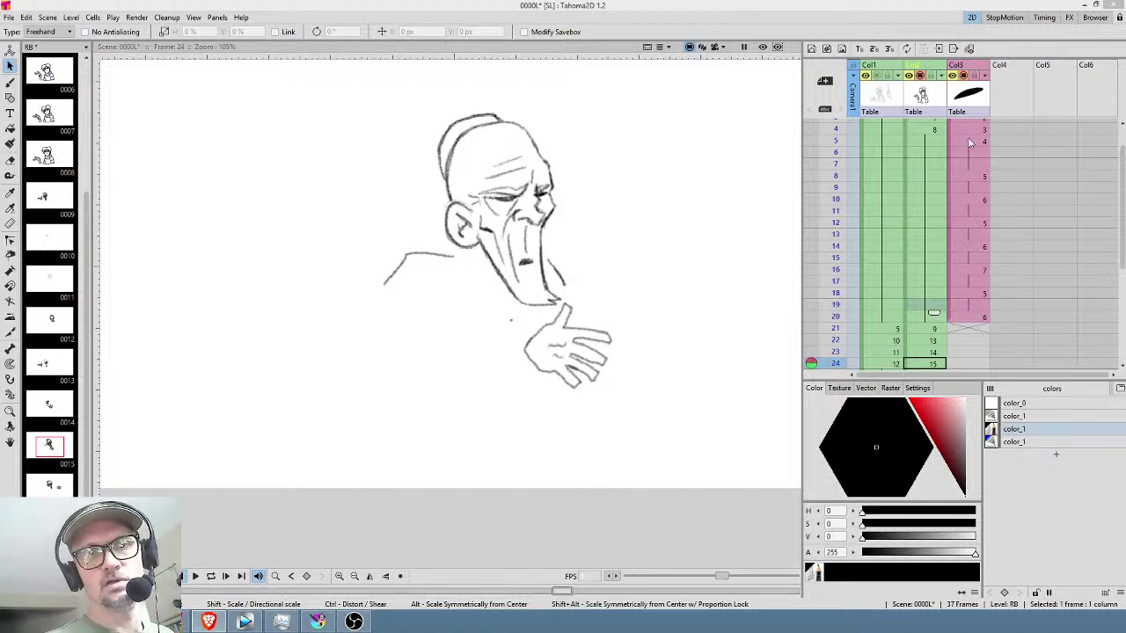
Go to frame 1 of the Col2 drawings in the xsheet to view the shot's opening drawing.
scroll(972, 143, "up", 2)
left_click(938, 126)
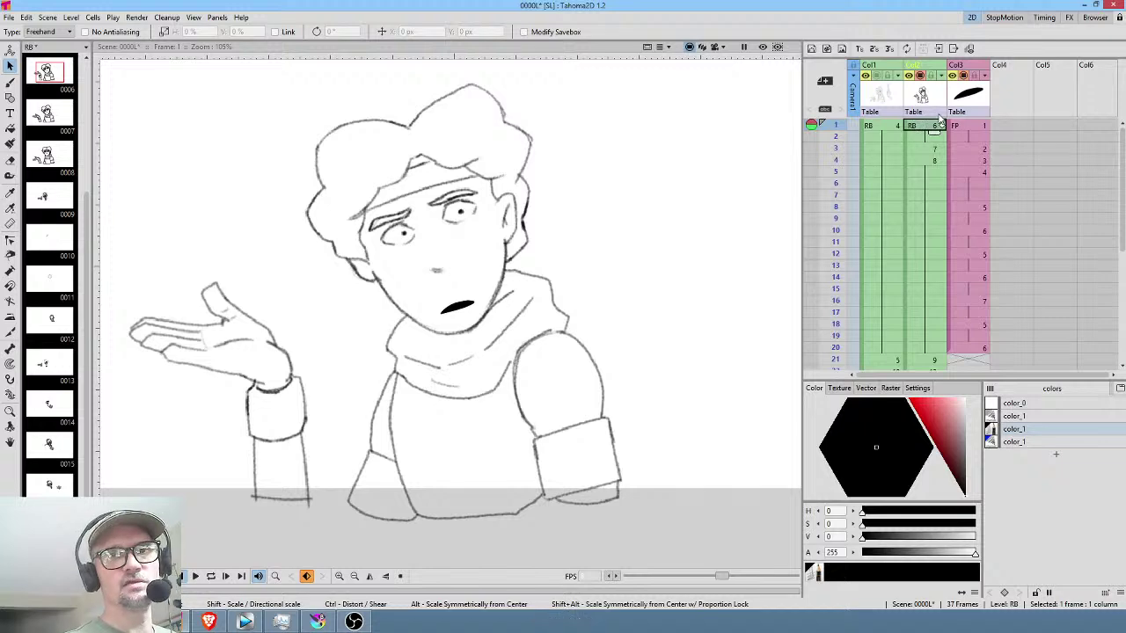
mouse_move(838, 137)
left_mouse_down()
mouse_move(838, 254)
mouse_move(838, 126)
left_mouse_up()
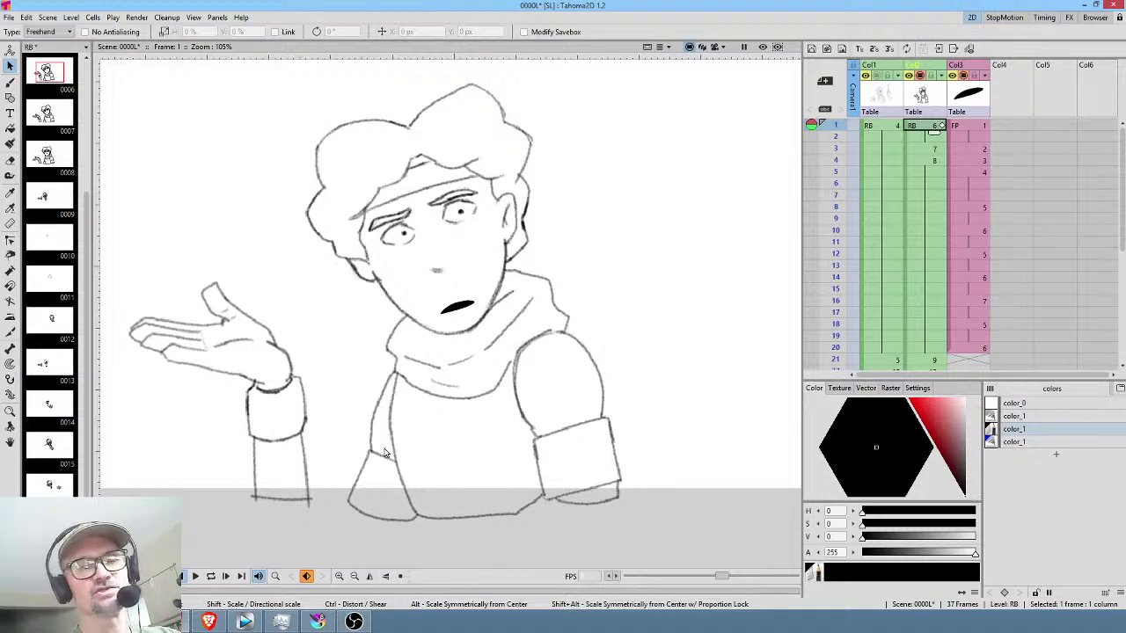
mouse_move(837, 127)
left_mouse_down()
mouse_move(841, 153)
mouse_move(847, 129)
left_mouse_up()
left_click(937, 126)
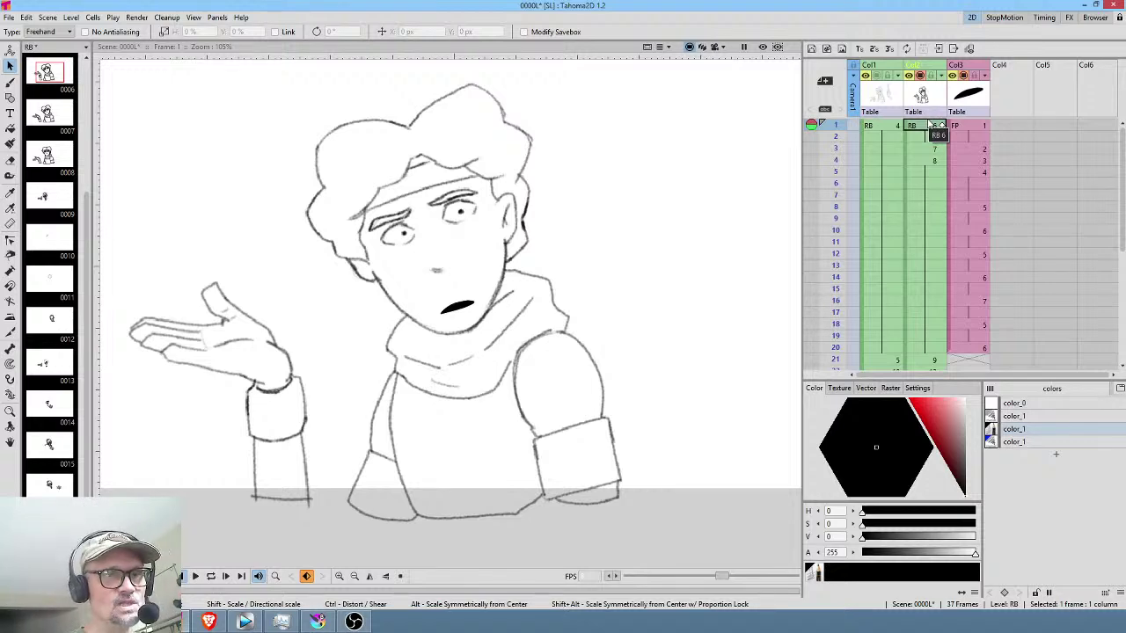
Switch to Krita, open the recent document krita file layers.kra and scrub through its animation with the logo1.png layer selected.
left_click(318, 622)
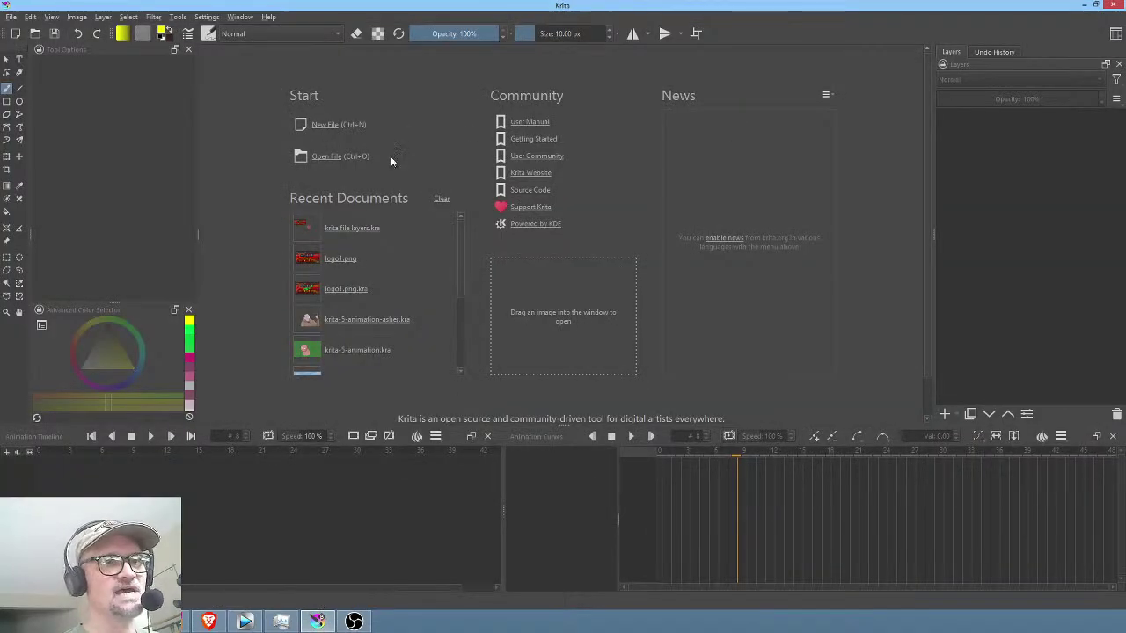
left_click(364, 233)
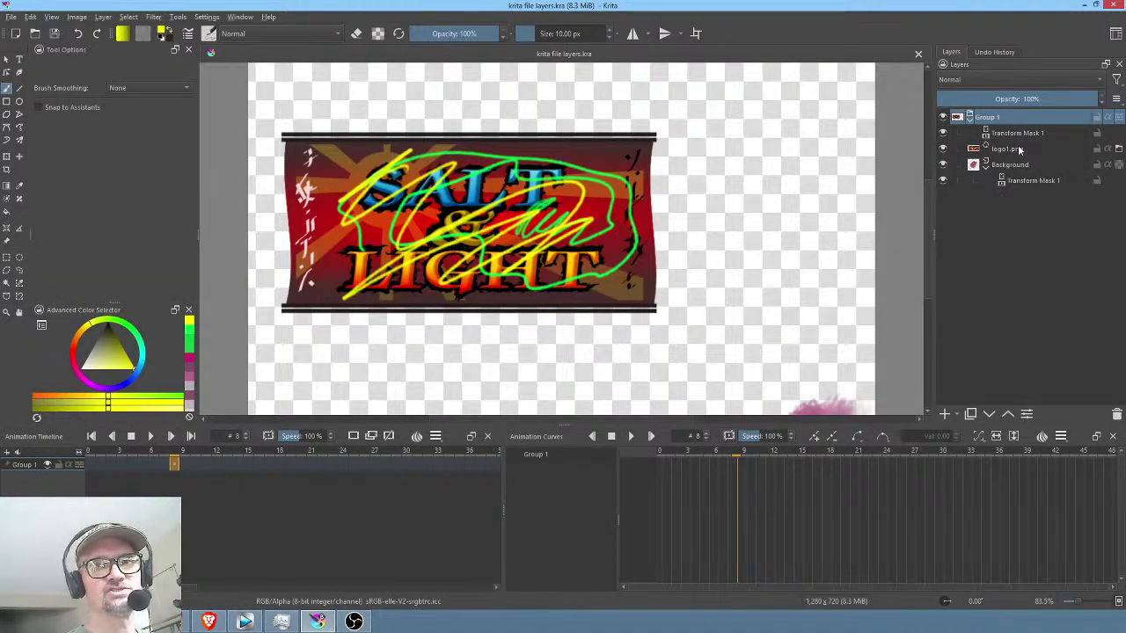
left_click_drag(760, 455, 660, 455)
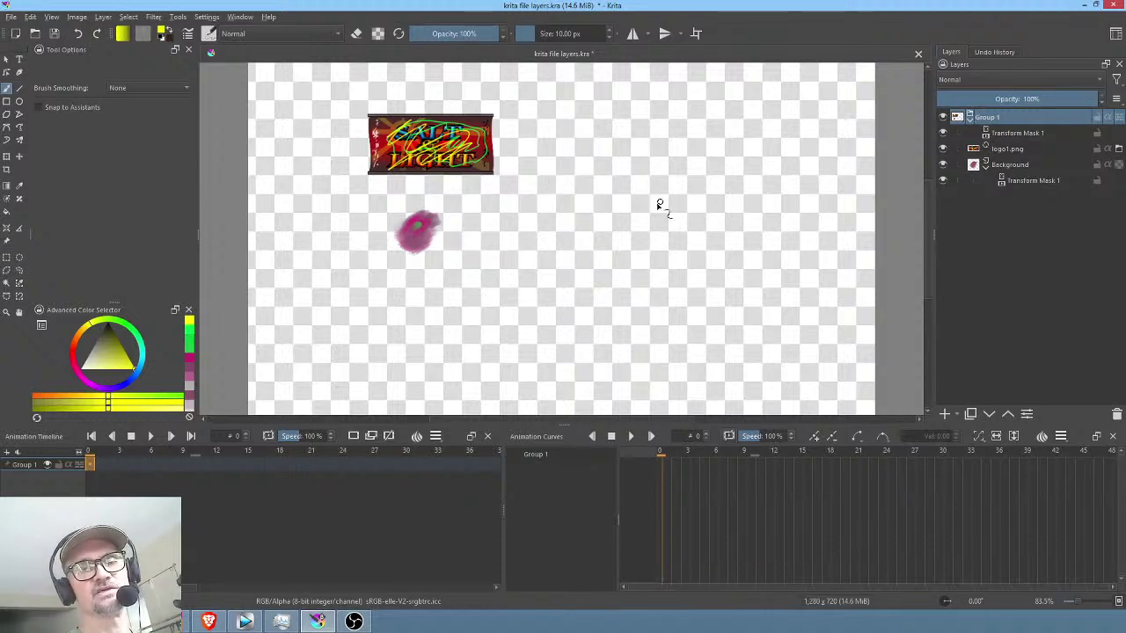
left_click(1016, 150)
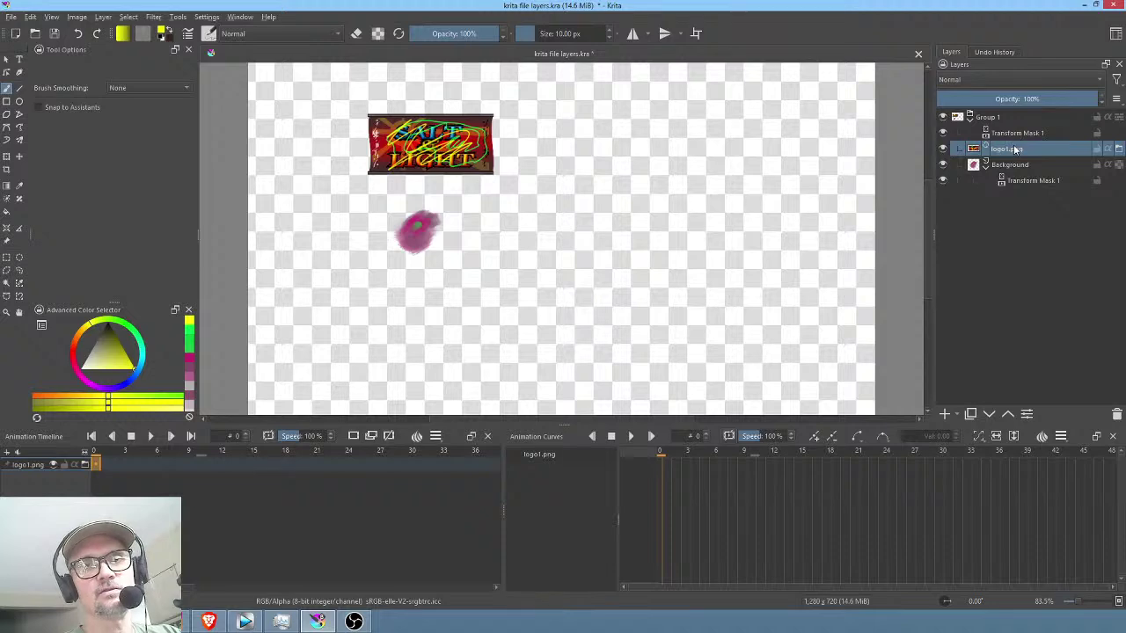
left_click_drag(677, 451, 744, 463)
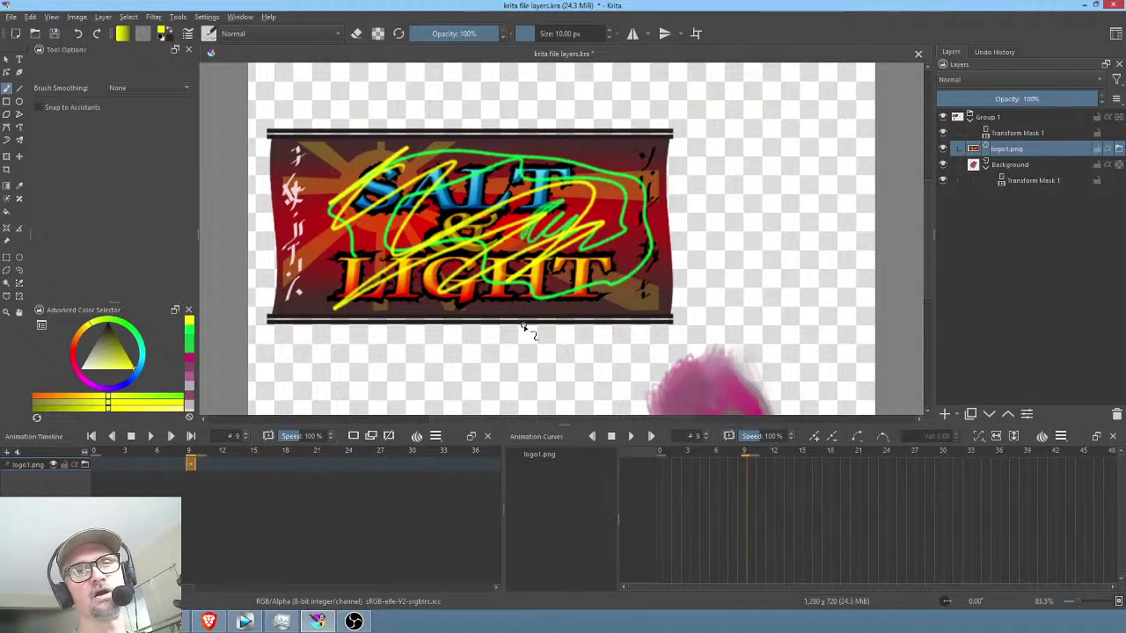
Examine the animation curves of the group's and the Background layer's transform masks, and close the document without saving.
left_click(1018, 133)
left_click(1034, 181)
left_click(1026, 134)
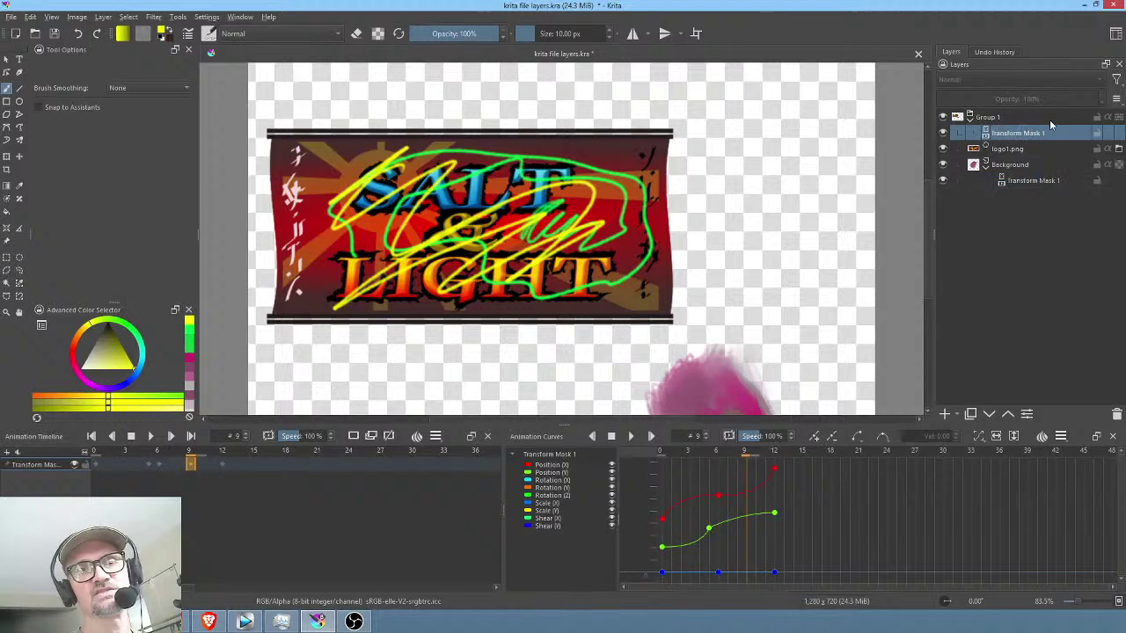
left_click(1041, 181)
left_click_drag(744, 458, 675, 461)
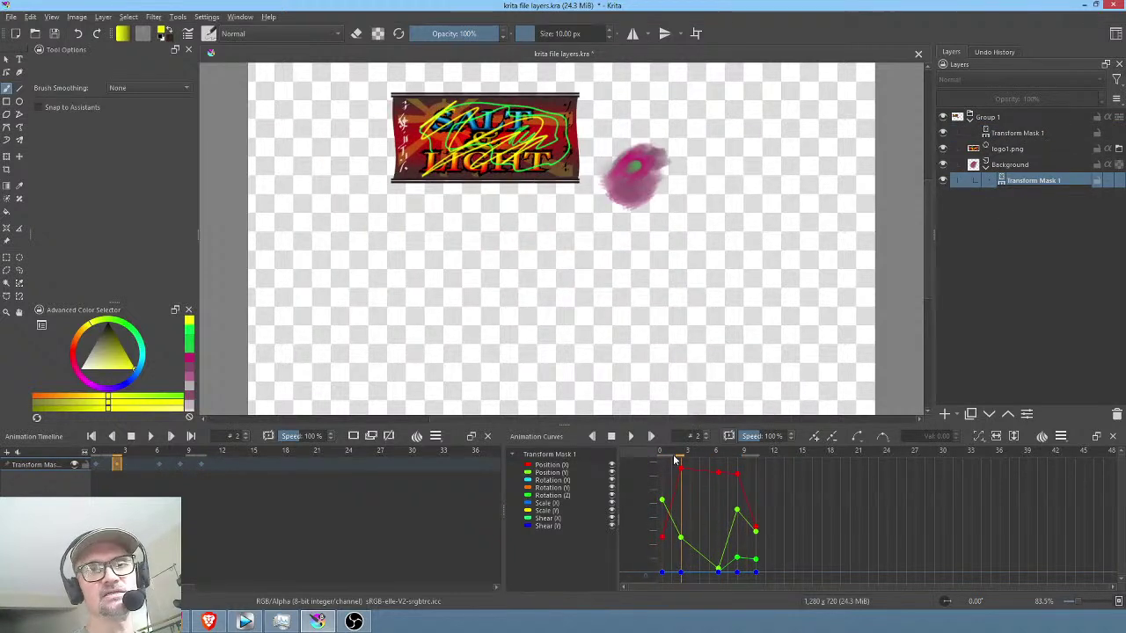
left_click(918, 53)
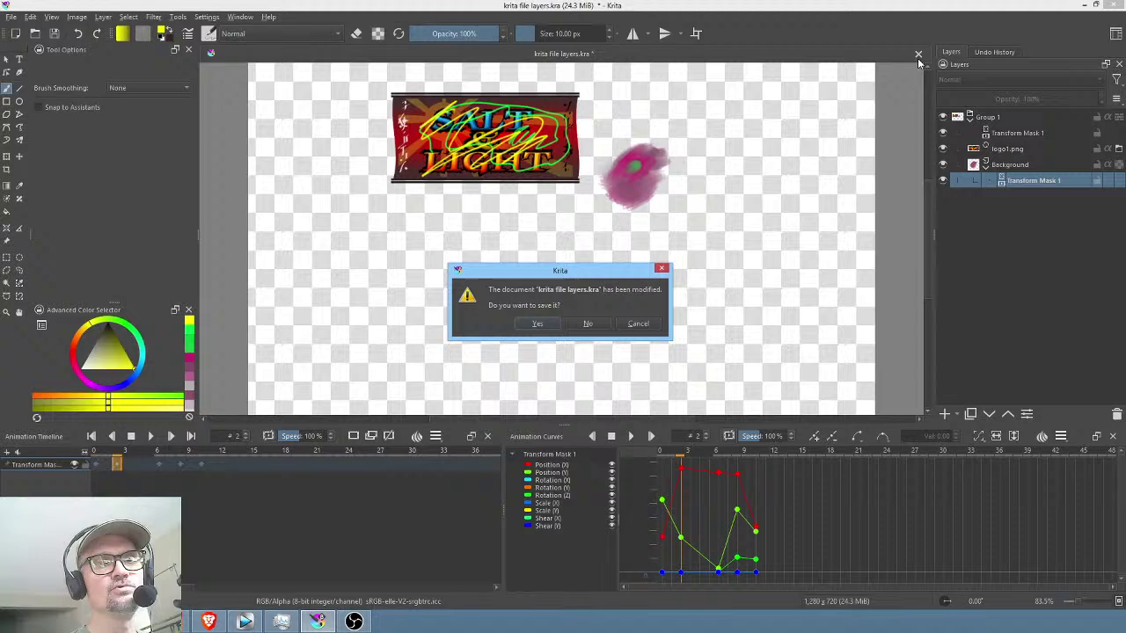
left_click(588, 323)
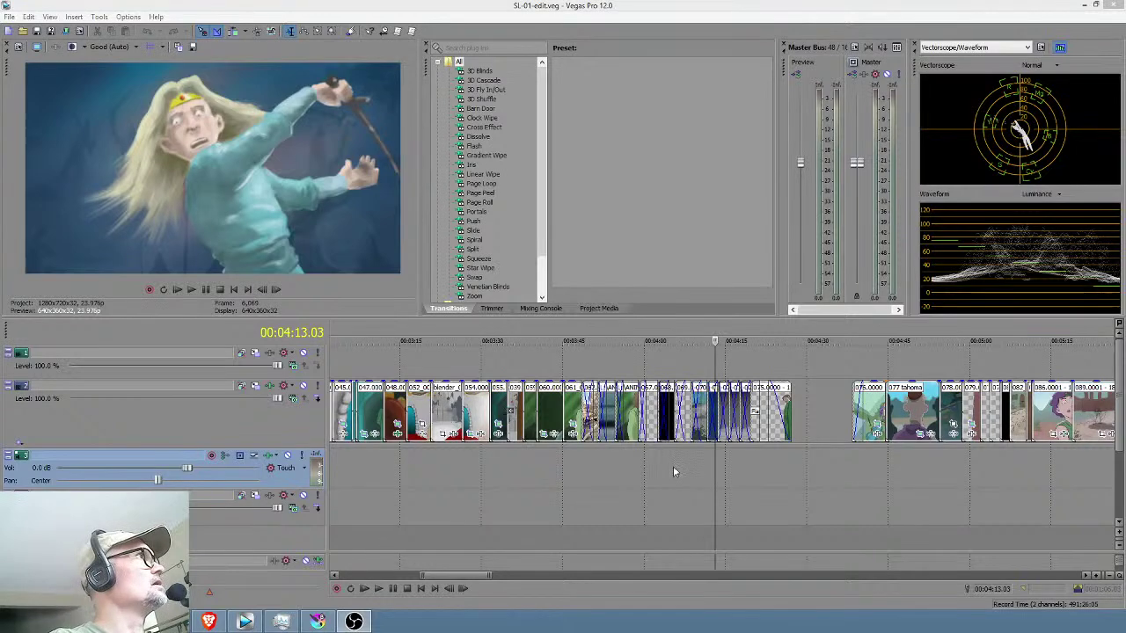
In Vegas Pro, play the SL-01-edit.veg timeline from 00:01:32.03 and stop the playback.
left_click(673, 466)
scroll(633, 461, "down", 3)
left_click(400, 458)
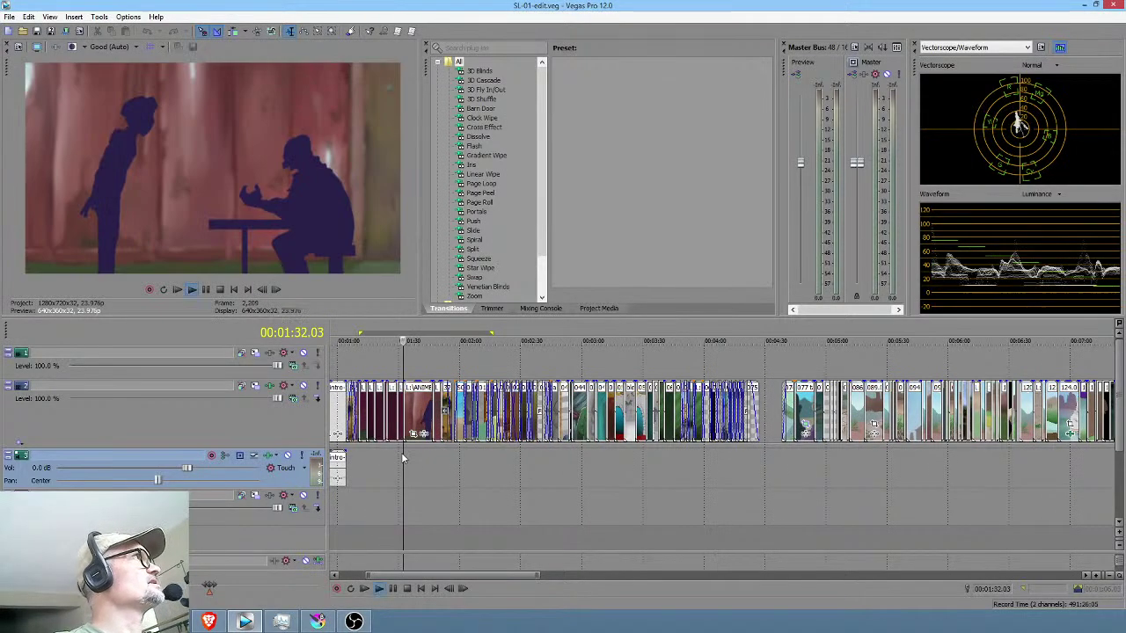
key("space")
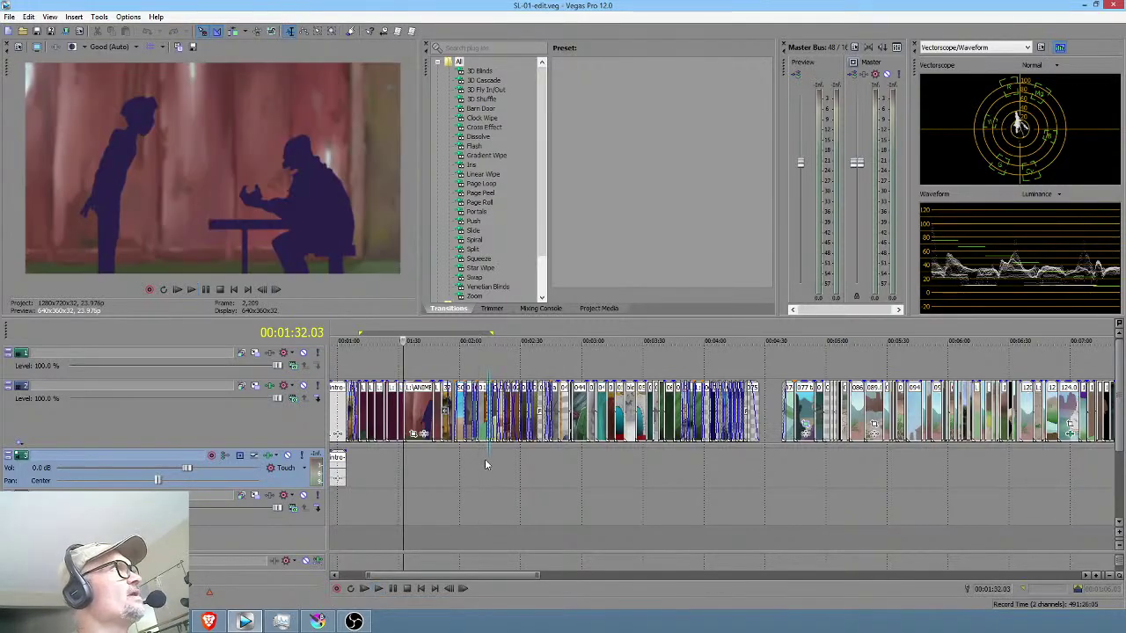
Review later timeline sections by marking ranges from 00:02:14.03 to 00:03:45.01 and from 00:03:48.11 to 00:04:11.14.
left_click(491, 459)
left_click_drag(495, 459, 671, 461)
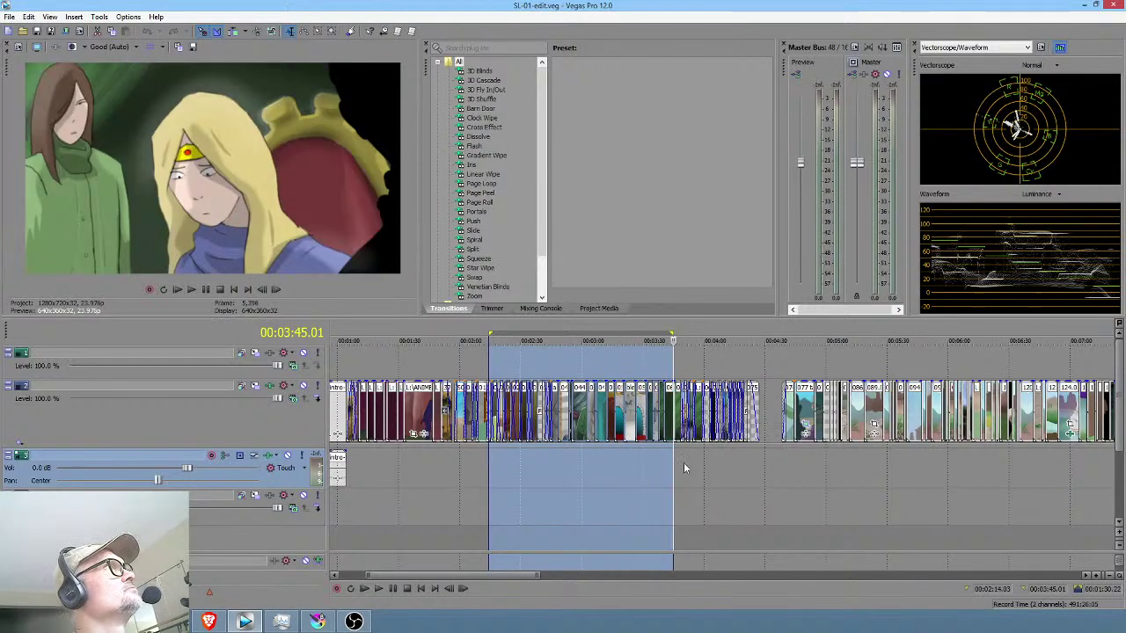
scroll(689, 469, "up", 3)
left_click_drag(743, 458, 929, 457)
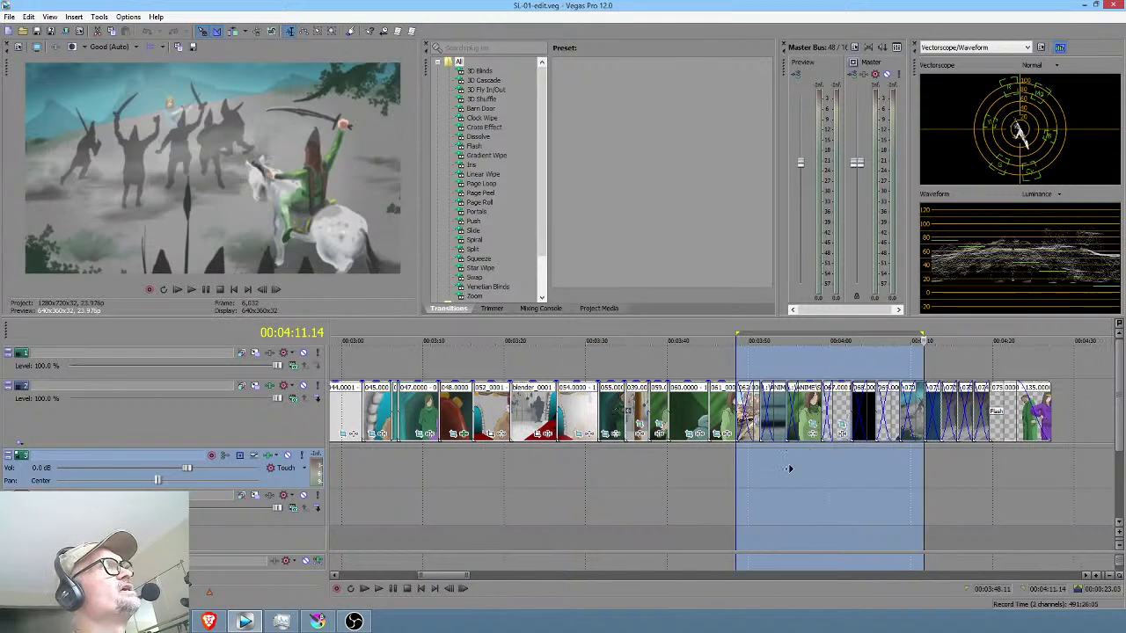
scroll(792, 467, "right", 3)
scroll(811, 467, "right", 3)
left_click_drag(633, 466, 726, 448)
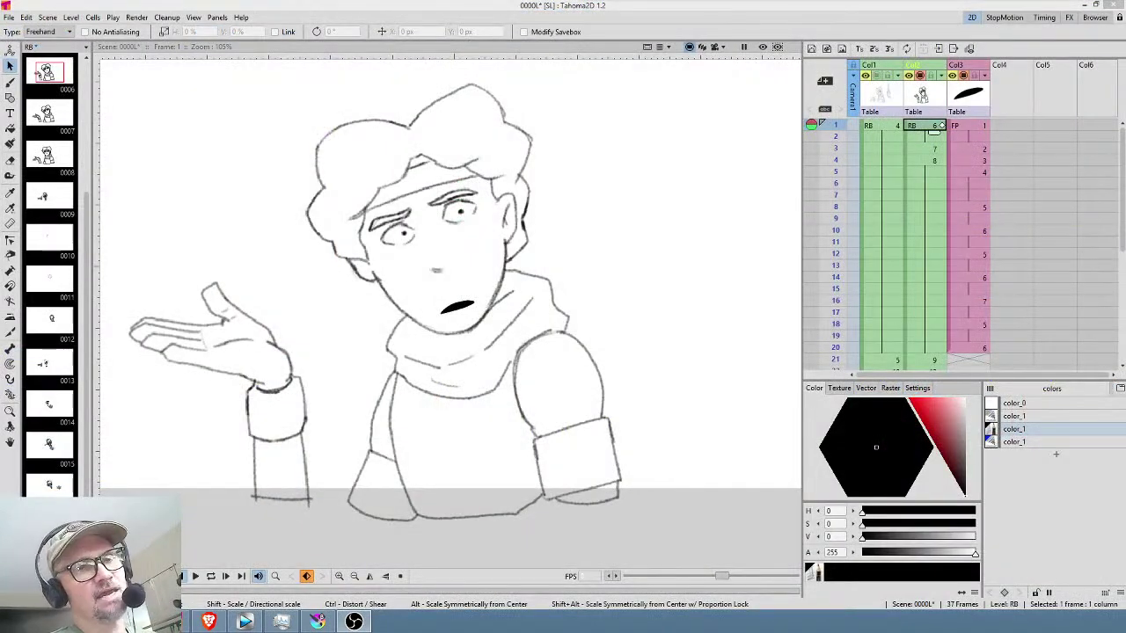
Switch to Tahoma2D and play the rough animation in a loop from frame 1, with the whole camera frame in view.
left_click(926, 128)
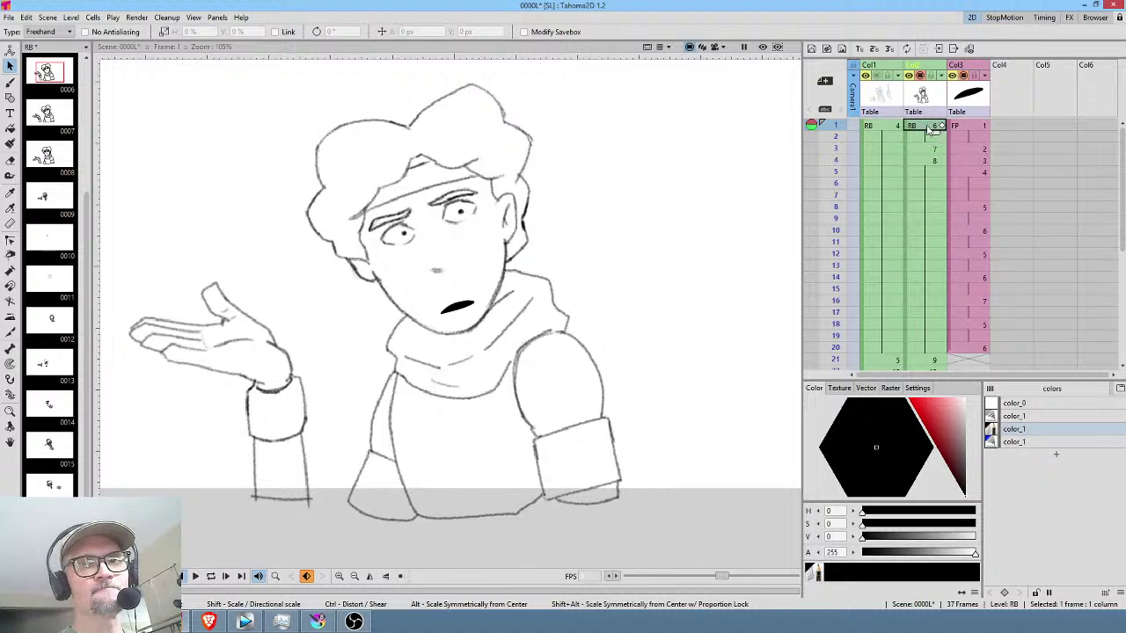
key("p")
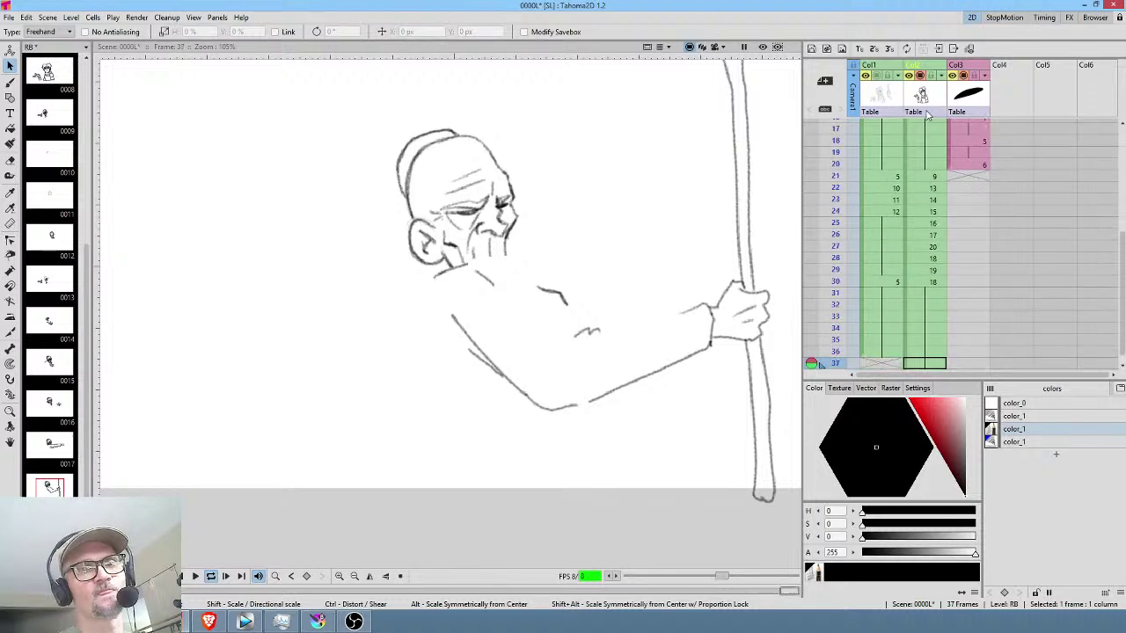
scroll(641, 254, "down", 2)
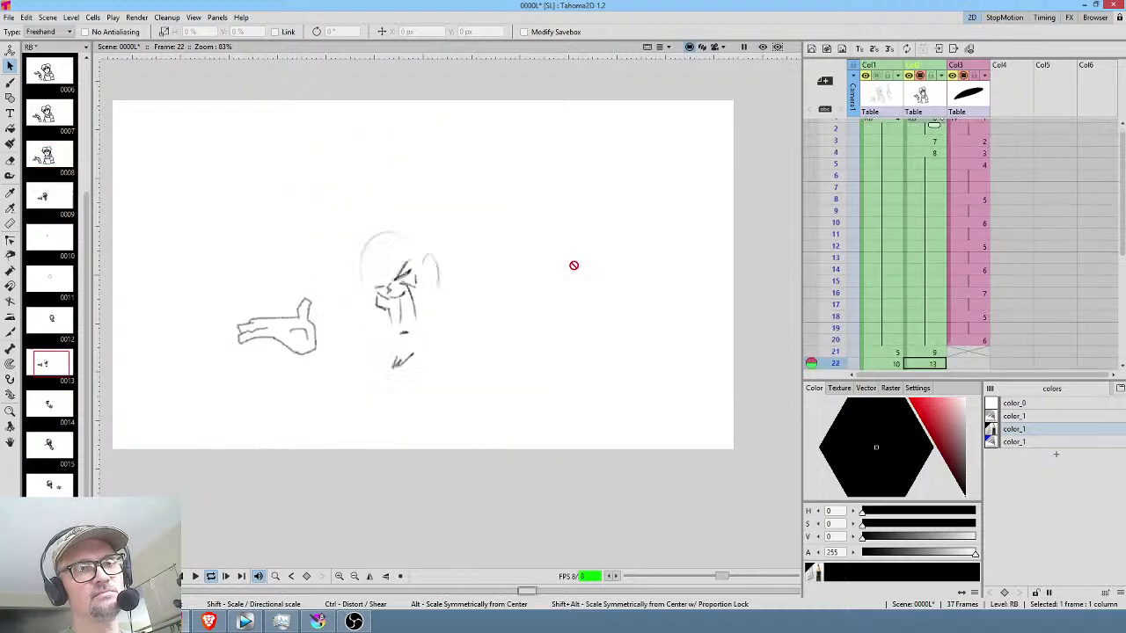
key("l")
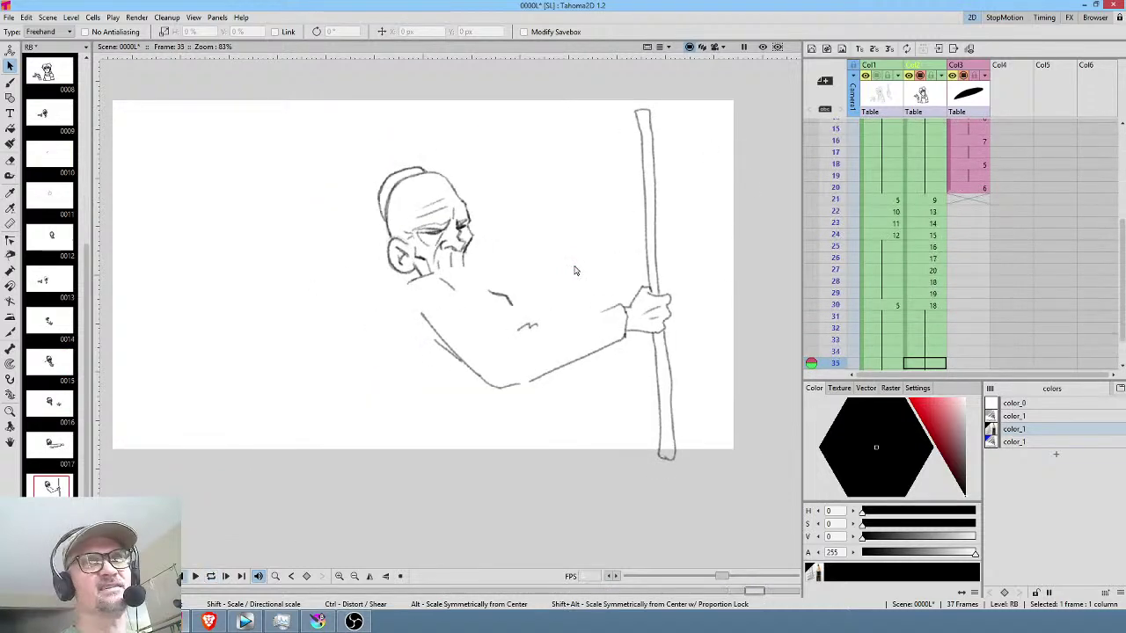
Compare the Col2 drawings at frames 21 and 1, scrub frames 1 to 6, and return to frame 21.
left_click(934, 201)
middle_click(973, 164)
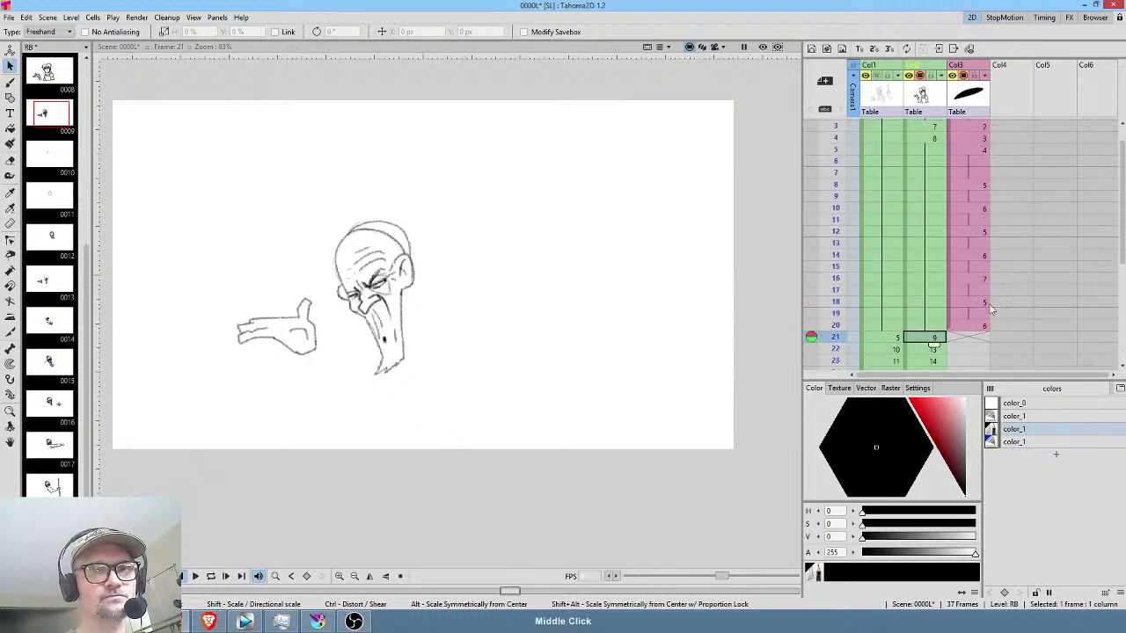
left_click(939, 126)
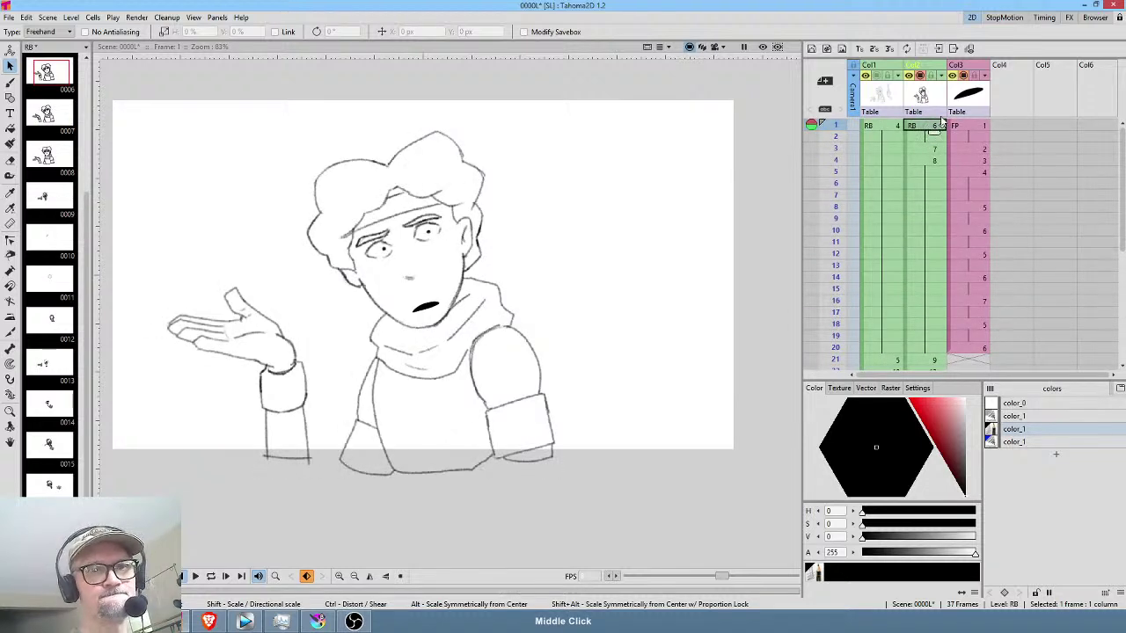
left_click_drag(835, 125, 836, 182)
scroll(936, 187, "down", 5)
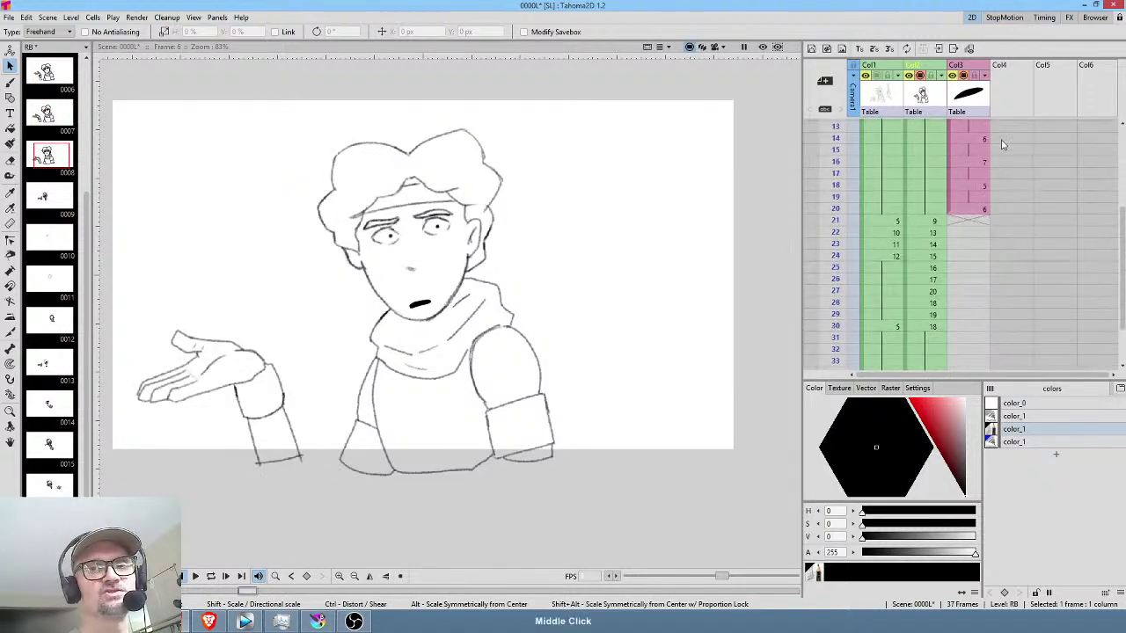
left_click(935, 186)
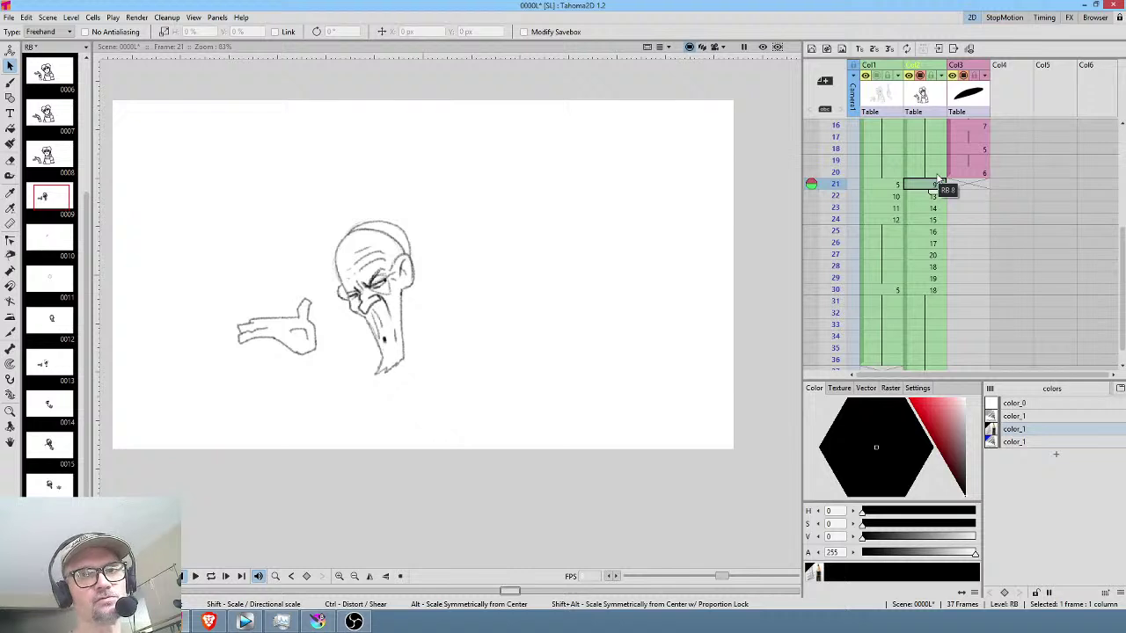
Show the Col1 rough sketch in the viewer at frame 21 and save the scene and all its levels.
left_click(877, 76)
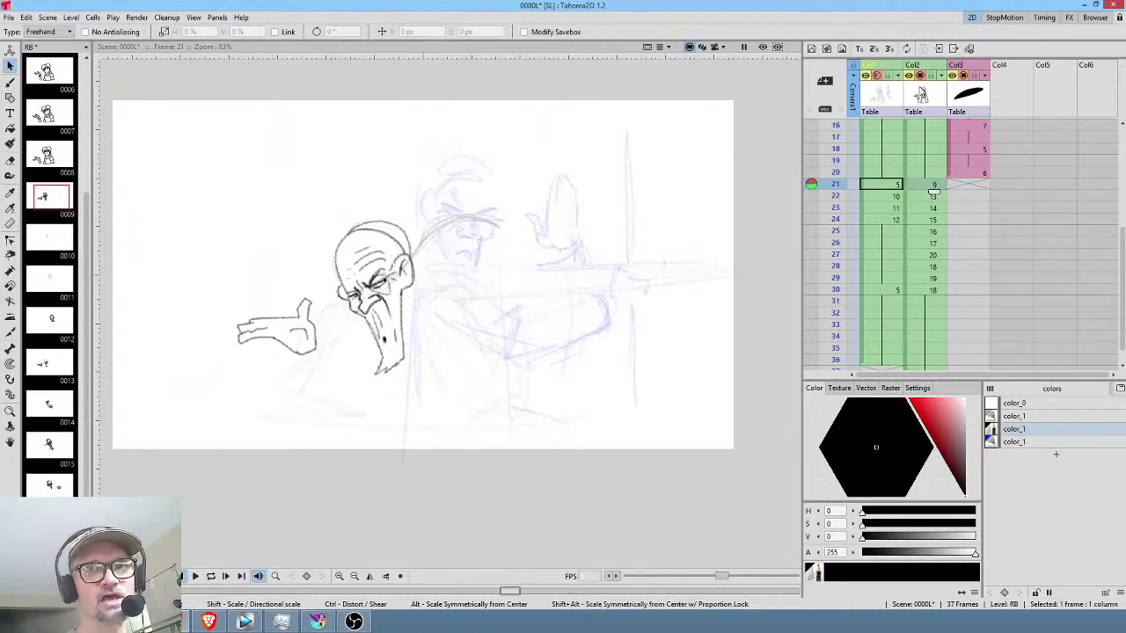
left_click(891, 184)
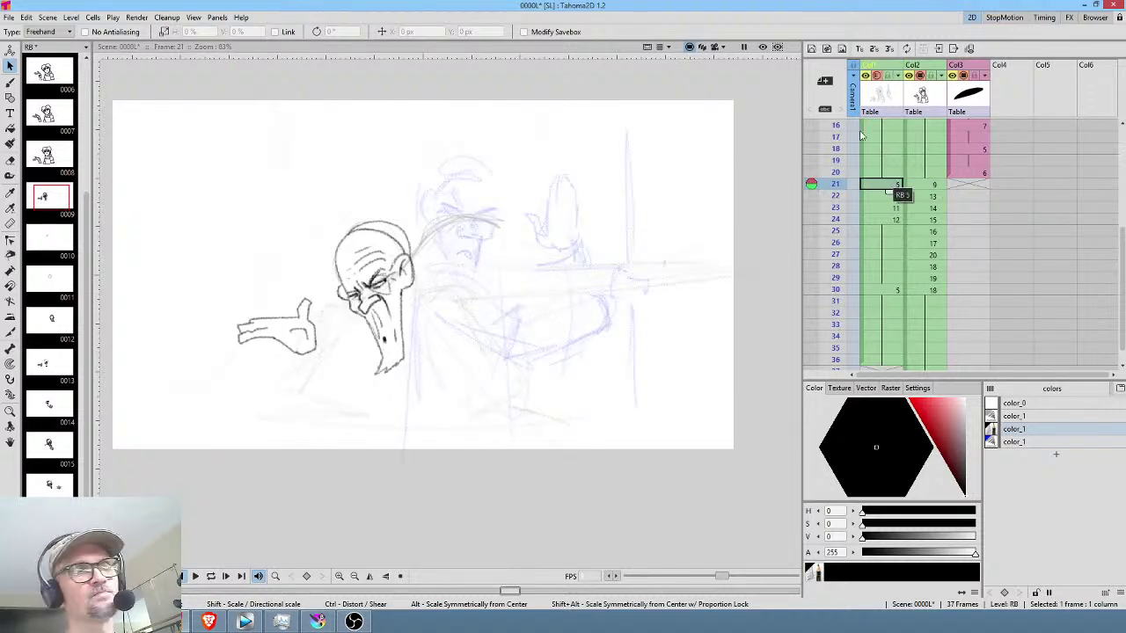
left_click(8, 18)
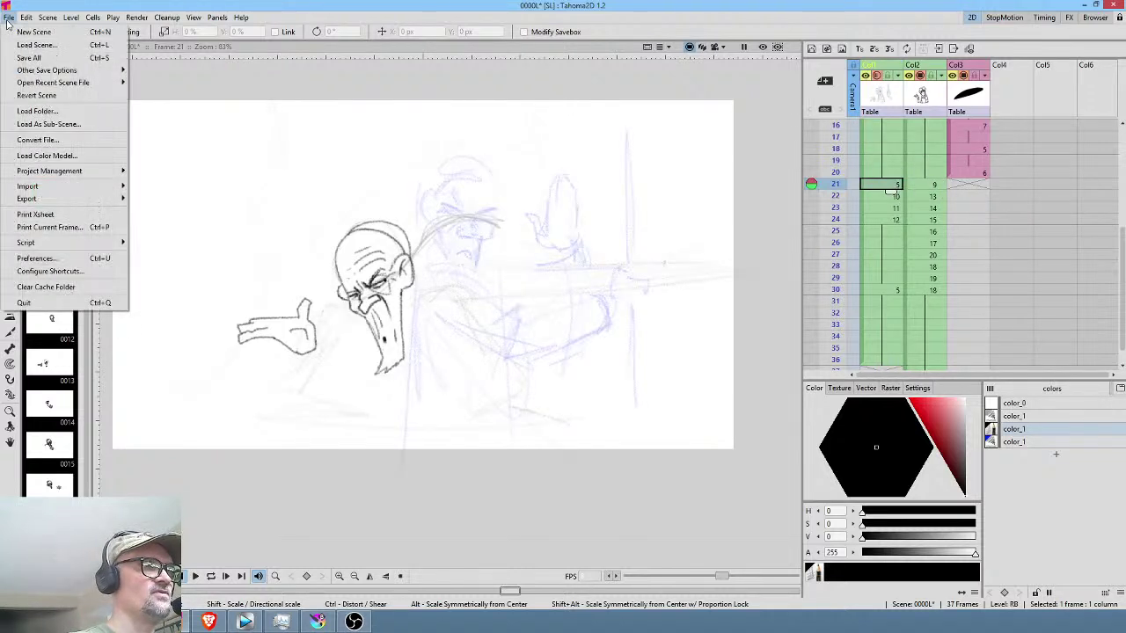
left_click(29, 59)
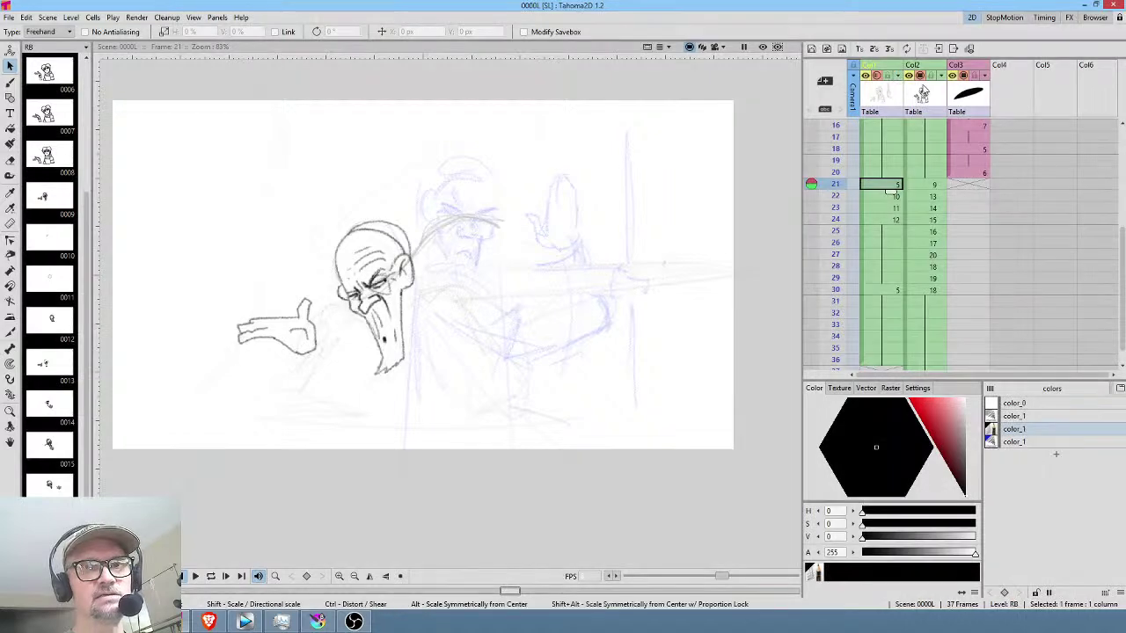
Set Col1's opacity to 100% and hide Col2 so only the rough sketch shows at frame 21.
left_click(921, 78)
left_click_drag(941, 87, 1004, 91)
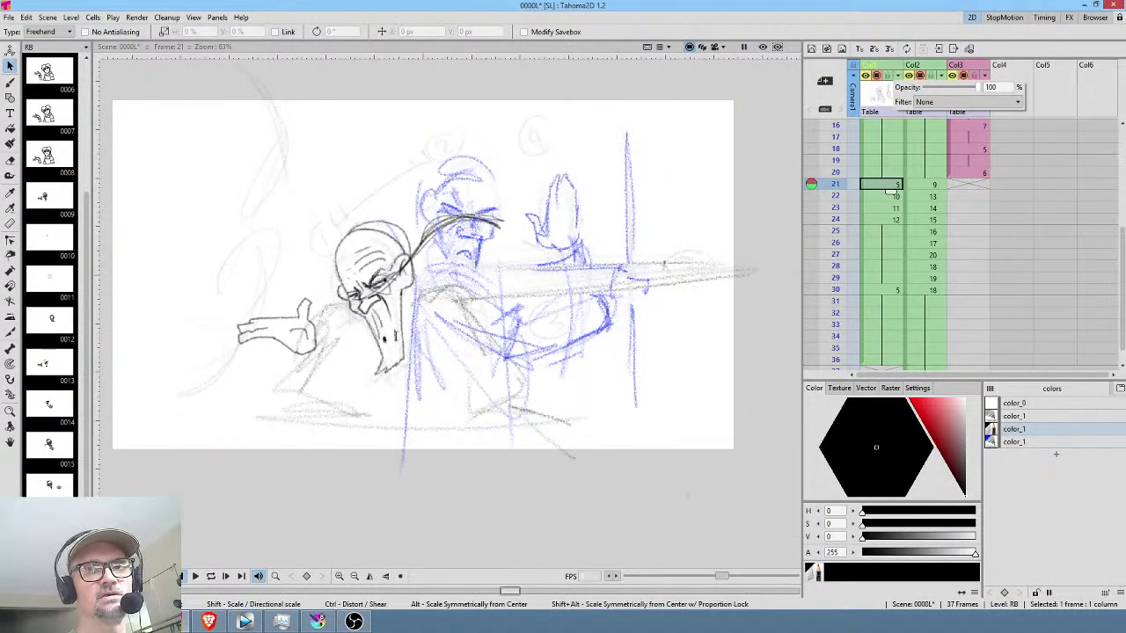
left_click(884, 99)
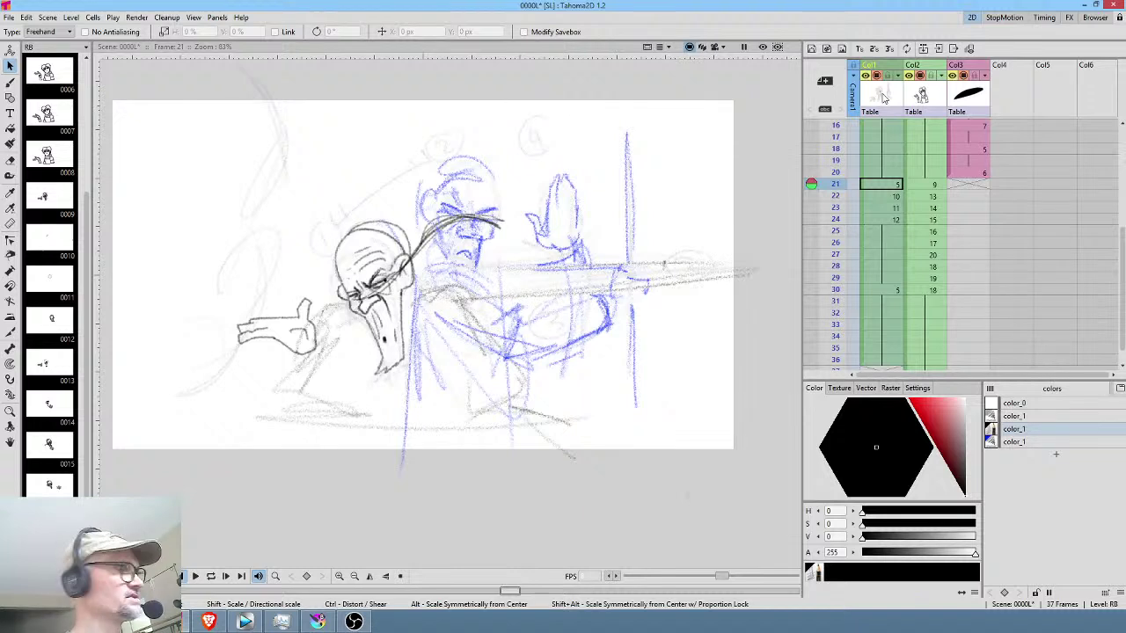
left_click(884, 99)
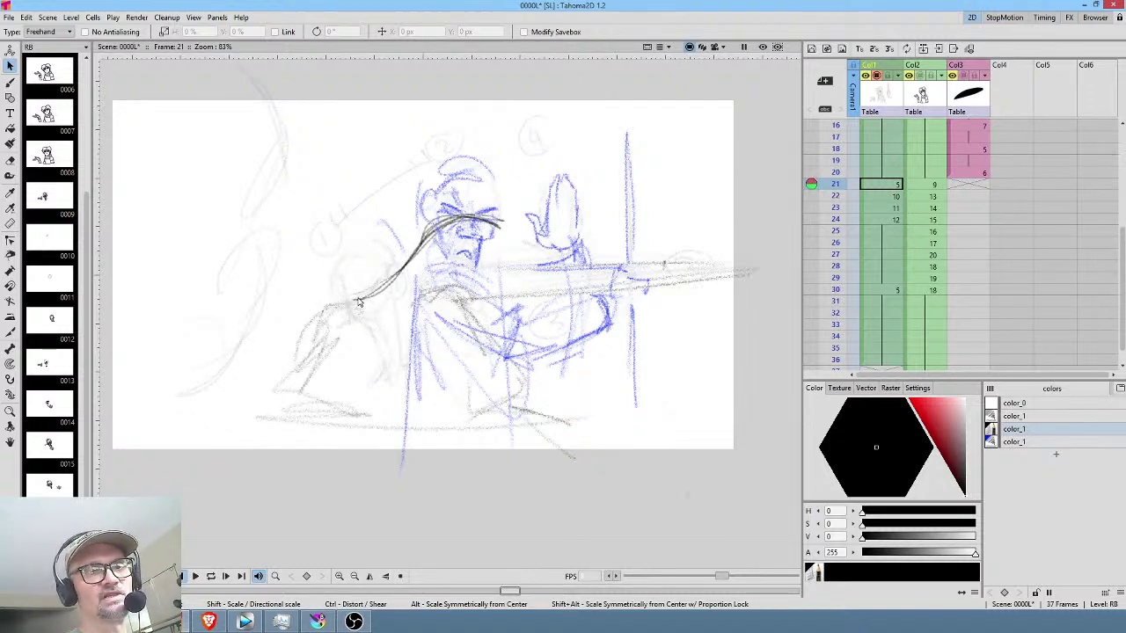
left_click(567, 292)
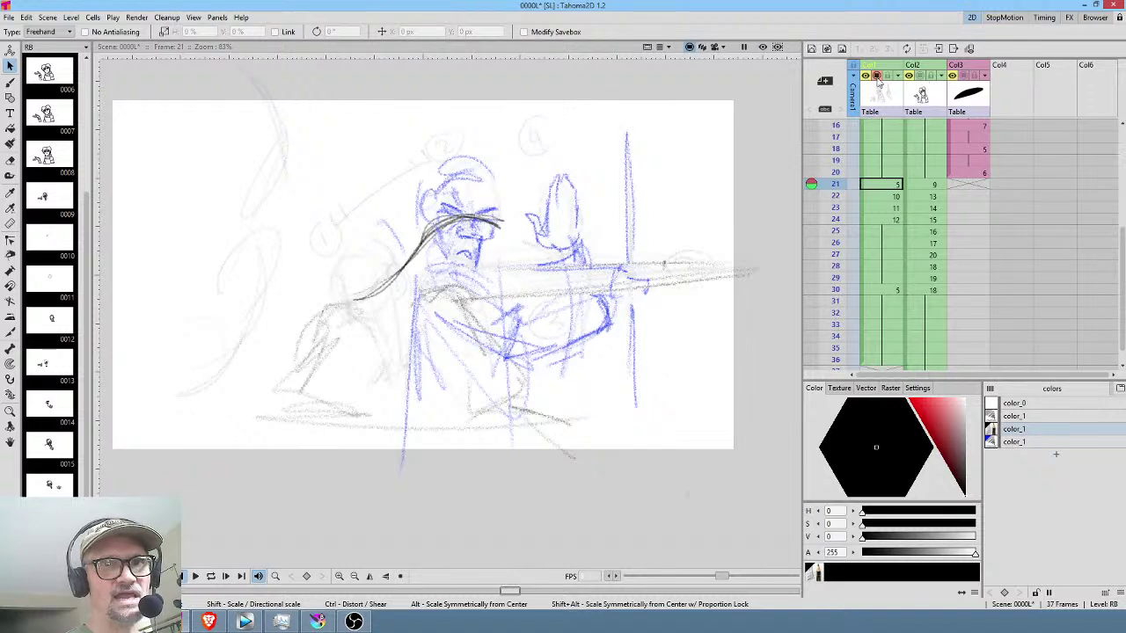
Lower Col1's opacity until the rough sketch is a faint guide, and select Col2's drawing 9 at frame 21.
left_click(934, 80)
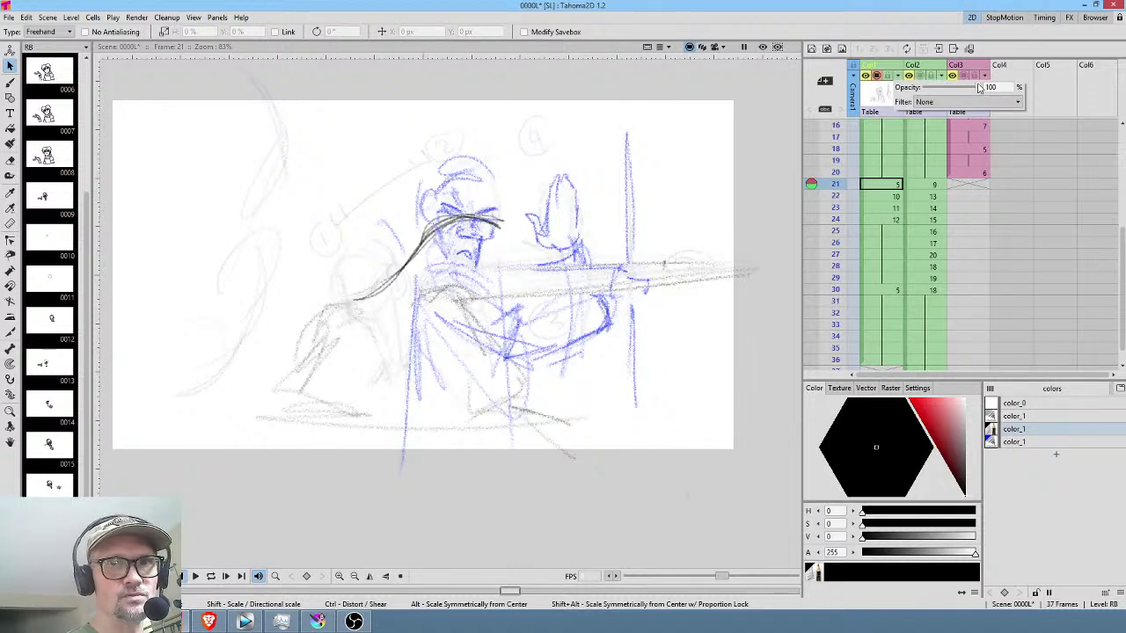
left_click_drag(981, 88, 937, 89)
left_click(937, 183)
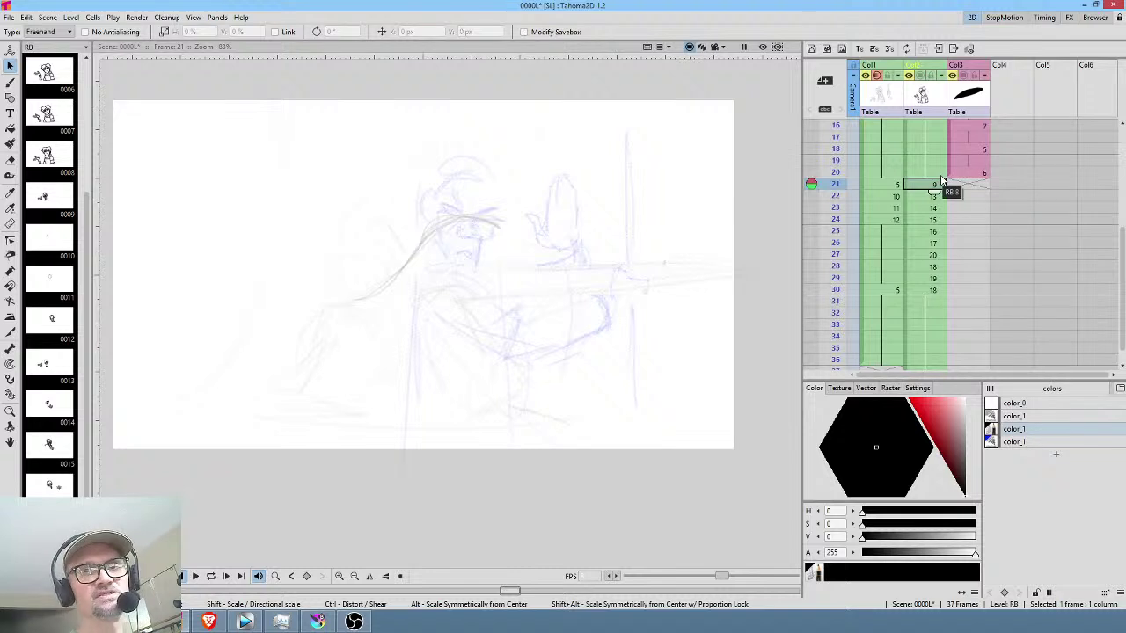
Show Col2 instead of Col1 in the viewer and play the scene to check the drawings in motion.
key("ctrl+z")
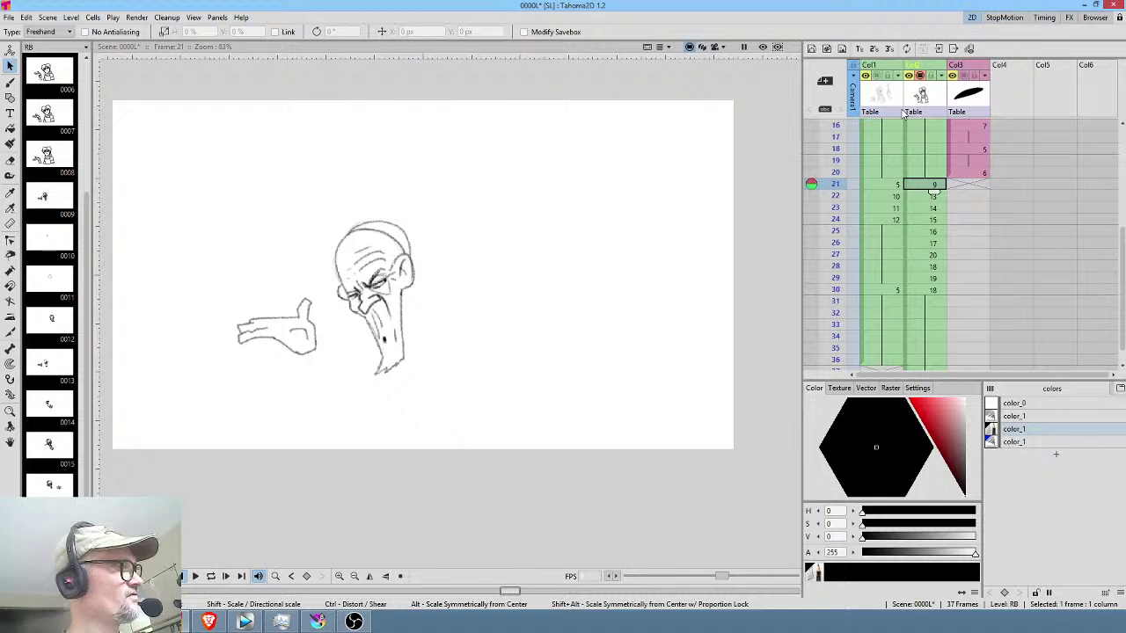
left_click(928, 171)
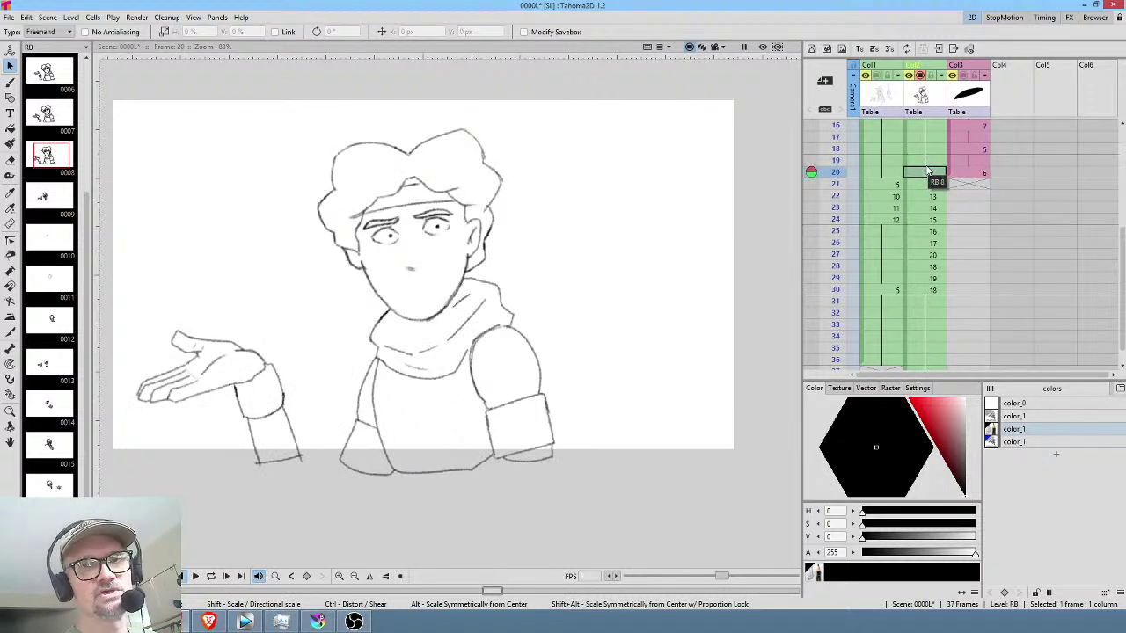
key("p")
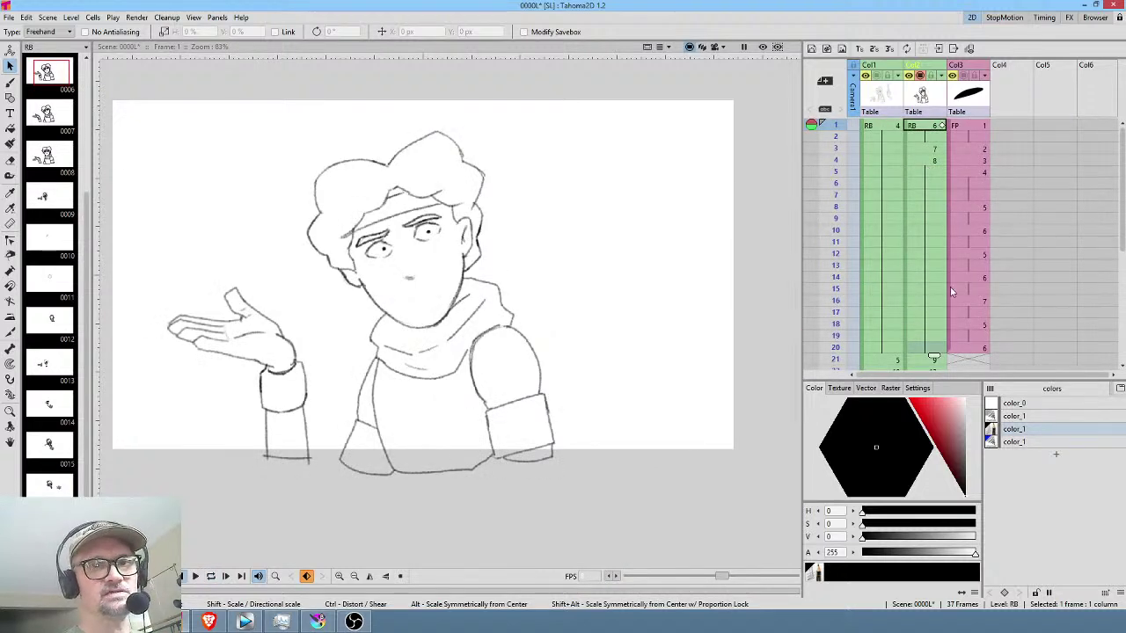
key("p")
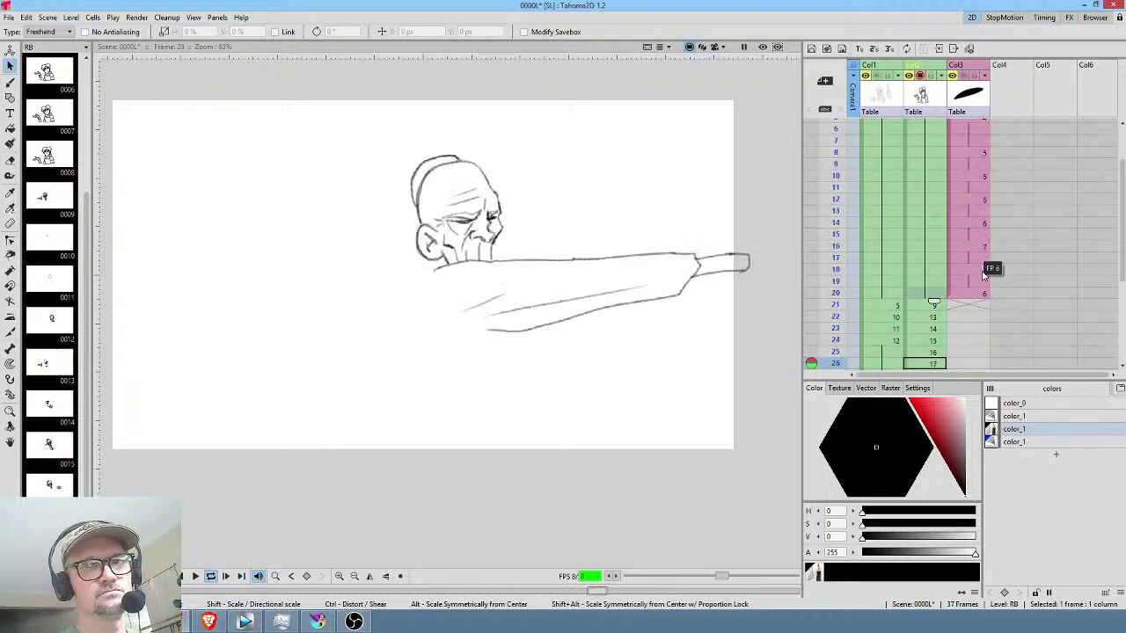
Show Col3's mouth drawings in the viewer and play the animation with them.
left_click(972, 78)
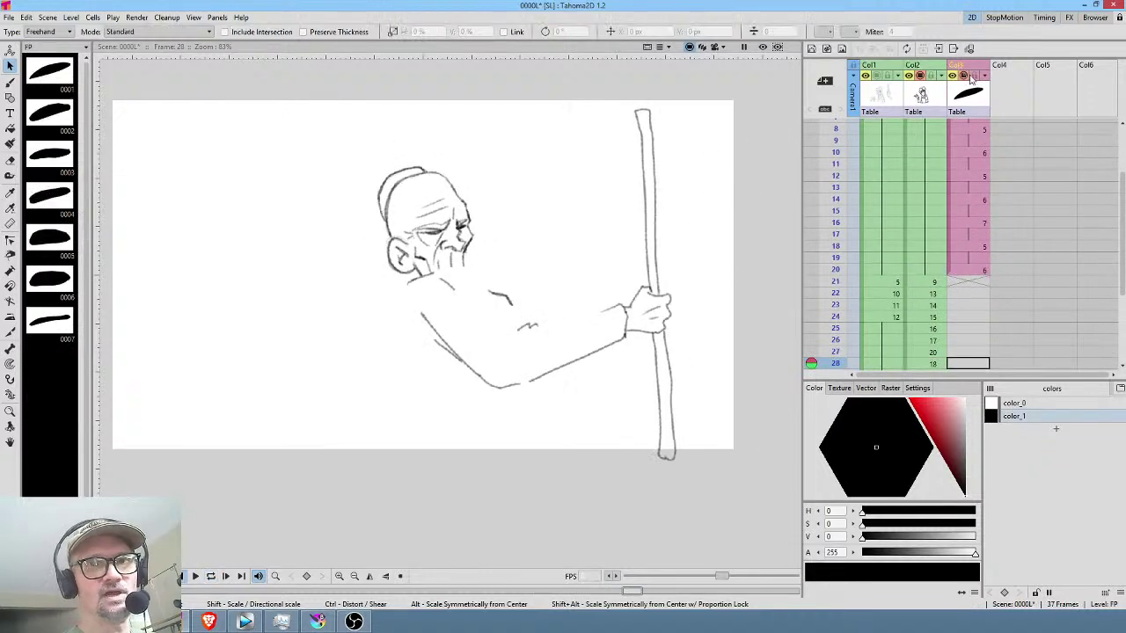
left_click(932, 210)
key("p")
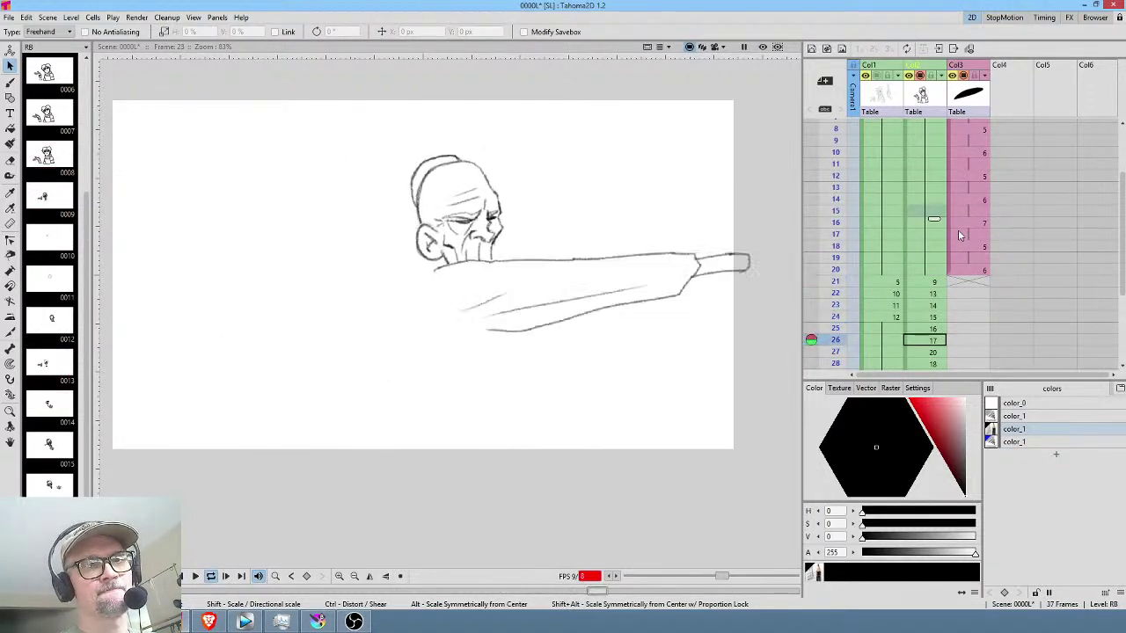
Compare the Col2 drawings at frames 21, 22 and 23 by going back and forth between them.
left_click(935, 235)
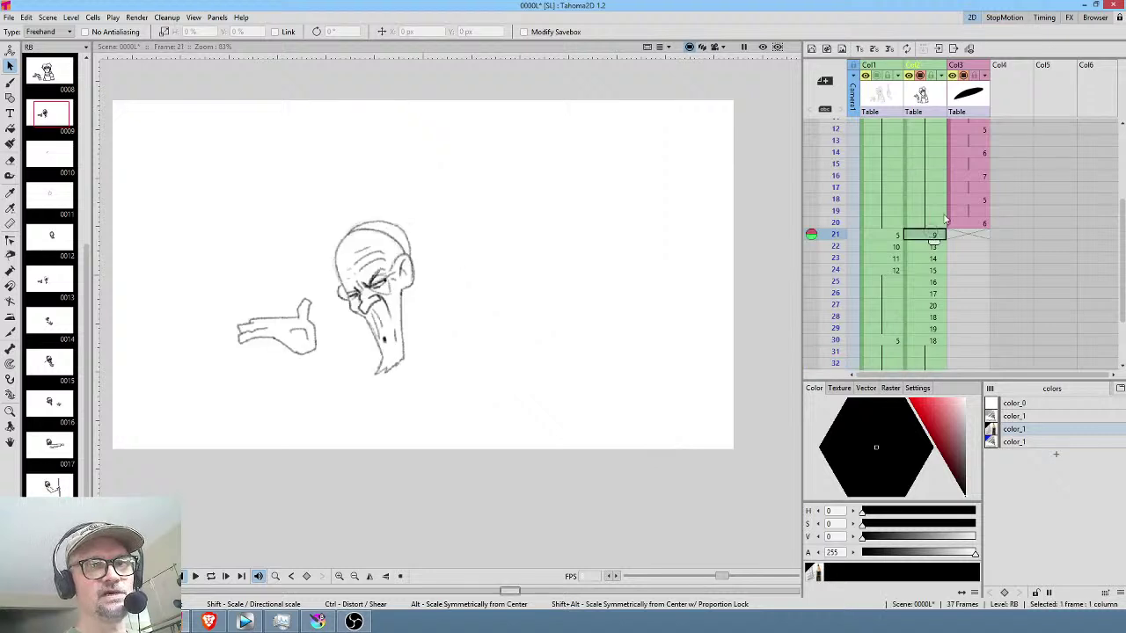
left_click(924, 249)
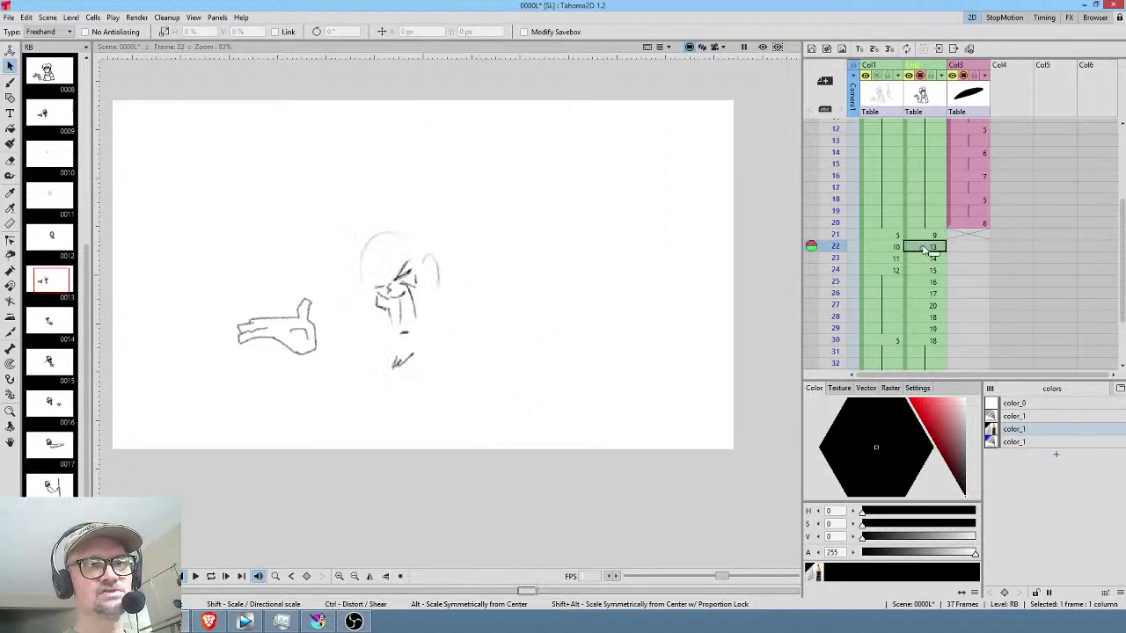
left_click(932, 236)
left_click(925, 247)
left_click(925, 256)
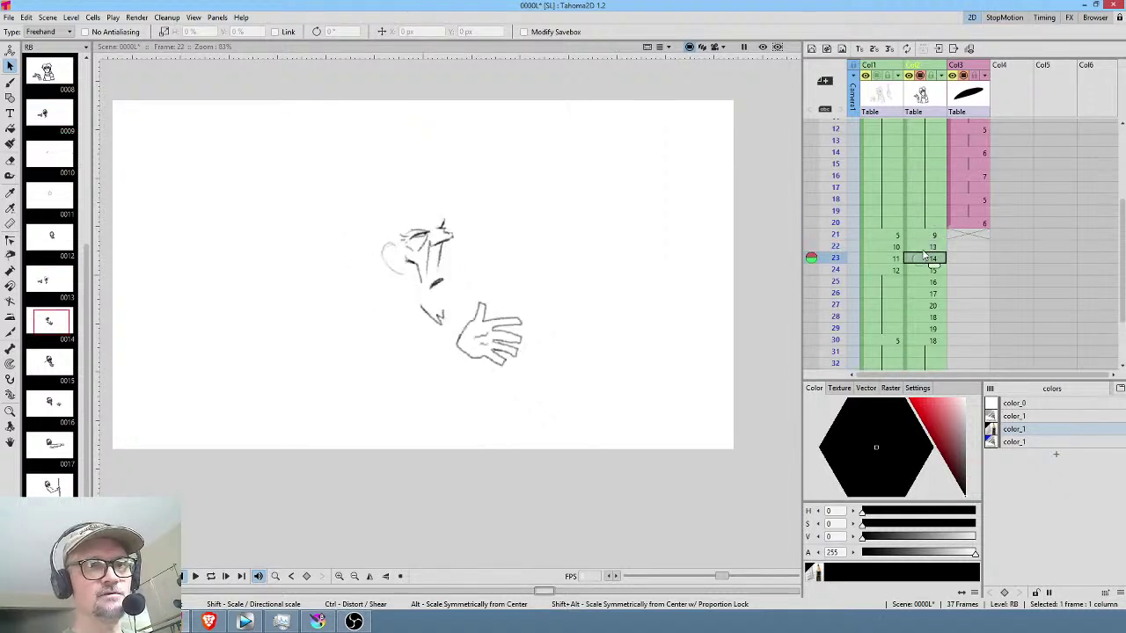
left_click(924, 247)
left_click(935, 234)
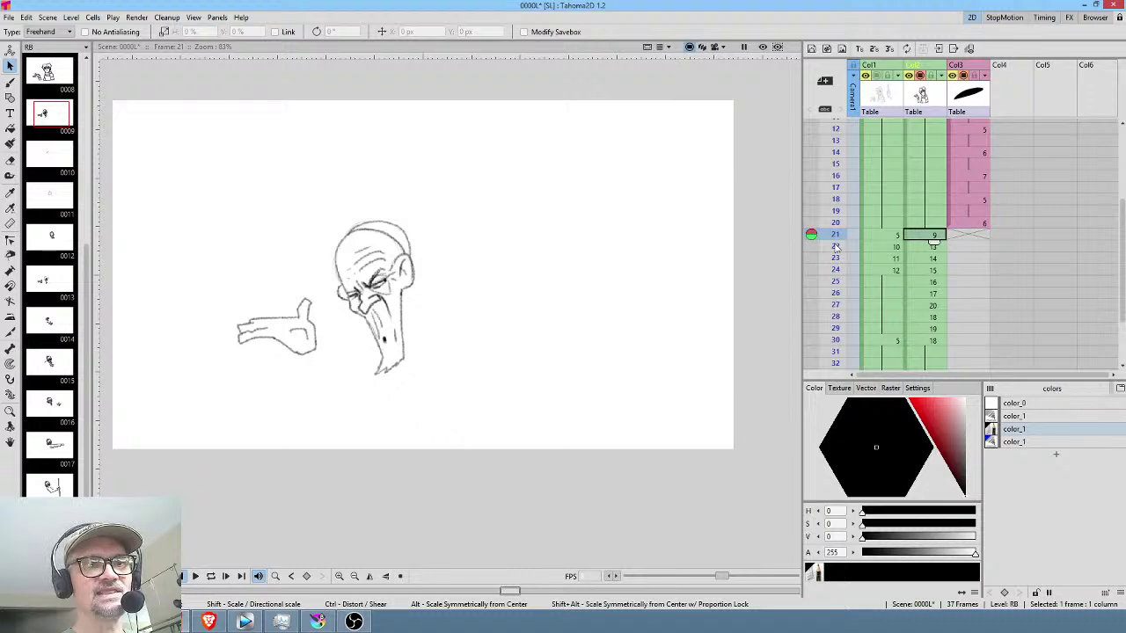
left_click(922, 249)
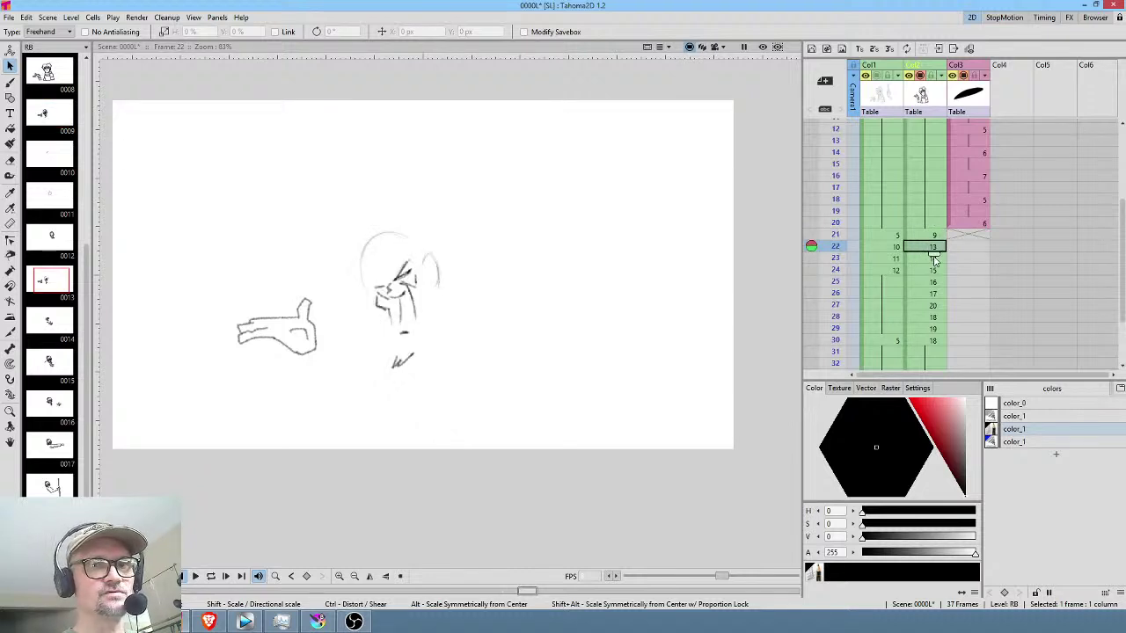
left_click(925, 259)
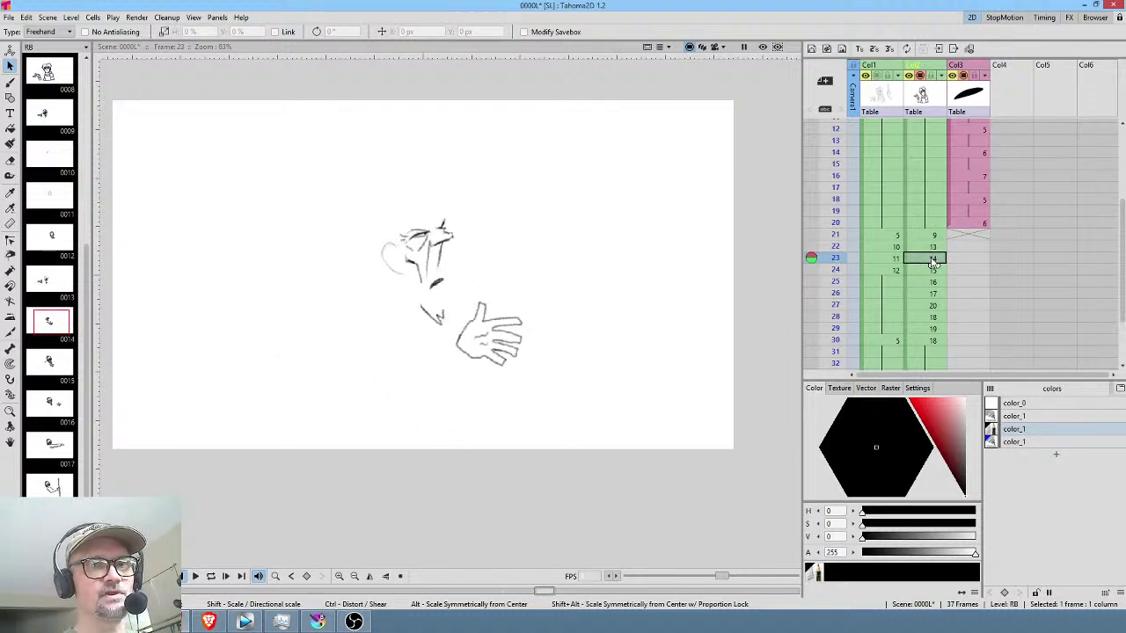
left_click(934, 247)
left_click(936, 235)
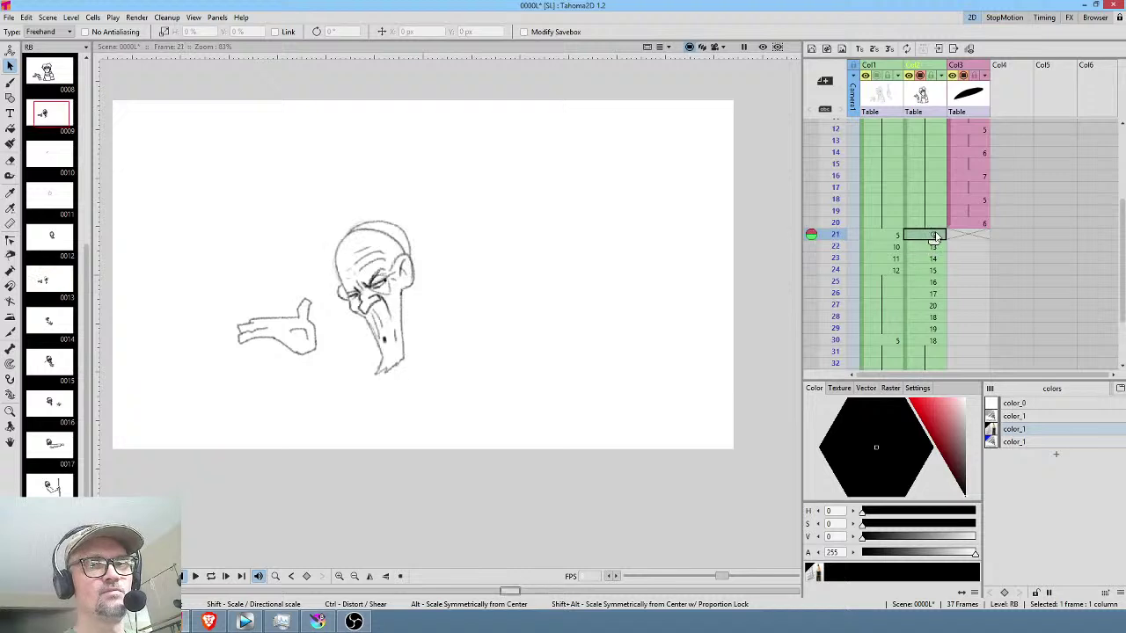
Play the animation from frame 17 and examine the change from the first character to the old man.
left_click(936, 188)
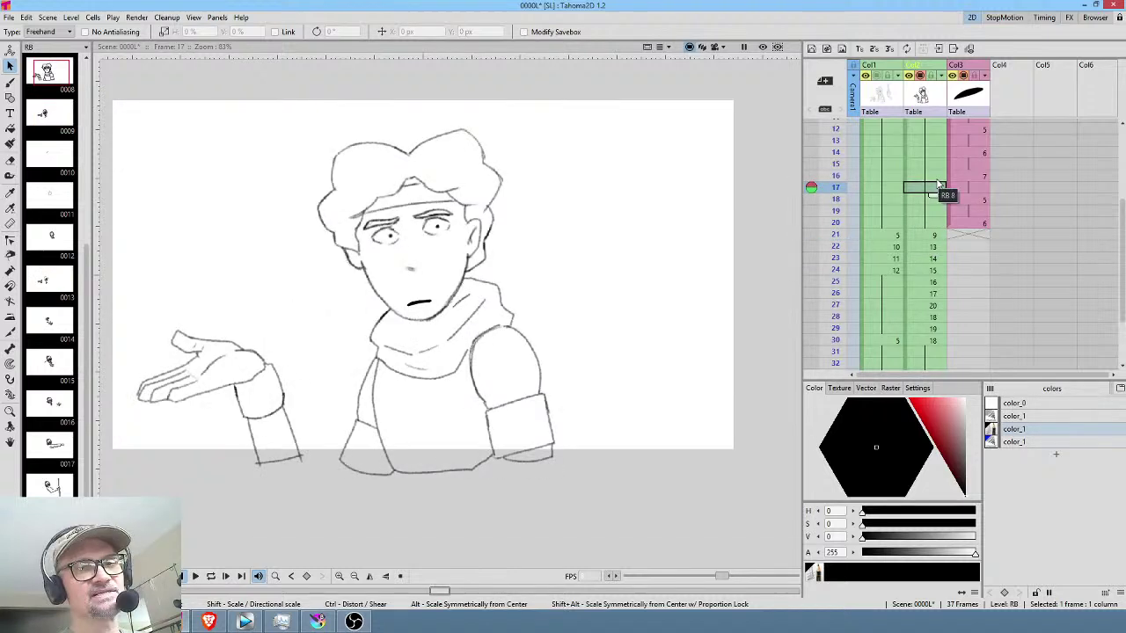
key("p")
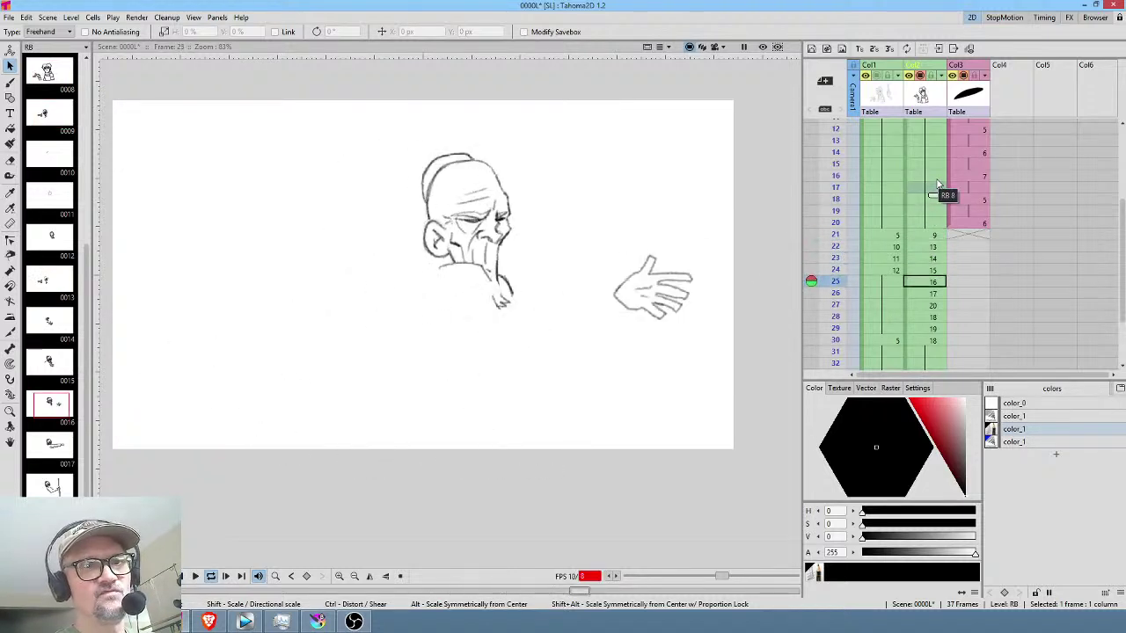
key("p")
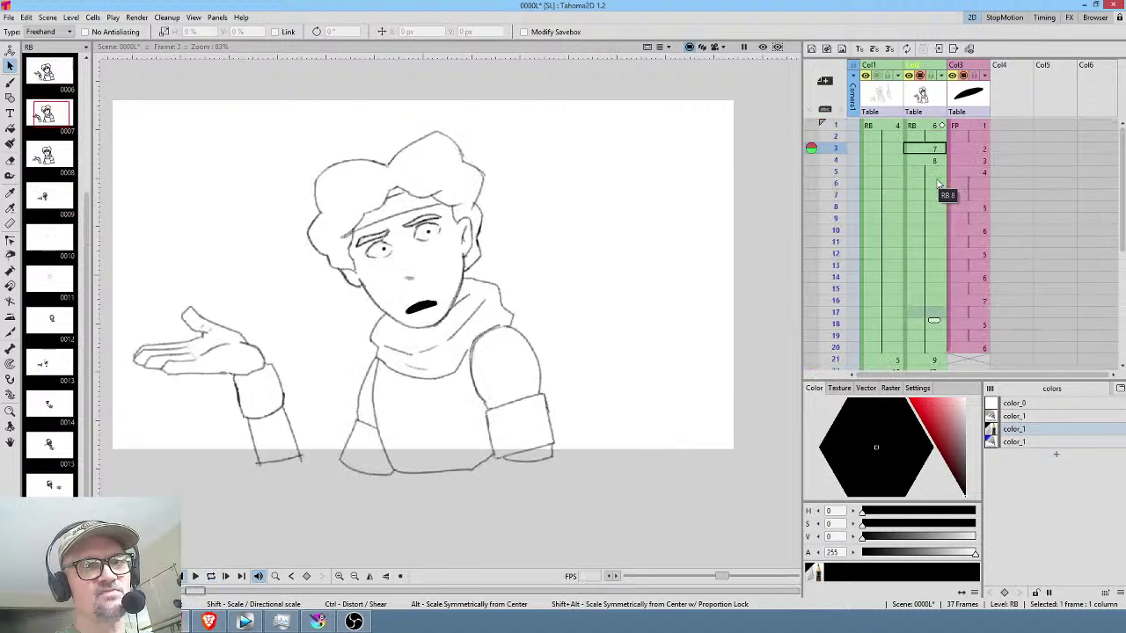
key("p")
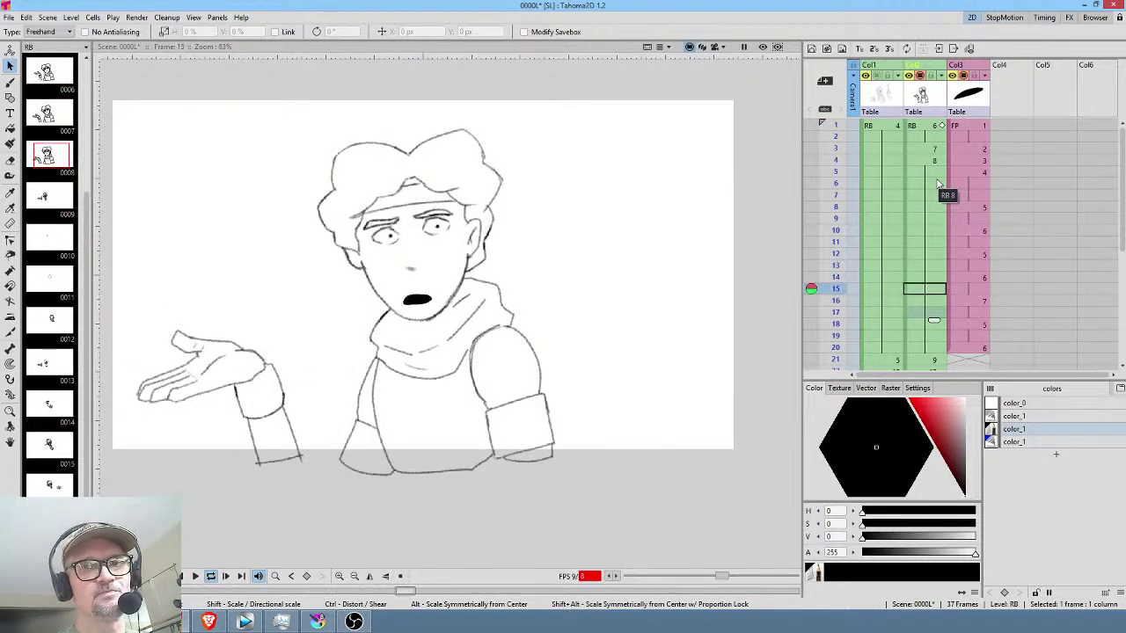
key("p")
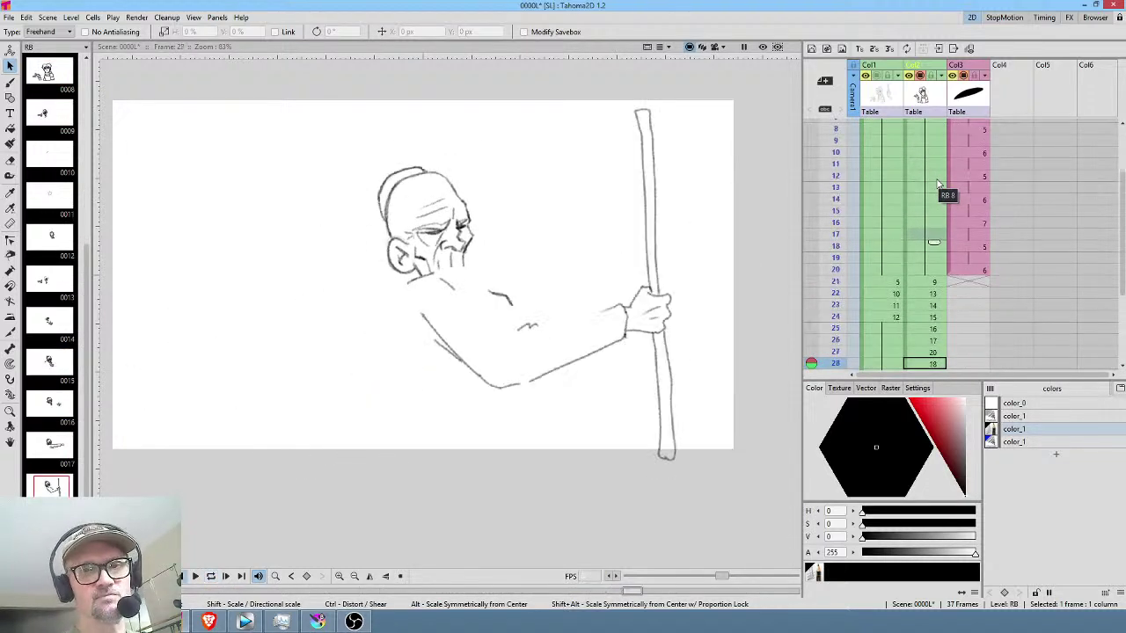
Choose the black color_1 style and the Brush tool, and flip through Col2's drawings from frame 21 to compare them.
left_click(1021, 429)
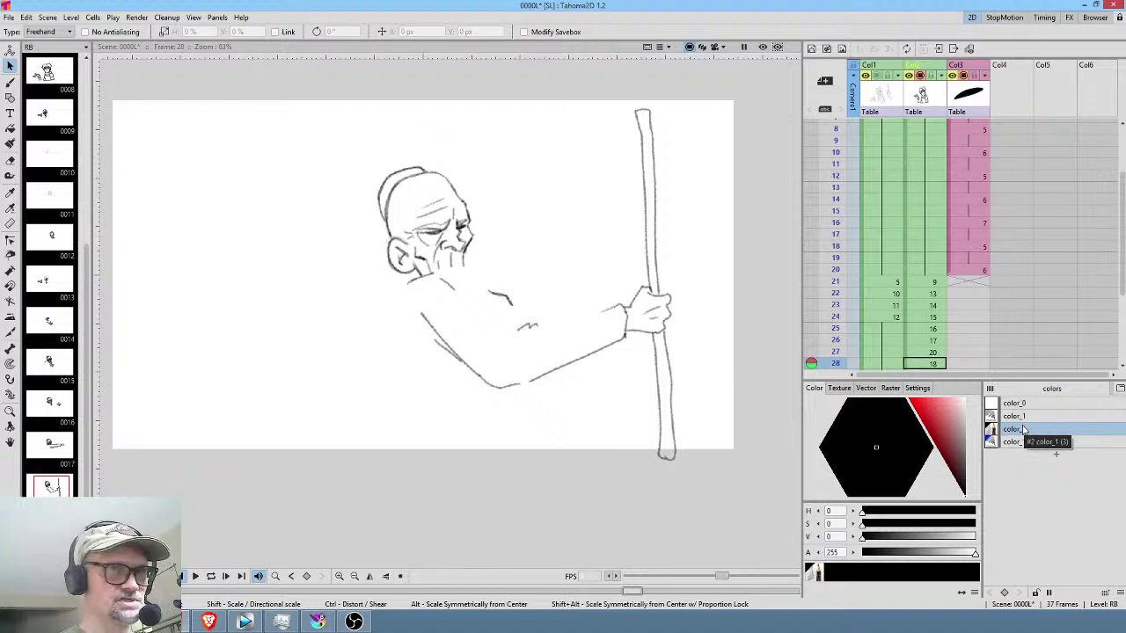
key("b")
left_click(938, 280)
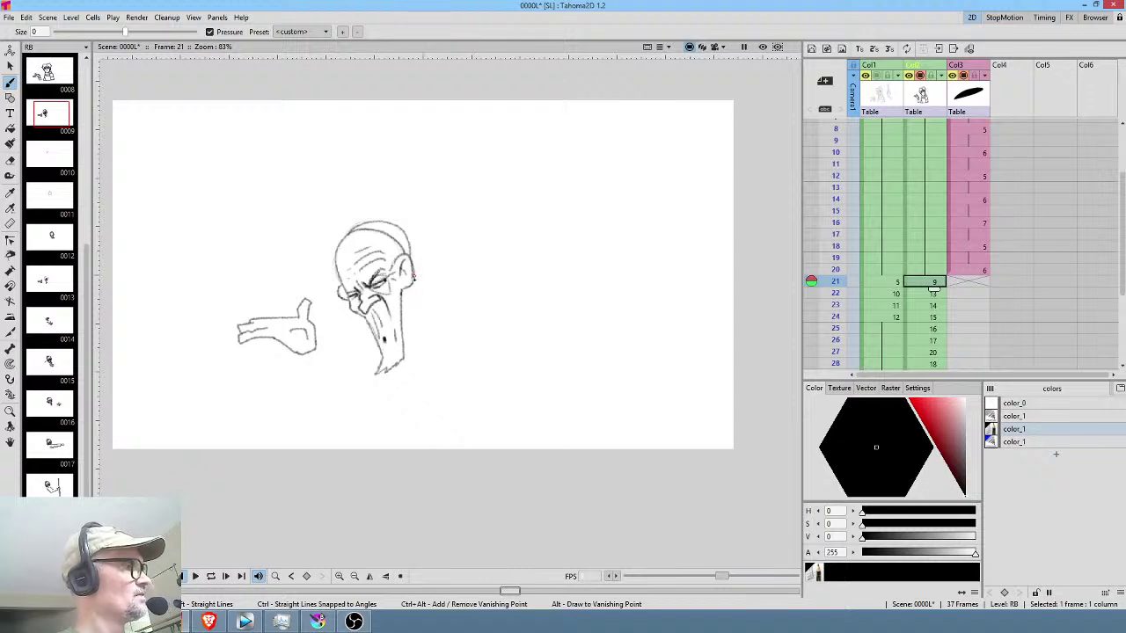
key("period")
key("period")
key("comma")
key("period")
key("comma")
key("comma")
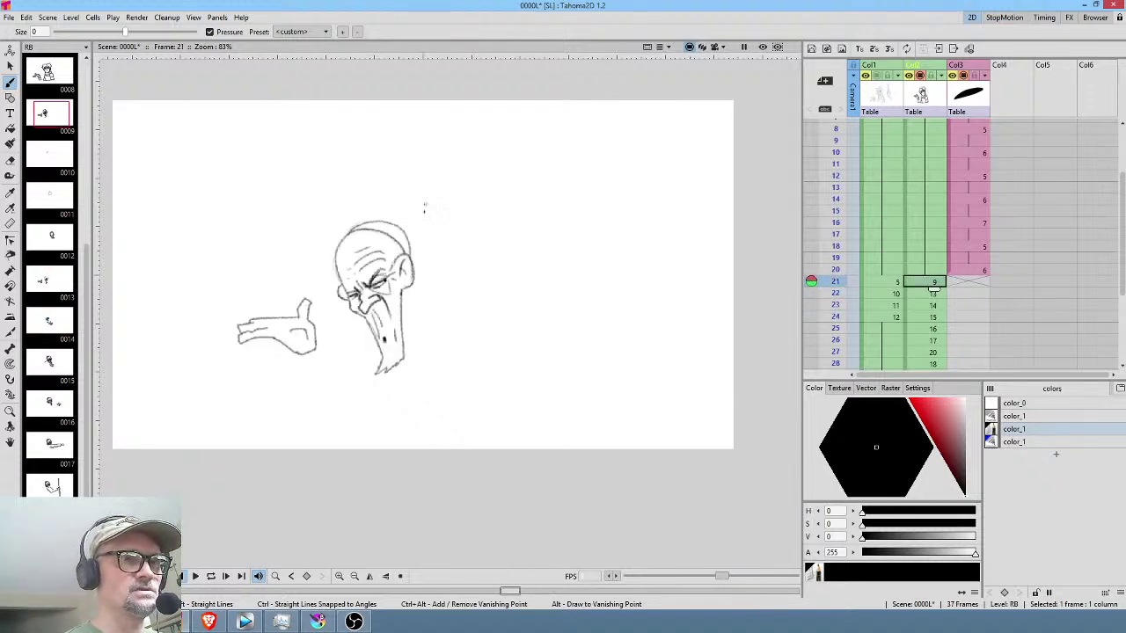
Draw the old man's head outline with the Brush on Col2's frame 22, checking it against frame 21.
key("period")
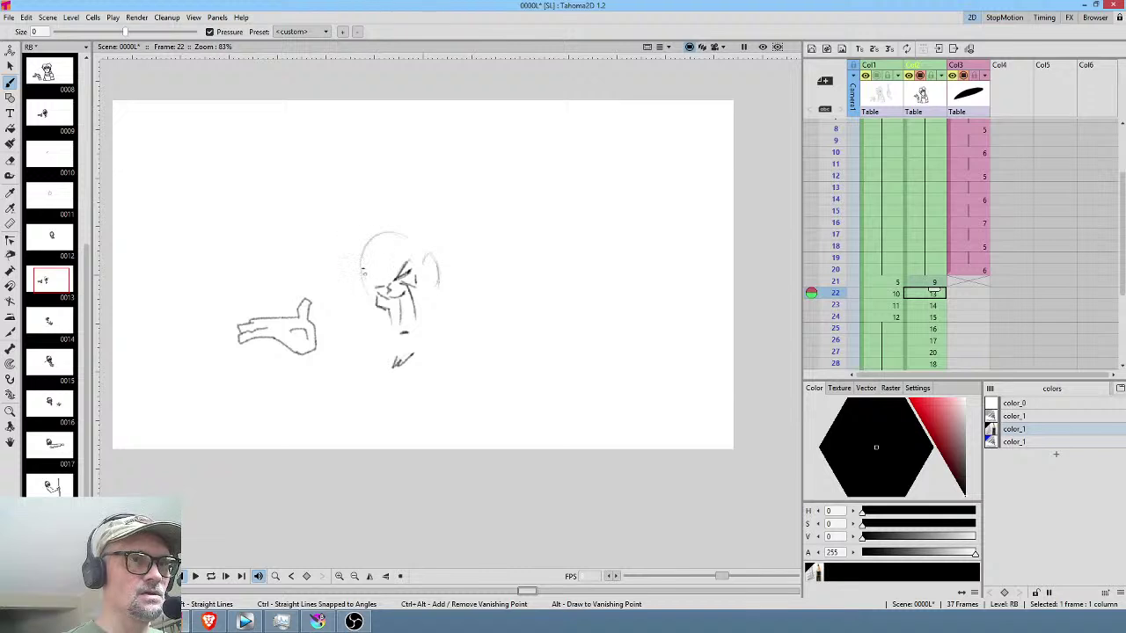
key("comma")
key("period")
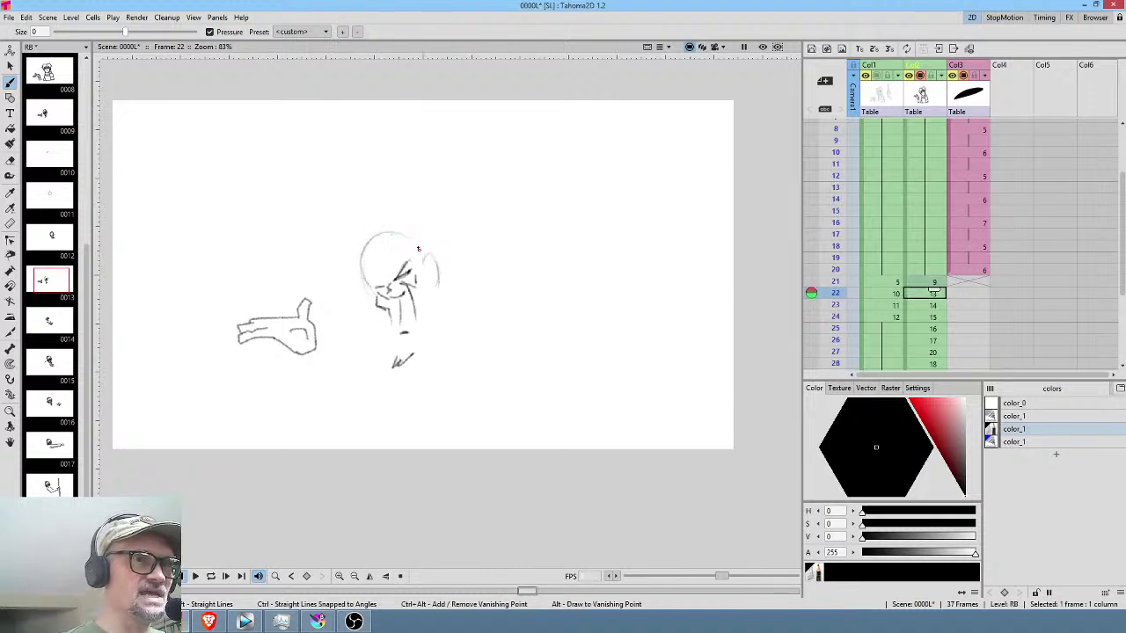
key("comma")
key("period")
left_click_drag(407, 236, 425, 253)
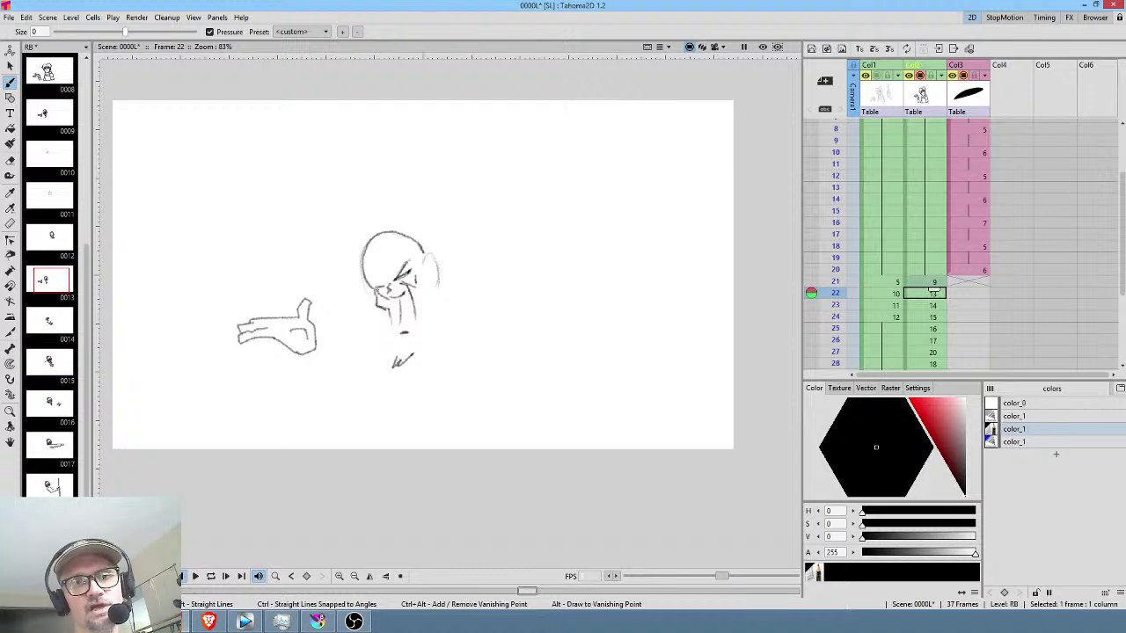
Scrub Col2 from frame 22 to 31, check the drawing at frame 30, and return to frame 21.
scroll(915, 246, "down", 4)
left_click_drag(836, 165, 835, 277)
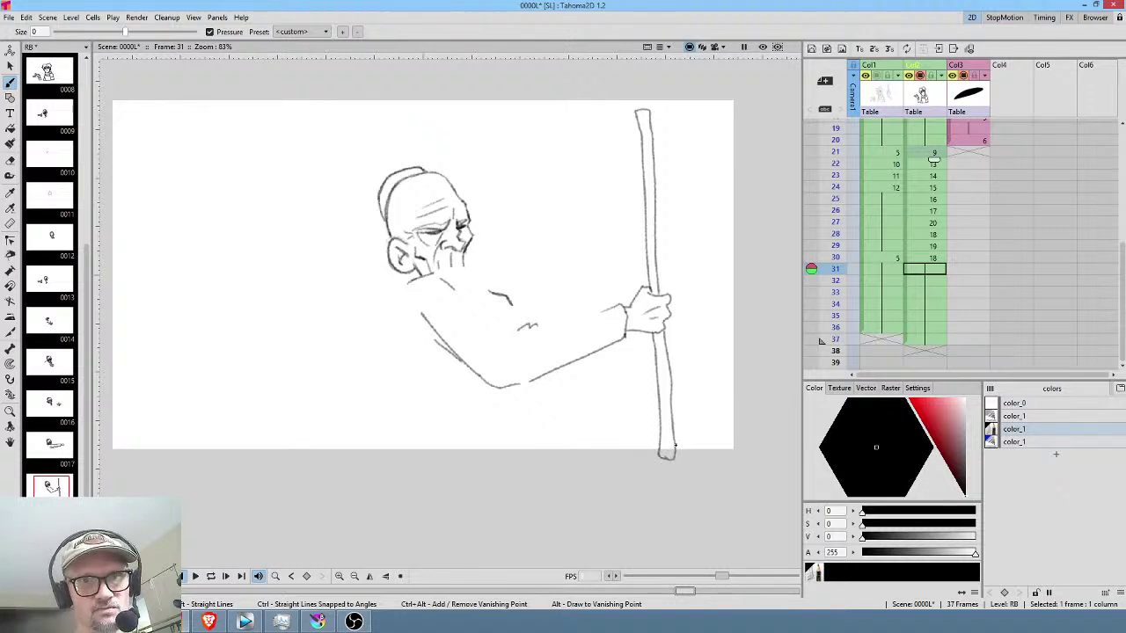
left_click_drag(835, 234, 837, 304)
left_click(934, 258)
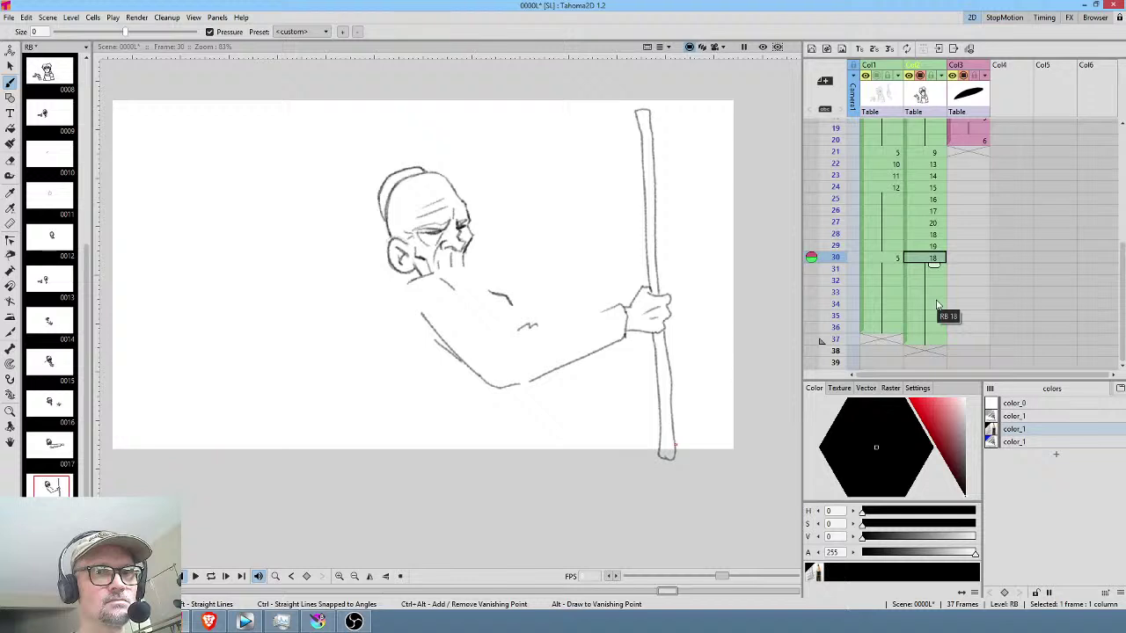
left_click(934, 153)
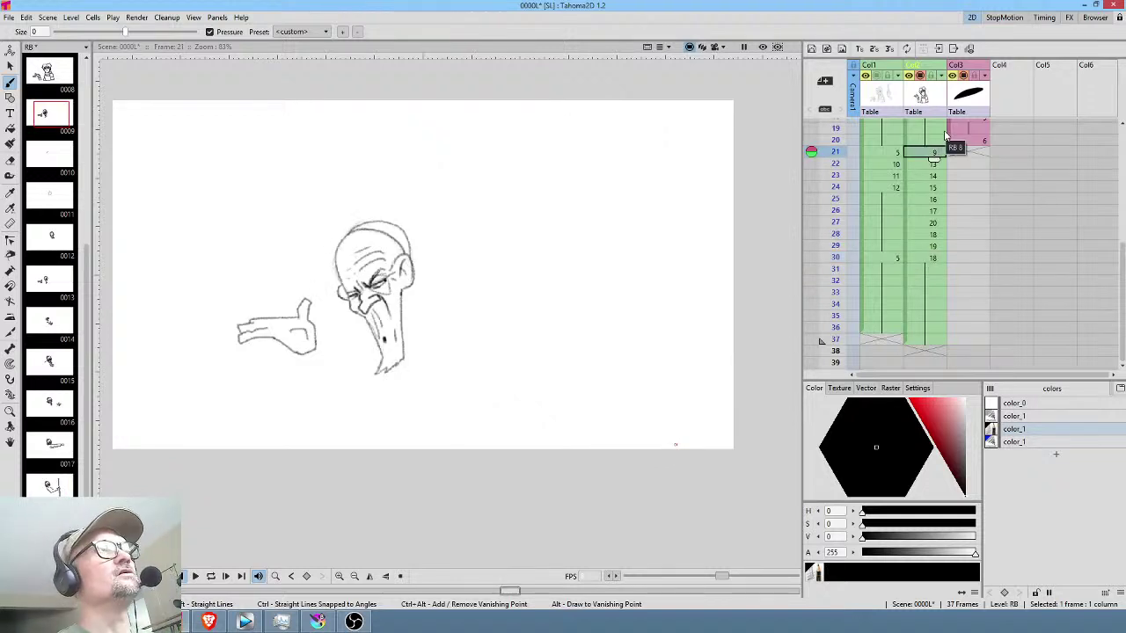
middle_click(920, 158)
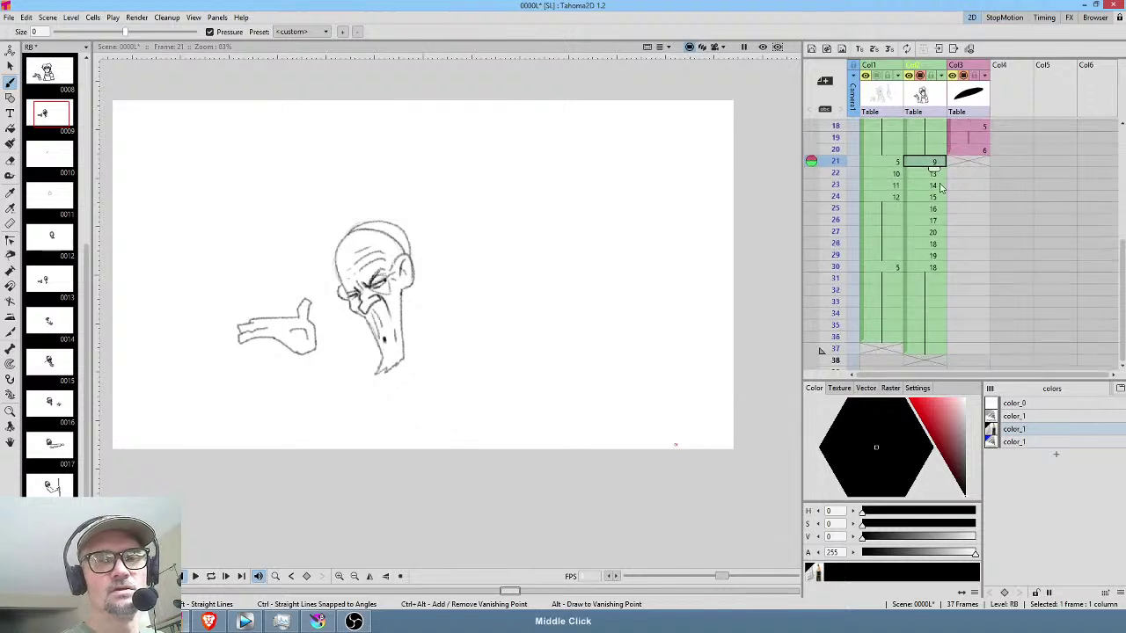
left_click(837, 157)
left_click(837, 178)
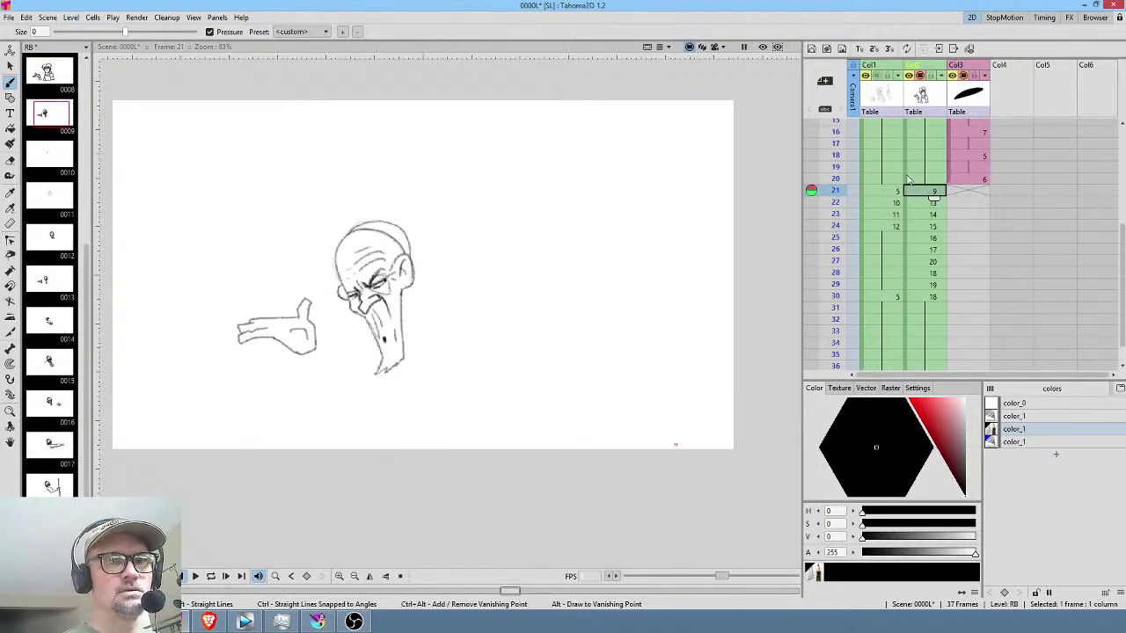
Stroke over the upper curve of the head outline on Col2's frame 22 and erase the faint stray lines outside it.
left_click(925, 202)
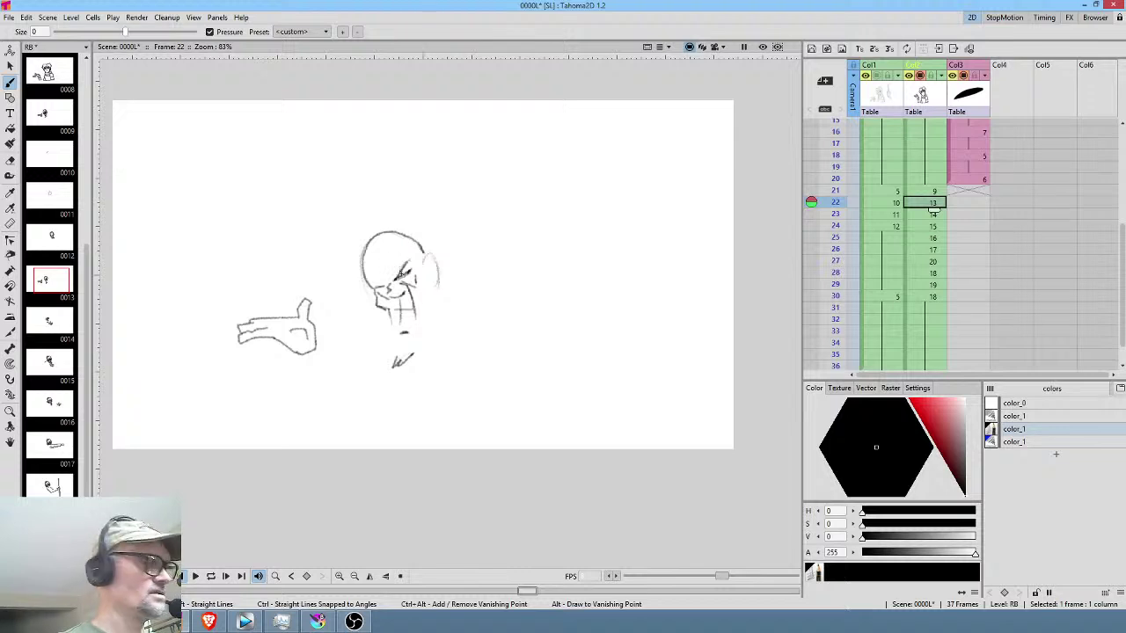
scroll(400, 271, "up", 7)
left_click_drag(455, 210, 532, 266)
left_click(934, 193)
left_click(932, 203)
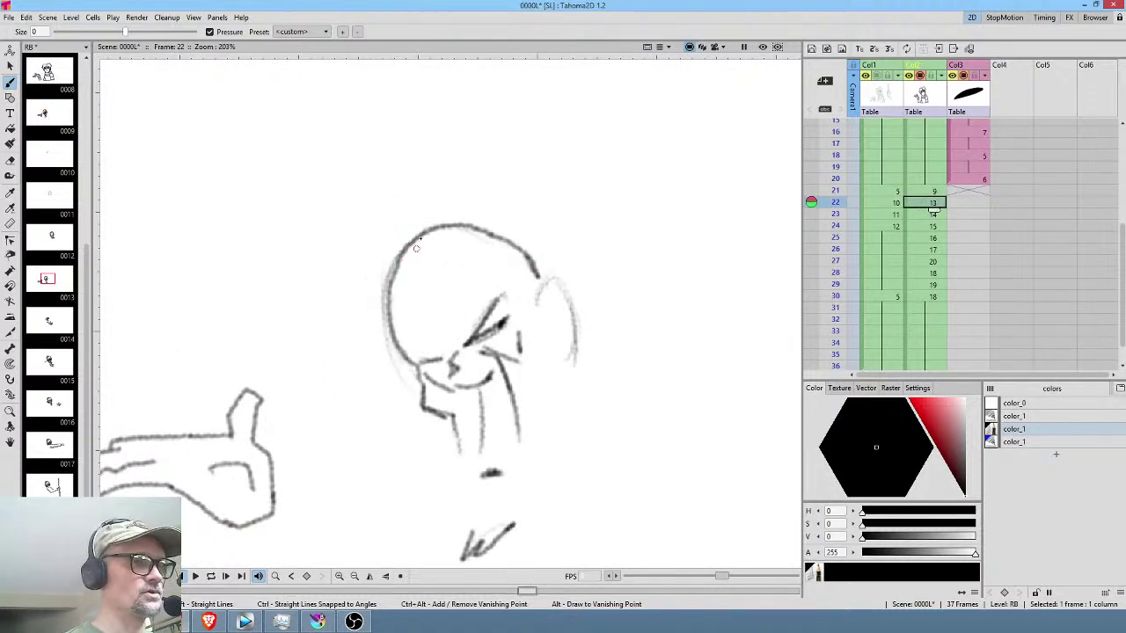
key("a")
mouse_move(382, 244)
left_mouse_down()
mouse_move(391, 408)
mouse_move(411, 373)
mouse_move(392, 299)
mouse_move(409, 223)
left_mouse_up()
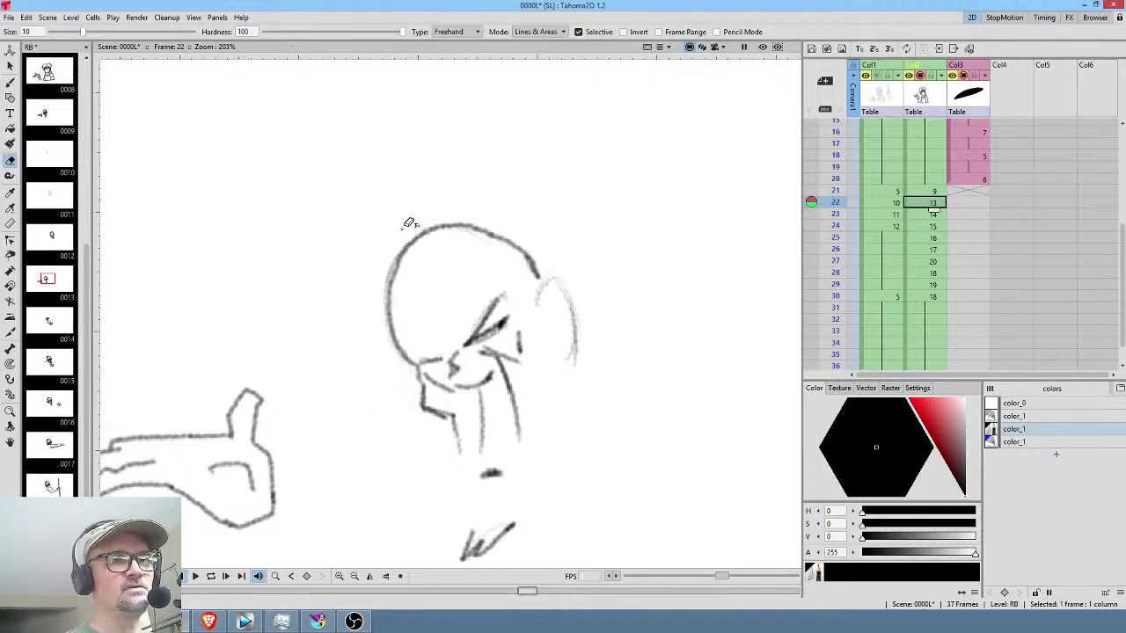
Erase the faint stray lines inside the forehead and along the left edge of the head on Col2's frame 21.
key("Up")
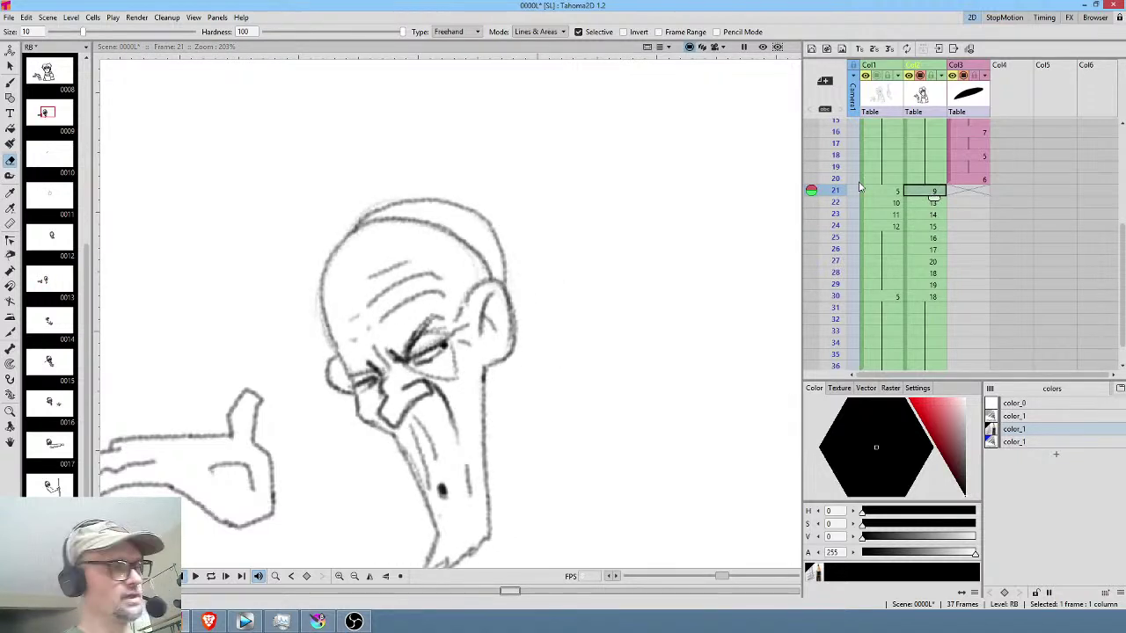
mouse_move(459, 245)
left_mouse_down()
mouse_move(483, 266)
mouse_move(466, 262)
left_mouse_up()
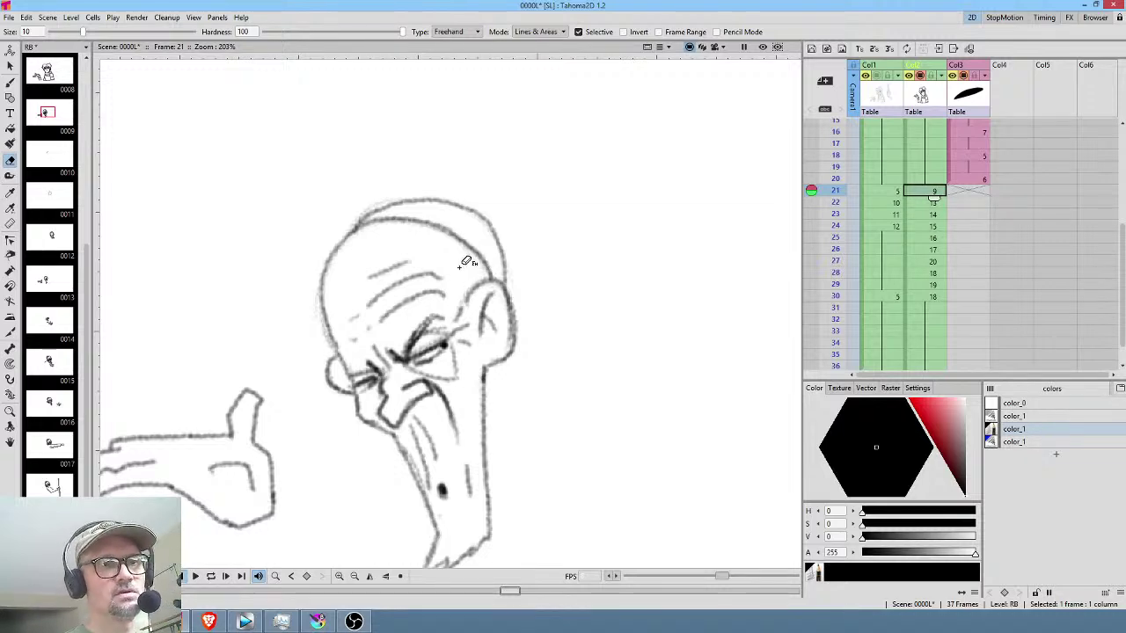
left_click_drag(322, 274, 324, 345)
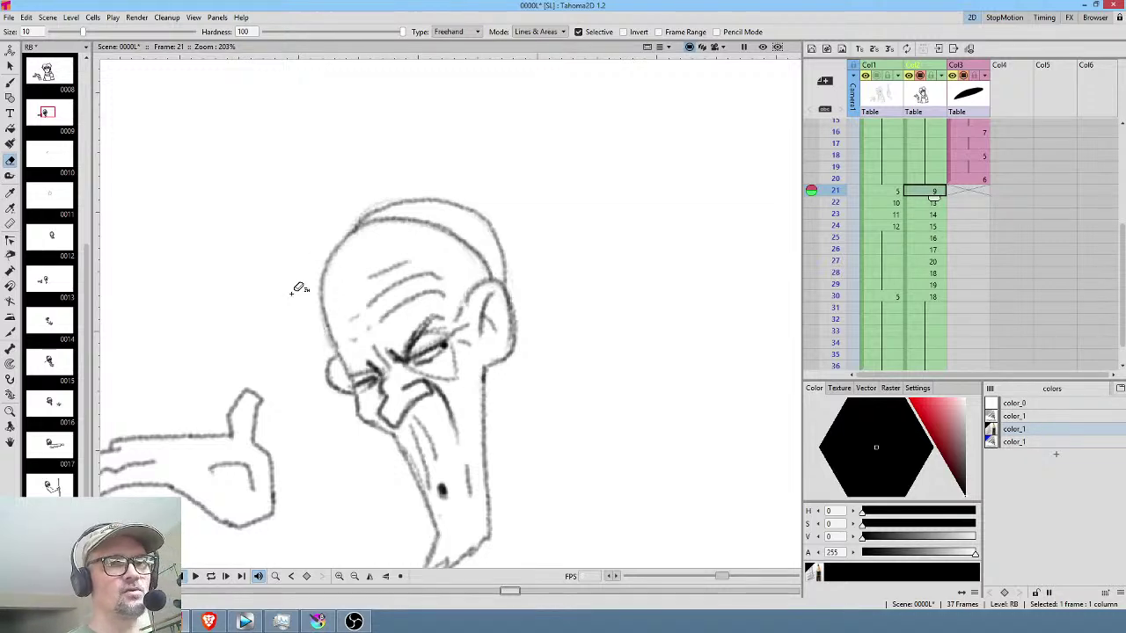
Brush in the far eye and brow and the forehead wrinkles on Col2's frame 22, using frame 21 as reference.
left_click(932, 203)
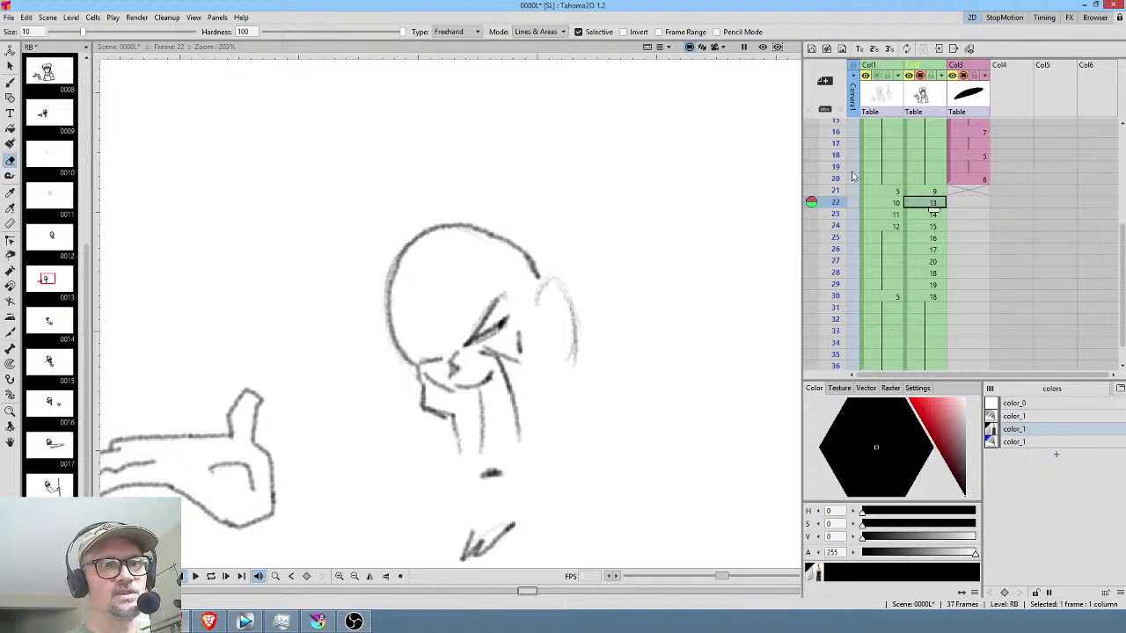
key("b")
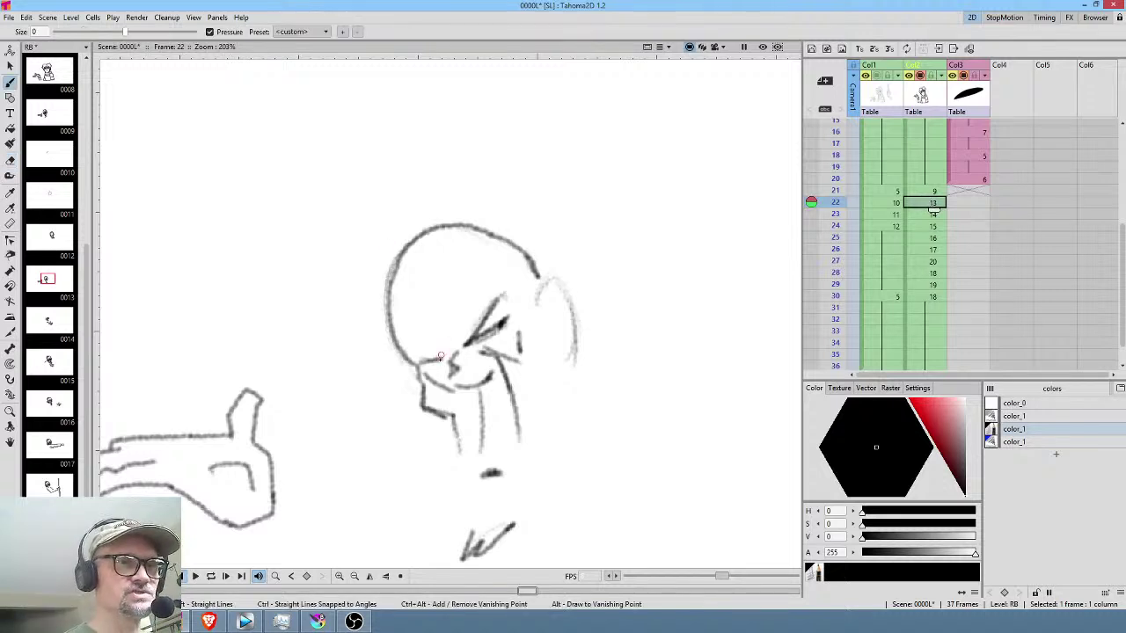
mouse_move(425, 361)
left_mouse_down()
mouse_move(441, 361)
mouse_move(450, 335)
mouse_move(464, 342)
mouse_move(416, 352)
left_mouse_up()
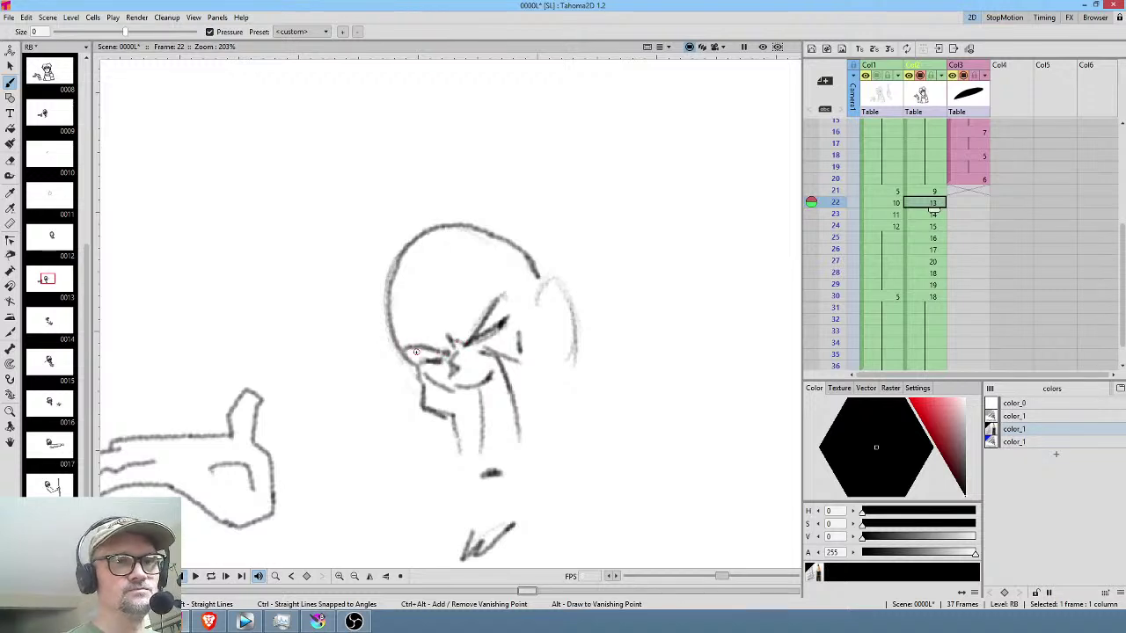
left_click(928, 191)
left_click(920, 202)
mouse_move(497, 275)
left_mouse_down()
mouse_move(447, 327)
mouse_move(440, 307)
mouse_move(480, 261)
left_mouse_up()
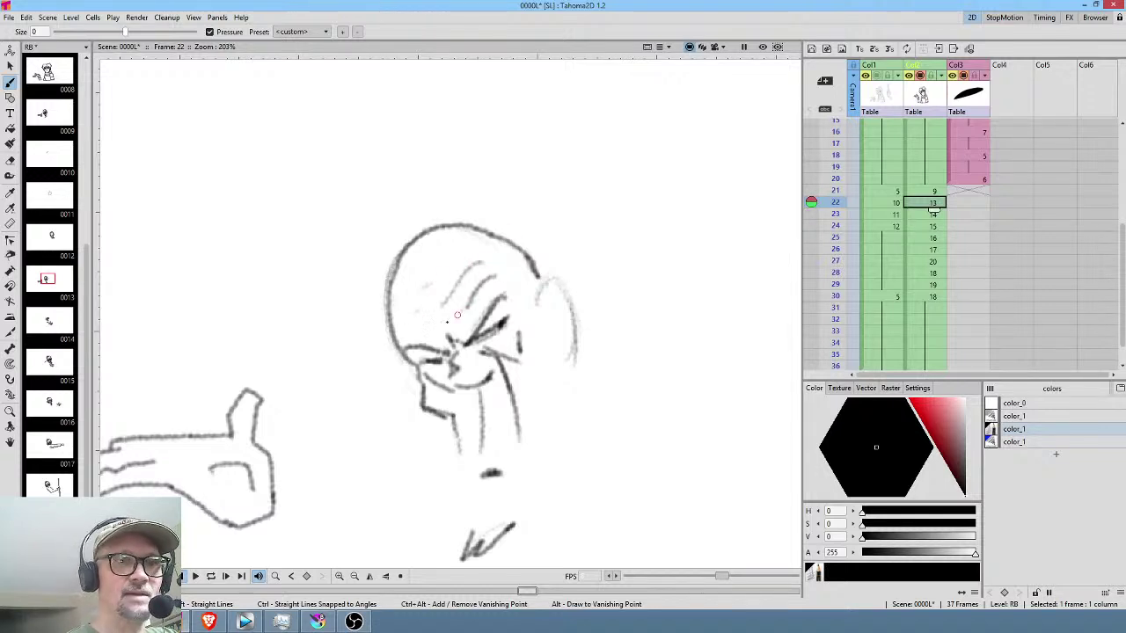
Draw the back-of-head curve above the forehead outline on Col2's frame 22, comparing the drawing with frames 21 and 23.
left_click(933, 192)
left_click(932, 204)
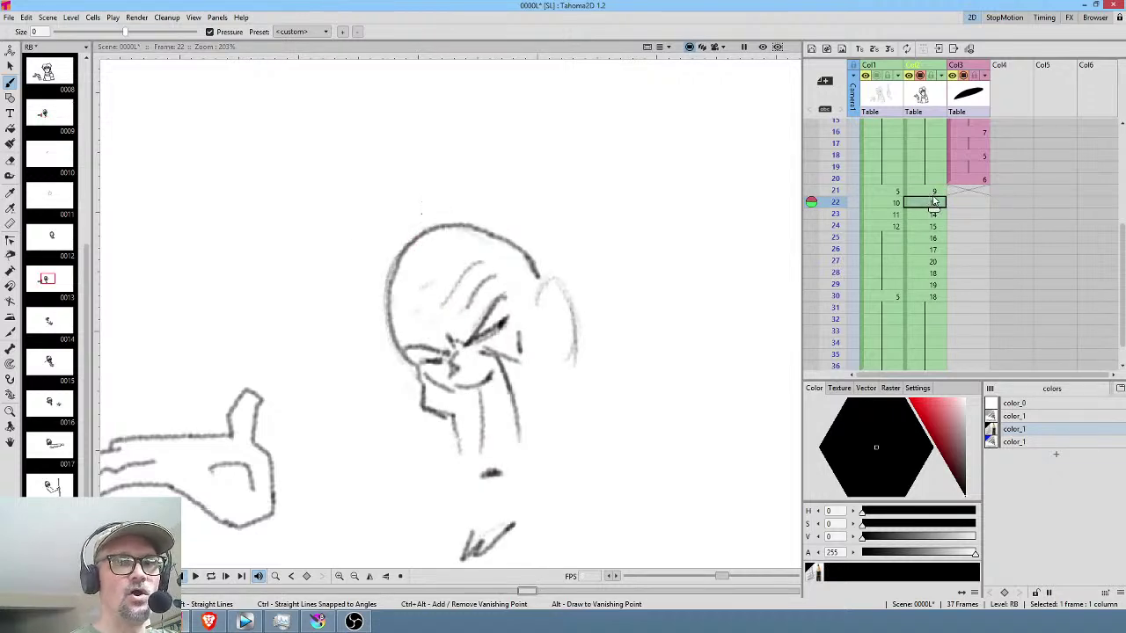
left_click(932, 193)
left_click(933, 216)
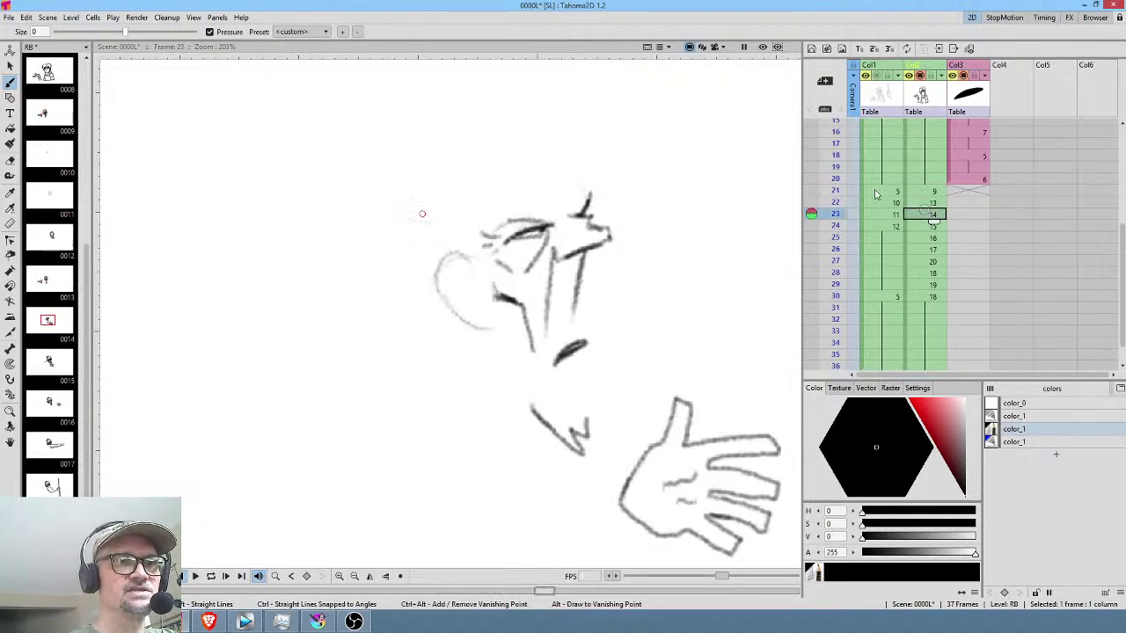
left_click(933, 203)
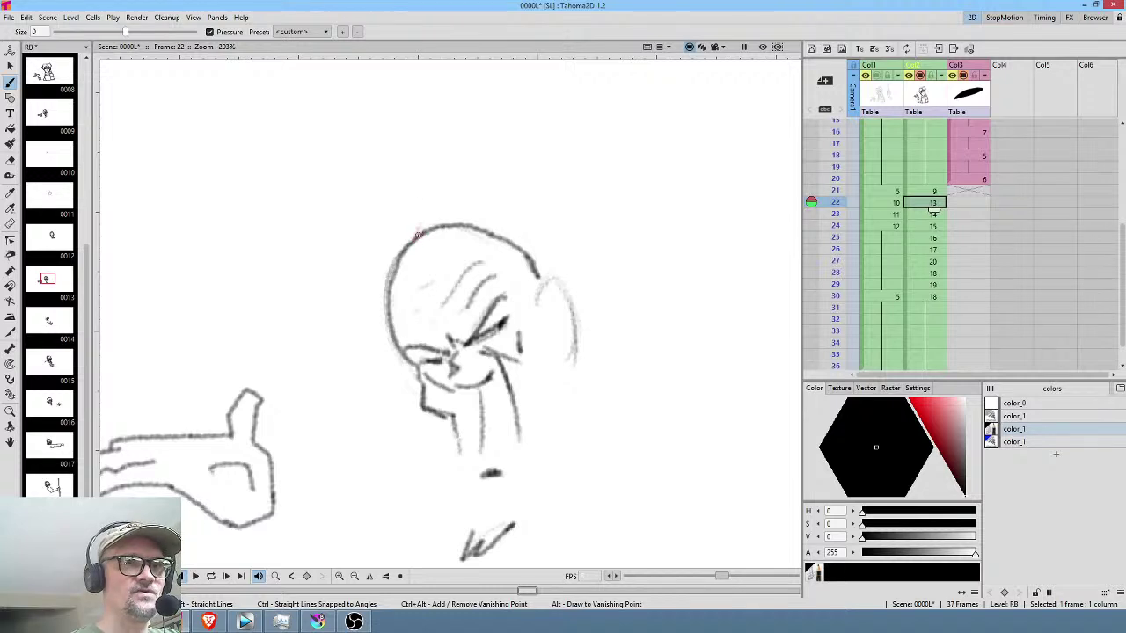
left_click_drag(550, 265, 549, 244)
left_click_drag(519, 210, 547, 256)
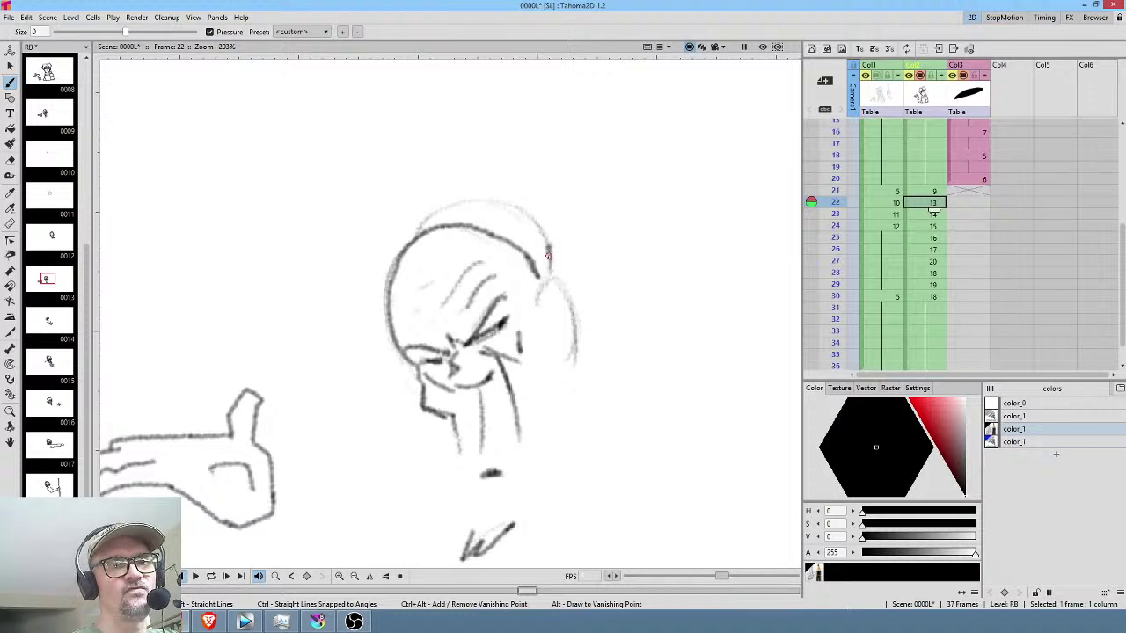
mouse_move(428, 219)
left_mouse_down()
mouse_move(513, 197)
mouse_move(486, 199)
mouse_move(543, 239)
left_mouse_up()
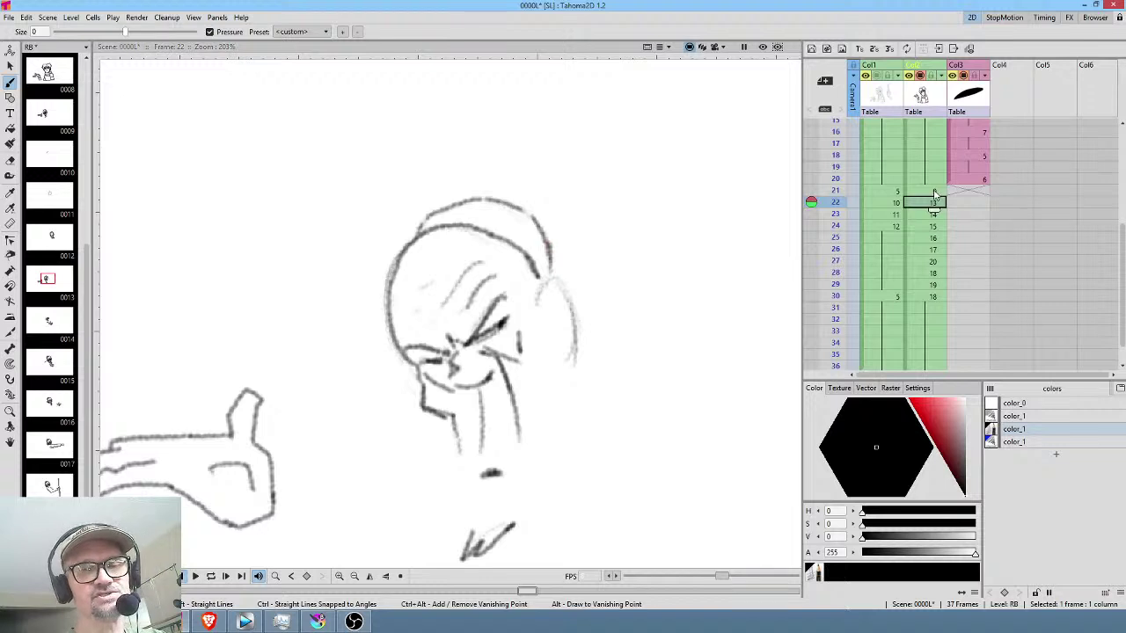
Stroke over the ear outline and add its inner fold on Col2's frame 22, checking it against frames 21 and 23.
left_click(935, 192)
left_click(931, 204)
mouse_move(536, 308)
left_mouse_down()
mouse_move(554, 279)
mouse_move(565, 288)
mouse_move(576, 335)
mouse_move(557, 356)
left_mouse_up()
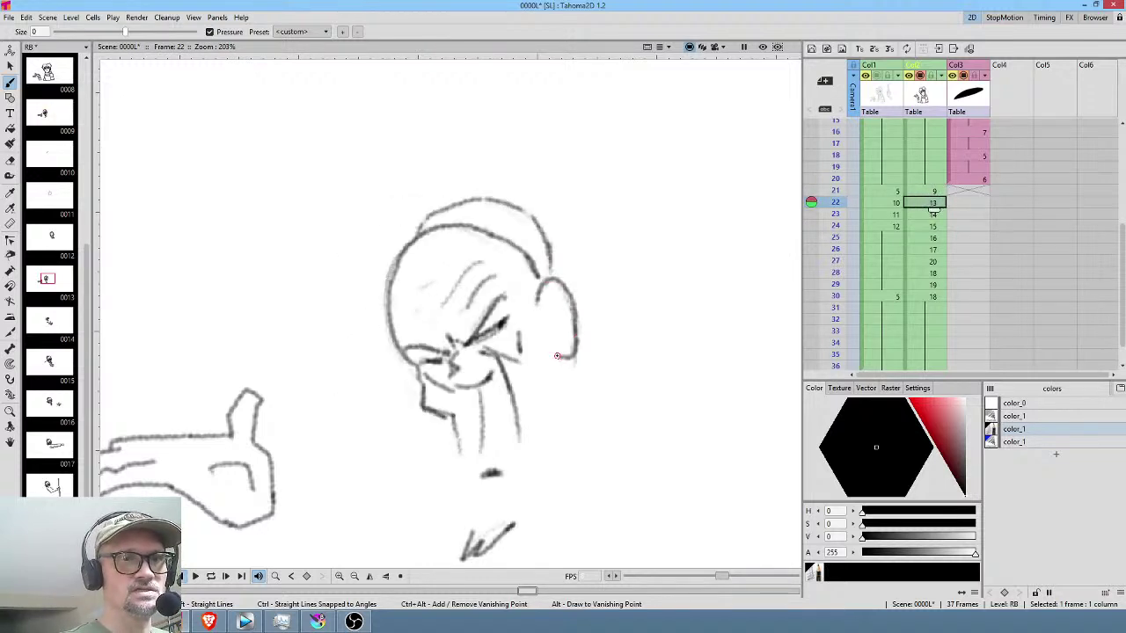
mouse_move(553, 296)
left_mouse_down()
mouse_move(557, 339)
mouse_move(561, 318)
left_mouse_up()
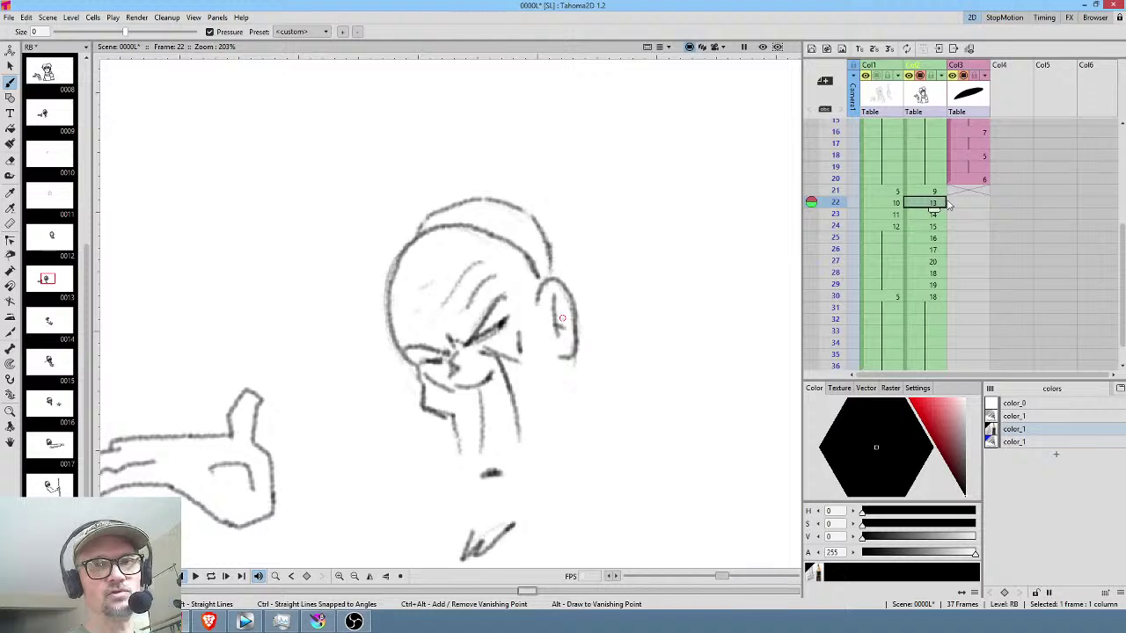
left_click(931, 214)
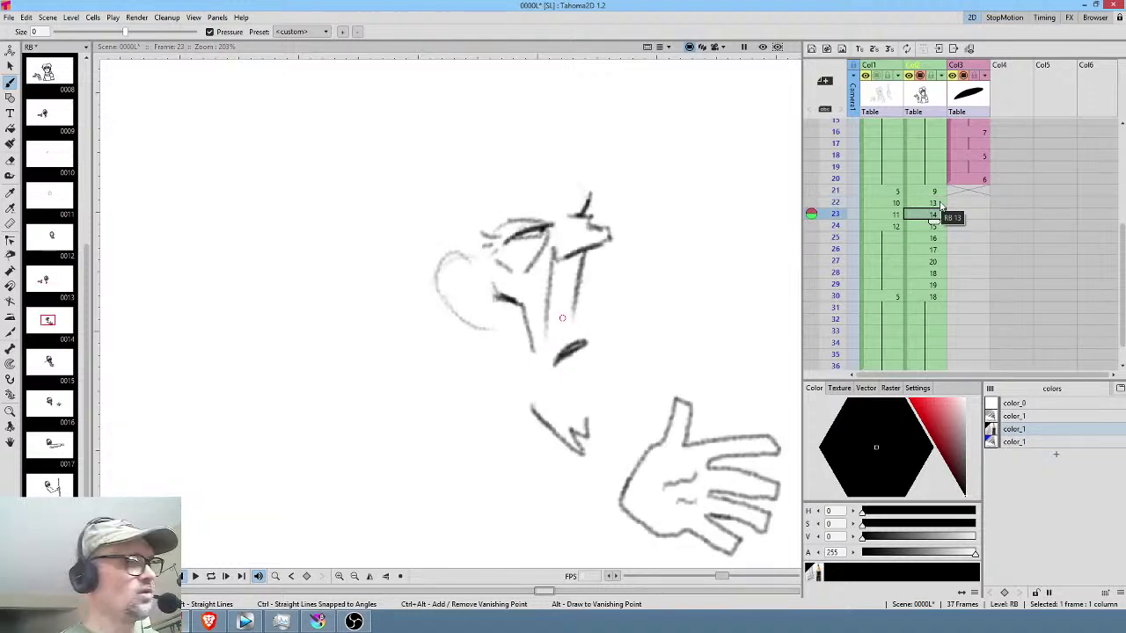
left_click(939, 204)
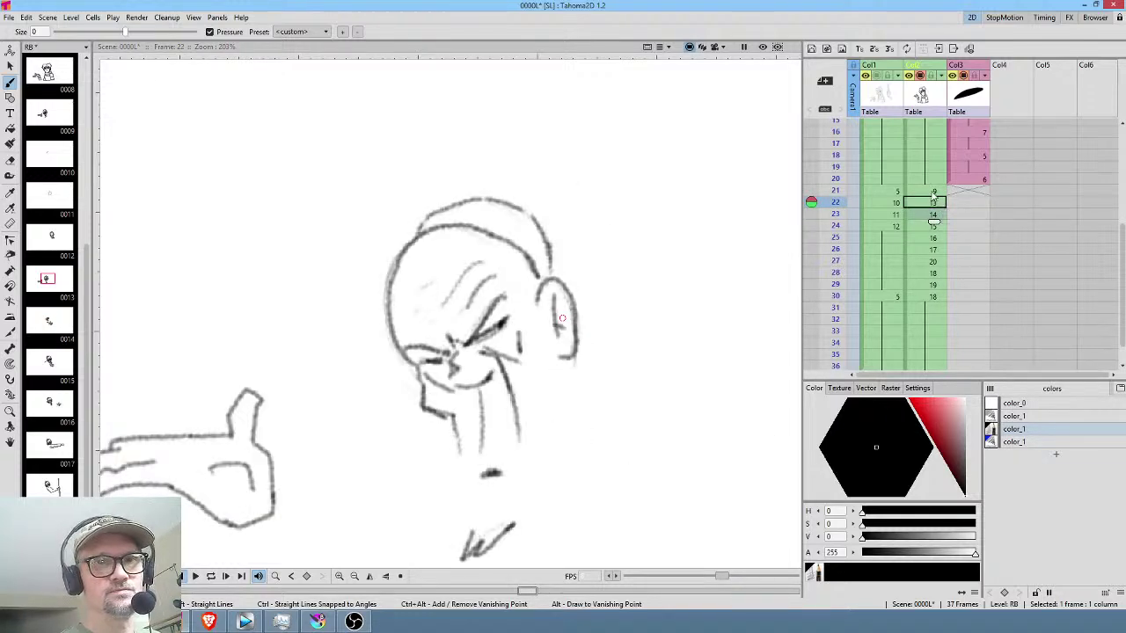
Draw the cheek line below the ear on Col2's frame 22, flipping between frames 21 and 22 for reference.
left_click(932, 188)
middle_click(935, 191)
left_click_drag(611, 383, 661, 289)
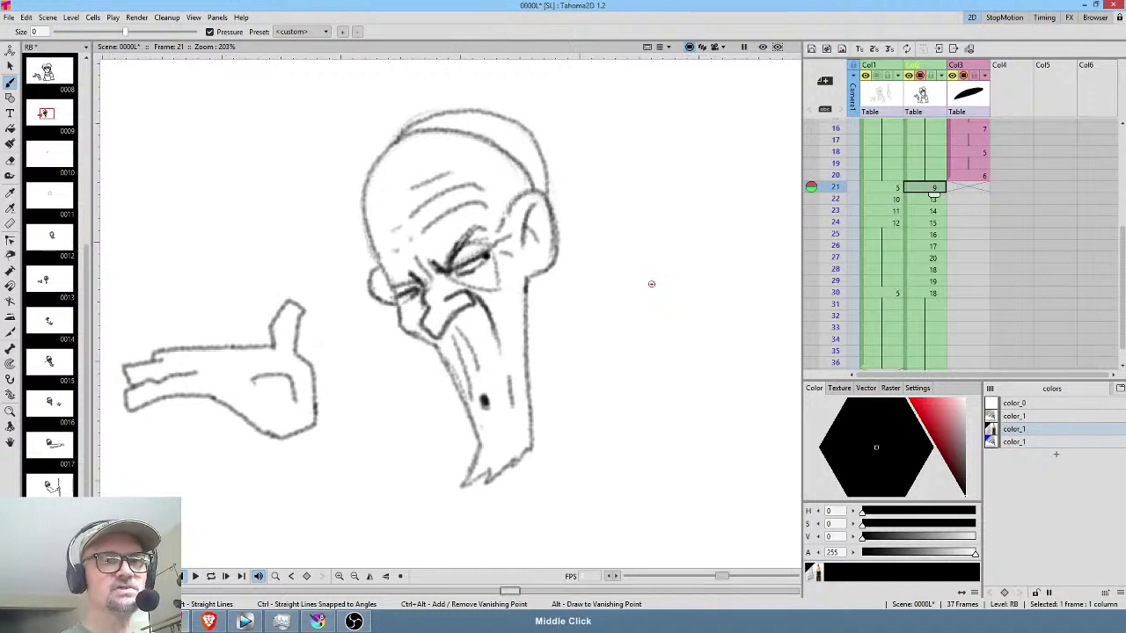
key("period")
key("comma")
key("period")
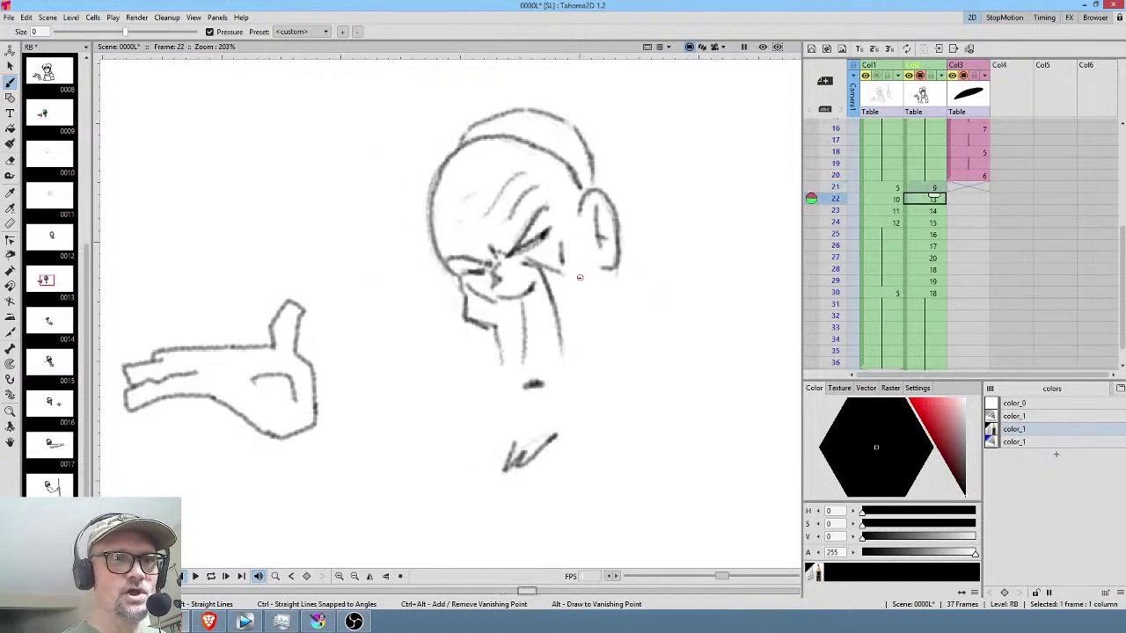
mouse_move(567, 300)
left_mouse_down()
mouse_move(584, 202)
mouse_move(569, 322)
left_mouse_up()
key("comma")
key("period")
Draw both edges of the long lower face down to the beard tip on Col2's frame 22, checking against frame 21.
left_click_drag(492, 333, 512, 443)
left_click_drag(492, 328, 510, 389)
left_click_drag(498, 348, 512, 418)
key("comma")
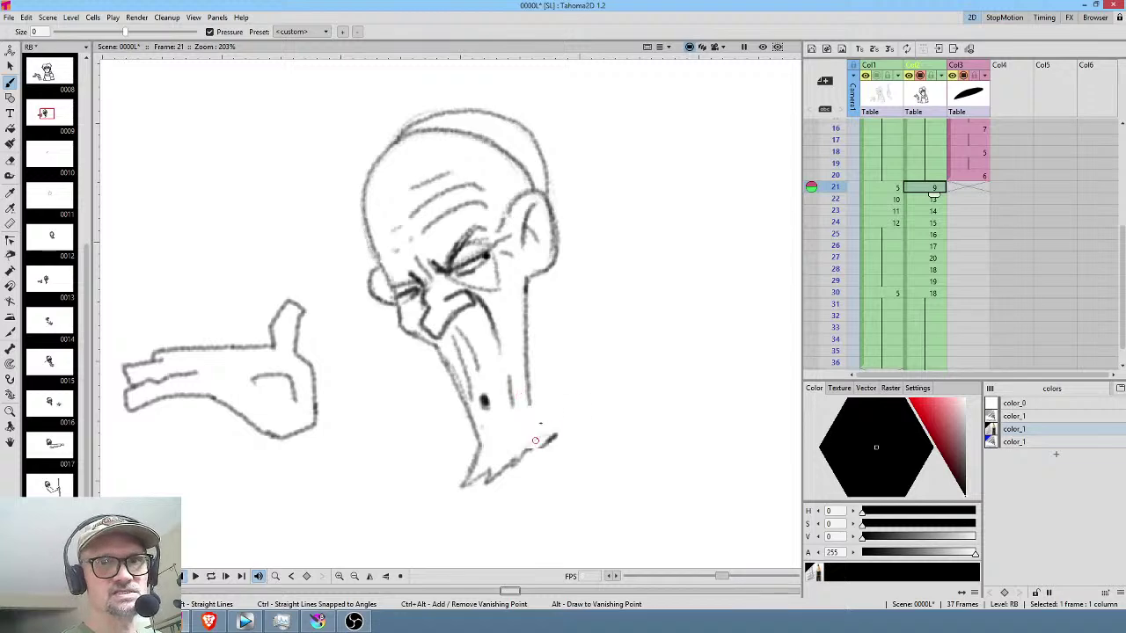
key("period")
mouse_move(584, 300)
left_mouse_down()
mouse_move(584, 406)
mouse_move(553, 438)
mouse_move(579, 387)
mouse_move(585, 296)
mouse_move(590, 306)
mouse_move(602, 266)
mouse_move(584, 312)
left_mouse_up()
key("comma")
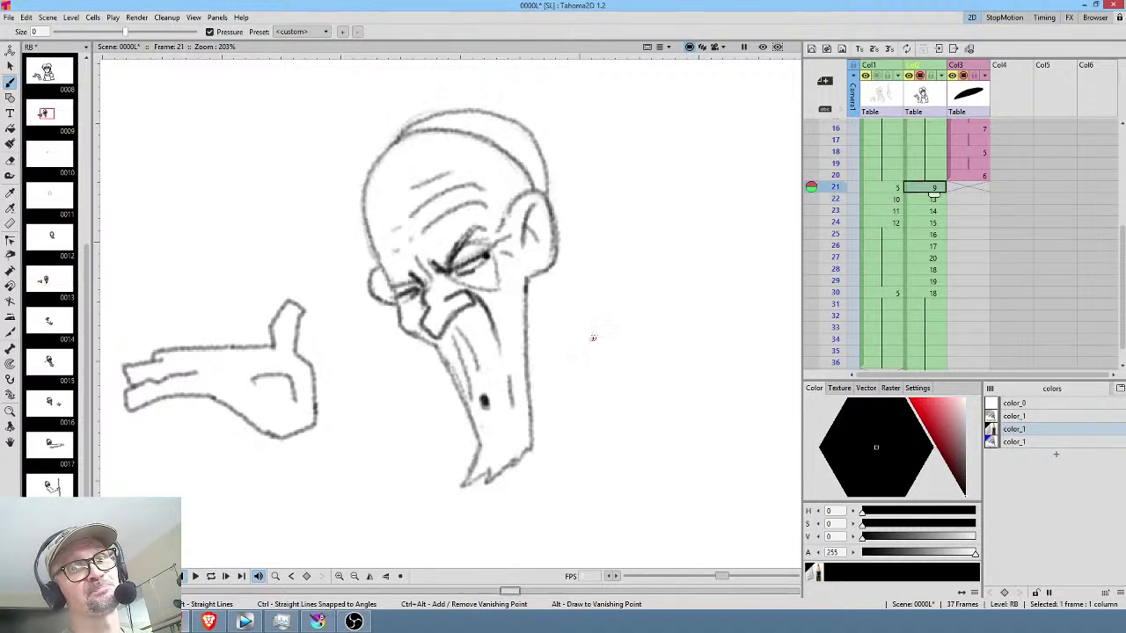
key("period")
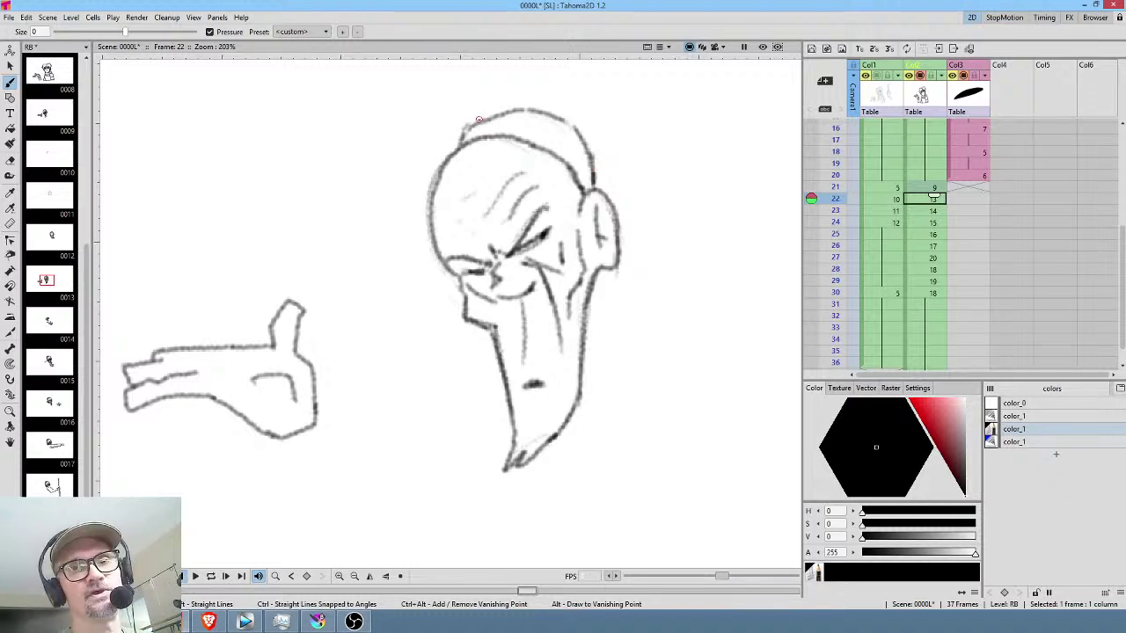
Draw the bald head outline from the ear over to the brow on Col2's frame 23, flipping to frame 22 for comparison.
key("period")
left_click_drag(646, 234, 556, 373)
key("comma")
key("period")
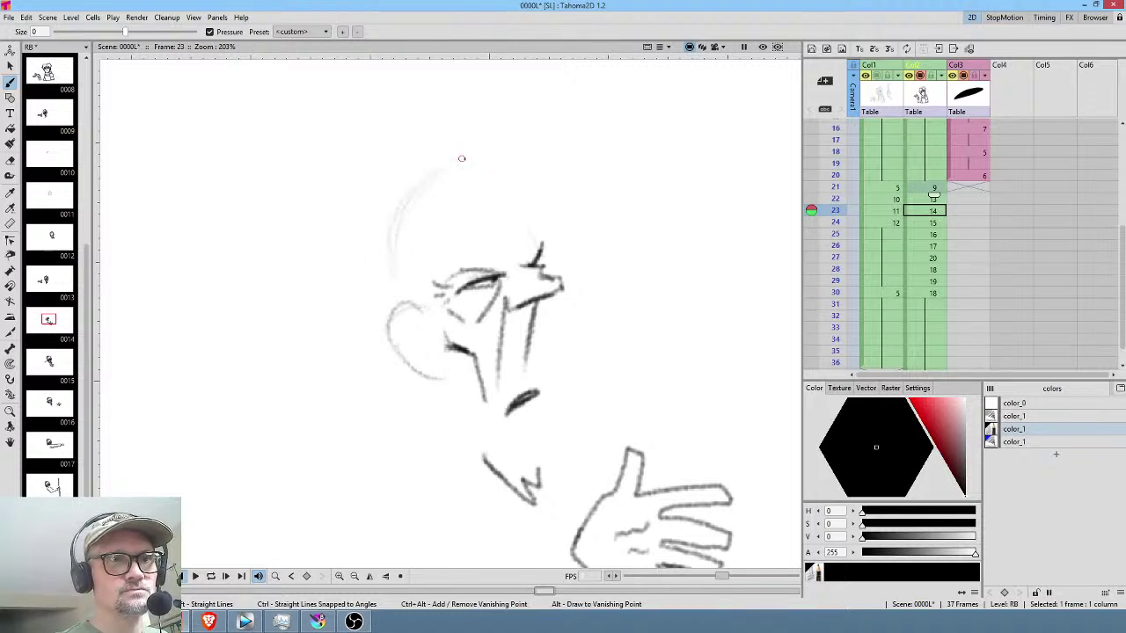
key("comma")
key("period")
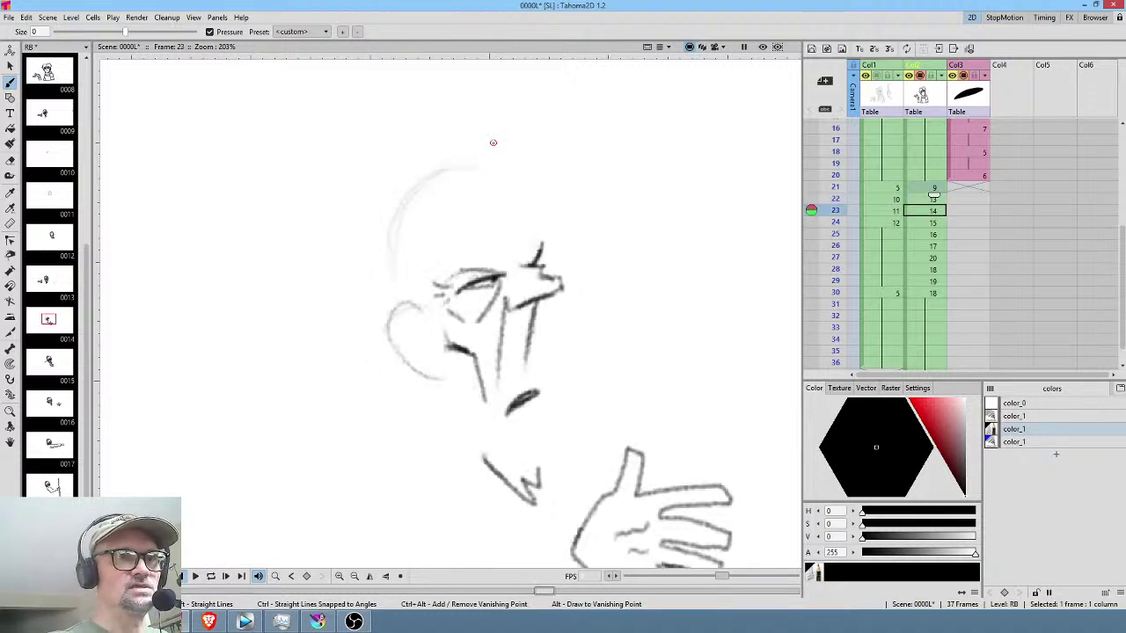
mouse_move(398, 301)
left_mouse_down()
mouse_move(387, 250)
mouse_move(397, 211)
mouse_move(446, 173)
mouse_move(503, 183)
mouse_move(543, 235)
left_mouse_up()
key("comma")
key("period")
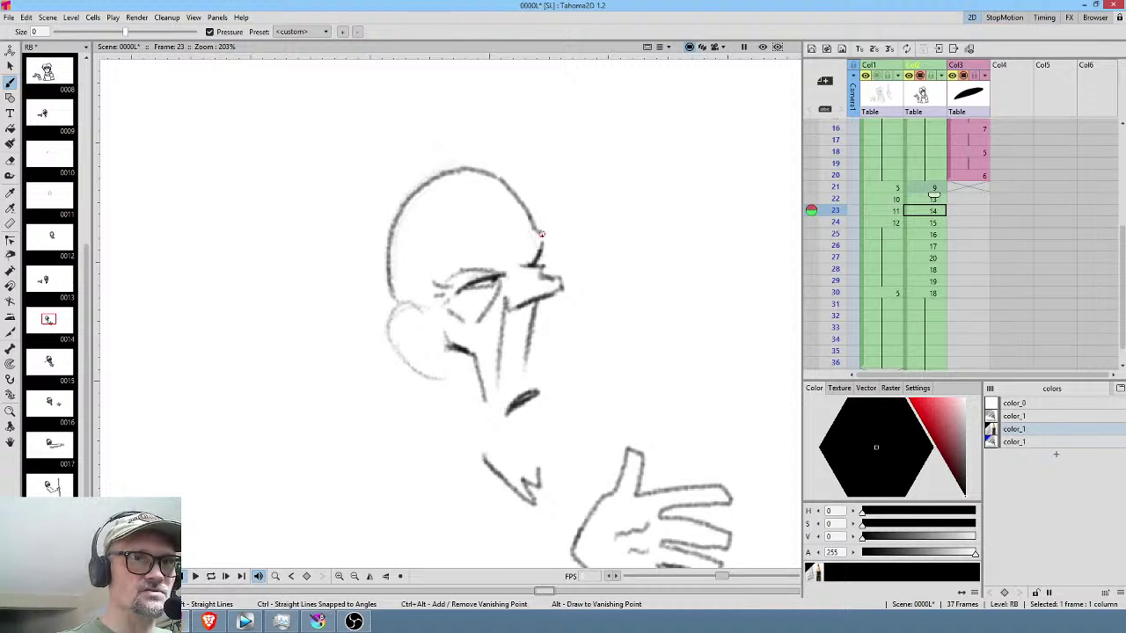
key("comma")
key("period")
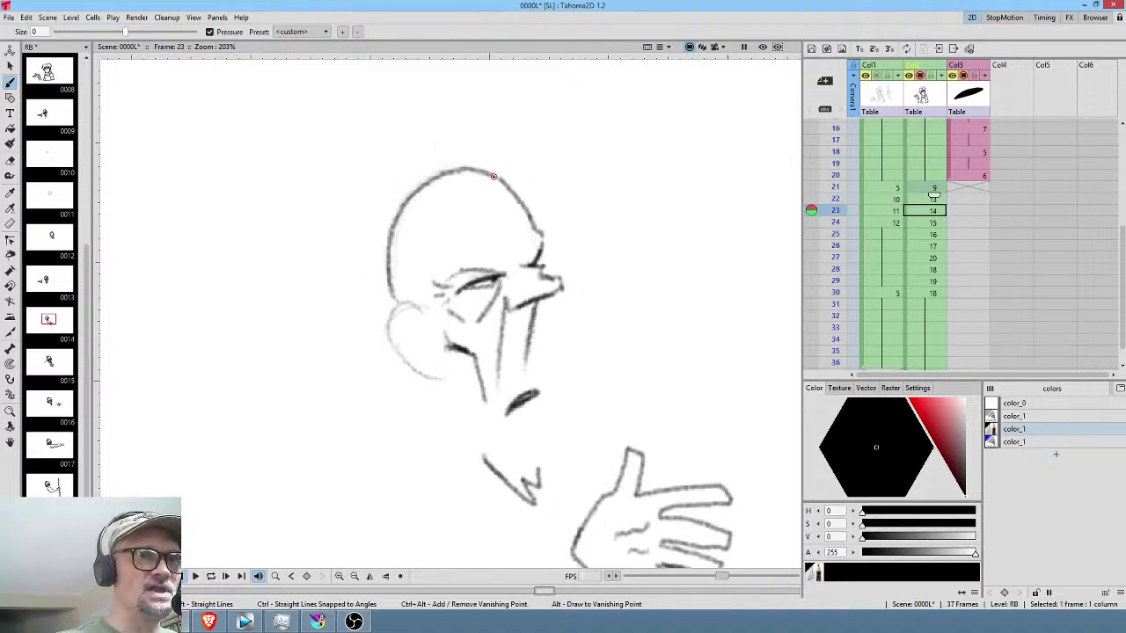
Add the forehead wrinkles and darken the brow above the nose on Col2's frame 23, comparing with frame 22.
mouse_move(520, 201)
left_mouse_down()
mouse_move(544, 240)
mouse_move(542, 266)
mouse_move(544, 250)
mouse_move(530, 266)
mouse_move(539, 243)
mouse_move(530, 263)
mouse_move(492, 275)
mouse_move(512, 275)
mouse_move(473, 236)
mouse_move(426, 270)
left_mouse_up()
key("Up")
key("Down")
left_click_drag(449, 227, 475, 219)
key("Up")
key("Down")
key("Up")
key("Down")
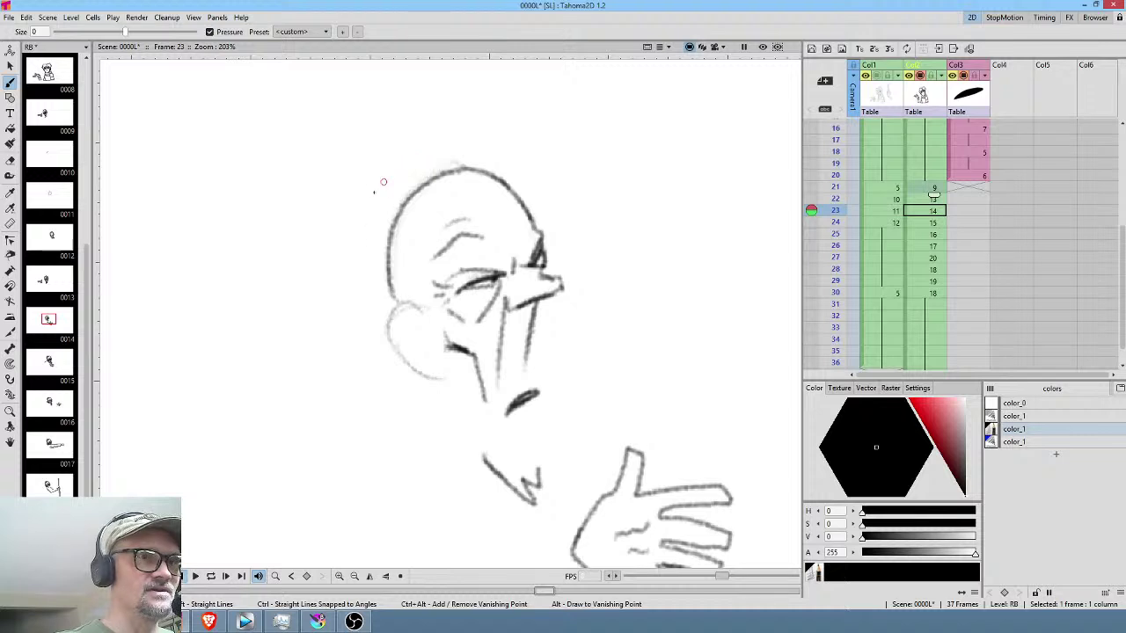
Draw the back-of-head curve behind the bald outline on Col2's frame 23 and check it against frame 22.
mouse_move(387, 279)
left_mouse_down()
mouse_move(375, 205)
mouse_move(374, 230)
mouse_move(388, 185)
mouse_move(376, 209)
mouse_move(426, 159)
mouse_move(404, 170)
mouse_move(450, 154)
mouse_move(476, 170)
mouse_move(439, 156)
left_mouse_up()
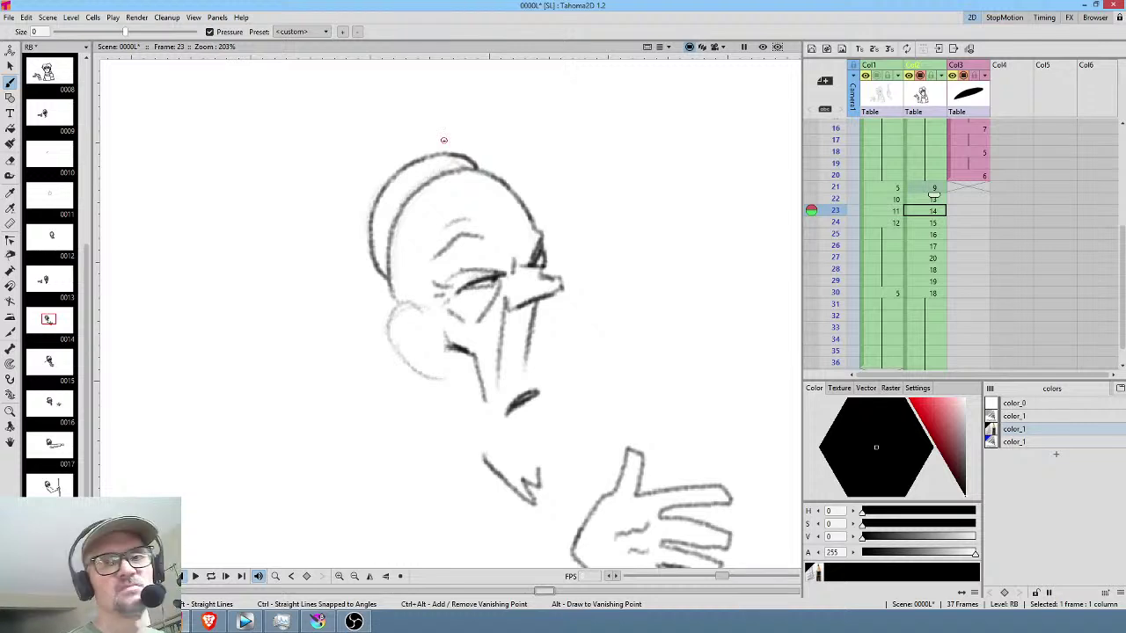
key("comma")
key("period")
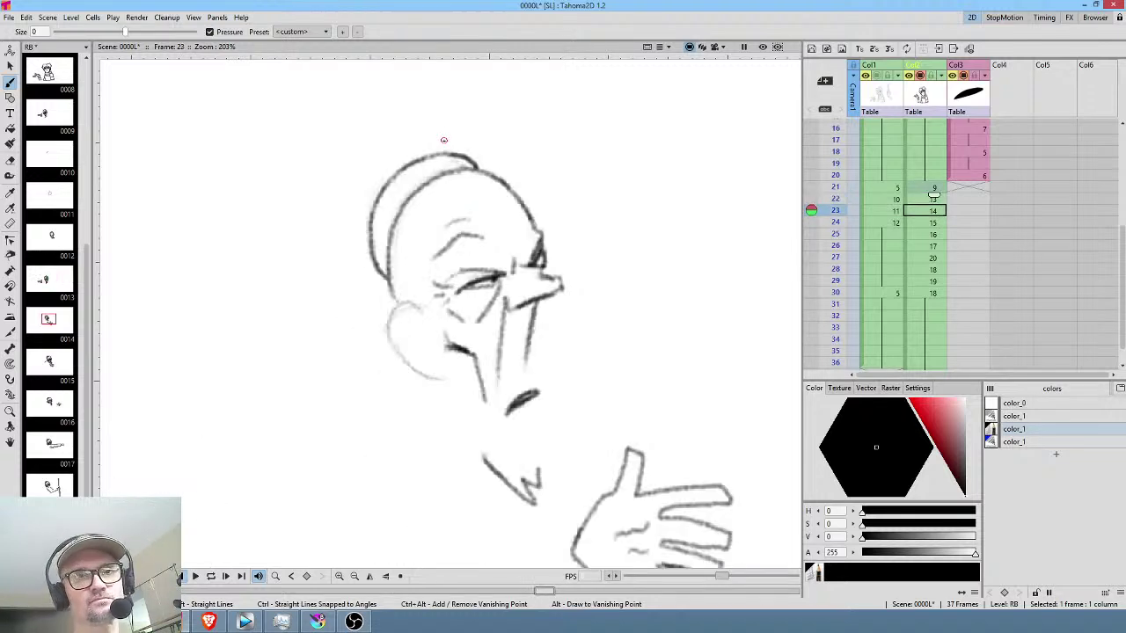
key("comma")
key("period")
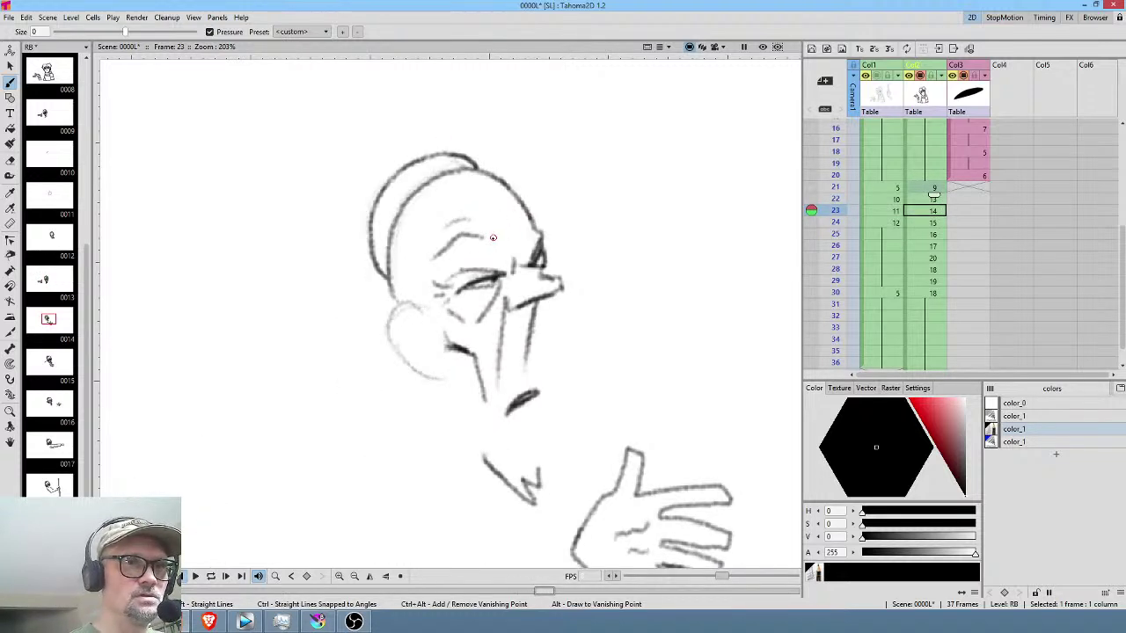
Stroke over the ear outline and draw its inner folds on Col2's frame 23, comparing with frame 22.
key("comma")
key("period")
mouse_move(419, 304)
left_mouse_down()
mouse_move(403, 299)
mouse_move(387, 339)
mouse_move(422, 367)
mouse_move(433, 360)
left_mouse_up()
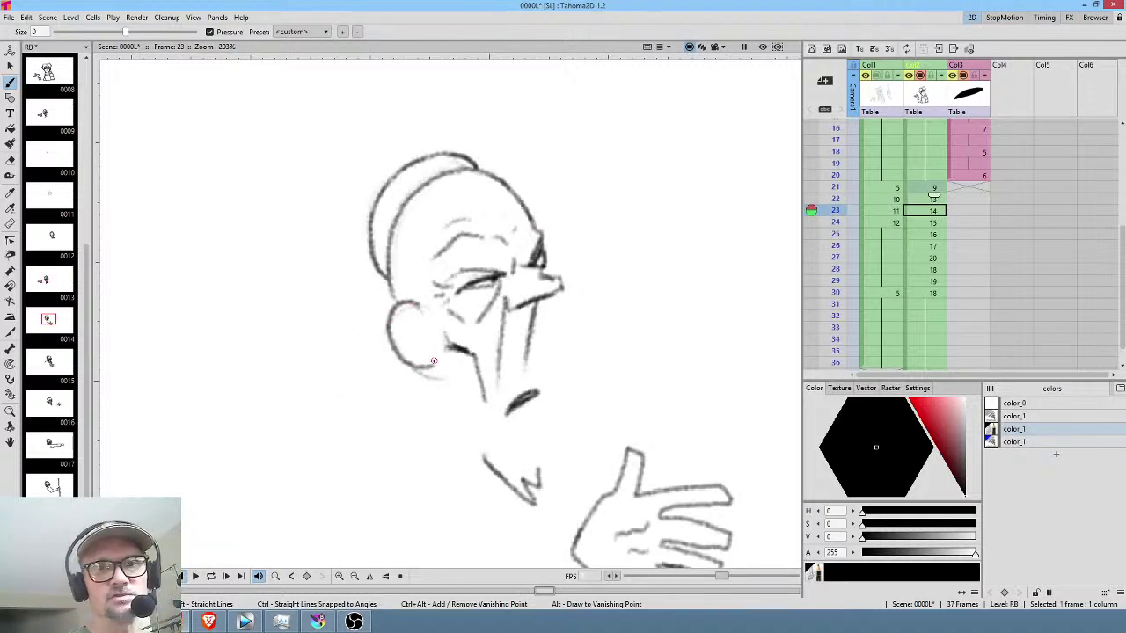
key("comma")
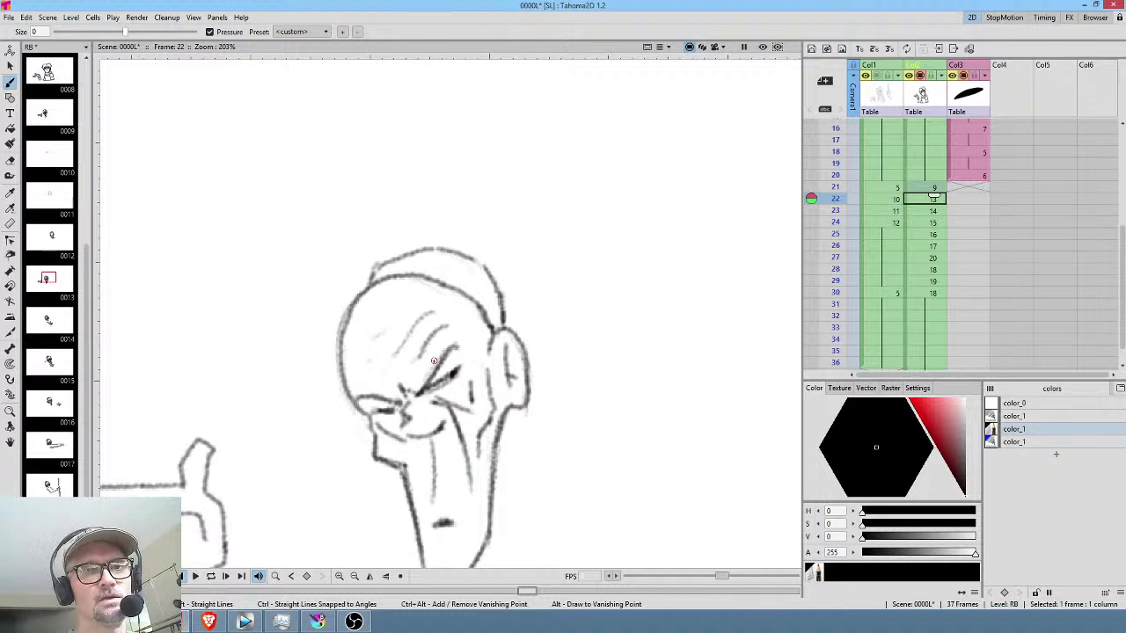
key("period")
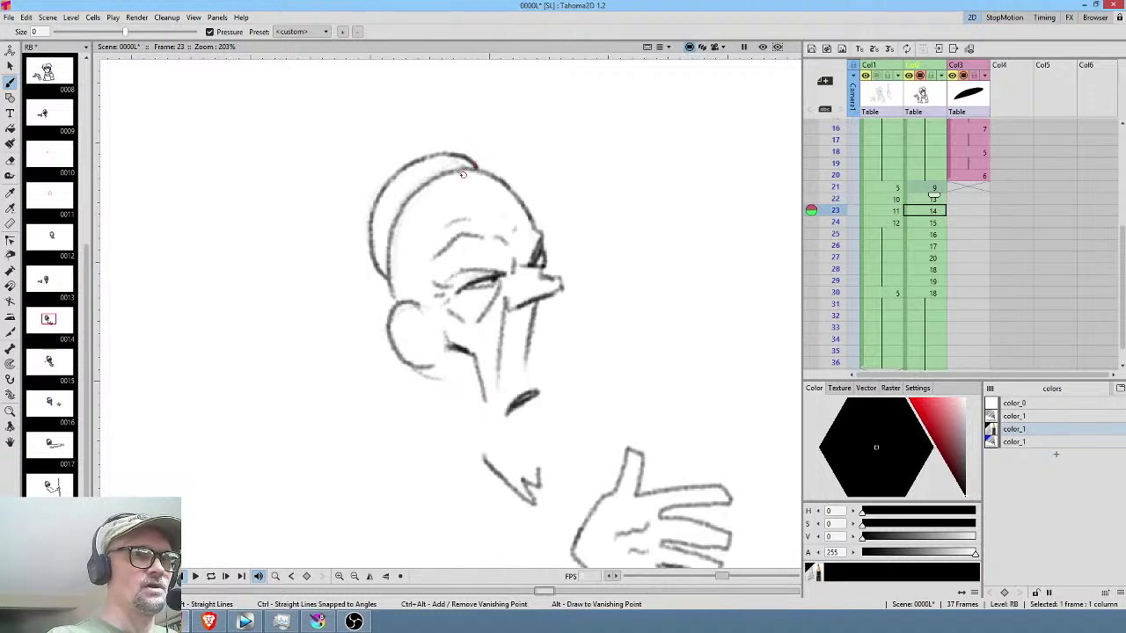
mouse_move(401, 323)
left_mouse_down()
mouse_move(426, 337)
mouse_move(421, 350)
left_mouse_up()
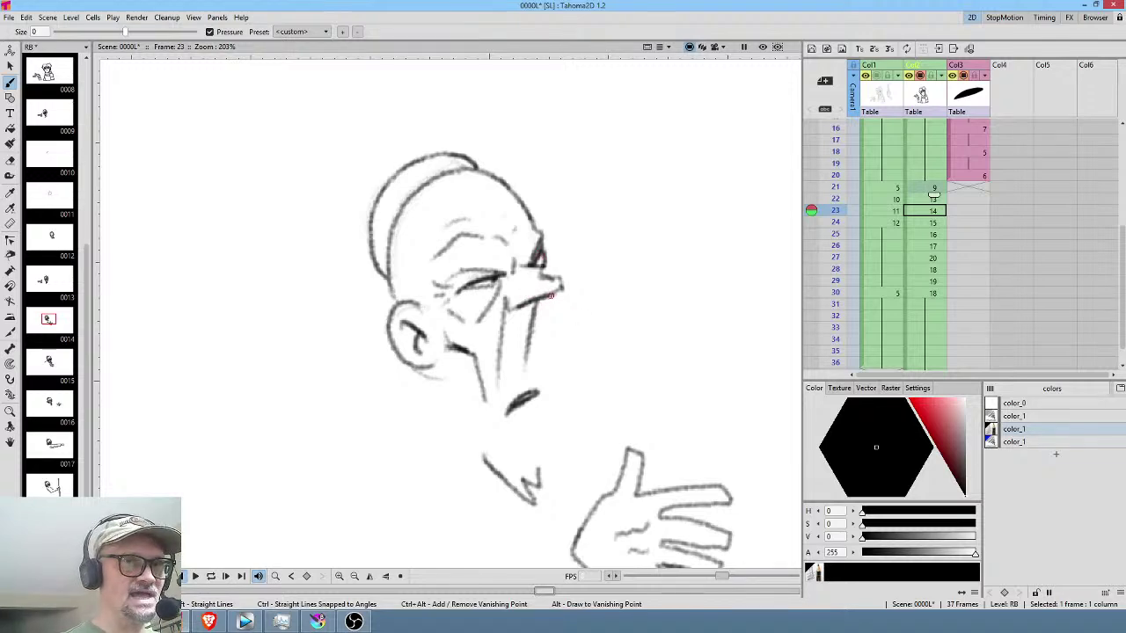
Draw the front edge of the face below the nose on Col2's frame 23 and erase its lower end beside the mouth.
left_click(933, 198)
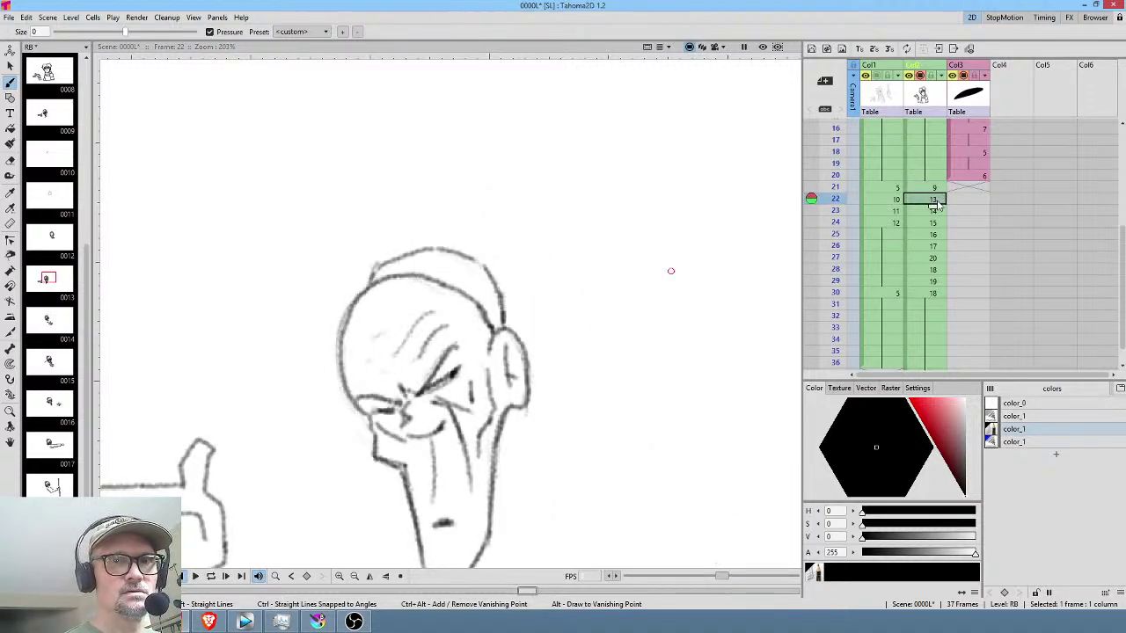
left_click(929, 211)
mouse_move(547, 297)
left_mouse_down()
mouse_move(541, 403)
mouse_move(540, 363)
left_mouse_up()
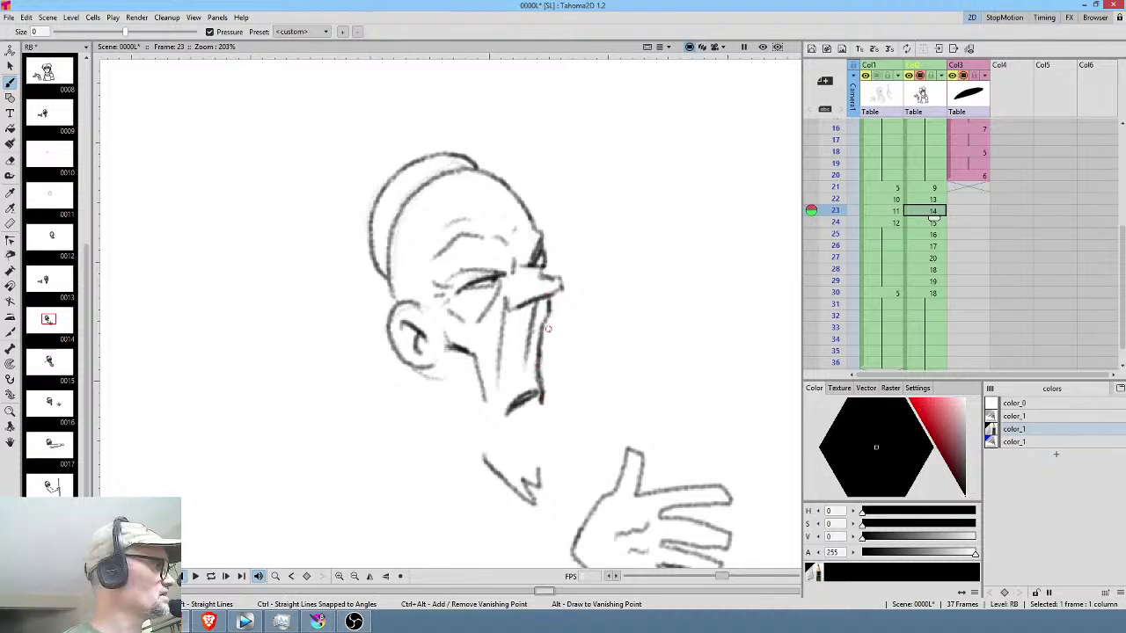
key("a")
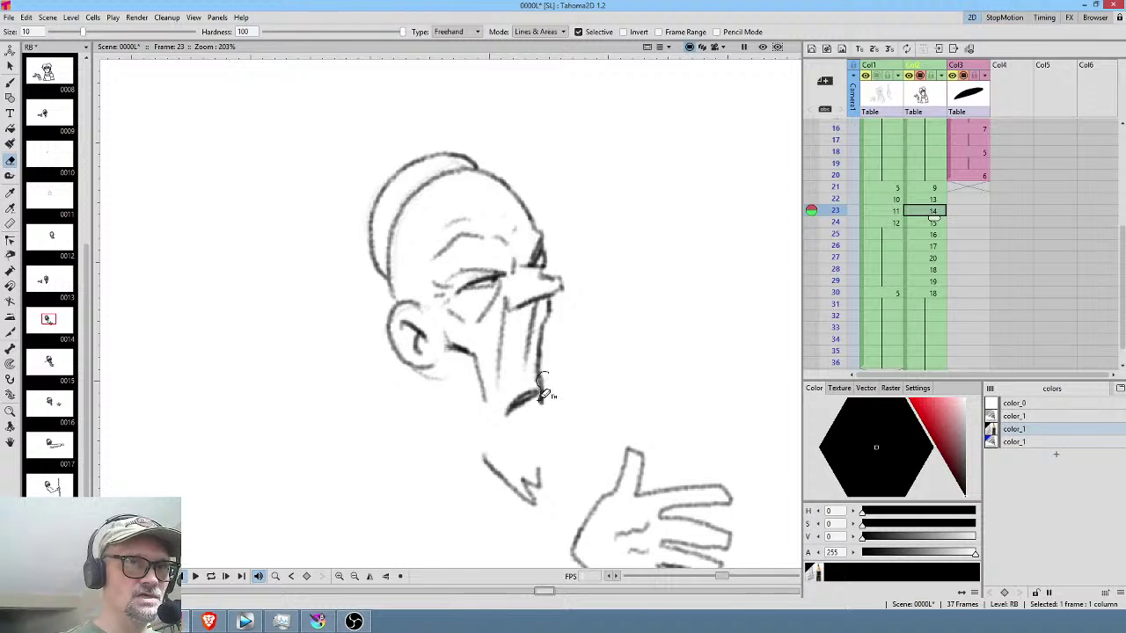
left_click_drag(543, 387, 556, 379)
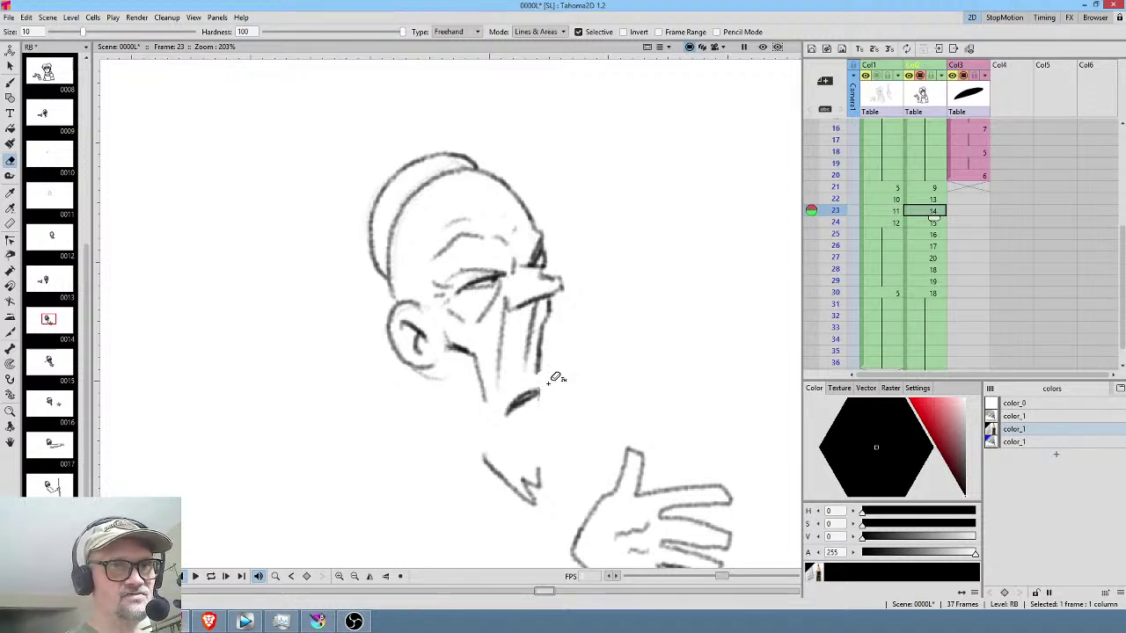
key("b")
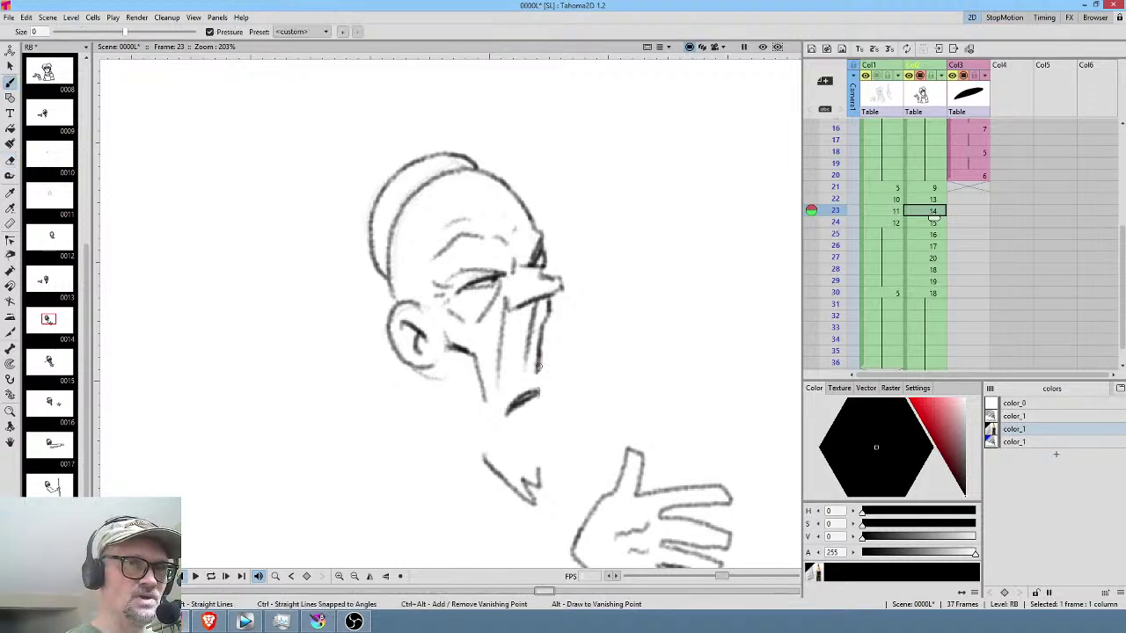
Draw the front edge from the mouth to the chin and the jawline on Col2's frame 23, erasing the stray marks under the ear.
left_click_drag(539, 378, 537, 477)
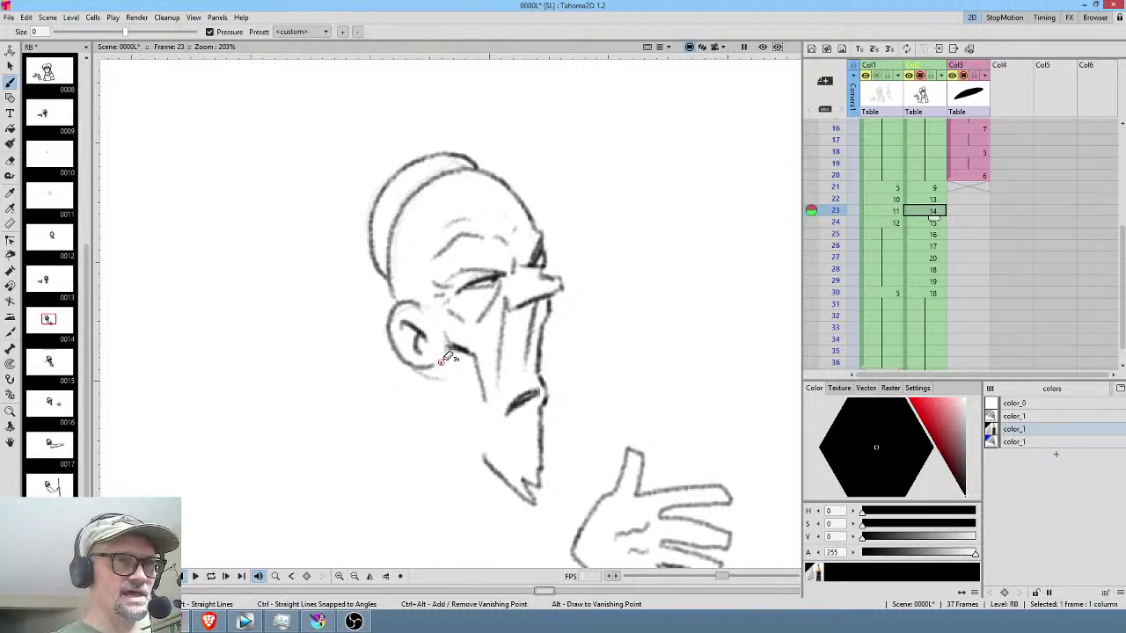
key("a")
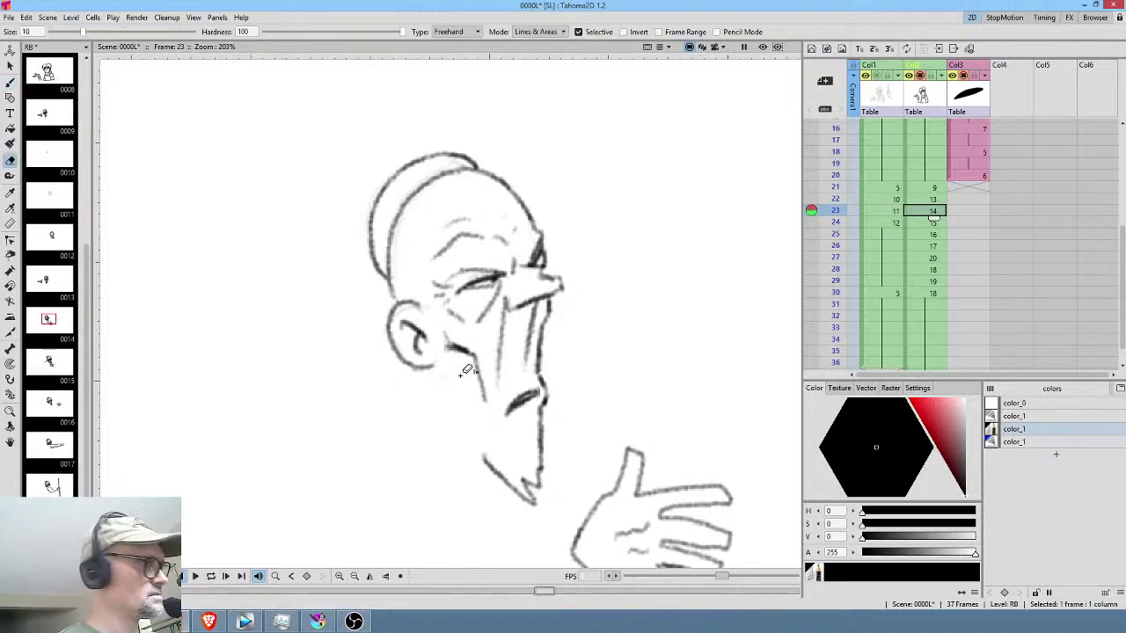
key("b")
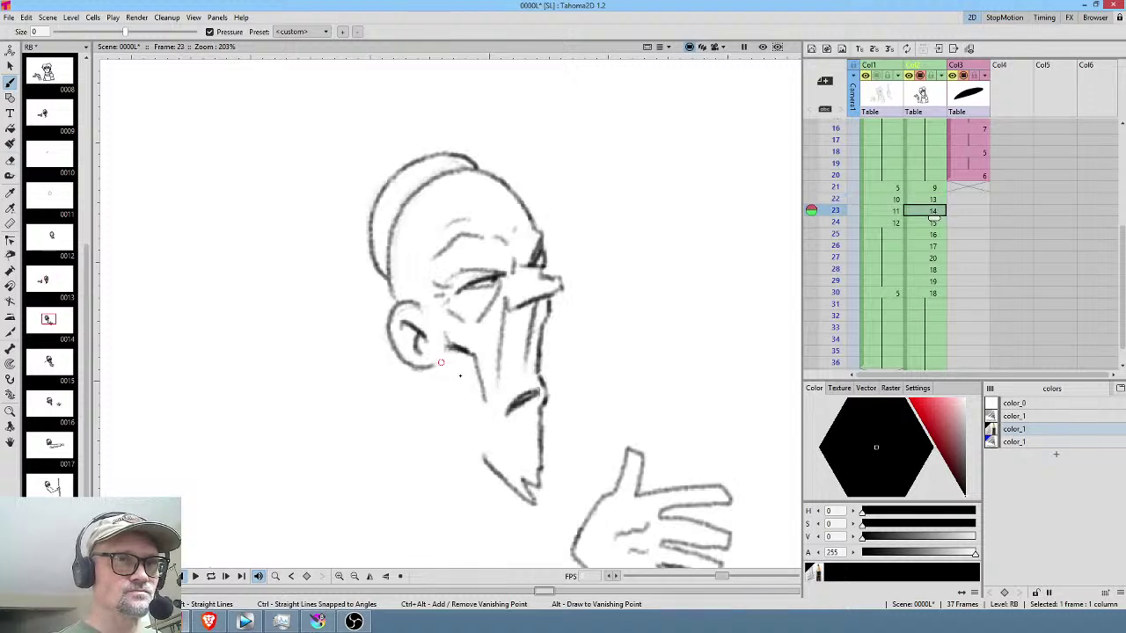
left_click_drag(438, 367, 480, 446)
left_click_drag(464, 400, 483, 455)
mouse_move(432, 368)
left_mouse_down()
mouse_move(457, 392)
mouse_move(481, 456)
left_mouse_up()
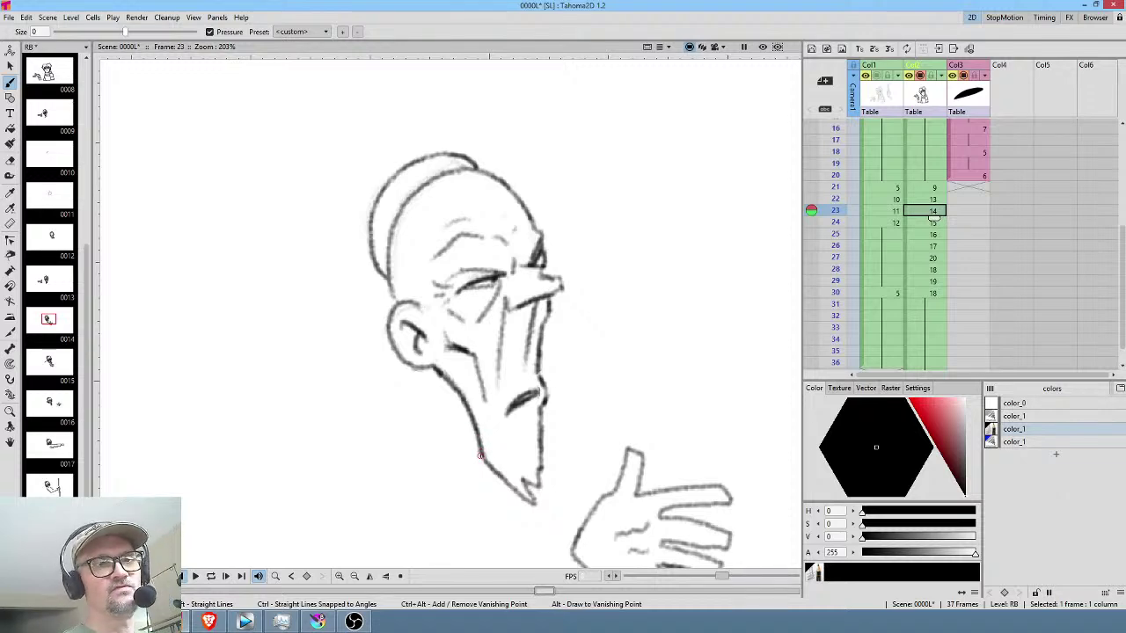
Stroke over the back-of-head curve's front tip and the bald outline near the ear on Col2's frame 22.
left_click(927, 200)
left_click(931, 211)
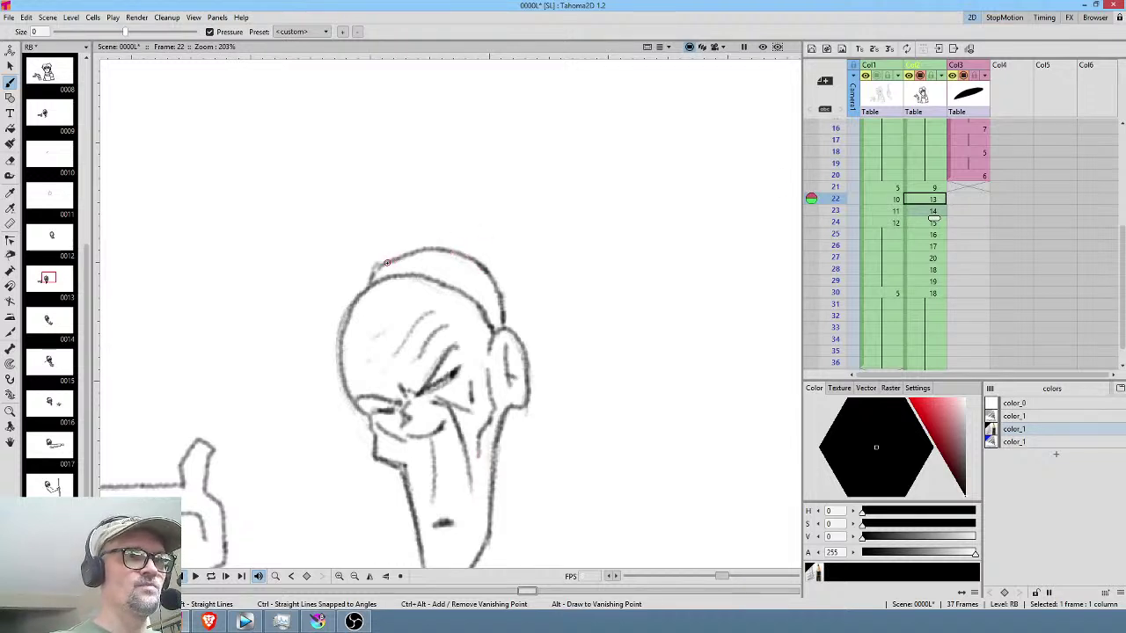
mouse_move(355, 295)
left_mouse_down()
mouse_move(342, 350)
mouse_move(342, 334)
mouse_move(350, 388)
left_mouse_up()
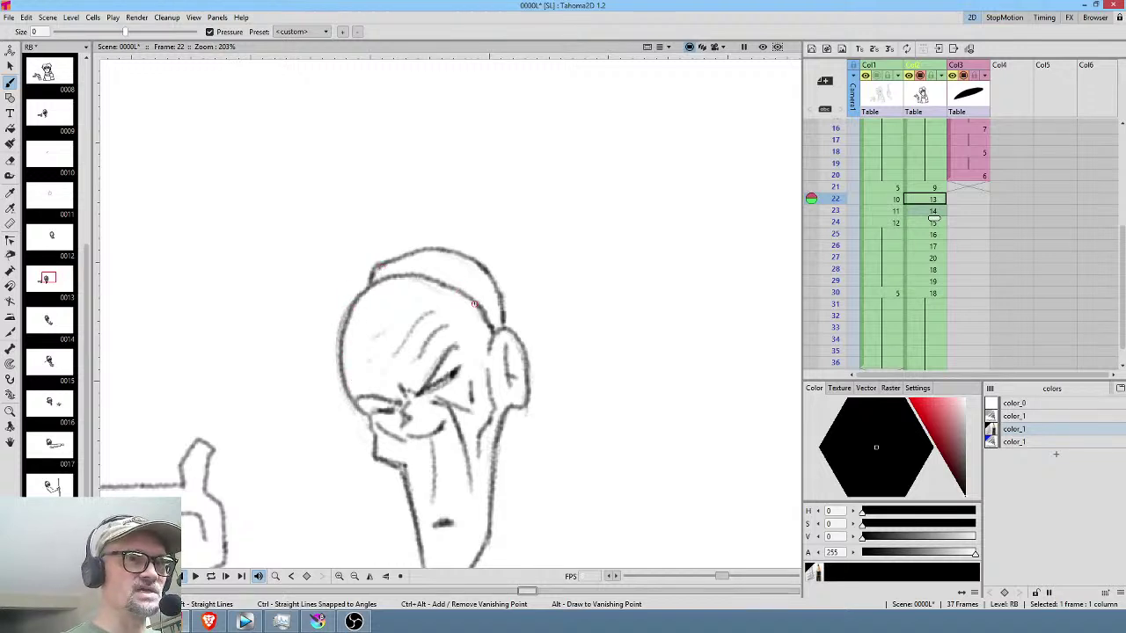
left_click_drag(478, 306, 493, 324)
Darken the front tip of the back-of-head curve on Col2's frame 21, comparing with frame 22.
key("comma")
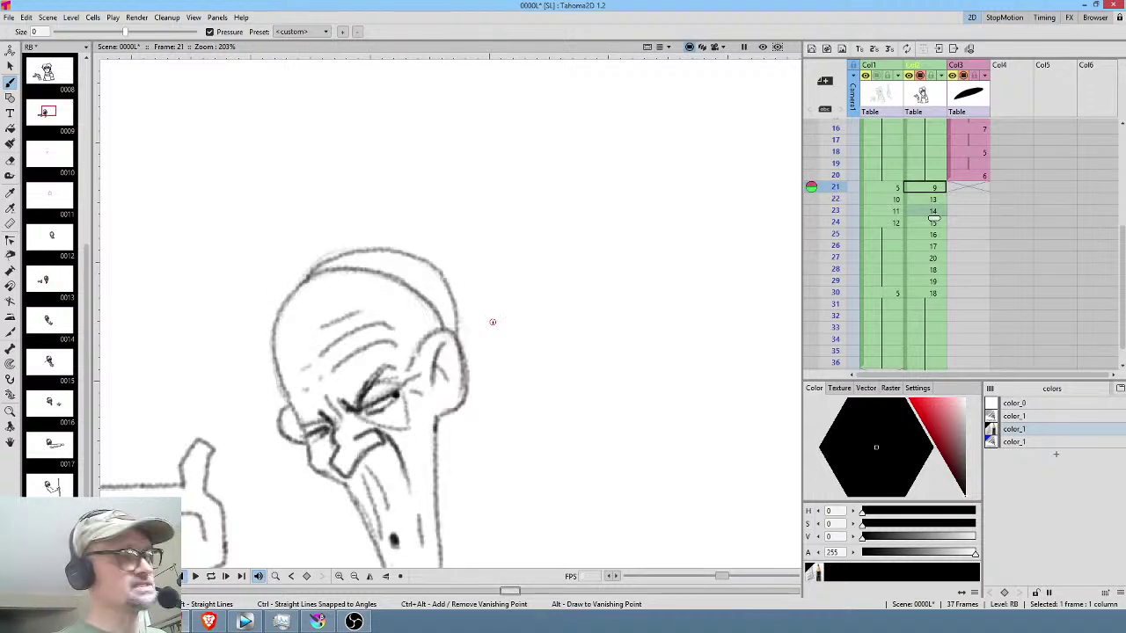
key("period")
key("comma")
key("period")
key("comma")
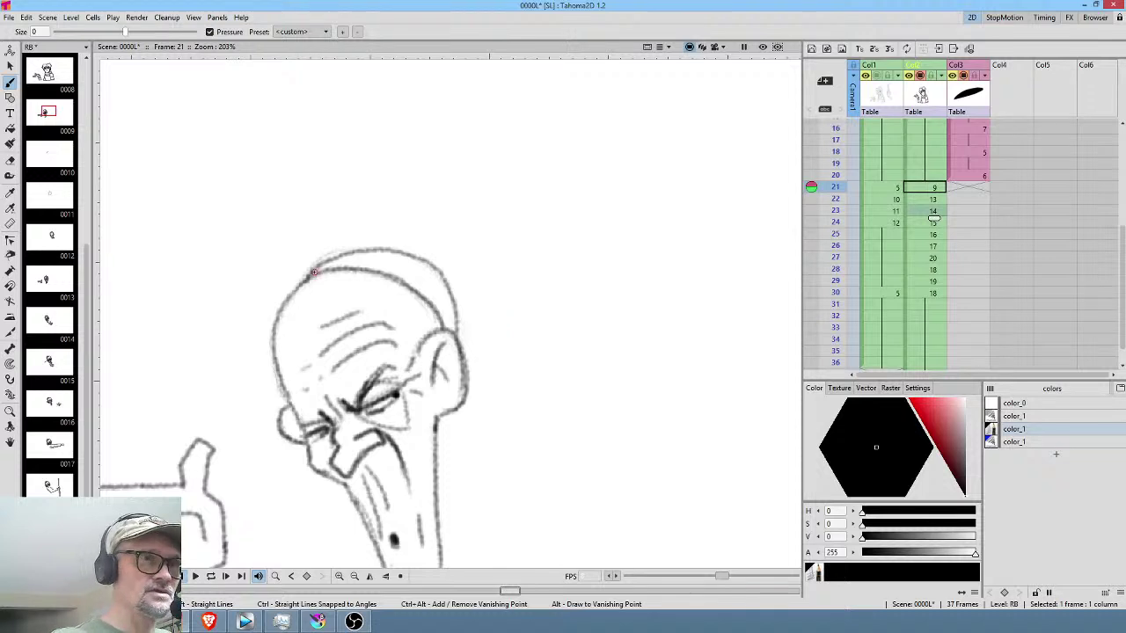
mouse_move(309, 268)
left_mouse_down()
mouse_move(361, 251)
mouse_move(312, 266)
mouse_move(318, 275)
left_mouse_up()
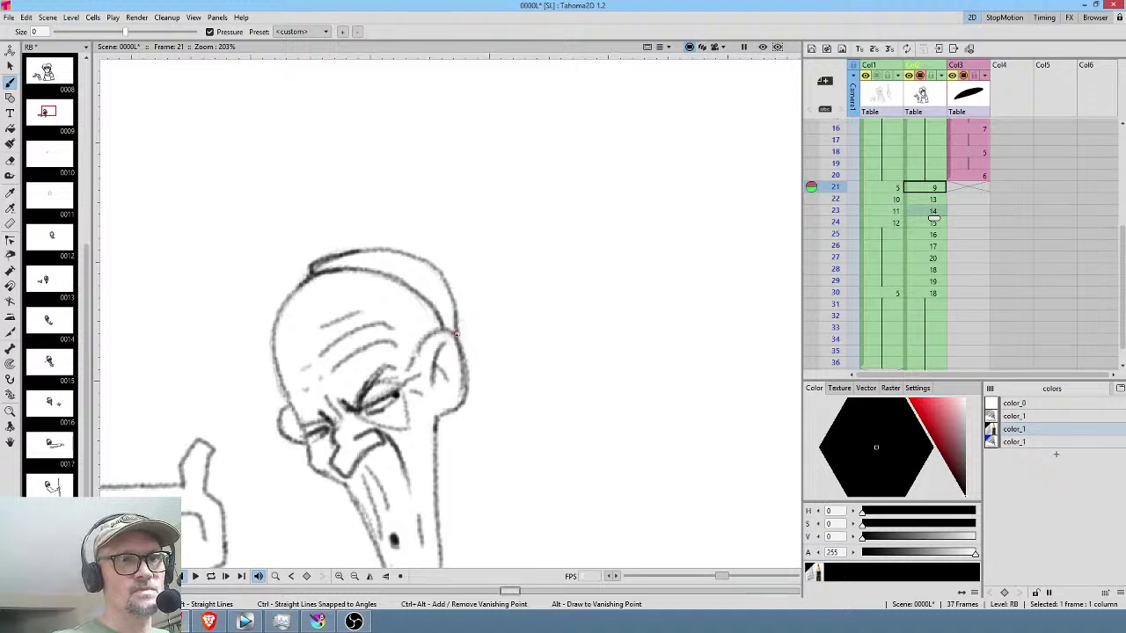
key("period")
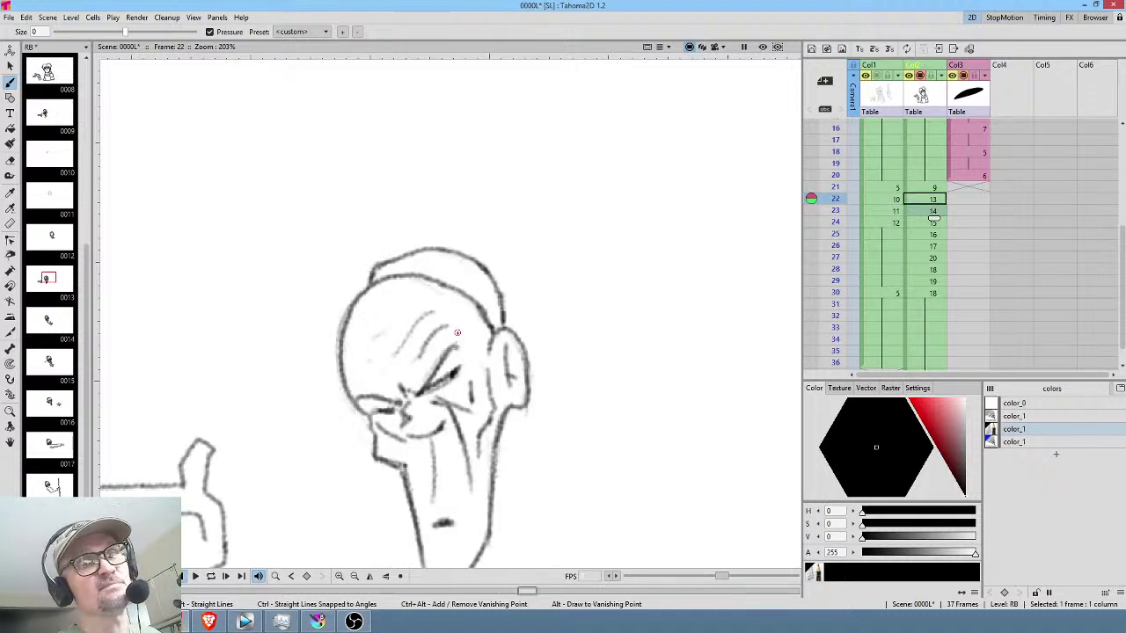
Add light upper forehead wrinkles on Col2's frame 23 and compare with frame 22.
key("period")
key("comma")
key("period")
left_click_drag(474, 205, 443, 210)
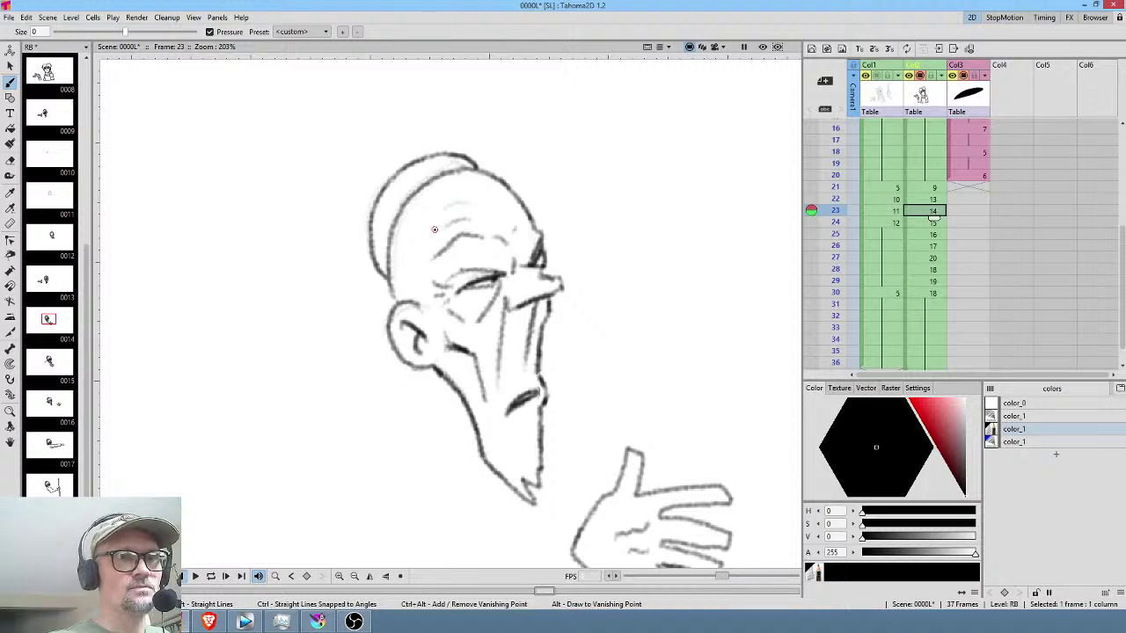
key("comma")
key("period")
Compare Col2's frames 22 to 24 and erase the upper part of the shoulder line behind the ear on frame 24.
key("period")
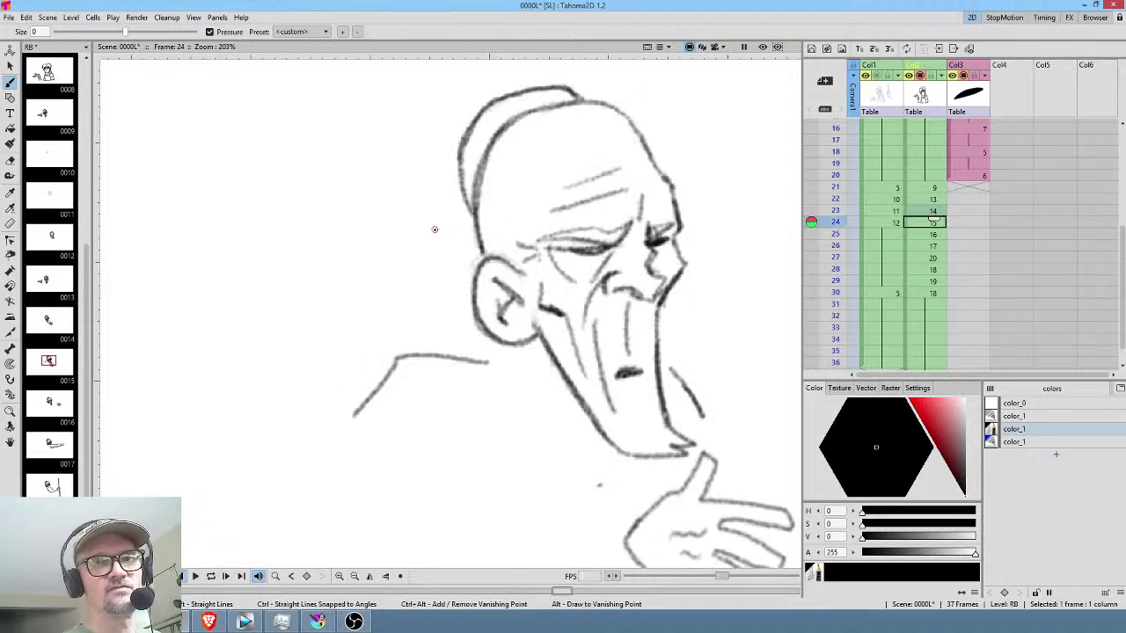
key("comma")
key("period")
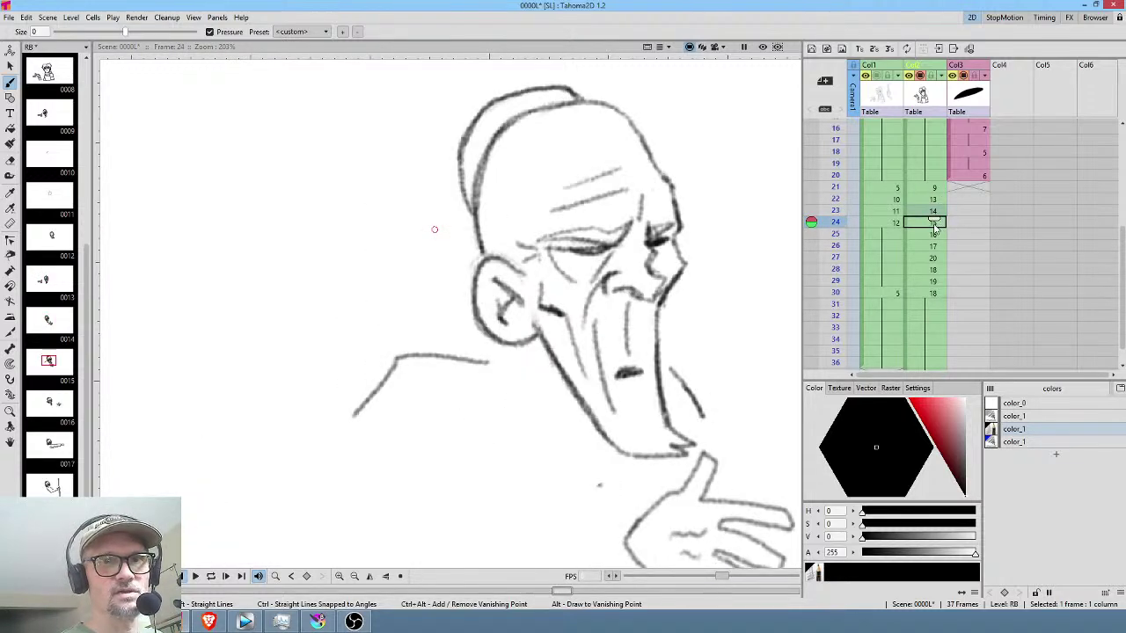
left_click_drag(434, 230, 389, 181)
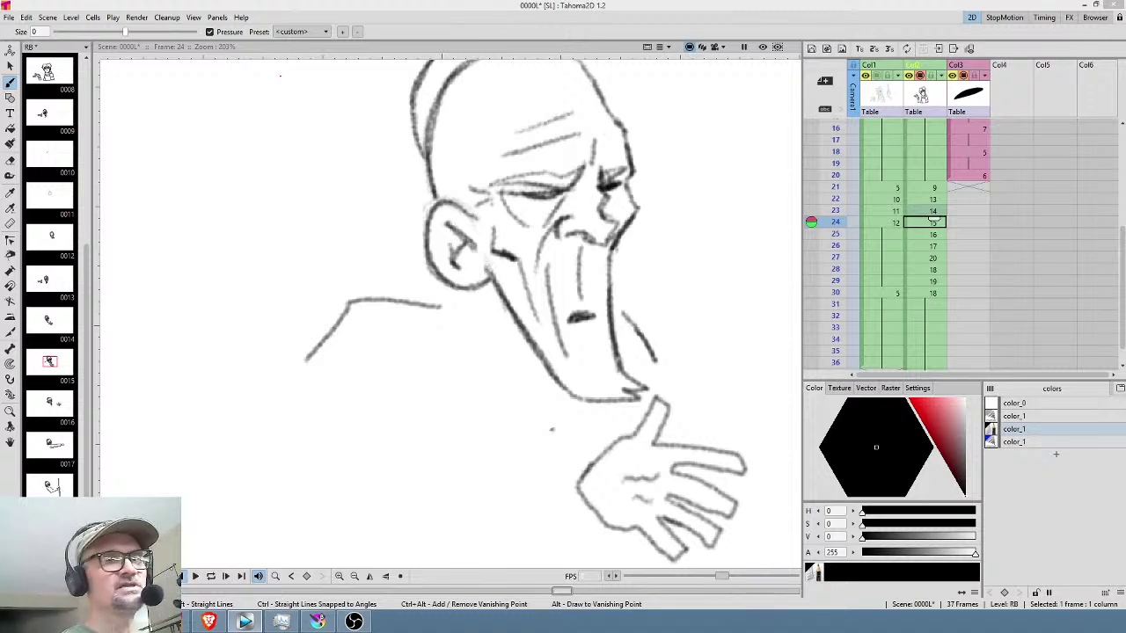
left_click(933, 210)
left_click(932, 199)
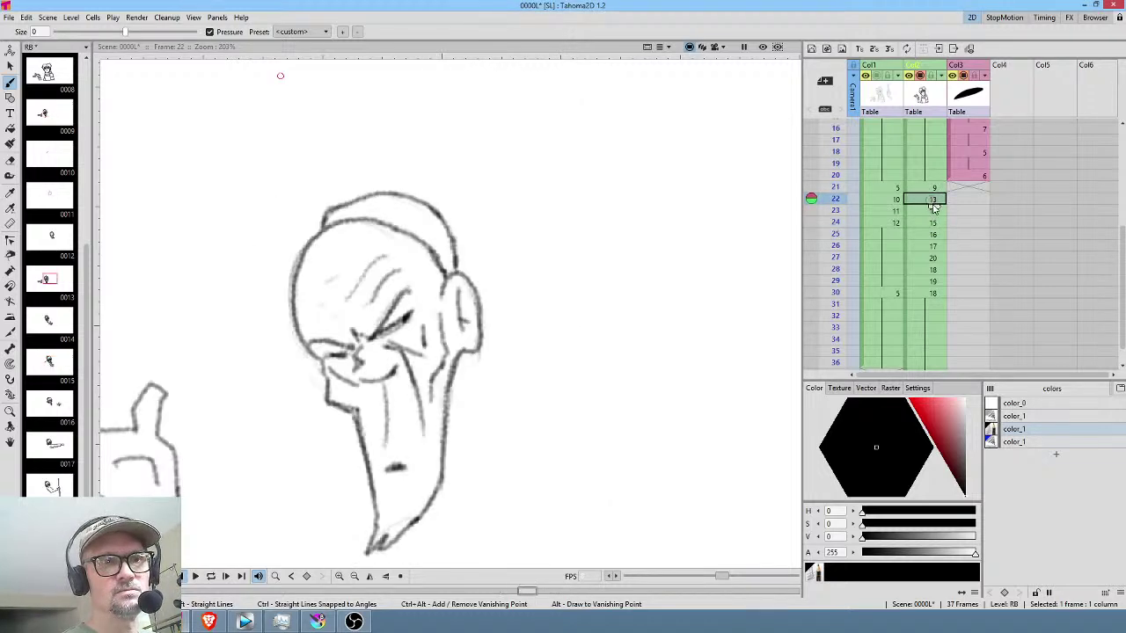
left_click(932, 211)
left_click(933, 222)
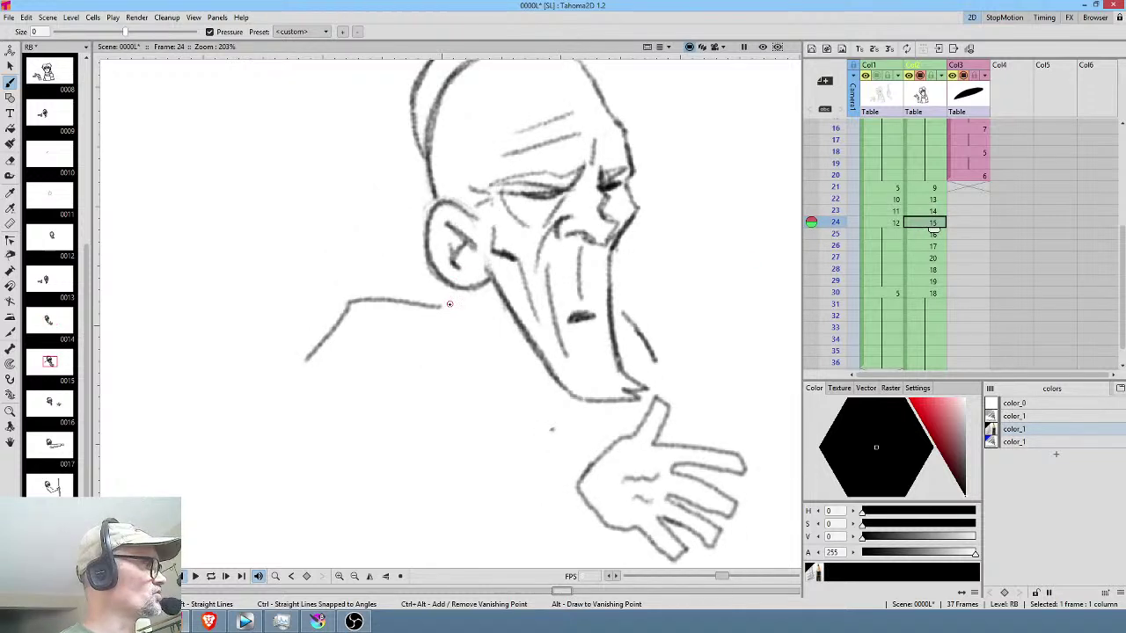
key("a")
mouse_move(464, 290)
left_mouse_down()
mouse_move(435, 281)
mouse_move(370, 307)
left_mouse_up()
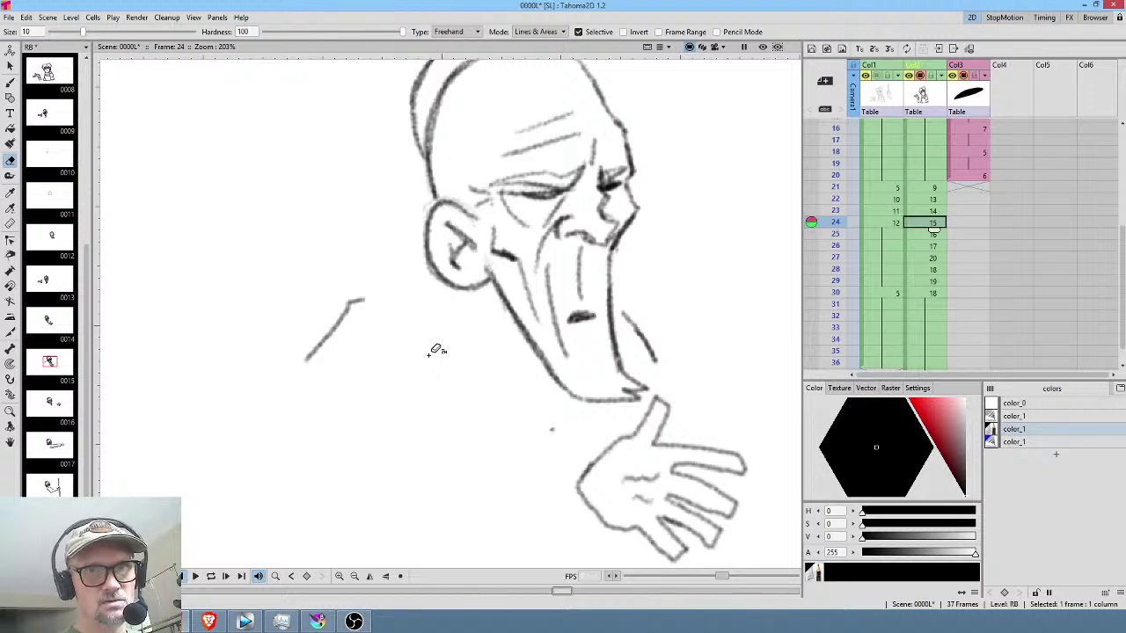
Draw the neck line below the ear, the collar outline behind it and the collar's inner edge on Col2's frame 21.
key("b")
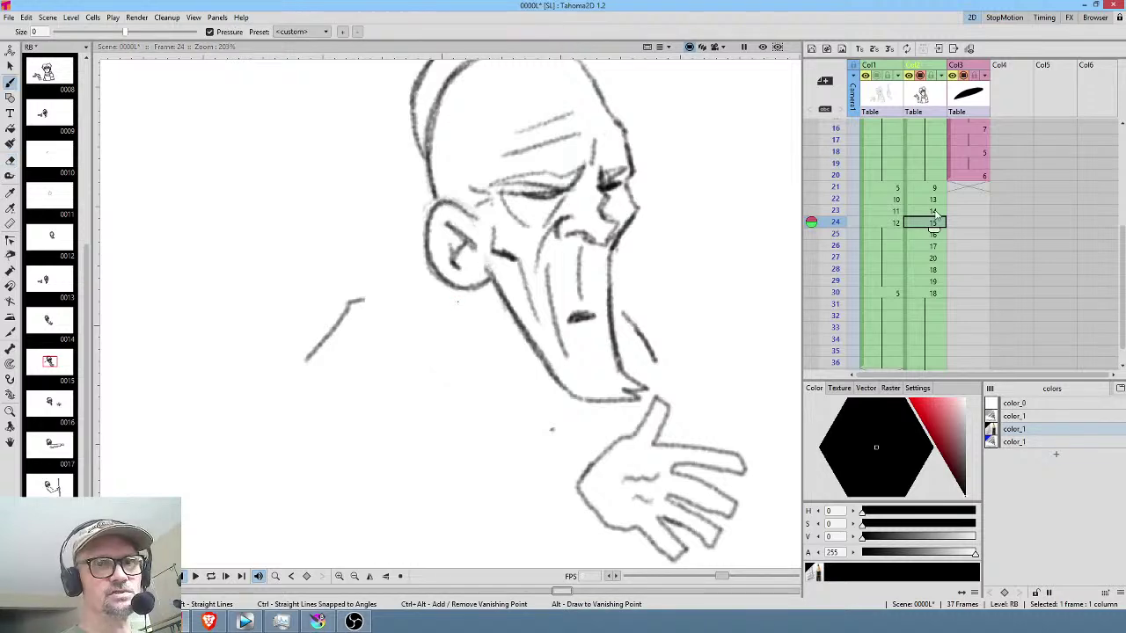
left_click(934, 208)
left_click(934, 200)
left_click(934, 211)
left_click_drag(631, 291, 671, 263)
left_click(934, 187)
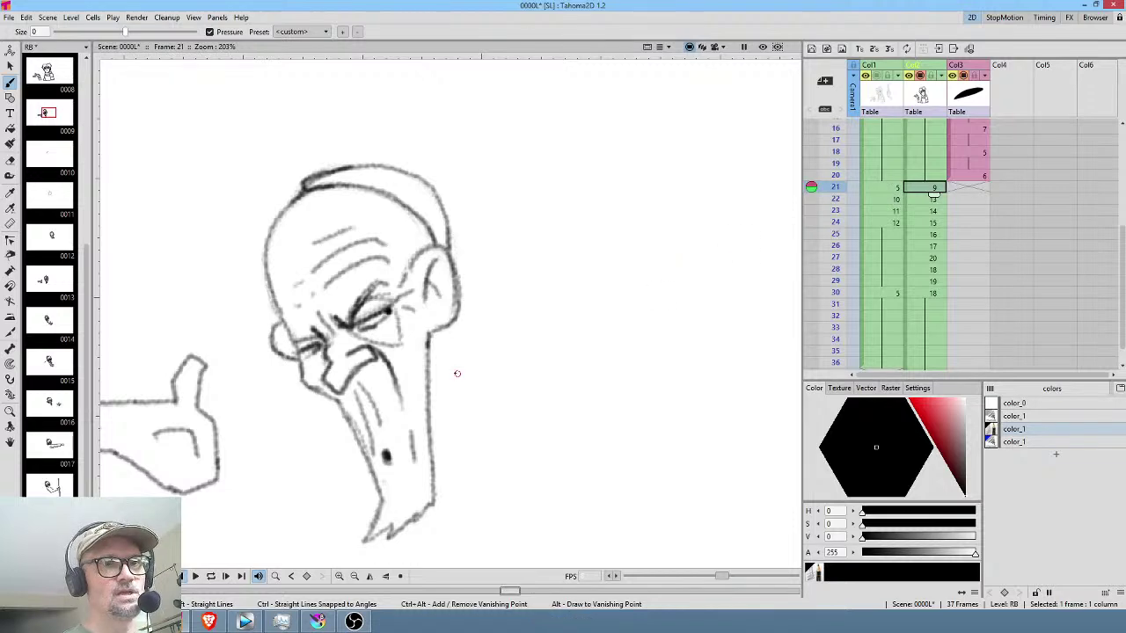
left_click_drag(465, 346, 493, 326)
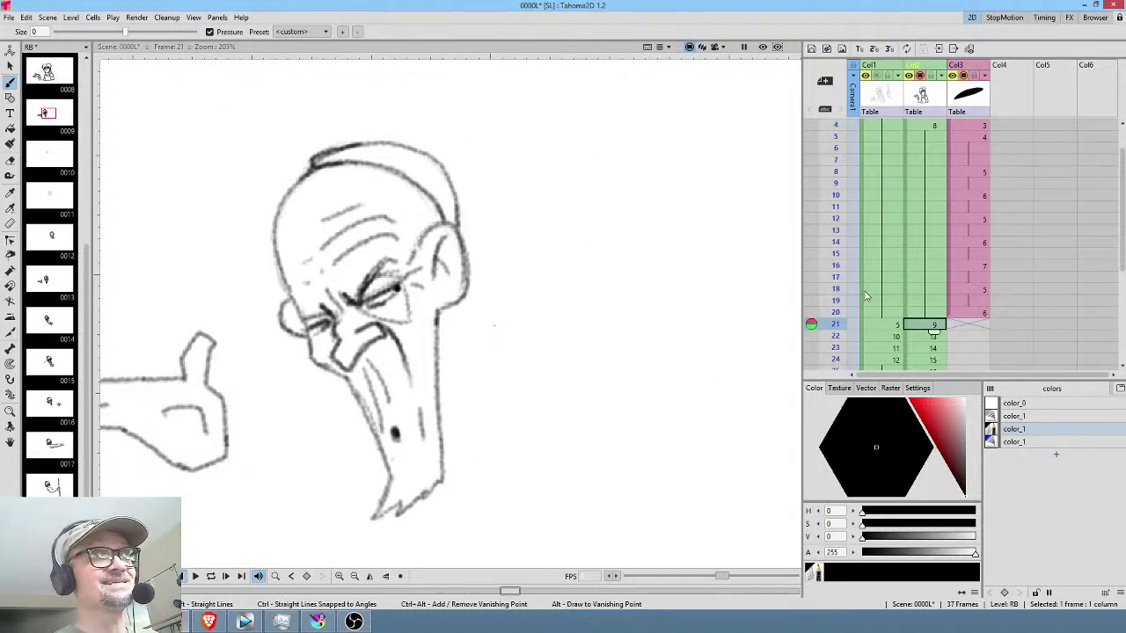
left_click_drag(450, 271, 514, 199)
left_click_drag(507, 246, 528, 305)
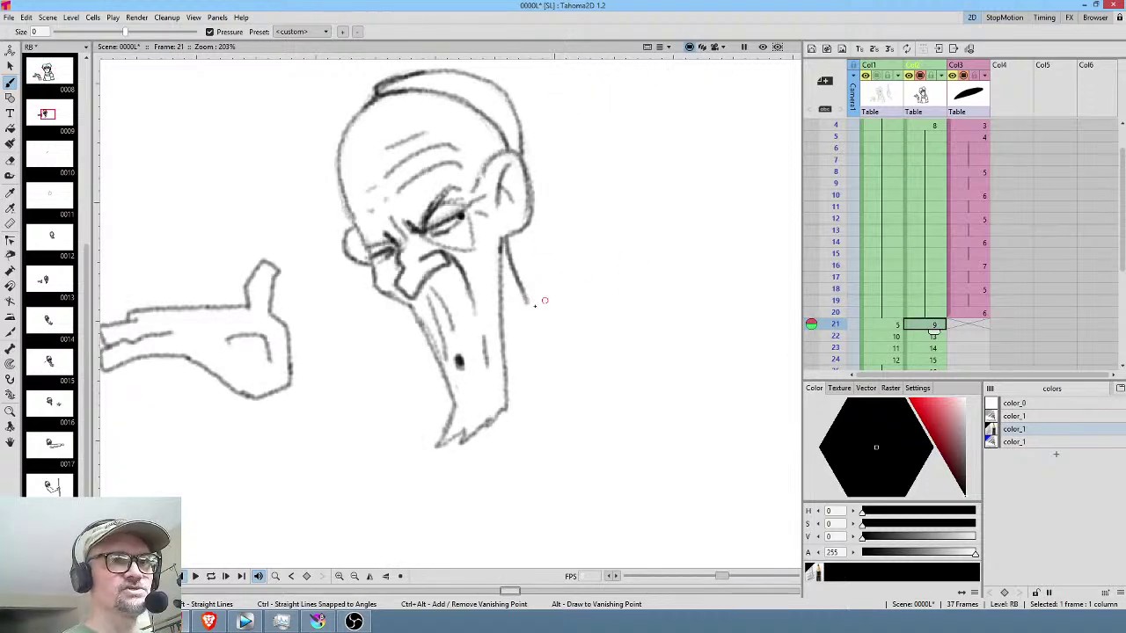
mouse_move(526, 297)
left_mouse_down()
mouse_move(506, 350)
mouse_move(527, 300)
mouse_move(574, 258)
mouse_move(626, 301)
left_mouse_up()
left_click_drag(538, 286, 525, 306)
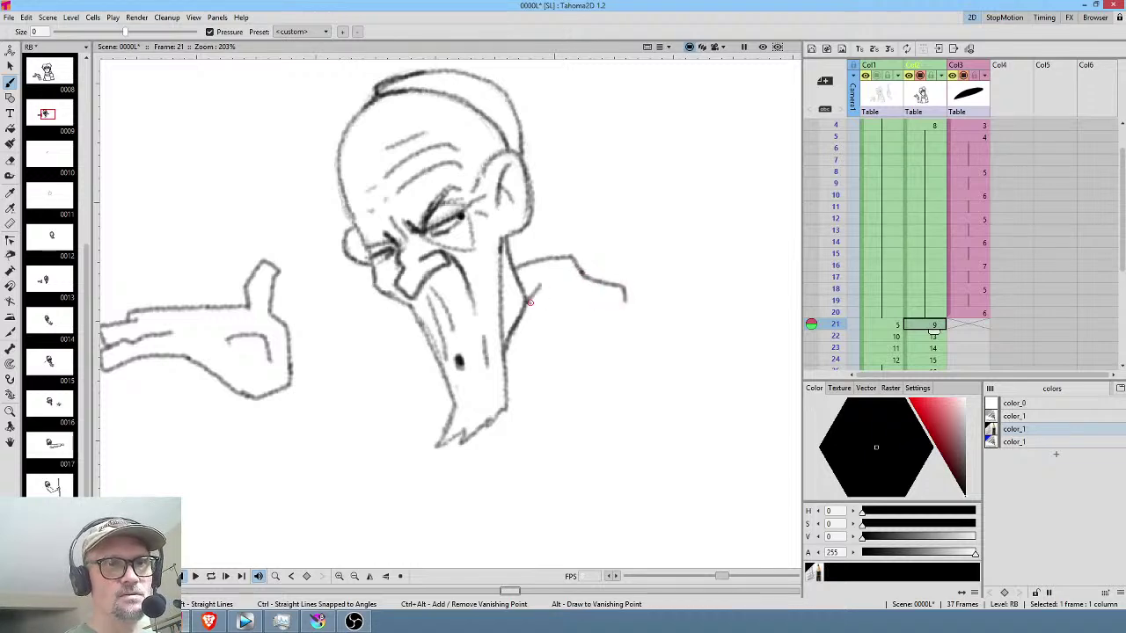
Add two light fold strokes inside the collar on Col2's frame 21 and check the collar on frame 4's drawing.
middle_click(590, 343)
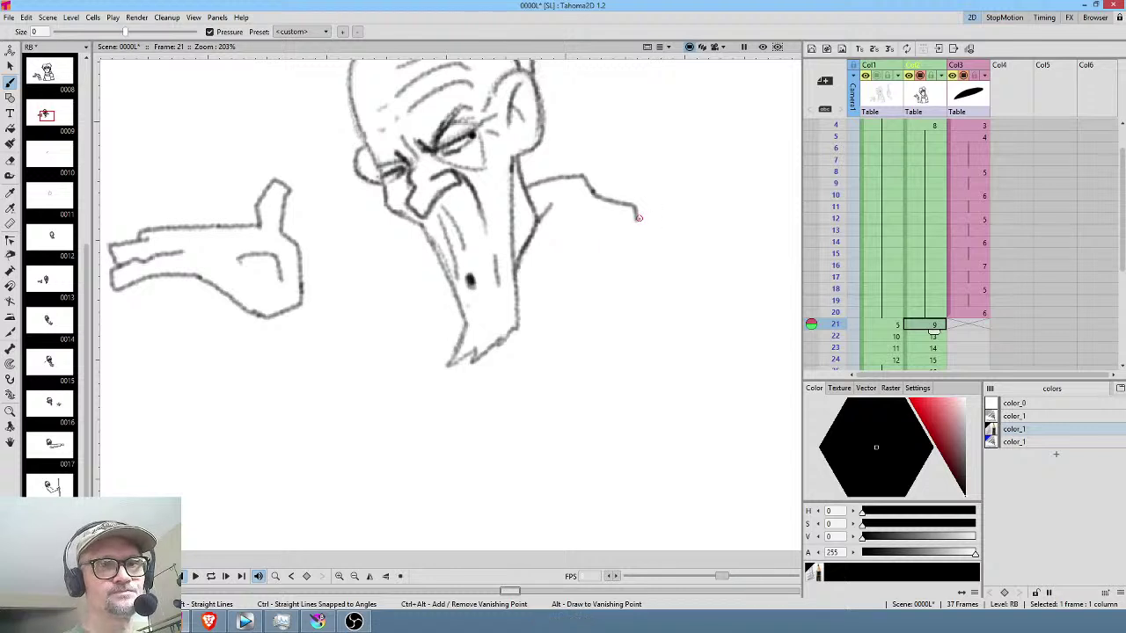
left_click_drag(584, 212, 570, 244)
left_click_drag(557, 272, 550, 291)
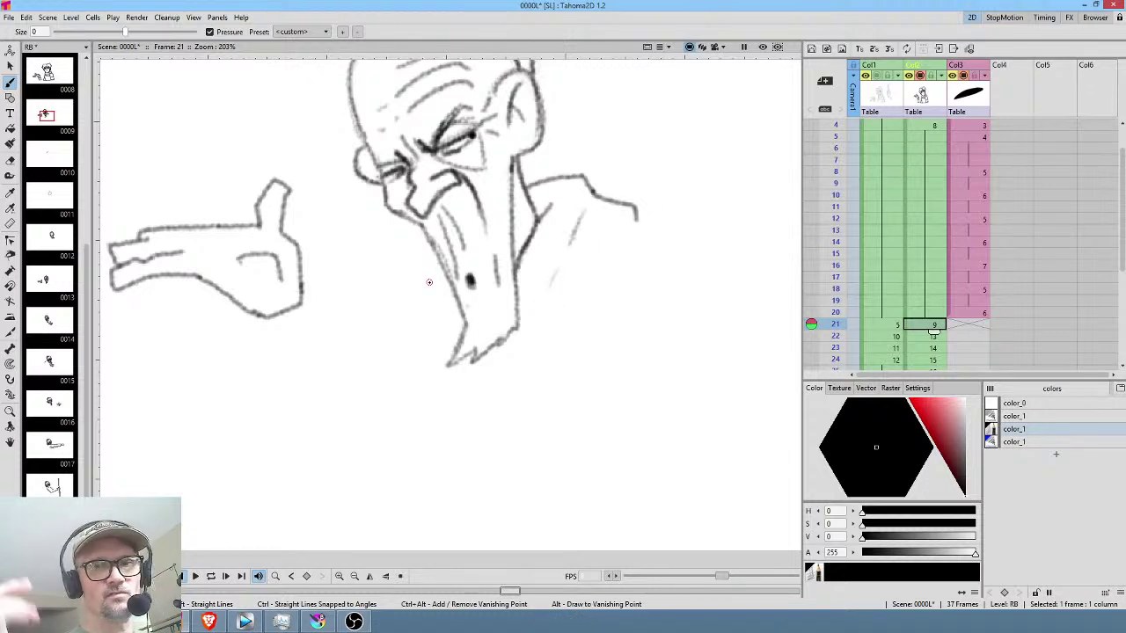
left_click(933, 337)
left_click(934, 326)
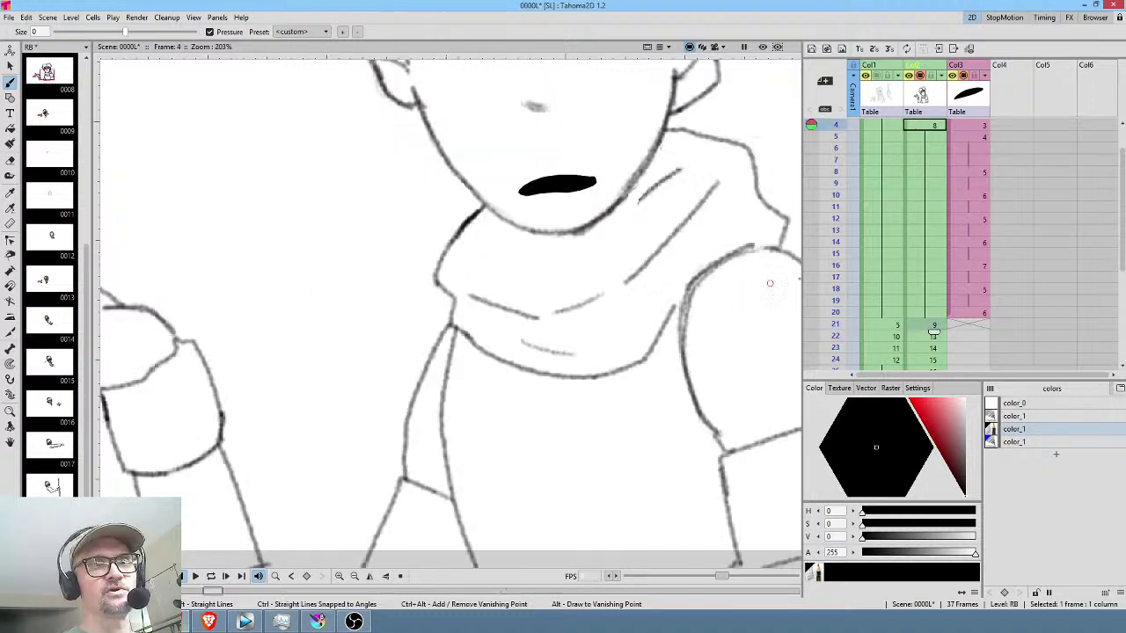
Draw the collar and shoulder outline behind the head on Col2's frame 22, comparing with frame 21.
middle_click(578, 297)
left_click_drag(578, 297, 471, 327)
key("Up")
key("Down")
left_click_drag(490, 238, 511, 250)
left_click_drag(521, 260, 566, 352)
left_click_drag(514, 281, 507, 275)
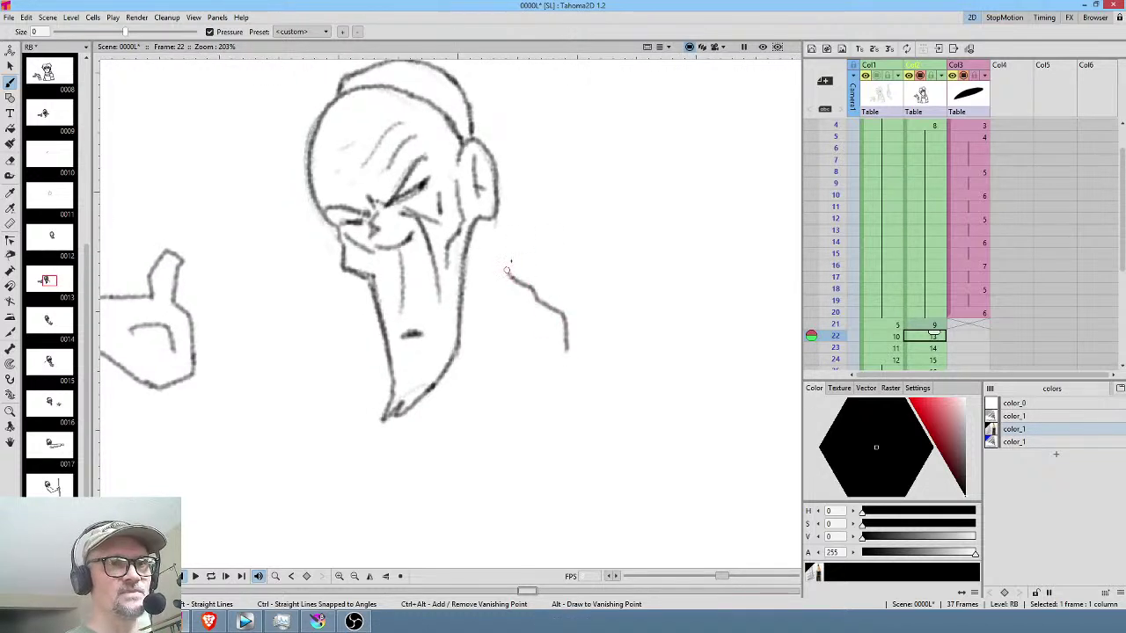
Draw the neck line below the ear on Col2's frame 22, join the collar's top edge to it and add the inner edge.
key("Up")
key("Down")
mouse_move(460, 234)
left_mouse_down()
mouse_move(477, 310)
mouse_move(466, 324)
left_mouse_up()
key("Up")
key("Down")
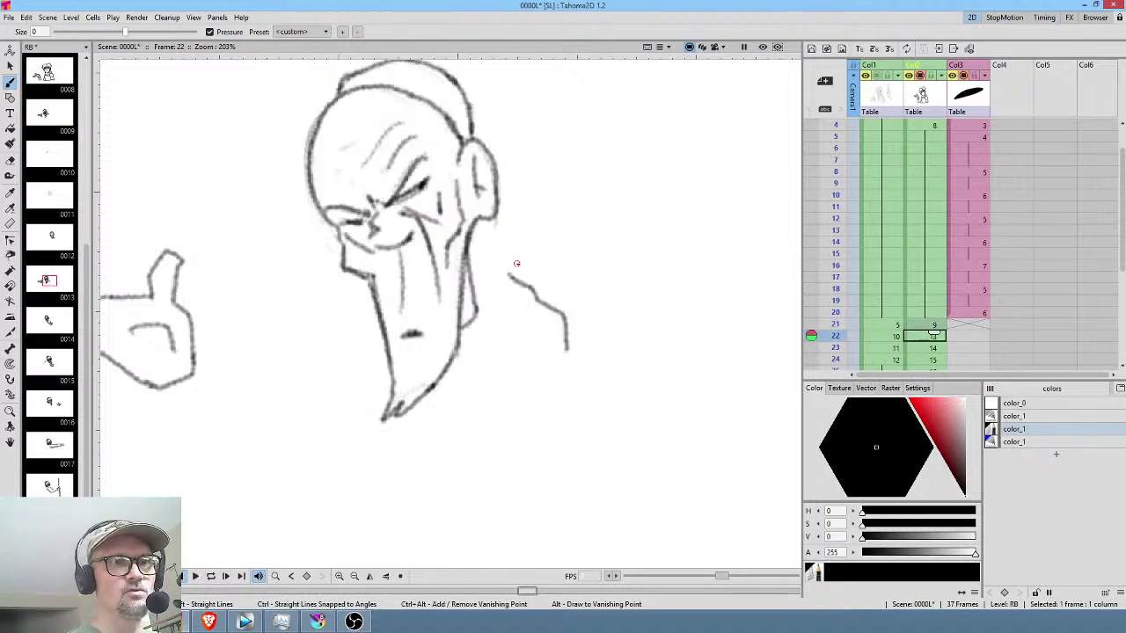
mouse_move(510, 277)
left_mouse_down()
mouse_move(471, 278)
mouse_move(508, 273)
left_mouse_up()
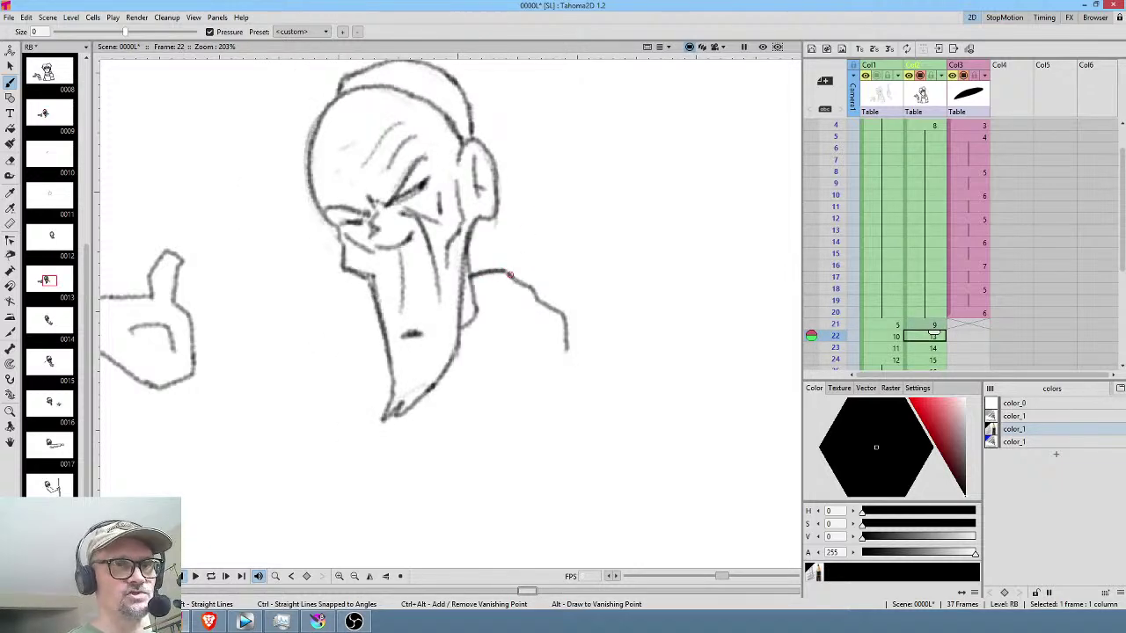
left_click_drag(472, 318, 484, 294)
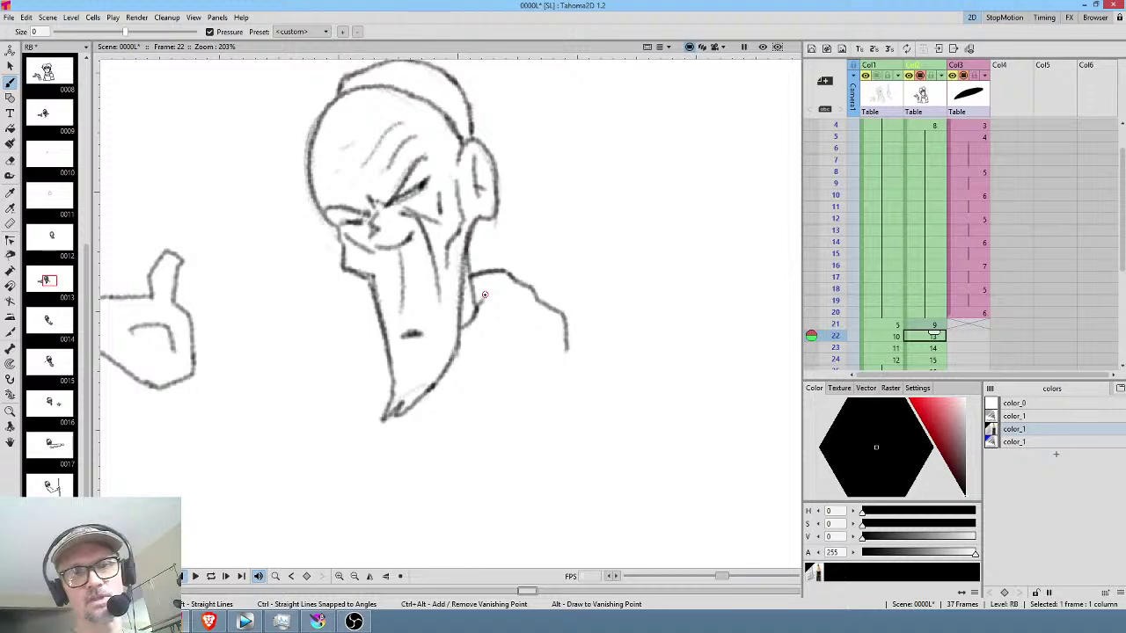
Add a light fold stroke inside the collar on Col2's frame 22, comparing with frame 21.
key("Up")
key("Down")
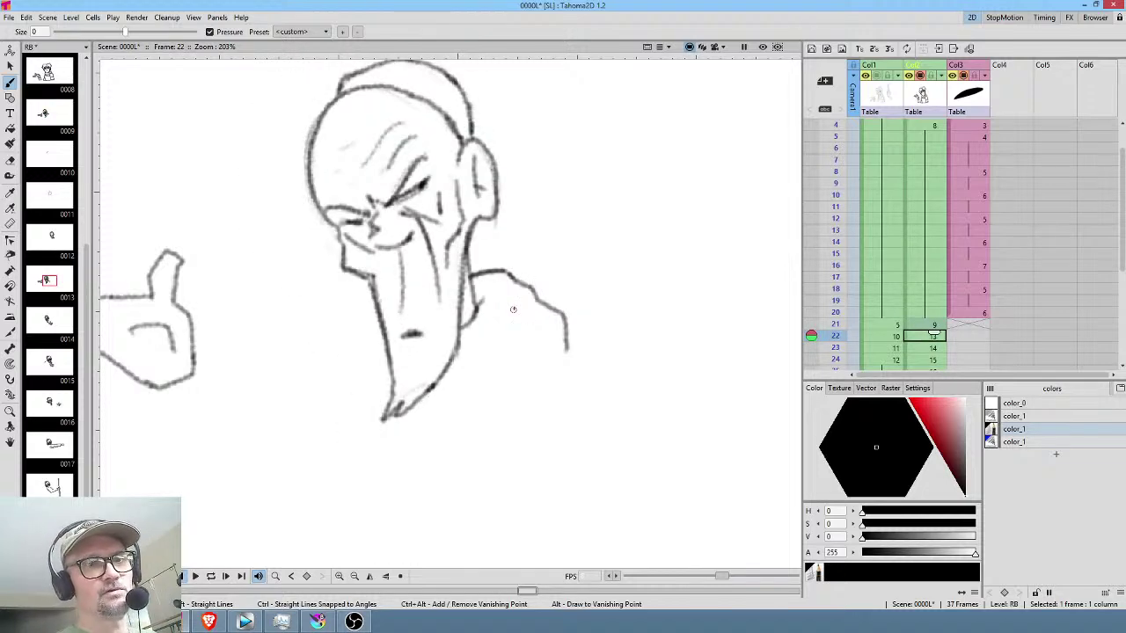
left_click_drag(513, 305, 489, 354)
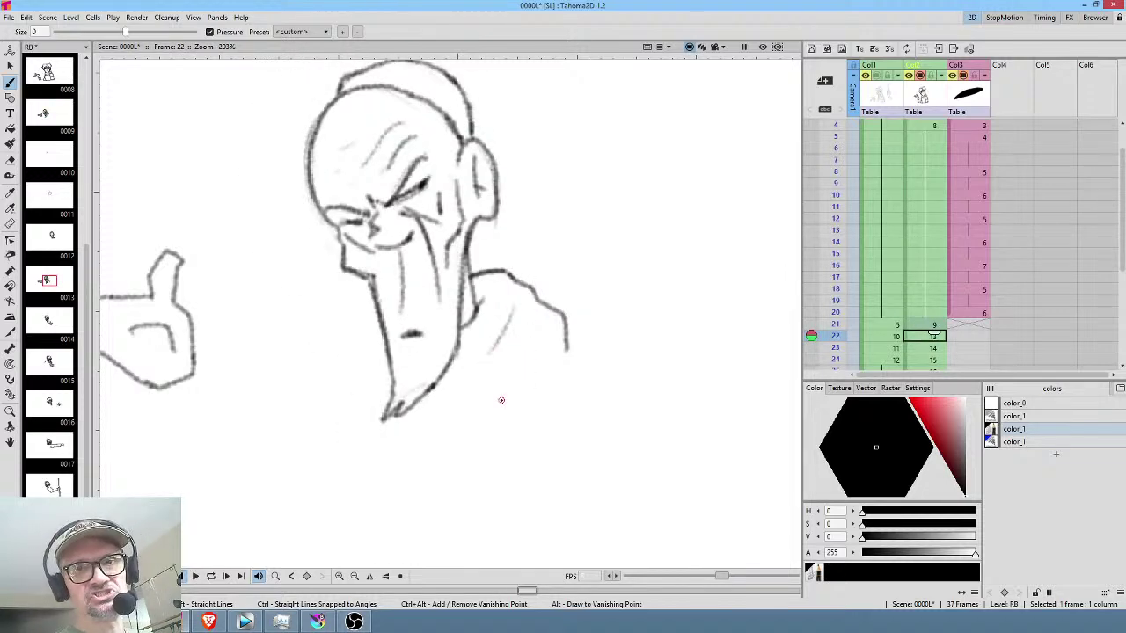
Erase the lower end of the collar outline on Col2's frame 22 after comparing with frame 21.
left_click_drag(596, 352, 546, 303)
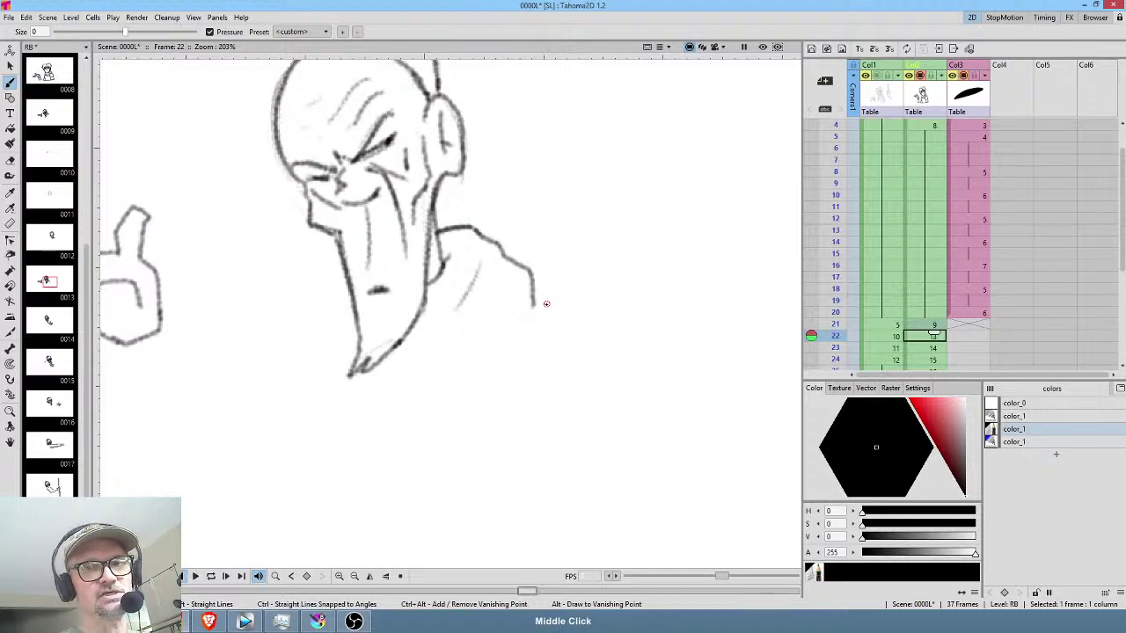
key("Up")
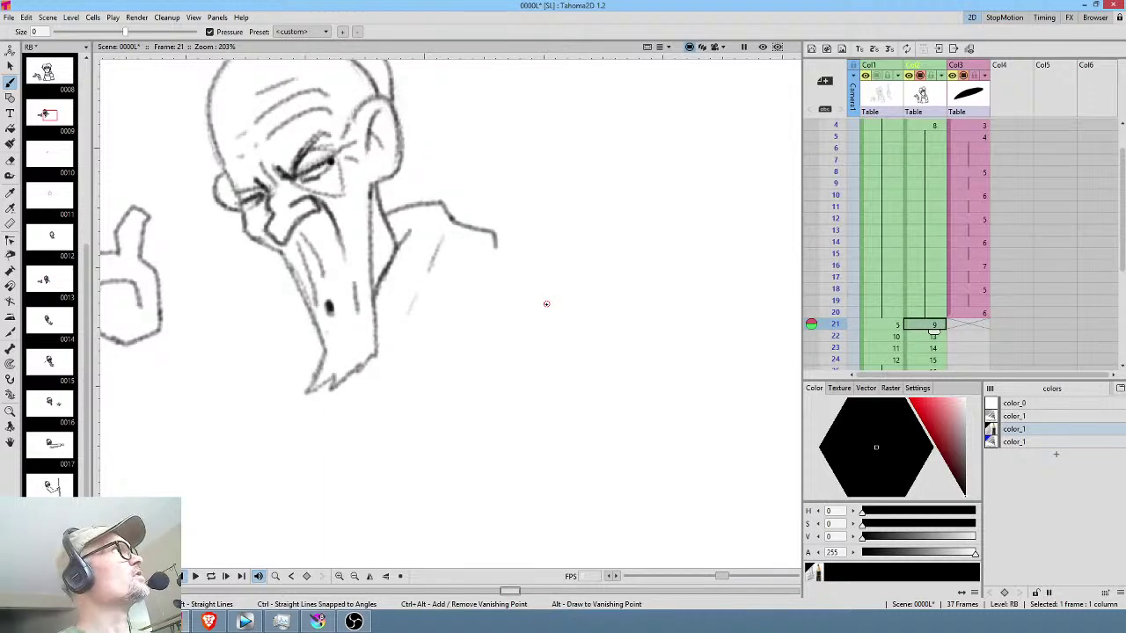
key("Down")
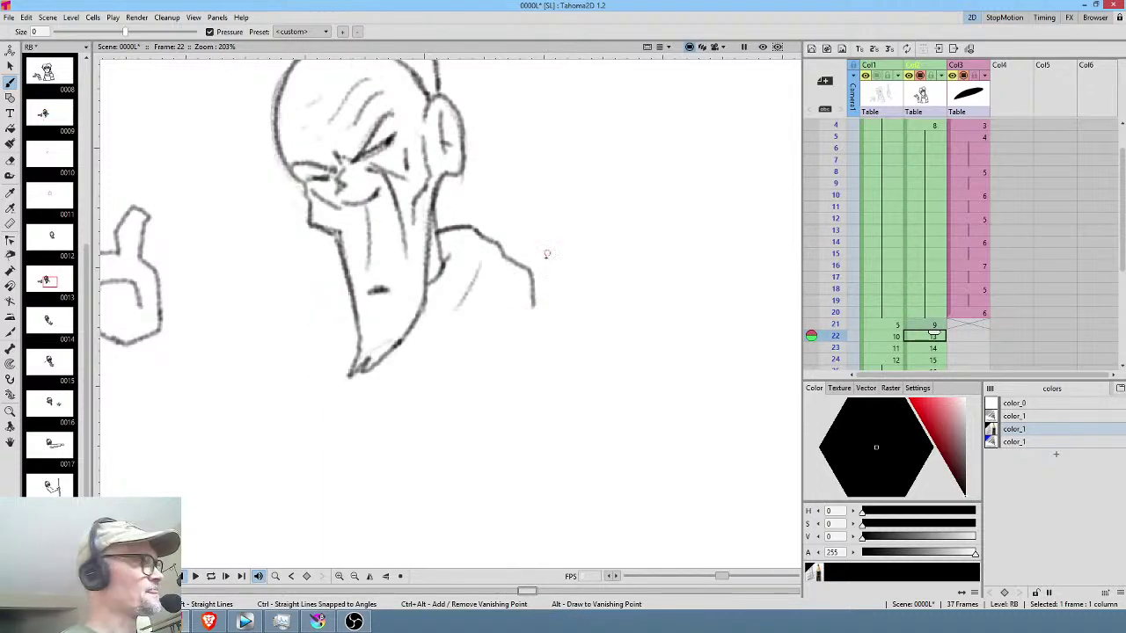
key("a")
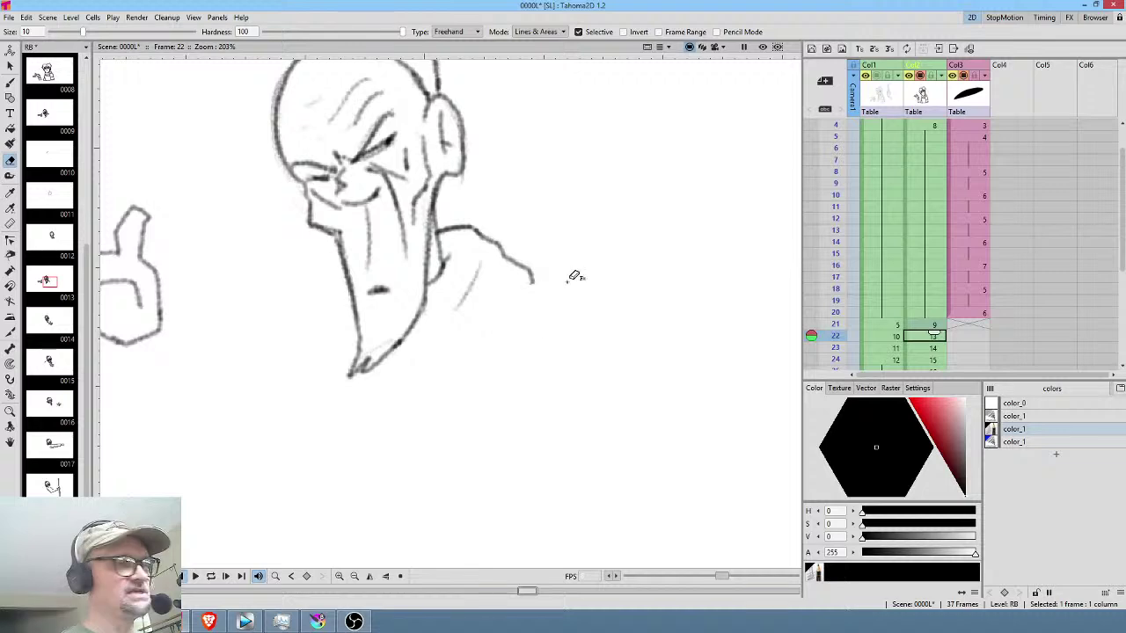
Draw the shoulder's upper line outward from the collar's lower end on Col2's frame 21, comparing with the neighbouring frames.
key("b")
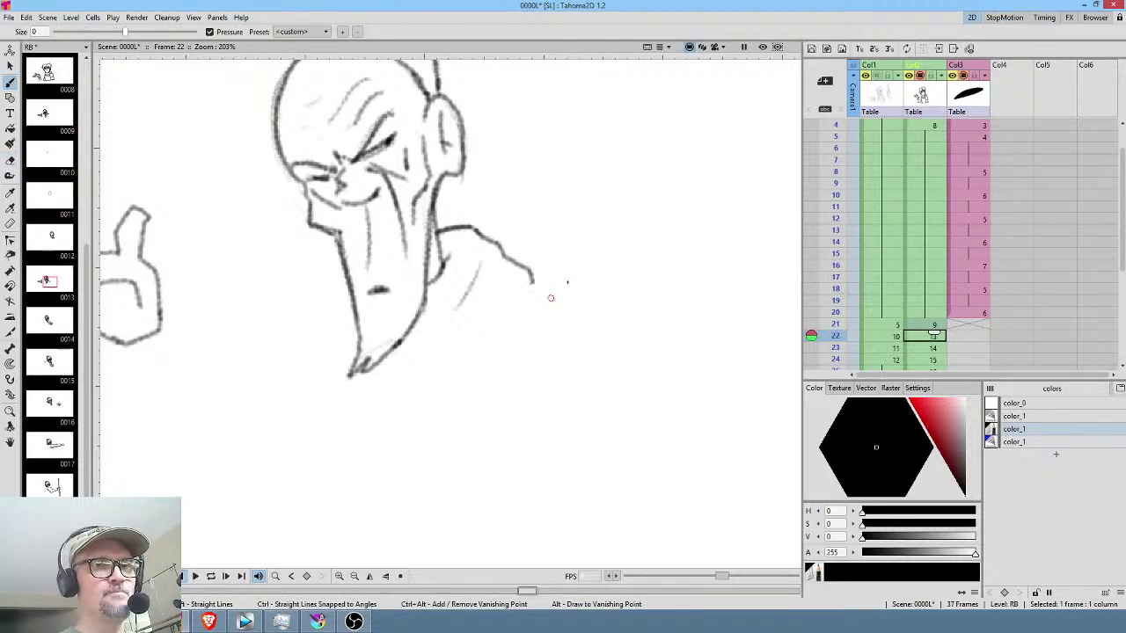
left_click(927, 325)
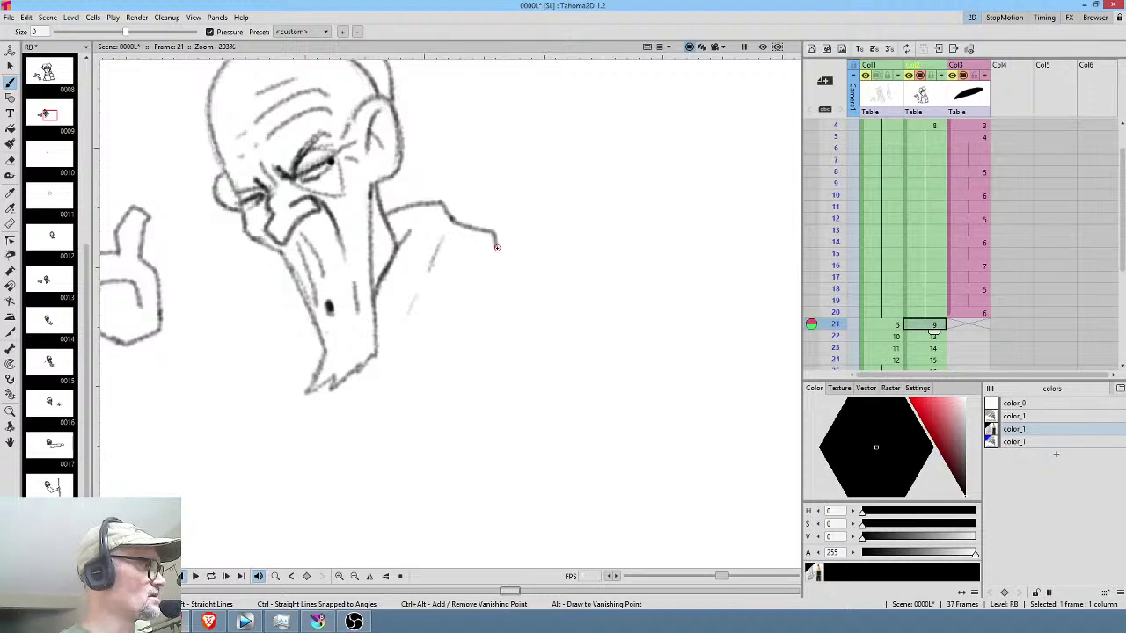
key("comma")
key("period")
key("period")
key("comma")
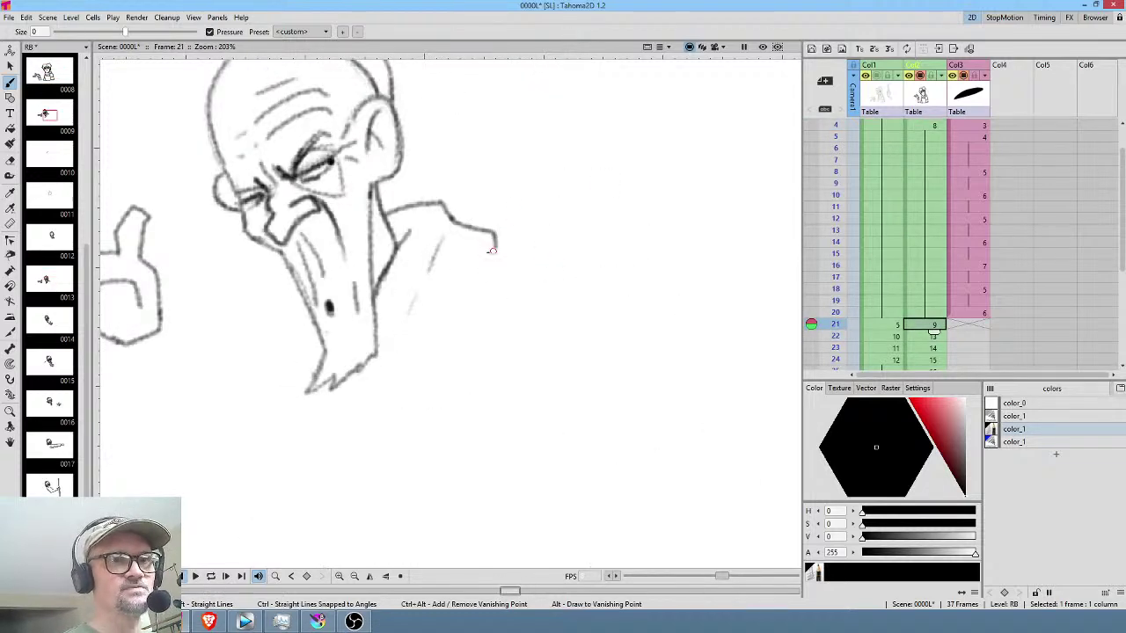
mouse_move(482, 253)
left_mouse_down()
mouse_move(526, 245)
mouse_move(555, 265)
left_mouse_up()
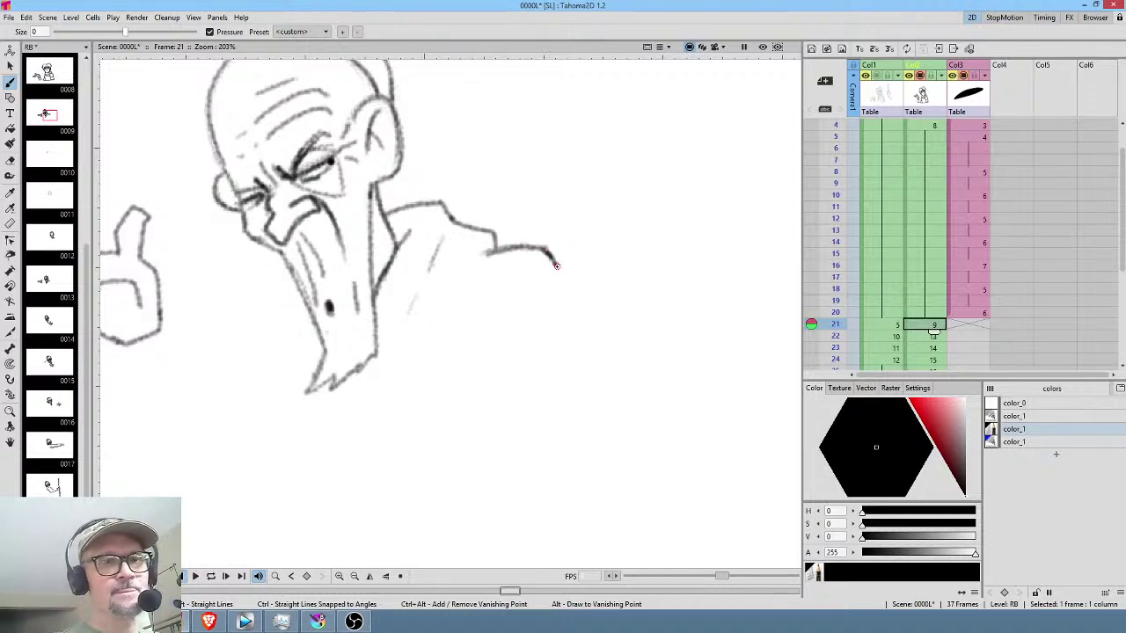
left_click_drag(475, 260, 494, 250)
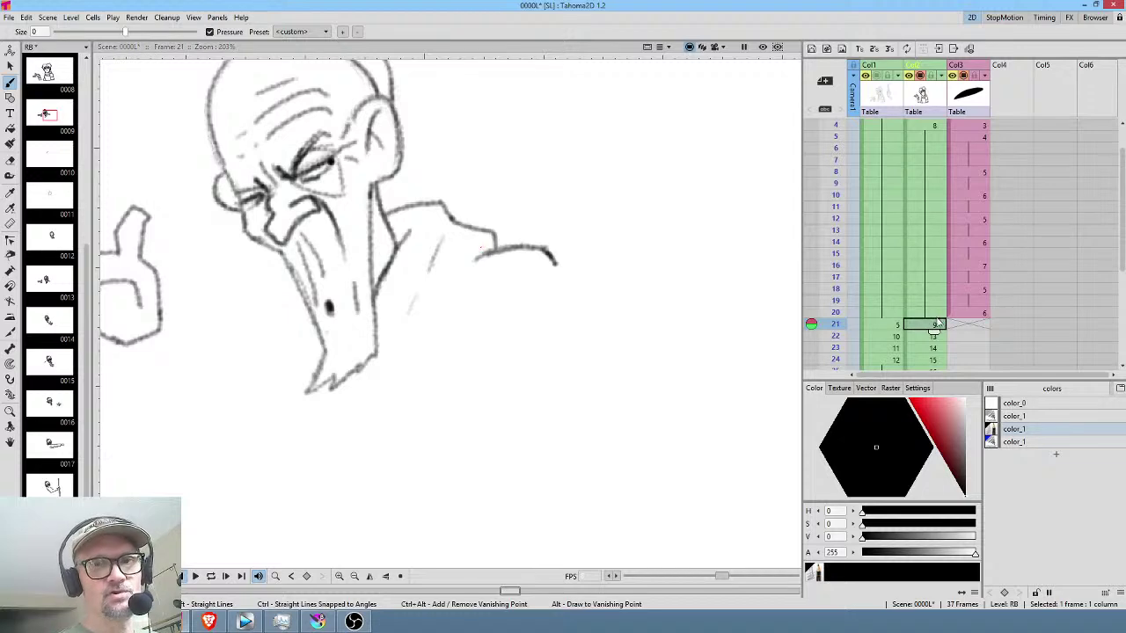
Extend the outer end of the shoulder line downward on Col2's frame 21.
middle_click(535, 287)
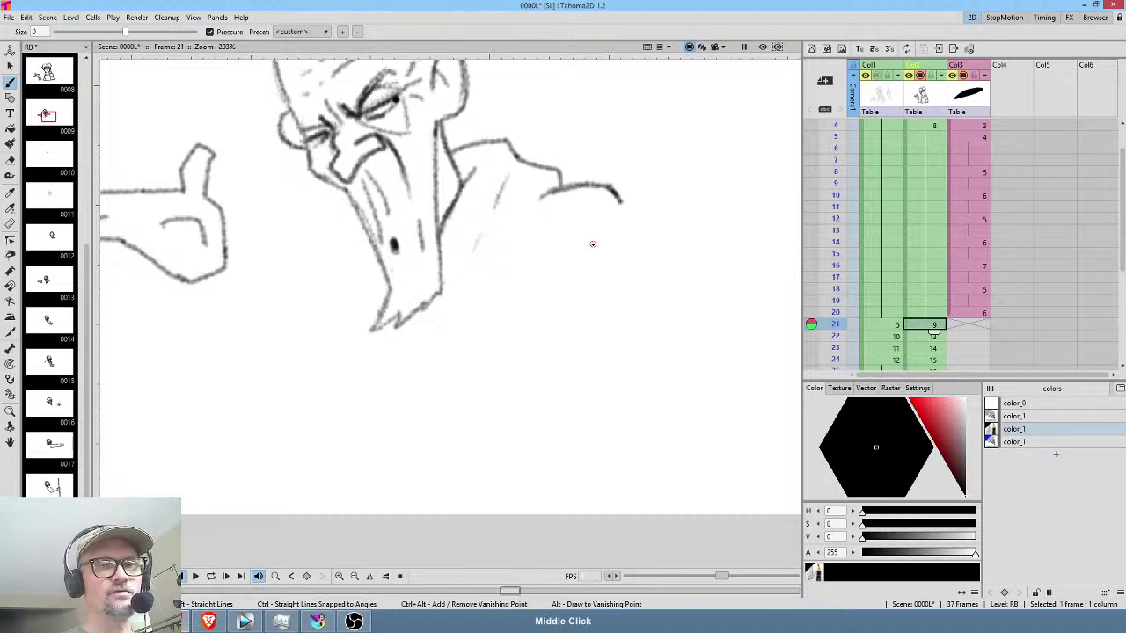
left_click(931, 314)
left_click(928, 323)
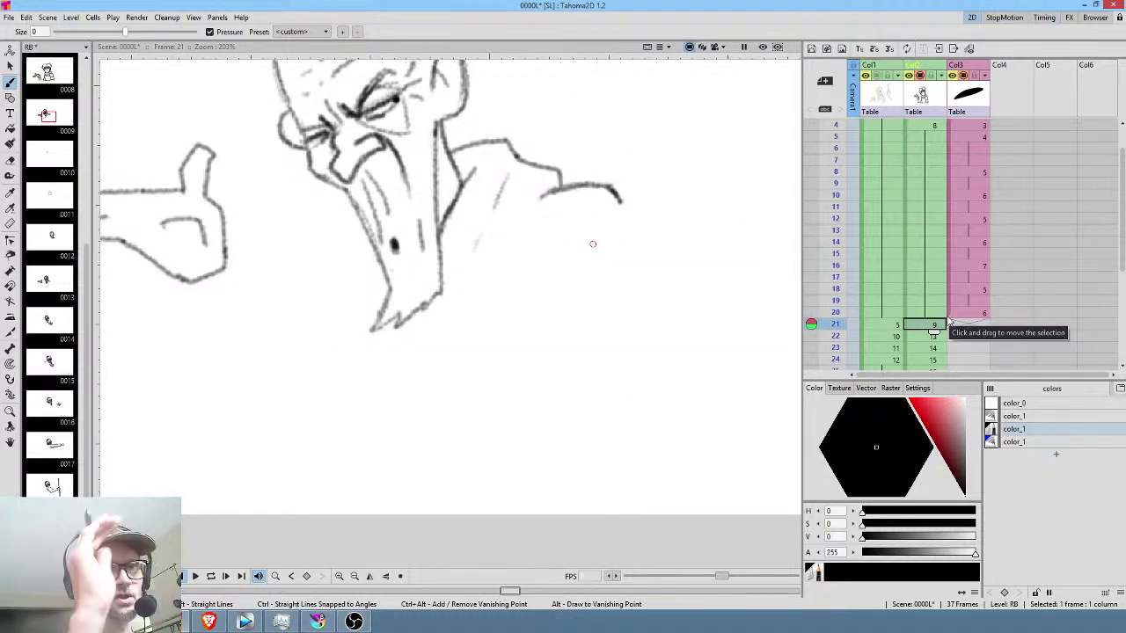
left_click_drag(618, 197, 628, 220)
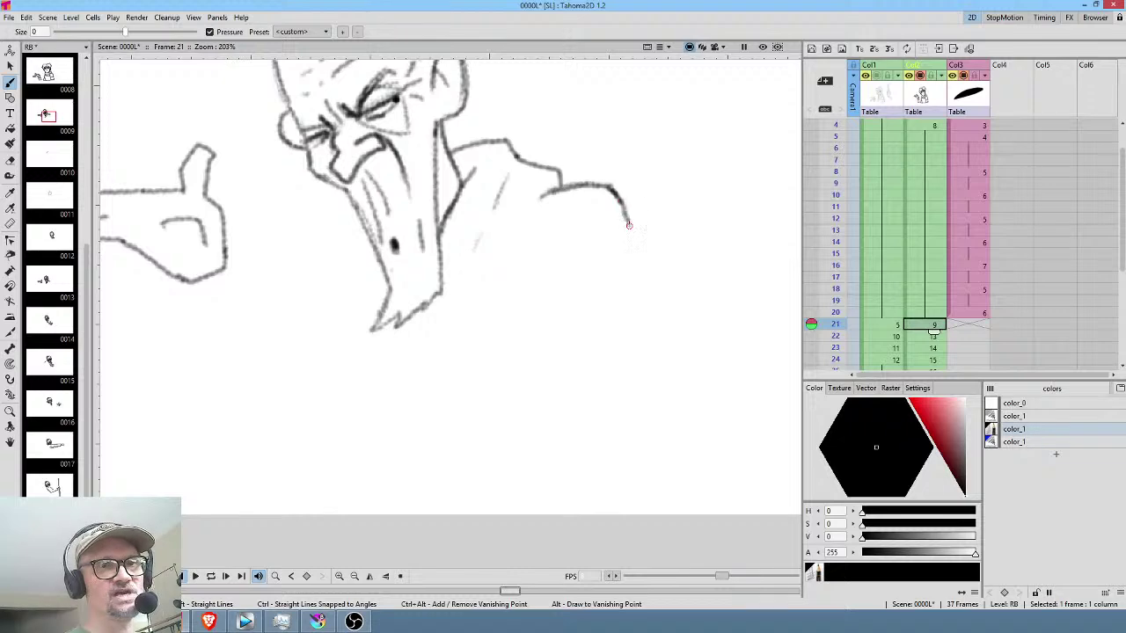
middle_click(625, 327)
middle_click(625, 327)
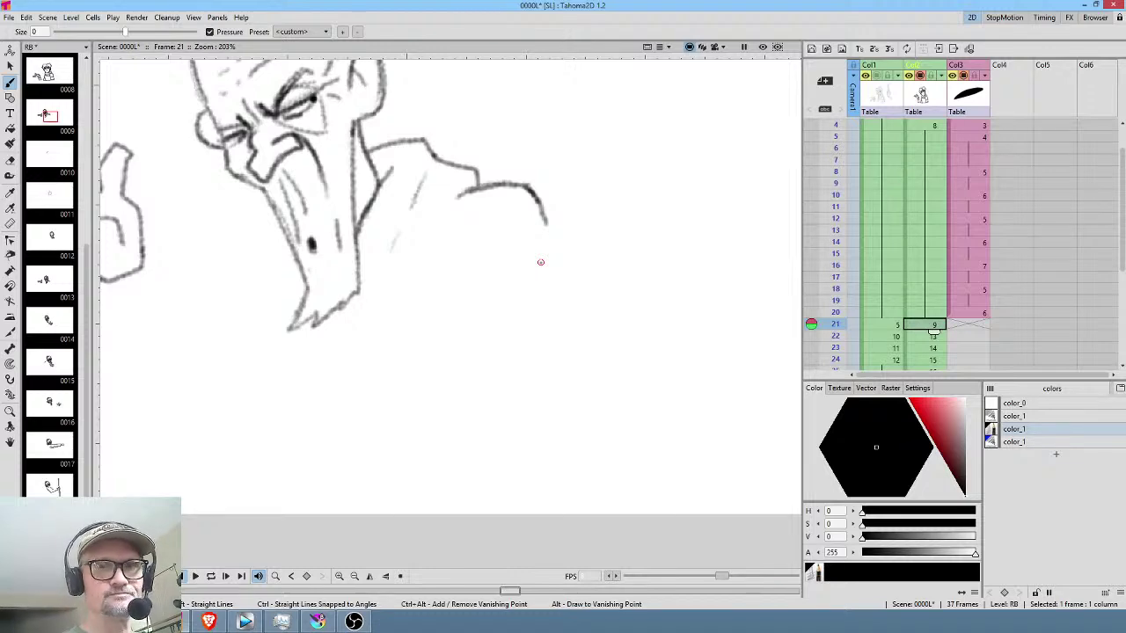
Draw the sloping shoulder line on Col2's frame 22 and join it to the collar's lower end.
left_click(930, 336)
middle_click(541, 262)
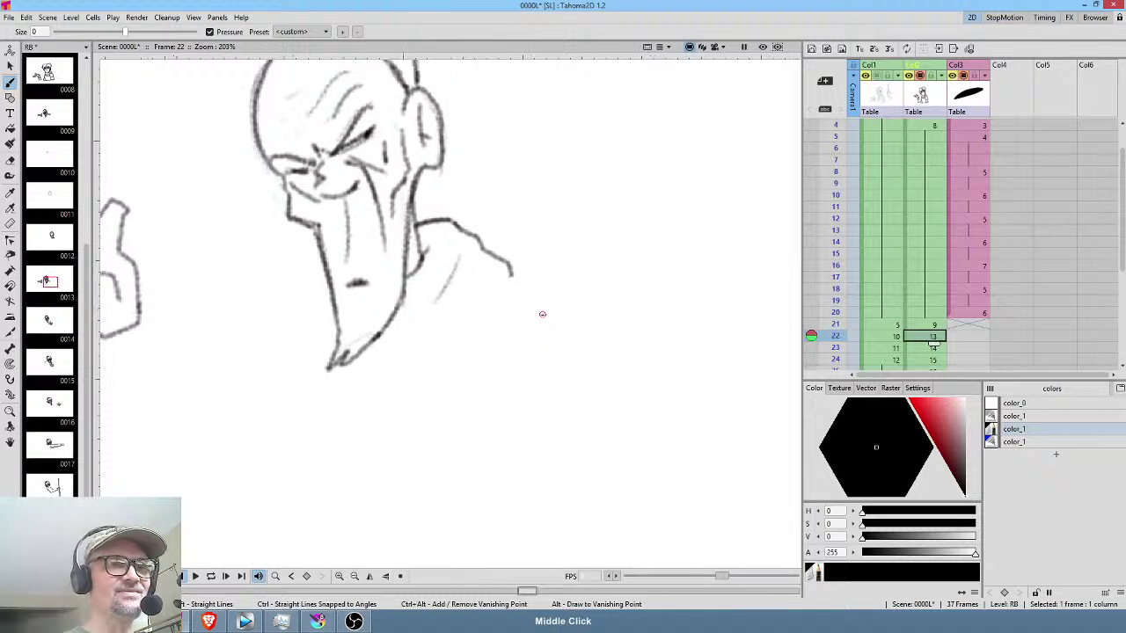
key(".")
mouse_move(539, 294)
left_mouse_down()
mouse_move(590, 322)
mouse_move(580, 318)
mouse_move(587, 356)
left_mouse_up()
middle_click(539, 295)
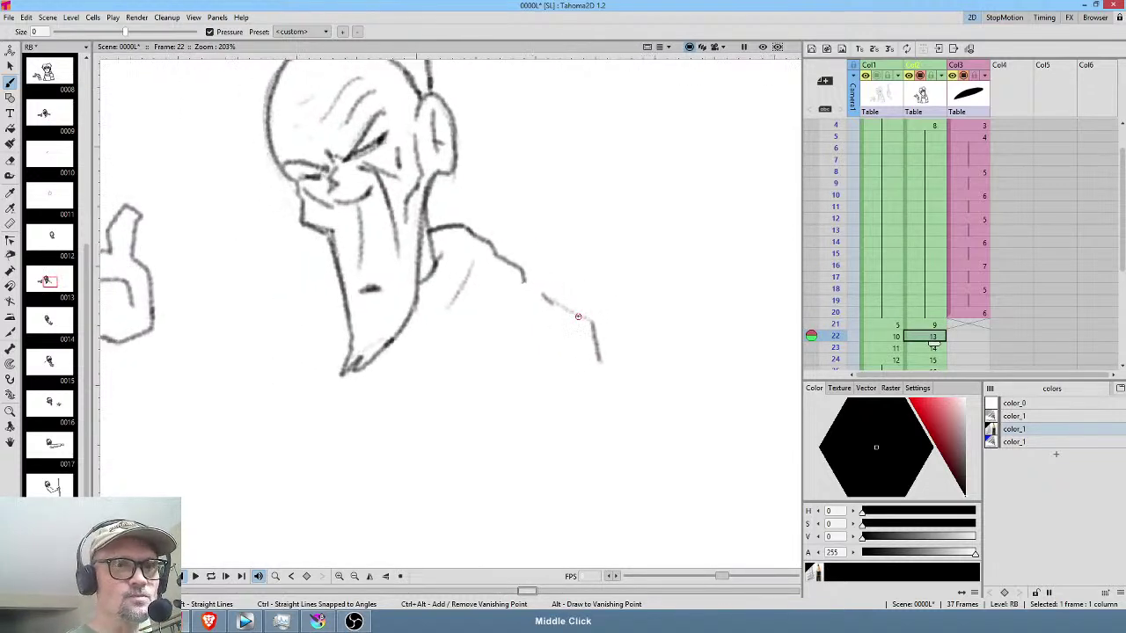
mouse_move(546, 299)
left_mouse_down()
mouse_move(586, 321)
mouse_move(595, 340)
left_mouse_up()
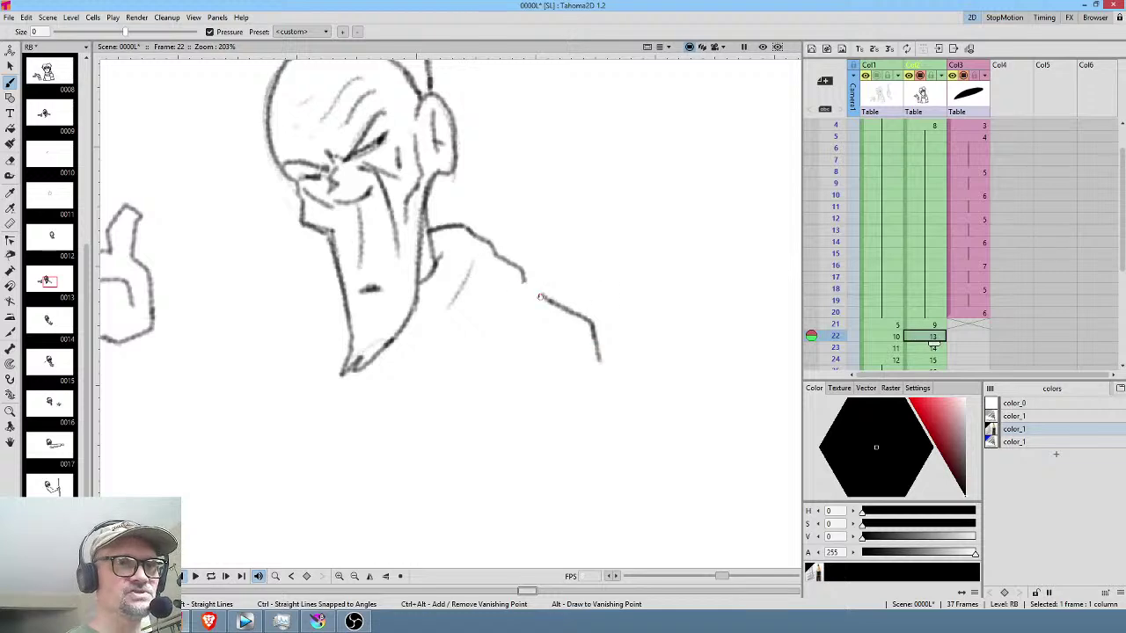
left_click_drag(543, 299, 527, 283)
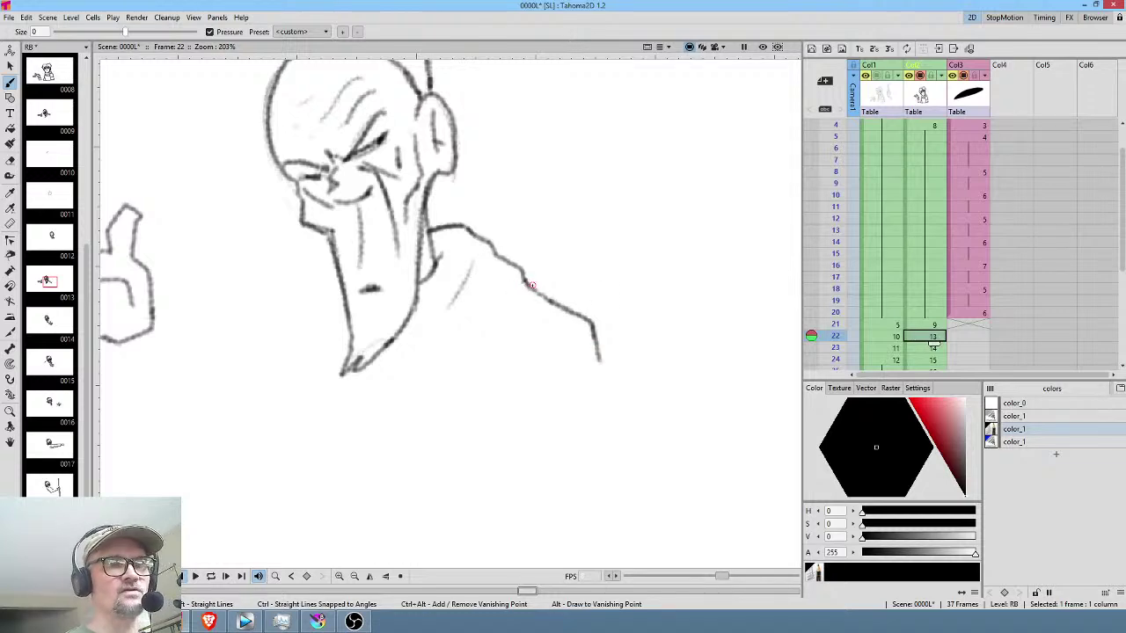
Draw the seam line running down from the collar and shoulder junction on Col2's frame 22, after checking frame 21.
key("Up")
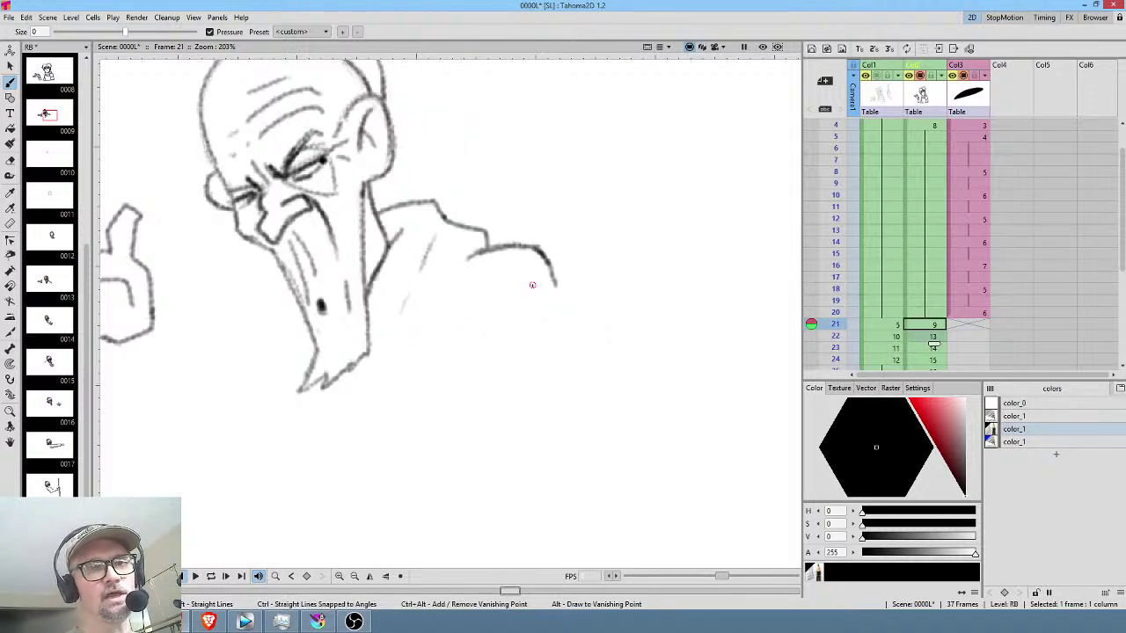
key("Down")
left_click_drag(517, 288, 490, 342)
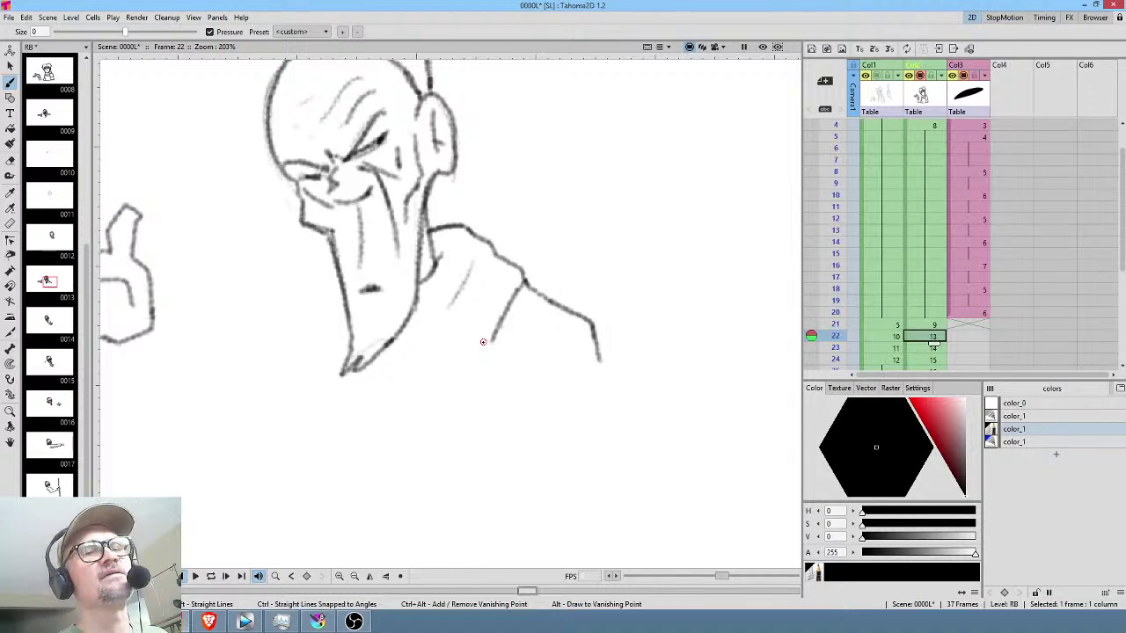
Flip between Col2's frames 21 and 22 to compare the collar and shoulder drawings, up close and with the whole drawing in view.
left_click_drag(976, 280, 976, 132)
left_click(931, 179)
key("Down")
key("comma")
key("period")
key("period")
key("comma")
key("period")
key("comma")
left_click_drag(534, 217, 628, 246)
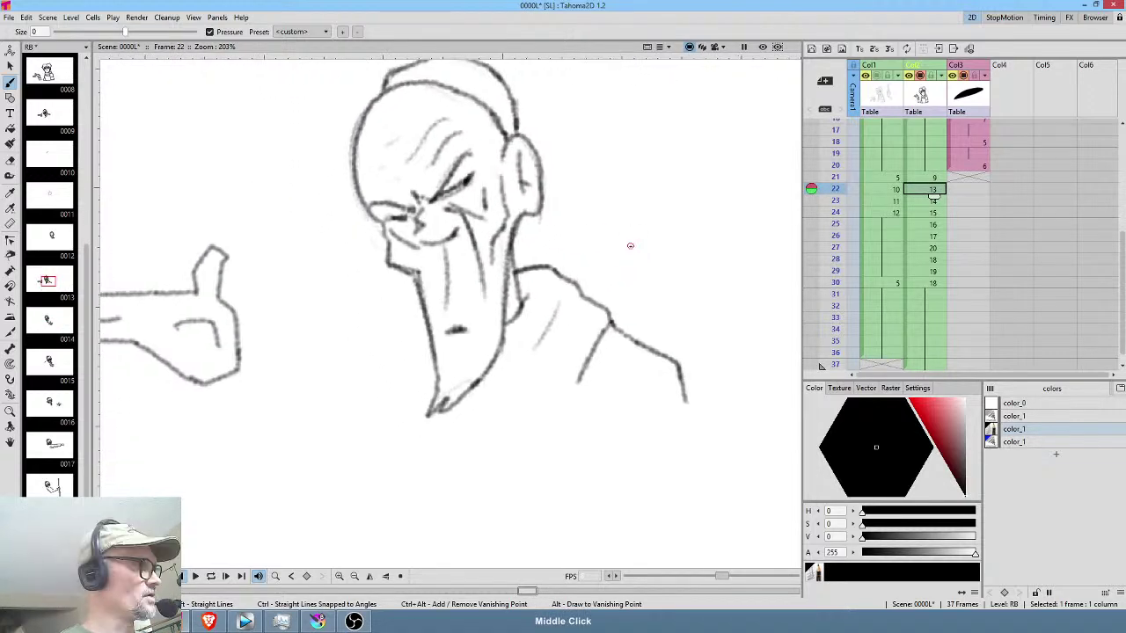
key("alt+0")
scroll(538, 371, "up", 2)
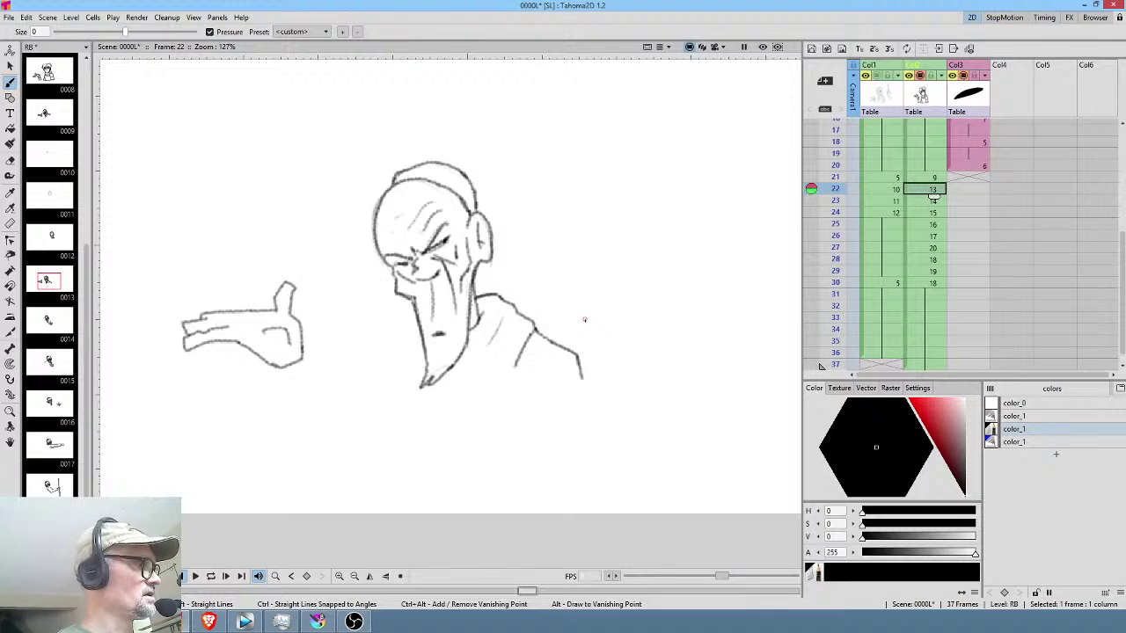
key("comma")
key("period")
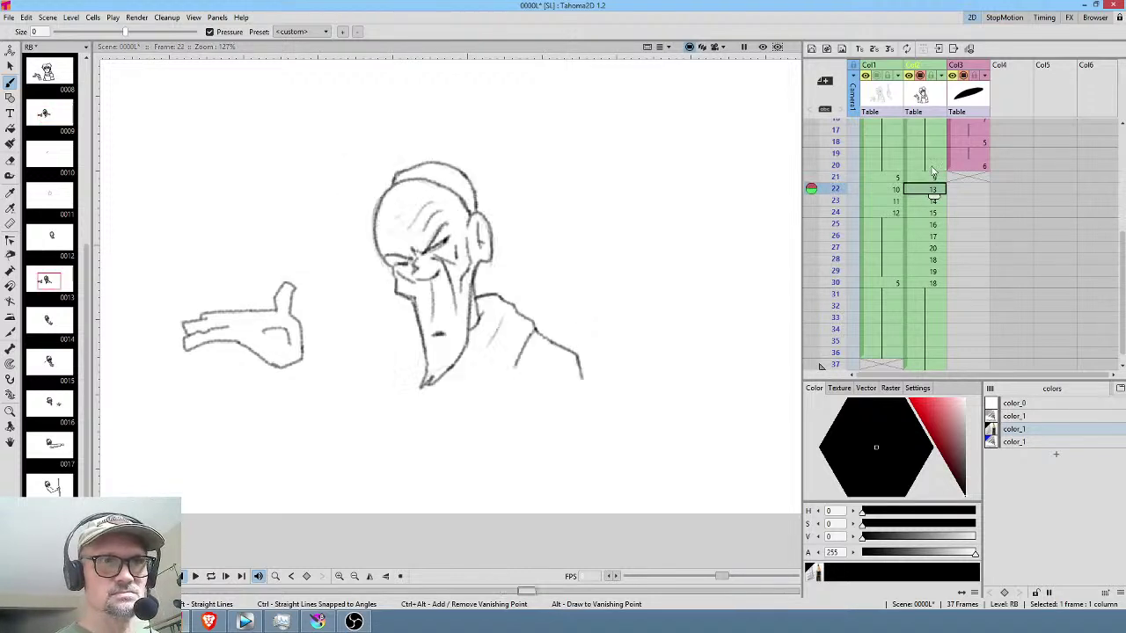
key("comma")
key("period")
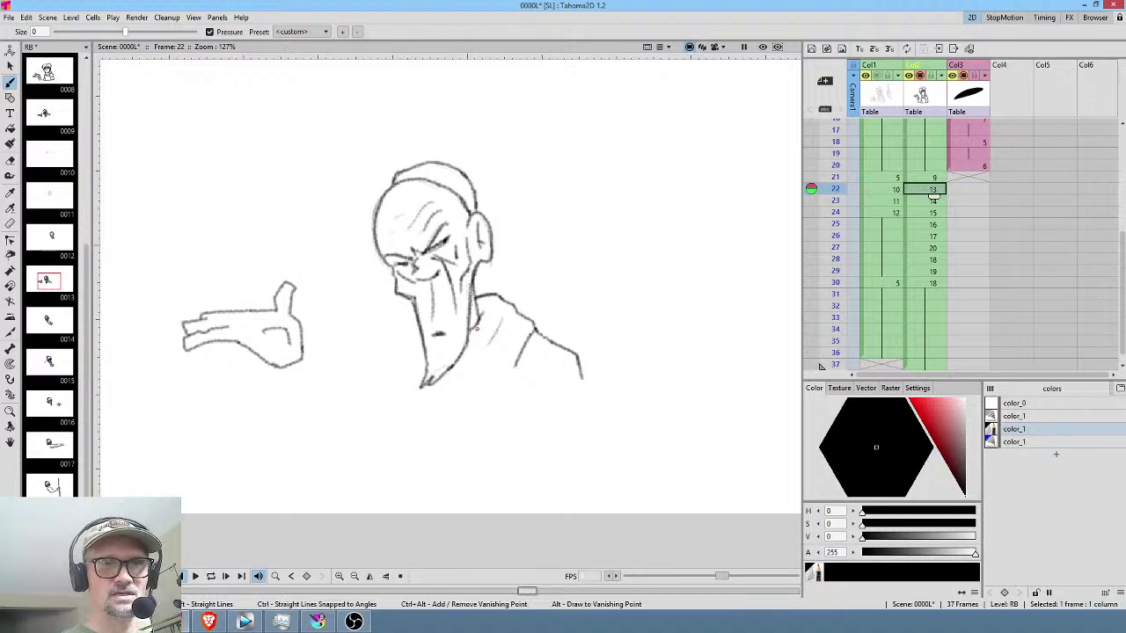
Draw the seam line running down from the shoulder line's inner end on Col2's frame 21.
key("comma")
key("Up")
key("Down")
key("Up")
left_click_drag(498, 326, 480, 379)
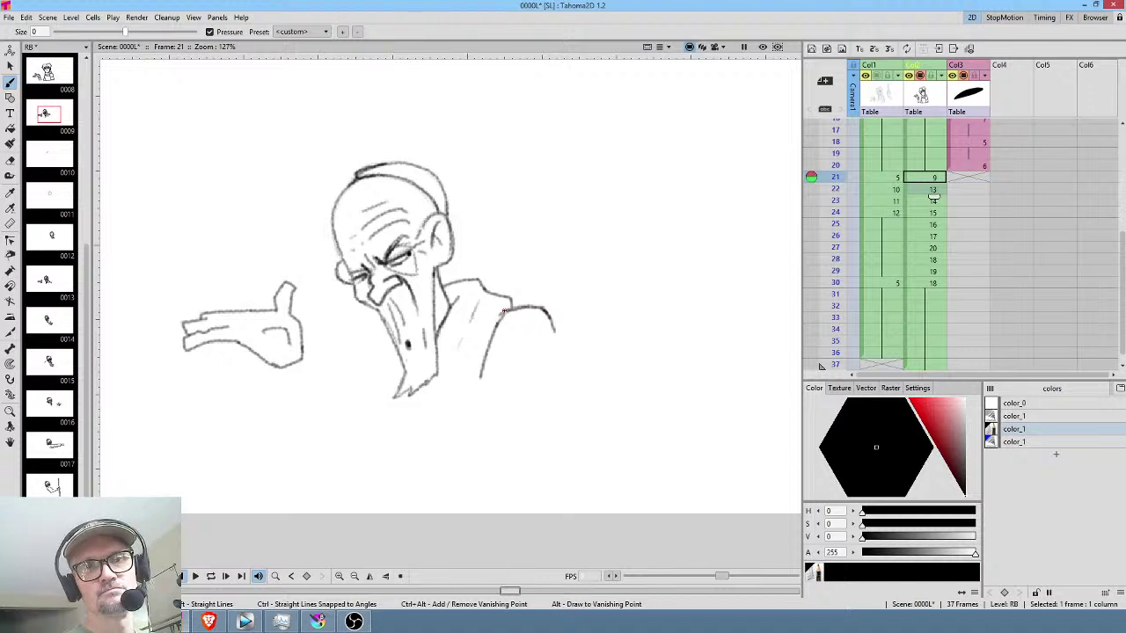
Draw the far collar edge on the face side of the beard on Col2's frame 22, comparing with frame 21.
key("Down")
key("Down")
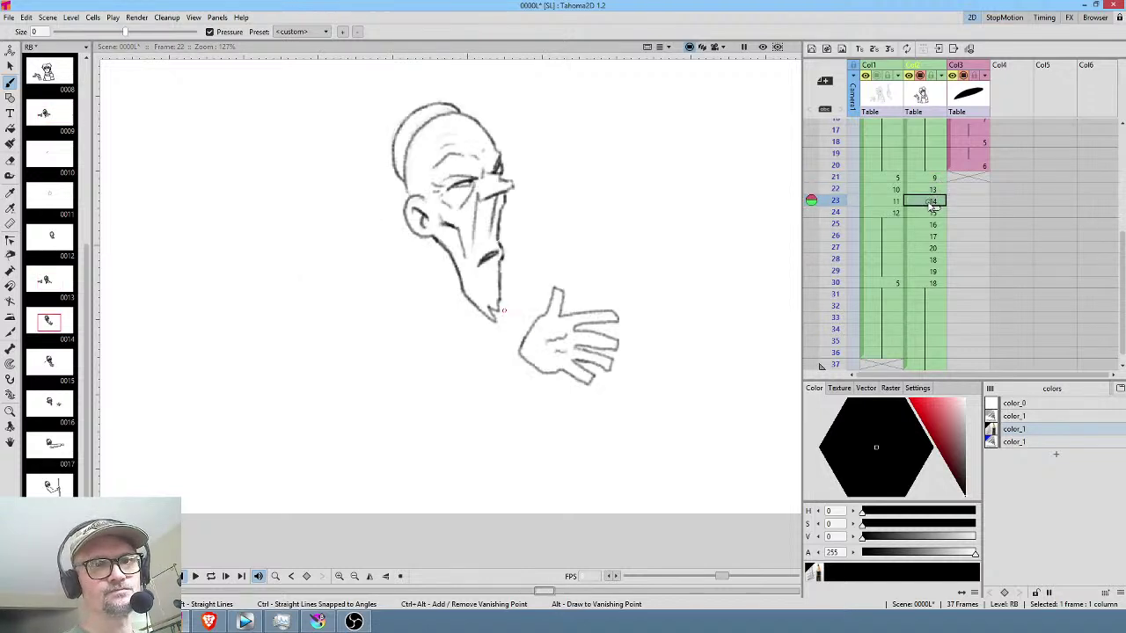
left_click(938, 178)
left_click(932, 189)
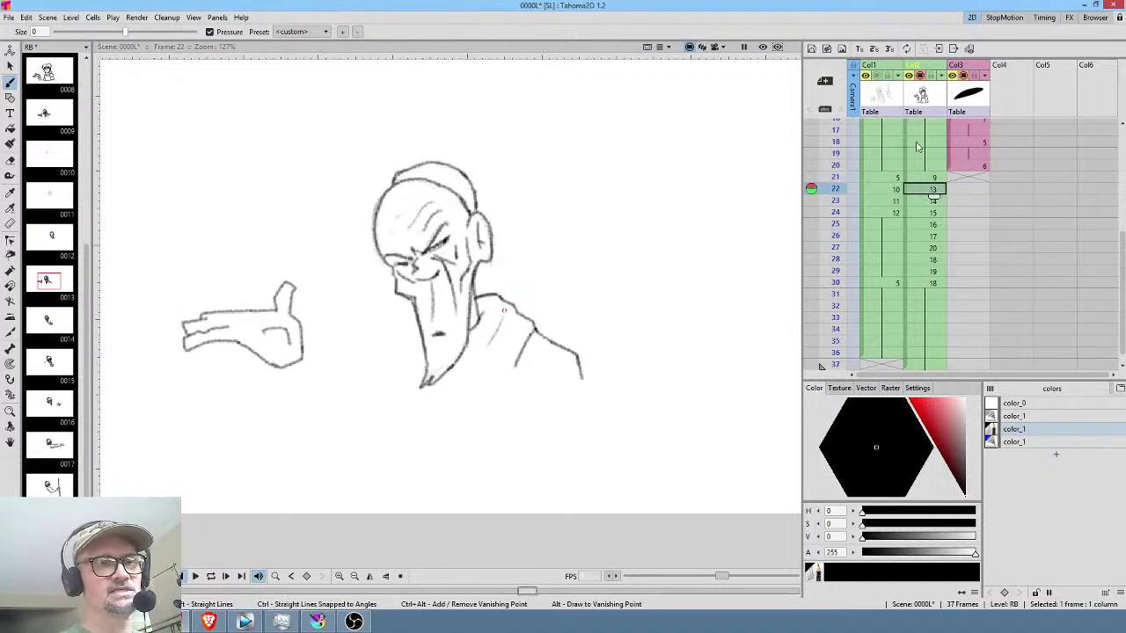
key("Up")
key("Down")
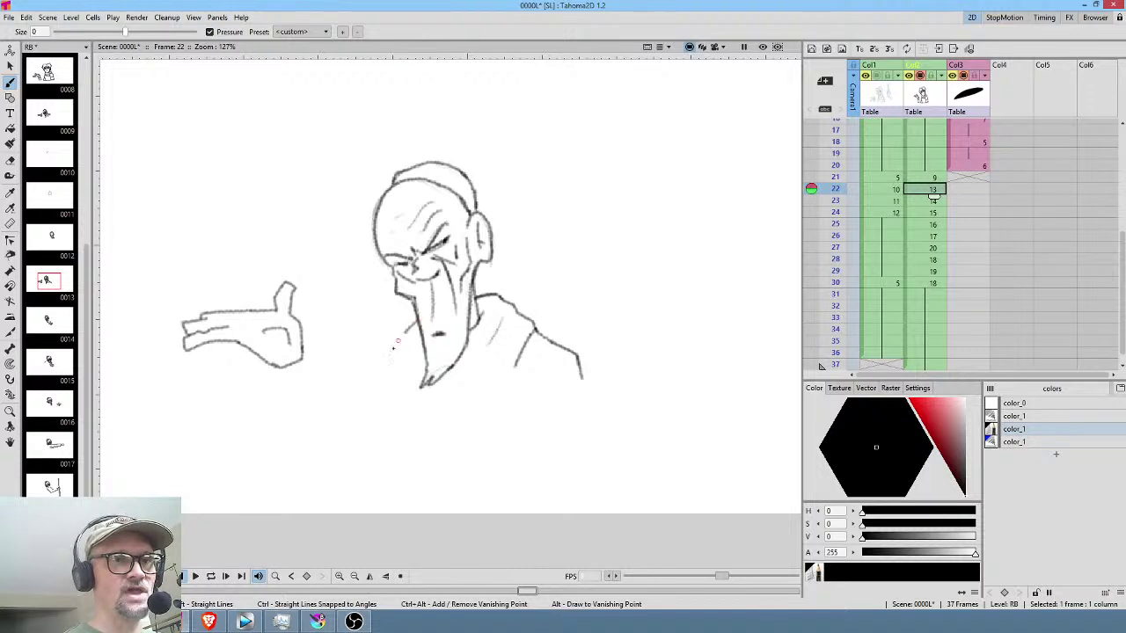
Draw the far collar edge on the face side of the beard on Col2's frame 21 and check it against frame 22.
left_click(935, 177)
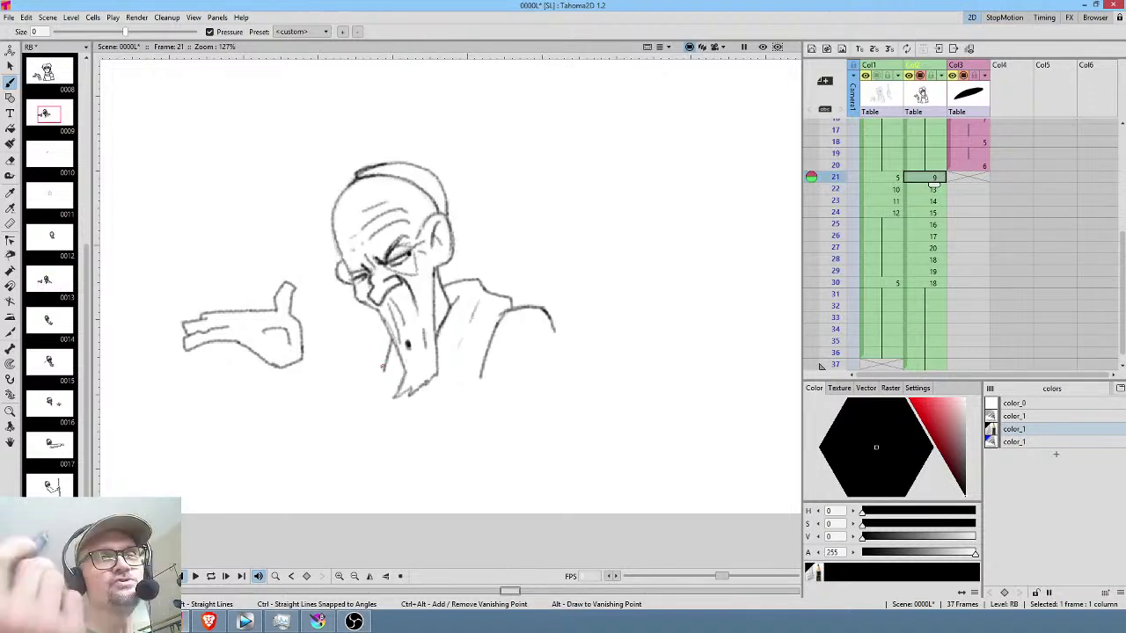
left_click_drag(382, 315, 401, 361)
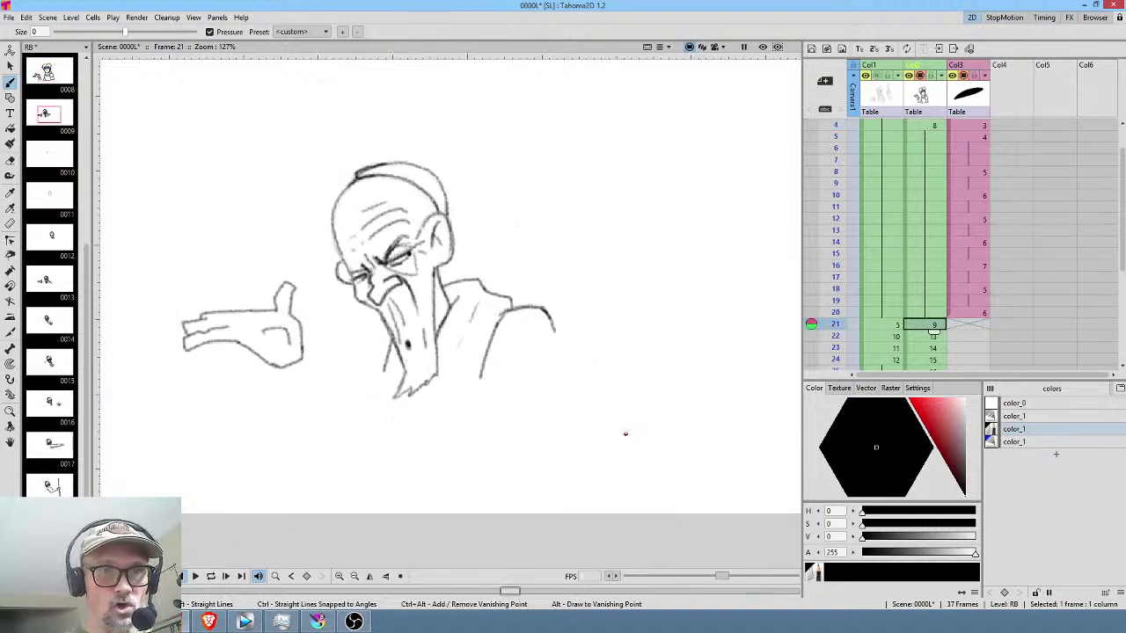
key("period")
key("comma")
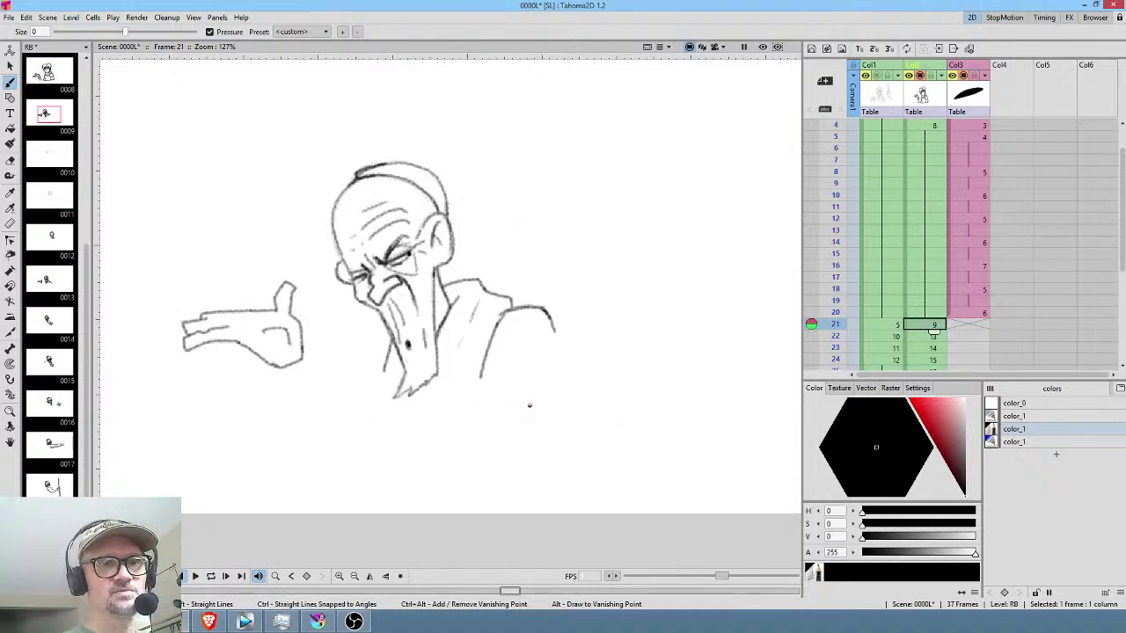
Step through Col2's frames 21 to 23 to compare the head, collar and shoulder poses.
key("period")
key("period")
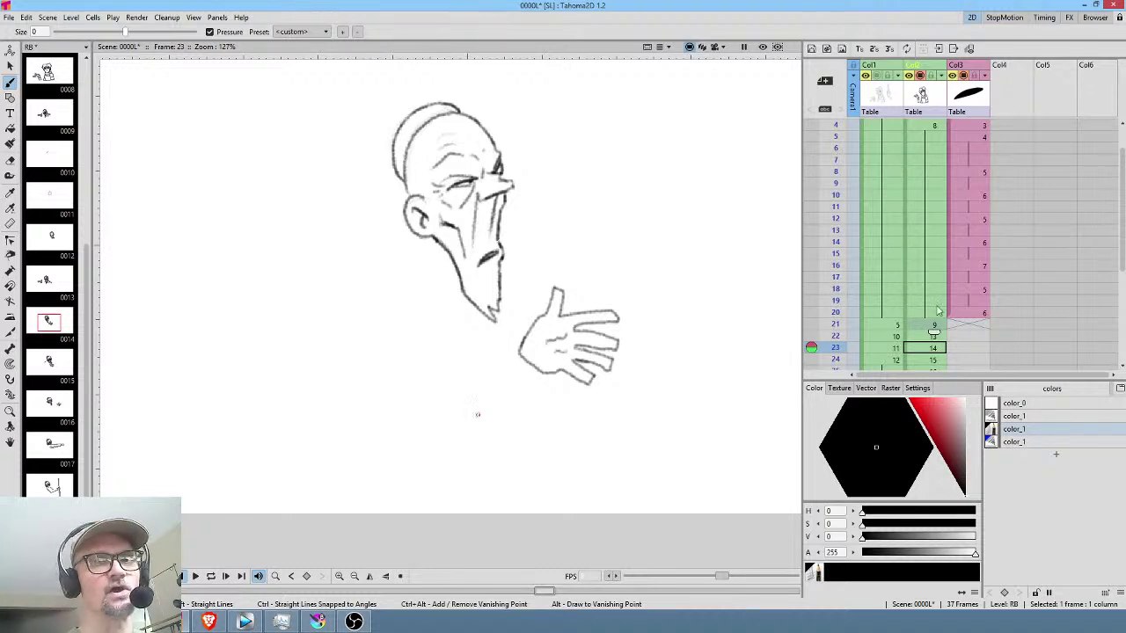
left_click(933, 324)
left_click(933, 337)
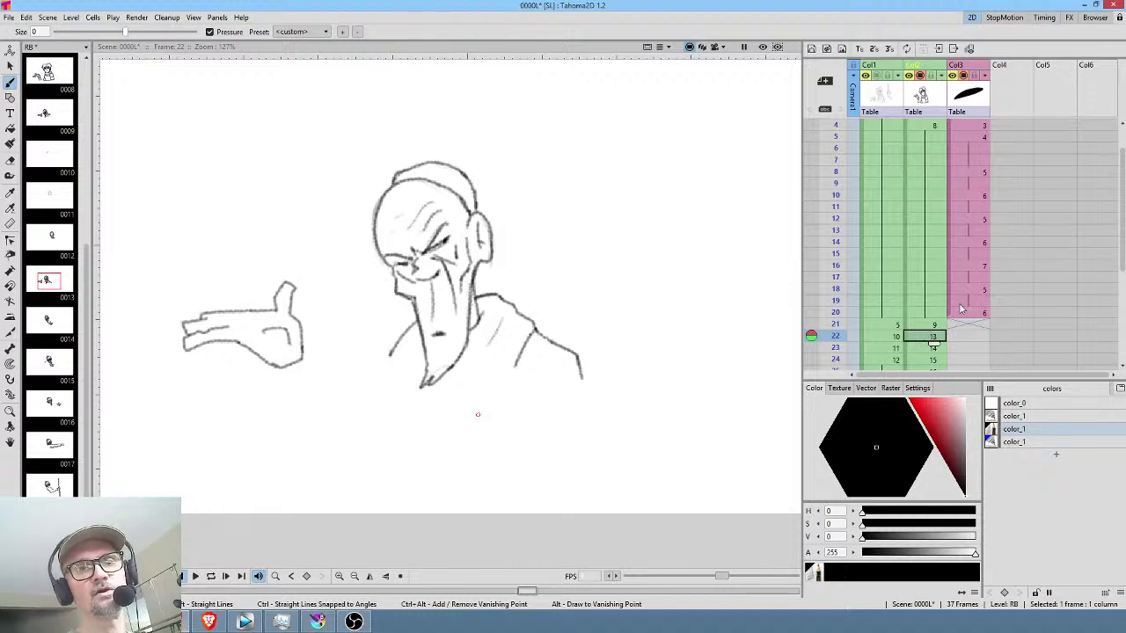
key("comma")
key("period")
left_click(932, 325)
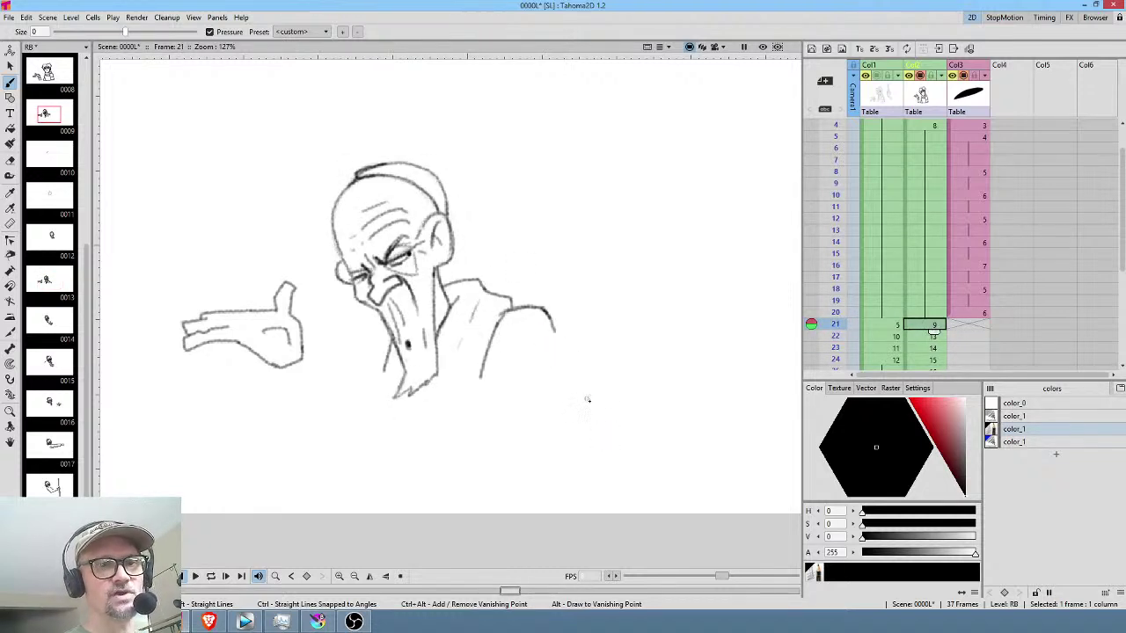
key("period")
key("comma")
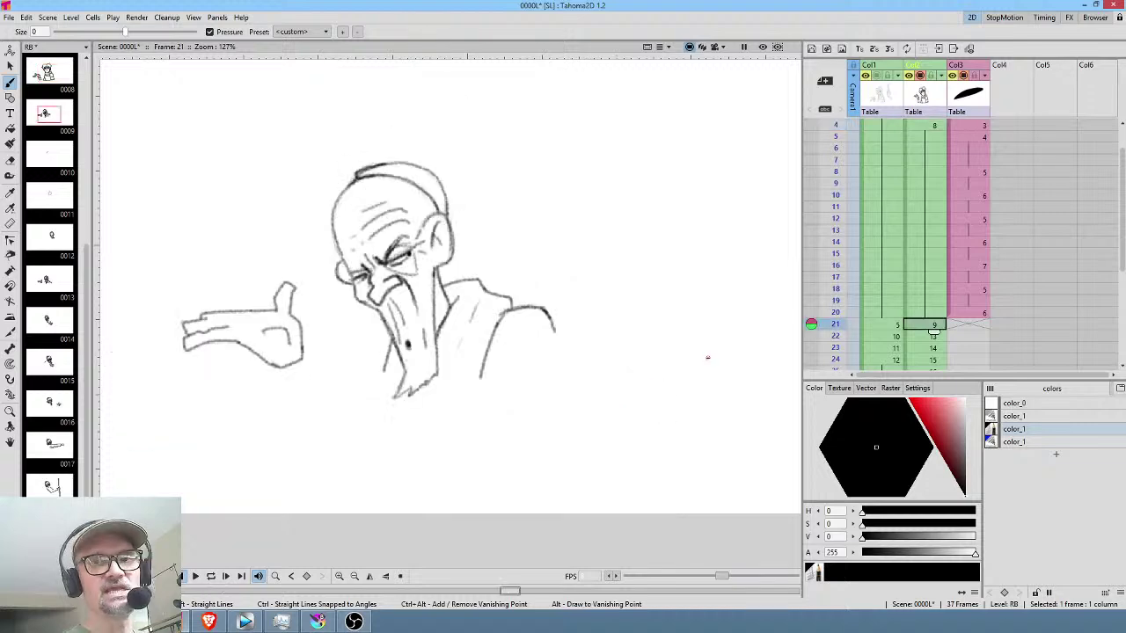
scroll(950, 325, "down", 3)
key("period")
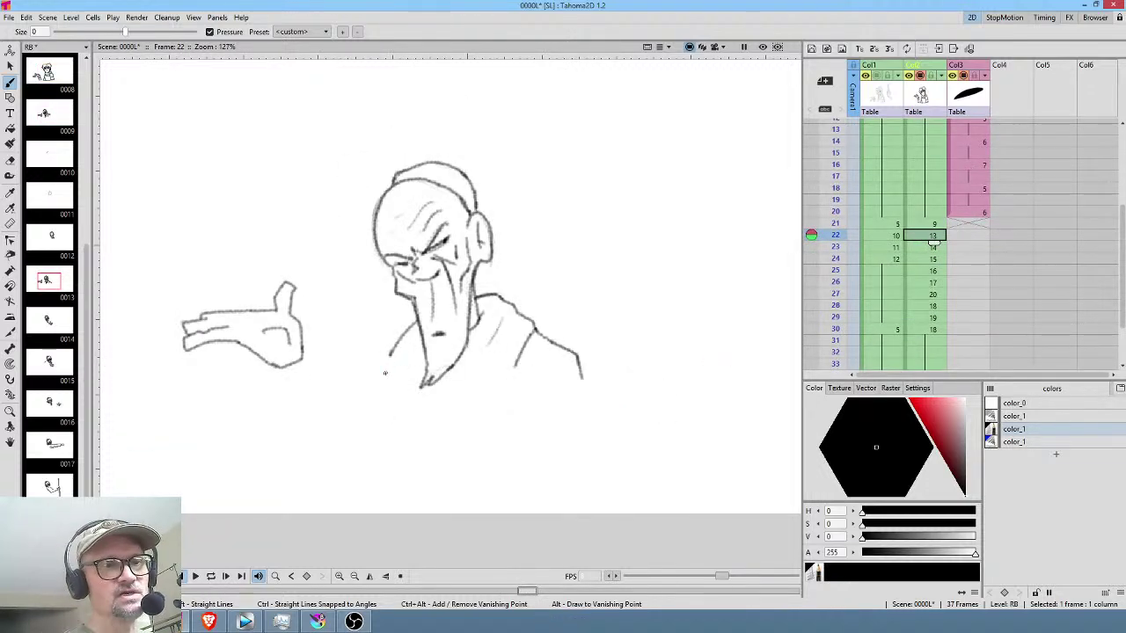
key("comma")
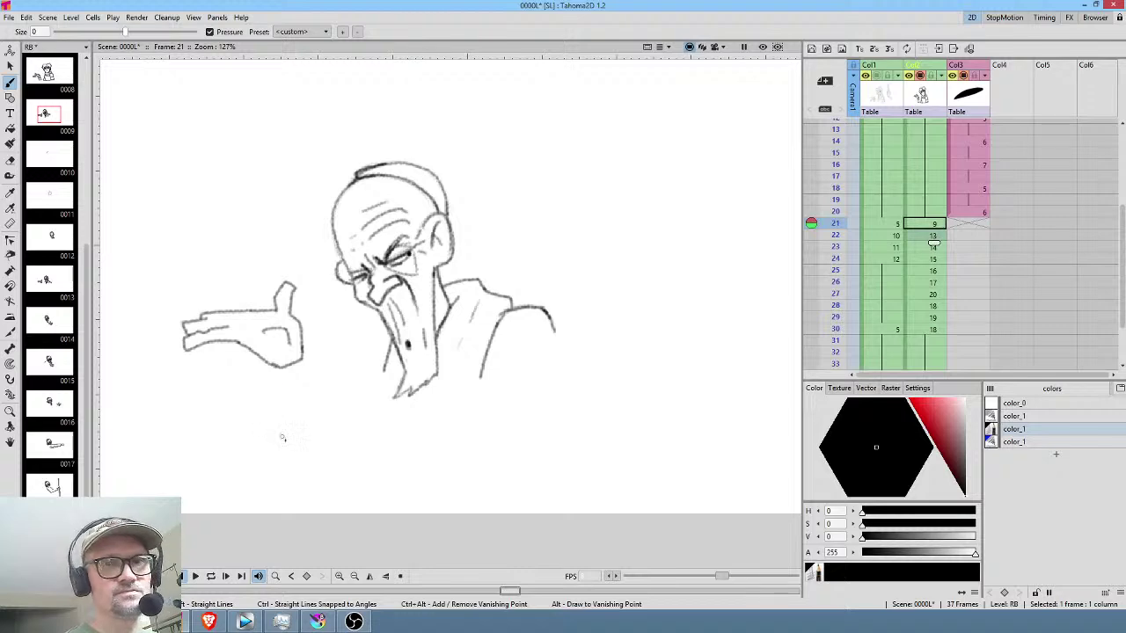
key("period")
key("comma")
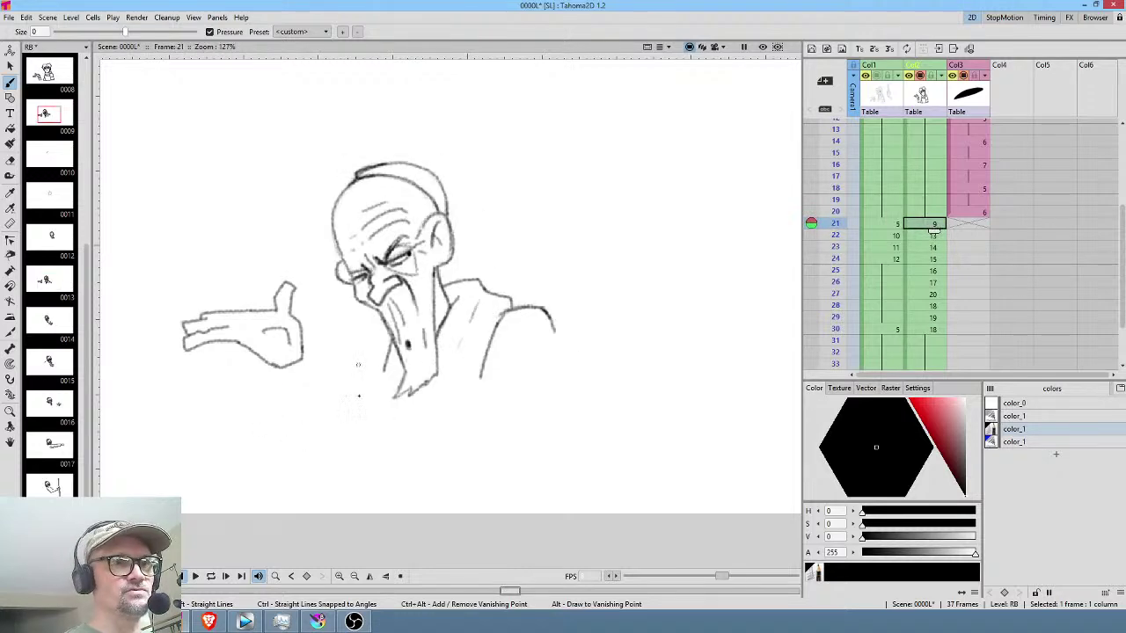
Draw a short elbow curve well below the old man's raised hand on Col2's frame 21, checking the pose against frame 22.
key("comma")
key("period")
scroll(910, 233, "down", 3)
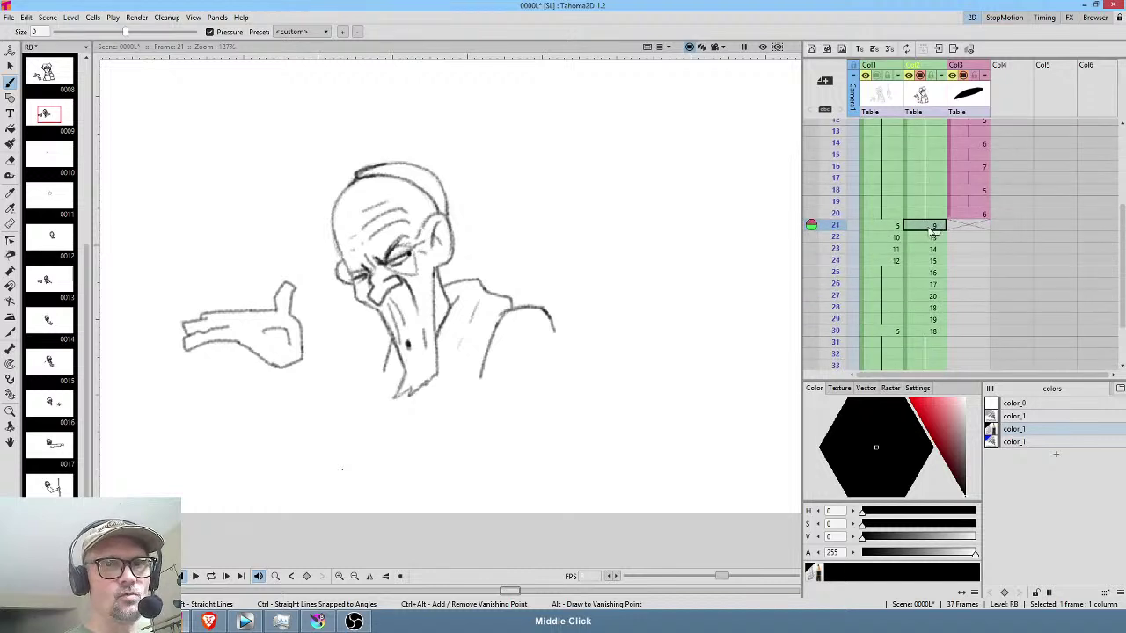
left_click_drag(301, 484, 325, 498)
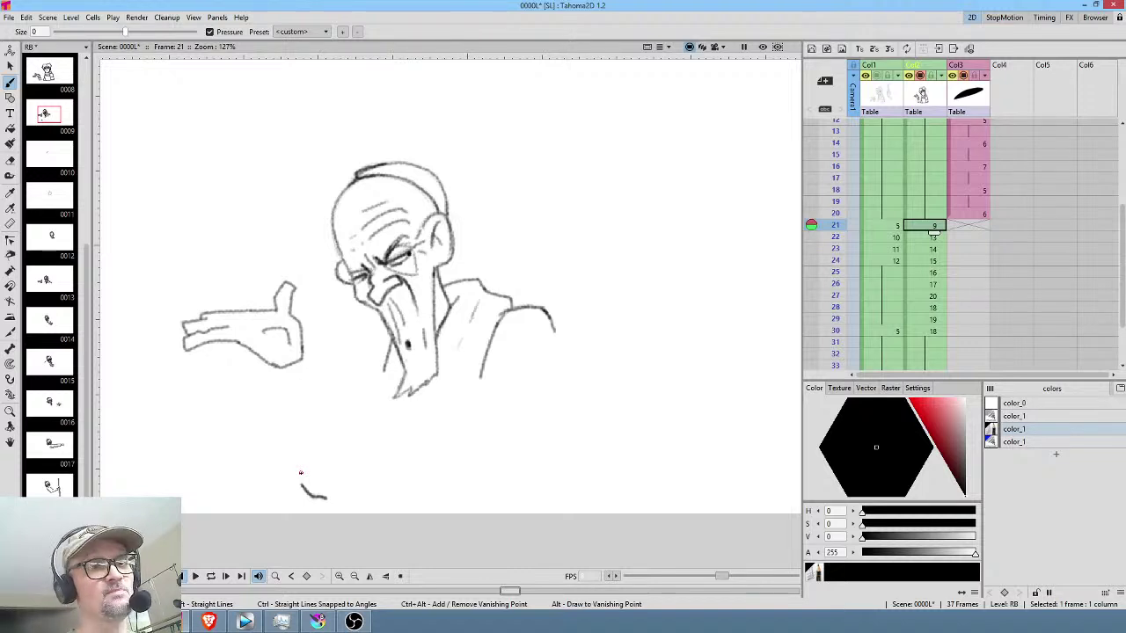
left_click(926, 238)
left_click(924, 226)
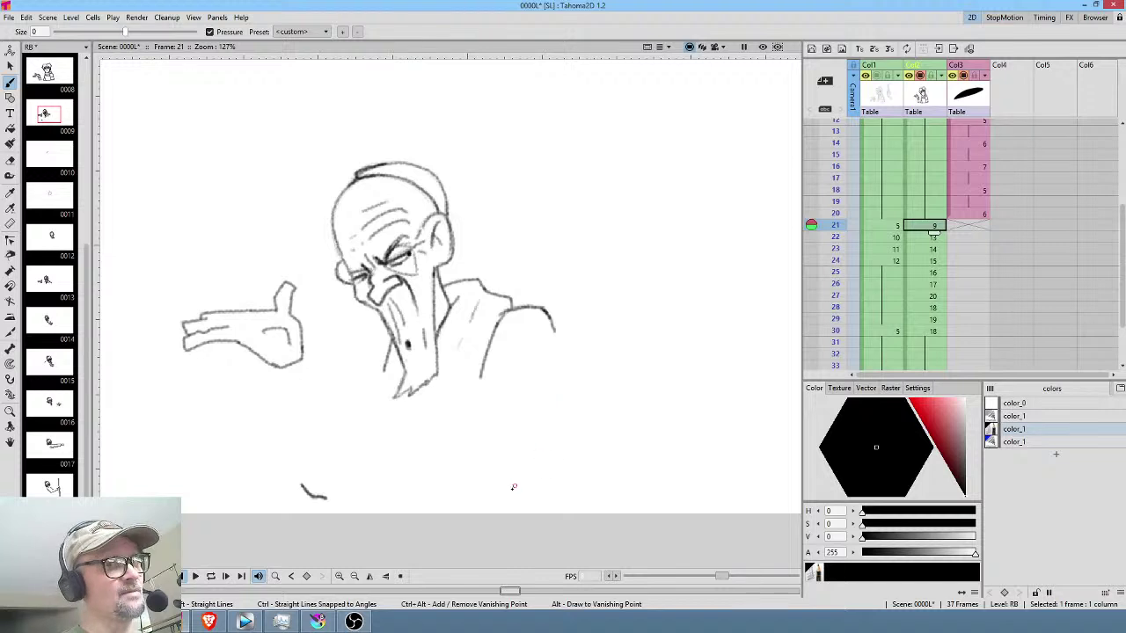
Draw the cuff around the raised hand's wrist and the outer forearm sleeve line down to the elbow curve on Col2's frame 21.
left_click_drag(618, 376, 620, 332)
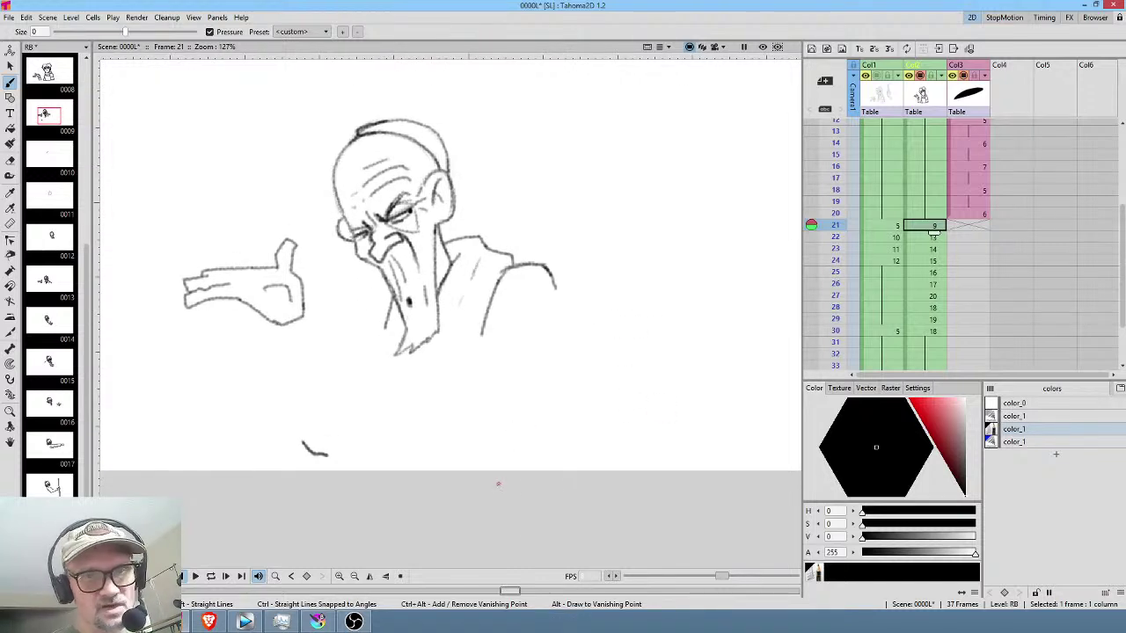
left_click(934, 215)
left_click(934, 225)
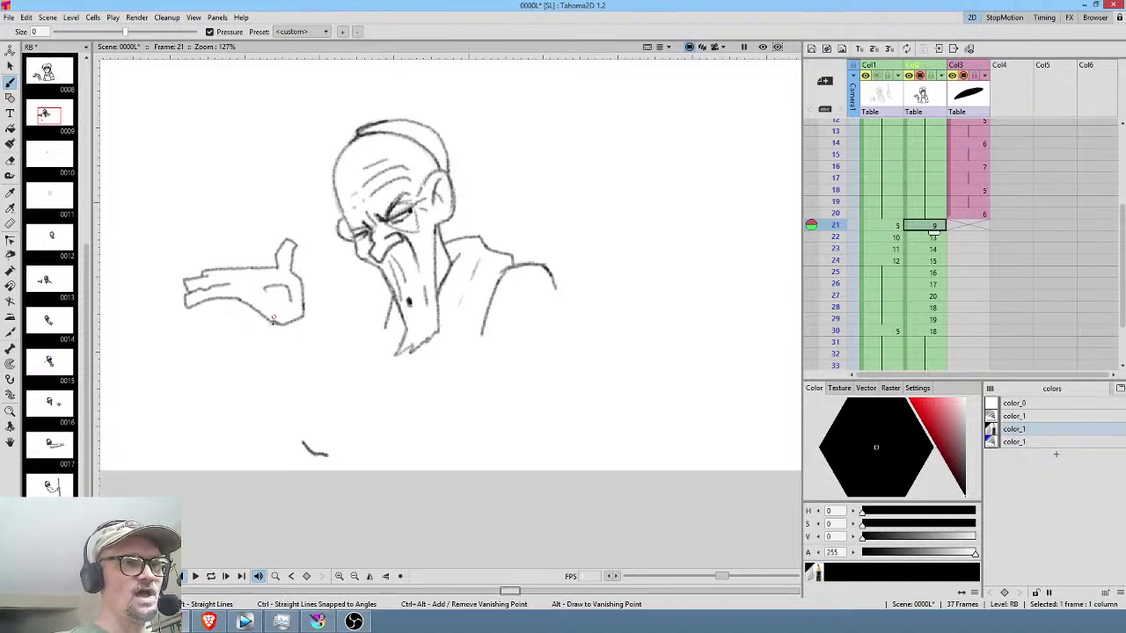
mouse_move(270, 322)
left_mouse_down()
mouse_move(267, 346)
mouse_move(282, 354)
mouse_move(313, 340)
mouse_move(319, 310)
mouse_move(320, 331)
mouse_move(307, 341)
mouse_move(282, 324)
mouse_move(268, 339)
left_mouse_up()
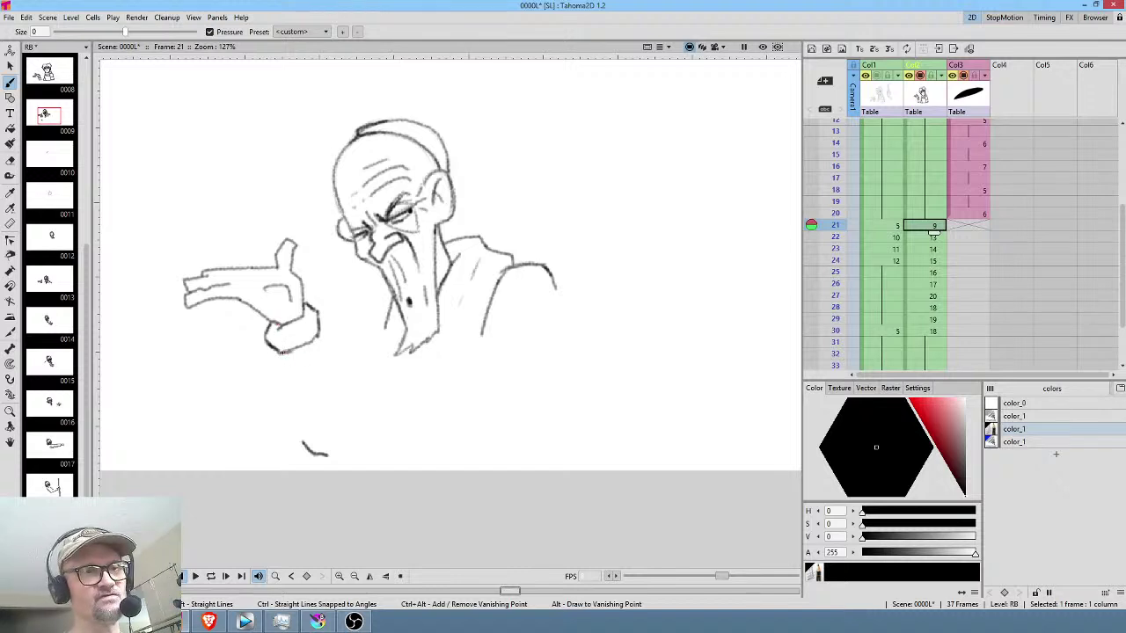
left_click_drag(283, 353, 305, 444)
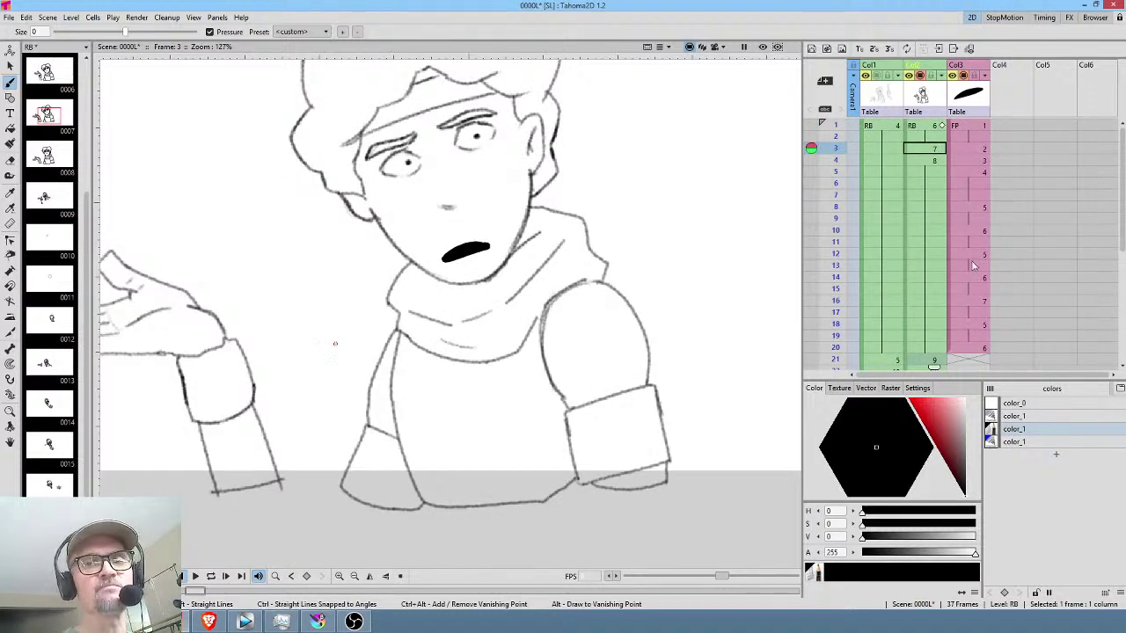
Compare the old man's pose on Col2's frame 21 with the neighbouring drawings on frames 20, 22 and 23.
scroll(914, 246, "down", 3)
left_click(934, 264)
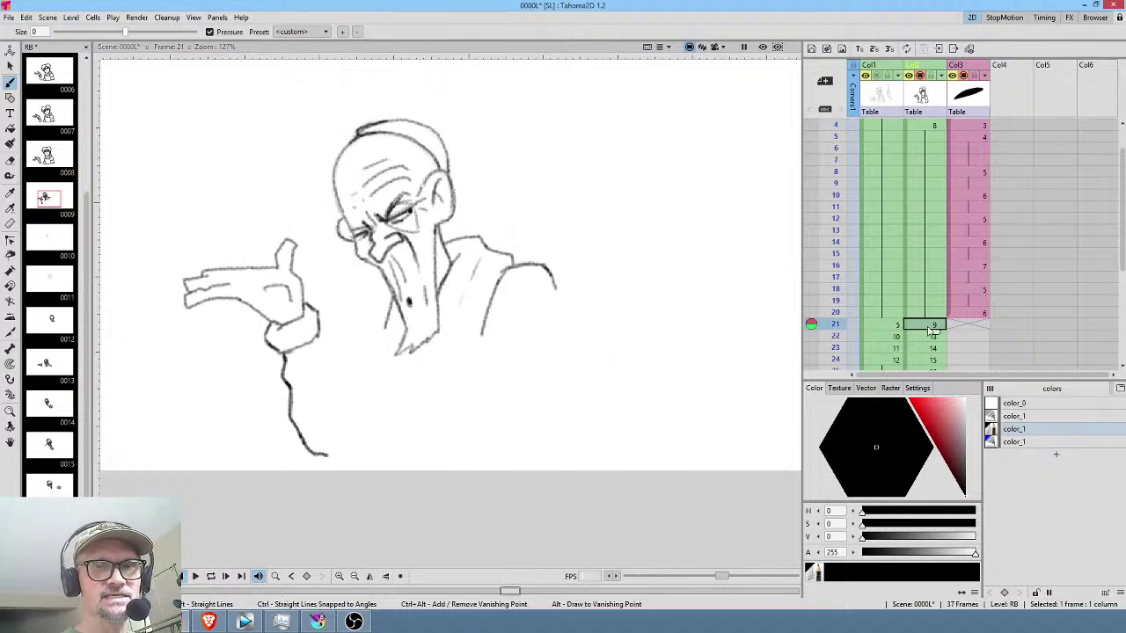
left_click(930, 338)
left_click(932, 324)
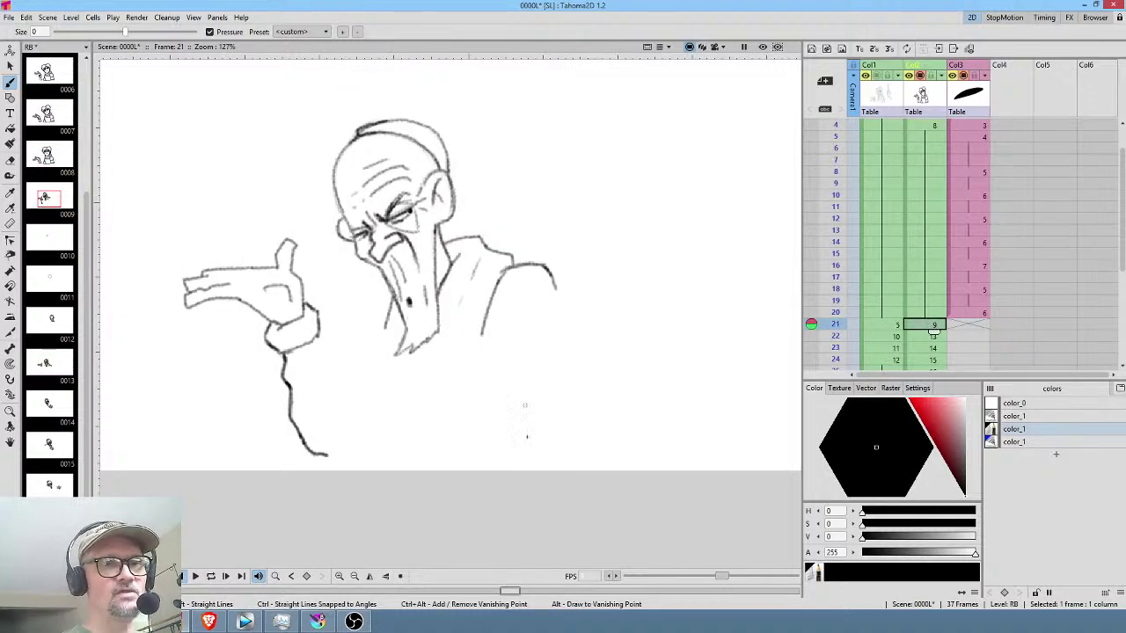
middle_click(475, 439)
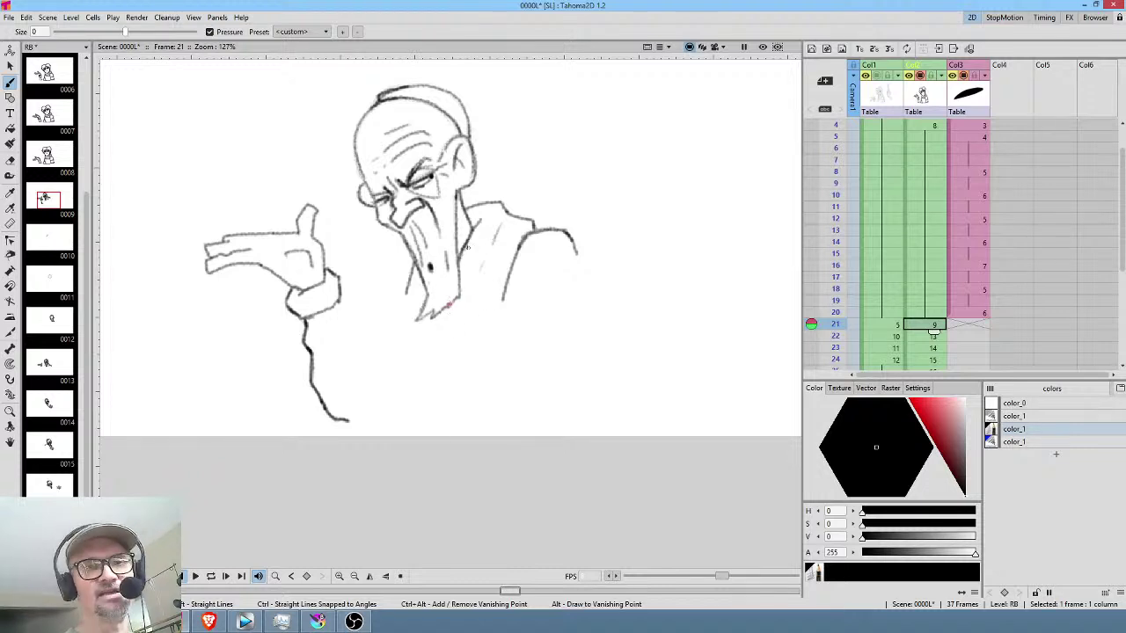
left_click(928, 337)
left_click(928, 347)
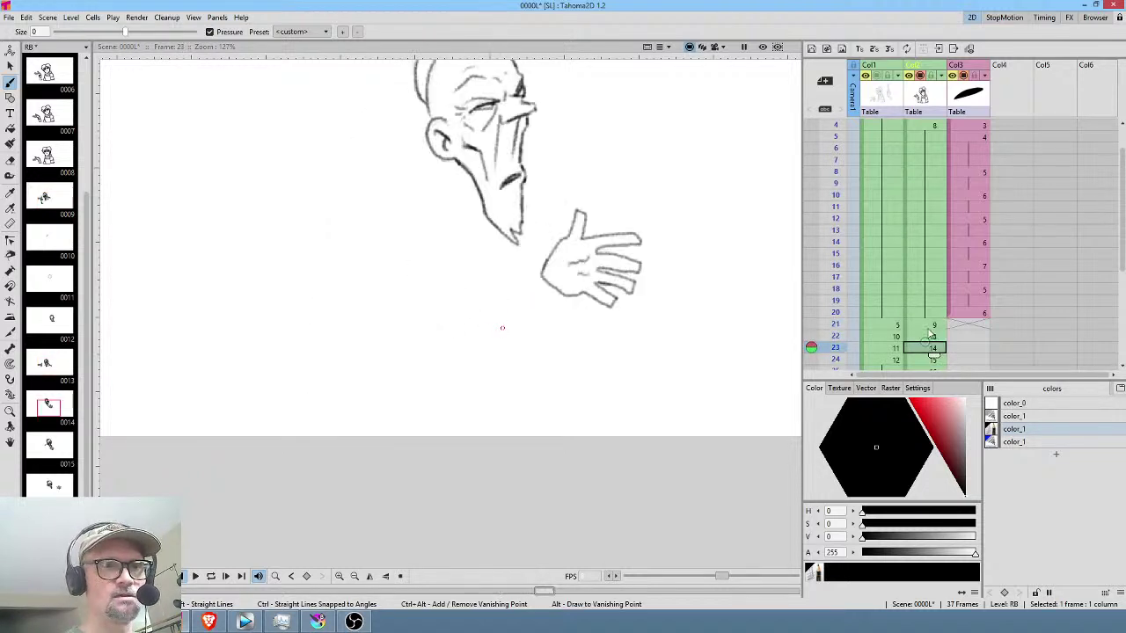
left_click(934, 325)
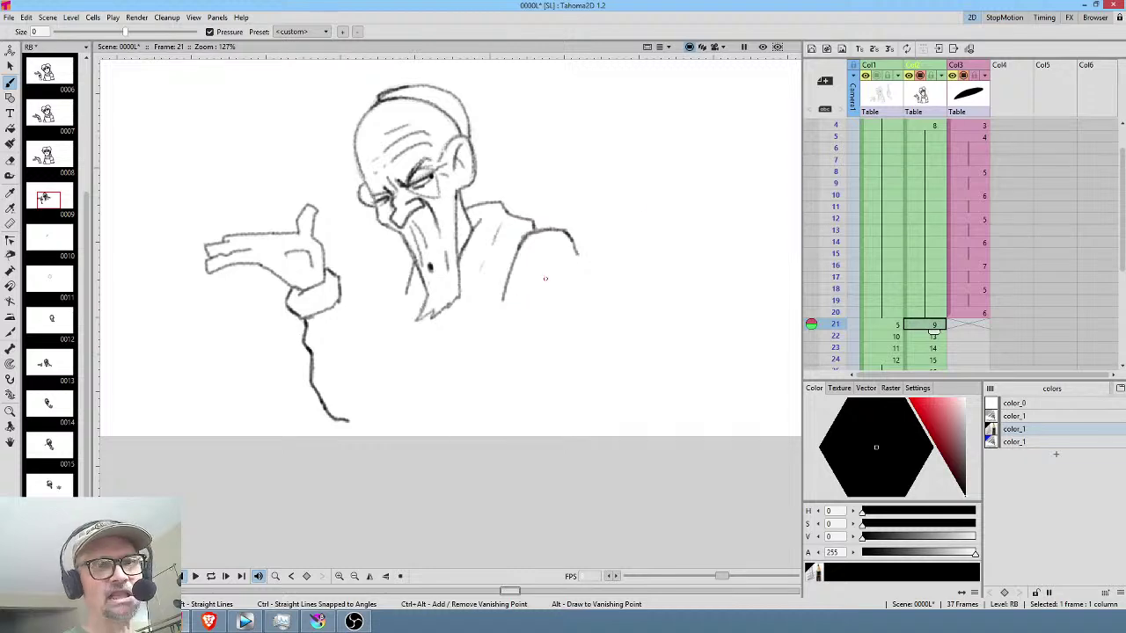
left_click(936, 313)
left_click(934, 325)
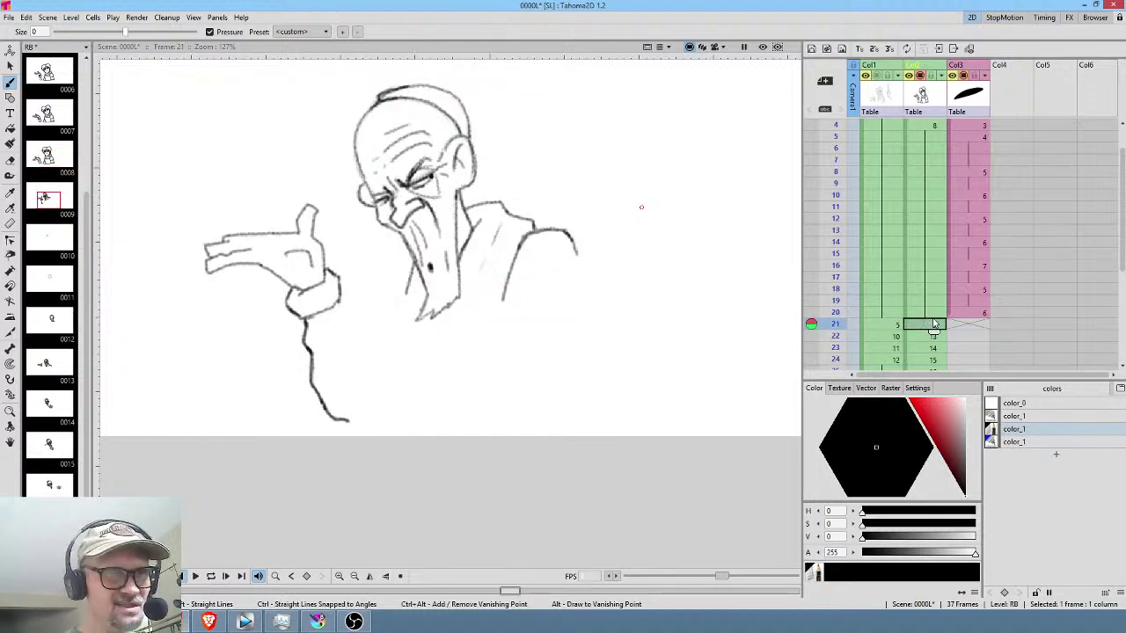
key("comma")
key("period")
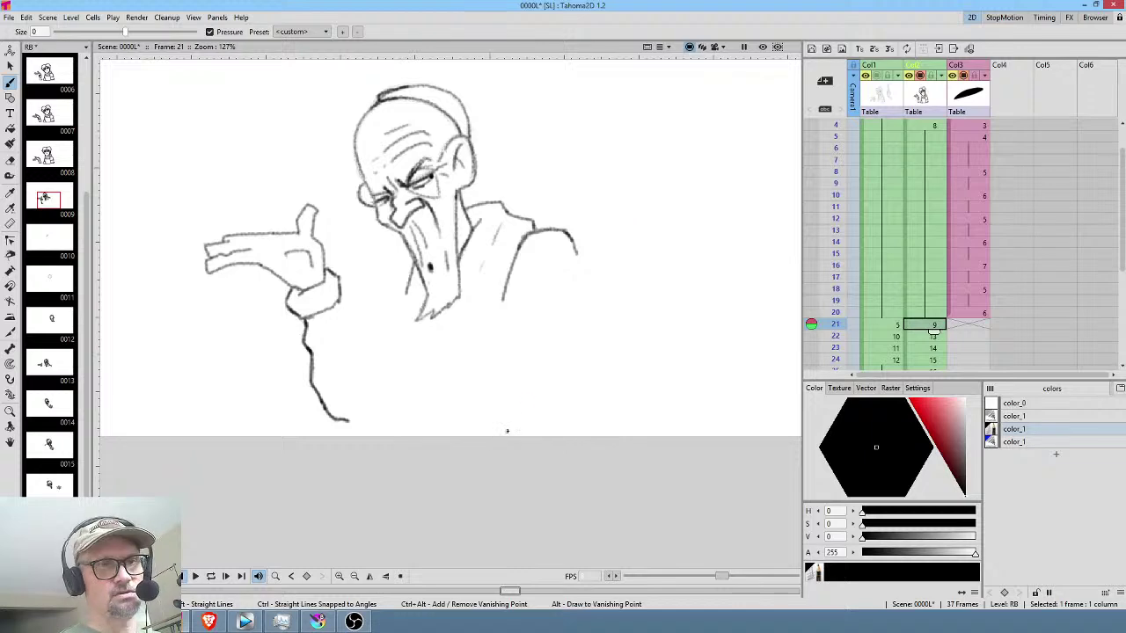
Step through Col2's frames 22 to 27 to examine how the arm and sleeve move through the turn.
left_click(934, 336)
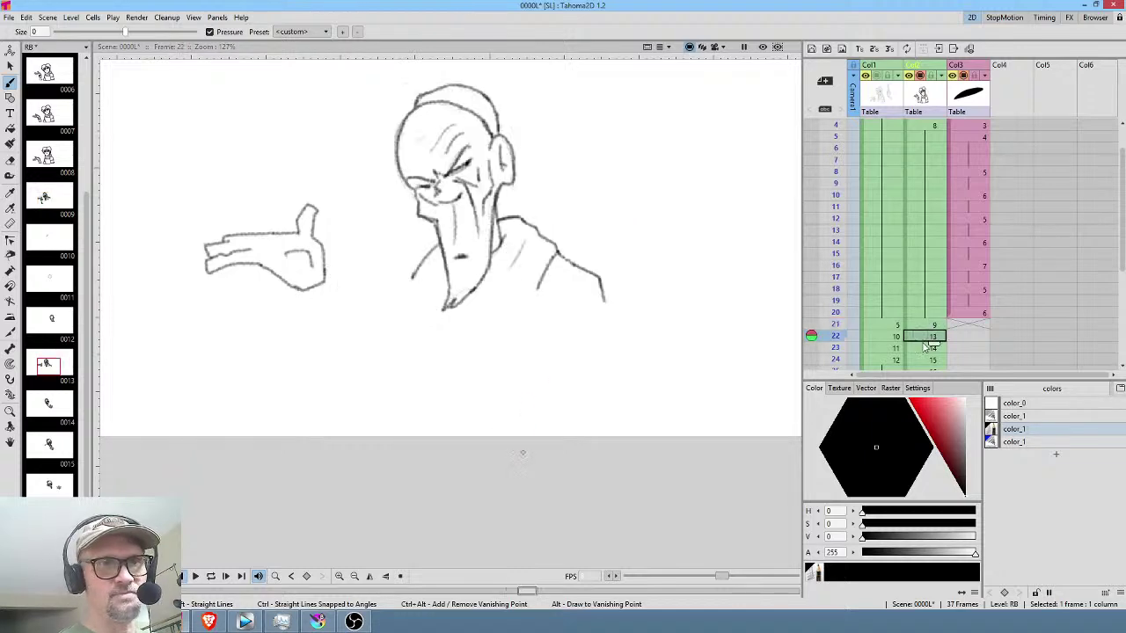
middle_click(933, 347)
left_click(927, 239)
left_click(922, 252)
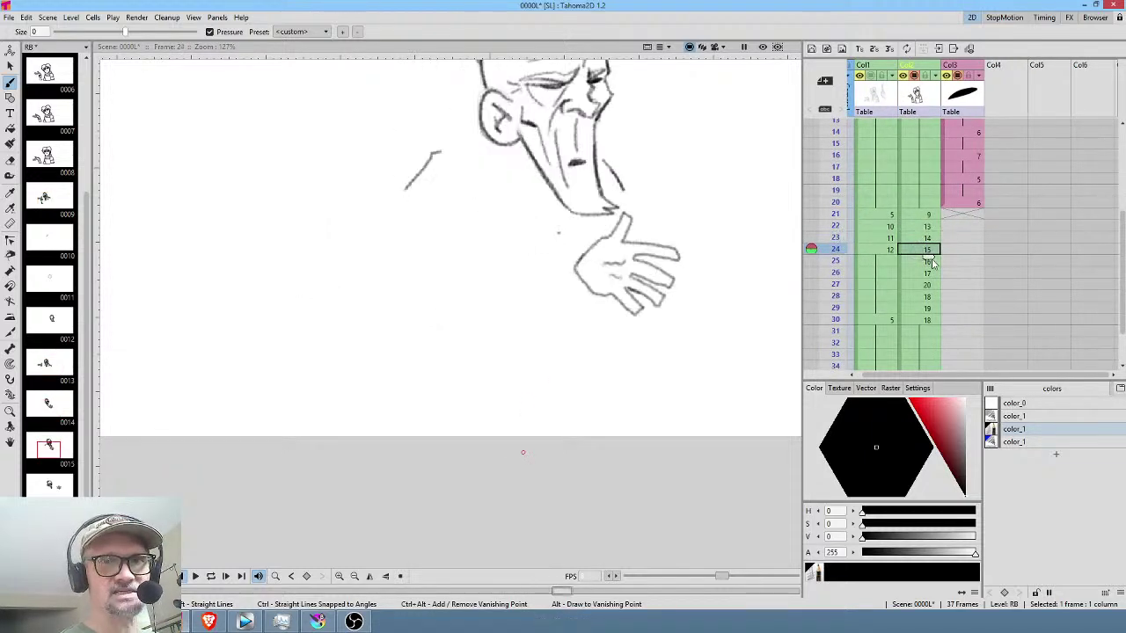
left_click(918, 263)
left_click(915, 274)
middle_click(528, 264)
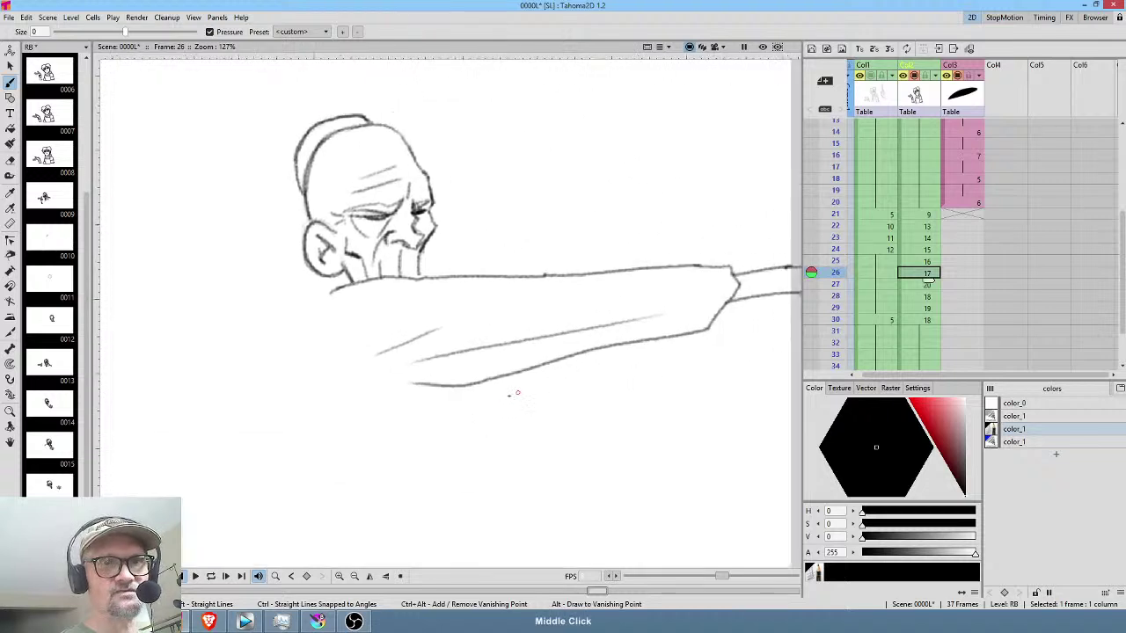
left_click(928, 284)
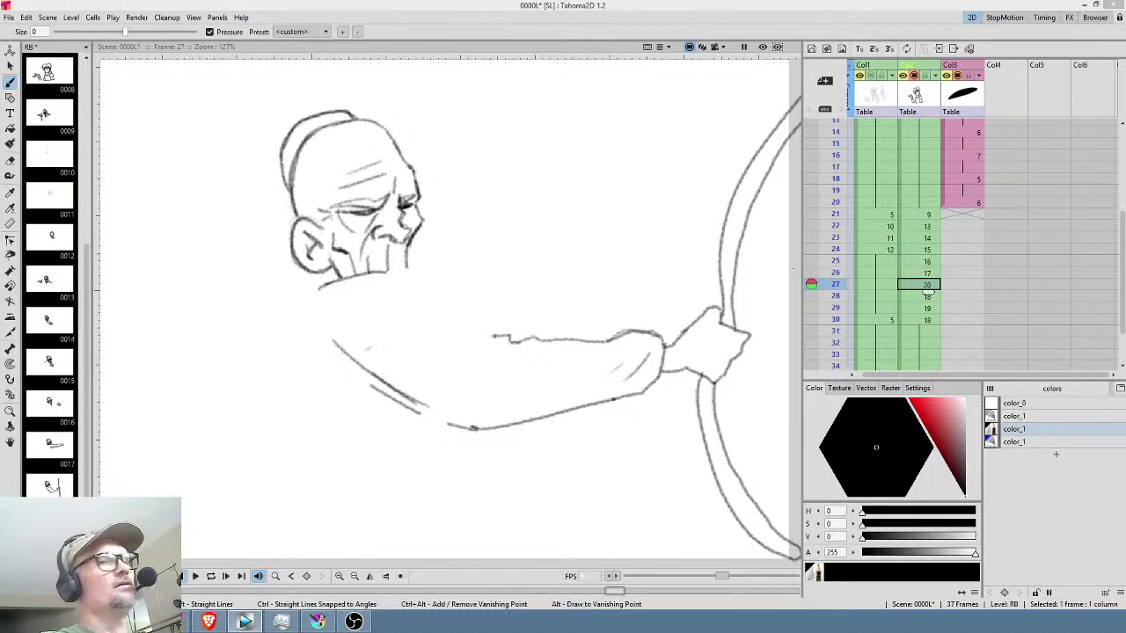
left_click(927, 274)
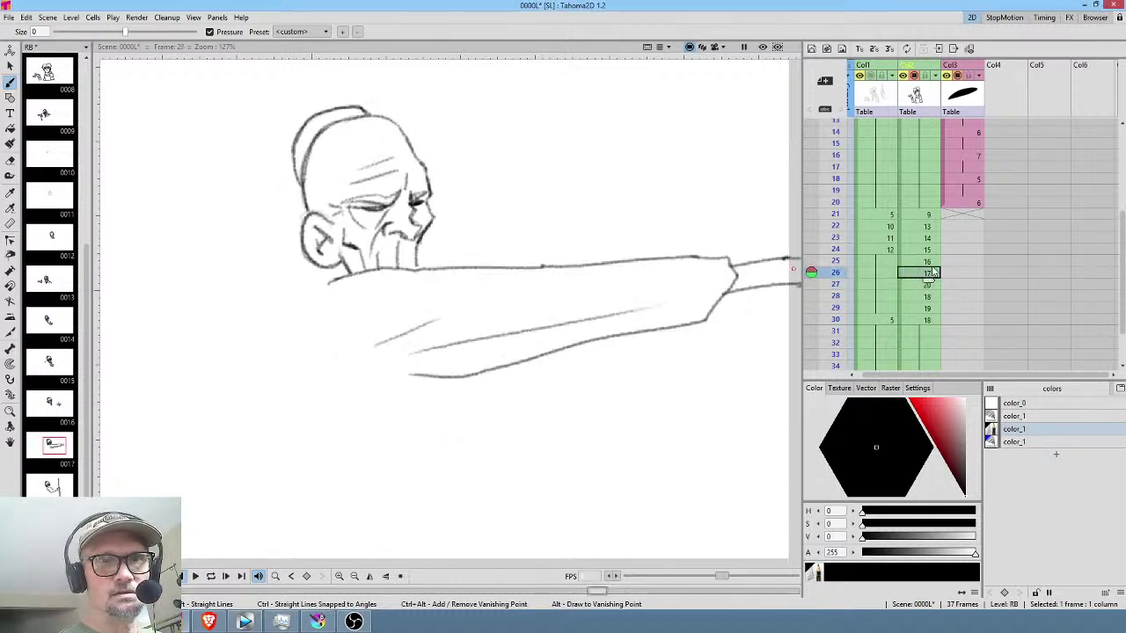
Draw a rounded sleeve cuff around the wrist of the open hand on Col2's frame 25.
left_click_drag(755, 319, 658, 352)
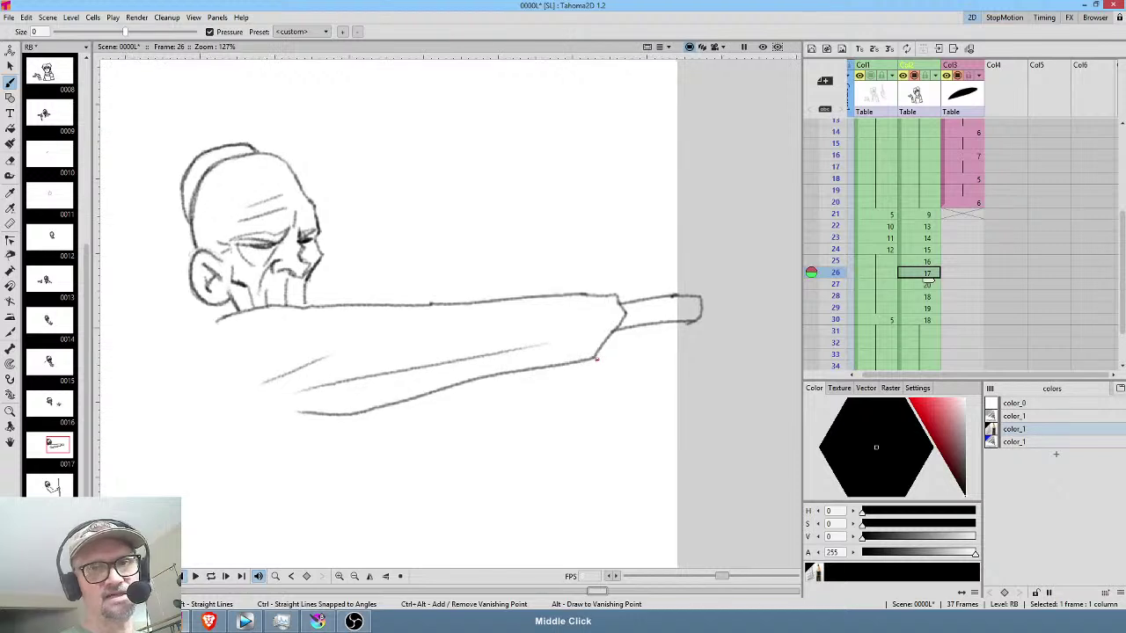
left_click(927, 261)
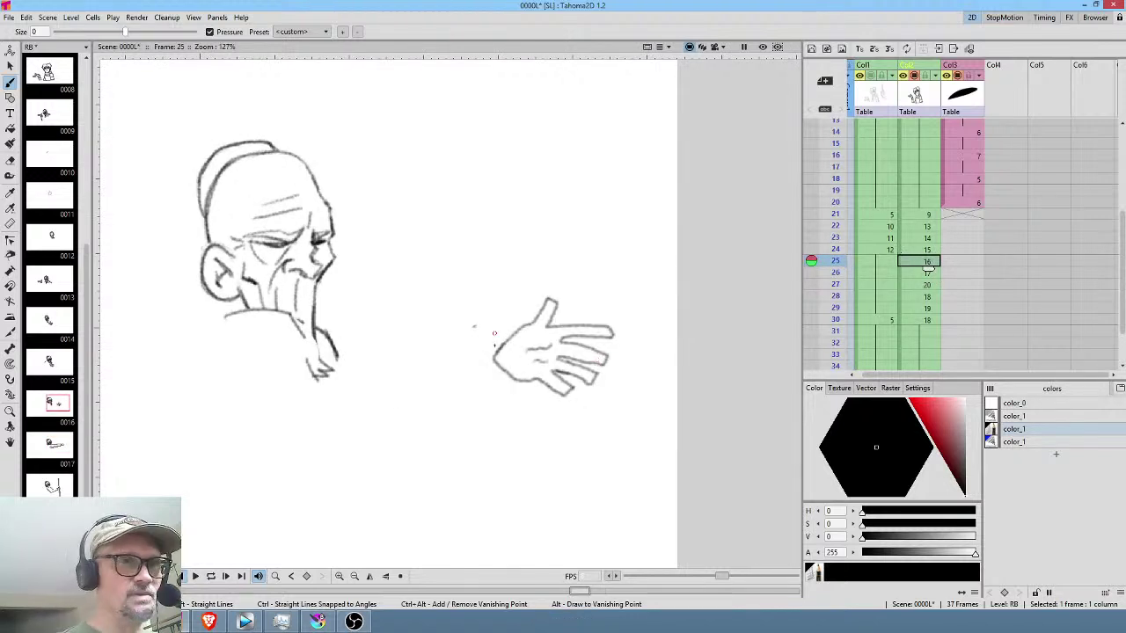
mouse_move(473, 376)
left_mouse_down()
mouse_move(493, 401)
mouse_move(517, 387)
left_mouse_up()
mouse_move(490, 352)
left_mouse_down()
mouse_move(475, 356)
mouse_move(465, 387)
mouse_move(505, 398)
mouse_move(515, 384)
left_mouse_up()
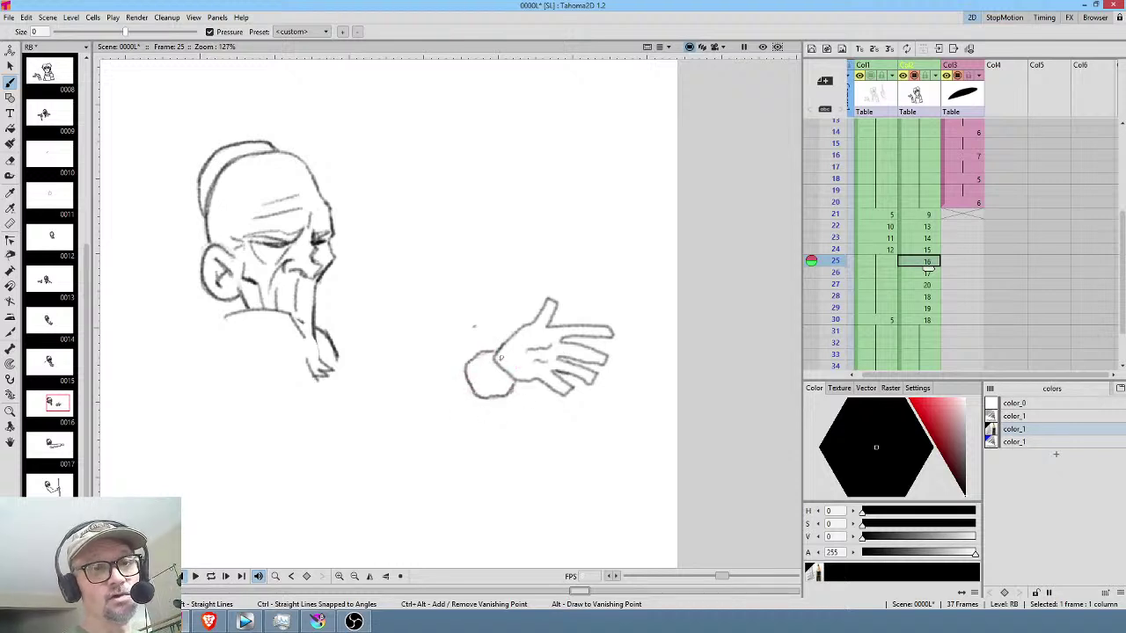
Draw the far shoulder line, the crease at the inner elbow and the inner forearm sleeve line on Col2's frame 21.
left_click(927, 214)
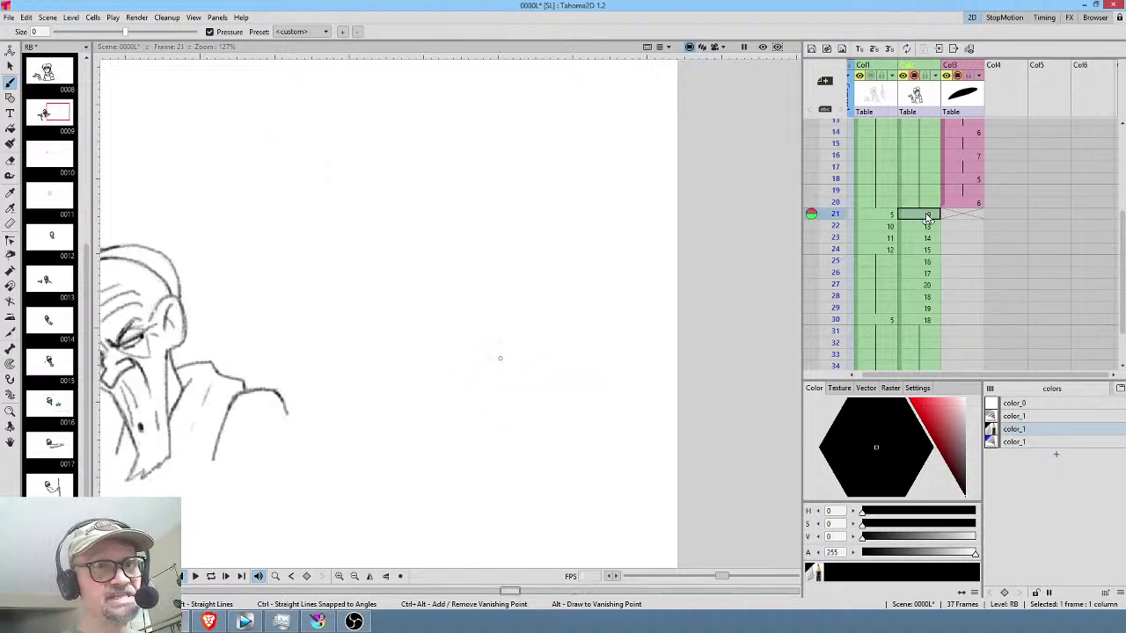
middle_click(669, 255)
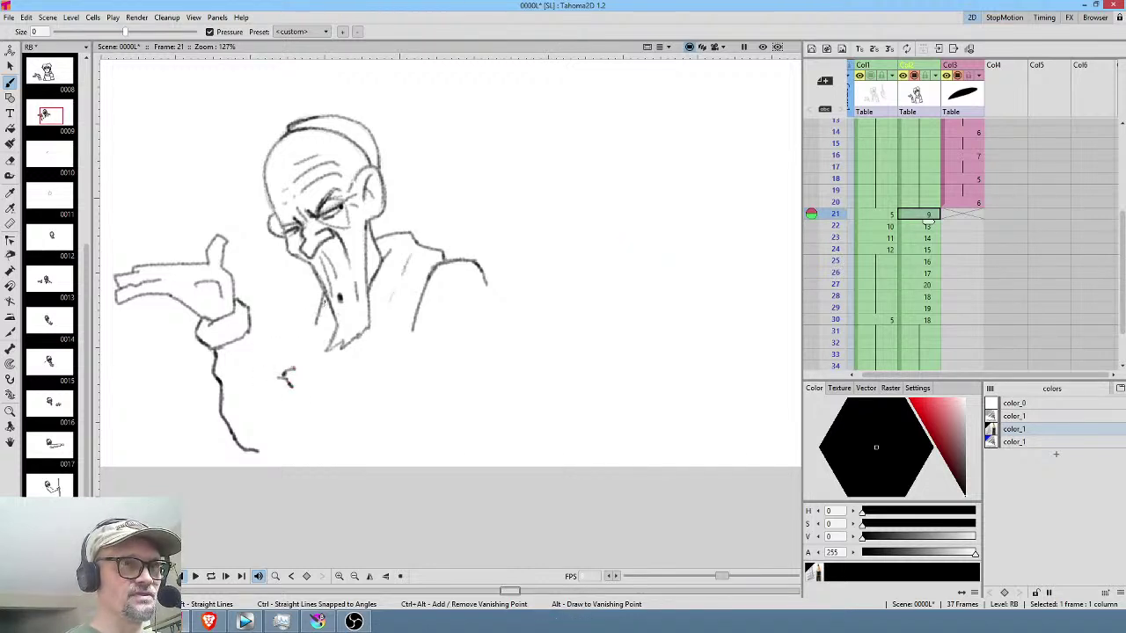
mouse_move(318, 303)
left_mouse_down()
mouse_move(299, 318)
mouse_move(285, 376)
left_mouse_up()
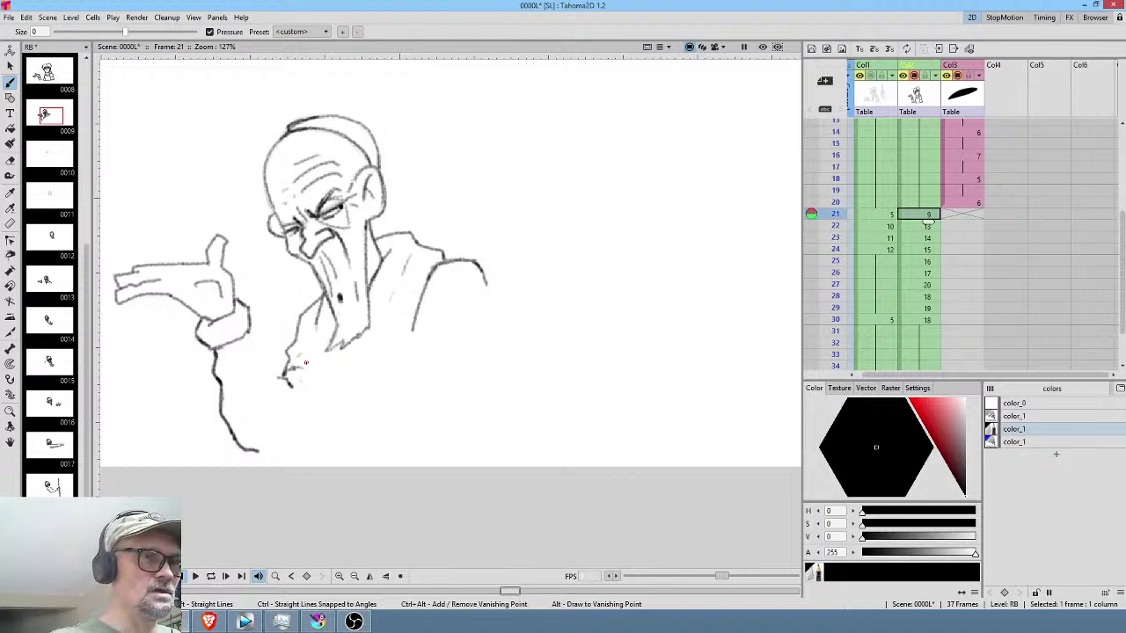
left_click_drag(251, 325, 284, 380)
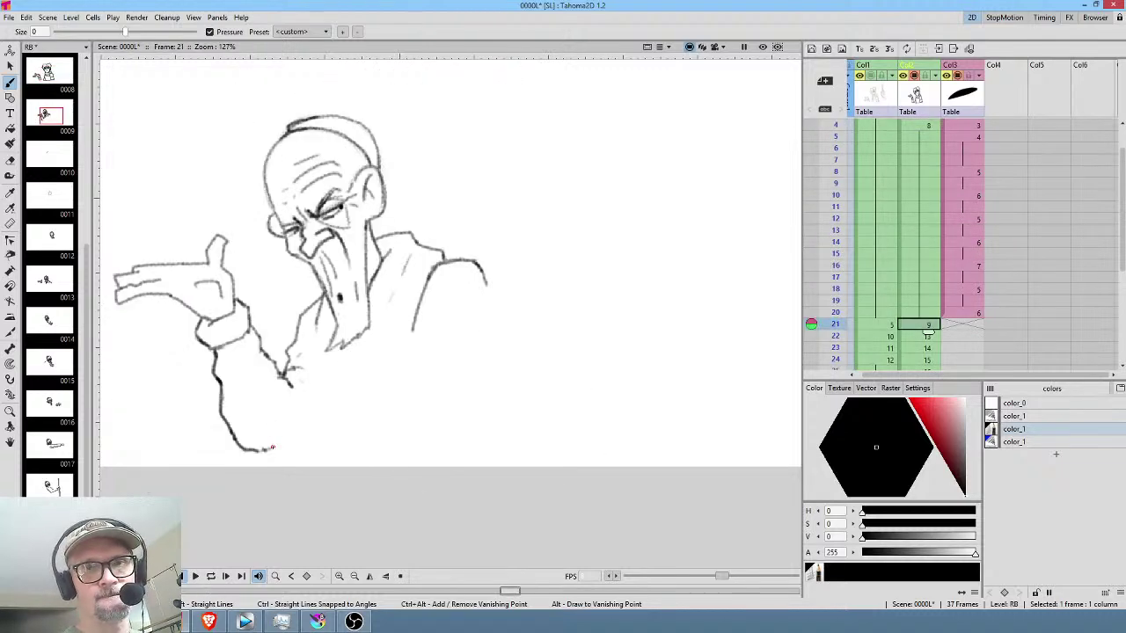
Compare the arm and shoulder poses across Col2's frames 21 to 23.
scroll(932, 264, "down", 2)
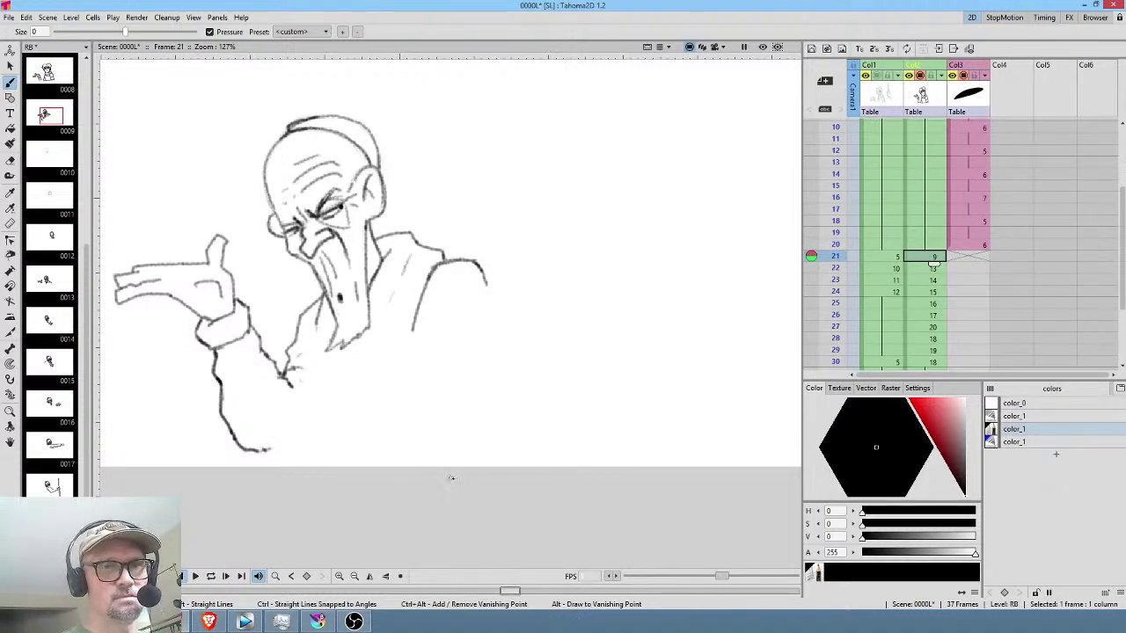
key("period")
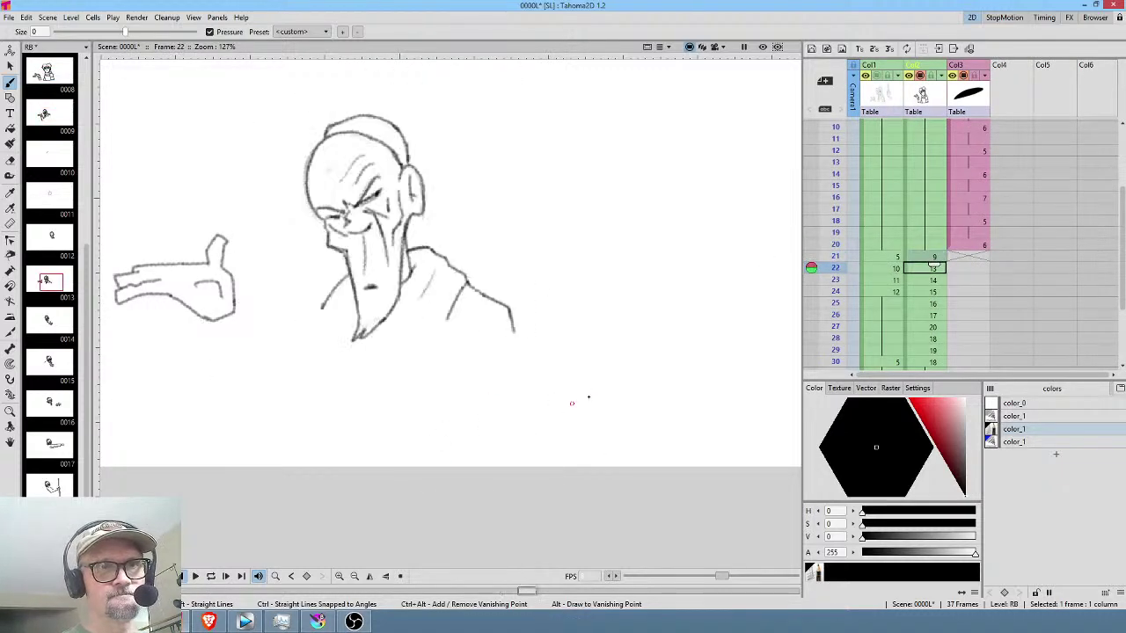
left_click(930, 256)
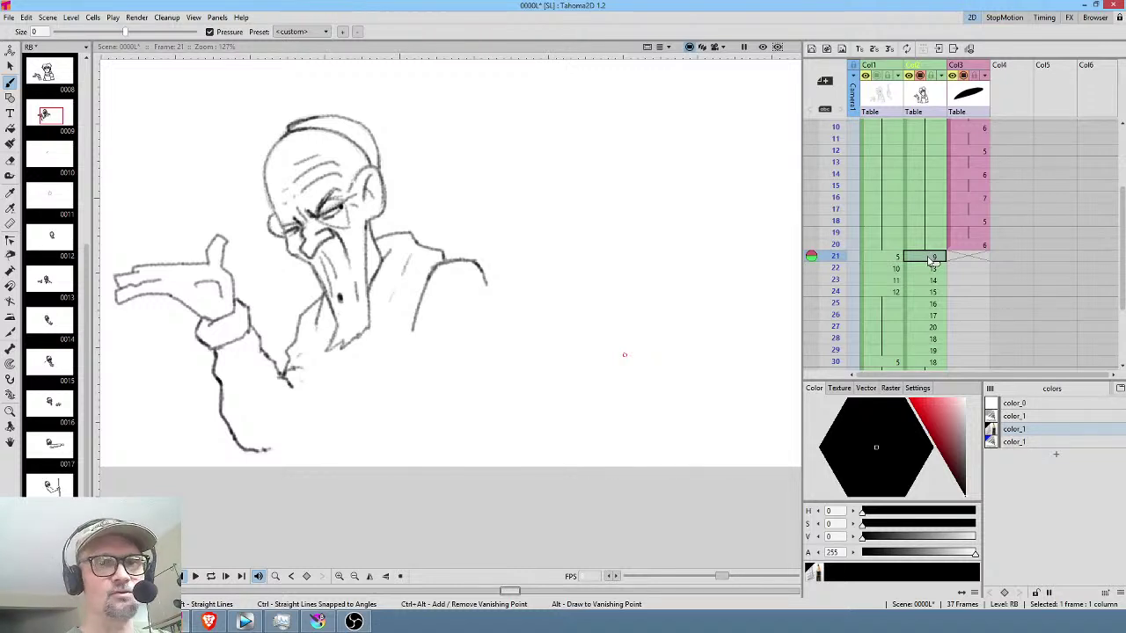
left_click(932, 268)
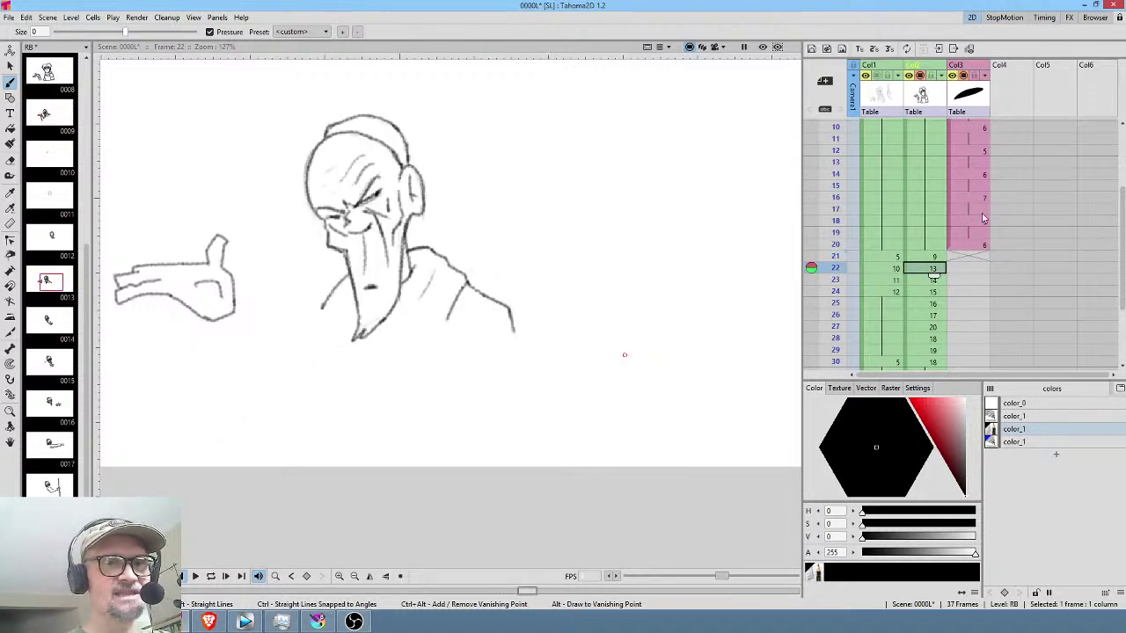
left_click(931, 281)
left_click(933, 269)
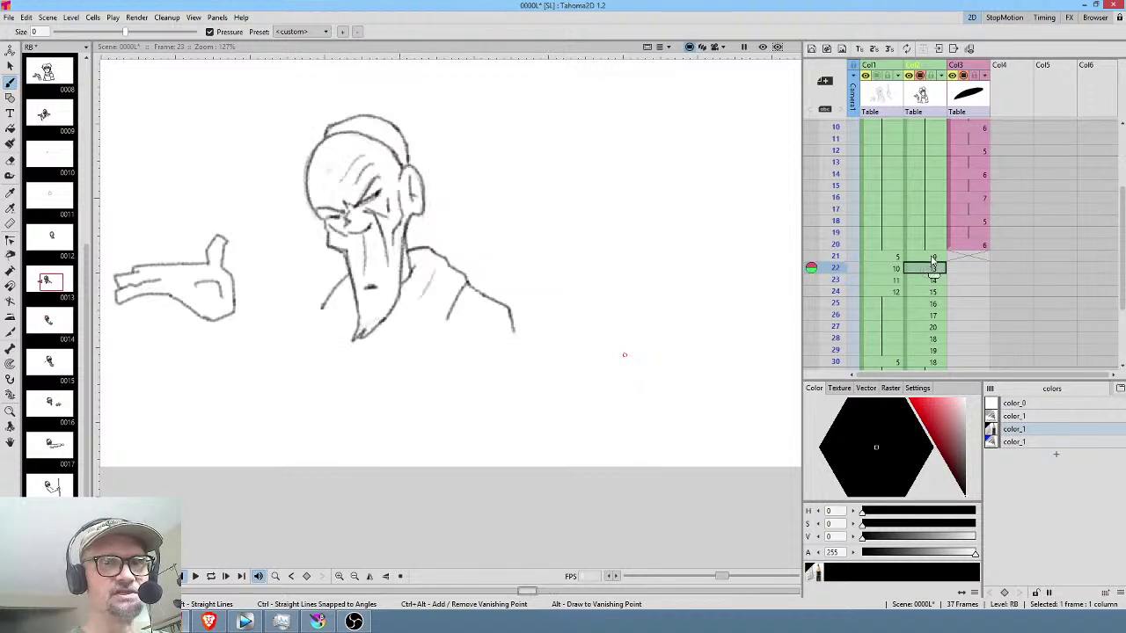
left_click(932, 259)
Extend the sleeve's underside past the elbow and add sleeve creases and the robe's front line below the beard on Col2's frame 21.
middle_click(295, 413)
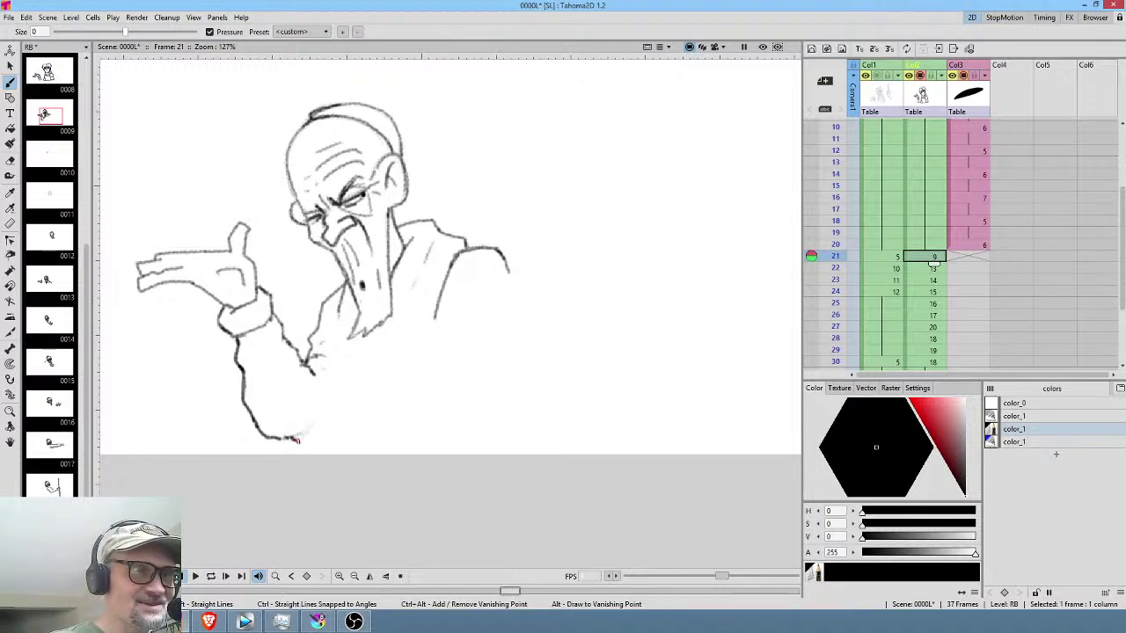
left_click_drag(300, 441, 328, 424)
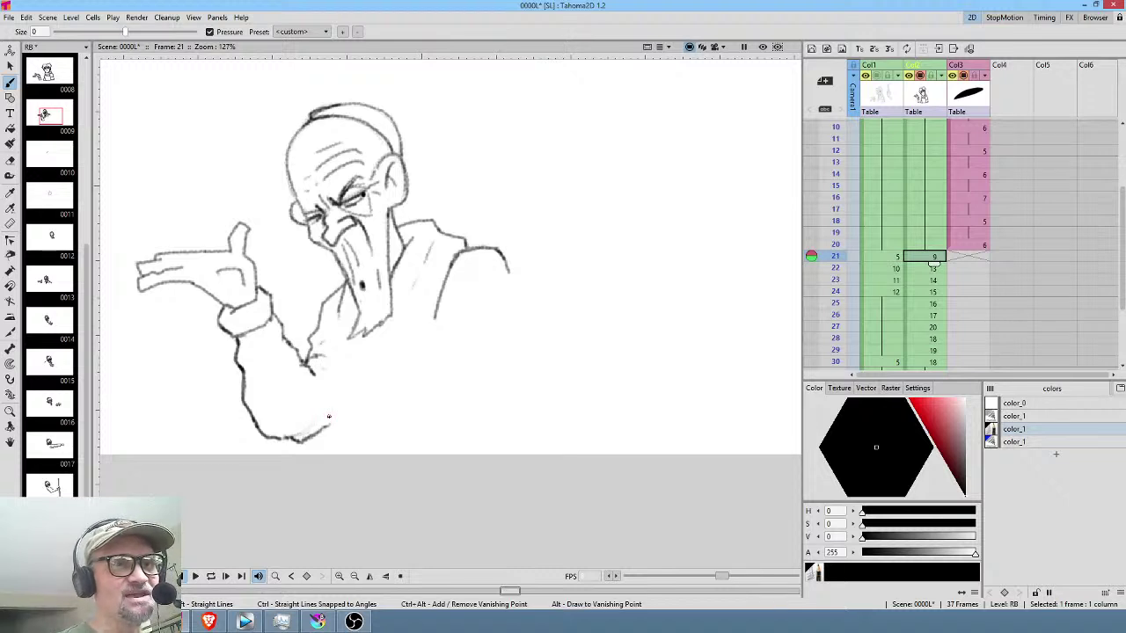
mouse_move(320, 381)
left_mouse_down()
mouse_move(326, 395)
mouse_move(330, 378)
mouse_move(303, 398)
left_mouse_up()
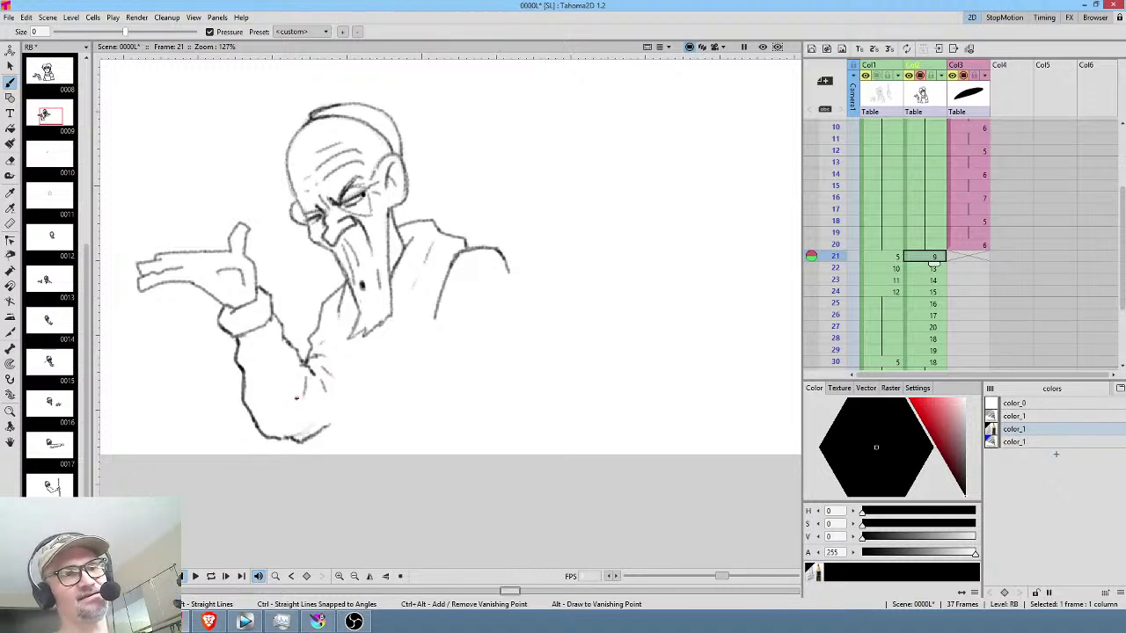
mouse_move(344, 291)
left_mouse_down()
mouse_move(336, 317)
mouse_move(375, 352)
mouse_move(374, 385)
left_mouse_up()
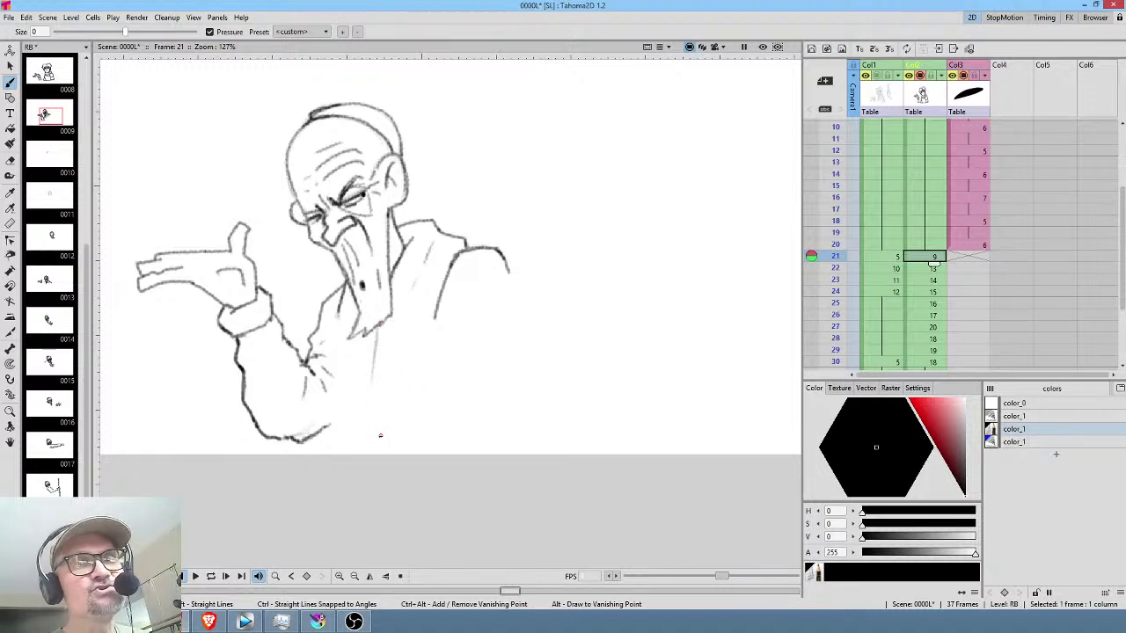
Draw the robe's long front edge from the beard tip down past the canvas's lower border on Col2's frame 21.
left_click_drag(378, 325, 374, 503)
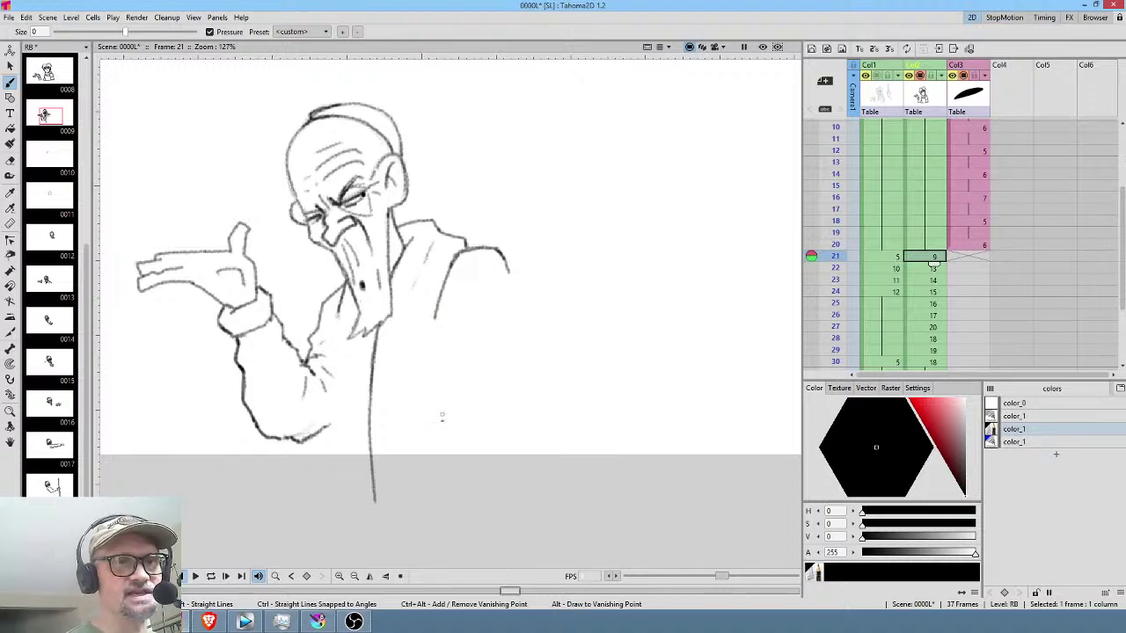
Compare the old man's poses across Col2's frames 21 to 23 and return to frame 21.
key("comma")
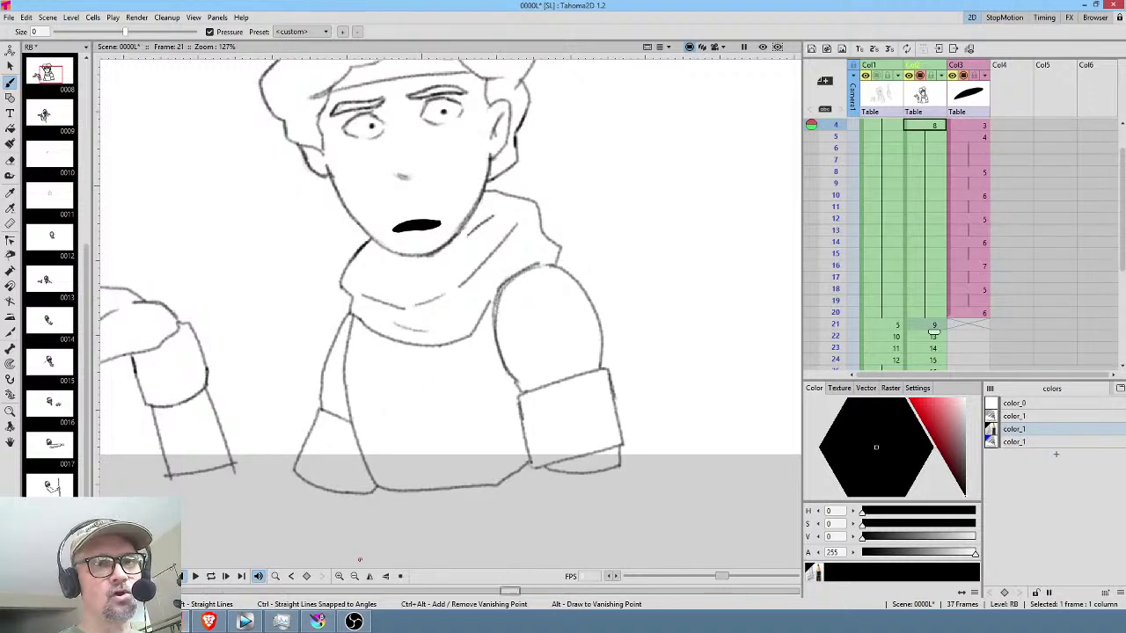
left_click(933, 326)
scroll(930, 291, "down", 3)
left_click(928, 253)
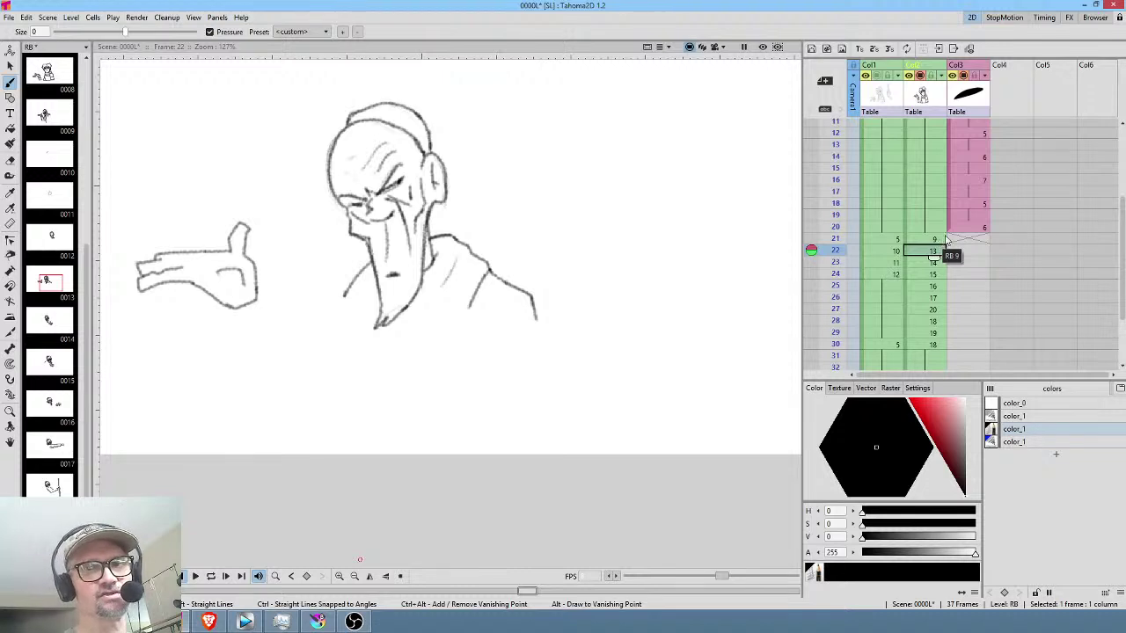
left_click(934, 239)
left_click(928, 253)
left_click(934, 241)
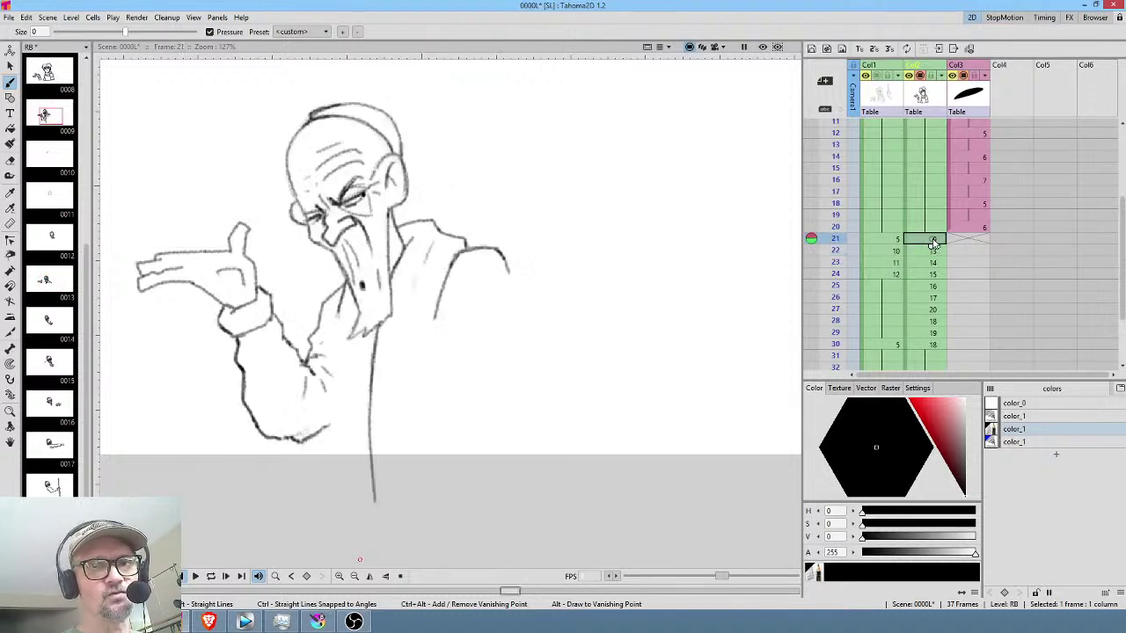
left_click(925, 252)
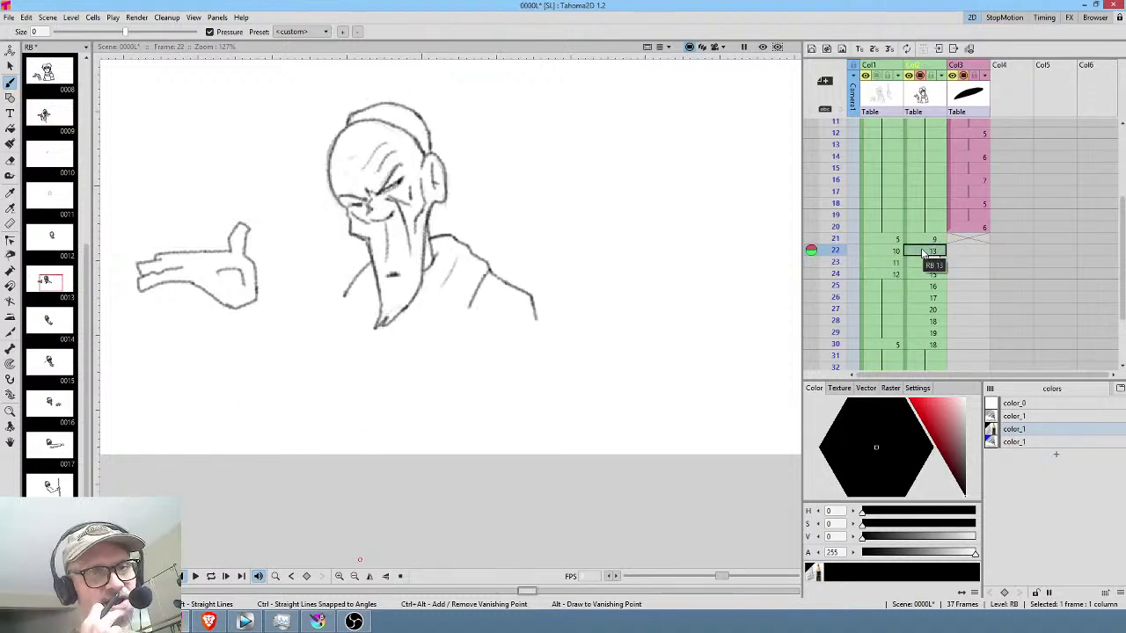
left_click(925, 263)
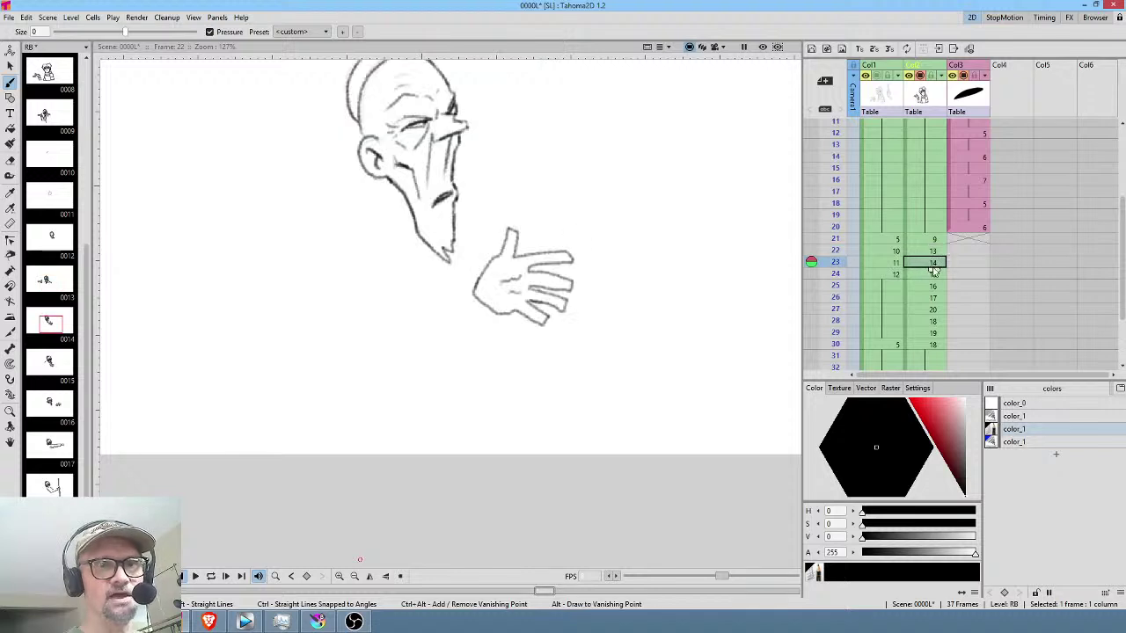
left_click(932, 239)
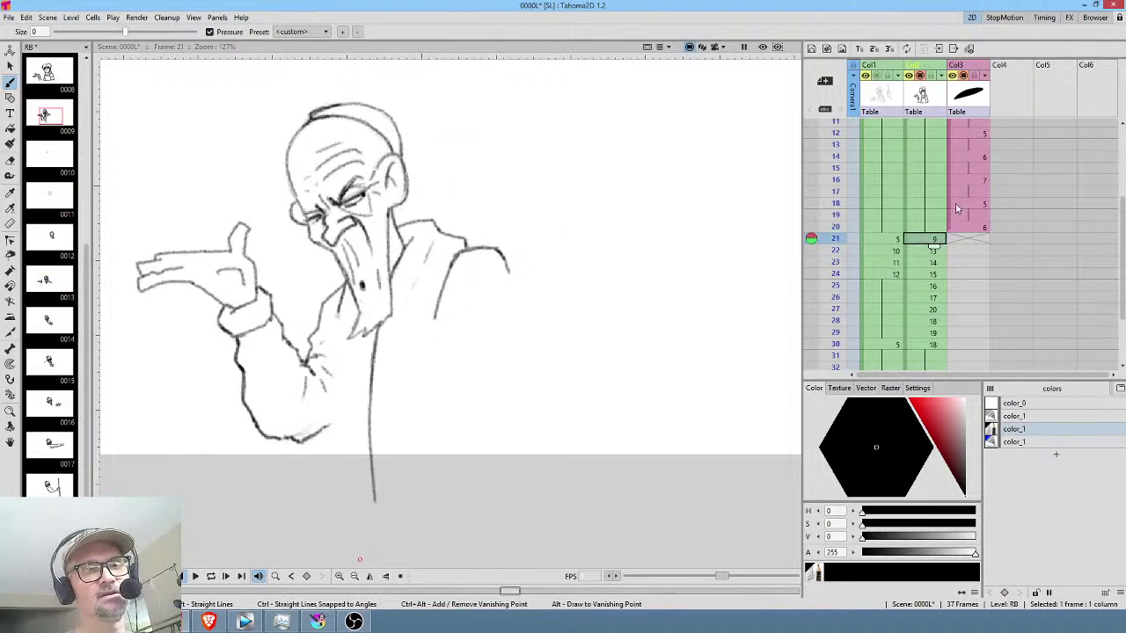
Extend the robe edge down from the collar beside the lowered arm and add long folds along it on Col2's frame 21.
mouse_move(439, 303)
left_mouse_down()
mouse_move(418, 372)
mouse_move(402, 352)
mouse_move(406, 343)
mouse_move(394, 453)
left_mouse_up()
left_click_drag(410, 329, 394, 450)
mouse_move(400, 379)
left_mouse_down()
mouse_move(395, 480)
mouse_move(383, 384)
mouse_move(382, 422)
mouse_move(384, 470)
left_mouse_up()
left_click_drag(431, 333, 414, 464)
left_click_drag(419, 387, 412, 478)
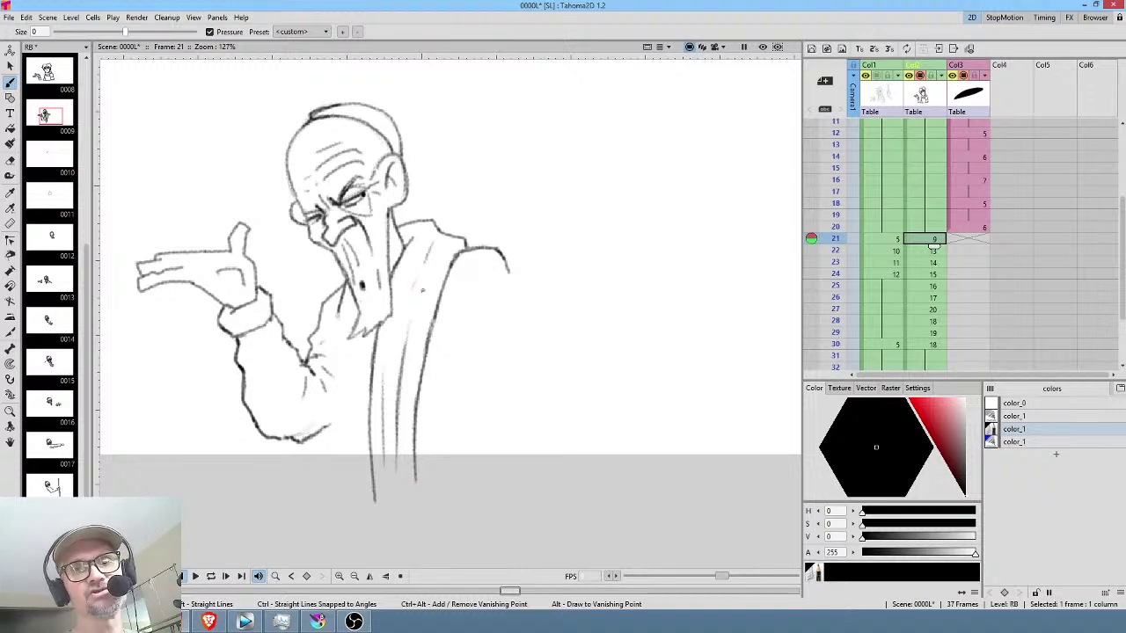
left_click(928, 228)
left_click(929, 239)
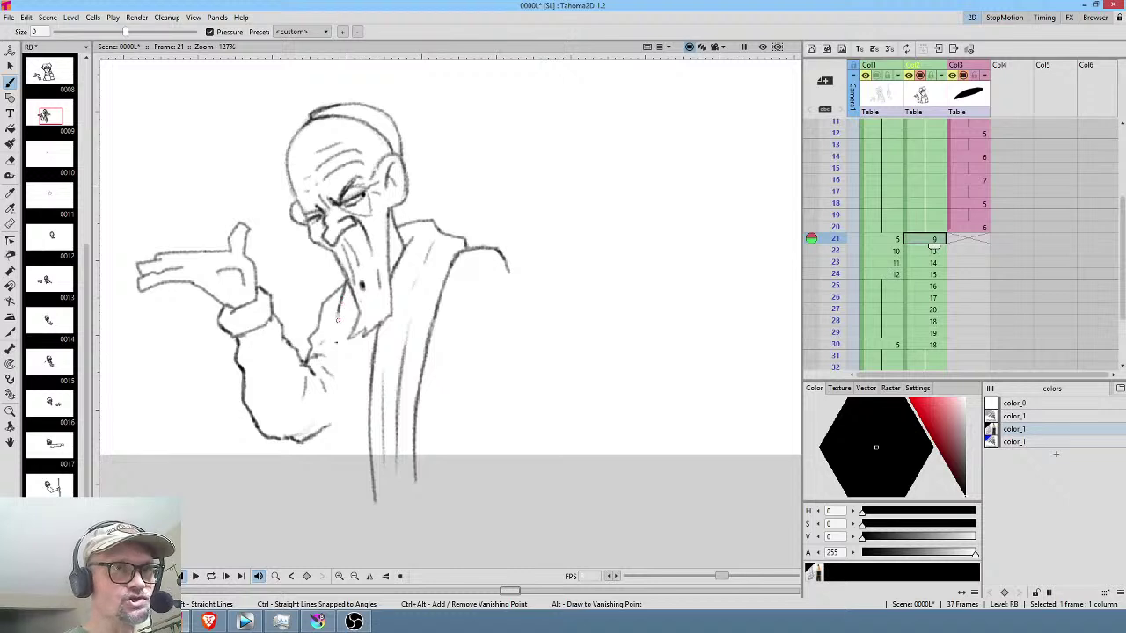
Draw the robe's other front edge beside the raised sleeve, with long folds running down from under the beard, on Col2's frame 21.
left_click_drag(335, 343, 355, 522)
left_click_drag(370, 331, 368, 375)
left_click_drag(364, 330, 369, 377)
left_click_drag(337, 308, 341, 371)
mouse_move(352, 362)
left_mouse_down()
mouse_move(358, 462)
mouse_move(362, 489)
left_mouse_up()
Close the raised sleeve's underside against the robe and reinforce the forehead outline on Col2's frame 21.
left_click_drag(330, 426, 348, 411)
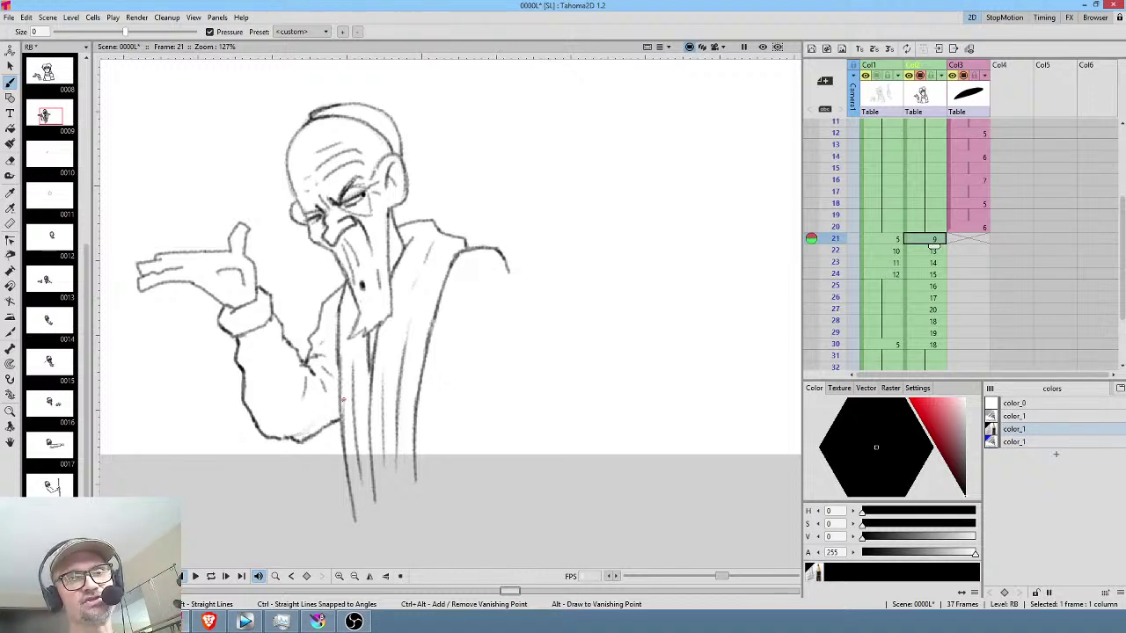
mouse_move(329, 133)
left_mouse_down()
mouse_move(352, 189)
mouse_move(316, 187)
mouse_move(303, 211)
mouse_move(314, 288)
left_mouse_up()
scroll(334, 187, "up", 3)
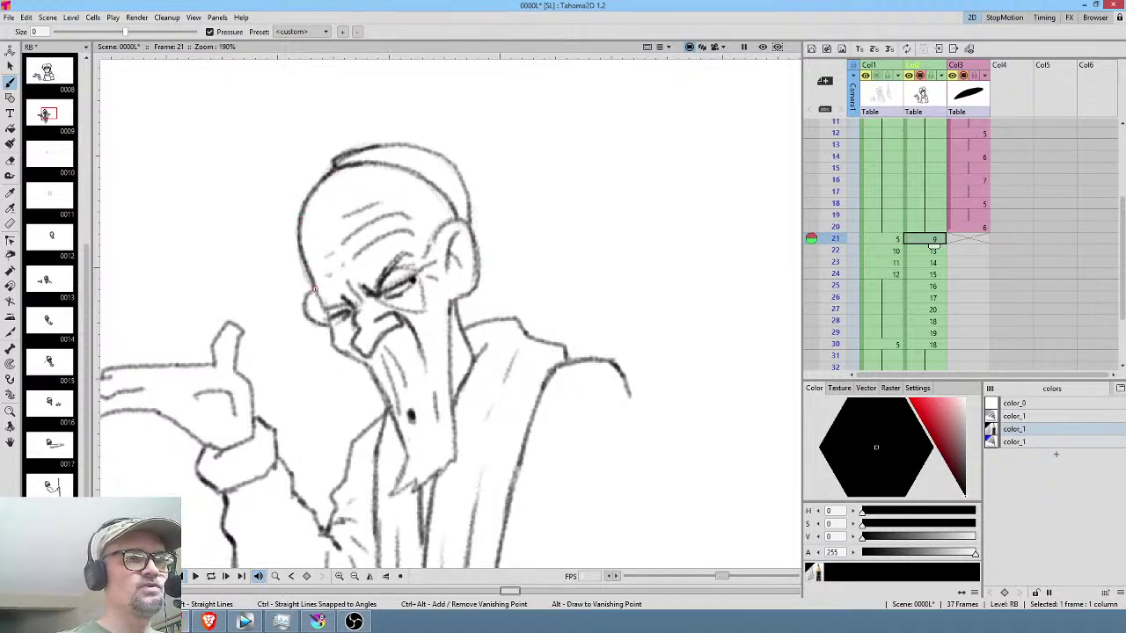
Lengthen the robe edge below the collar, reshape the collar's corner at the shoulder and add a collar crease on Col2's frame 22.
left_click(930, 250)
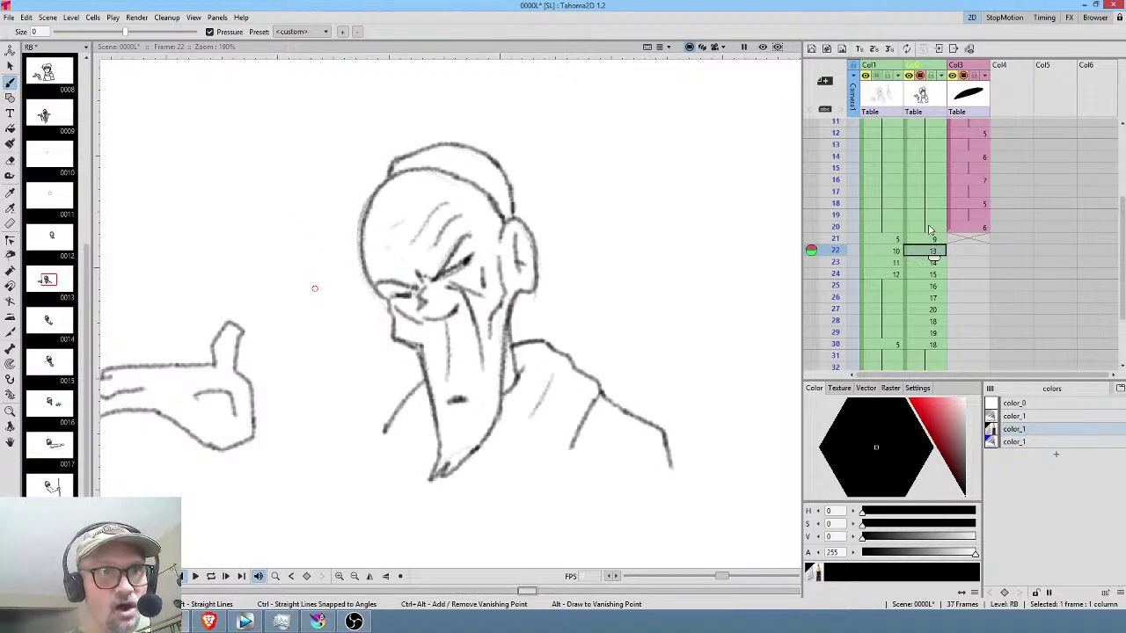
left_click_drag(509, 398, 491, 253)
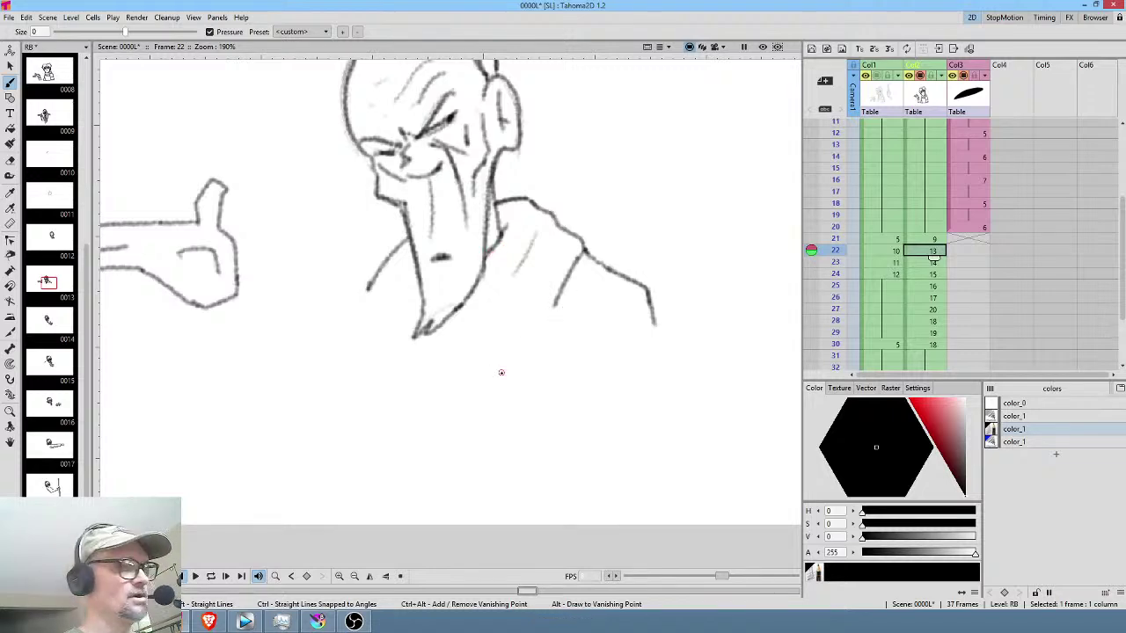
key("comma")
key("period")
key("comma")
key("period")
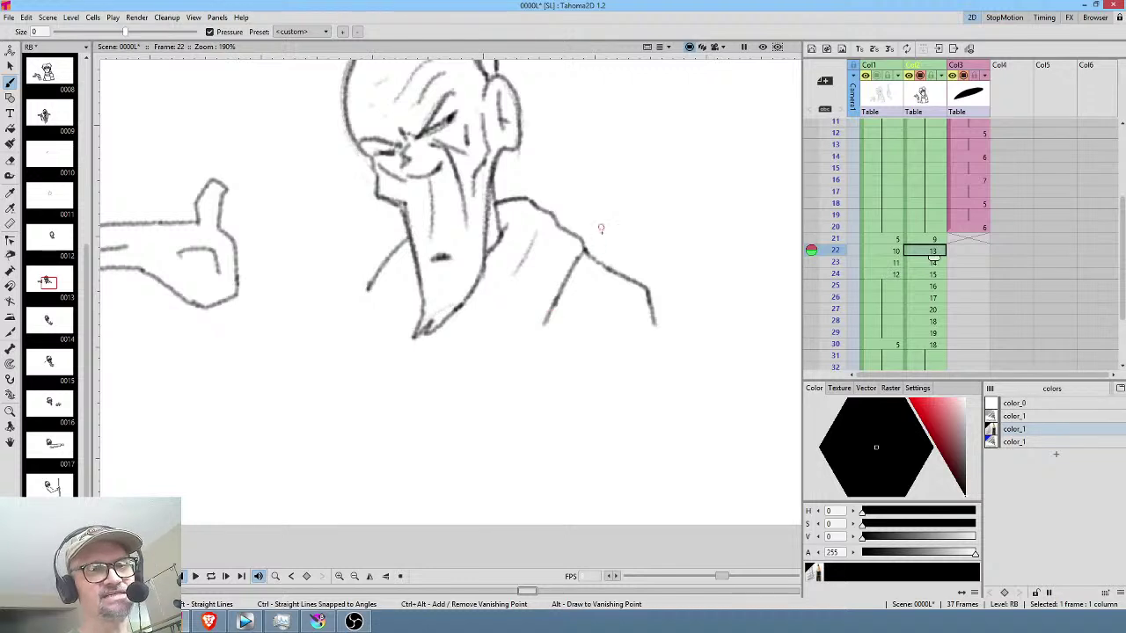
key("a")
mouse_move(592, 253)
left_mouse_down()
mouse_move(603, 227)
mouse_move(572, 236)
mouse_move(590, 247)
left_mouse_up()
key("b")
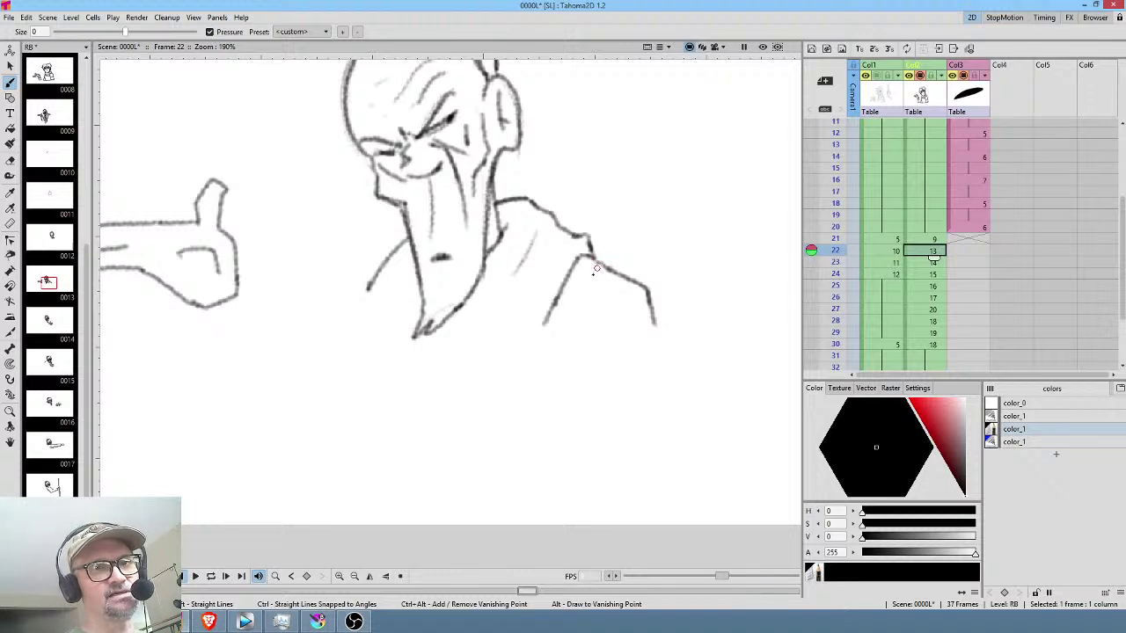
left_click_drag(559, 248, 545, 268)
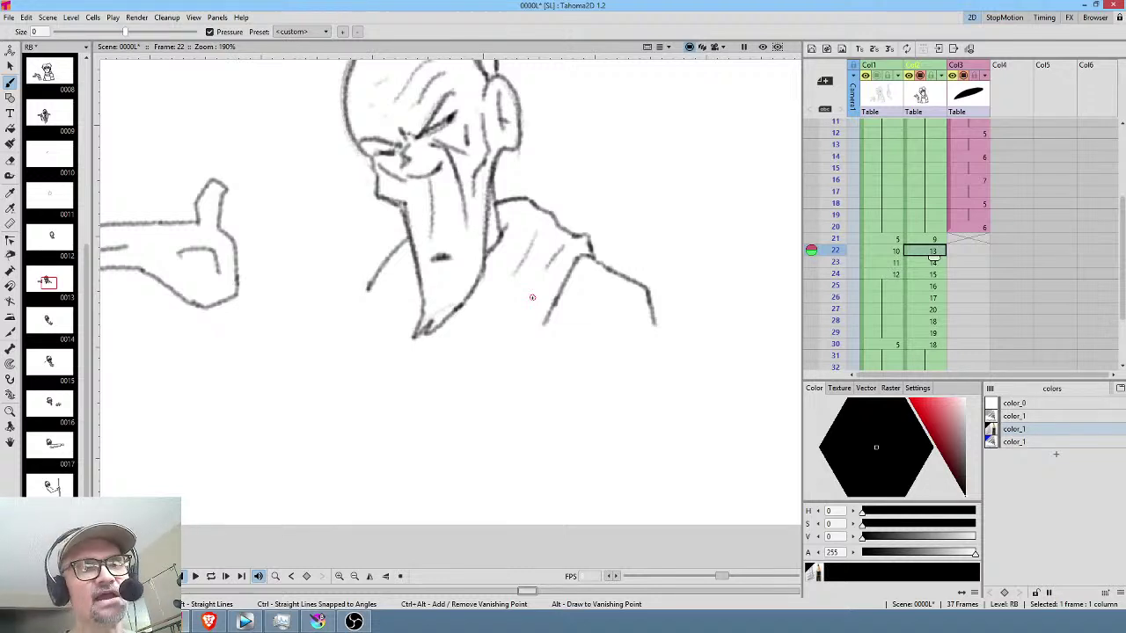
Draw the lowered arm's dome-shaped lower sleeve with a curved hem and small creases across the canvas's lower border on Col2's frame 22.
left_click_drag(567, 325, 561, 281)
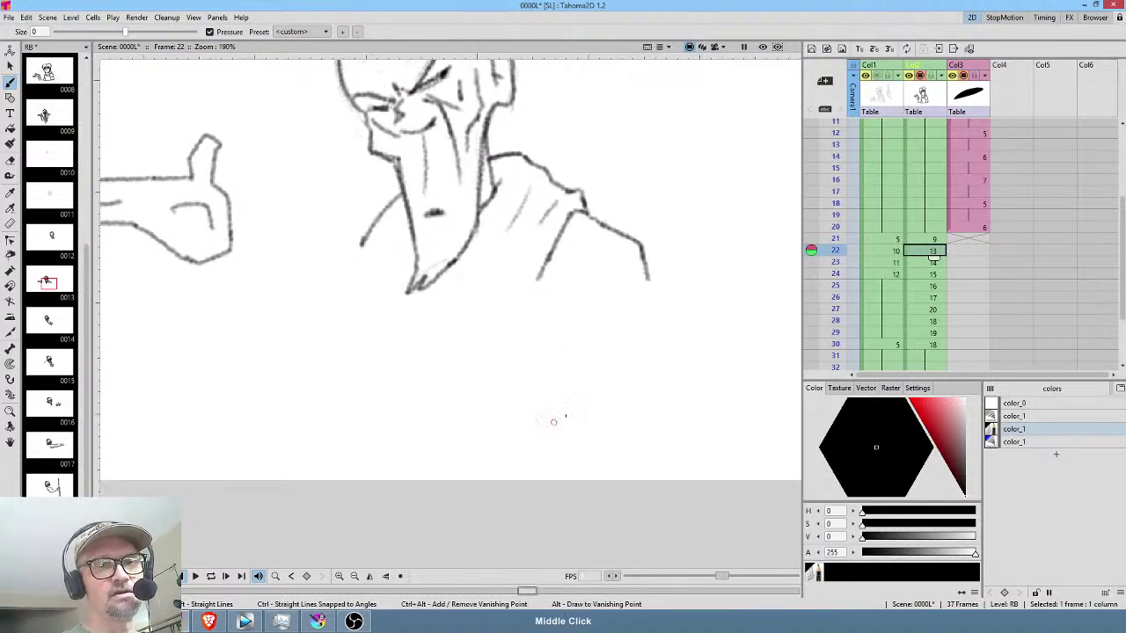
mouse_move(538, 438)
left_mouse_down()
mouse_move(610, 429)
mouse_move(628, 454)
left_mouse_up()
mouse_move(537, 435)
left_mouse_down()
mouse_move(599, 434)
mouse_move(540, 439)
mouse_move(620, 451)
left_mouse_up()
mouse_move(572, 420)
left_mouse_down()
mouse_move(534, 455)
mouse_move(540, 443)
mouse_move(525, 503)
left_mouse_up()
middle_click(555, 504)
middle_click(559, 386)
left_click_drag(521, 367, 505, 430)
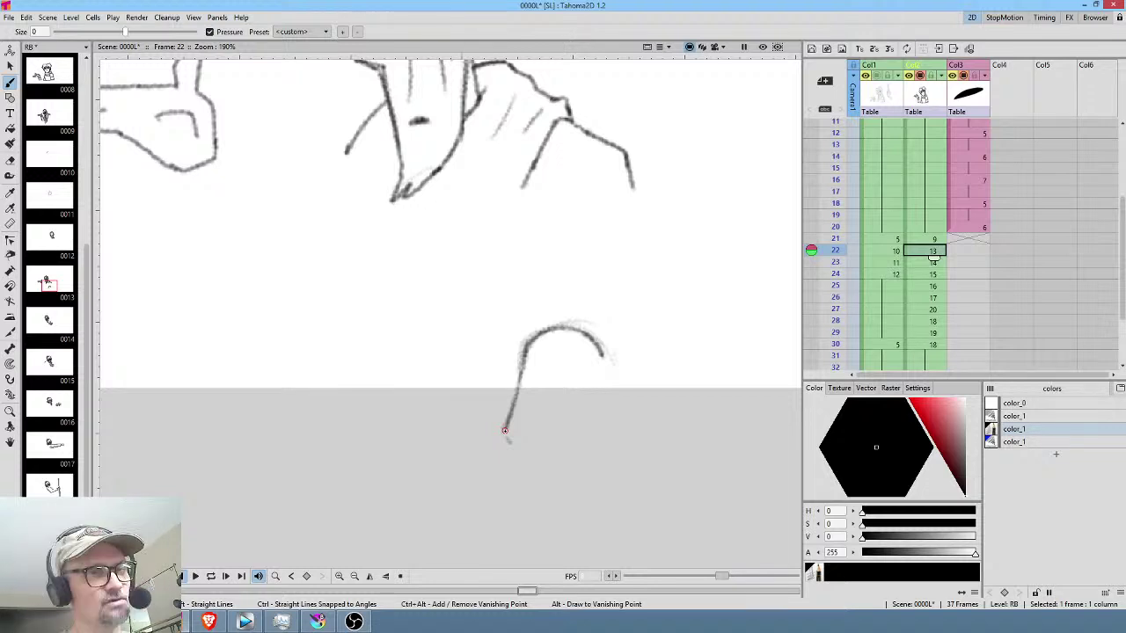
mouse_move(590, 361)
left_mouse_down()
mouse_move(607, 388)
mouse_move(606, 427)
left_mouse_up()
mouse_move(502, 443)
left_mouse_down()
mouse_move(582, 459)
mouse_move(606, 403)
left_mouse_up()
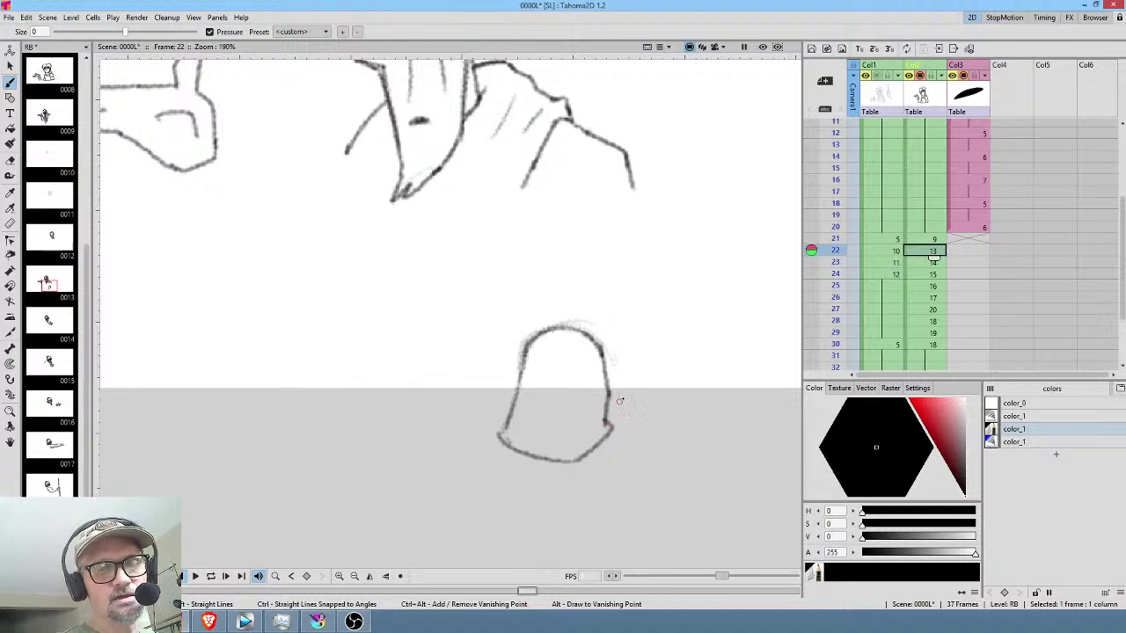
mouse_move(538, 405)
left_mouse_down()
mouse_move(538, 440)
mouse_move(563, 428)
left_mouse_up()
mouse_move(540, 370)
left_mouse_down()
mouse_move(534, 401)
mouse_move(569, 387)
left_mouse_up()
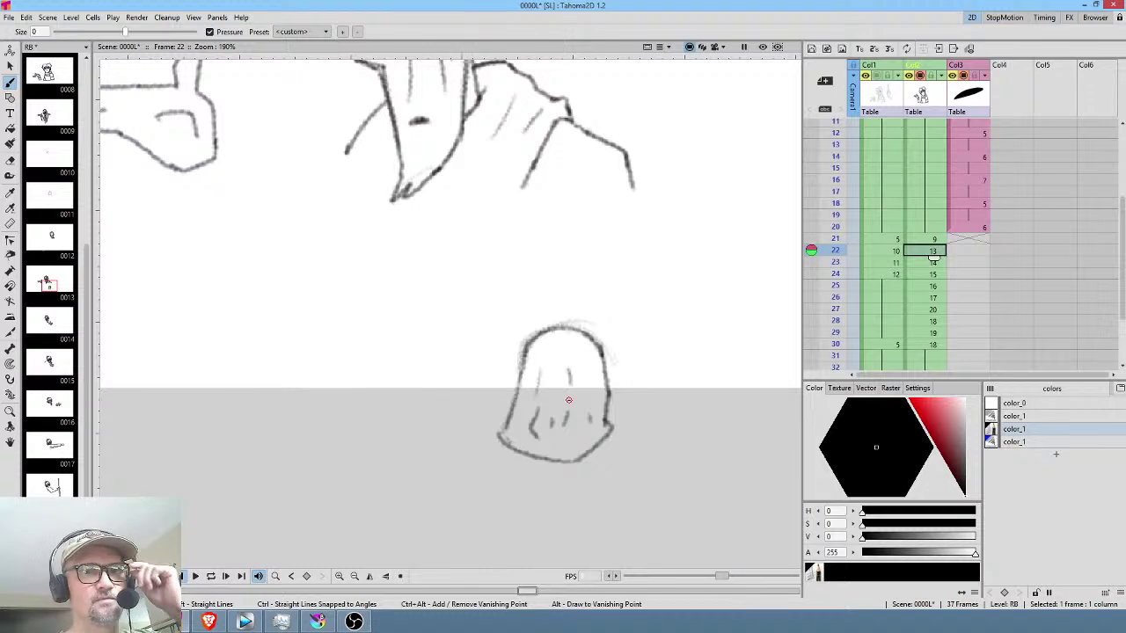
Check the lowered sleeve's placement on Col2's frame 22 against frames 21 and 23.
left_click(934, 240)
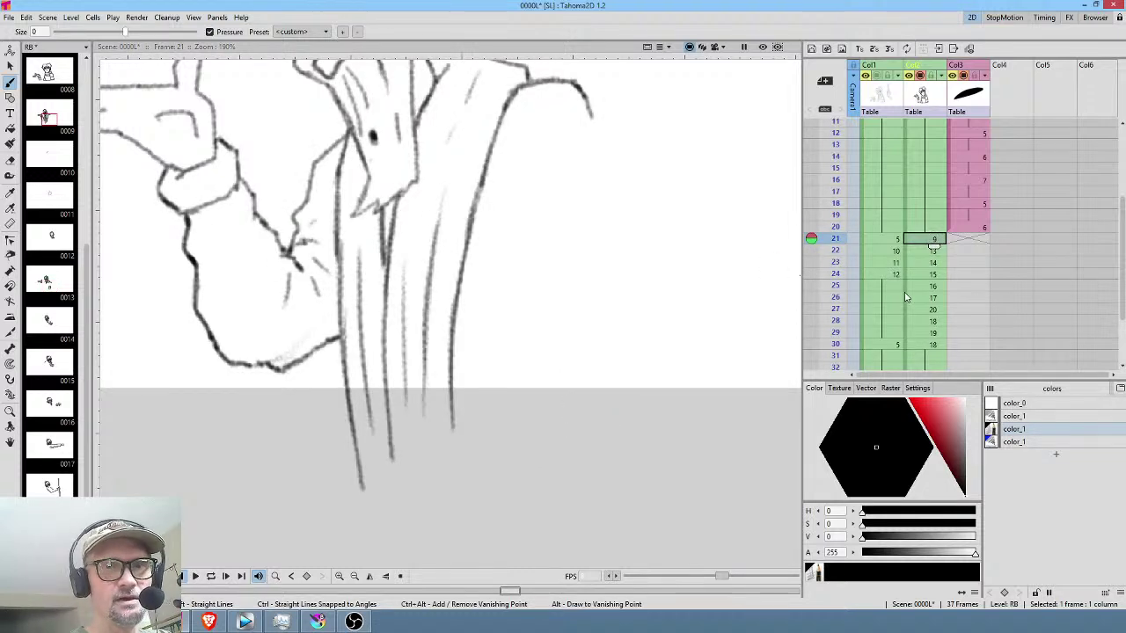
left_click(935, 251)
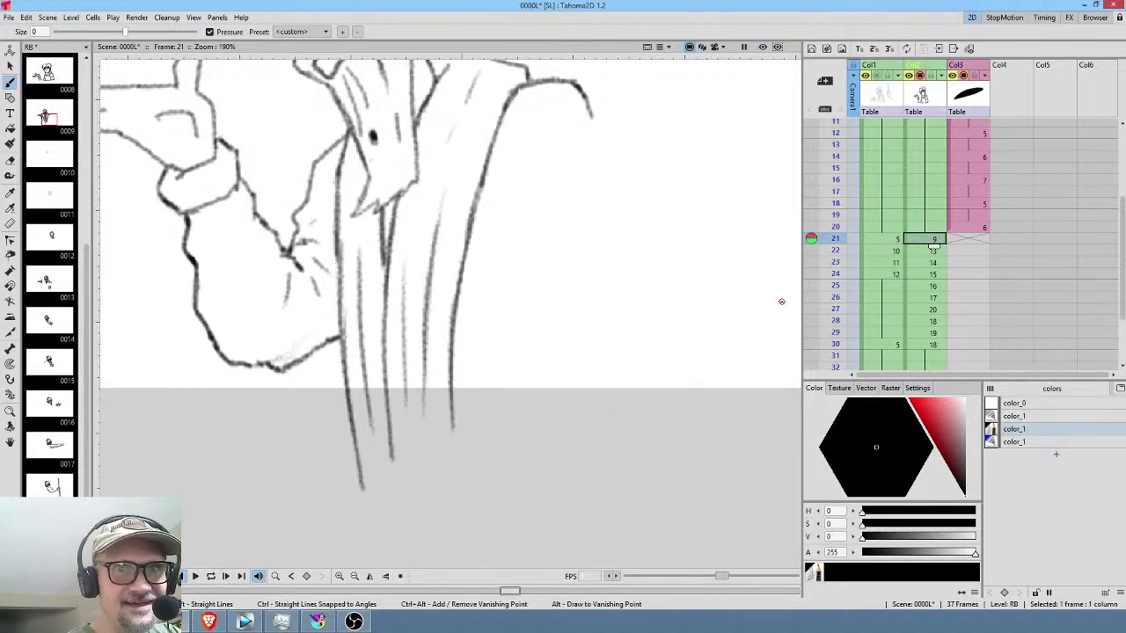
left_click_drag(611, 408, 553, 411)
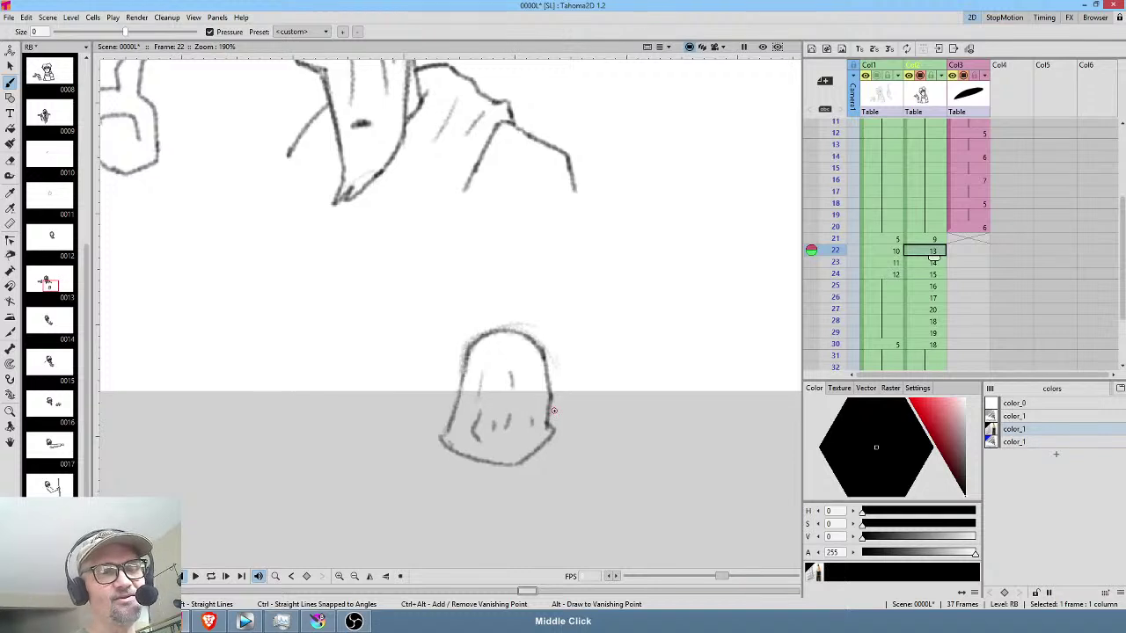
scroll(563, 235, "down", 2)
left_click_drag(588, 226, 628, 367)
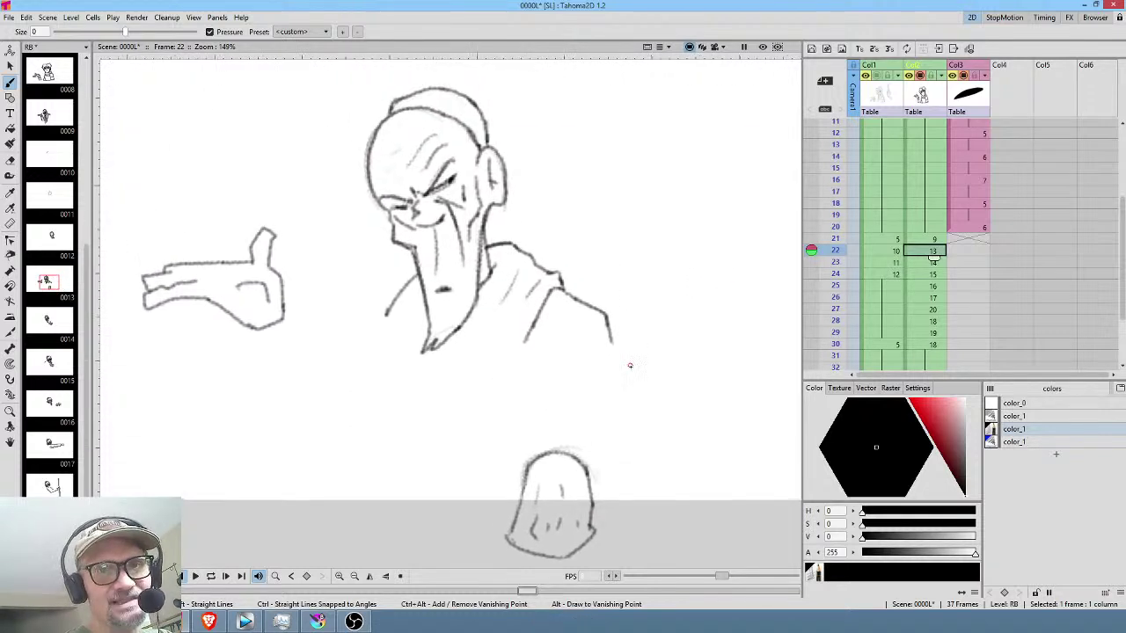
left_click(936, 240)
left_click(934, 253)
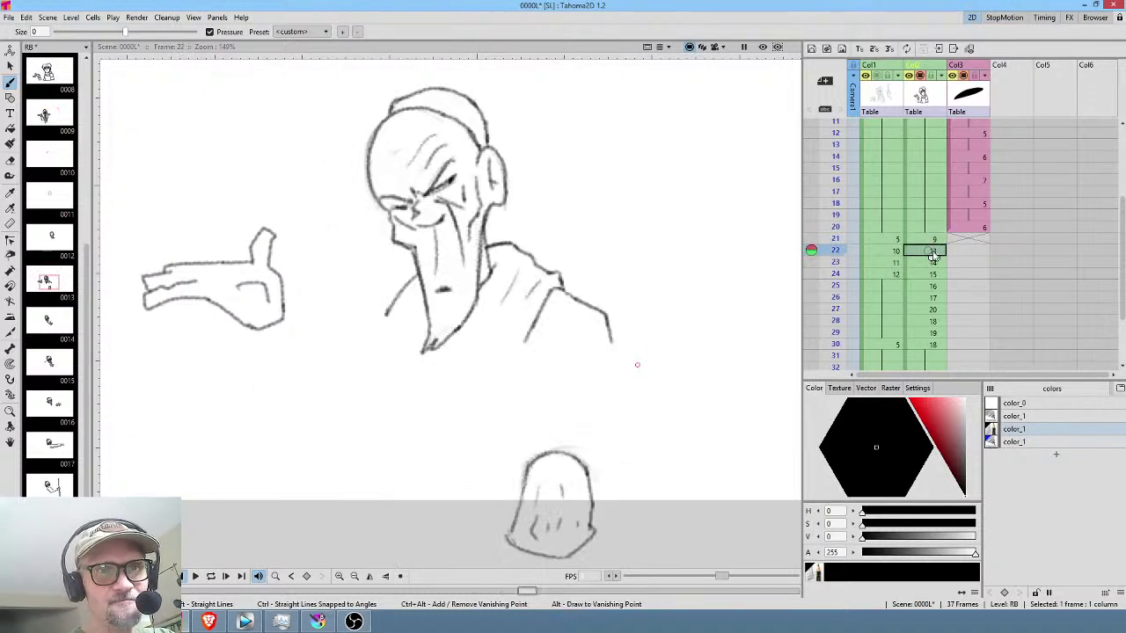
left_click(936, 262)
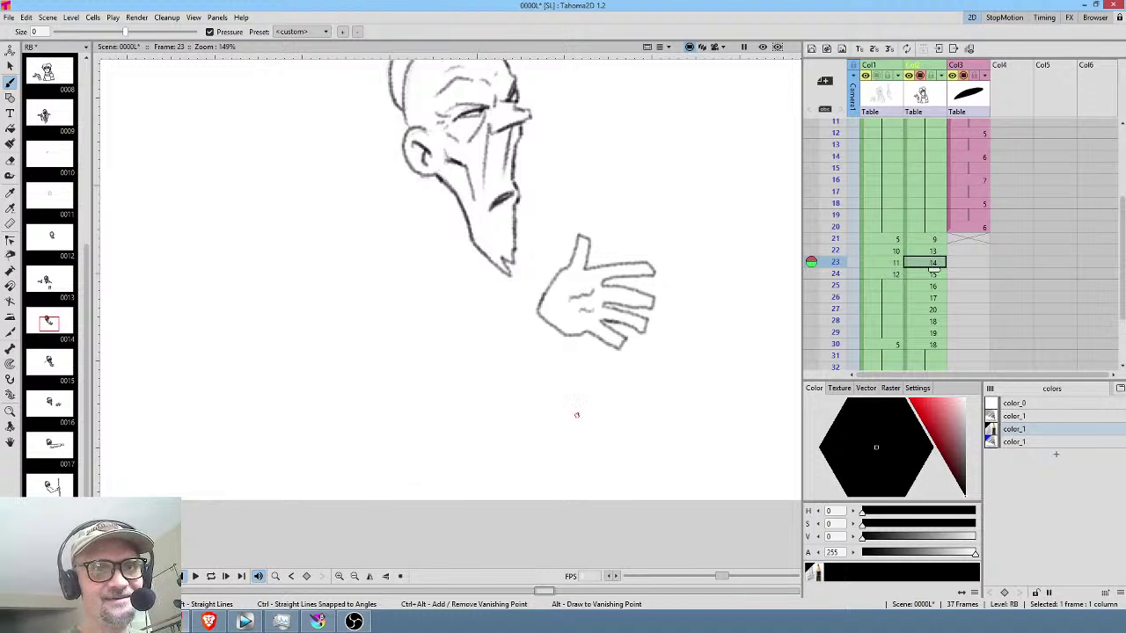
Add a long fold line down the robe's chest on Col2's frame 21 and check it against frames 22 and 23.
left_click(934, 239)
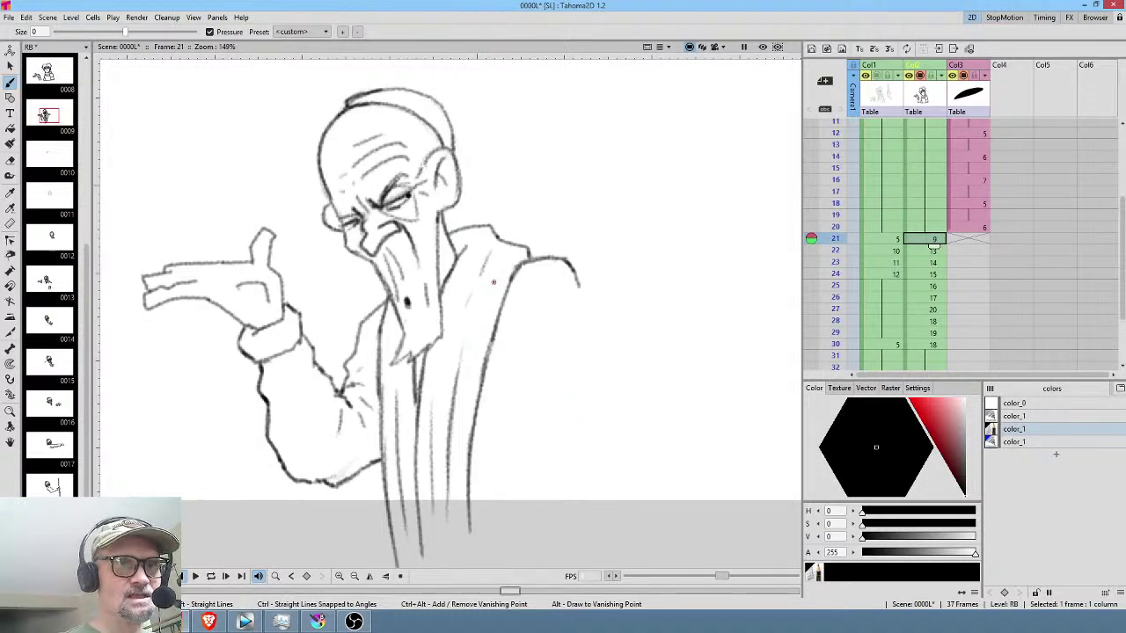
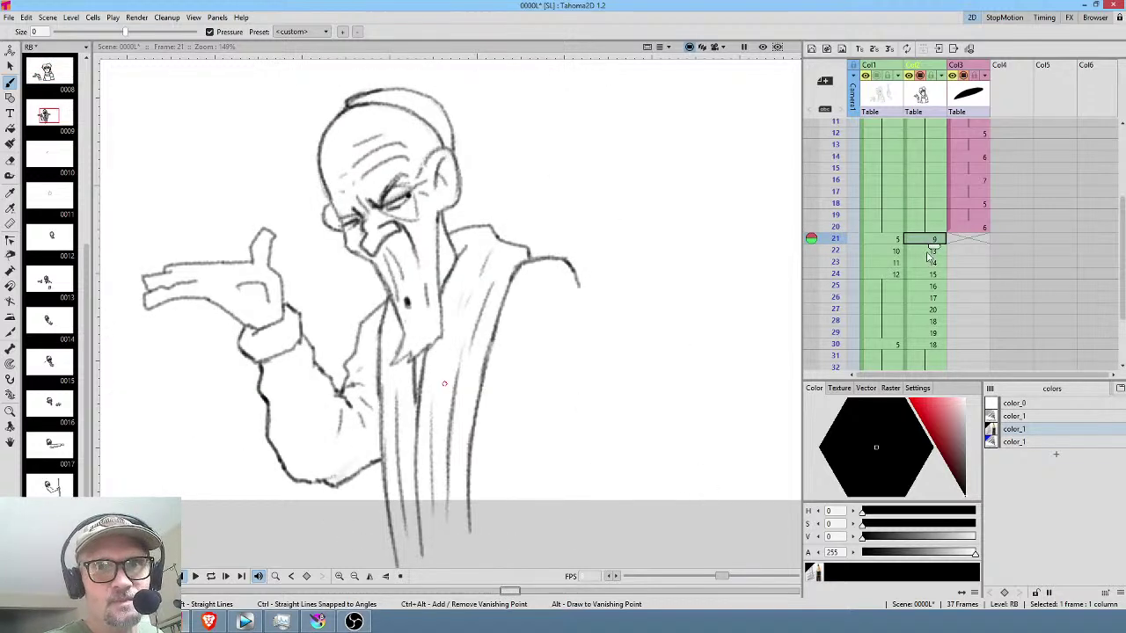
left_click(928, 253)
left_click(930, 263)
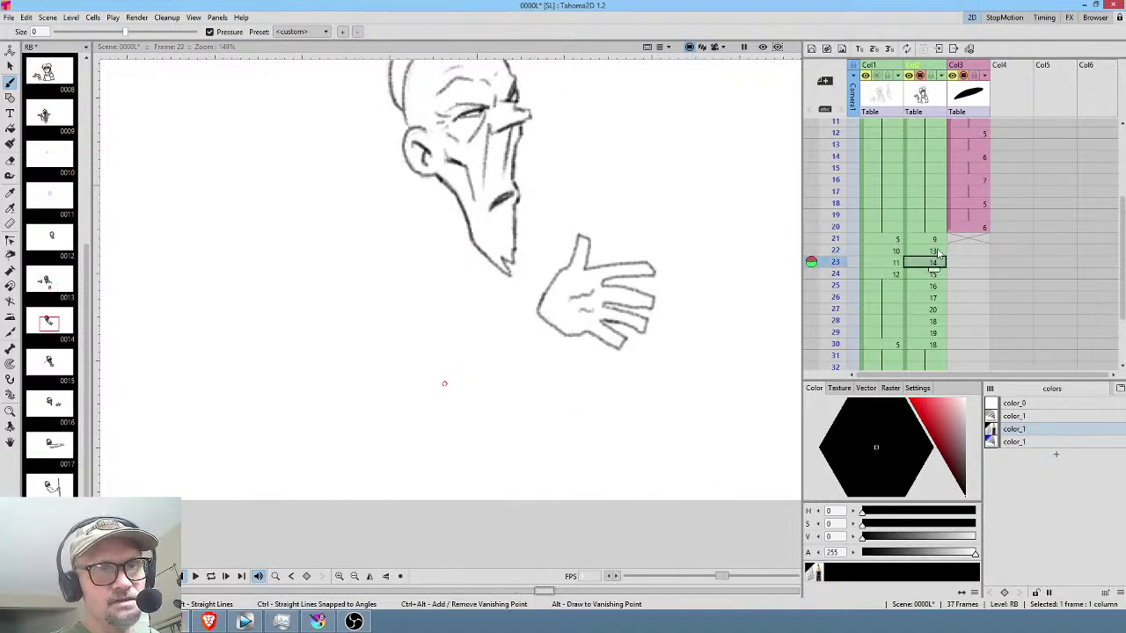
mouse_move(448, 205)
left_mouse_down()
mouse_move(446, 254)
mouse_move(440, 239)
left_mouse_up()
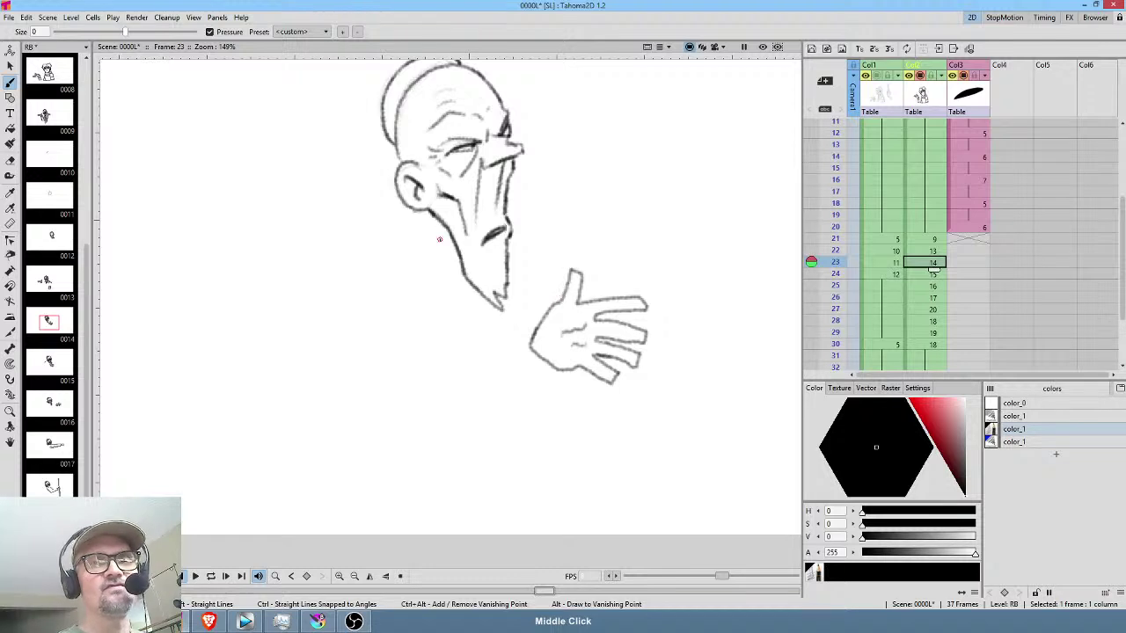
left_click(928, 239)
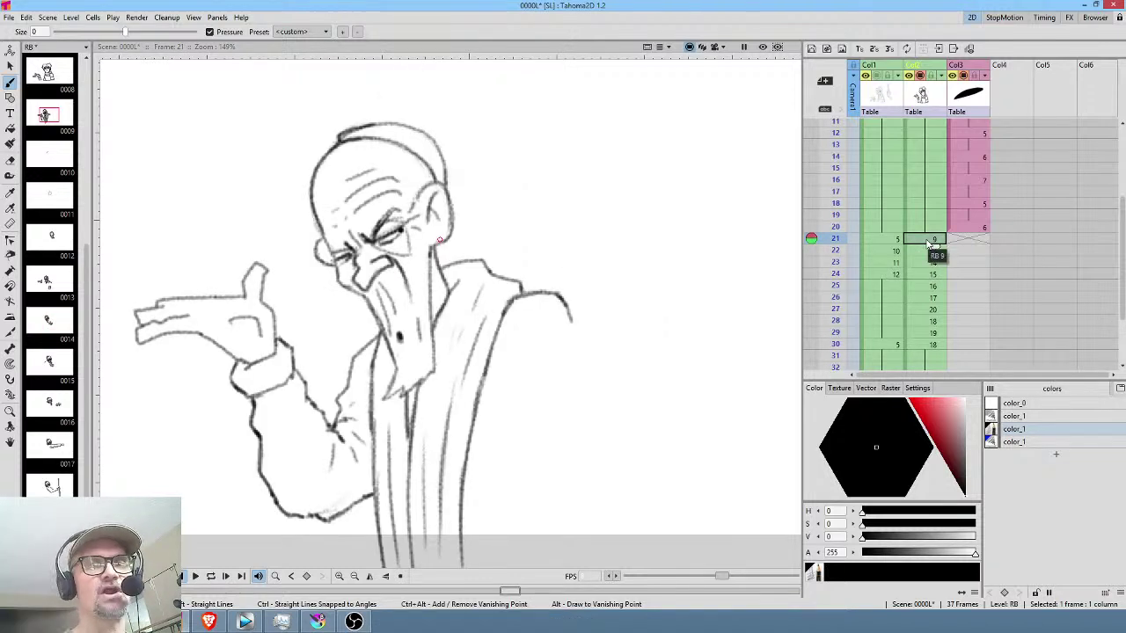
Draw the robe's front edges and folds below the beard and the lowered arm's outer sleeve line from shoulder to hem on Col2's frame 22.
left_click(919, 250)
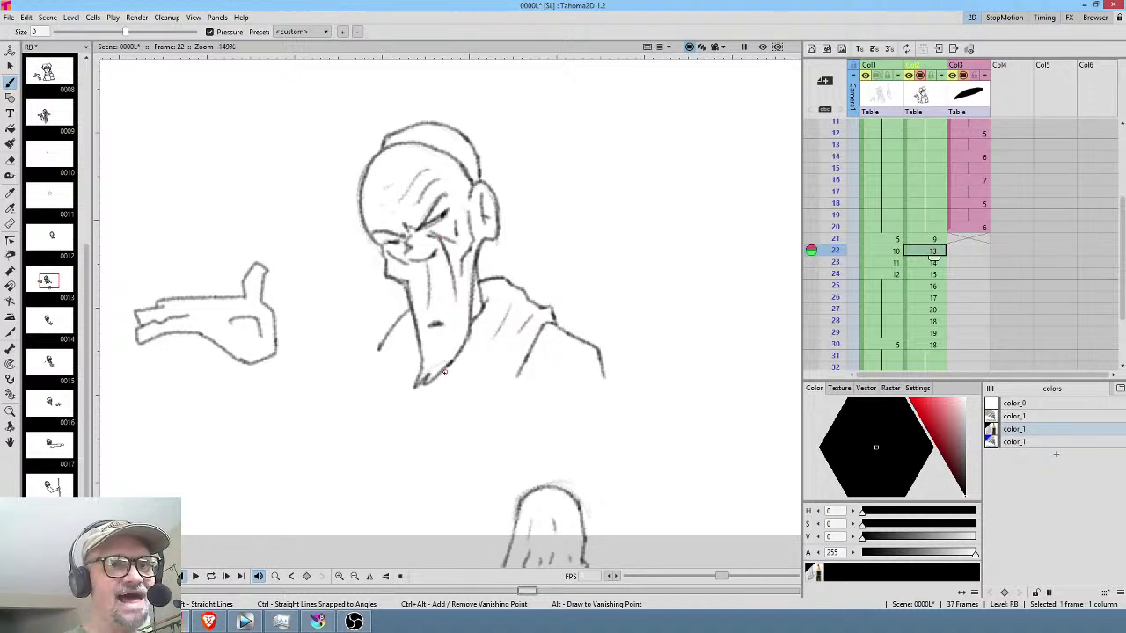
left_click_drag(447, 363, 414, 559)
mouse_move(525, 356)
left_mouse_down()
mouse_move(480, 451)
mouse_move(461, 535)
left_mouse_up()
left_click_drag(472, 406, 458, 527)
left_click_drag(450, 436, 439, 518)
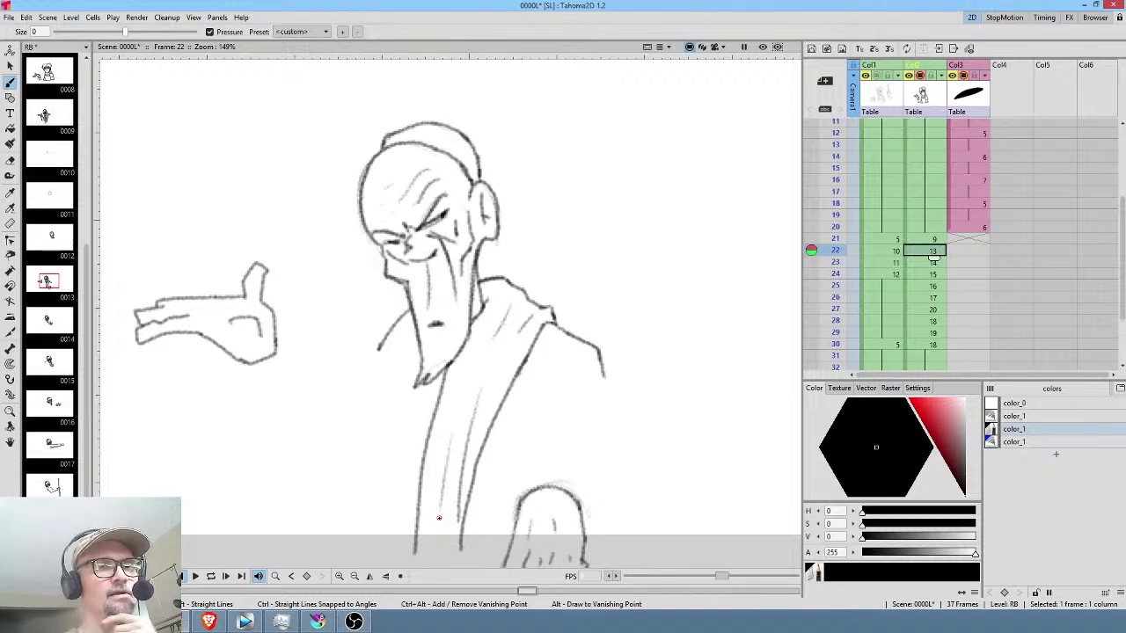
mouse_move(603, 373)
left_mouse_down()
mouse_move(618, 439)
mouse_move(614, 523)
mouse_move(595, 554)
left_mouse_up()
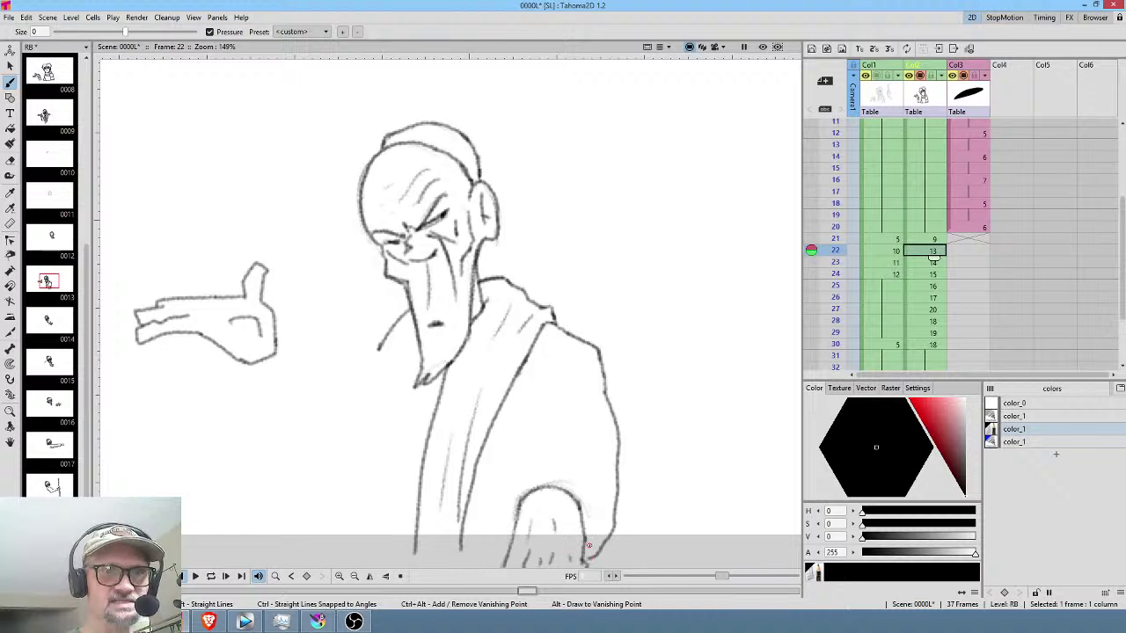
left_click(934, 239)
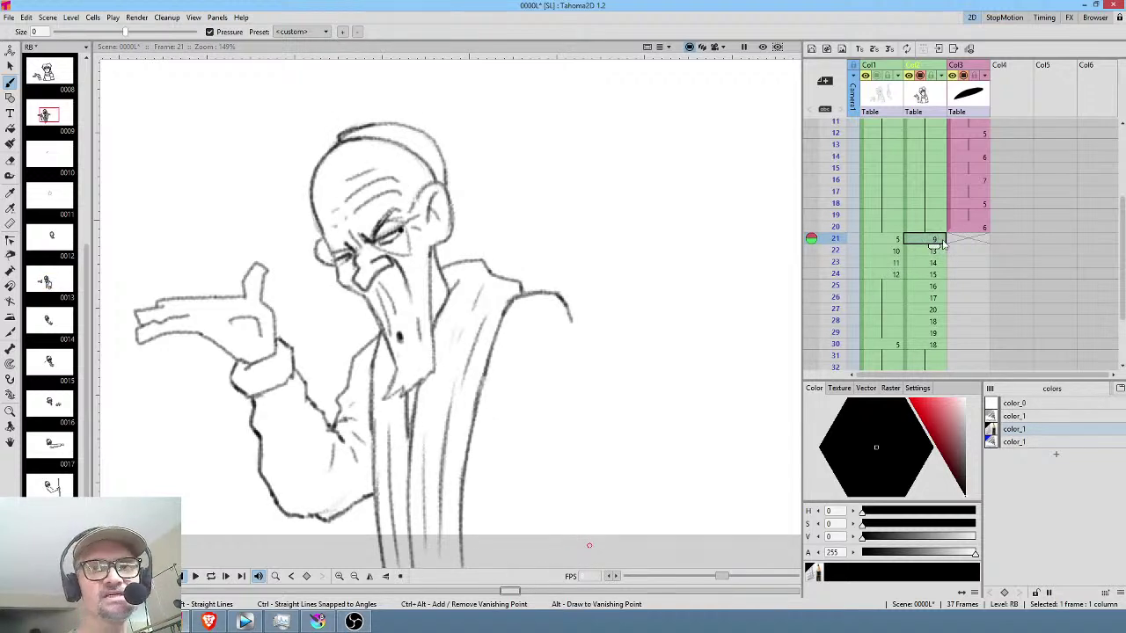
Draw a folded cuff around the lowered arm's sleeve and two vertical creases above it on Col2's frame 22, then compare with frame 21.
left_click(931, 254)
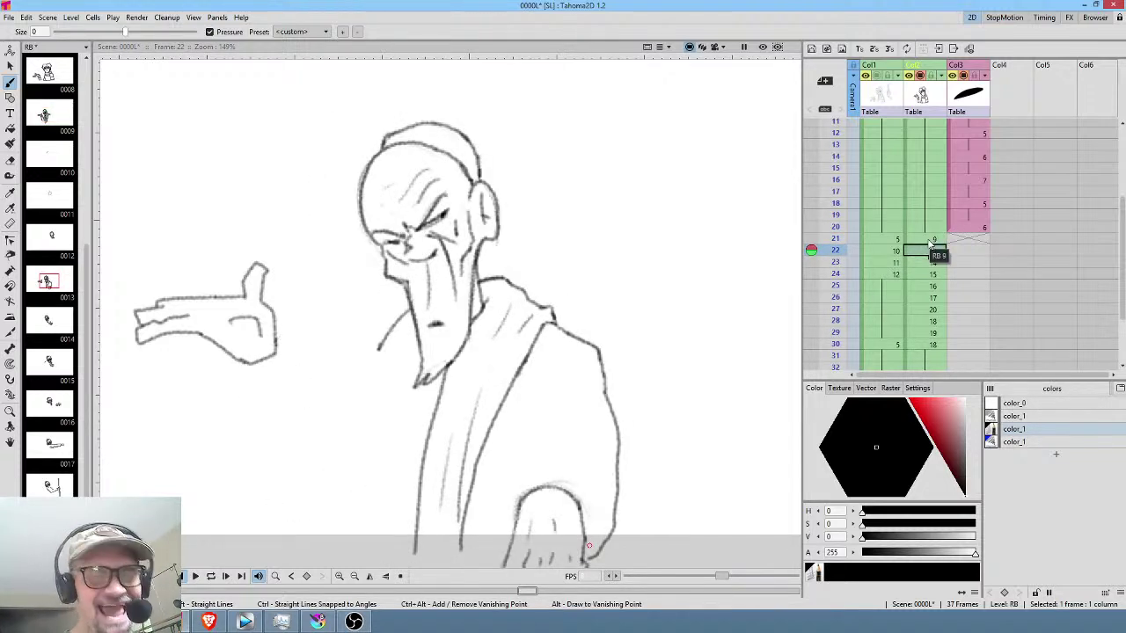
mouse_move(525, 496)
left_mouse_down()
mouse_move(528, 470)
mouse_move(580, 464)
mouse_move(594, 509)
mouse_move(586, 523)
mouse_move(587, 471)
mouse_move(562, 459)
mouse_move(544, 457)
mouse_move(526, 498)
mouse_move(555, 484)
mouse_move(574, 495)
mouse_move(584, 528)
left_mouse_up()
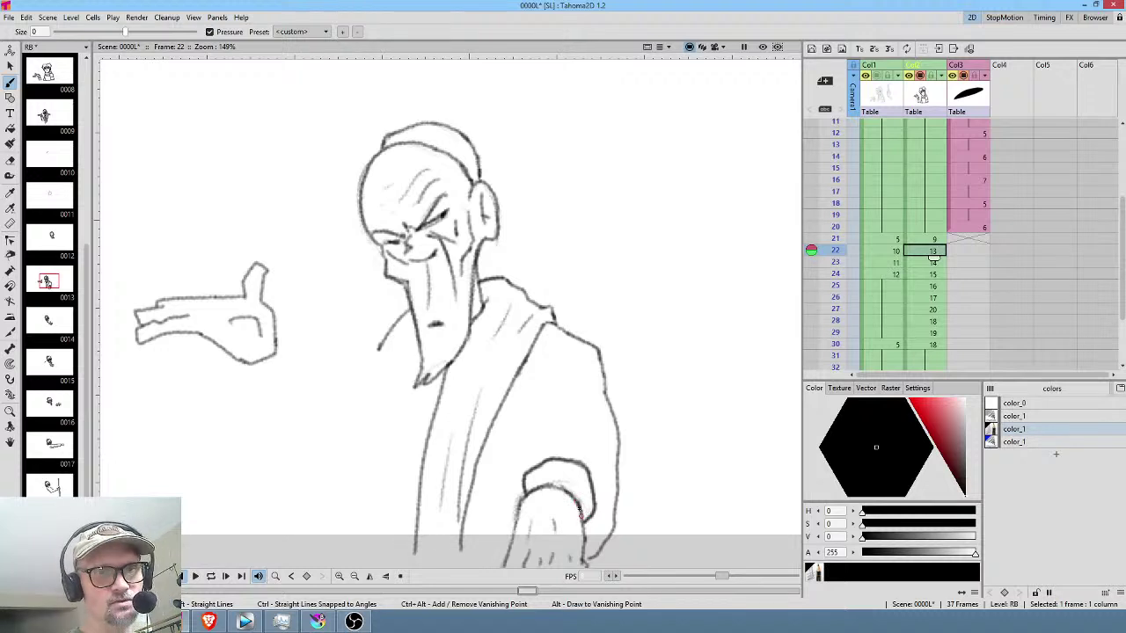
left_click_drag(526, 494, 516, 528)
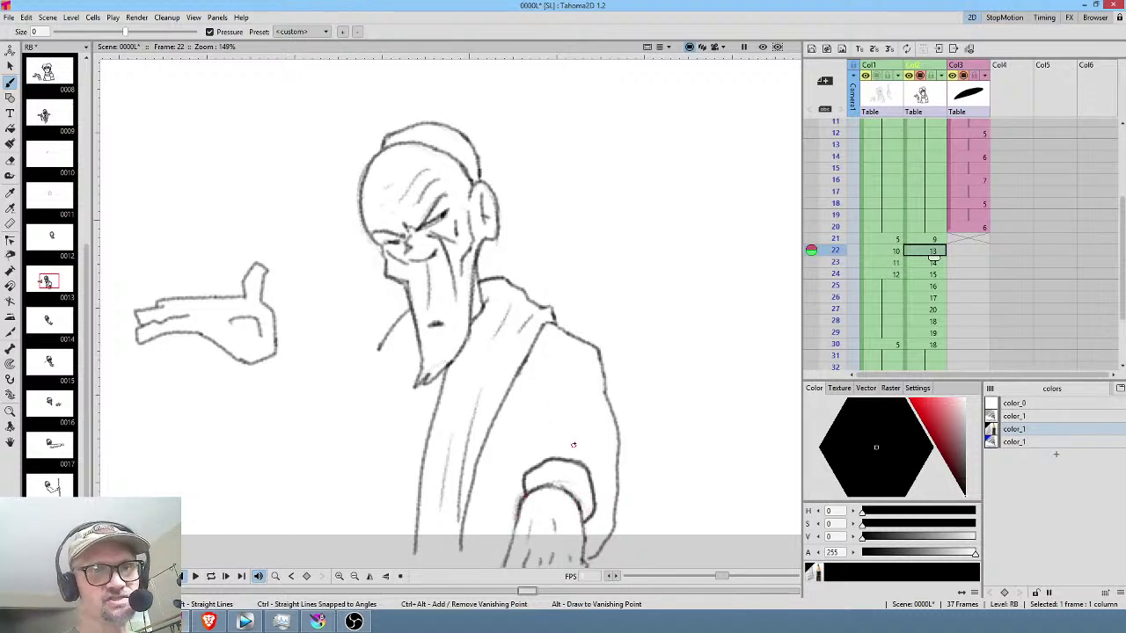
left_click_drag(557, 449, 562, 382)
left_click_drag(548, 446, 545, 431)
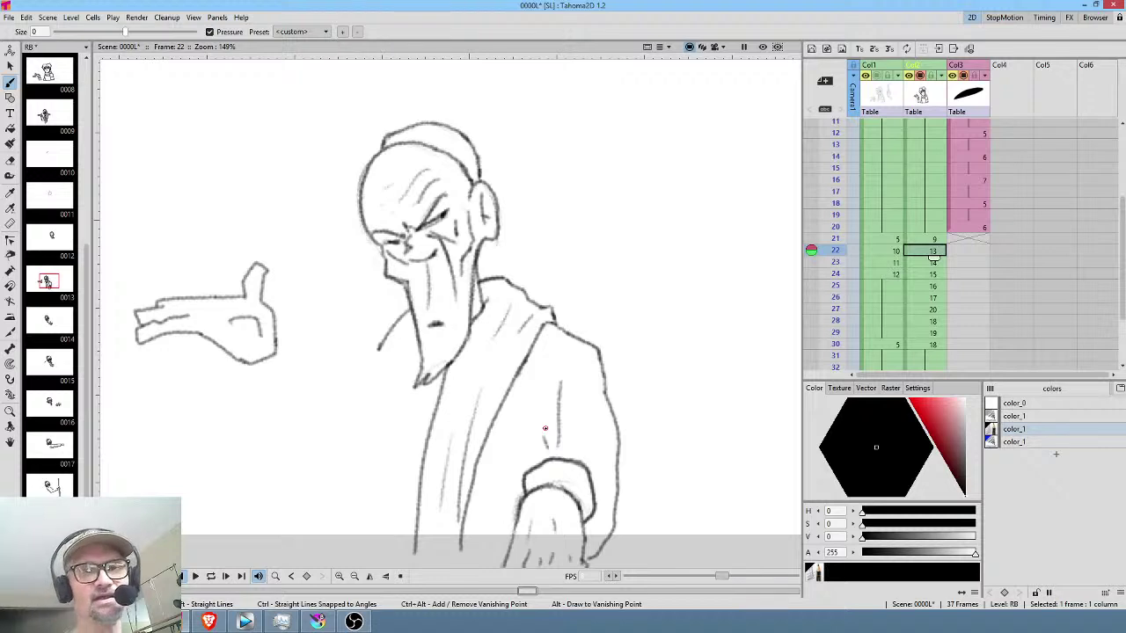
left_click(934, 239)
left_click(932, 253)
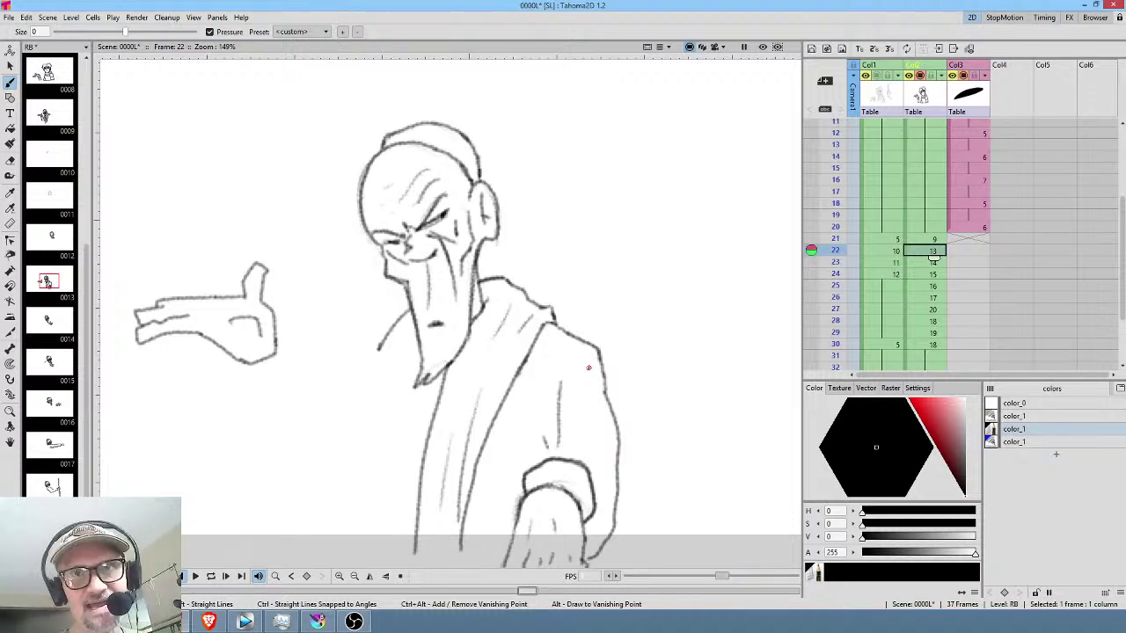
Shift the vertical sleeve creases toward the robe's chest and add short creases just above the lowered arm's cuff on Col2's frame 22.
key("s")
mouse_move(574, 367)
left_mouse_down()
mouse_move(515, 433)
mouse_move(529, 460)
mouse_move(579, 439)
mouse_move(583, 366)
mouse_move(563, 387)
left_mouse_up()
mouse_move(549, 425)
left_mouse_down()
mouse_move(543, 415)
mouse_move(539, 447)
mouse_move(593, 453)
left_mouse_up()
key("b")
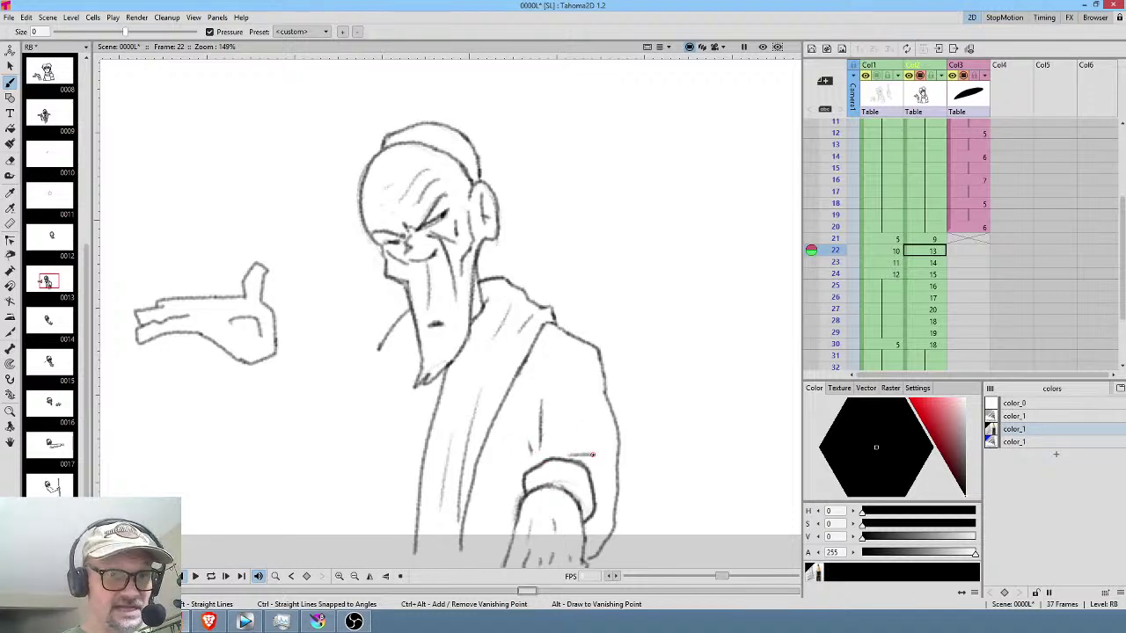
Draw the robe's side edge below the raised arm's shoulder, the opening line under the beard and a long fold between them on Col2's frame 22.
scroll(968, 237, "down", 2)
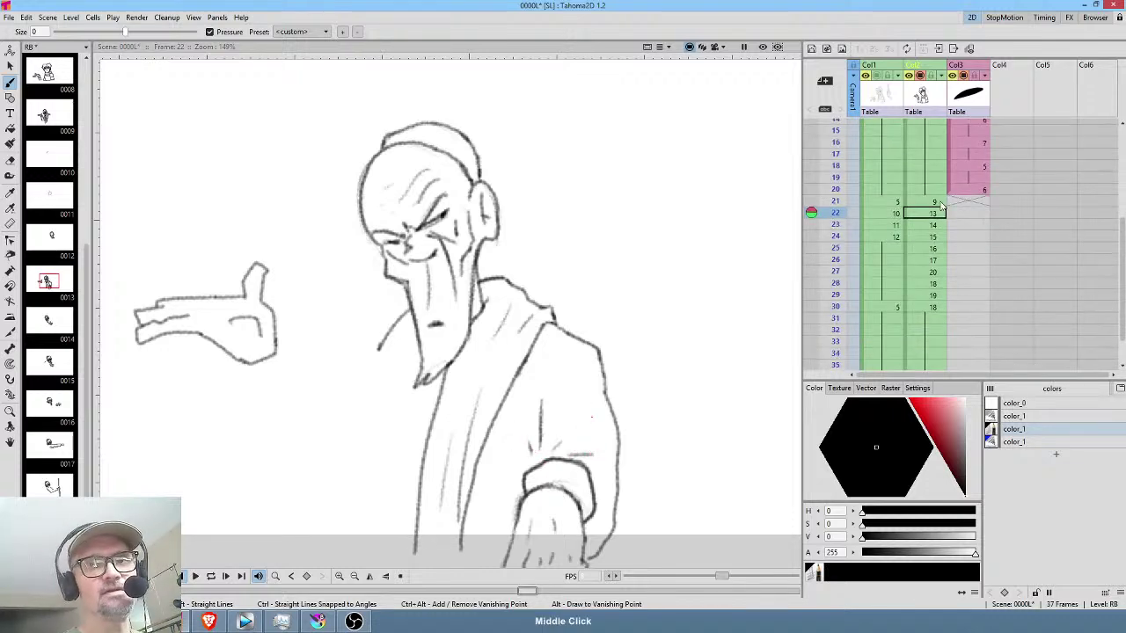
left_click(934, 203)
left_click(934, 210)
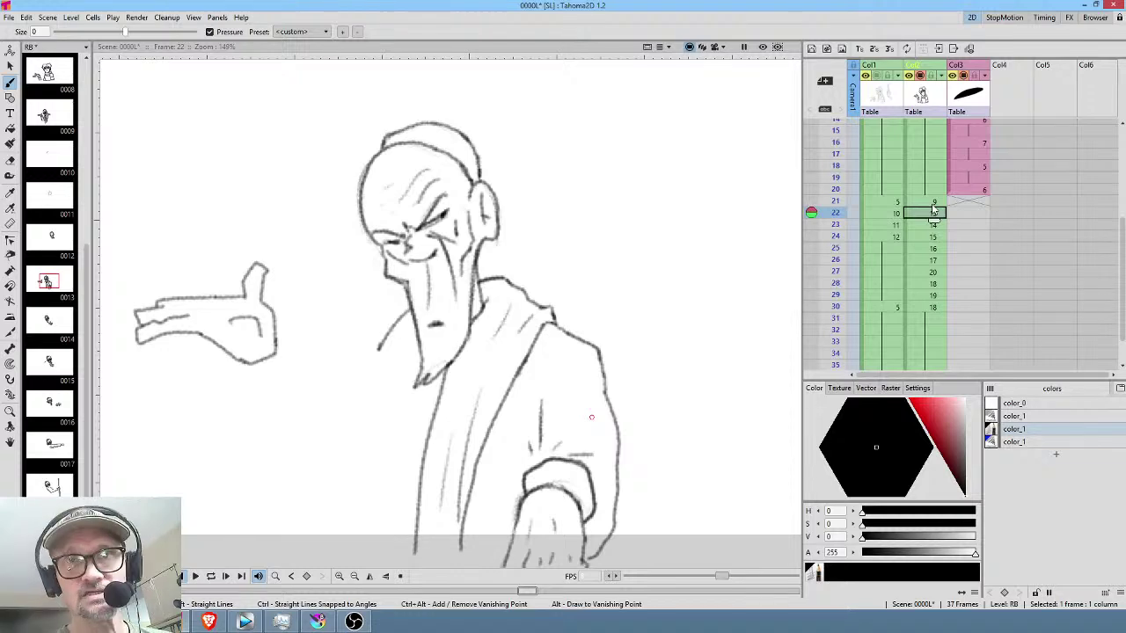
left_click(932, 202)
left_click(935, 213)
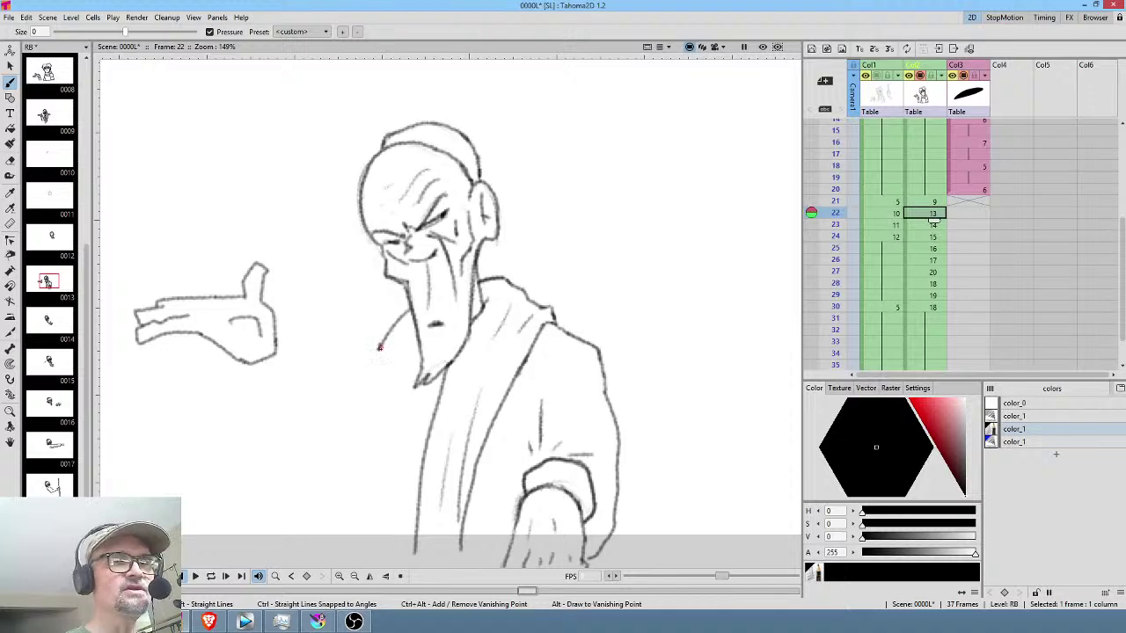
left_click(932, 203)
left_click(932, 214)
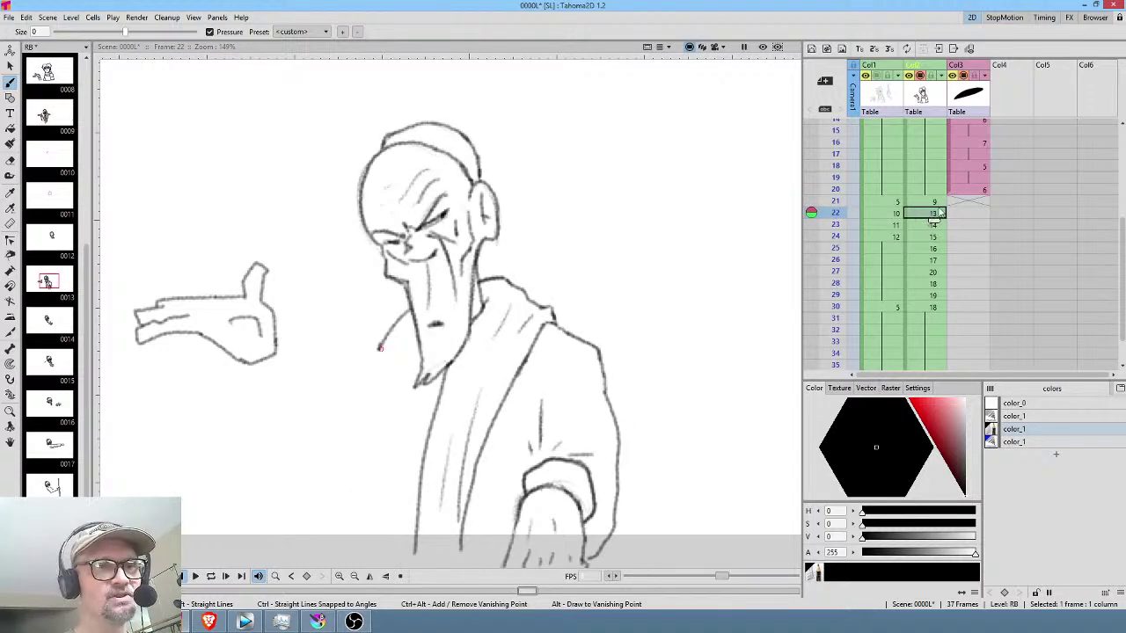
left_click_drag(379, 348, 360, 544)
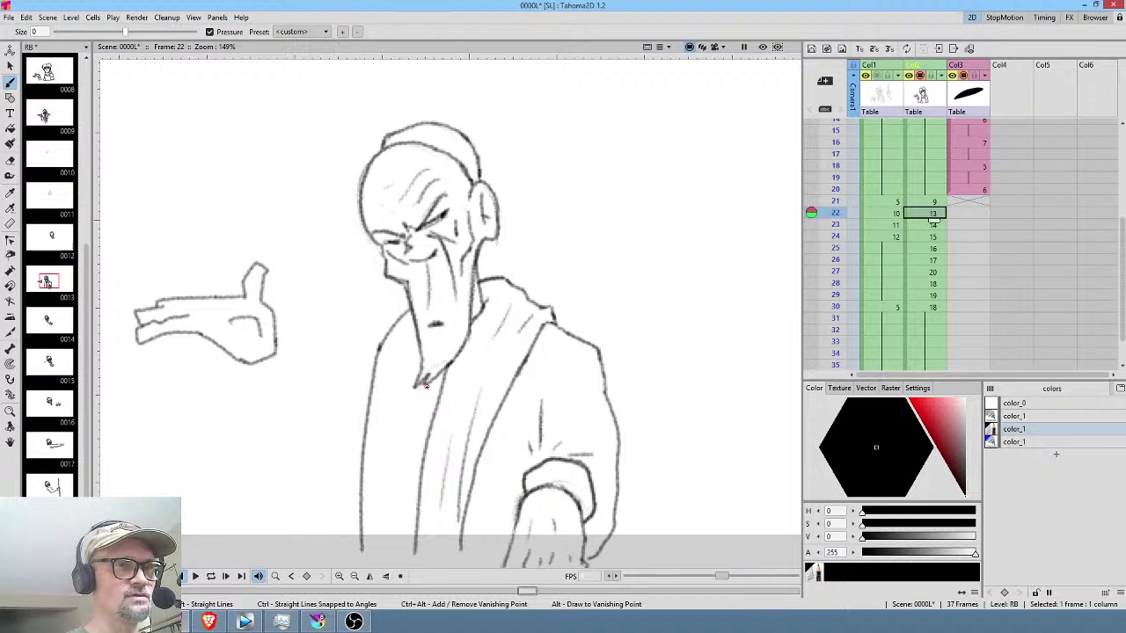
left_click_drag(428, 384, 420, 464)
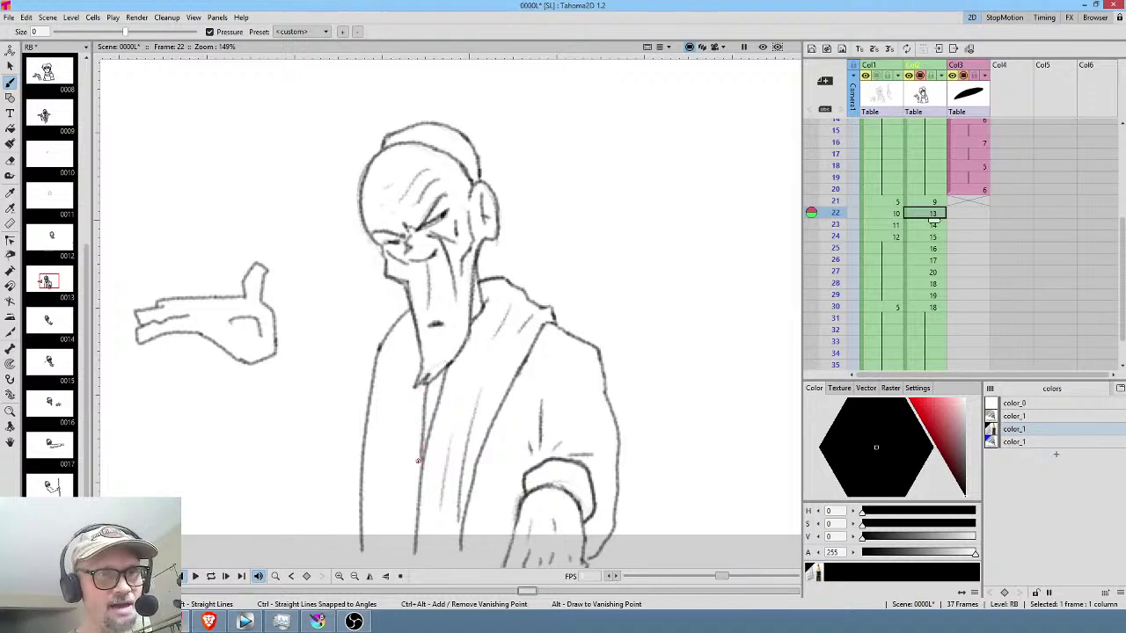
left_click_drag(394, 393, 390, 532)
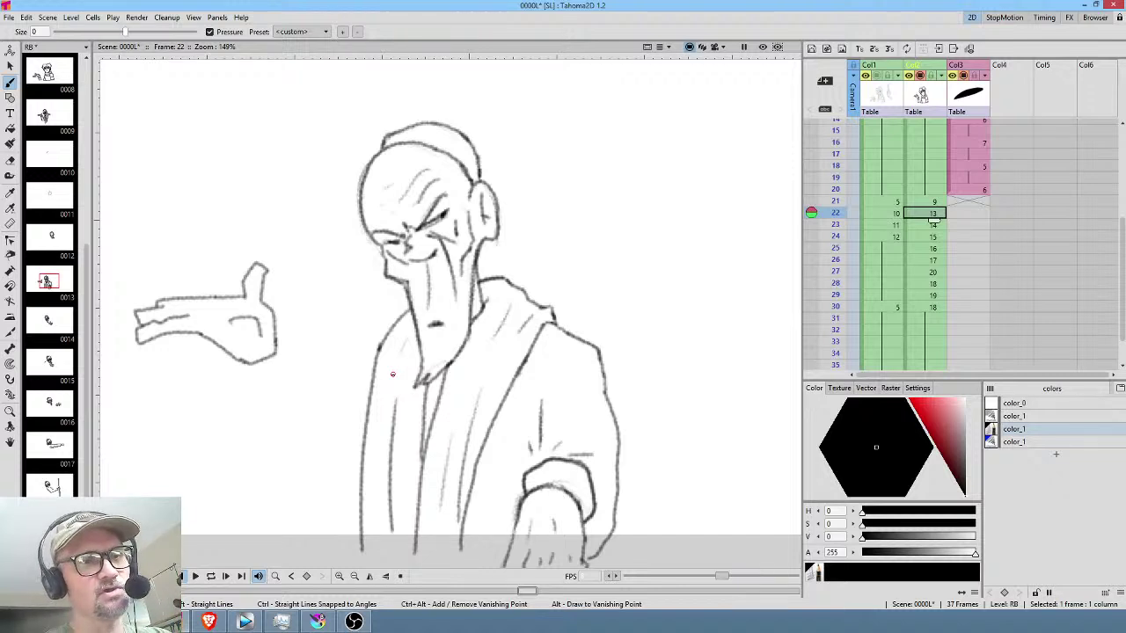
Draw a rounded cuff around the raised hand's wrist on Col2's frame 22 and compare it with frame 21.
mouse_move(239, 361)
left_mouse_down()
mouse_move(243, 387)
mouse_move(284, 375)
mouse_move(293, 346)
mouse_move(276, 331)
left_mouse_up()
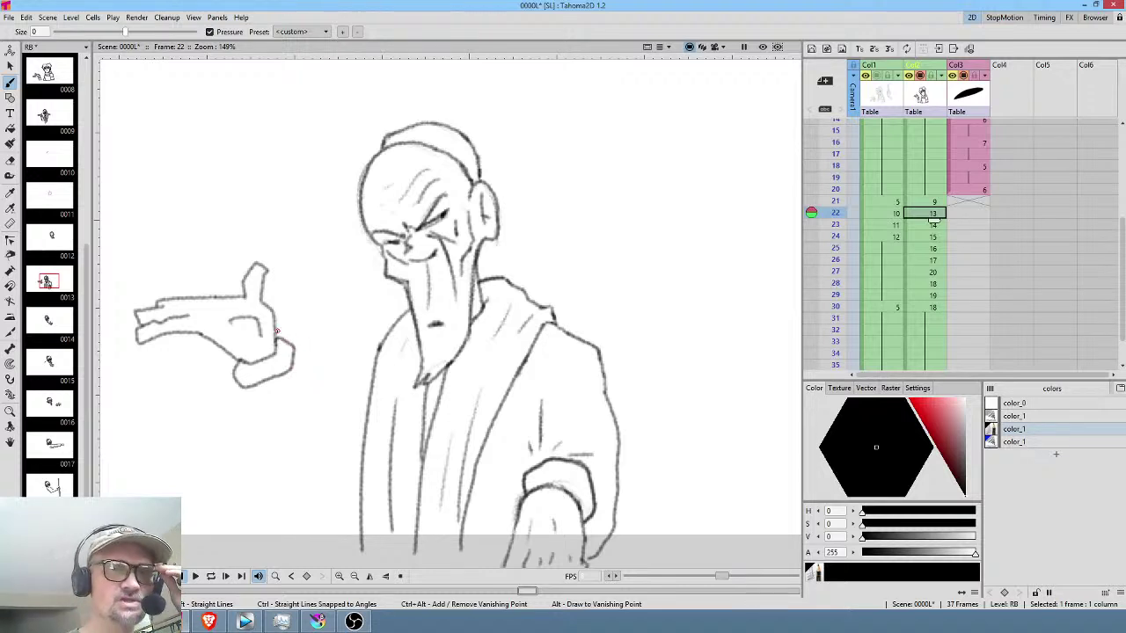
left_click(931, 203)
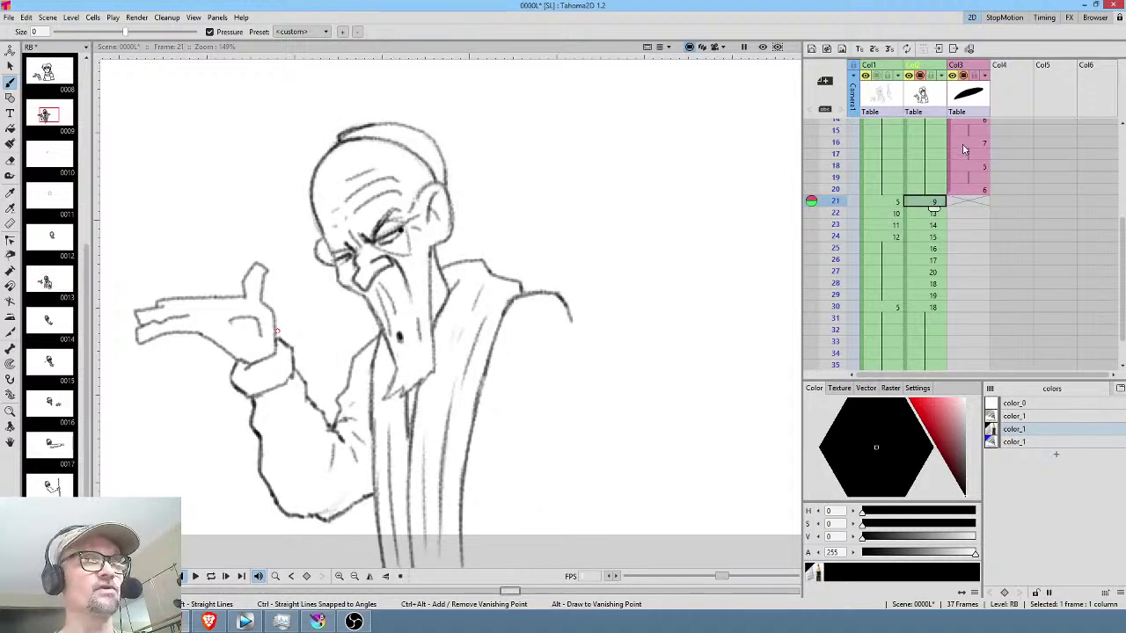
left_click(925, 214)
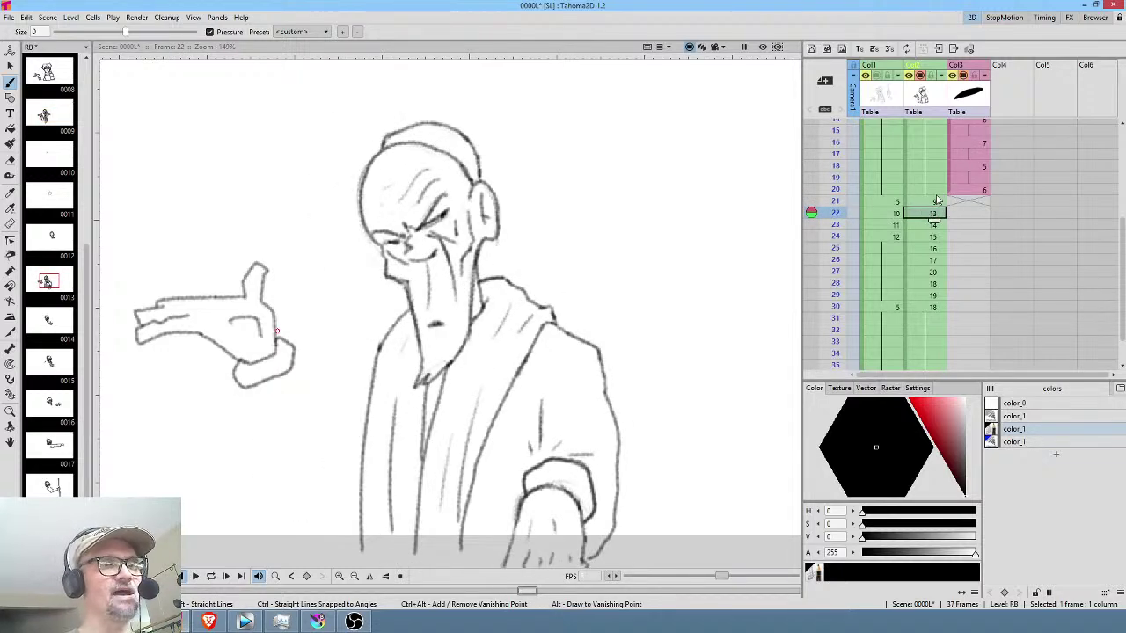
key("Up")
key("Down")
Start the raised arm's outer sleeve line below the cuff on Col2's frame 22, erasing and redrawing its lower part to match frame 21.
left_click_drag(250, 388, 262, 453)
key("Up")
key("Down")
key("Up")
key("Down")
key("a")
left_click_drag(251, 415, 260, 450)
key("b")
left_click_drag(253, 402, 253, 429)
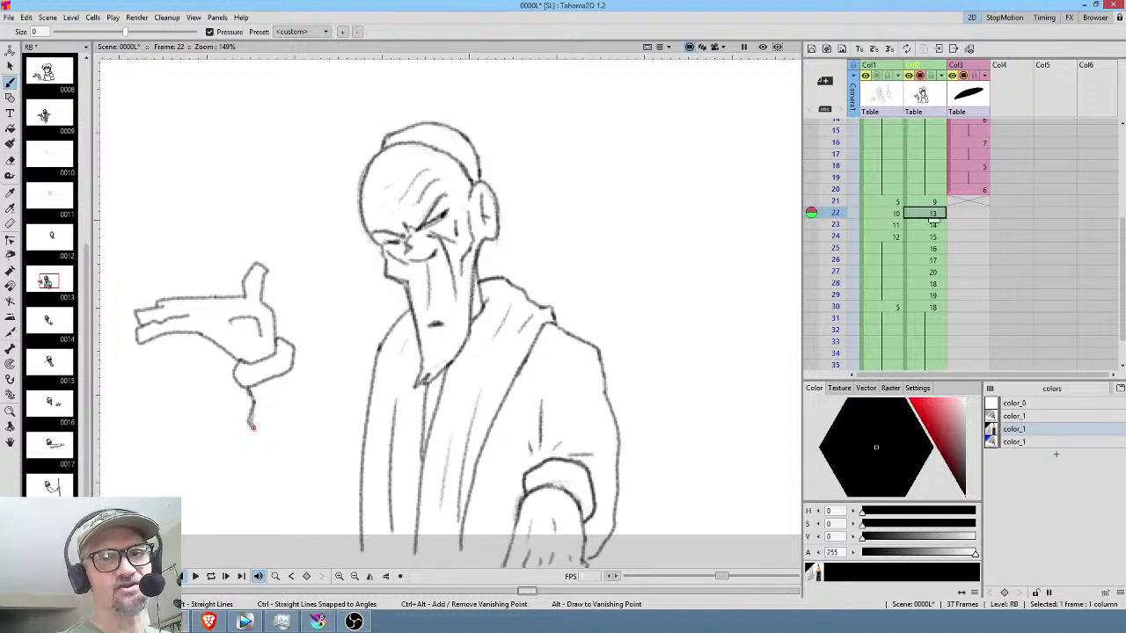
Extend the raised arm's outer sleeve line down toward the elbow on Col2's frame 22, using frame 21 as reference.
left_click(938, 203)
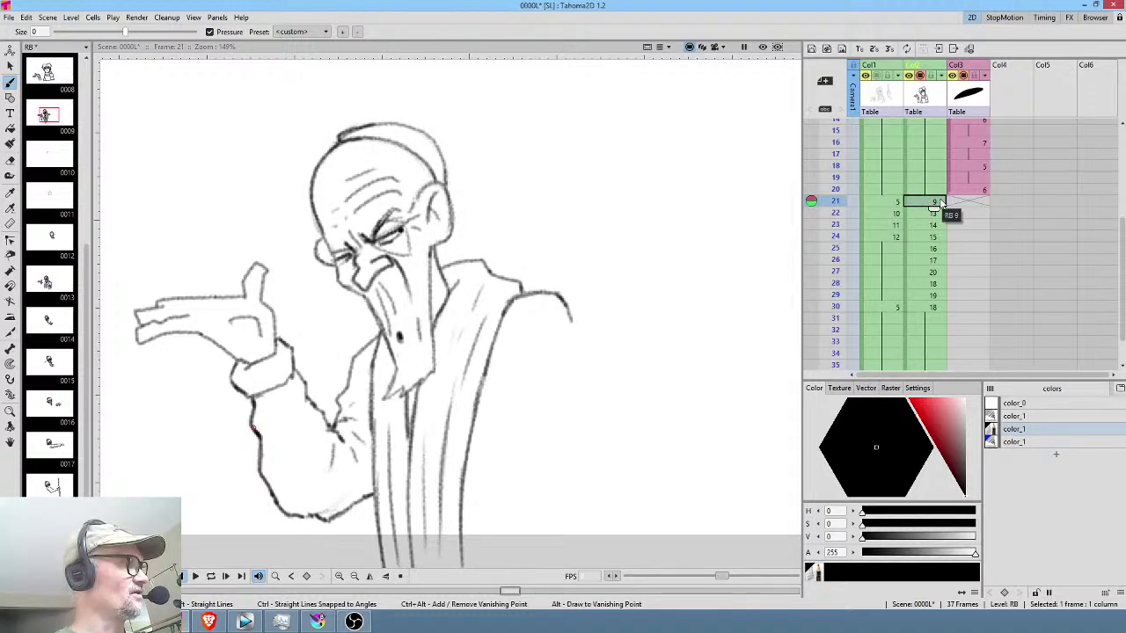
key("Down")
key("Up")
key("Down")
key("Up")
key("Down")
left_click_drag(257, 433, 272, 517)
key("Up")
key("Down")
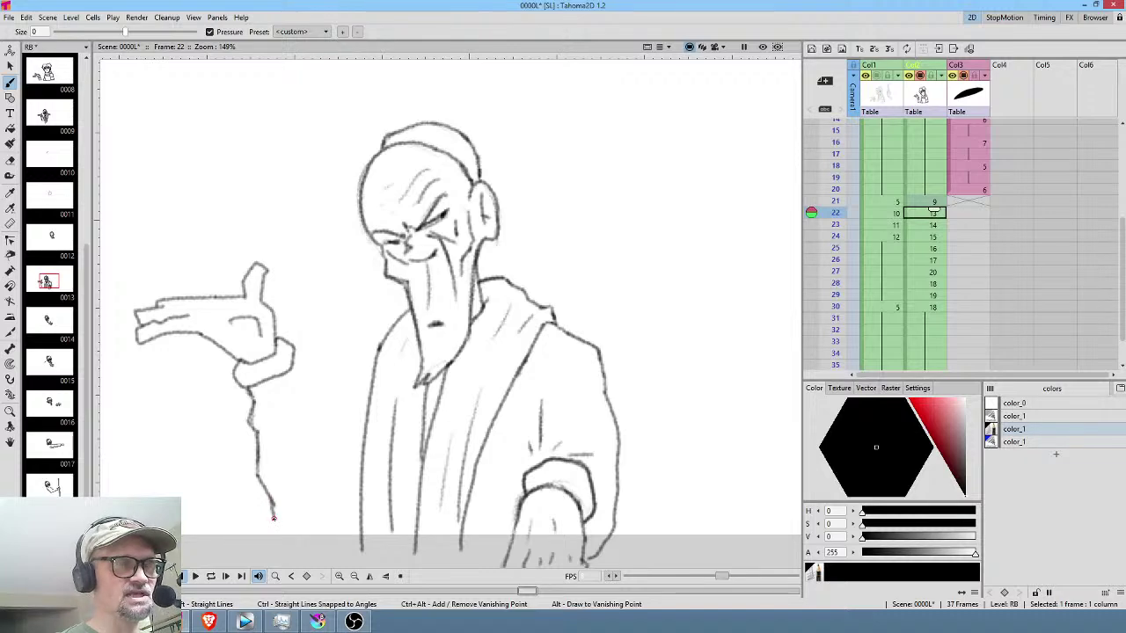
key("Up")
key("Down")
key("Up")
key("Down")
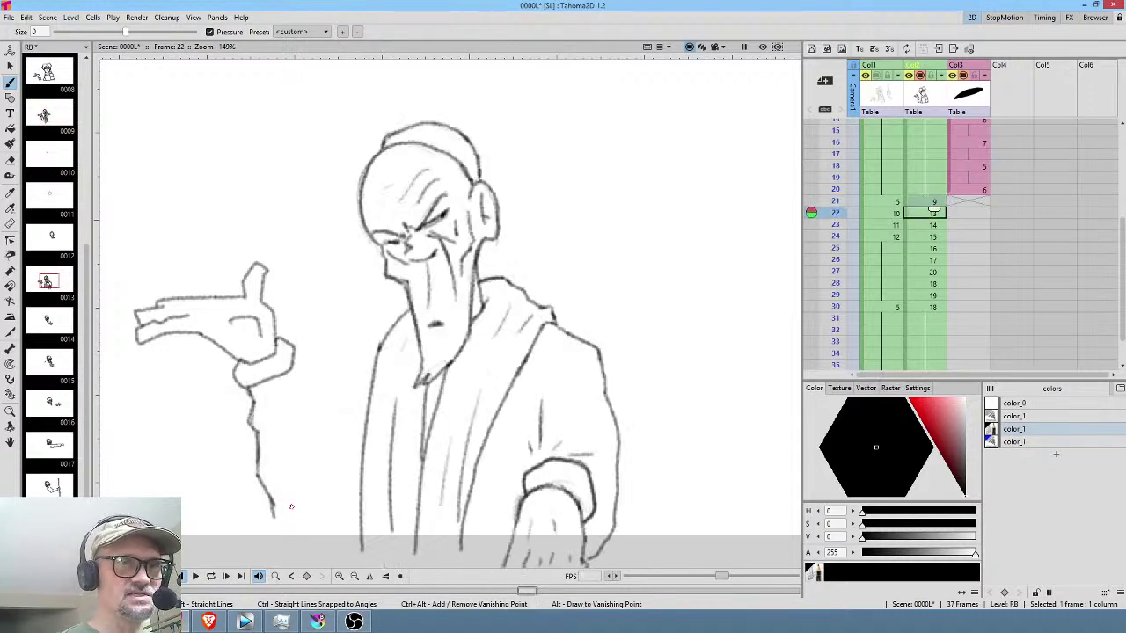
Round off the raised arm's elbow and draw the sleeve's underside across to the robe's side edge on Col2's frame 22.
left_click_drag(270, 501, 296, 530)
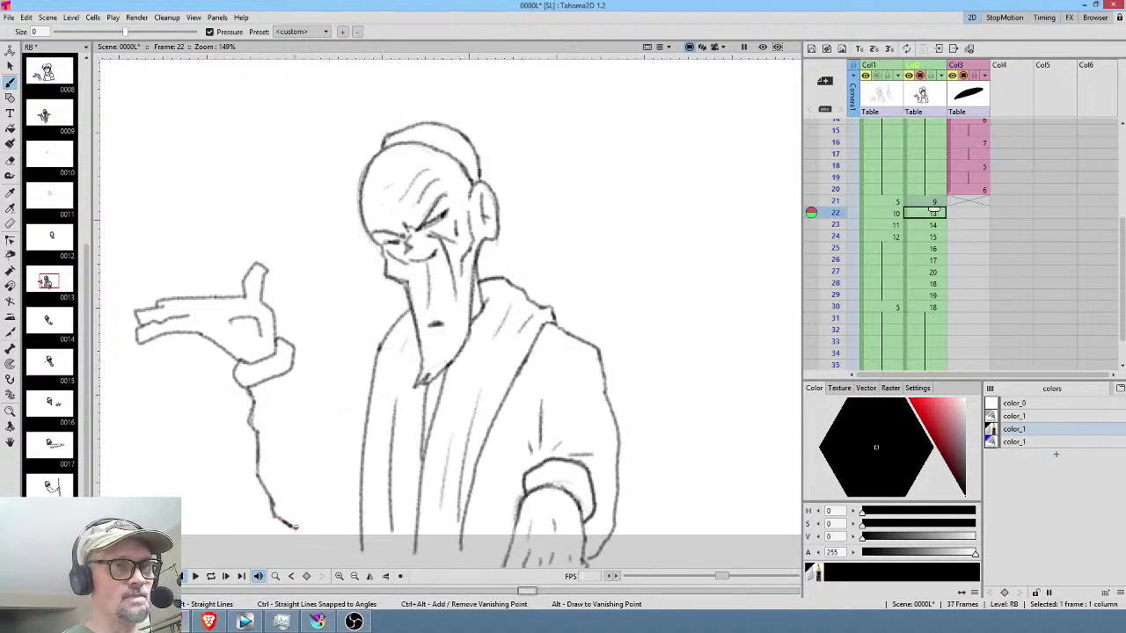
key("Up")
key("Down")
left_click_drag(293, 527, 355, 506)
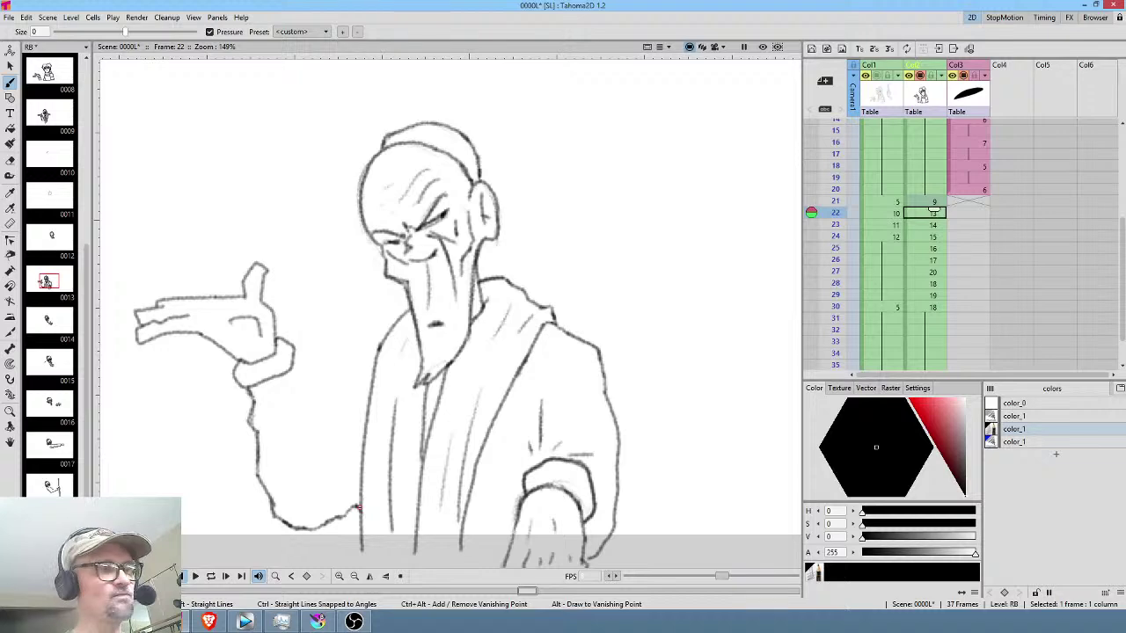
Draw the raised arm's inner forearm line from the cuff and the upper sleeve line from shoulder to elbow crease on Col2's frame 22.
key("comma")
key("period")
key("comma")
key("period")
mouse_move(294, 359)
left_mouse_down()
mouse_move(321, 409)
mouse_move(337, 470)
left_mouse_up()
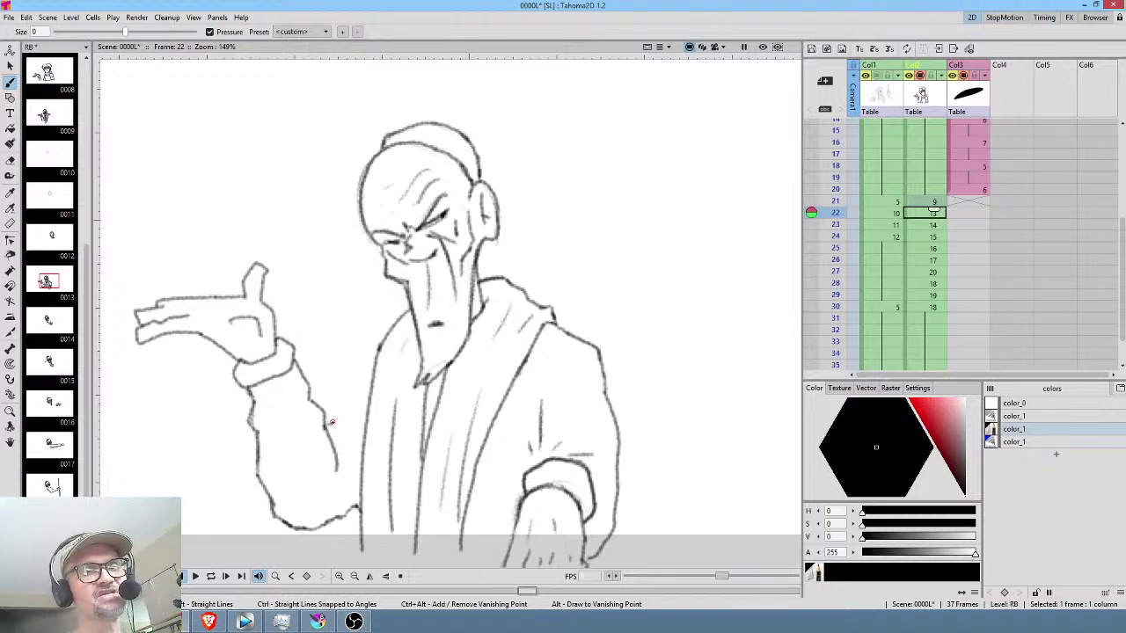
left_click_drag(385, 334, 323, 429)
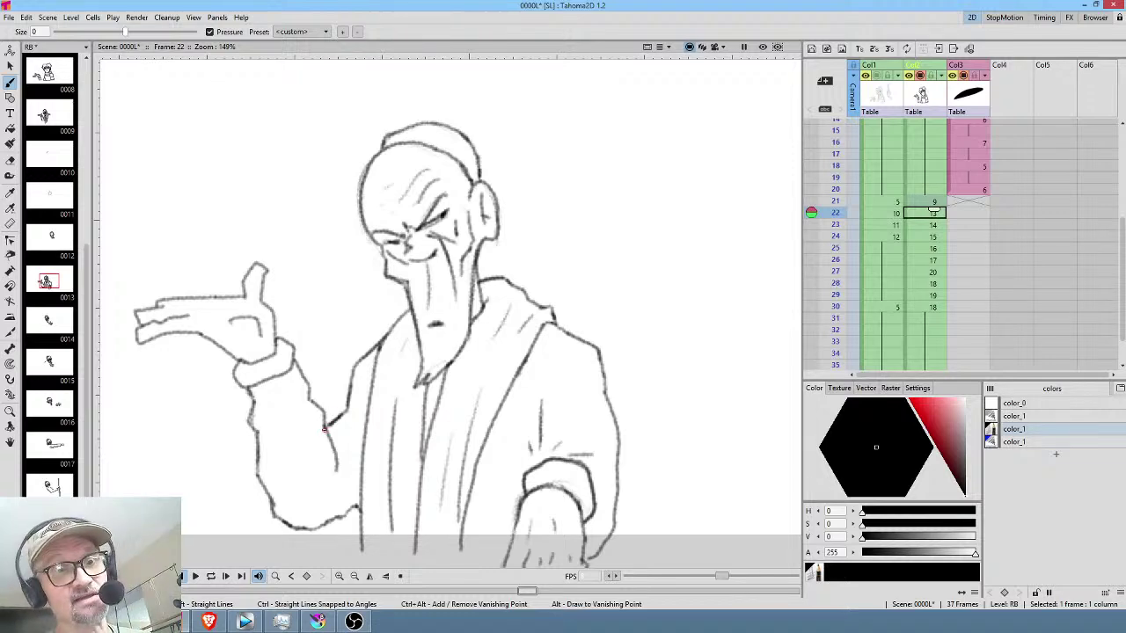
Close the robe's lower edge with a slightly wavy line just below the canvas border on Col2's frame 22.
mouse_move(649, 408)
left_mouse_down()
mouse_move(674, 315)
mouse_move(660, 302)
left_mouse_up()
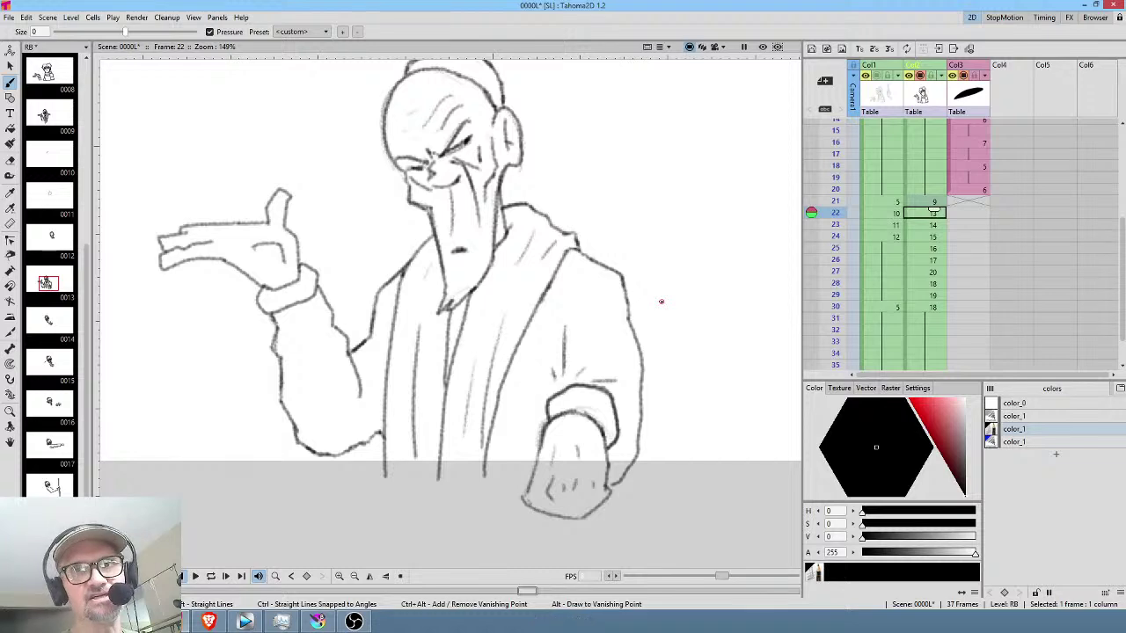
mouse_move(376, 473)
left_mouse_down()
mouse_move(505, 477)
mouse_move(476, 479)
left_mouse_up()
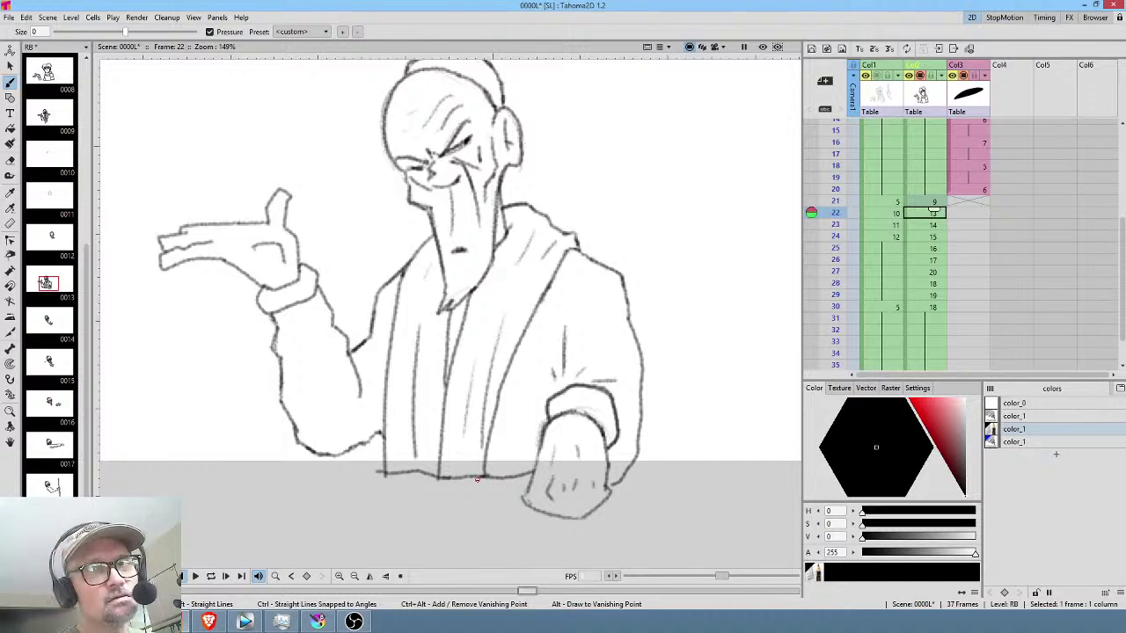
left_click_drag(627, 311, 640, 366)
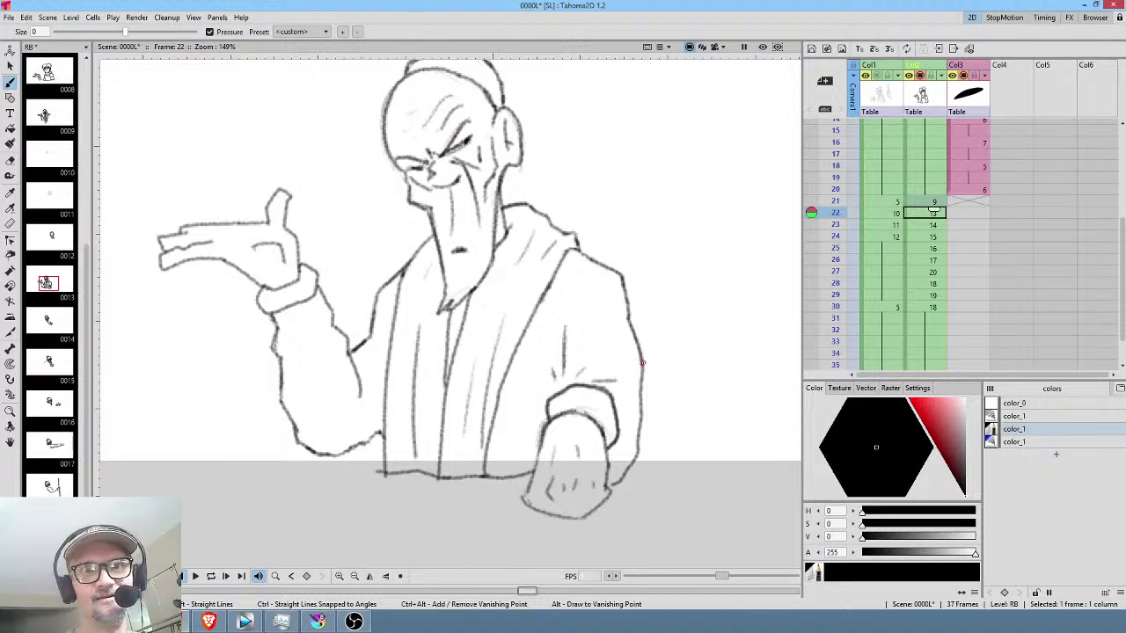
Compare the finished robe and arms on Col2's frame 22 with the drawings on frames 21 and 23.
left_click(933, 201)
left_click(933, 213)
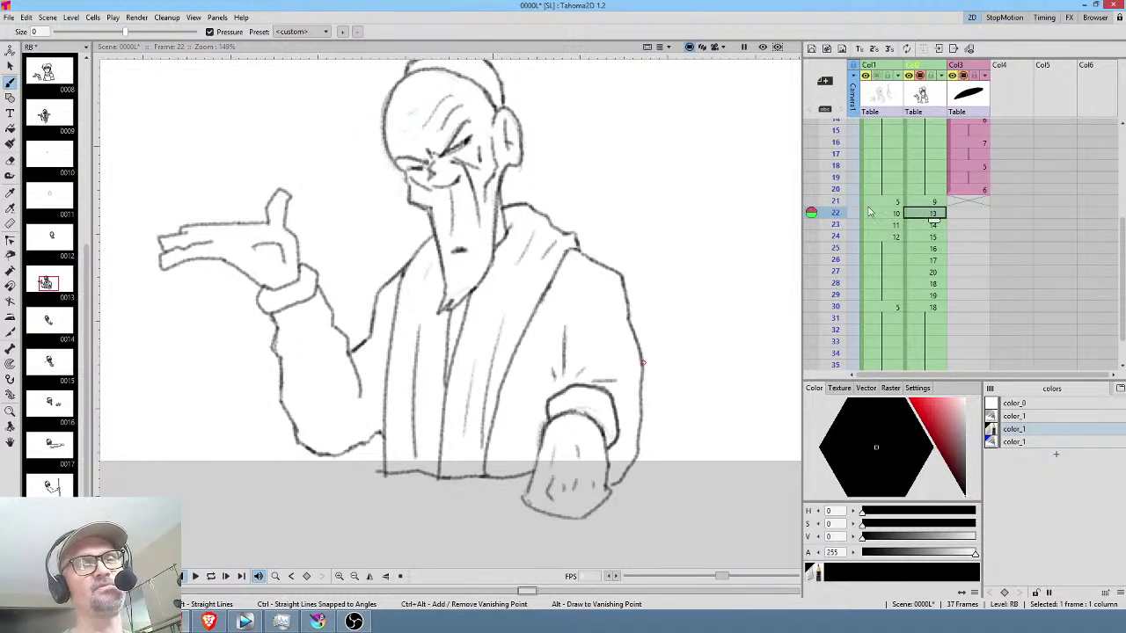
left_click(930, 203)
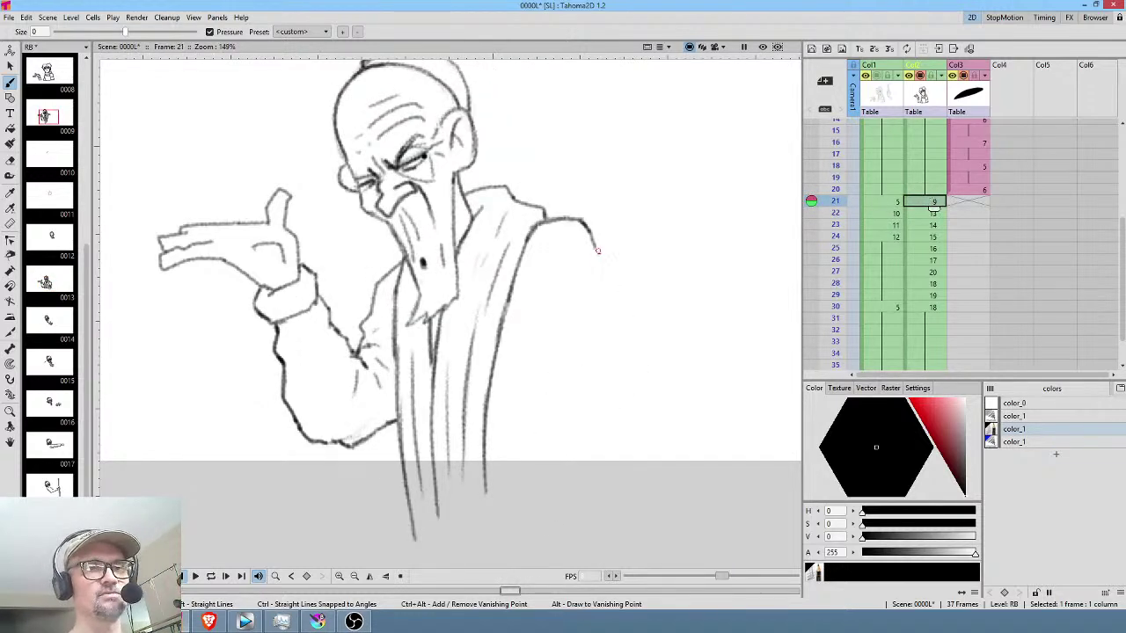
left_click(934, 213)
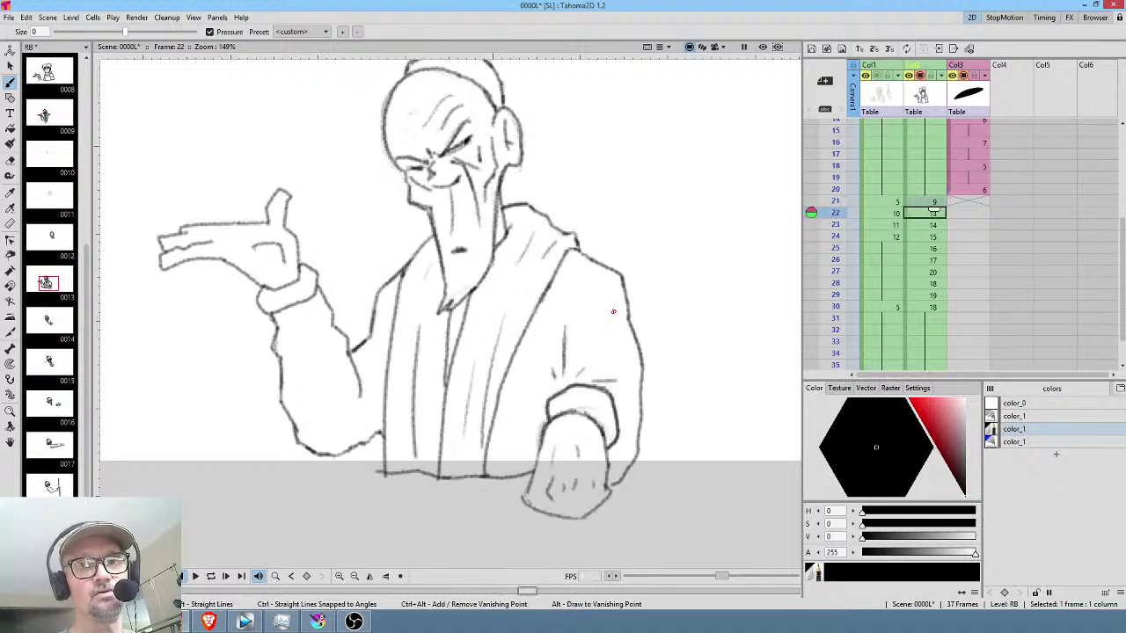
left_click(934, 201)
key("comma")
key("period")
middle_click(950, 286)
scroll(957, 204, "down", 3)
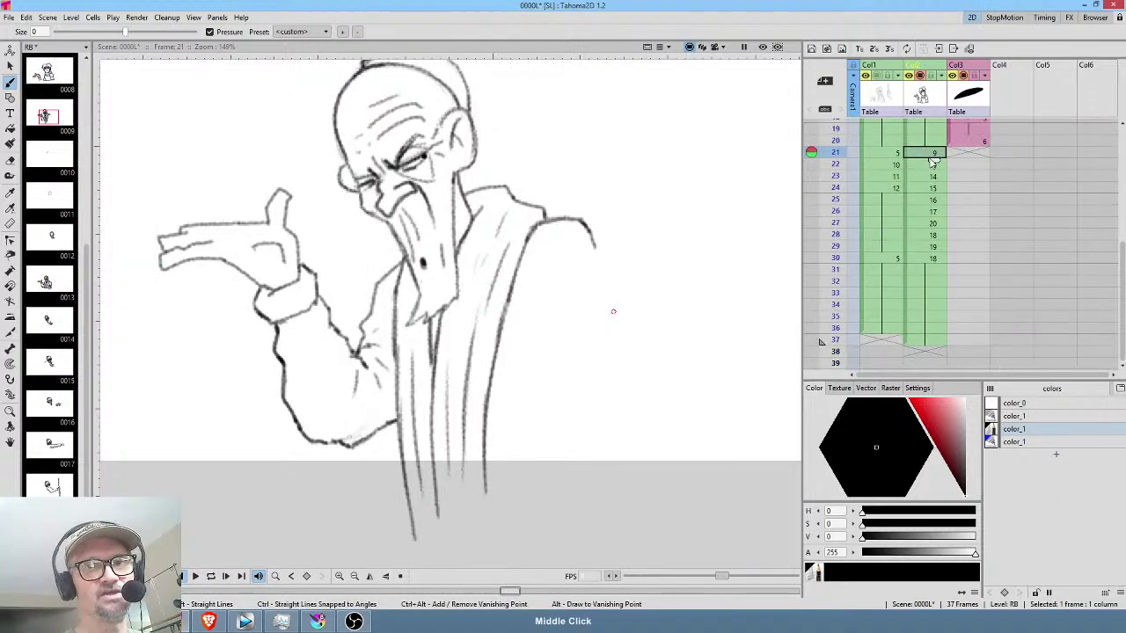
key("period")
key("comma")
key("period")
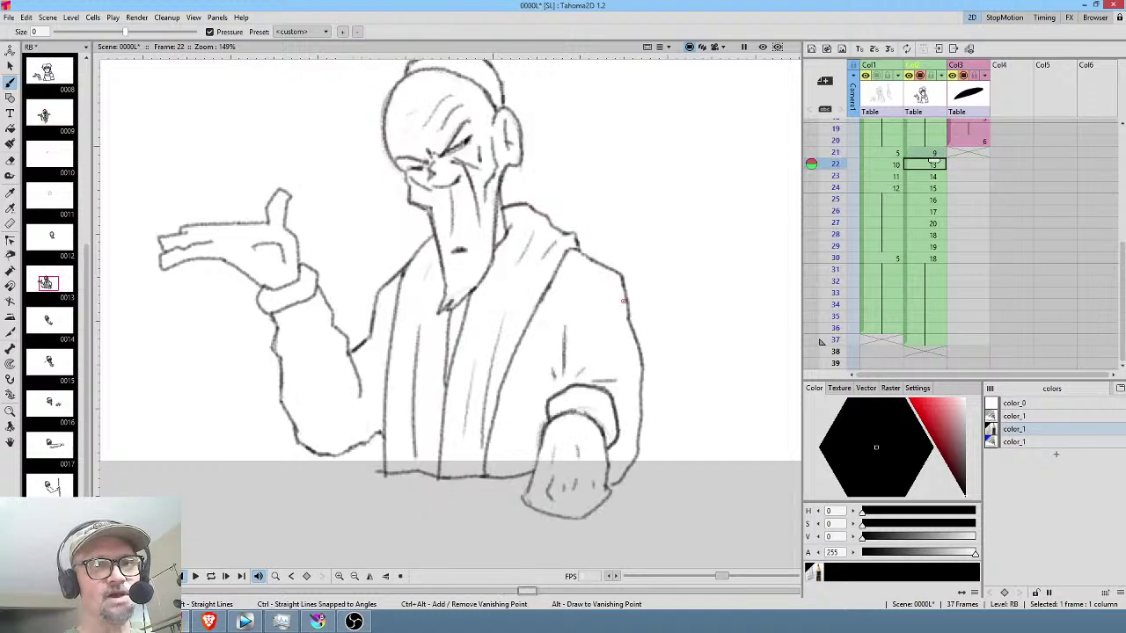
key("period")
key("comma")
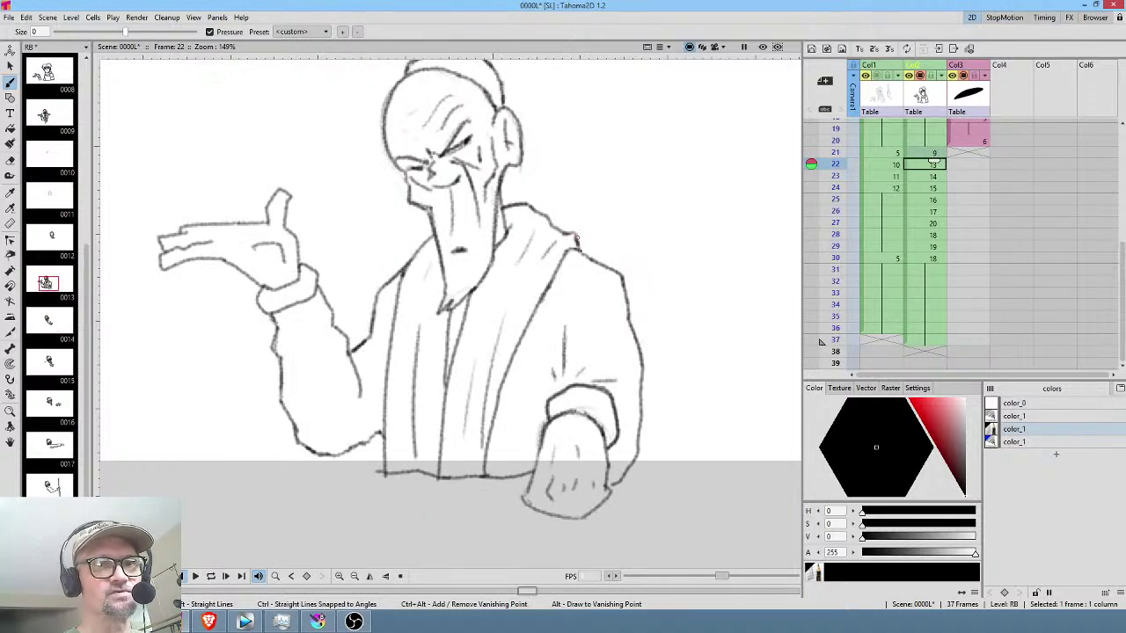
key("period")
key("comma")
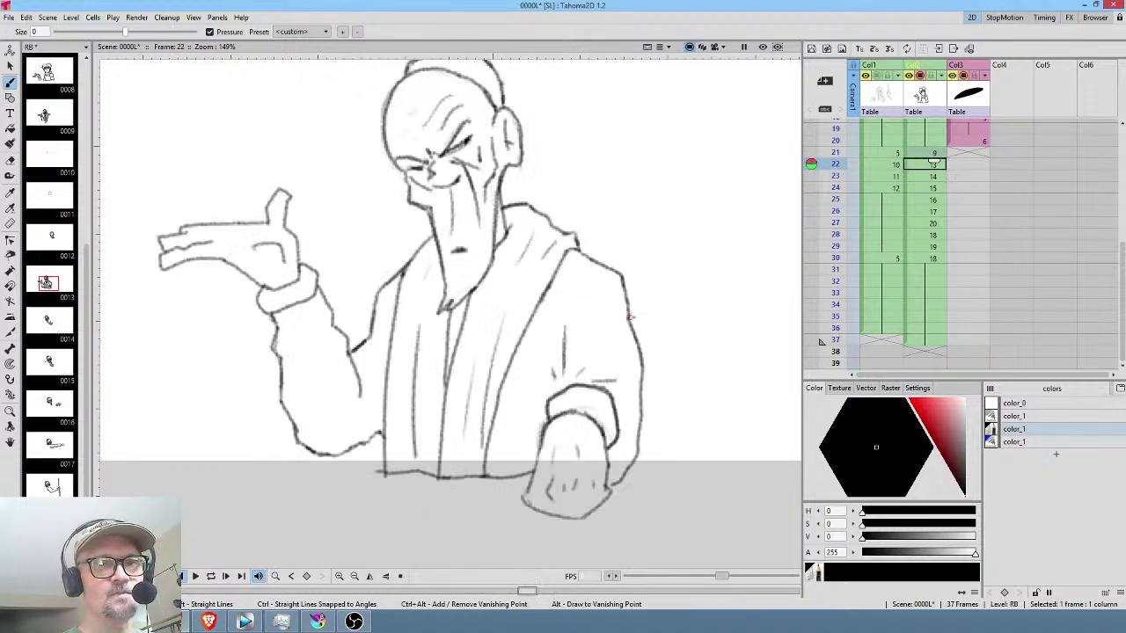
key("period")
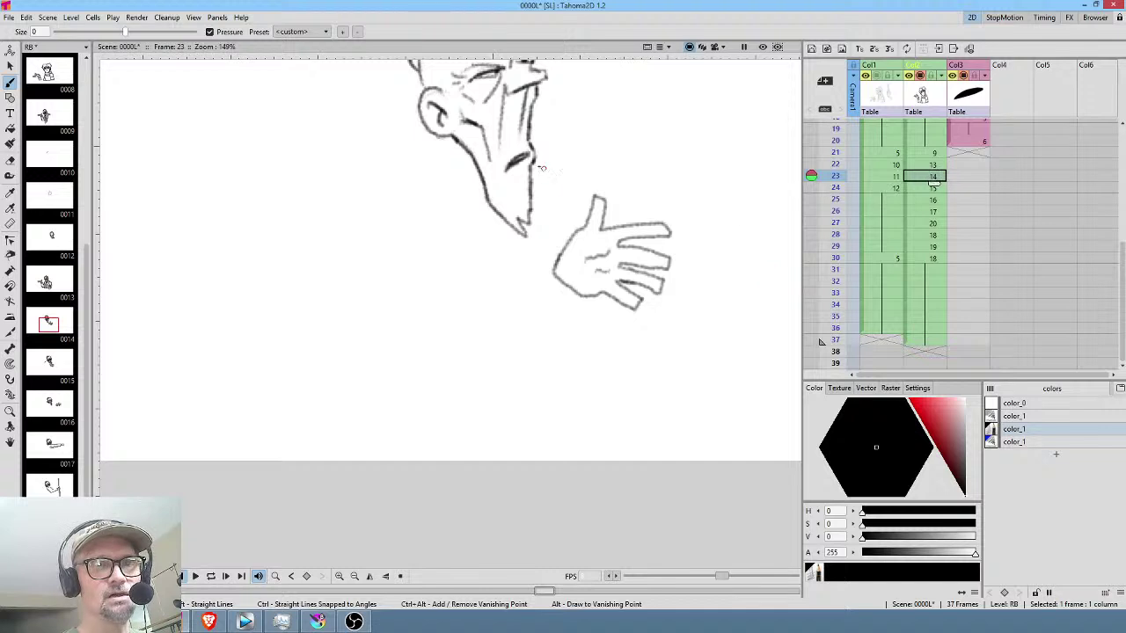
Draw the shoulder line sloping from below the ear down to the upper arm on Col2's frame 24.
middle_click(482, 369)
left_click_drag(477, 382, 489, 414)
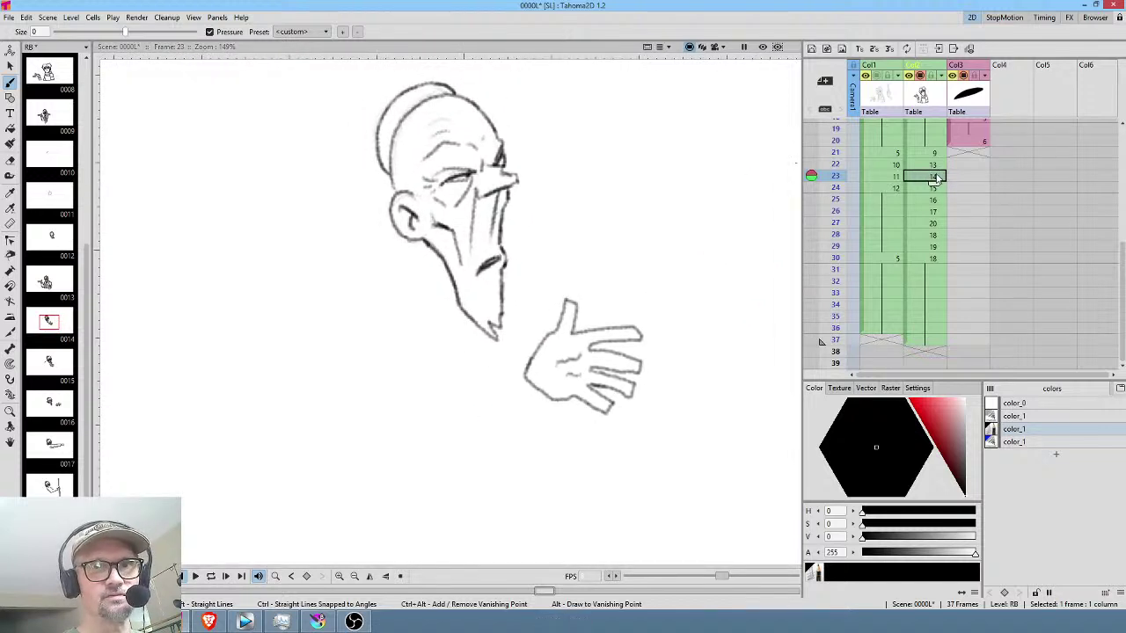
key("period")
key("period")
key("period")
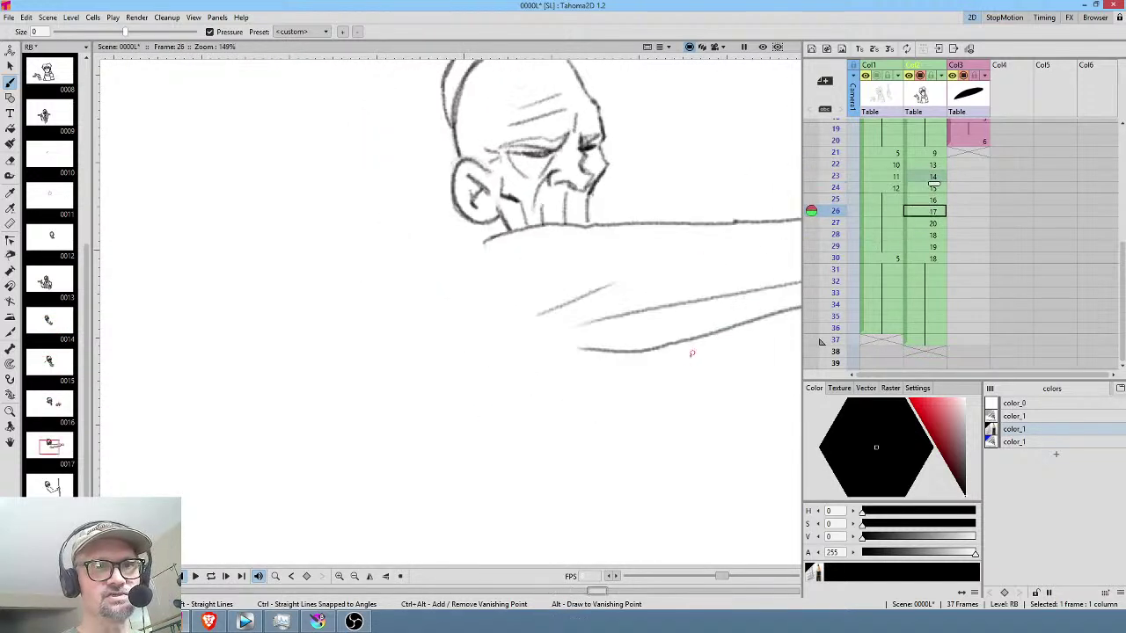
key("comma")
key("comma")
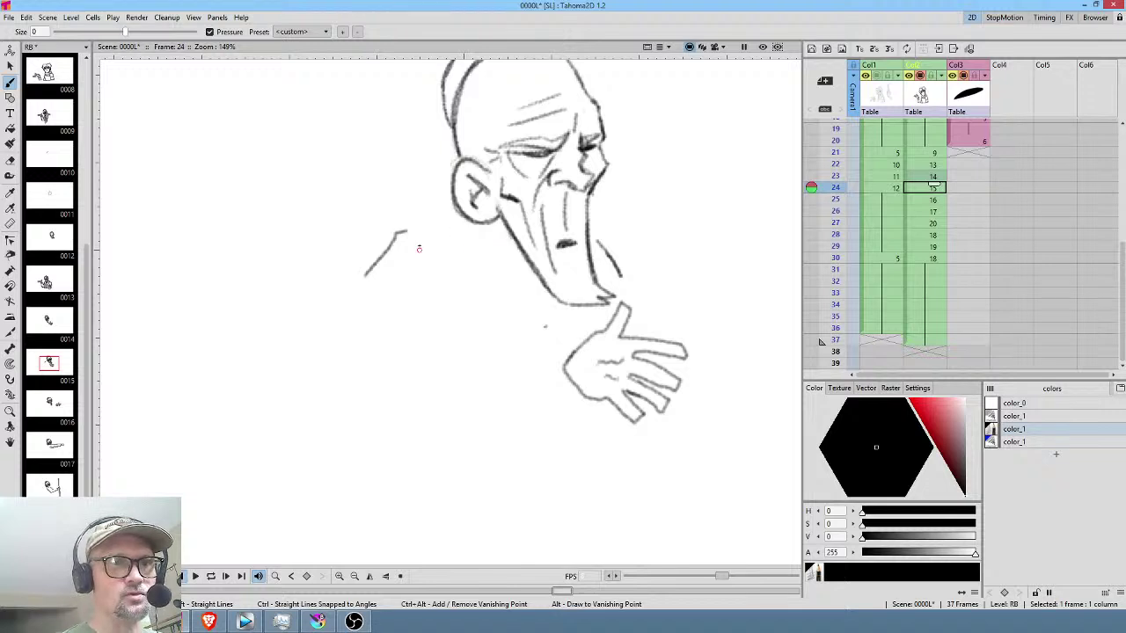
mouse_move(440, 223)
left_mouse_down()
mouse_move(395, 234)
mouse_move(364, 272)
left_mouse_up()
left_click_drag(474, 270, 454, 314)
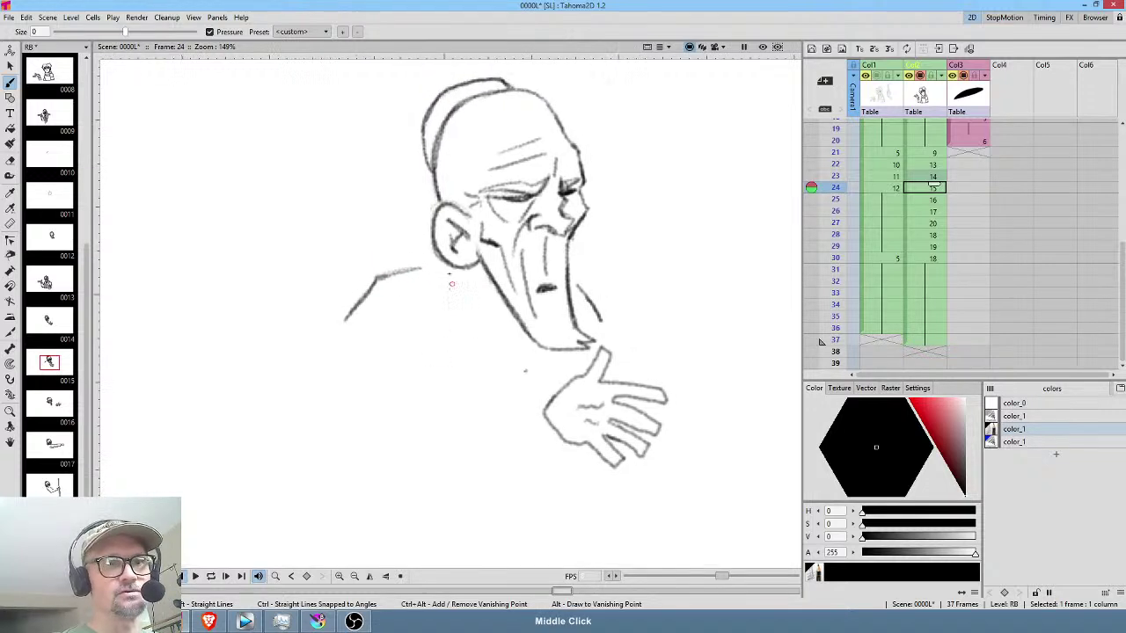
Draw the matching near shoulder with a short upper-arm line on Col2's frame 23, using frame 24 as reference.
key("comma")
key("period")
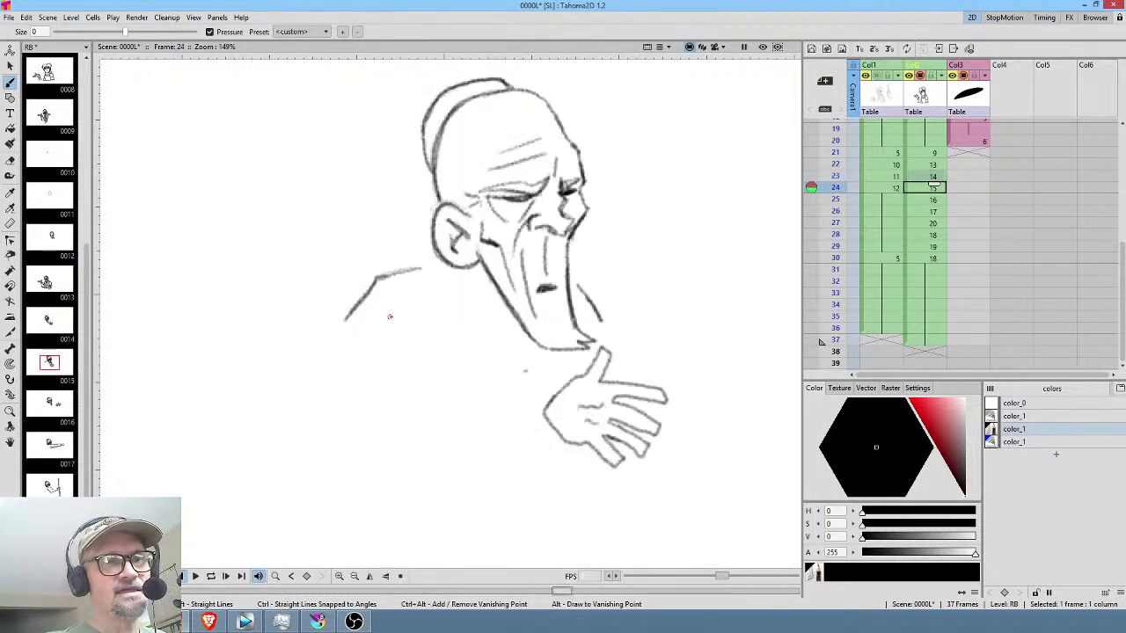
key("comma")
mouse_move(348, 304)
left_mouse_down()
mouse_move(306, 335)
mouse_move(304, 368)
mouse_move(306, 345)
mouse_move(344, 303)
left_mouse_up()
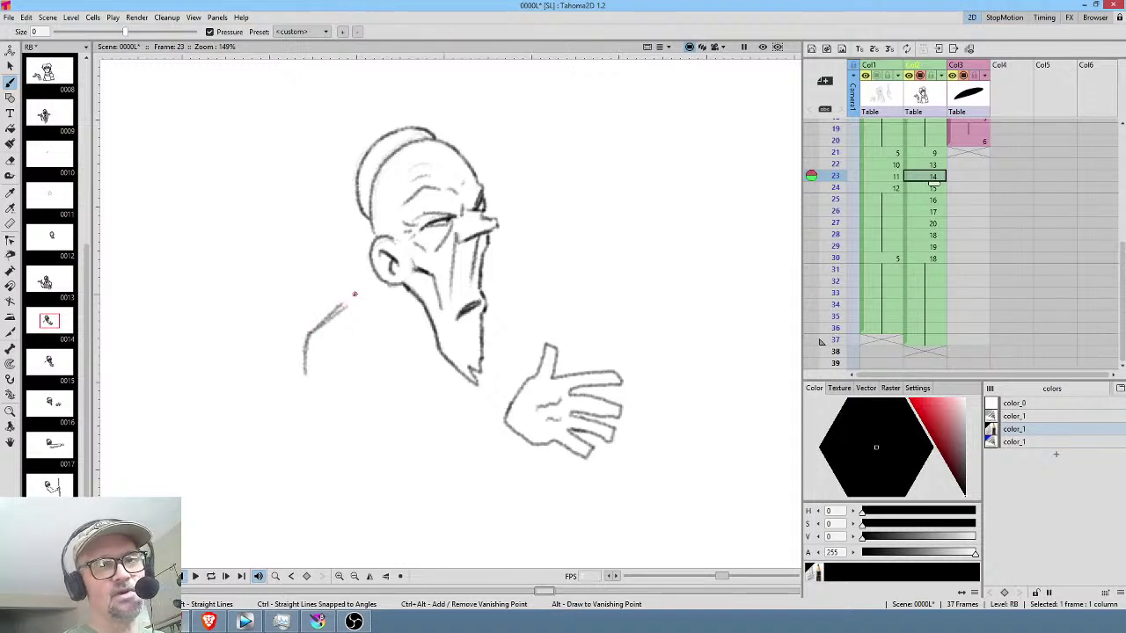
Draw the robe's outer sleeve edge from the rounded shoulder down past the canvas's lower border on Col2's frame 21, checking against frame 22.
key("comma")
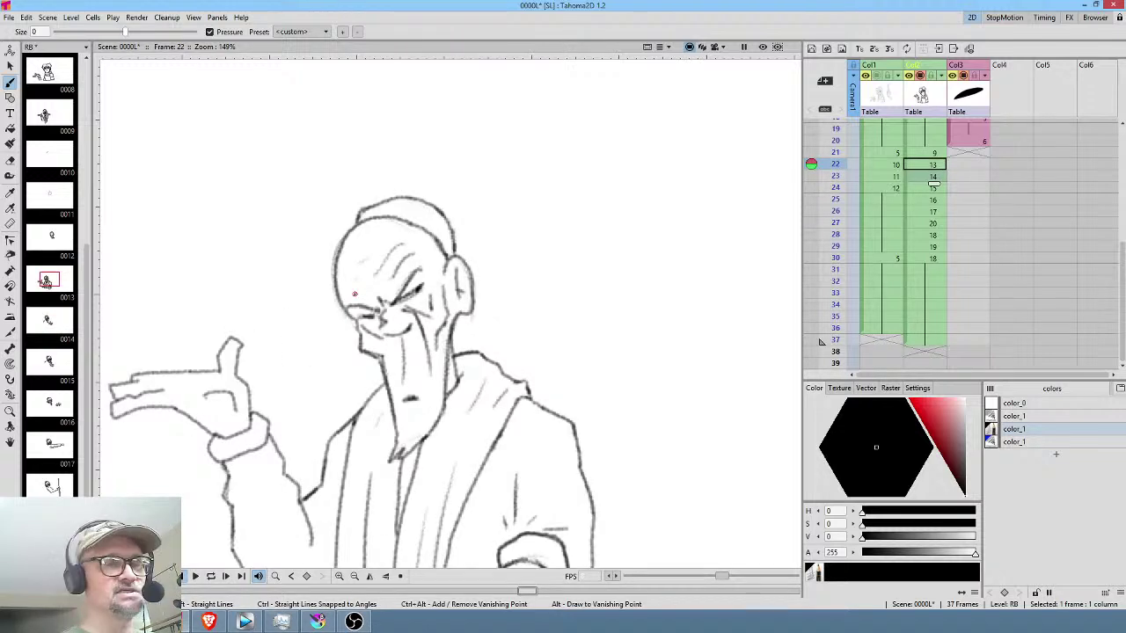
middle_click(623, 244)
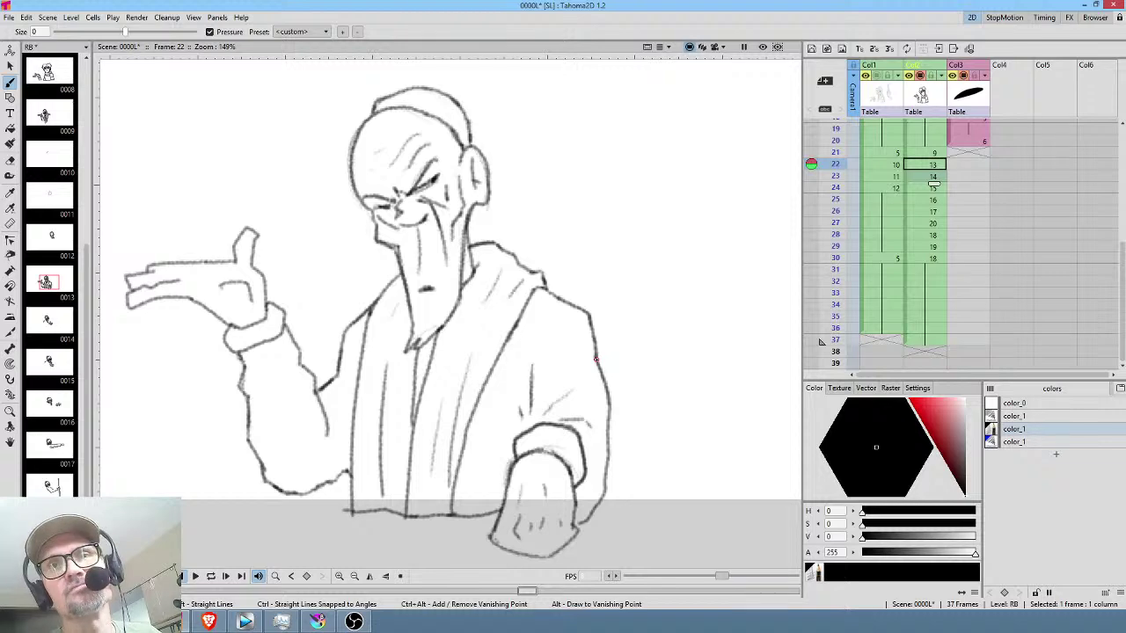
key("Up")
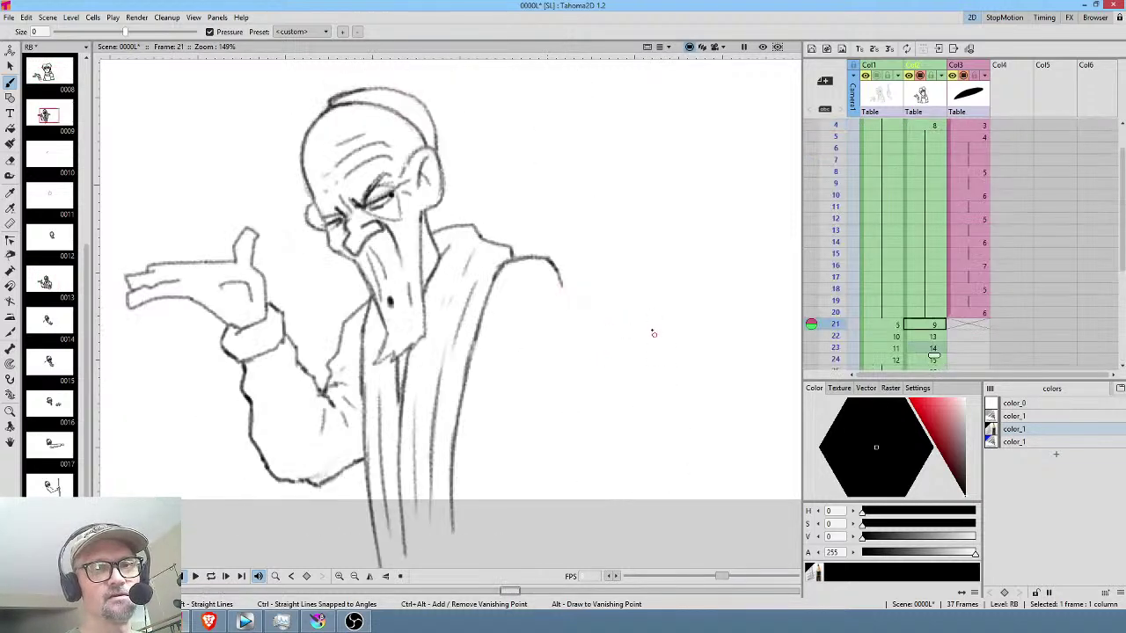
key("Down")
key("Up")
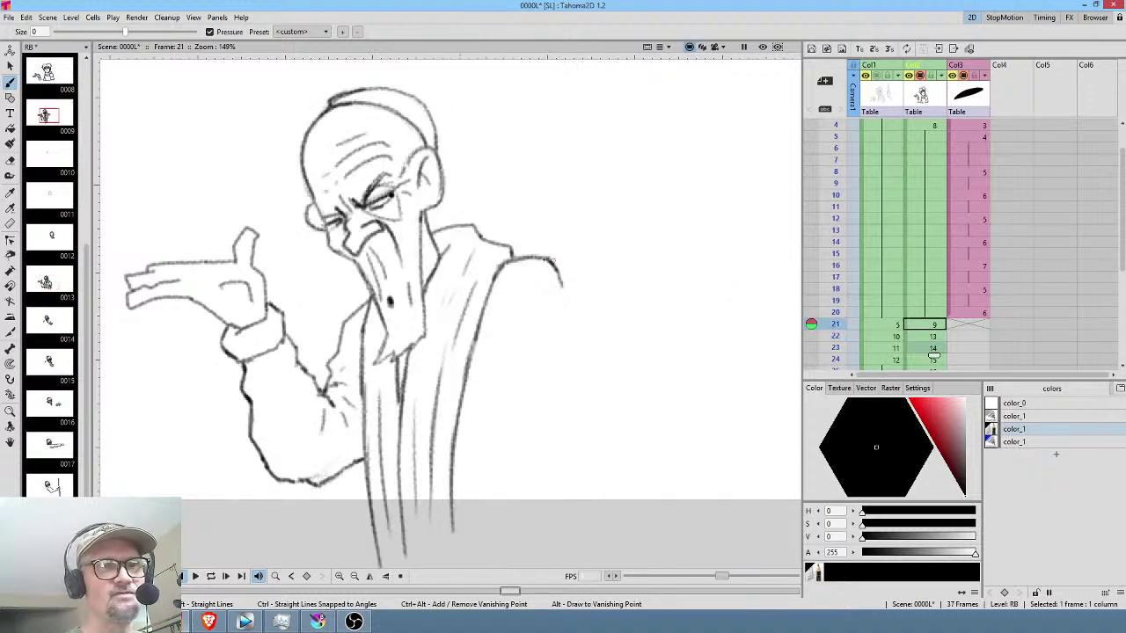
key("Down")
key("Up")
key("Down")
key("Up")
key("Down")
key("Up")
left_click_drag(559, 274, 634, 526)
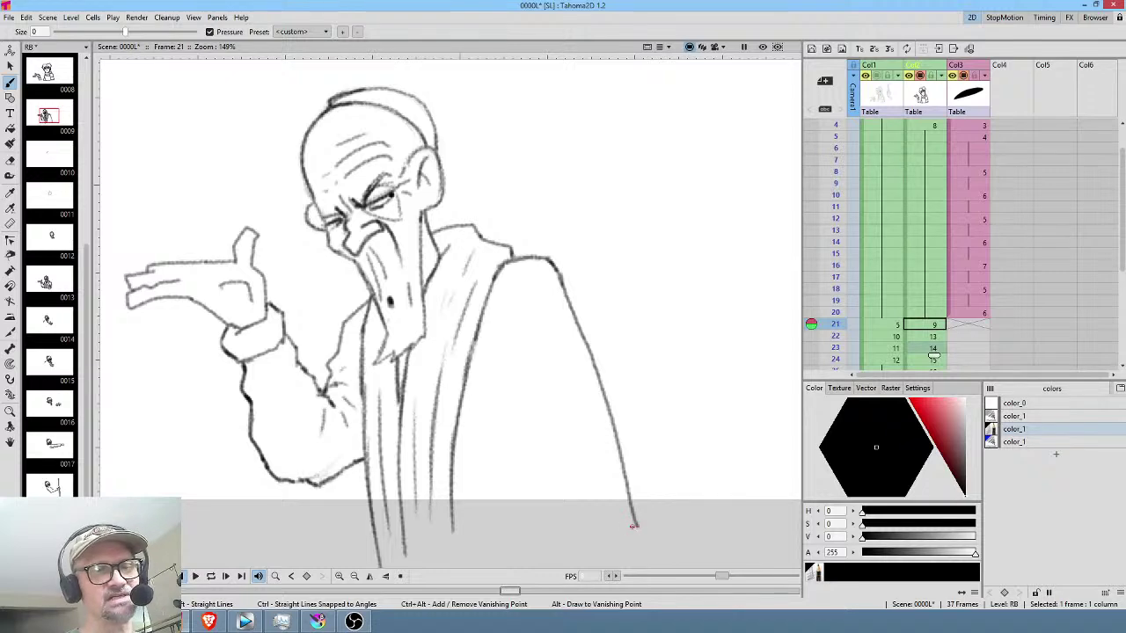
Add short fold lines inside the lowered sleeve on Col2's frame 21 and compare with the neighbouring frames.
mouse_move(502, 358)
left_mouse_down()
mouse_move(535, 410)
mouse_move(507, 410)
left_mouse_up()
key("comma")
key("period")
key("period")
key("comma")
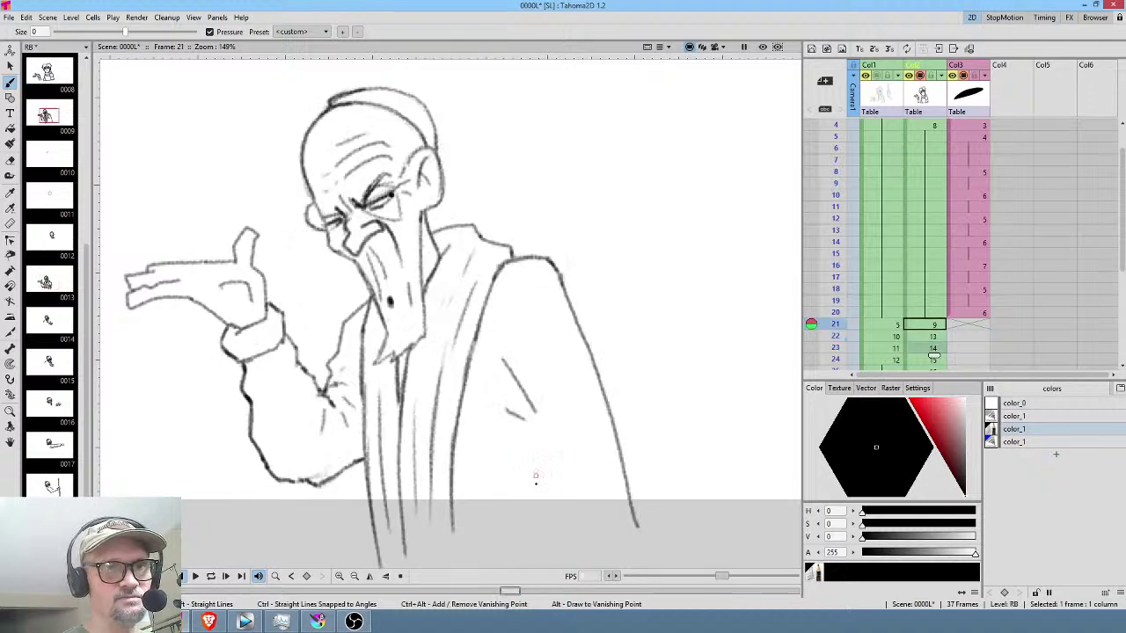
Close the robe's lower end with a slightly wavy line just below the canvas border on Col2's frame 21.
middle_click(620, 452)
mouse_move(620, 452)
left_mouse_down()
mouse_move(643, 361)
mouse_move(634, 403)
left_mouse_up()
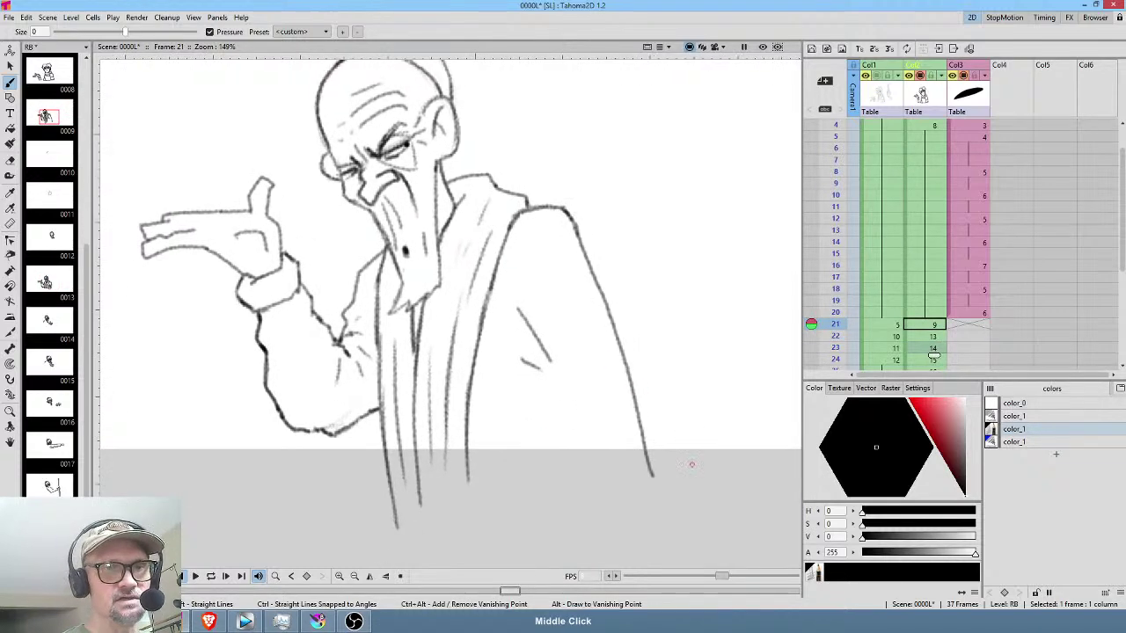
mouse_move(692, 470)
left_mouse_down()
mouse_move(490, 462)
mouse_move(357, 492)
left_mouse_up()
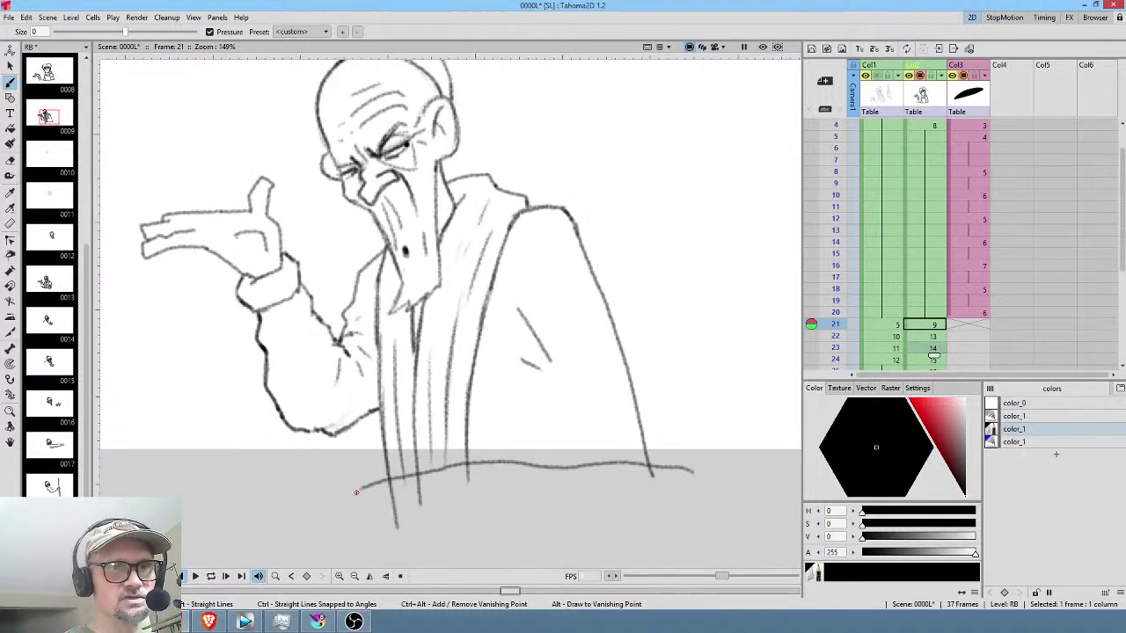
key("period")
key("comma")
Compare the old man's poses and unfinished bodies on Col2's frames 22, 23 and 24.
key("period")
key("period")
left_click_drag(504, 271, 521, 397)
key("comma")
key("period")
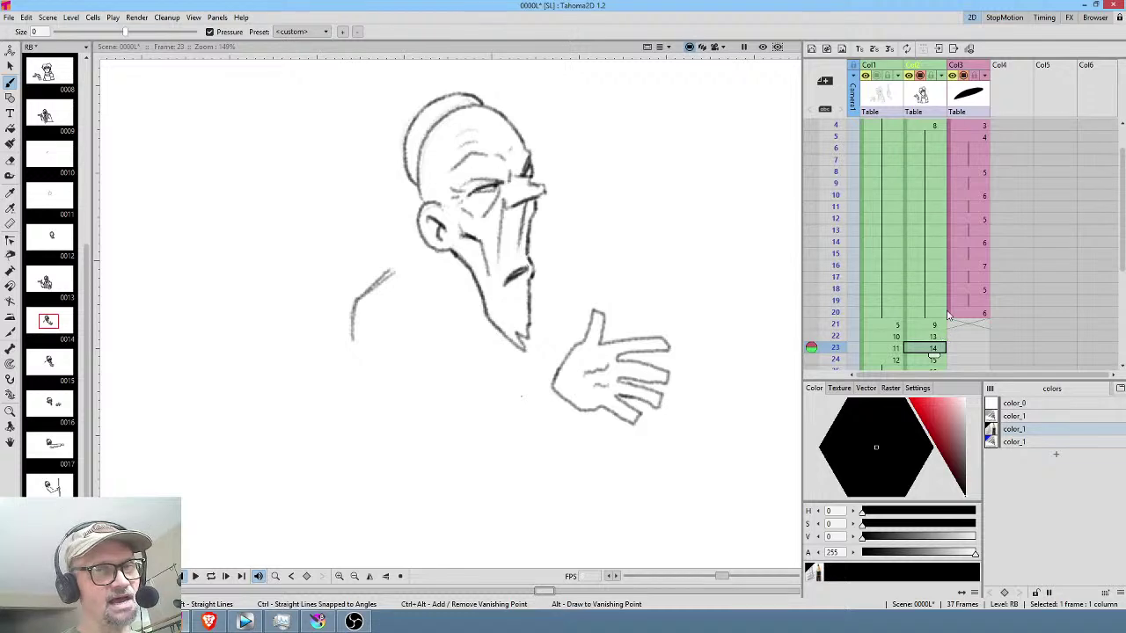
left_click_drag(948, 317, 957, 192)
left_click(935, 223)
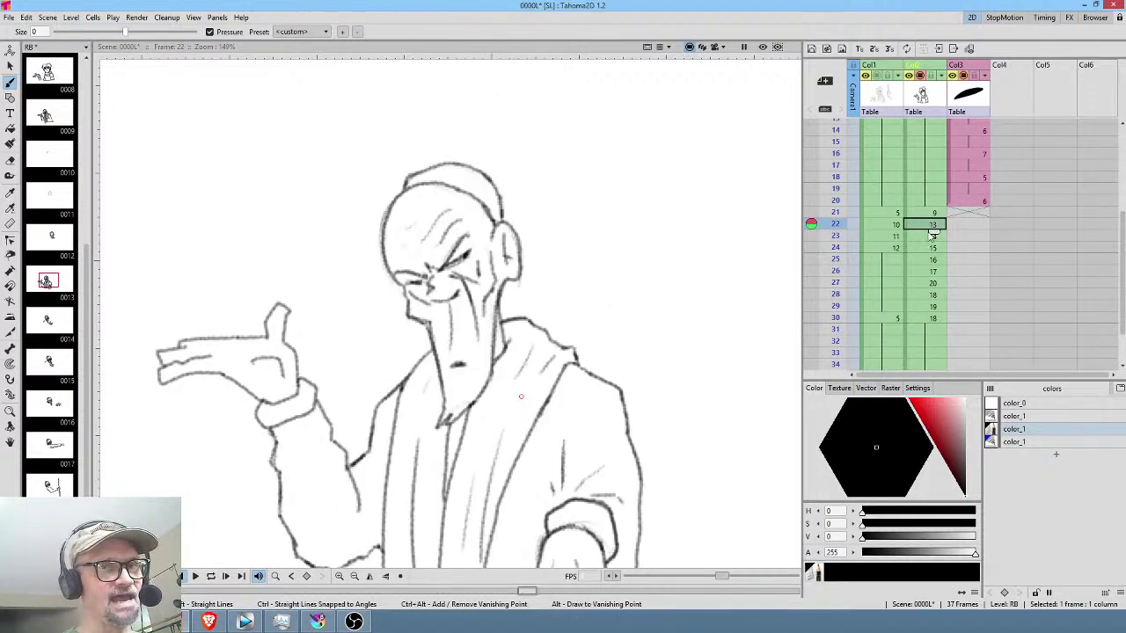
left_click(930, 237)
left_click(930, 249)
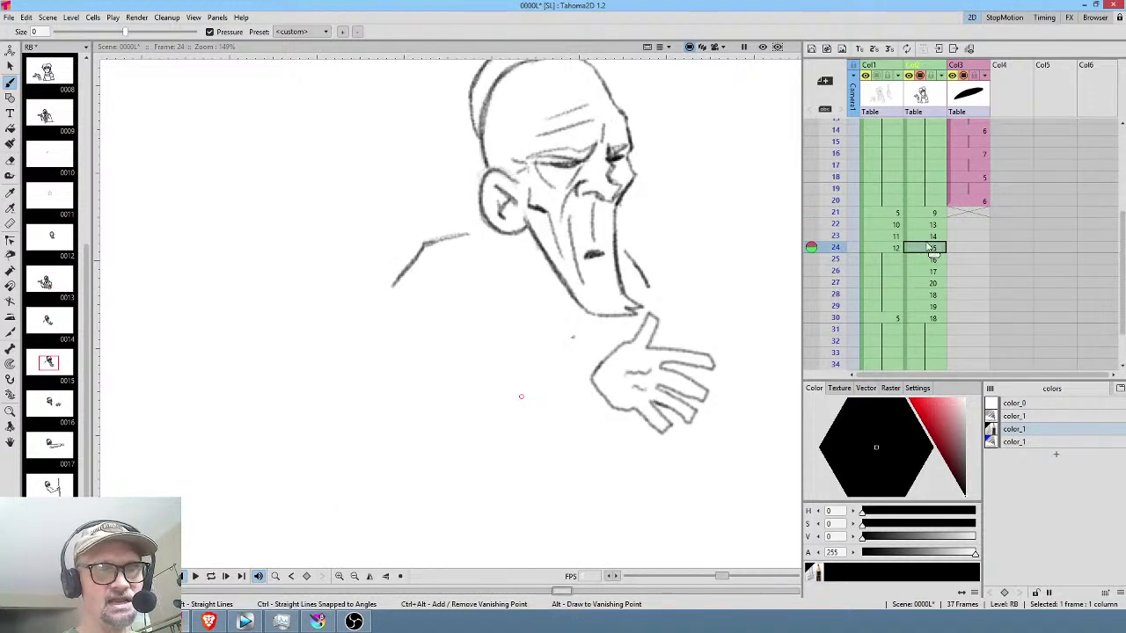
left_click_drag(661, 272, 629, 321)
Draw the raised collar behind the neck on Col2's frame 23 and tidy where it meets the shoulder line.
key("comma")
key("period")
key("comma")
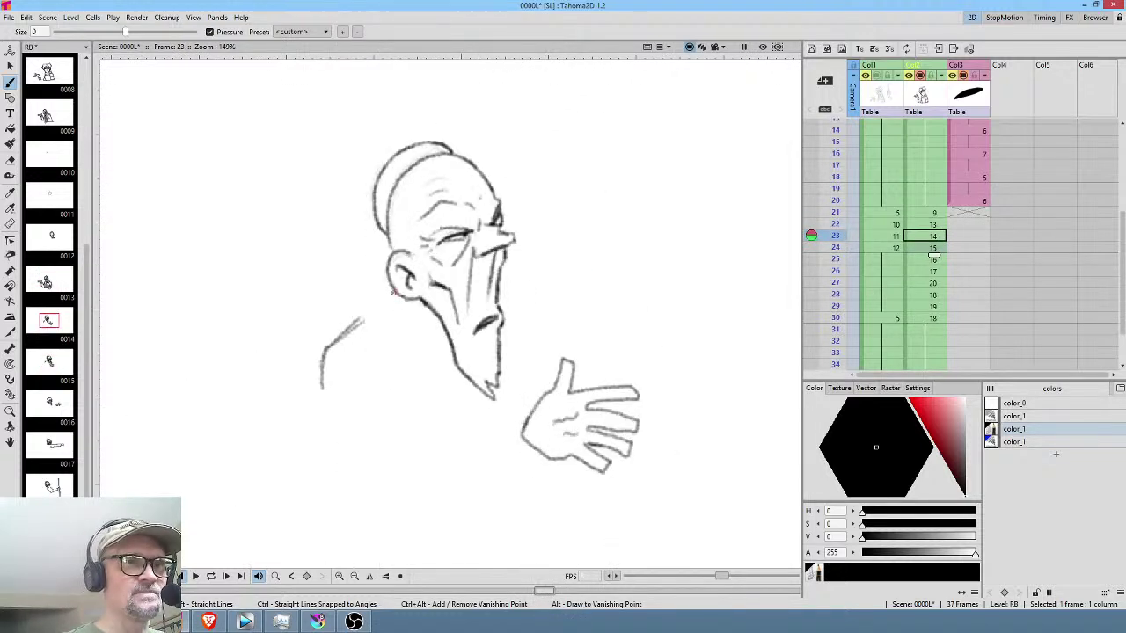
mouse_move(392, 289)
left_mouse_down()
mouse_move(357, 324)
mouse_move(385, 323)
left_mouse_up()
key("period")
key("comma")
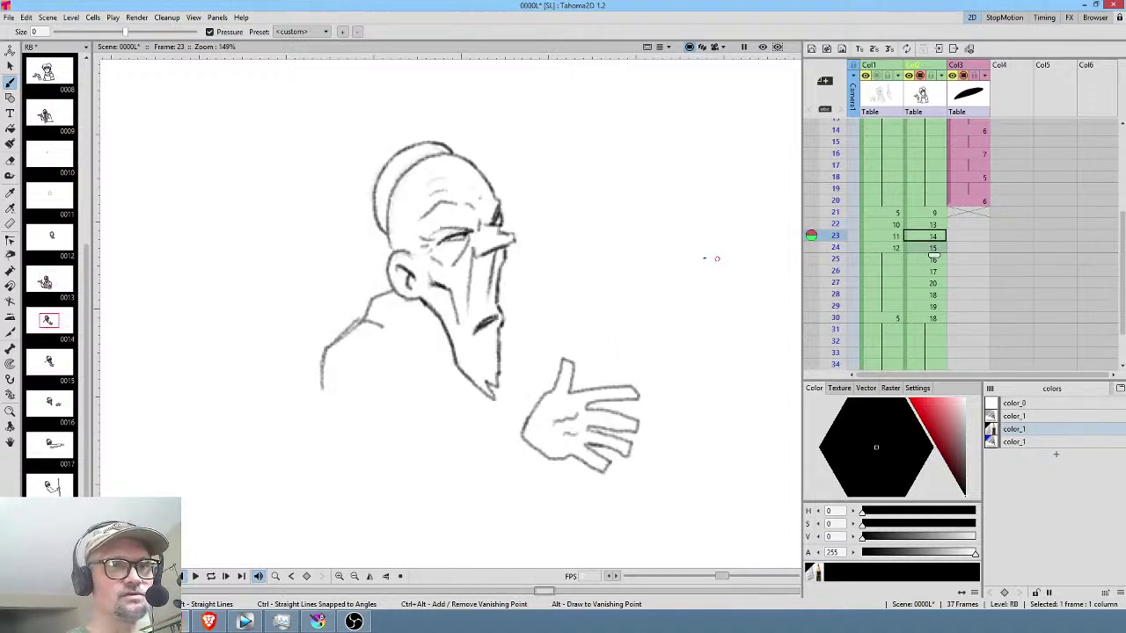
key("a")
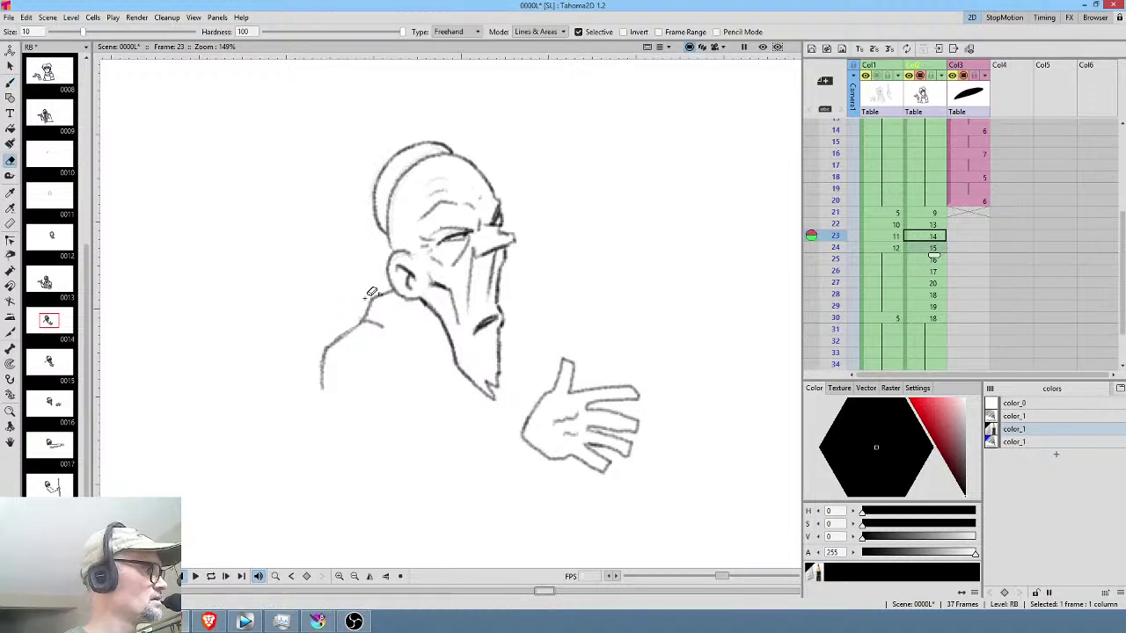
key("b")
key("comma")
key("period")
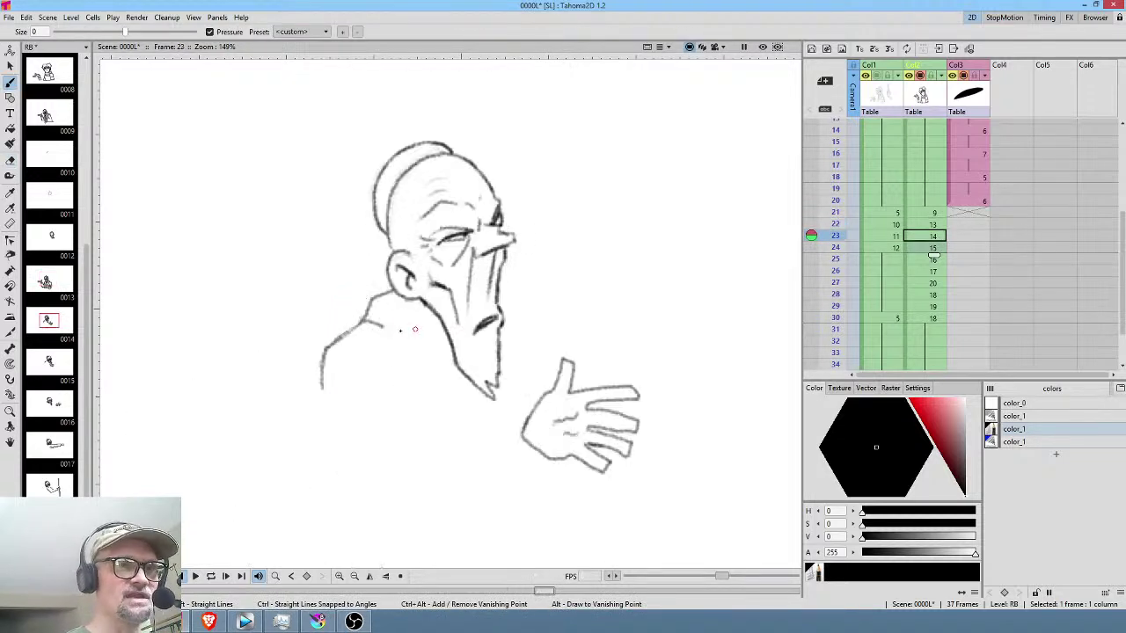
Extend the collar's front edge toward the chest and draw the far shoulder behind the chin on Col2's frame 23.
left_click_drag(380, 325, 410, 355)
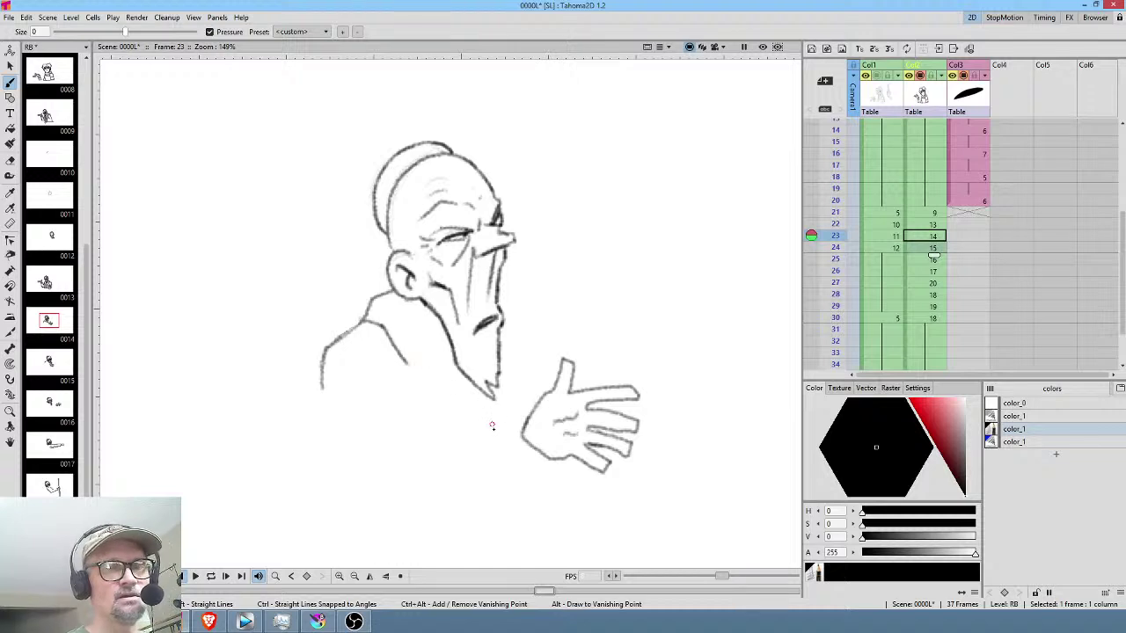
mouse_move(497, 299)
left_mouse_down()
mouse_move(530, 314)
mouse_move(536, 343)
left_mouse_up()
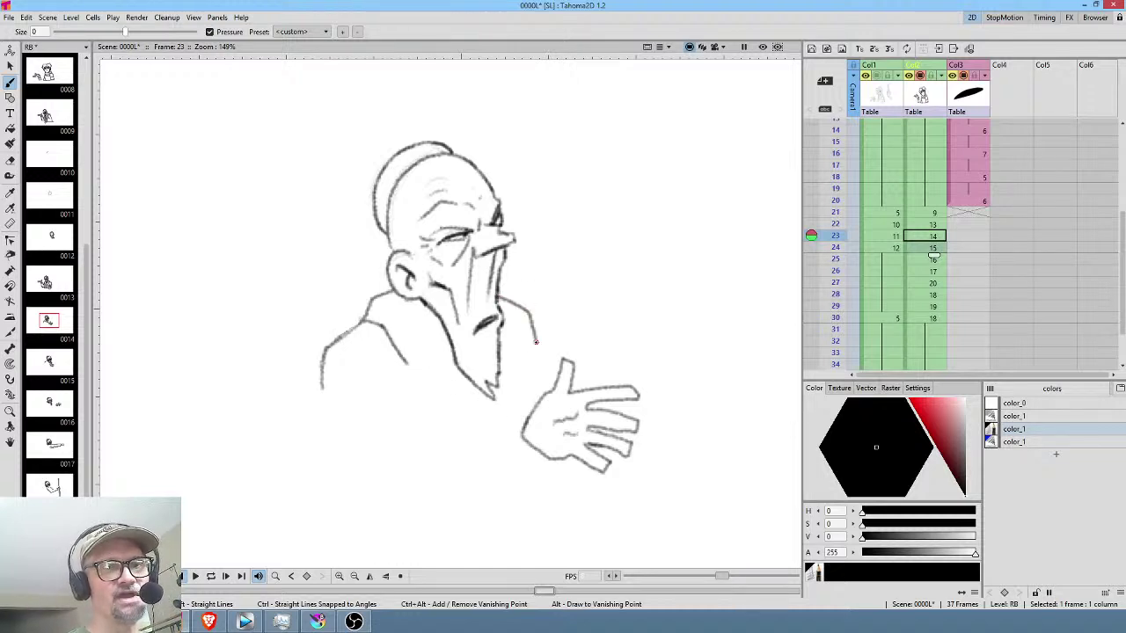
key("comma")
key("period")
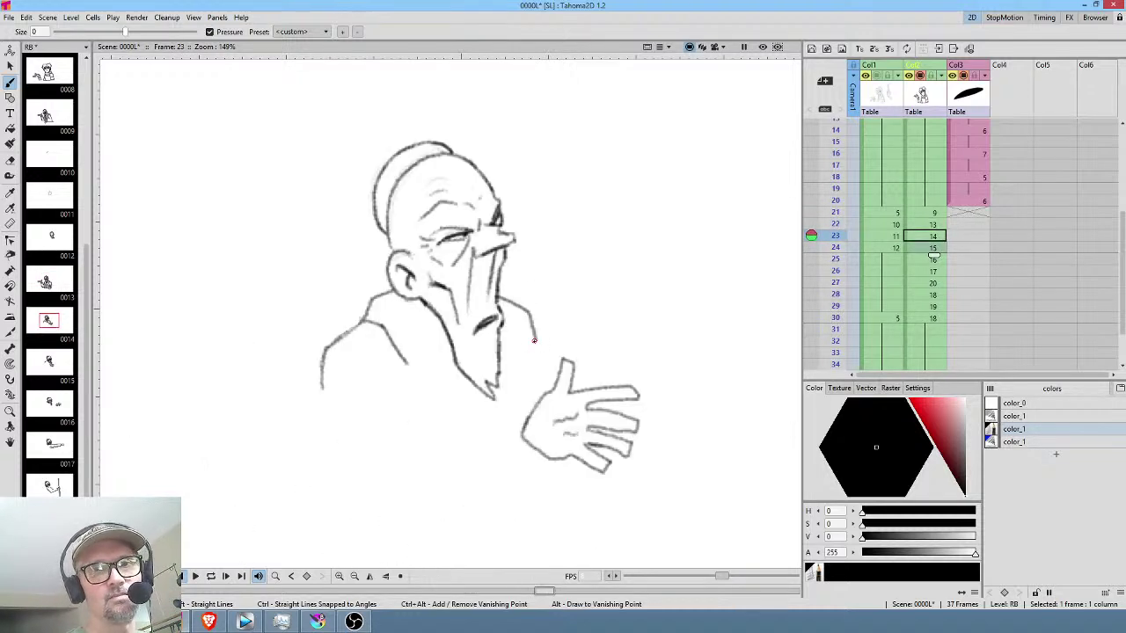
key("period")
key("comma")
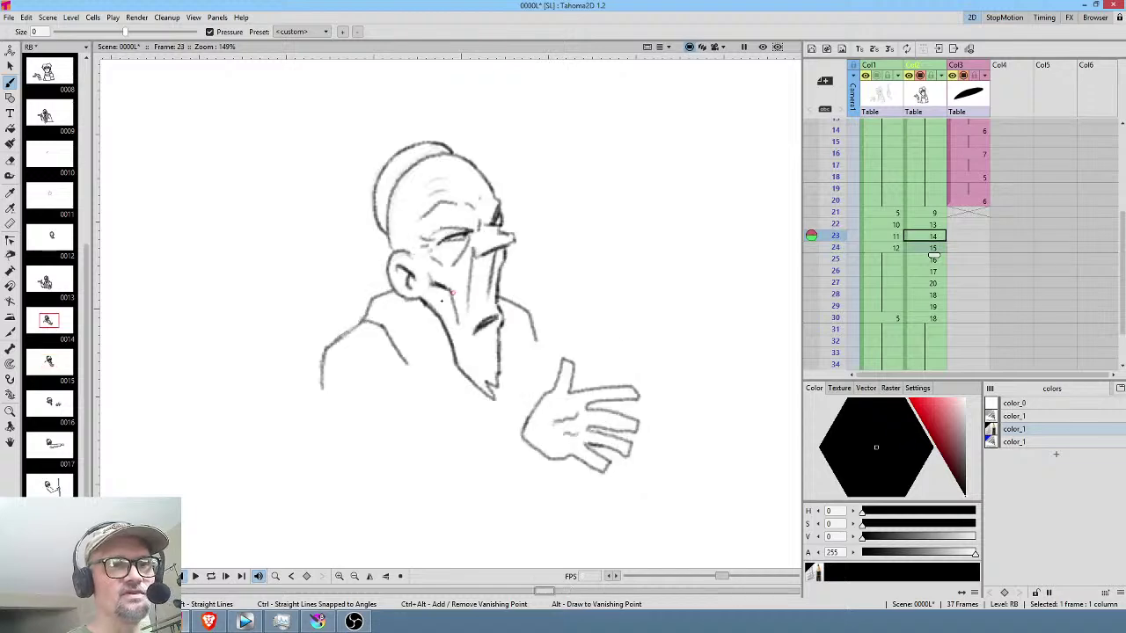
Erase the inner end of the near shoulder line beside the neck on Col2's frame 24.
key("period")
key("comma")
key("period")
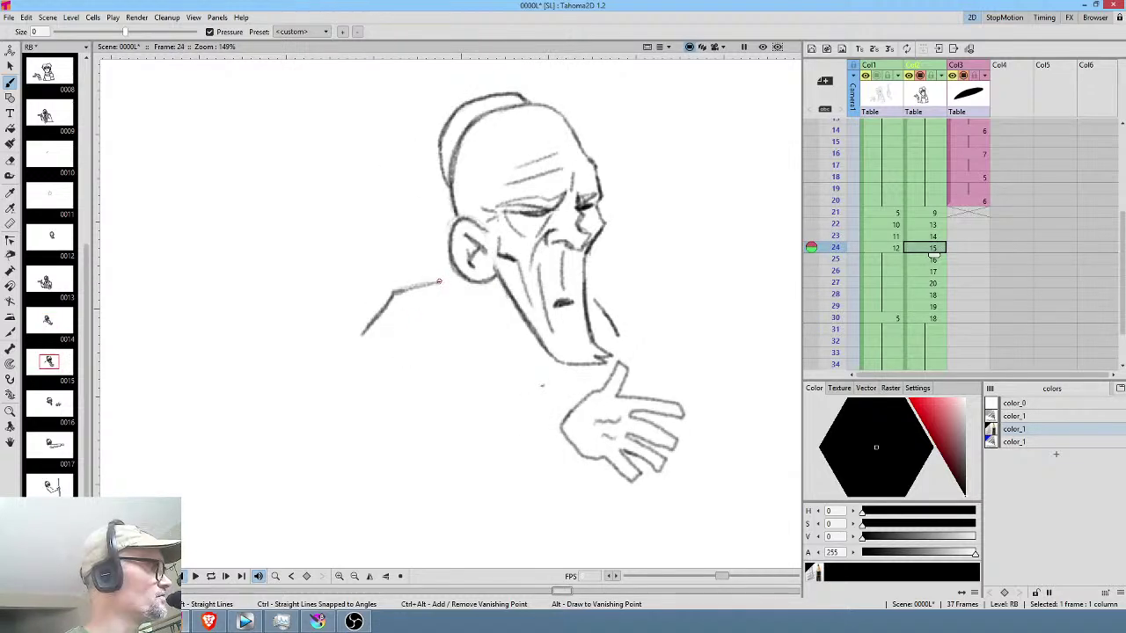
key("a")
left_click_drag(415, 288, 439, 280)
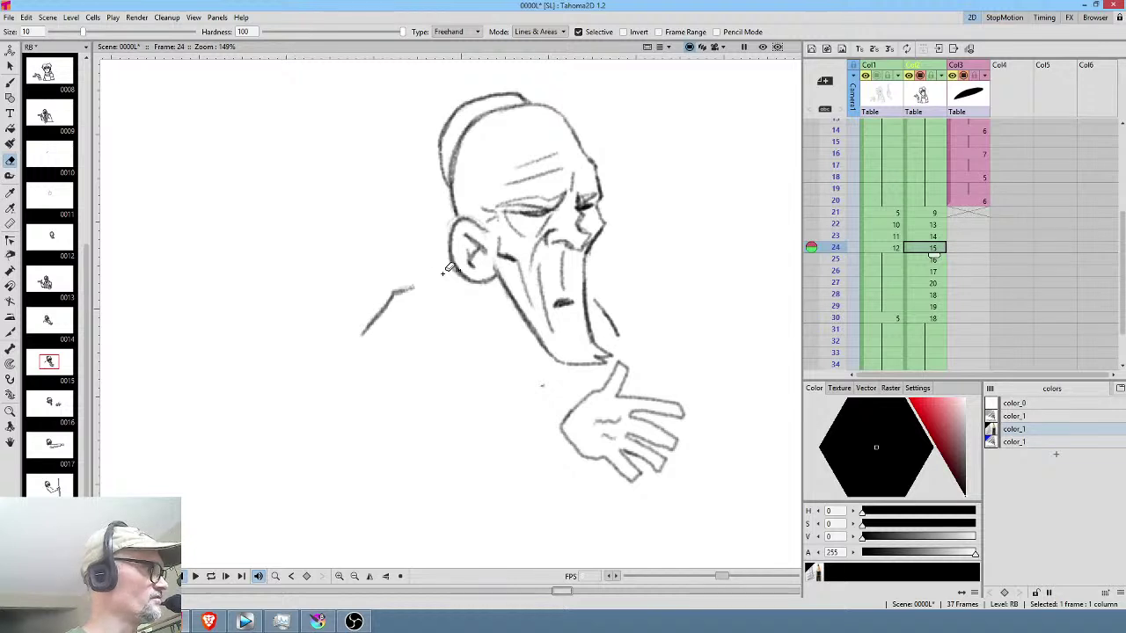
Draw the raised collar from the ear down to the shoulder line on Col2's frame 24, matching frame 23.
key("b")
key("comma")
key("period")
mouse_move(413, 287)
left_mouse_down()
mouse_move(447, 249)
mouse_move(412, 287)
left_mouse_up()
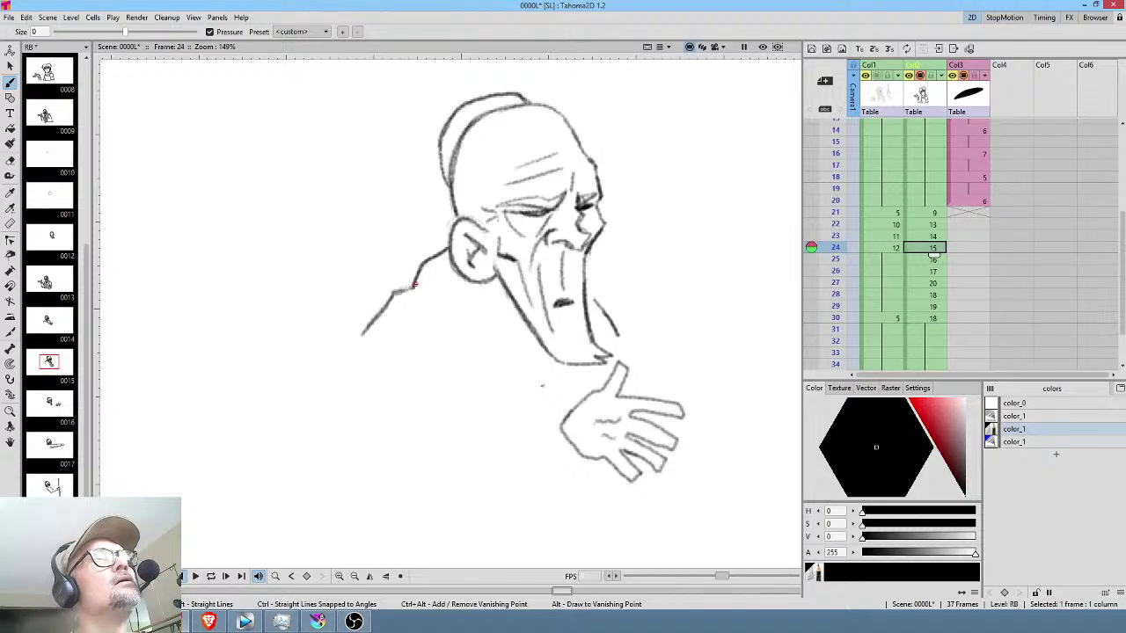
key("comma")
key("period")
key("comma")
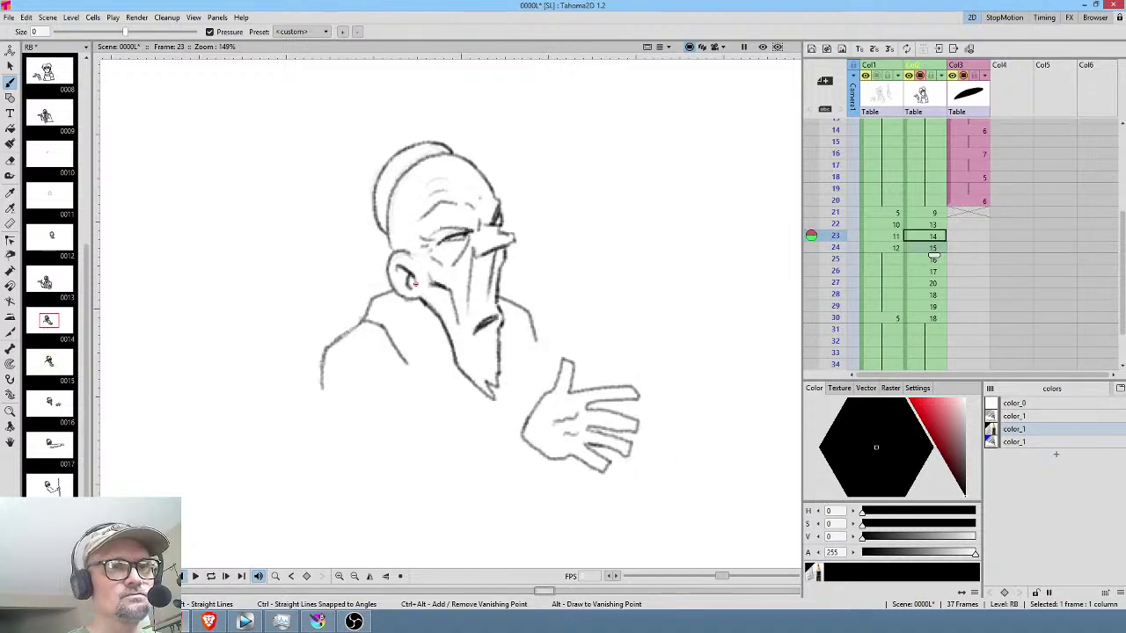
Review Col2's frames 21 and 22, and draw the near arm's bent elbow below the shoulder on frame 23.
left_click(934, 213)
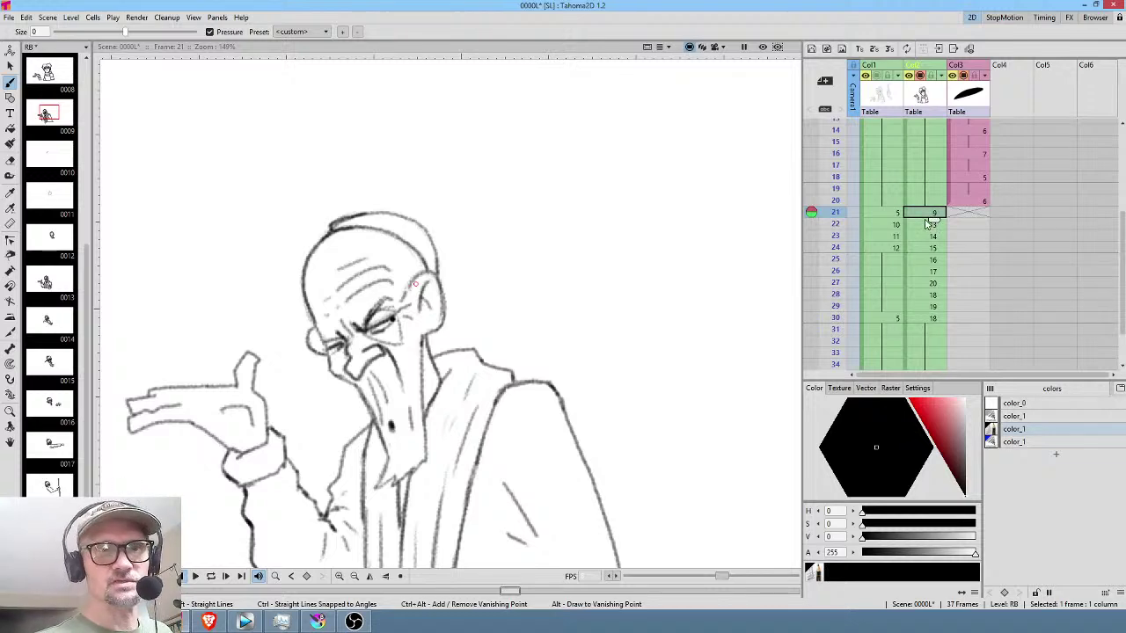
left_click(932, 225)
left_click(933, 235)
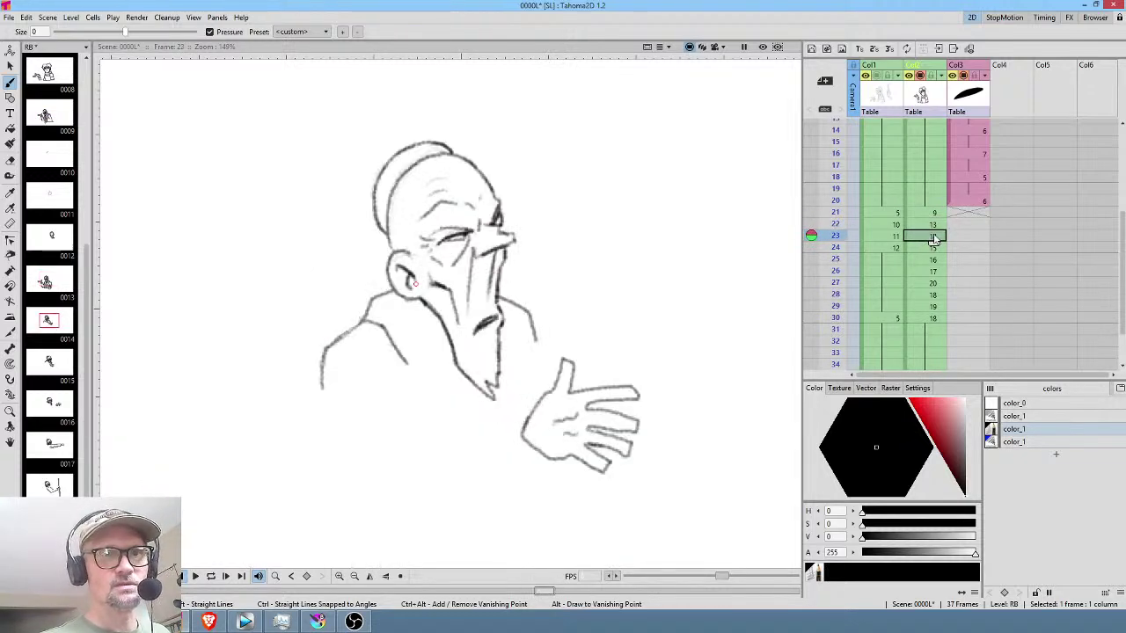
mouse_move(337, 488)
left_mouse_down()
mouse_move(397, 371)
mouse_move(320, 445)
mouse_move(322, 485)
mouse_move(319, 476)
mouse_move(340, 499)
left_mouse_up()
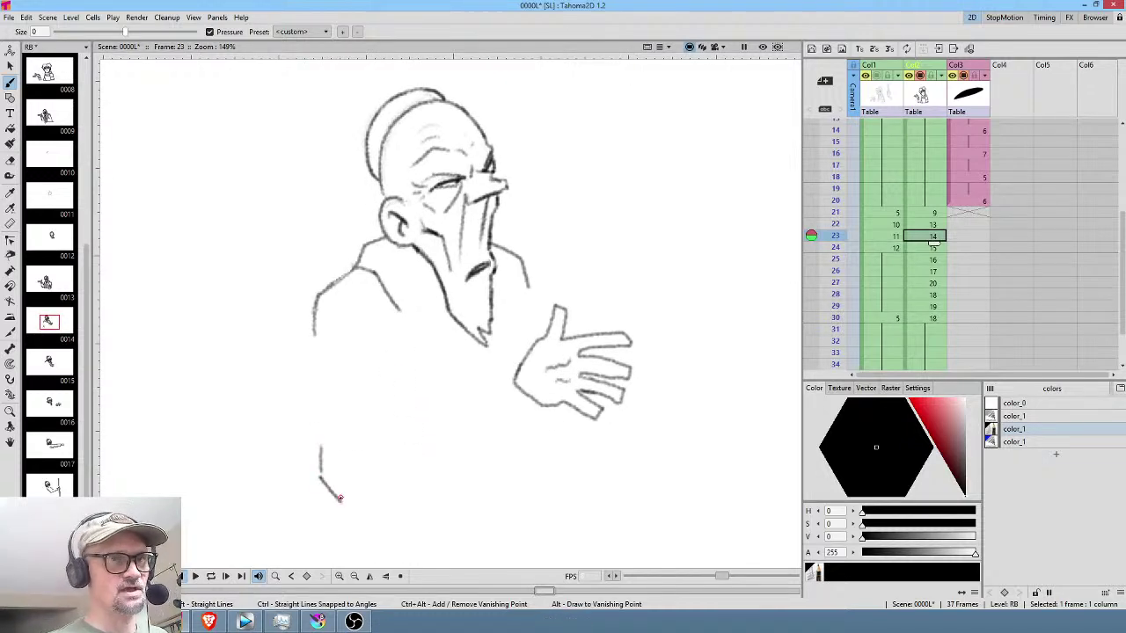
key("comma")
key("period")
Draw the near arm's bent elbow and the start of the upper arm's outer edge on Col2's frame 24.
key("period")
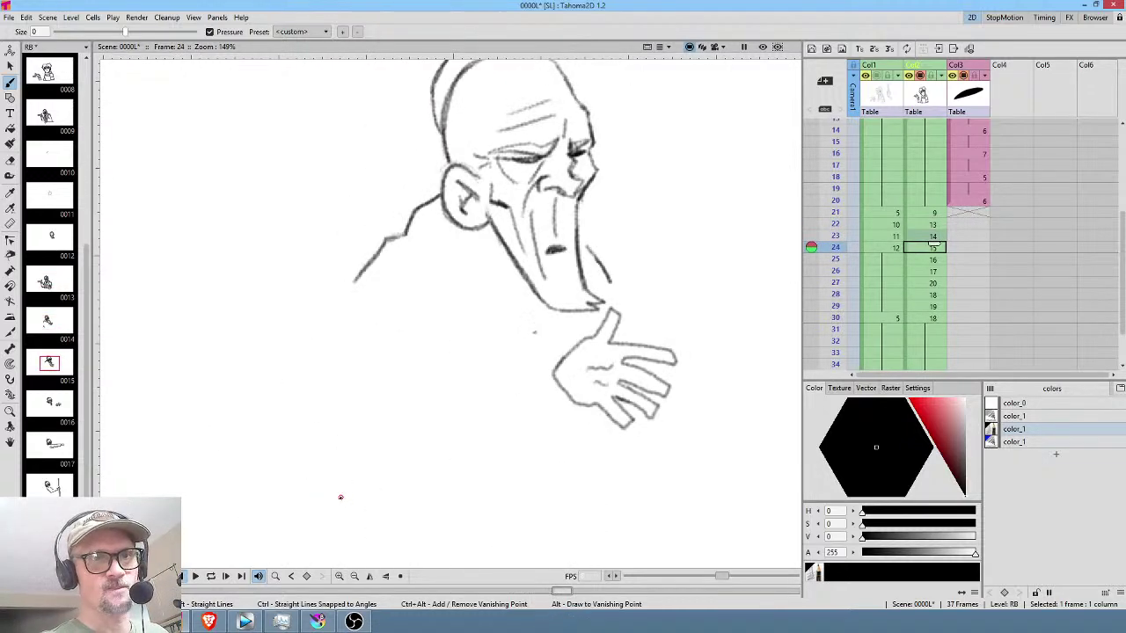
key("comma")
key("period")
key("comma")
key("period")
mouse_move(346, 429)
left_mouse_down()
mouse_move(361, 464)
mouse_move(348, 461)
mouse_move(385, 475)
left_mouse_up()
left_click_drag(364, 280, 357, 307)
Draw a short line for the near elbow's underside on Col2's frame 25, checking it against frames 24 and 26.
key("period")
left_click_drag(550, 392, 405, 381)
key("period")
key("comma")
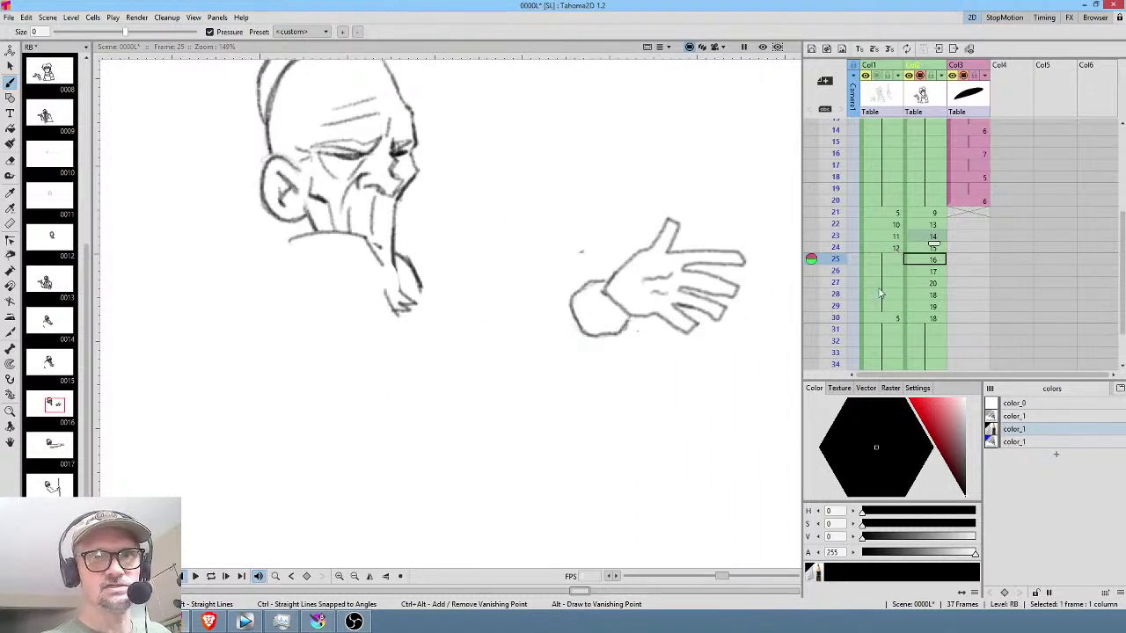
left_click_drag(500, 397, 568, 391)
key("period")
key("comma")
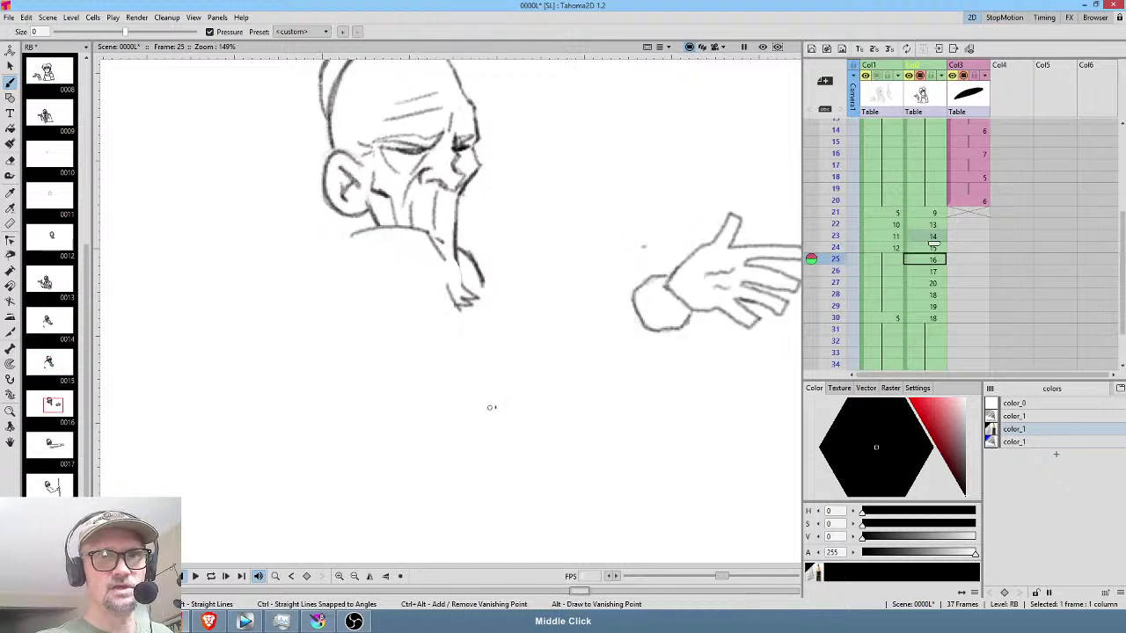
key("period")
key("period")
key("comma")
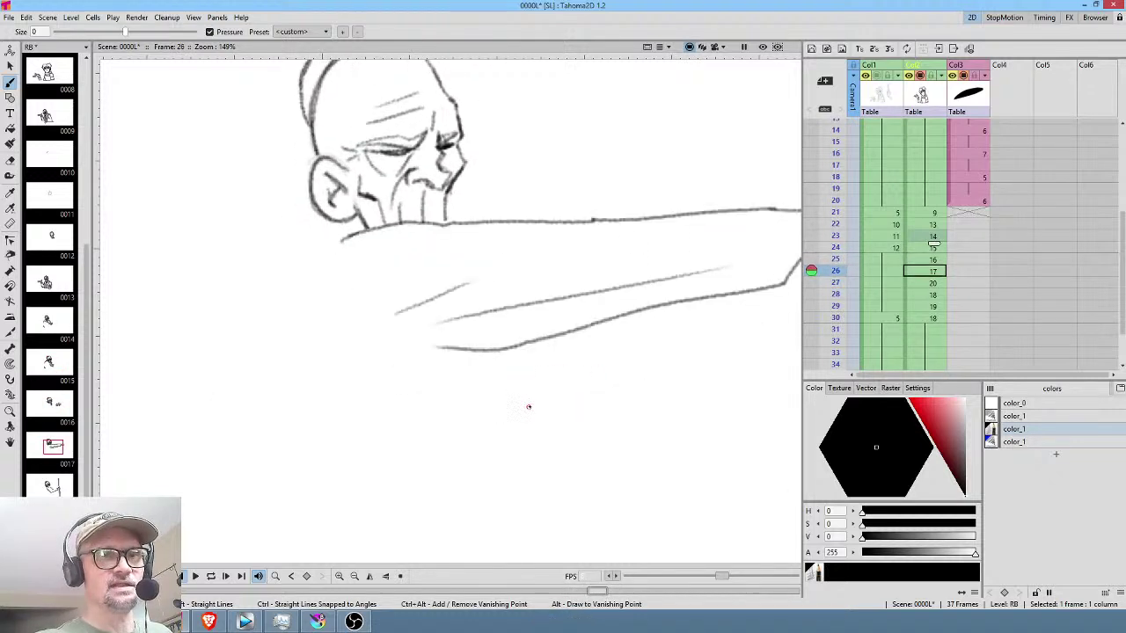
key("comma")
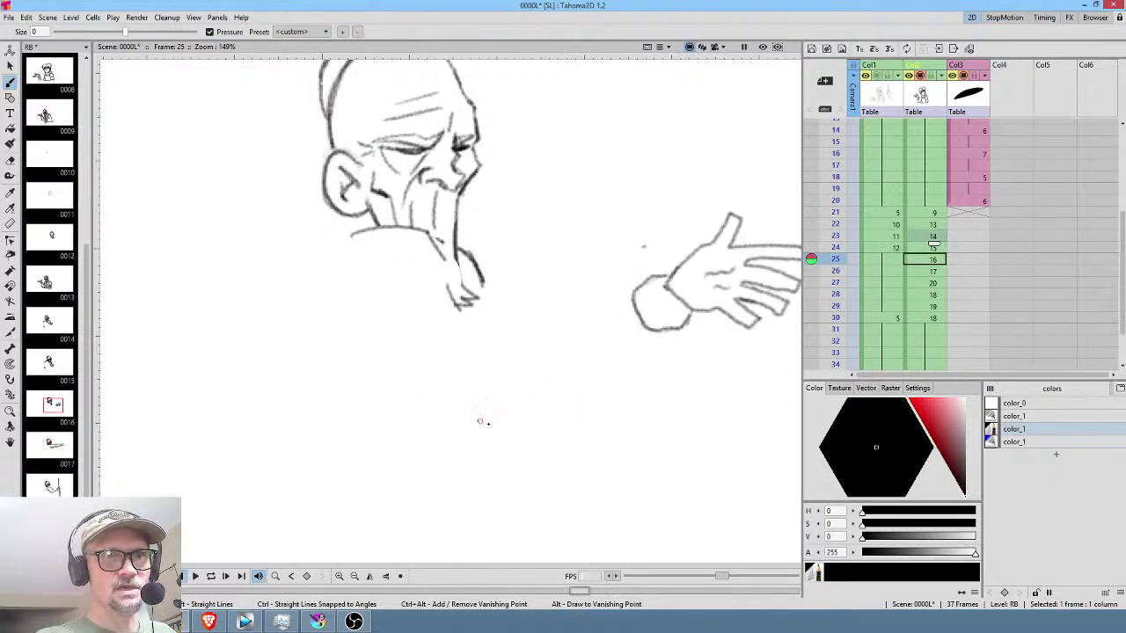
left_click_drag(482, 428, 519, 424)
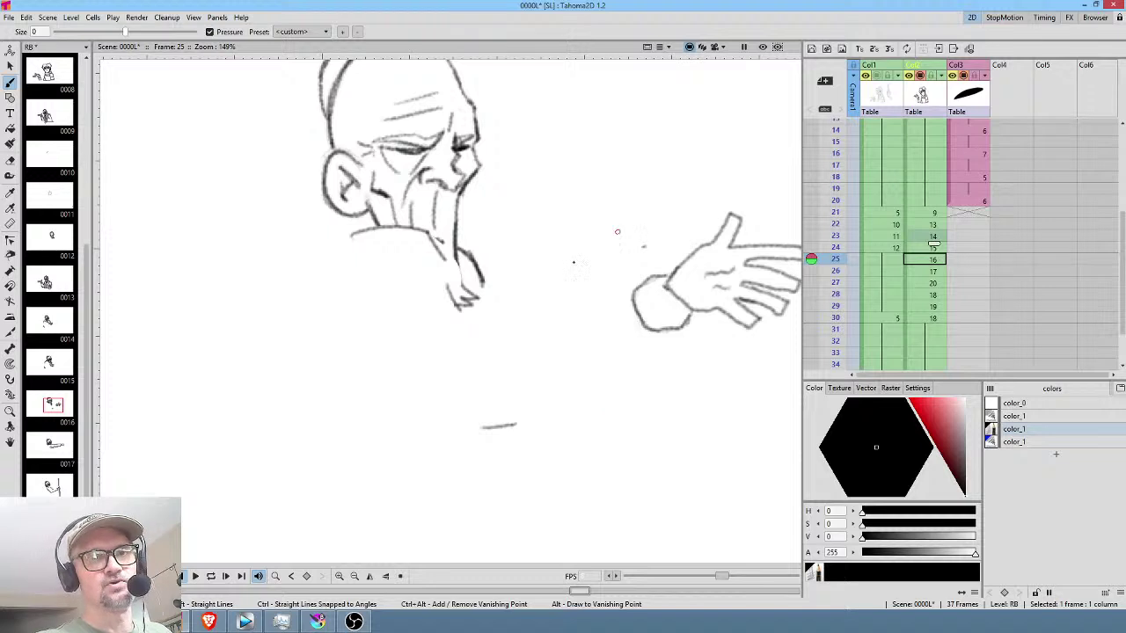
Draw a small jagged fabric crease above the elbow line on Col2's frame 25, using frame 26 as reference.
key("comma")
key("period")
key("period")
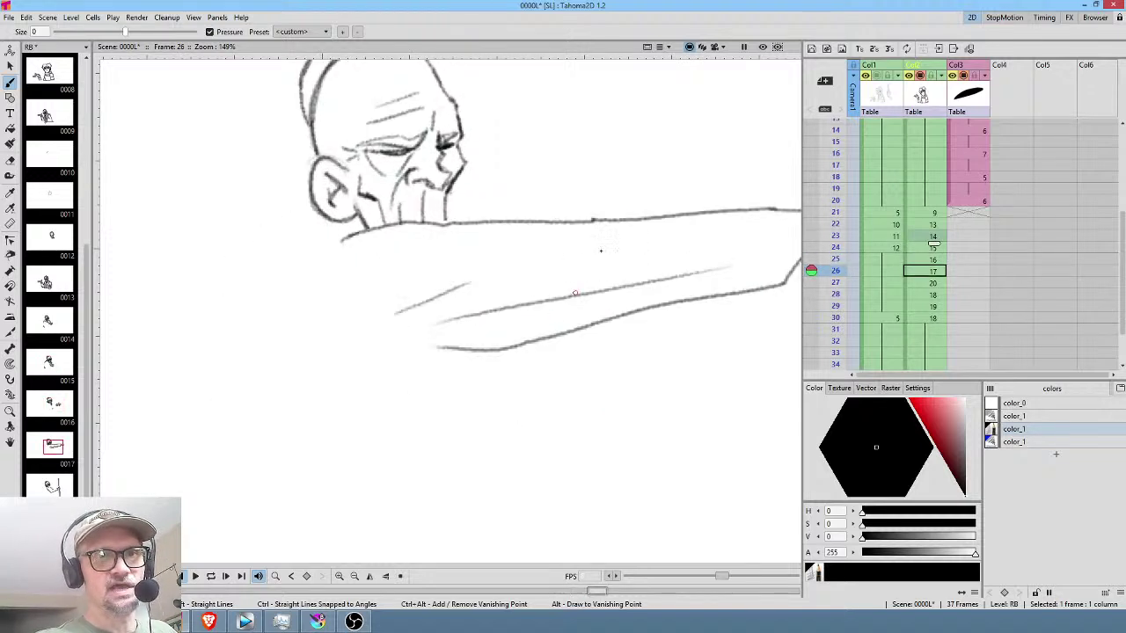
key("comma")
left_click_drag(486, 331, 534, 317)
key("period")
key("comma")
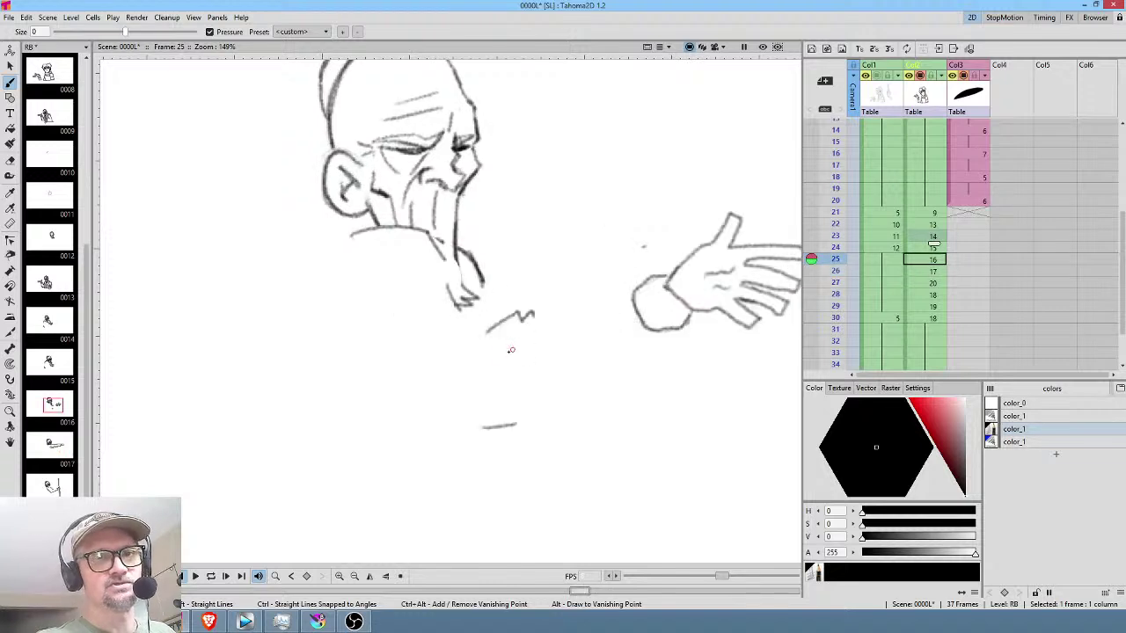
Draw the inner-elbow creases and the rounded cuff around the wrist on Col2's frame 24.
key("comma")
mouse_move(320, 368)
left_mouse_down()
mouse_move(270, 401)
mouse_move(300, 361)
mouse_move(270, 362)
left_mouse_up()
key("period")
key("comma")
mouse_move(428, 355)
left_mouse_down()
mouse_move(396, 376)
mouse_move(405, 404)
mouse_move(442, 400)
left_mouse_up()
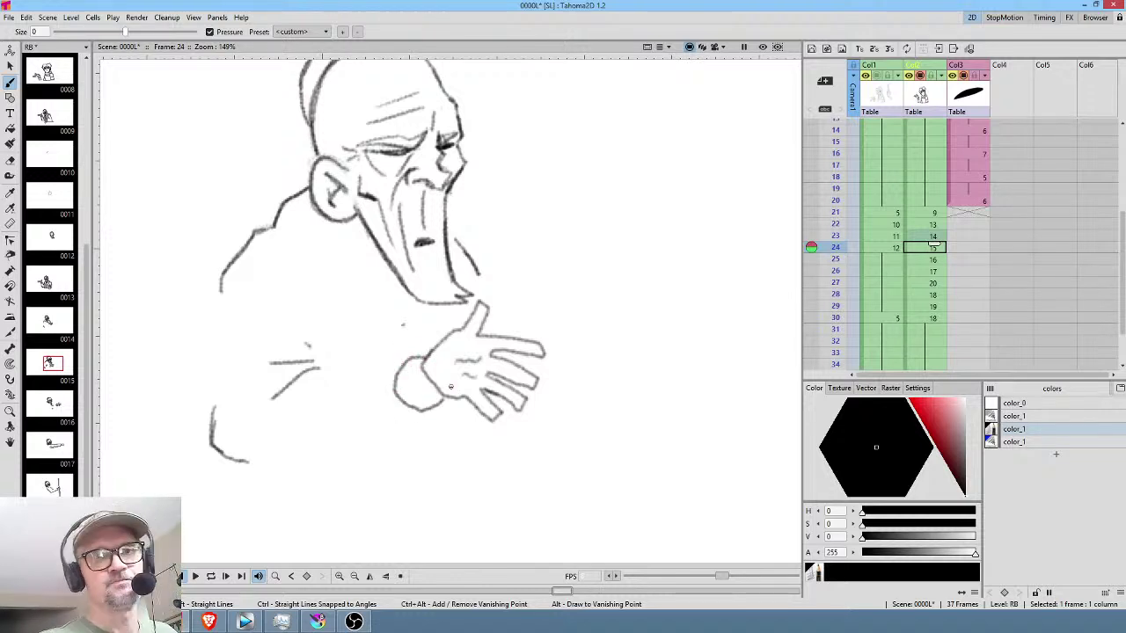
Draw the cuff around the wrist on Col2's frame 23 and erase that frame's elbow mark.
key("comma")
mouse_move(385, 362)
left_mouse_down()
mouse_move(357, 398)
mouse_move(375, 409)
mouse_move(408, 392)
left_mouse_up()
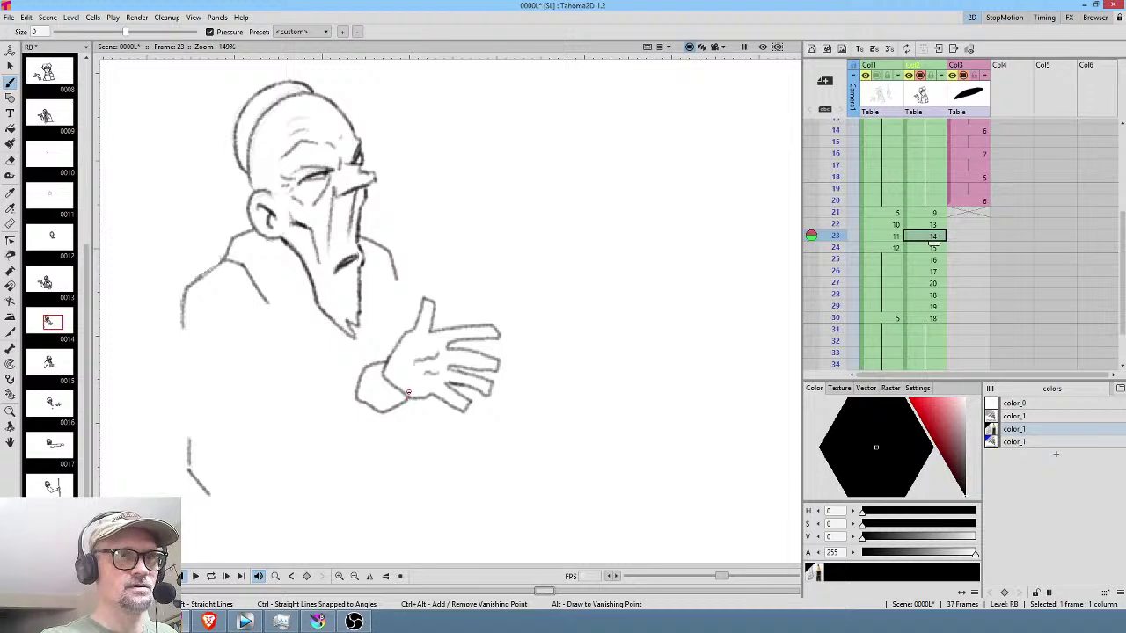
key("a")
mouse_move(208, 432)
left_mouse_down()
mouse_move(221, 410)
mouse_move(213, 398)
left_mouse_up()
Try a new elbow curve on Col2's frame 23 and compare it with the elbow on frame 24.
key("b")
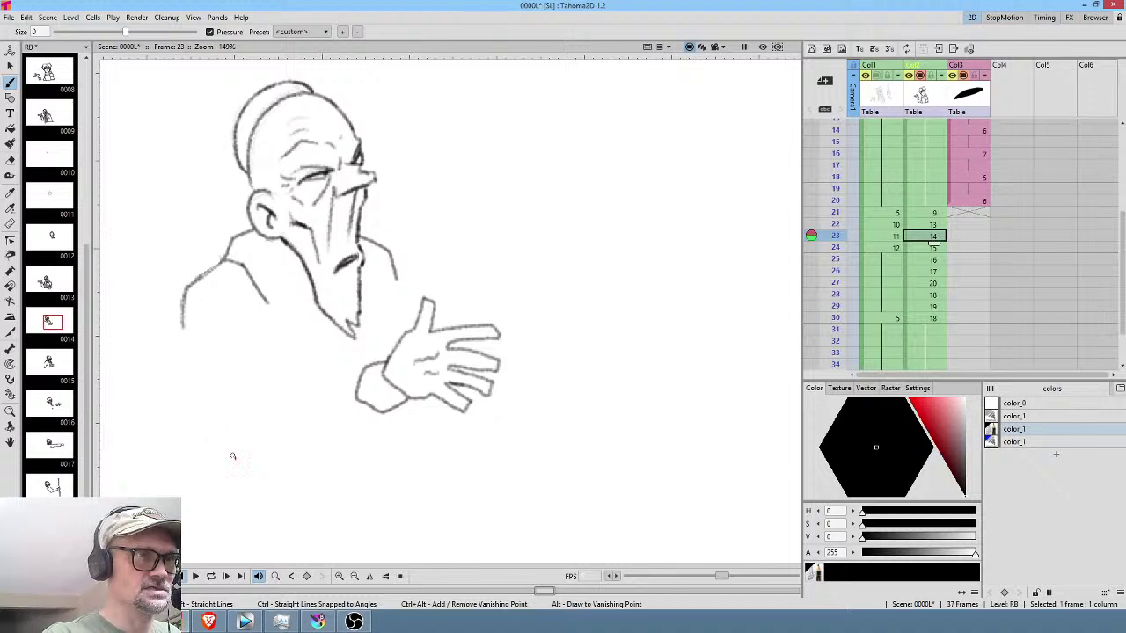
left_click_drag(236, 459, 283, 463)
key("Down")
key("Down")
key("Up")
key("Up")
key("Down")
key("Up")
key("Down")
key("Up")
key("Down")
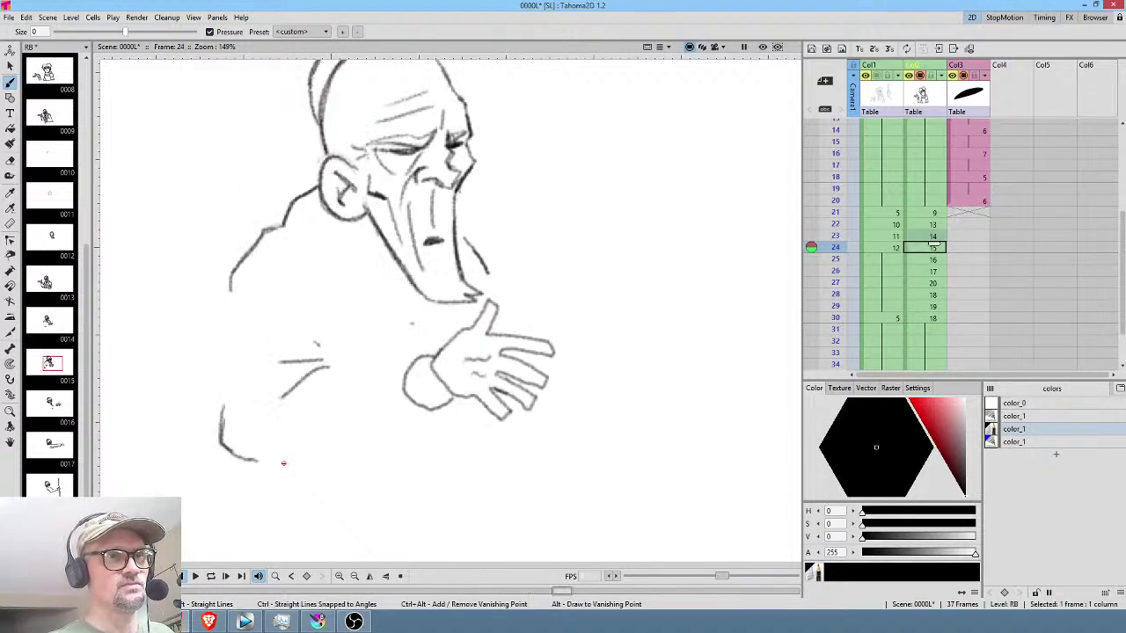
Select the near elbow curve on Col2's frame 24 and move it slightly down, comparing it with frame 23.
key("s")
mouse_move(226, 385)
left_mouse_down()
mouse_move(205, 467)
mouse_move(228, 376)
left_mouse_up()
left_click_drag(284, 496, 296, 486)
left_click_drag(247, 448, 250, 454)
key("Up")
key("Down")
key("Up")
key("Down")
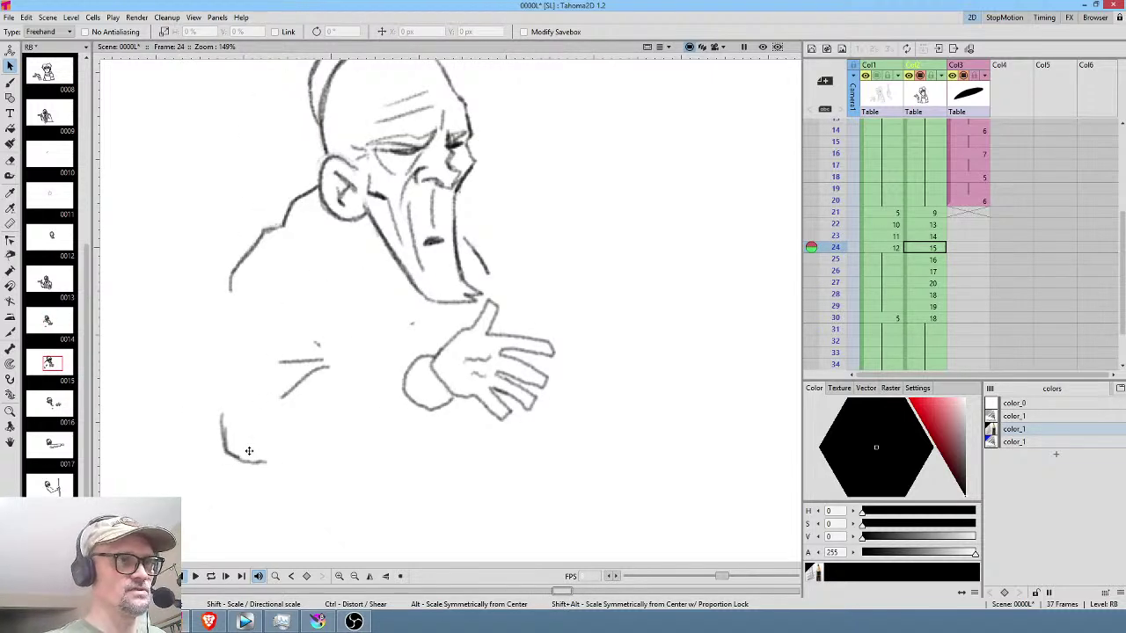
Draw the near elbow's bottom curve on Col2's frame 23, lower than the elbow on frame 24.
key("Up")
key("a")
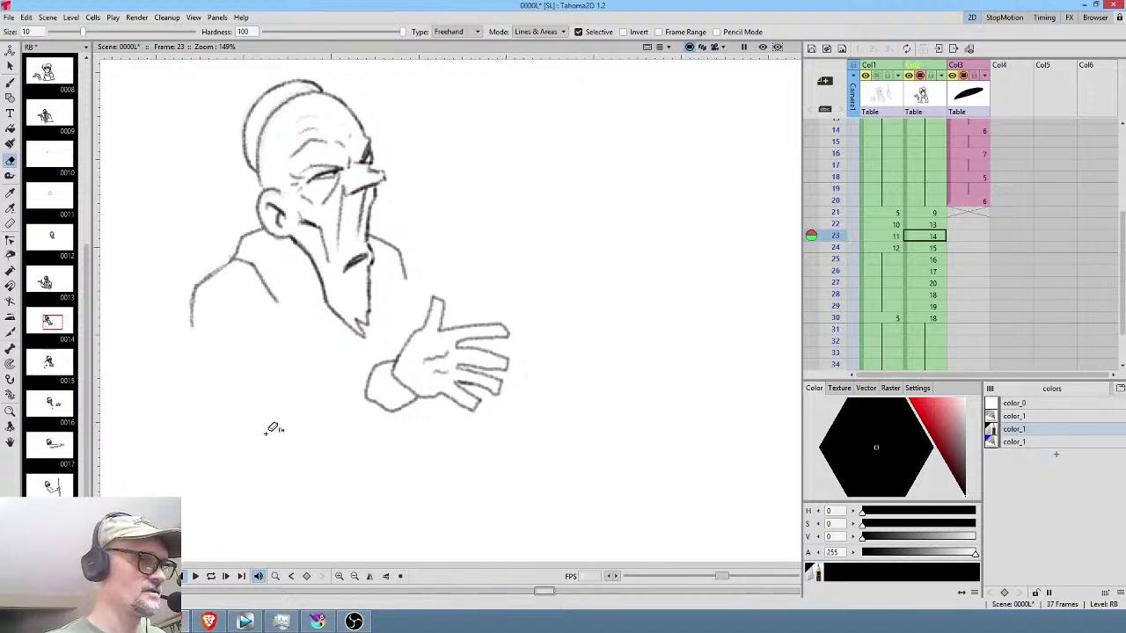
key("b")
left_click_drag(222, 468, 255, 485)
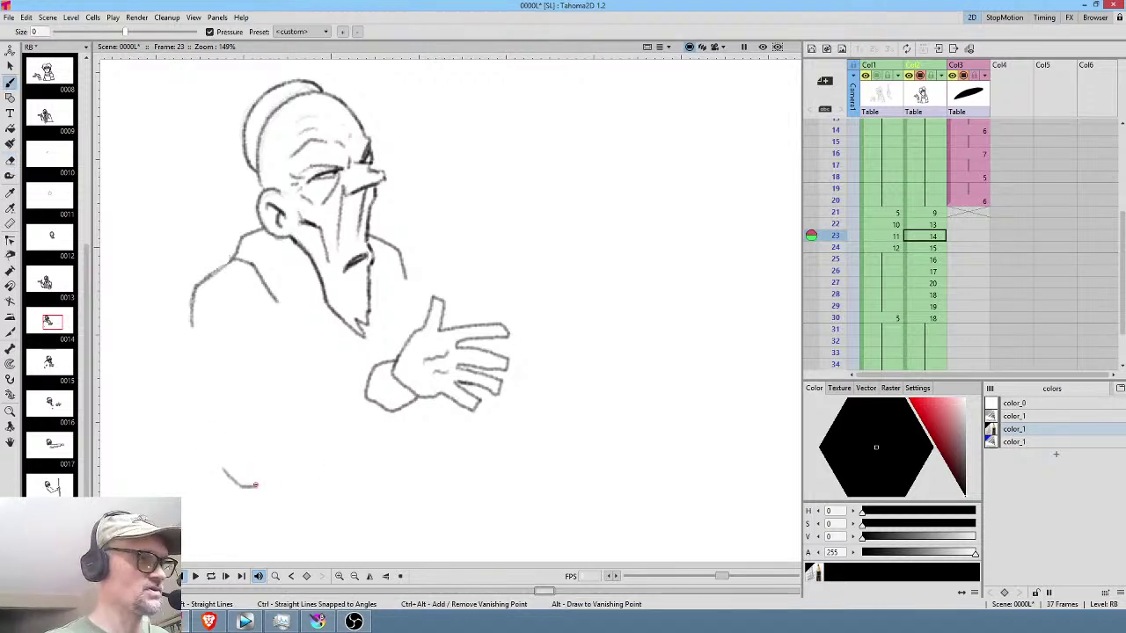
Check the elbow against the neighbouring frames and draw the sleeve's lower edge from elbow to cuff on Col2's frame 23.
key("Up")
key("Down")
key("Down")
key("Up")
key("Down")
key("Down")
key("Up")
key("Up")
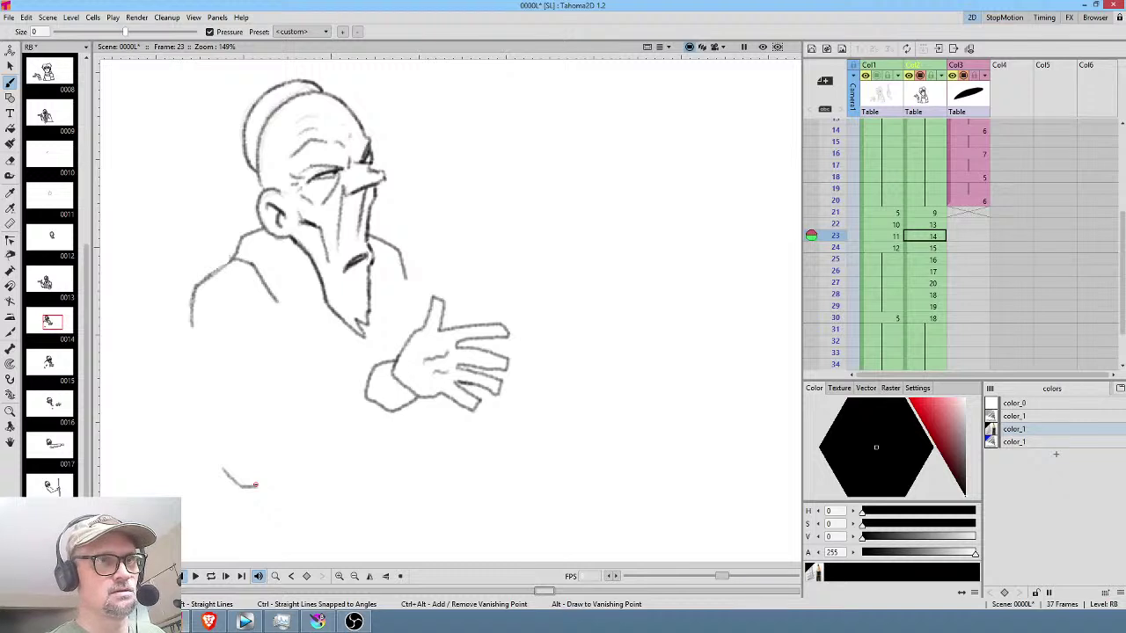
mouse_move(283, 482)
left_mouse_down()
mouse_move(338, 464)
mouse_move(383, 426)
mouse_move(340, 463)
mouse_move(286, 481)
mouse_move(225, 471)
left_mouse_up()
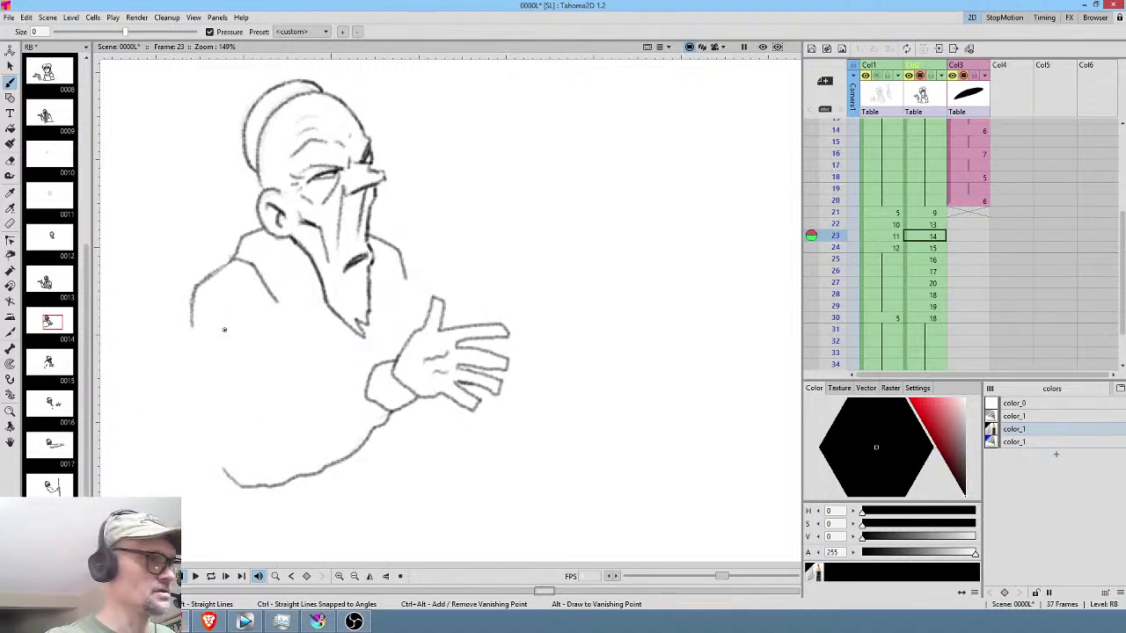
Draw the near sleeve's outer edge from shoulder to elbow and its forearm edges up to the cuff on Col2's frame 24.
key("period")
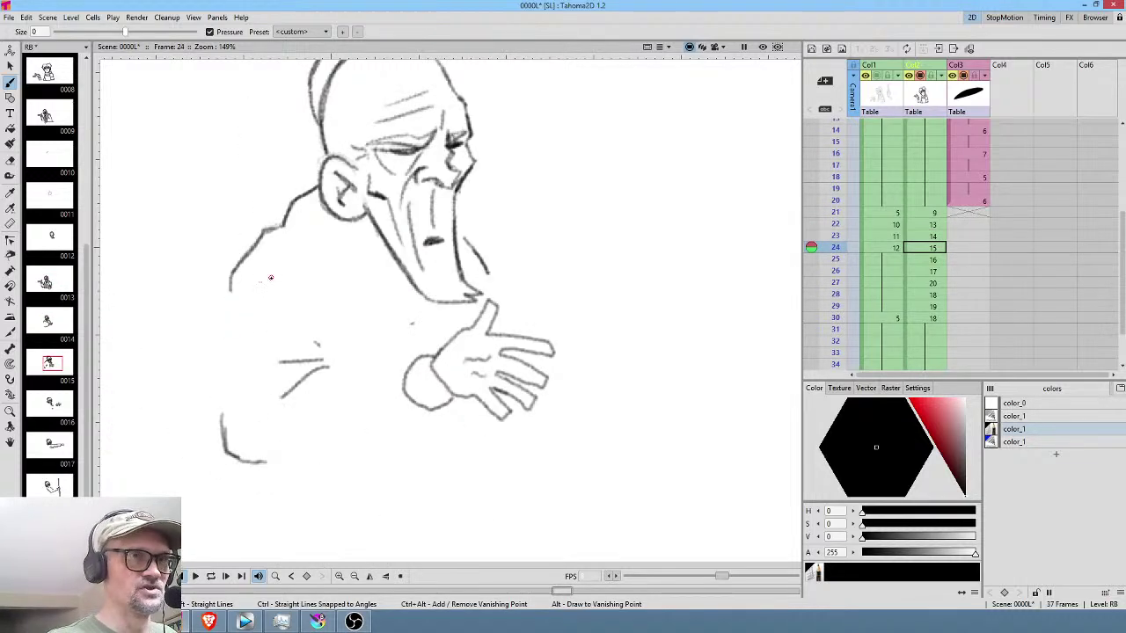
left_click_drag(231, 286, 224, 419)
mouse_move(263, 463)
left_mouse_down()
mouse_move(355, 455)
mouse_move(424, 420)
mouse_move(435, 397)
mouse_move(390, 363)
left_mouse_up()
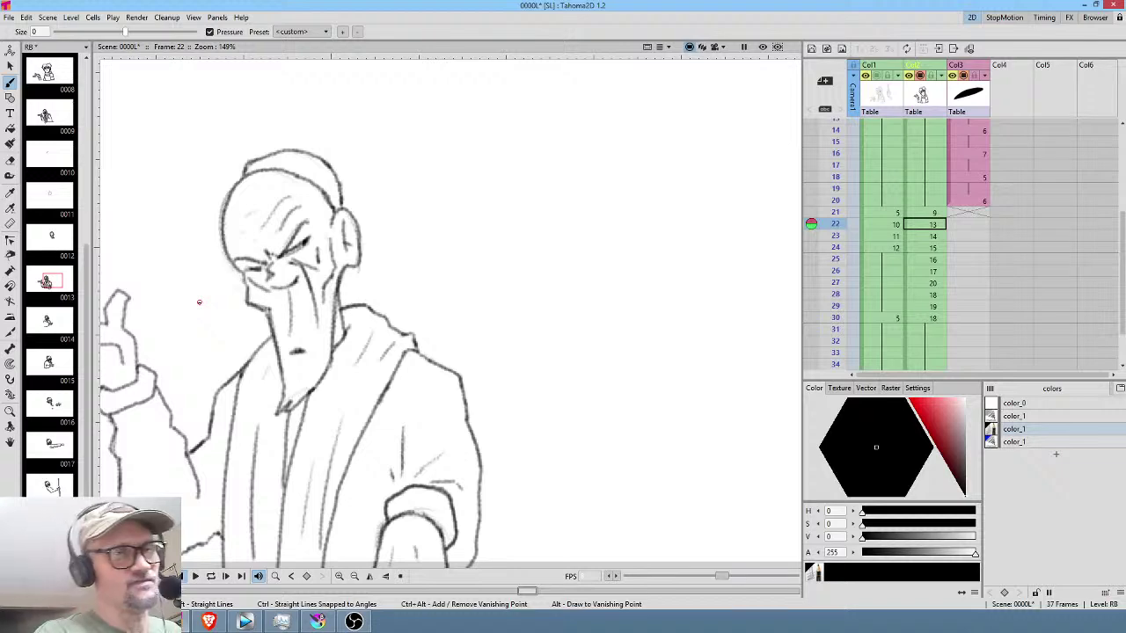
Add a short crease beside the raised arm's armpit on Col2's frame 22.
left_click_drag(205, 459, 216, 464)
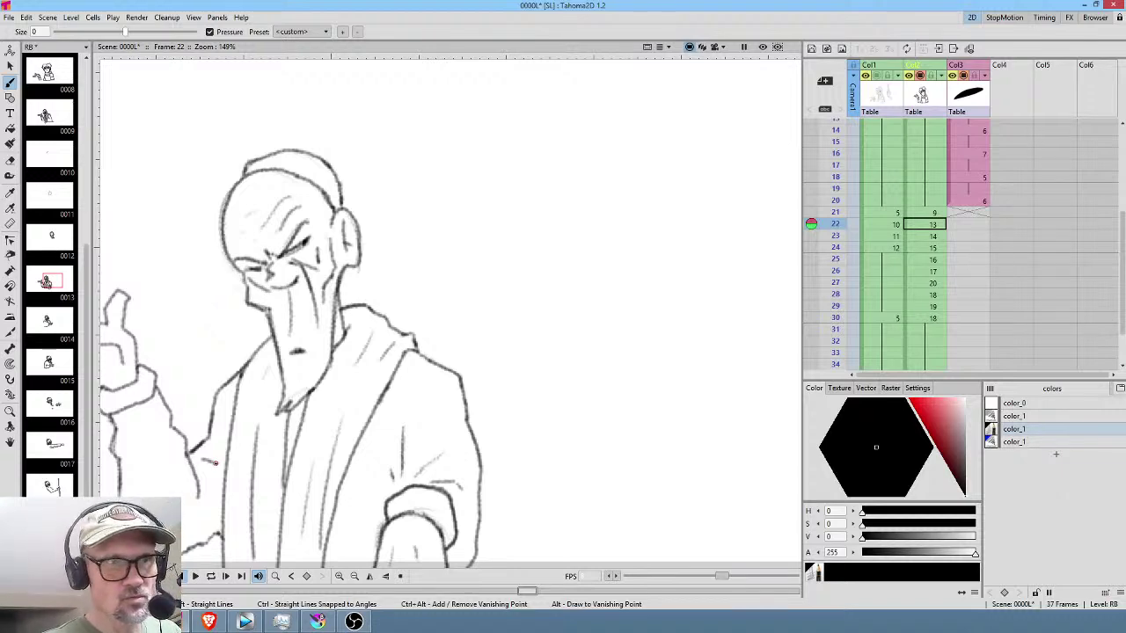
key(".")
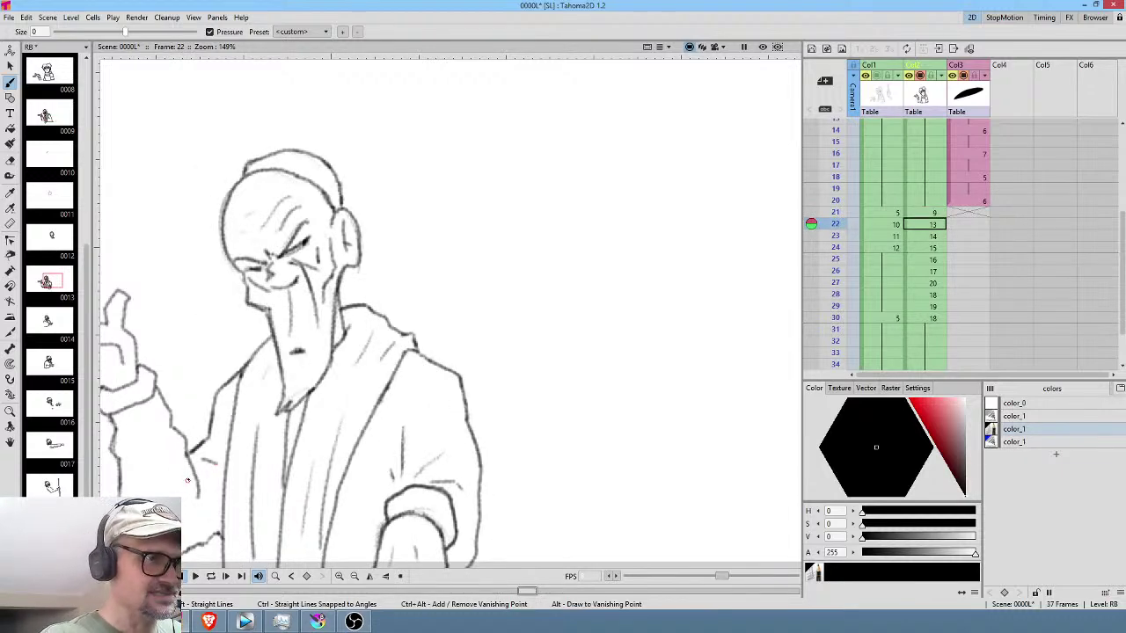
key(".")
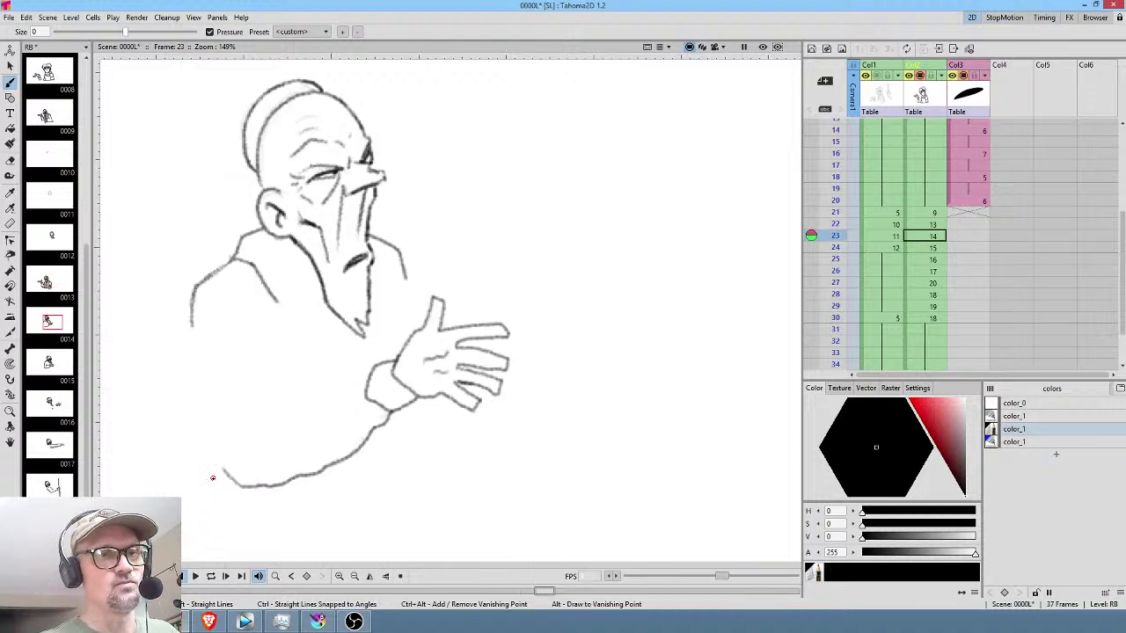
Draw the near upper arm's outer edge from shoulder to elbow and the inner-elbow creases on Col2's frame 23.
key(".")
mouse_move(202, 314)
left_mouse_down()
mouse_move(197, 401)
mouse_move(226, 459)
left_mouse_up()
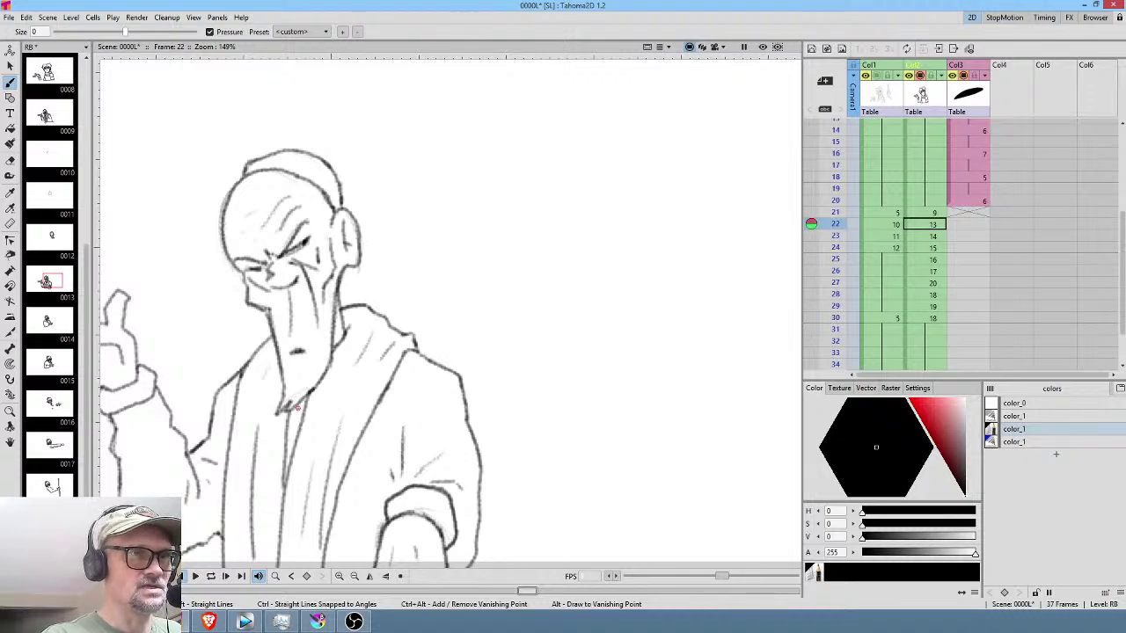
key(".")
mouse_move(297, 392)
left_mouse_down()
mouse_move(281, 390)
mouse_move(248, 423)
left_mouse_up()
mouse_move(256, 377)
left_mouse_down()
mouse_move(285, 378)
mouse_move(270, 424)
mouse_move(249, 395)
left_mouse_up()
left_click_drag(281, 362, 272, 343)
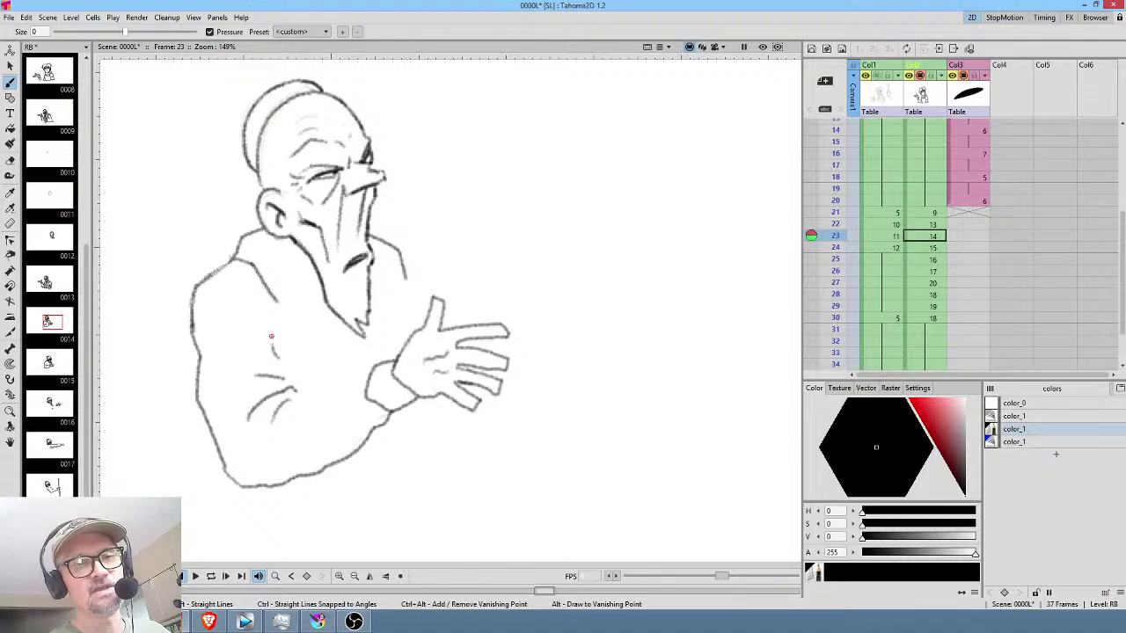
Draw the creases above the inner elbow and the near lapel's edge from shoulder to forearm on Col2's frame 24.
key(".")
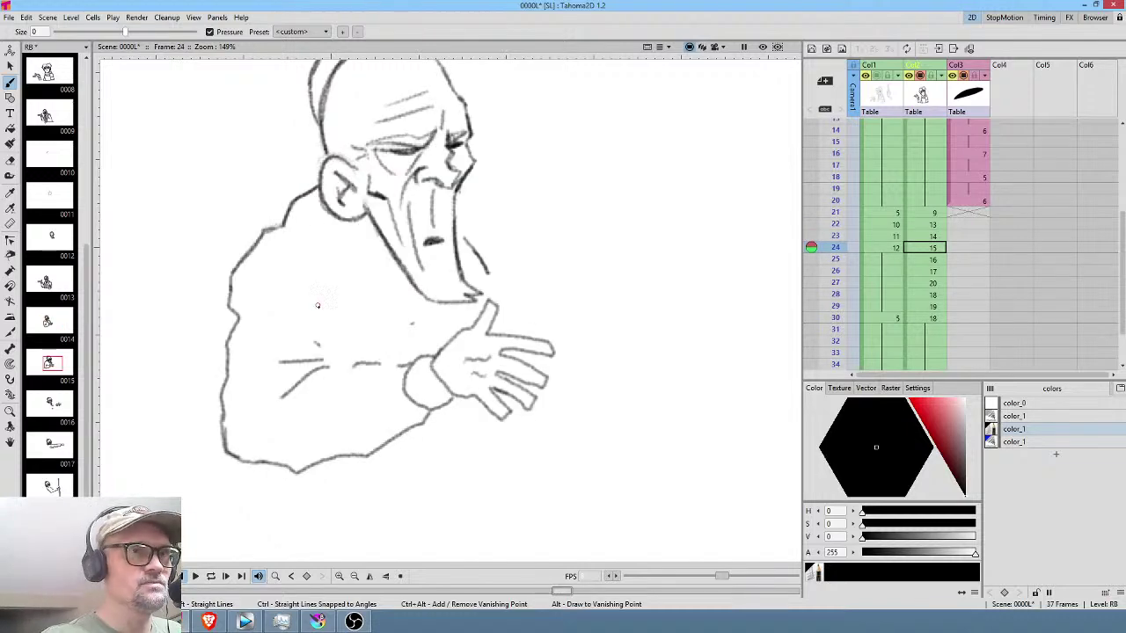
mouse_move(326, 333)
left_mouse_down()
mouse_move(319, 287)
mouse_move(341, 319)
left_mouse_up()
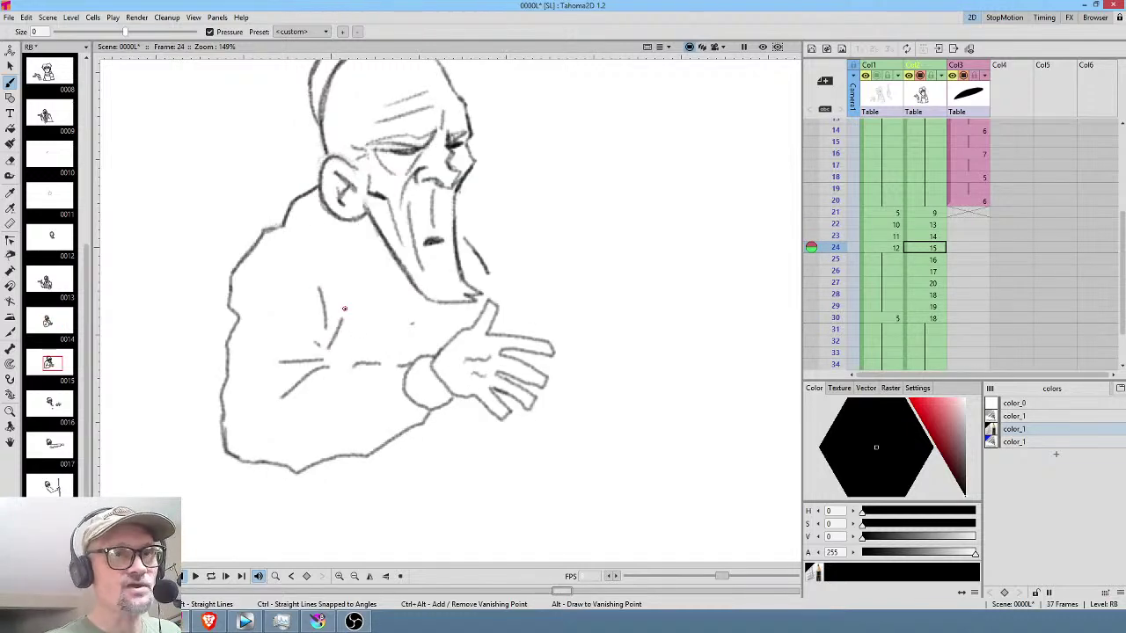
key(".")
key(".")
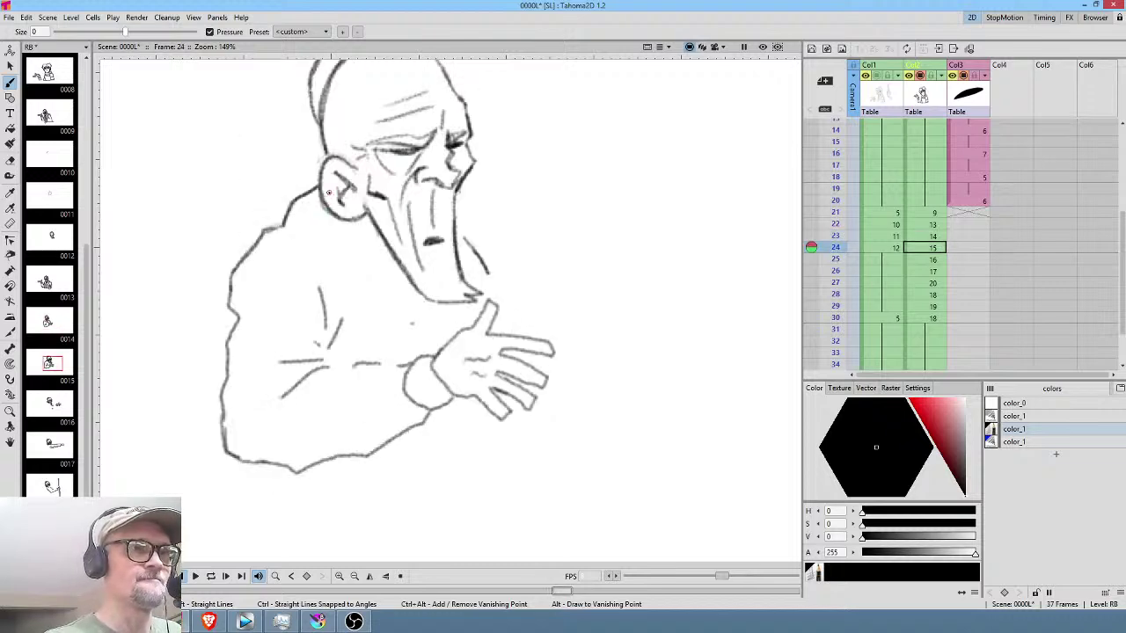
mouse_move(287, 224)
left_mouse_down()
mouse_move(345, 244)
mouse_move(377, 303)
mouse_move(400, 365)
left_mouse_up()
key(".")
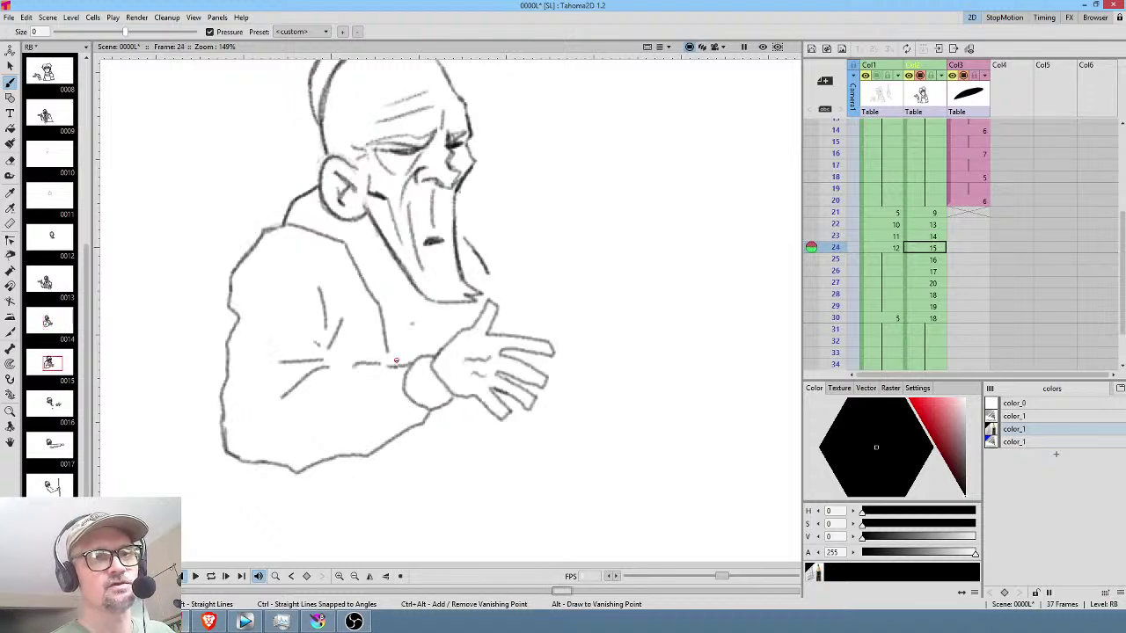
Extend the near lapel's edges down to the forearm and draw the far lapel's inner edge on Col2's frame 23.
key(".")
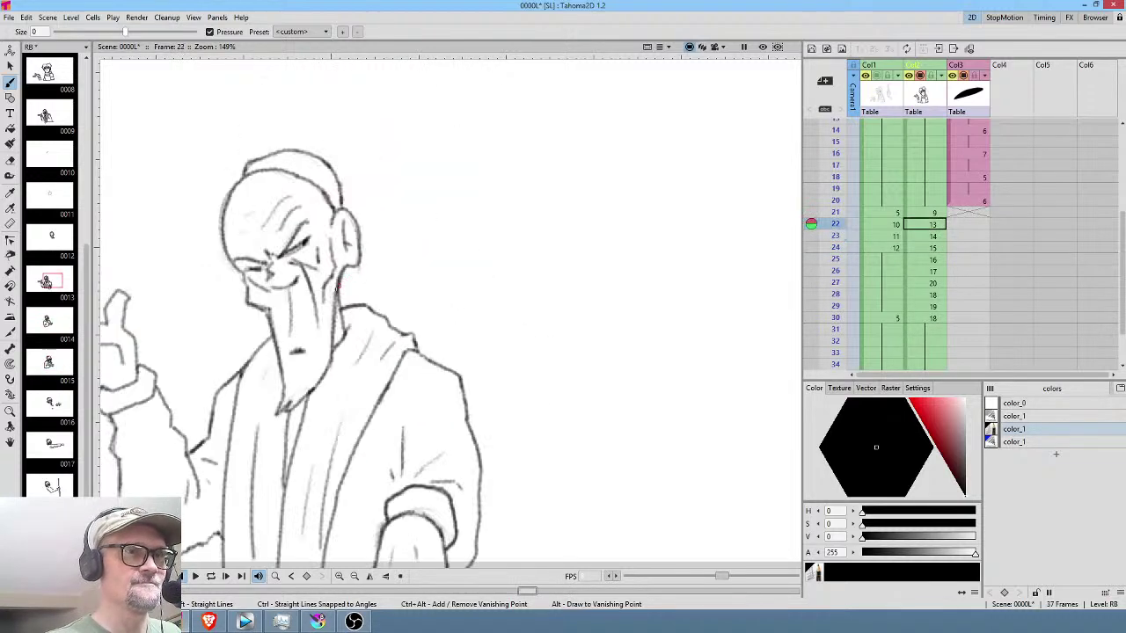
key(".")
mouse_move(273, 299)
left_mouse_down()
mouse_move(318, 385)
mouse_move(356, 371)
left_mouse_up()
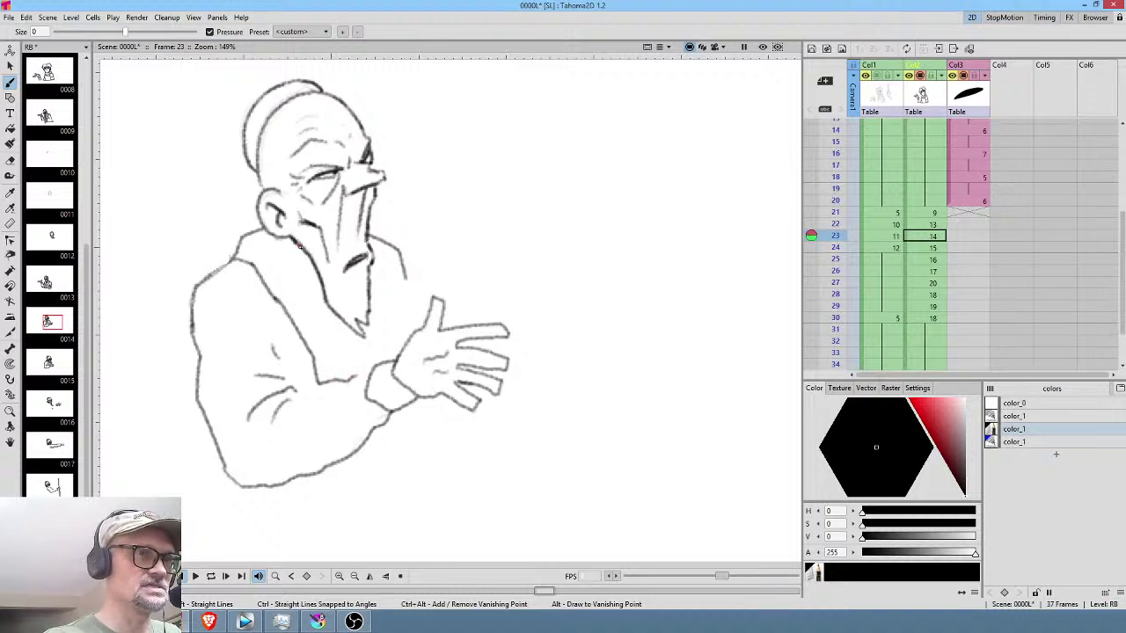
left_click_drag(339, 318, 353, 372)
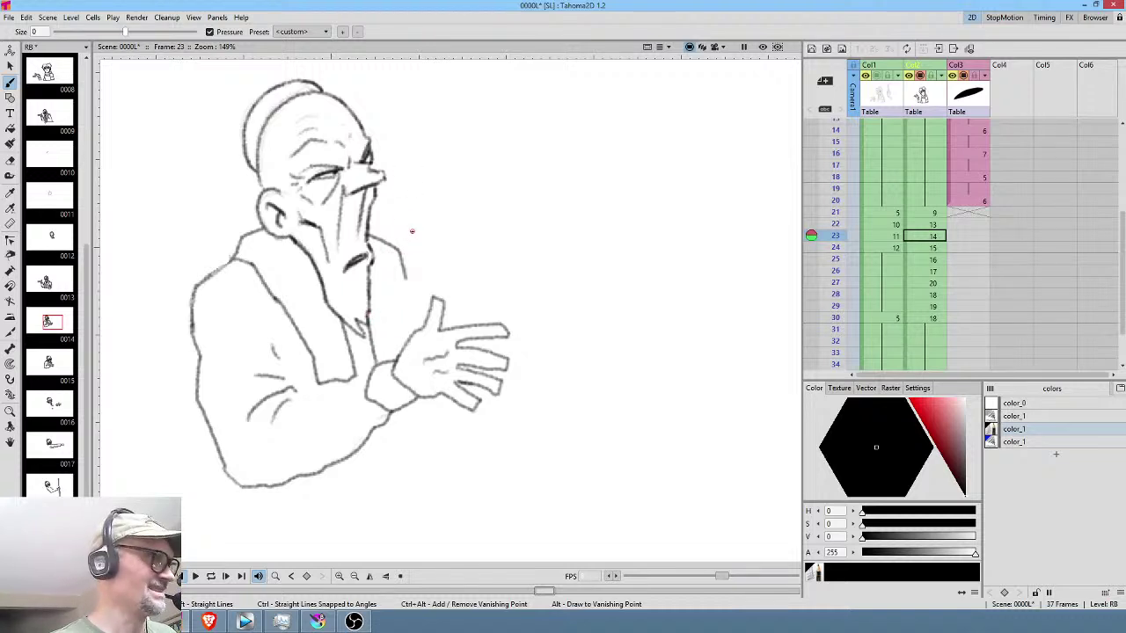
Erase the far shoulder line on Col2's frame 23 and replace it with the far collar edge running down to the hand.
key("a")
left_click_drag(407, 227, 410, 229)
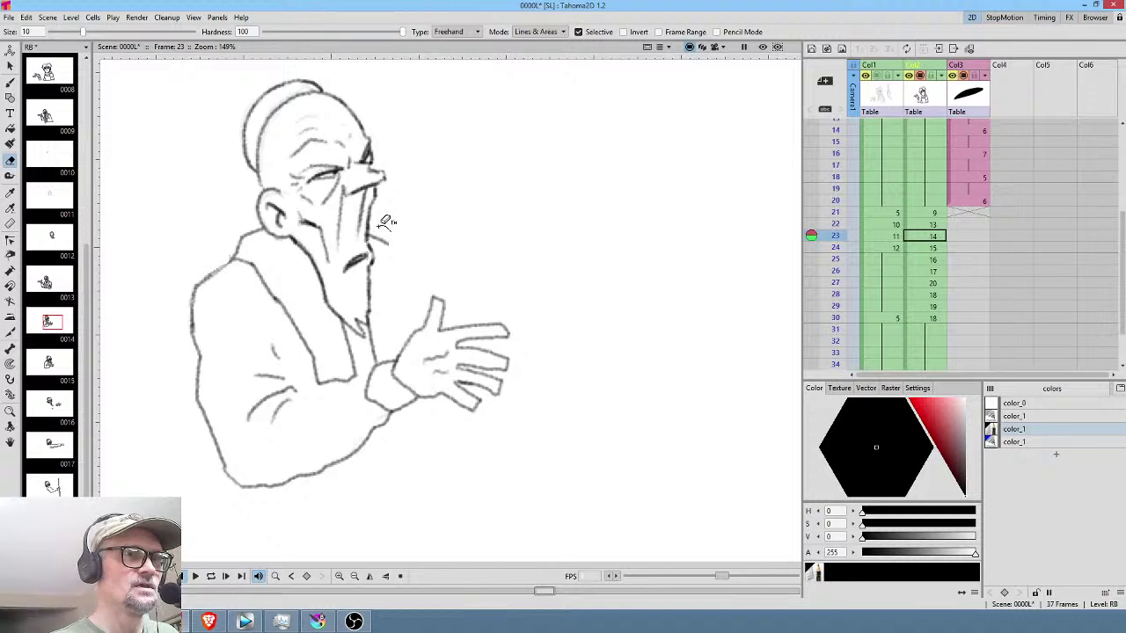
key("b")
mouse_move(373, 227)
left_mouse_down()
mouse_move(395, 255)
mouse_move(400, 347)
left_mouse_up()
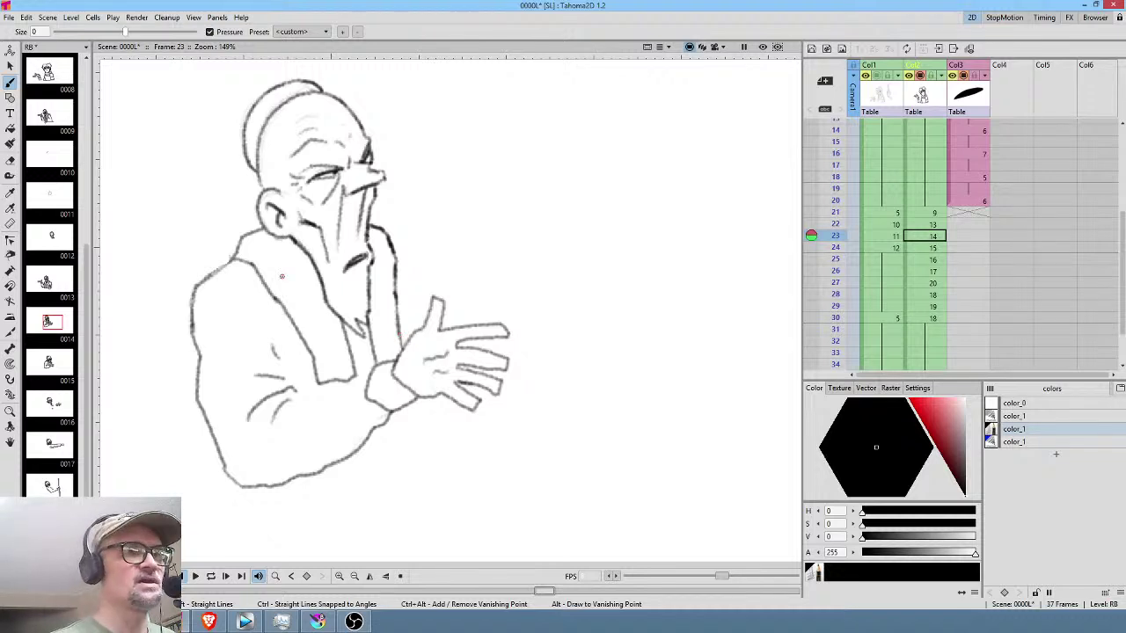
Draw fold lines along the near and far lapels on Col2's frame 23.
mouse_move(275, 262)
left_mouse_down()
mouse_move(315, 332)
mouse_move(333, 342)
left_mouse_up()
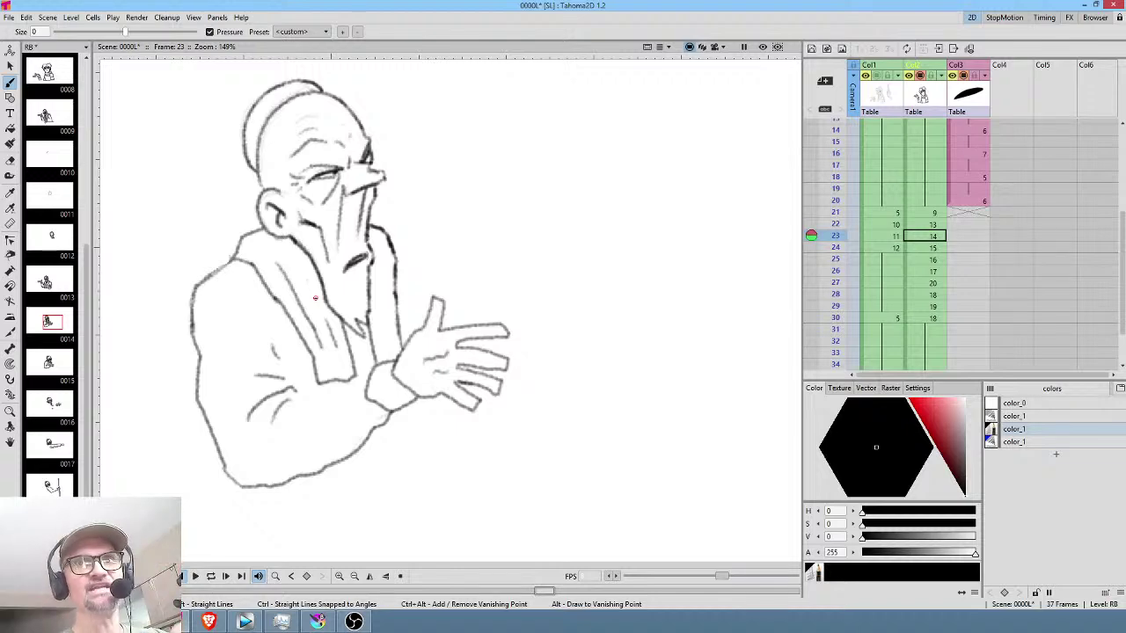
left_click(933, 213)
left_click(933, 235)
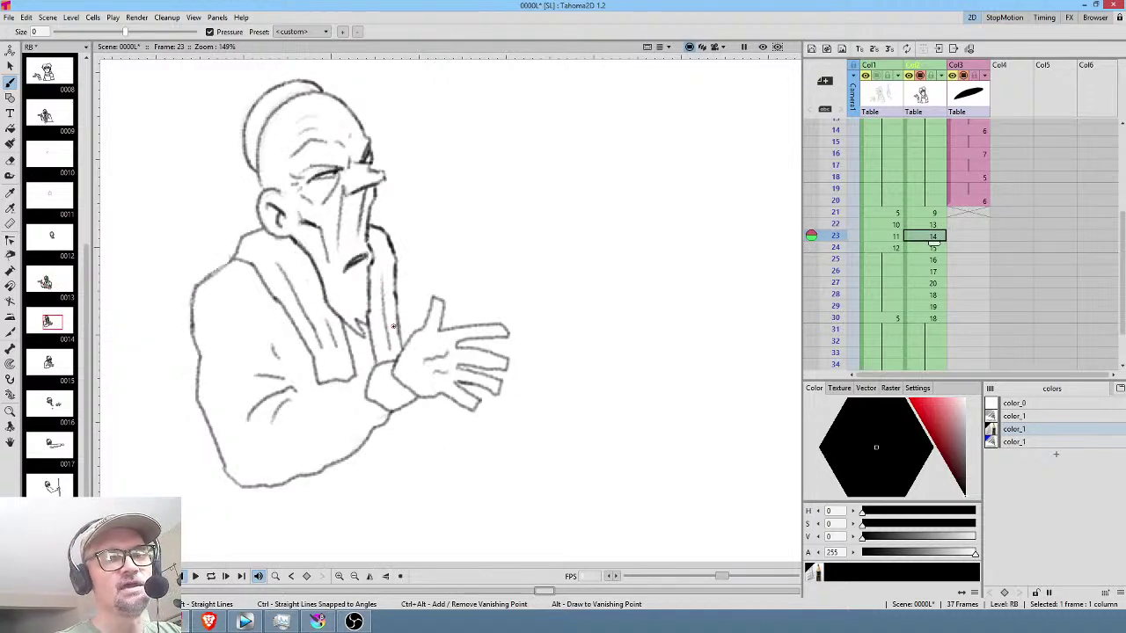
left_click_drag(394, 326, 446, 215)
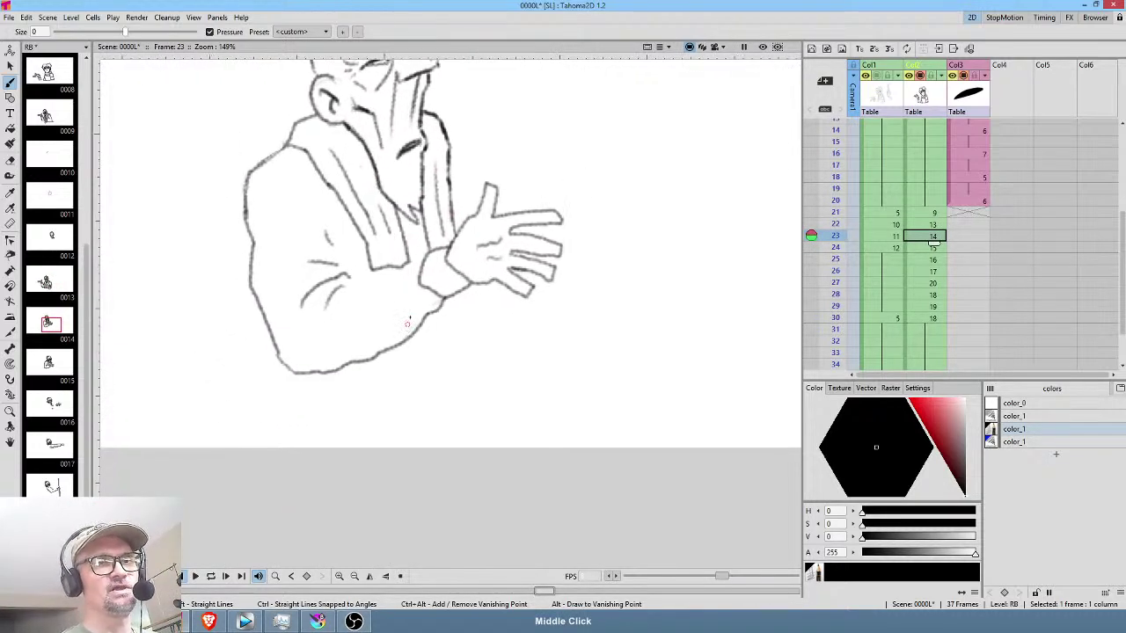
Draw two strips of the robe hanging below the forearm and wrist, each with an inner fold line, on Col2's frame 23.
left_click_drag(412, 332, 413, 498)
mouse_move(382, 350)
left_mouse_down()
mouse_move(379, 482)
mouse_move(413, 492)
left_mouse_up()
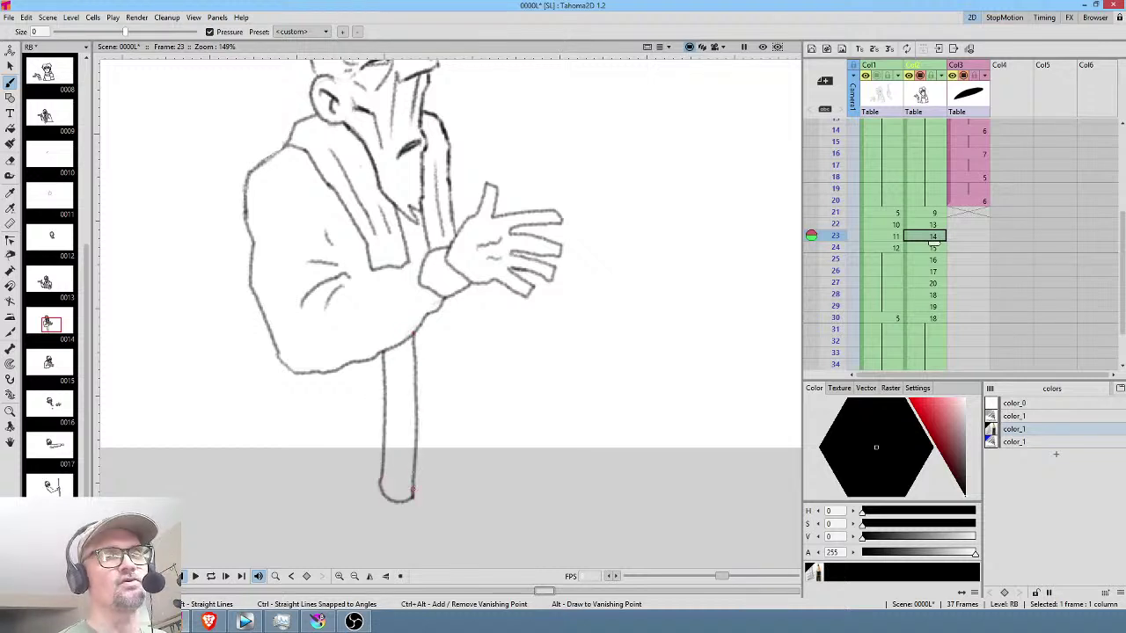
left_click_drag(395, 354, 401, 445)
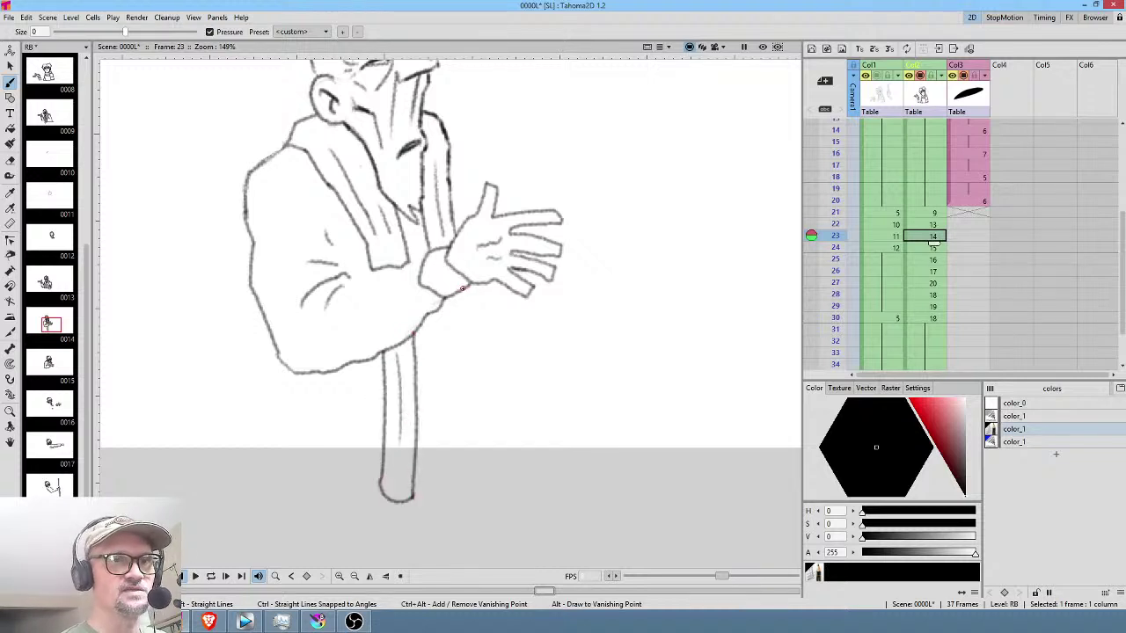
left_click_drag(461, 298, 440, 495)
mouse_move(431, 312)
left_mouse_down()
mouse_move(424, 488)
mouse_move(445, 490)
mouse_move(443, 391)
left_mouse_up()
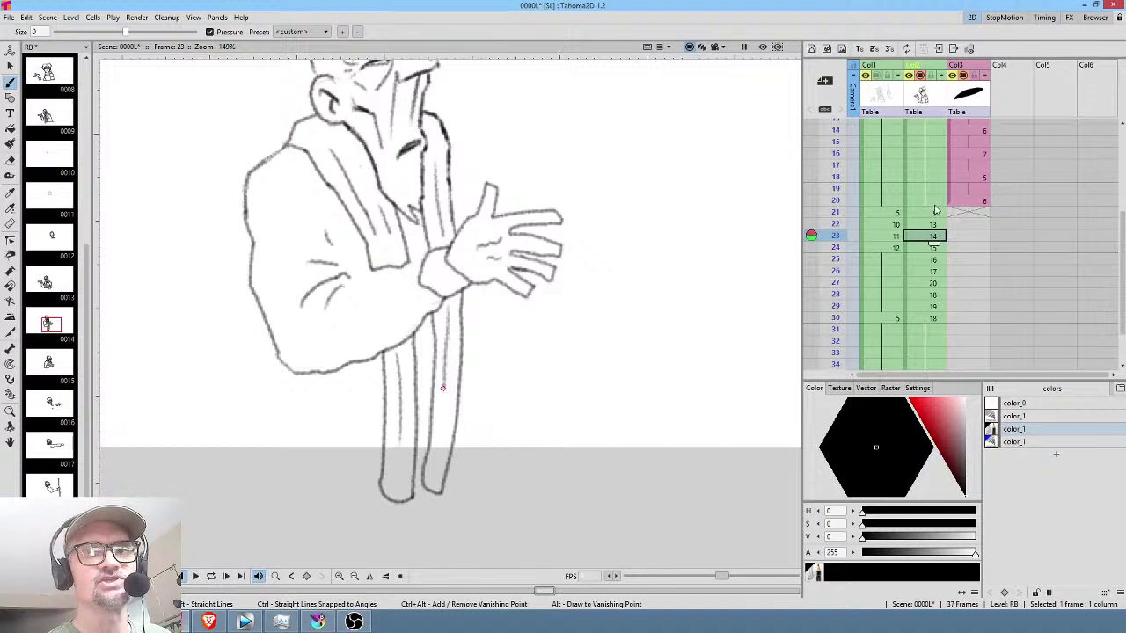
Compare with frames 21 and 22, then draw the robe's jagged back edge and hem below the elbow on Col2's frame 23.
left_click(933, 225)
left_click(934, 212)
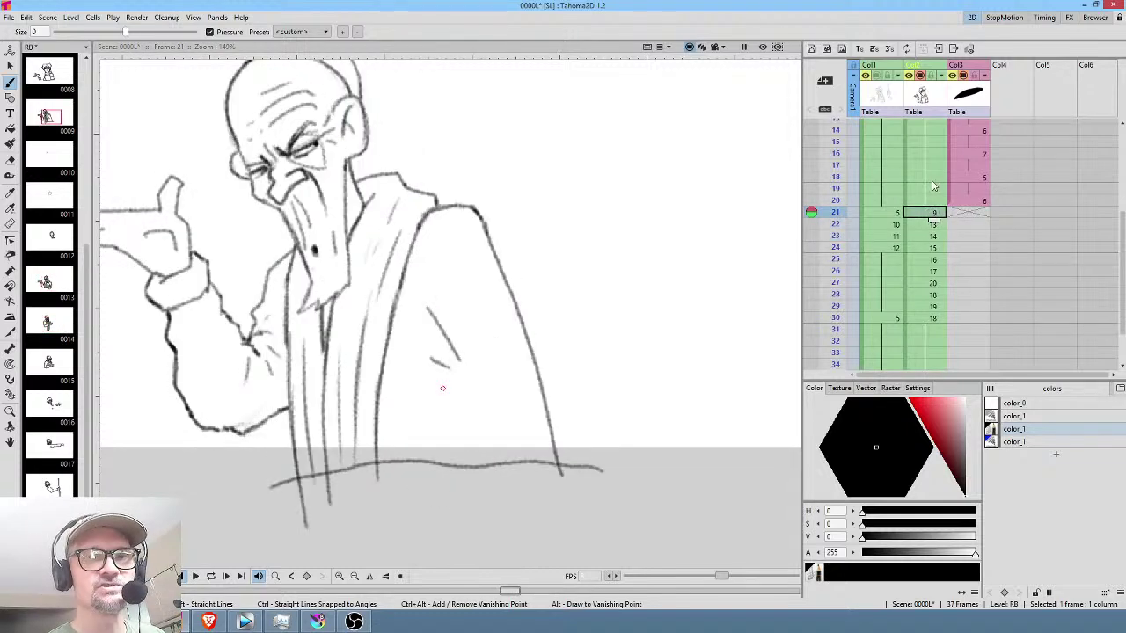
left_click(931, 224)
left_click(931, 236)
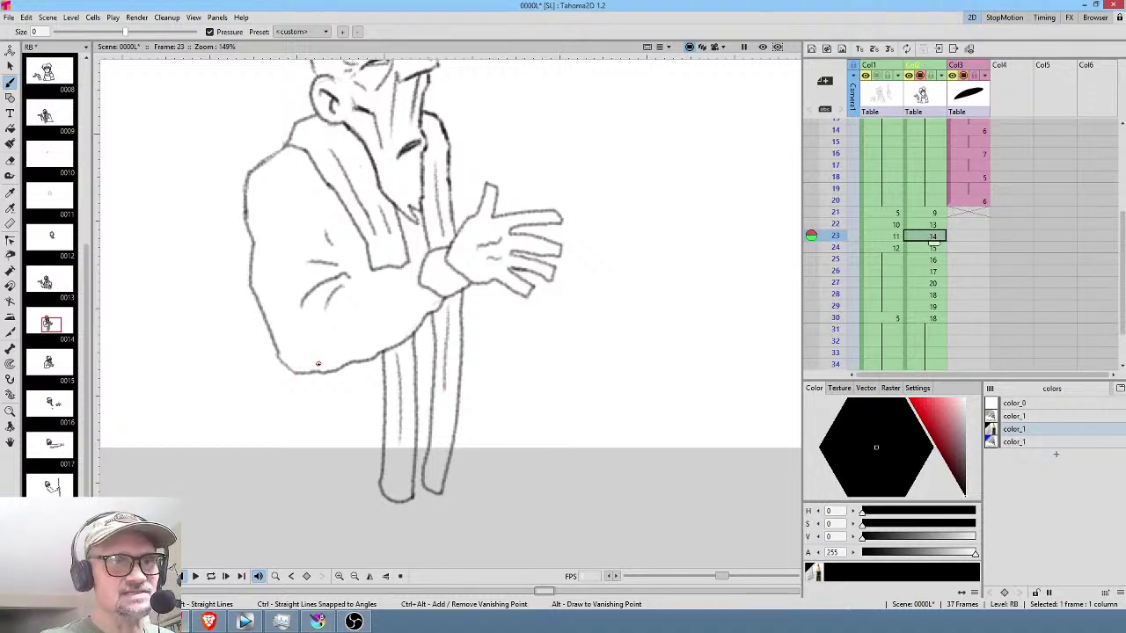
mouse_move(300, 374)
left_mouse_down()
mouse_move(303, 401)
mouse_move(278, 453)
mouse_move(330, 482)
mouse_move(382, 479)
left_mouse_up()
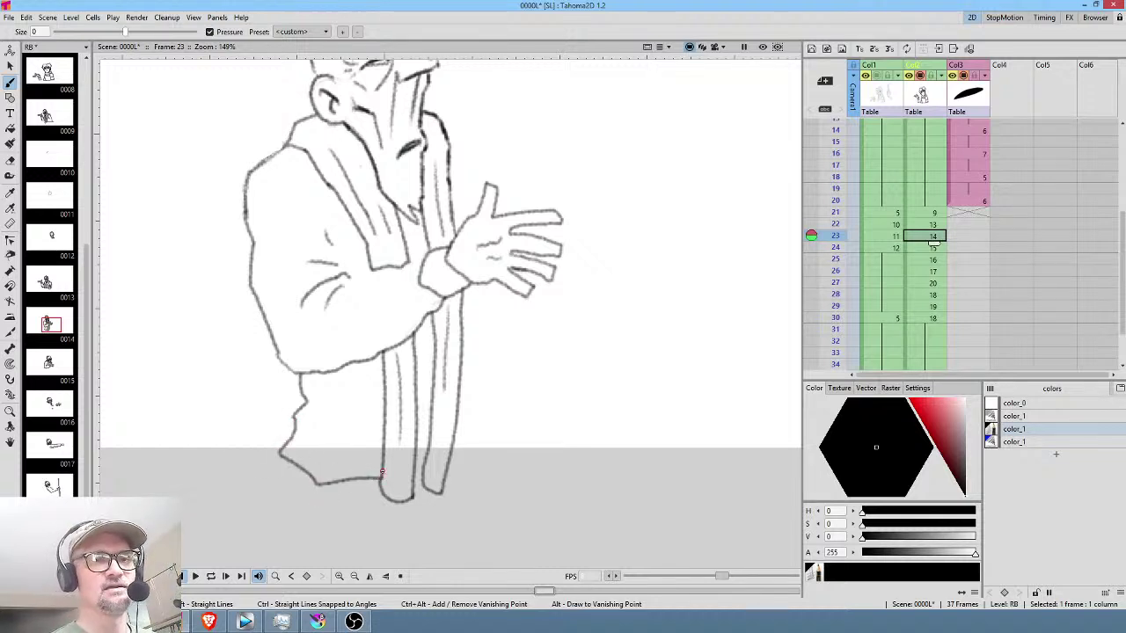
middle_click(453, 130)
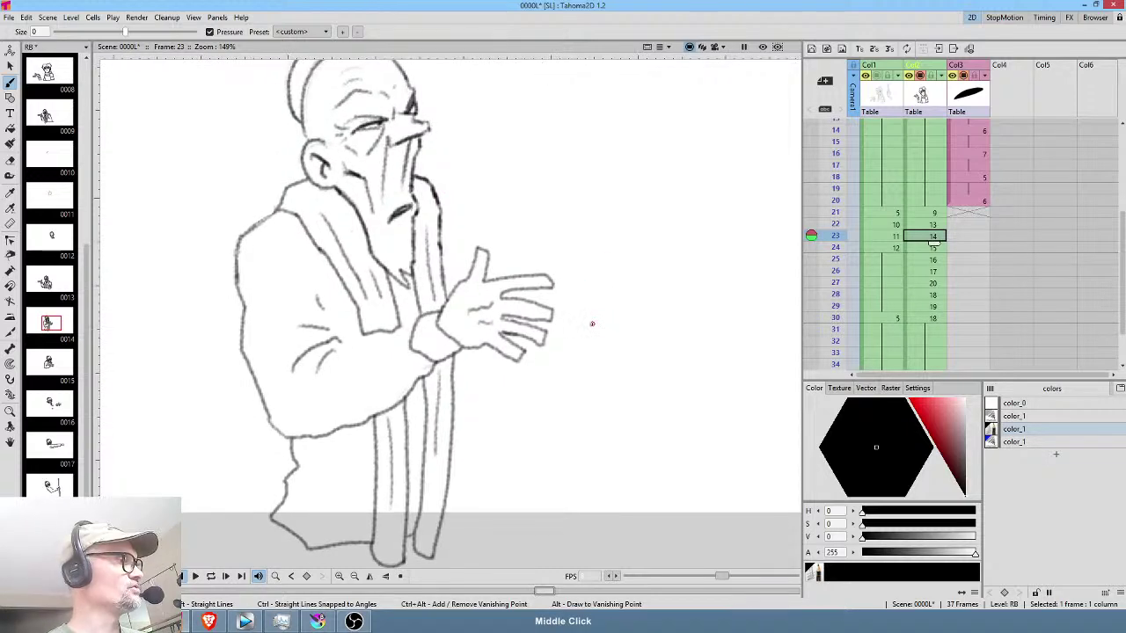
Flip back and forth through Col2's frames 22 to 26 to examine how the pose and arm change.
key(".")
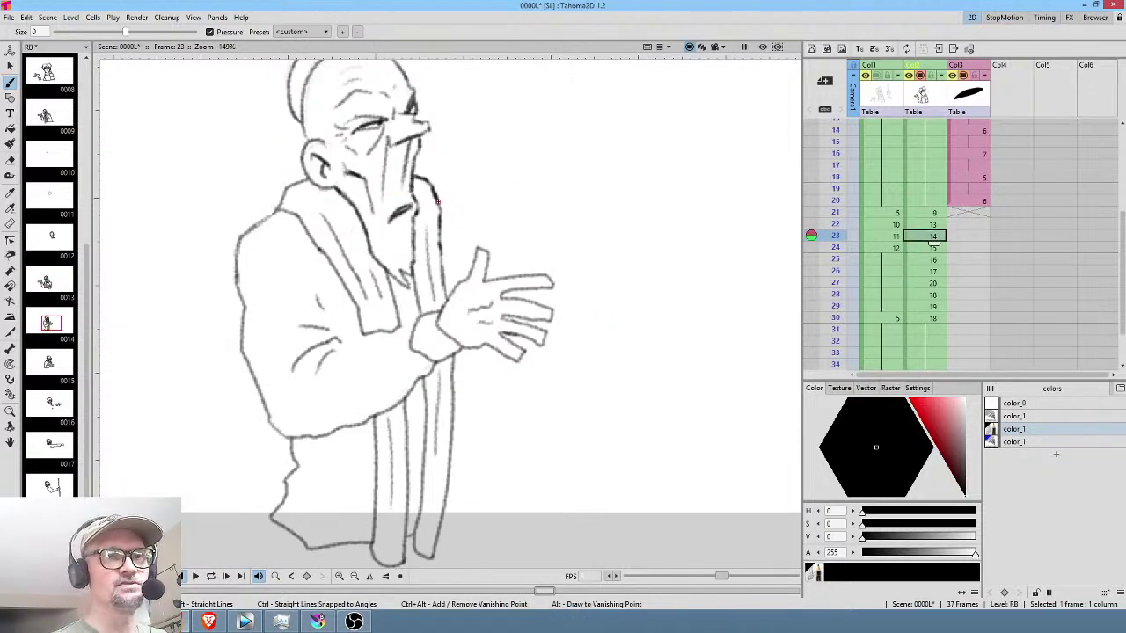
key(".")
middle_click(615, 311)
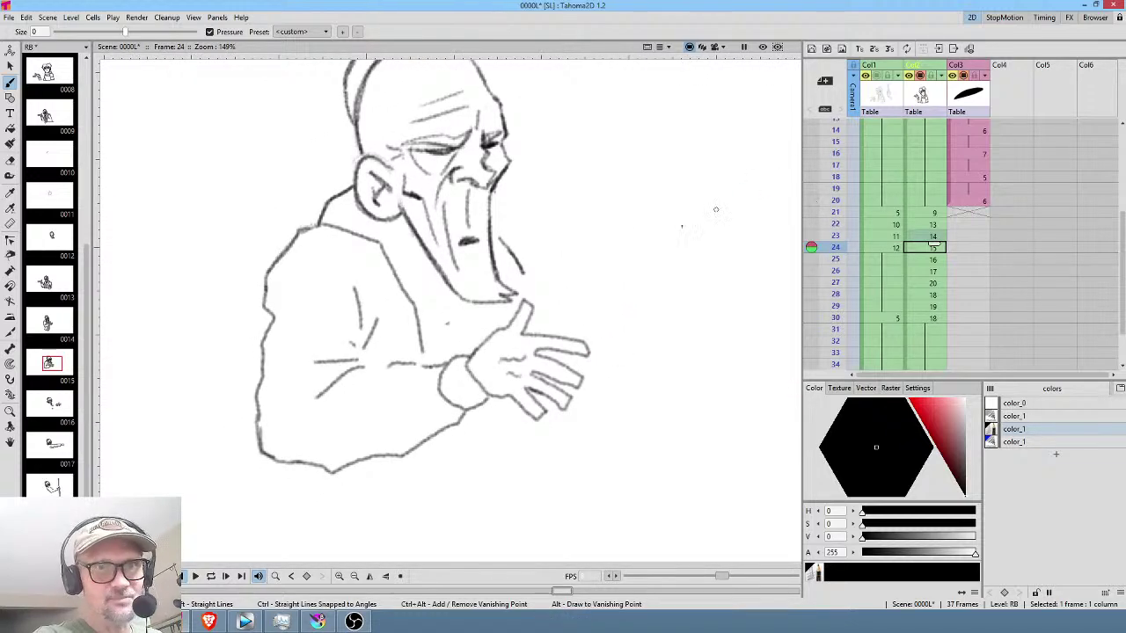
scroll(637, 232, "down", 2)
key(".")
key(".")
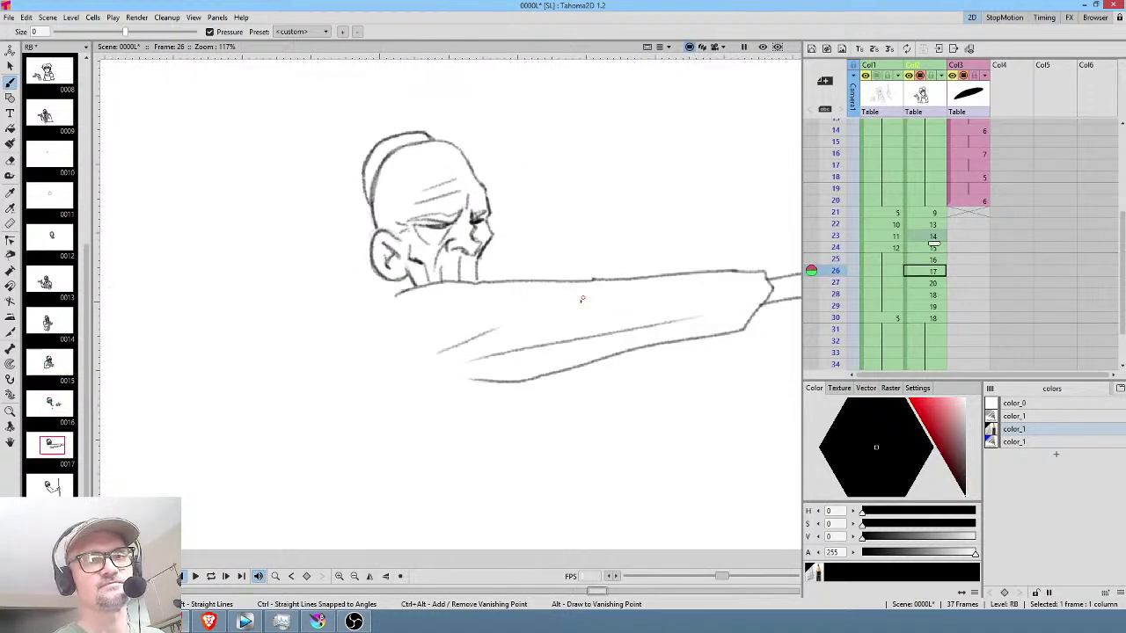
key("comma")
key("comma")
key("comma")
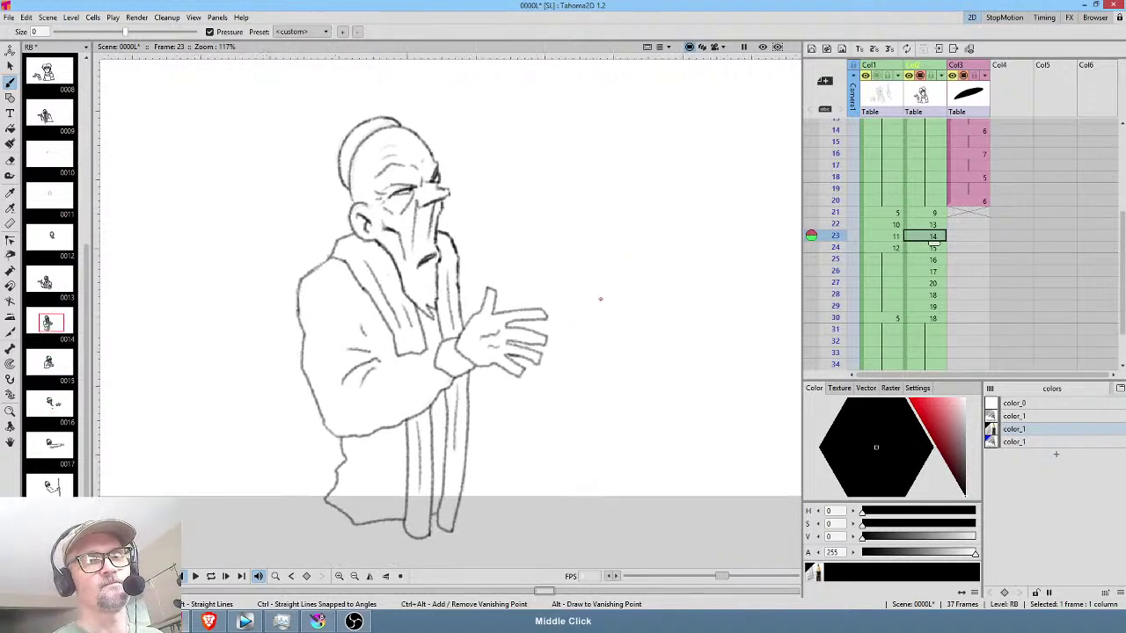
key("comma")
key("period")
key("comma")
key("period")
Draw a small loose closed shape below the outstretched hand on Col2's frame 23 and a half-round one on frame 24.
mouse_move(490, 466)
left_mouse_down()
mouse_move(525, 454)
mouse_move(520, 440)
mouse_move(488, 468)
left_mouse_up()
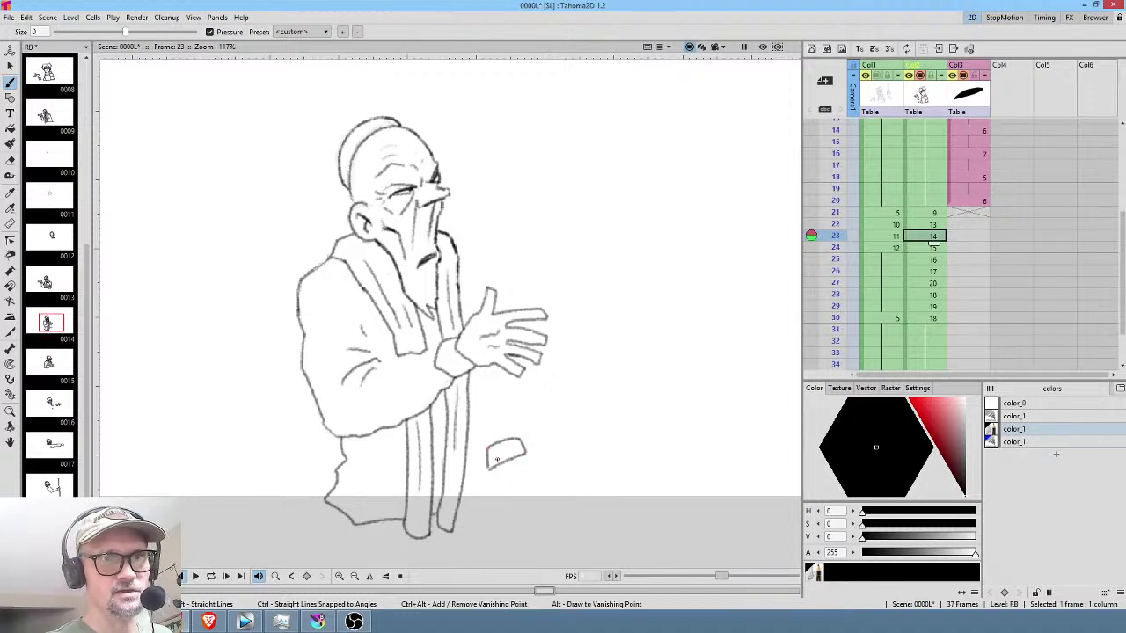
key("period")
mouse_move(634, 489)
left_mouse_down()
mouse_move(651, 481)
mouse_move(632, 463)
mouse_move(611, 507)
left_mouse_up()
middle_click(686, 472)
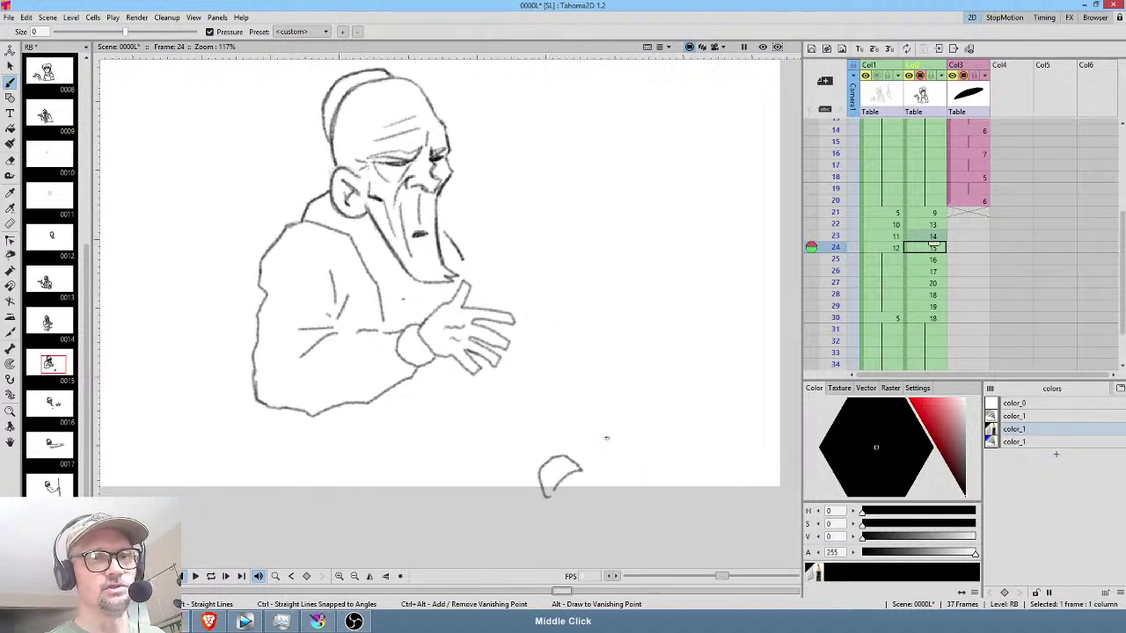
mouse_move(437, 220)
left_mouse_down()
mouse_move(508, 305)
mouse_move(568, 454)
left_mouse_up()
Draw the small loose shape as a thick curved crescent below the hand on Col2's frame 25.
key("period")
key("comma")
key("period")
left_click_drag(543, 475, 577, 465)
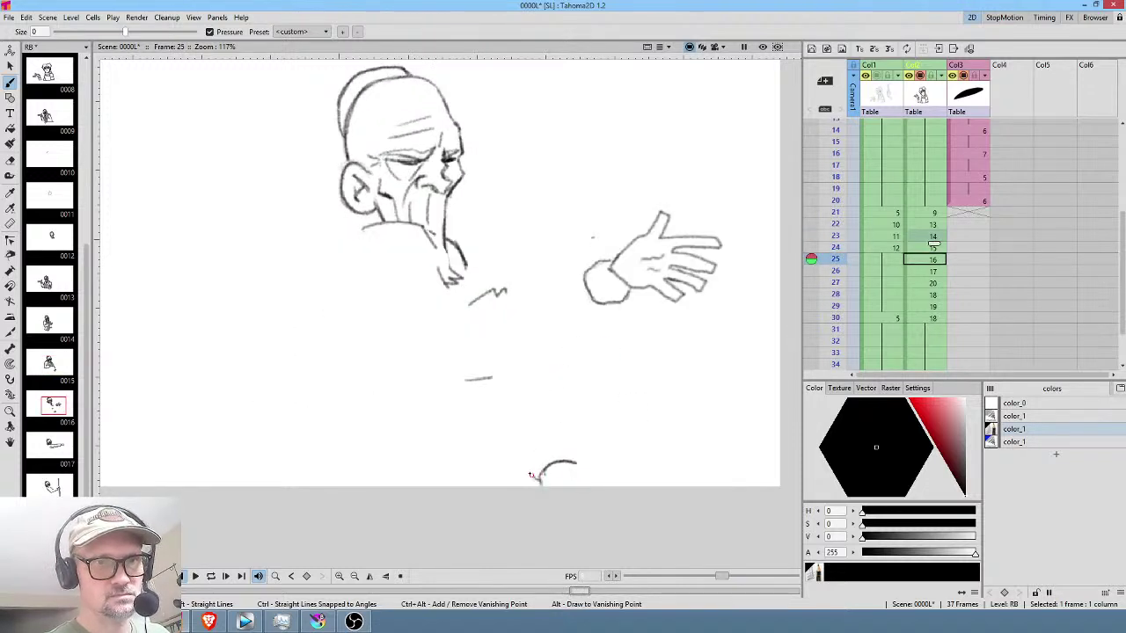
mouse_move(532, 457)
left_mouse_down()
mouse_move(577, 446)
mouse_move(583, 465)
left_mouse_up()
Check the small shape's path across the neighbouring frames and draw it as a curved crescent below the sleeve on Col2's frame 26.
key("period")
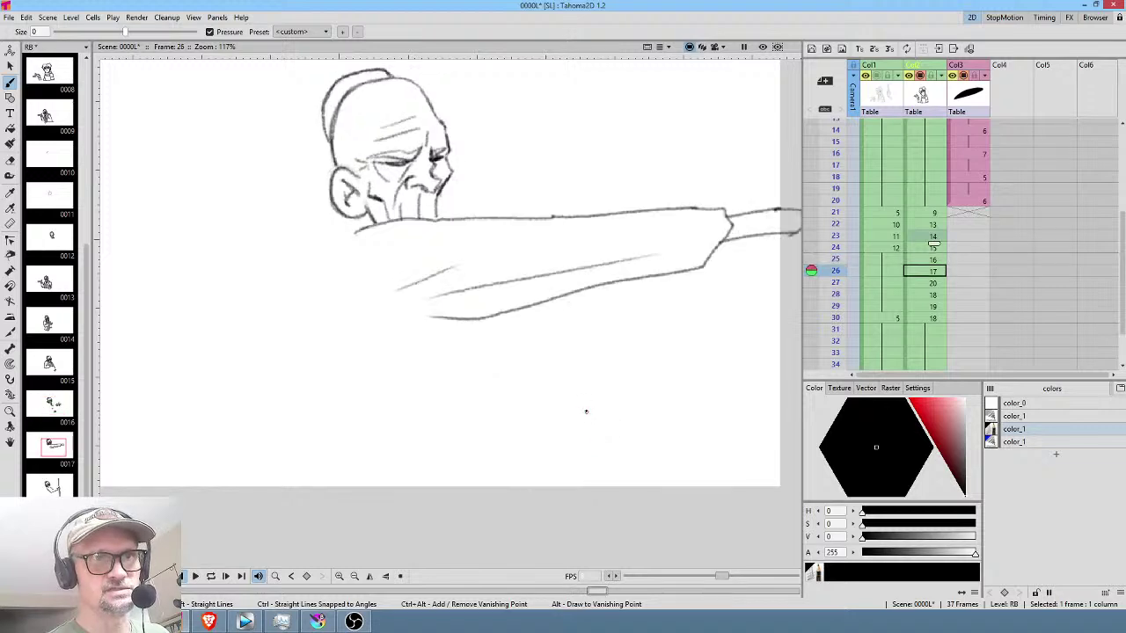
key("comma")
key("period")
key("comma")
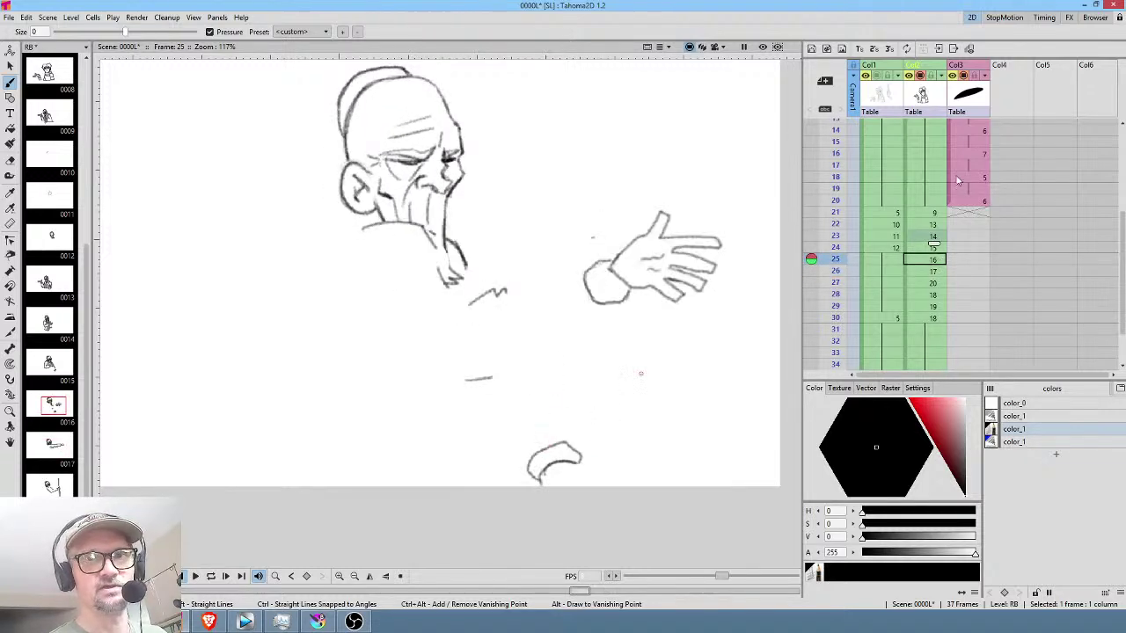
left_click_drag(836, 212, 836, 262)
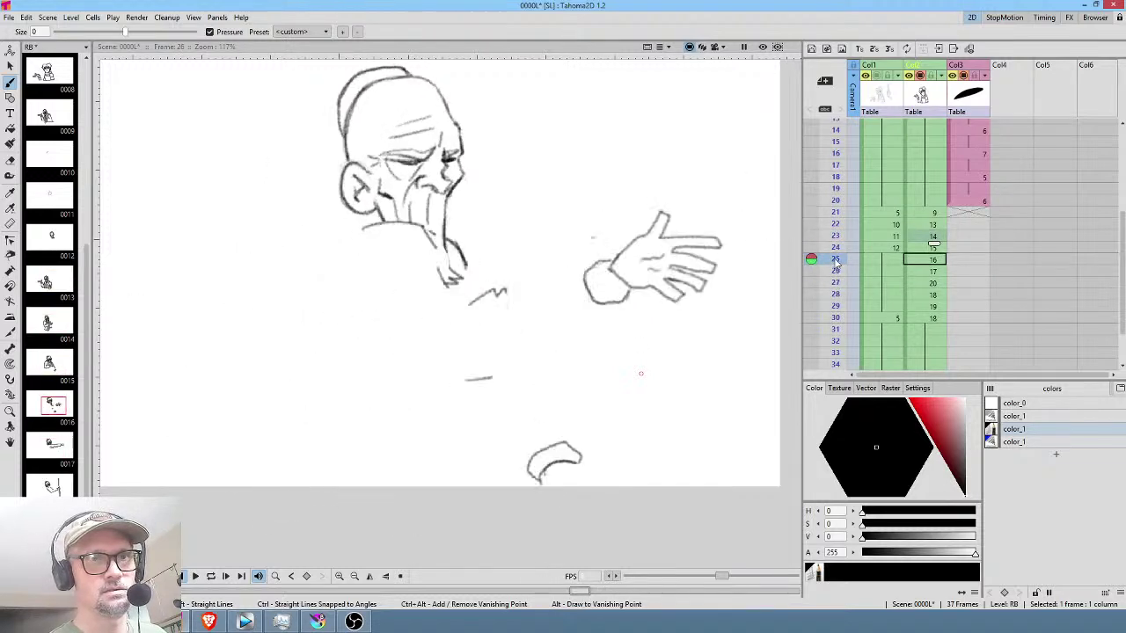
left_click(931, 247)
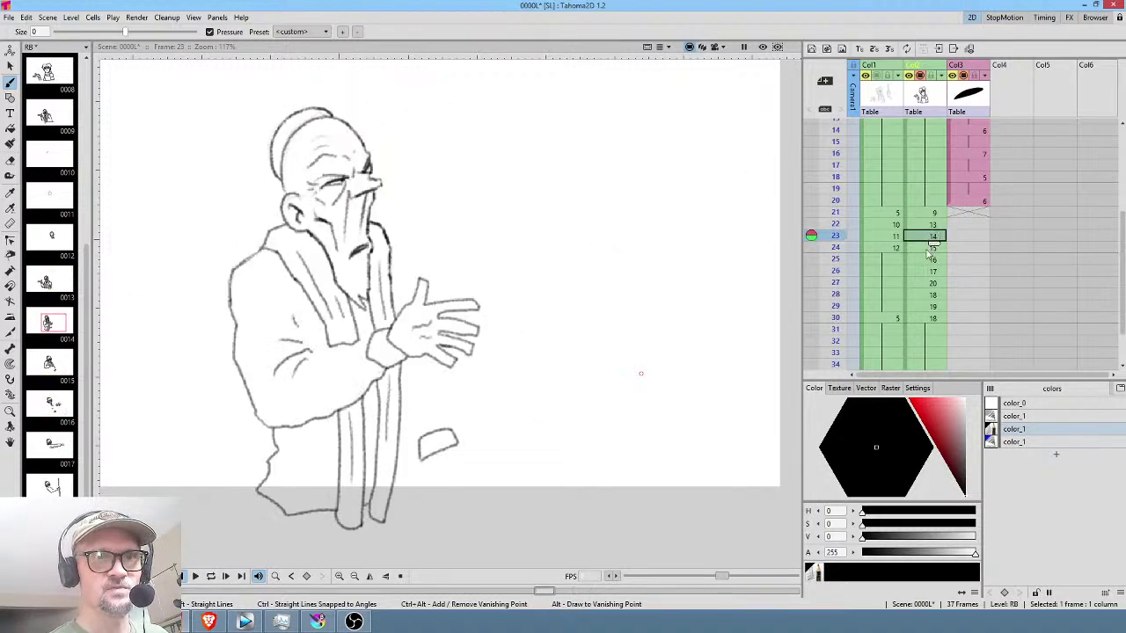
left_click(923, 260)
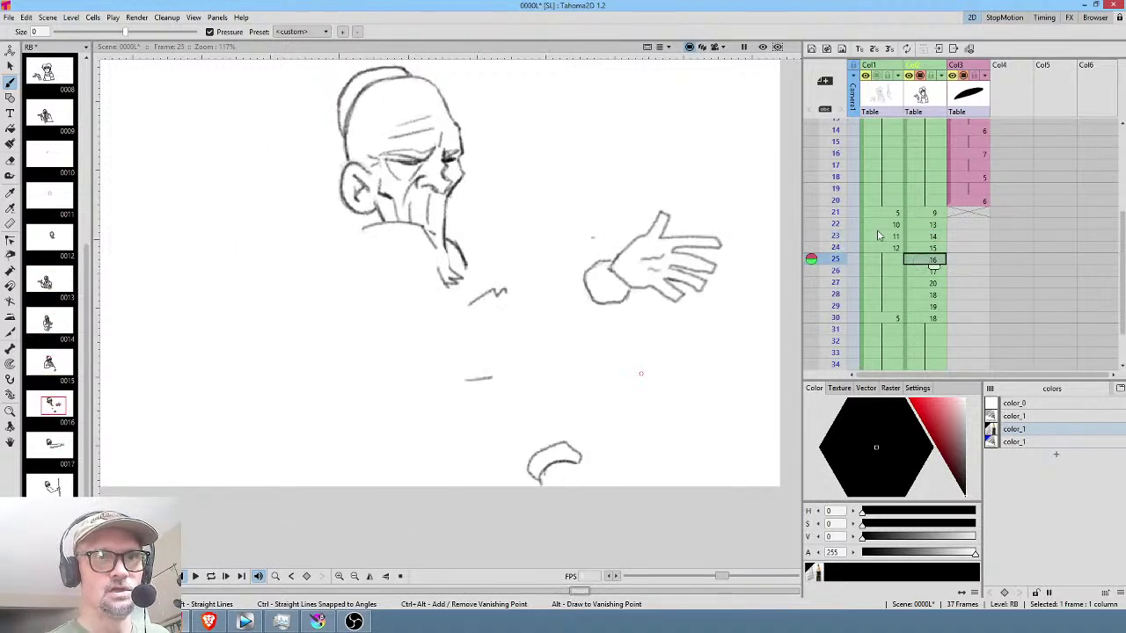
left_click(926, 272)
mouse_move(592, 396)
left_mouse_down()
mouse_move(564, 428)
mouse_move(548, 407)
mouse_move(589, 379)
mouse_move(592, 397)
mouse_move(639, 417)
mouse_move(560, 411)
mouse_move(538, 443)
left_mouse_up()
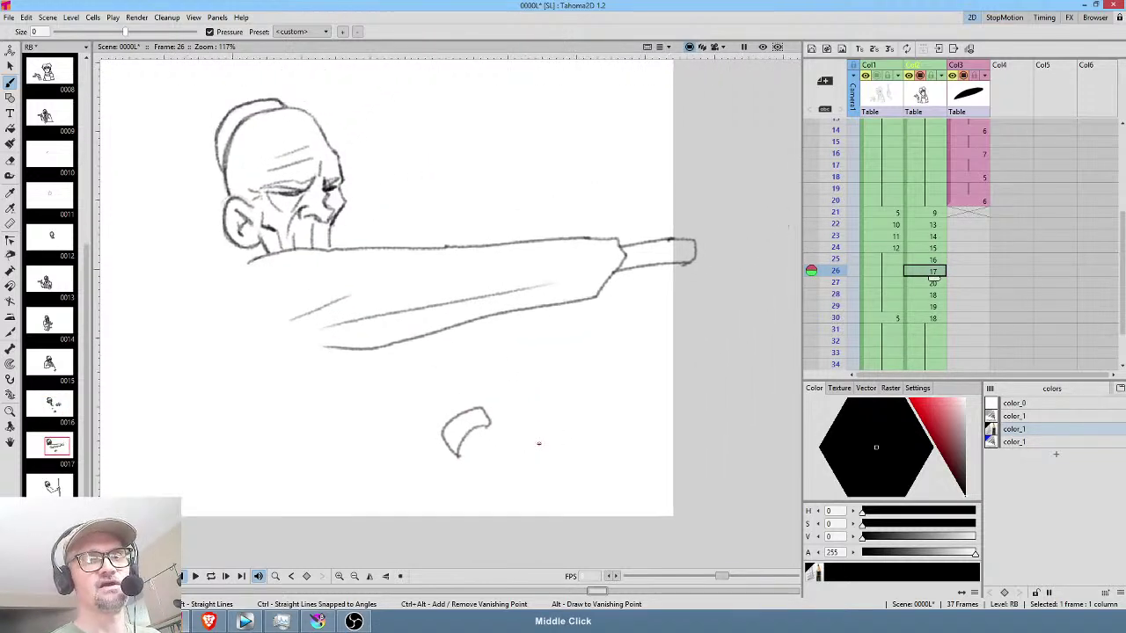
Draw the small shape's two pointed parts showing beneath the sleeve's lower edge on Col2's frame 27.
key("Down")
key("Up")
key("Down")
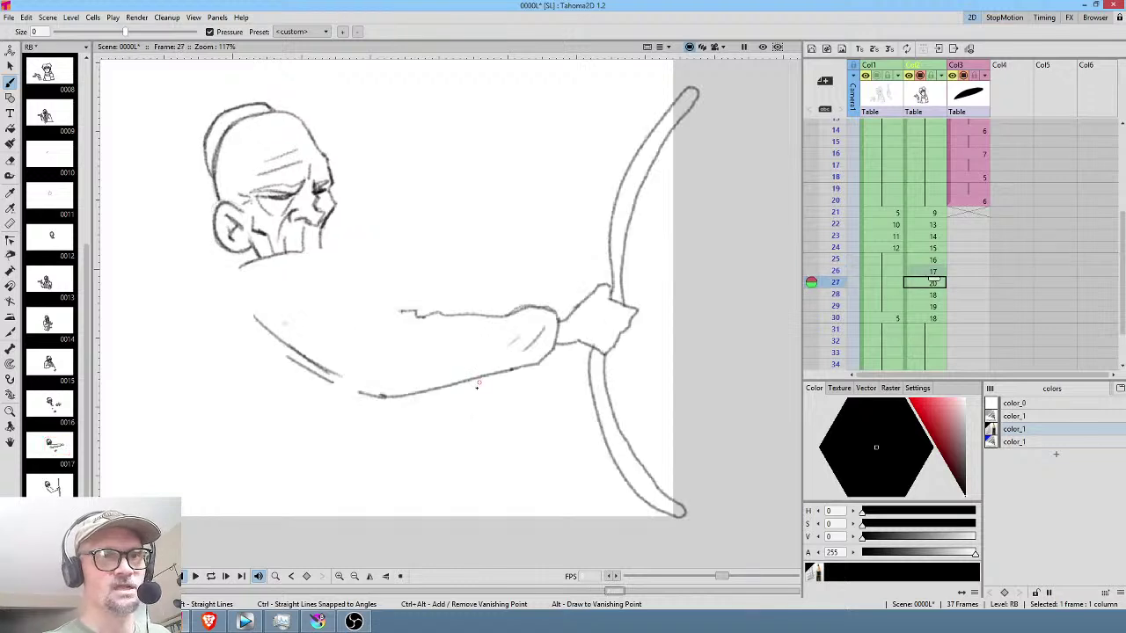
mouse_move(455, 385)
left_mouse_down()
mouse_move(476, 398)
mouse_move(496, 373)
left_mouse_up()
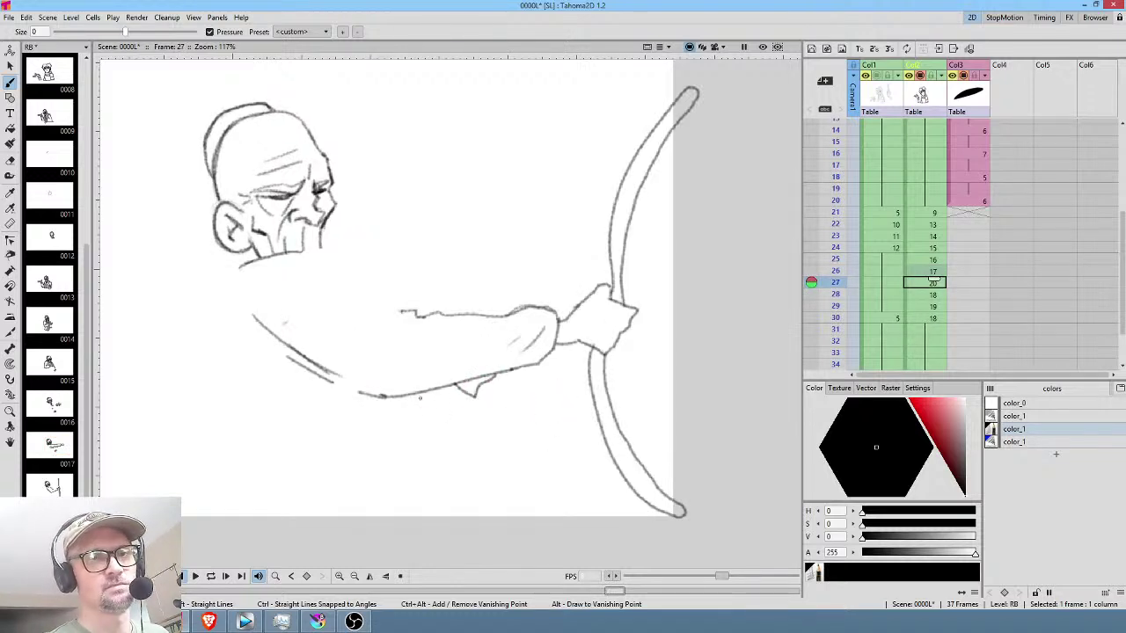
mouse_move(423, 395)
left_mouse_down()
mouse_move(448, 406)
mouse_move(466, 395)
mouse_move(426, 393)
left_mouse_up()
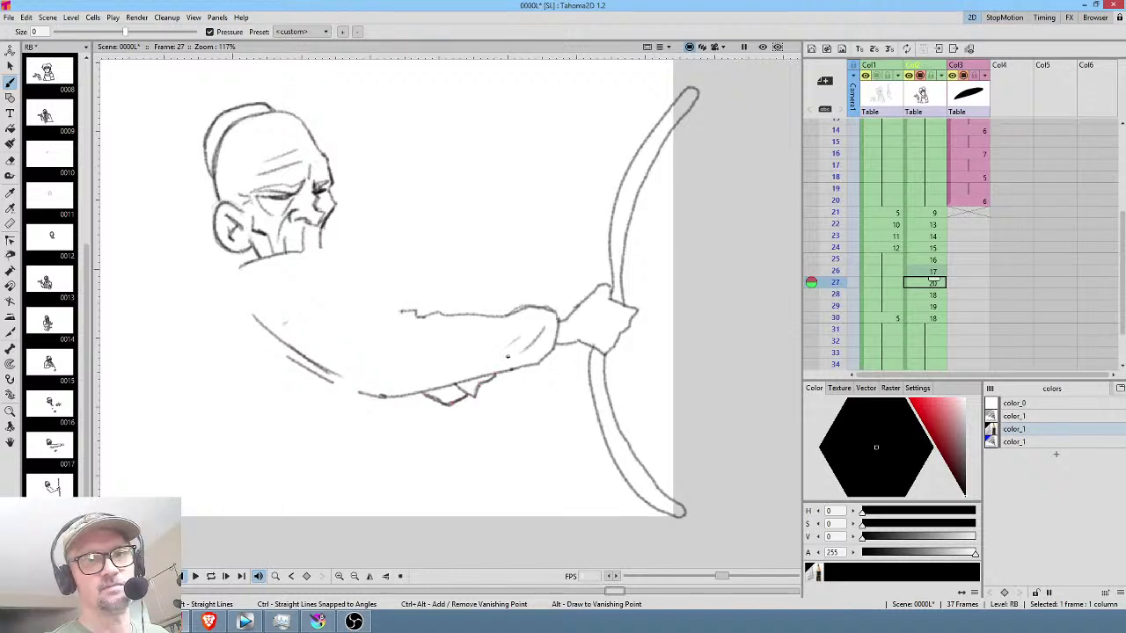
Draw the small shape as a narrow triangle above the forearm on Col2's frame 28 and as a two-pointed crescent on frame 29.
key("period")
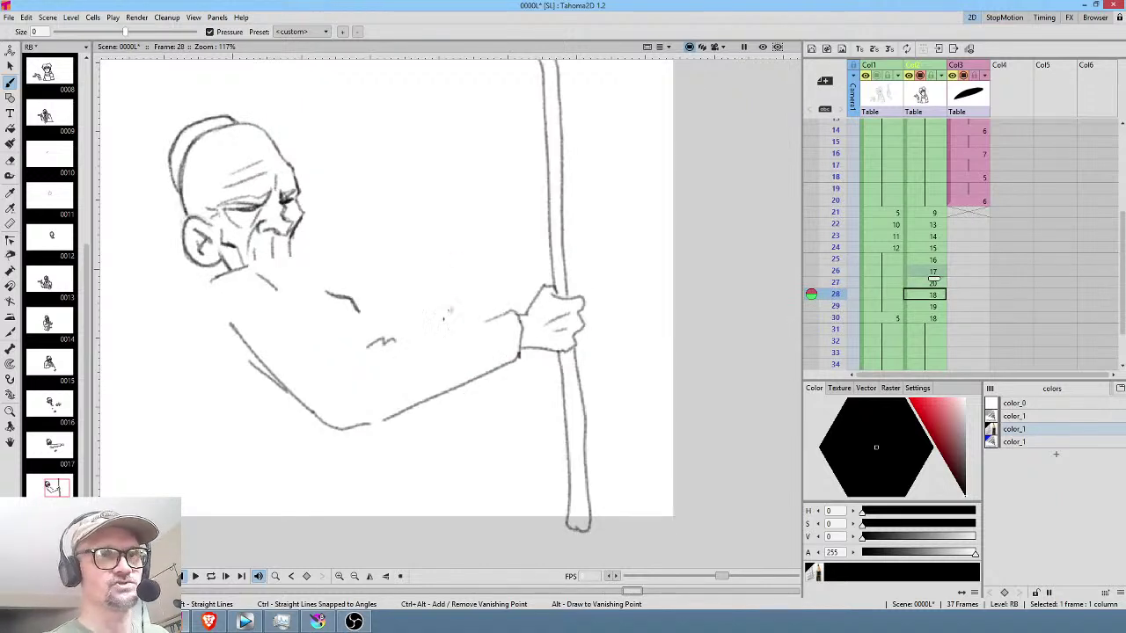
mouse_move(423, 326)
left_mouse_down()
mouse_move(437, 305)
mouse_move(437, 331)
mouse_move(418, 333)
mouse_move(438, 332)
mouse_move(439, 304)
left_mouse_up()
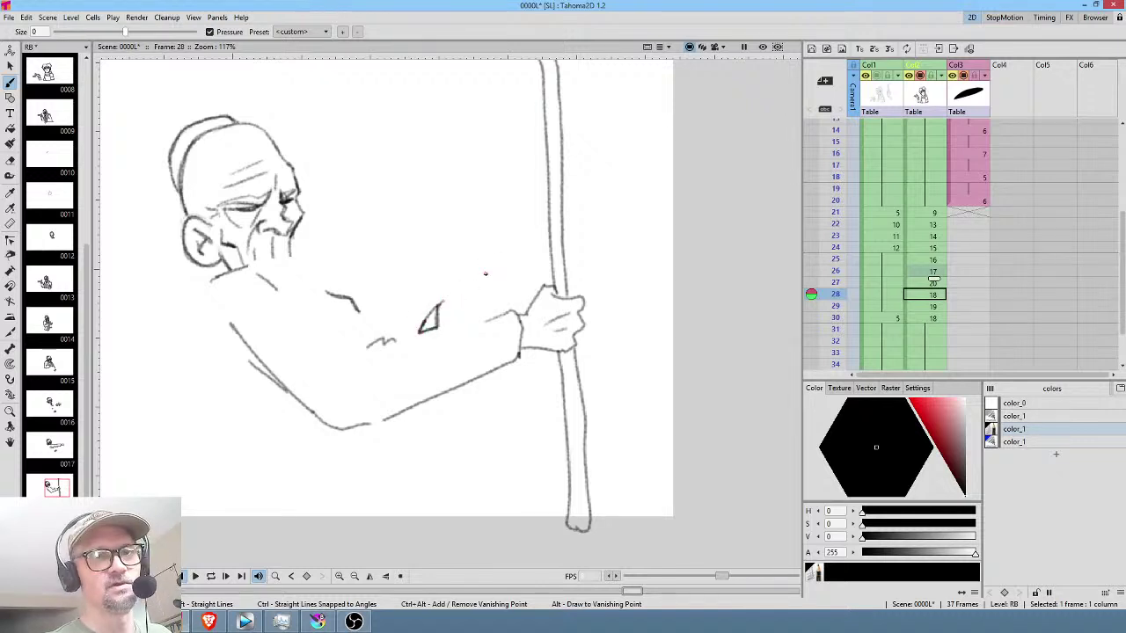
key("period")
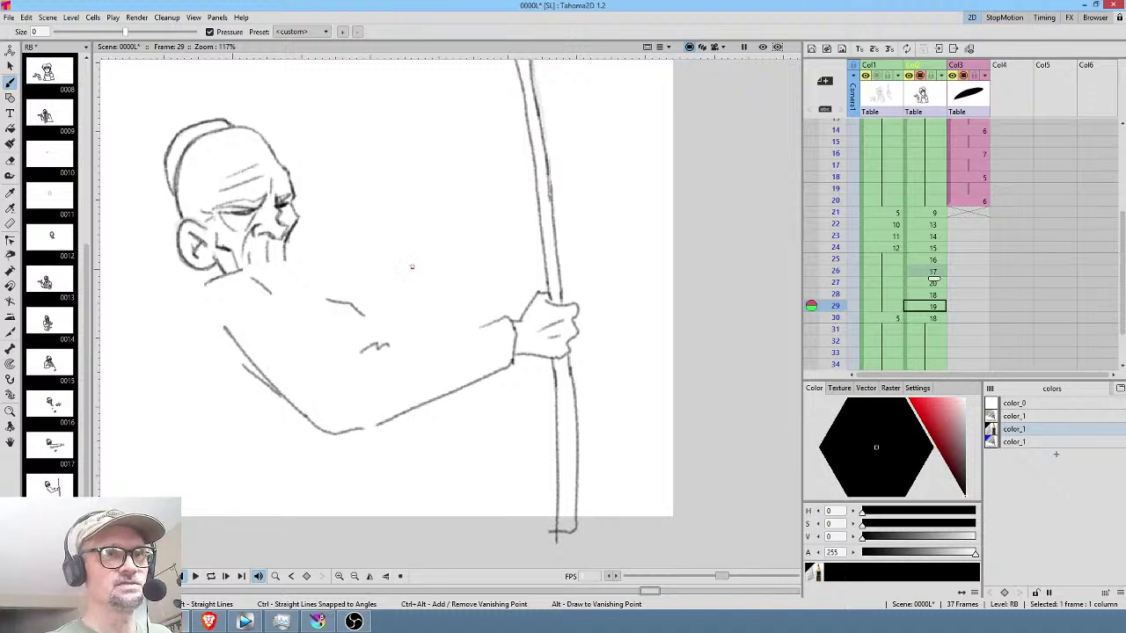
mouse_move(410, 267)
left_mouse_down()
mouse_move(444, 282)
mouse_move(446, 268)
mouse_move(404, 283)
mouse_move(403, 296)
mouse_move(432, 307)
mouse_move(446, 275)
left_mouse_up()
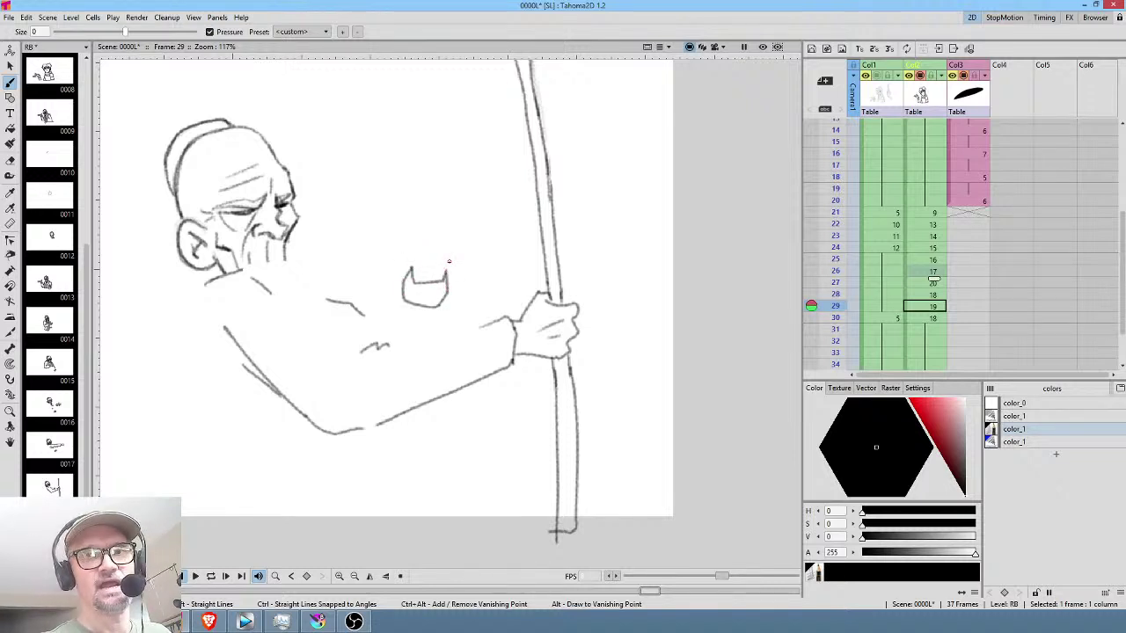
Duplicate drawing 18 at Col2's frame 31 and delete the frame 30 cell so that the copy takes its place.
key("period")
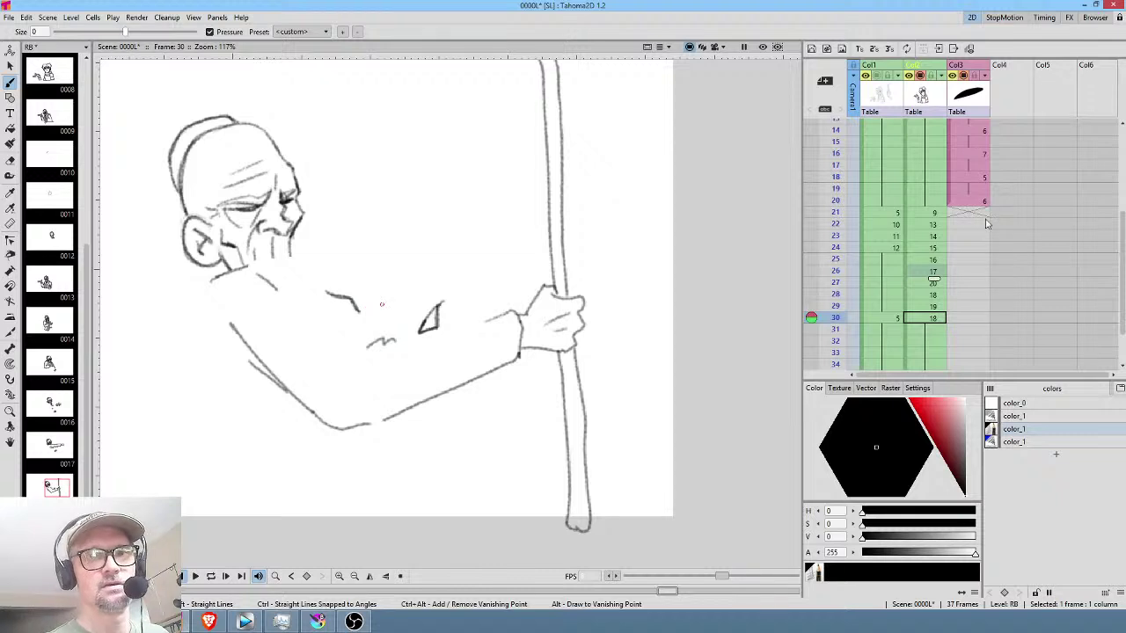
key("comma")
key("comma")
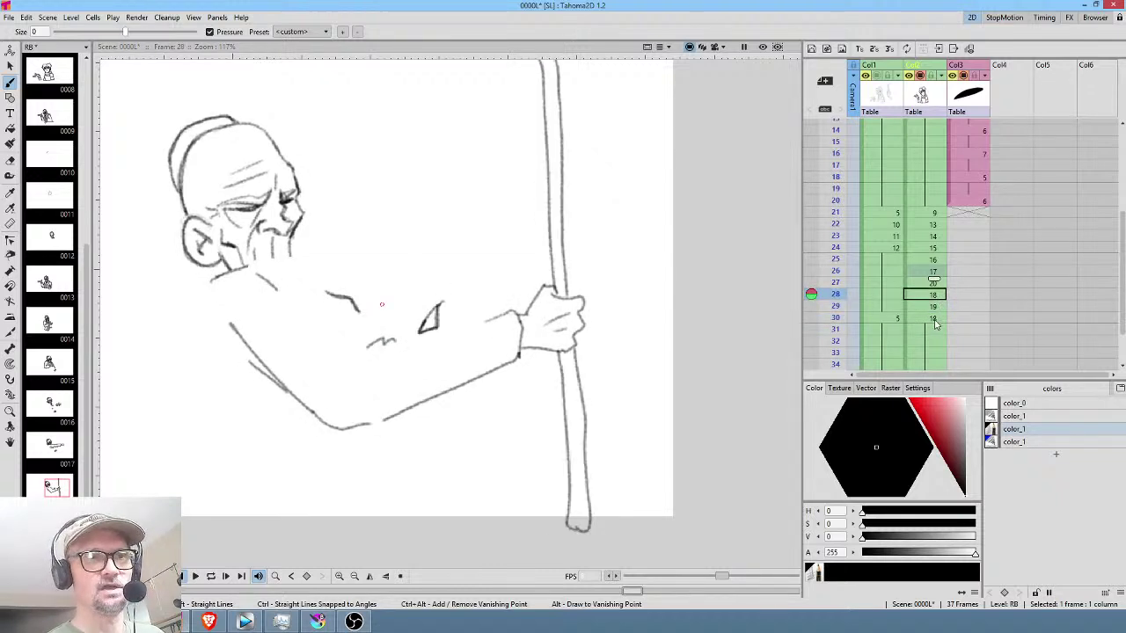
left_click(938, 319)
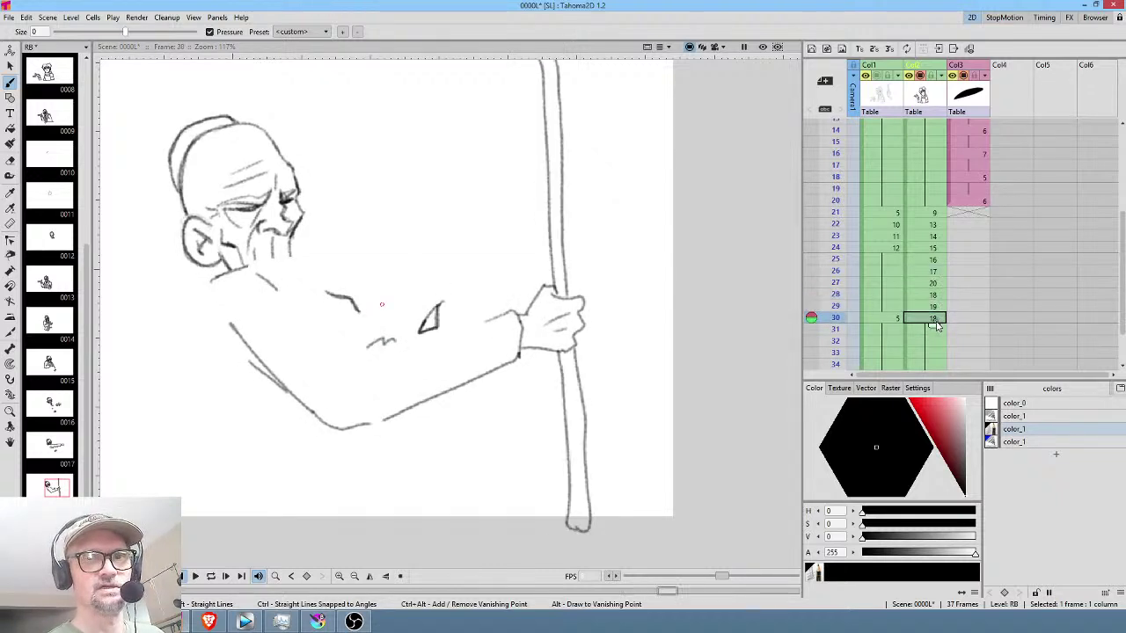
left_click(938, 331)
key("d")
left_click(935, 320)
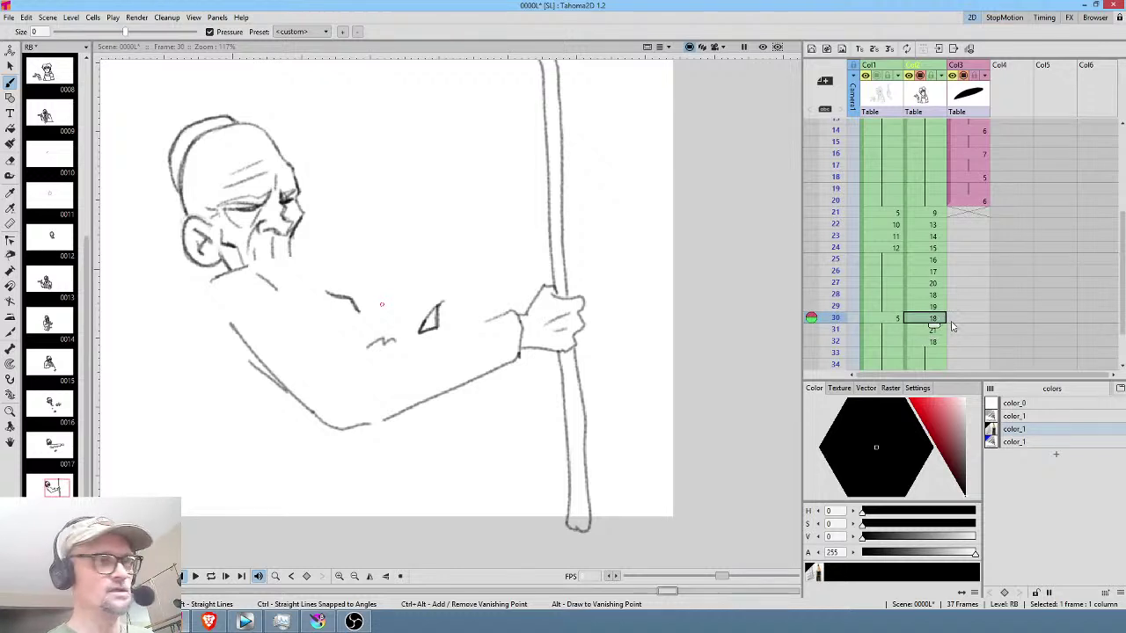
key("Delete")
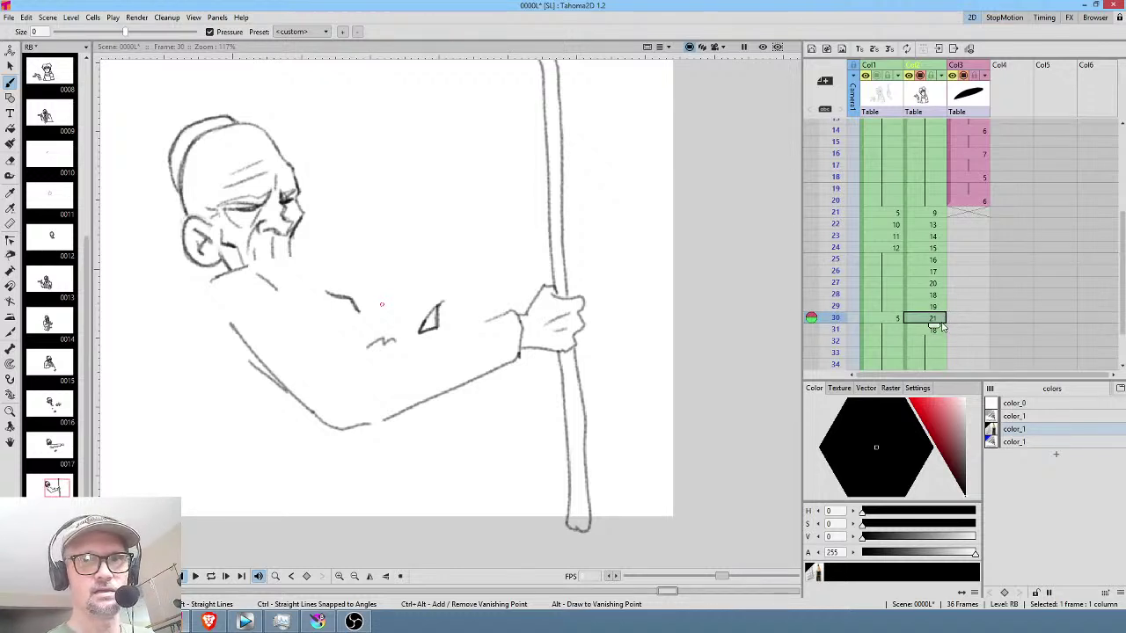
Delete drawing 18 from Col2's frames 31 to 36 and fill the emptied cells so the frame 30 drawing holds.
left_click(935, 330)
scroll(968, 264, "down", 5)
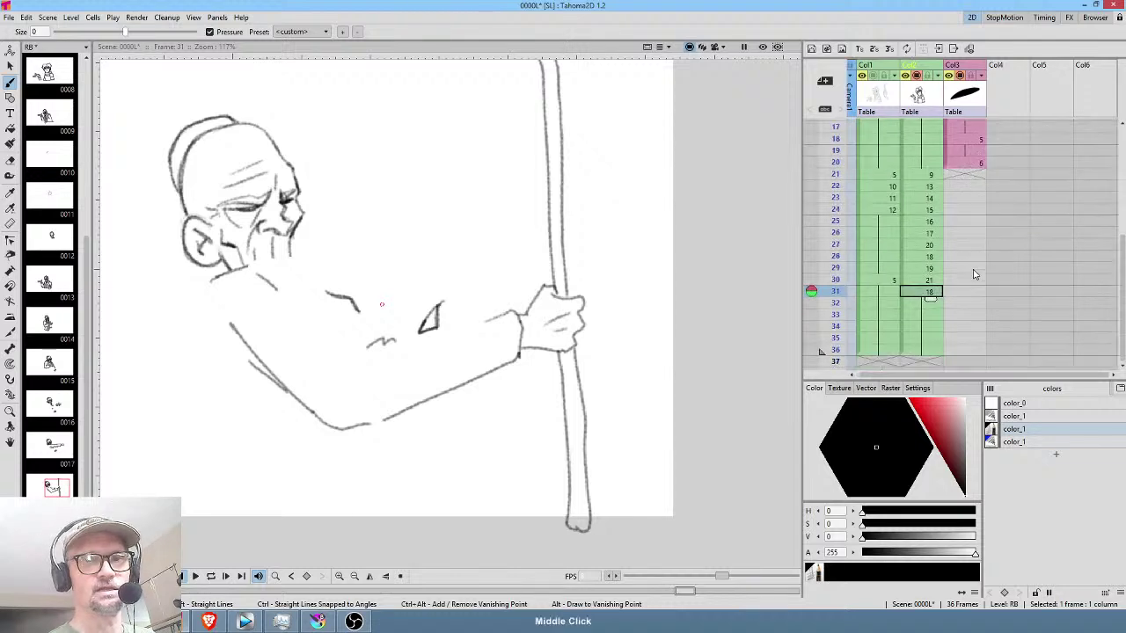
left_click(934, 208, "shift")
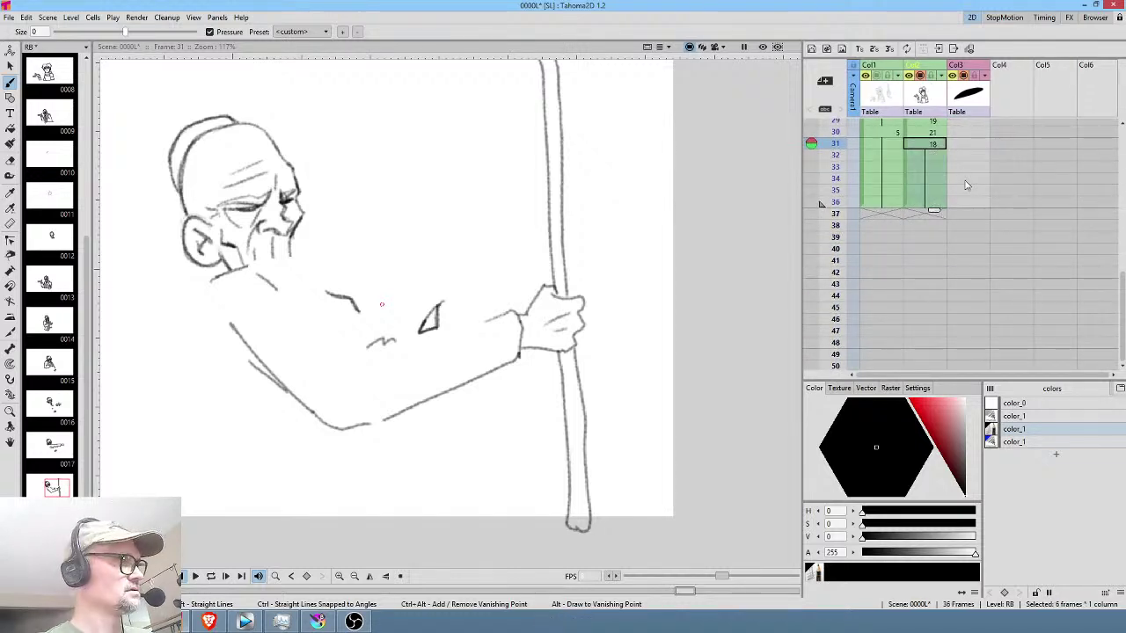
right_click(938, 154)
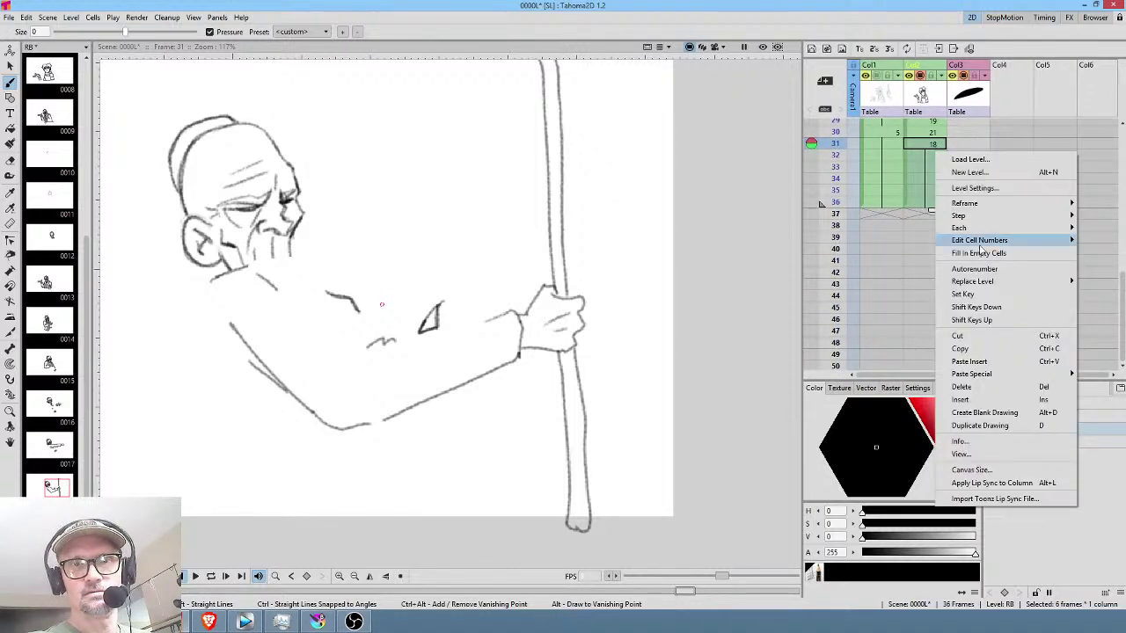
left_click(999, 255)
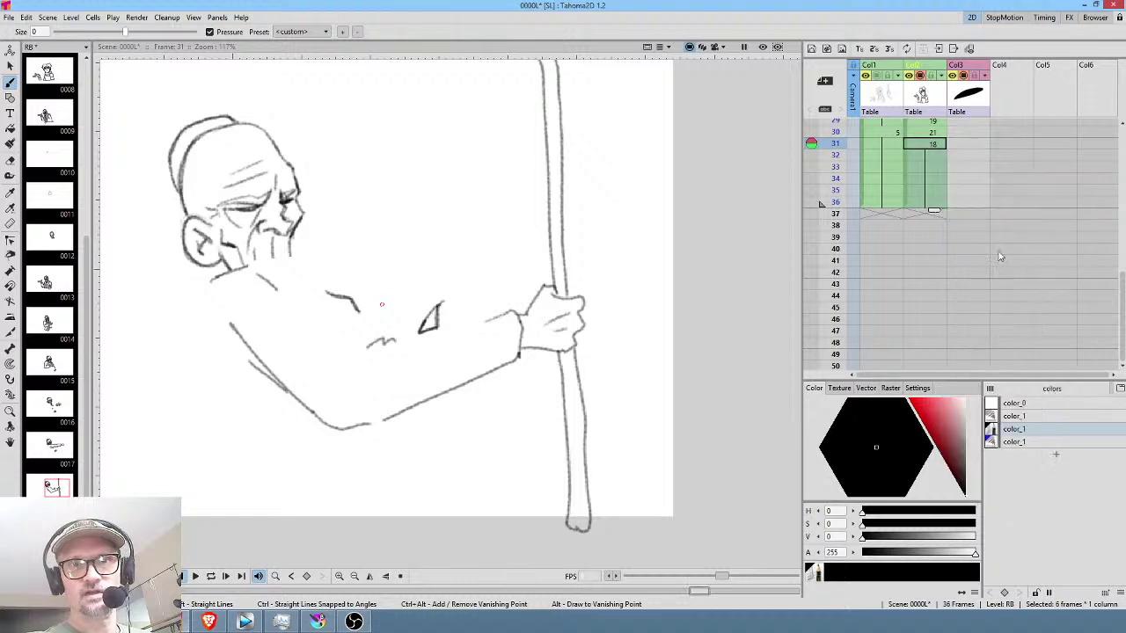
key("Delete")
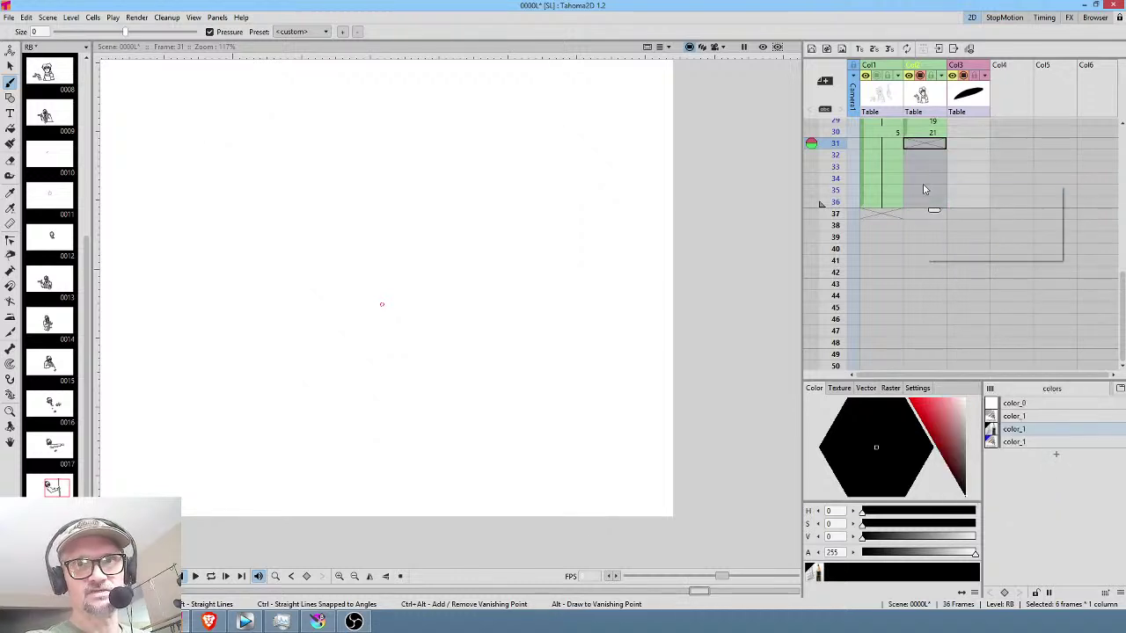
right_click(923, 187)
left_click(959, 237)
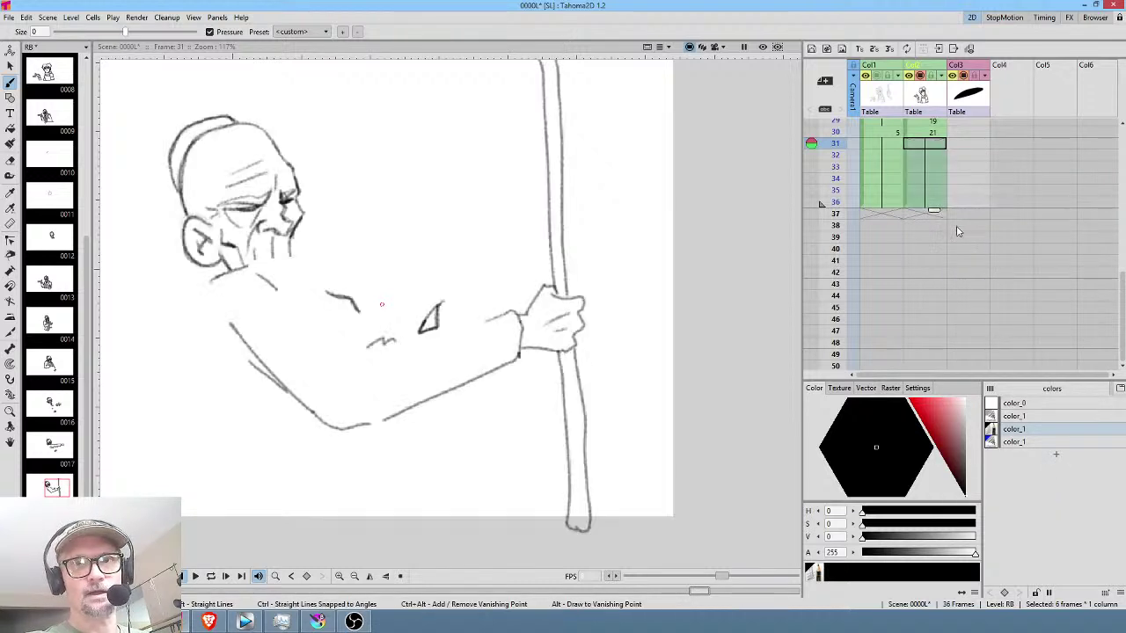
Erase the small triangular shape above the forearm on Col2's frame 30.
scroll(965, 233, "up", 4)
left_click(933, 273)
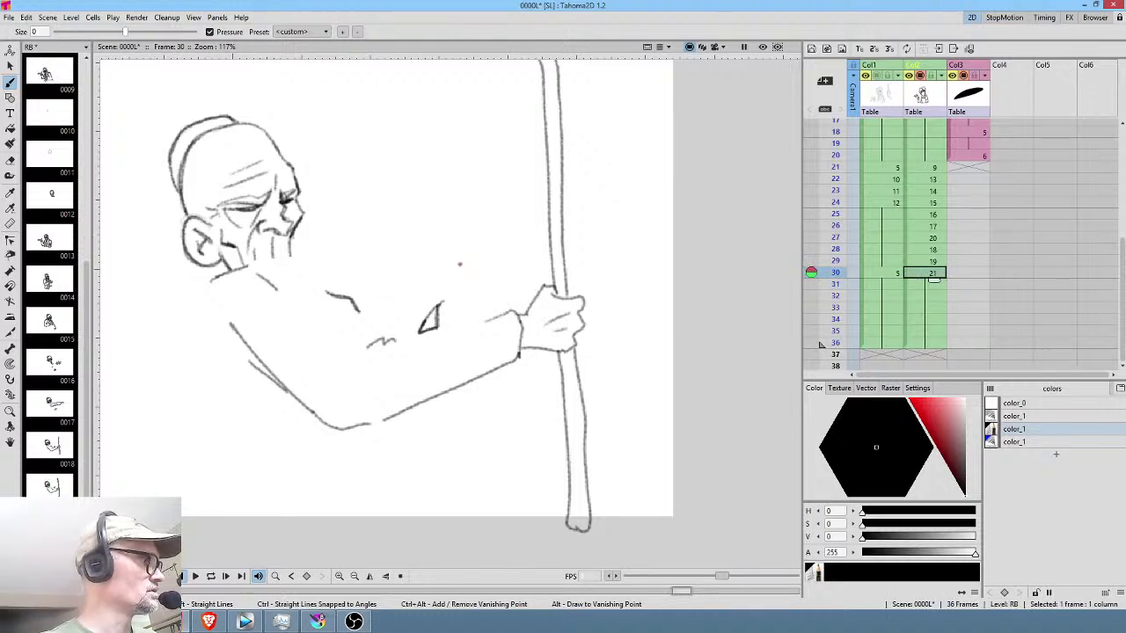
key("e")
mouse_move(457, 280)
left_mouse_down()
mouse_move(416, 314)
mouse_move(461, 276)
left_mouse_up()
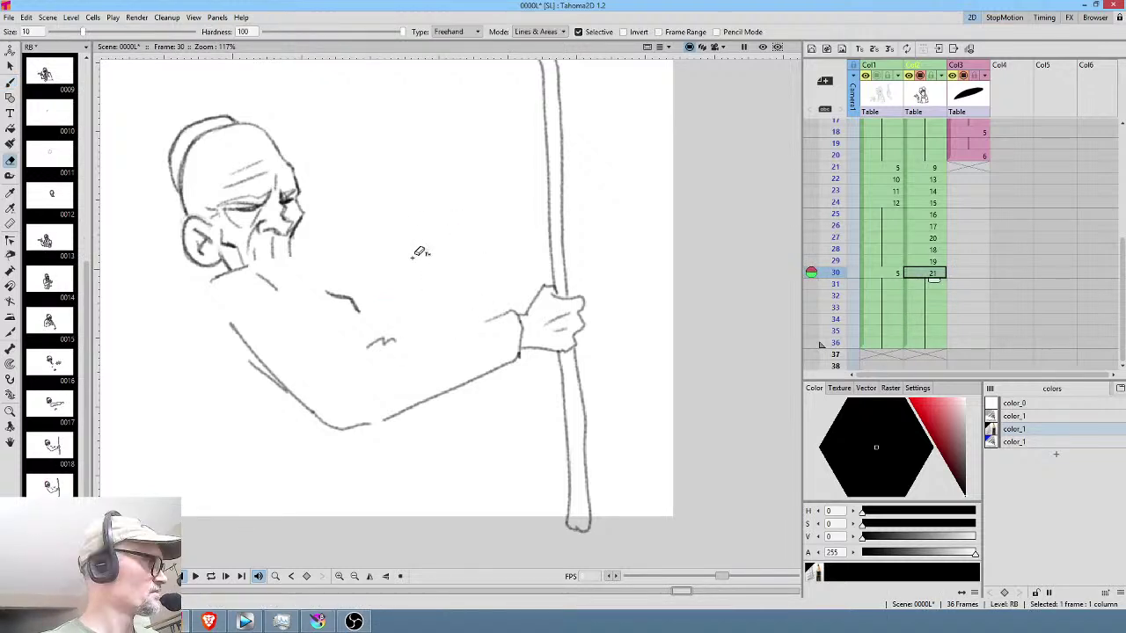
Draw a curved cuff with a raised open hand, palm forward, between the old man's face and the staff on frame 30.
key("b")
key("Up")
key("Down")
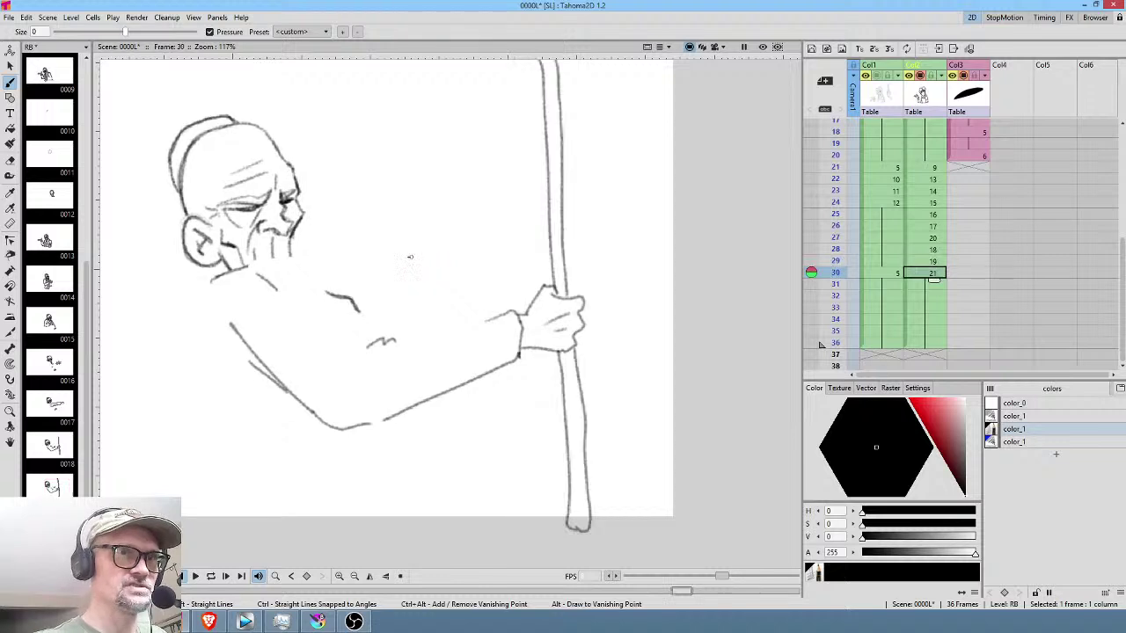
left_click_drag(405, 254, 447, 231)
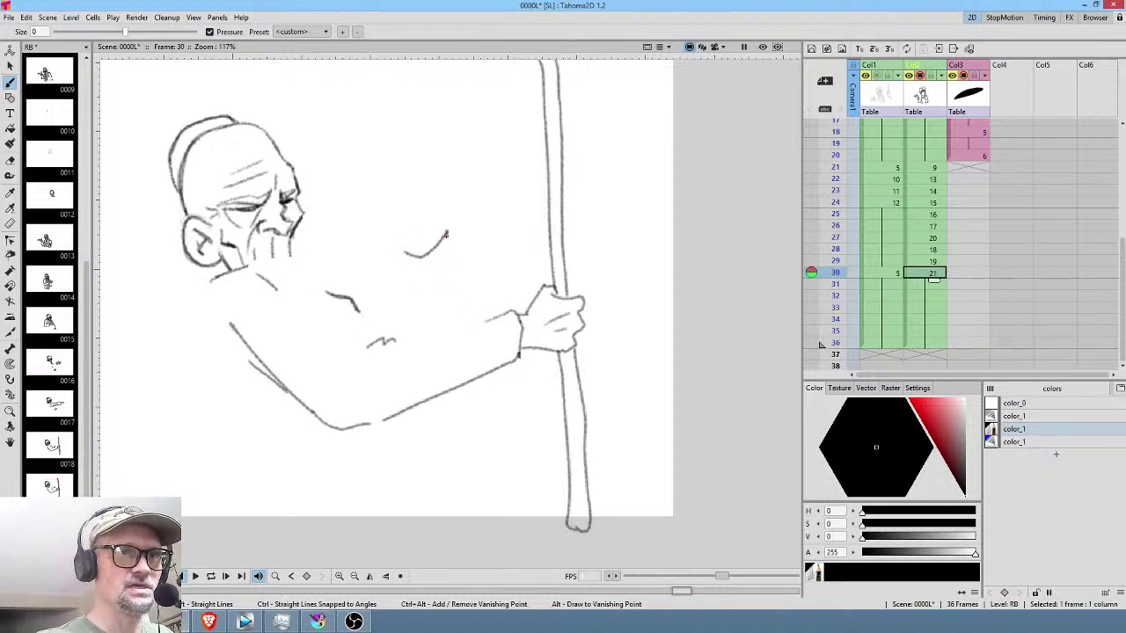
mouse_move(405, 261)
left_mouse_down()
mouse_move(428, 277)
mouse_move(452, 249)
left_mouse_up()
middle_click(468, 209)
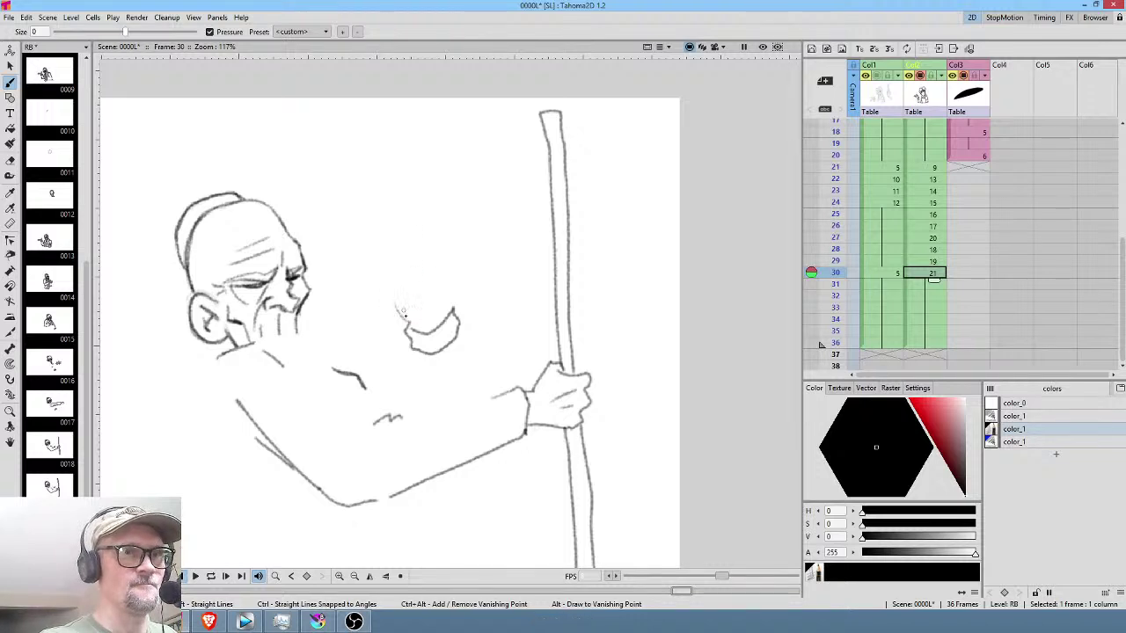
mouse_move(394, 287)
left_mouse_down()
mouse_move(379, 263)
mouse_move(387, 257)
mouse_move(434, 290)
left_mouse_up()
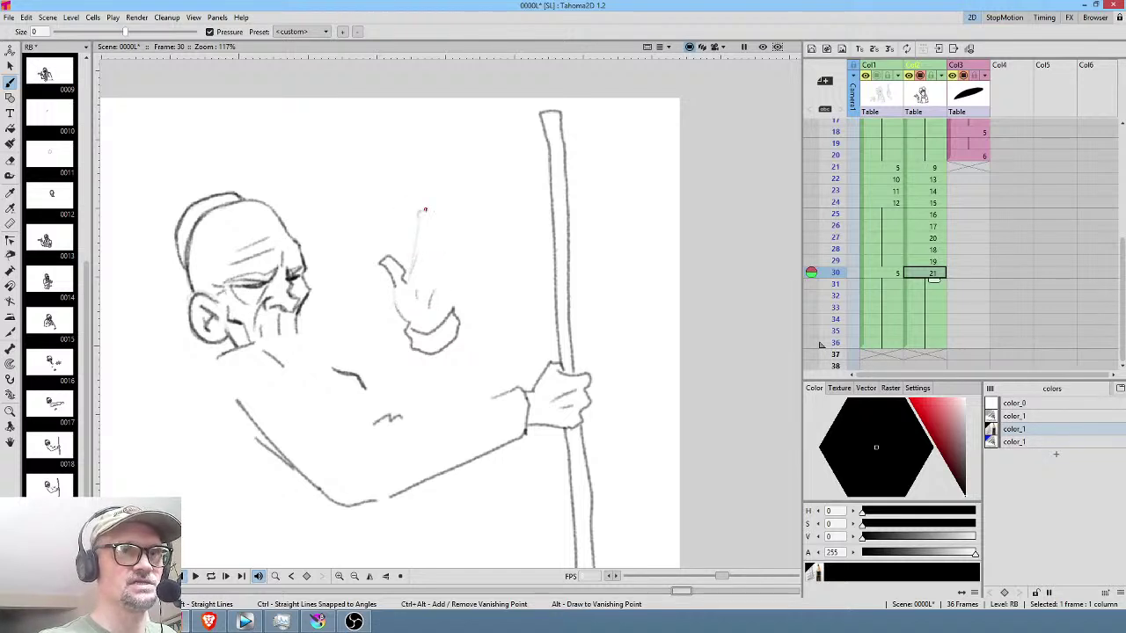
mouse_move(419, 214)
left_mouse_down()
mouse_move(459, 243)
mouse_move(449, 306)
mouse_move(423, 225)
mouse_move(407, 278)
left_mouse_up()
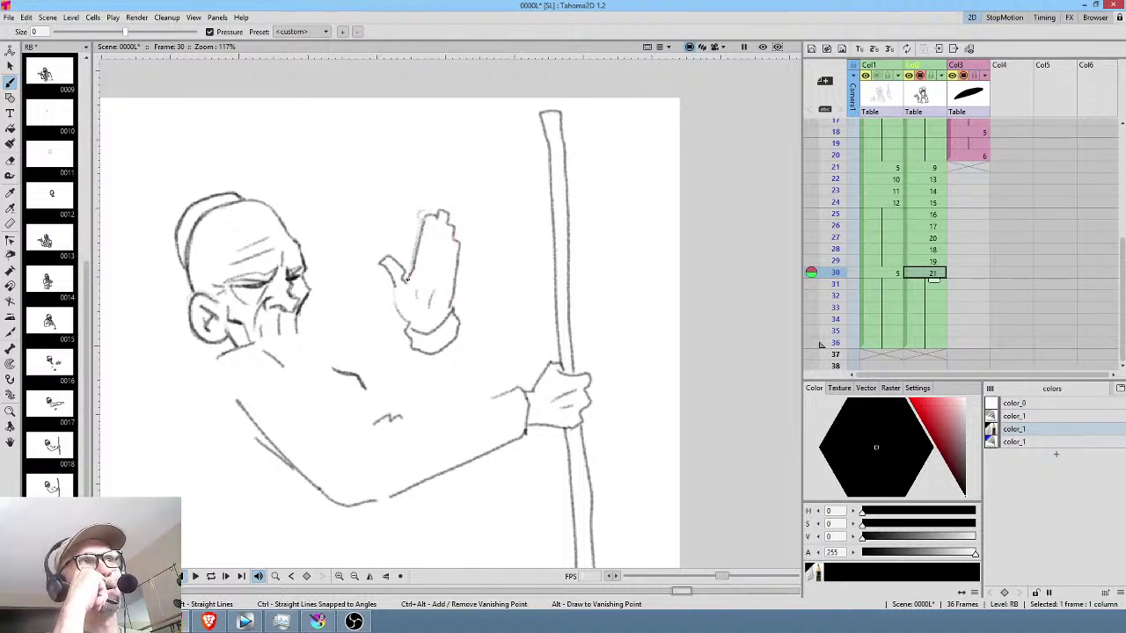
Play back the animation to review how the small shape's movement leads into the raised hand.
scroll(959, 209, "up", 3)
left_click(928, 162)
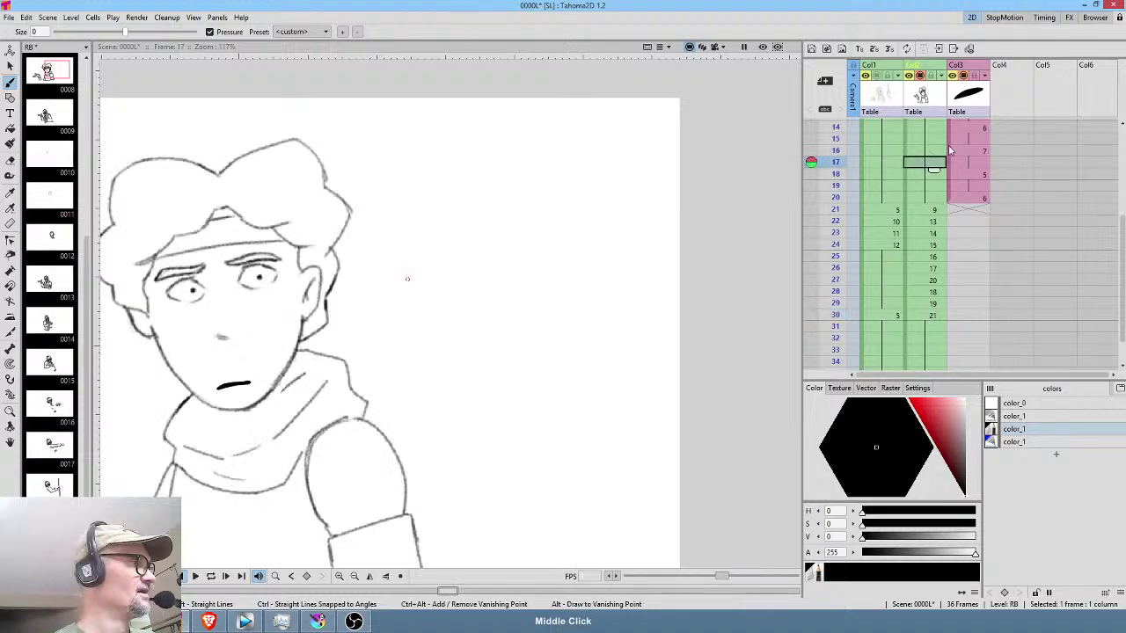
middle_click(948, 145)
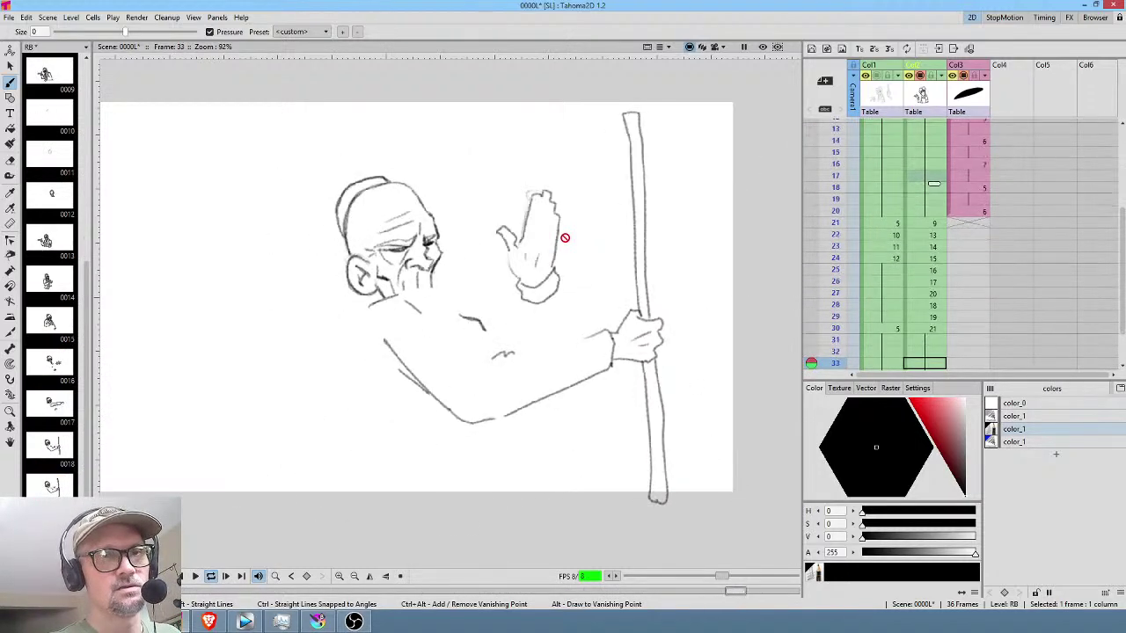
middle_click(931, 200)
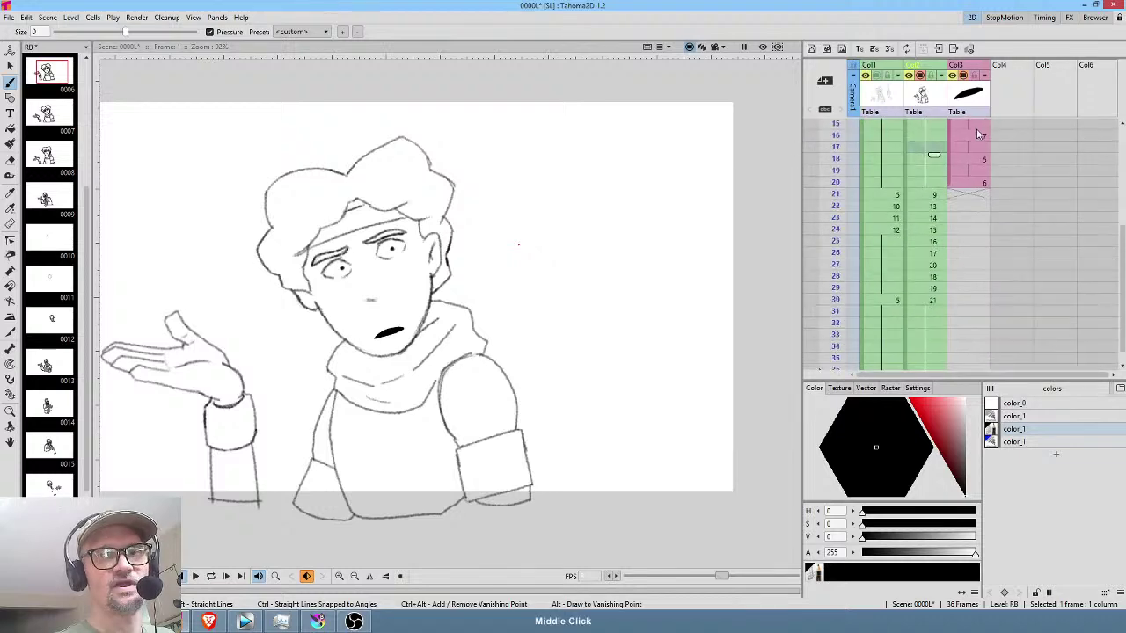
mouse_move(844, 205)
left_mouse_down()
mouse_move(840, 257)
mouse_move(842, 234)
left_mouse_up()
Select the small crescent below the sleeve on Col2's frame 26, move it slightly lower and compare it with the neighbouring frames.
left_click(930, 253)
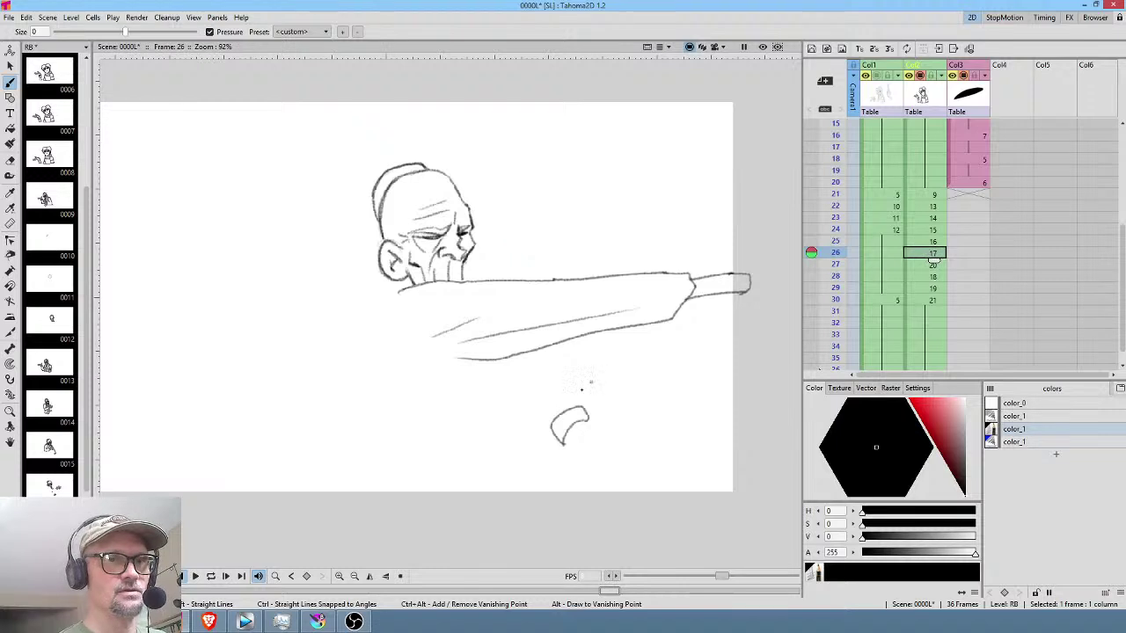
key("s")
mouse_move(588, 396)
left_mouse_down()
mouse_move(528, 455)
mouse_move(627, 392)
mouse_move(622, 402)
left_mouse_up()
left_click_drag(568, 430, 565, 453)
key("Up")
key("Down")
key("Down")
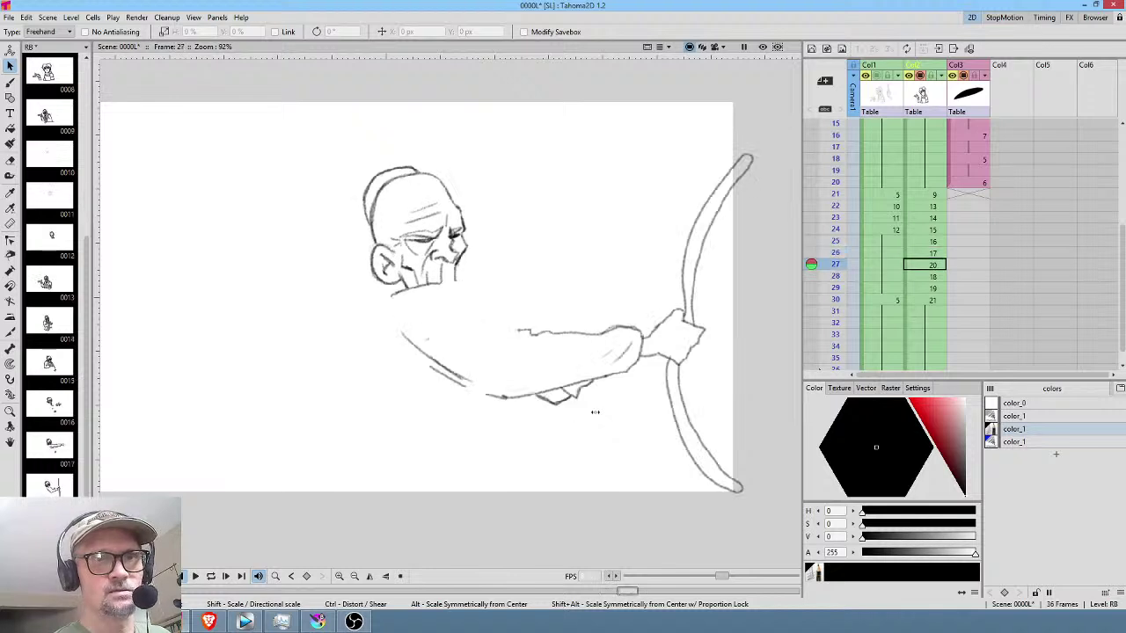
Play back the old man's arm and bow animation around frames 23 to 36.
key("Down")
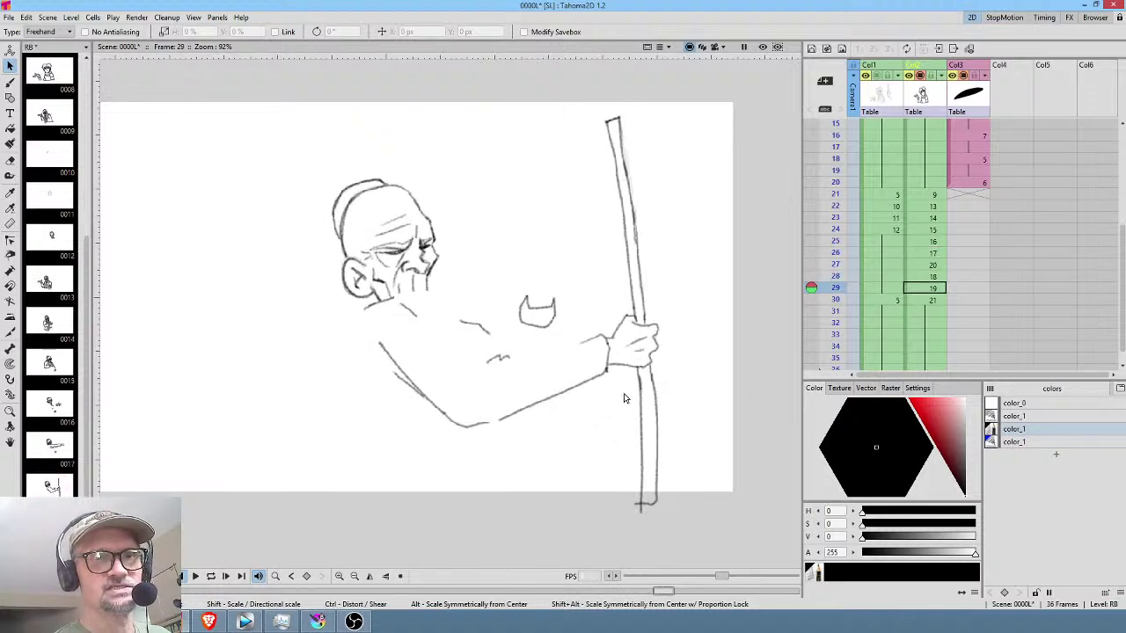
left_click(940, 217)
key("p")
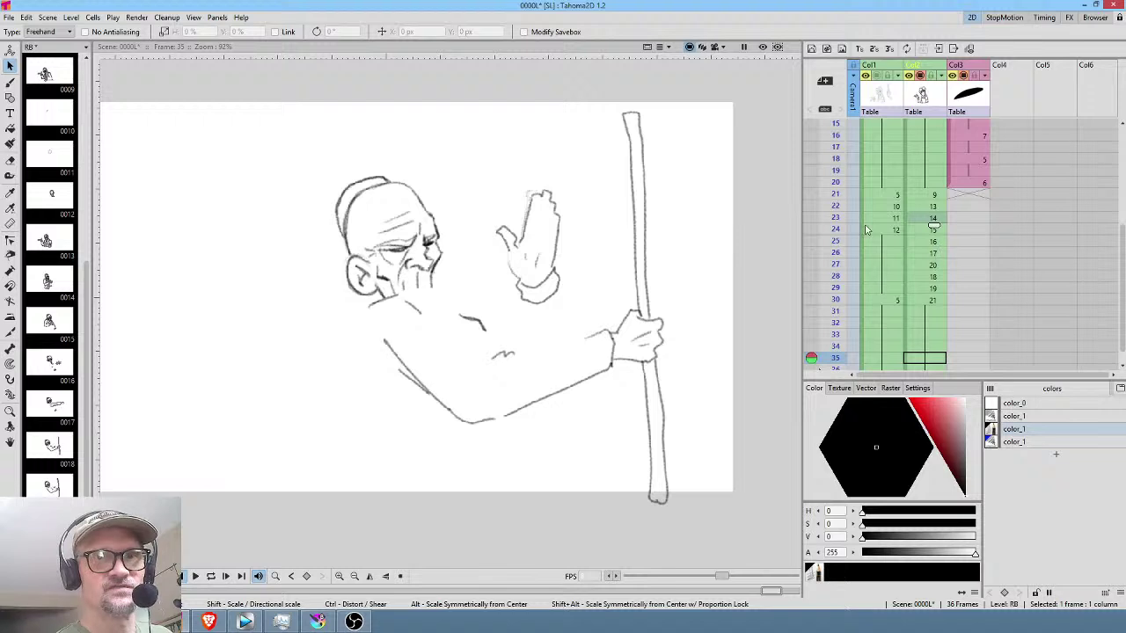
key("p")
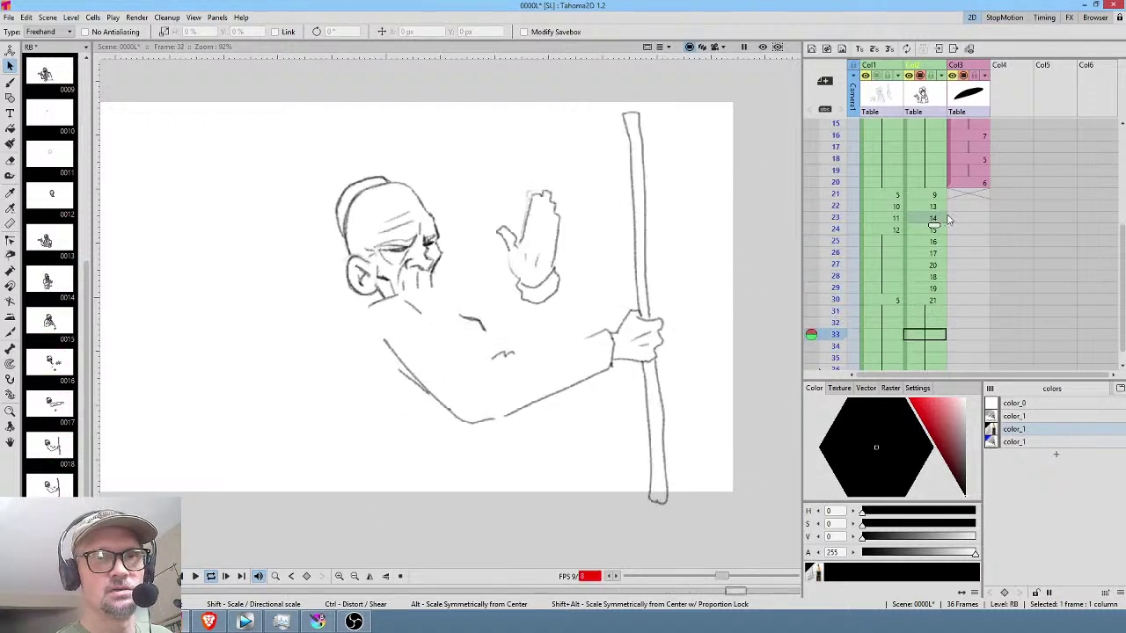
Erase the misplaced far-hand and cuff sketches above the outstretched arm on frames 28 and 29 of Col2.
left_click(934, 289)
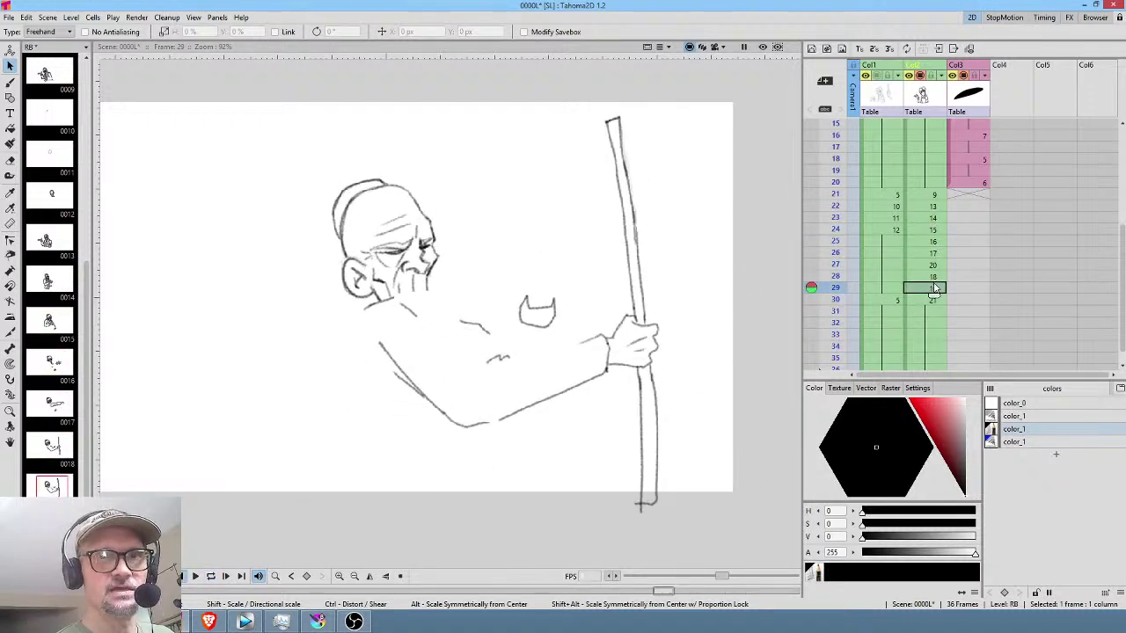
left_click(933, 277)
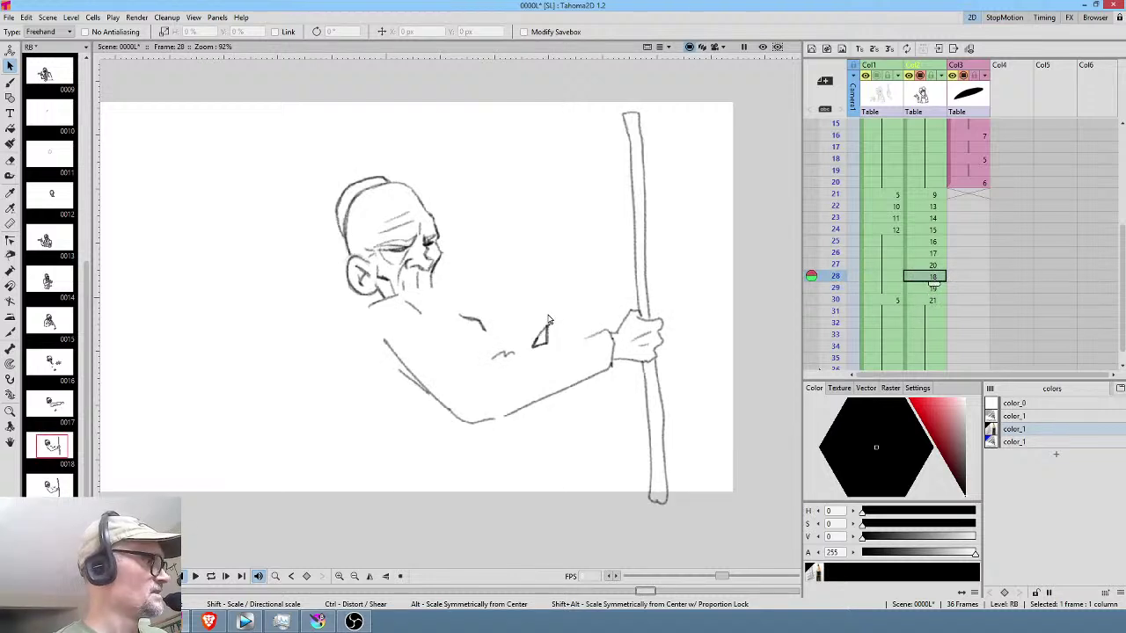
key("a")
left_click_drag(559, 296, 563, 303)
left_click(933, 287)
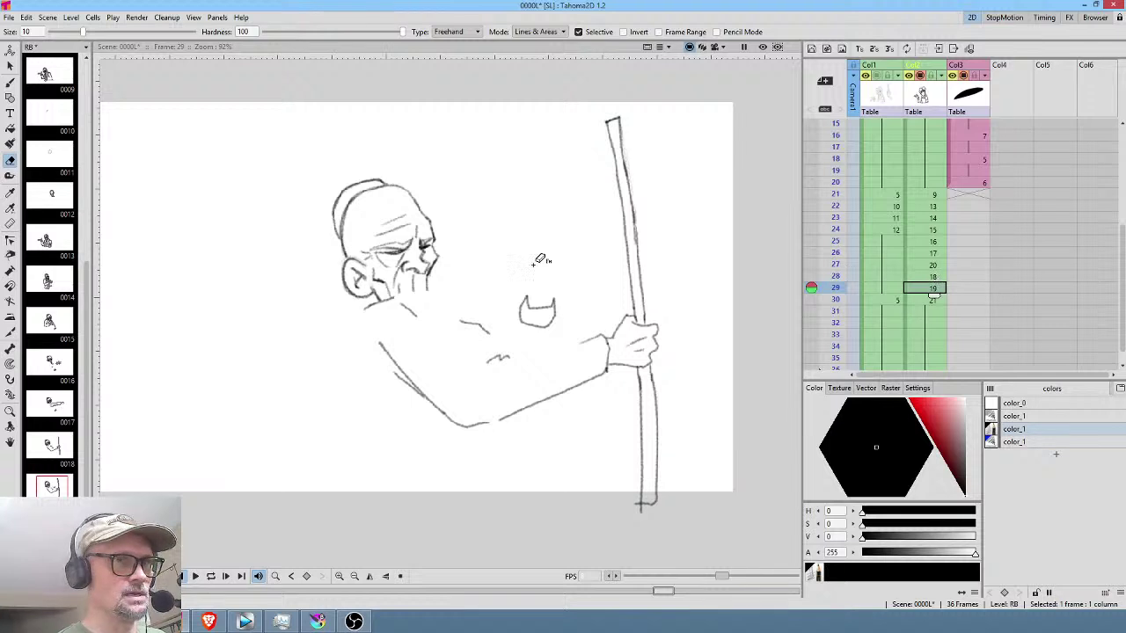
left_click_drag(547, 272, 548, 264)
Erase the small leftover cuff shape beneath the forearm on frame 27.
left_click(935, 255)
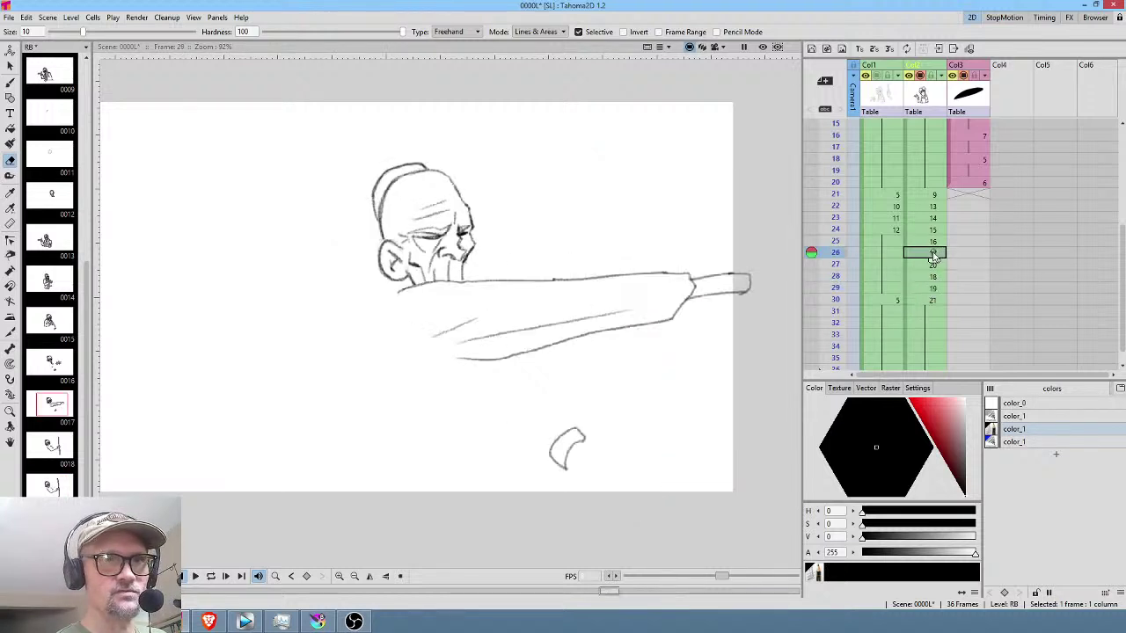
left_click(933, 266)
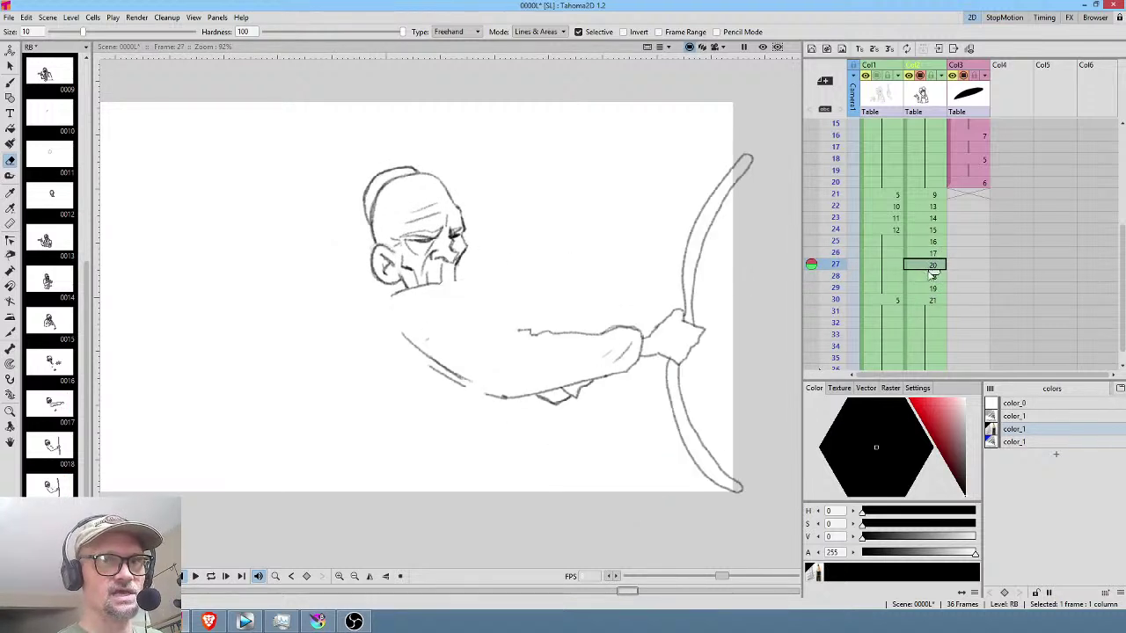
mouse_move(607, 383)
left_mouse_down()
mouse_move(581, 374)
mouse_move(550, 387)
mouse_move(621, 381)
left_mouse_up()
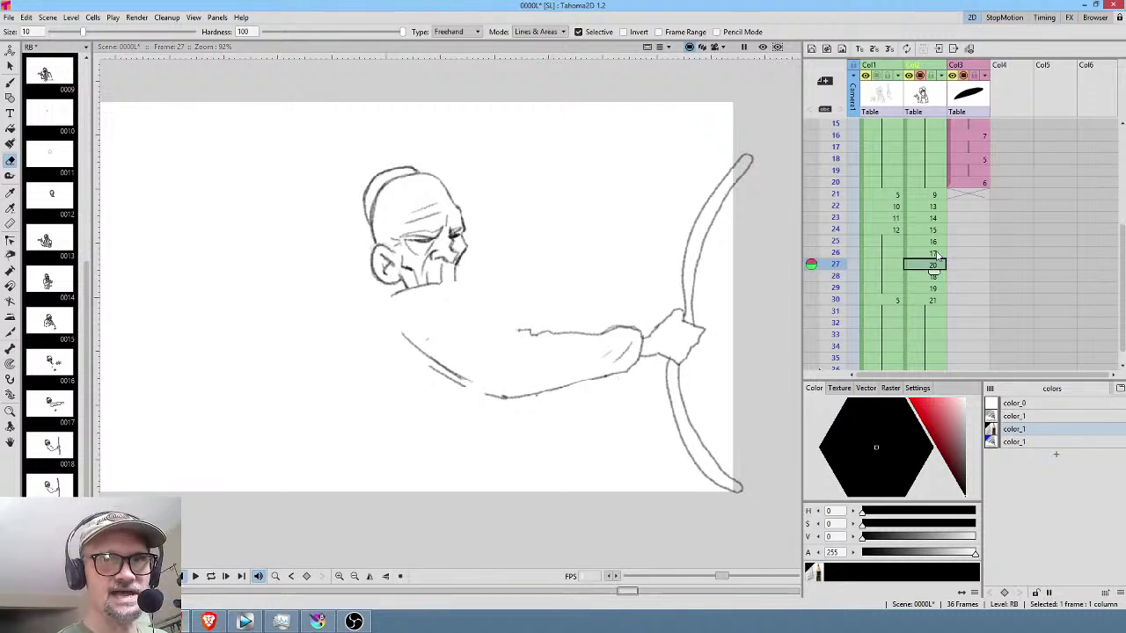
Draw a new curved sleeve cuff below the forearm on frame 27 with the brush, using frame 26 as reference.
key("shift+comma")
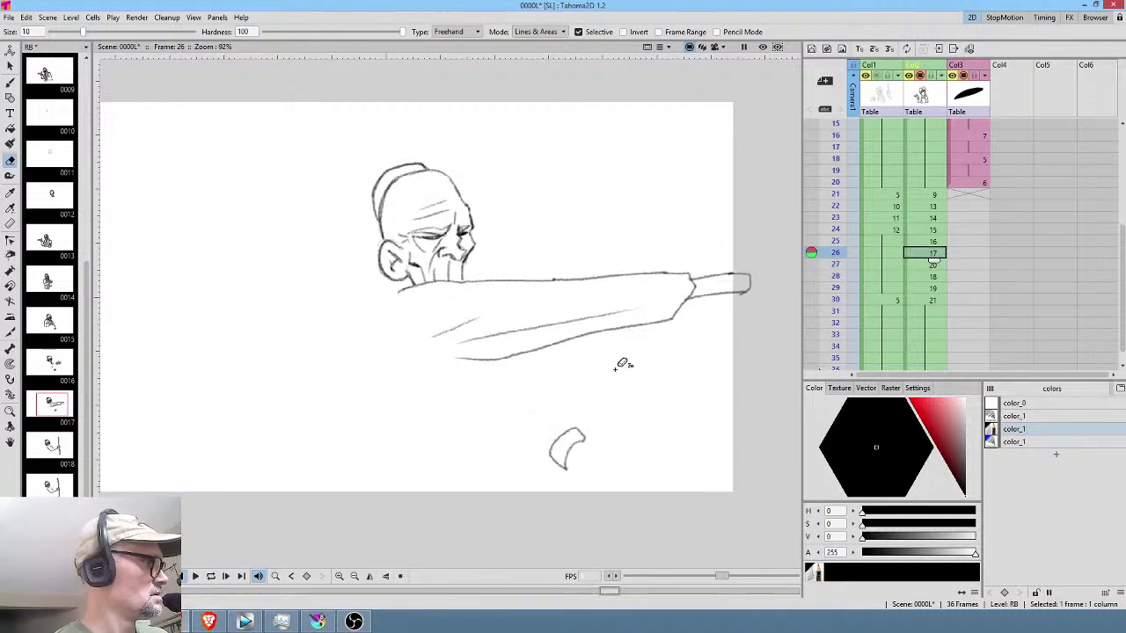
key("b")
key("shift+period")
key("shift+comma")
key("shift+period")
left_click_drag(569, 432, 581, 437)
key("shift+comma")
key("shift+period")
left_click_drag(550, 461, 572, 444)
Draw the lowered hand's curved cuff below the forearm on frame 28, slightly higher than on frame 27.
key("shift+period")
key("shift+comma")
key("shift+period")
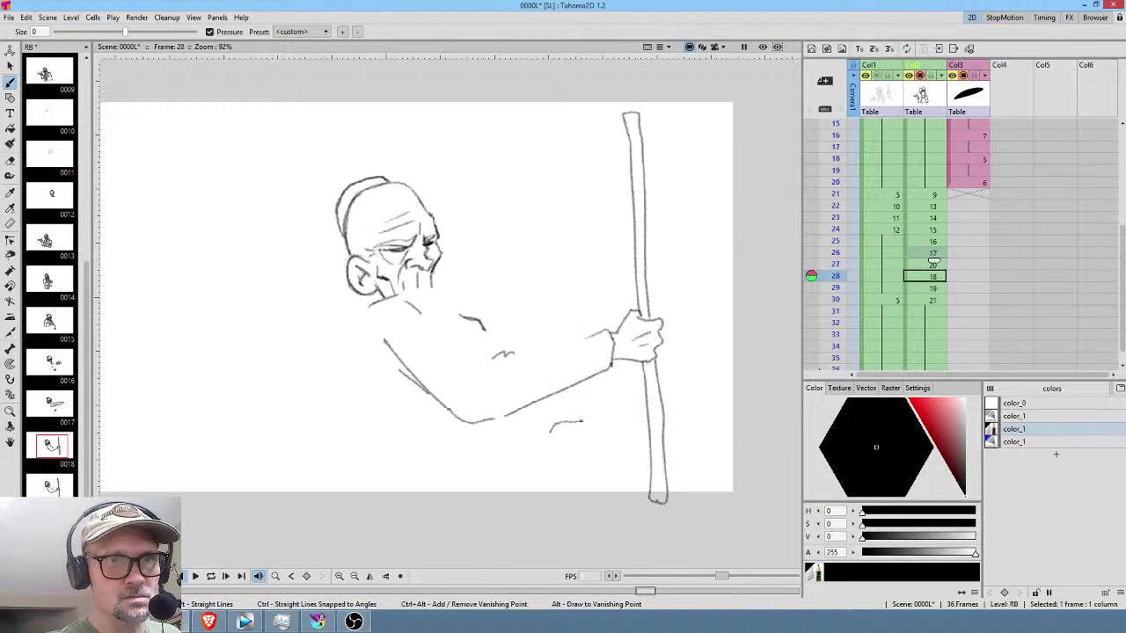
left_click_drag(563, 410, 591, 427)
Draw the matching curved cuff just under the forearm on frame 29, comparing it with the neighbouring frames.
key("shift+period")
key("shift+period")
key("shift+comma")
key("shift+comma")
key("shift+period")
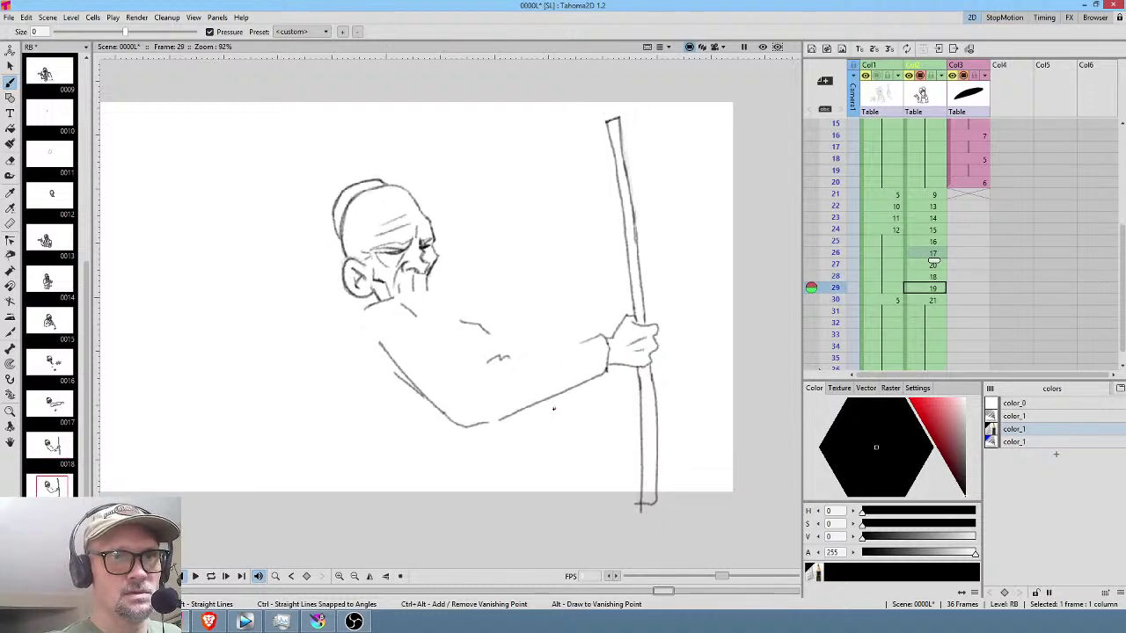
key("shift+comma")
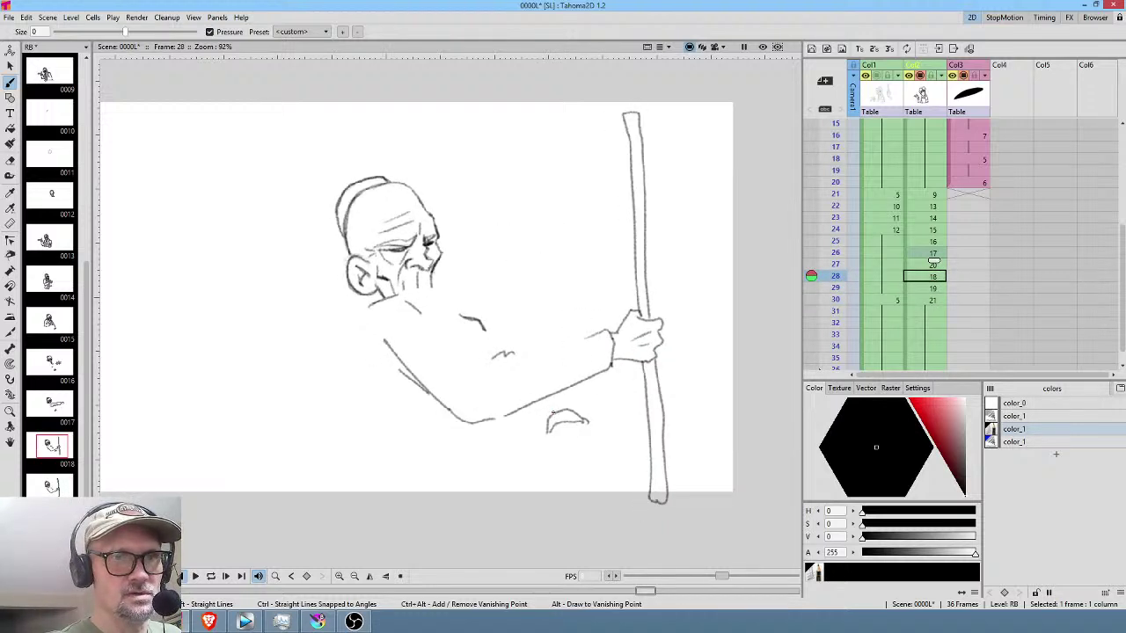
key("shift+period")
mouse_move(548, 408)
left_mouse_down()
mouse_move(563, 402)
mouse_move(544, 423)
mouse_move(569, 404)
left_mouse_up()
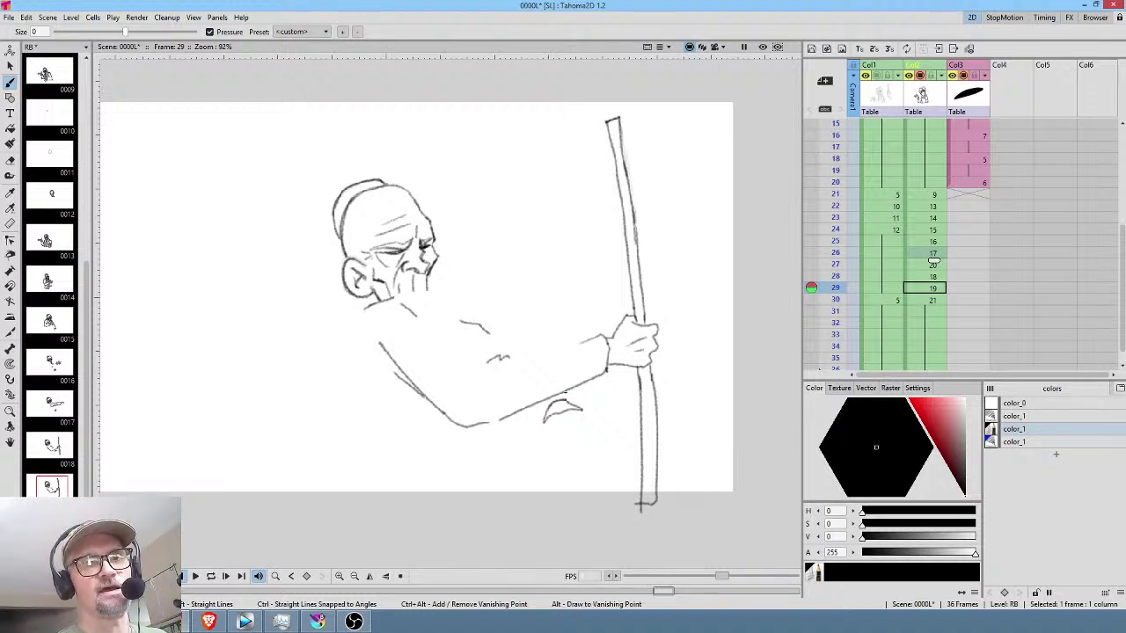
key("shift+comma")
key("shift+period")
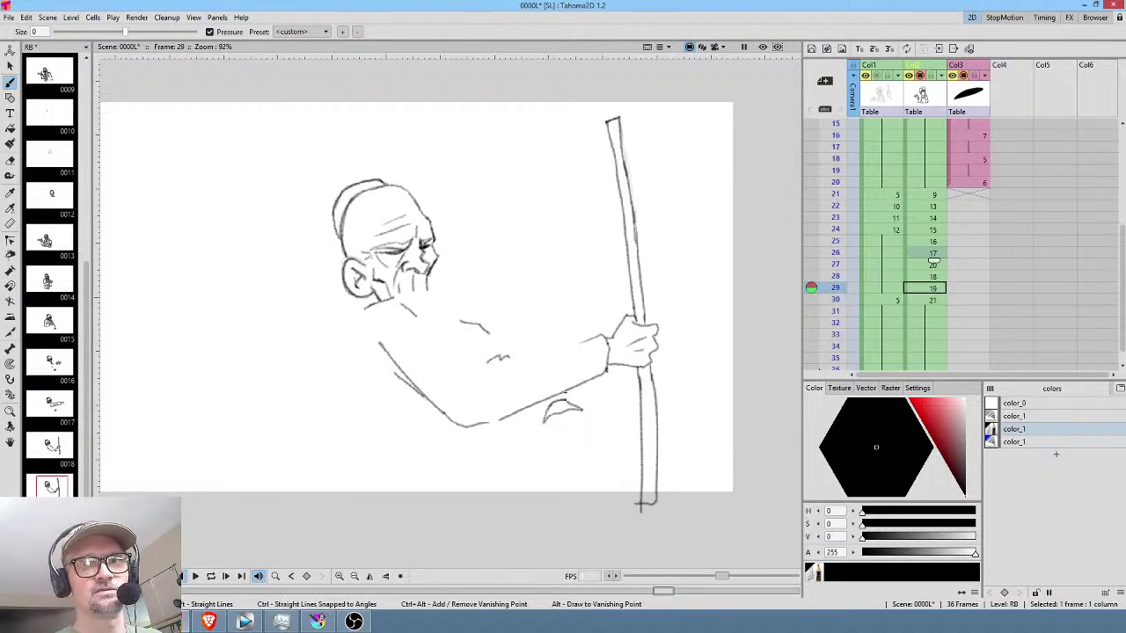
Play back the animation around frame 21 onward to check the motion of the cuff.
left_click(932, 194)
key("l")
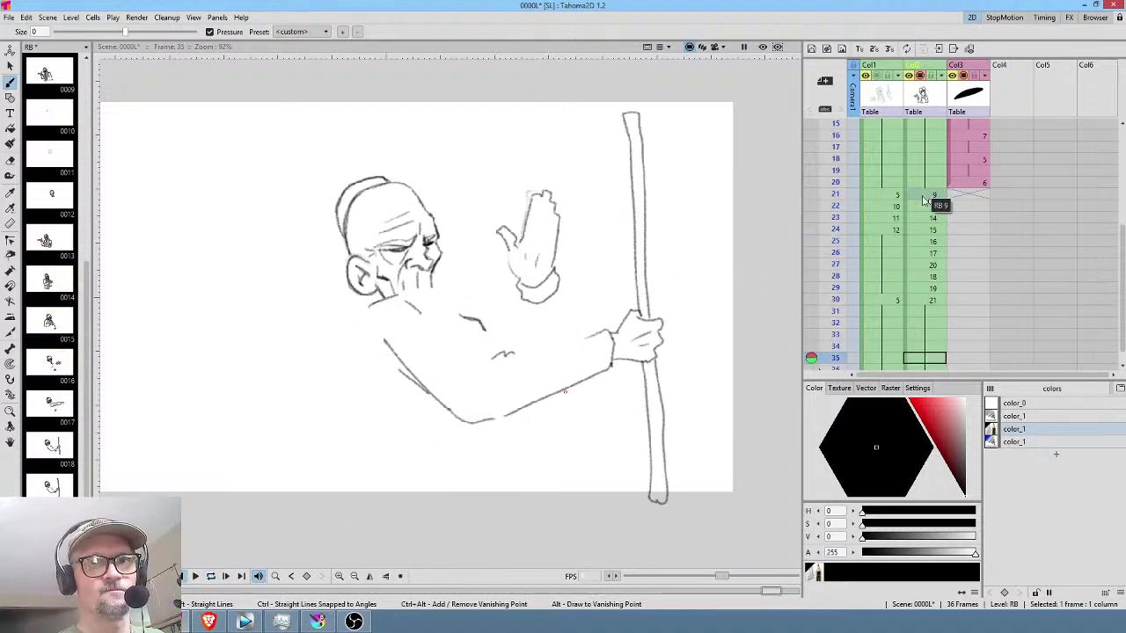
left_click(924, 202)
mouse_move(838, 201)
left_mouse_down()
mouse_move(837, 337)
mouse_move(838, 193)
mouse_move(840, 229)
mouse_move(942, 193)
left_mouse_up()
key("l")
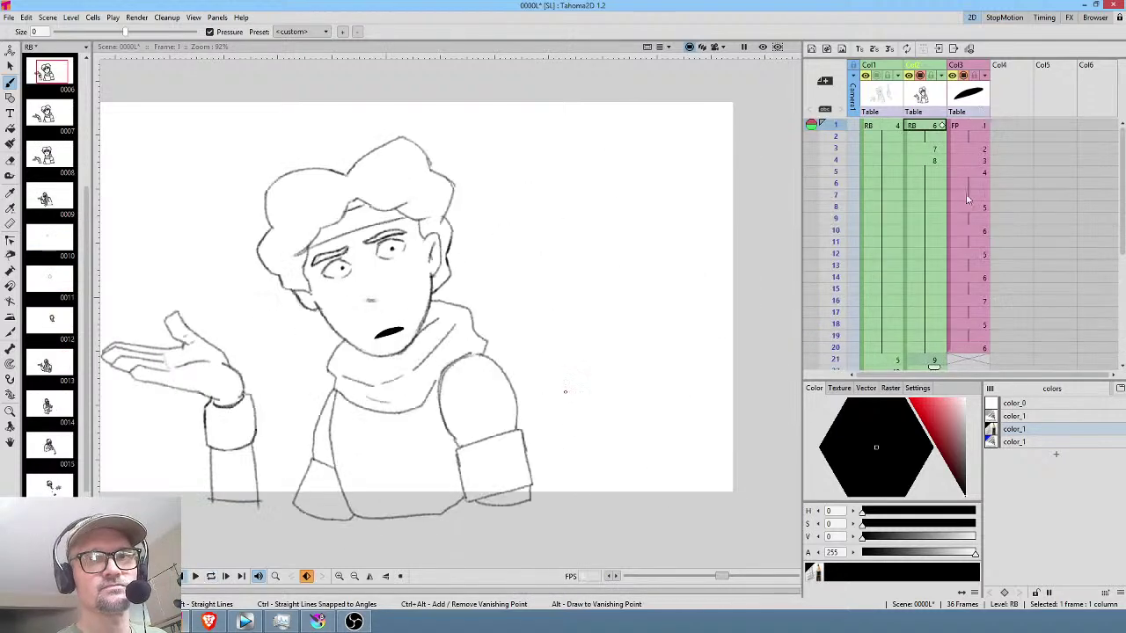
middle_click(943, 360)
left_click(939, 229)
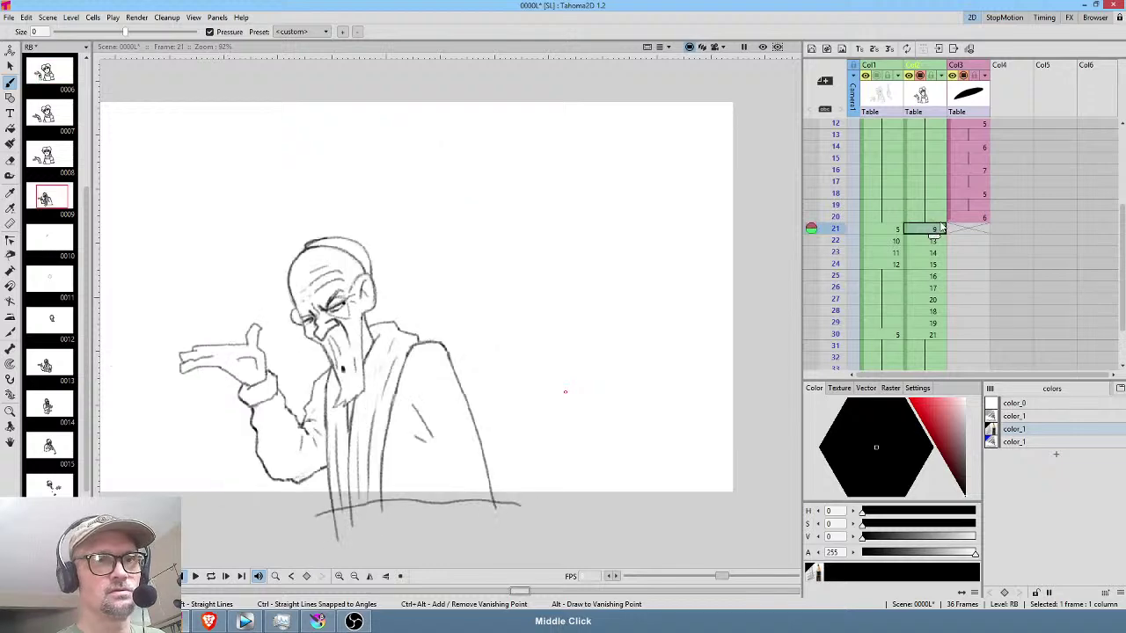
key("l")
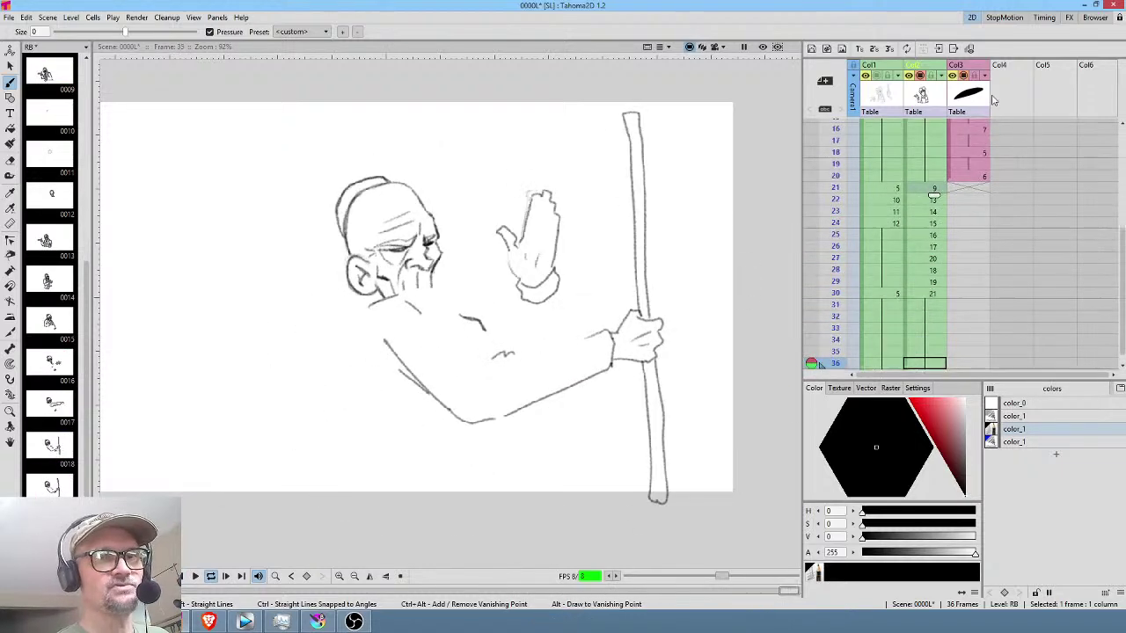
key("l")
Draw the old man's lowered hand hanging from the cuff on frame 23.
middle_click(954, 308)
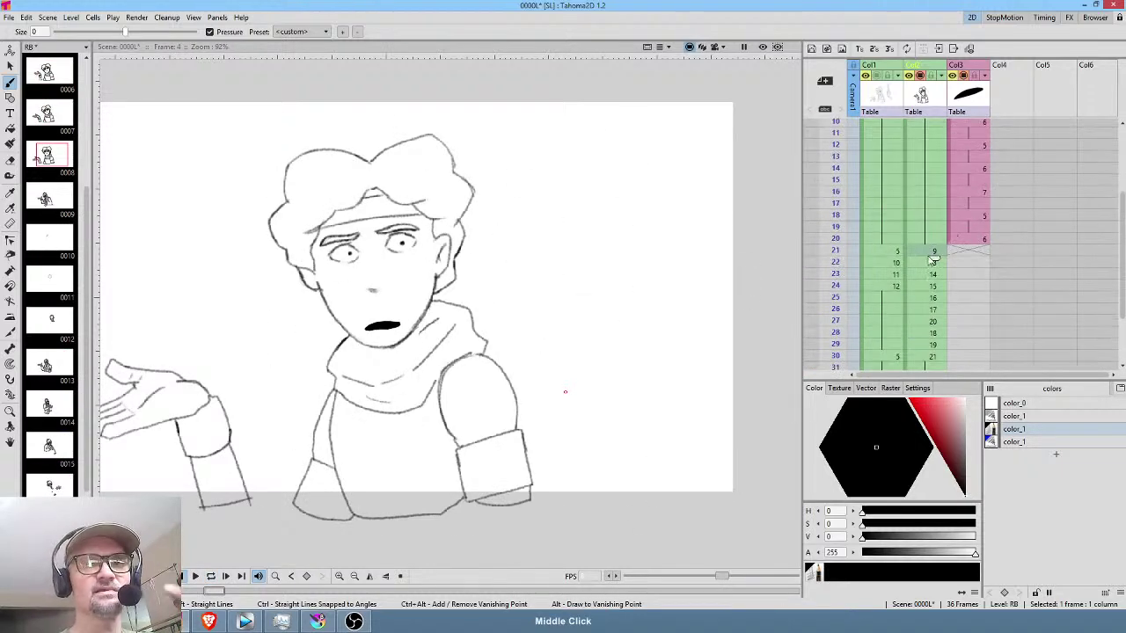
left_click(940, 249)
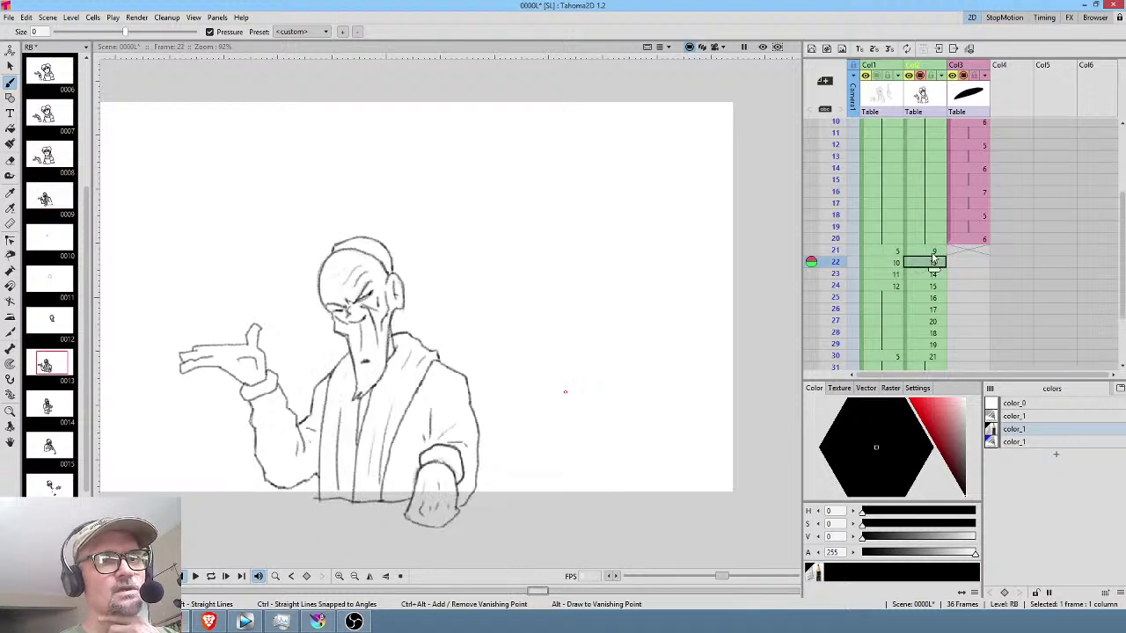
left_click(926, 263)
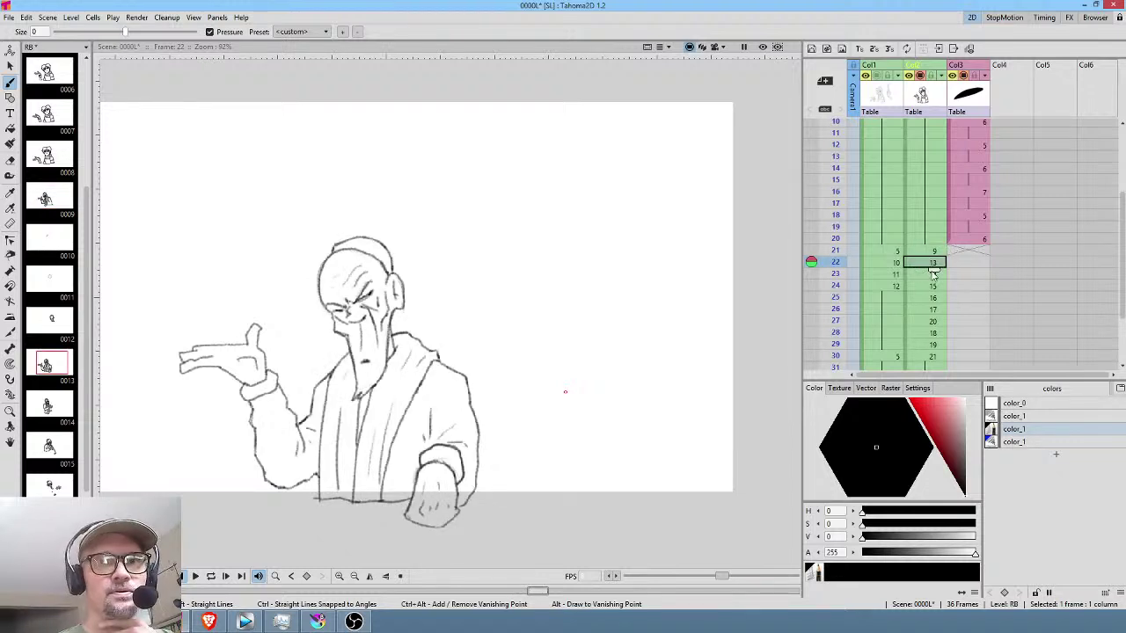
left_click(931, 275)
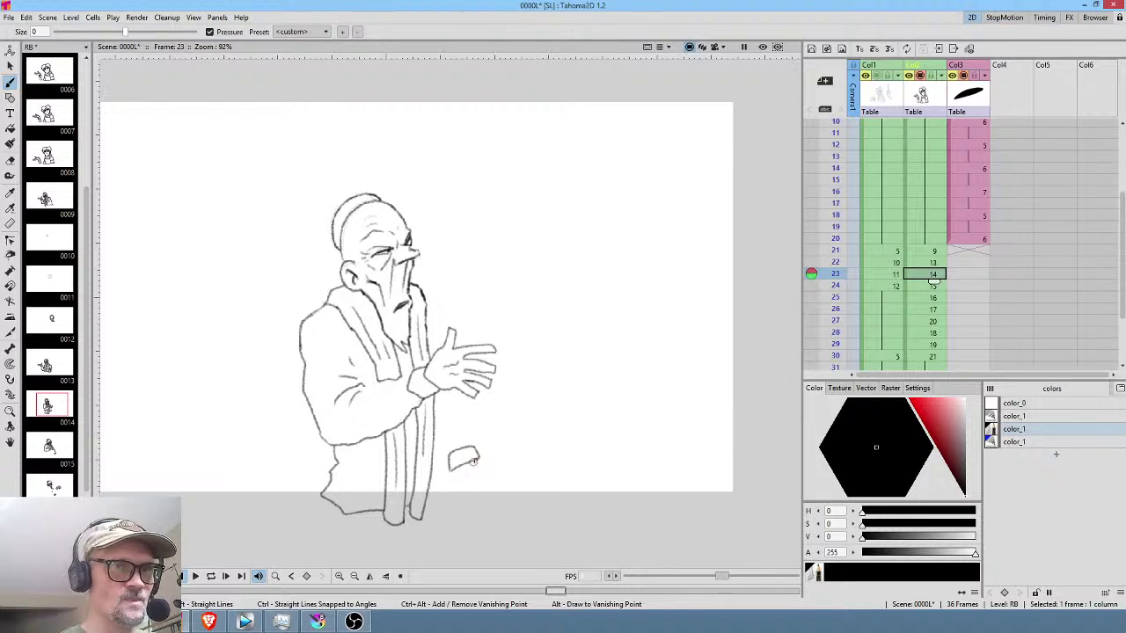
mouse_move(452, 468)
left_mouse_down()
mouse_move(437, 506)
mouse_move(452, 496)
mouse_move(478, 518)
mouse_move(478, 466)
left_mouse_up()
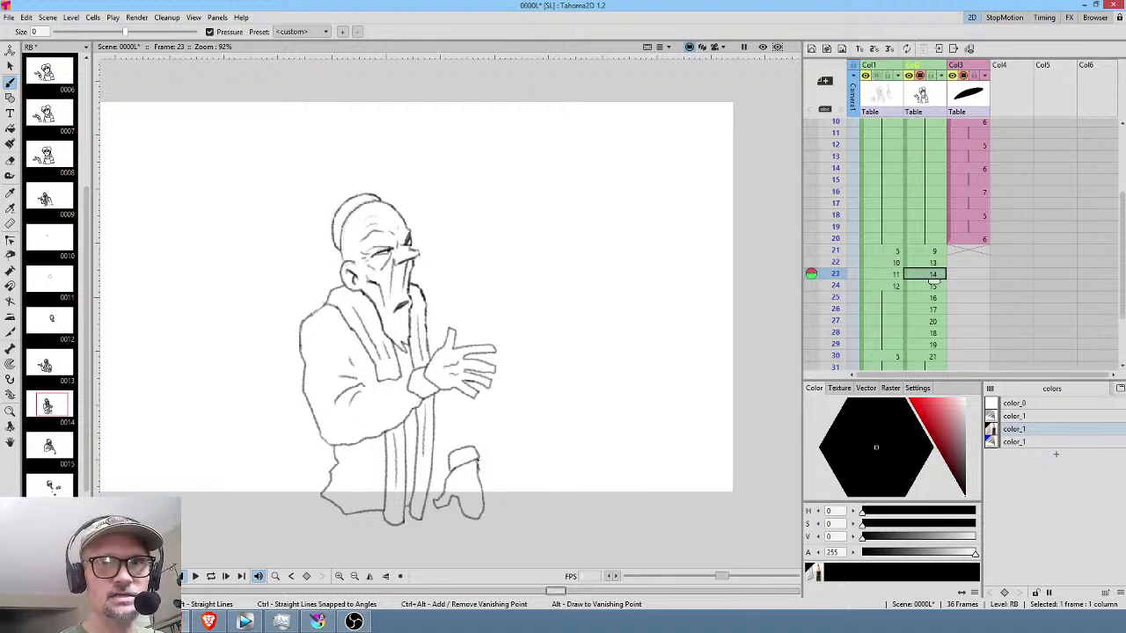
Draw the lowered hand extending from the cuff on frames 24, 25 and 26.
left_click(932, 287)
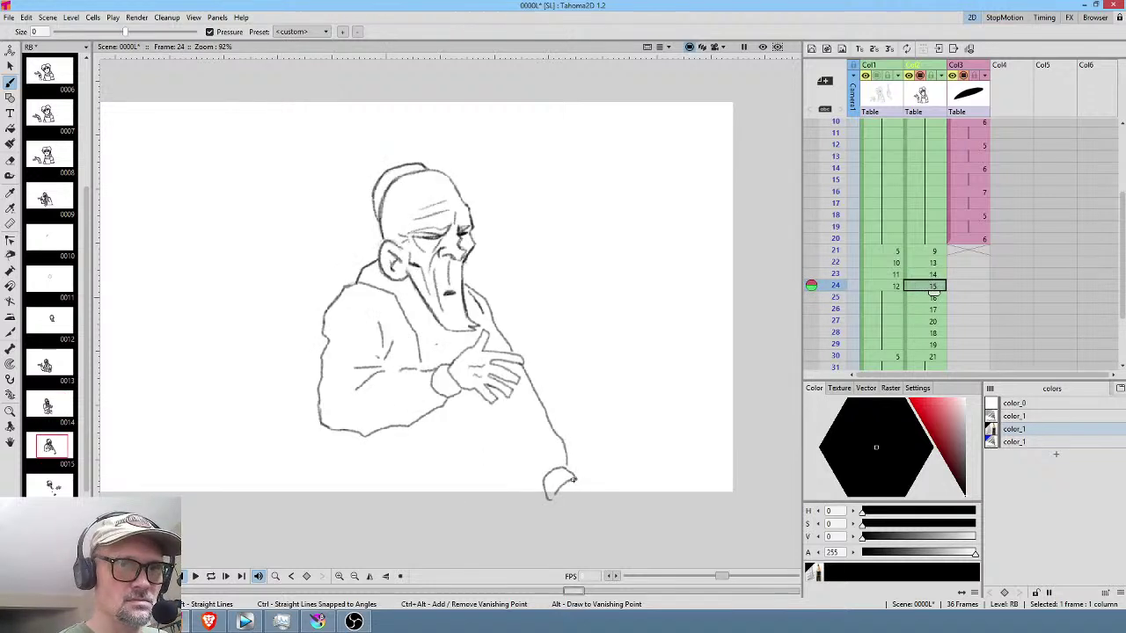
mouse_move(573, 483)
left_mouse_down()
mouse_move(574, 510)
mouse_move(552, 490)
left_mouse_up()
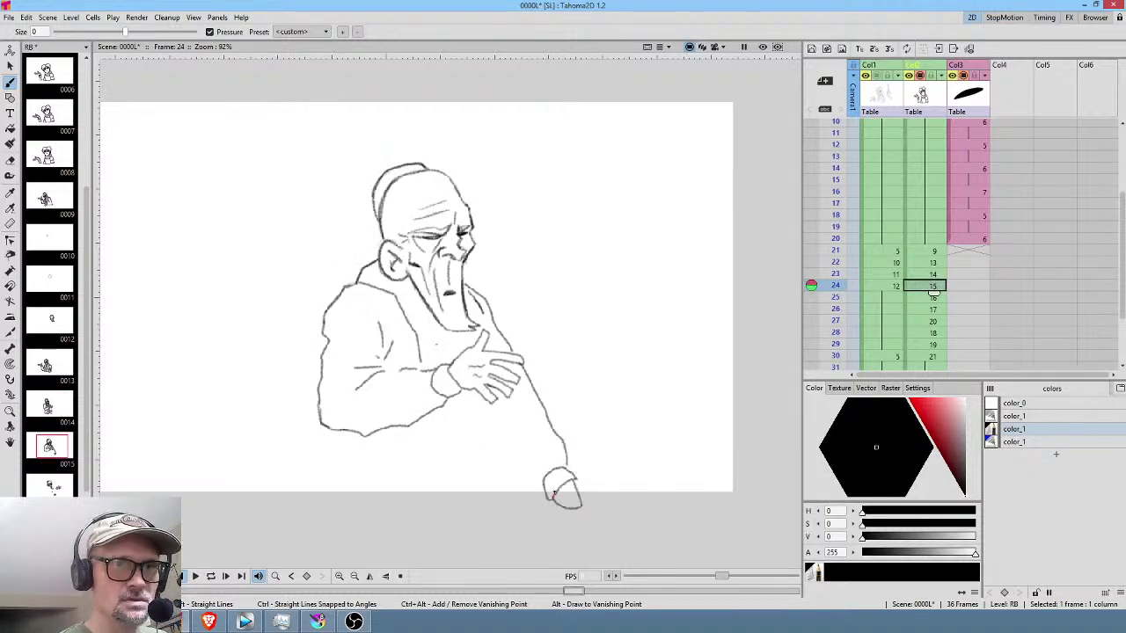
left_click(933, 296)
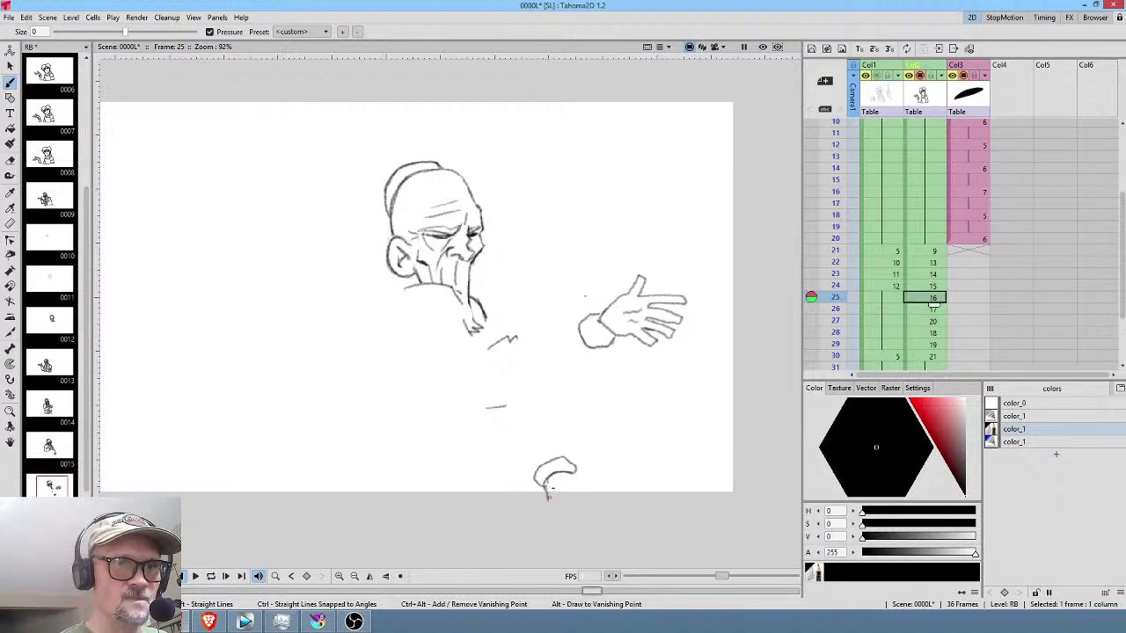
left_click_drag(578, 480, 552, 507)
left_click(933, 308)
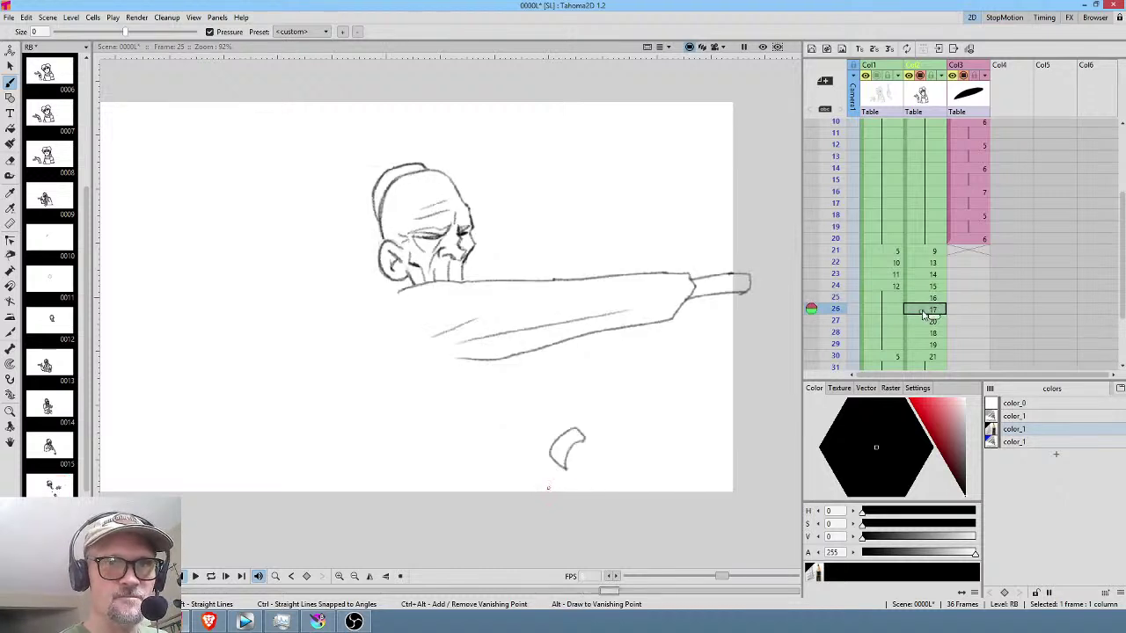
mouse_move(582, 440)
left_mouse_down()
mouse_move(603, 459)
mouse_move(567, 472)
mouse_move(557, 500)
mouse_move(585, 494)
mouse_move(616, 482)
left_mouse_up()
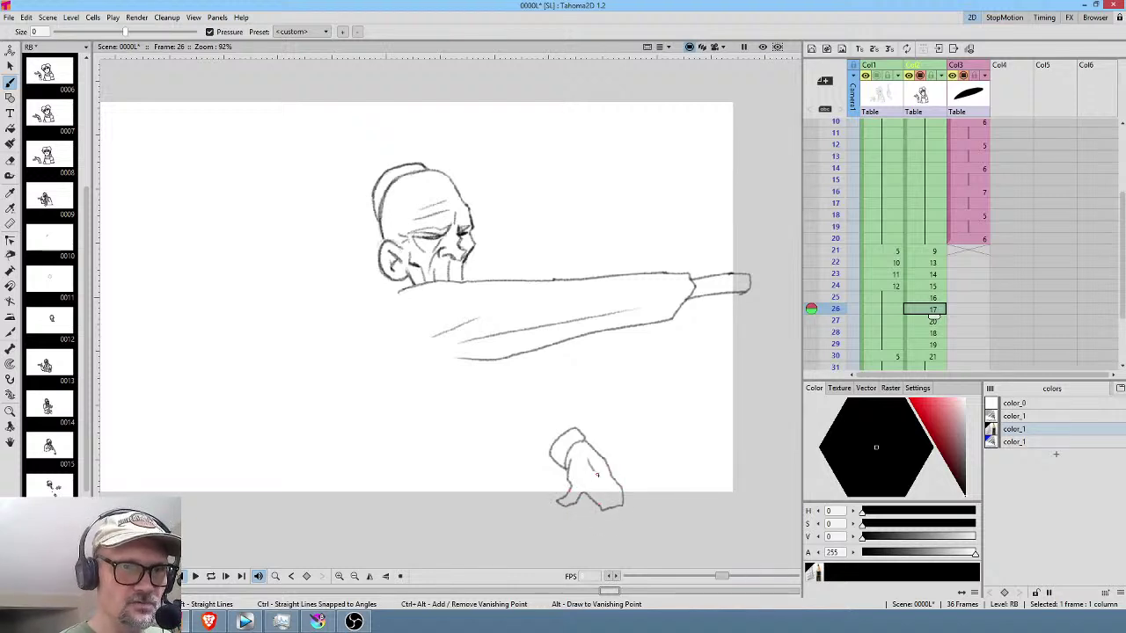
Draw the lowered hand with its thumb and rounded fingers below the cuff on frame 27.
key(".")
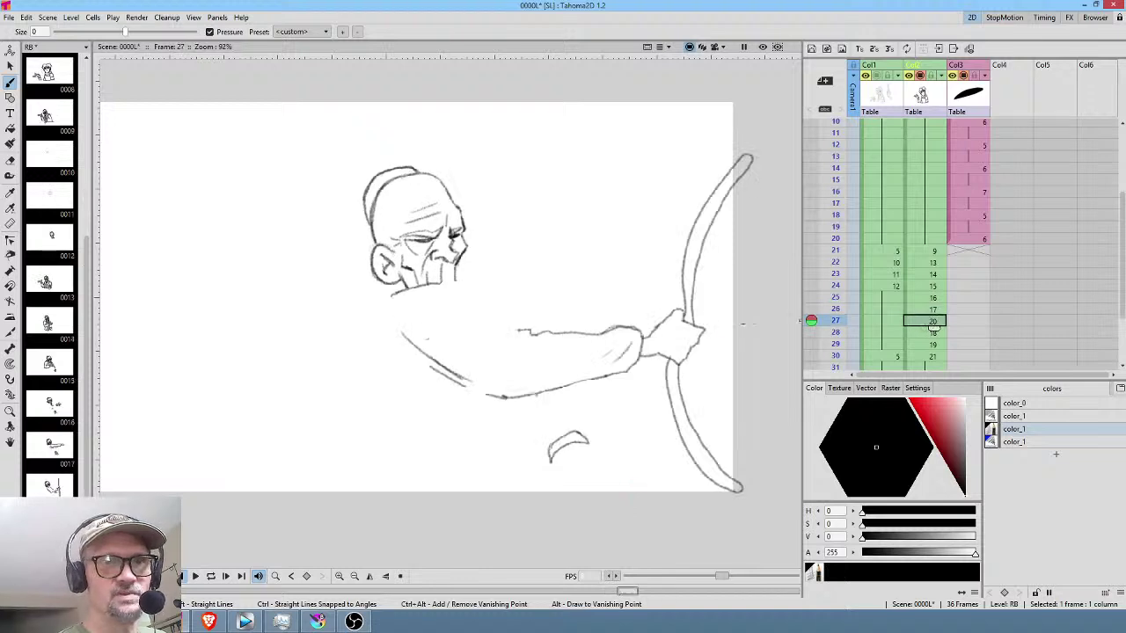
key(".")
key(".")
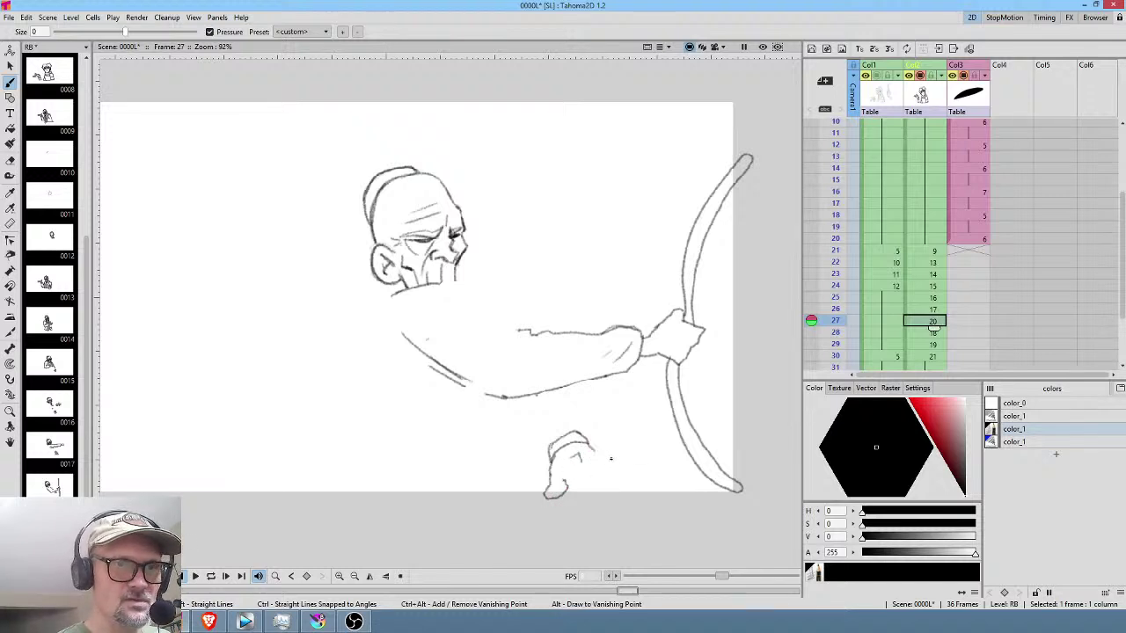
key(".")
left_click_drag(566, 475, 588, 510)
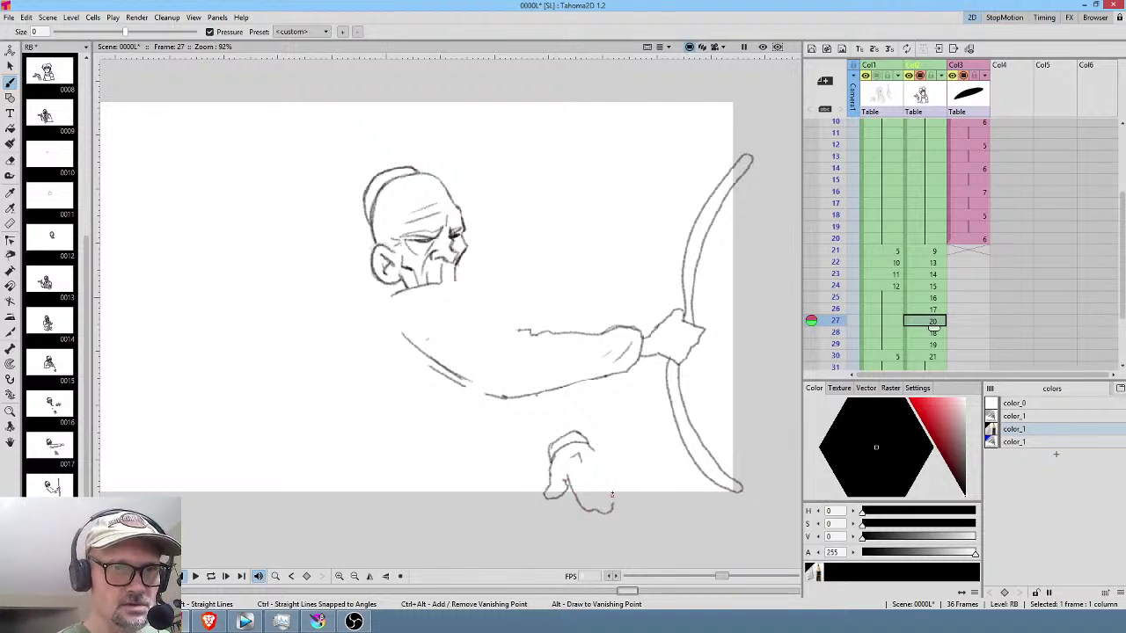
left_click_drag(603, 460, 614, 499)
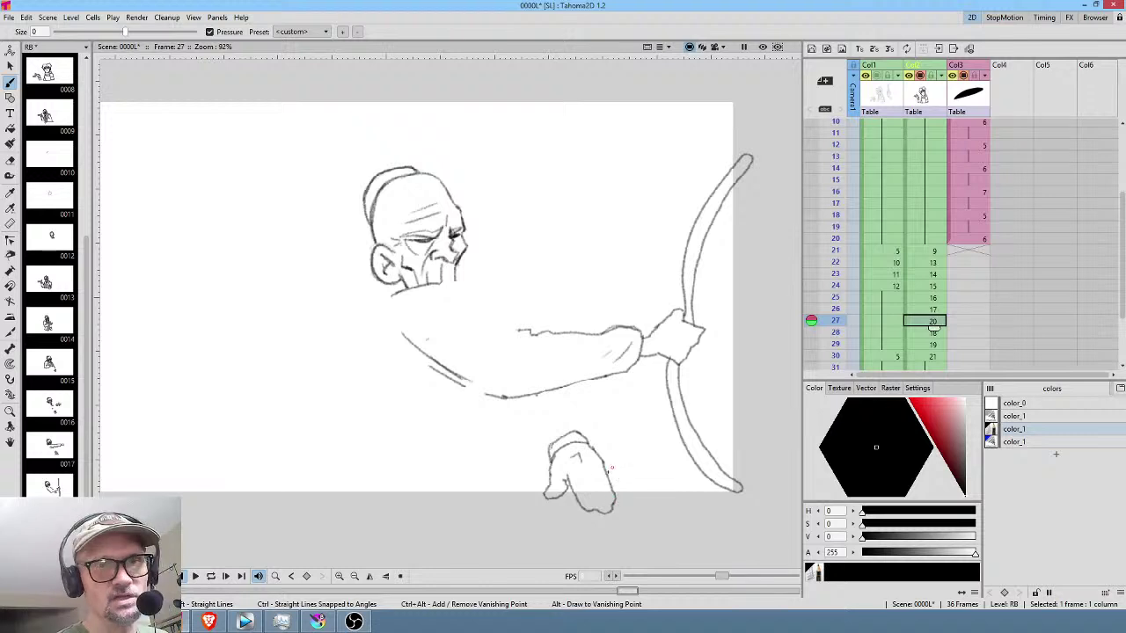
Draw the lowered hand with its thumb and fingers below the cuff on frame 28, matching frame 27.
key("period")
key("comma")
key("period")
mouse_move(547, 429)
left_mouse_down()
mouse_move(532, 478)
mouse_move(541, 482)
mouse_move(553, 462)
mouse_move(570, 484)
left_mouse_up()
left_click_drag(586, 422, 593, 439)
key("comma")
key("period")
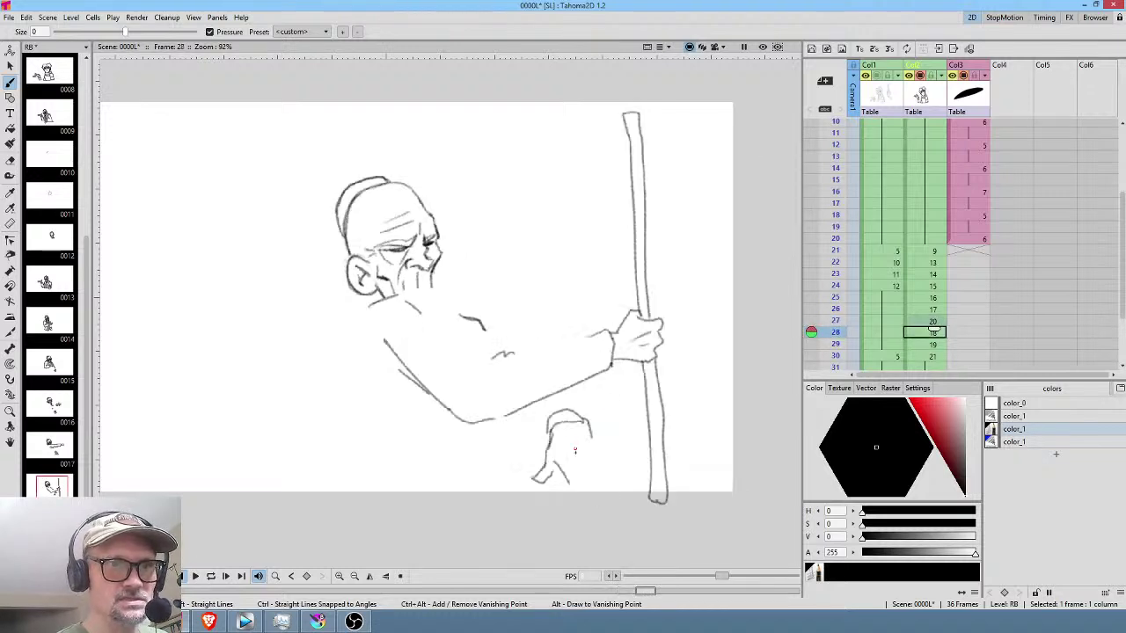
mouse_move(564, 476)
left_mouse_down()
mouse_move(586, 503)
mouse_move(607, 487)
left_mouse_up()
left_click_drag(587, 429, 605, 464)
key("comma")
key("period")
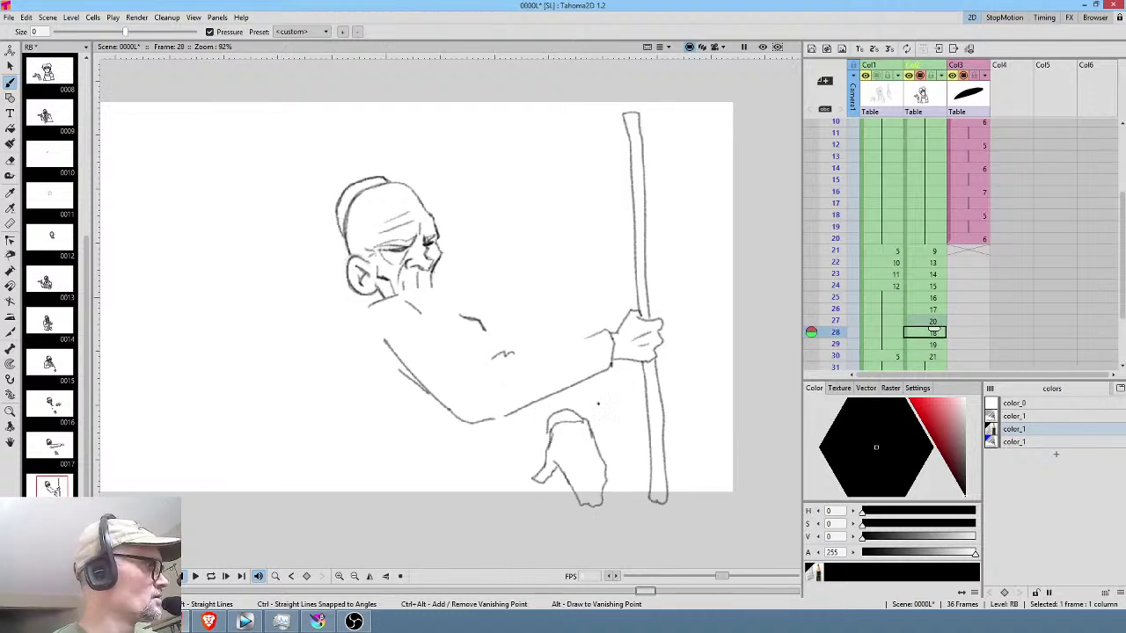
Copy the lowered hand and cuff from frame 28, paste them onto frame 29 in place of its rough cuff, and rotate them -1.33°.
key("s")
mouse_move(605, 406)
left_mouse_down()
mouse_move(541, 426)
mouse_move(606, 410)
left_mouse_up()
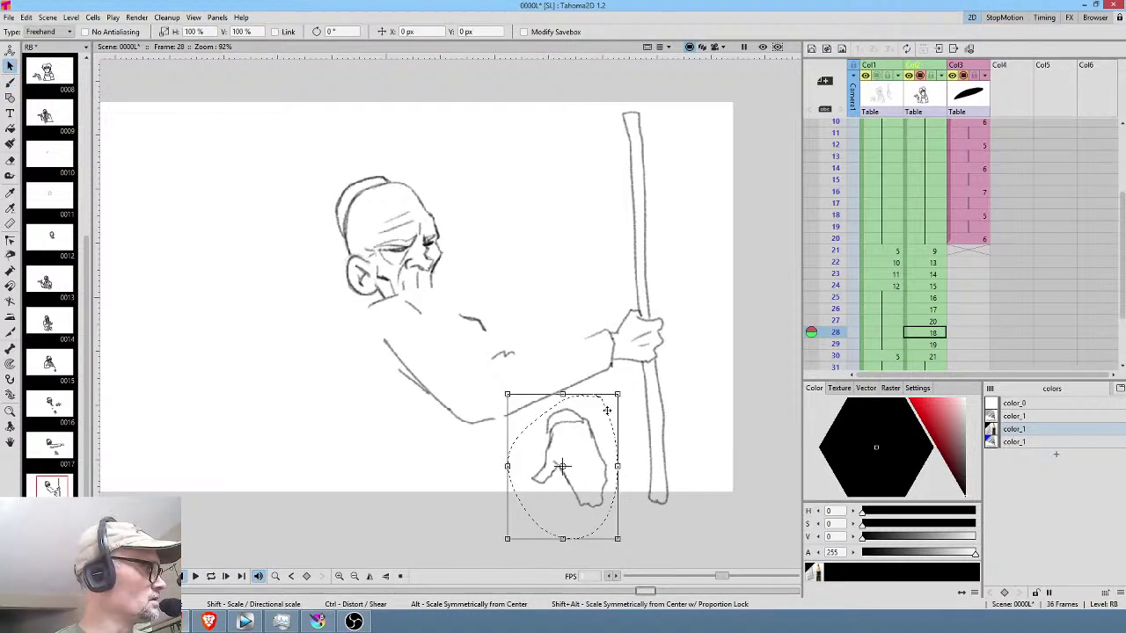
key("period")
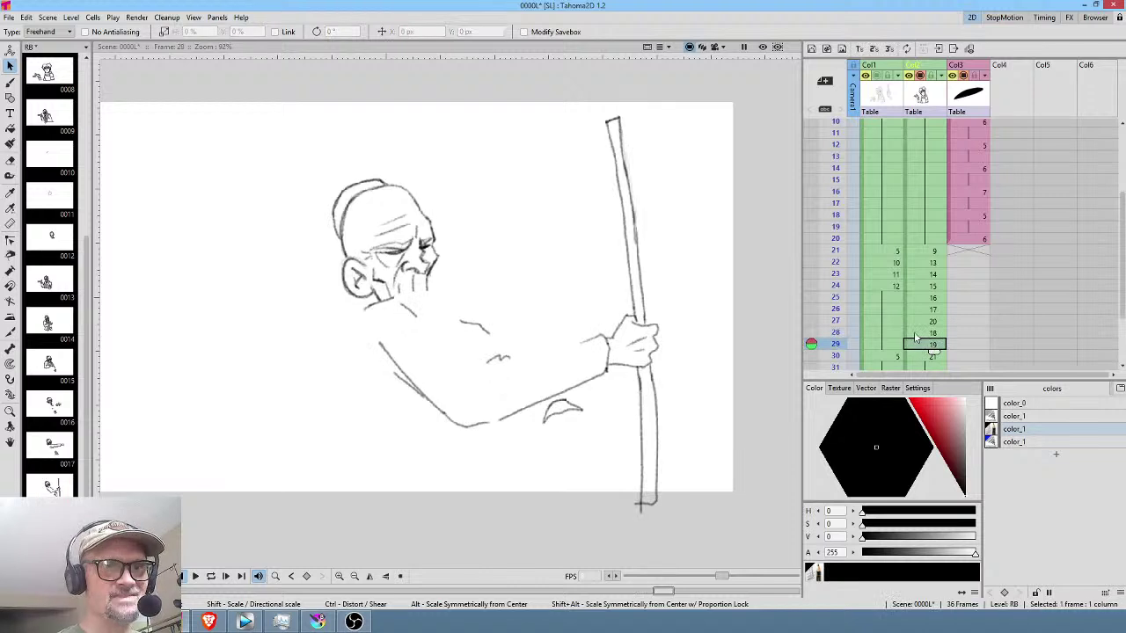
key("a")
mouse_move(589, 398)
left_mouse_down()
mouse_move(562, 395)
mouse_move(538, 408)
mouse_move(598, 404)
left_mouse_up()
key("s")
key("ctrl+v")
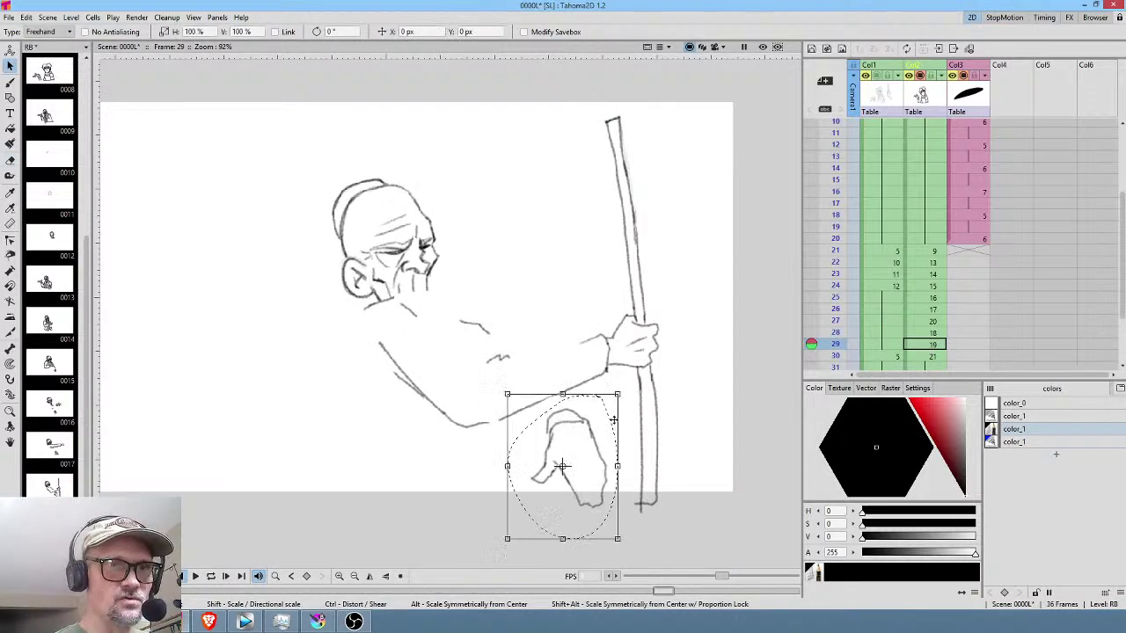
left_click_drag(623, 384, 624, 389)
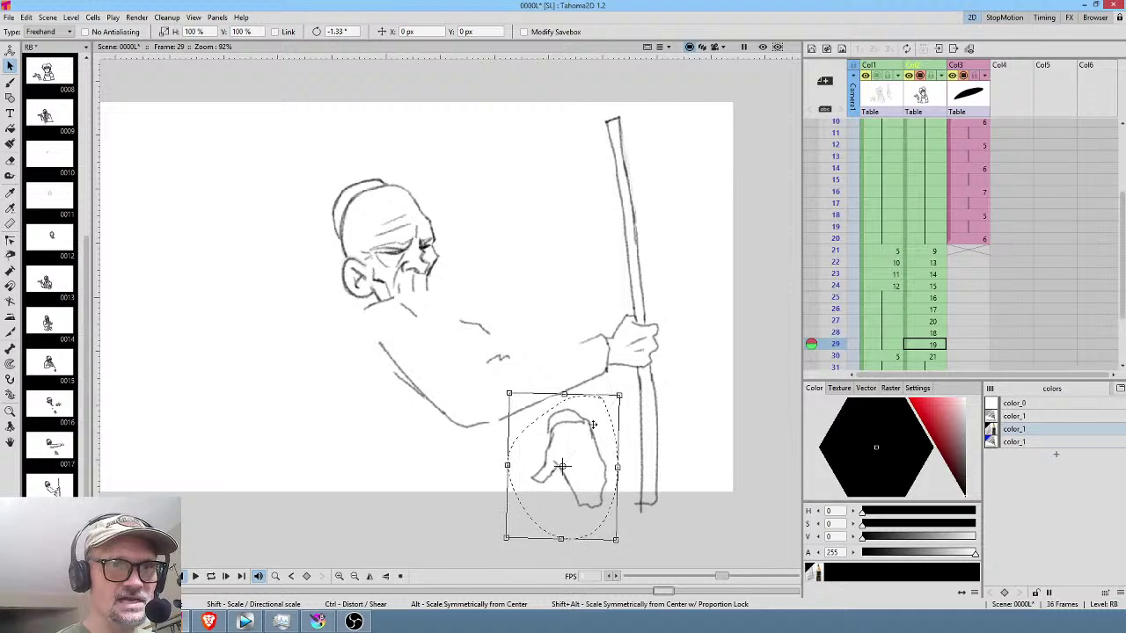
left_click_drag(591, 424, 593, 422)
Play back the animation from frame 21 several times to check the lowered hand's motion.
left_click(931, 357)
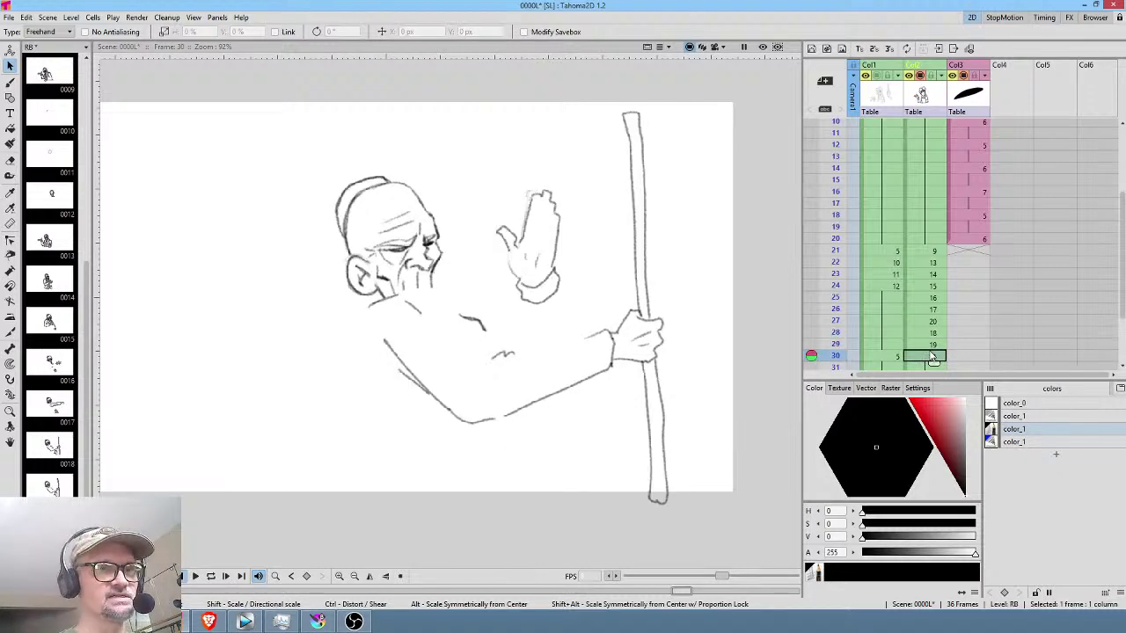
left_click(934, 254)
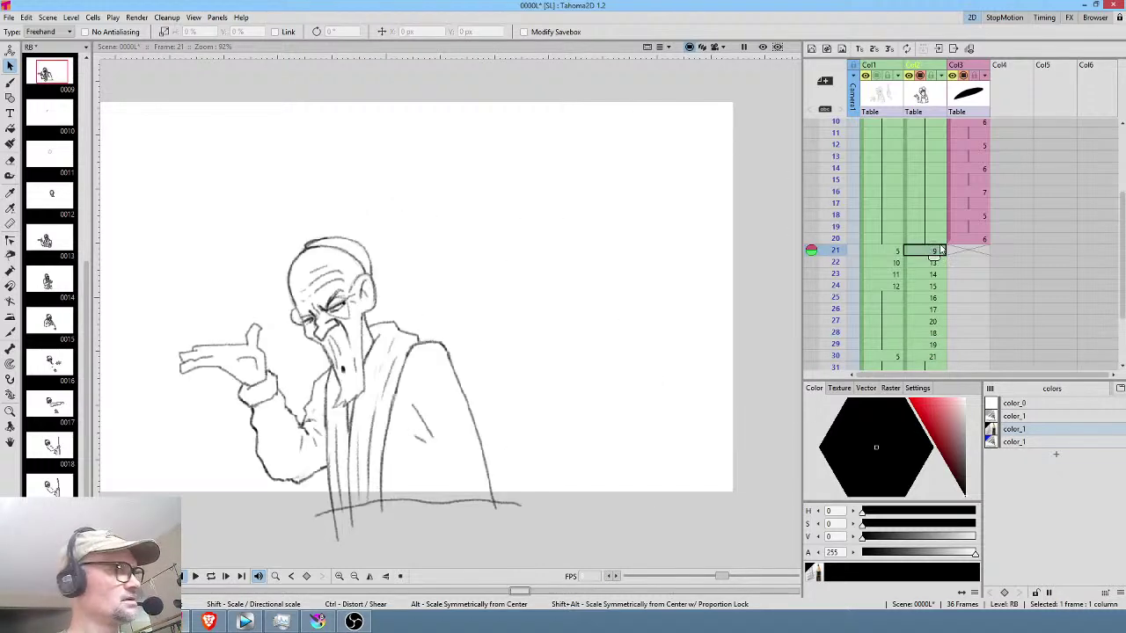
key("p")
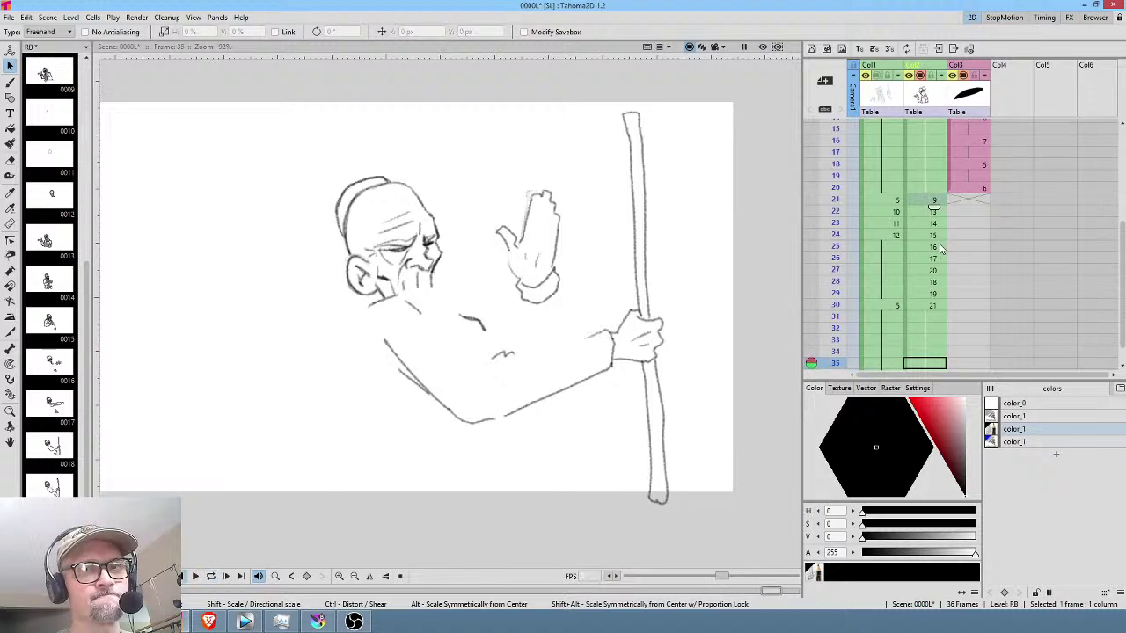
left_click(937, 187)
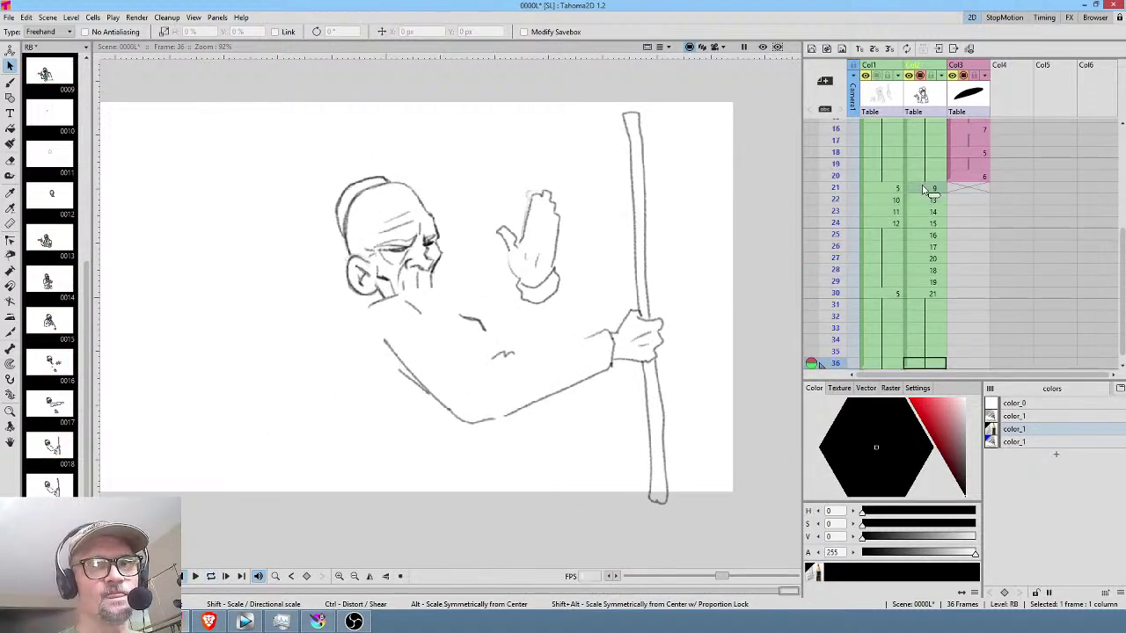
key("p")
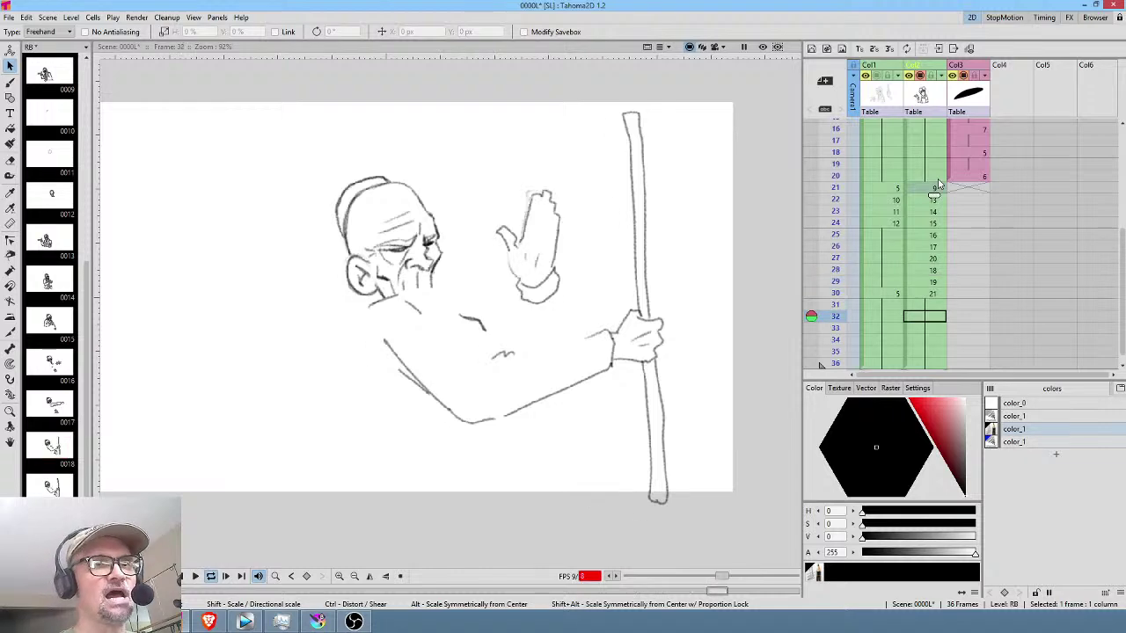
key("p")
key("p")
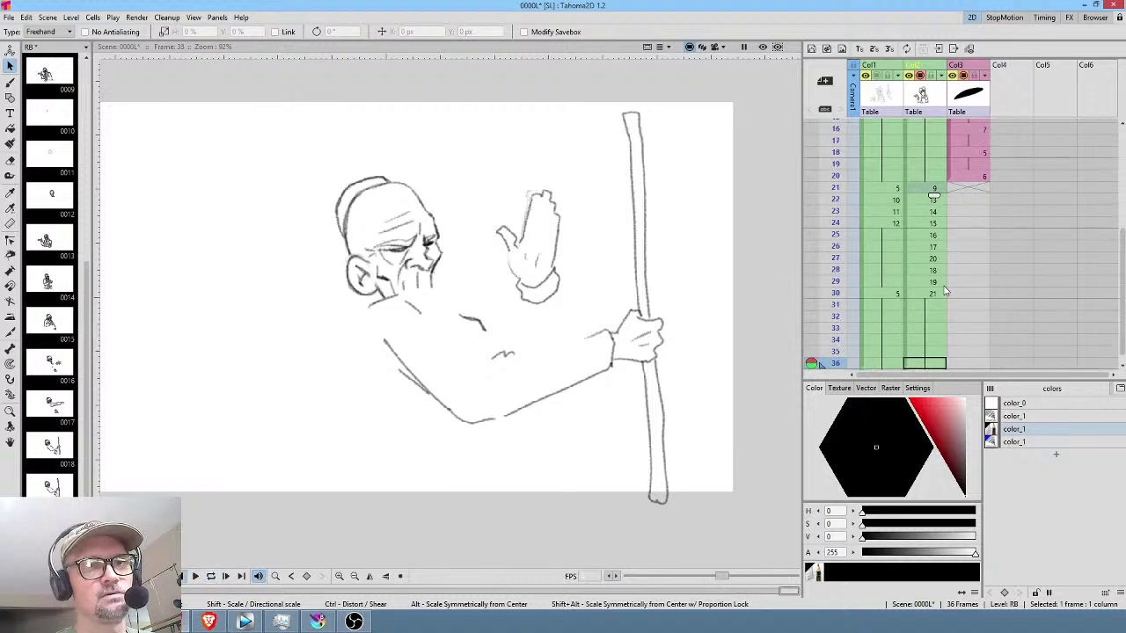
left_click(933, 188)
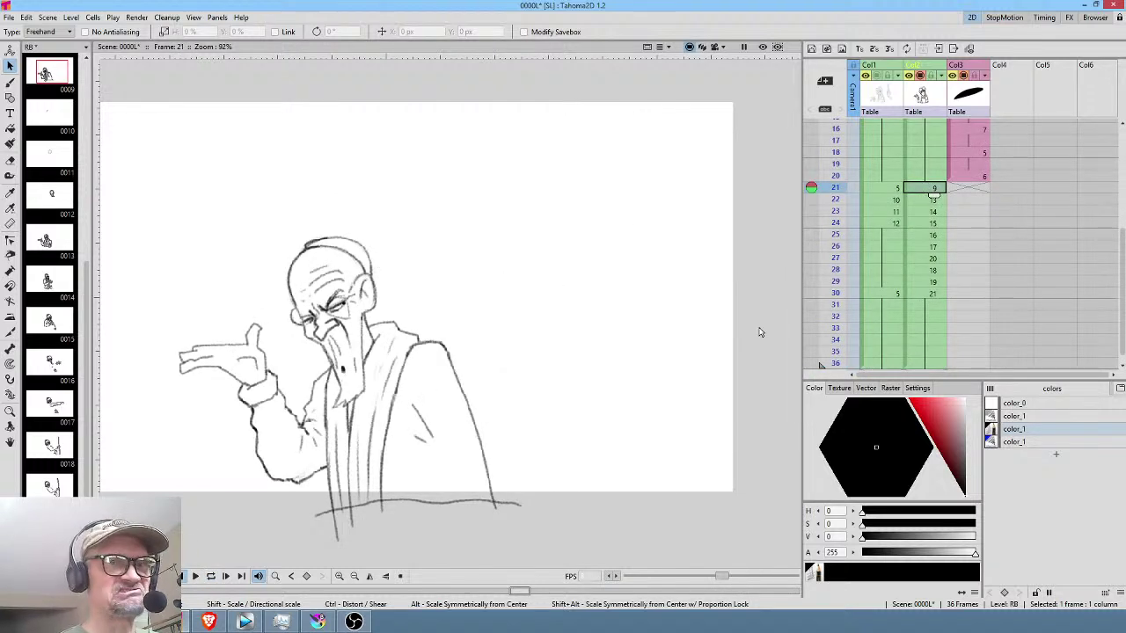
Draw the robe's chest edge beside the beard on frame 23.
key("b")
key("period")
key("period")
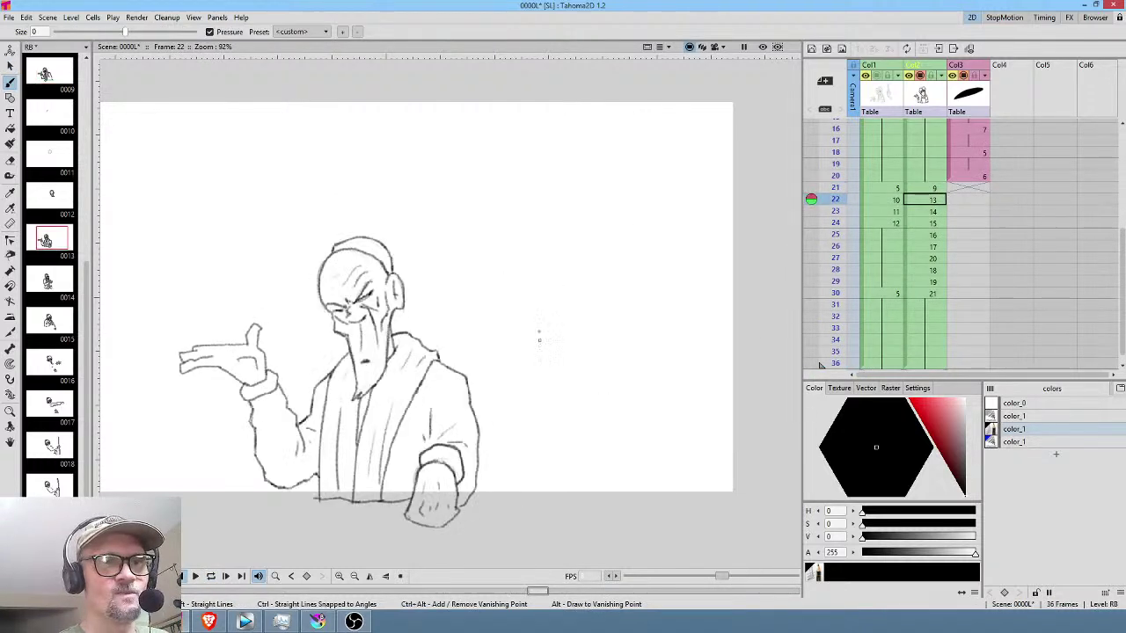
left_click_drag(424, 298, 440, 330)
key("period")
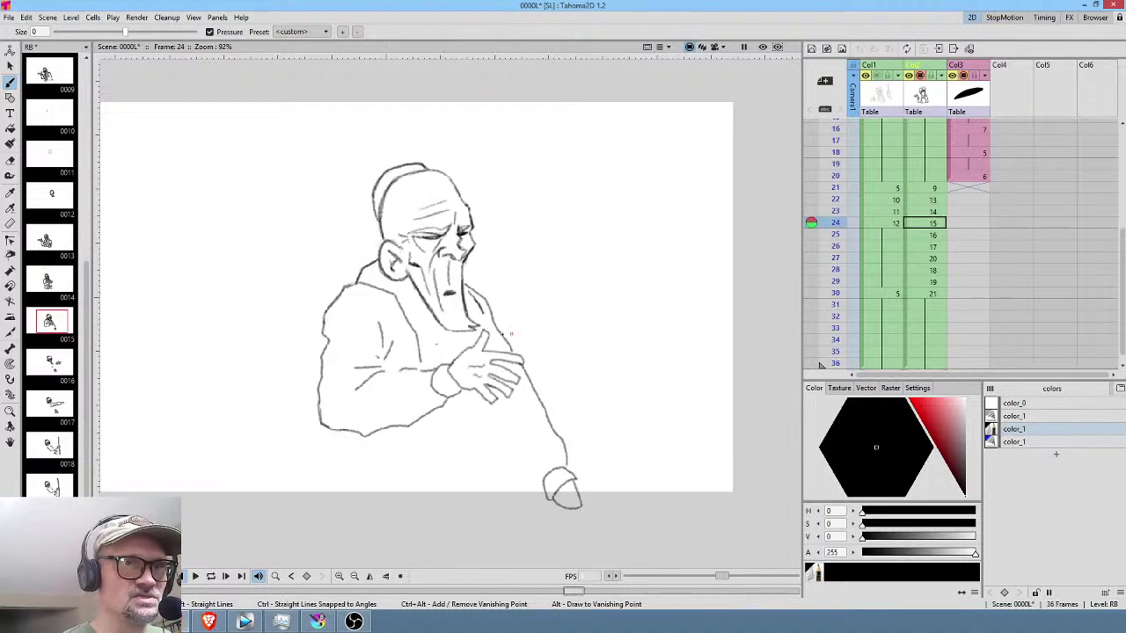
Draw the lowered arm's outer sleeve line running down to the cuff on frames 26 and 25.
key("period")
key("period")
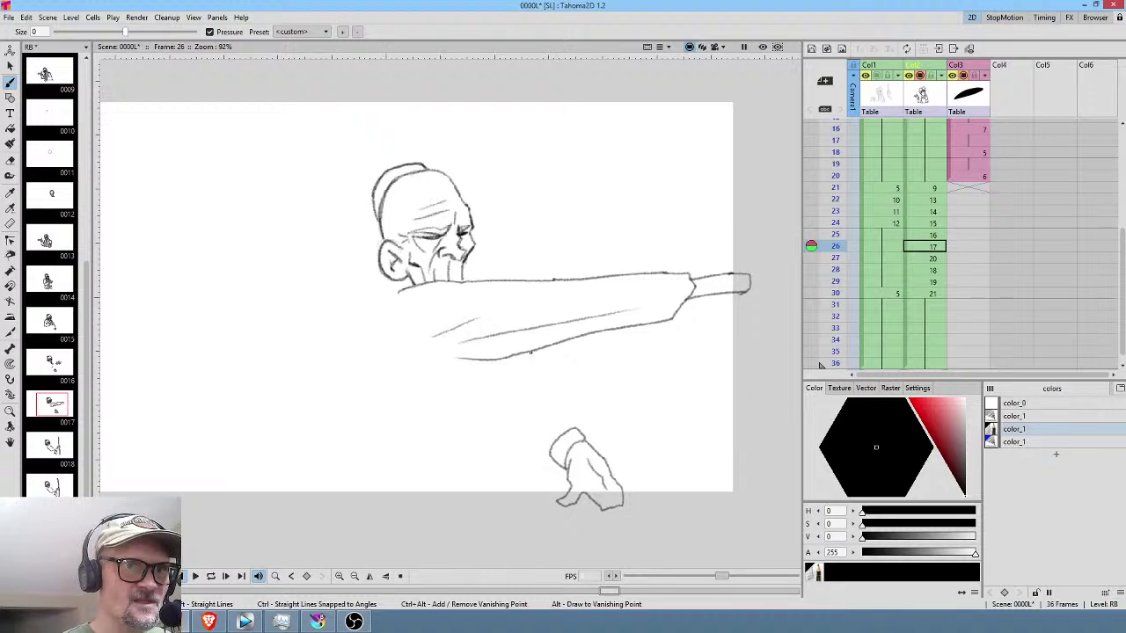
left_click_drag(536, 359, 580, 429)
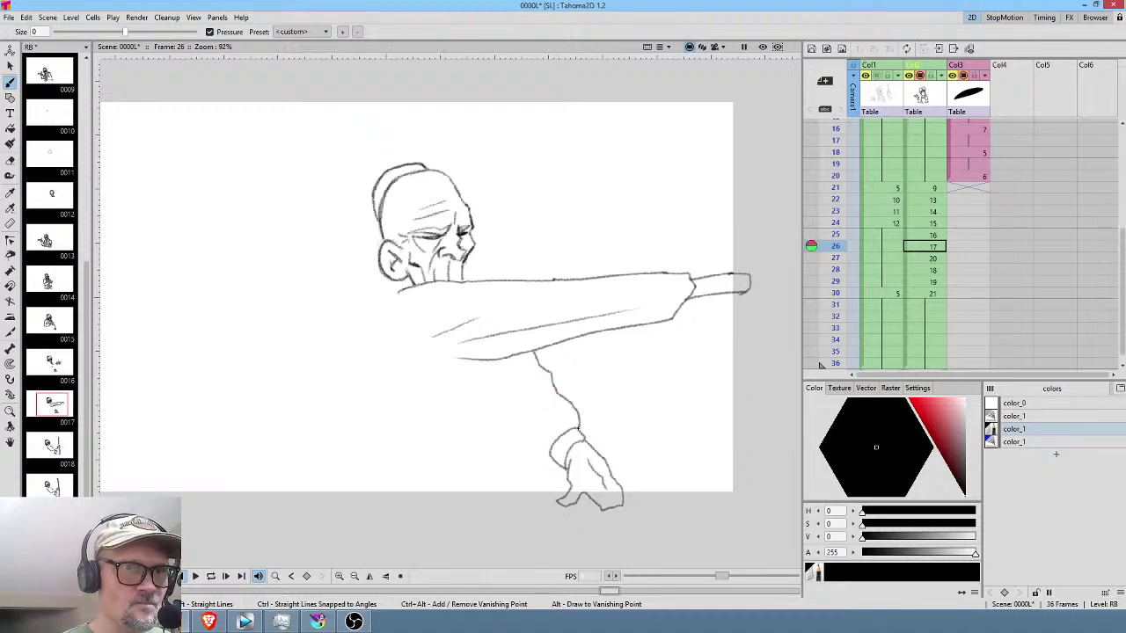
key("comma")
key("comma")
key("period")
key("comma")
key("period")
key("period")
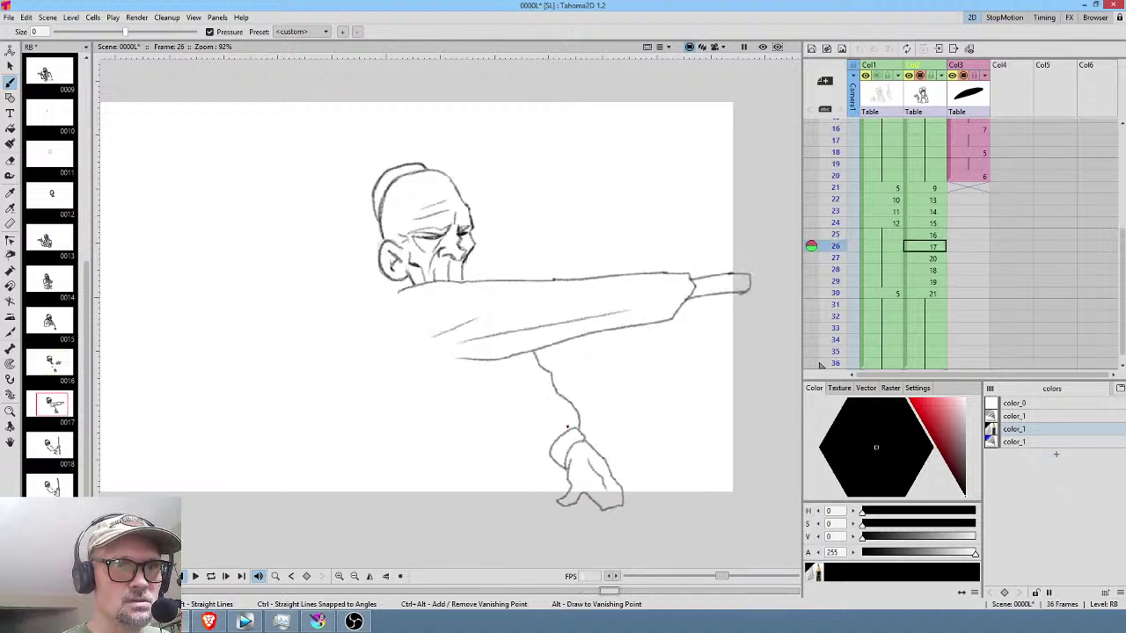
key("comma")
left_click_drag(561, 424, 551, 397)
Show the previous frame as onion skin and draw the short sleeve line above the cuff on frames 27, 28 and 29.
key("period")
key("period")
key("comma")
key("period")
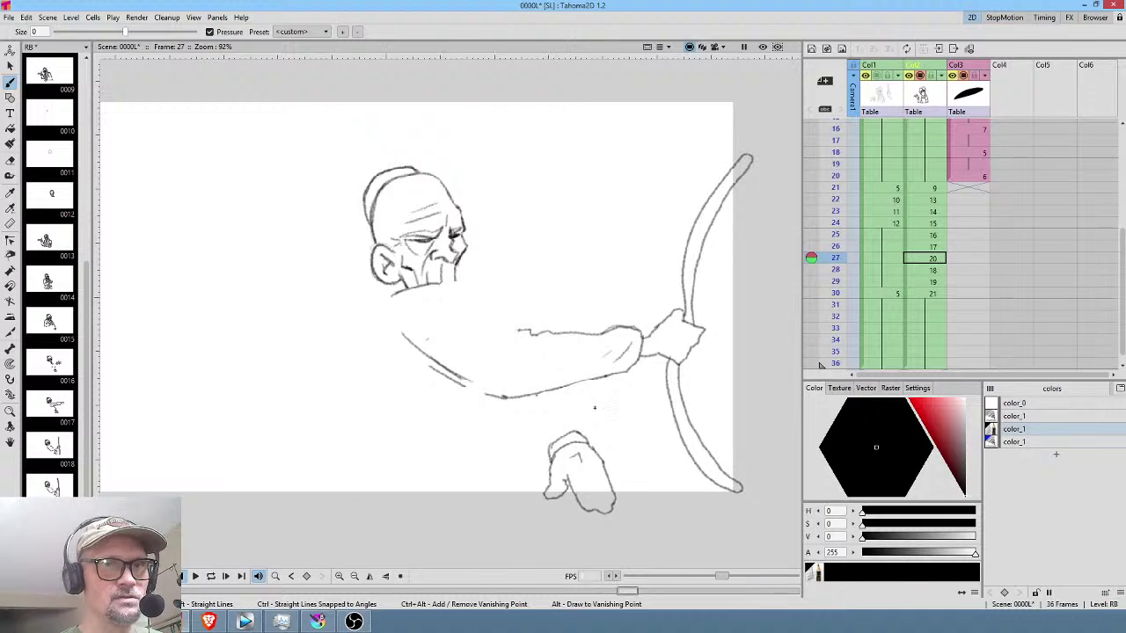
left_click(811, 247)
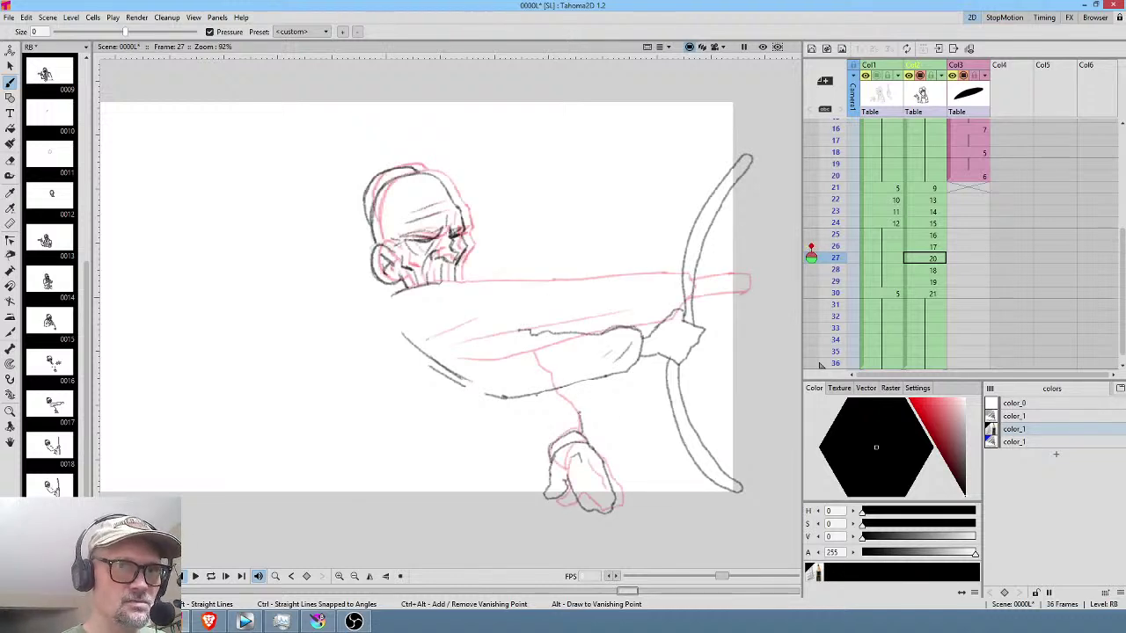
key("period")
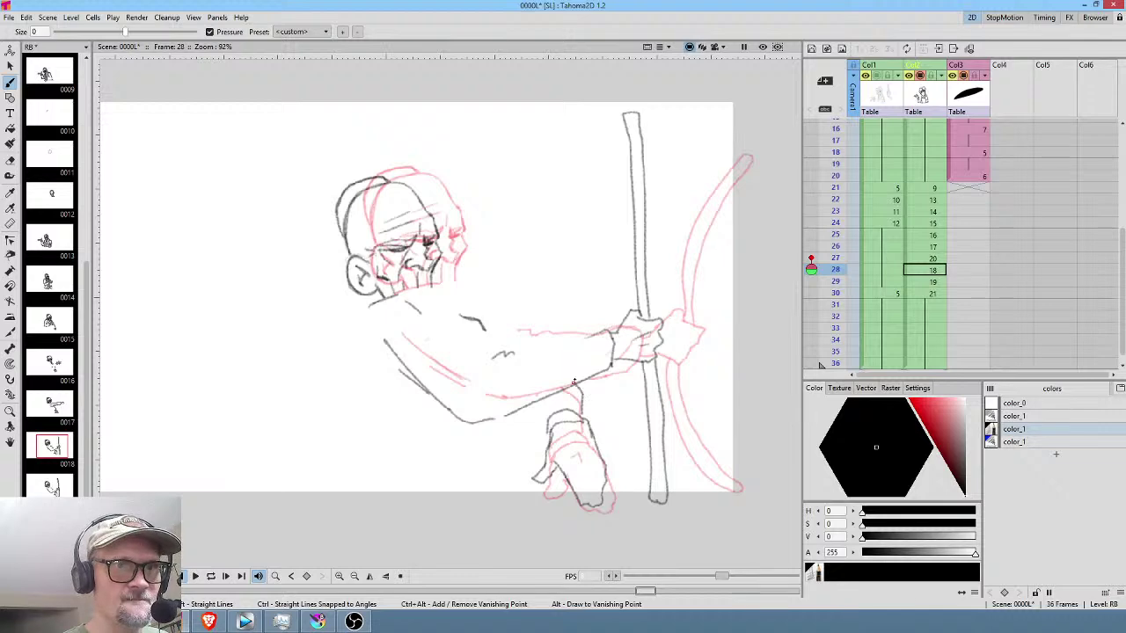
key("period")
left_click_drag(581, 410, 580, 380)
key("period")
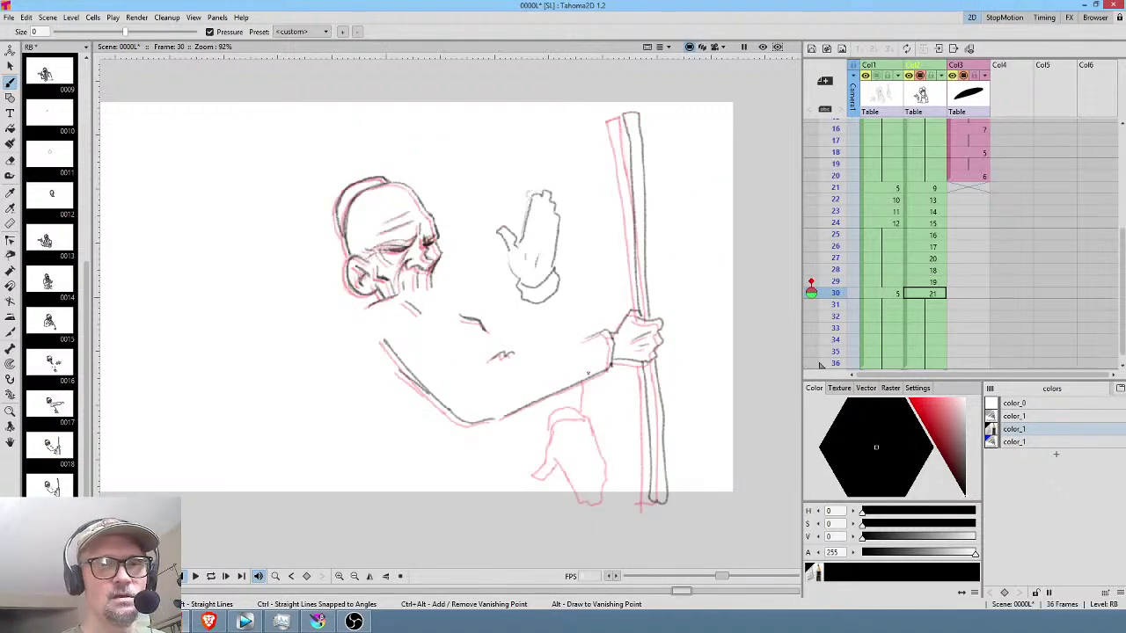
Check the sleeve lines from frame 30 back to frame 24 and turn off the previous-frame onion skin.
key("comma")
key("comma")
key("comma")
key("comma")
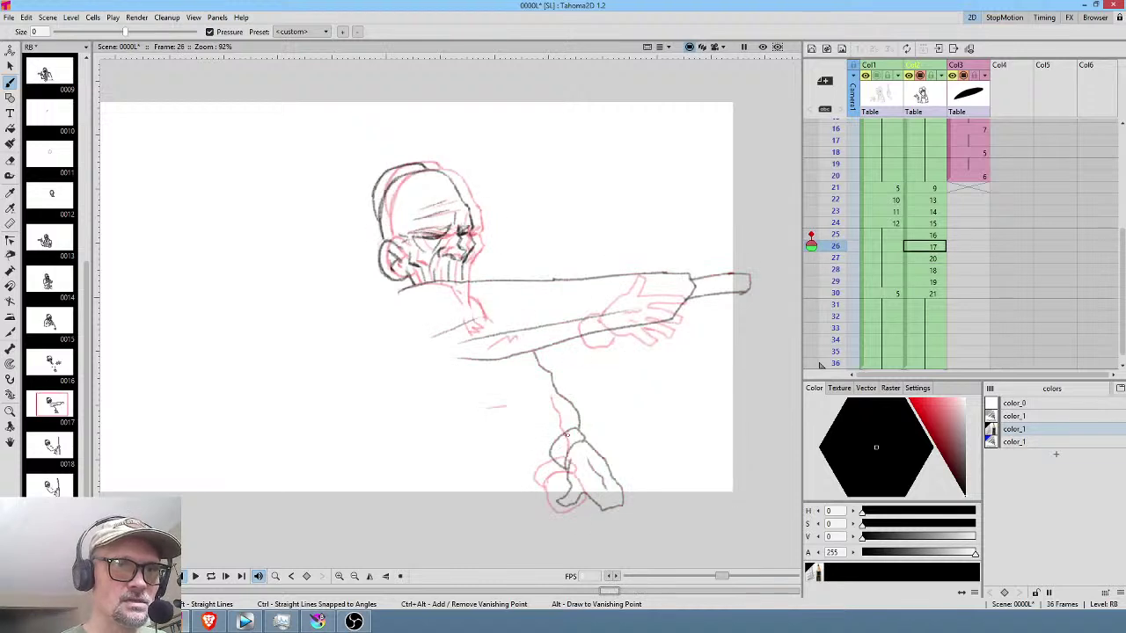
key("comma")
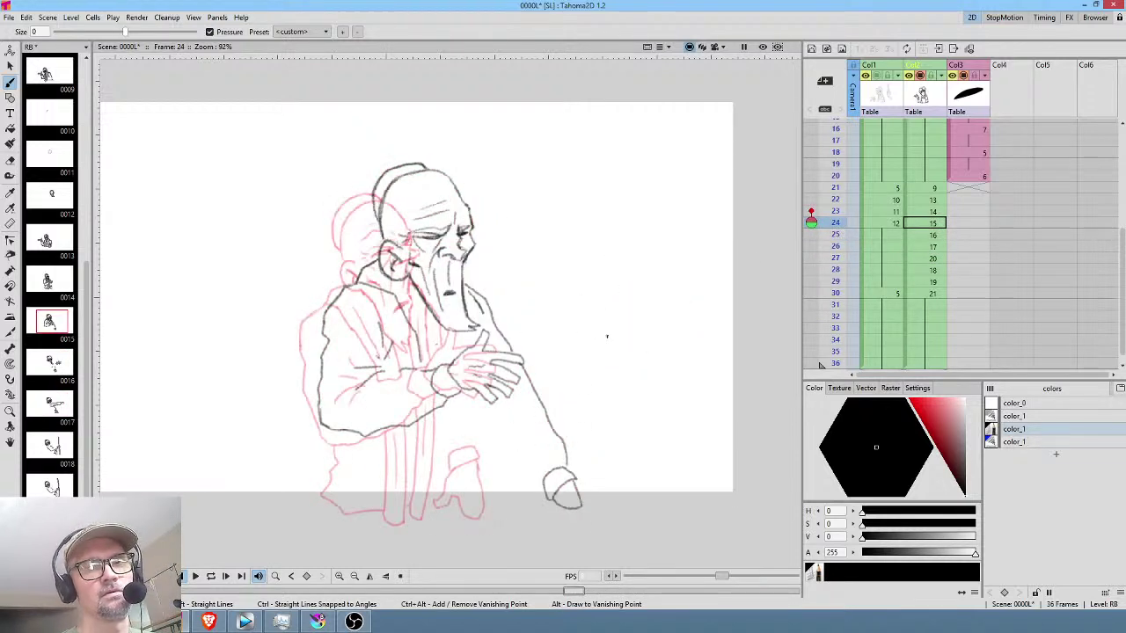
left_click(811, 212)
Draw the lowered arm's sleeve outline from beneath the raised hand down around the cuff on frame 23.
left_click(930, 189)
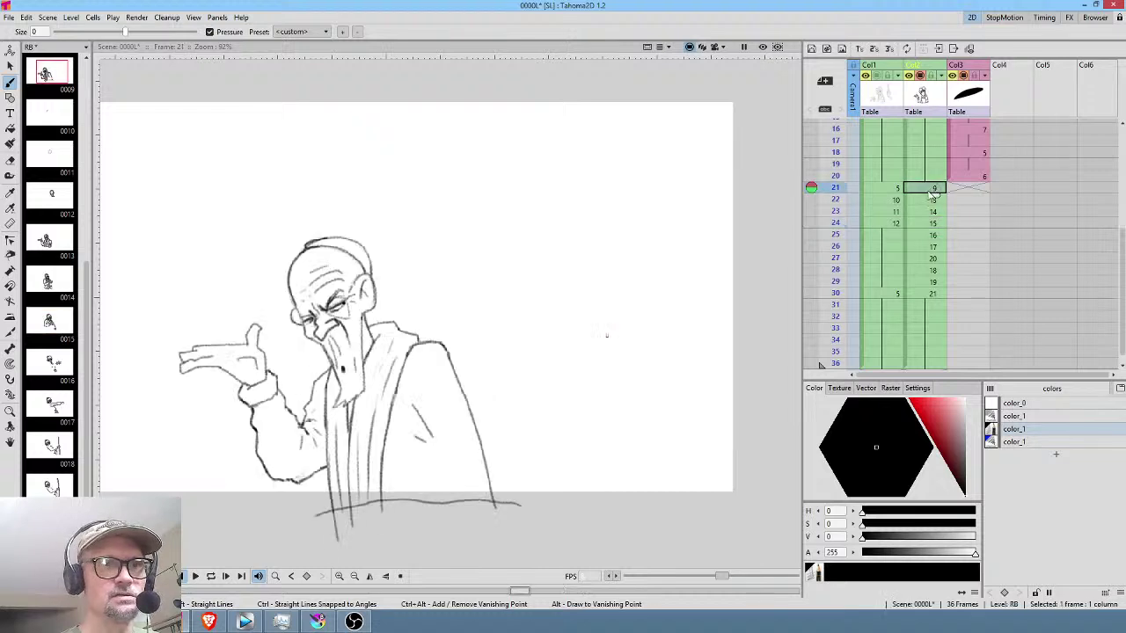
key("Down")
key("Down")
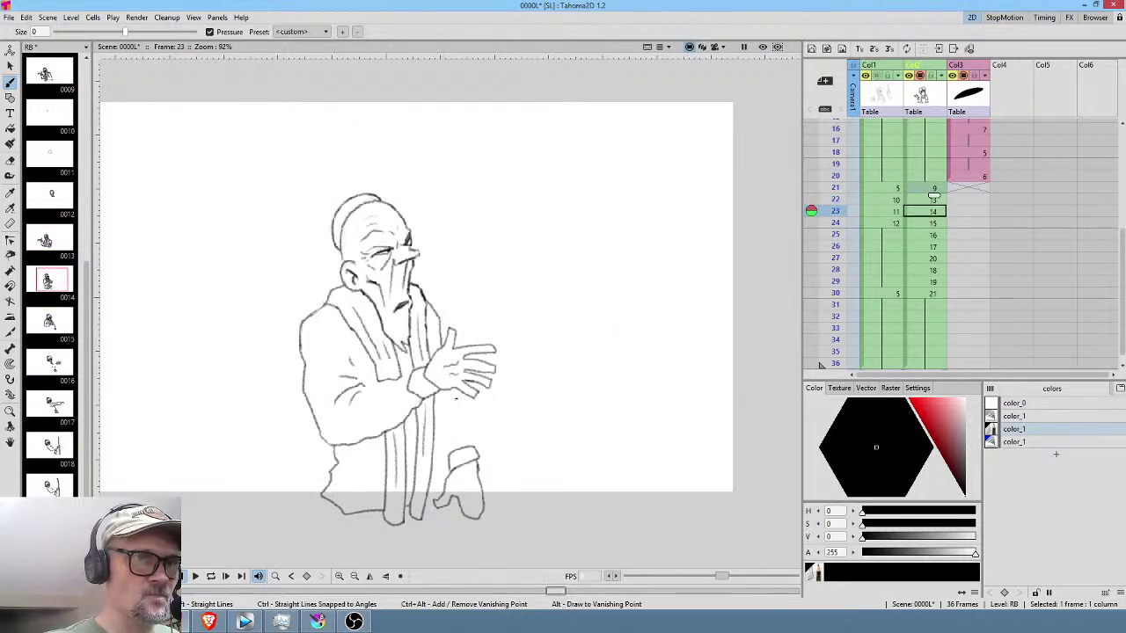
mouse_move(451, 390)
left_mouse_down()
mouse_move(475, 445)
mouse_move(438, 453)
mouse_move(438, 499)
left_mouse_up()
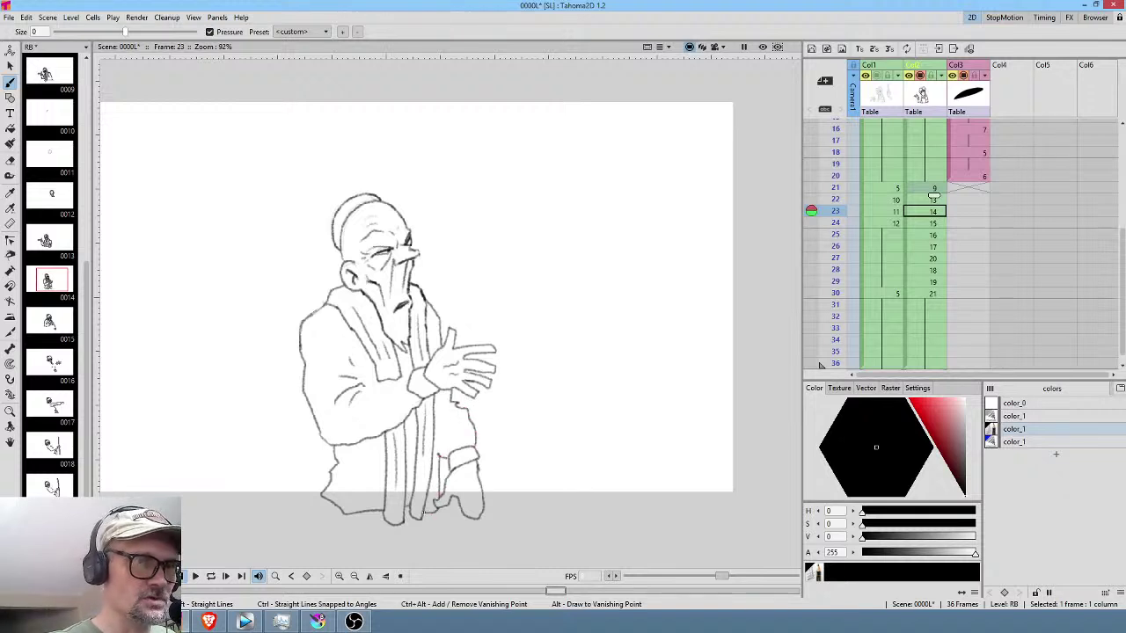
Draw a slanted torso line from below the raised hand past the canvas's lower edge on frame 24.
key(".")
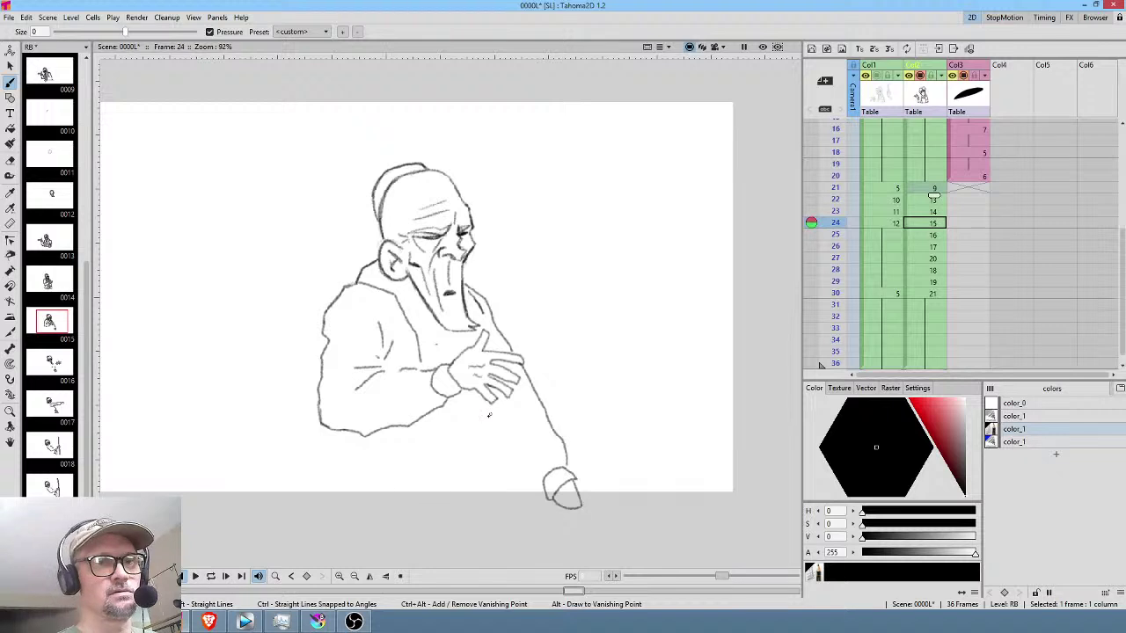
key(".")
left_click_drag(490, 426, 455, 521)
key("ctrl+z")
left_click_drag(490, 419, 470, 511)
Draw the slanted torso line below the arm on frames 25 and 26, comparing it with the neighbouring frames.
key(".")
key(".")
left_click_drag(485, 427, 431, 521)
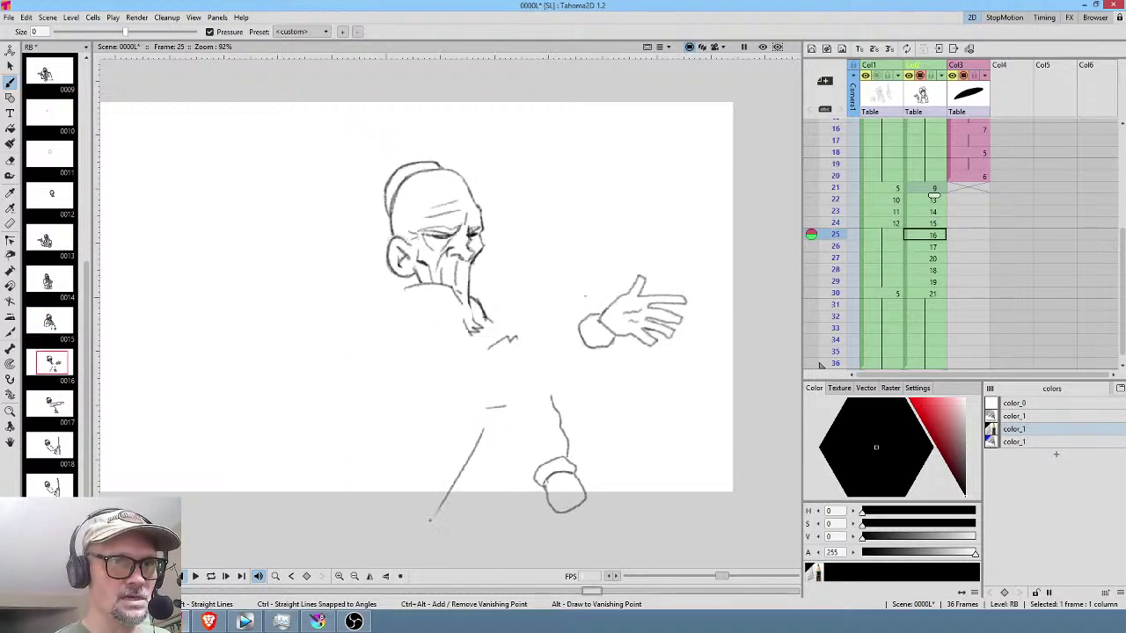
key("comma")
key("comma")
key("period")
key("period")
key("period")
key("comma")
key("period")
left_click_drag(484, 393, 462, 502)
Draw the torso line running down from the staff-holding arm on frames 27 and 28.
key("period")
key("comma")
key("period")
left_click_drag(487, 410, 488, 505)
key("period")
key("comma")
key("period")
left_click_drag(476, 428, 489, 501)
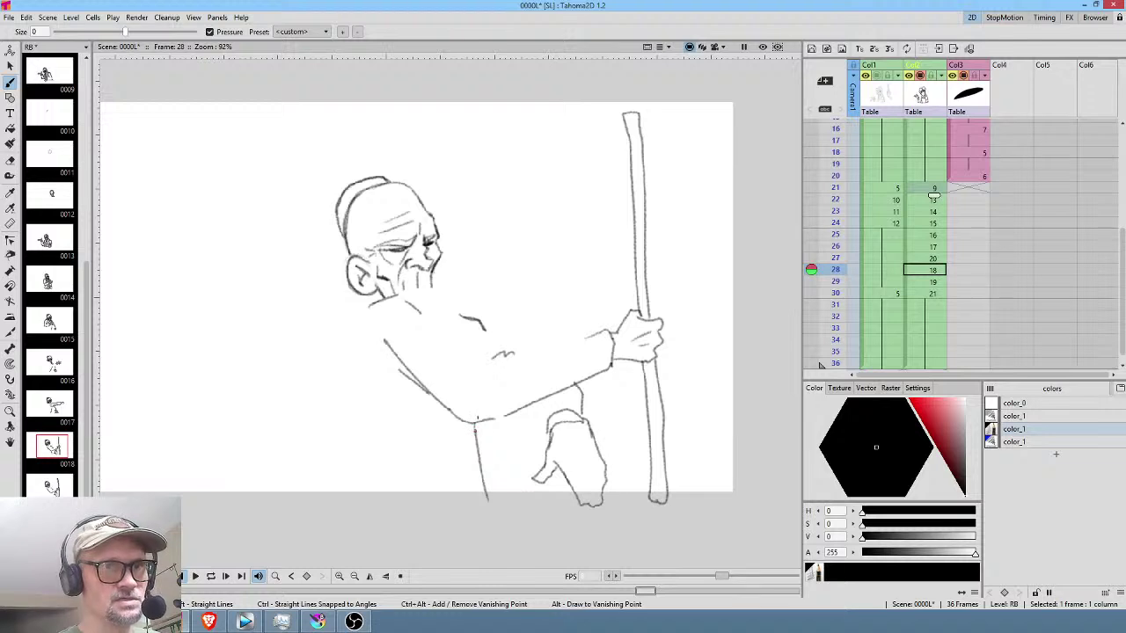
Draw the near-vertical torso line below the bent elbow on frames 29 and 30.
key("period")
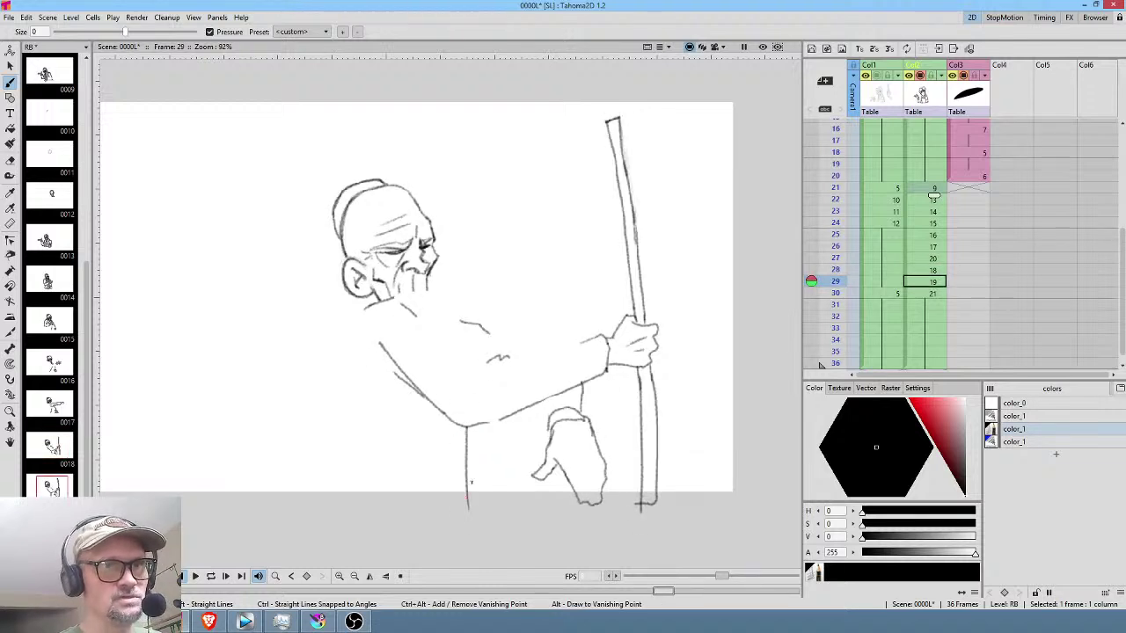
key("period")
mouse_move(458, 417)
left_mouse_down()
mouse_move(492, 419)
mouse_move(470, 502)
left_mouse_up()
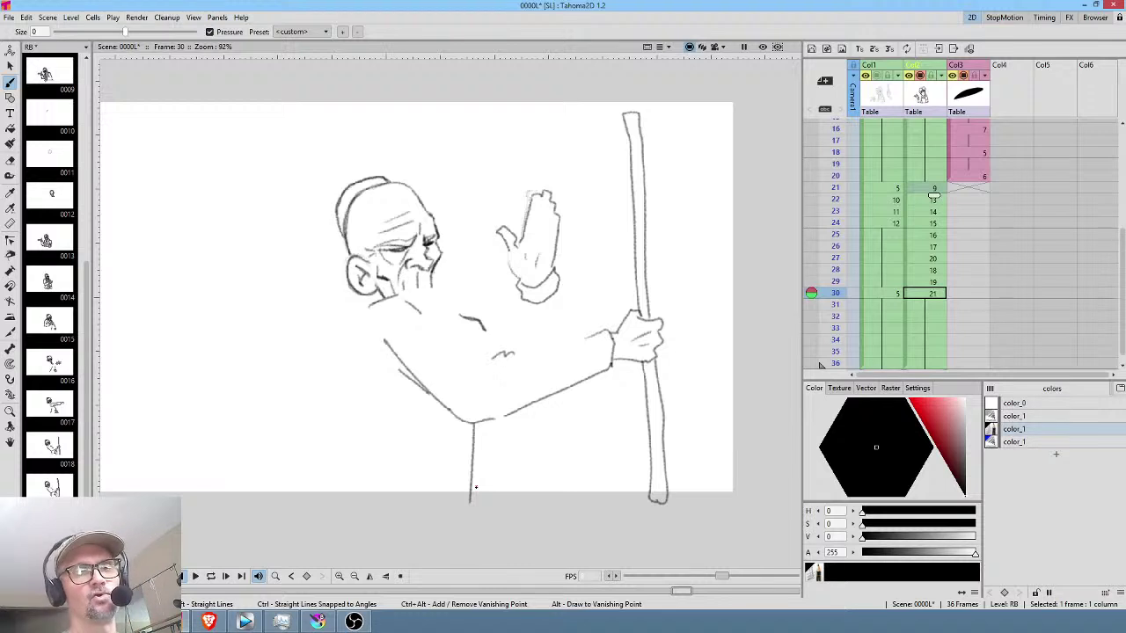
Extend the torso line up to the raised hand on frame 24 and add a short robe line beside the beard tip.
key("comma")
key("comma")
key("comma")
key("comma")
key("comma")
key("comma")
key("comma")
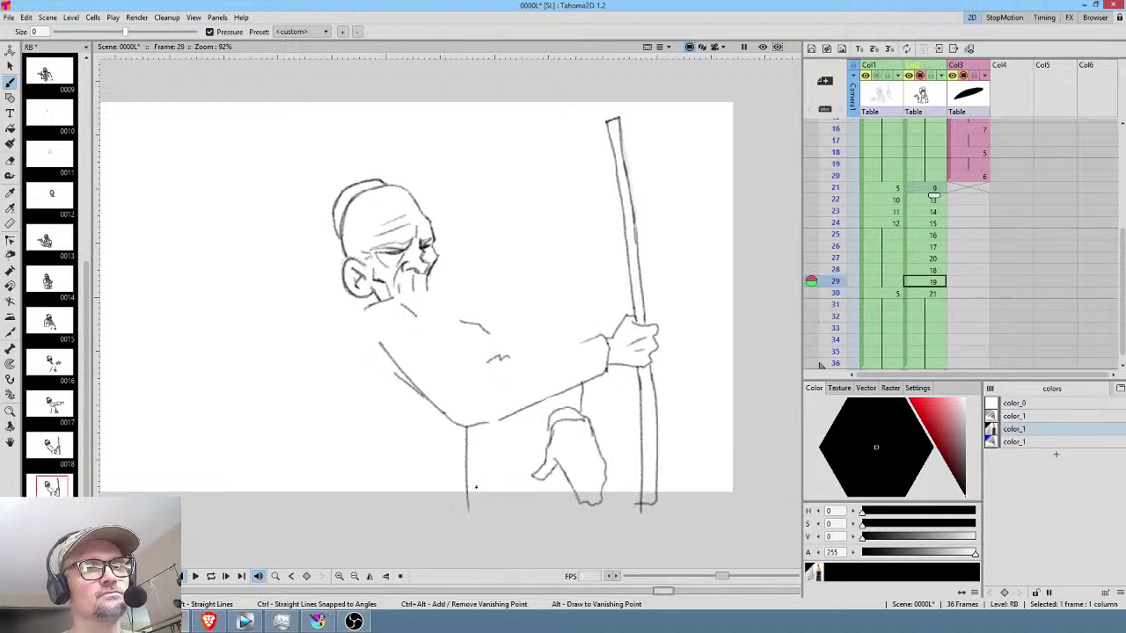
key("period")
key("comma")
key("period")
left_click_drag(491, 400, 490, 429)
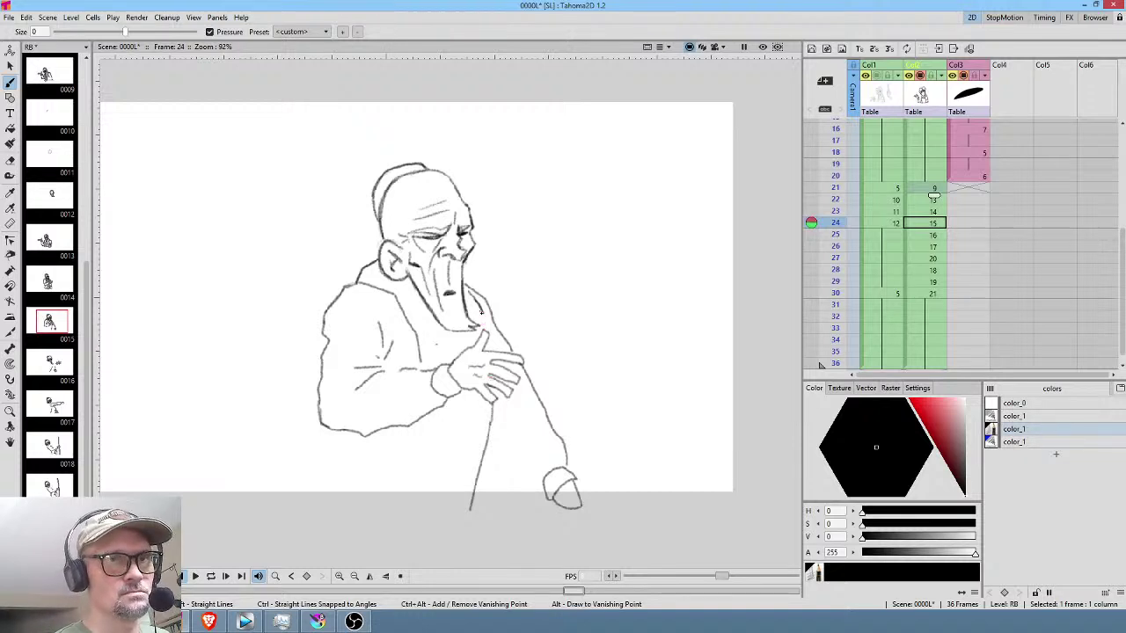
left_click_drag(480, 311, 484, 331)
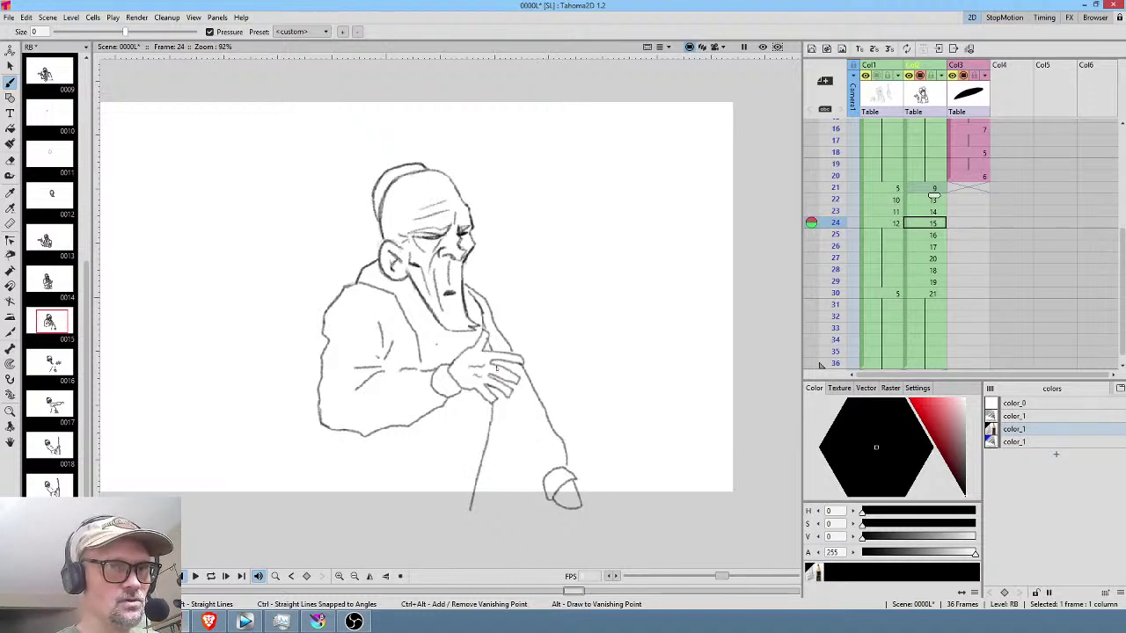
Extend the torso line up to the sleeve's underside on frame 27 and check its join on the frames through 30.
key("period")
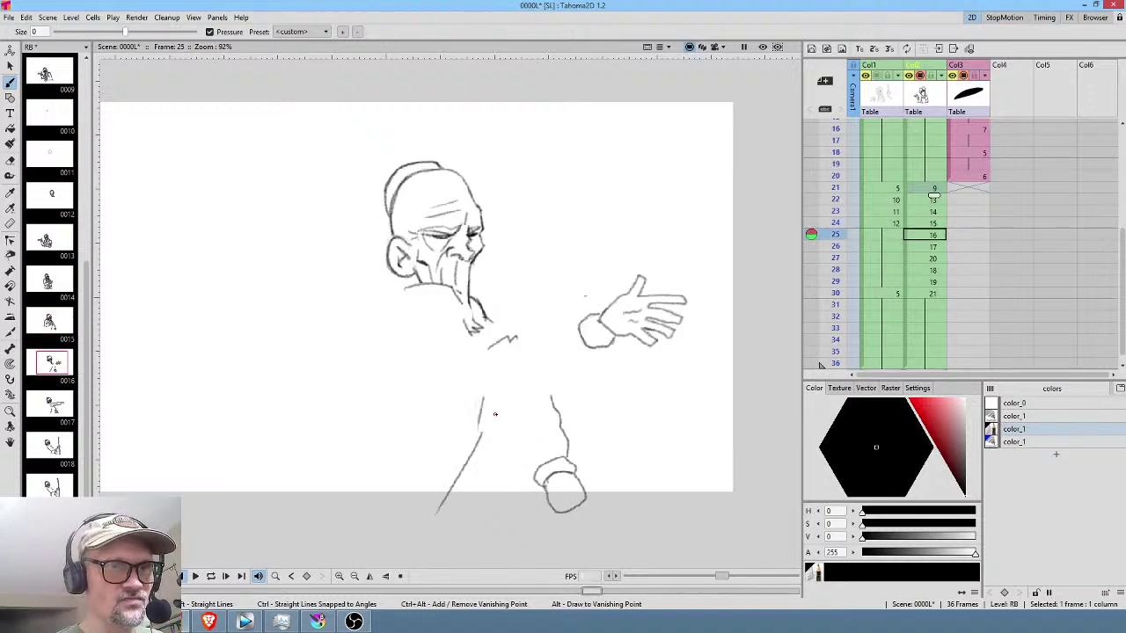
key("period")
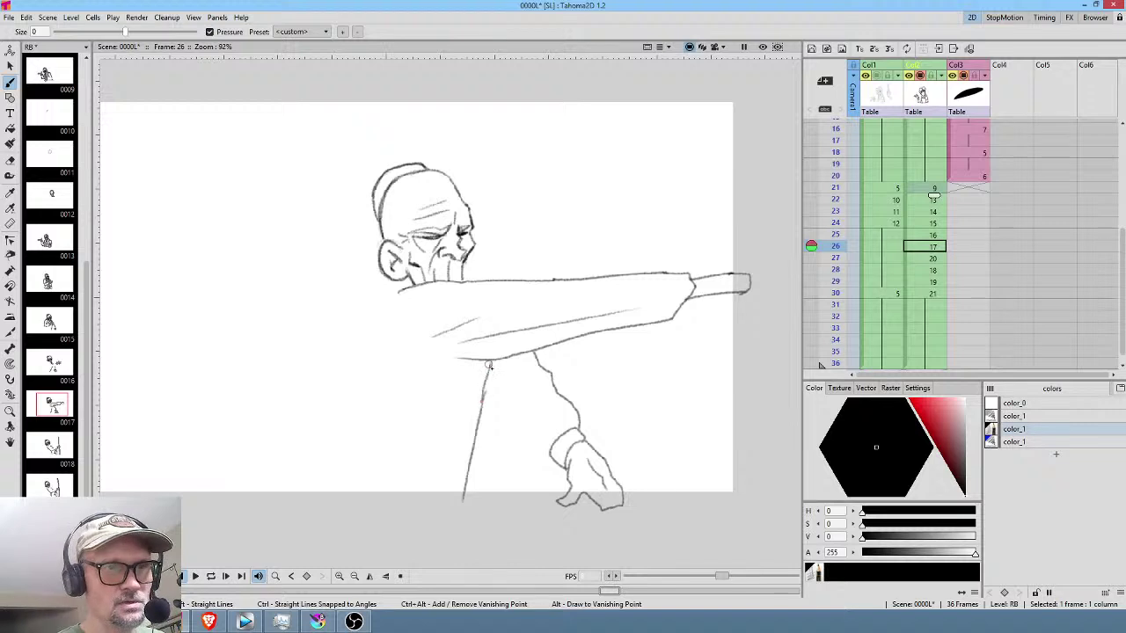
key("period")
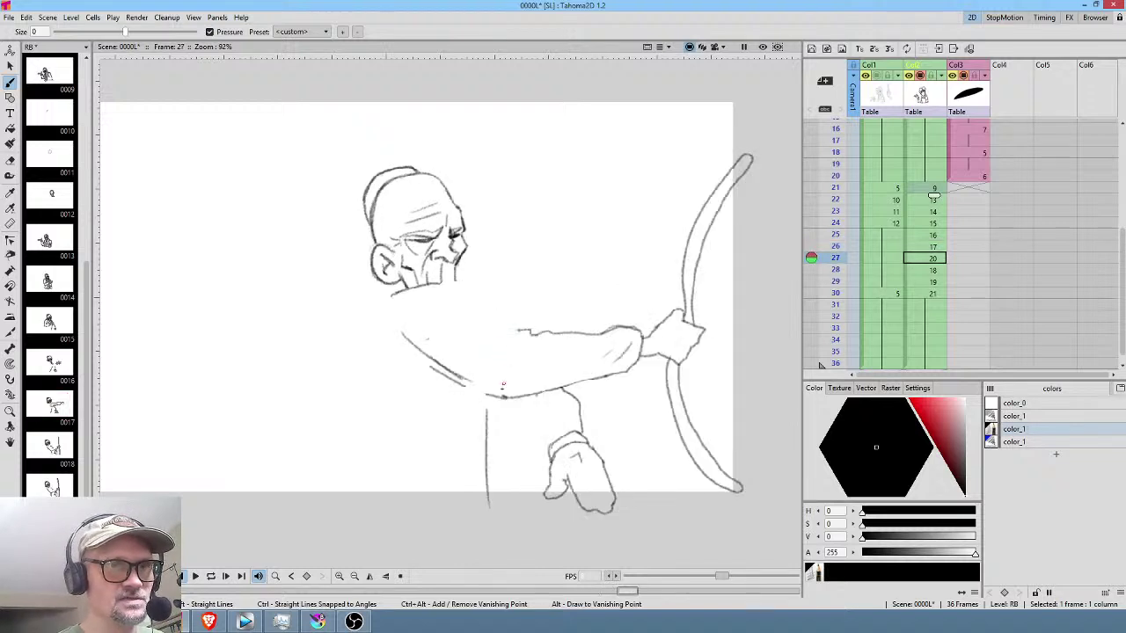
left_click_drag(485, 395, 488, 420)
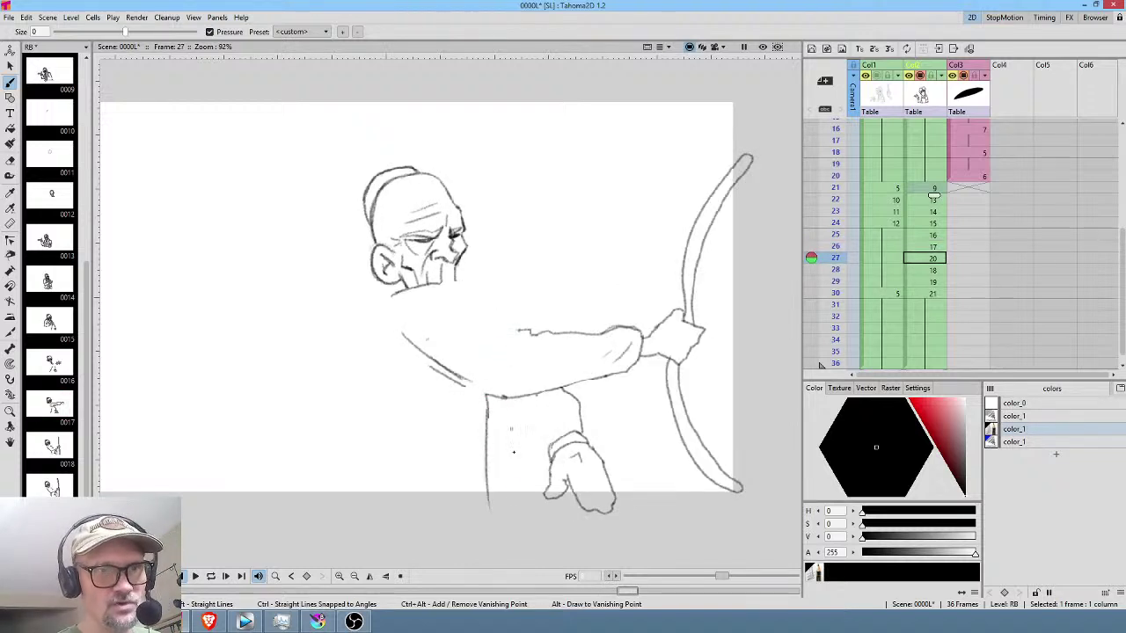
key("period")
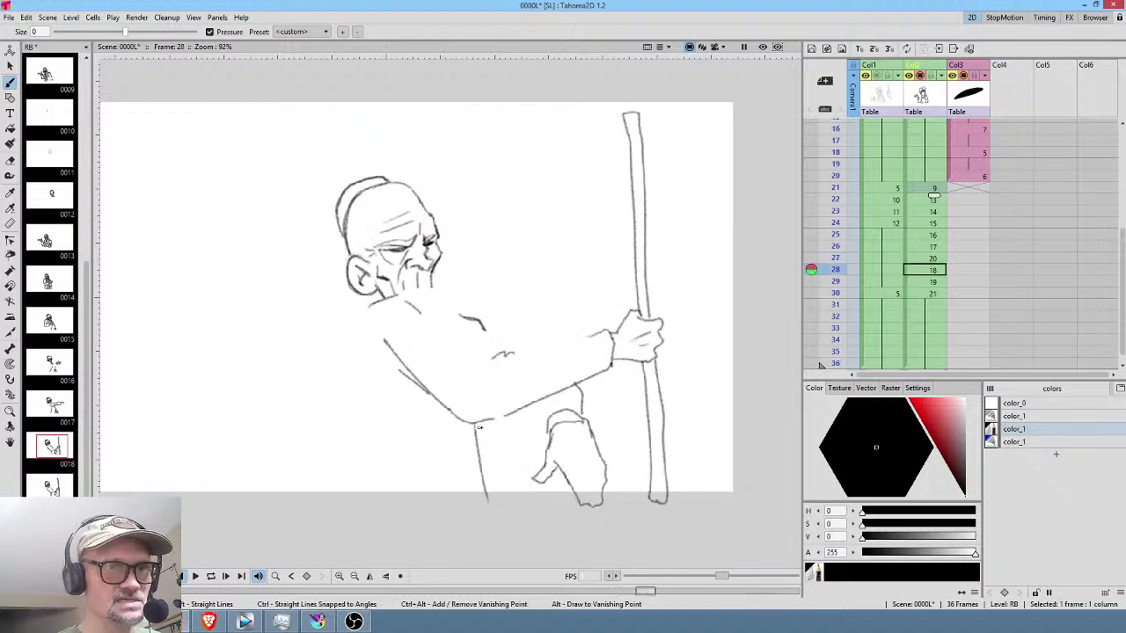
key("period")
key("period")
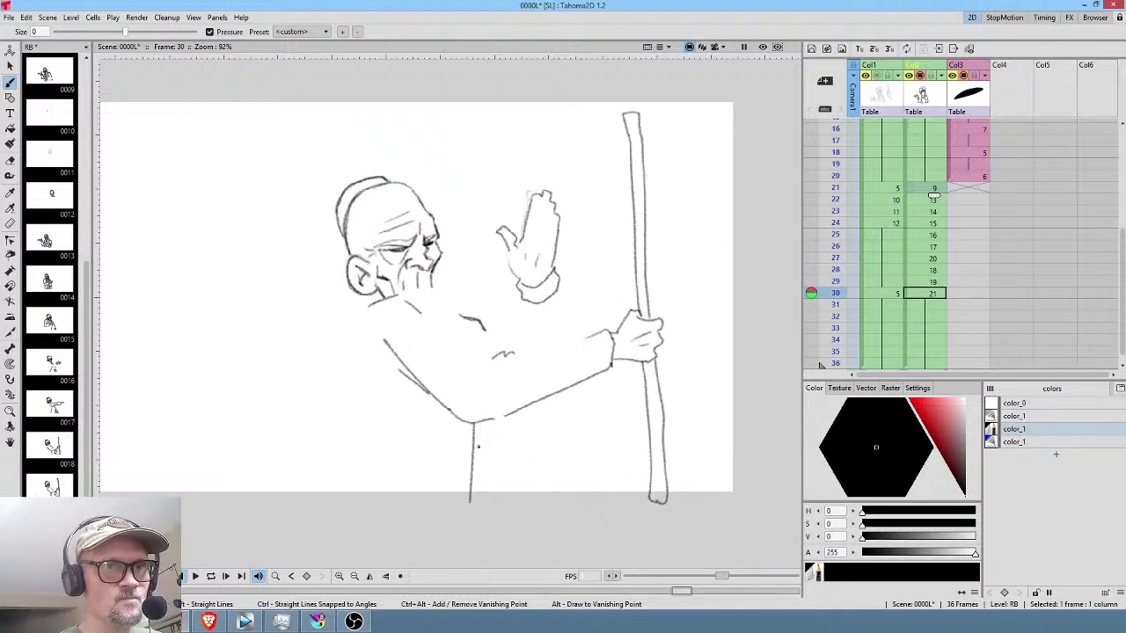
Draw a second robe line alongside the slanted torso line on frames 24 and 25.
key("comma")
key("comma")
key("comma")
key("comma")
key("comma")
key("comma")
key("comma")
key("comma")
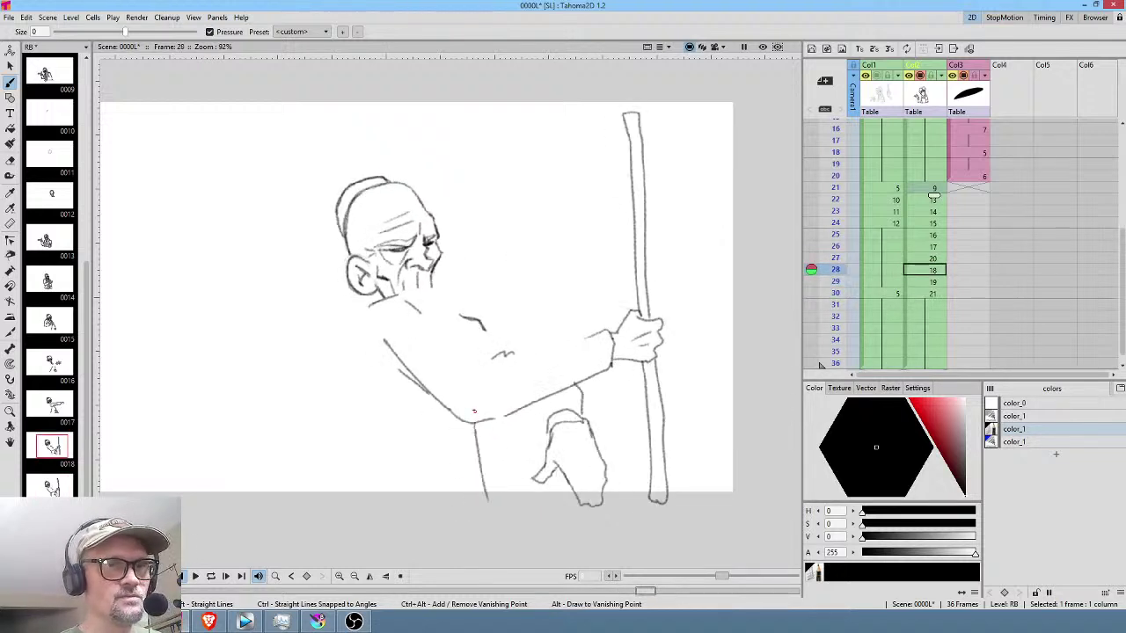
key("period")
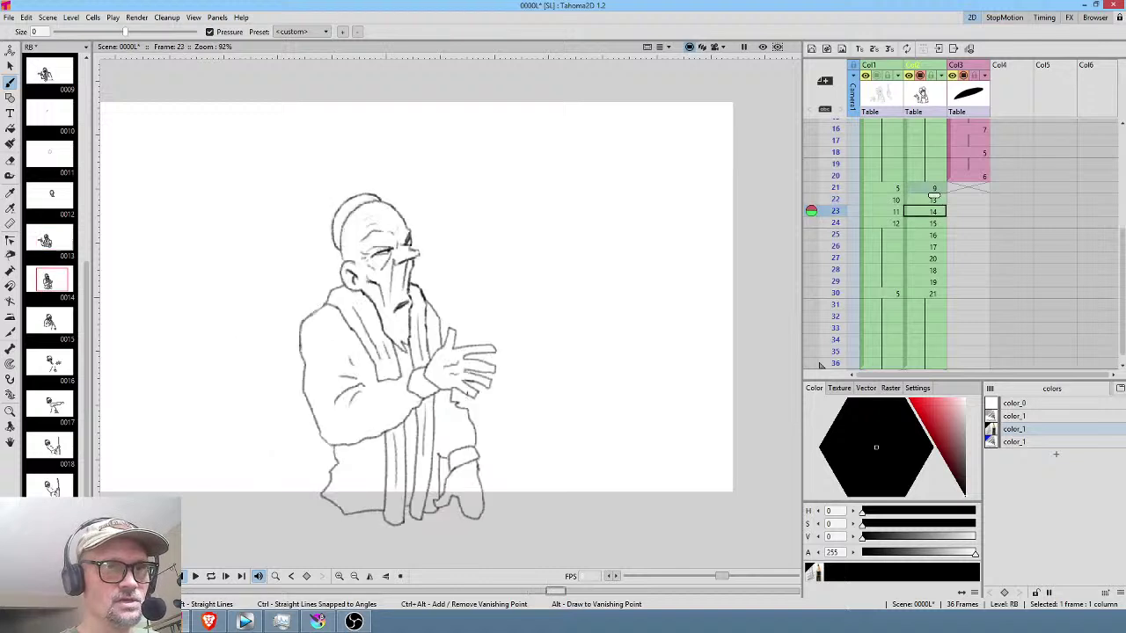
key("period")
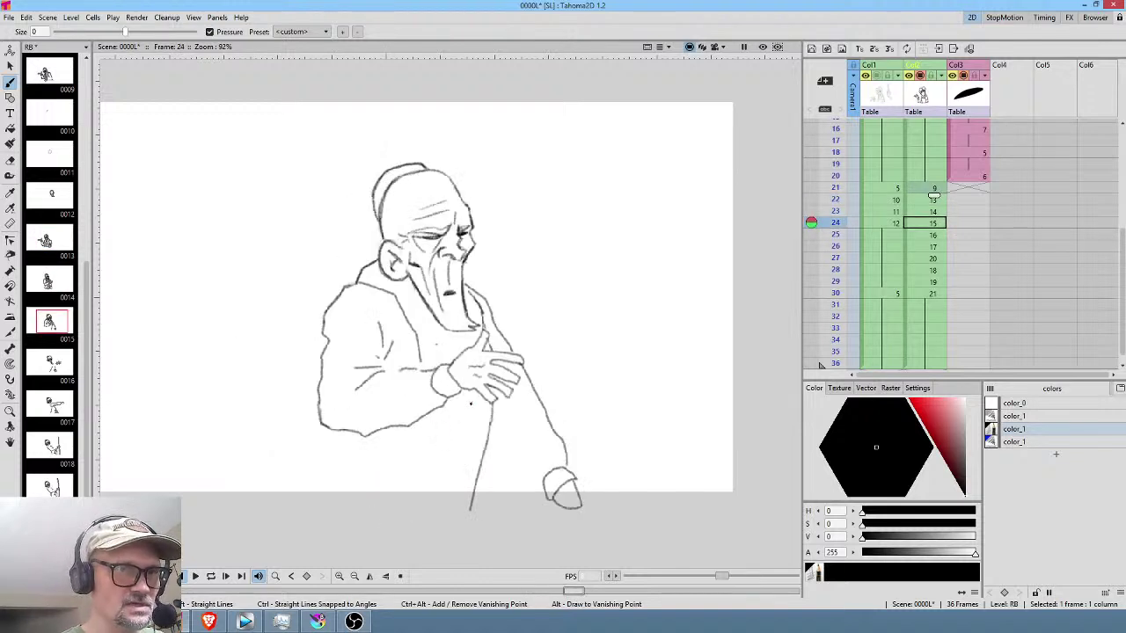
left_click_drag(472, 387, 451, 517)
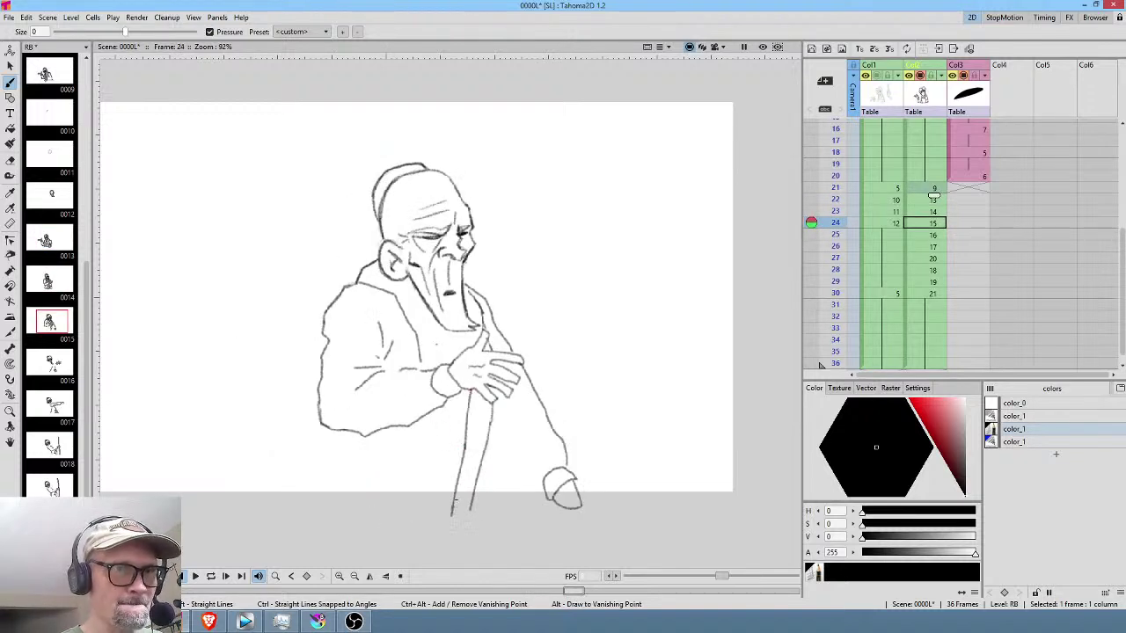
key("period")
left_click_drag(464, 415, 446, 469)
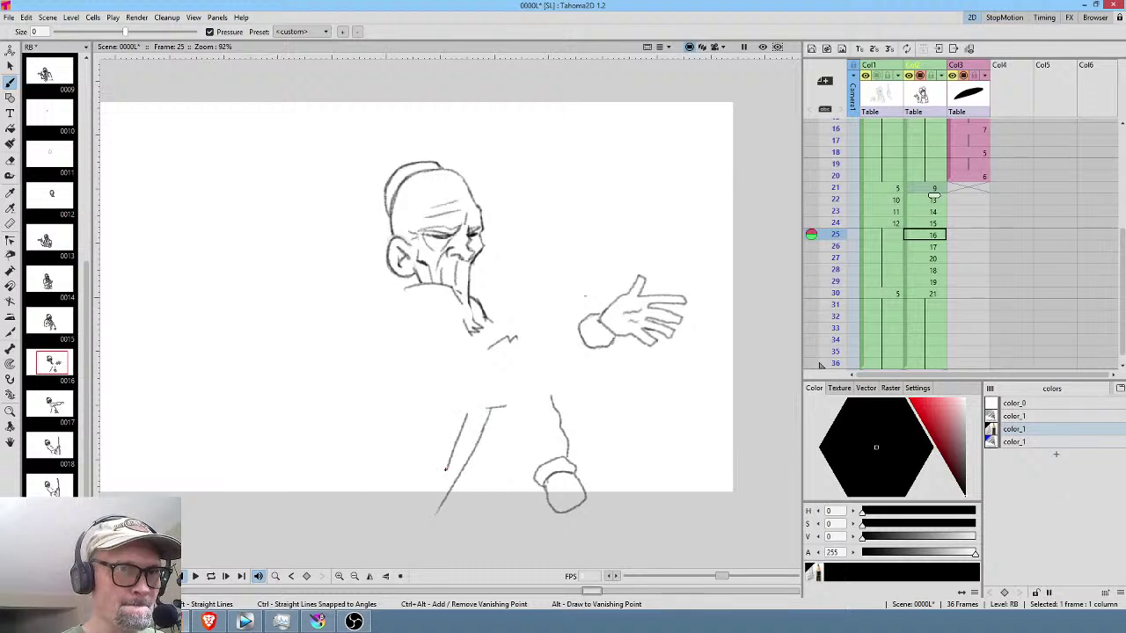
Draw the second robe line alongside the torso line below the arm on frames 26, 27 and 28.
key("period")
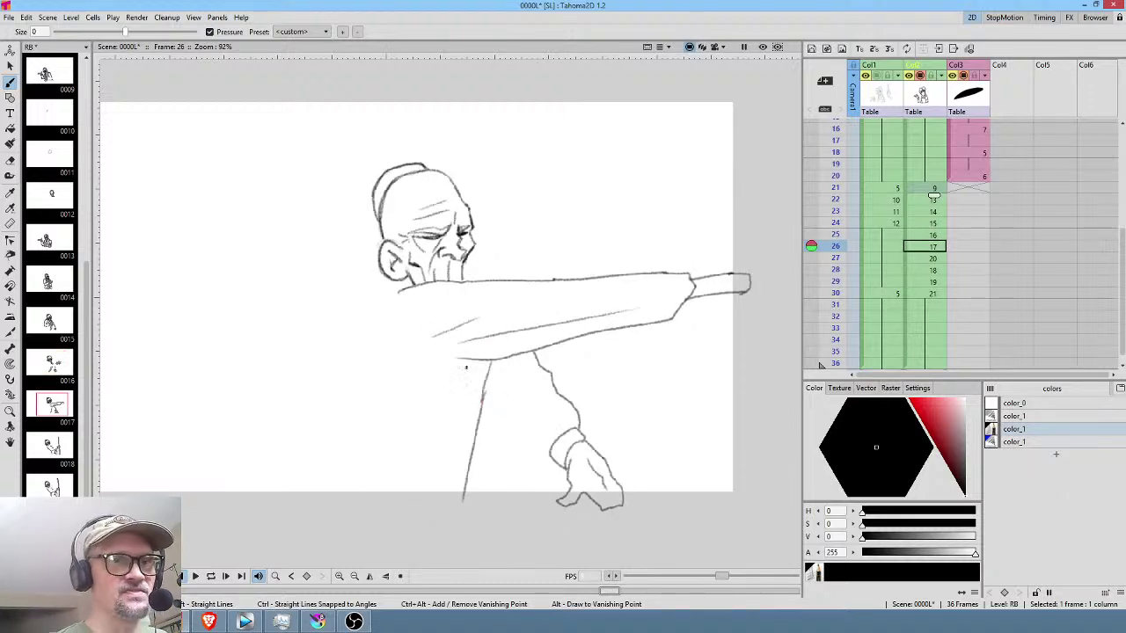
left_click_drag(468, 361, 438, 513)
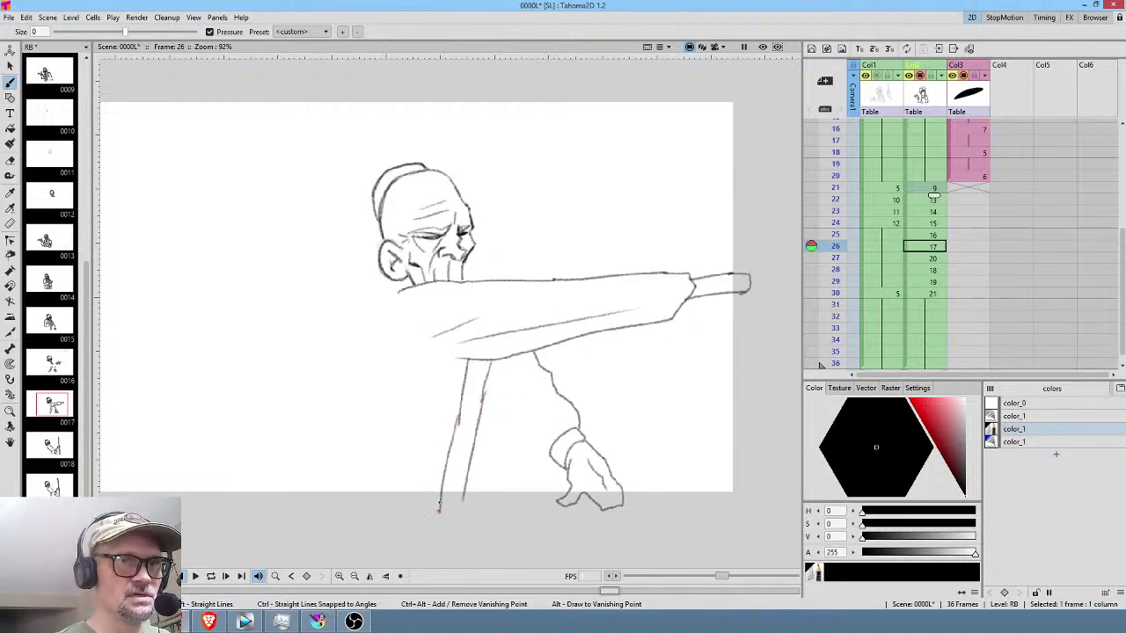
key("period")
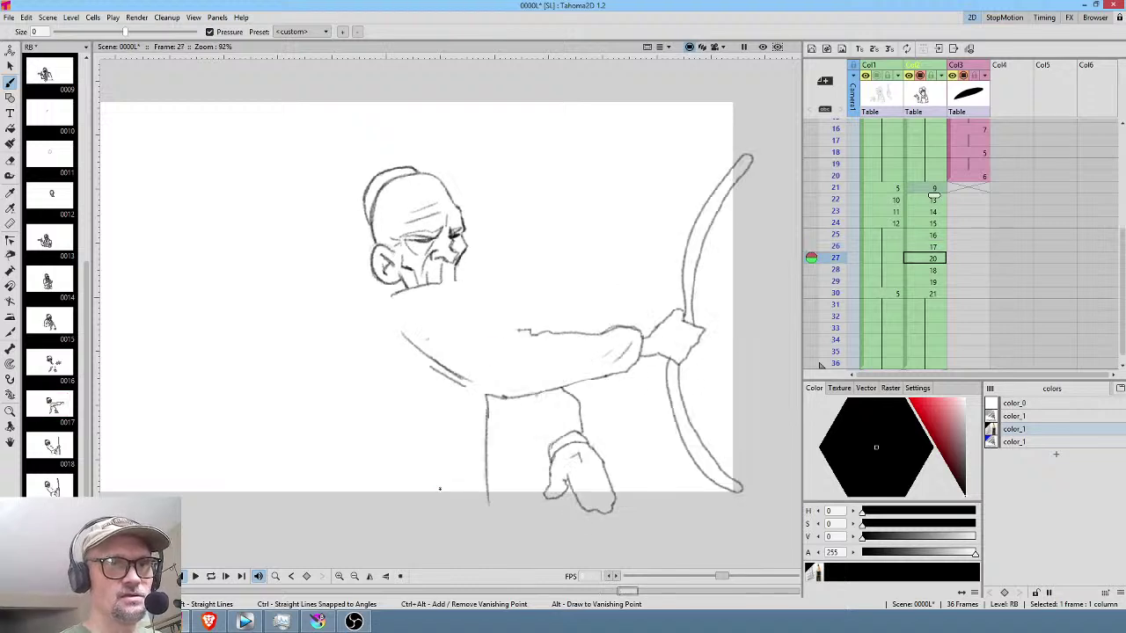
left_click_drag(464, 387, 460, 510)
key("period")
left_click_drag(446, 408, 463, 514)
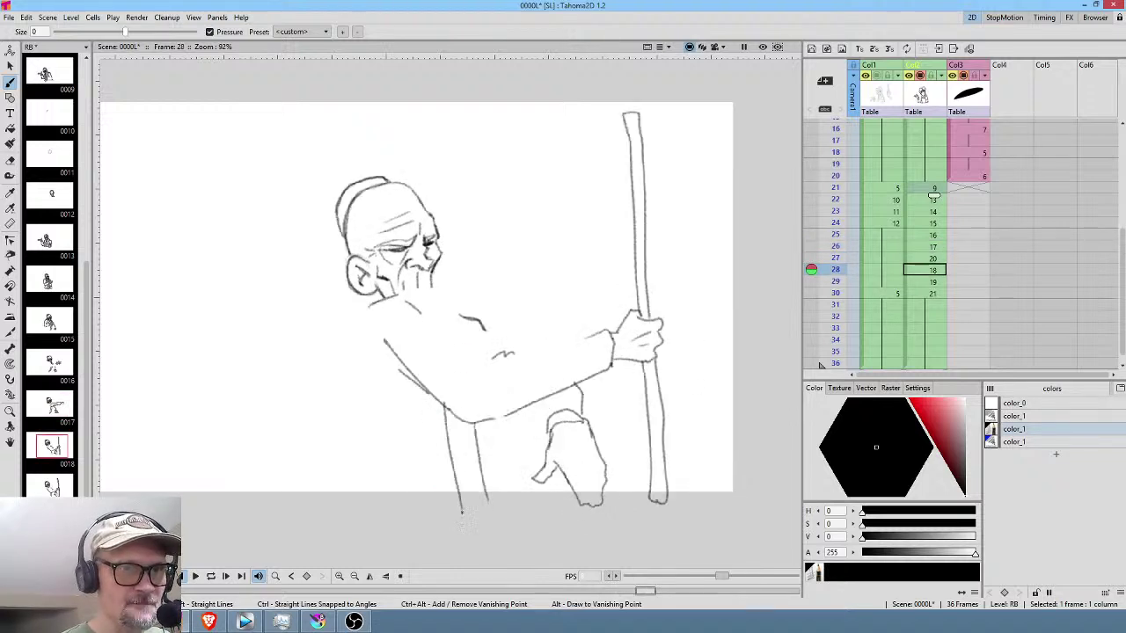
Draw the second robe line on frames 29 and 30, with faint fold lines between it and the torso line.
key("period")
left_click_drag(439, 408, 443, 507)
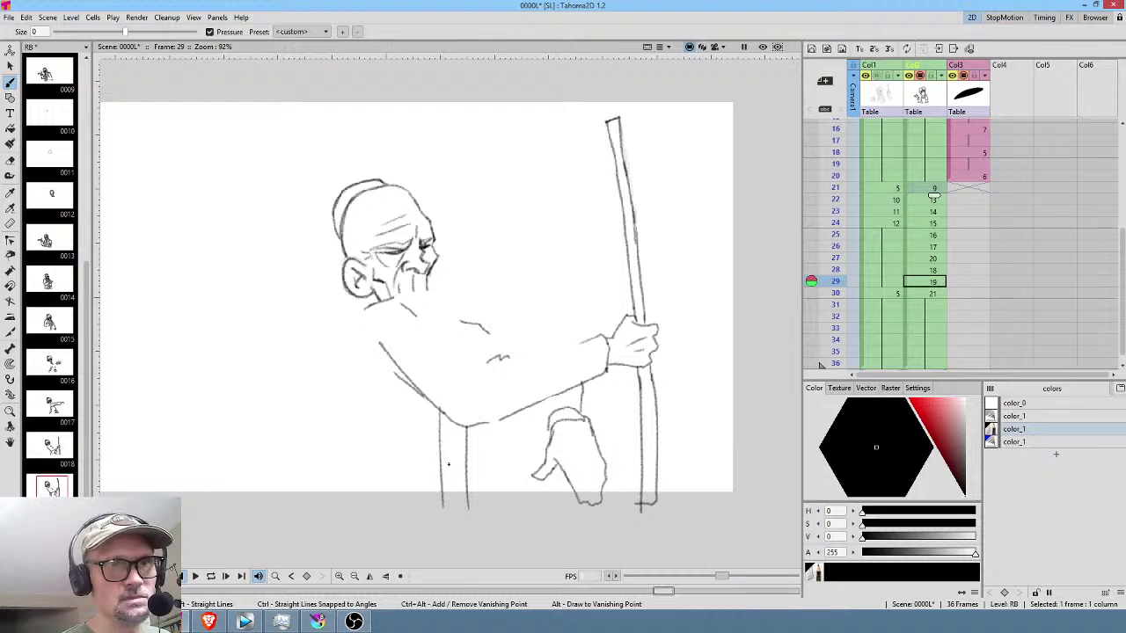
left_click_drag(450, 431, 456, 494)
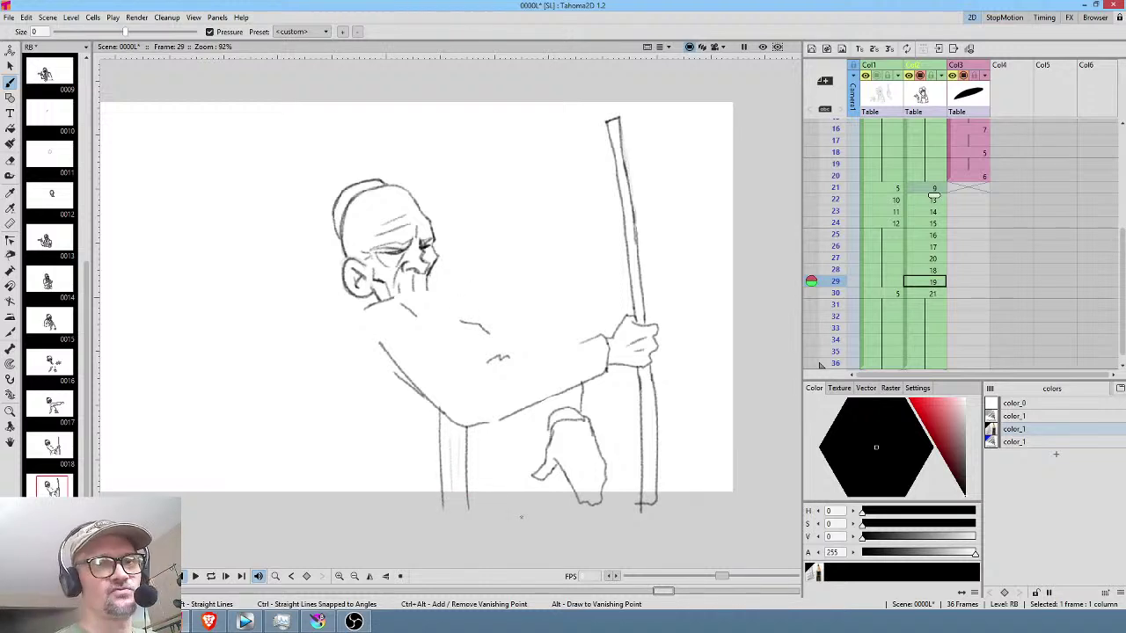
key("period")
key("comma")
key("period")
key("comma")
key("period")
left_click_drag(440, 409, 442, 523)
left_click_drag(451, 434, 456, 495)
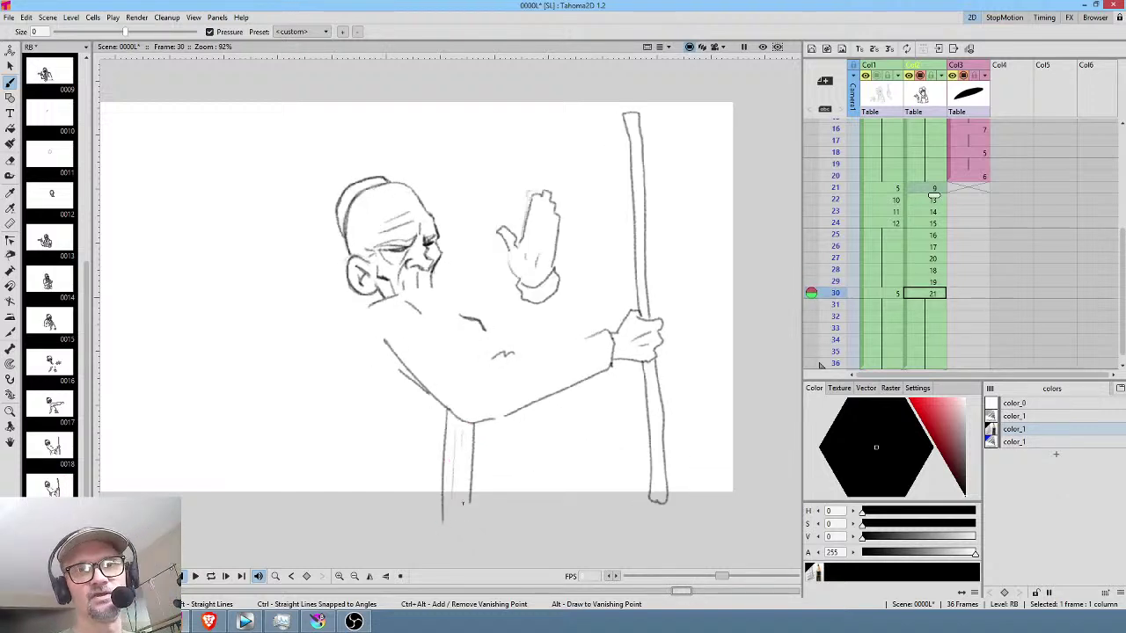
Play back the animation from frame 21 and scrub through the last frames to review the motion of the robe lines.
left_click(932, 188)
key("p")
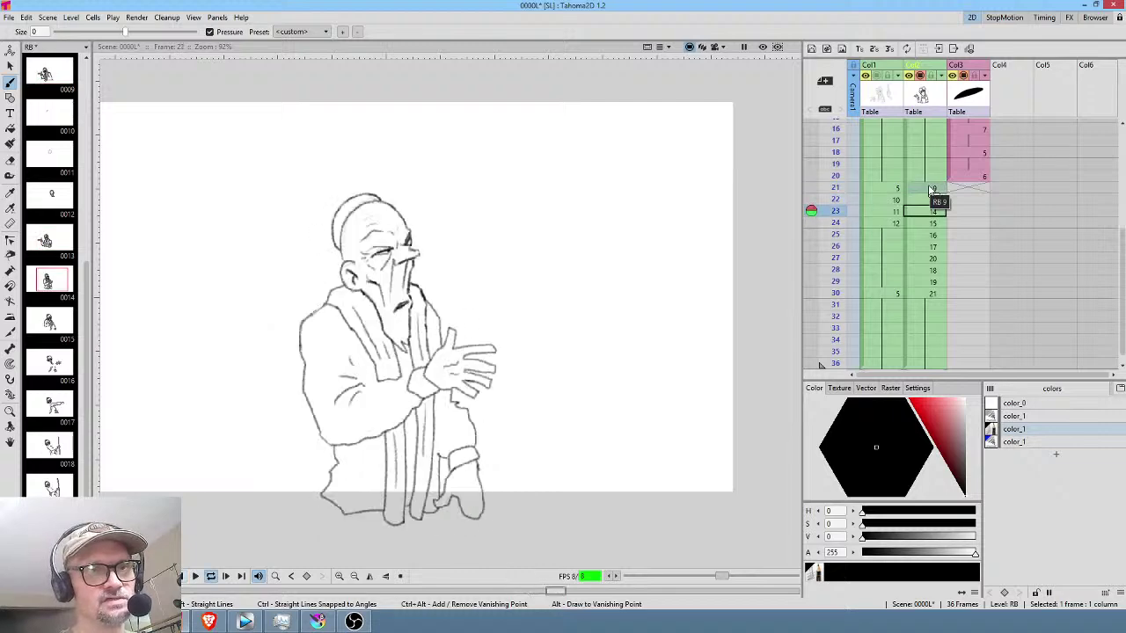
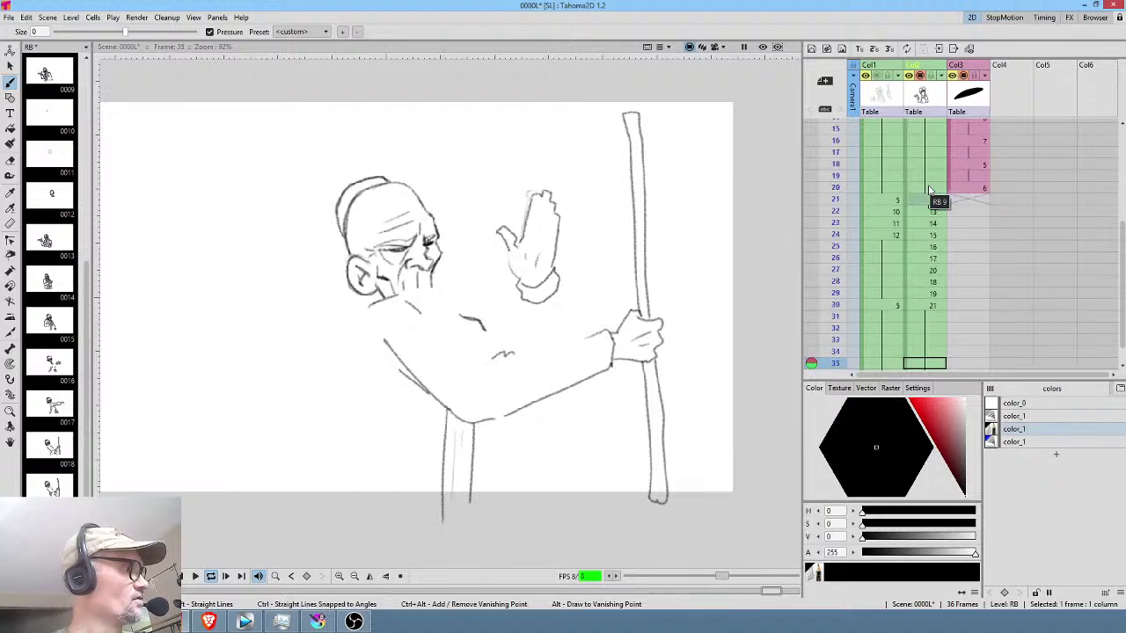
key("l")
middle_click(948, 240)
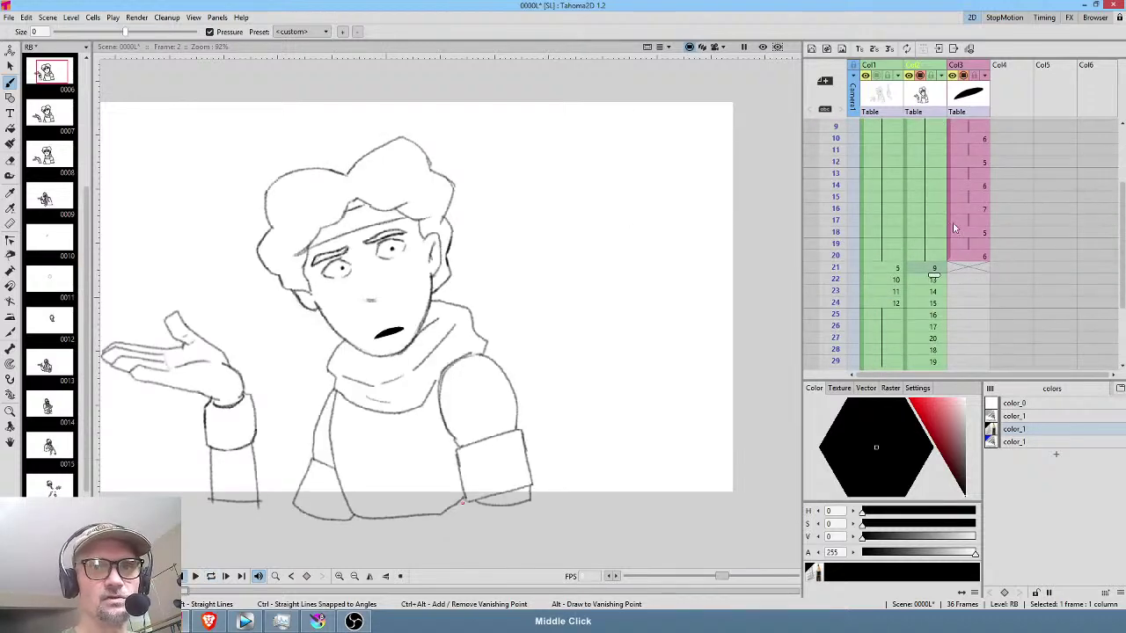
middle_click(960, 278)
mouse_move(836, 203)
left_mouse_down()
mouse_move(835, 282)
mouse_move(836, 245)
mouse_move(836, 256)
left_mouse_up()
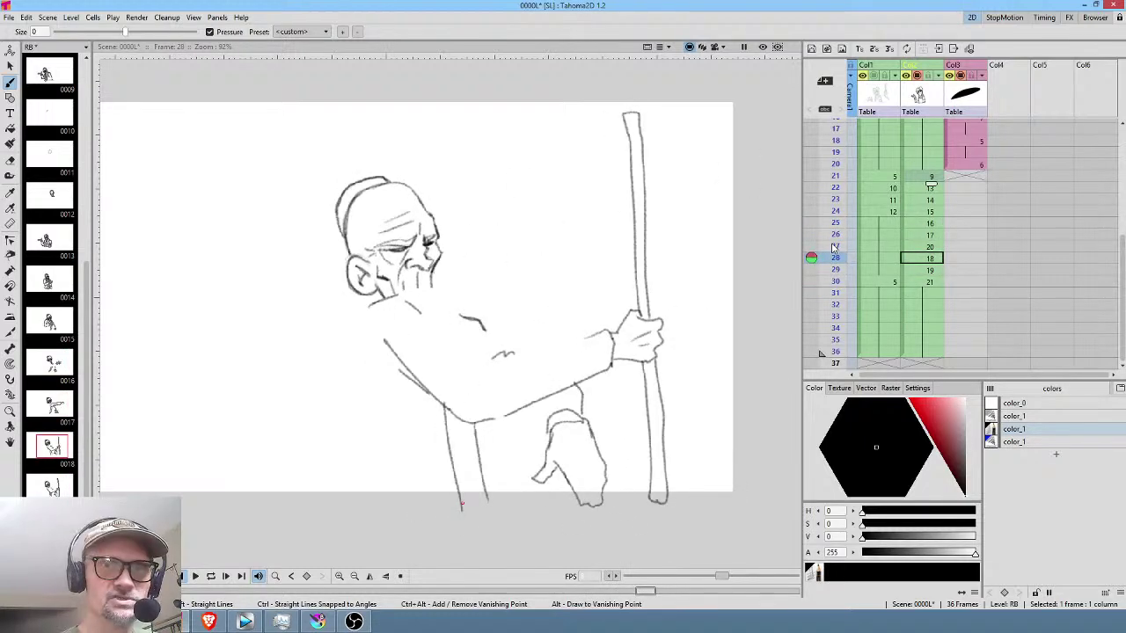
left_click(932, 270)
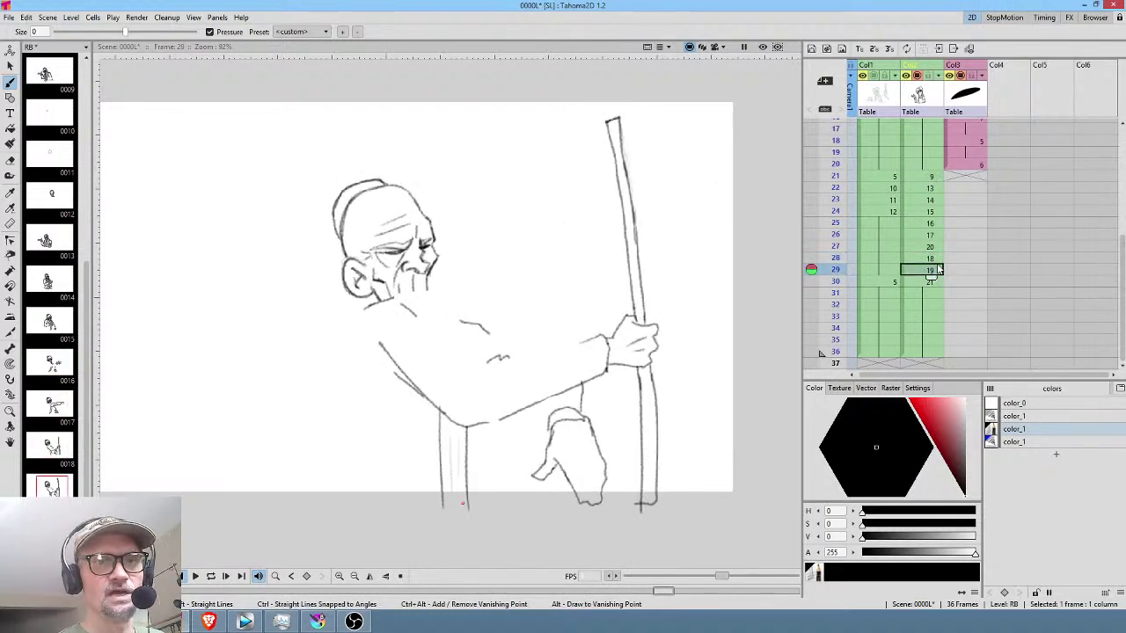
left_click(930, 182)
key("p")
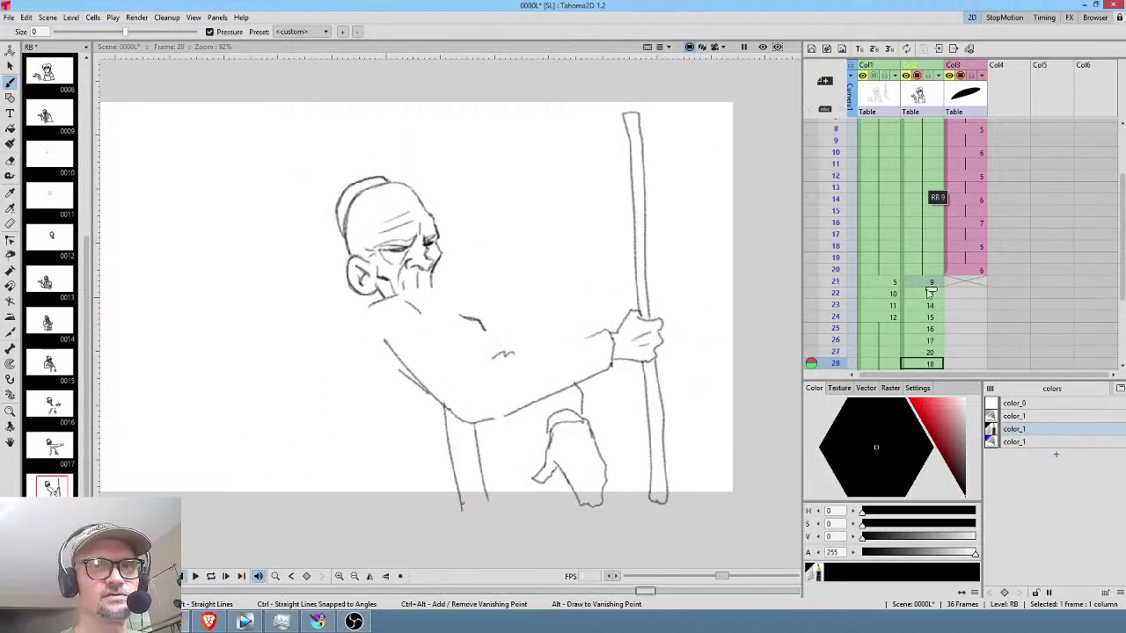
Draw the slanted lower back line running down from the elbow on frame 24.
left_click(930, 282)
key("Down")
key("Down")
key("Down")
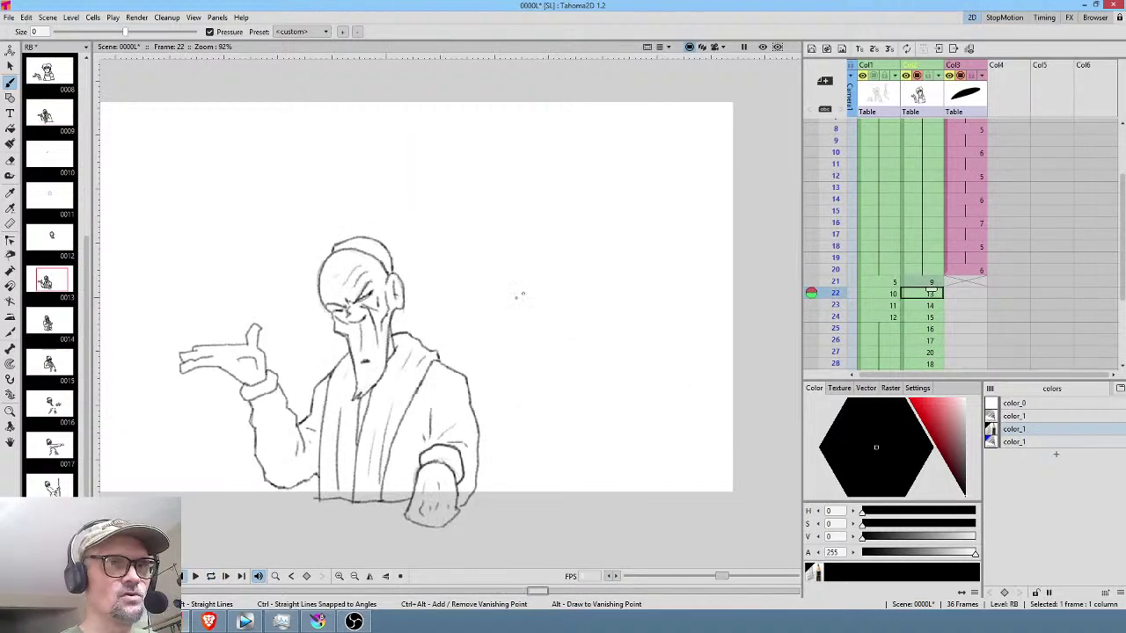
key("Up")
key("Down")
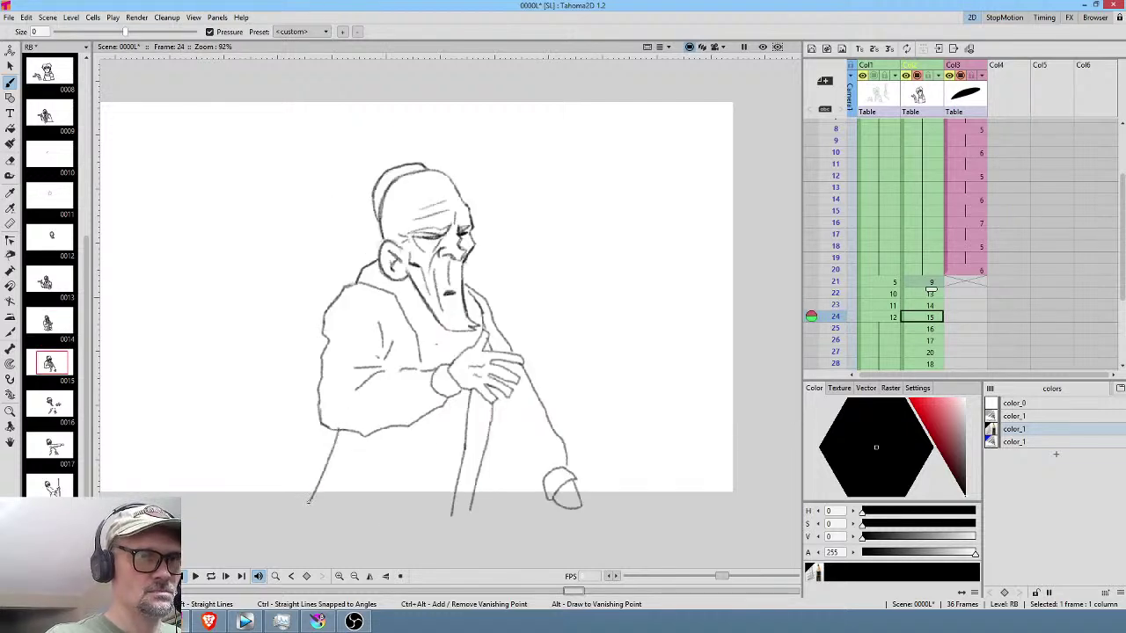
Draw the slanted lower back line on frame 25 and extend the shoulder line behind the neck.
key("Down")
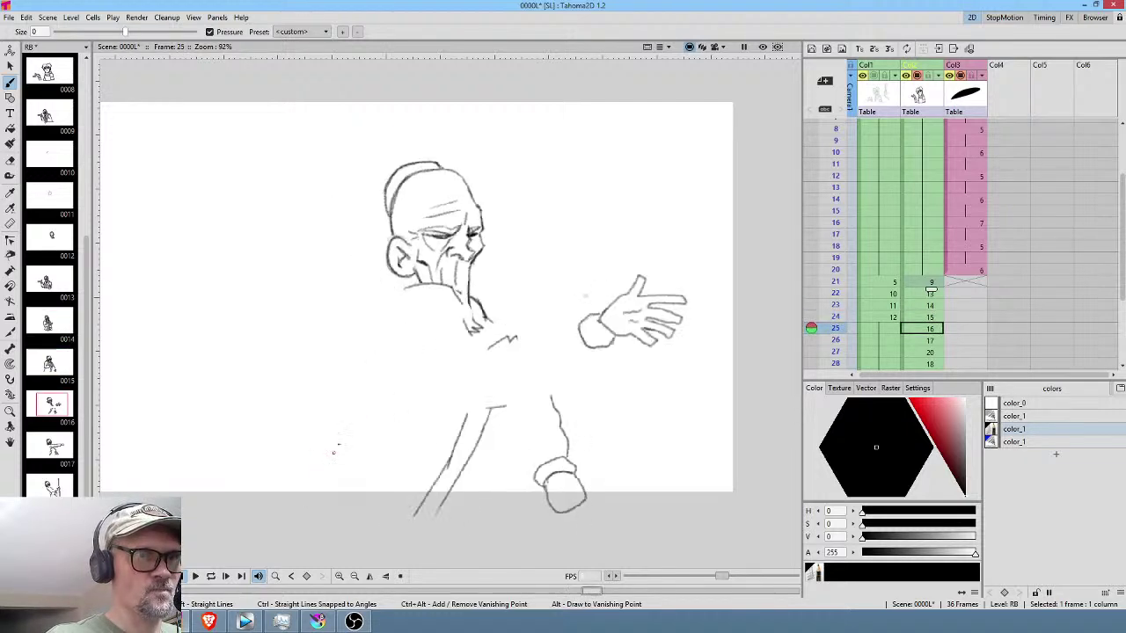
left_click_drag(348, 428, 292, 521)
key("Up")
key("Down")
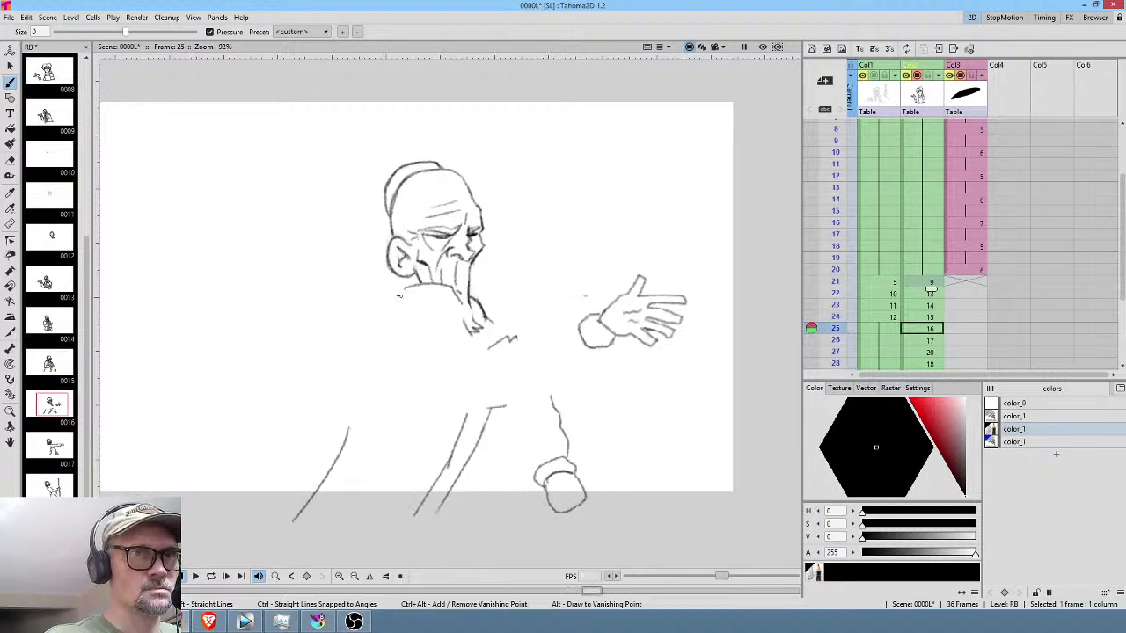
left_click_drag(380, 308, 409, 287)
key("Up")
key("Down")
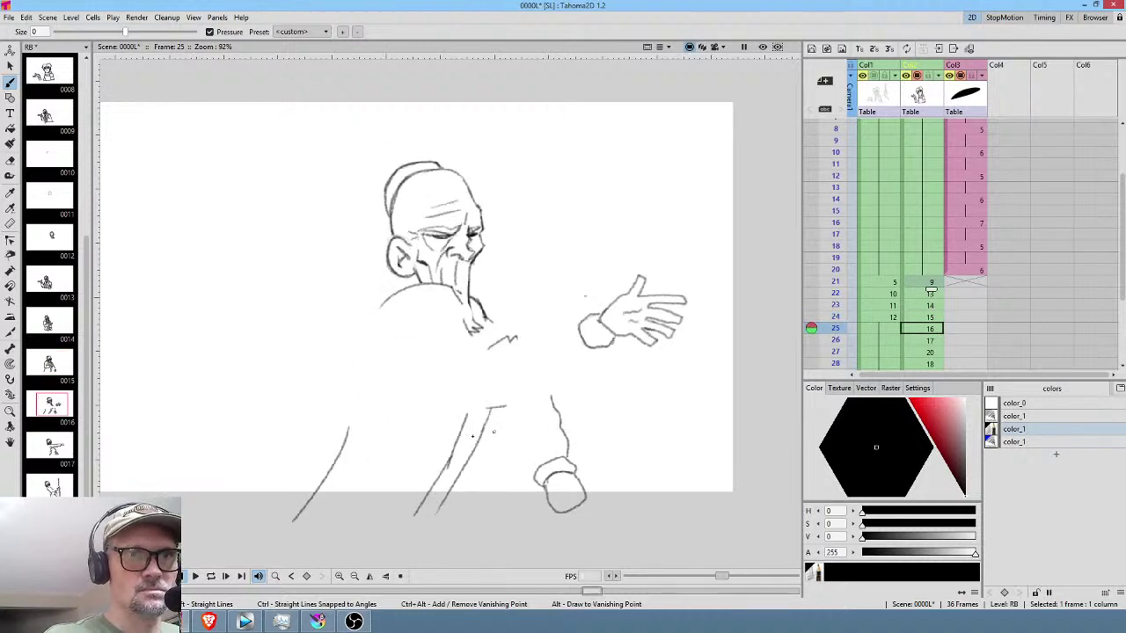
Add the slanted upper-arm sleeve lines on frame 25 and draw the back outline from the shoulder to the lower back line.
middle_click(404, 374)
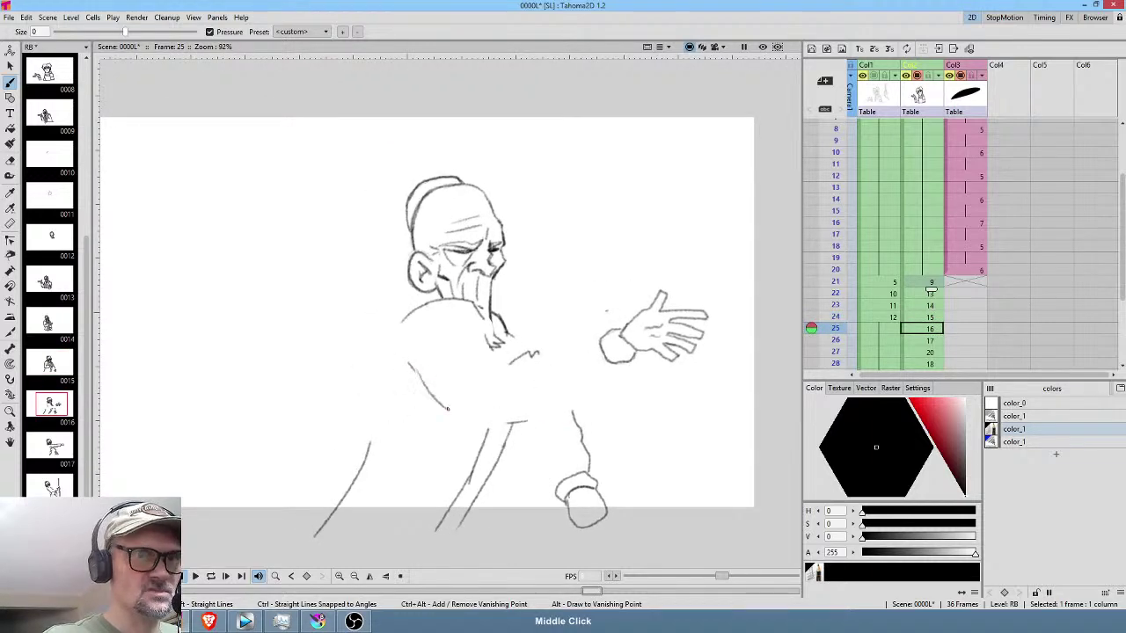
middle_click(440, 403)
key("Up")
key("Down")
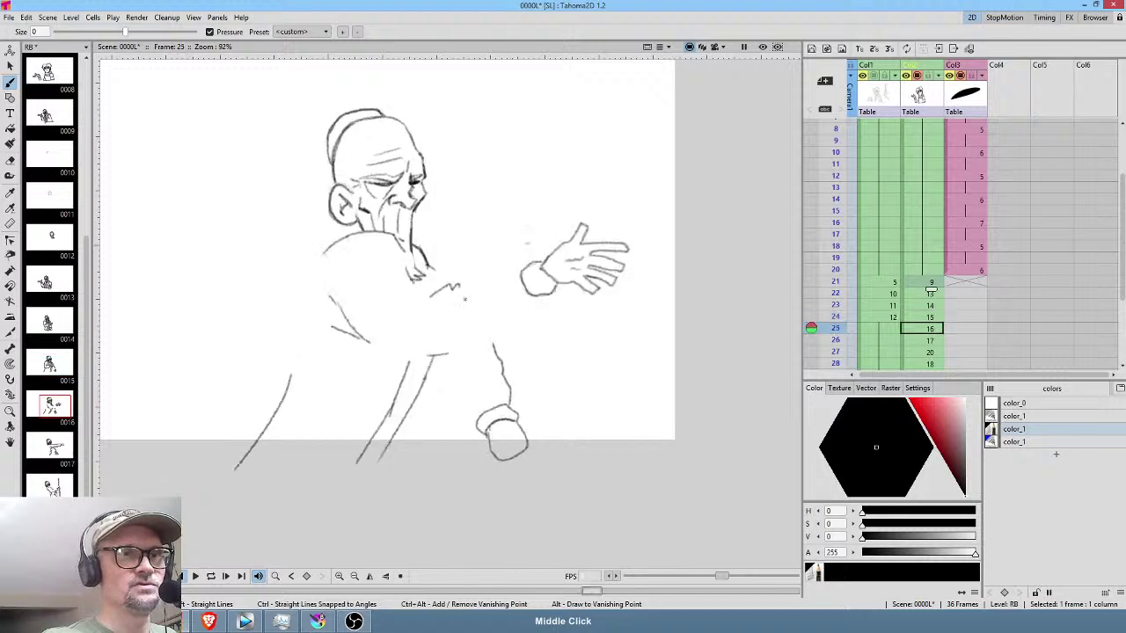
left_click_drag(327, 250, 287, 382)
key("Up")
key("Down")
Draw the lower back line behind the torso on frame 26, comparing it with frame 25.
key("Down")
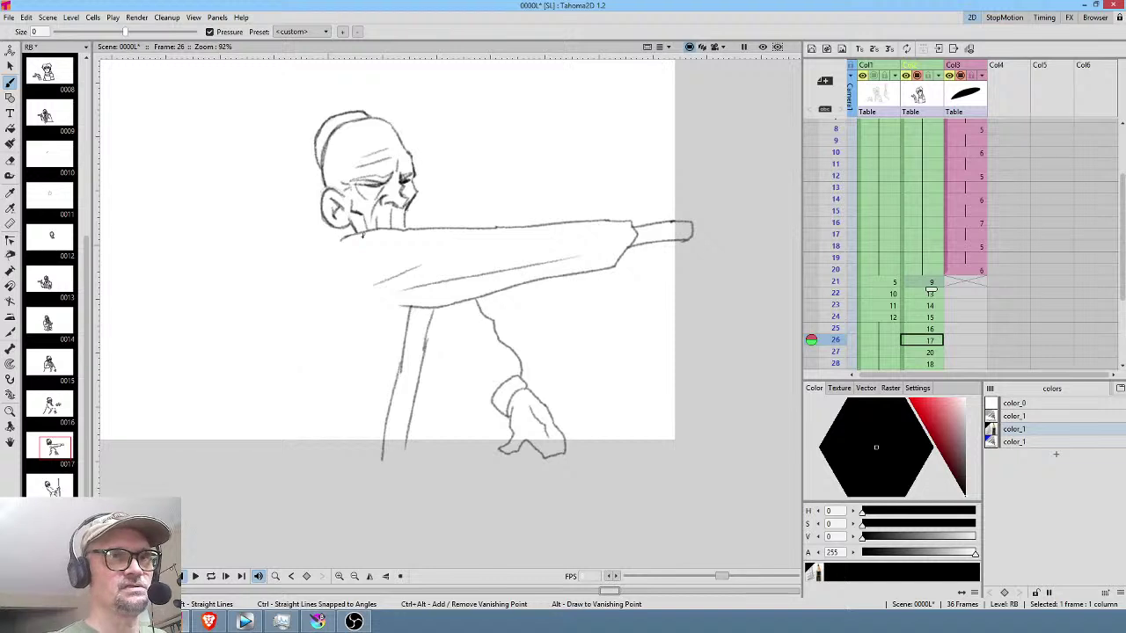
key("Up")
key("Down")
key("Up")
key("Down")
left_click_drag(318, 306, 261, 457)
key("Up")
key("Down")
key("Up")
key("Down")
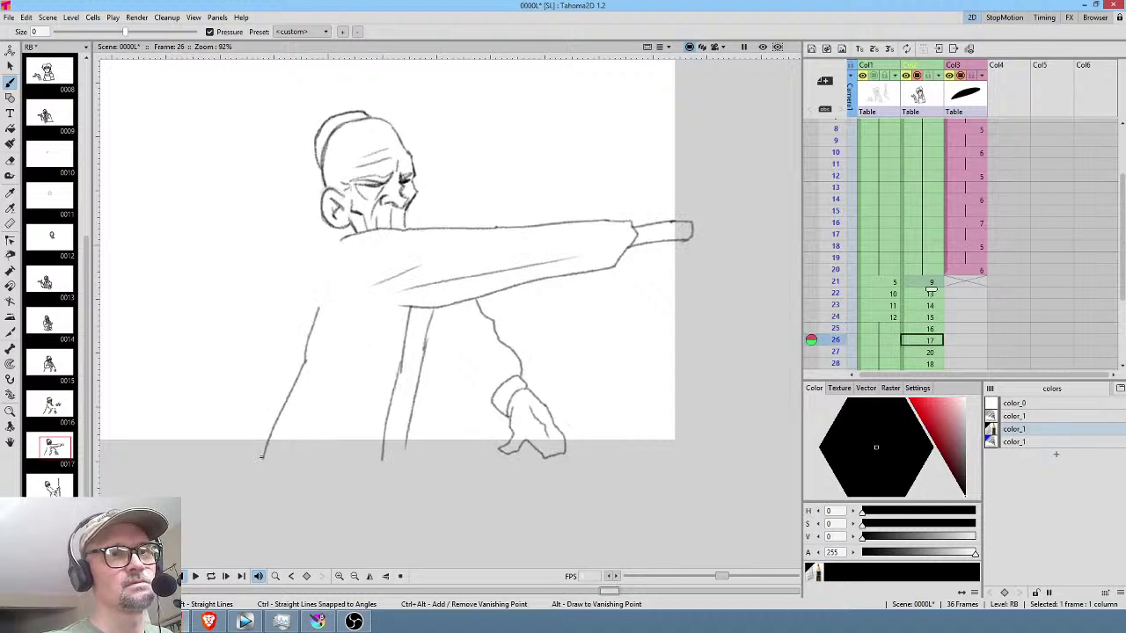
Draw the back outline on frame 27 and join it to the shoulder line below the neck.
key("Down")
key("Up")
key("Down")
left_click_drag(320, 297, 283, 456)
mouse_move(318, 321)
left_mouse_down()
mouse_move(309, 282)
mouse_move(343, 232)
left_mouse_up()
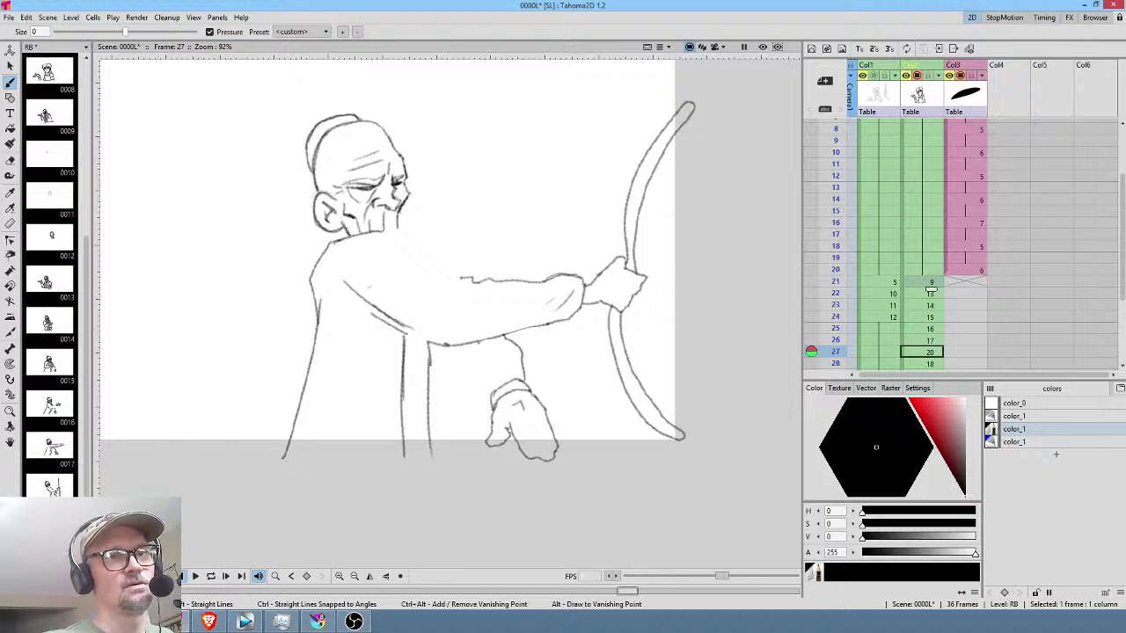
Draw the curved back outline from the shoulder down past the frame's lower edge on frame 28, comparing it with frame 27.
key("Down")
key("Up")
key("Down")
mouse_move(313, 253)
left_mouse_down()
mouse_move(292, 303)
mouse_move(285, 473)
left_mouse_up()
key("Up")
key("Down")
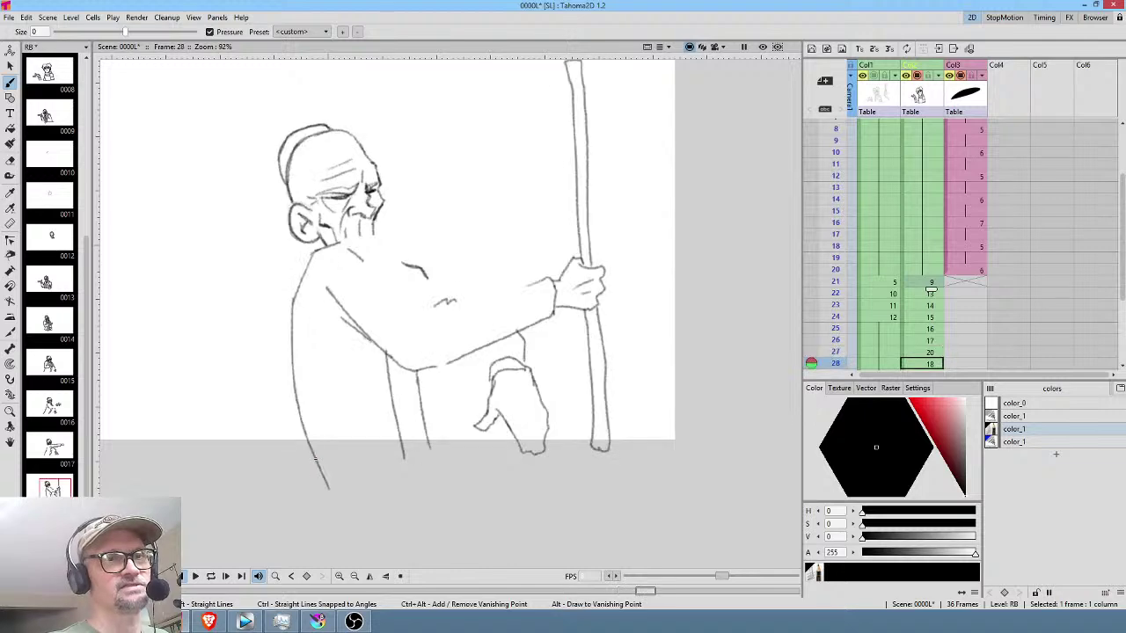
Draw the back outline from the shoulder down past the lower edge on frame 29, comparing it with frame 28.
key("Down")
key("Up")
key("Down")
mouse_move(308, 253)
left_mouse_down()
mouse_move(289, 317)
mouse_move(292, 473)
left_mouse_up()
key("Up")
key("Down")
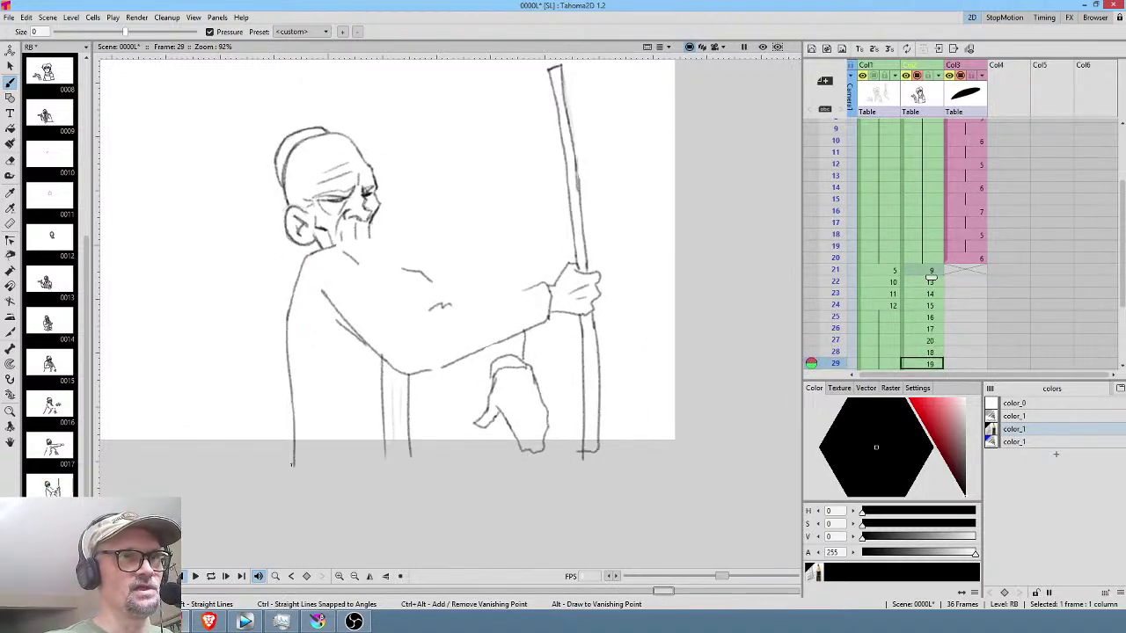
Draw the back outline from the neck and shoulder down past the lower edge on frame 30, comparing it with frame 29.
key("Down")
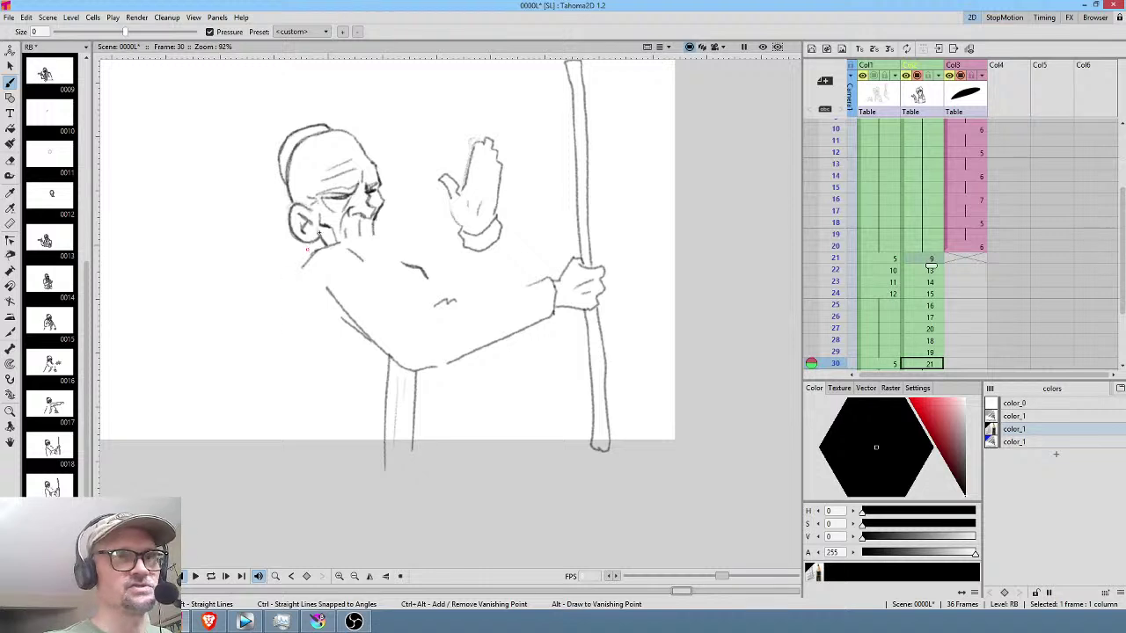
key("Up")
key("Down")
mouse_move(310, 255)
left_mouse_down()
mouse_move(293, 287)
mouse_move(293, 471)
left_mouse_up()
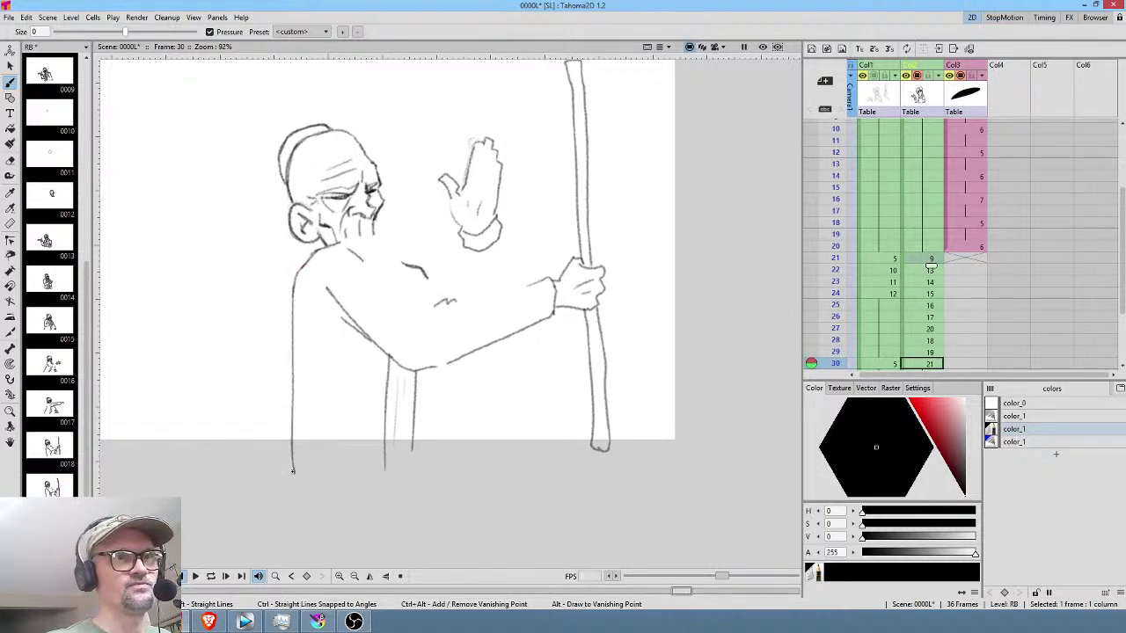
Draw the collar lines below the beard on frame 24 and continue the robe's front line down from the wrist.
key("Up")
key("Up")
key("Up")
key("Up")
key("Up")
key("Up")
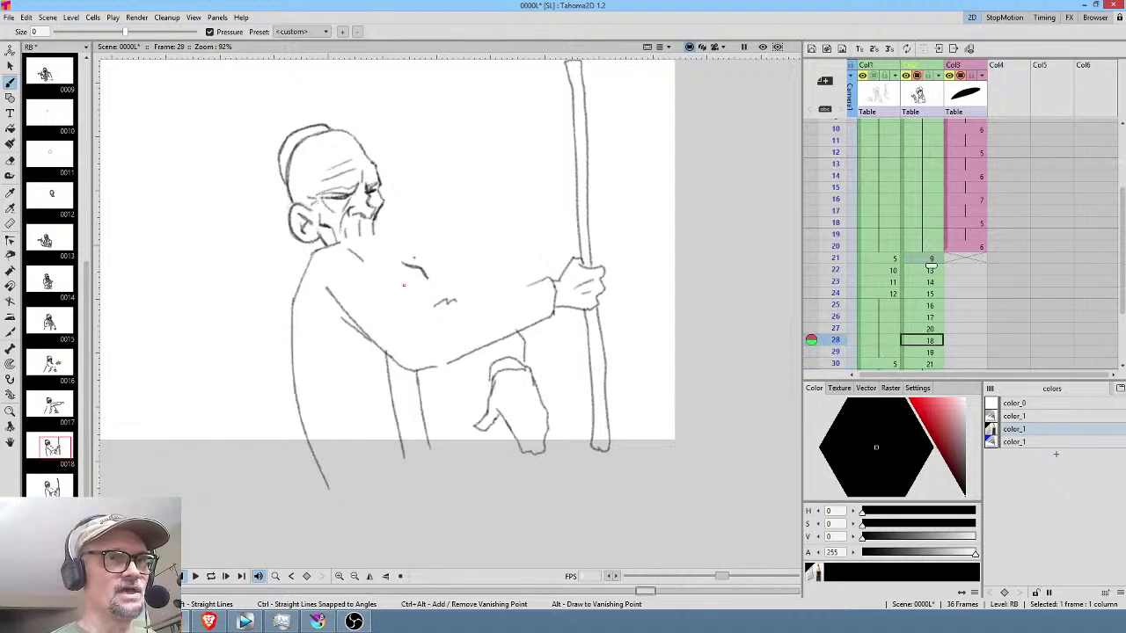
key("Up")
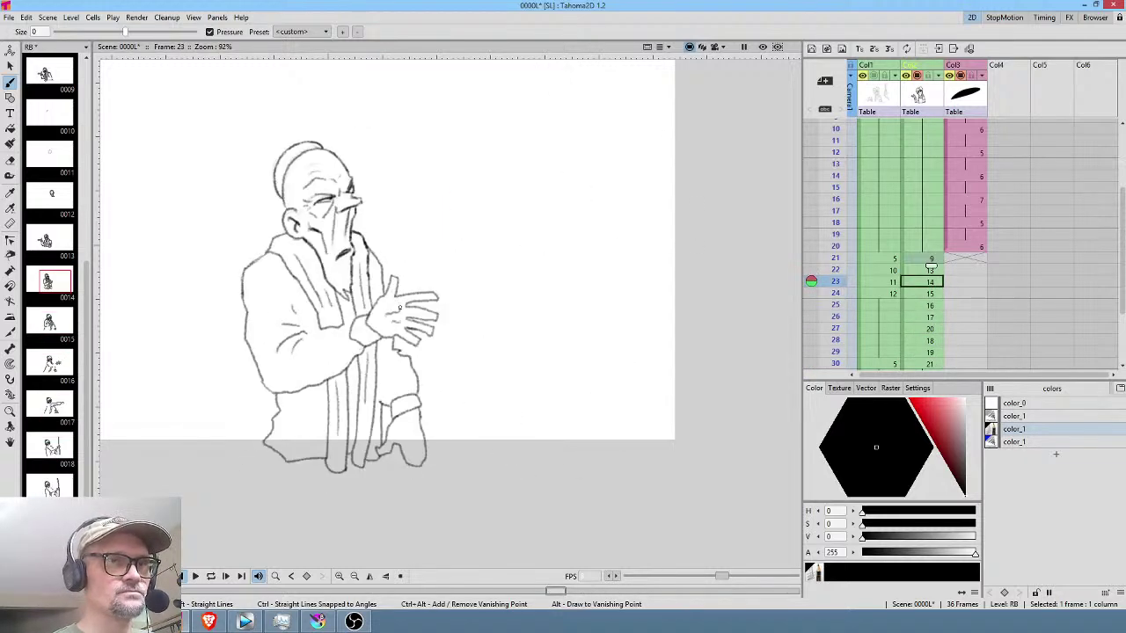
key("Down")
left_click_drag(361, 306, 362, 320)
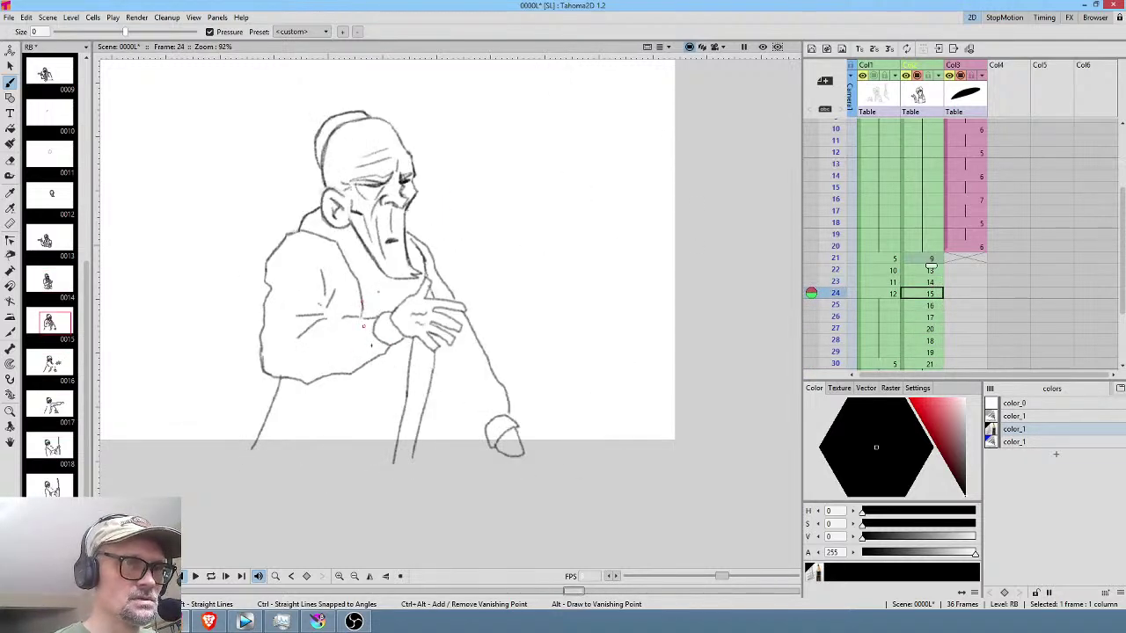
left_click_drag(385, 273, 389, 309)
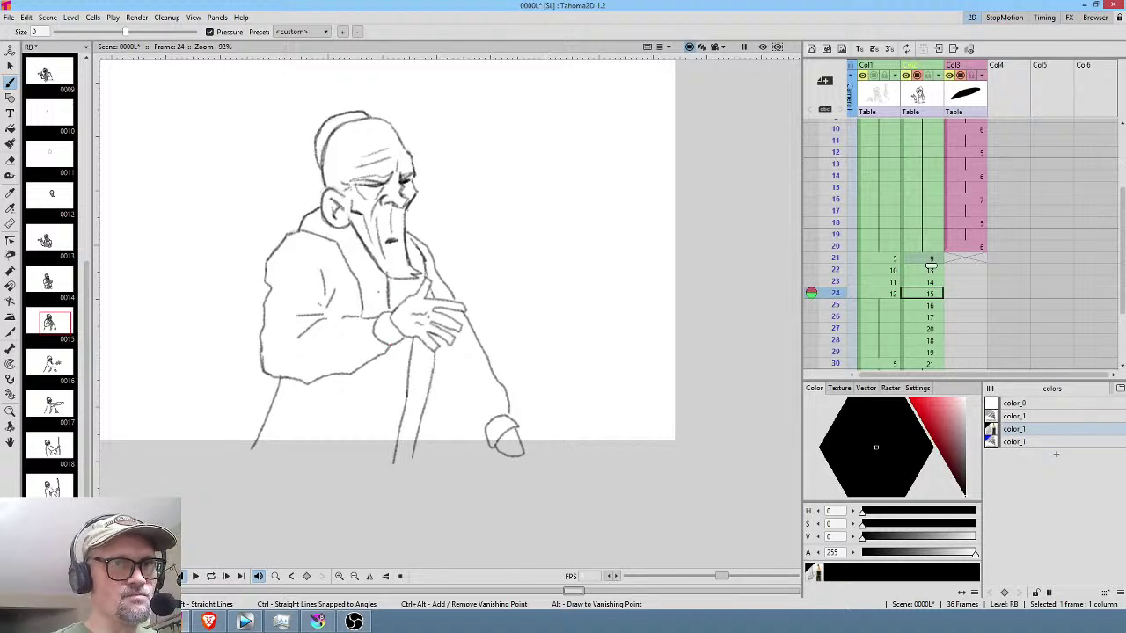
left_click_drag(393, 343, 372, 475)
Add a second robe front line close behind the existing one on frames 25, 26 and 27.
key("period")
left_click_drag(403, 360, 347, 463)
key("period")
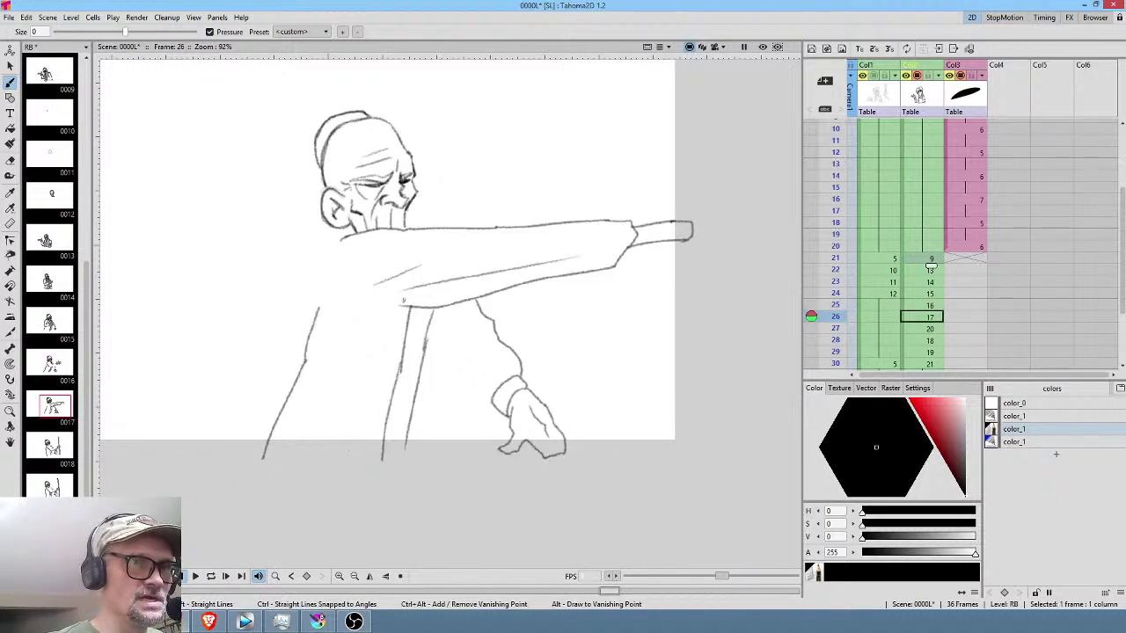
left_click_drag(402, 305, 368, 467)
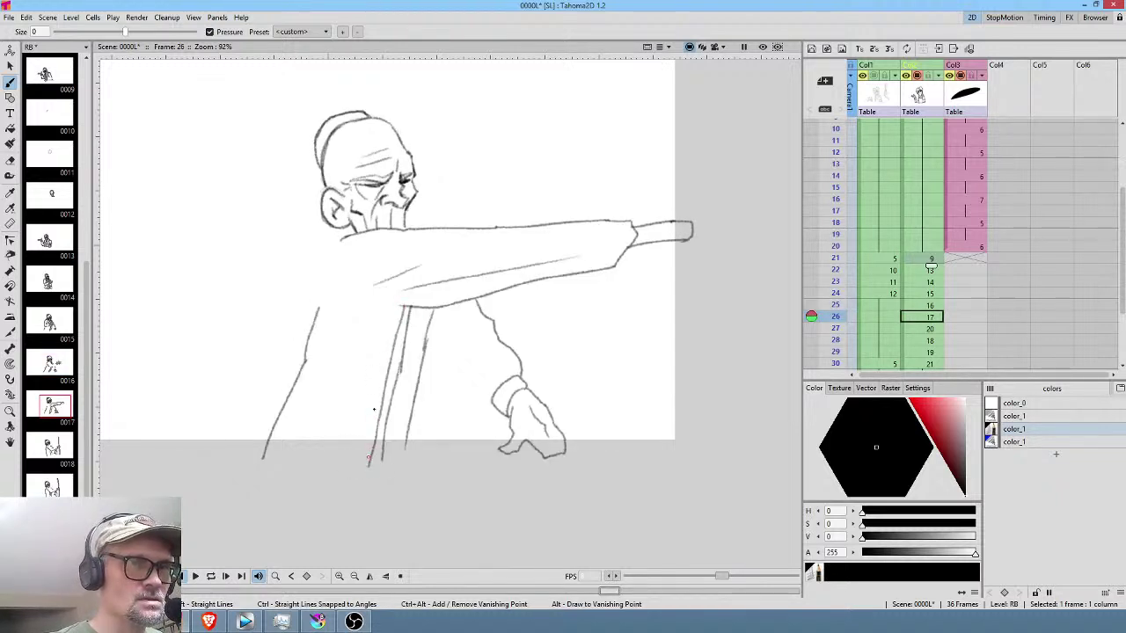
key("period")
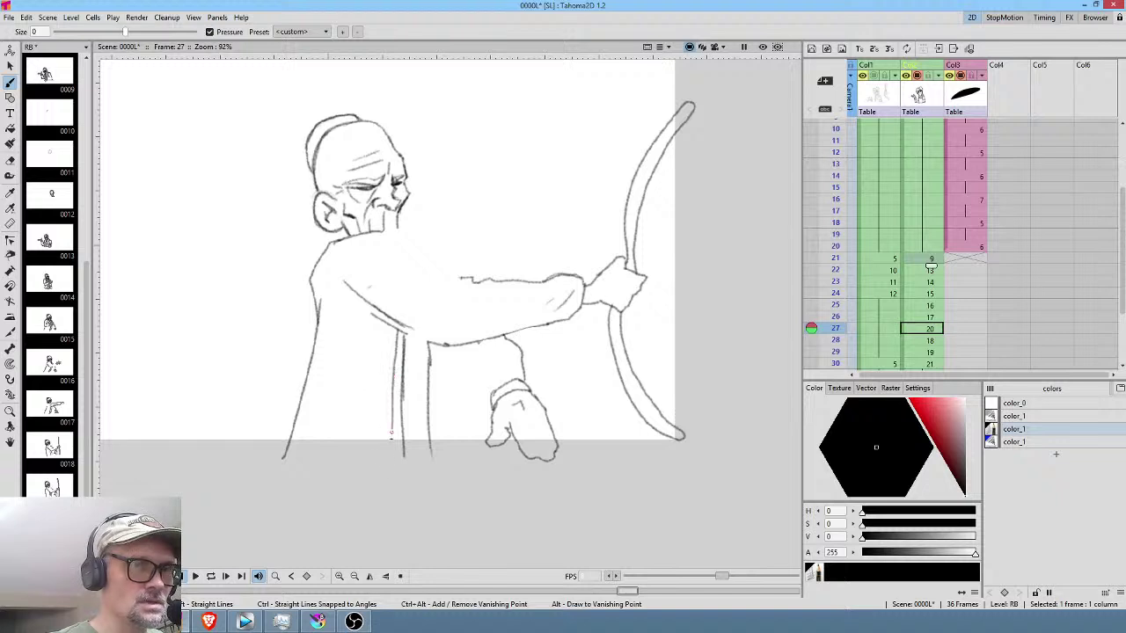
Continue the second robe front line below the extended arm on frames 28, 29 and 30.
key(".")
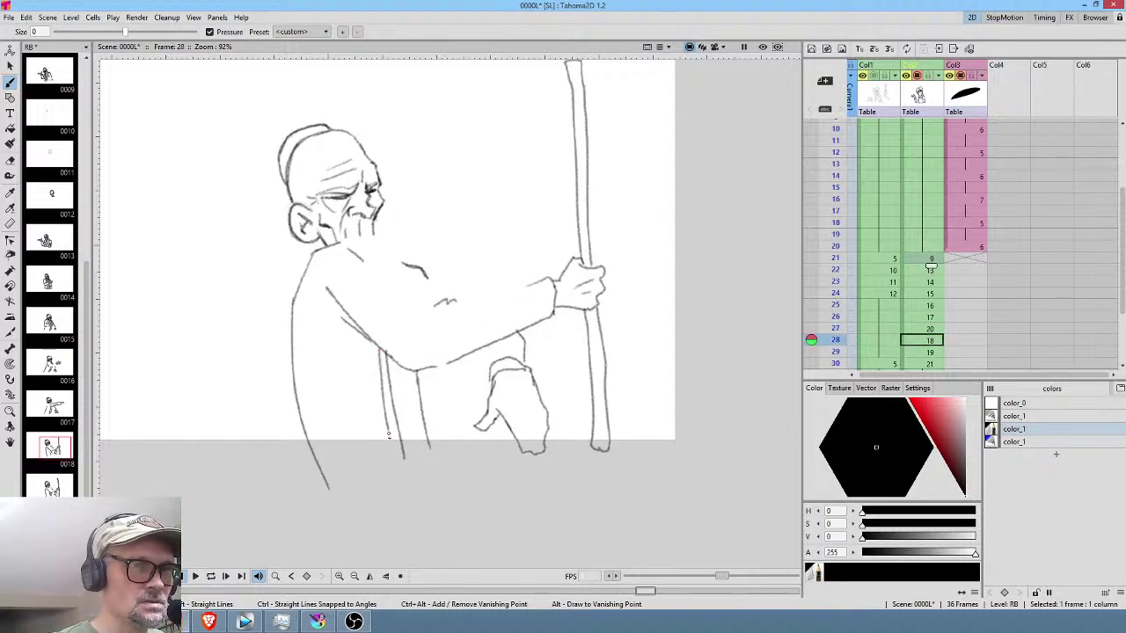
key(".")
left_click_drag(375, 366, 380, 468)
key(".")
left_click_drag(384, 351, 376, 471)
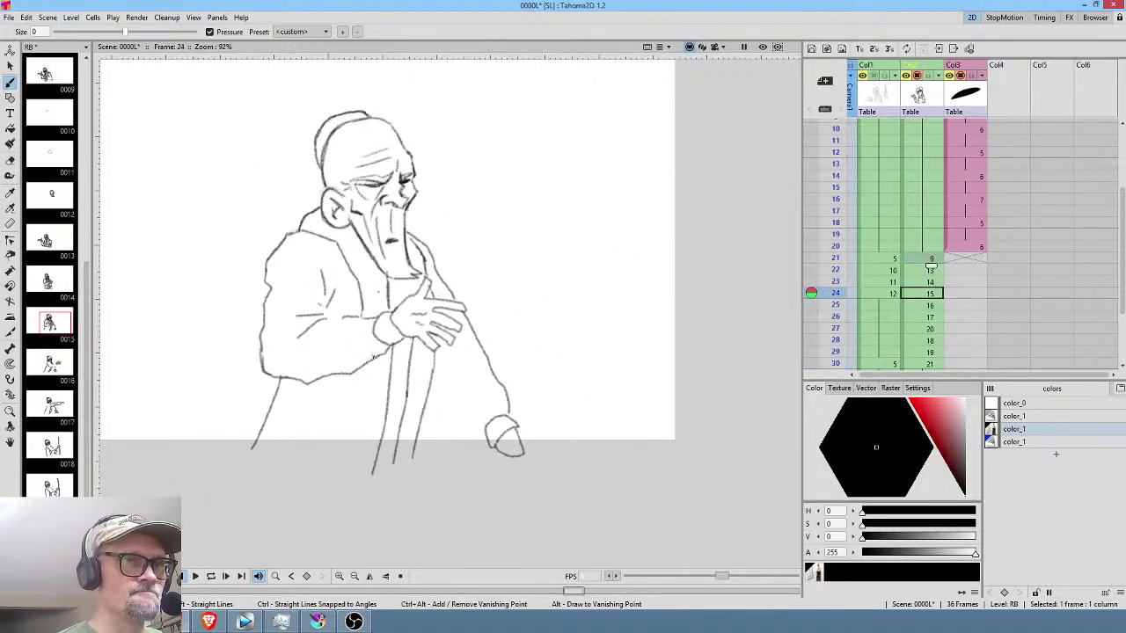
Draw the rear edge of the robe's front band from the near sleeve down past the lower edge on frames 24, 25 and 26.
left_click_drag(367, 358, 345, 482)
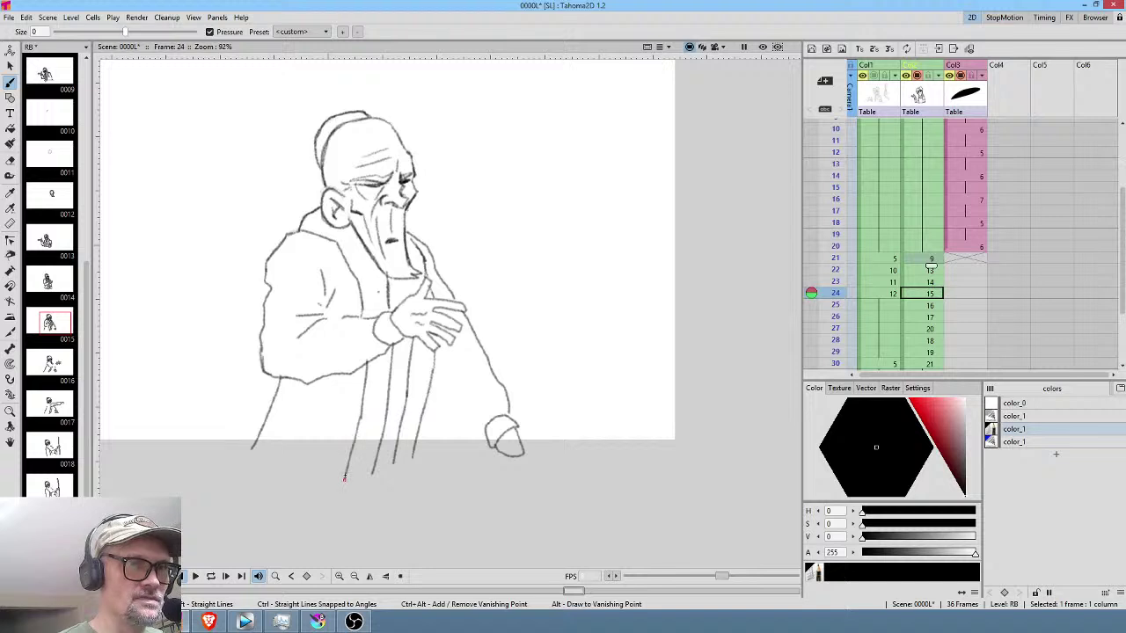
key(".")
left_click_drag(379, 361, 312, 491)
key(".")
left_click_drag(380, 311, 332, 480)
Draw the rear edge of the robe's front band below the upper arm on frames 27, 28, 29 and 30.
key(".")
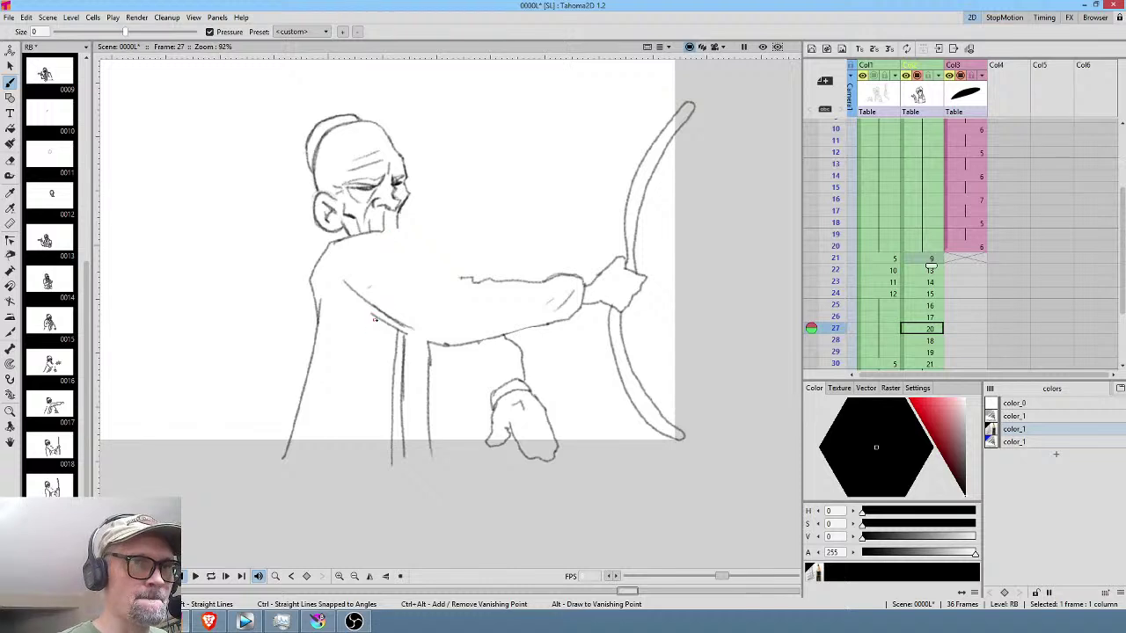
left_click_drag(373, 320, 361, 466)
key(".")
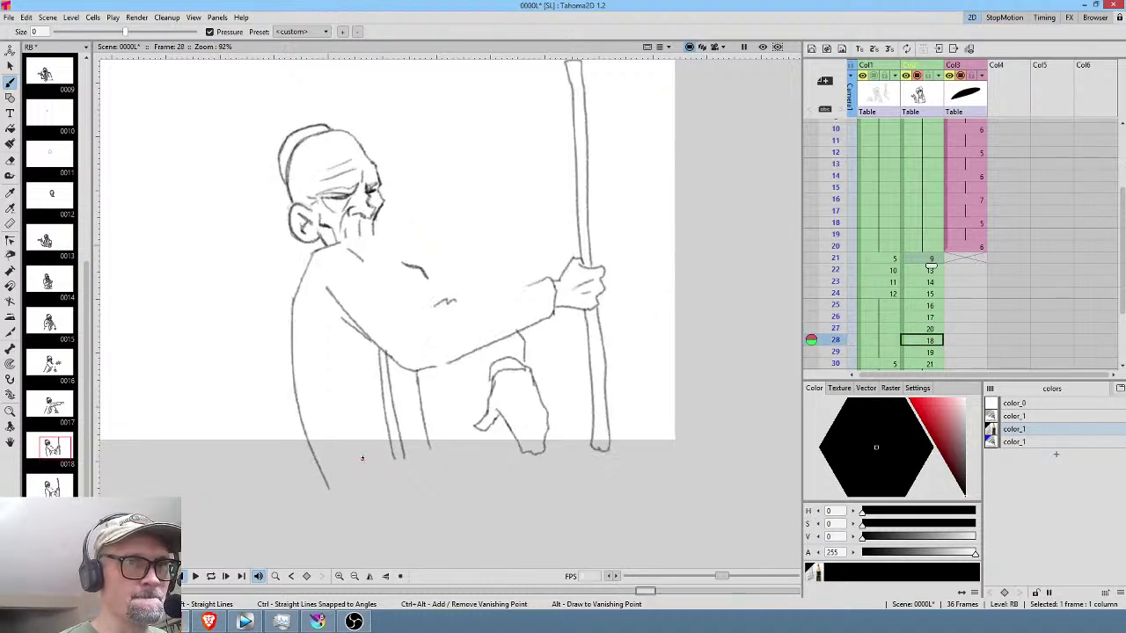
left_click_drag(357, 332, 362, 462)
key(".")
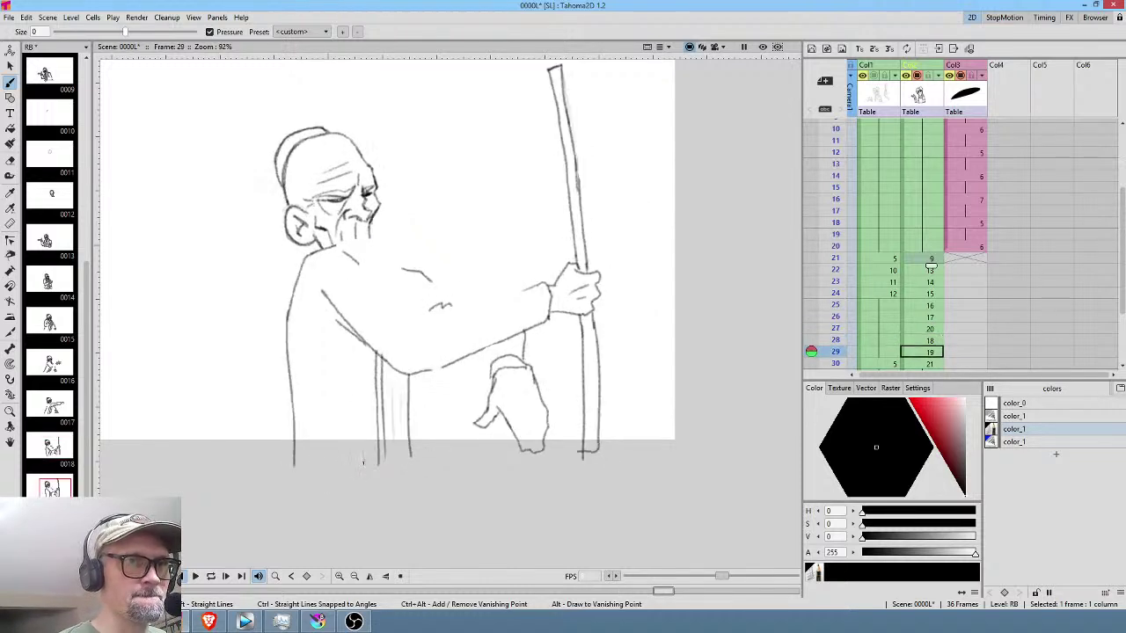
left_click_drag(350, 340, 352, 470)
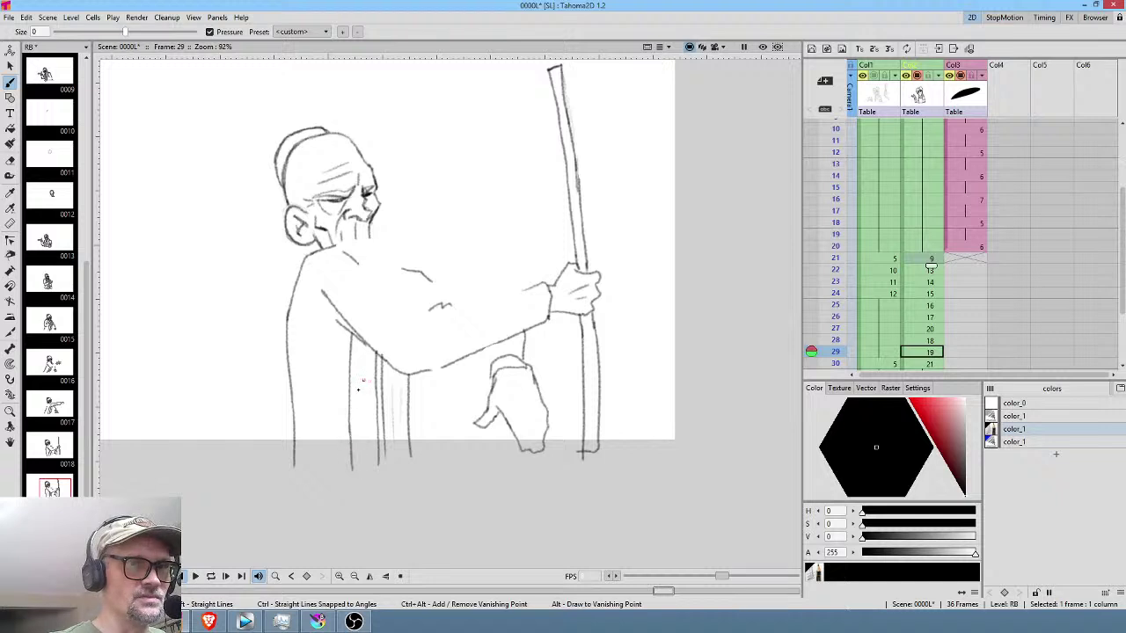
key(".")
left_click_drag(364, 337, 350, 473)
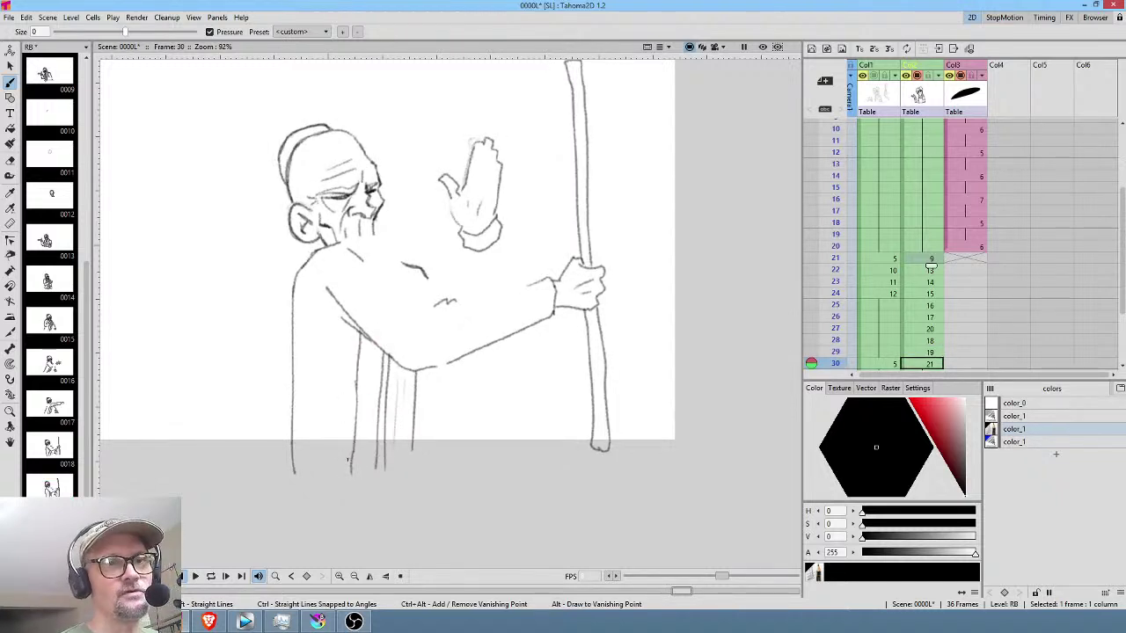
Draw the underside of the far sleeve and the robe's far front edge below it on frames 24, 25 and 26.
key("p")
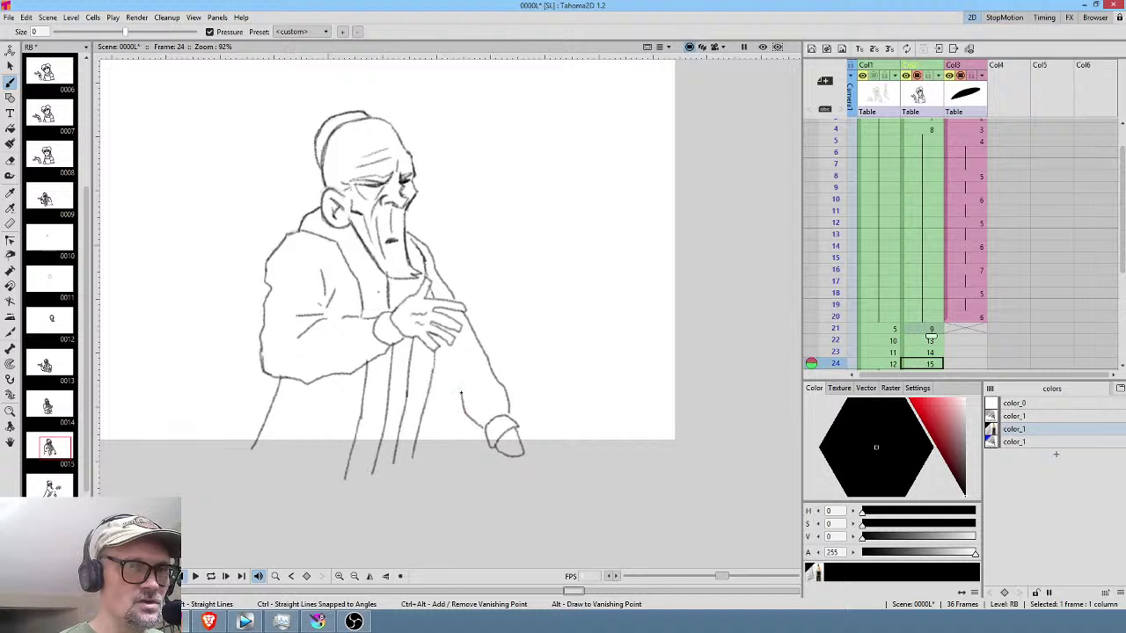
left_click_drag(451, 383, 421, 482)
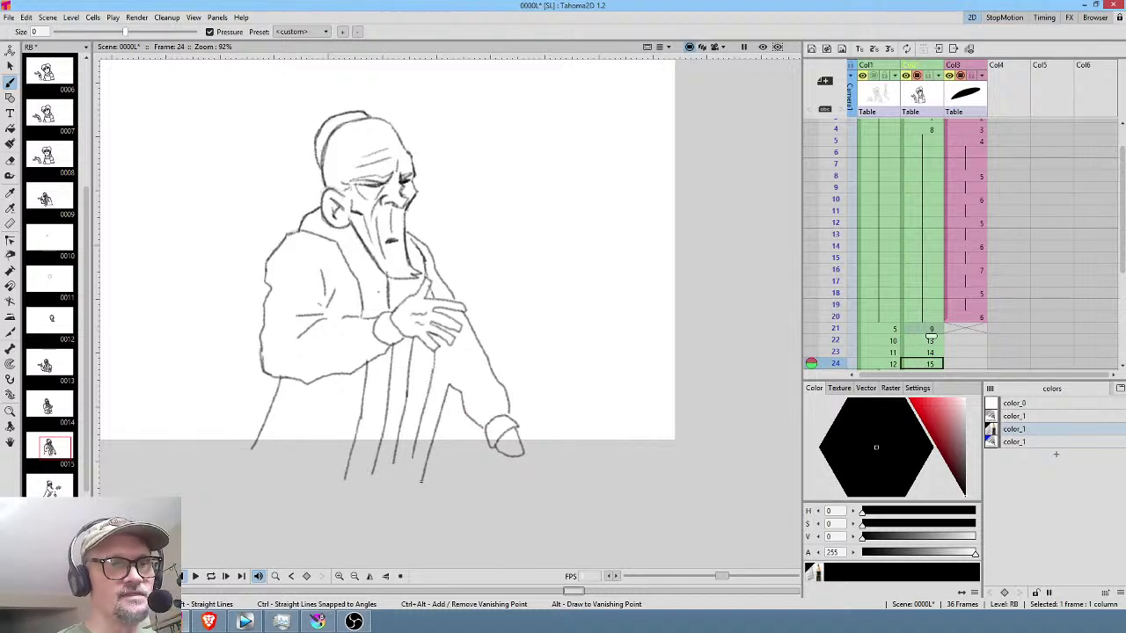
key("period")
mouse_move(486, 422)
left_mouse_down()
mouse_move(441, 378)
mouse_move(392, 471)
left_mouse_up()
key("period")
mouse_move(490, 402)
left_mouse_down()
mouse_move(442, 358)
mouse_move(431, 478)
left_mouse_up()
Add the far sleeve's underside and the robe's far front edge on frames 27 and 28.
key("period")
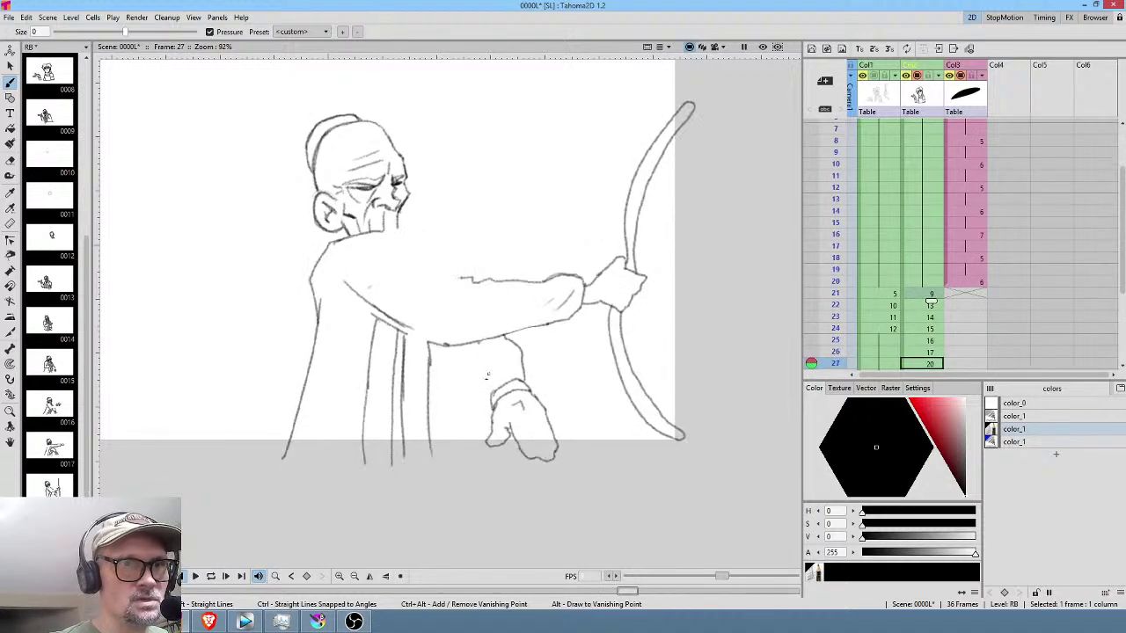
mouse_move(488, 397)
left_mouse_down()
mouse_move(452, 361)
mouse_move(456, 468)
left_mouse_up()
key("period")
mouse_move(489, 375)
left_mouse_down()
mouse_move(472, 345)
mouse_move(436, 366)
mouse_move(455, 475)
left_mouse_up()
Draw the far sleeve's underside on frame 29 and the robe's far front edge on frames 29 and 30, comparing neighbouring frames.
key("period")
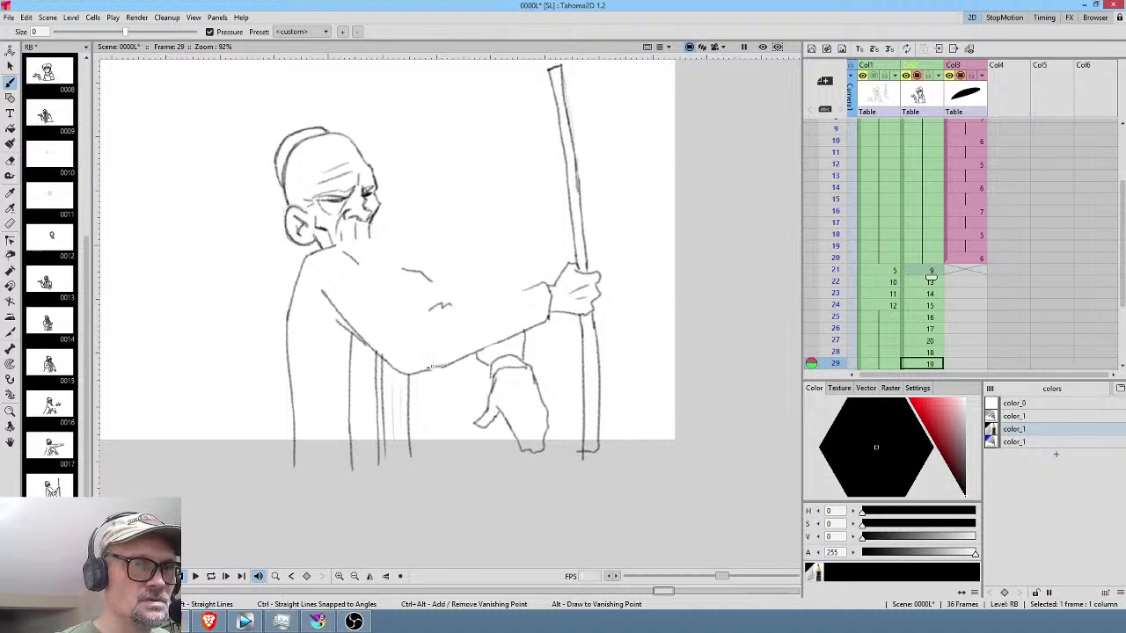
key("comma")
key("period")
left_click_drag(436, 368, 439, 462)
mouse_move(433, 367)
left_mouse_down()
mouse_move(424, 370)
mouse_move(444, 372)
mouse_move(443, 471)
left_mouse_up()
key("period")
key("comma")
key("period")
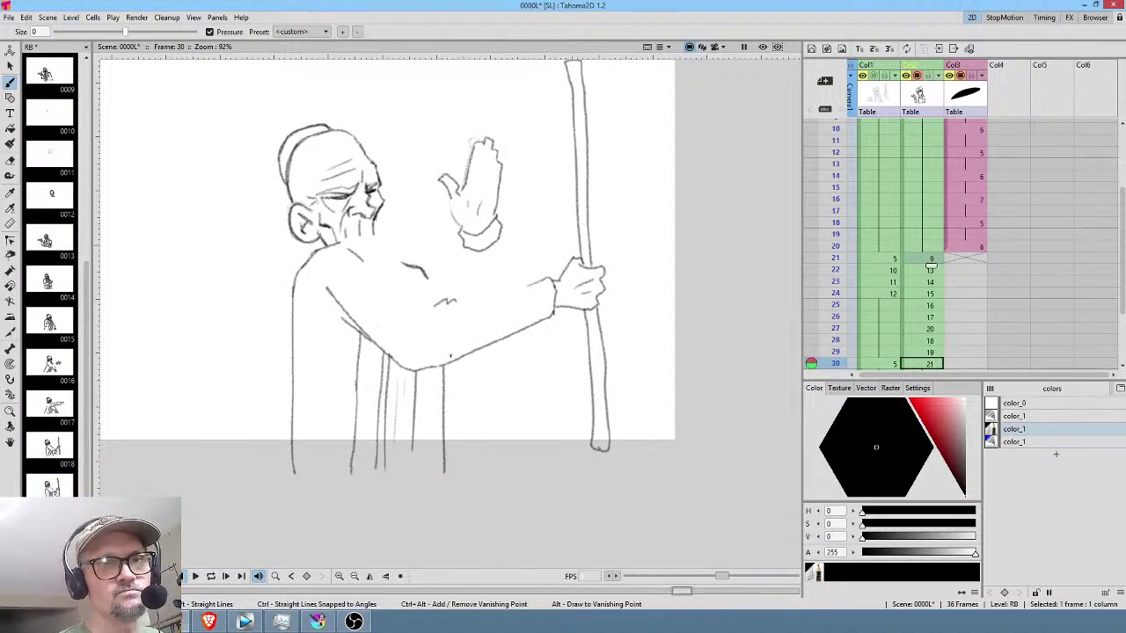
Flip back and forth between frames 27 to 30 to examine the robe lines and the staff arm's sleeve.
key("comma")
key("comma")
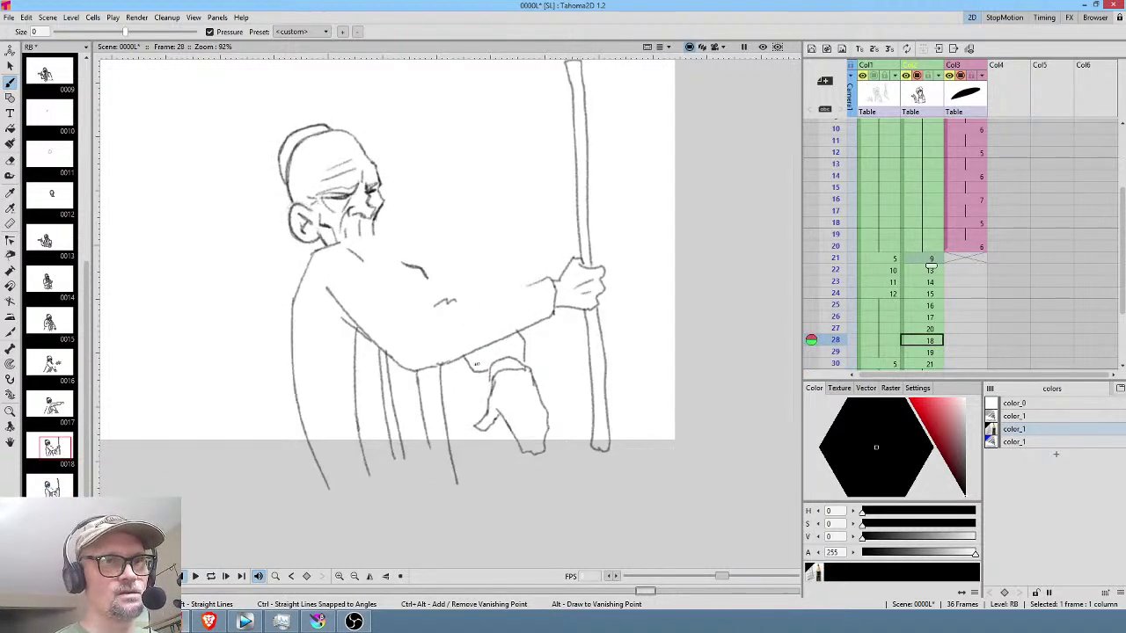
key("comma")
key("period")
key("period")
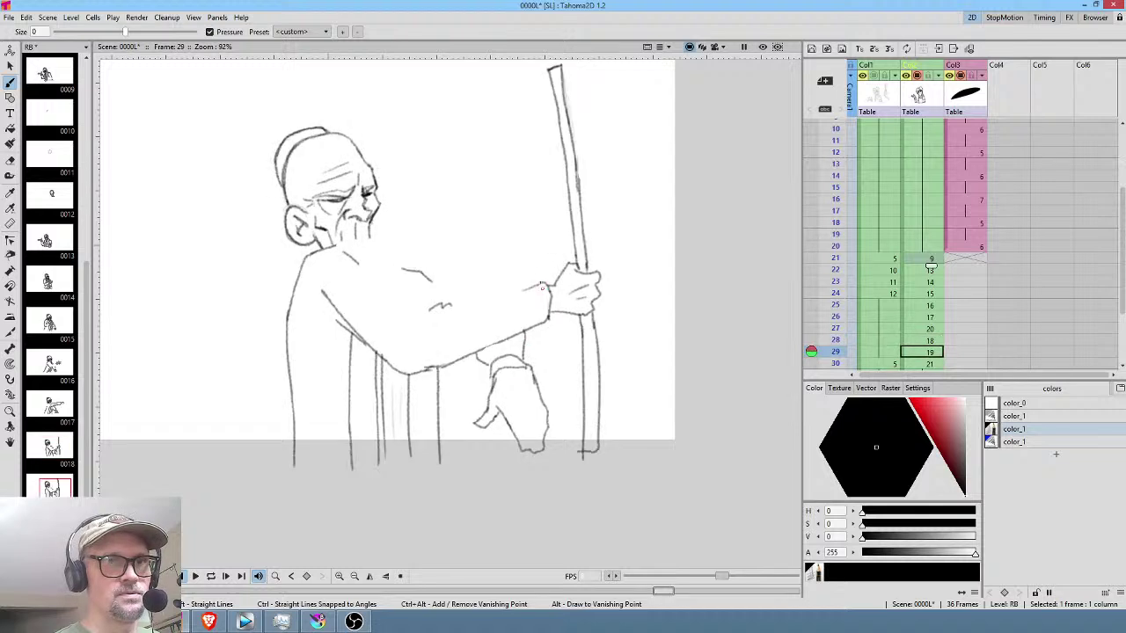
mouse_move(466, 271)
left_mouse_down()
mouse_move(525, 290)
mouse_move(538, 330)
left_mouse_up()
left_click_drag(522, 291, 456, 302)
key("comma")
key("period")
key("comma")
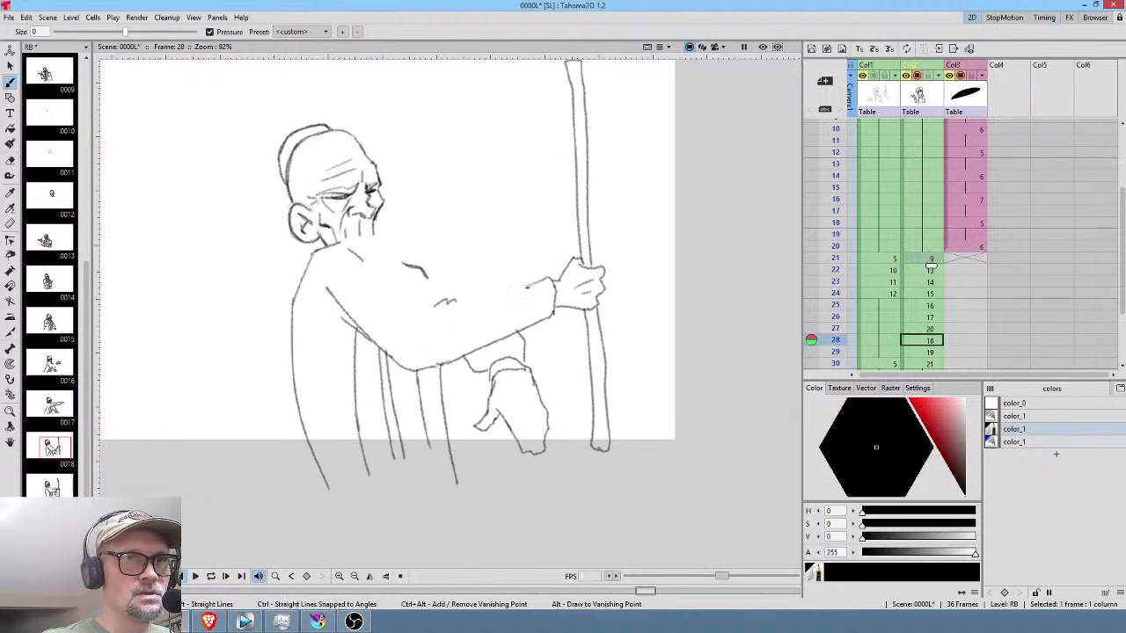
Save the scene and erase the thin test strokes above the staff hand's wrist on frame 28.
middle_click(527, 288)
left_click_drag(549, 237, 533, 337)
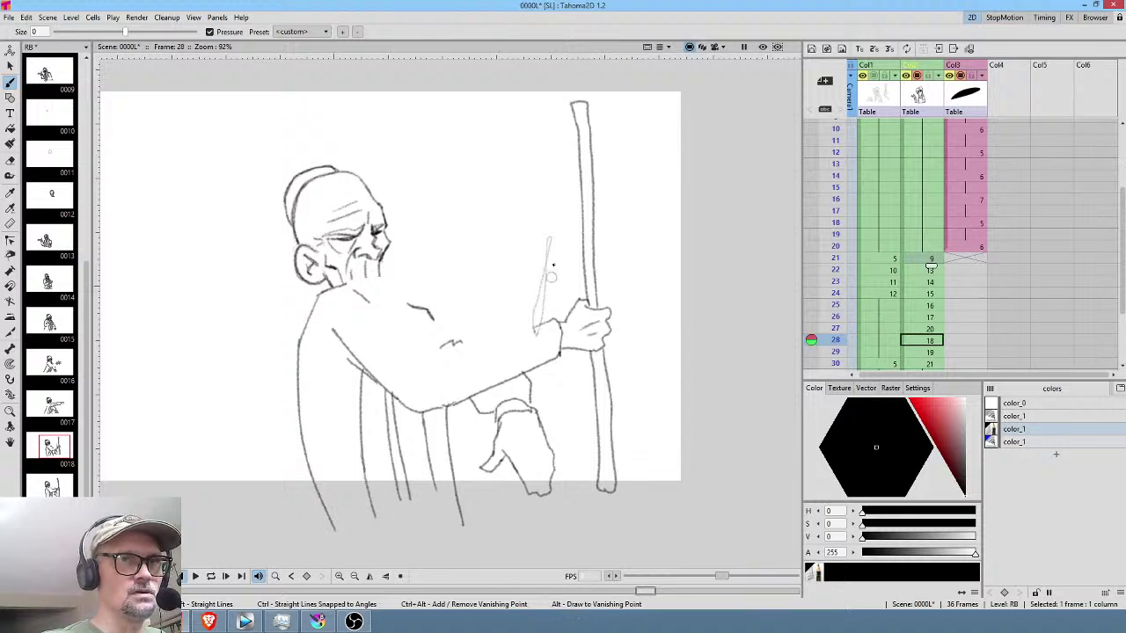
key("ctrl+s")
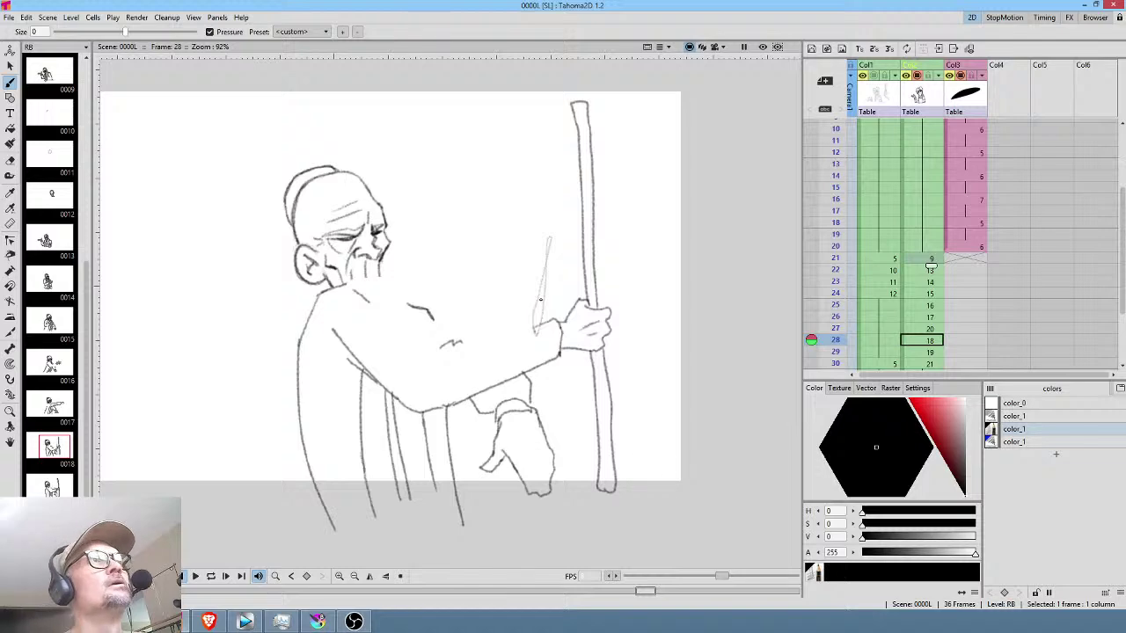
key("a")
mouse_move(552, 219)
left_mouse_down()
mouse_move(540, 233)
mouse_move(530, 343)
mouse_move(563, 274)
mouse_move(556, 222)
left_mouse_up()
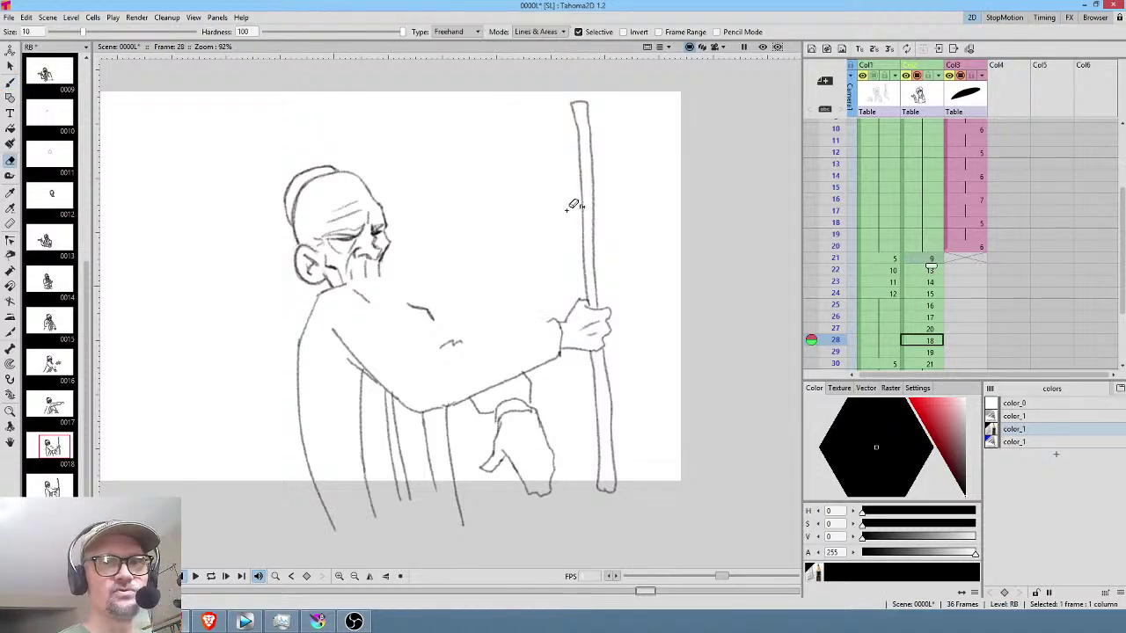
Draw the lower sleeve edge on frame 25 from the raised hand's cuff back to the robe, comparing it with frames 23 and 24.
left_click(931, 256)
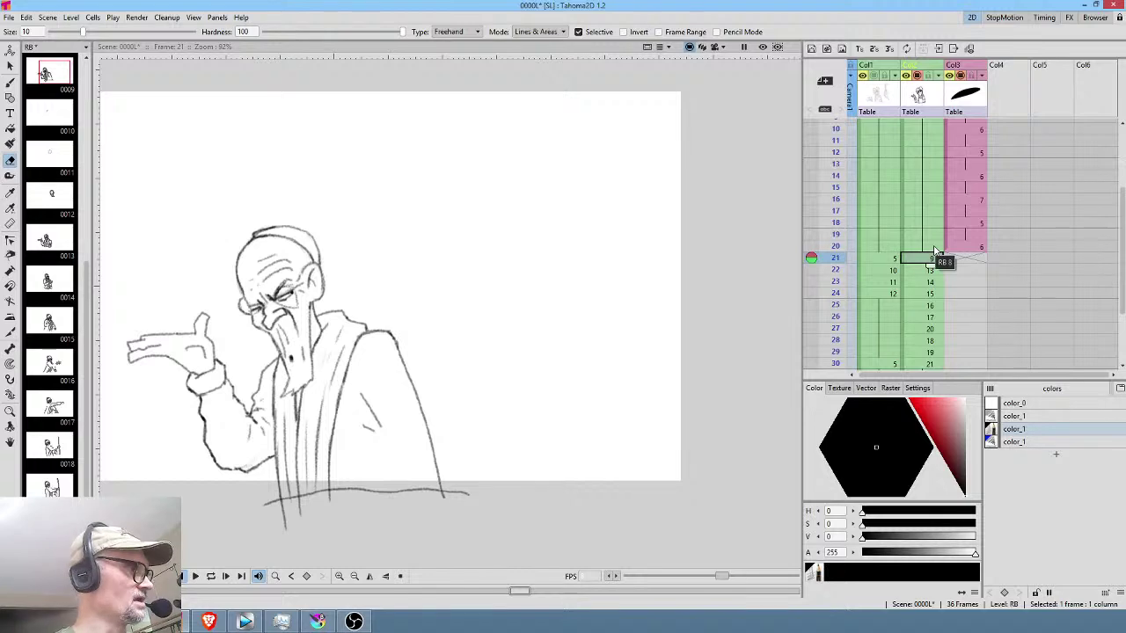
key("b")
key("Down")
key("Down")
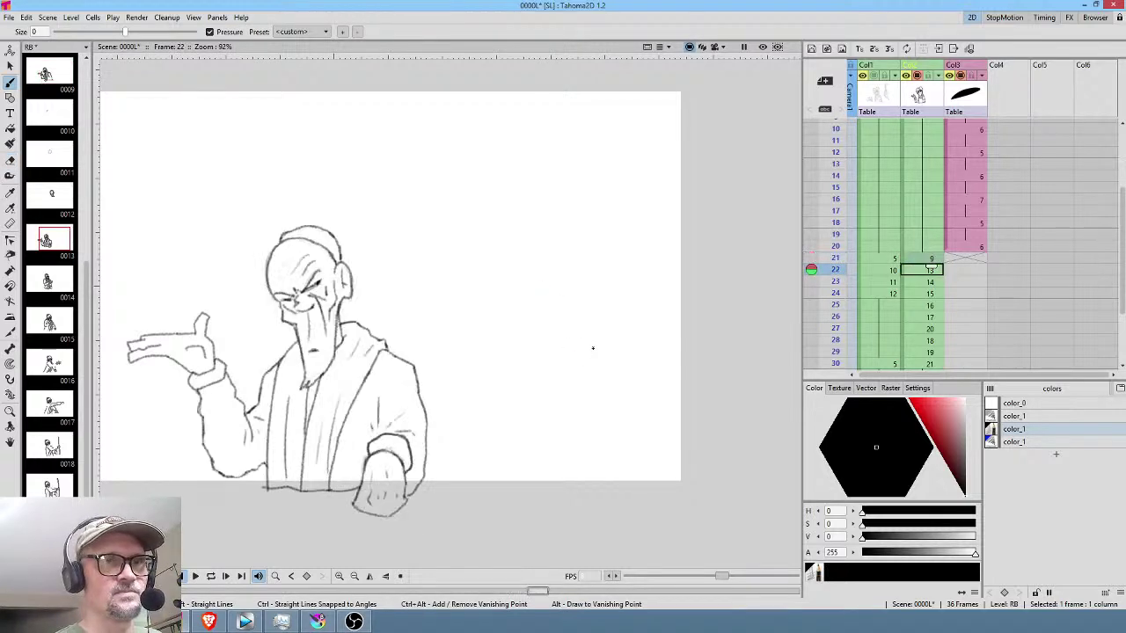
left_click_drag(555, 372, 640, 297)
key("Down")
key("Down")
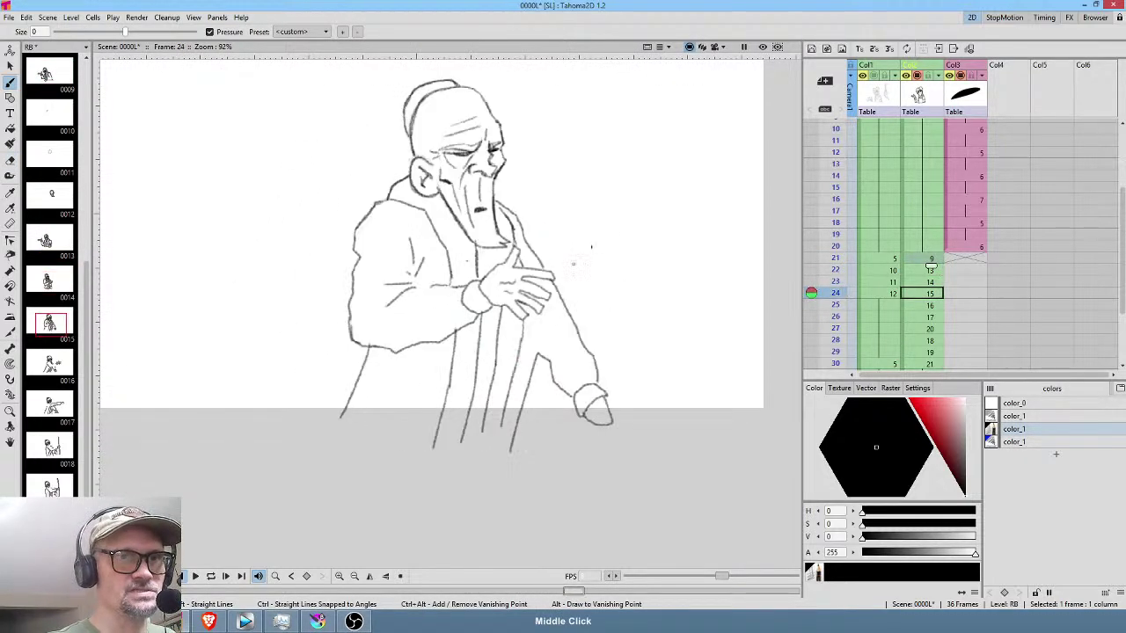
key("Up")
key("Down")
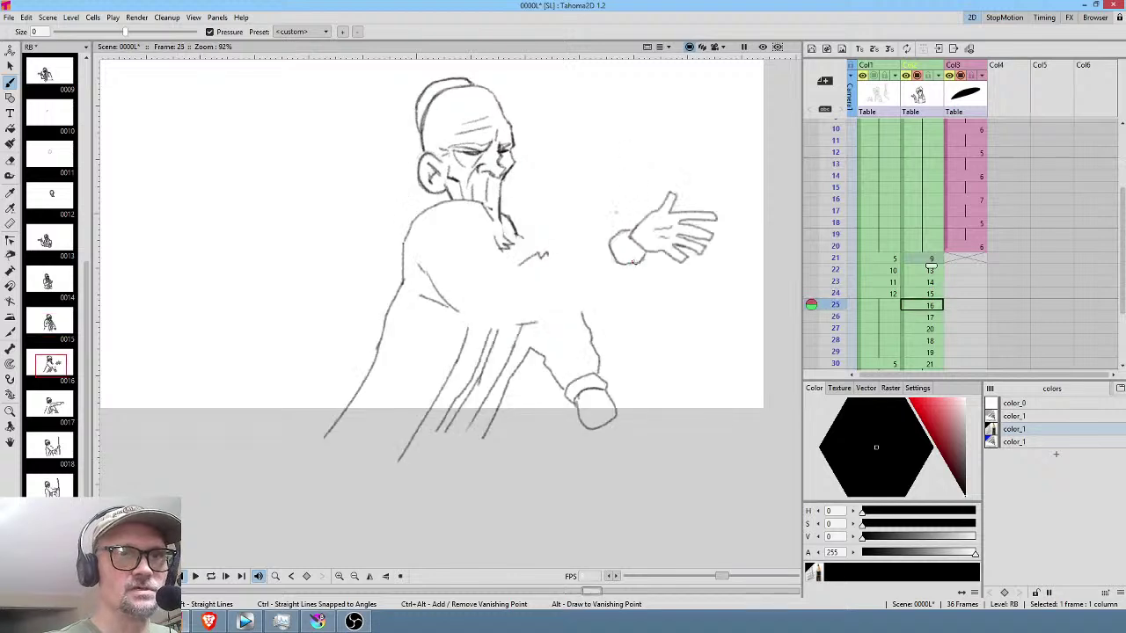
key("Up")
key("Up")
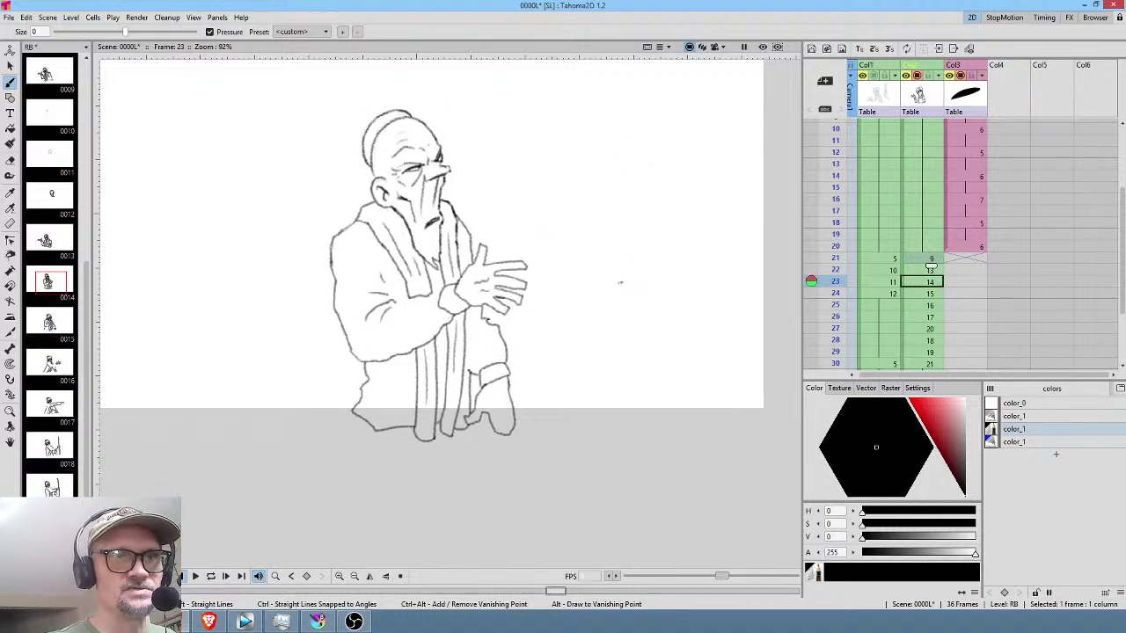
key("Down")
key("Down")
mouse_move(627, 261)
left_mouse_down()
mouse_move(580, 313)
mouse_move(519, 323)
left_mouse_up()
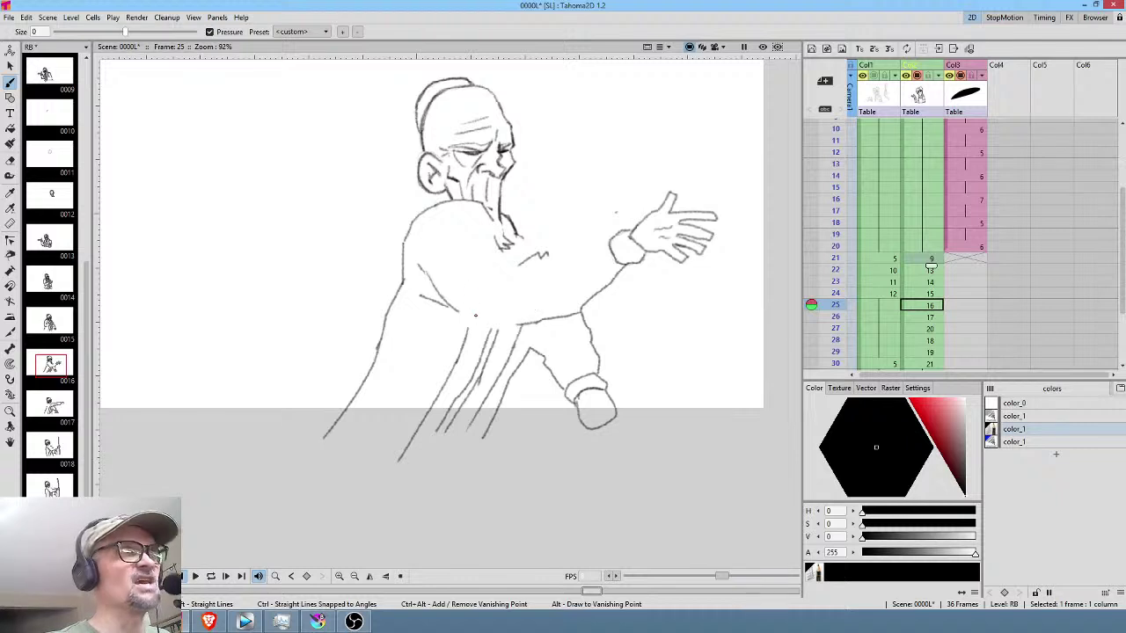
Complete the raised arm's lower sleeve edge on frame 25 and draw the near shoulder and upper back outline on frame 26.
mouse_move(458, 310)
left_mouse_down()
mouse_move(471, 330)
mouse_move(528, 322)
left_mouse_up()
key("period")
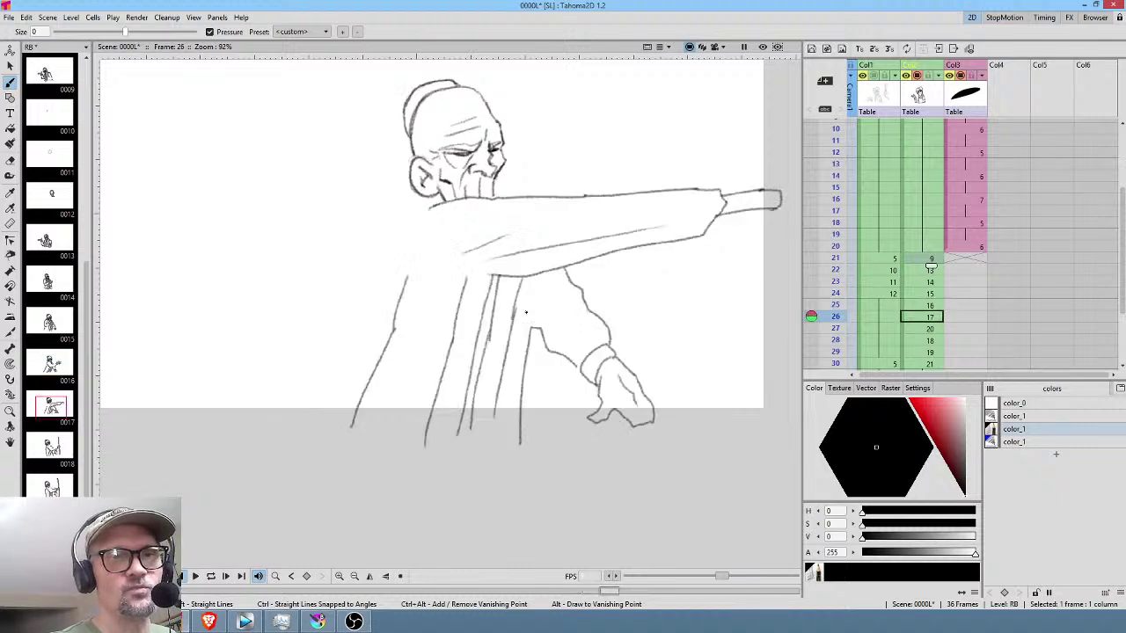
key("comma")
key("period")
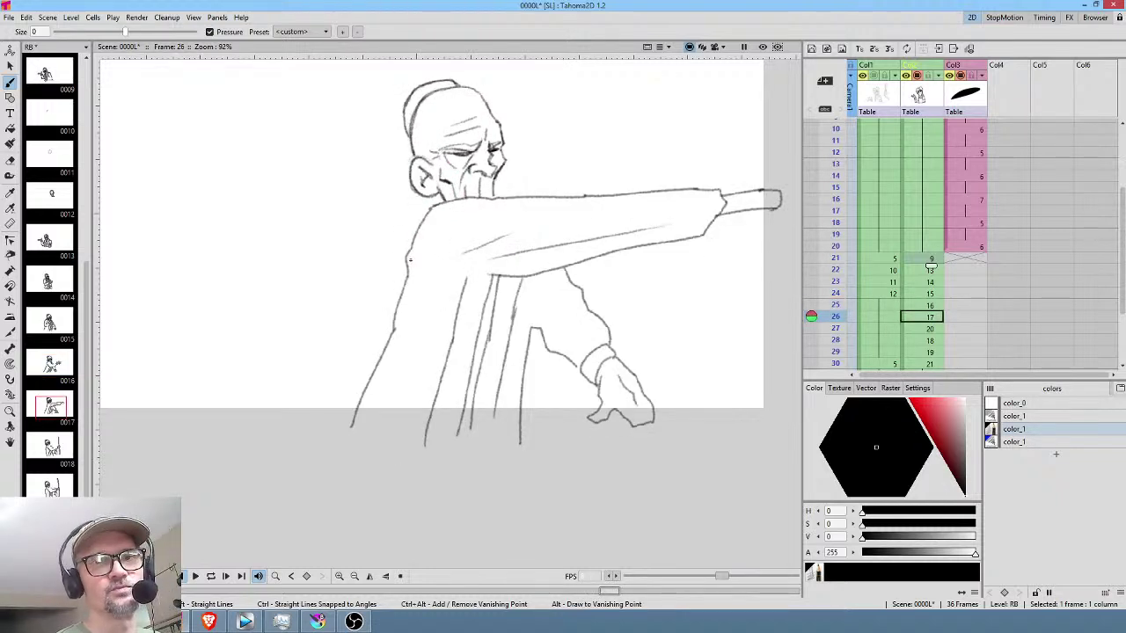
Draw the cuff at the end of the outstretched sleeve on frame 26 and compare it with frame 27.
middle_click(592, 319)
left_click_drag(632, 240, 645, 270)
left_click_drag(631, 240, 641, 257)
key("period")
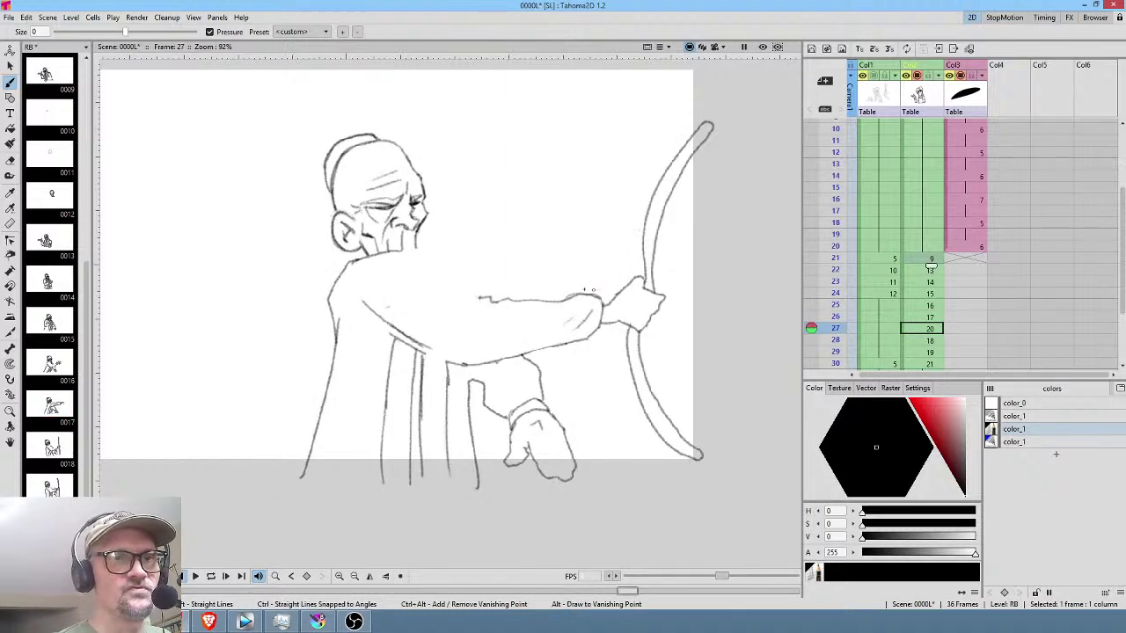
key("comma")
key("period")
Draw the short far shoulder line in front of the beard on frames 28, 29 and 30, comparing neighbouring frames.
key("period")
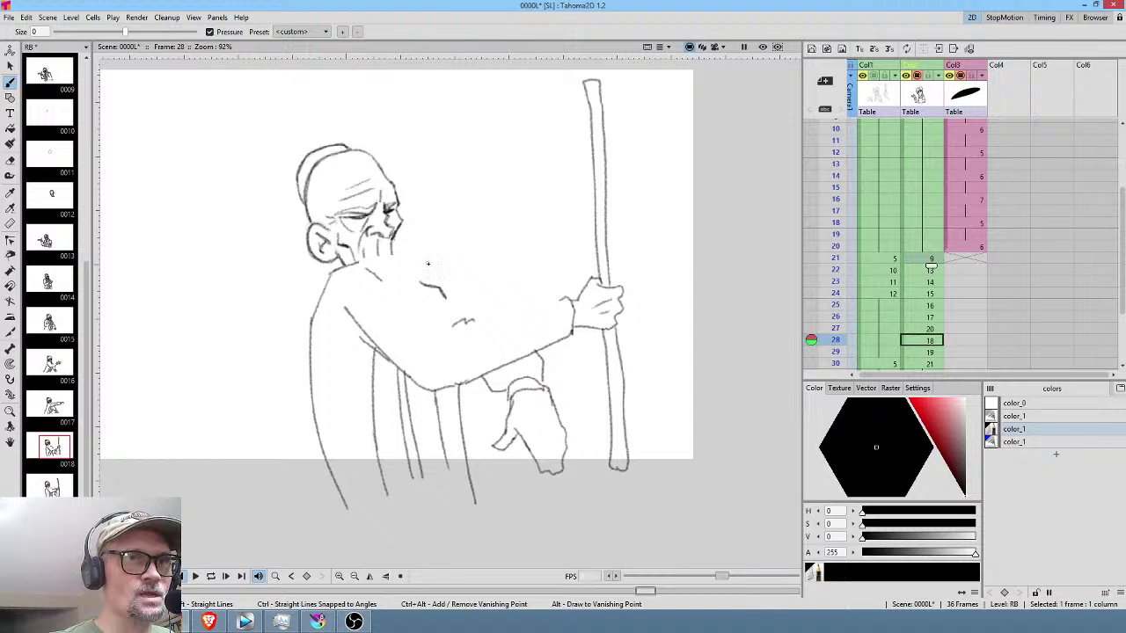
key("comma")
key("period")
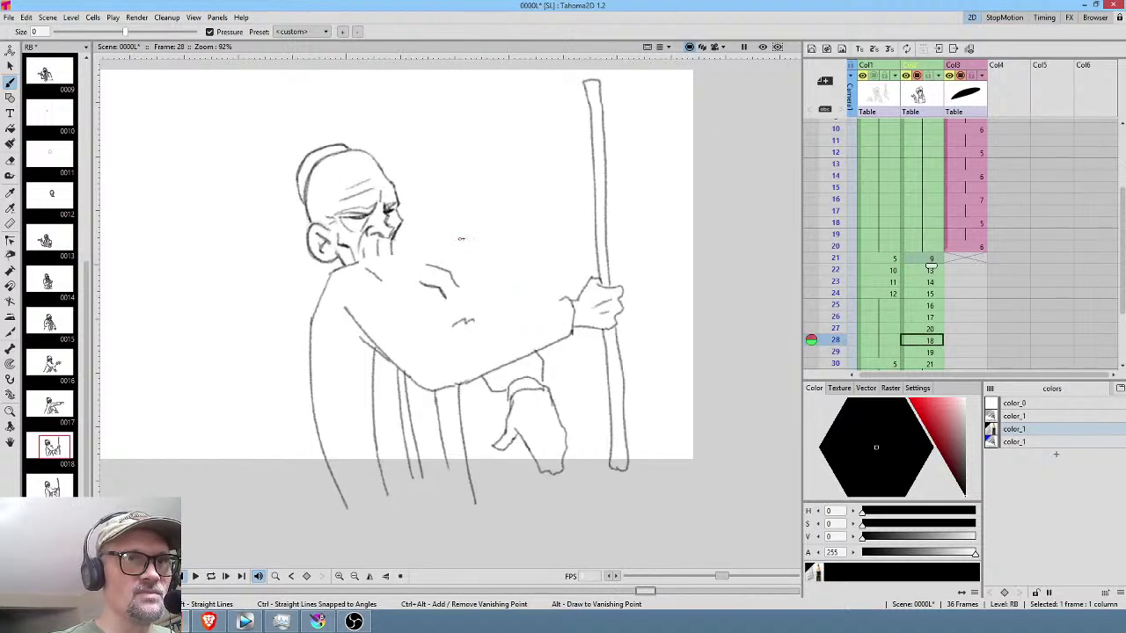
key("period")
left_click_drag(419, 262, 451, 274)
key("comma")
key("period")
key("period")
key("comma")
key("period")
mouse_move(424, 259)
left_mouse_down()
mouse_move(457, 261)
mouse_move(410, 262)
left_mouse_up()
Draw the raised arm's outer sleeve edge and the staff arm's upper sleeve edge on frame 30.
mouse_move(519, 257)
left_mouse_down()
mouse_move(533, 293)
mouse_move(565, 300)
mouse_move(544, 306)
mouse_move(554, 343)
left_mouse_up()
key("comma")
key("period")
left_click_drag(549, 303, 473, 321)
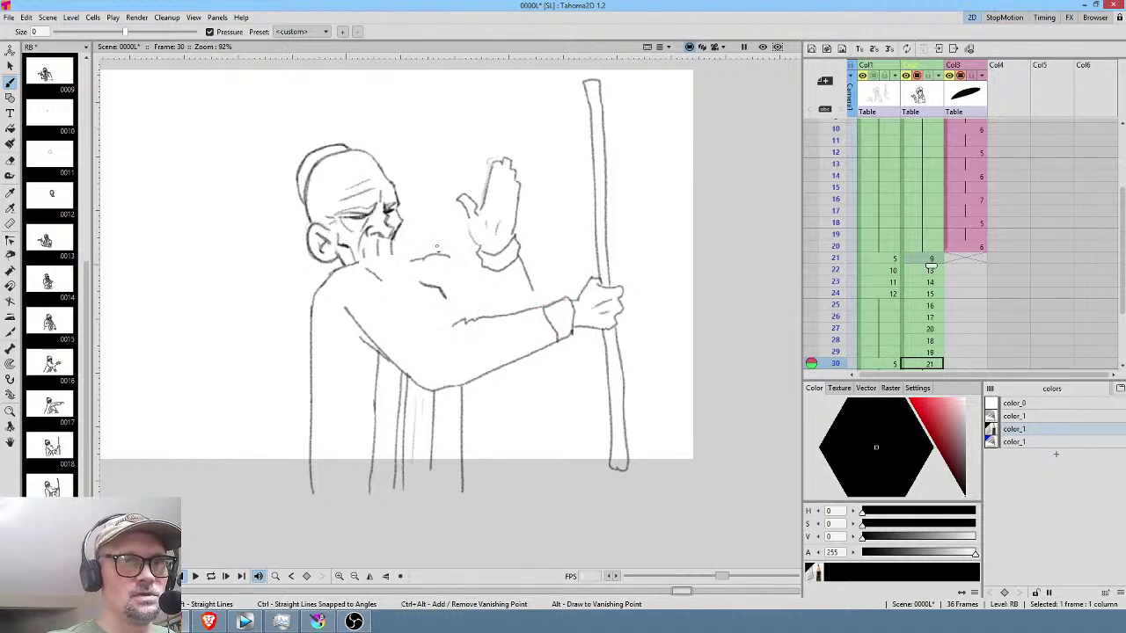
Erase the short dark stroke on the chest below the far shoulder on frames 28, 29 and 30.
key("comma")
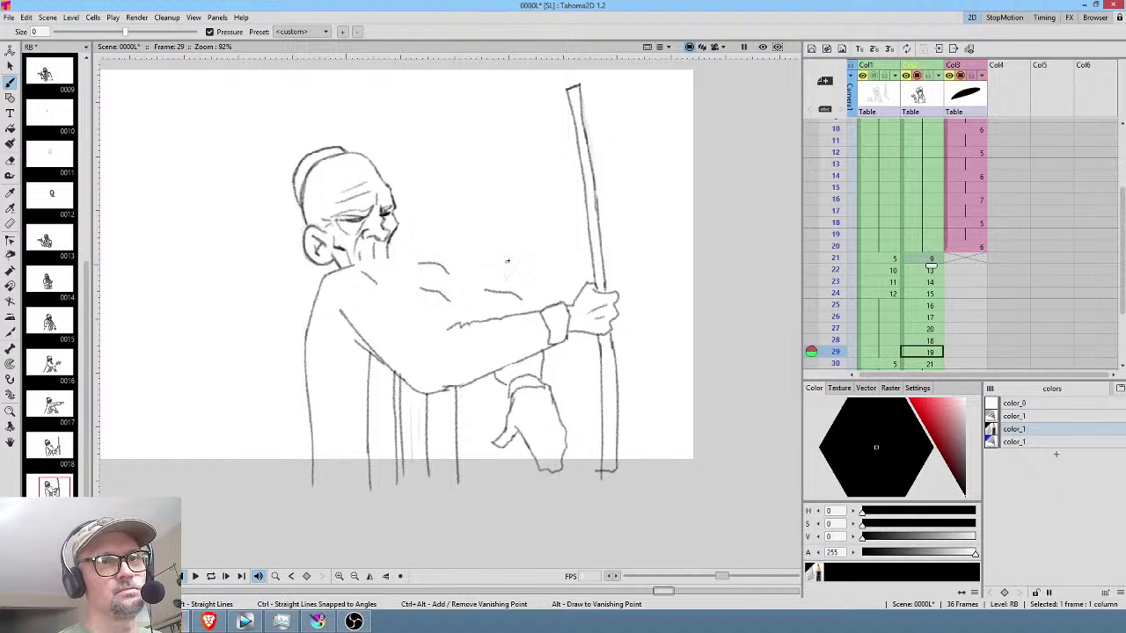
key("comma")
key("comma")
key("period")
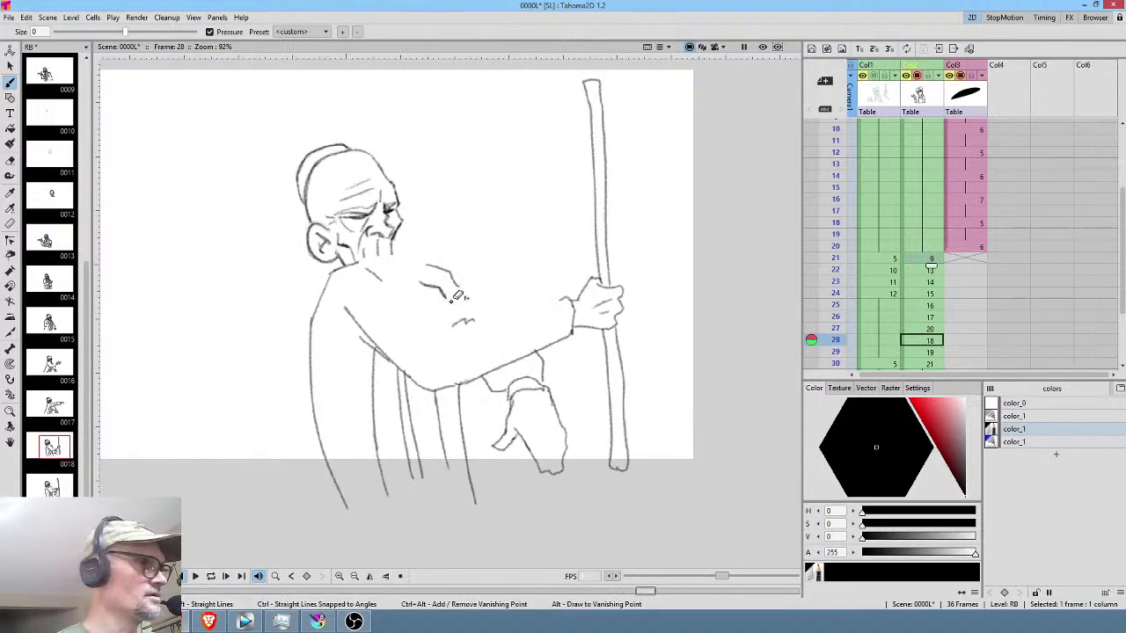
key("a")
left_click_drag(433, 287, 459, 299)
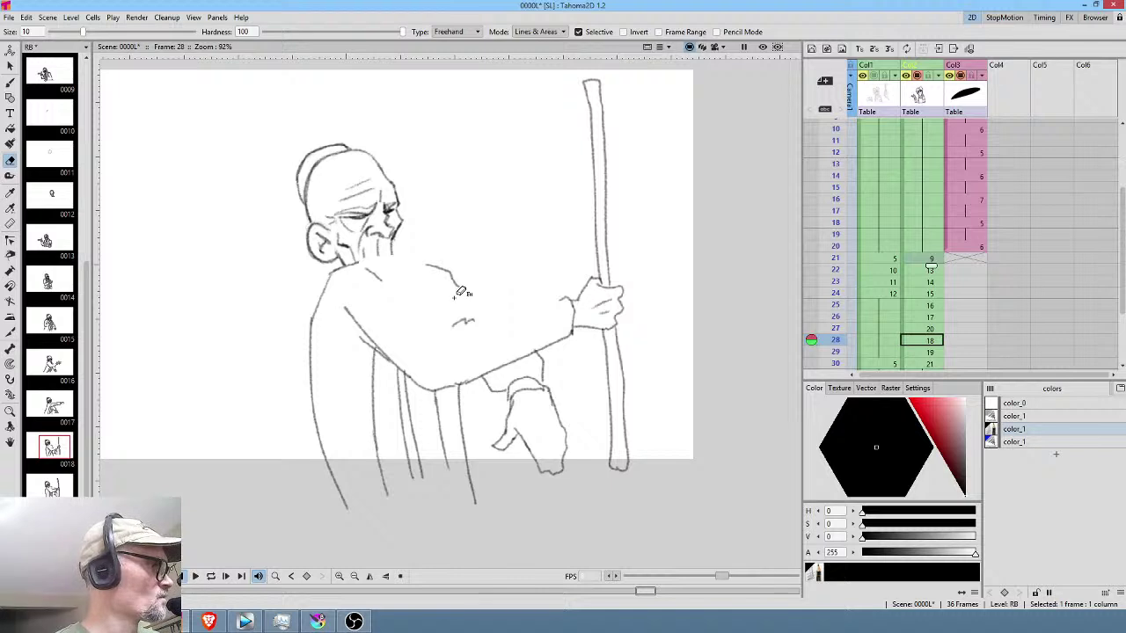
key("period")
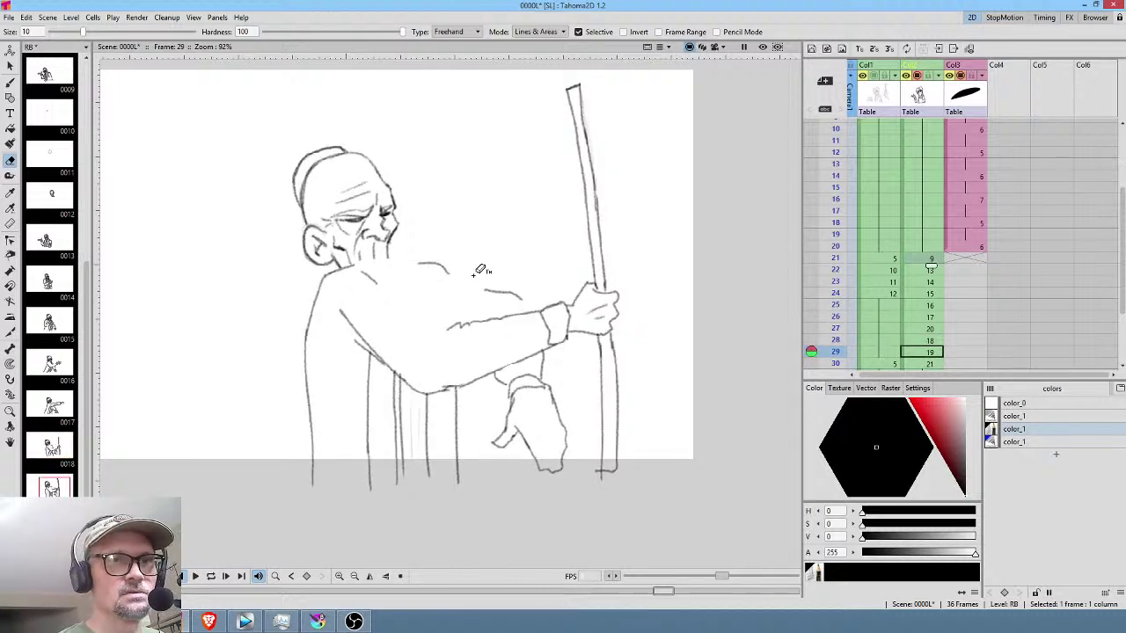
key("period")
mouse_move(464, 280)
left_mouse_down()
mouse_move(429, 307)
mouse_move(448, 266)
left_mouse_up()
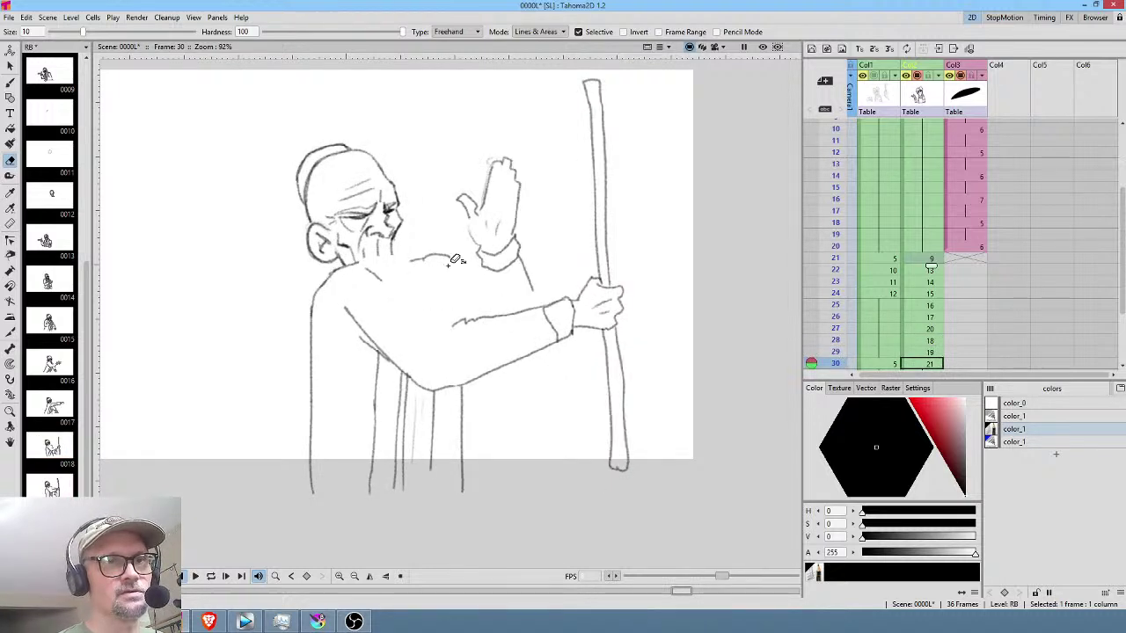
Draw the staff arm's upper sleeve line across the chest on frames 29 and 30, using frames 26 to 28 as reference.
key("b")
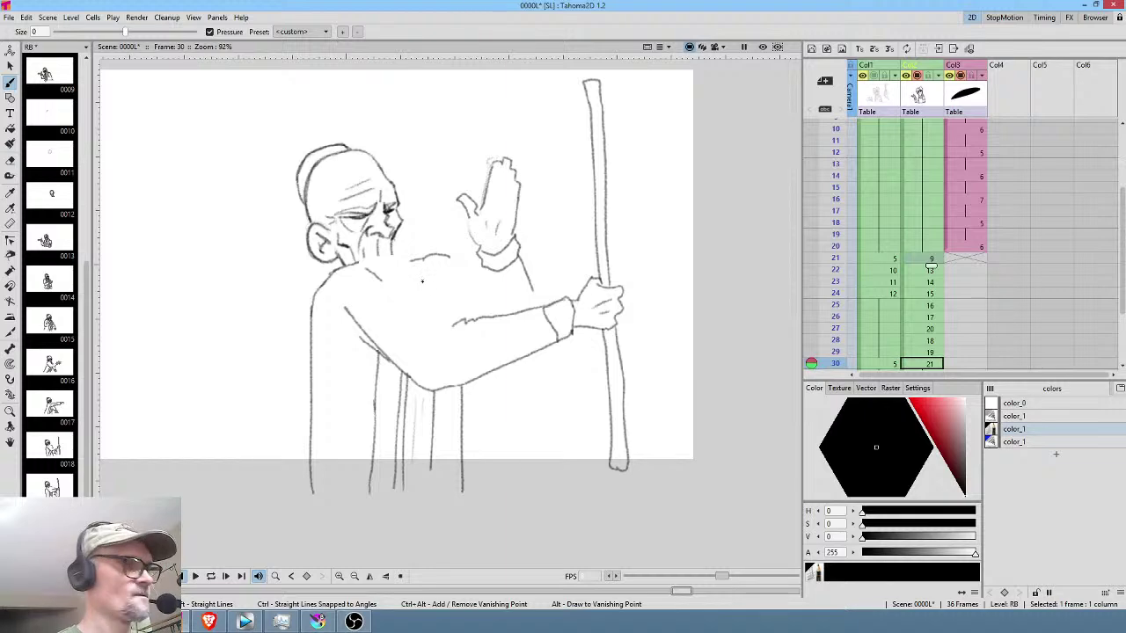
key("comma")
key("comma")
key("comma")
key("comma")
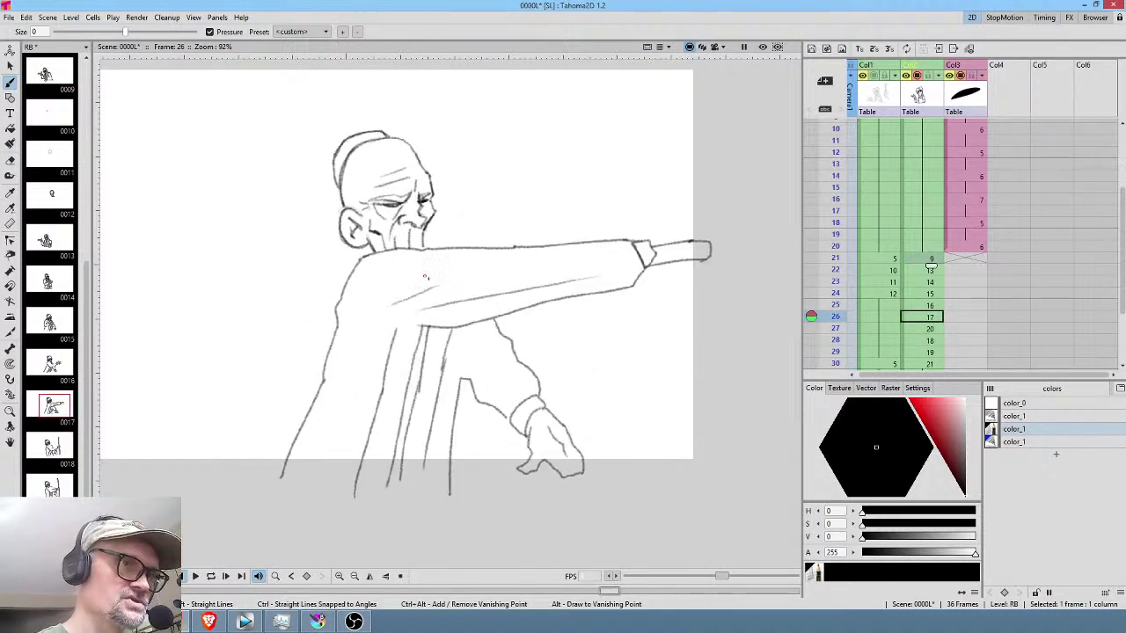
key("period")
key("period")
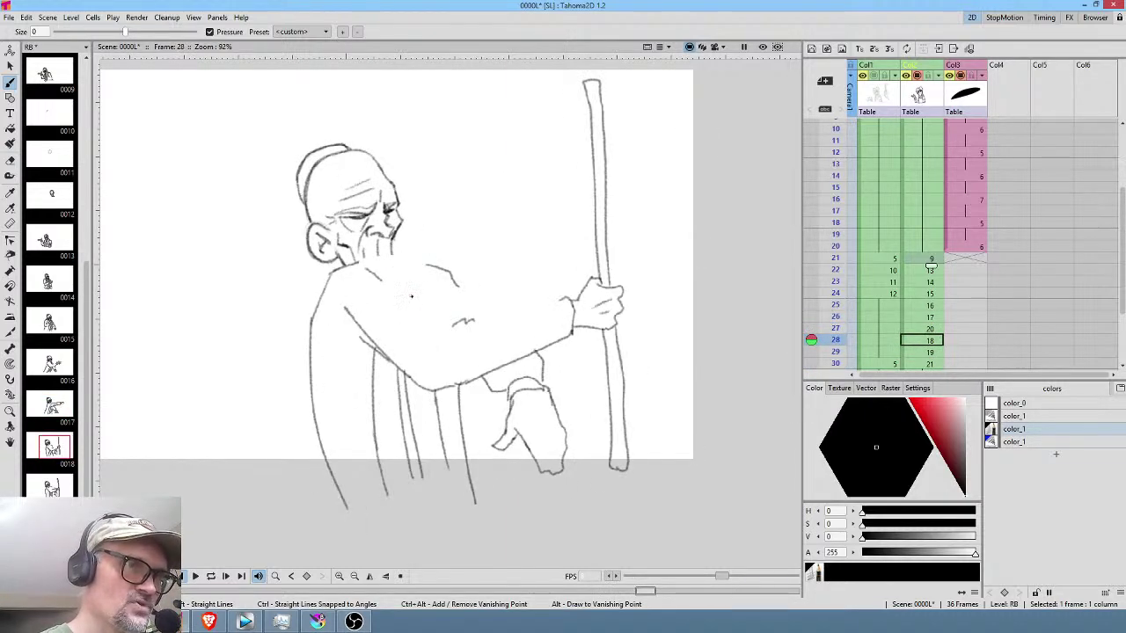
key("period")
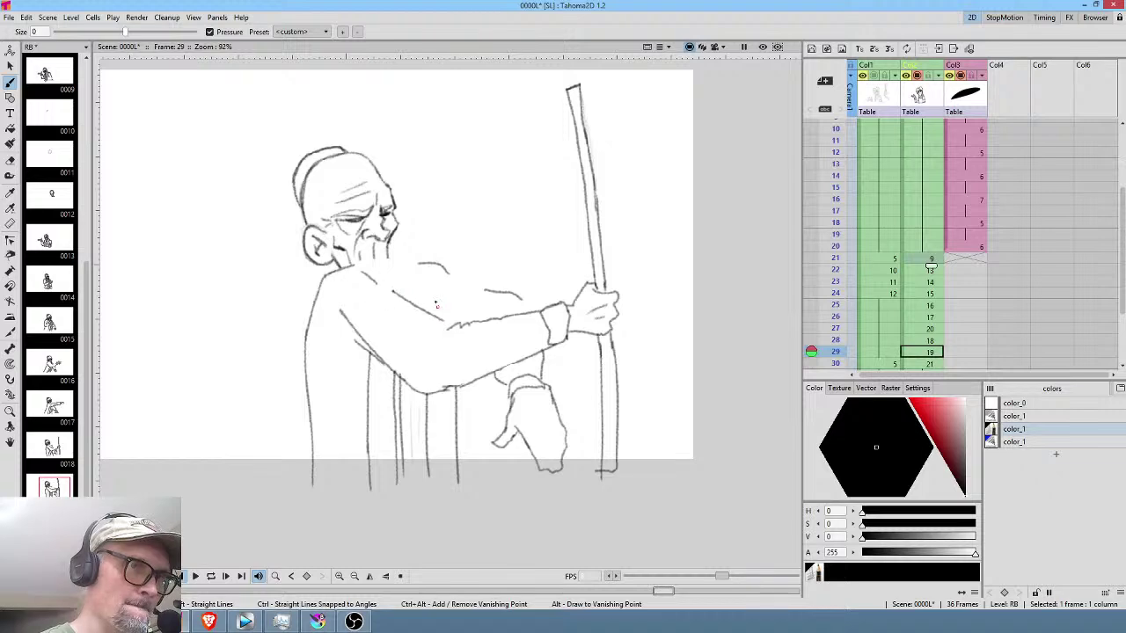
key("period")
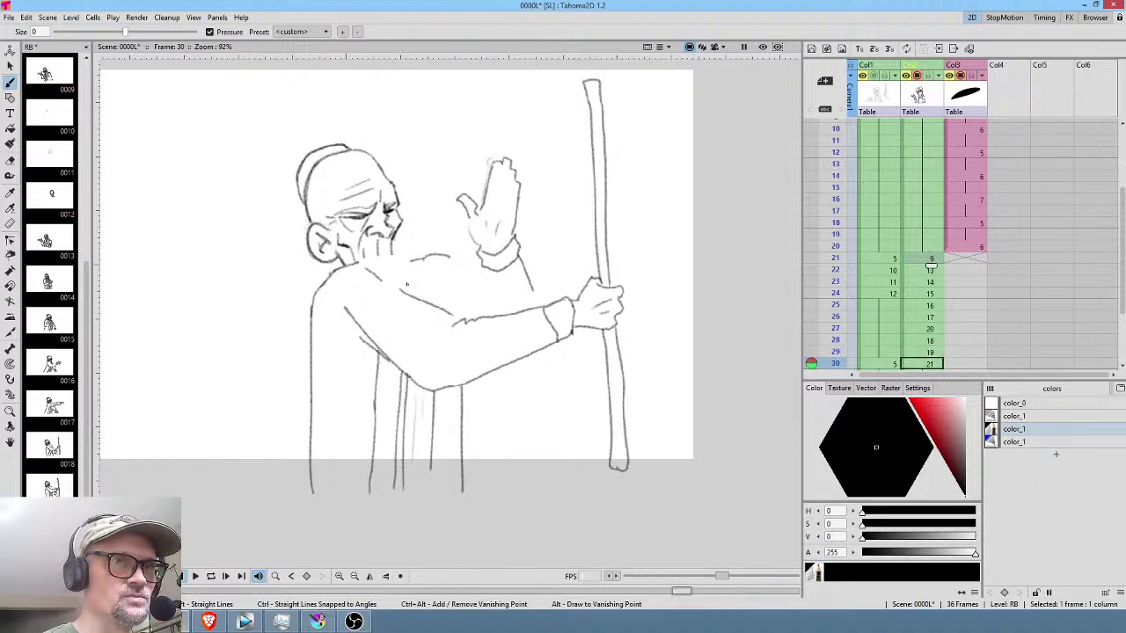
Draw the same upper sleeve line on frame 28 and join it up to the neck on frames 29 and 30.
key("comma")
key("comma")
key("period")
key("comma")
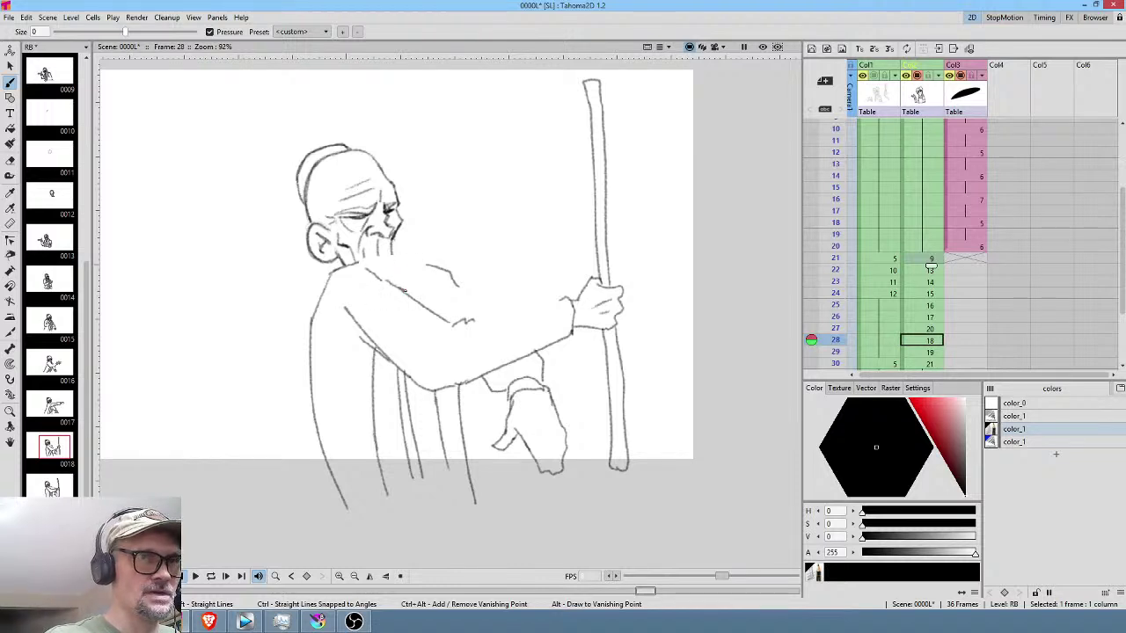
key("period")
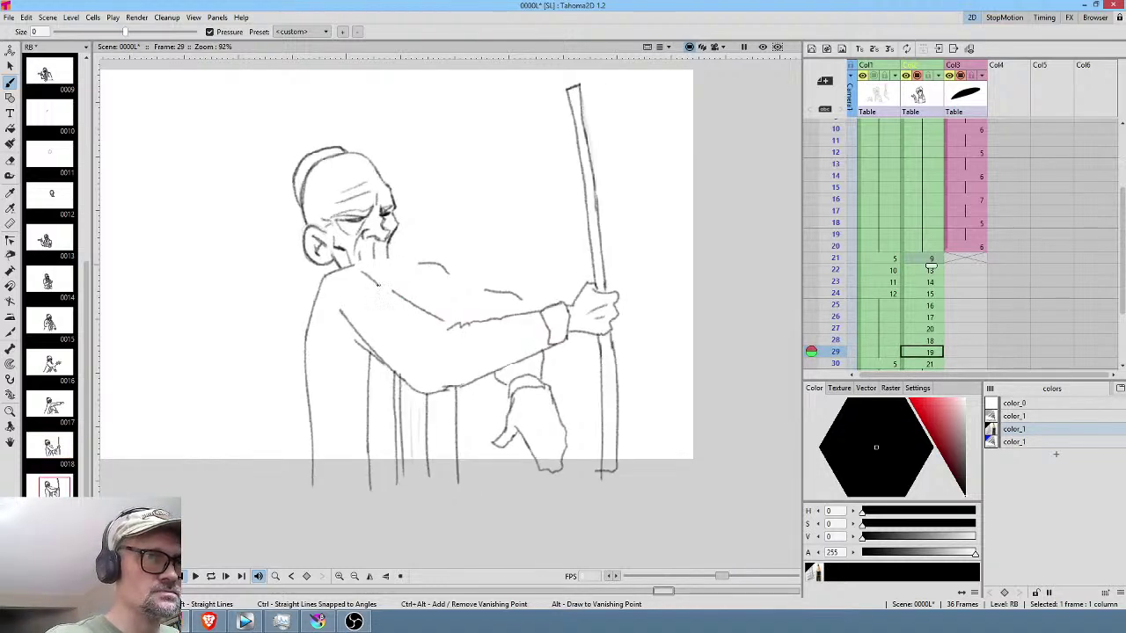
key("period")
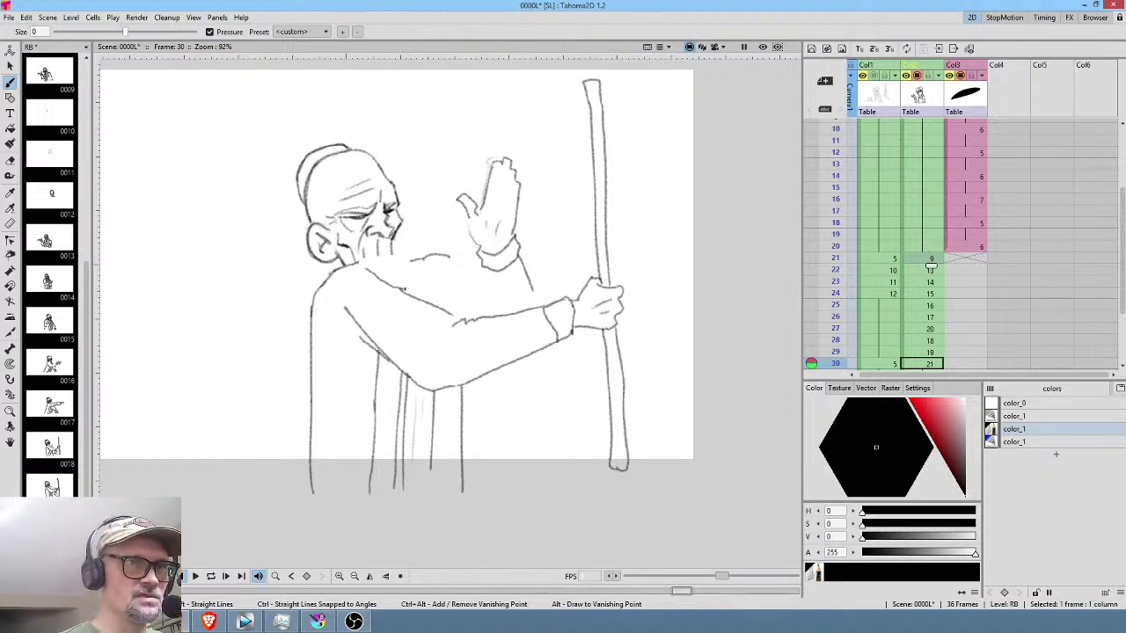
Draw the robe's collar lines between the far shoulder and the sleeve on frames 30 and 29.
mouse_move(413, 296)
left_mouse_down()
mouse_move(414, 259)
mouse_move(439, 305)
mouse_move(439, 249)
mouse_move(434, 272)
mouse_move(418, 263)
mouse_move(431, 313)
mouse_move(402, 271)
left_mouse_up()
key("comma")
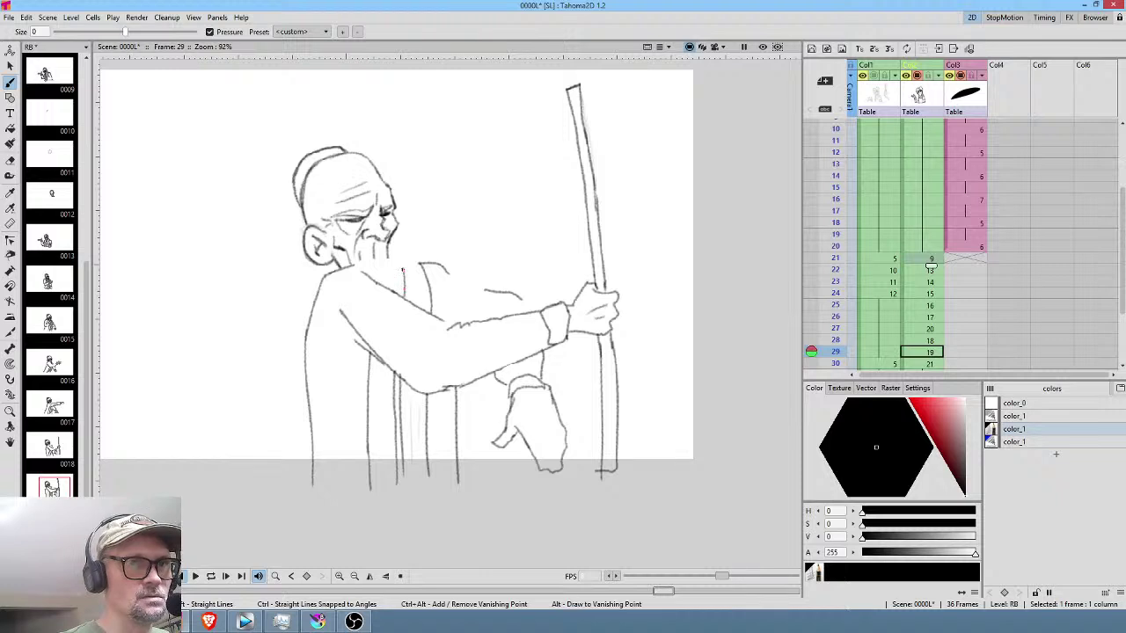
key("period")
key("comma")
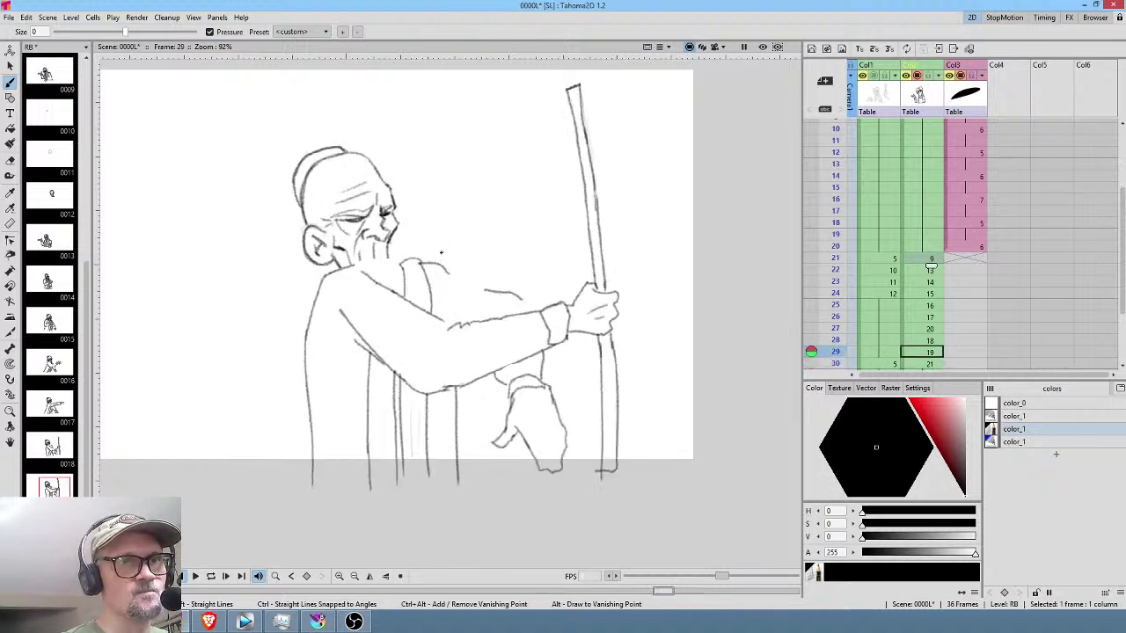
Draw the matching collar lines from the far shoulder down to the sleeve on frames 27 and 28.
key("comma")
key("comma")
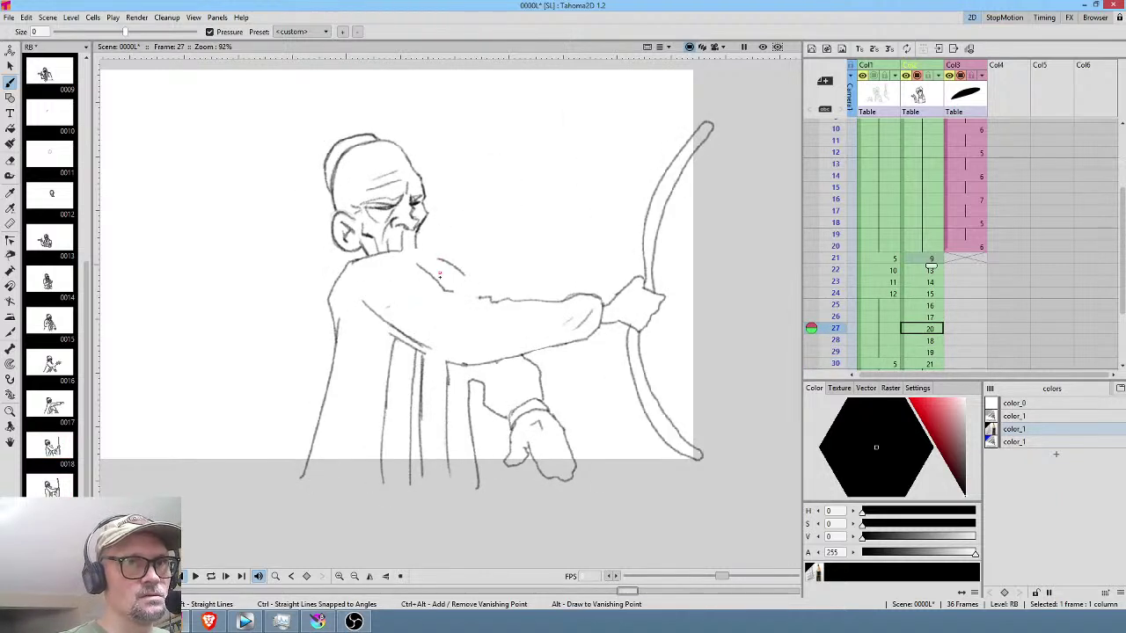
left_click_drag(436, 278, 423, 249)
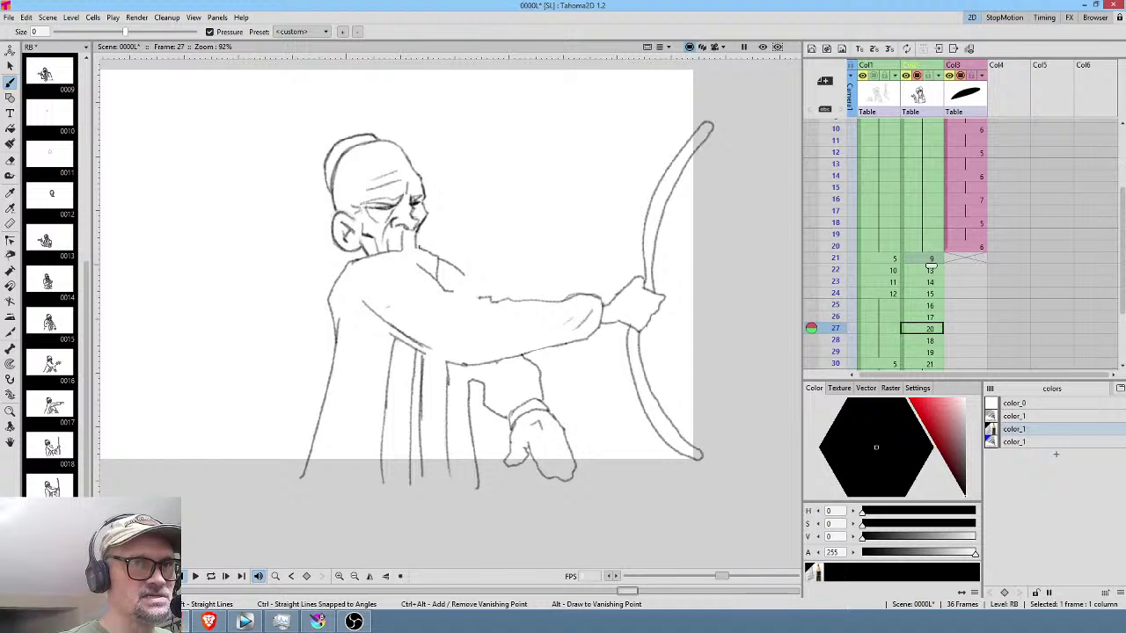
key("period")
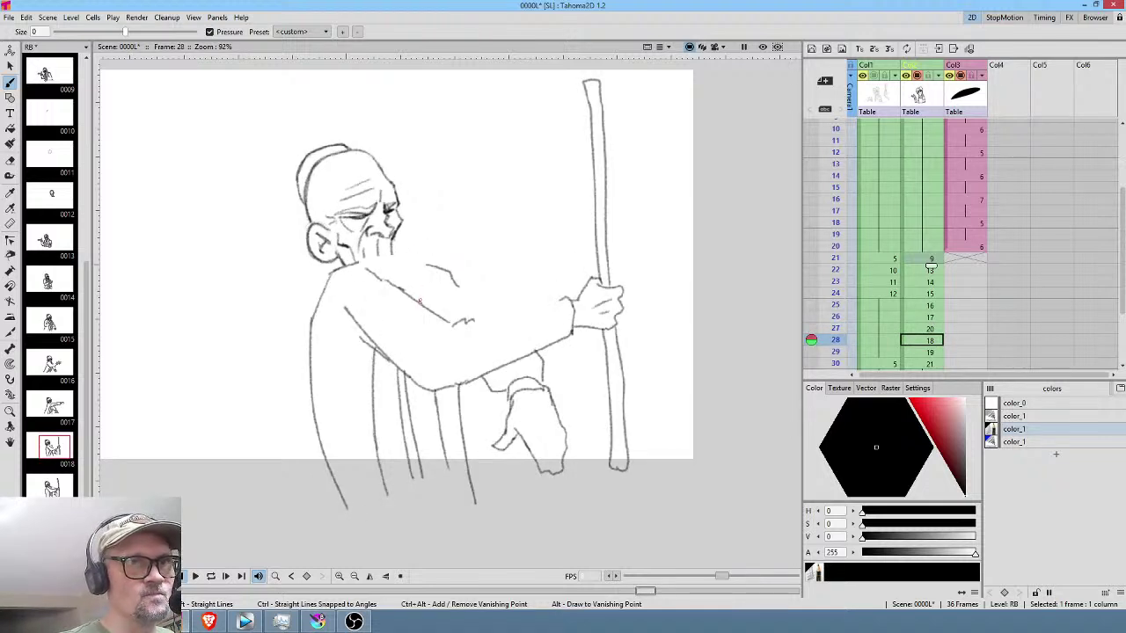
mouse_move(429, 308)
left_mouse_down()
mouse_move(426, 268)
mouse_move(409, 260)
mouse_move(406, 297)
left_mouse_up()
Draw the beard's front edge from the chin down to the sleeve on frames 30, 29, 28 and 27.
key("period")
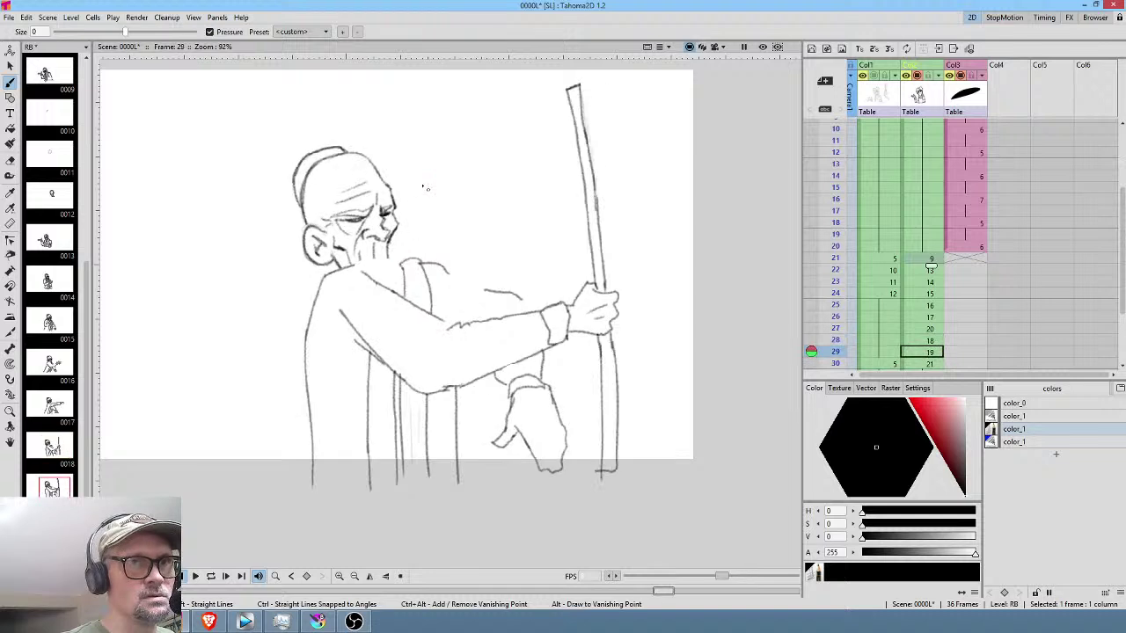
key("period")
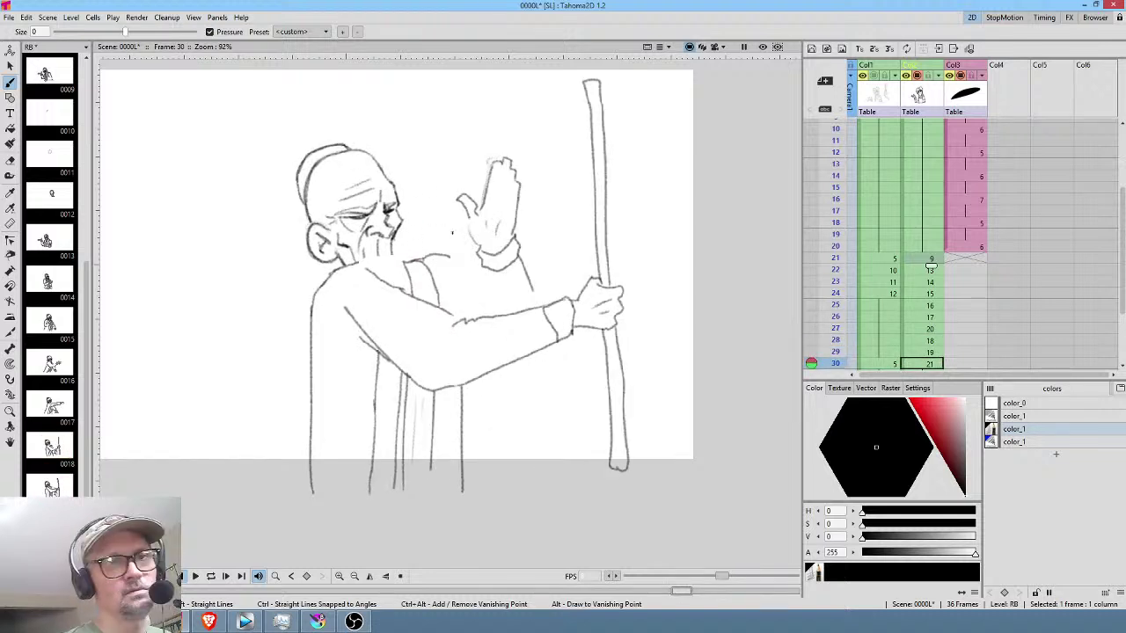
left_click_drag(389, 248, 398, 289)
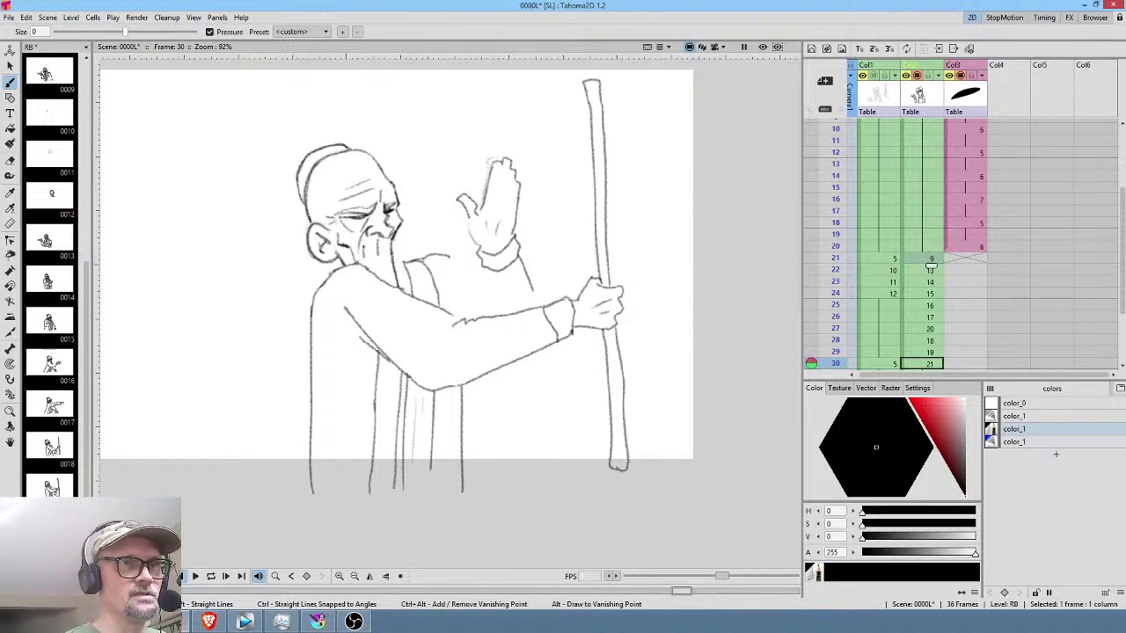
key("comma")
mouse_move(386, 249)
left_mouse_down()
mouse_move(390, 287)
mouse_move(388, 264)
left_mouse_up()
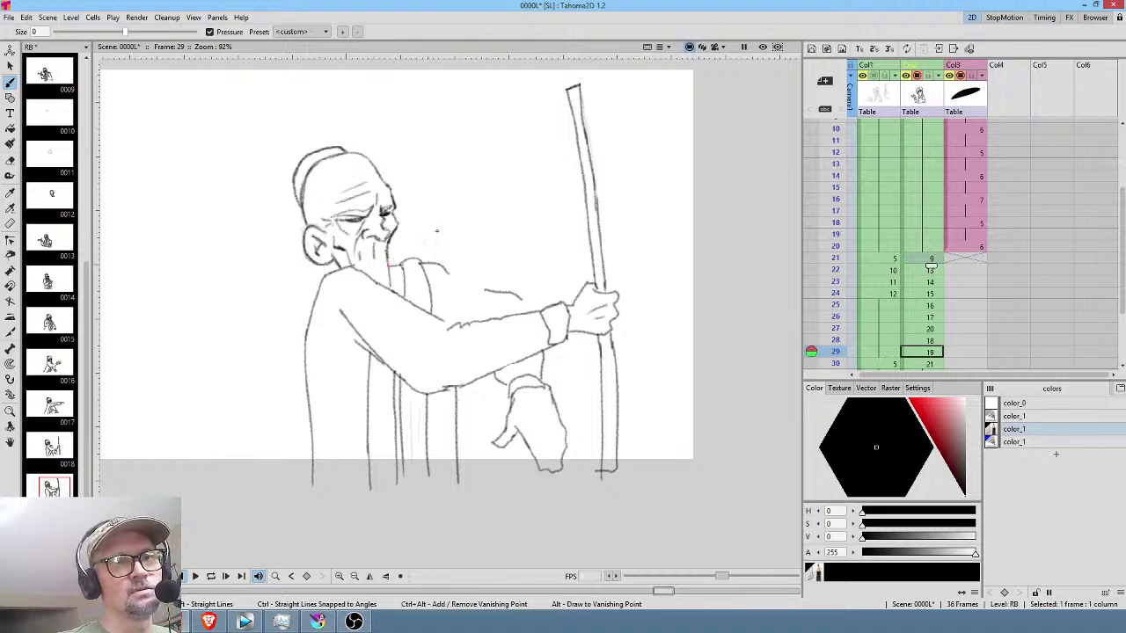
key("period")
key("comma")
key("comma")
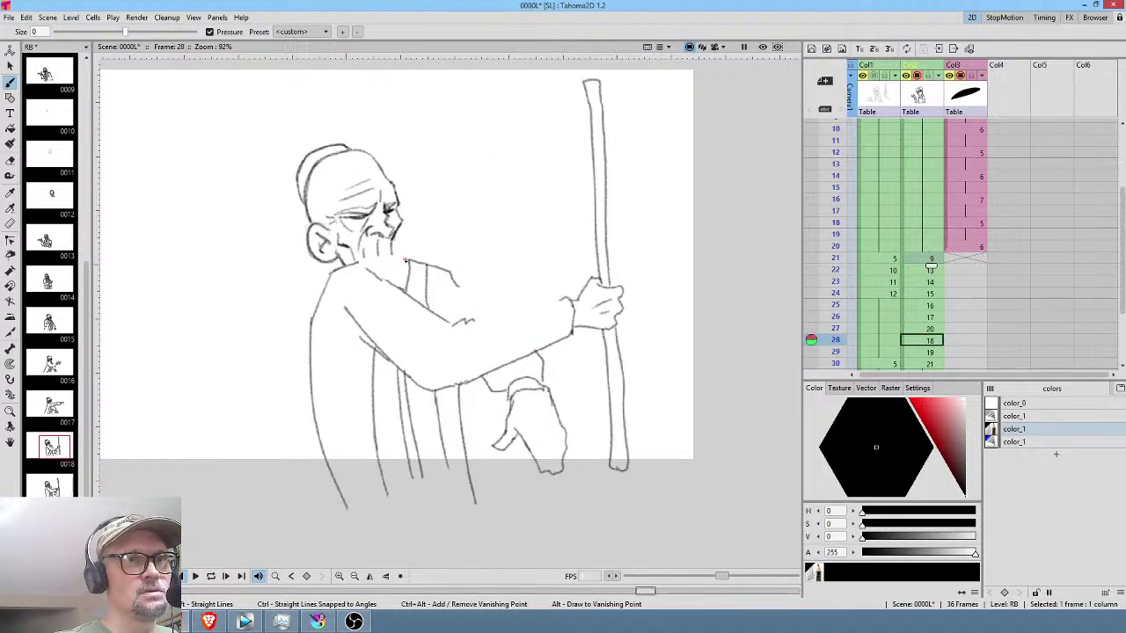
left_click_drag(390, 245, 398, 293)
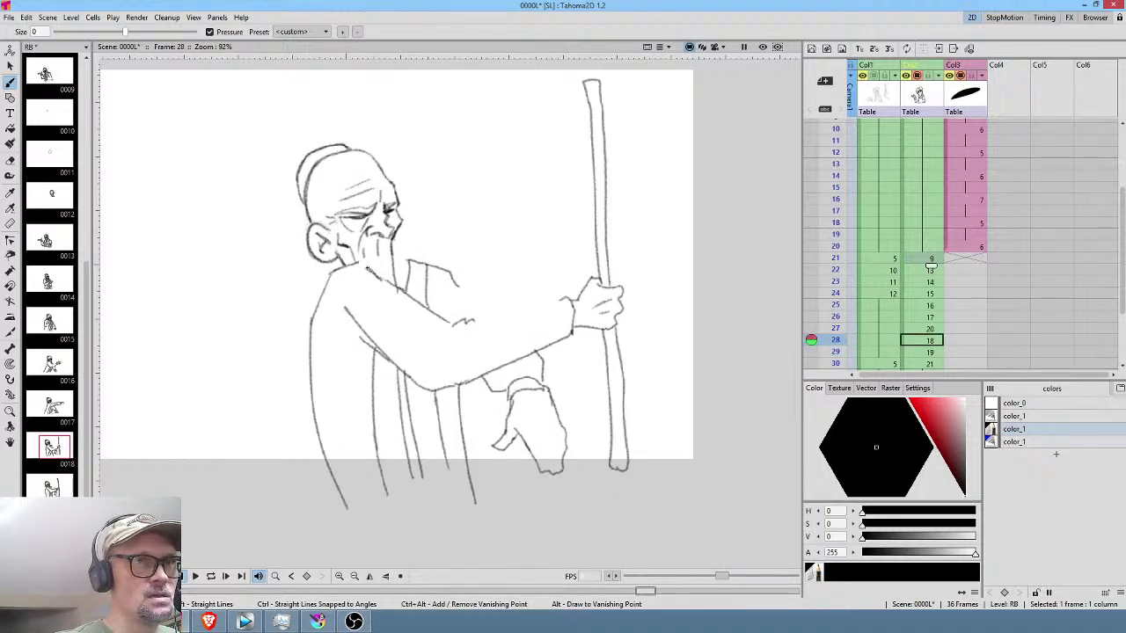
key("comma")
left_click_drag(401, 249, 410, 262)
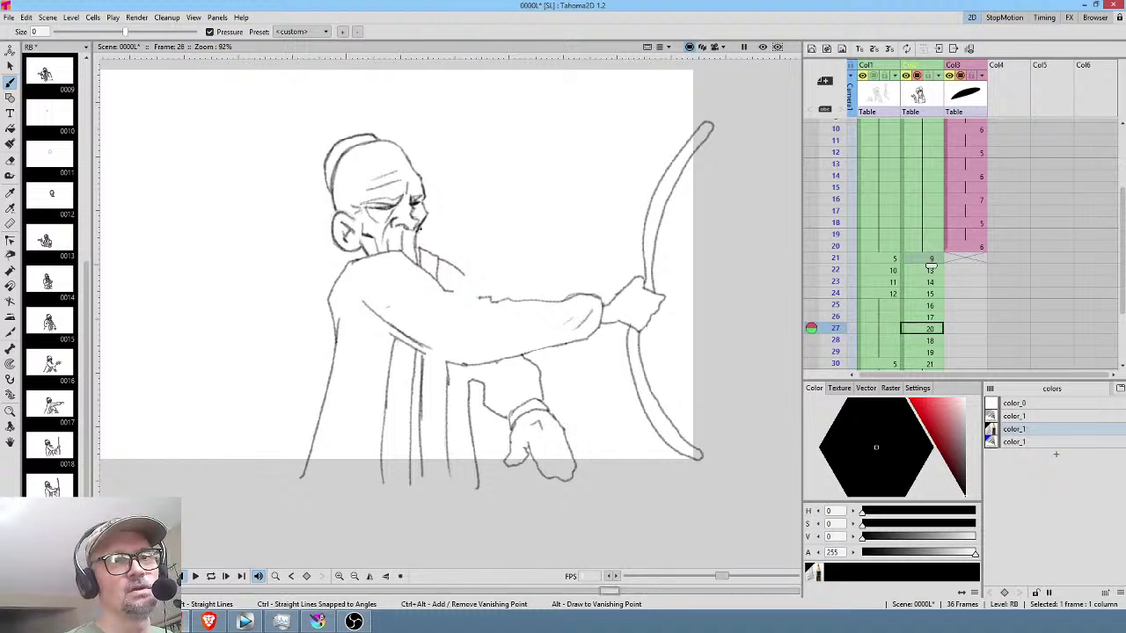
Draw the missing beard edge and the raised sleeve's upper line across the chest on frame 25, comparing it with frame 24.
key("comma")
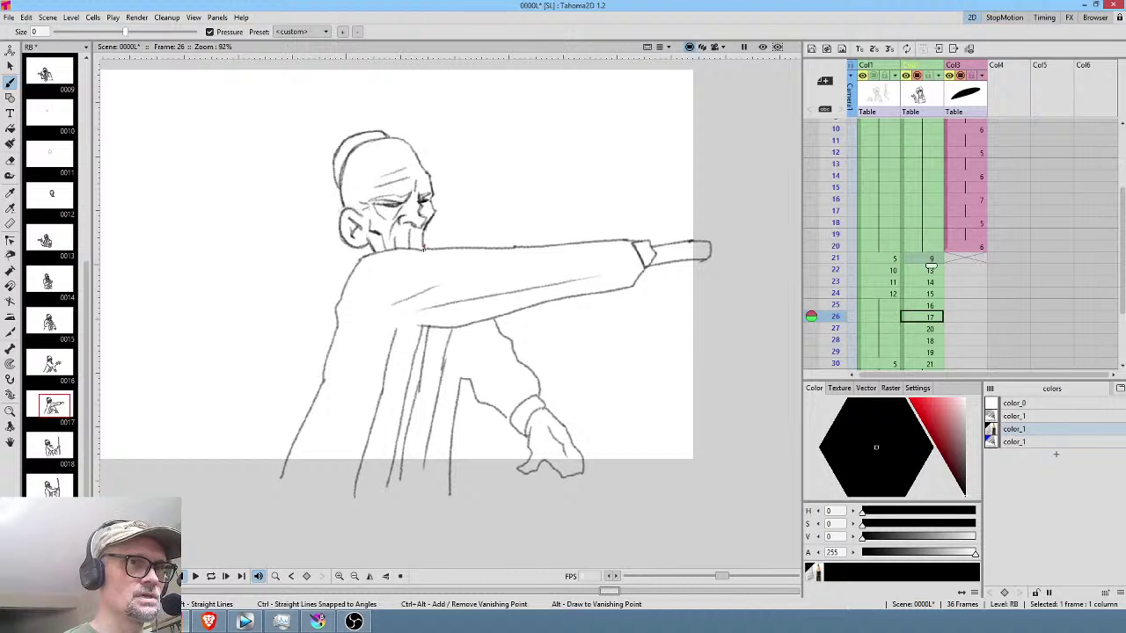
key("comma")
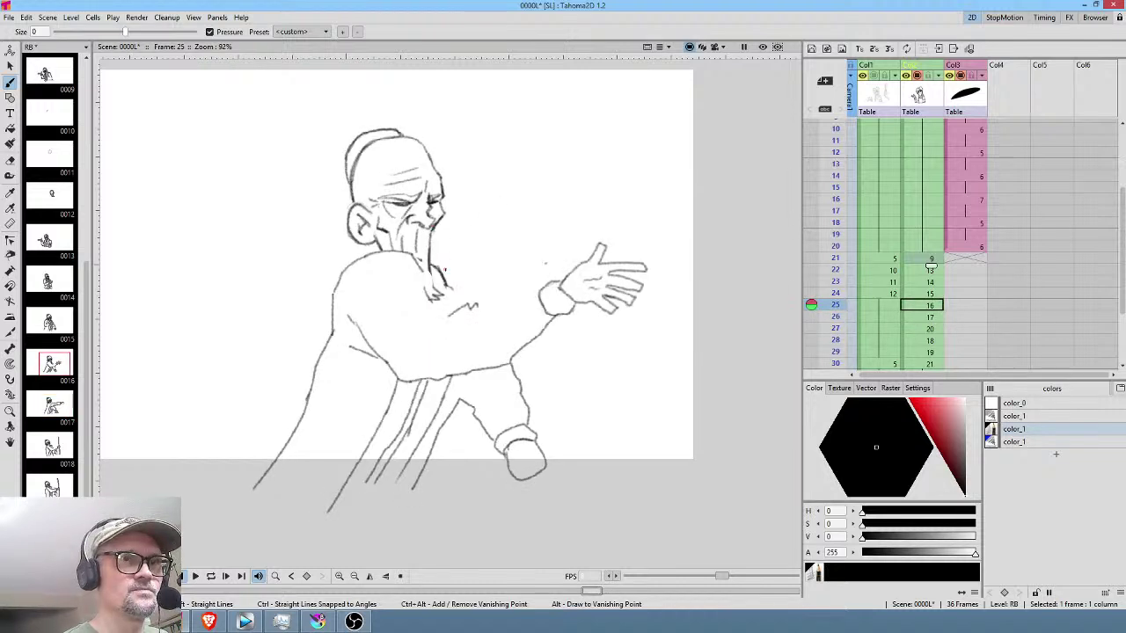
mouse_move(422, 269)
left_mouse_down()
mouse_move(427, 286)
mouse_move(468, 307)
mouse_move(413, 336)
mouse_move(440, 308)
left_mouse_up()
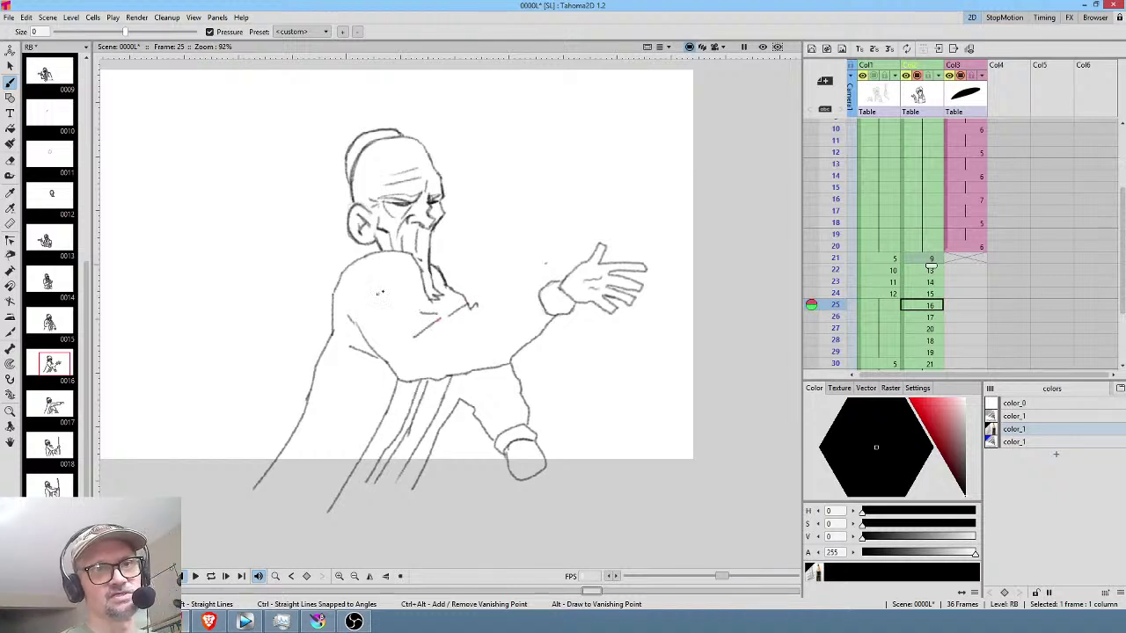
mouse_move(446, 284)
left_mouse_down()
mouse_move(450, 312)
mouse_move(435, 315)
mouse_move(450, 303)
left_mouse_up()
key("comma")
key("period")
key("comma")
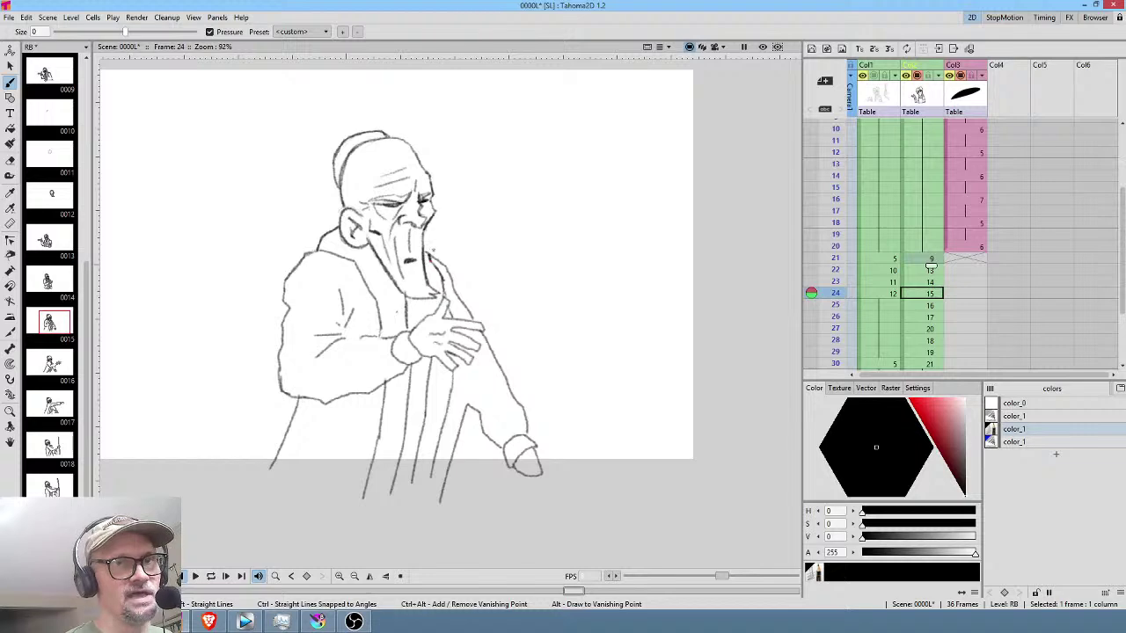
Complete the raised sleeve's upper line from the chest out to the wrist cuff on frame 25.
key("period")
key("period")
key("comma")
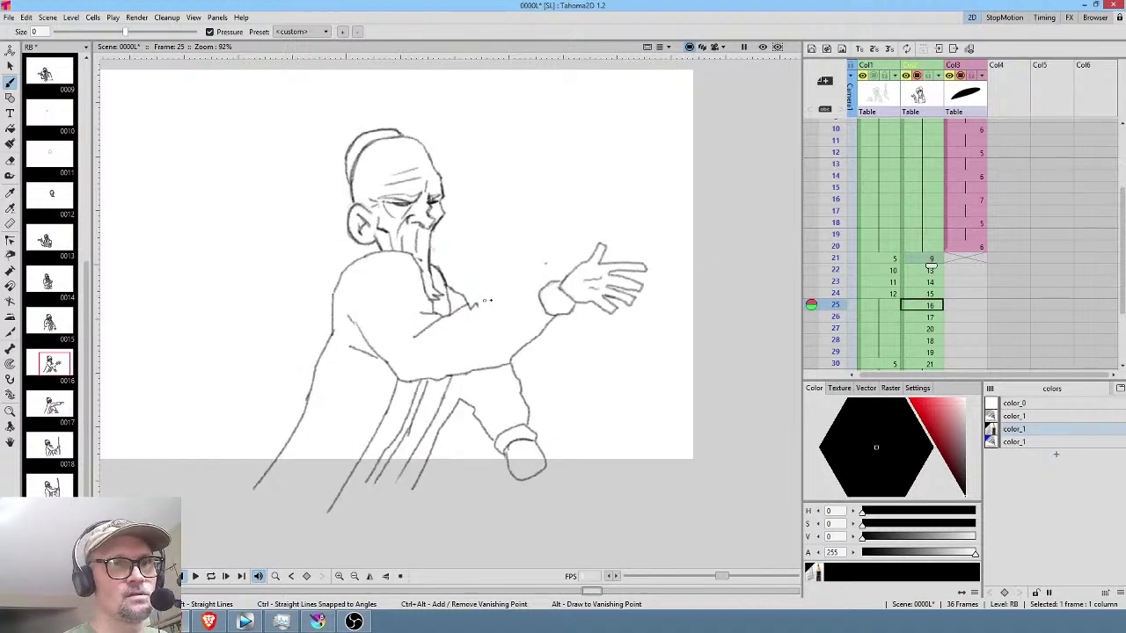
left_click_drag(542, 290, 475, 307)
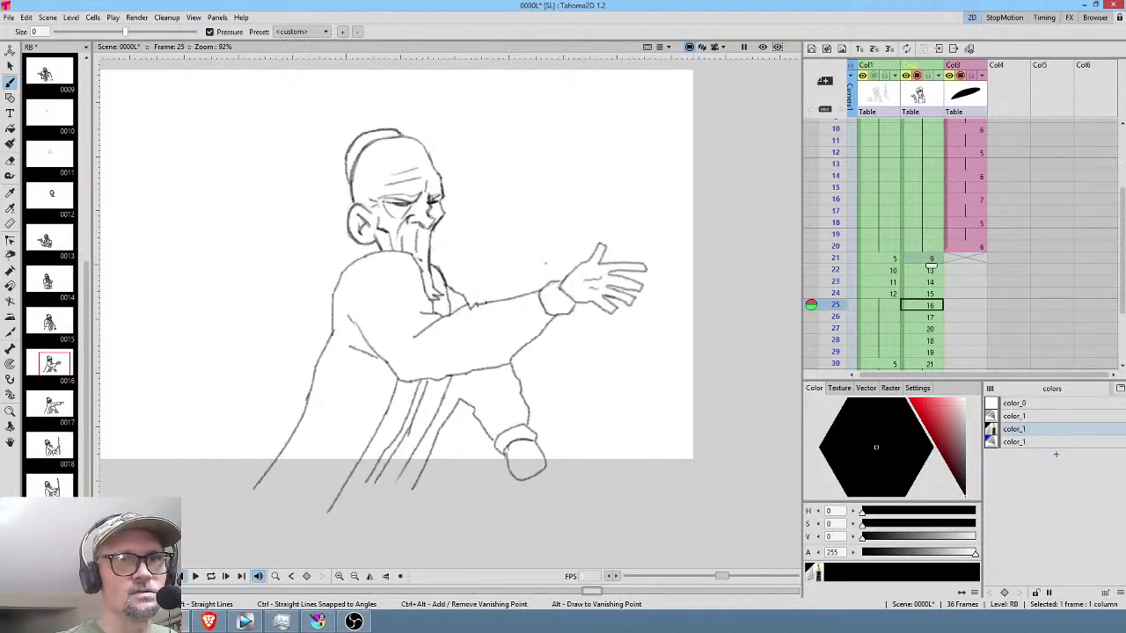
Draw closing lines across the bottom of the robe on frame 26 and the unclosed pose just before it.
key("comma")
key("period")
key("comma")
key("comma")
key("period")
mouse_move(480, 486)
left_mouse_down()
mouse_move(260, 465)
mouse_move(248, 469)
mouse_move(433, 478)
mouse_move(244, 481)
left_mouse_up()
key("period")
key("period")
mouse_move(456, 482)
left_mouse_down()
mouse_move(434, 464)
mouse_move(245, 469)
left_mouse_up()
left_click_drag(422, 325, 395, 332)
key("ctrl+z")
Close off the bottom of the robe with a line across its hem on frames 27 and 28.
key("comma")
key("period")
key("comma")
key("period")
key("period")
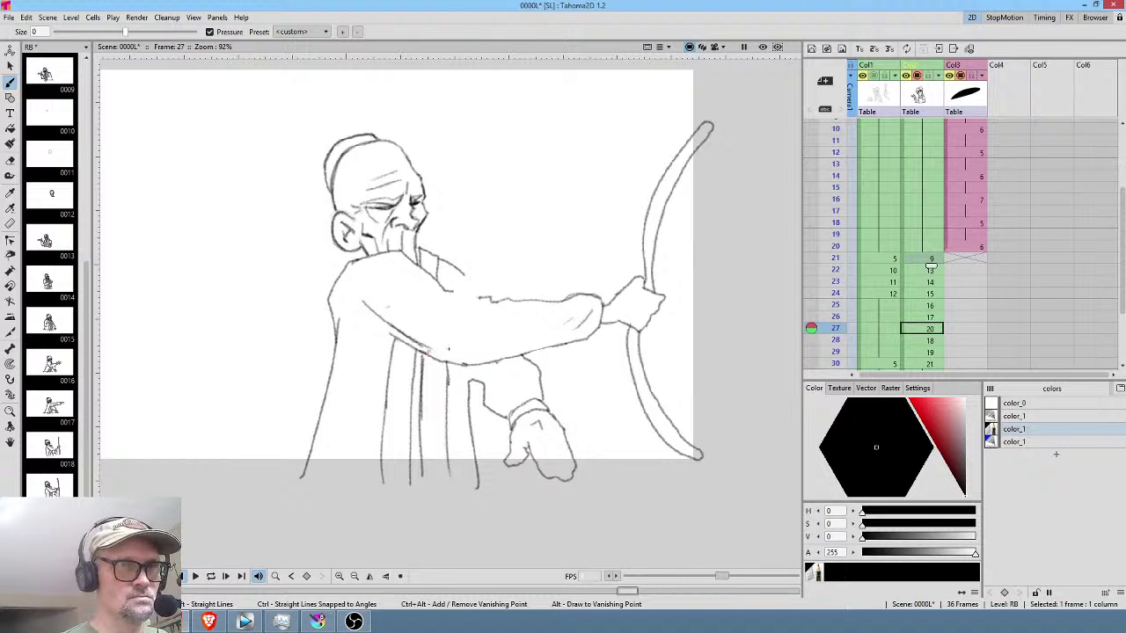
mouse_move(489, 478)
left_mouse_down()
mouse_move(438, 465)
mouse_move(282, 471)
left_mouse_up()
key(".")
mouse_move(480, 465)
left_mouse_down()
mouse_move(408, 467)
mouse_move(318, 497)
left_mouse_up()
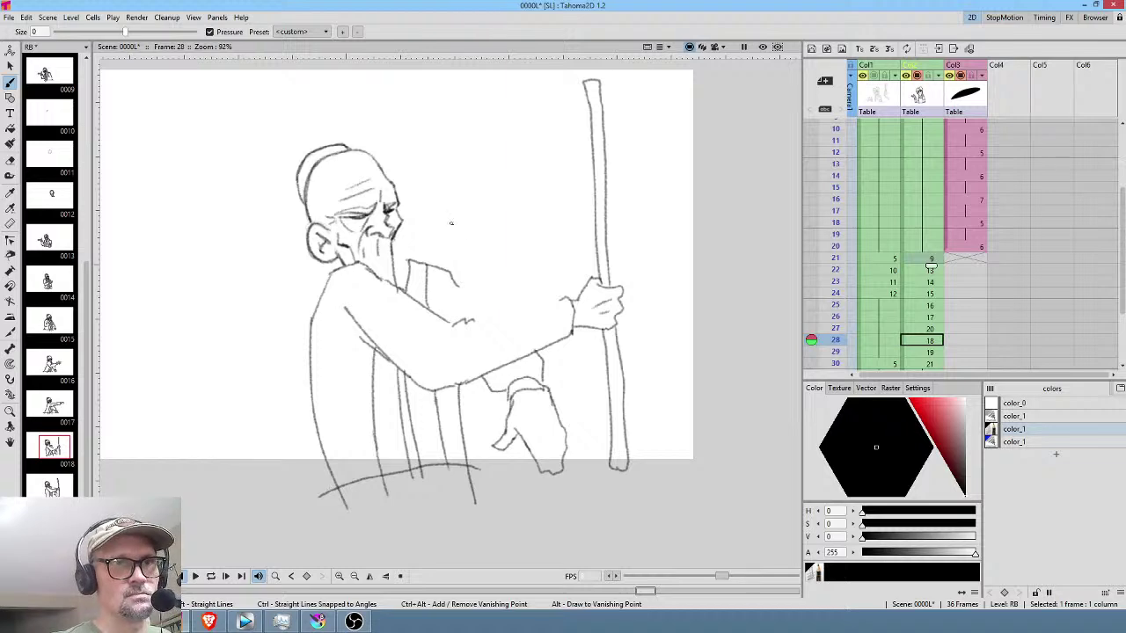
key(".")
key(".")
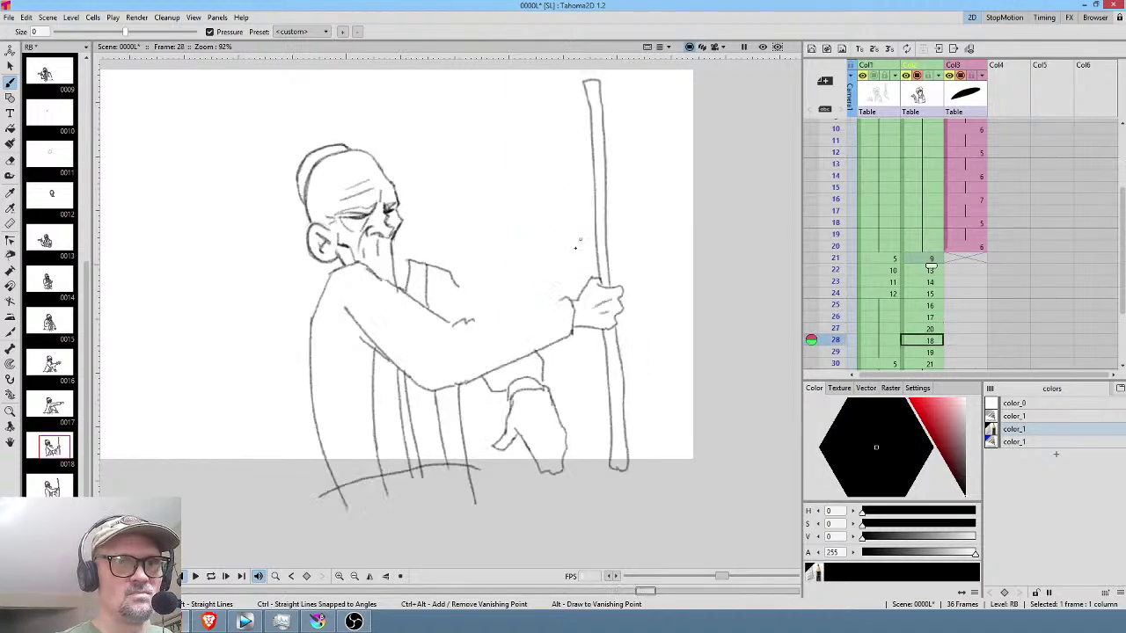
Erase the sleeve's old end at the bow hand and redraw it as a separate wrist cuff on frame 27.
key(".")
key(".")
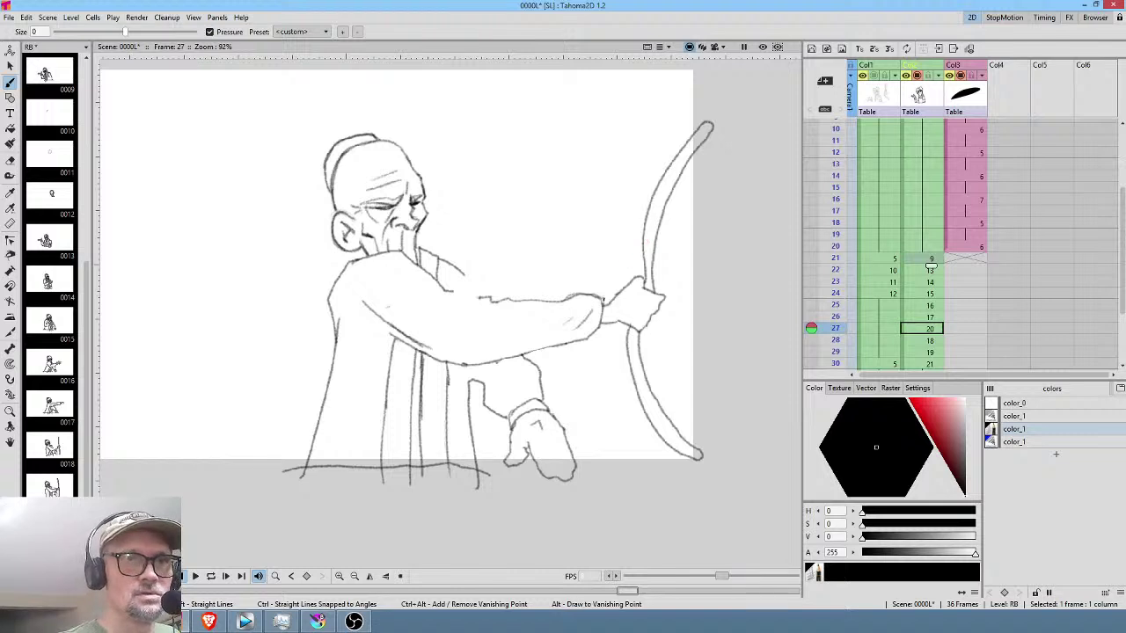
key("e")
mouse_move(607, 277)
left_mouse_down()
mouse_move(581, 334)
mouse_move(607, 298)
mouse_move(584, 302)
mouse_move(613, 272)
left_mouse_up()
key("b")
mouse_move(556, 299)
left_mouse_down()
mouse_move(588, 306)
mouse_move(583, 337)
left_mouse_up()
mouse_move(582, 299)
left_mouse_down()
mouse_move(604, 300)
mouse_move(602, 332)
left_mouse_up()
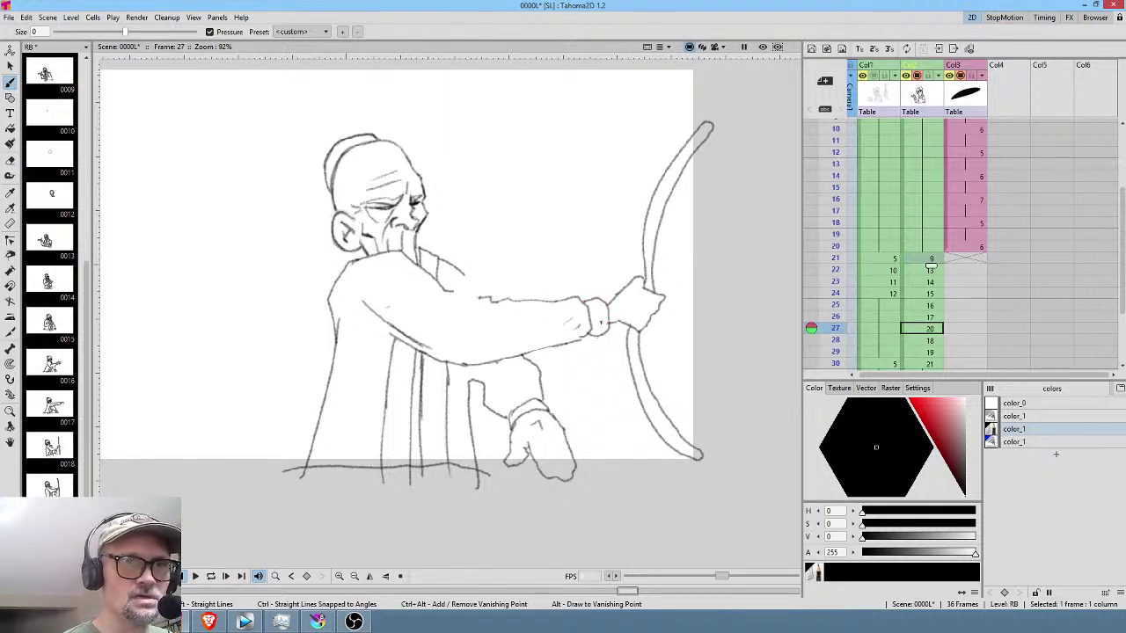
Compare with frame 26, and connect the far shoulder line down to the outstretched sleeve on frame 27.
key("Up")
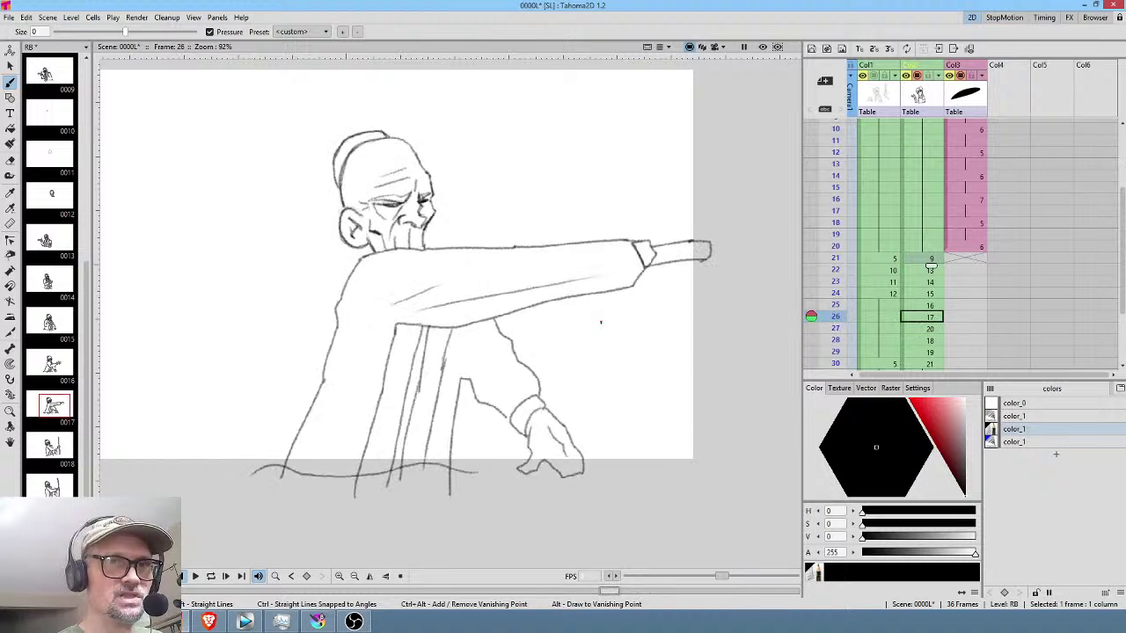
key("Down")
mouse_move(462, 274)
left_mouse_down()
mouse_move(481, 298)
mouse_move(456, 264)
left_mouse_up()
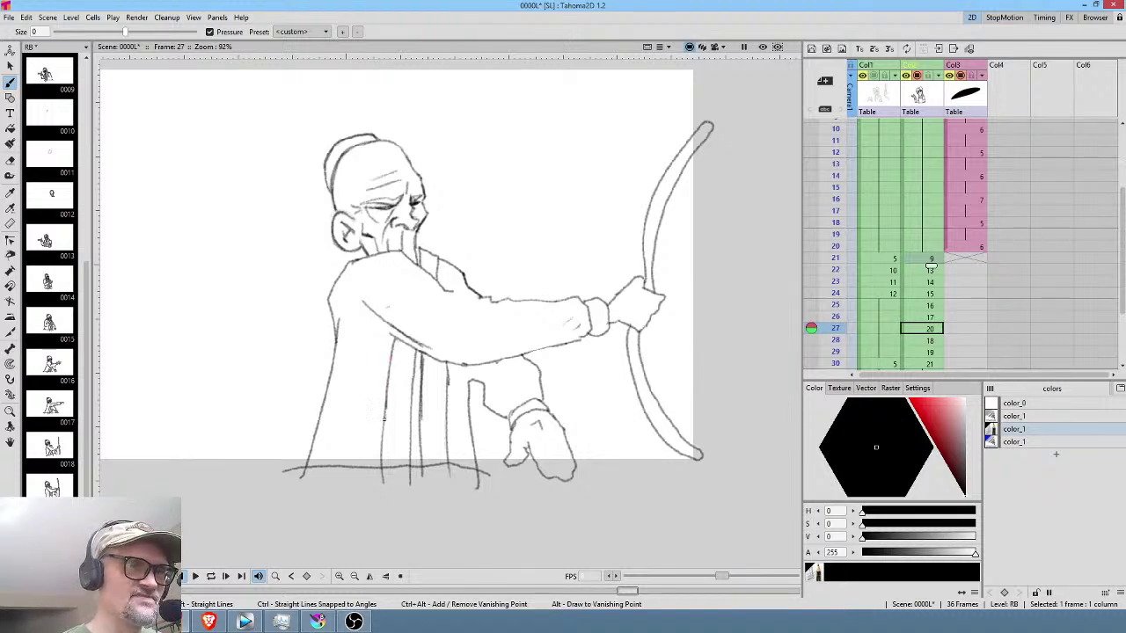
On frame 28, replace the old wrist line with a cuff and draw the sleeve's upper edge and the far shoulder line.
key("period")
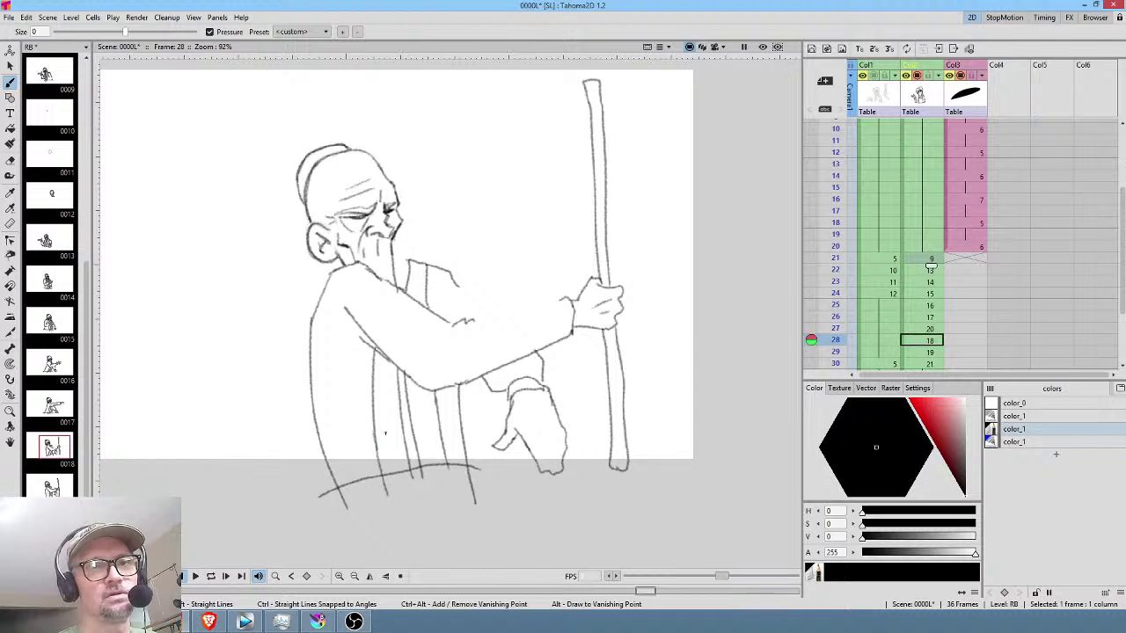
key("comma")
key("period")
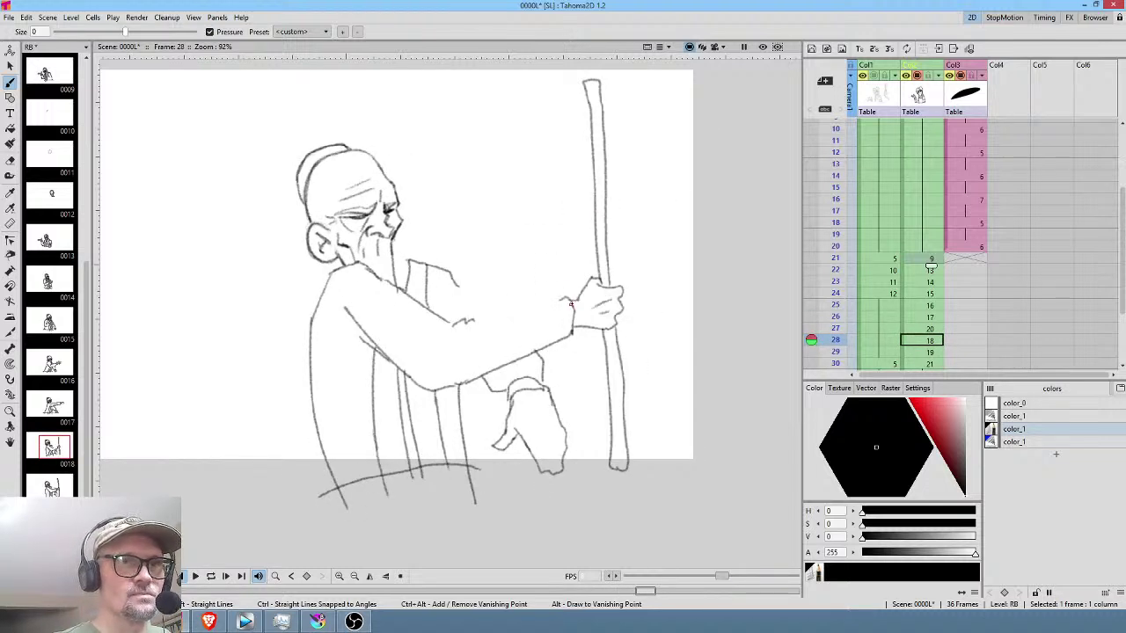
key("a")
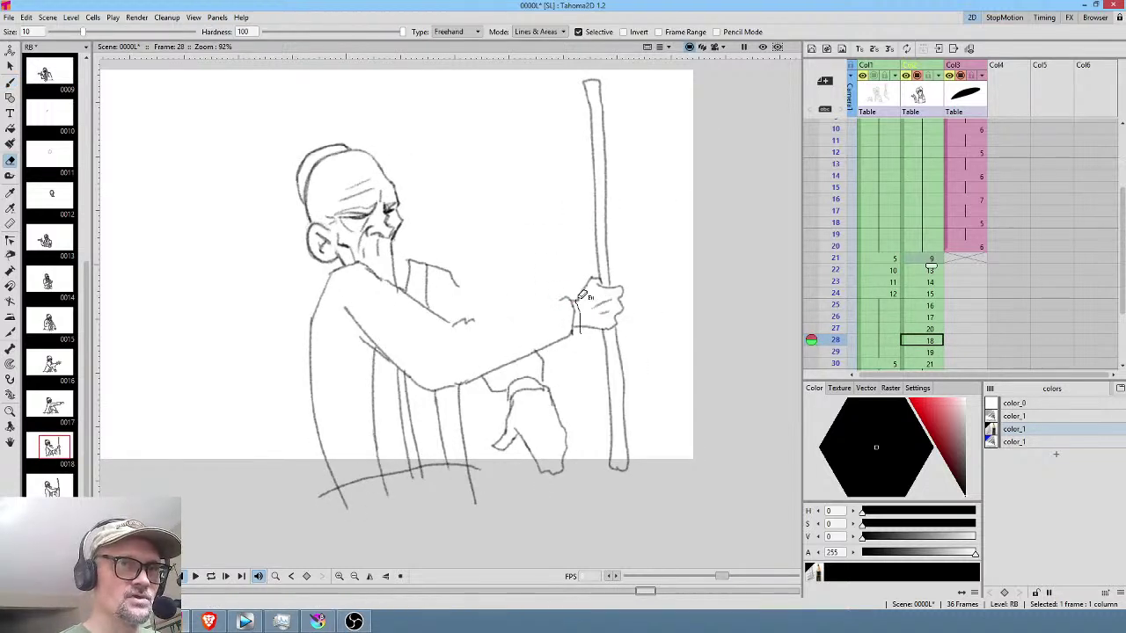
key("b")
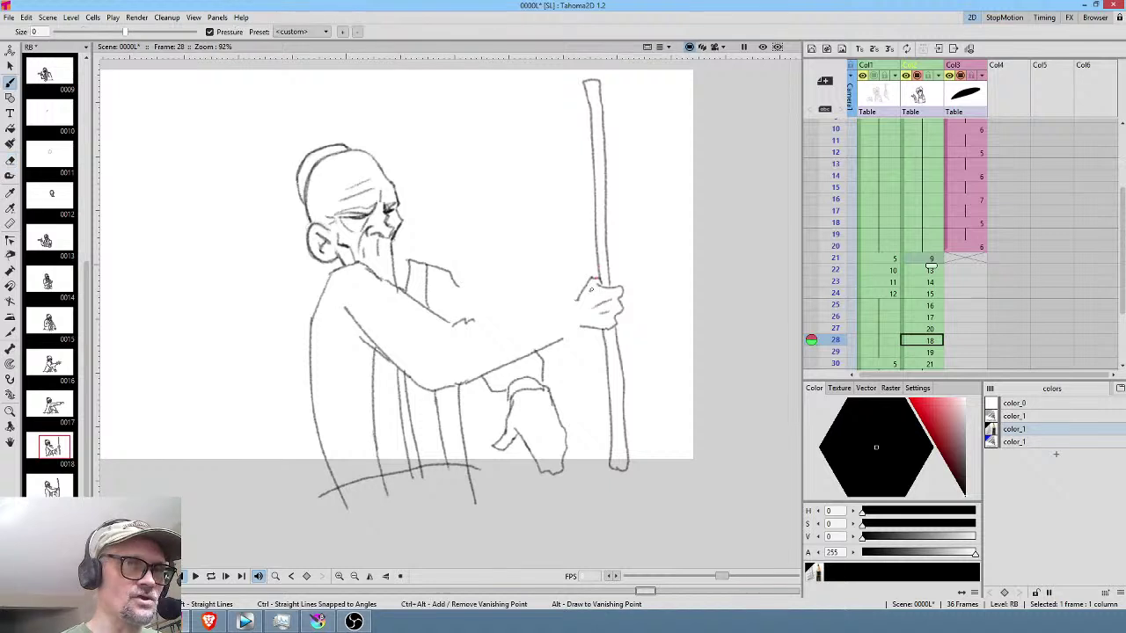
mouse_move(573, 296)
left_mouse_down()
mouse_move(579, 335)
mouse_move(563, 335)
mouse_move(550, 311)
mouse_move(584, 284)
mouse_move(550, 311)
mouse_move(488, 316)
mouse_move(455, 283)
left_mouse_up()
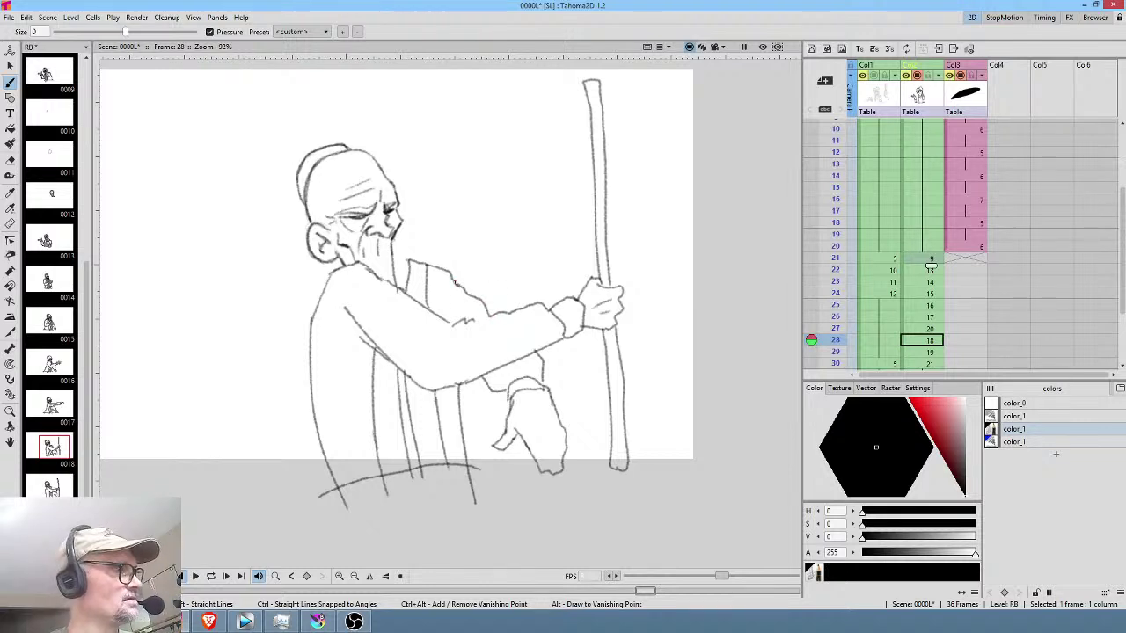
Close the gap in the far shoulder and upper arm line down to the sleeve on frame 29.
key("period")
key("comma")
key("period")
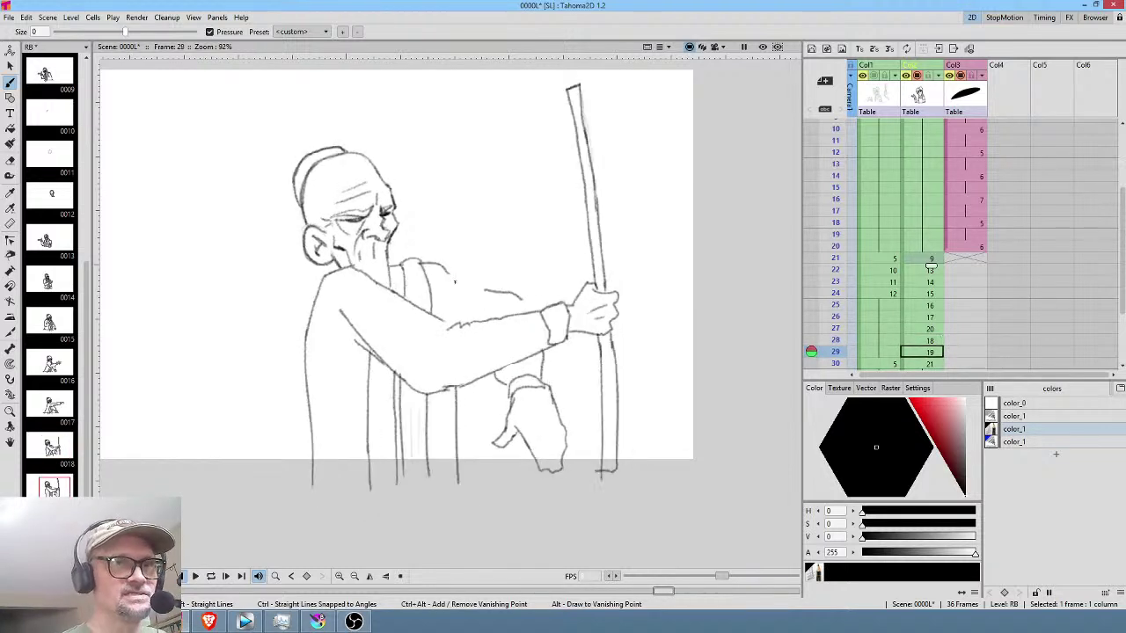
left_click_drag(483, 289, 447, 273)
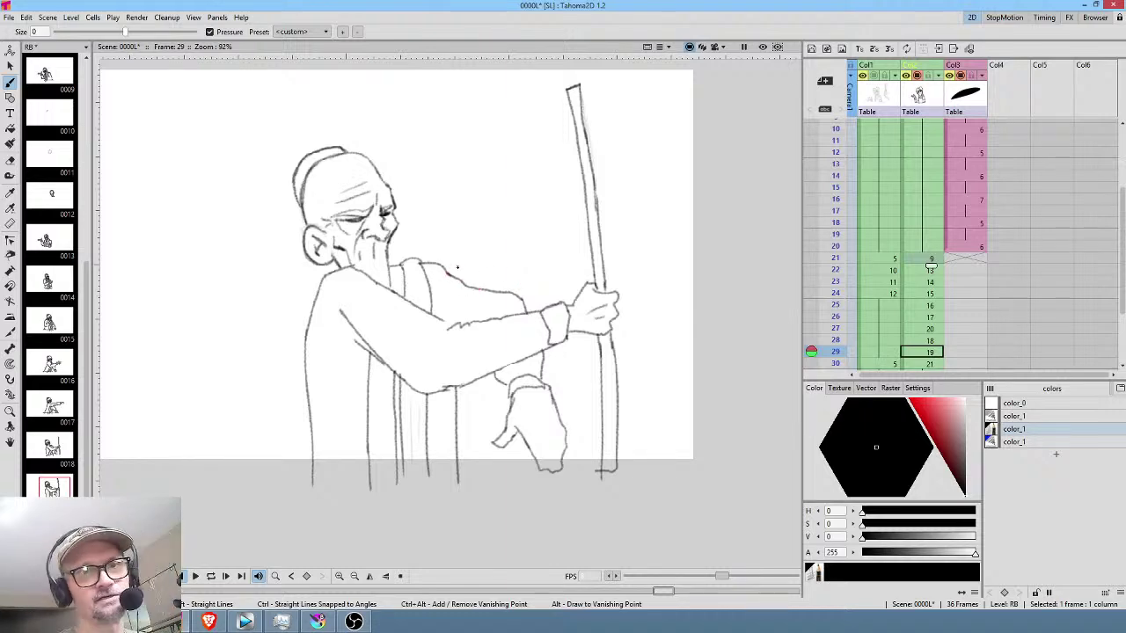
Draw the far shoulder line down to the raised hand's sleeve at the elbow on frame 30.
key("period")
key("comma")
key("period")
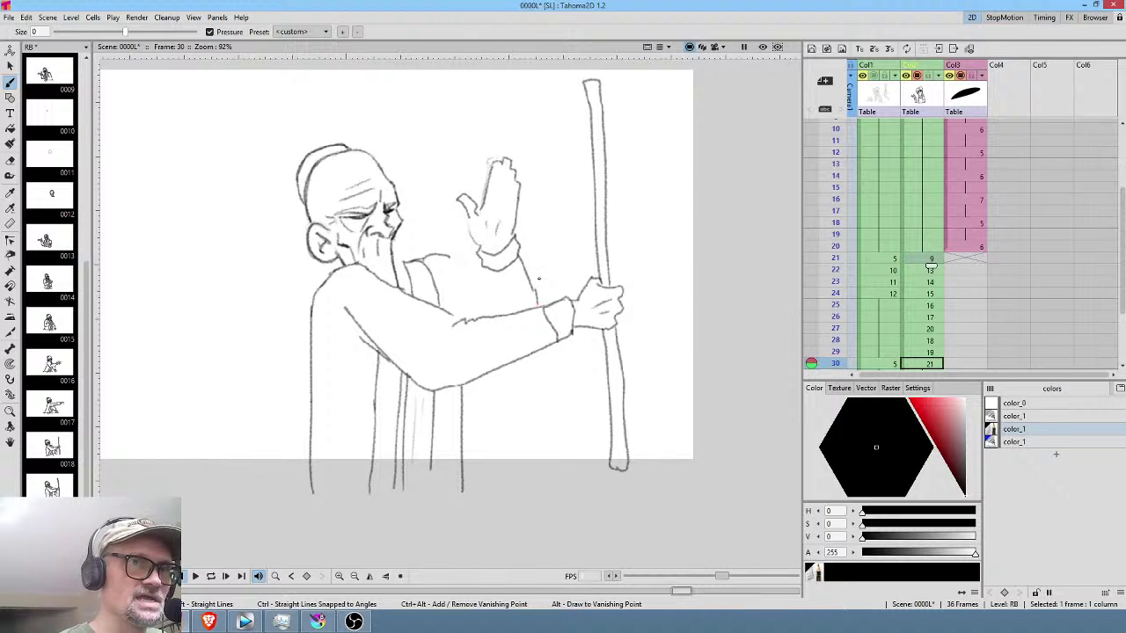
mouse_move(482, 267)
left_mouse_down()
mouse_move(480, 286)
mouse_move(447, 255)
left_mouse_up()
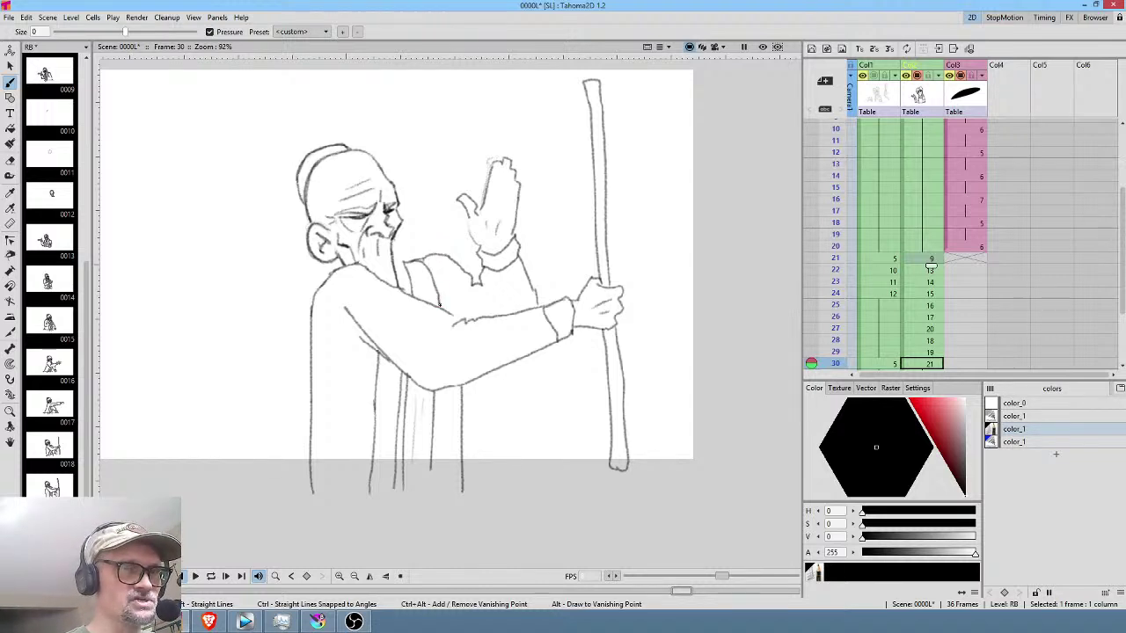
Erase the top of the collar beside the beard on frame 30 and redraw it joined to the shoulder.
key("comma")
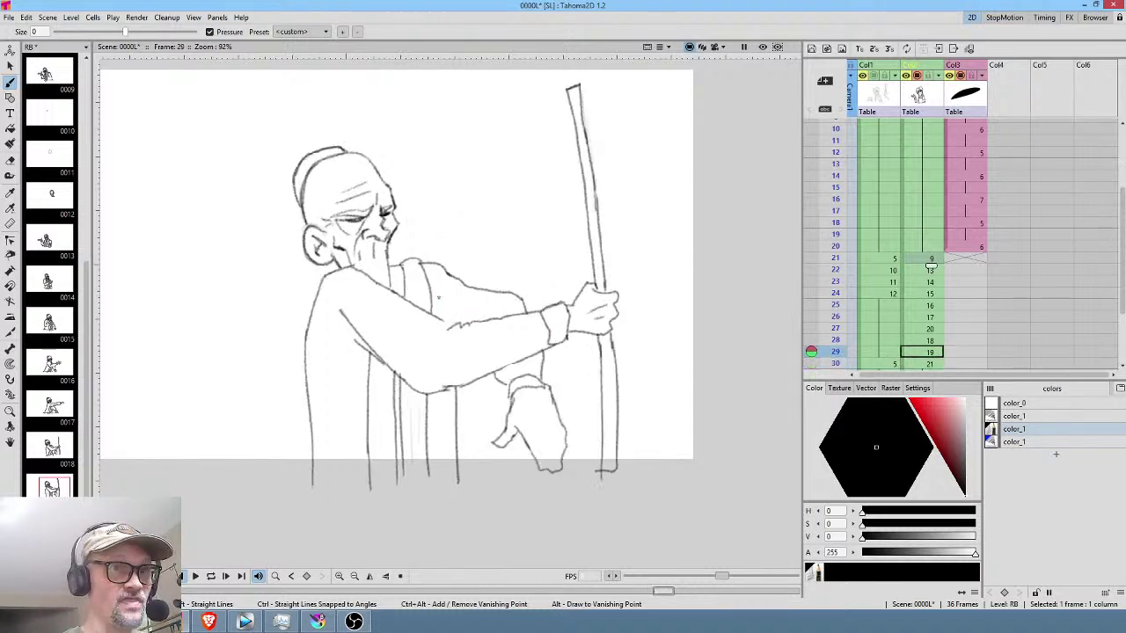
key("period")
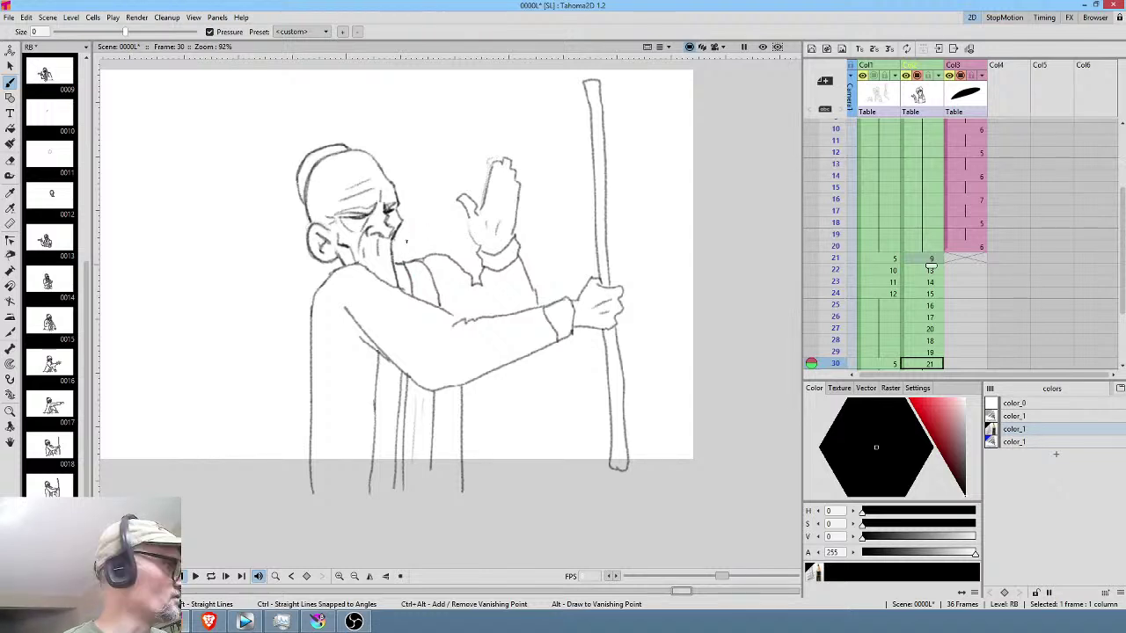
key("a")
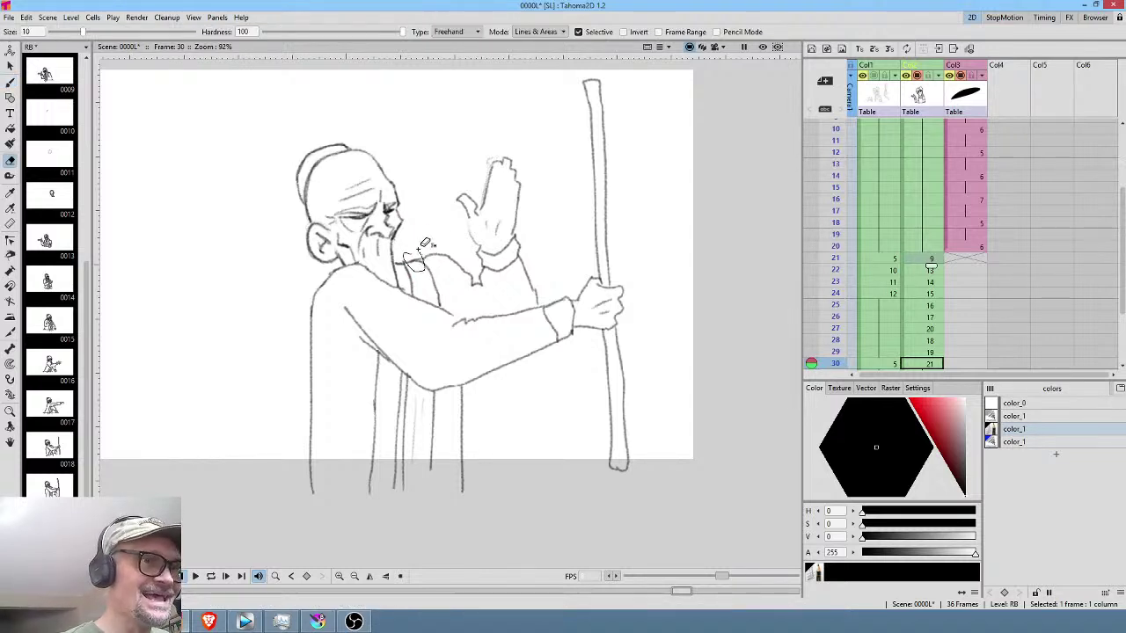
key("b")
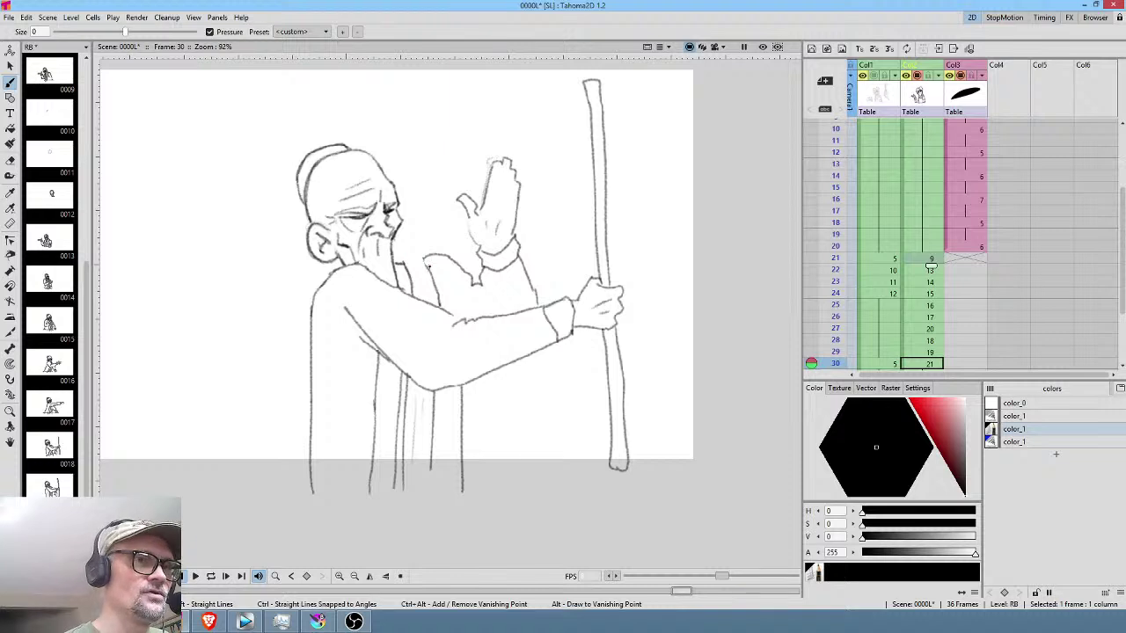
mouse_move(431, 270)
left_mouse_down()
mouse_move(426, 258)
mouse_move(394, 258)
mouse_move(425, 256)
mouse_move(436, 280)
left_mouse_up()
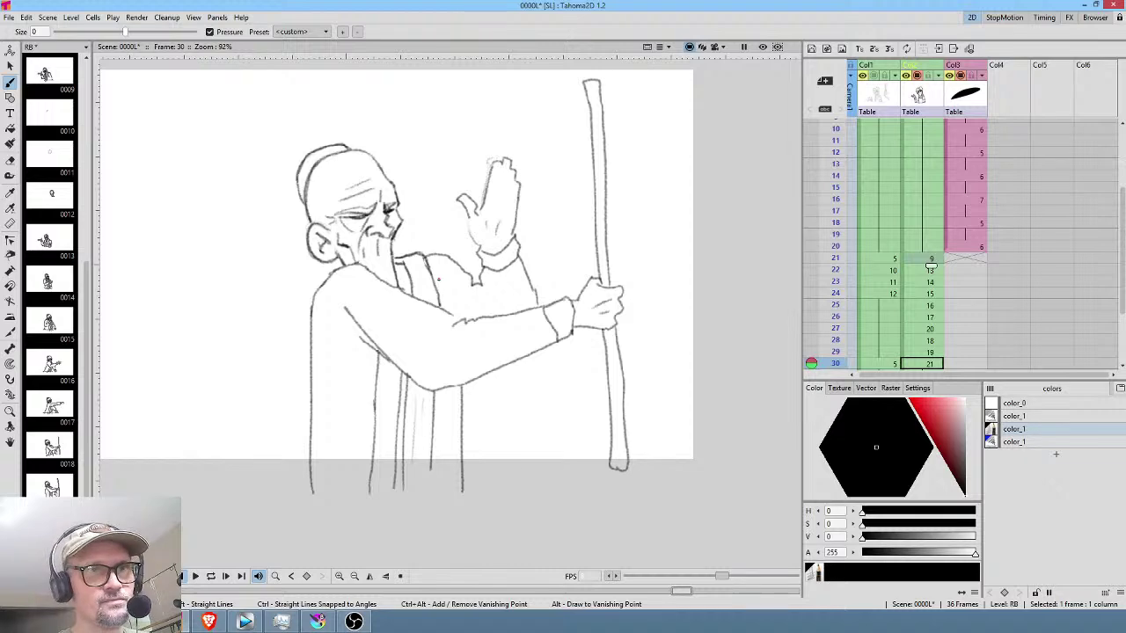
Erase the collar's top beside the beard on frame 28 and redraw it joined to the beard and far shoulder.
key("Up")
key("Up")
key("Up")
key("Down")
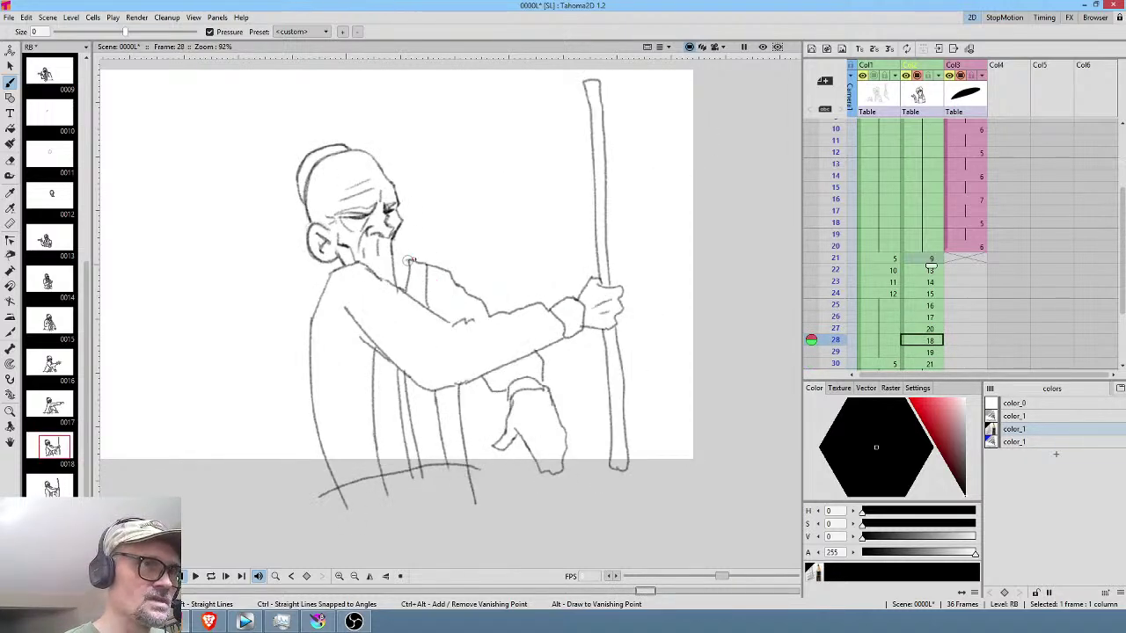
key("a")
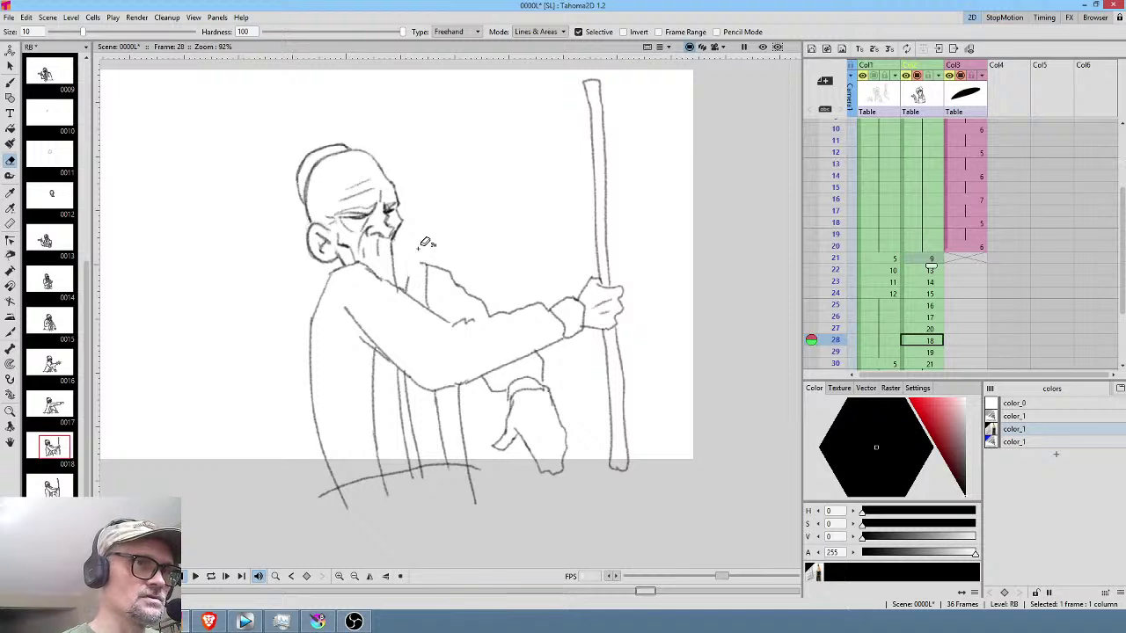
key("b")
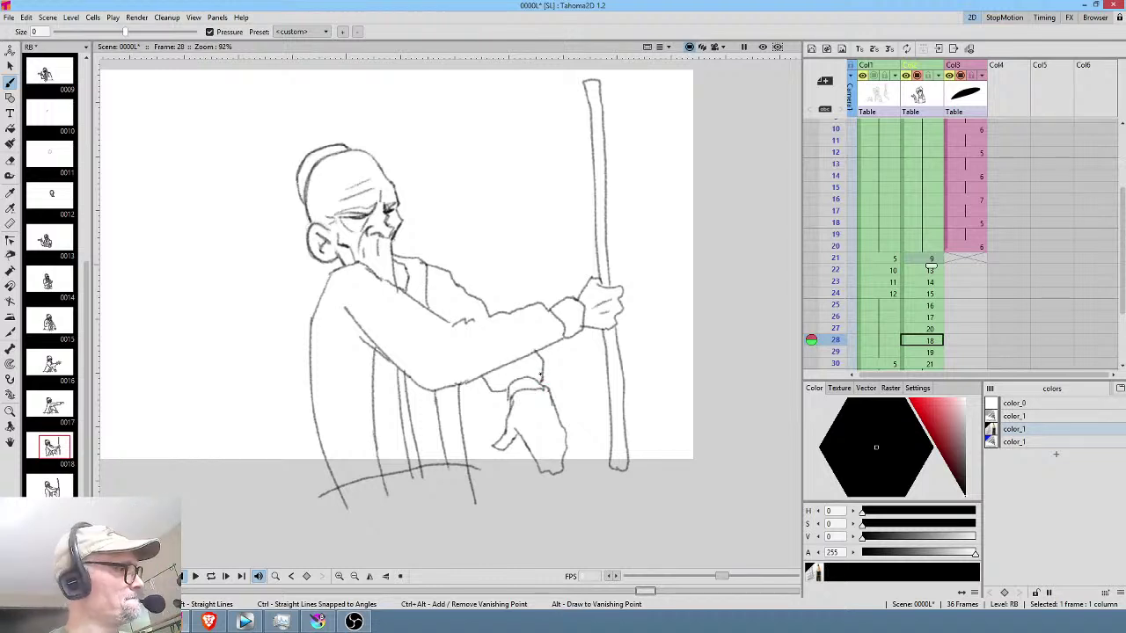
Add short fold lines inside the raised arm's elbow on frame 30, comparing it with frame 29.
key("period")
key("period")
key("comma")
key("period")
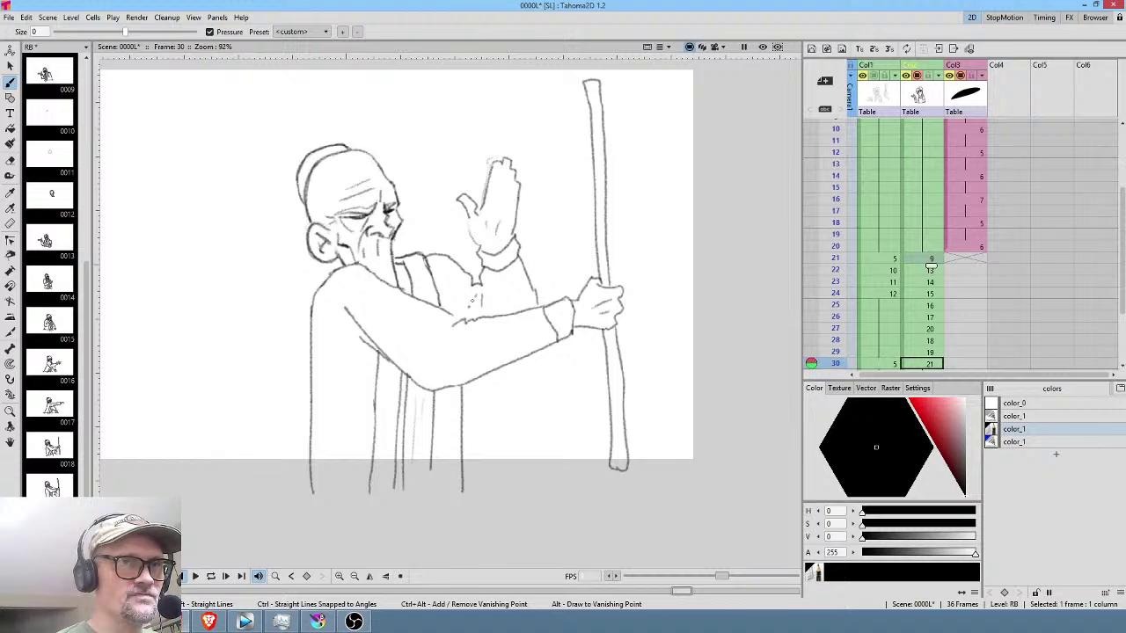
key("comma")
key("period")
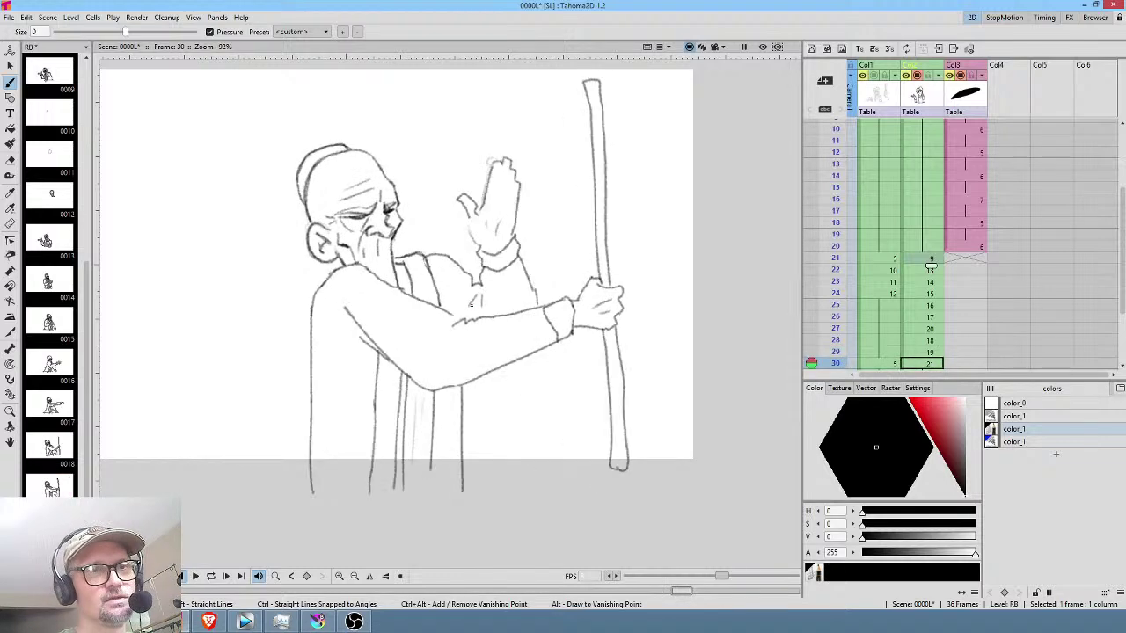
Draw closing lines across the bottom of the robe on frames 29 and 30.
key("comma")
key("comma")
key("comma")
key("period")
key("period")
mouse_move(479, 473)
left_mouse_down()
mouse_move(403, 464)
mouse_move(281, 475)
left_mouse_up()
key("period")
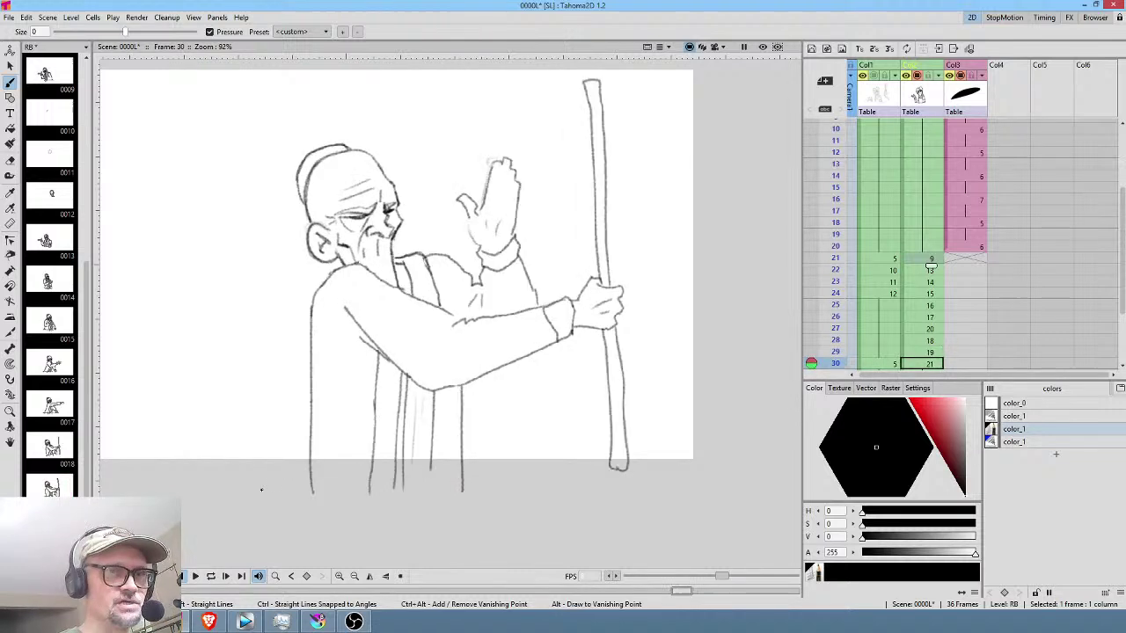
mouse_move(475, 473)
left_mouse_down()
mouse_move(449, 464)
mouse_move(281, 487)
left_mouse_up()
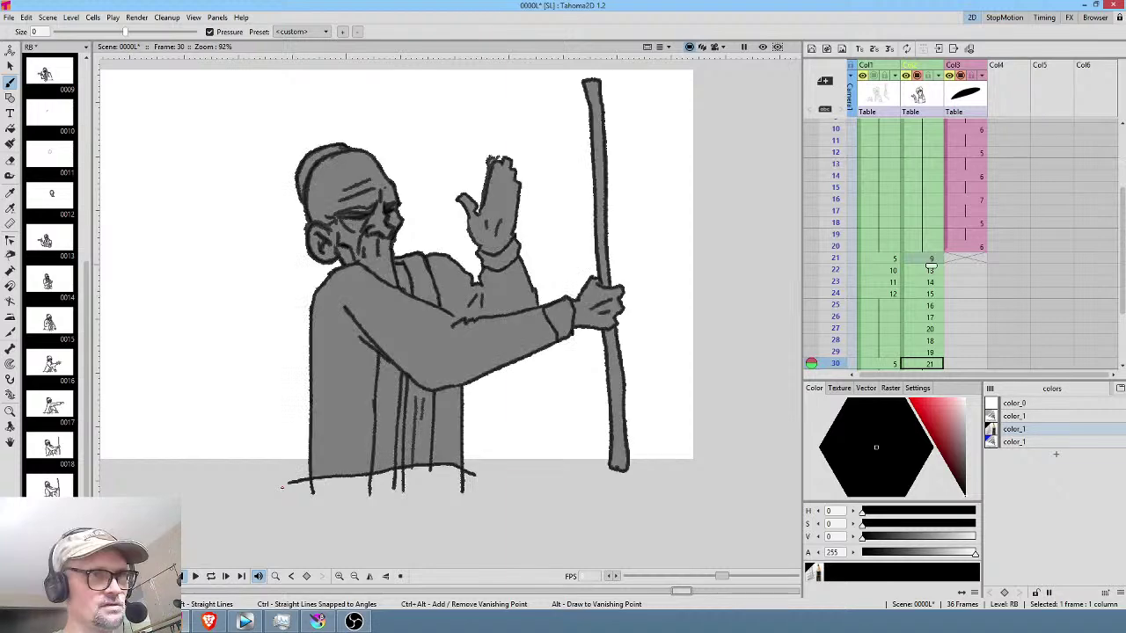
Check the frames with enclosed areas shaded, and close the open gap between the far sleeve and its cuff on frame 26.
key("comma")
key("comma")
key("comma")
key("comma")
key("comma")
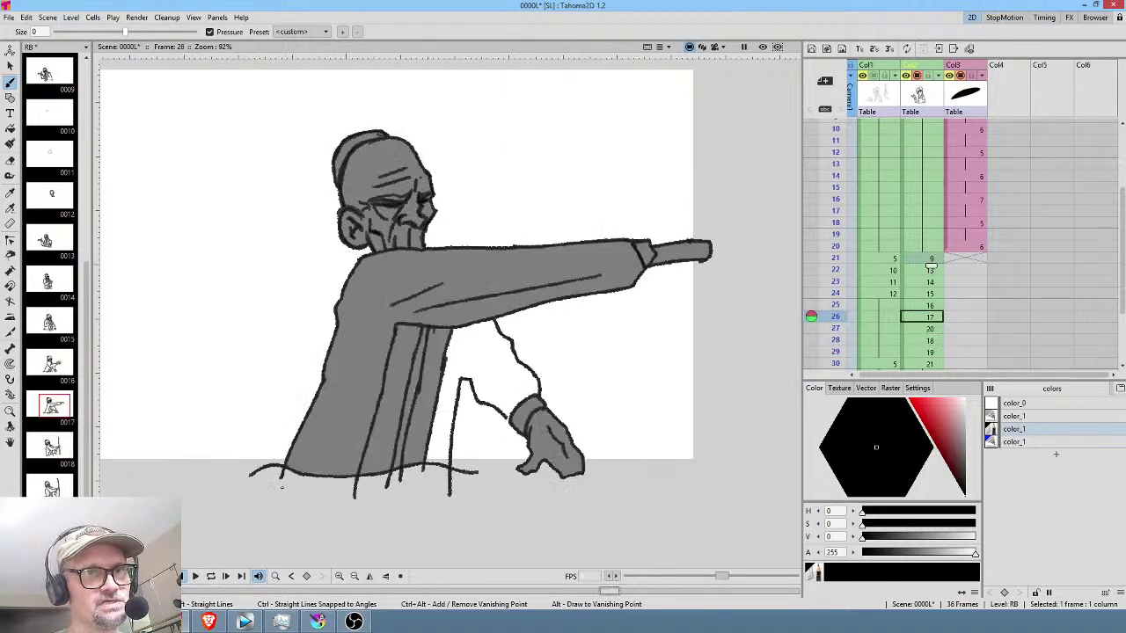
key("period")
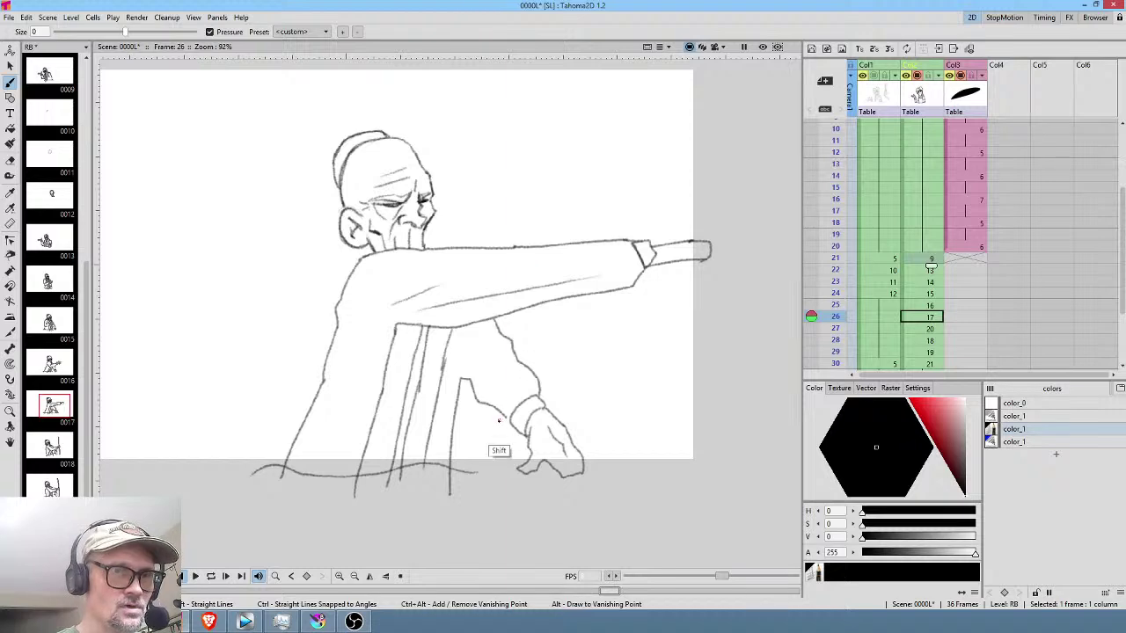
left_click_drag(501, 420, 541, 370)
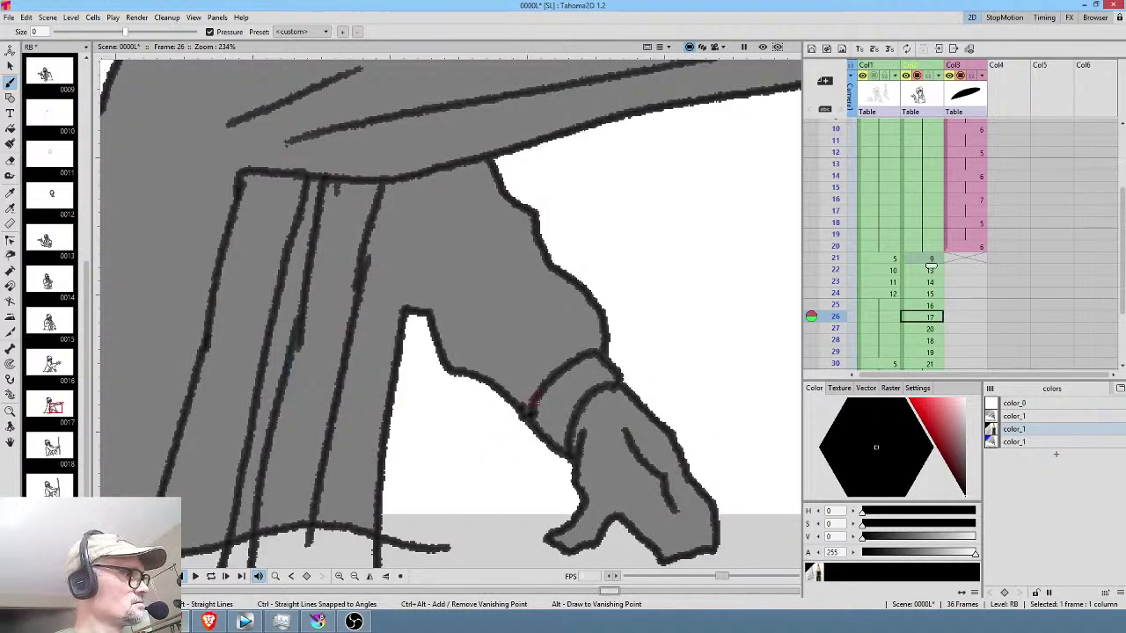
Examine the shaded drawings from frame 25 back to the start of the scene for outlines that are still open.
key("Up")
scroll(643, 378, "down", 5)
key("Up")
key("Up")
key("Up")
key("Up")
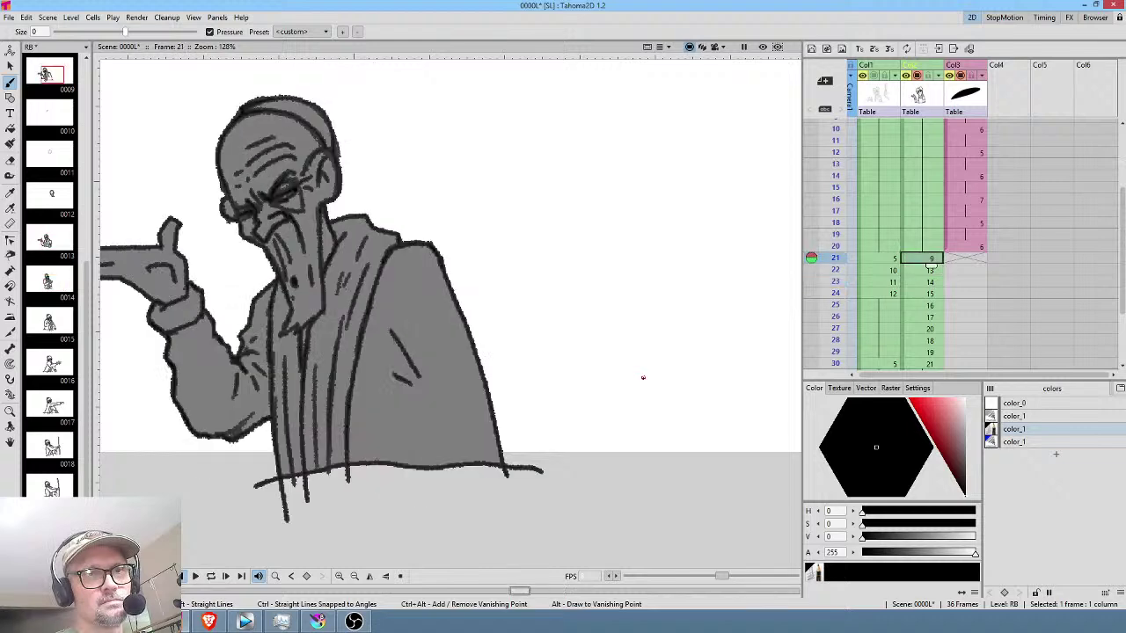
key("Up")
key("Up")
key("Up")
key("Up")
key("Up")
key("Up")
key("Up")
key("Up")
key("Up")
key("Up")
key("Up")
key("Up")
key("Up")
key("Up")
key("Up")
key("Up")
key("Up")
key("Up")
key("Up")
key("Up")
key("Down")
key("Down")
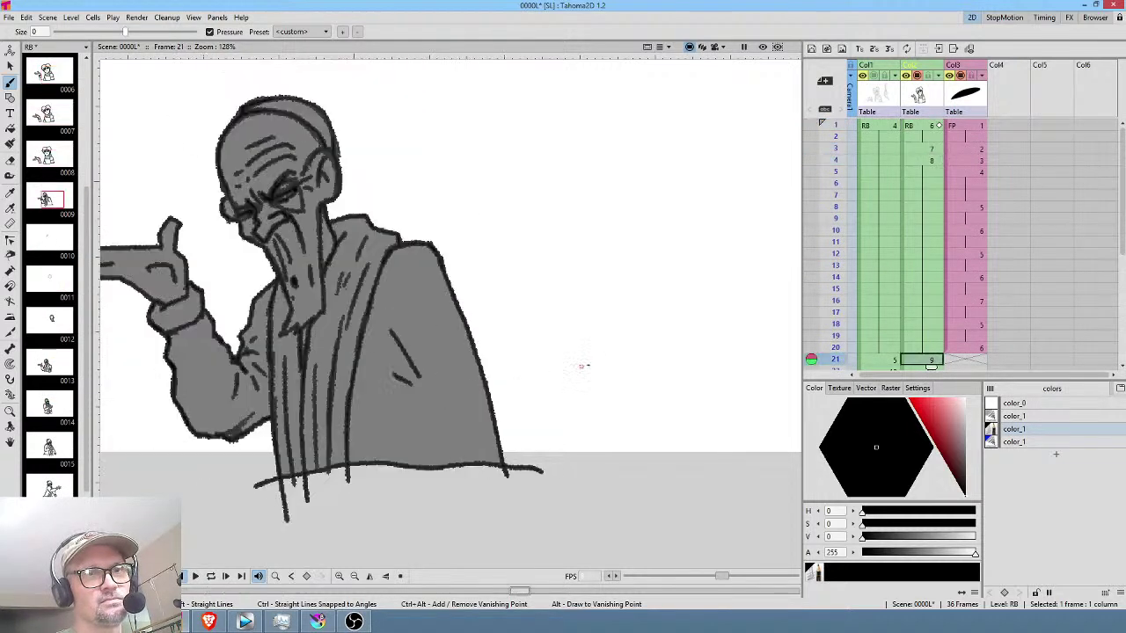
Check the shaded drawings on frames 29, 21 and 1 for open outlines, and turn the area shading off.
key("Up")
key("Up")
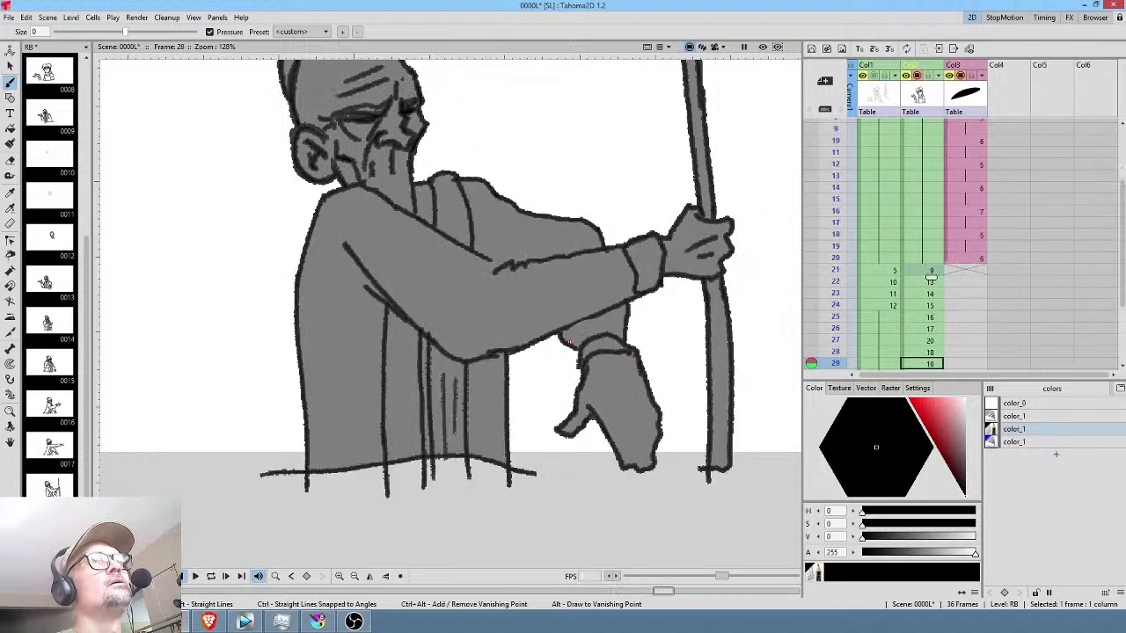
scroll(580, 343, "down", 2)
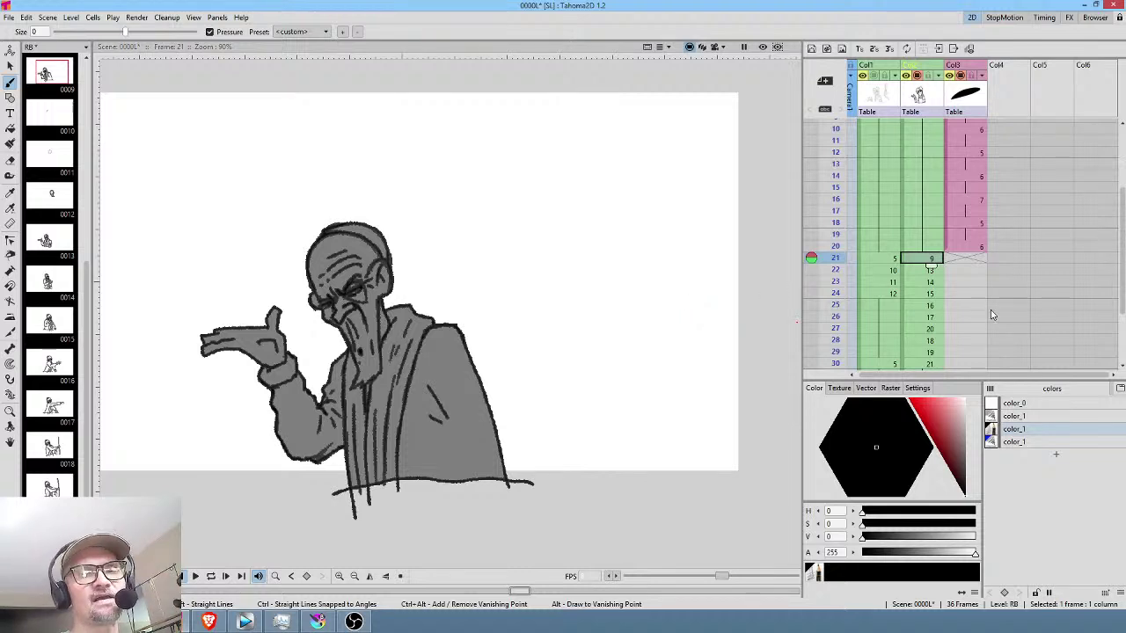
scroll(917, 167, "up", 3)
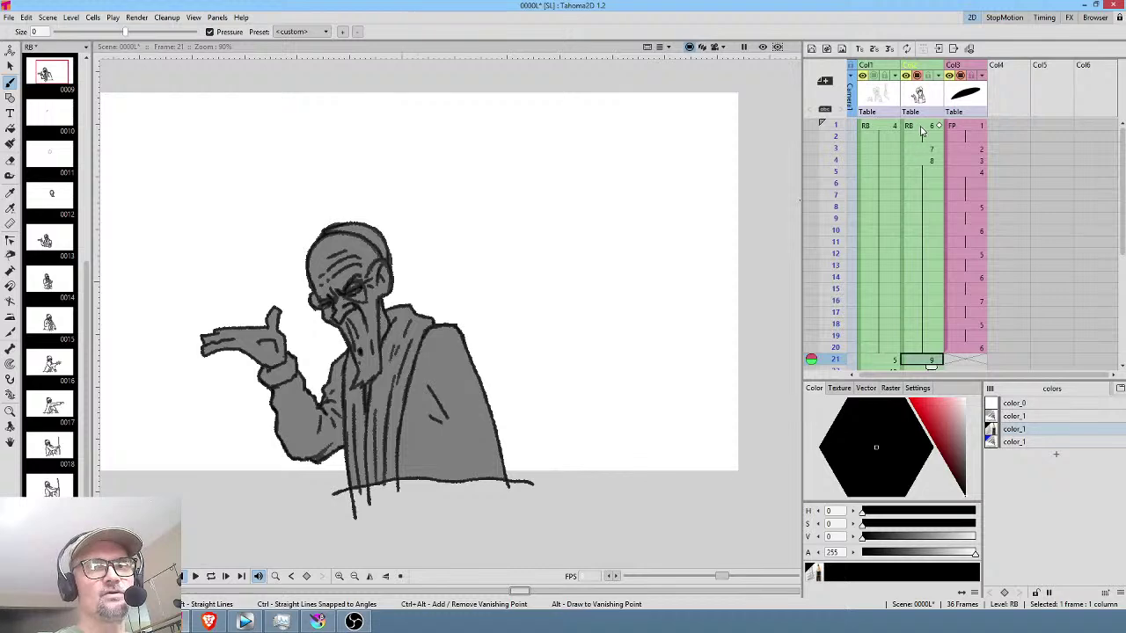
left_click(925, 127)
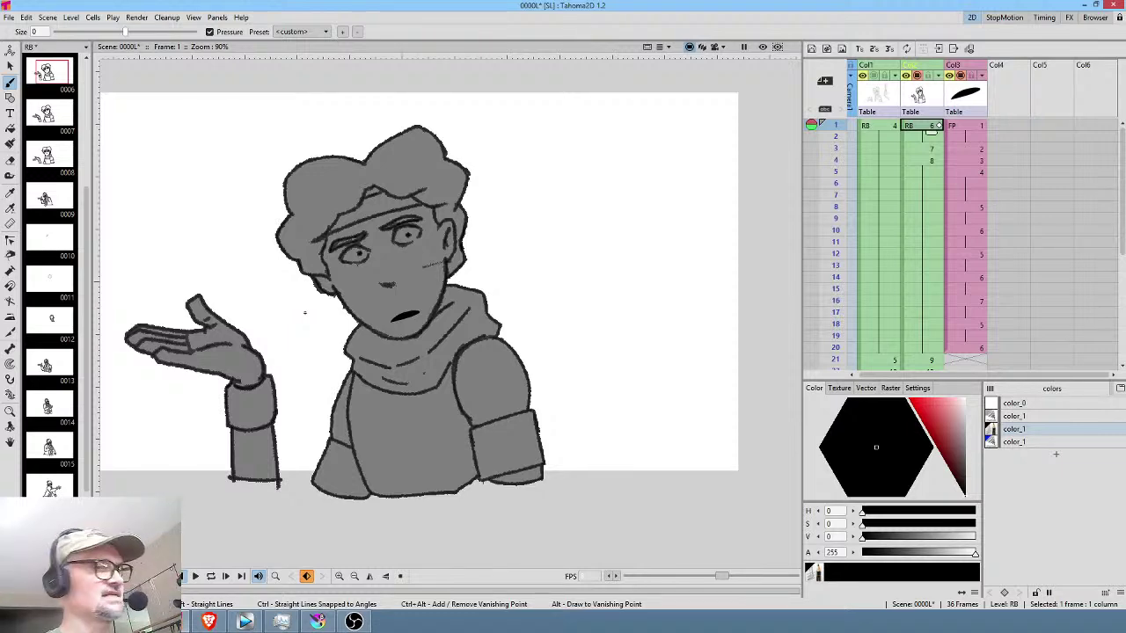
key("ctrl+z")
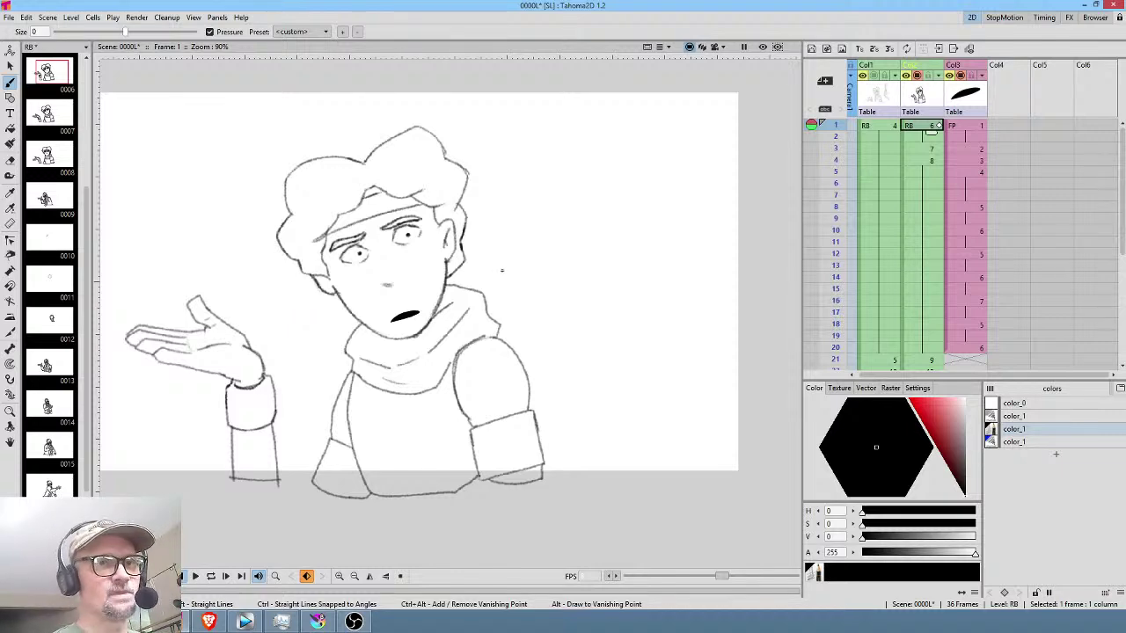
On frame 1, join the young man's scarf edge to the shoulder, close the gap at the shoulder's top, and add a short scarf fold line.
scroll(567, 259, "up", 5)
left_click_drag(568, 259, 481, 361)
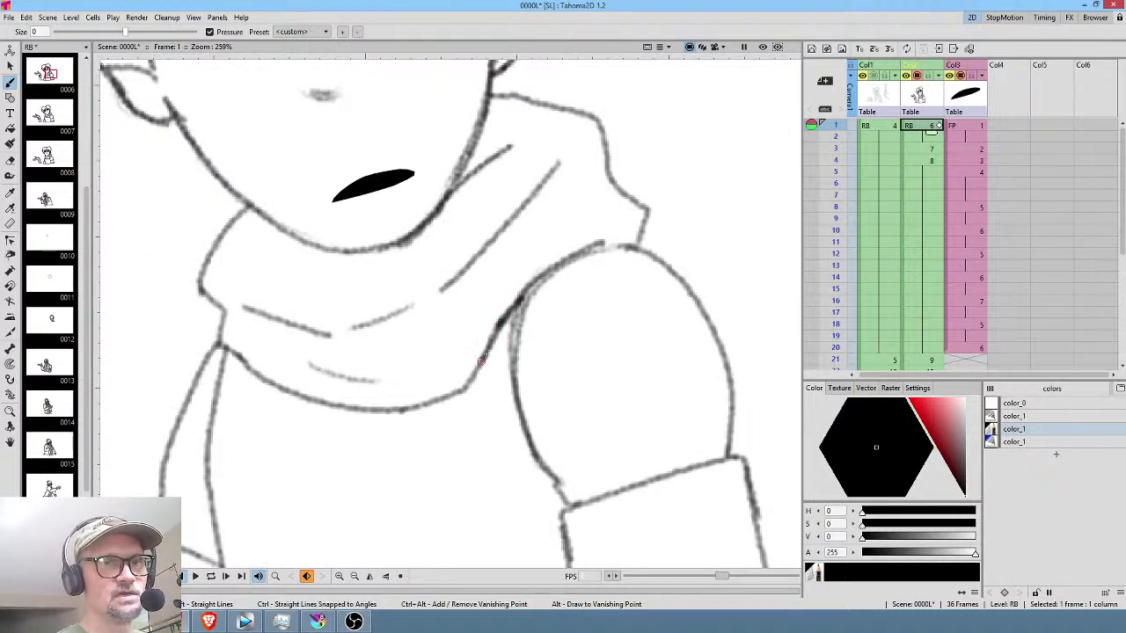
mouse_move(601, 250)
left_mouse_down()
mouse_move(620, 249)
mouse_move(650, 216)
left_mouse_up()
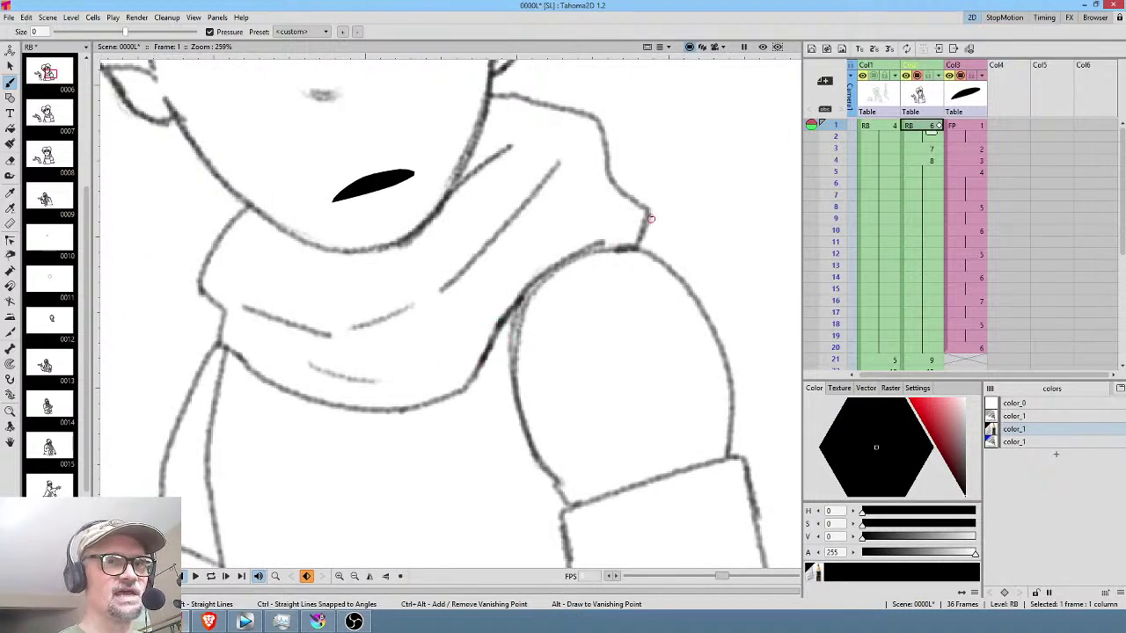
middle_click(589, 113)
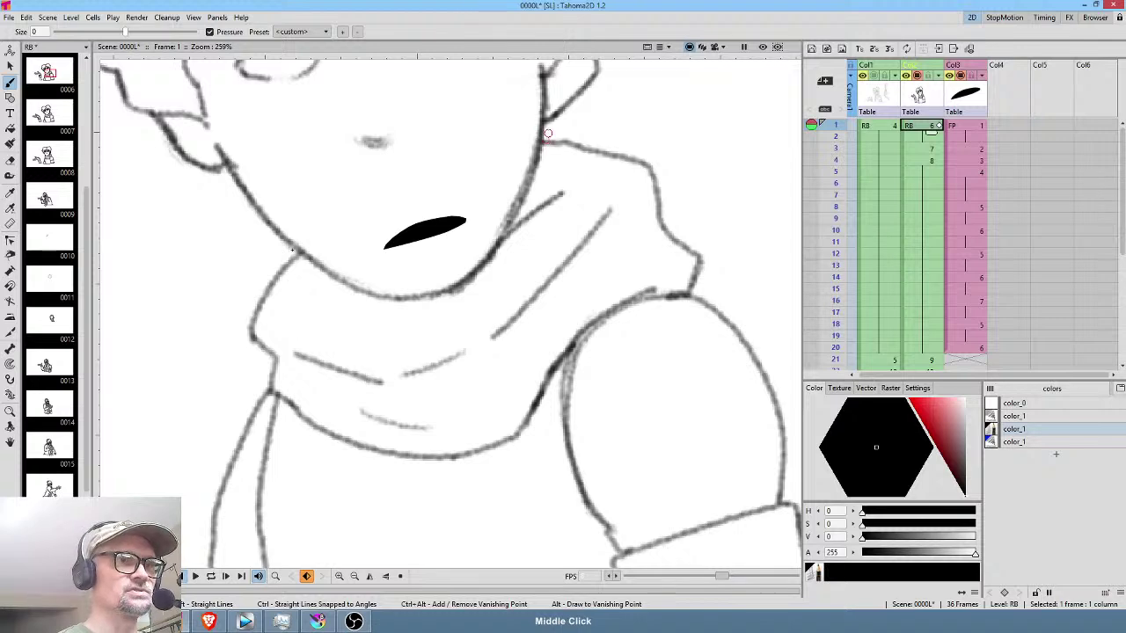
mouse_move(300, 253)
left_mouse_down()
mouse_move(266, 295)
mouse_move(273, 355)
left_mouse_up()
middle_click(404, 484)
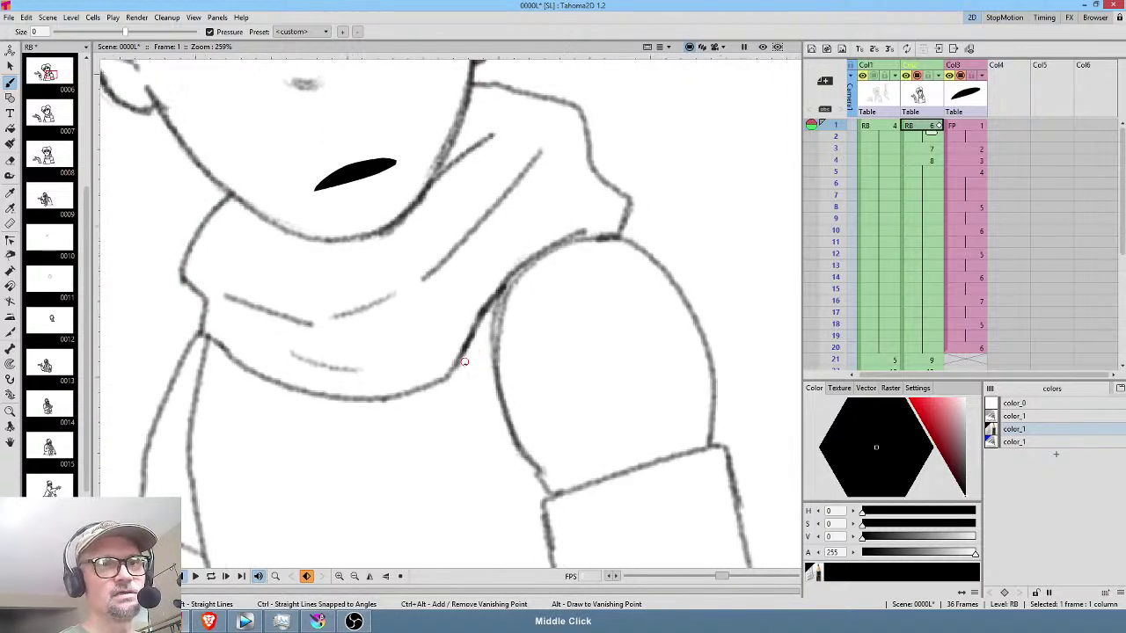
left_click_drag(402, 322, 449, 299)
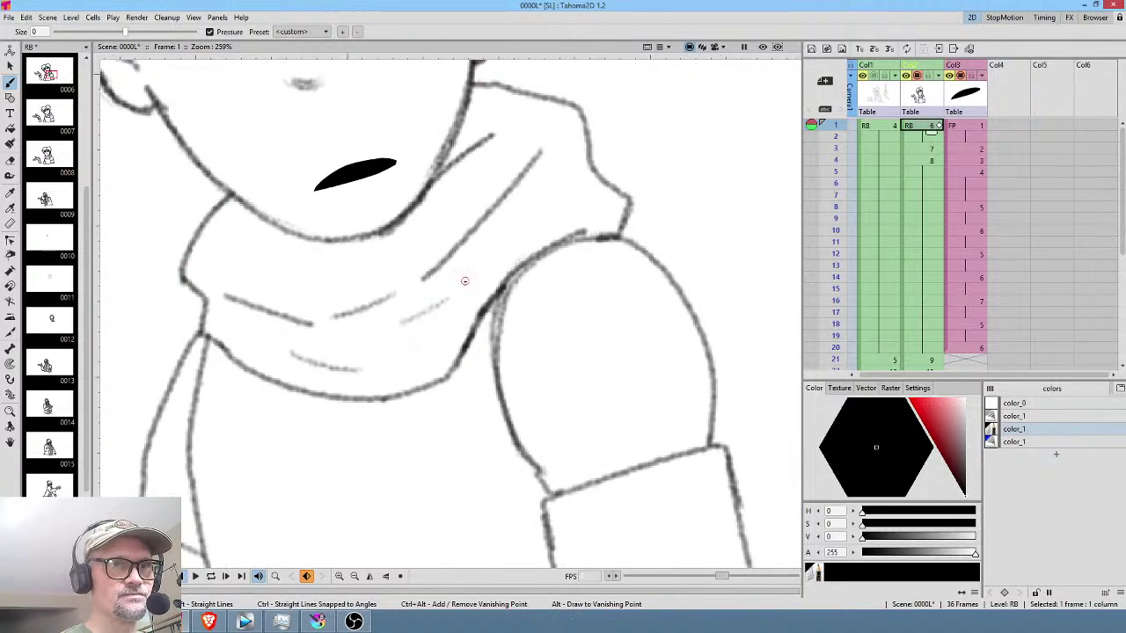
middle_click(634, 305)
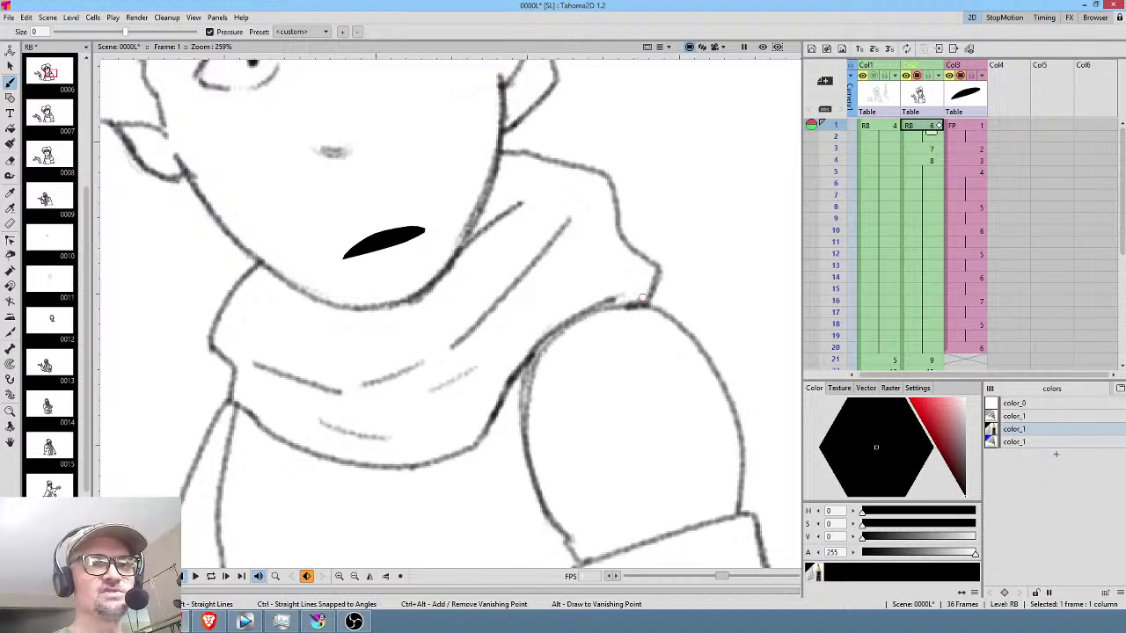
Strengthen the upper arm's inner outline on frame 1 and close it down to the corner of the cuff.
mouse_move(626, 306)
left_mouse_down()
mouse_move(535, 354)
mouse_move(526, 444)
left_mouse_up()
middle_click(687, 450)
left_click_drag(726, 260, 726, 308)
mouse_move(552, 327)
left_mouse_down()
mouse_move(567, 357)
mouse_move(531, 311)
left_mouse_up()
left_click_drag(512, 211, 531, 310)
left_click_drag(511, 230, 526, 292)
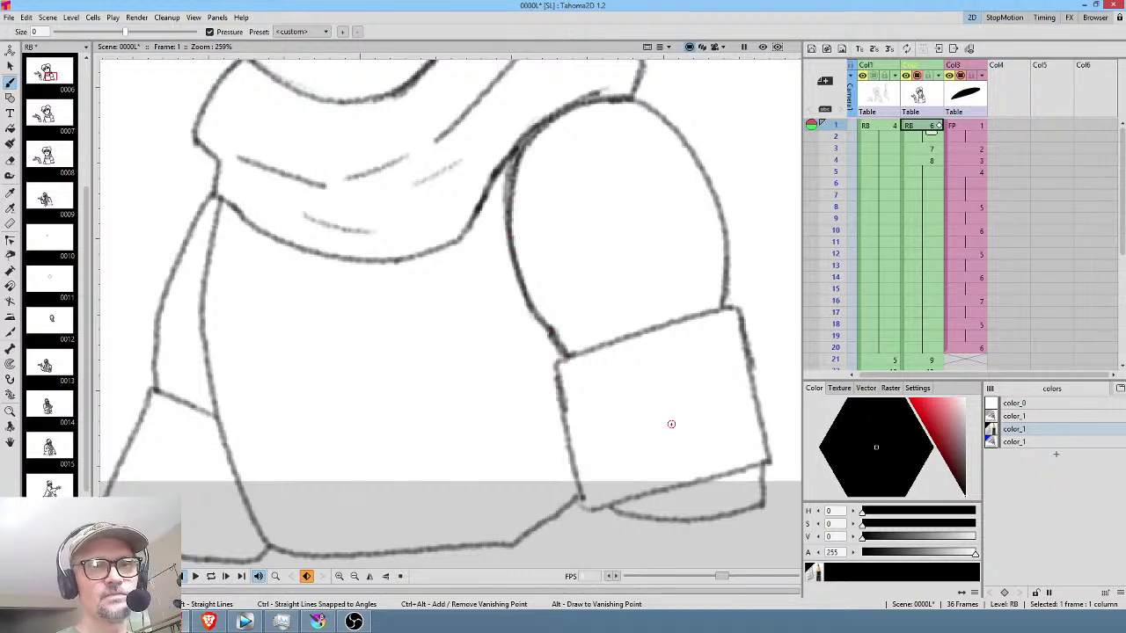
Retrace the edges of the cuff below the shoulder on frame 1 with darker, continuous lines.
middle_click(671, 423)
mouse_move(605, 315)
left_mouse_down()
mouse_move(586, 327)
mouse_move(612, 466)
mouse_move(765, 433)
left_mouse_up()
middle_click(780, 415)
left_click_drag(652, 345, 668, 431)
left_click_drag(569, 308, 637, 291)
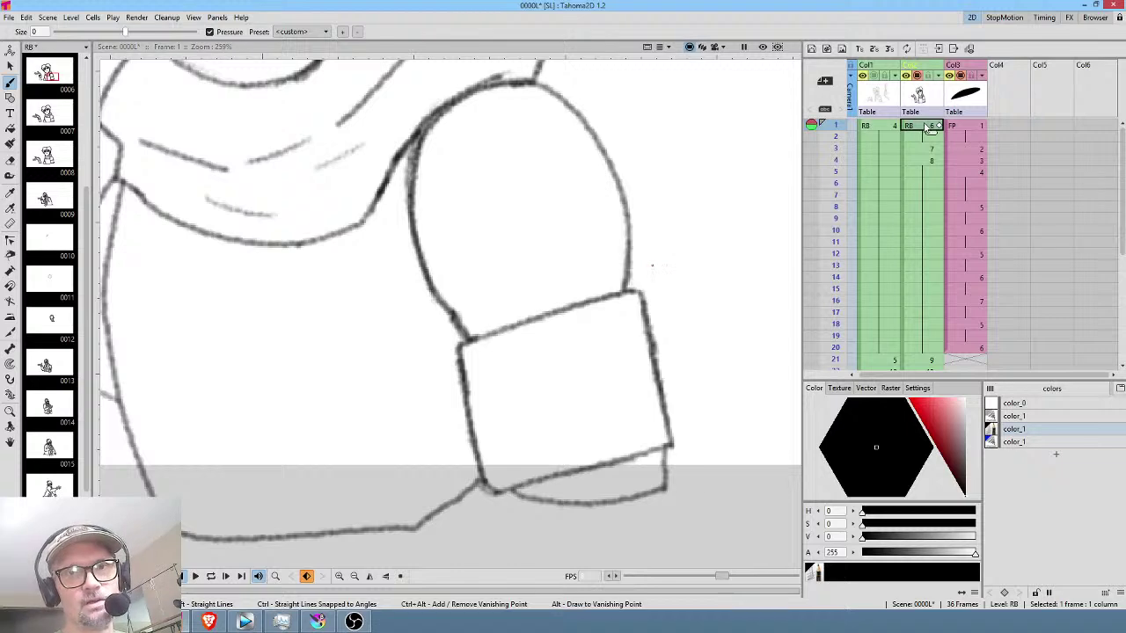
Connect the scarf's lower edge to the shoulder outline on frames 3 and 4, comparing them with frame 1.
mouse_move(843, 131)
left_mouse_down()
mouse_move(840, 197)
mouse_move(841, 127)
left_mouse_up()
left_click(919, 151)
mouse_move(522, 57)
left_mouse_down()
mouse_move(582, 141)
mouse_move(473, 235)
mouse_move(474, 299)
left_mouse_up()
left_click(925, 163)
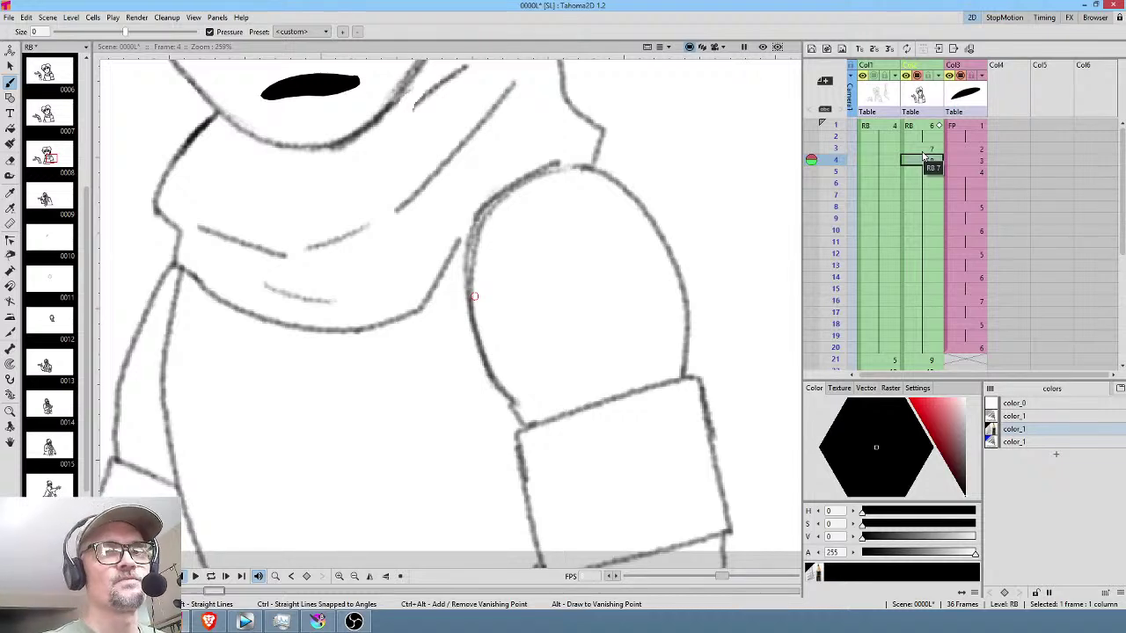
middle_click(629, 185)
mouse_move(615, 121)
left_mouse_down()
mouse_move(507, 178)
mouse_move(480, 226)
left_mouse_up()
left_click(928, 149)
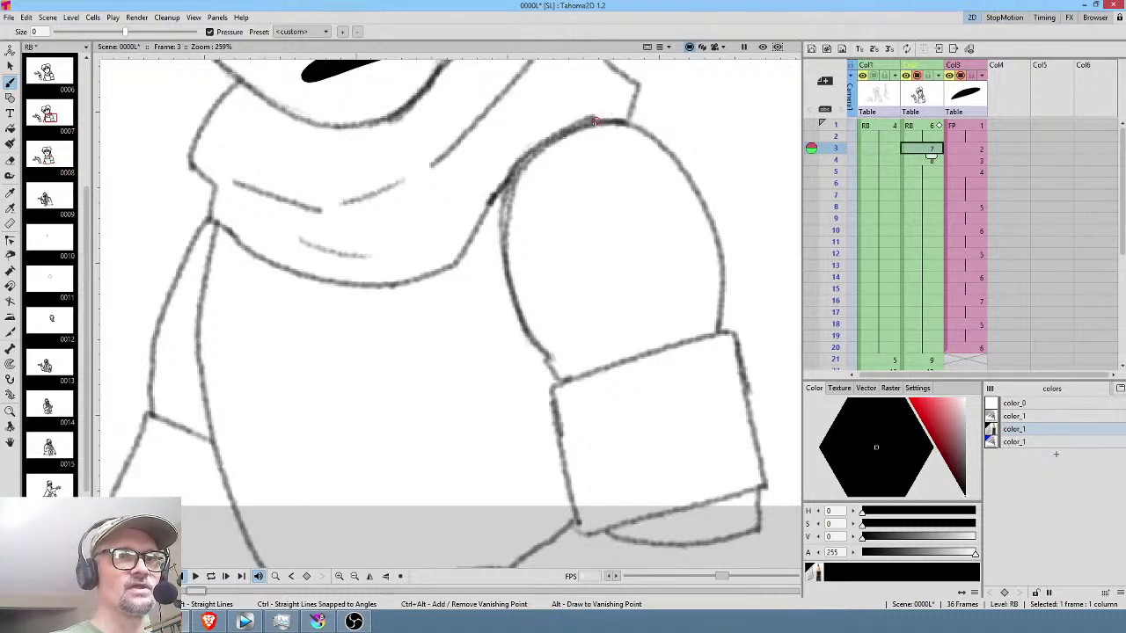
key("Up")
key("Up")
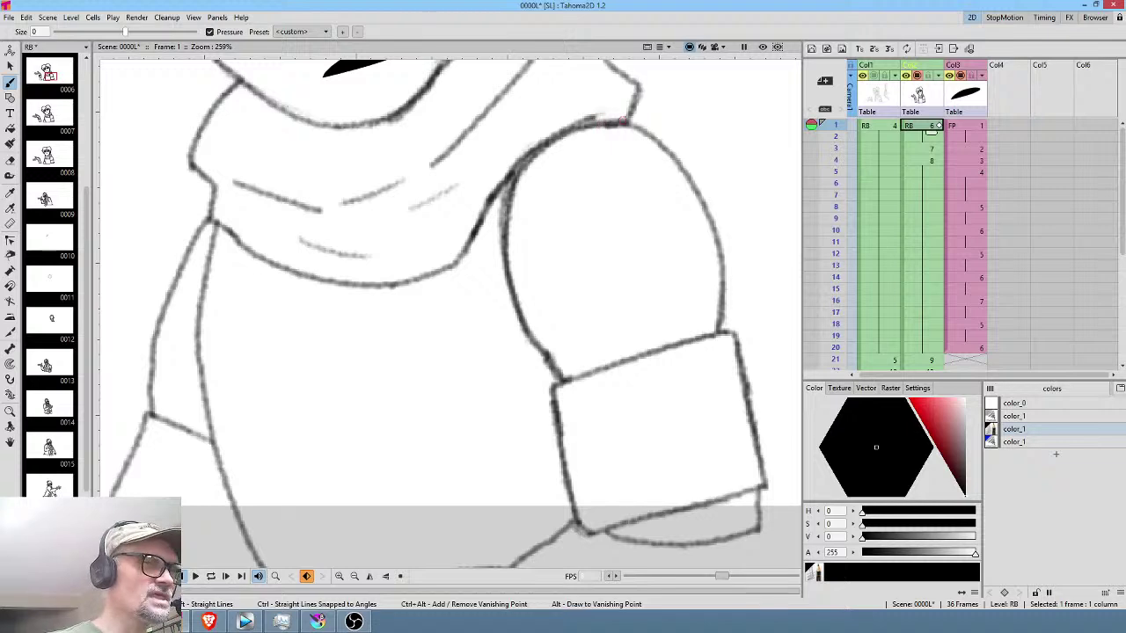
key("Down")
key("Down")
key("Down")
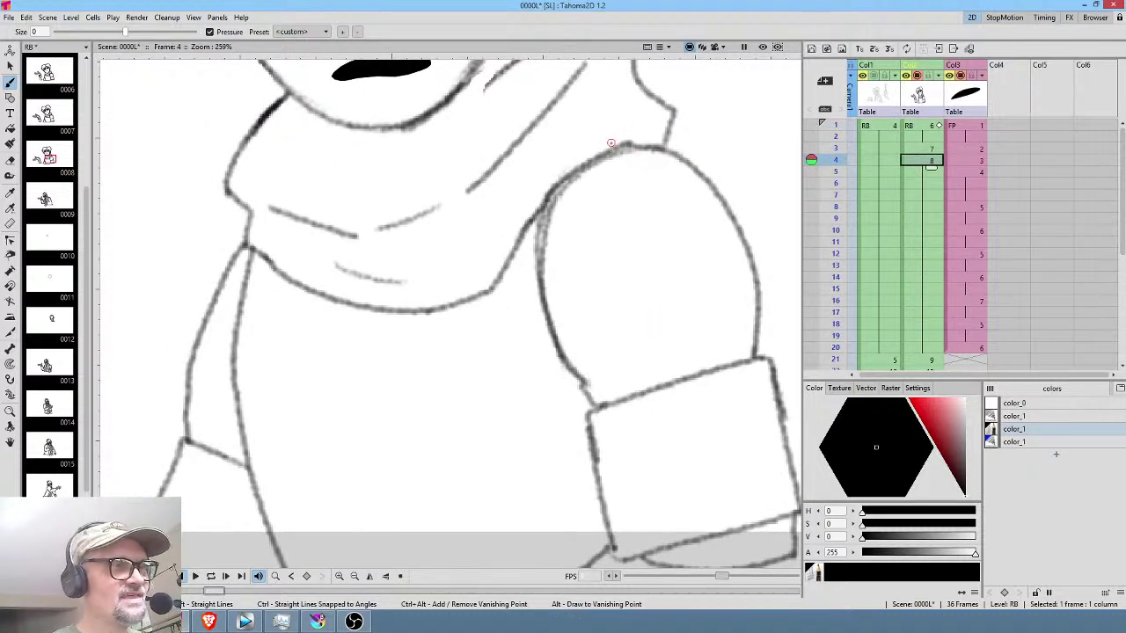
Examine the old man's unshaded drawings from frame 21 through frame 29 for outlines that still need correcting.
scroll(939, 336, "down", 5)
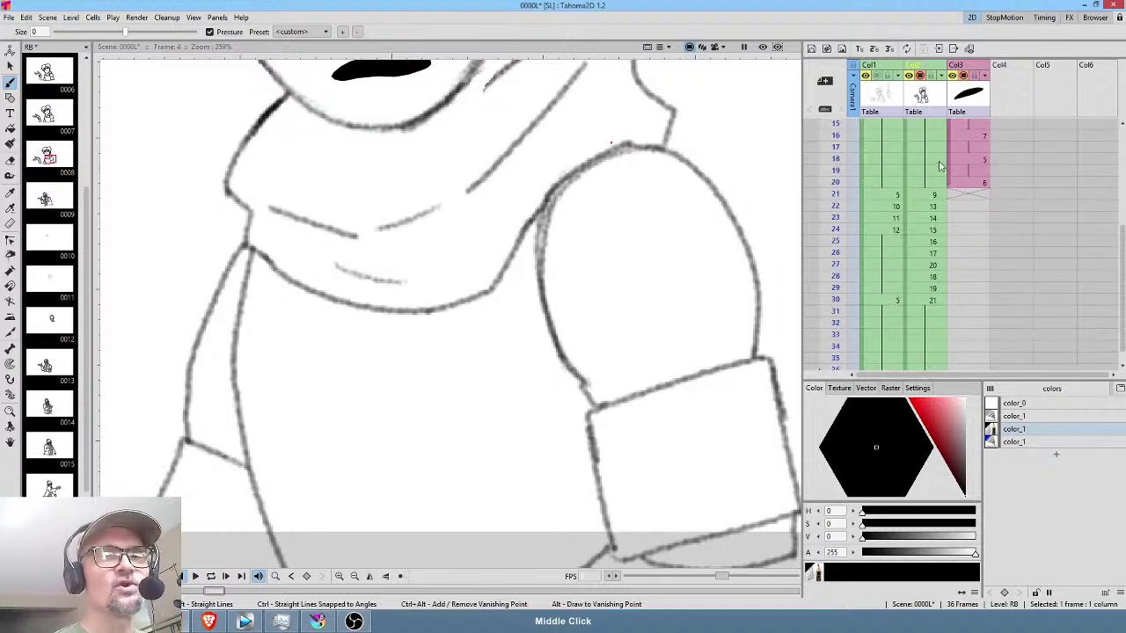
left_click(936, 195)
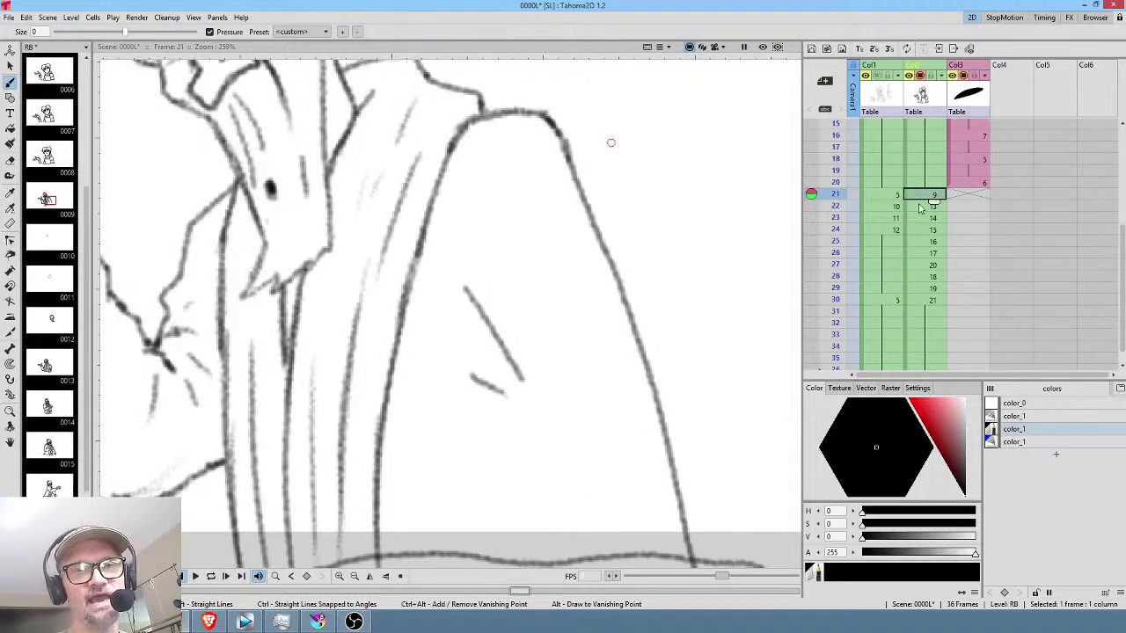
left_click(836, 229)
left_click(837, 241)
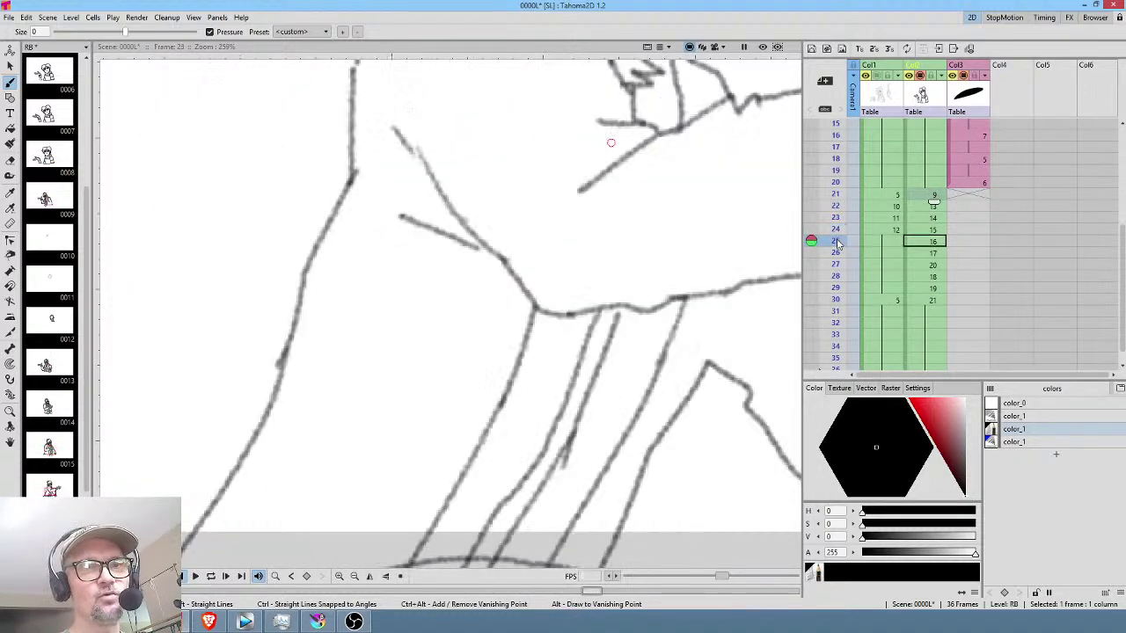
left_click_drag(457, 353, 469, 391)
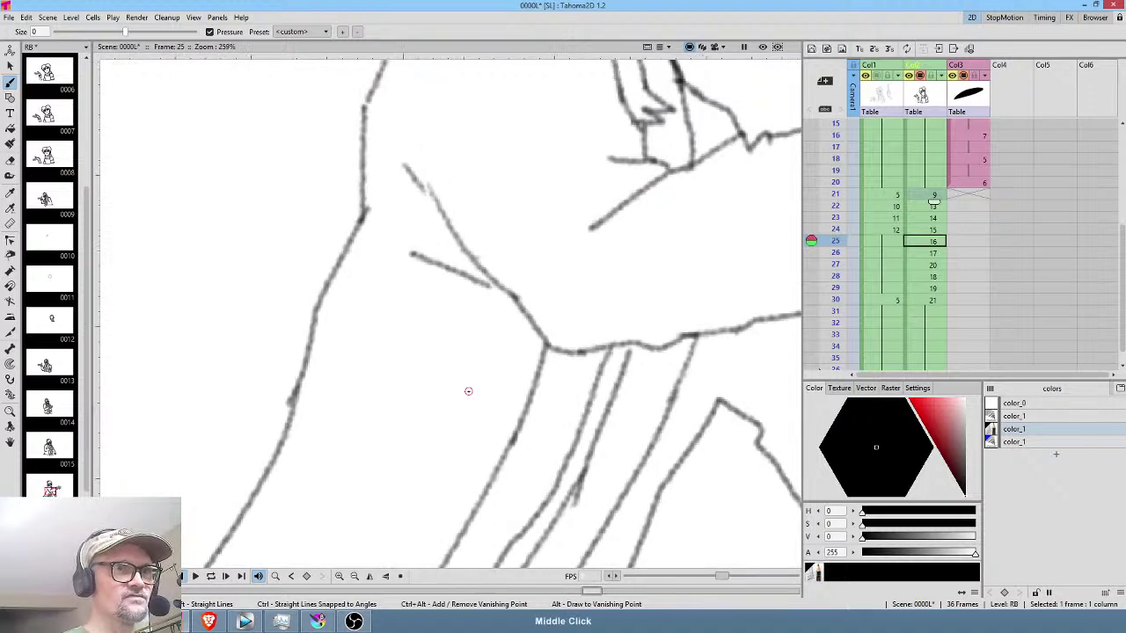
left_click(933, 252)
left_click(933, 265)
left_click_drag(686, 334, 458, 373)
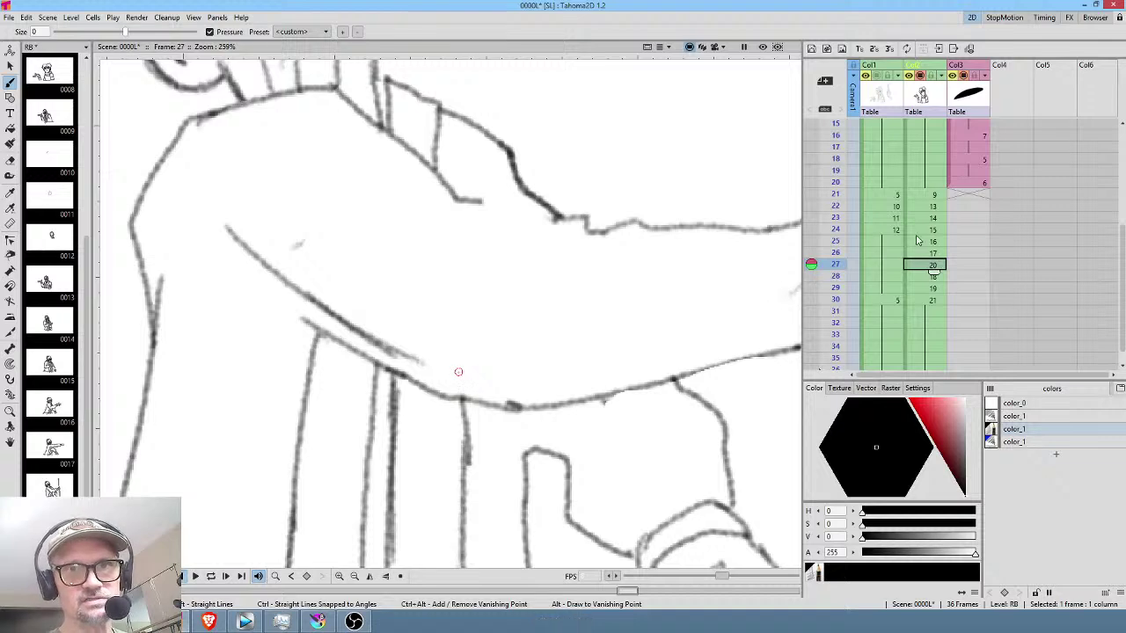
key("Down")
key("Down")
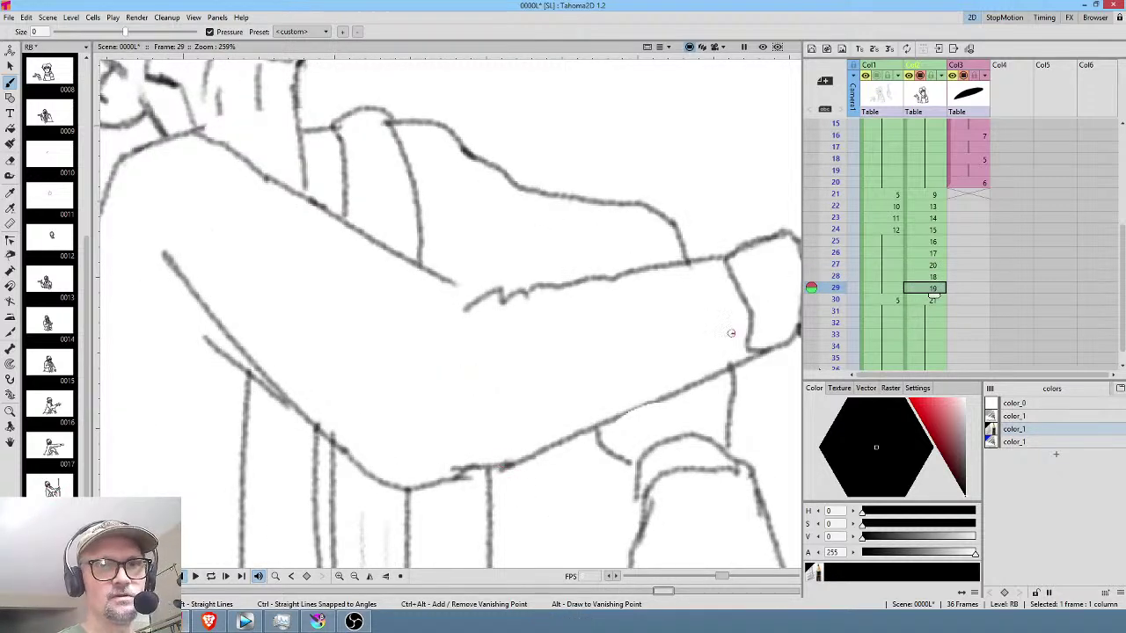
Erase the lower corner where the near sleeve meets its cuff on frame 29 and redraw the joining line.
left_click_drag(730, 333, 695, 314)
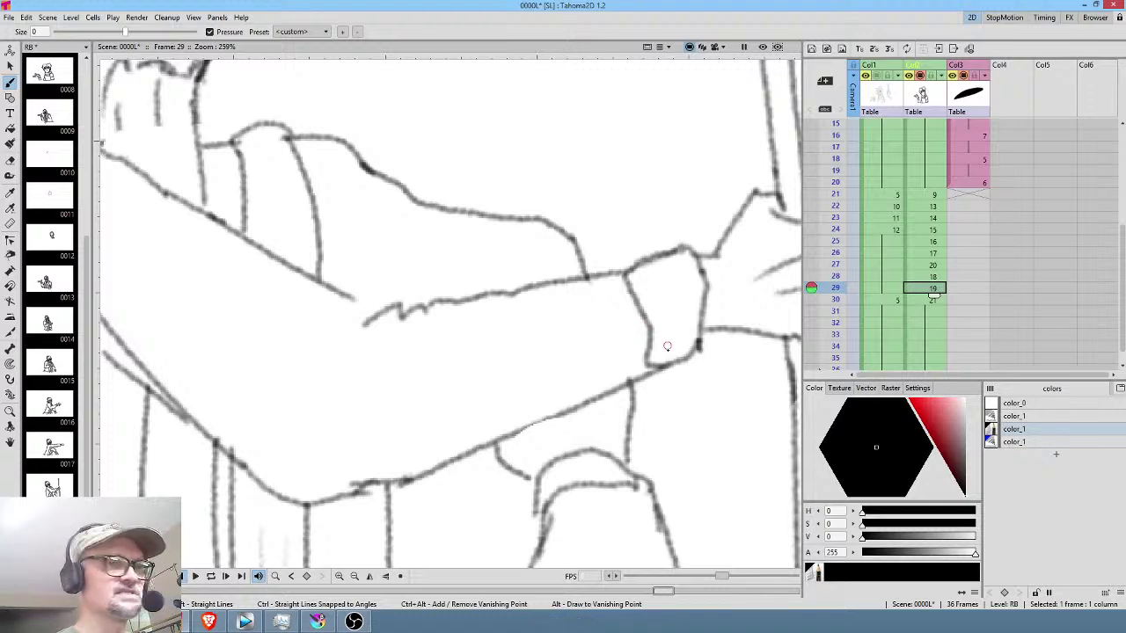
key("a")
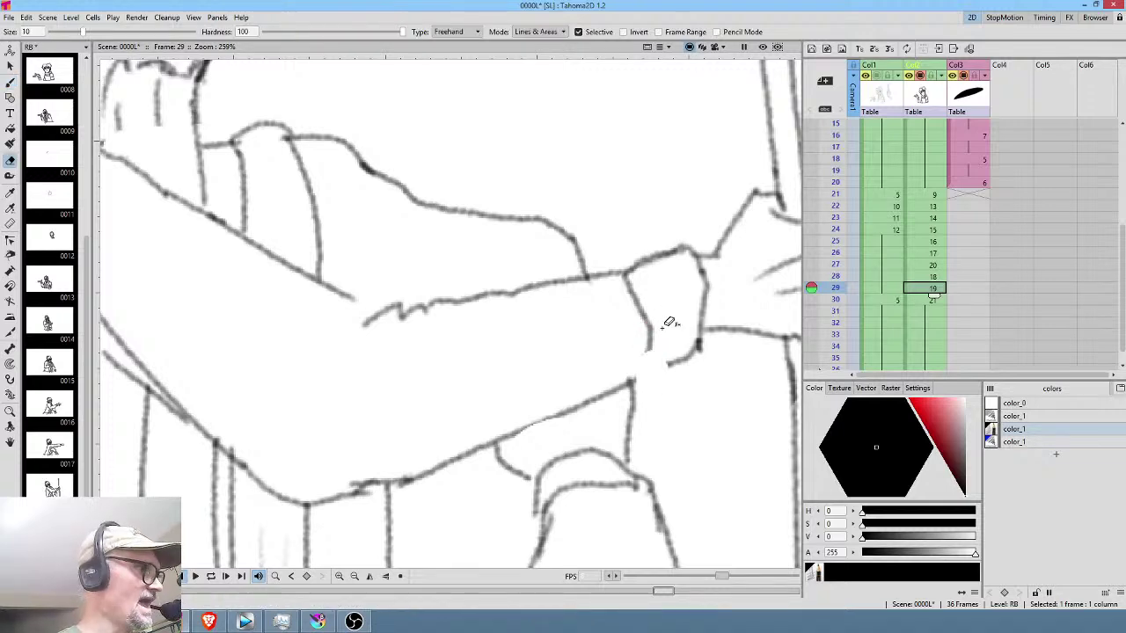
key("b")
mouse_move(649, 345)
left_mouse_down()
mouse_move(631, 382)
mouse_move(674, 357)
left_mouse_up()
On frame 30, erase the near sleeve's cuff seam and upper corner, and redraw them as a curved sleeve opening.
left_click(932, 299)
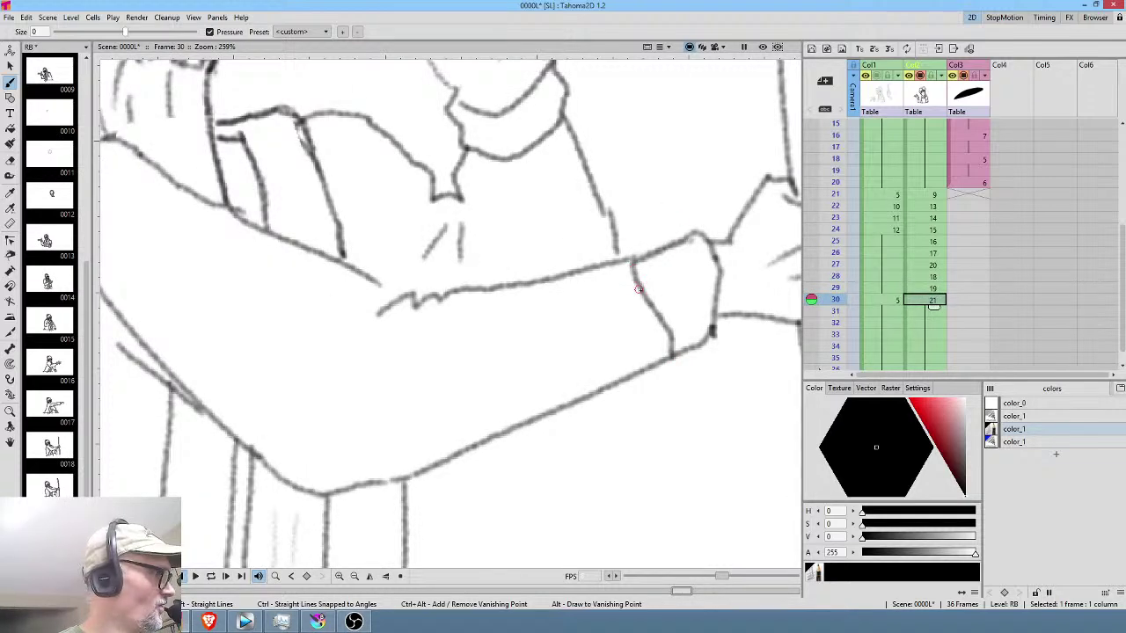
key("e")
mouse_move(636, 261)
left_mouse_down()
mouse_move(633, 336)
mouse_move(667, 348)
mouse_move(692, 299)
left_mouse_up()
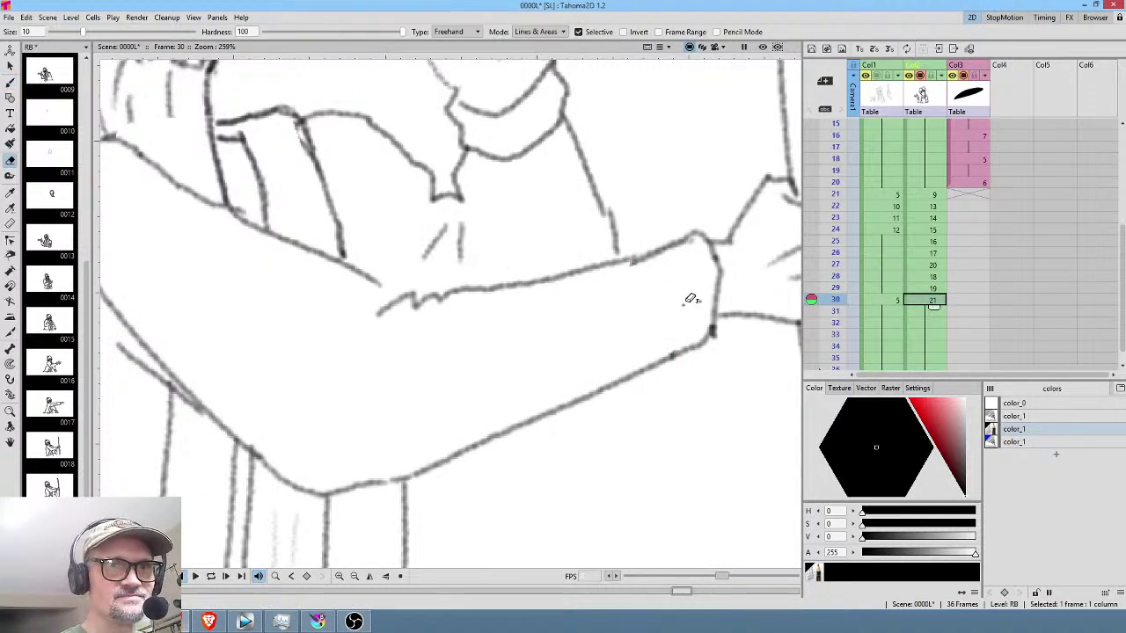
left_click_drag(648, 234, 658, 239)
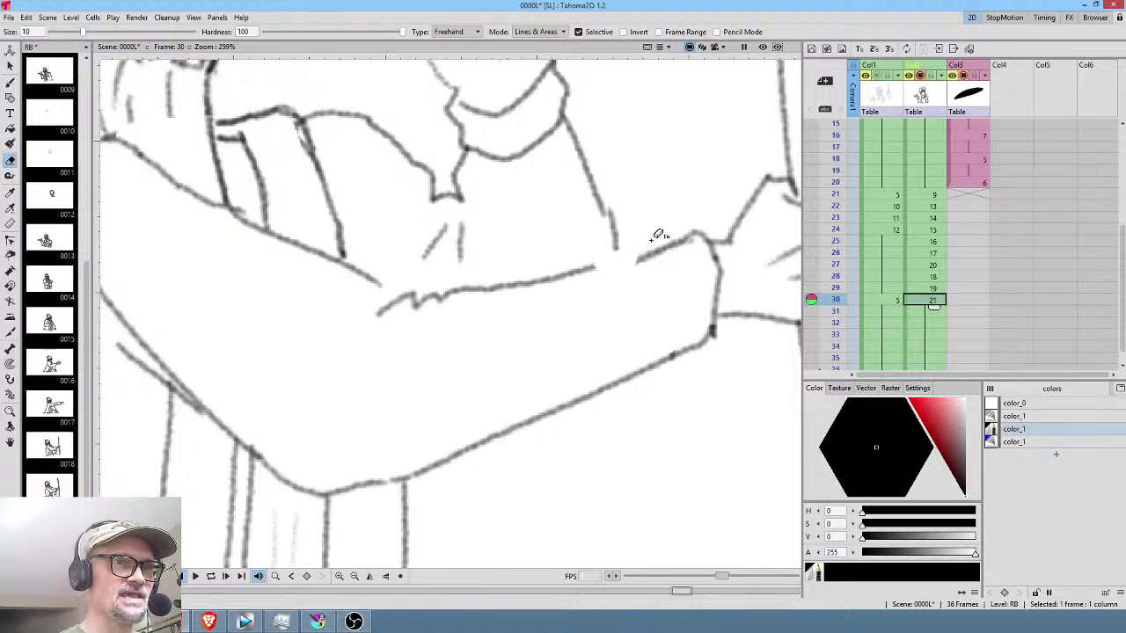
key("b")
mouse_move(588, 268)
left_mouse_down()
mouse_move(614, 253)
mouse_move(645, 262)
mouse_move(667, 356)
left_mouse_up()
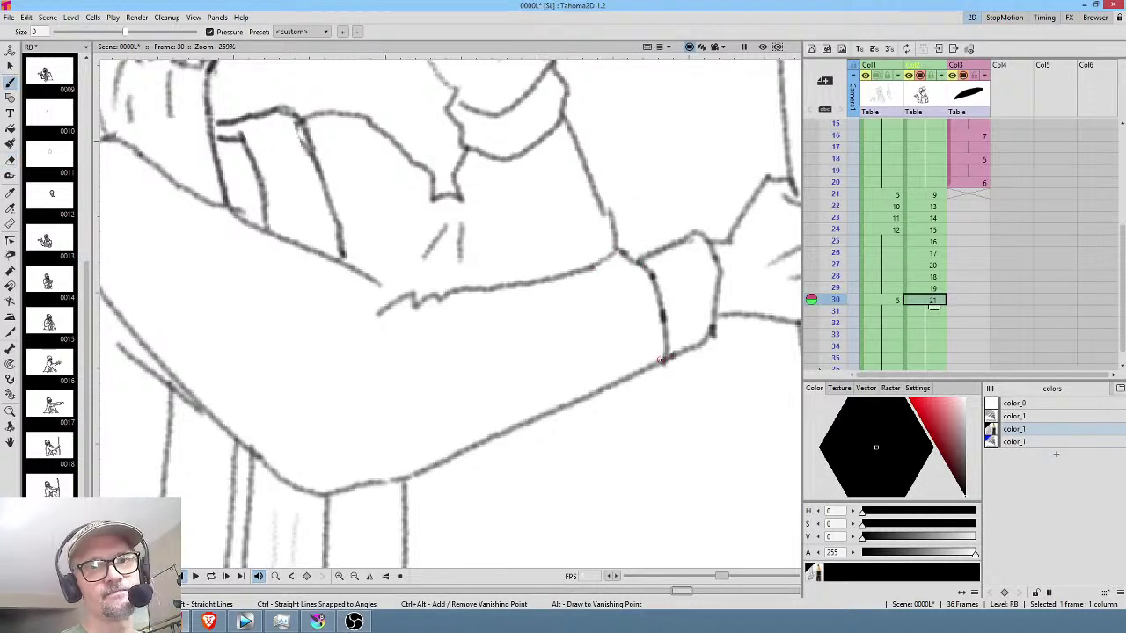
Round off the sleeve's lower corner on frame 30 and redraw the outer edge and underside of its cuff.
key("a")
mouse_move(666, 357)
left_mouse_down()
mouse_move(583, 392)
mouse_move(655, 373)
mouse_move(665, 348)
left_mouse_up()
key("b")
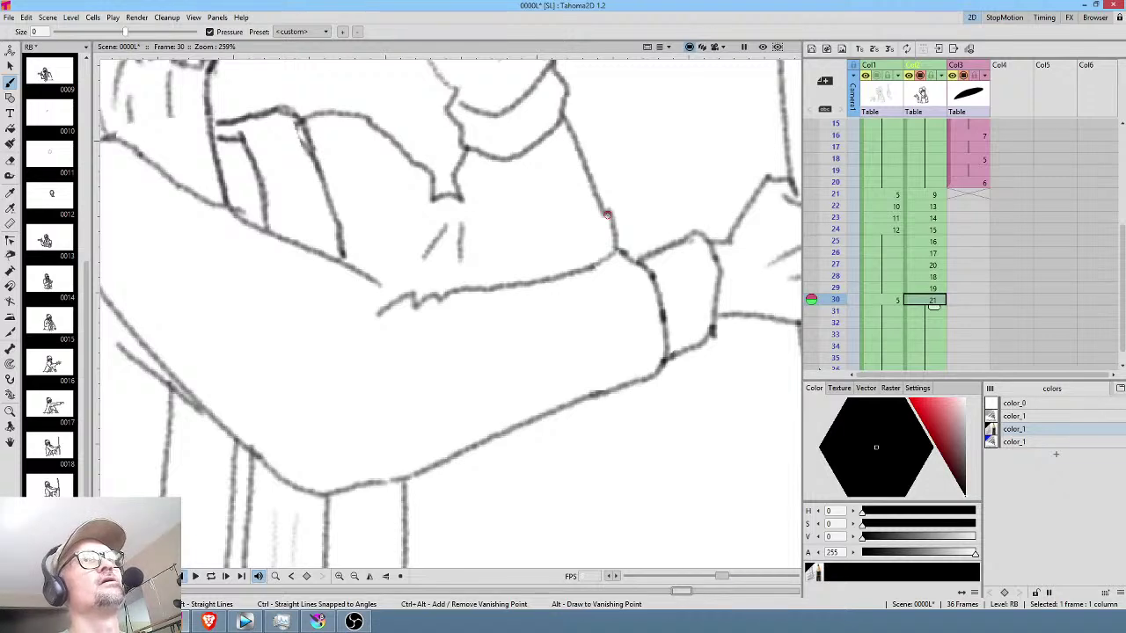
mouse_move(642, 291)
left_mouse_down()
mouse_move(460, 351)
mouse_move(470, 336)
left_mouse_up()
left_click_drag(654, 227, 653, 238)
mouse_move(580, 268)
left_mouse_down()
mouse_move(684, 261)
mouse_move(664, 343)
mouse_move(695, 292)
mouse_move(689, 271)
mouse_move(692, 354)
mouse_move(662, 365)
left_mouse_up()
key("a")
key("b")
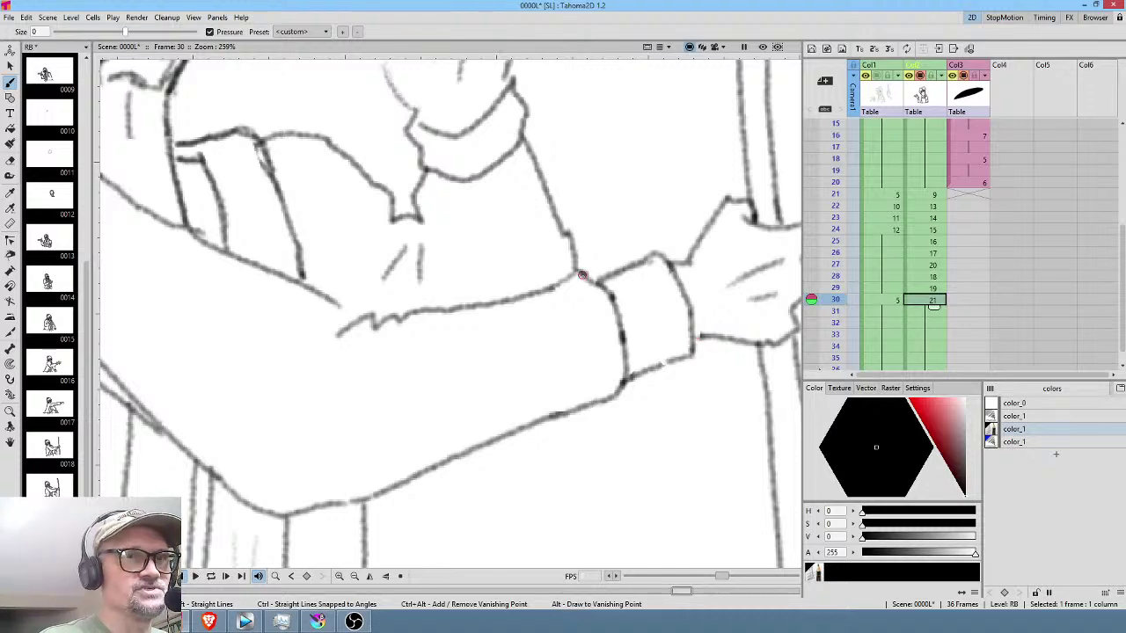
Darken the raised palm's thumb-side edge down to the cuff on frame 30 and add a short dividing line between the fingers.
mouse_move(681, 357)
left_mouse_down()
mouse_move(671, 335)
mouse_move(796, 326)
left_mouse_up()
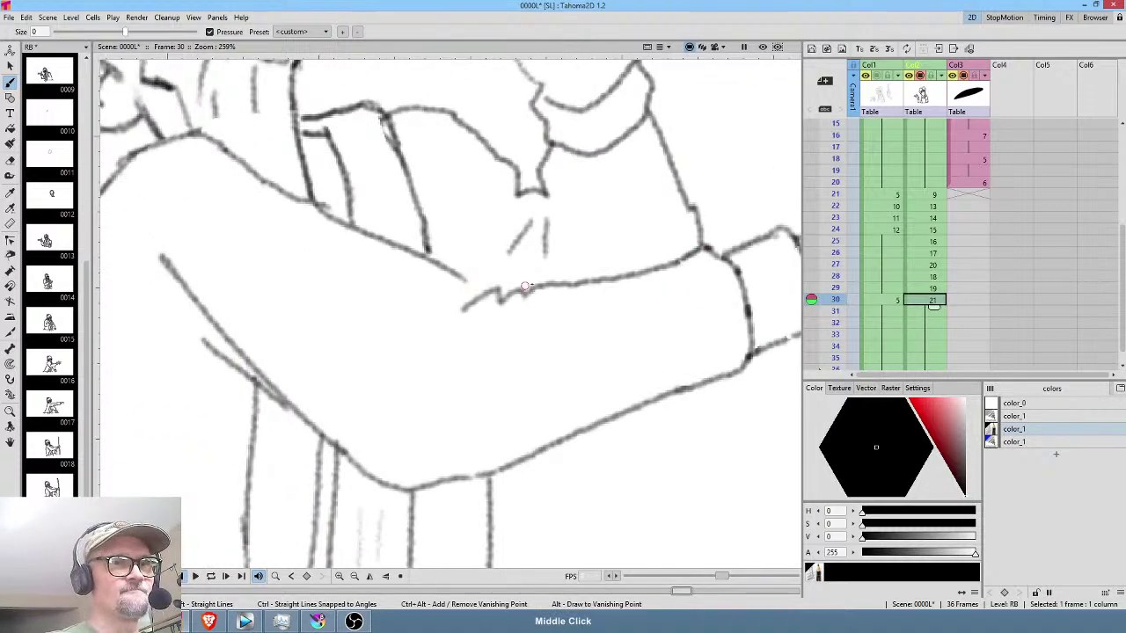
left_click_drag(556, 149, 587, 303)
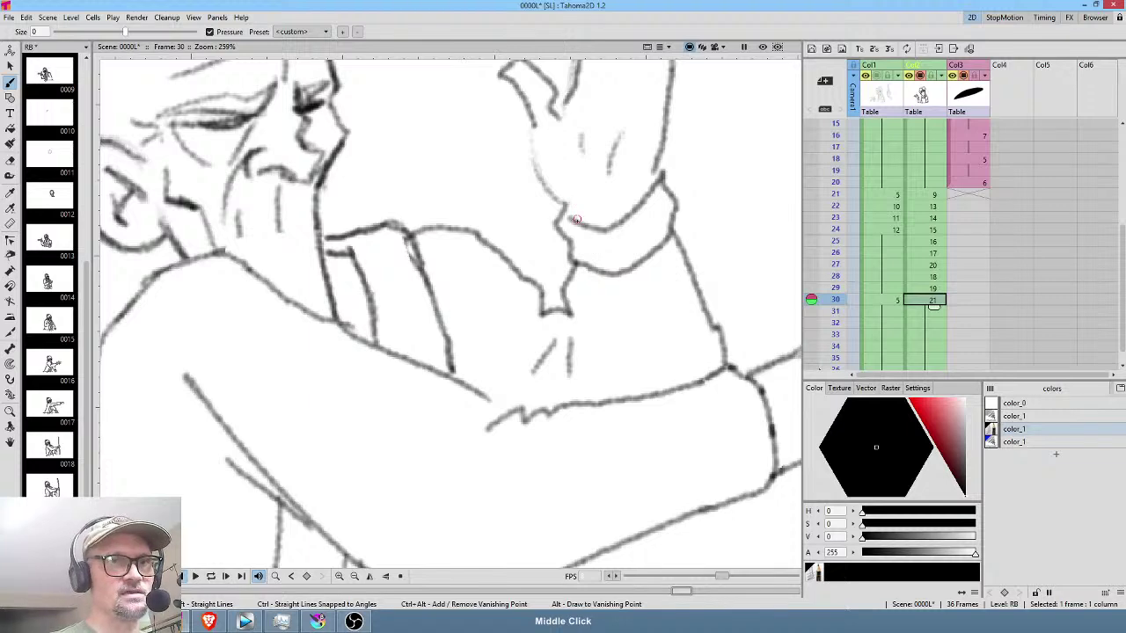
mouse_move(534, 121)
left_mouse_down()
mouse_move(551, 188)
mouse_move(570, 209)
mouse_move(573, 201)
left_mouse_up()
left_click_drag(638, 212, 599, 321)
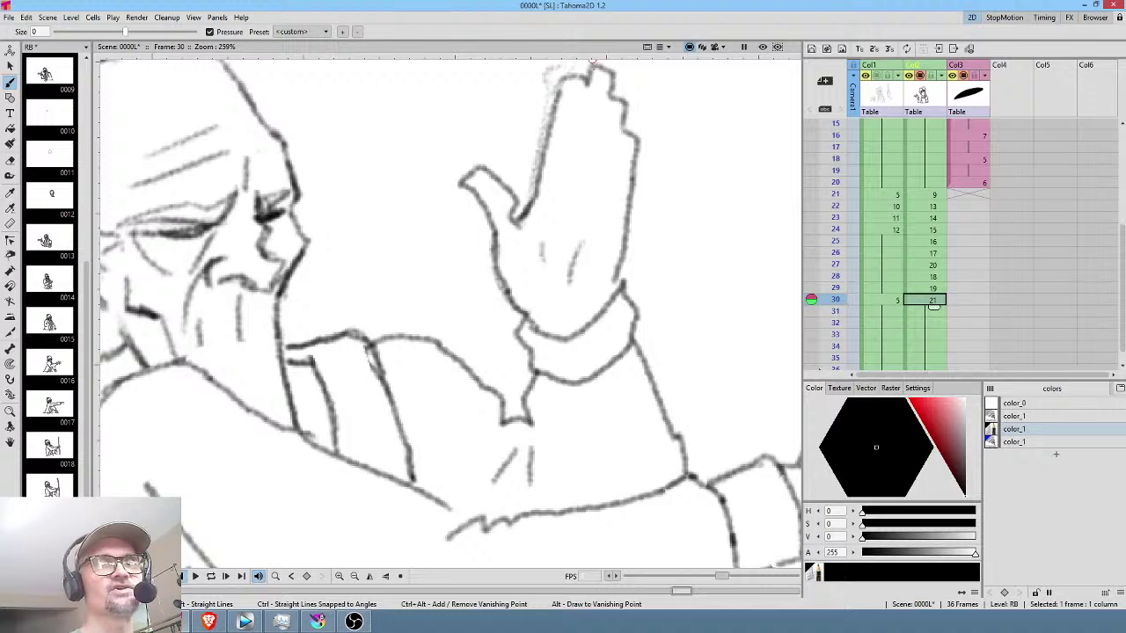
left_click_drag(585, 81, 578, 114)
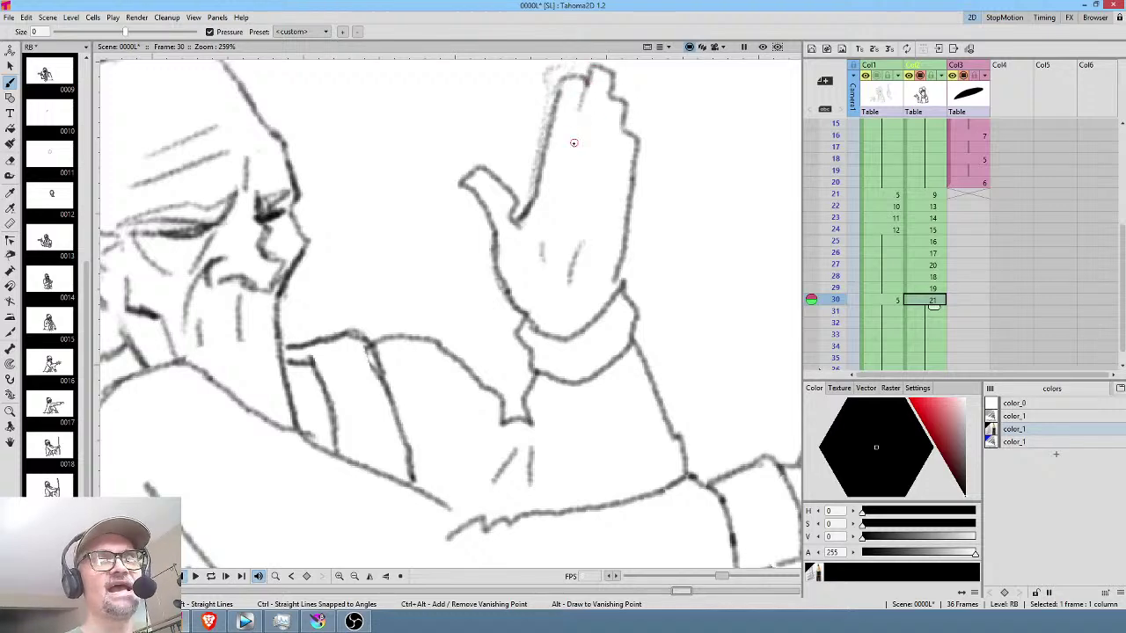
Add two short dividing lines between the fingers of the raised palm on frame 30.
left_click_drag(569, 164, 564, 181)
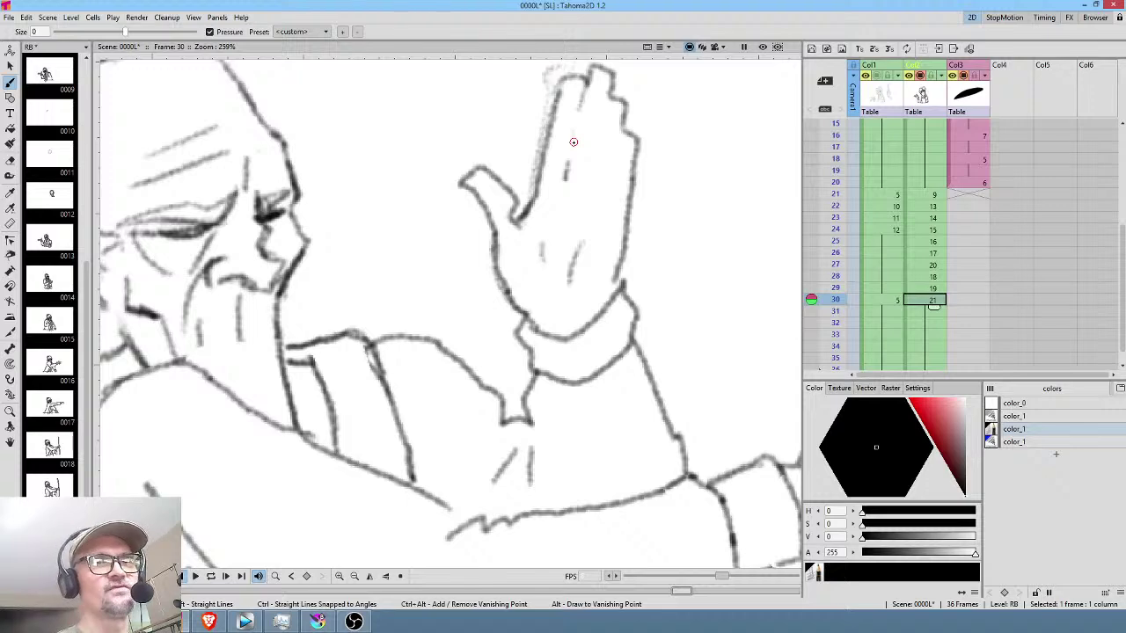
left_click_drag(598, 158, 592, 185)
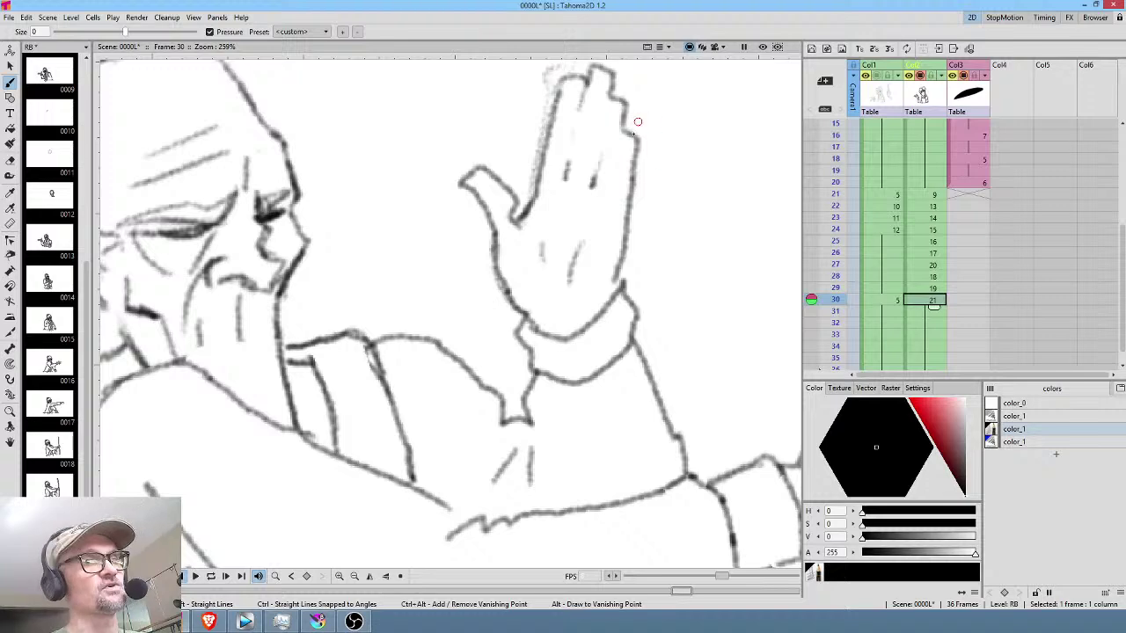
left_click_drag(643, 223, 665, 231)
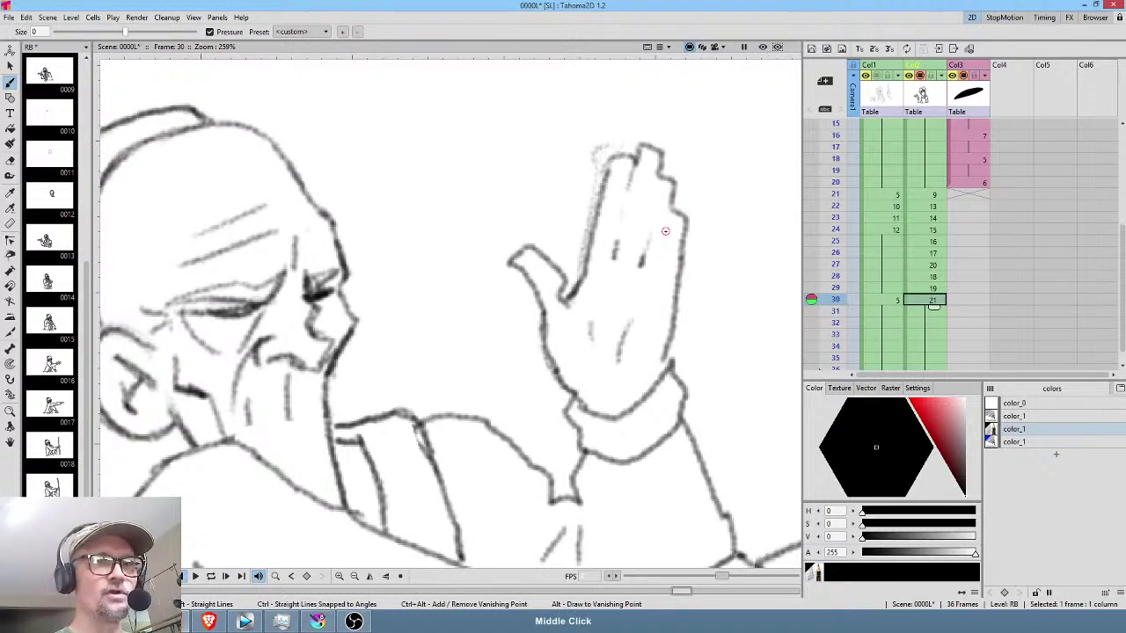
Erase the faint stray sketch lines beside the raised hand's index finger on frame 30 and round off the squared fingertips.
key("a")
mouse_move(639, 108)
left_mouse_down()
mouse_move(604, 113)
mouse_move(554, 173)
mouse_move(569, 236)
mouse_move(603, 166)
mouse_move(575, 233)
mouse_move(590, 226)
mouse_move(607, 154)
left_mouse_up()
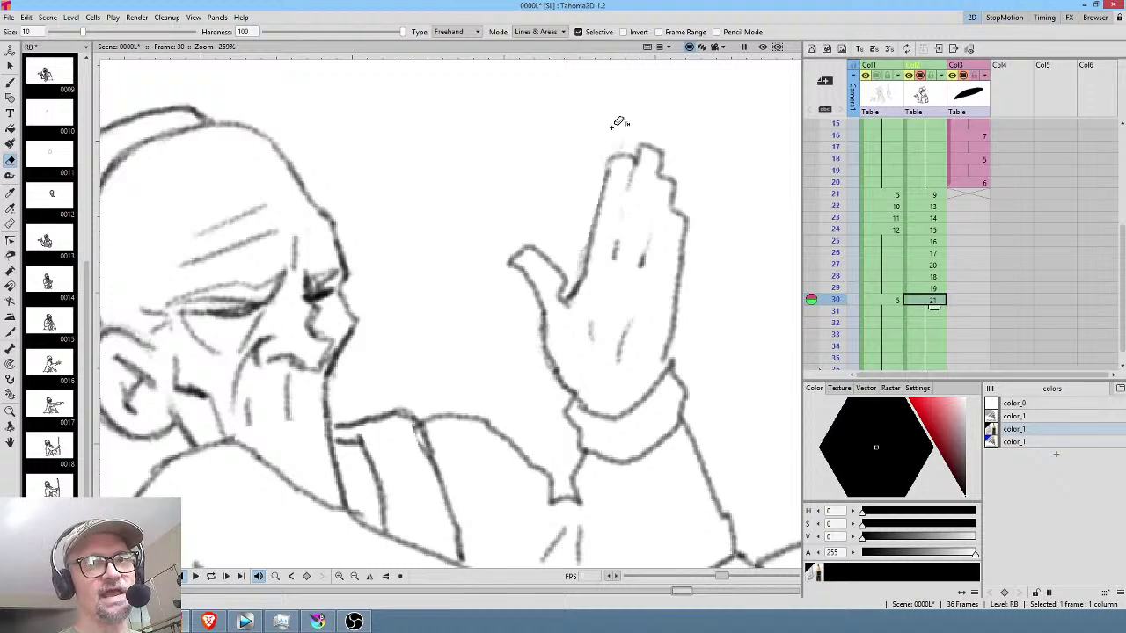
key("b")
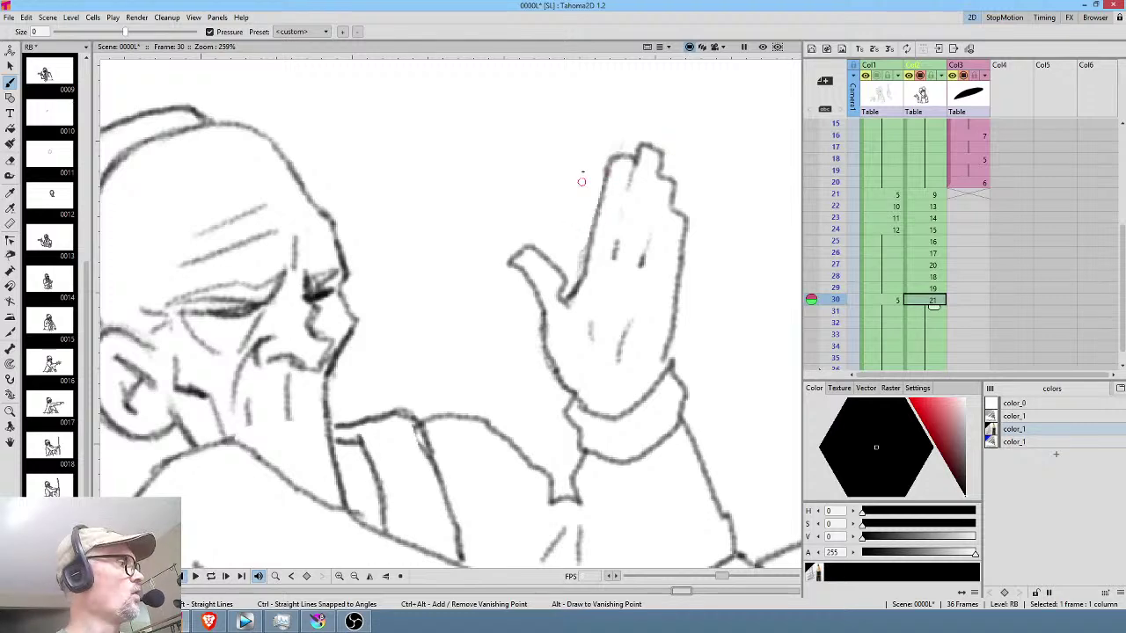
key("a")
mouse_move(580, 215)
left_mouse_down()
mouse_move(577, 255)
mouse_move(591, 245)
mouse_move(596, 209)
left_mouse_up()
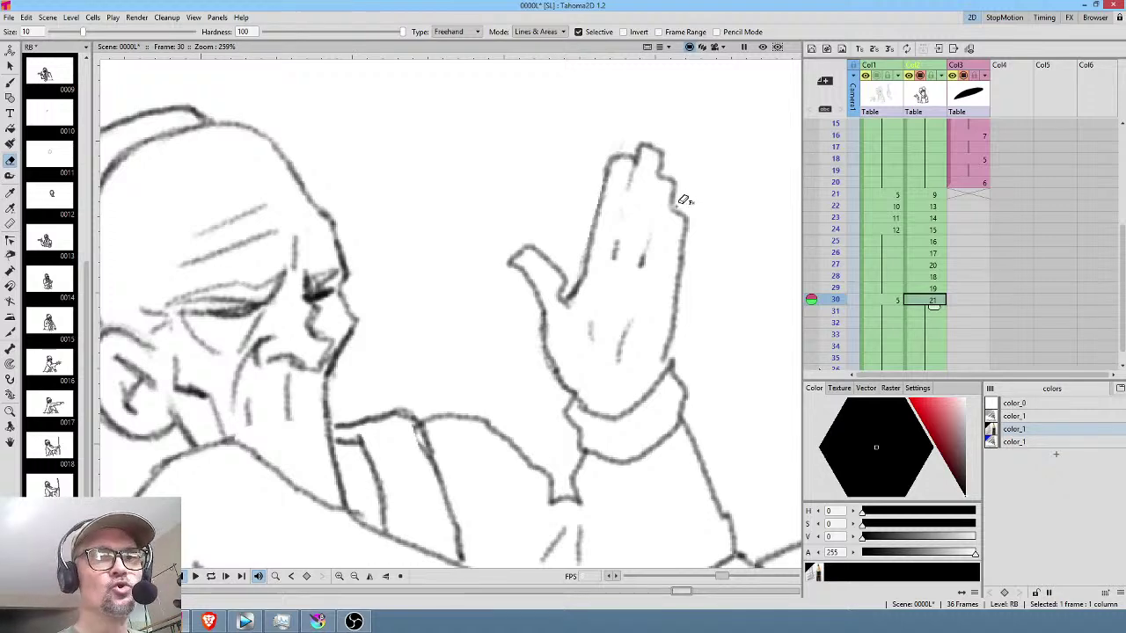
key("b")
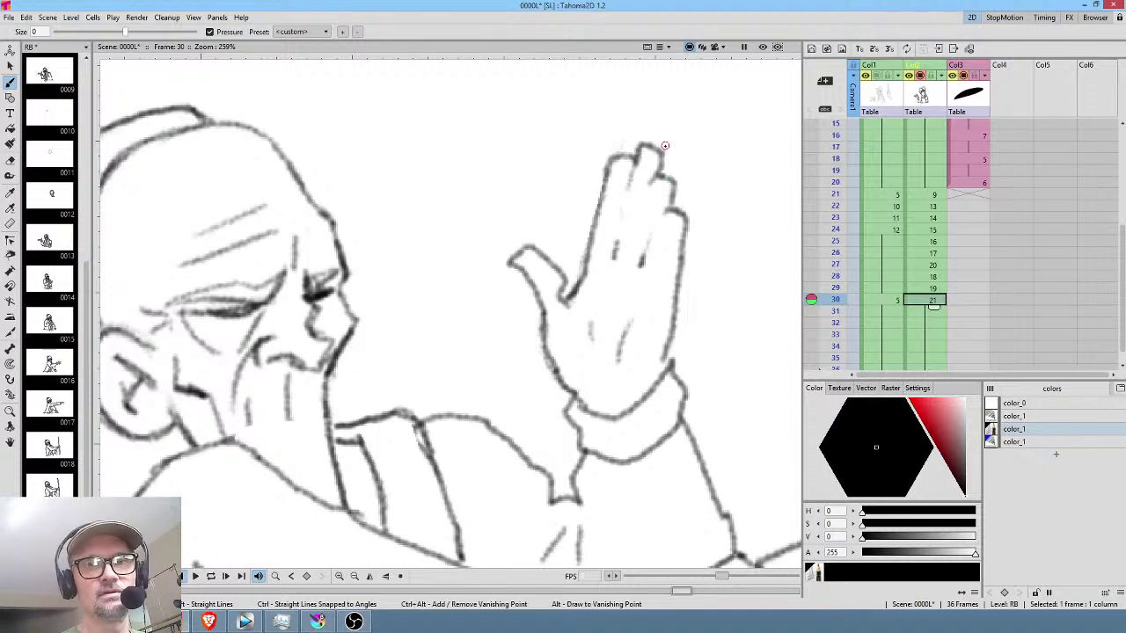
Go back to frame 21, check the drawings through frame 23, and save all scene files.
scroll(838, 251, "up", 3)
left_click_drag(838, 251, 839, 290)
left_click_drag(609, 297, 663, 237)
key("comma")
key("comma")
key("comma")
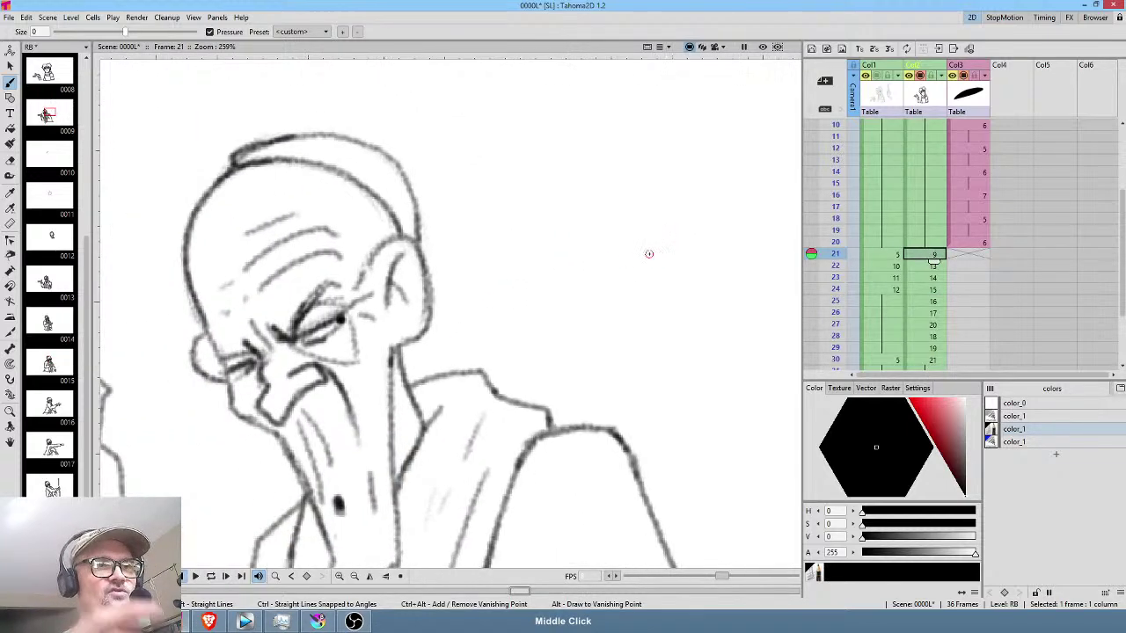
left_click(928, 267)
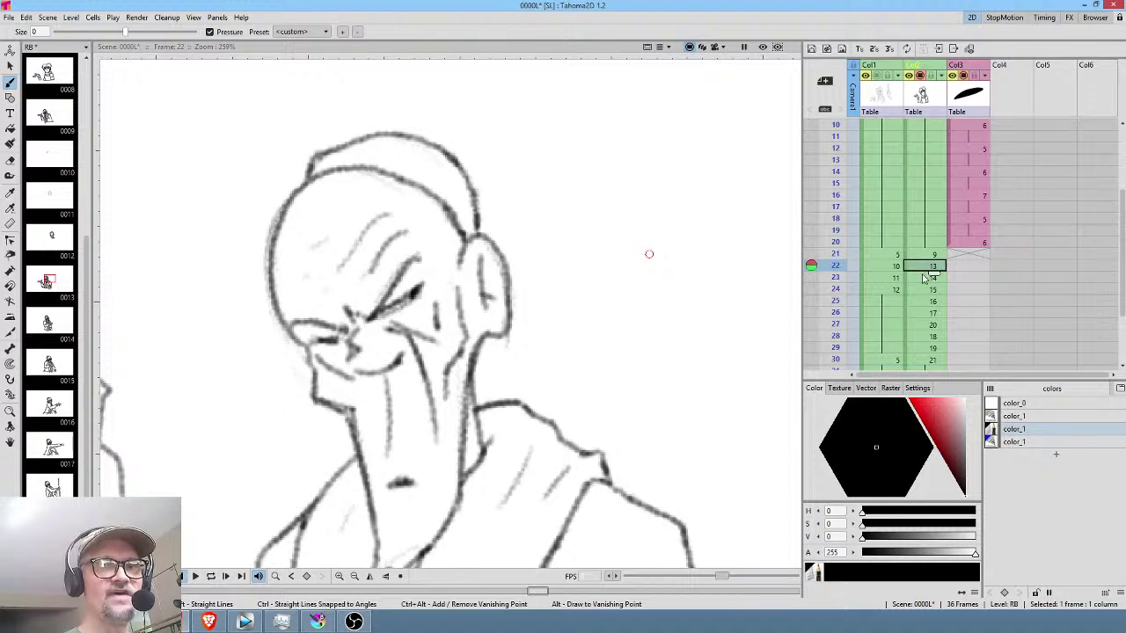
left_click(925, 276)
left_click(8, 17)
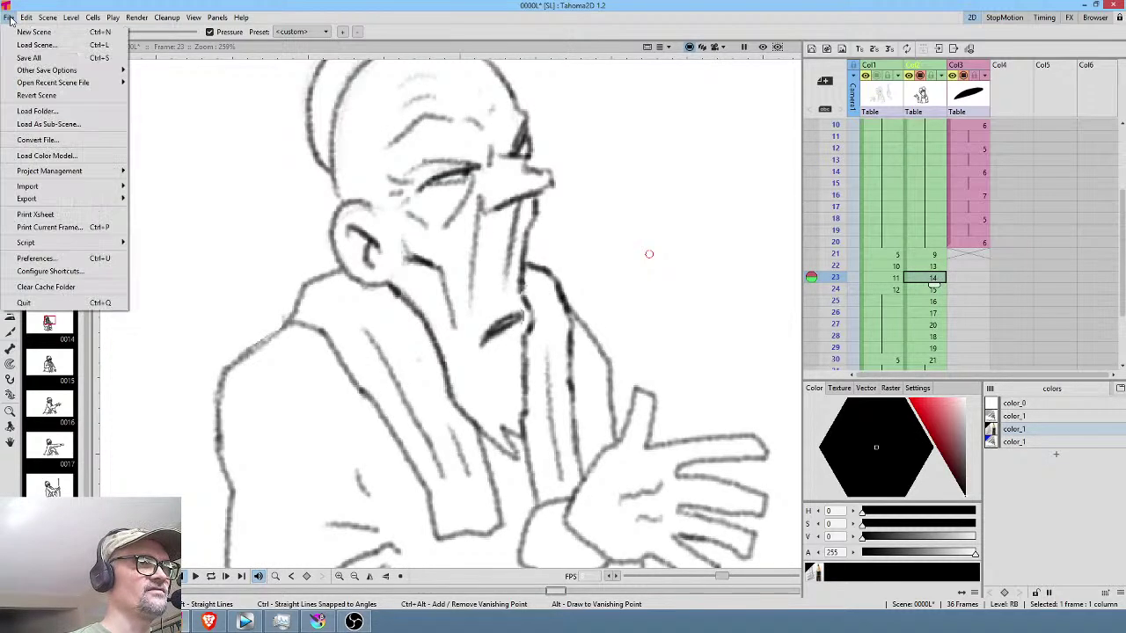
left_click(32, 58)
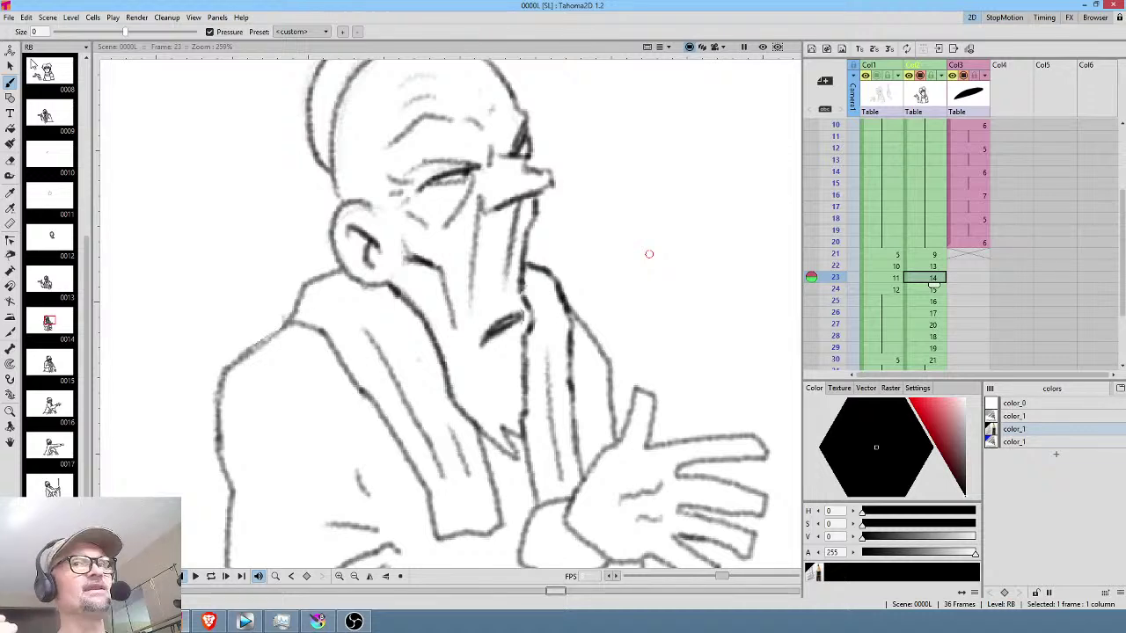
On frame 24, strengthen the old man's profile line from the forehead down to the nose.
left_click(928, 290)
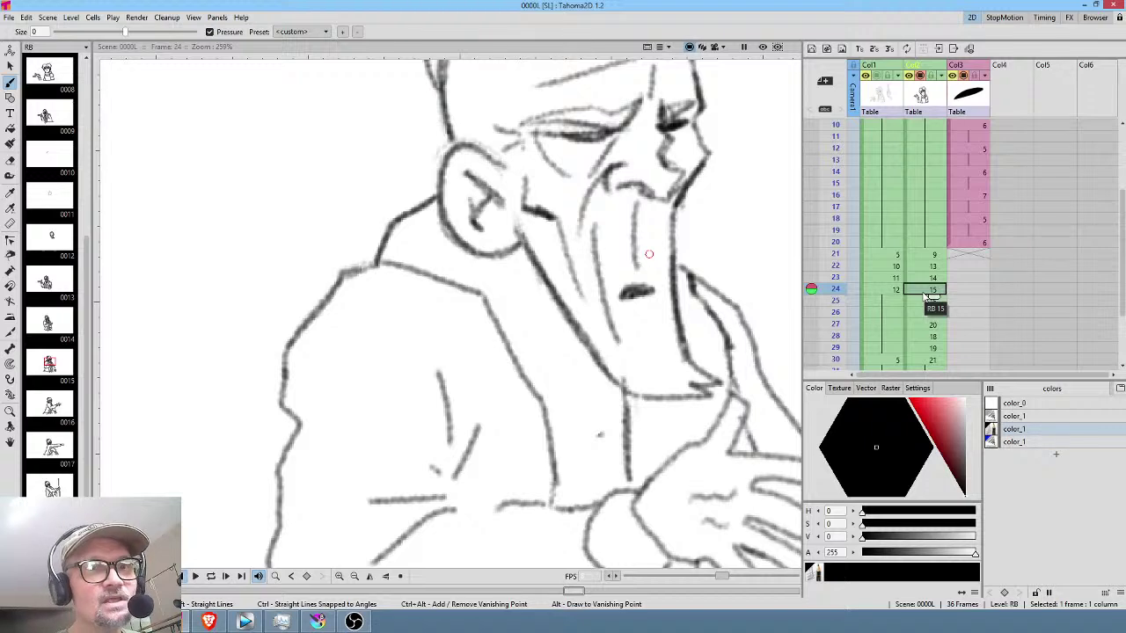
left_click_drag(652, 194, 505, 255)
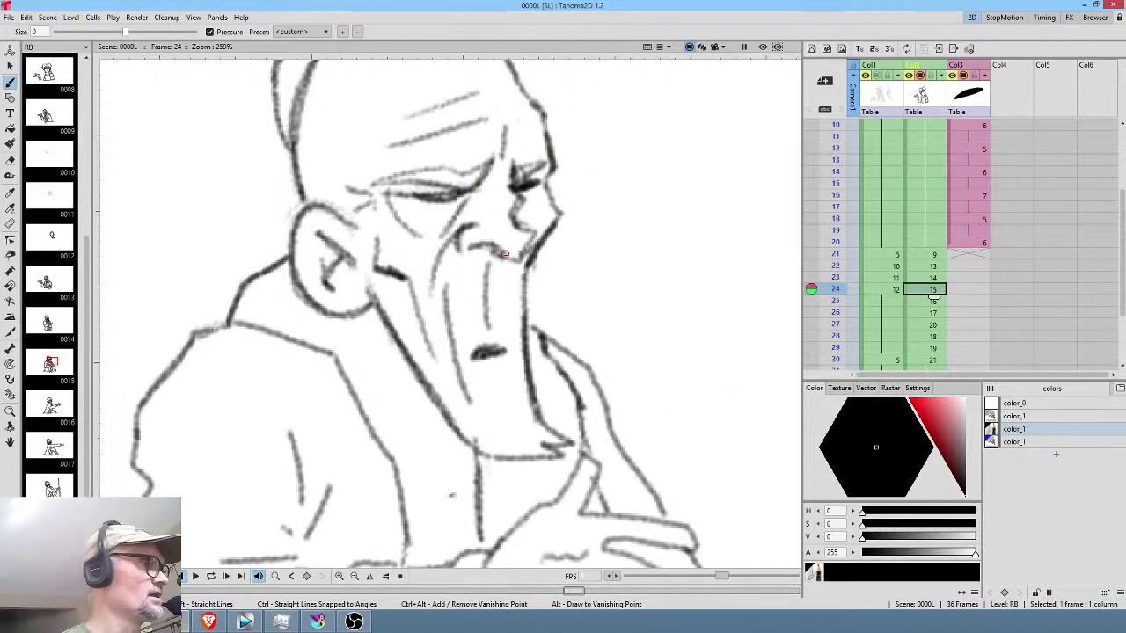
mouse_move(301, 203)
left_mouse_down()
mouse_move(307, 189)
mouse_move(351, 277)
left_mouse_up()
mouse_move(510, 94)
left_mouse_down()
mouse_move(598, 209)
mouse_move(591, 266)
mouse_move(606, 293)
left_mouse_up()
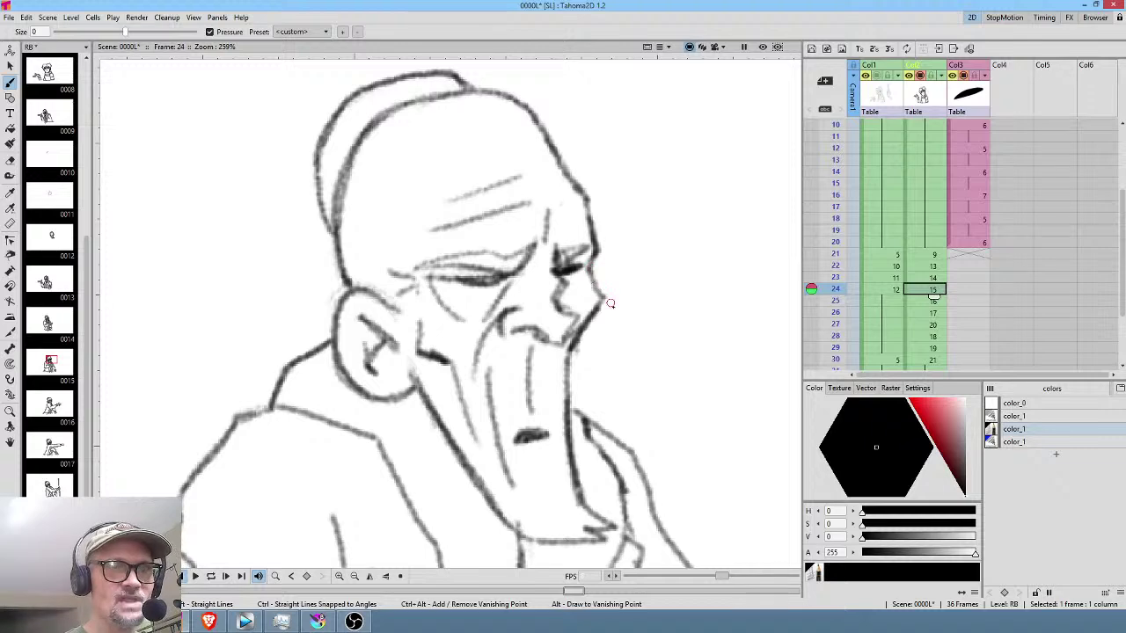
mouse_move(636, 367)
left_mouse_down()
mouse_move(698, 269)
mouse_move(682, 300)
left_mouse_up()
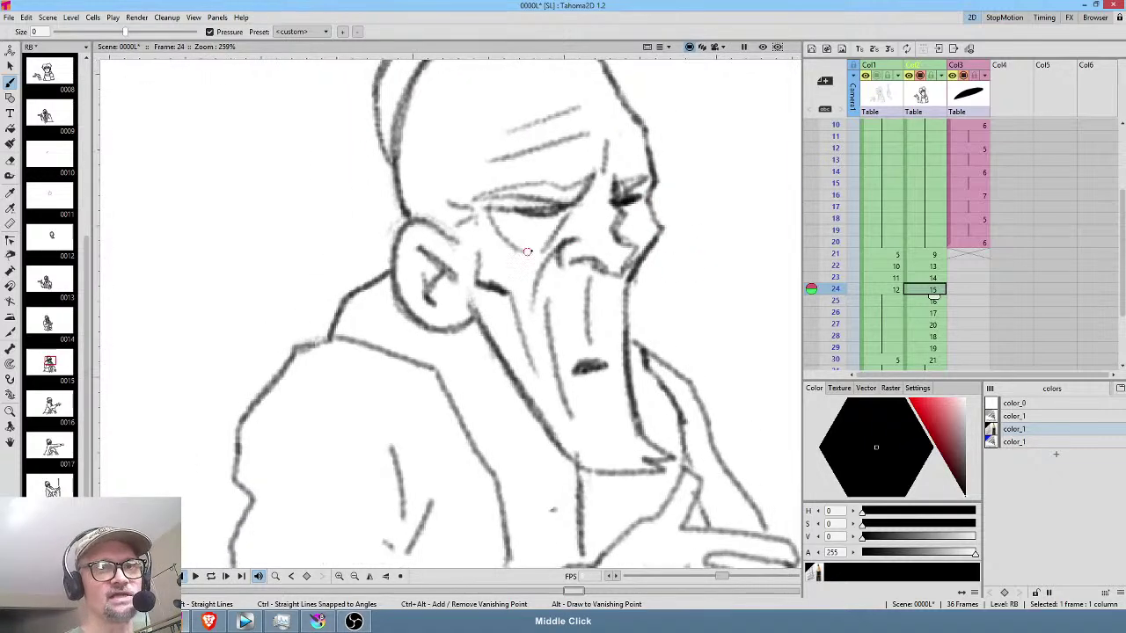
Go through frames 25 to 30 and back to frame 21 to check the old man's outlines from drawing to drawing.
left_click(931, 301)
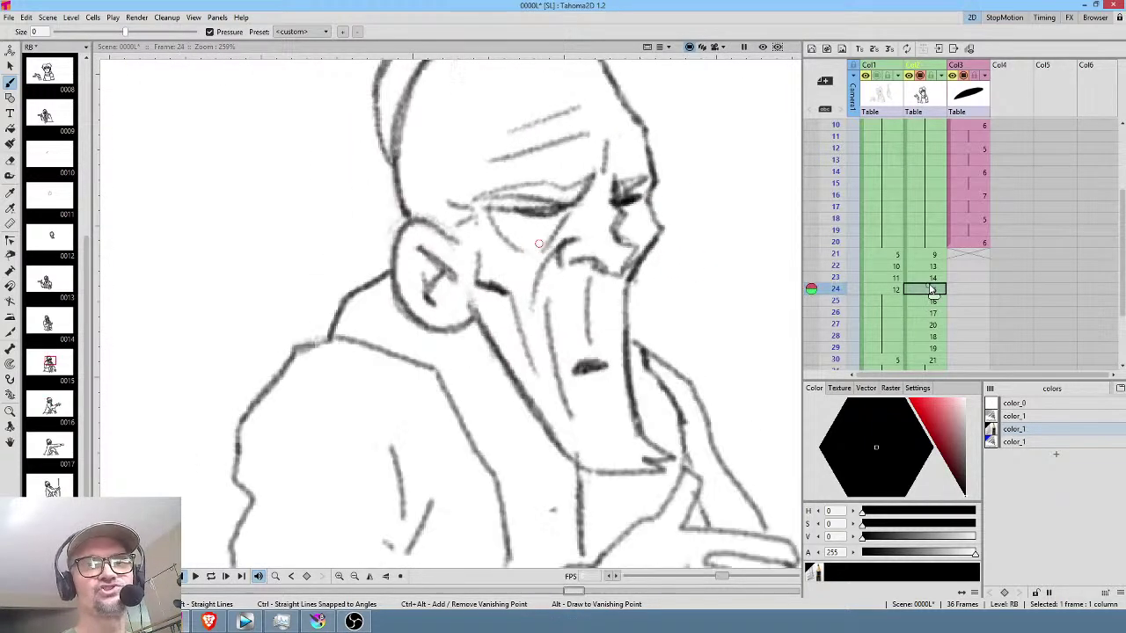
left_click_drag(931, 290, 919, 257)
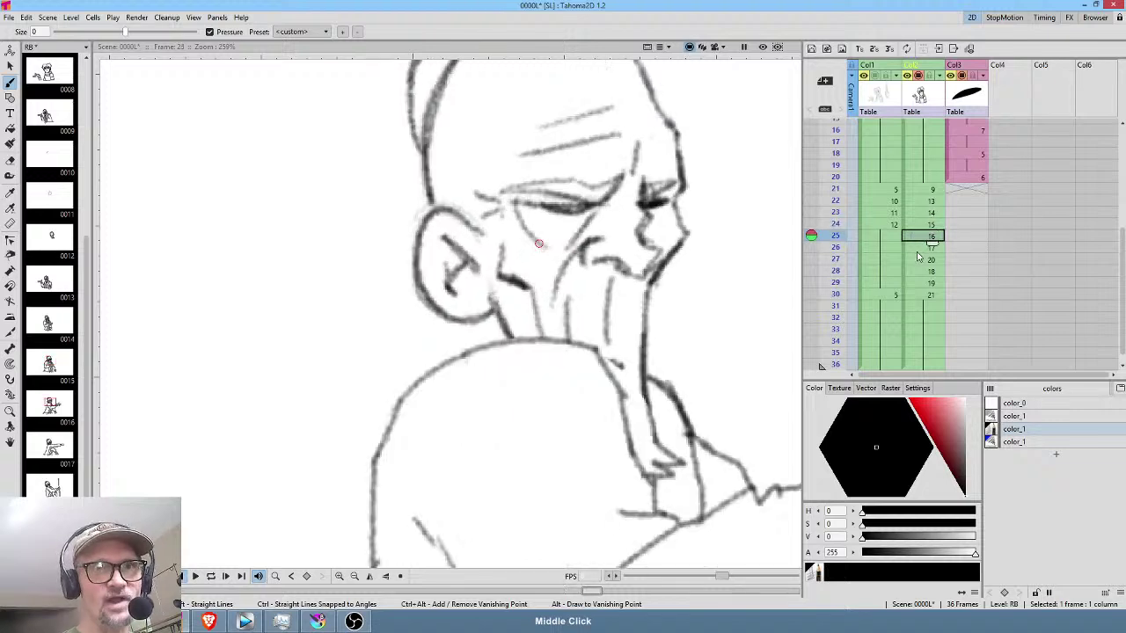
left_click(917, 249)
left_click(920, 259)
left_click(921, 272)
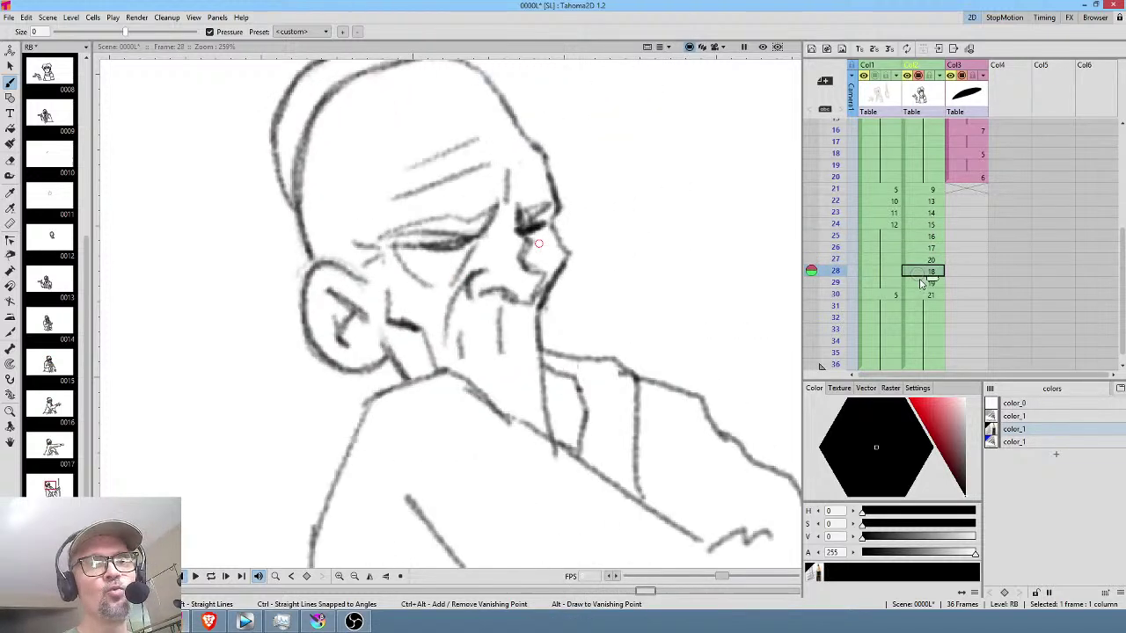
left_click(924, 282)
left_click(929, 297)
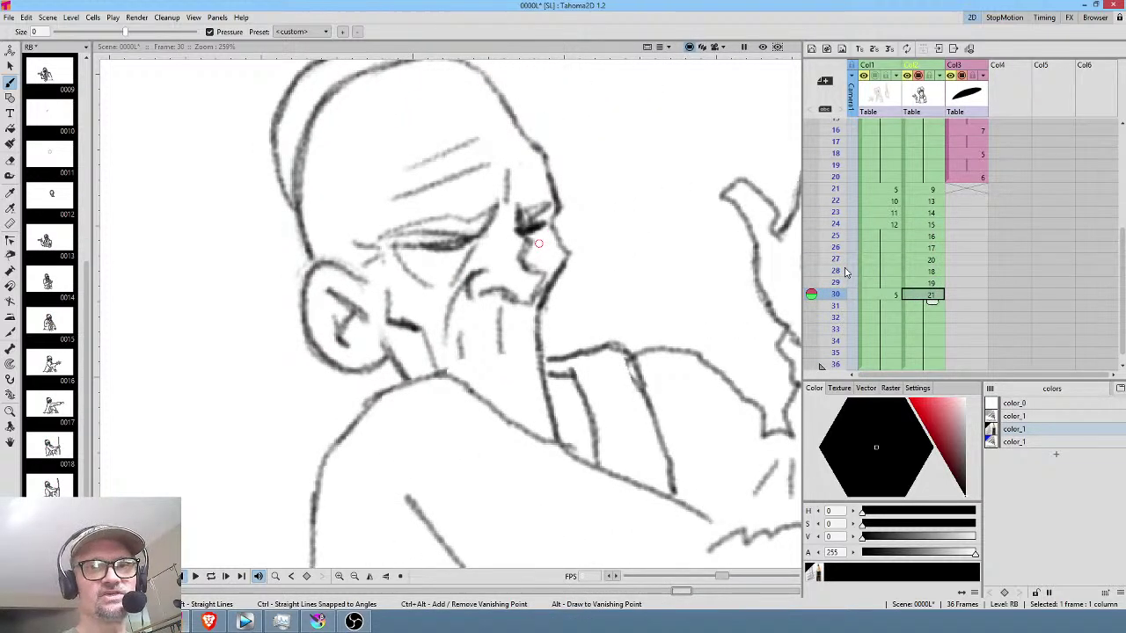
left_click(925, 282)
left_click(924, 271)
left_click(921, 259)
left_click(922, 247)
left_click(924, 236)
left_click(923, 224)
left_click(924, 212)
left_click(923, 200)
left_click(924, 189)
Compare the robe on frames 21 to 23 and draw a long fold line inside the collar beside the beard on frame 24.
middle_click(544, 349)
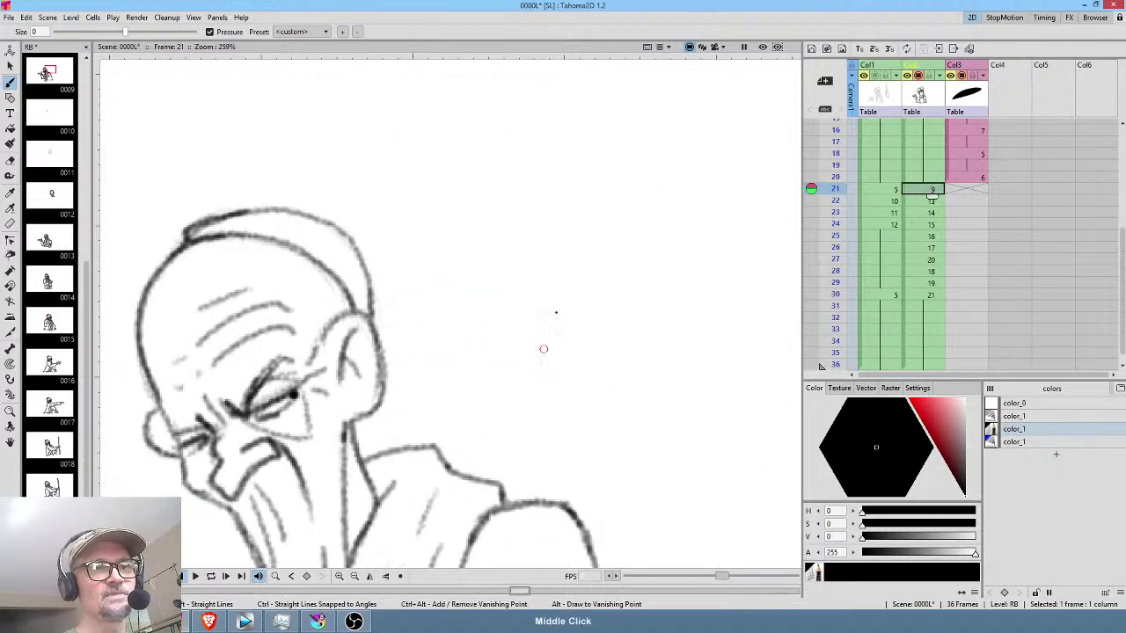
left_click_drag(543, 350, 621, 234)
scroll(563, 269, "down", 3)
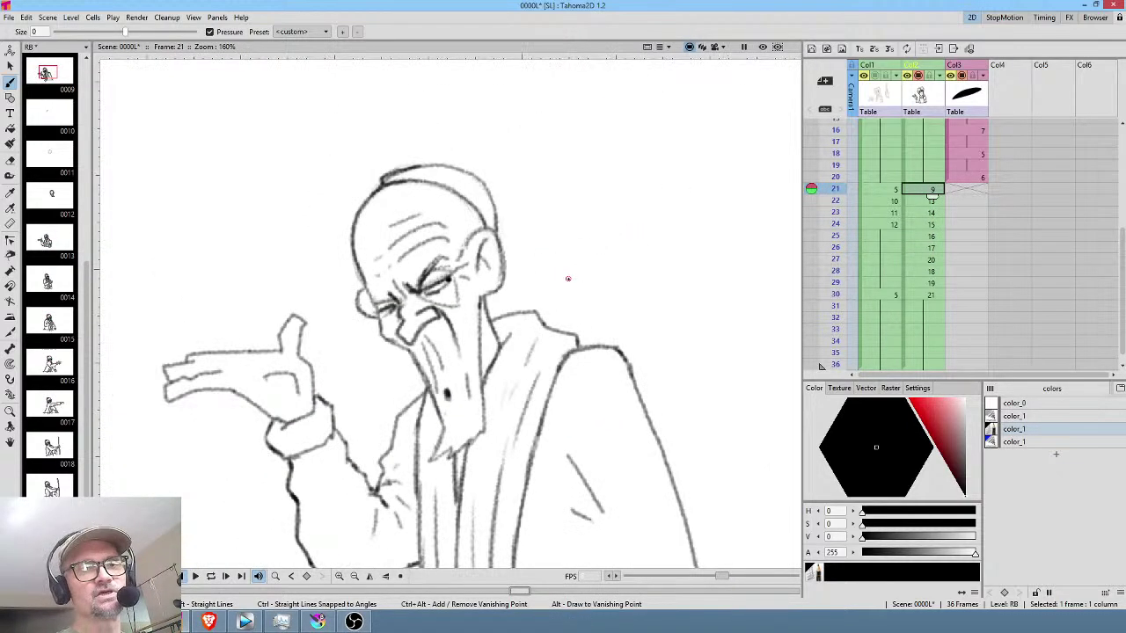
left_click(922, 201)
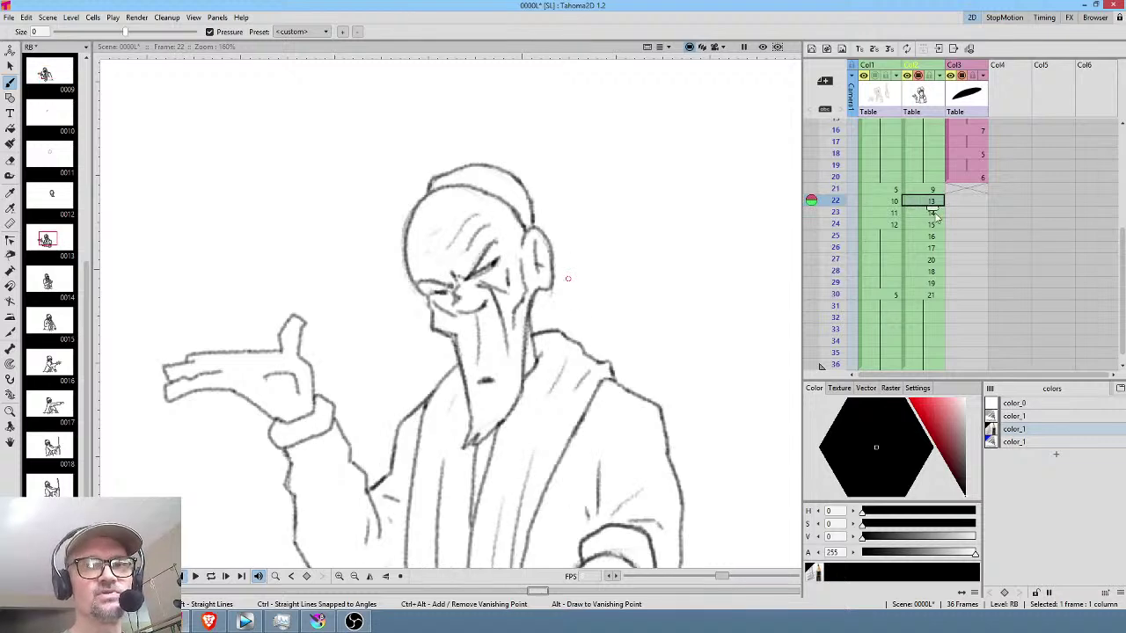
left_click(920, 214)
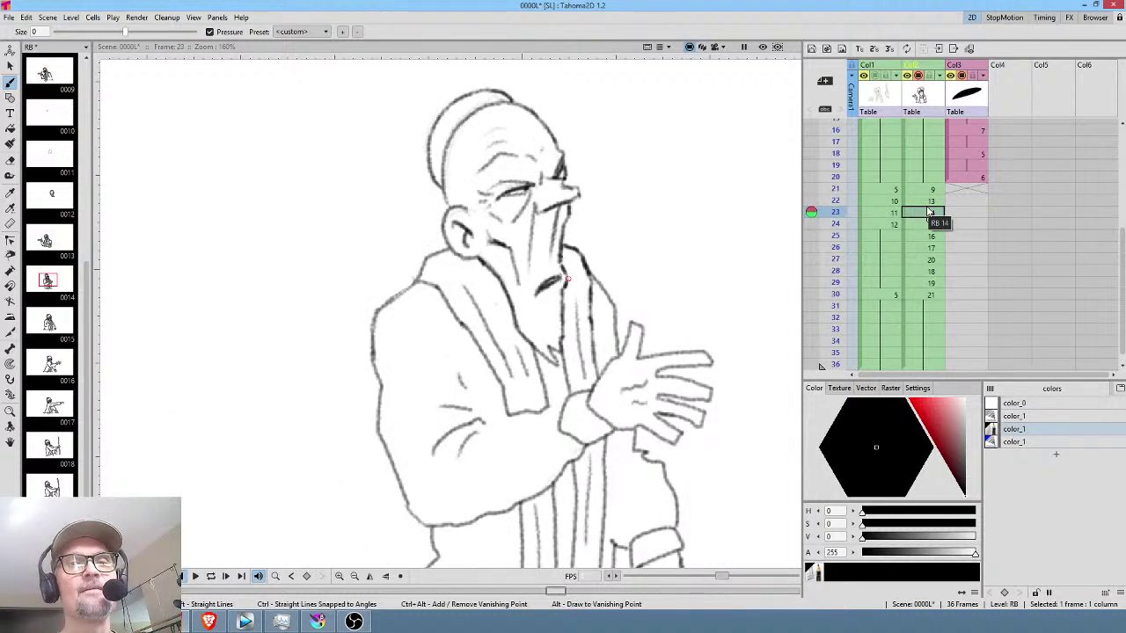
left_click(931, 190)
left_click(928, 202)
left_click(924, 214)
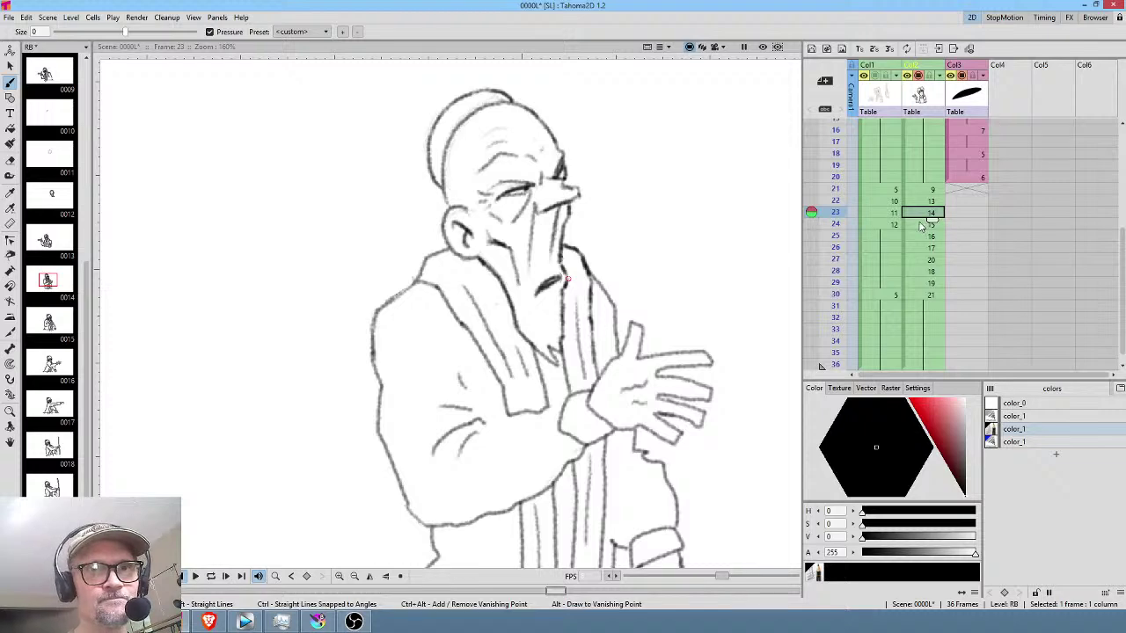
left_click(921, 225)
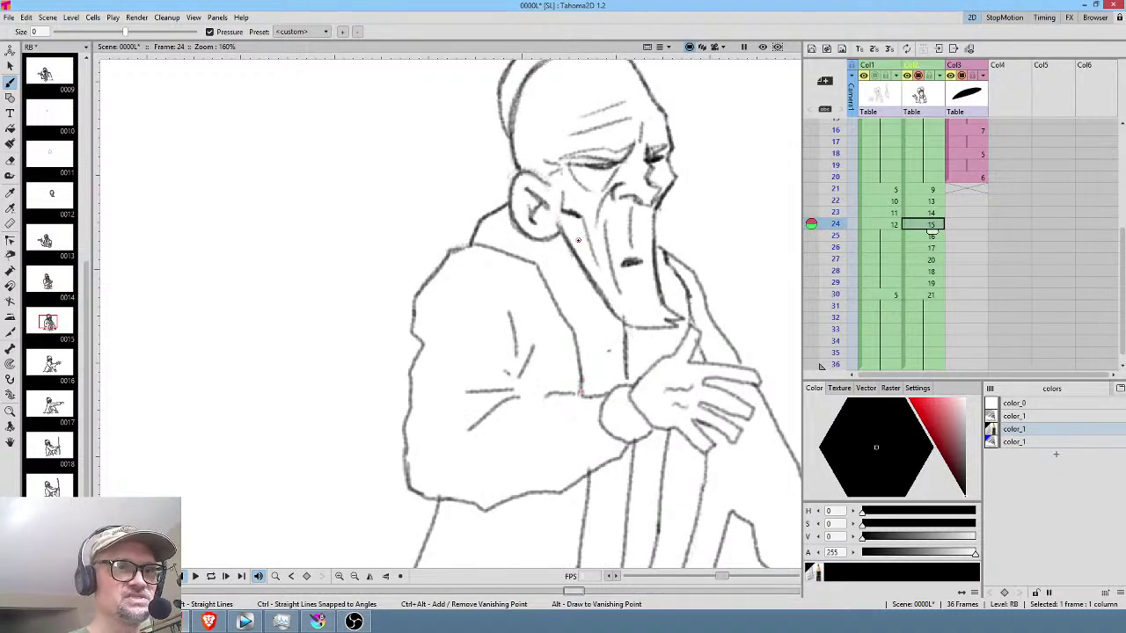
left_click_drag(563, 258, 601, 345)
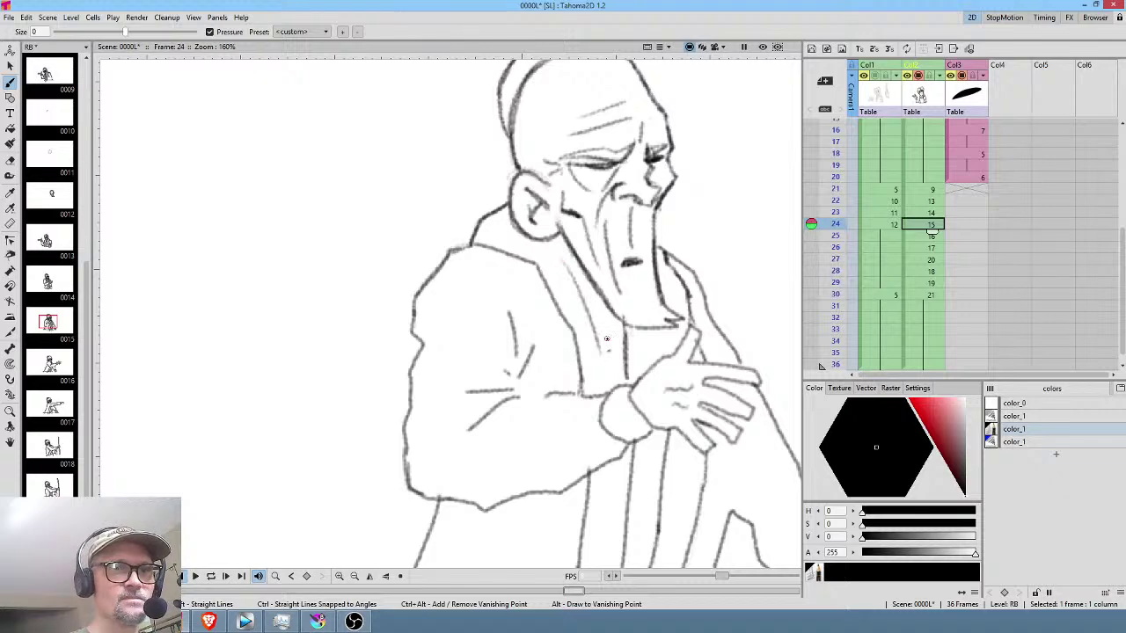
On frame 21, draw a narrow inverted V at the bottom of the near sleeve and erase the bottom line inside it.
key("period")
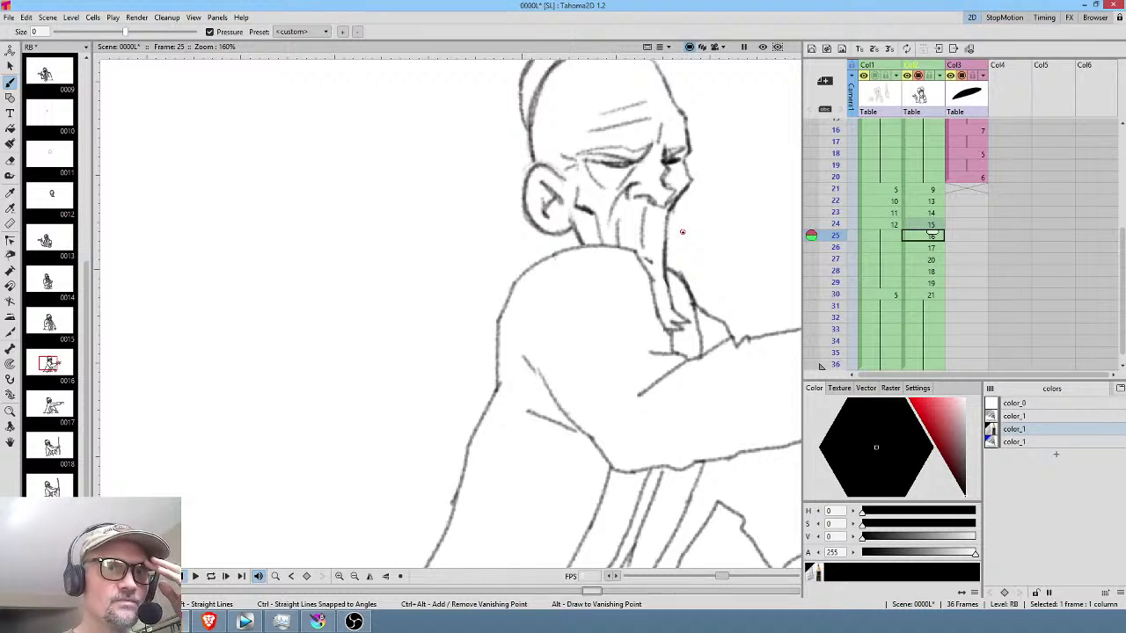
left_click_drag(682, 232, 594, 255)
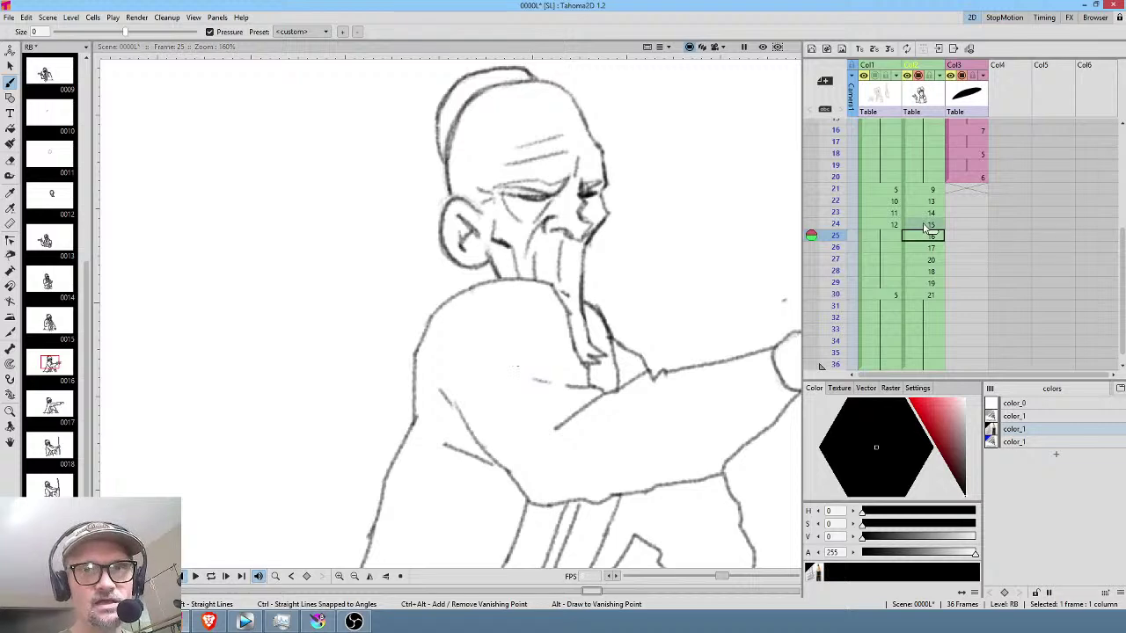
left_click(930, 224)
left_click(931, 212)
left_click(930, 201)
left_click(932, 190)
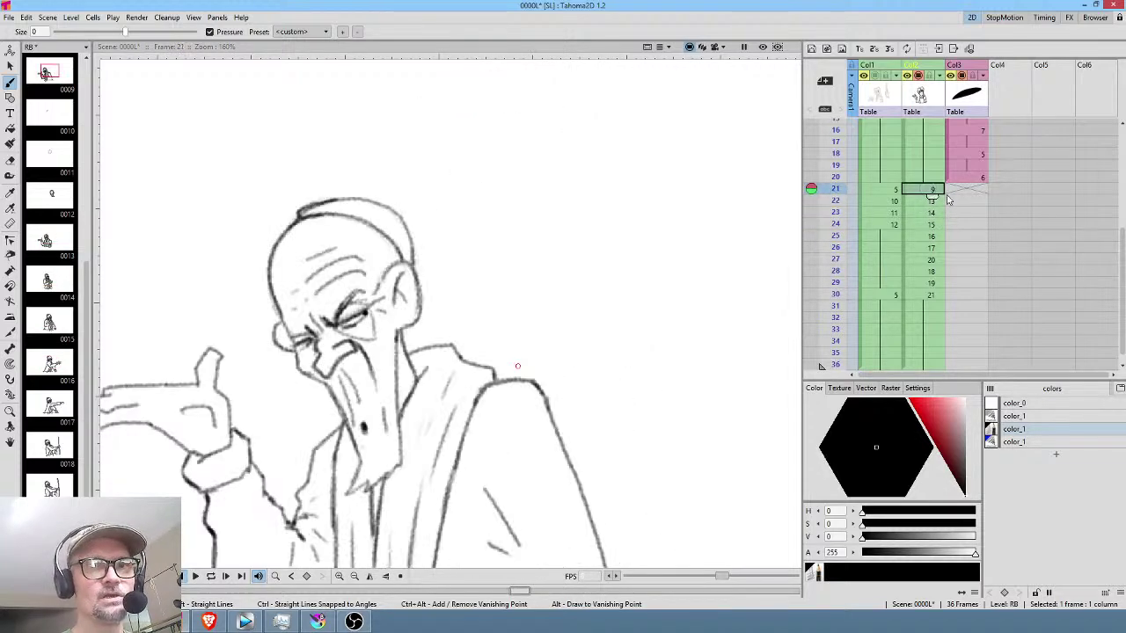
mouse_move(549, 377)
left_mouse_down()
mouse_move(619, 240)
mouse_move(625, 254)
left_mouse_up()
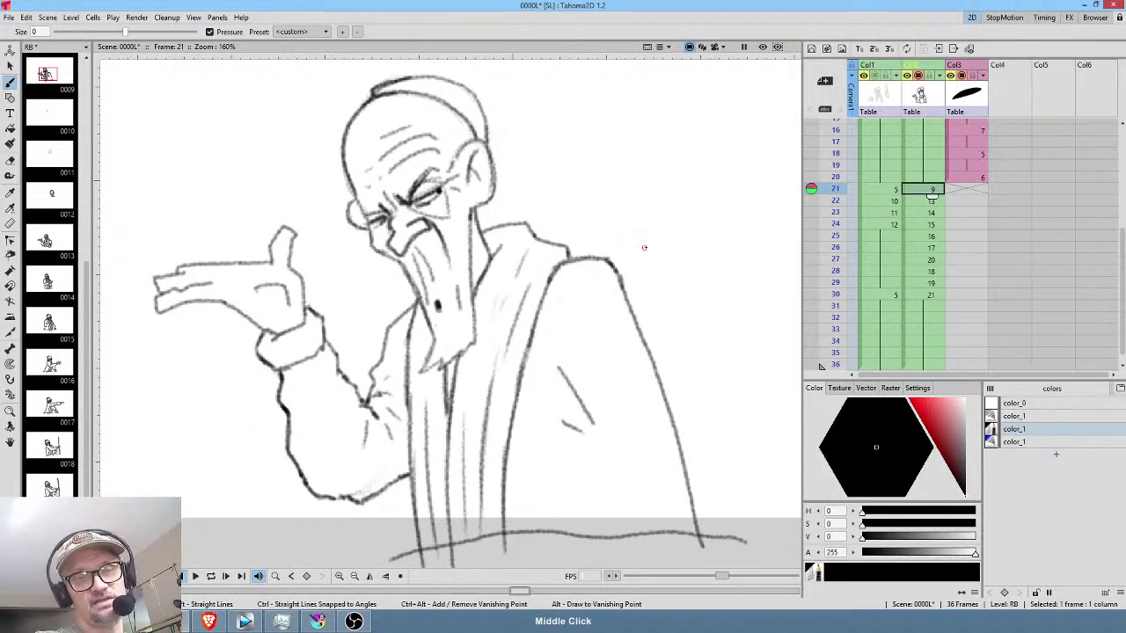
scroll(617, 284, "down", 1)
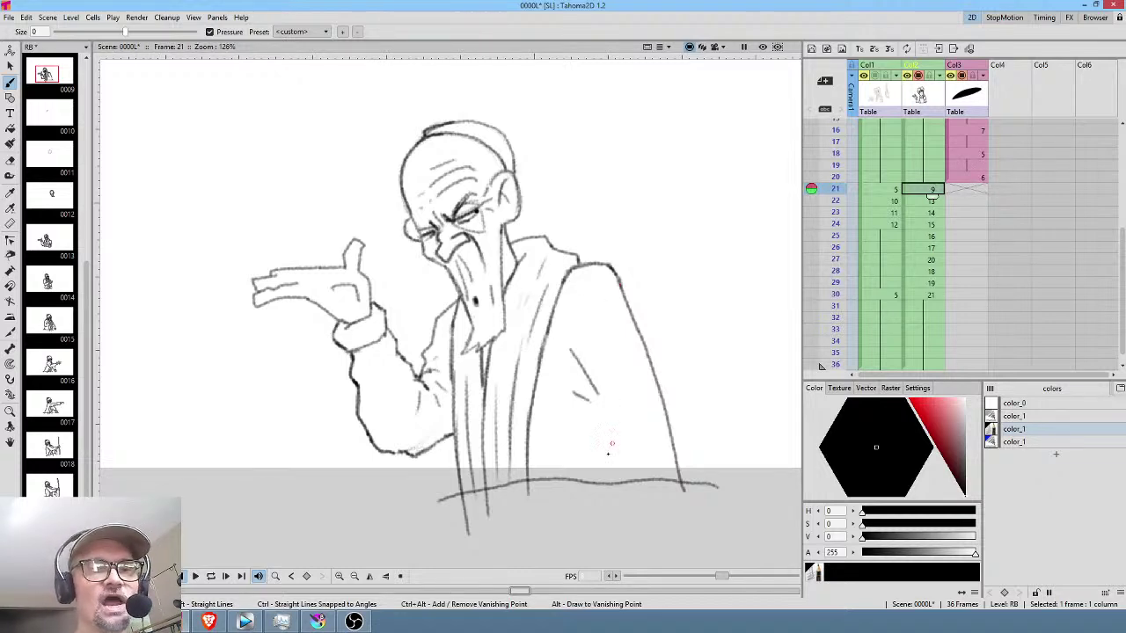
mouse_move(604, 434)
left_mouse_down()
mouse_move(608, 503)
mouse_move(623, 489)
left_mouse_up()
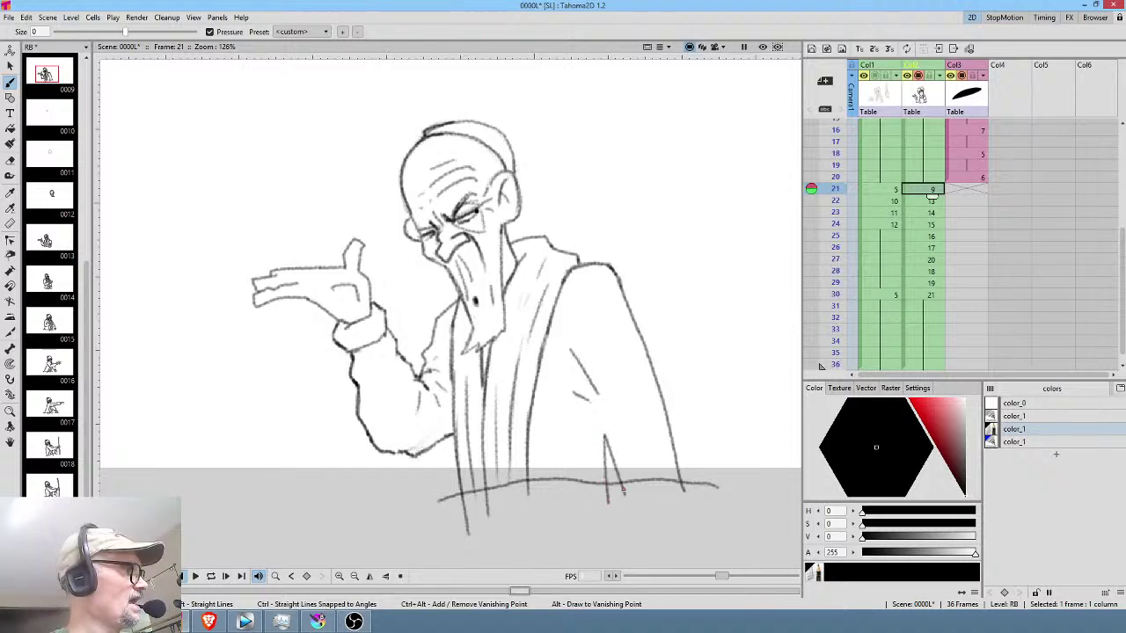
key("a")
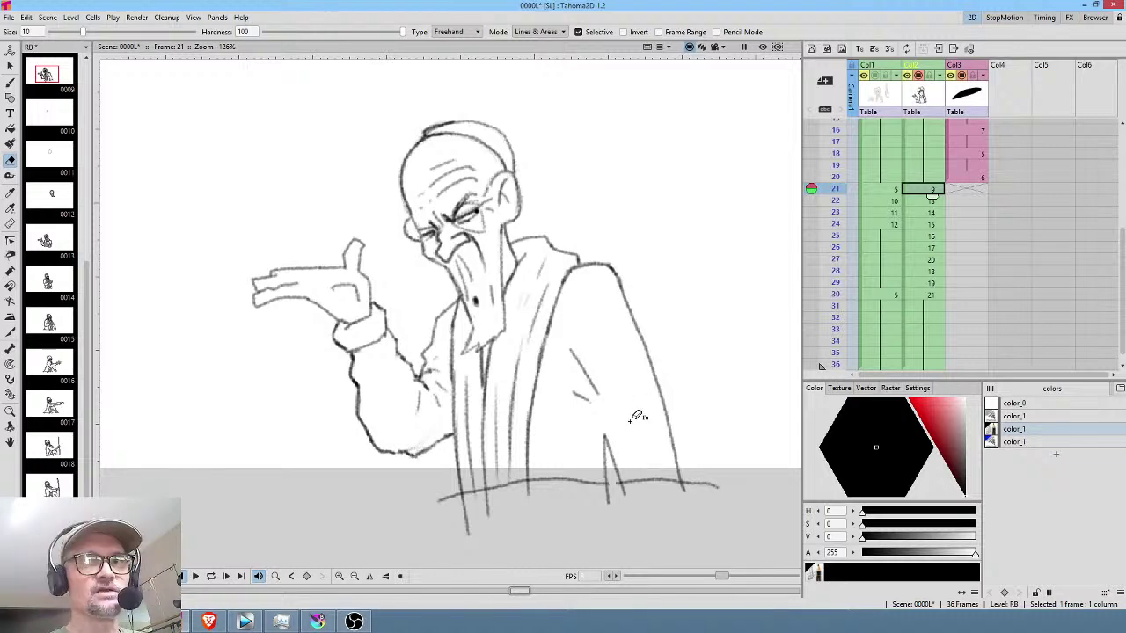
key("b")
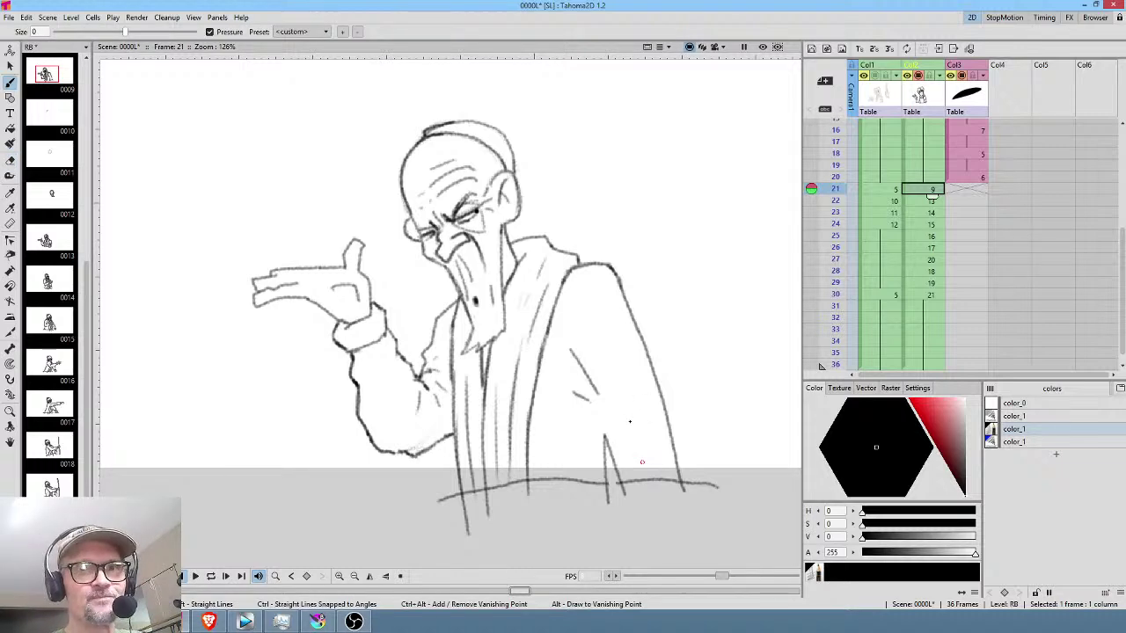
Compare the robe on frames 21 to 23 and draw a diagonal fold line low on the robe below the near sleeve on frame 24.
left_click(929, 201)
left_click(930, 213)
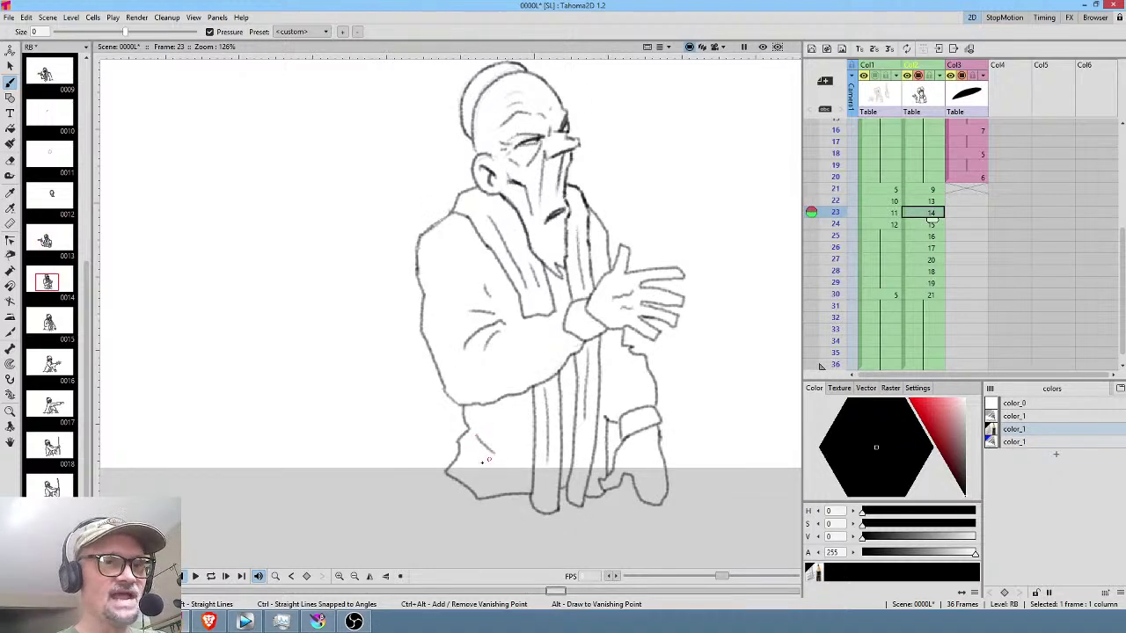
key("Up")
key("Up")
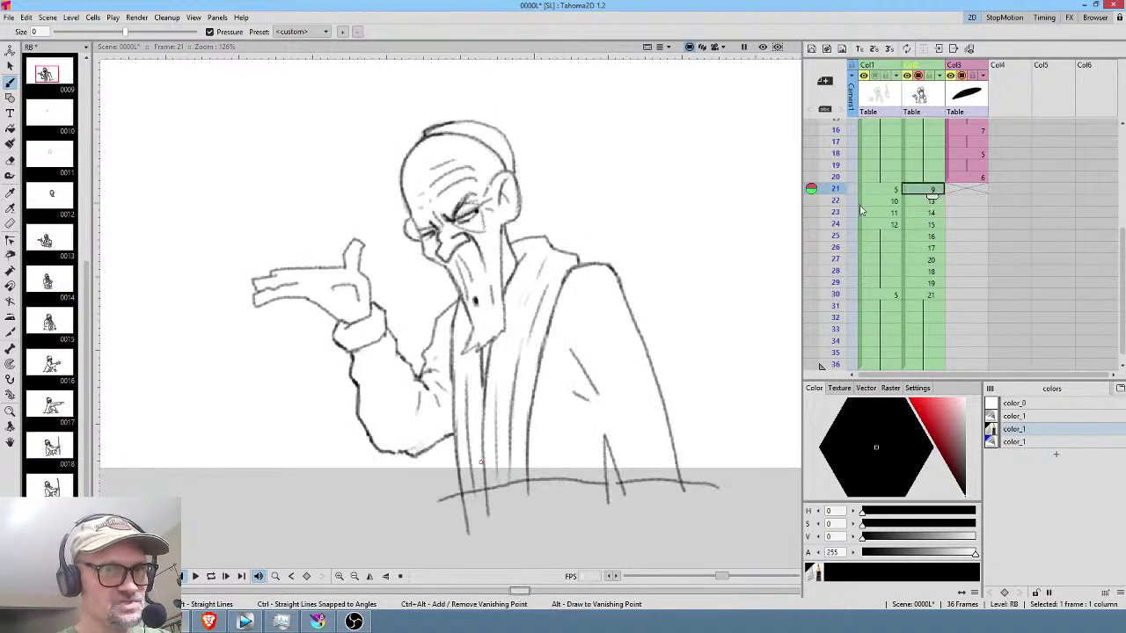
left_click(928, 201)
left_click(923, 213)
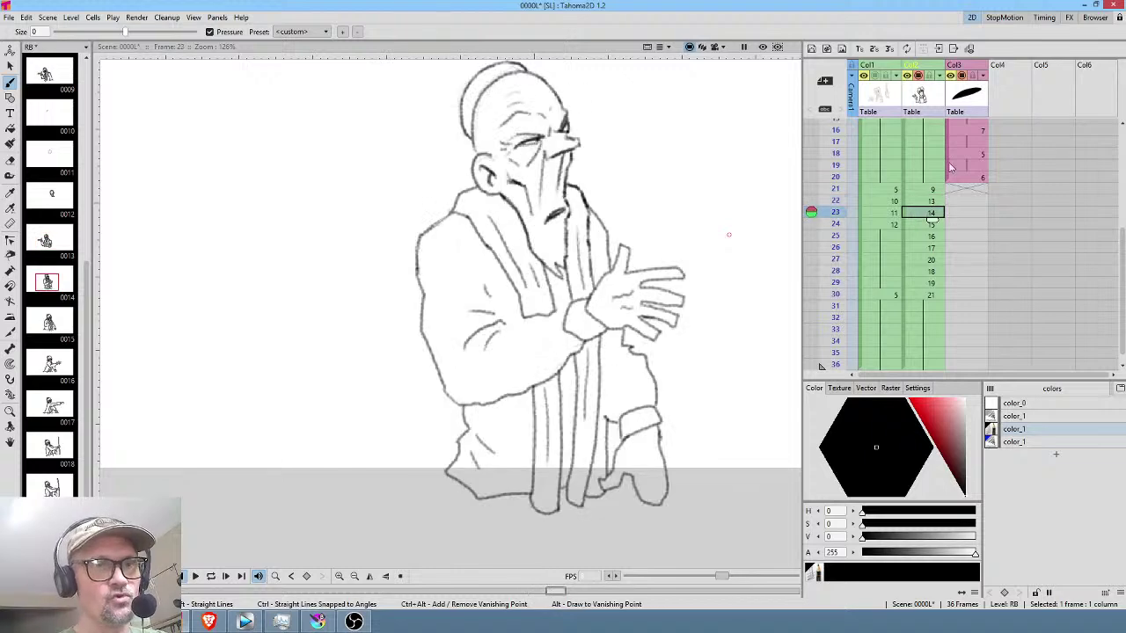
left_click(922, 225)
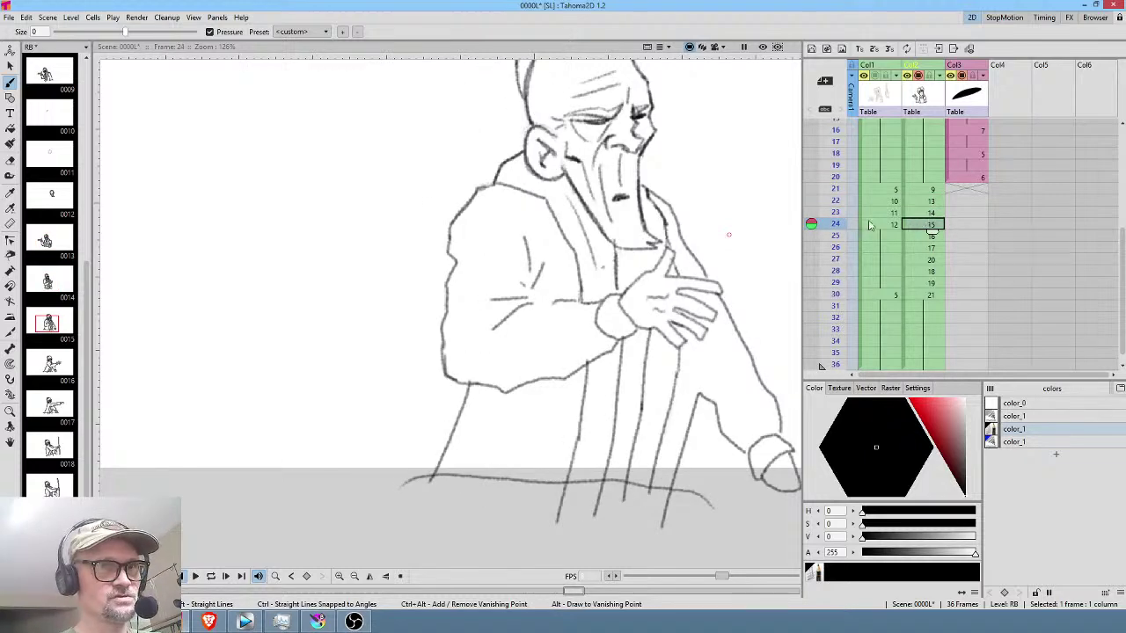
left_click_drag(470, 458, 529, 408)
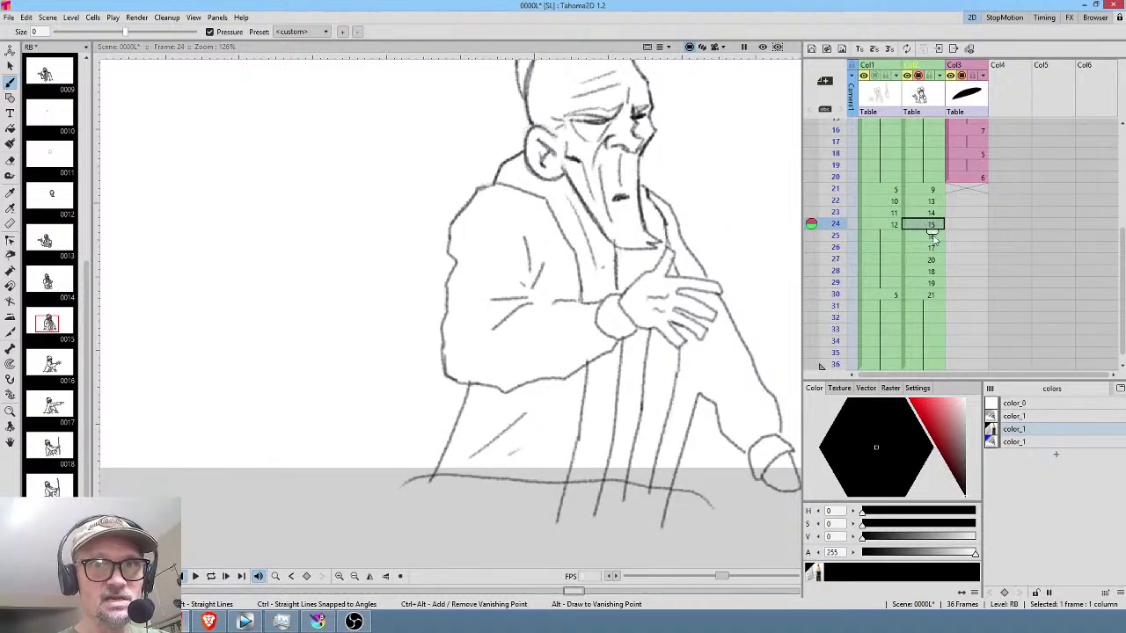
Check the robe folds on frame 25 and draw matching short diagonal fold lines low on the robe's back on frame 26.
key("Down")
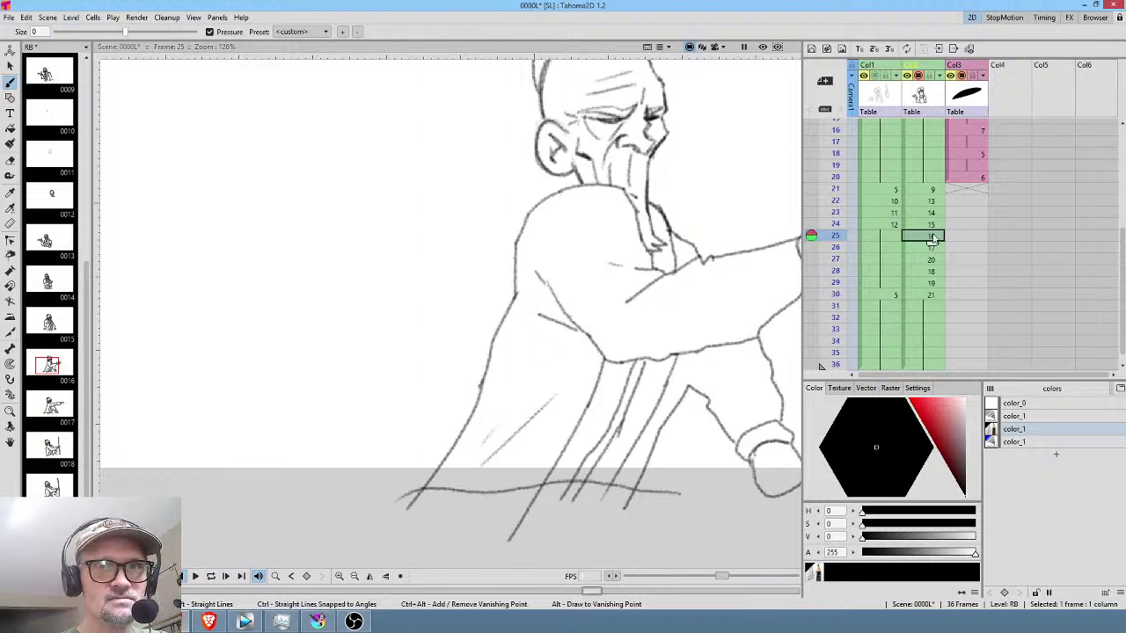
key("Down")
left_click_drag(497, 460, 532, 407)
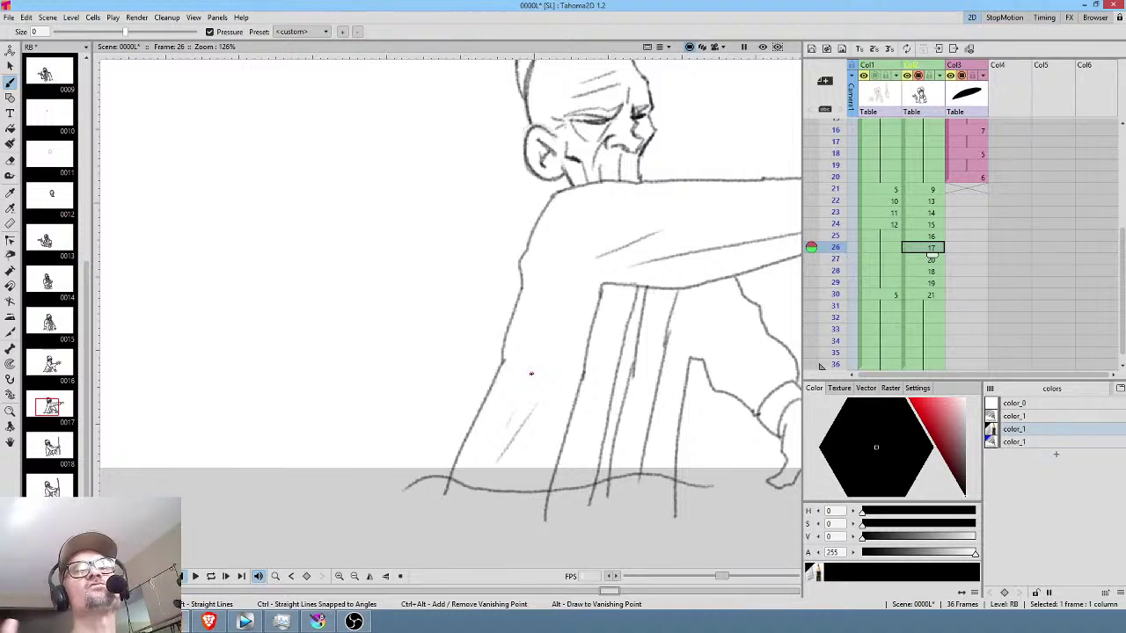
Draw slanted fold lines running down the robe from the near armpit on frames 26 and 27.
left_click_drag(531, 374, 471, 383)
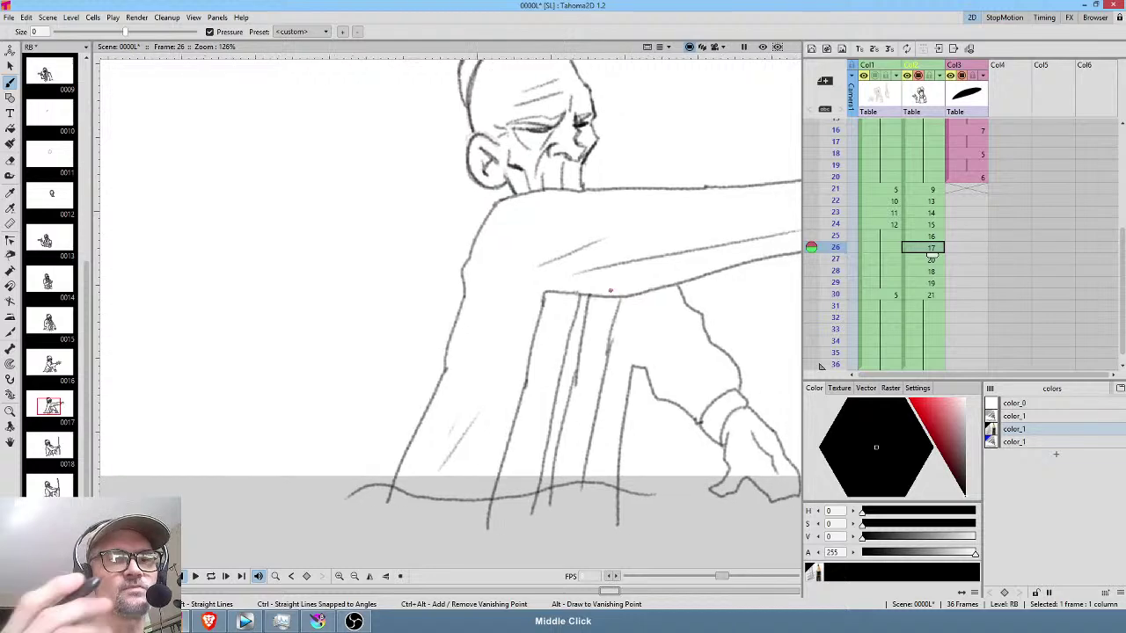
mouse_move(546, 295)
left_mouse_down()
mouse_move(507, 327)
mouse_move(502, 354)
left_mouse_up()
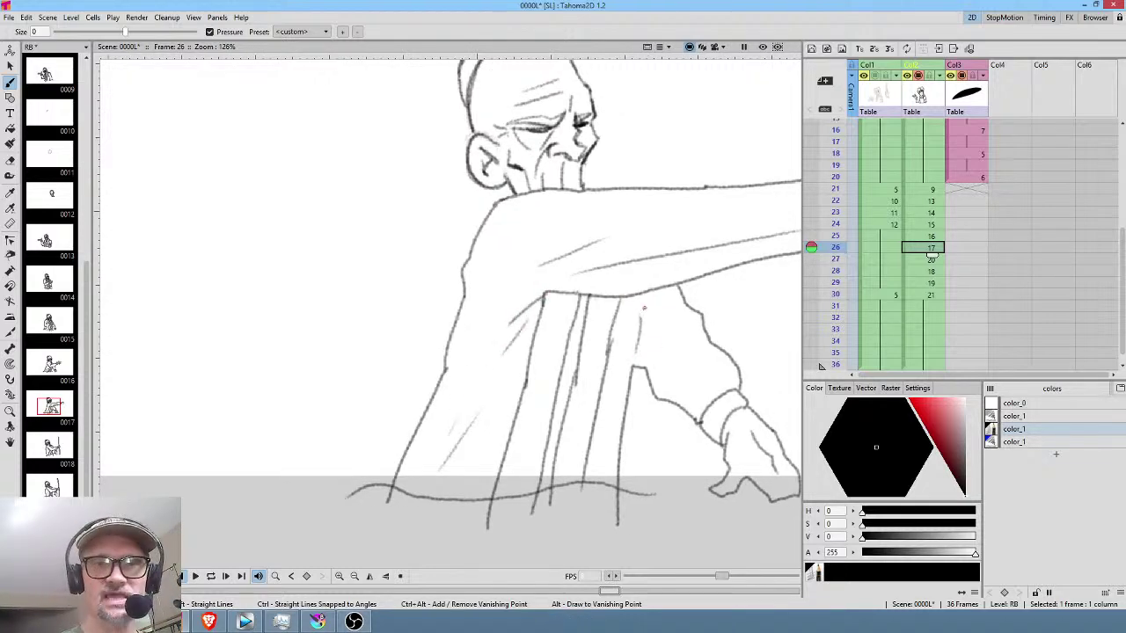
left_click(922, 260)
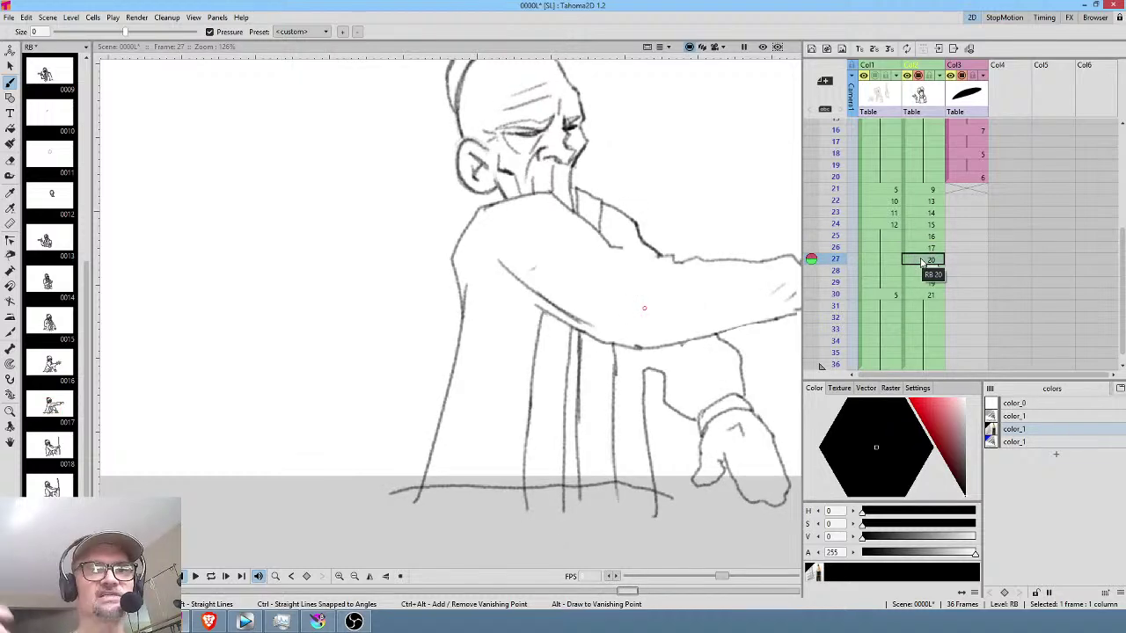
mouse_move(539, 315)
left_mouse_down()
mouse_move(496, 281)
mouse_move(472, 327)
left_mouse_up()
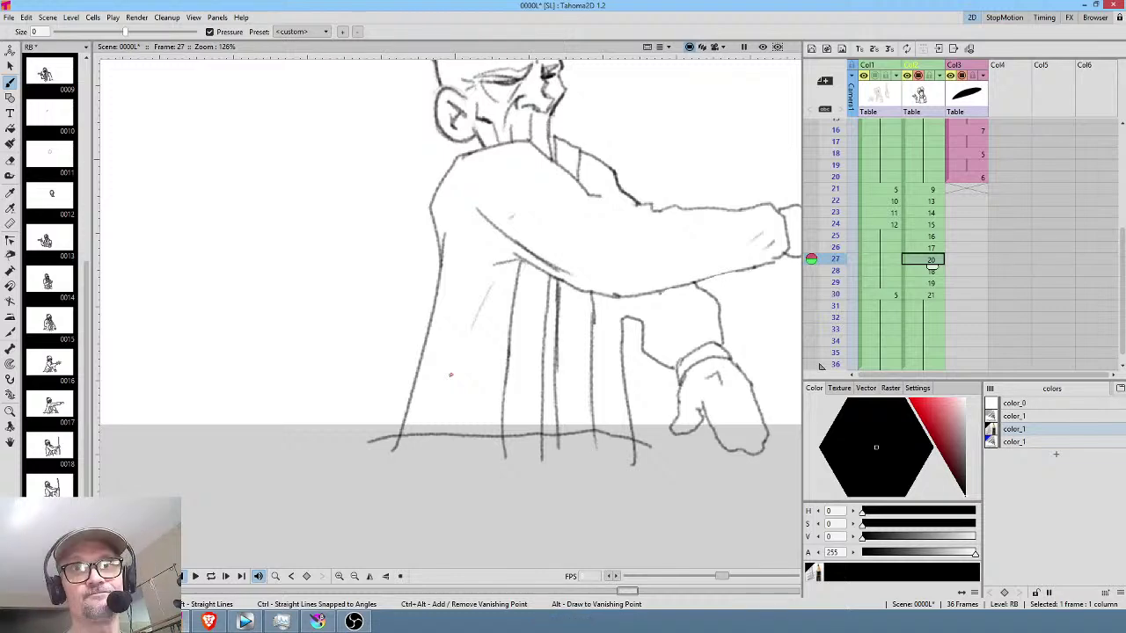
Flip back from frame 26 to 21 and forward again to compare the robe folds between drawings.
left_click(926, 248)
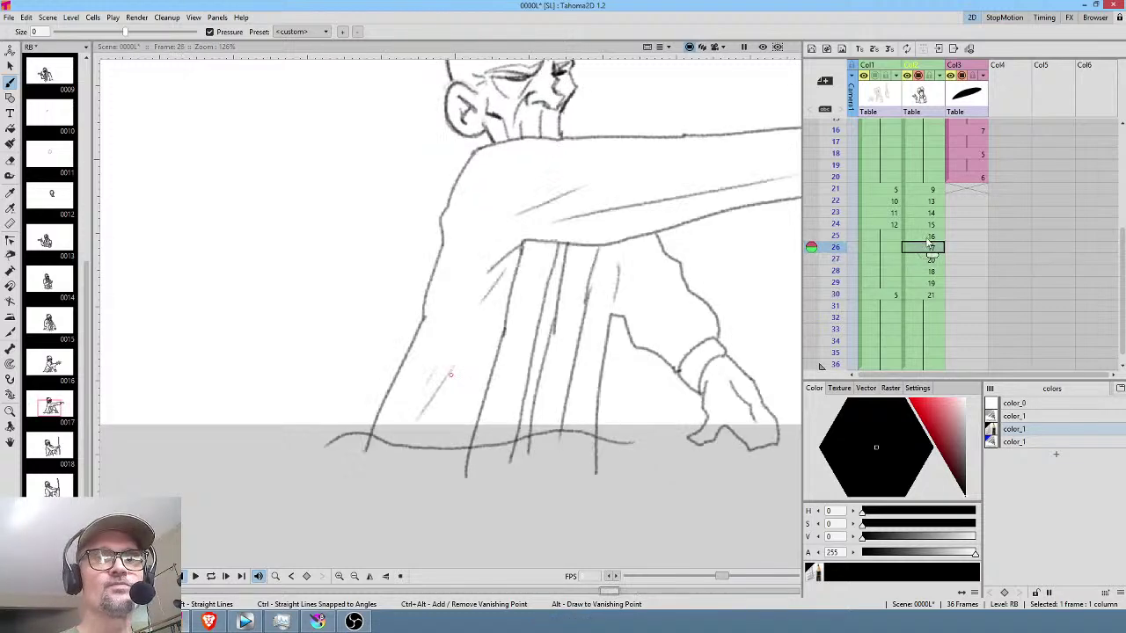
left_click(926, 236)
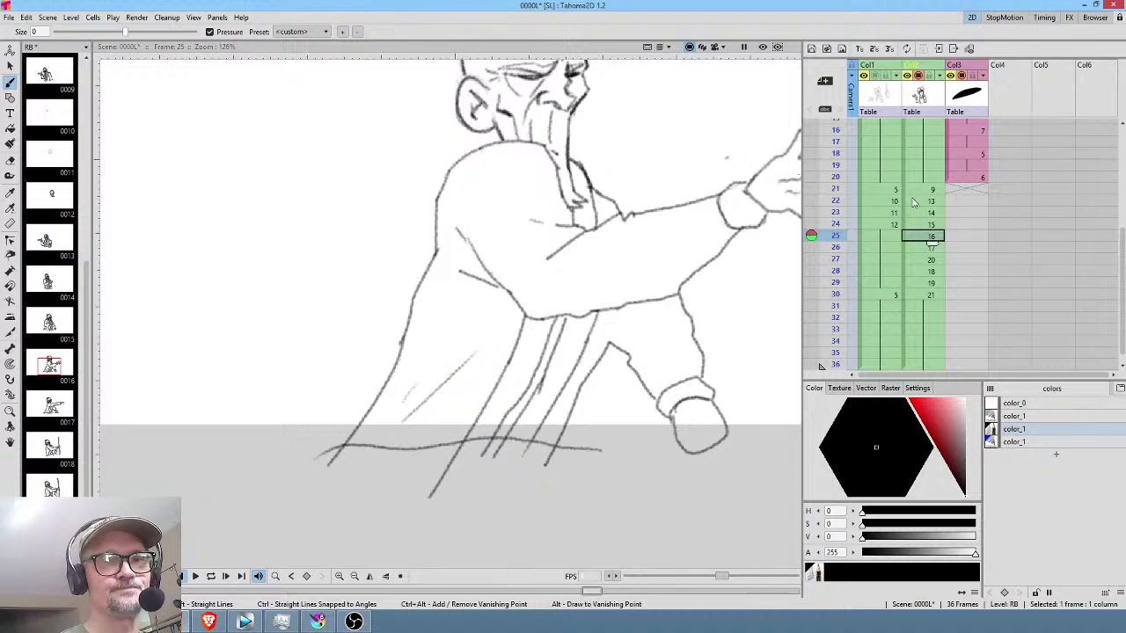
left_click(930, 248)
left_click(926, 235)
left_click(926, 225)
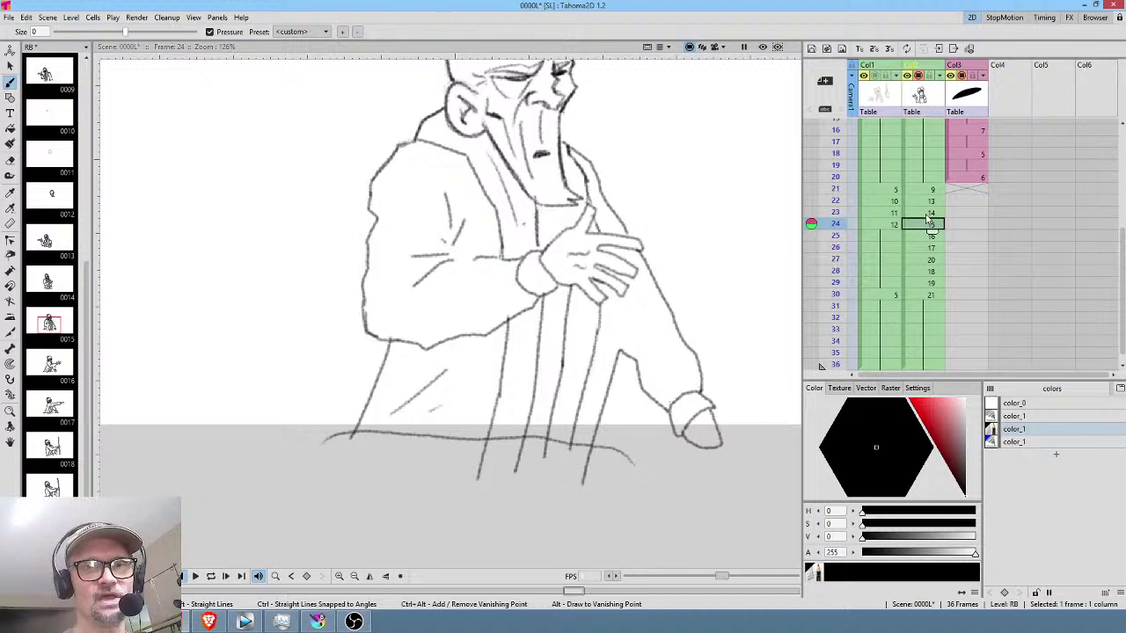
left_click(931, 212)
left_click(930, 200)
left_click(931, 189)
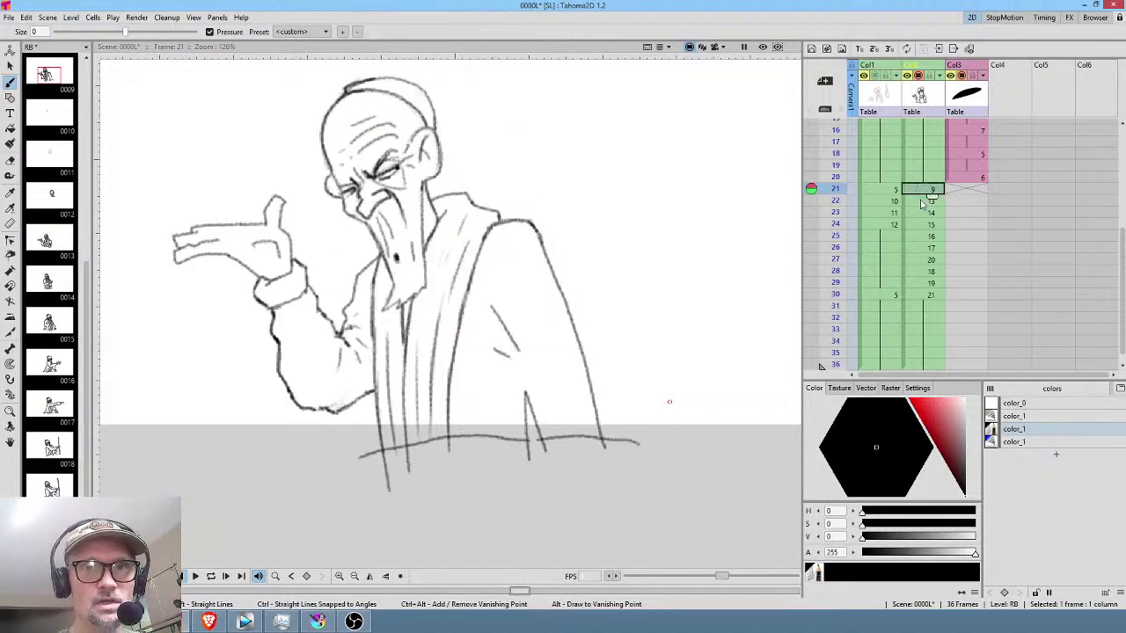
left_click(930, 200)
left_click(929, 213)
left_click(924, 225)
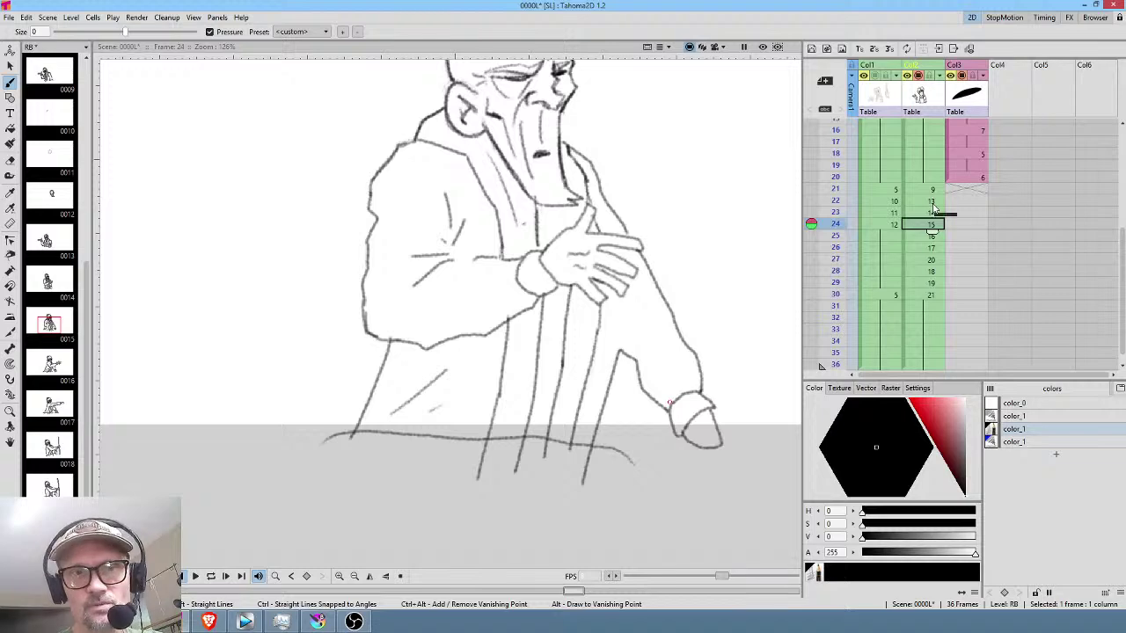
left_click(929, 238)
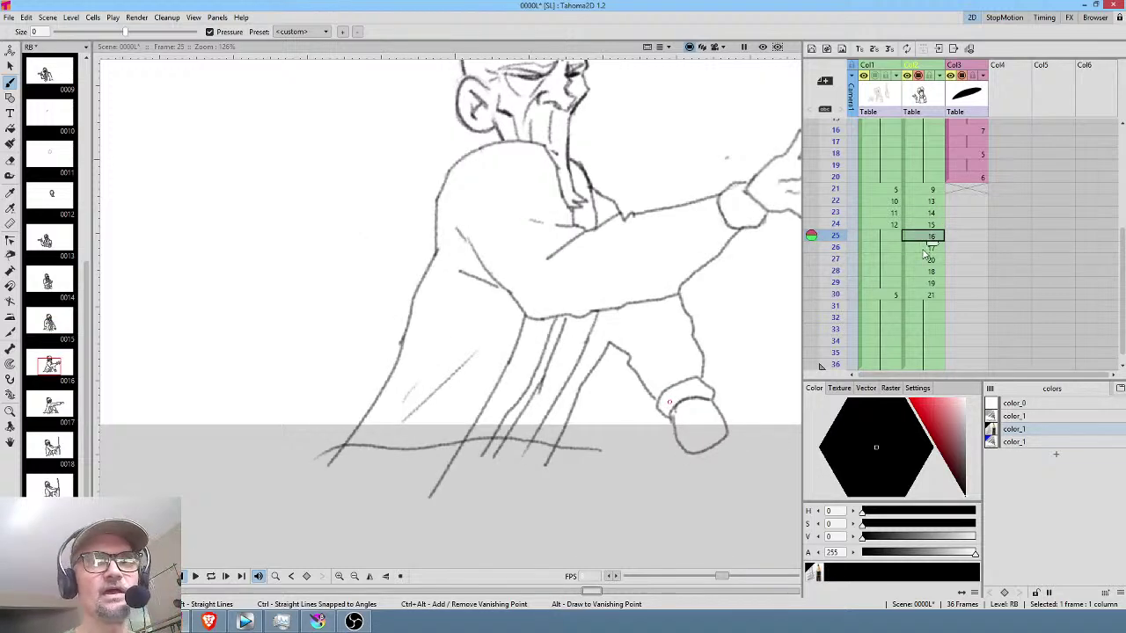
left_click(925, 248)
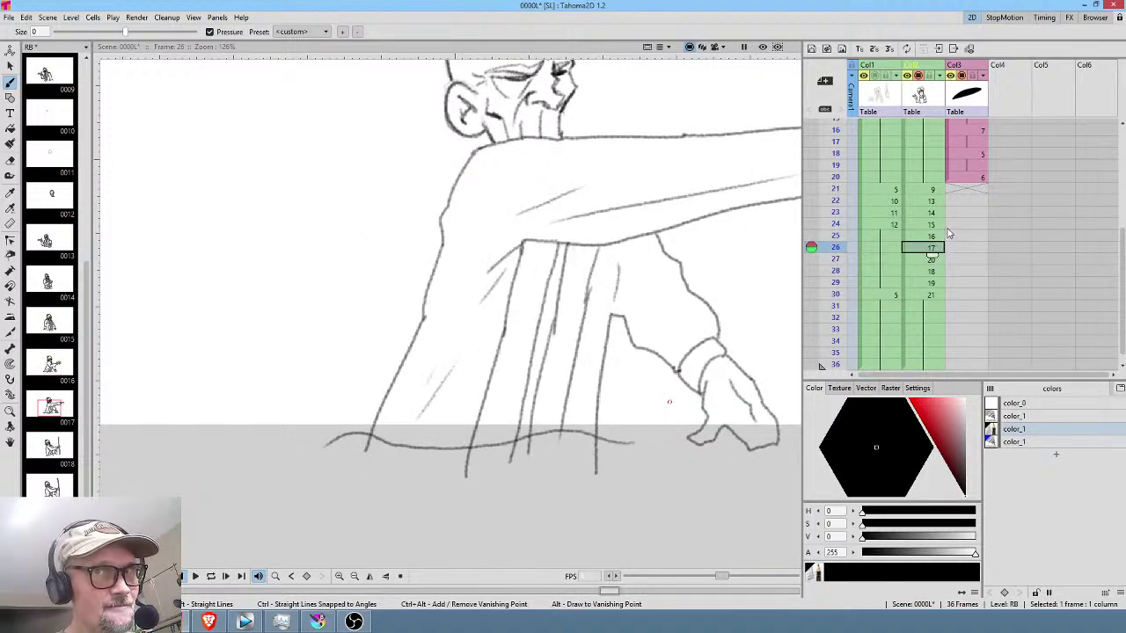
On frame 26, erase and redraw the cuff line of the lowered arm and add short fold lines in its sleeve.
middle_click(968, 236)
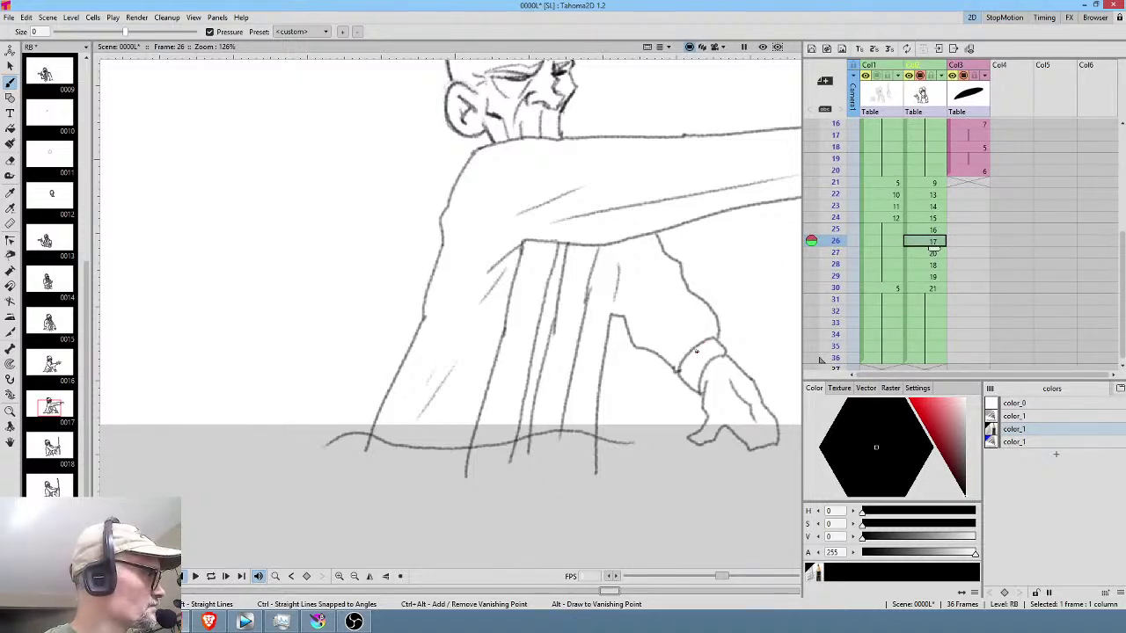
key("e")
mouse_move(709, 343)
left_mouse_down()
mouse_move(681, 352)
mouse_move(686, 369)
mouse_move(684, 302)
mouse_move(704, 323)
mouse_move(690, 384)
left_mouse_up()
key("b")
left_click(932, 231)
left_click(931, 241)
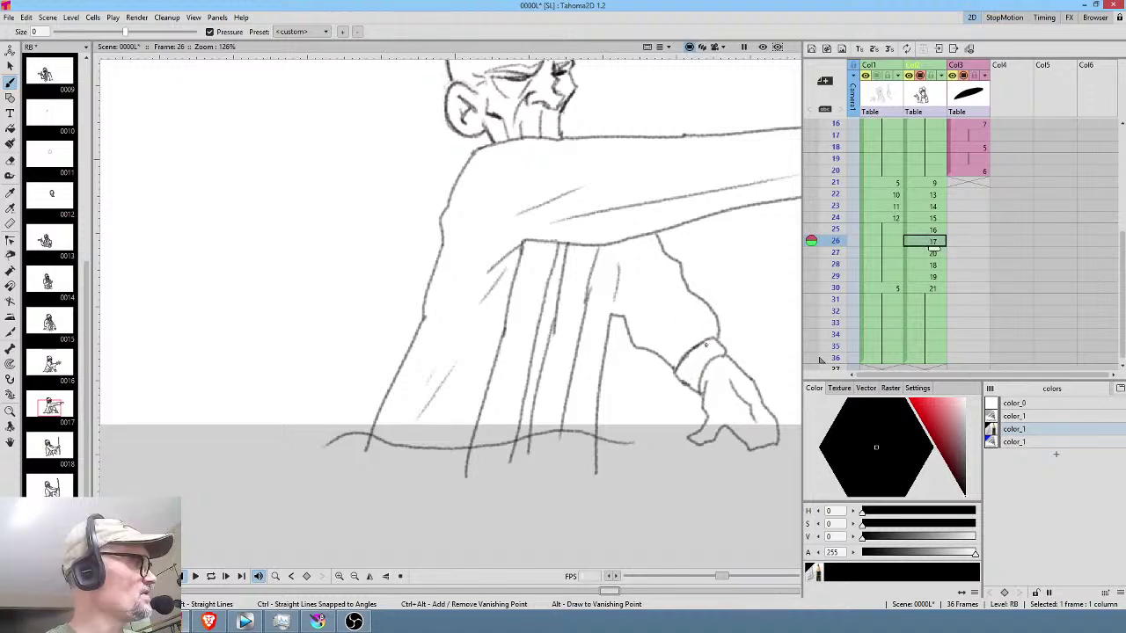
key("a")
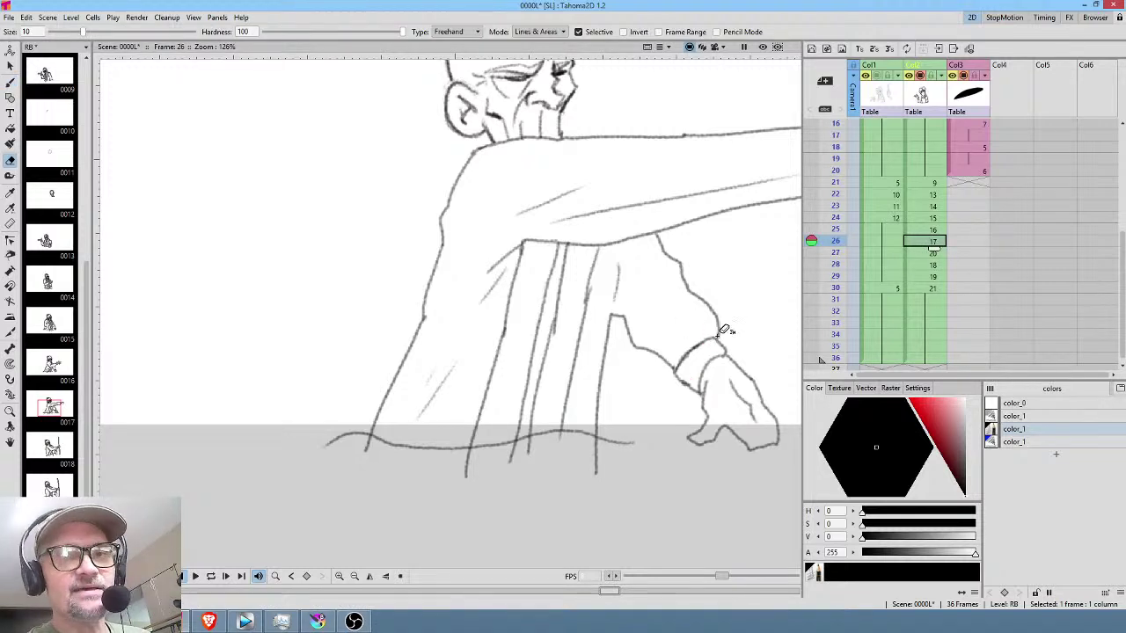
mouse_move(718, 339)
left_mouse_down()
mouse_move(684, 360)
mouse_move(721, 327)
left_mouse_up()
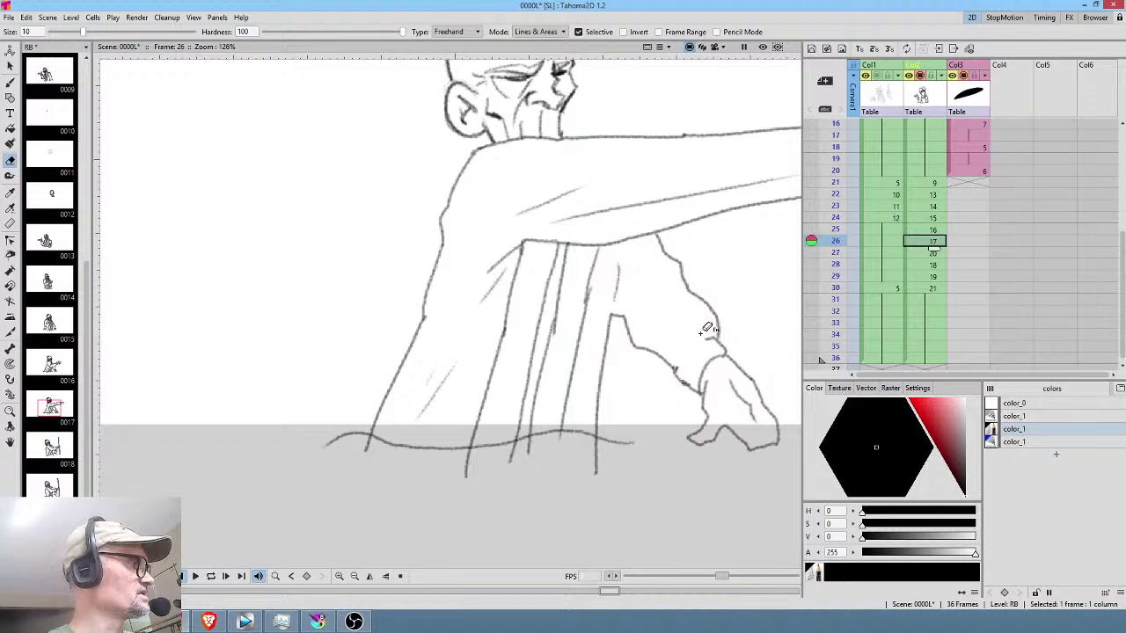
key("b")
mouse_move(680, 377)
left_mouse_down()
mouse_move(679, 355)
mouse_move(710, 340)
left_mouse_up()
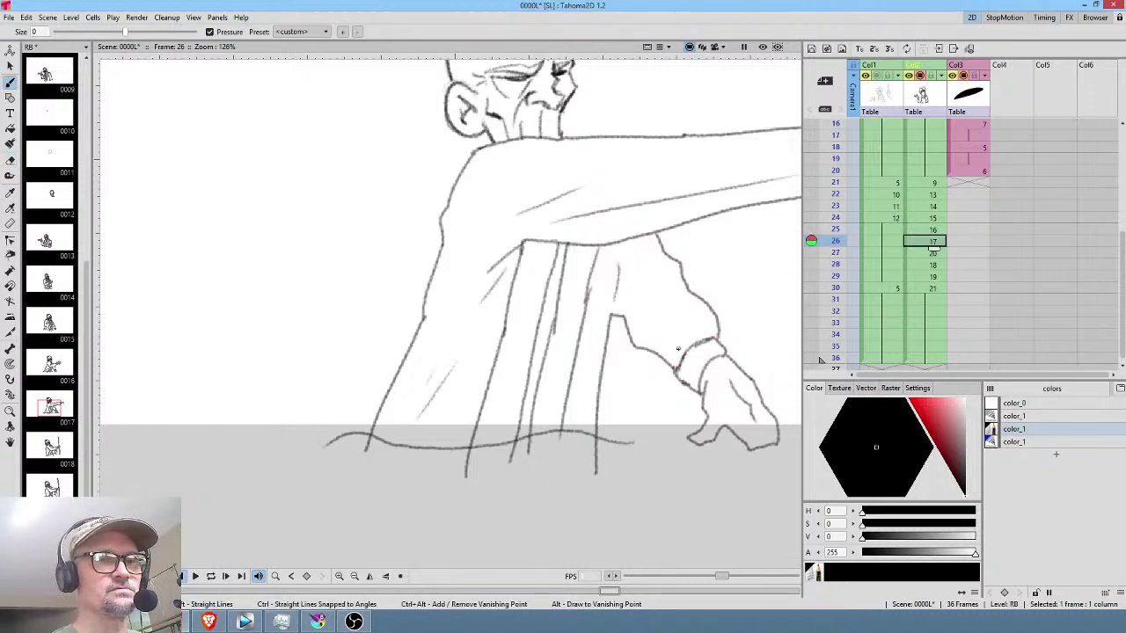
left_click_drag(648, 308, 647, 281)
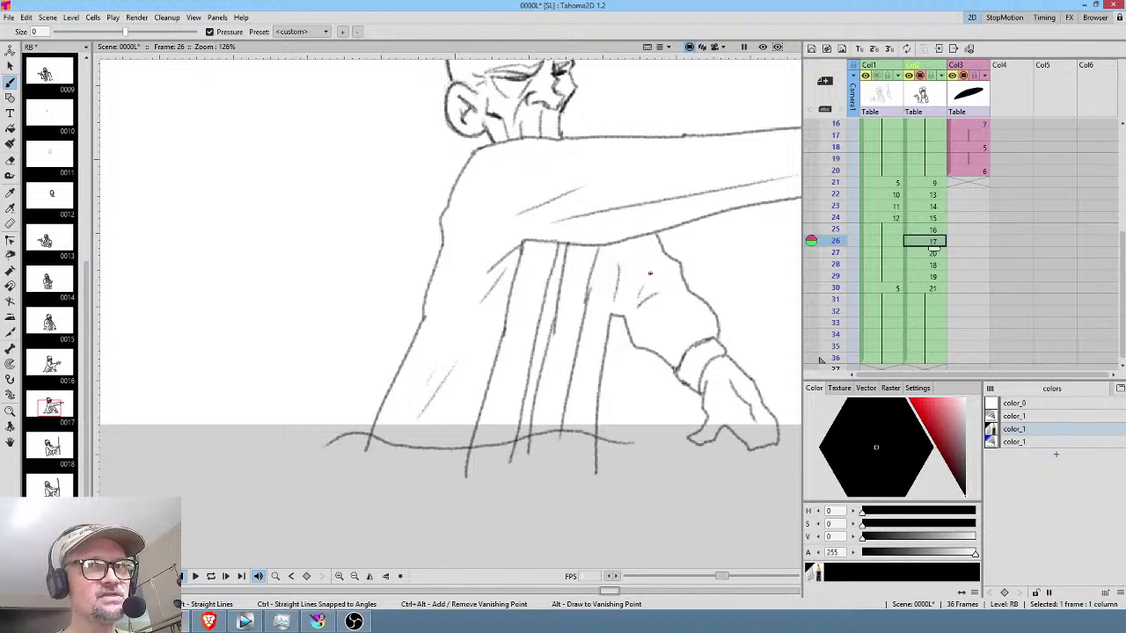
Go through frames 21 to 25 and scrub on to frame 29 to check the poses, sleeves and cuffs.
left_click(933, 183)
left_click(932, 194)
left_click(929, 206)
left_click(929, 217)
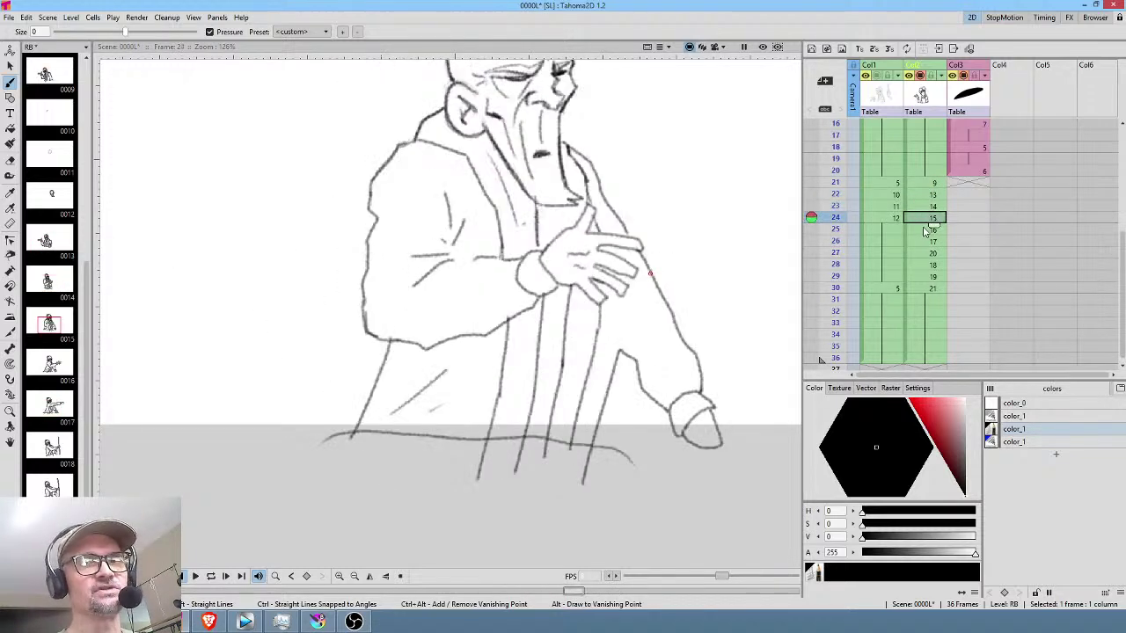
left_click(925, 230)
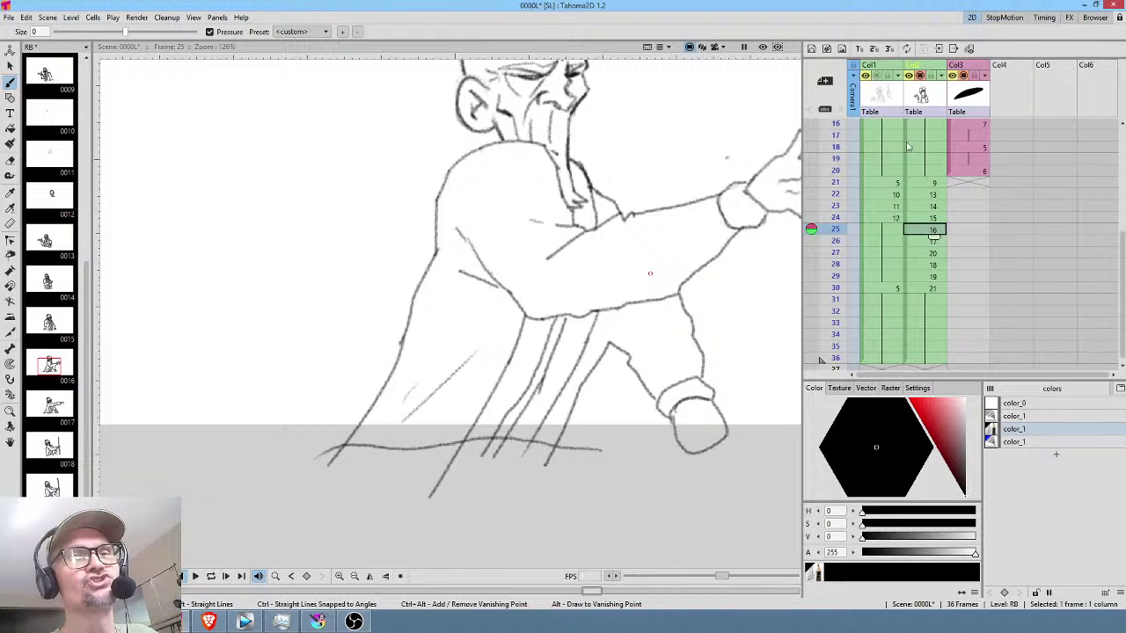
left_click_drag(754, 180, 698, 256)
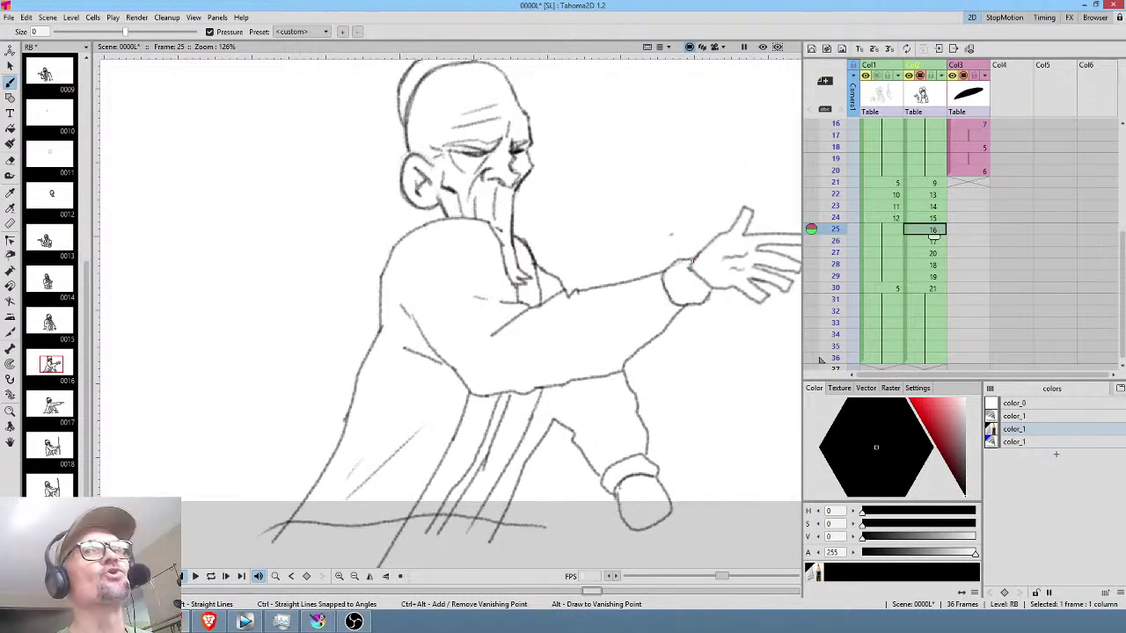
left_click(932, 183)
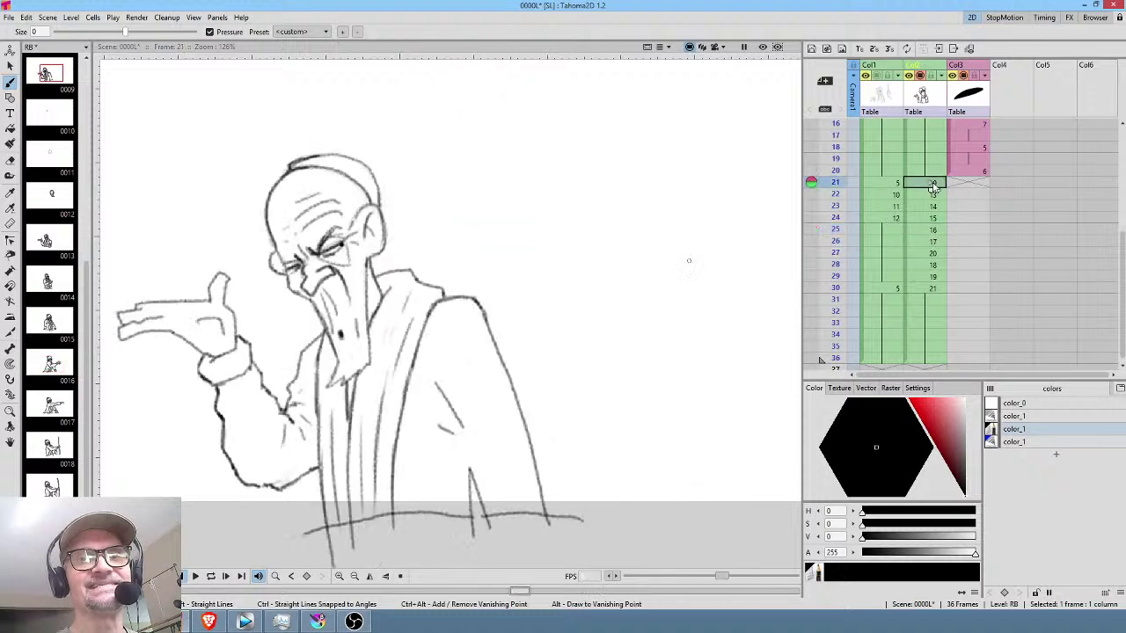
left_click_drag(838, 187, 840, 230)
left_click(929, 183)
left_click(928, 194)
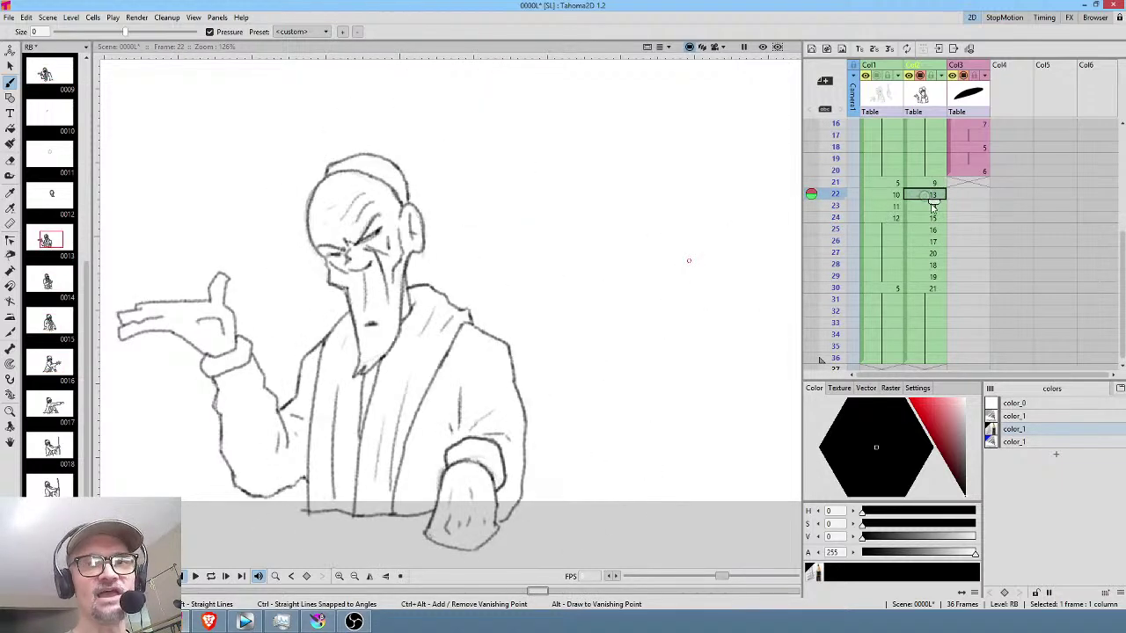
left_click(929, 206)
left_click_drag(839, 197, 837, 276)
On frame 29, select the lowered arm's cuff freehand and move it by X -8.12 px and Y 8.48 px.
left_click_drag(681, 377, 602, 328)
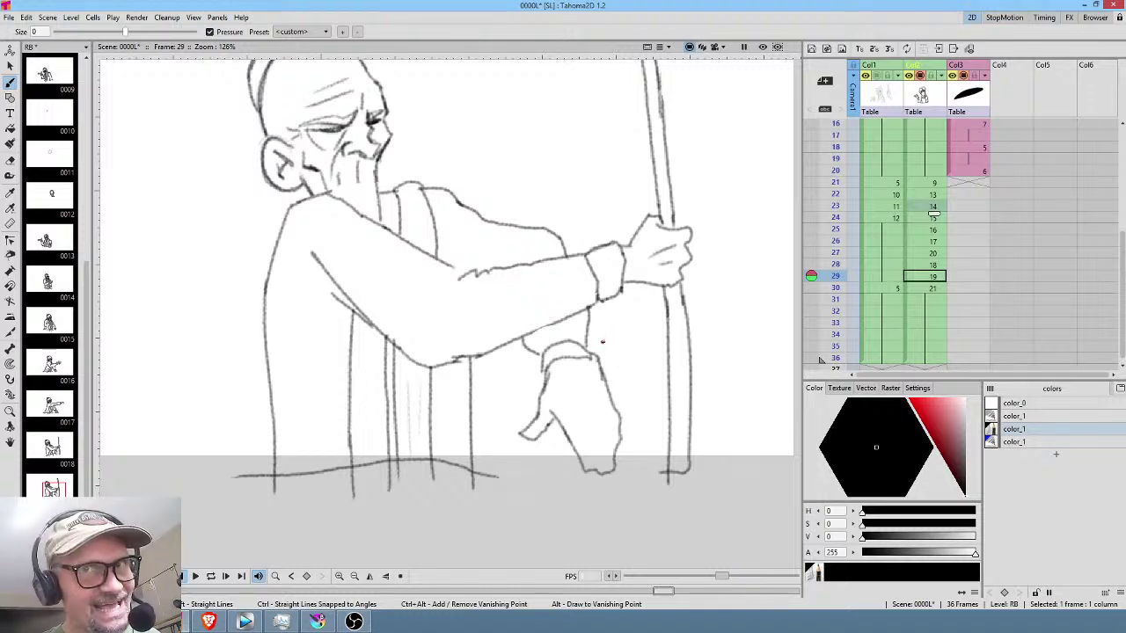
key("s")
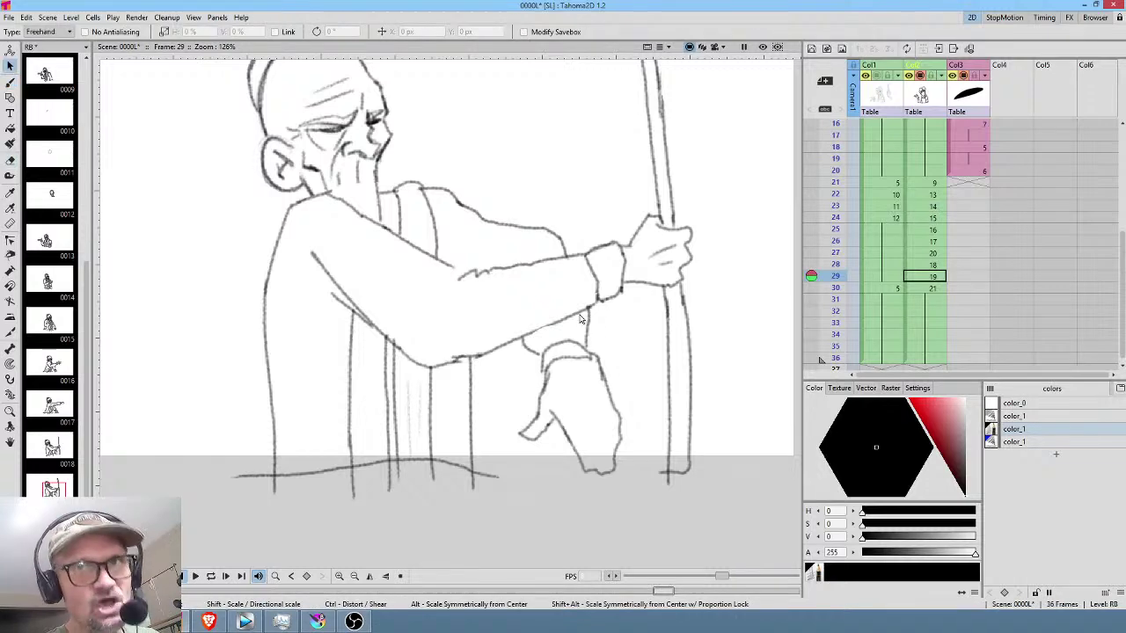
mouse_move(596, 349)
left_mouse_down()
mouse_move(552, 341)
mouse_move(533, 380)
mouse_move(594, 350)
mouse_move(584, 353)
left_mouse_up()
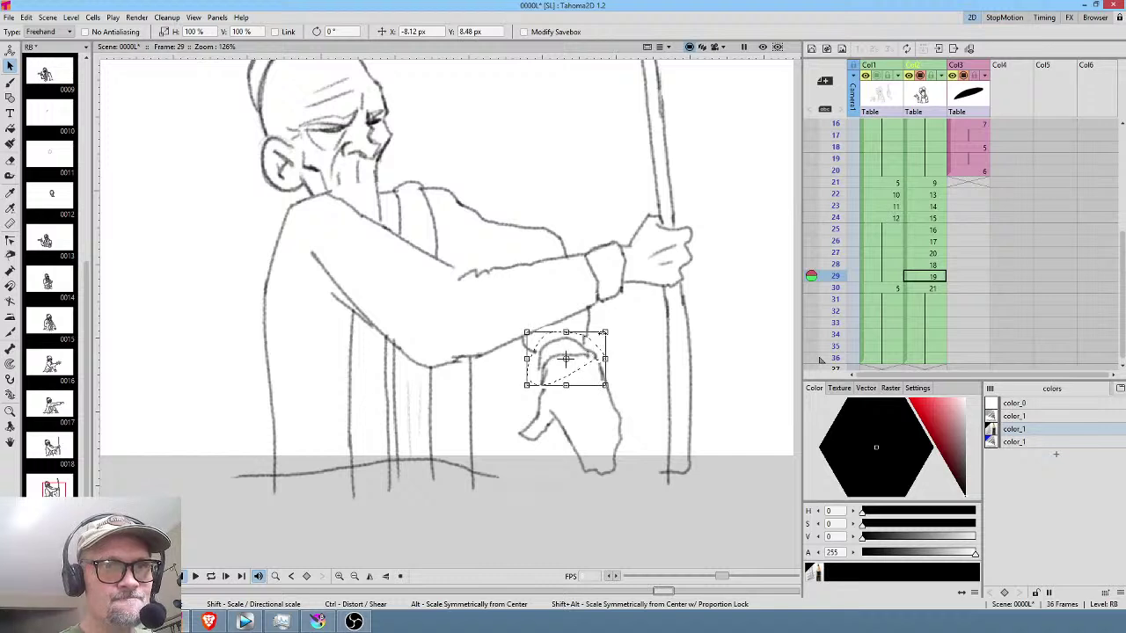
On frame 29, erase the edges of the lowered arm's moved cuff and redraw its outline so it joins the hand.
key("a")
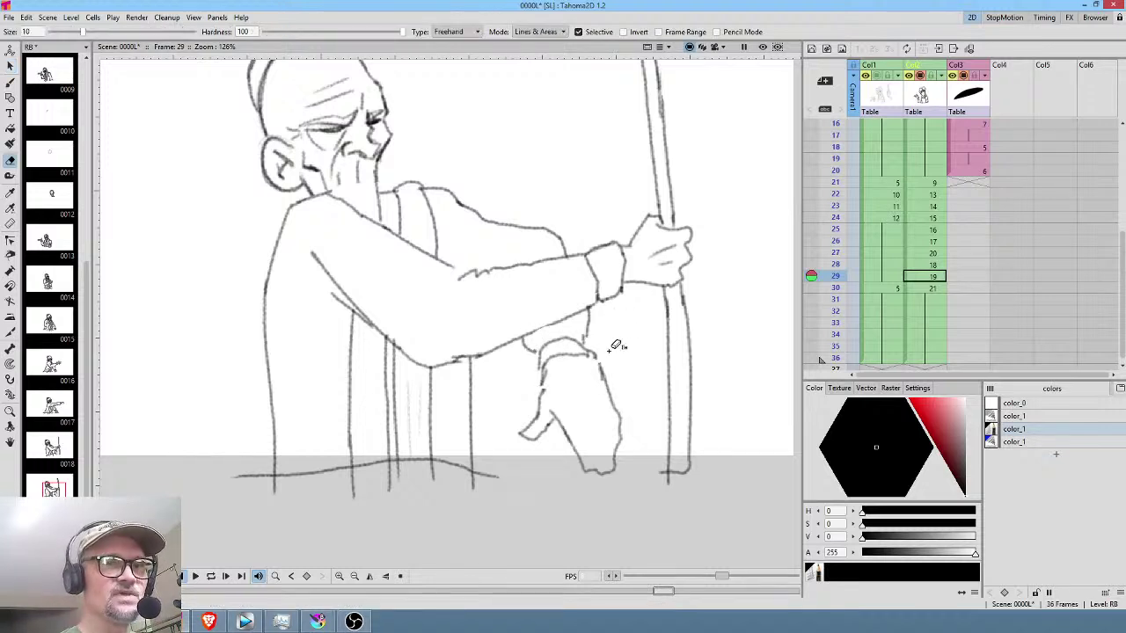
left_click_drag(593, 354, 610, 343)
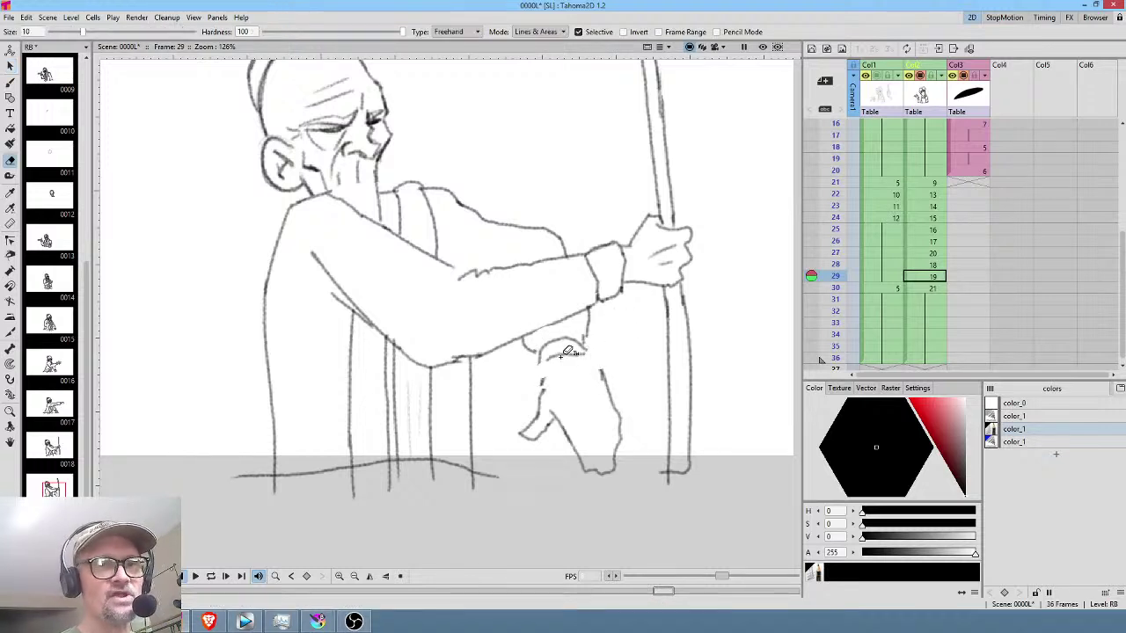
key("b")
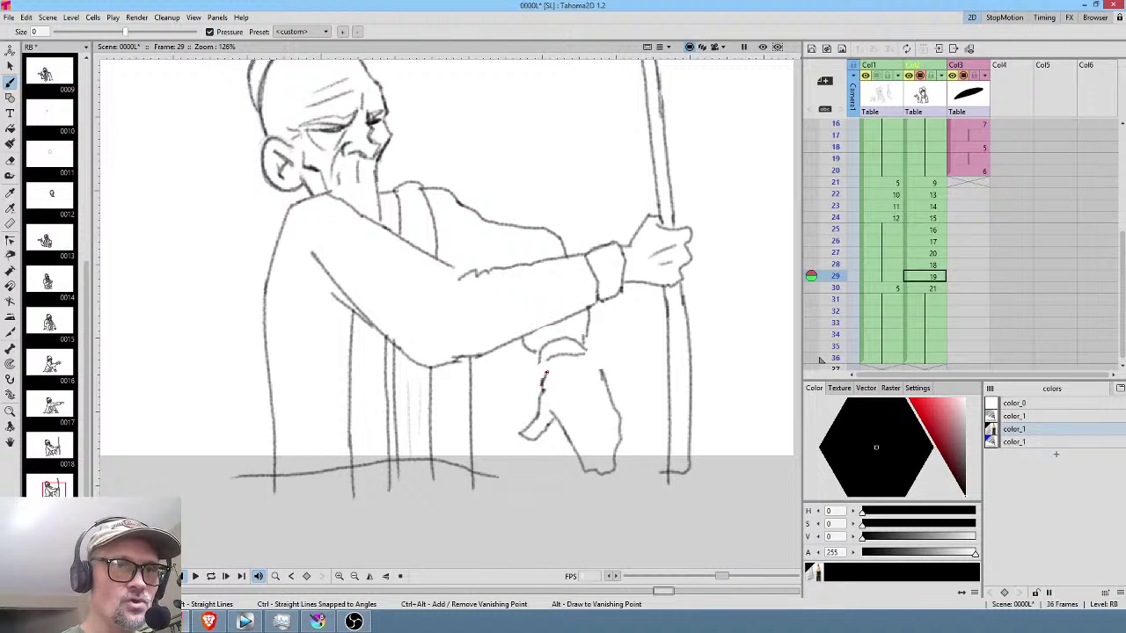
mouse_move(544, 379)
left_mouse_down()
mouse_move(539, 362)
mouse_move(543, 373)
mouse_move(587, 351)
mouse_move(601, 375)
mouse_move(595, 361)
left_mouse_up()
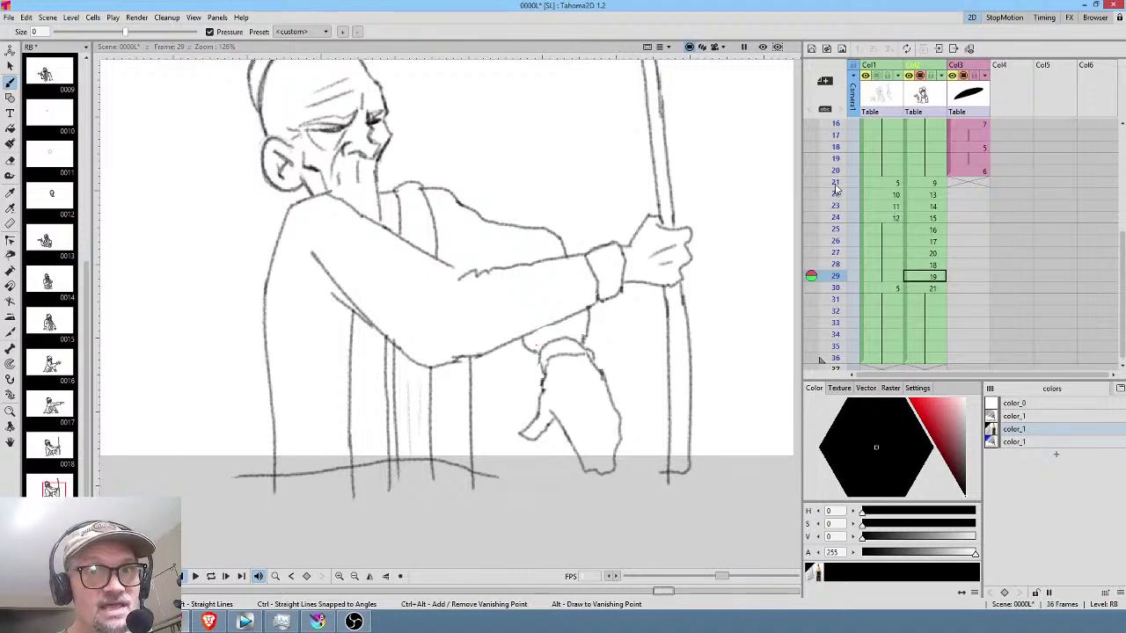
Scrub frames 24 to 27, go to frame 23 and view the whole figure to check the drawing.
left_click(836, 218)
left_click_drag(836, 228, 835, 251)
middle_click(897, 176)
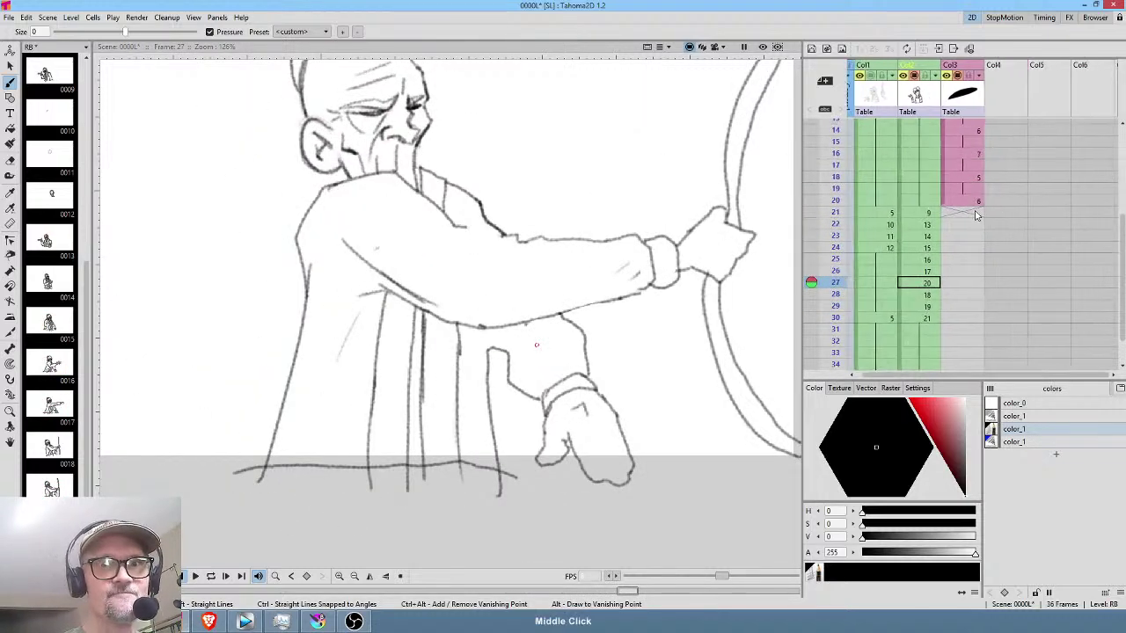
mouse_move(840, 183)
left_mouse_down()
mouse_move(840, 260)
mouse_move(836, 205)
left_mouse_up()
middle_click(549, 352)
left_click_drag(549, 352, 599, 307)
scroll(594, 227, "down", 2)
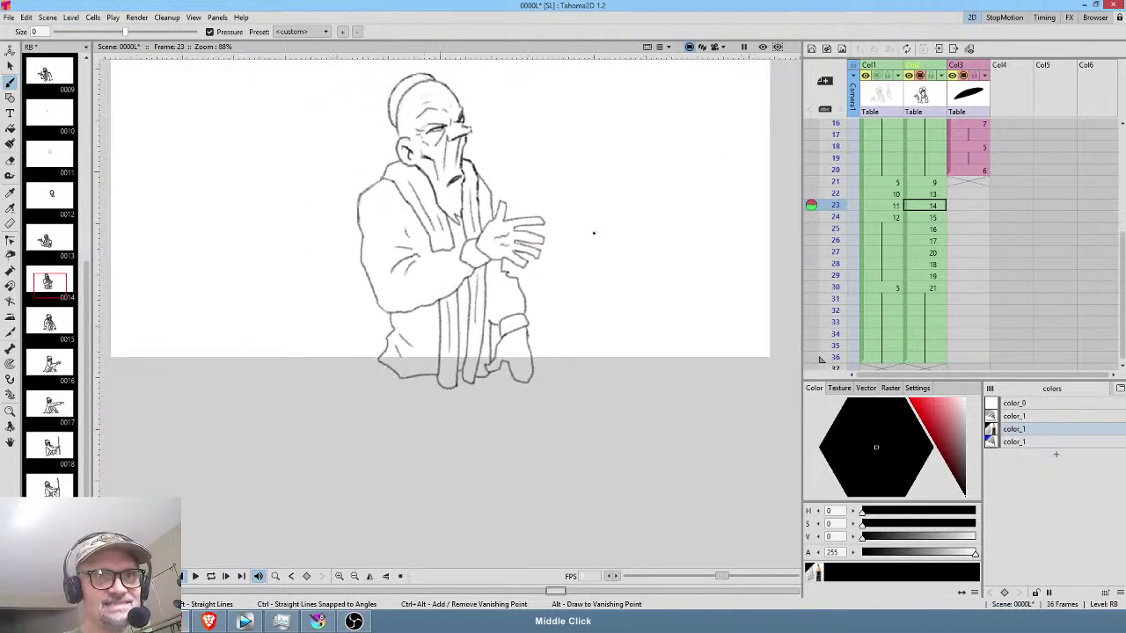
left_click_drag(593, 234, 586, 302)
scroll(638, 314, "down", 1)
scroll(631, 303, "up", 1)
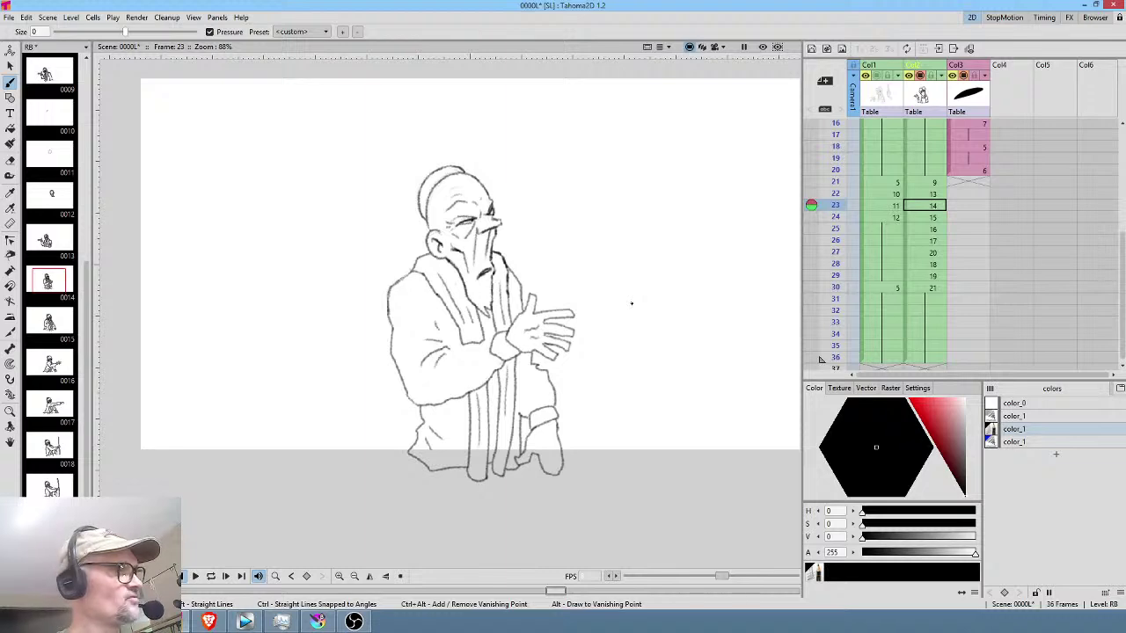
scroll(631, 303, "up", 1)
scroll(603, 282, "down", 1)
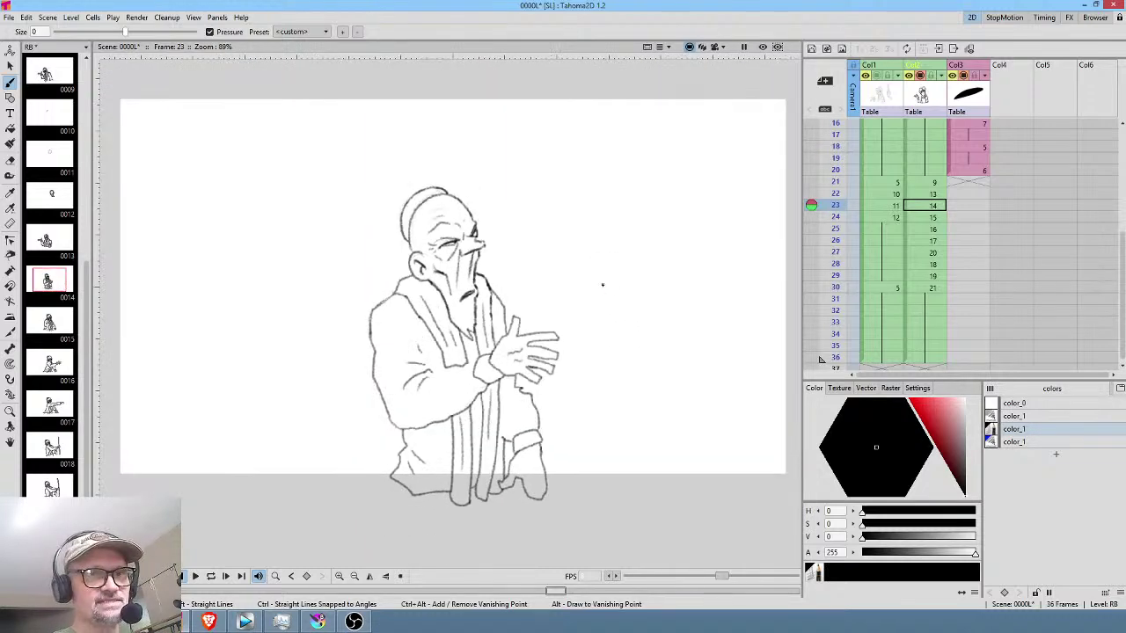
Play the animation, step back from frame 23 to 21 and scrub forward to frame 28 to examine the poses.
key("p")
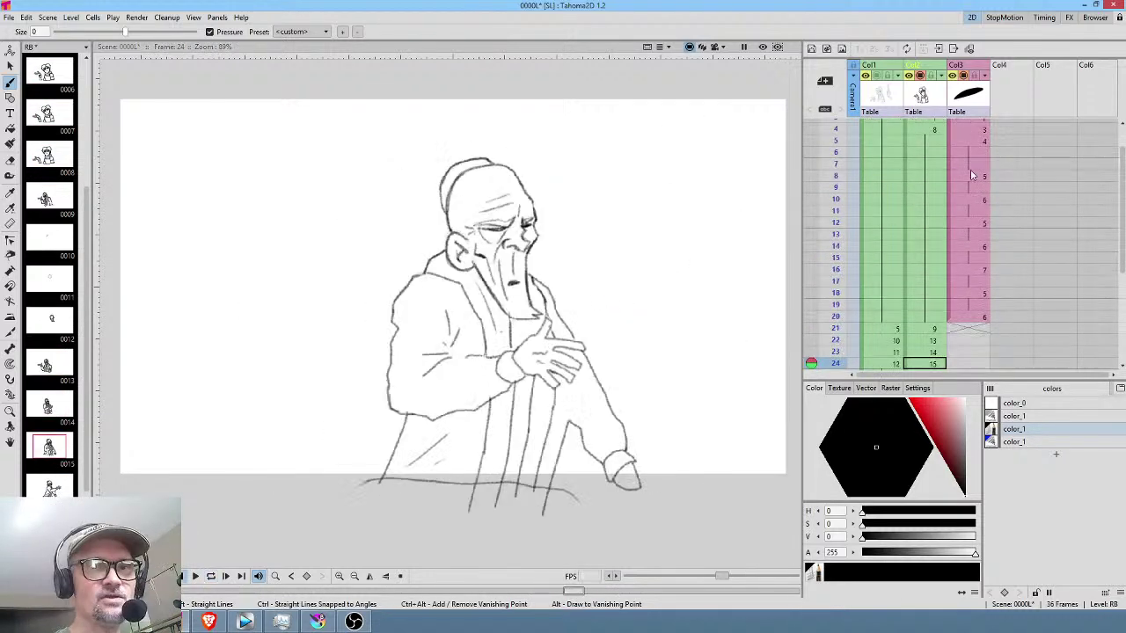
middle_click(972, 157)
left_click(835, 197)
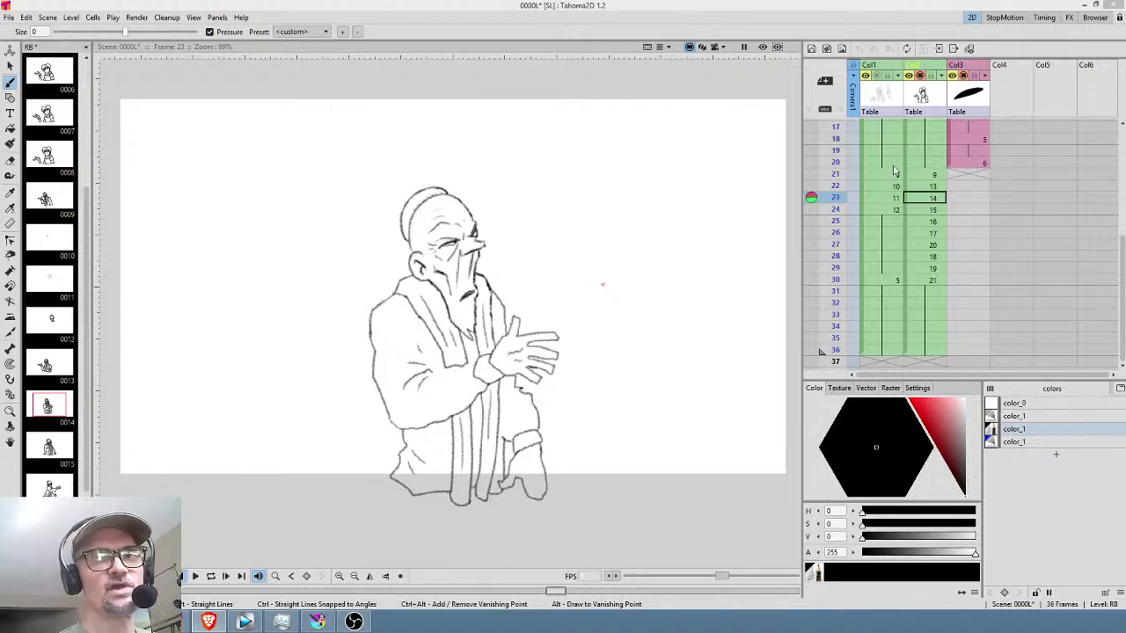
left_click(836, 186)
left_click(835, 175)
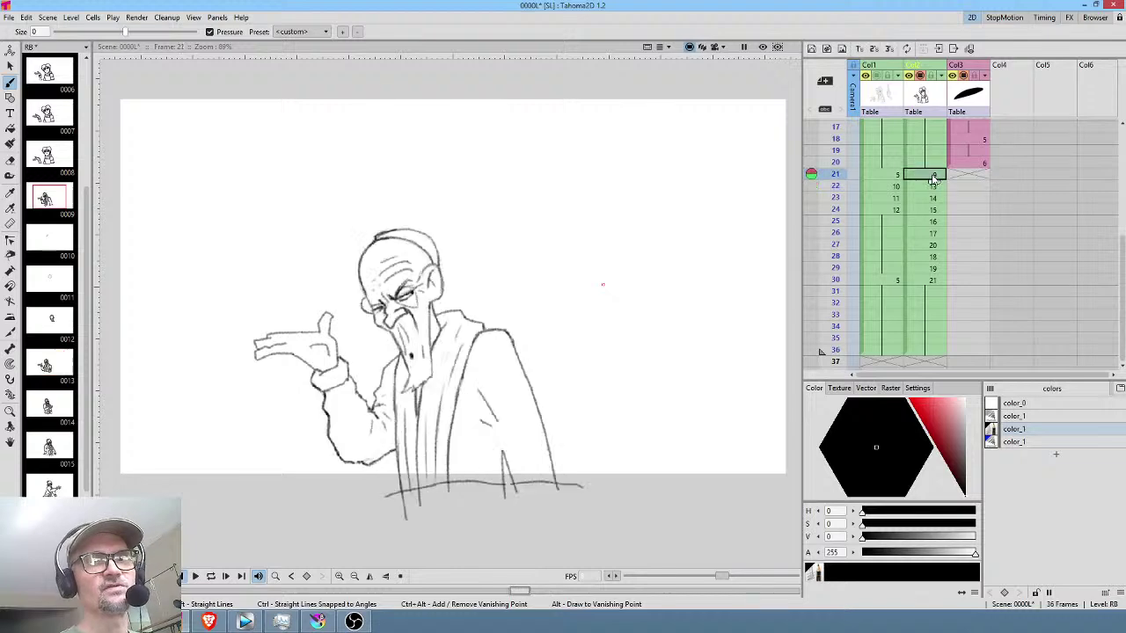
left_click(836, 200)
left_click_drag(836, 201, 836, 256)
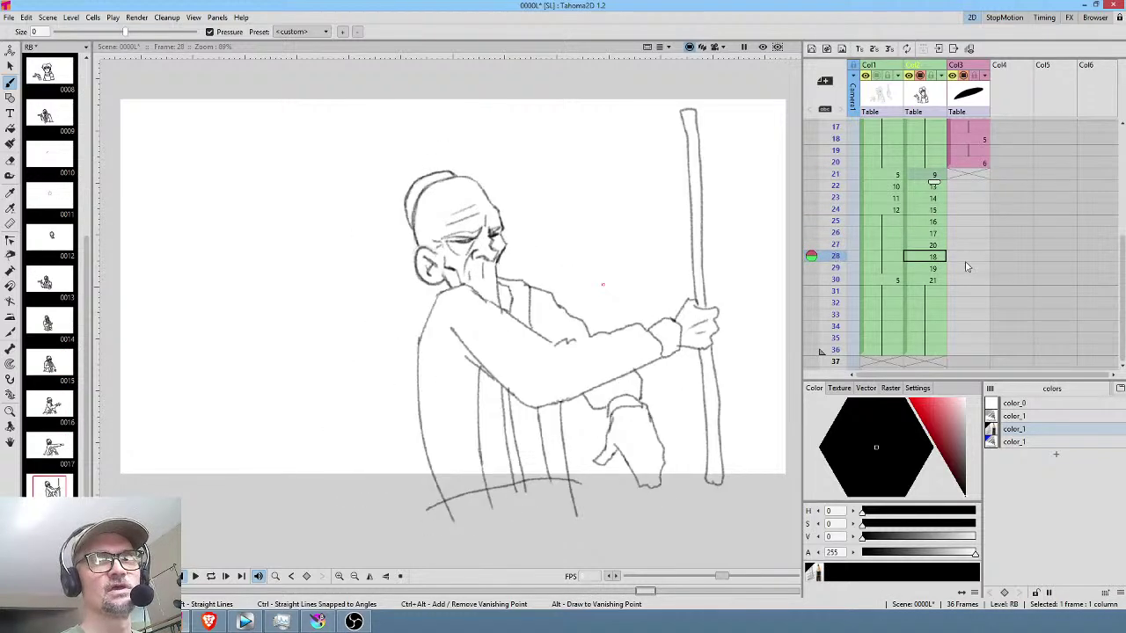
Scrub repeatedly through the old man's frames, including 20 to 26, and finish on frame 22 to examine the motion.
scroll(965, 188, "down", 2)
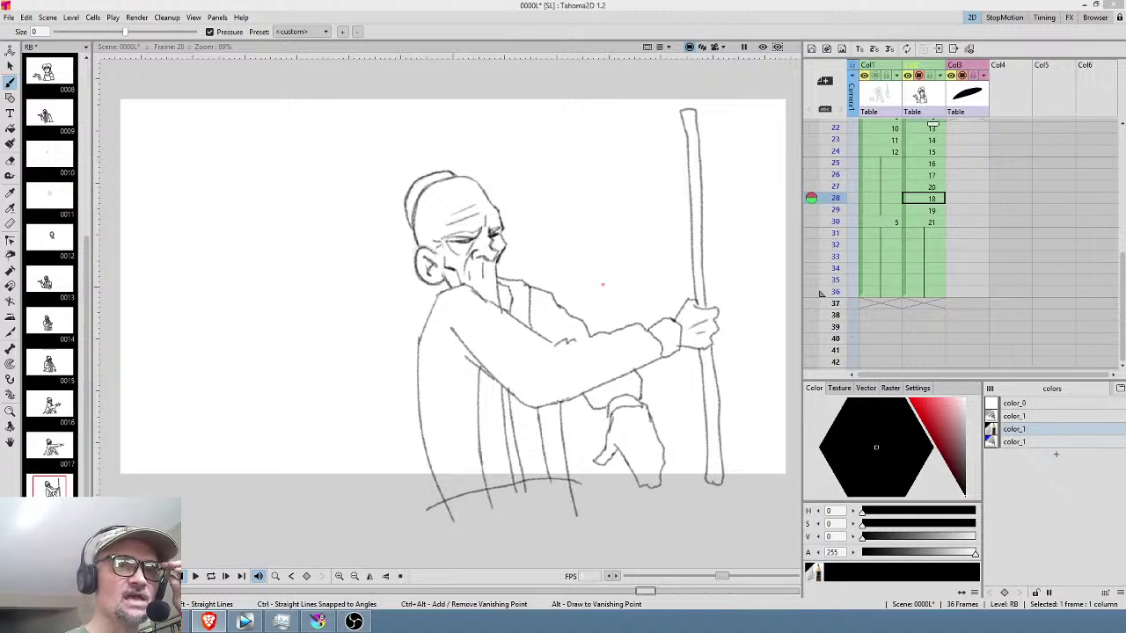
scroll(967, 171, "up", 5)
left_click(836, 225)
left_click_drag(836, 230, 836, 271)
scroll(840, 155, "down", 5)
left_click_drag(839, 155, 837, 239)
scroll(957, 229, "up", 2)
scroll(957, 228, "up", 1)
scroll(984, 192, "down", 1)
left_click_drag(836, 163, 840, 220)
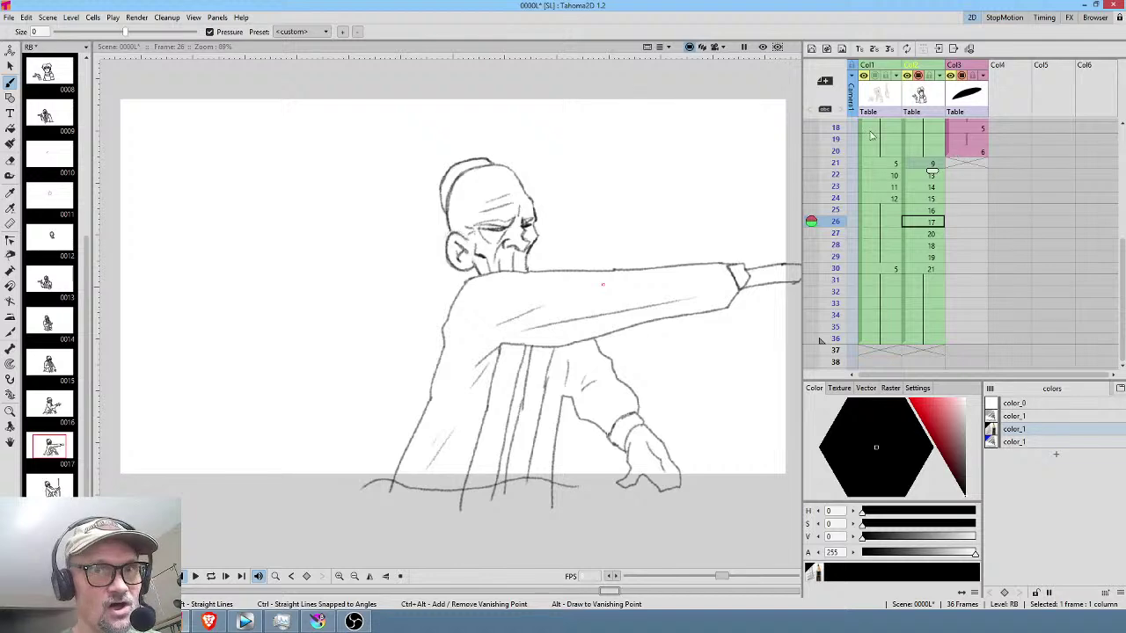
left_click(835, 152)
left_click(835, 198)
mouse_move(836, 199)
left_mouse_down()
mouse_move(837, 275)
mouse_move(838, 169)
mouse_move(839, 251)
mouse_move(842, 178)
left_mouse_up()
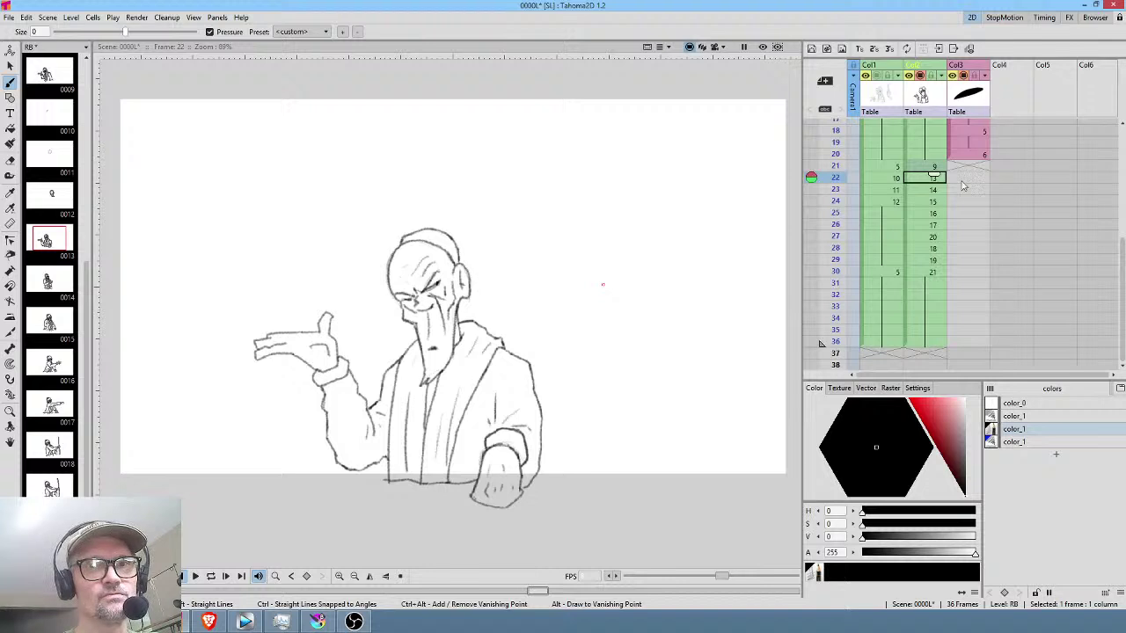
Return to frame 1 and play the animation in a loop to review it, stopping at frame 25.
left_click(933, 168)
scroll(949, 176, "up", 5)
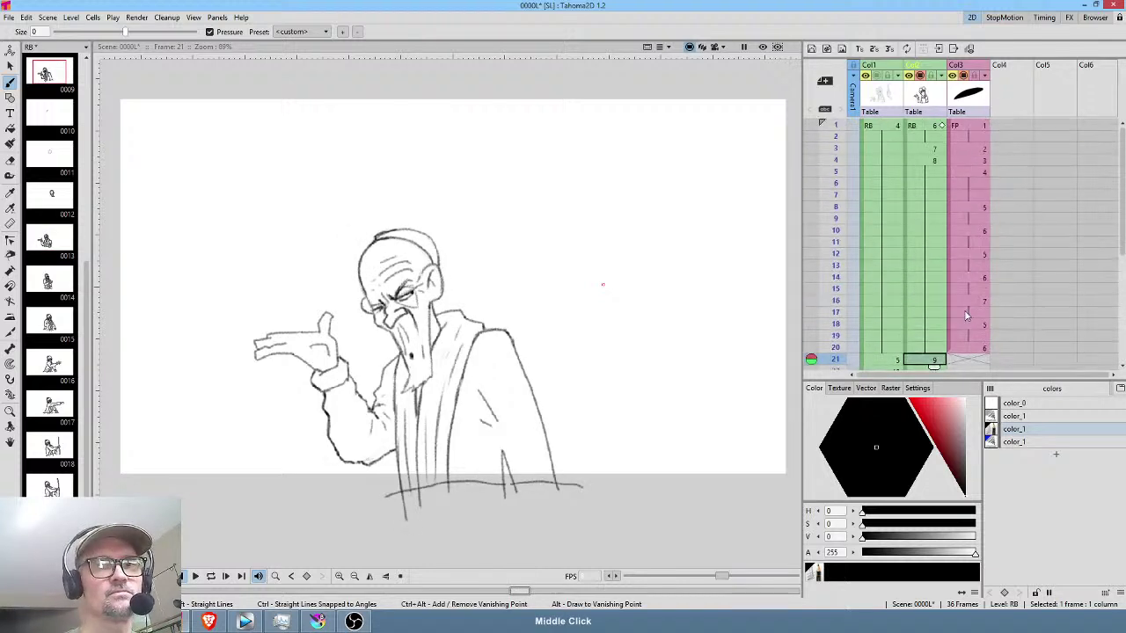
left_click(906, 128)
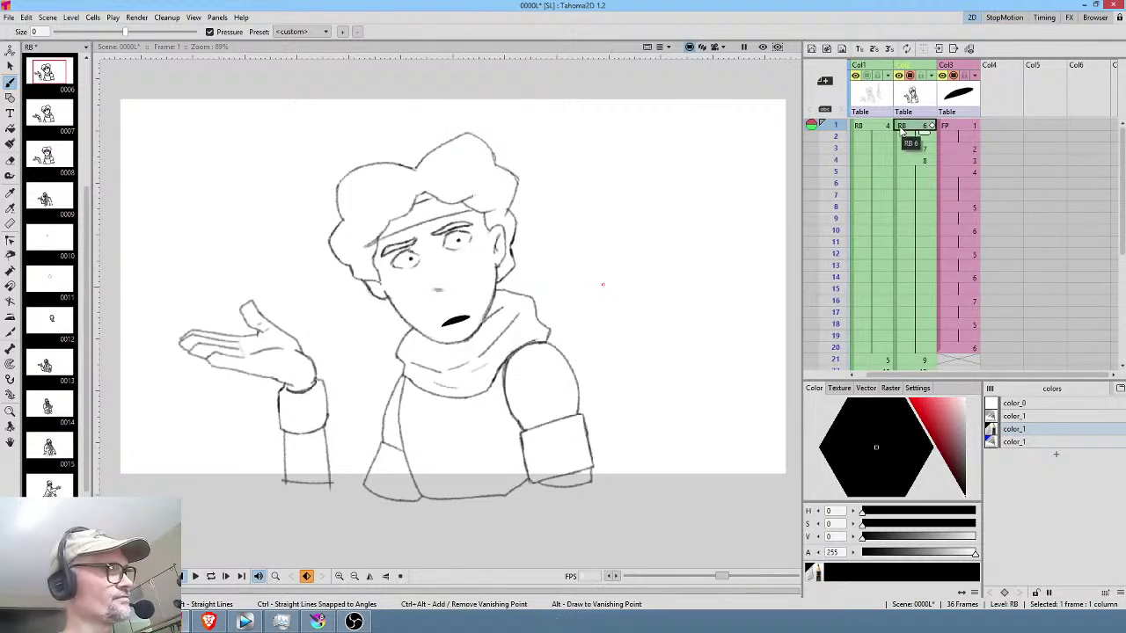
key("l")
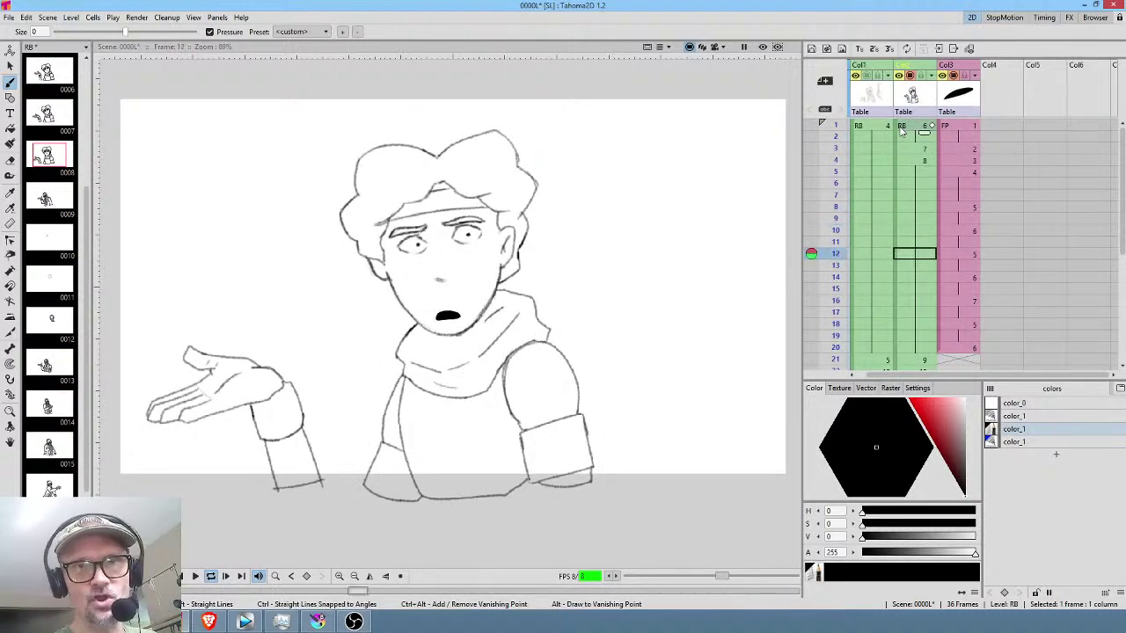
key("l")
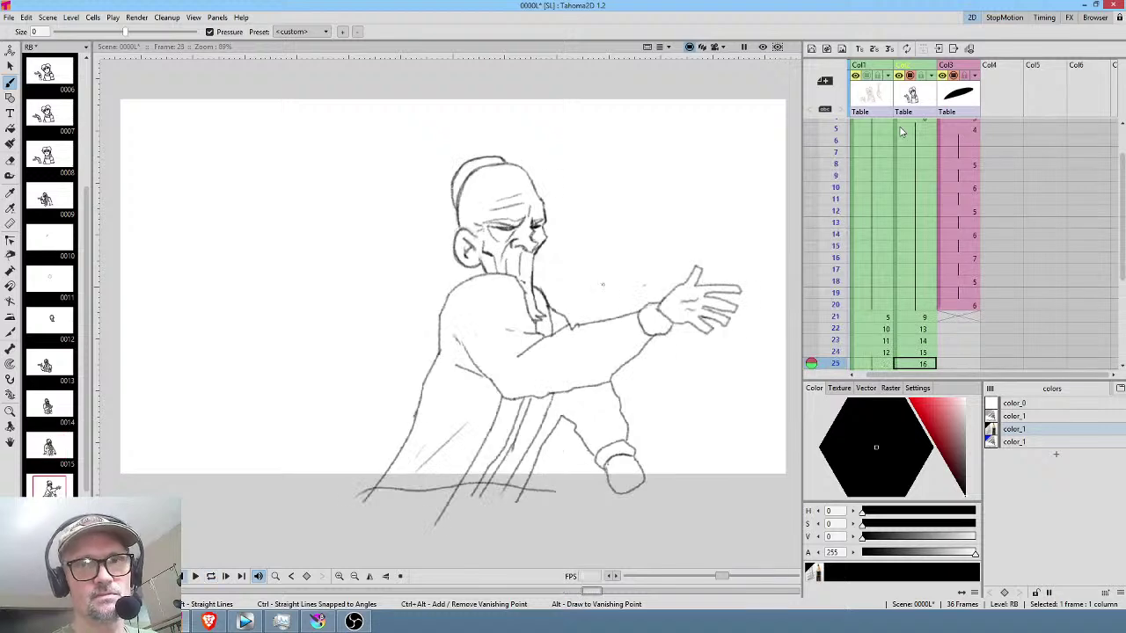
Go back and forth through frames 21 to 29 to study the arm movement and robe shapes, finishing on frame 22.
left_click_drag(951, 257, 913, 192)
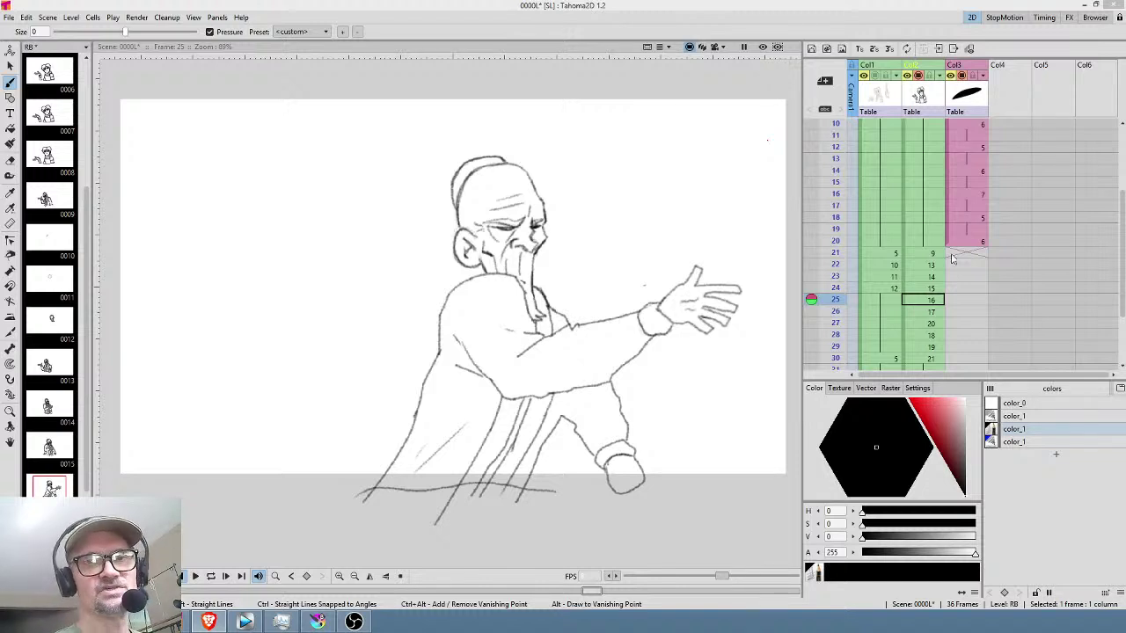
scroll(932, 220, "down", 3)
left_click(935, 167)
mouse_move(836, 168)
left_mouse_down()
mouse_move(838, 323)
mouse_move(846, 180)
mouse_move(836, 268)
left_mouse_up()
scroll(846, 181, "up", 1)
scroll(968, 216, "down", 1)
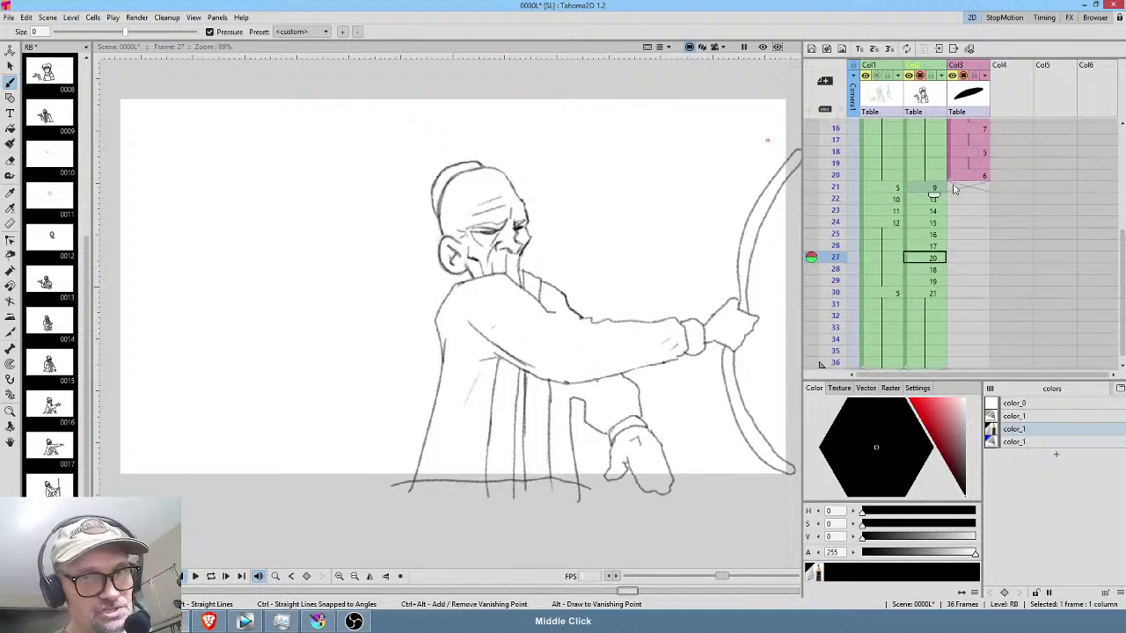
mouse_move(834, 211)
left_mouse_down()
mouse_move(836, 309)
mouse_move(836, 223)
left_mouse_up()
scroll(976, 237, "down", 1)
scroll(976, 237, "down", 2)
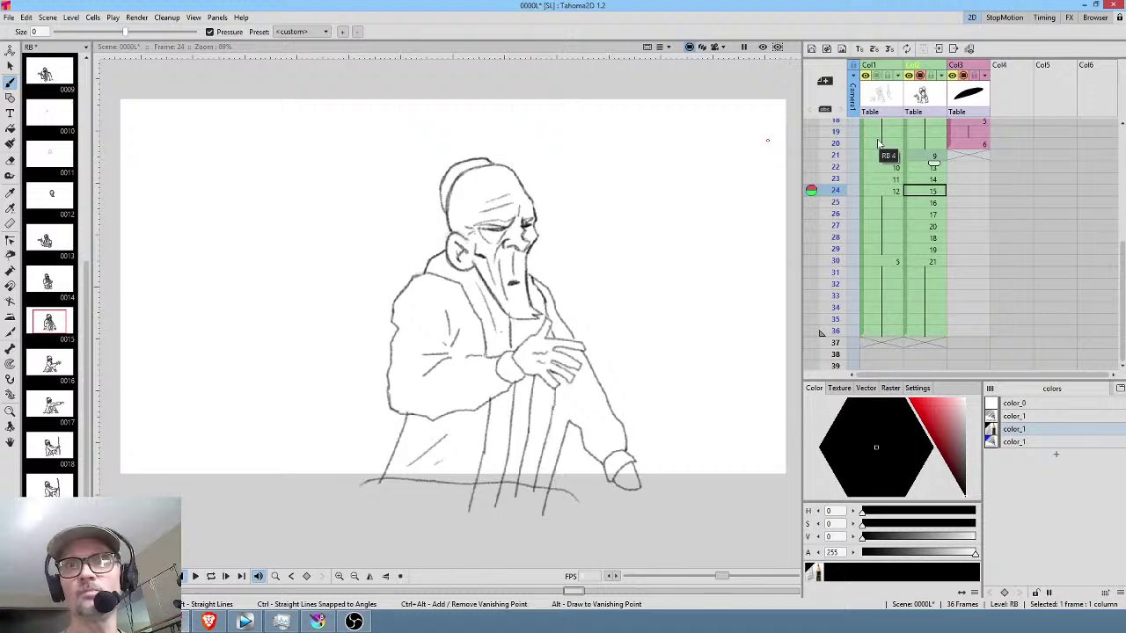
left_click_drag(837, 195, 837, 237)
middle_click(992, 185)
left_click_drag(837, 190, 837, 230)
middle_click(837, 168)
left_click_drag(838, 162, 839, 216)
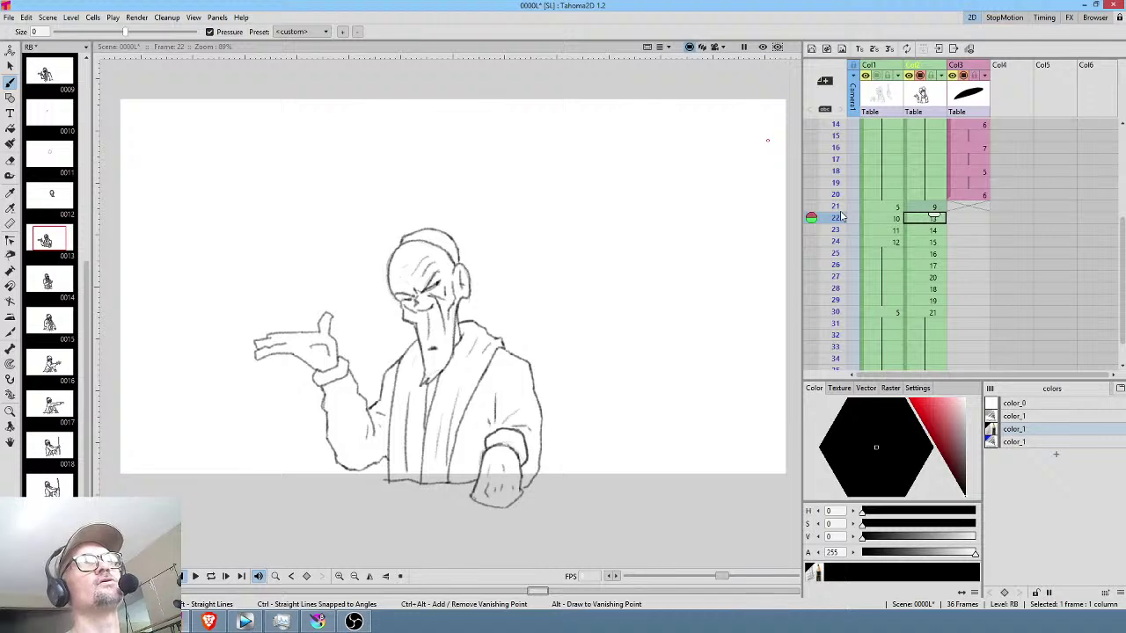
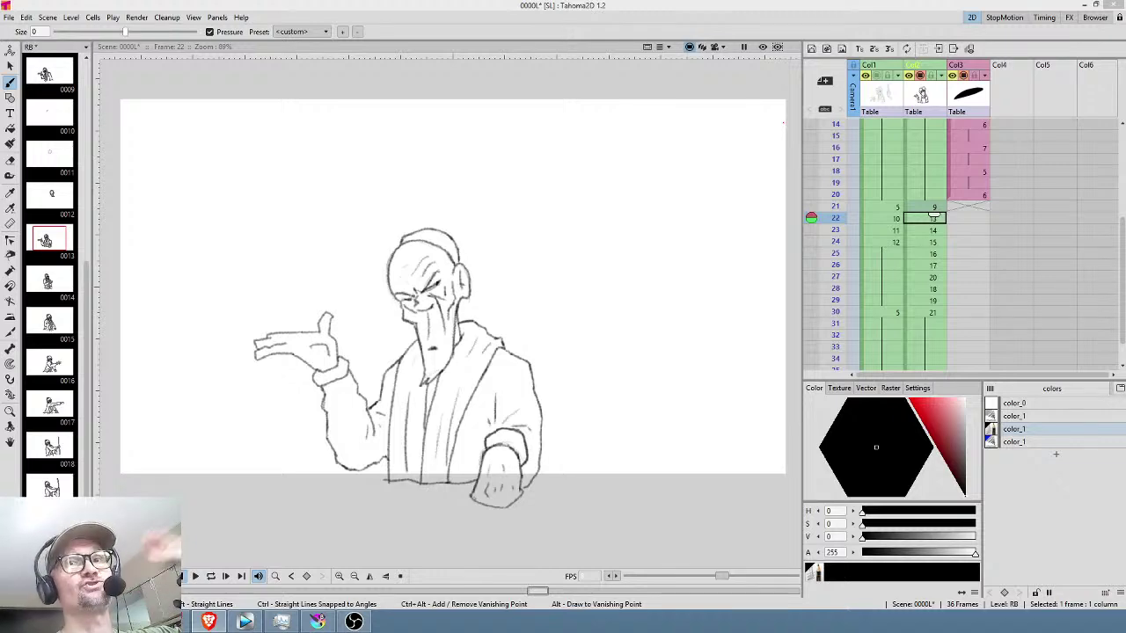
Move to frame 24, select the empty column Col4 and save the scene.
mouse_move(839, 218)
left_mouse_down()
mouse_move(838, 299)
mouse_move(838, 240)
left_mouse_up()
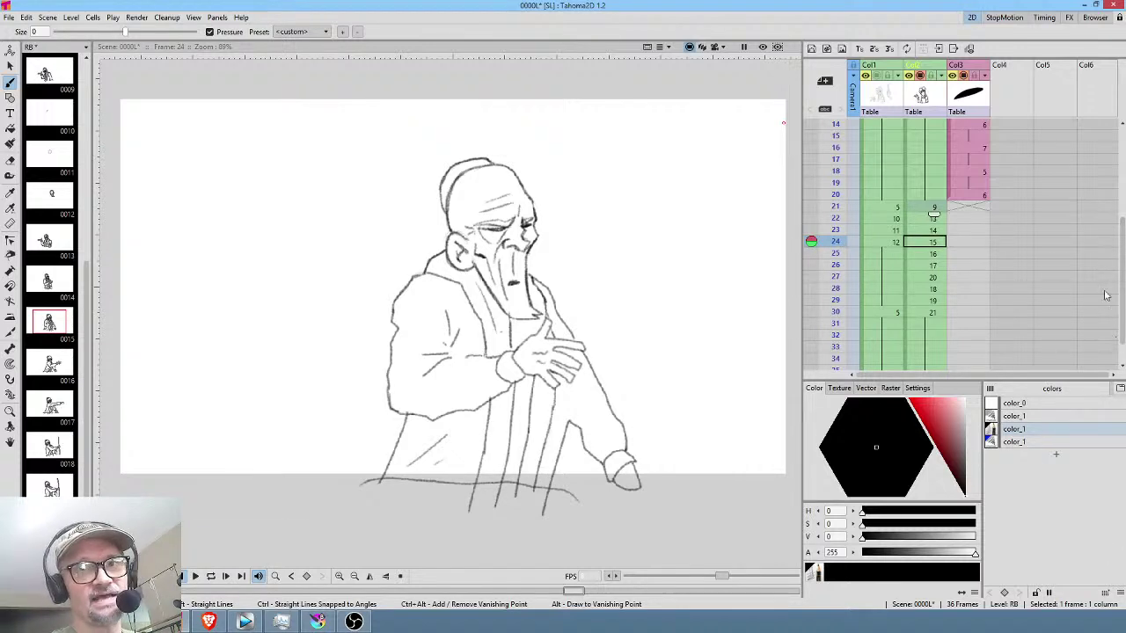
left_click(1015, 111)
scroll(1014, 112, "up", 2)
scroll(1014, 112, "up", 3)
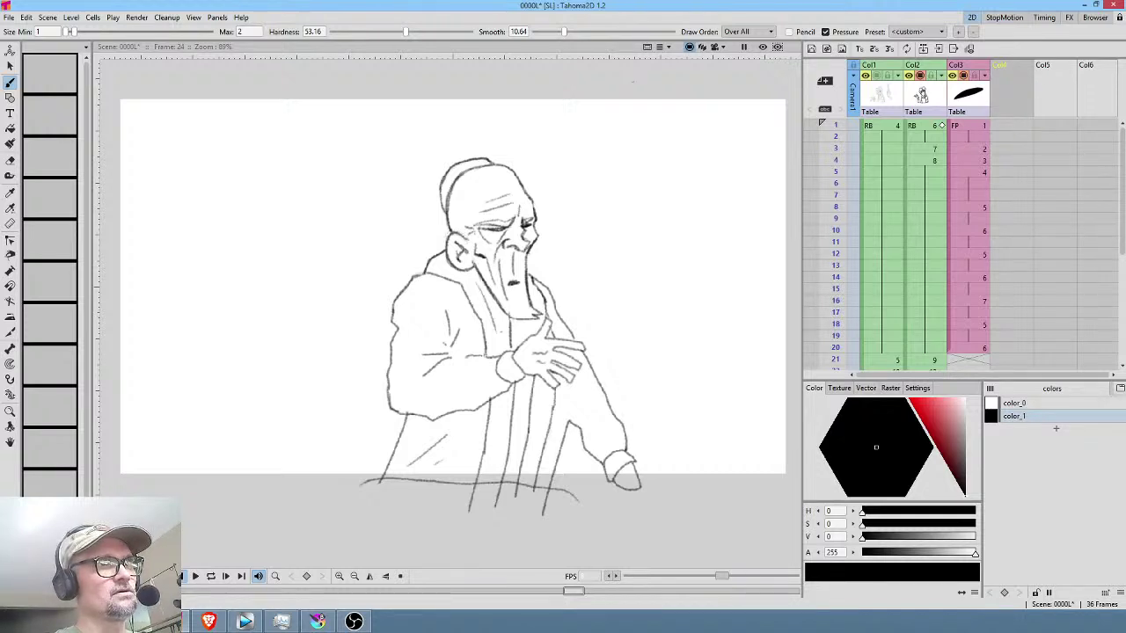
left_click(8, 17)
left_click(37, 59)
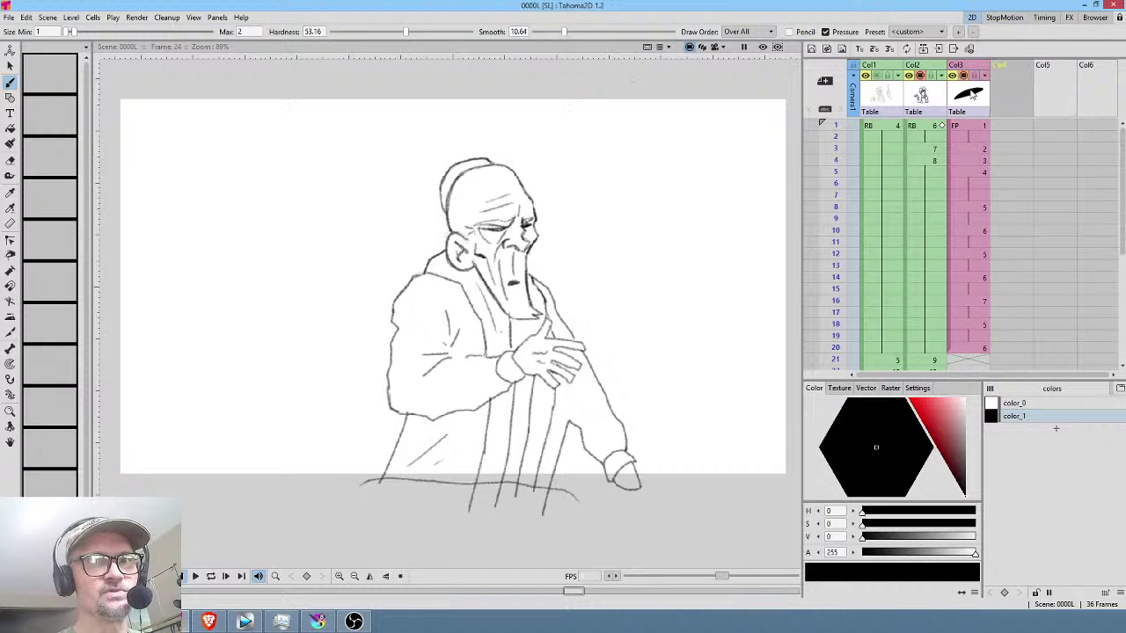
Open the file browser and show the project's scenes folder.
left_click(1096, 19)
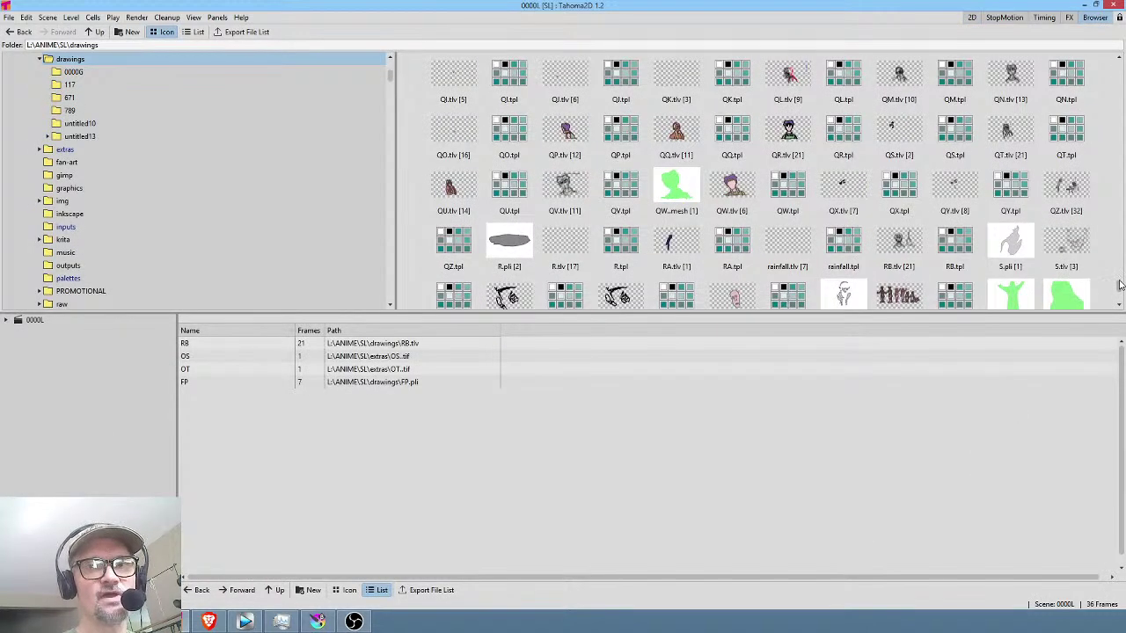
left_click_drag(1120, 290, 1120, 303)
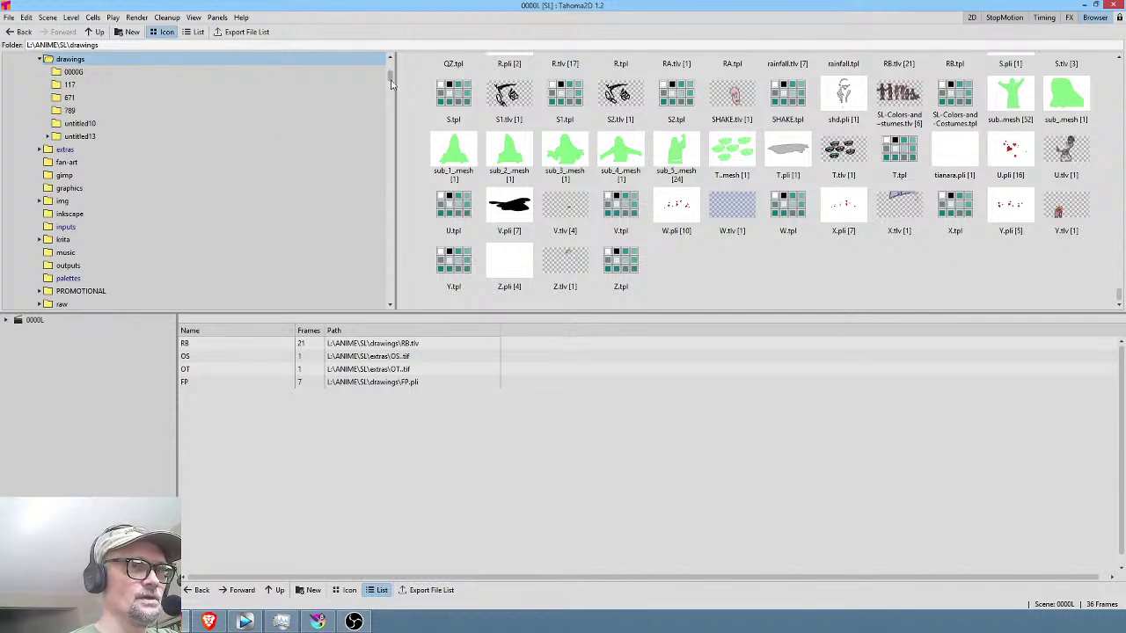
scroll(391, 84, "down", 3)
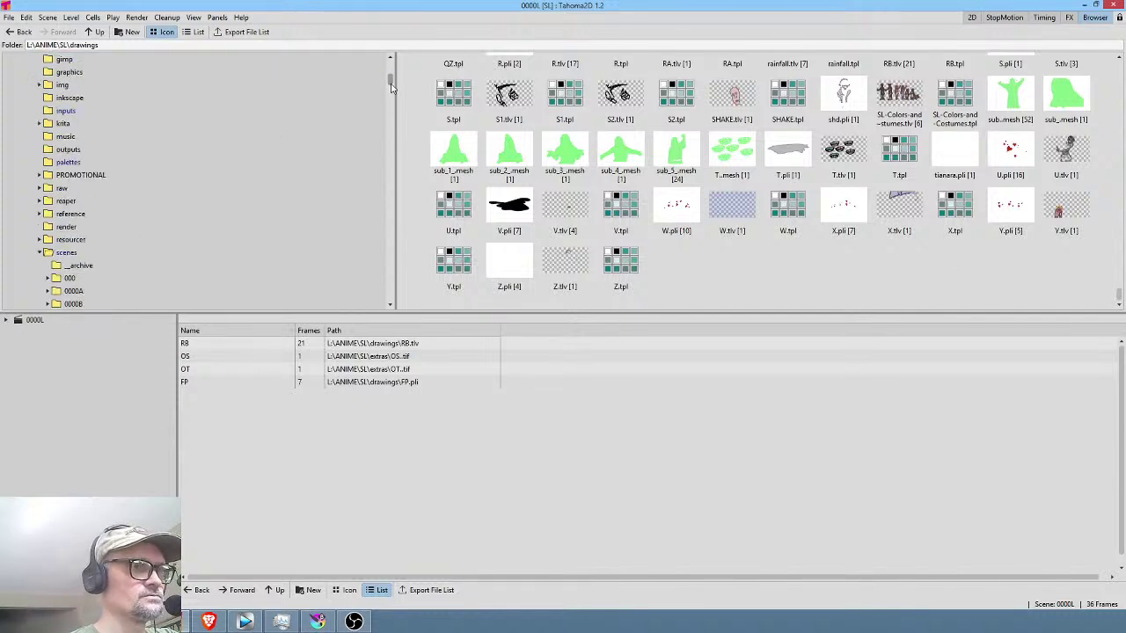
left_click(67, 253)
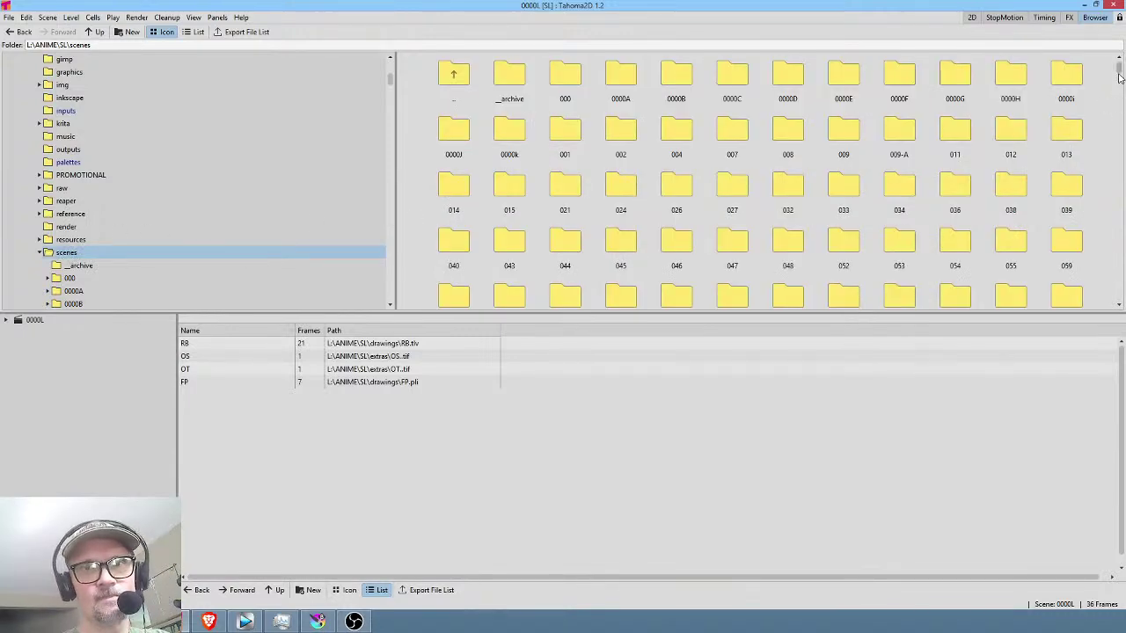
Find the scene 0000K.tnz in the scenes folder and load it from its original location into the current scene.
left_click_drag(1120, 77, 1120, 154)
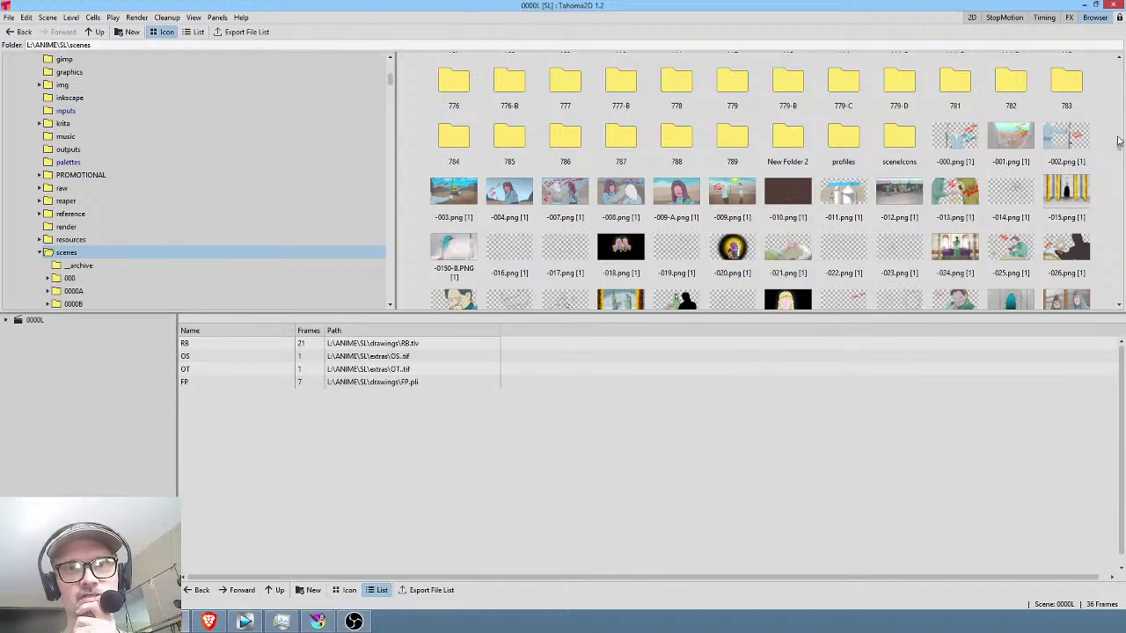
left_click_drag(1120, 147, 1115, 260)
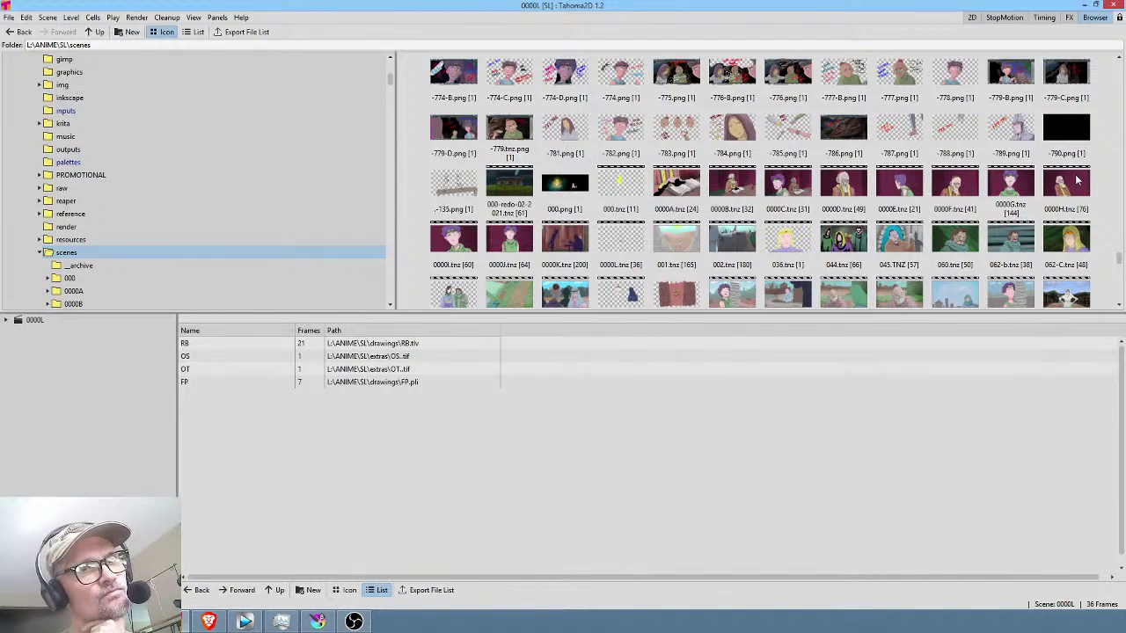
left_click(567, 246)
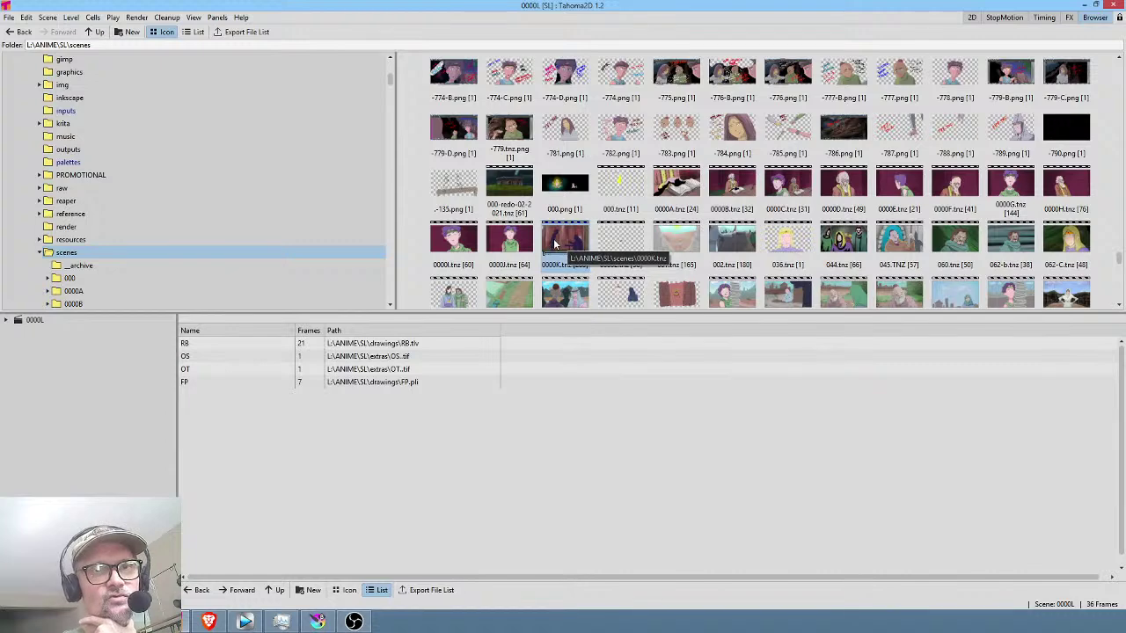
right_click(555, 244)
left_click(591, 261)
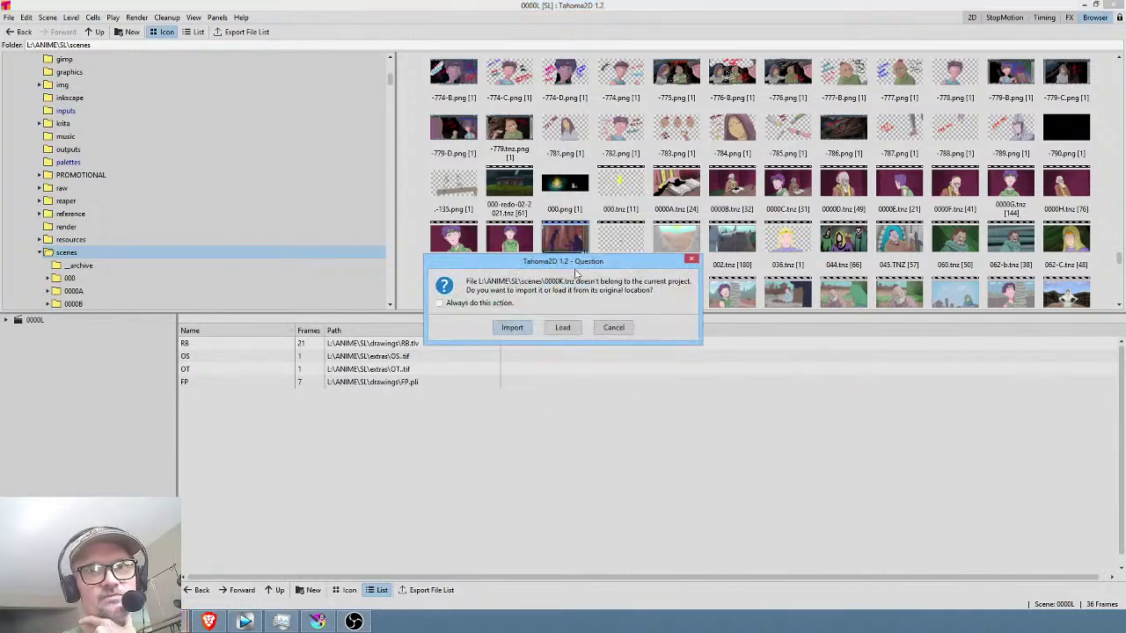
left_click(563, 327)
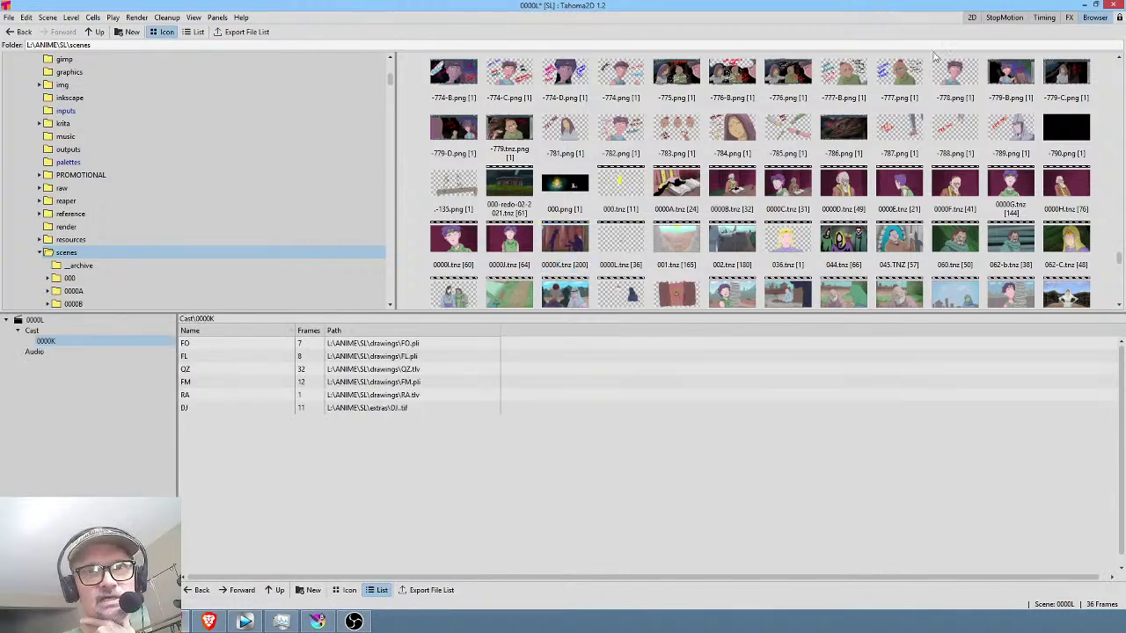
Return to the 2D workspace and move the loaded 0000K column ahead of the drawing columns, to the first position.
left_click(973, 18)
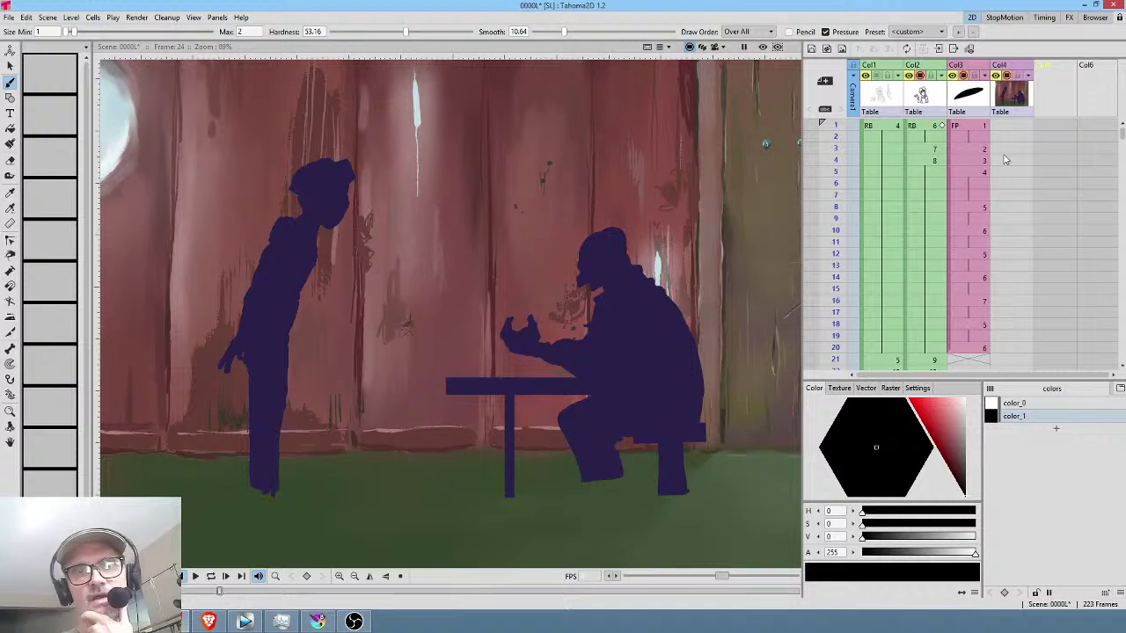
left_click_drag(1016, 73, 876, 103)
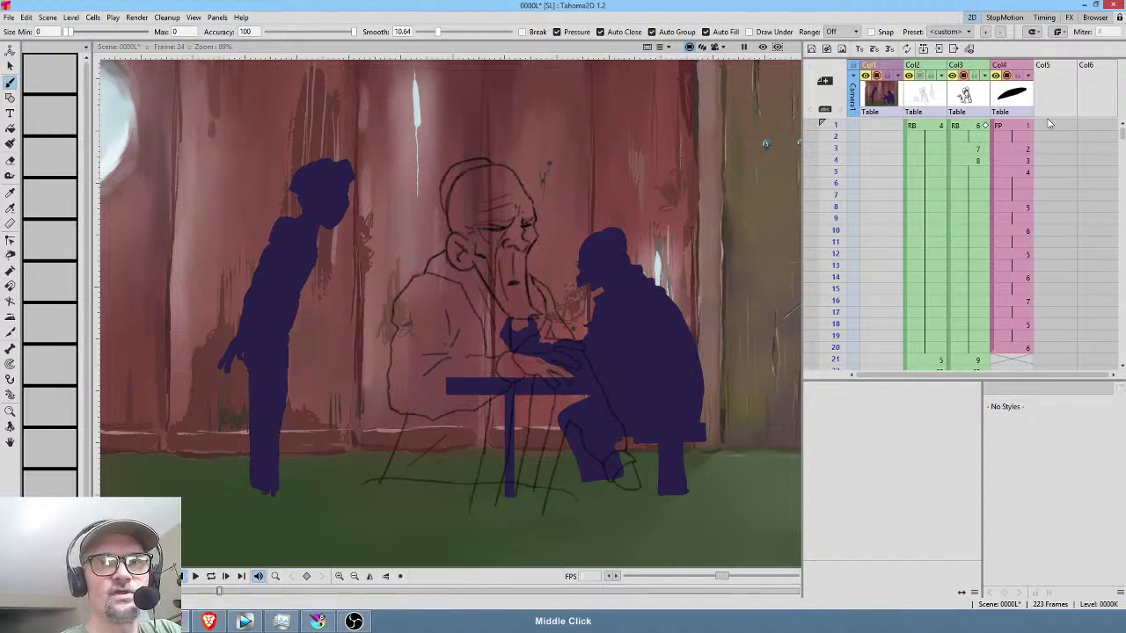
left_click_drag(1011, 287, 967, 256)
mouse_move(838, 307)
left_mouse_down()
mouse_move(836, 353)
mouse_move(838, 301)
left_mouse_up()
left_click(838, 301)
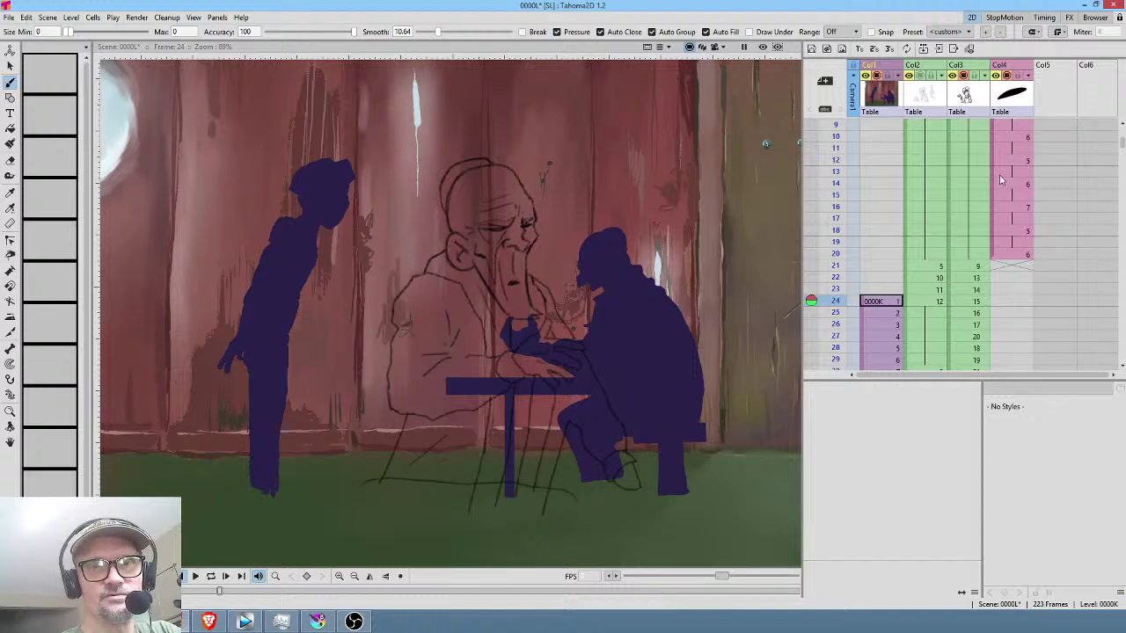
left_click_drag(1003, 173, 1013, 175)
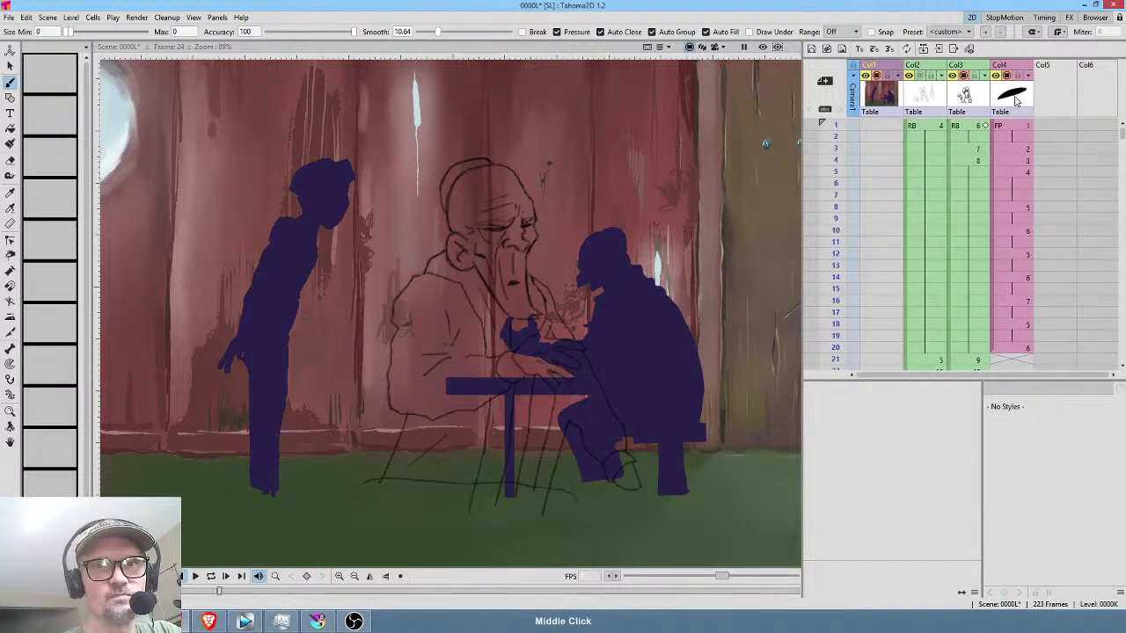
Select the empty column Col5 and look through frames 1 to 20, returning to frame 1.
left_click(1017, 100)
left_click(1049, 97)
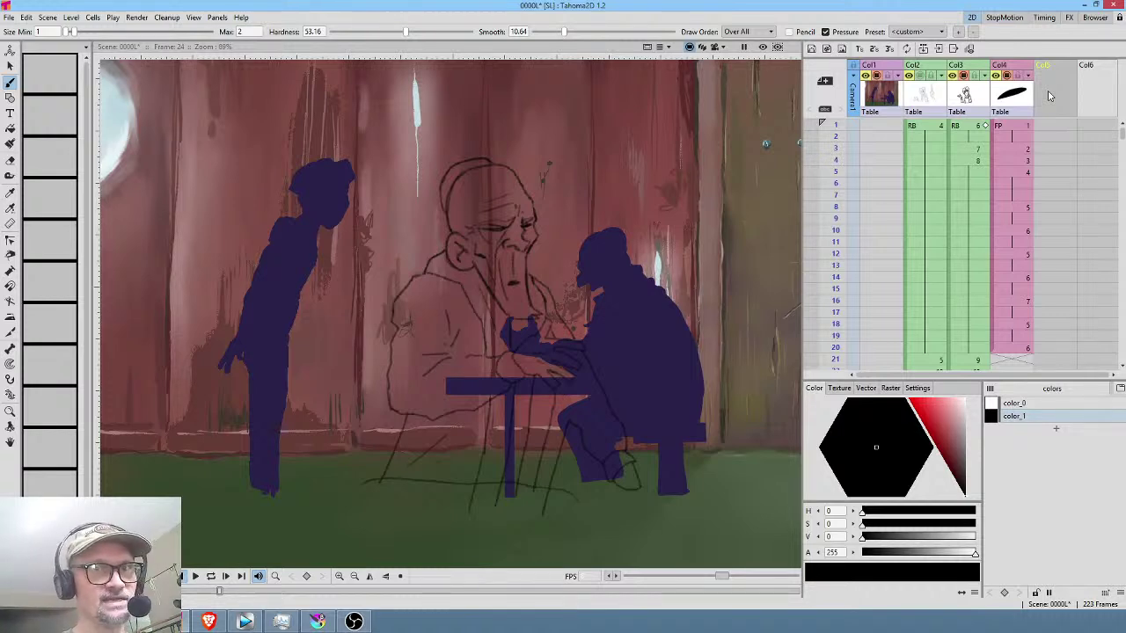
left_click(1051, 124)
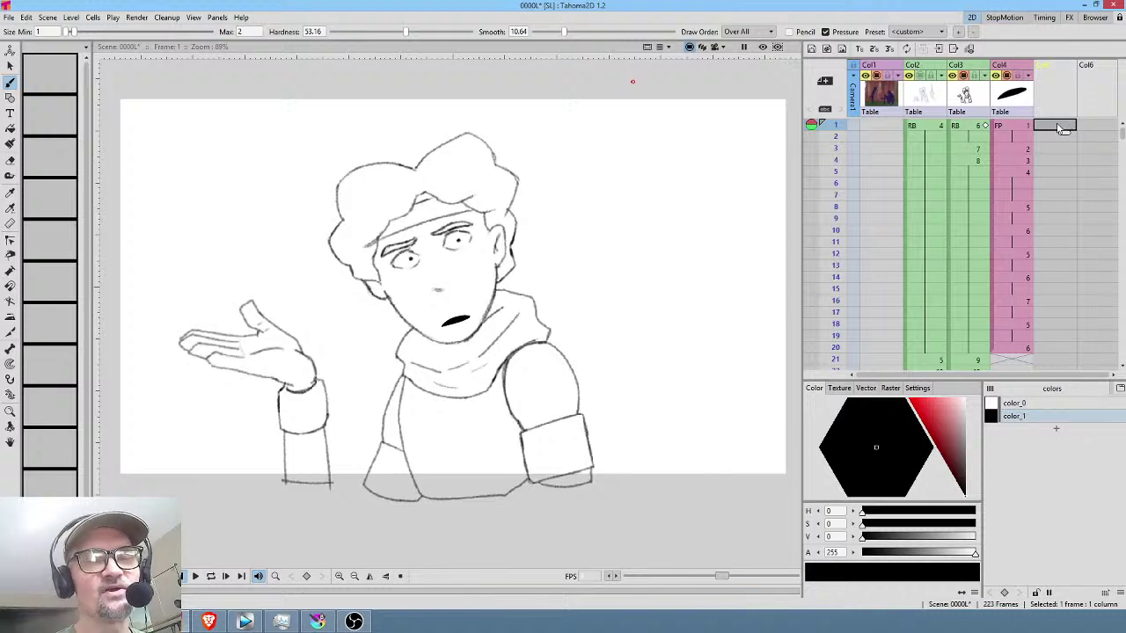
left_click(835, 136)
left_click(836, 242)
middle_click(1043, 255)
scroll(1044, 148, "up", 1)
left_click(832, 305)
left_click_drag(829, 306, 830, 256)
middle_click(1047, 201)
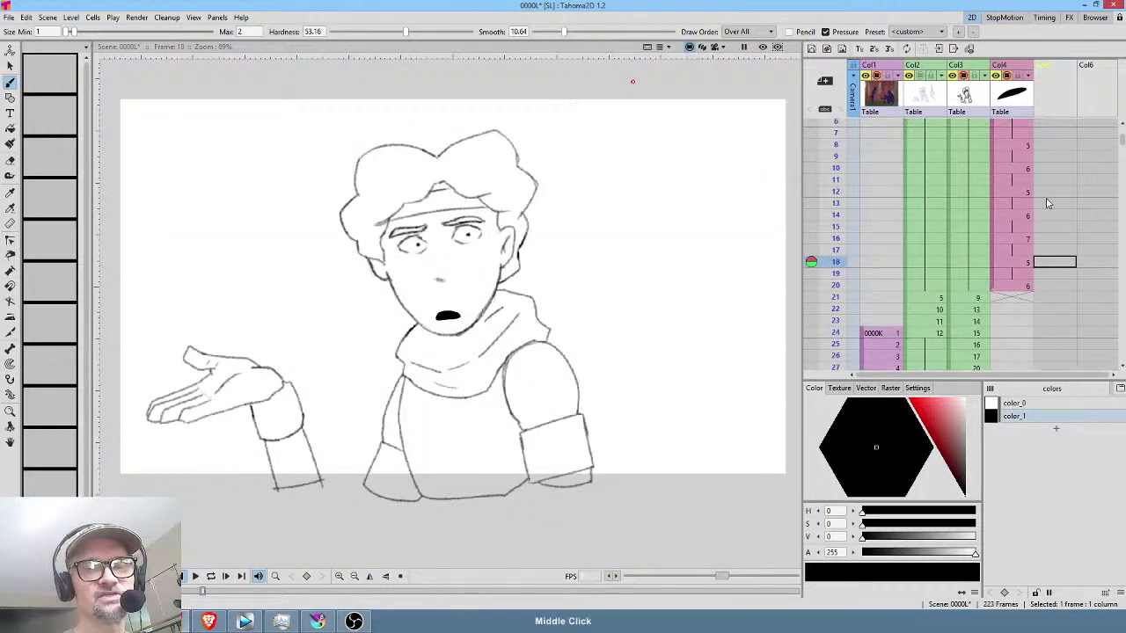
scroll(1046, 200, "down", 2)
left_click(1051, 218)
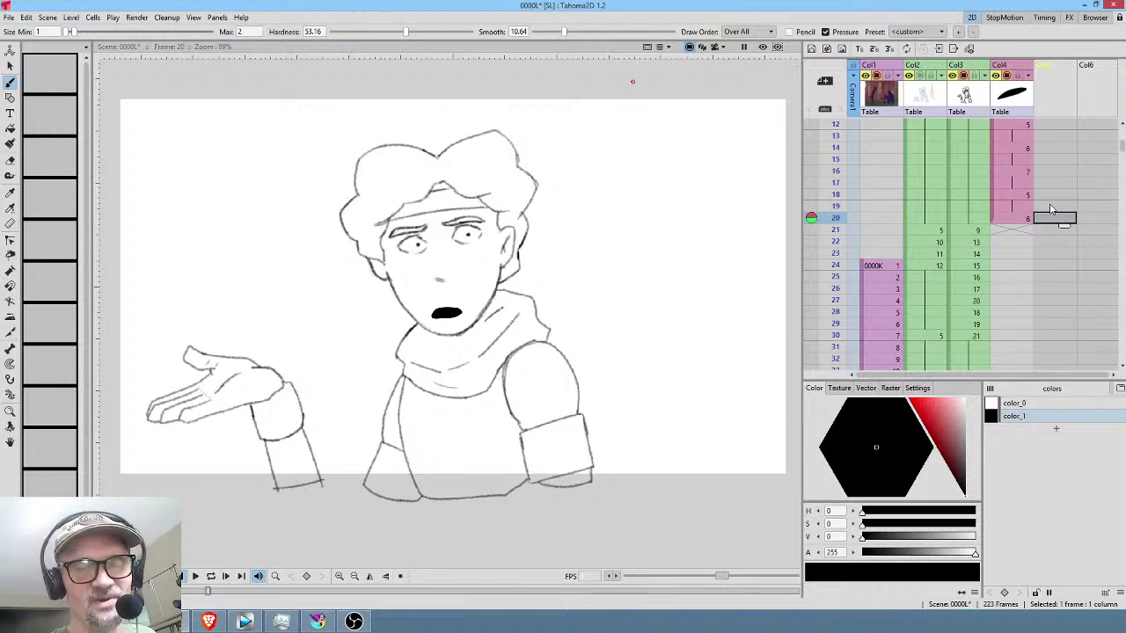
scroll(1055, 145, "up", 4)
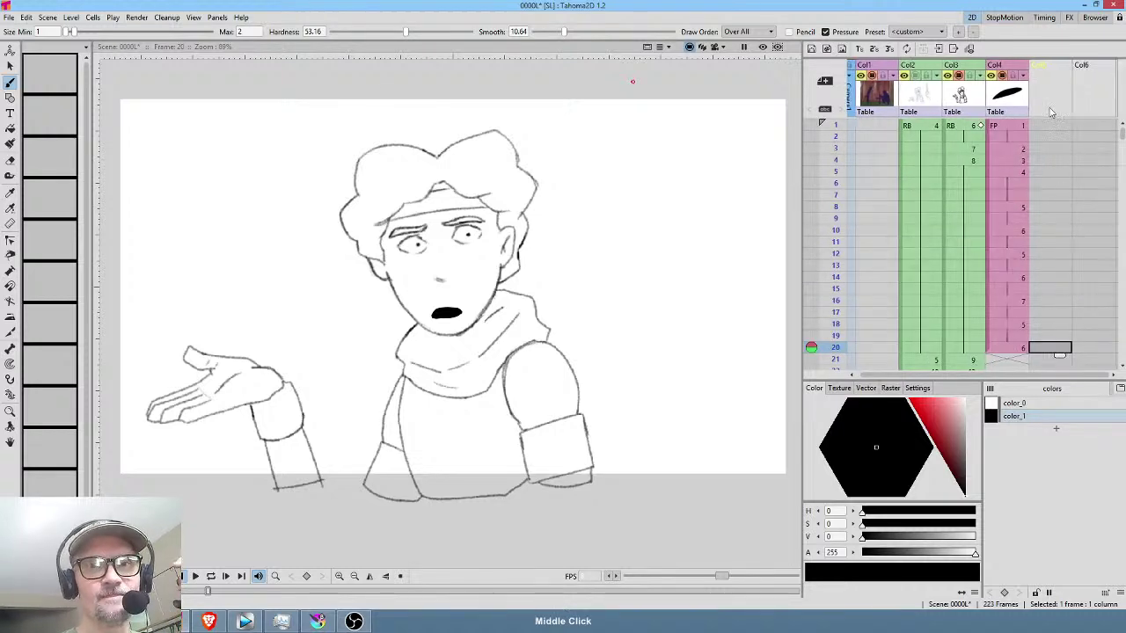
left_click(1059, 127)
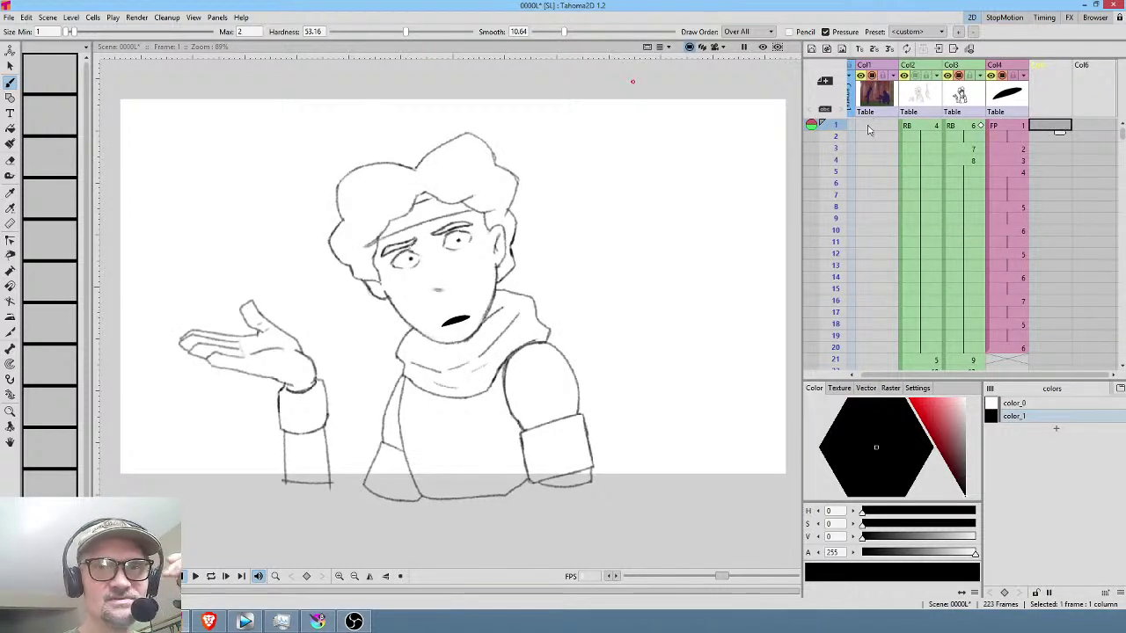
Move the 0000K cells in Col1 up so that they start at frame 1.
scroll(967, 278, "down", 5)
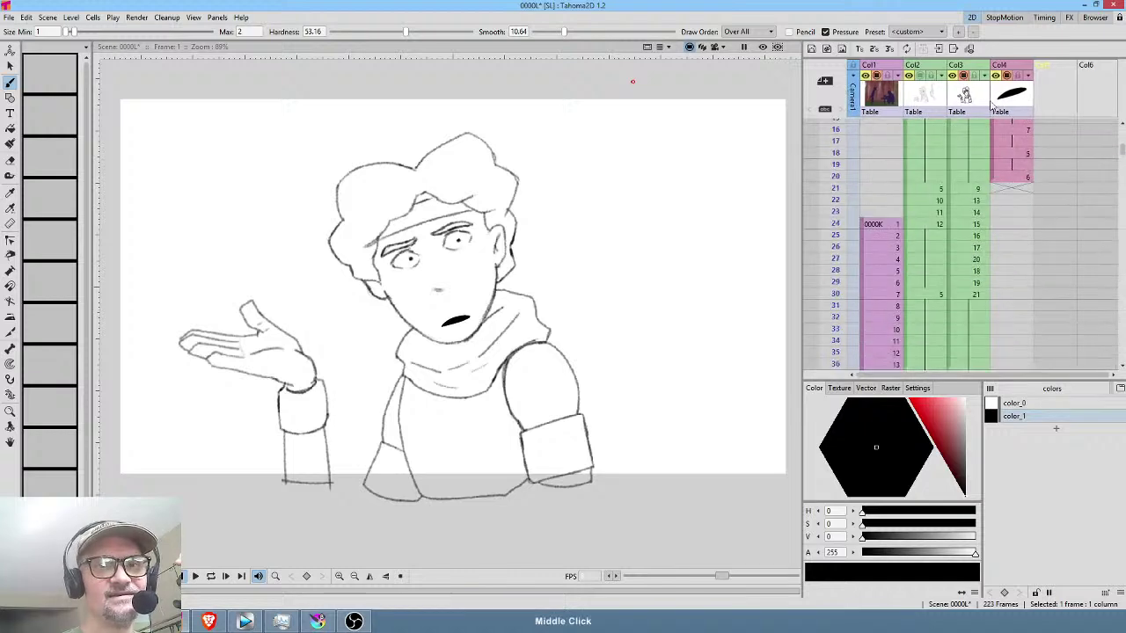
left_click_drag(865, 257, 866, 104)
left_click(890, 127)
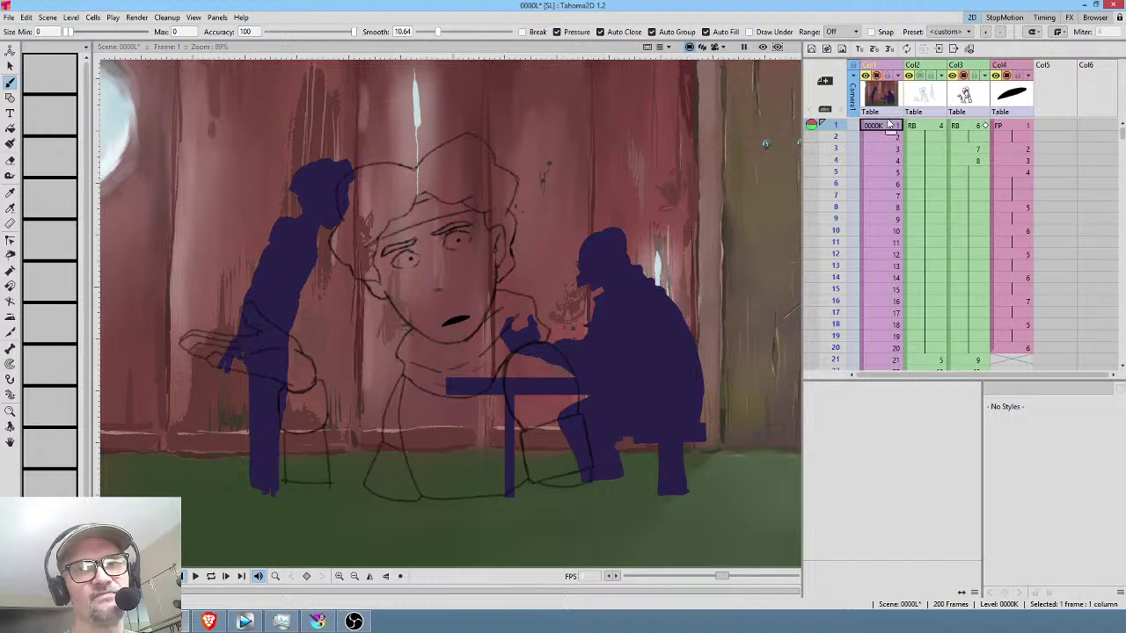
Open the 0000K sub-scene, copy the Mel column's palette styles from color_2 through the last color_5, and return to the main scene.
left_click(882, 99)
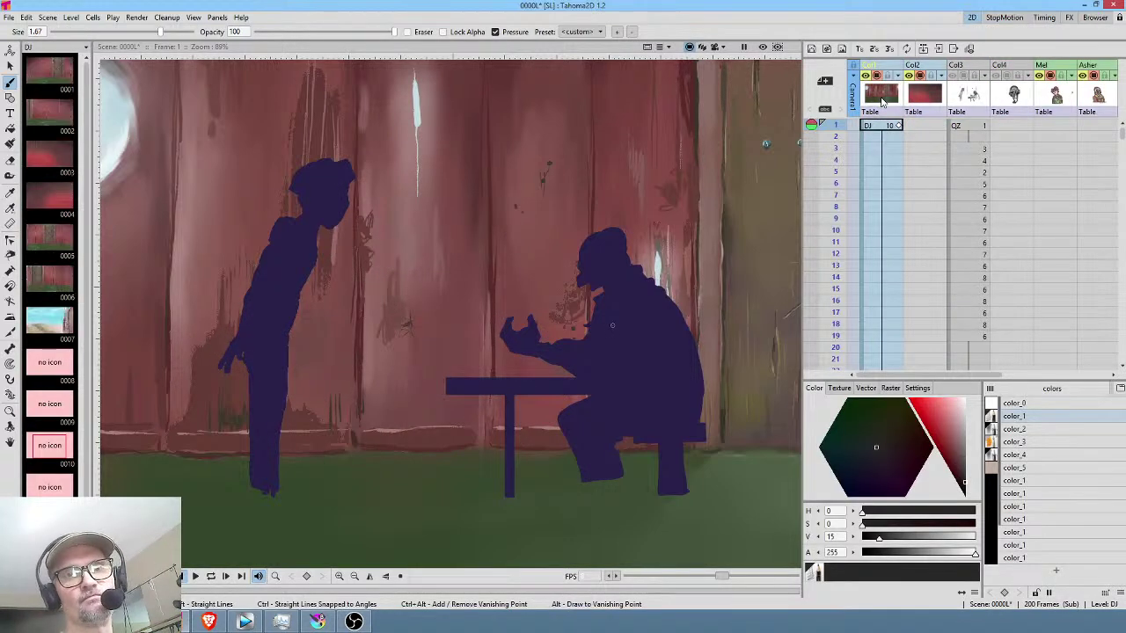
left_click(883, 92)
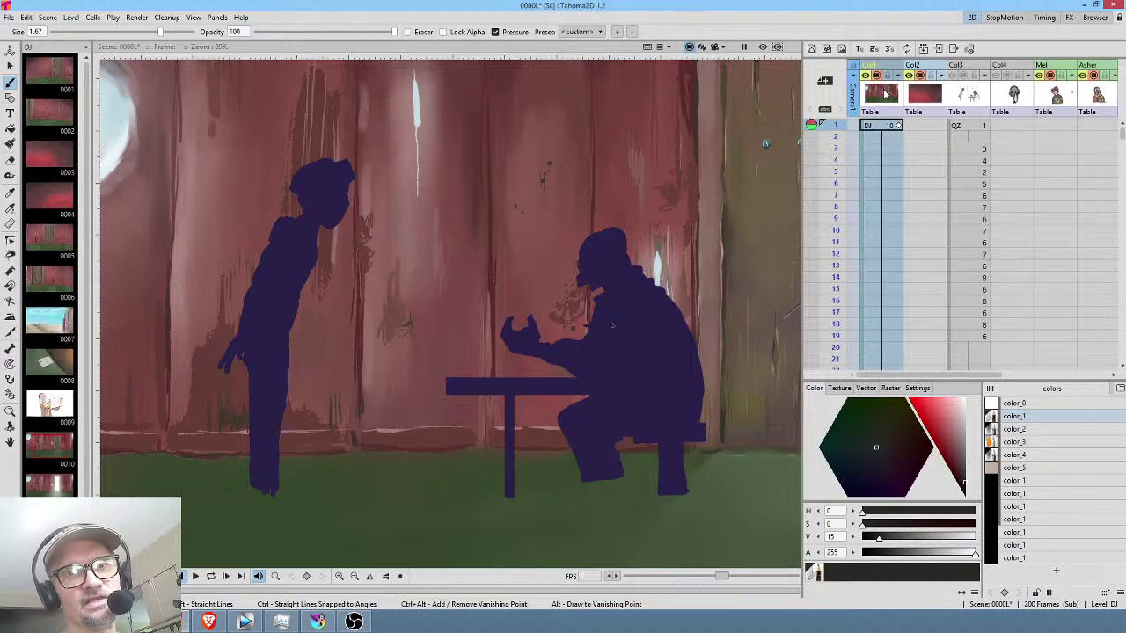
left_click(989, 135)
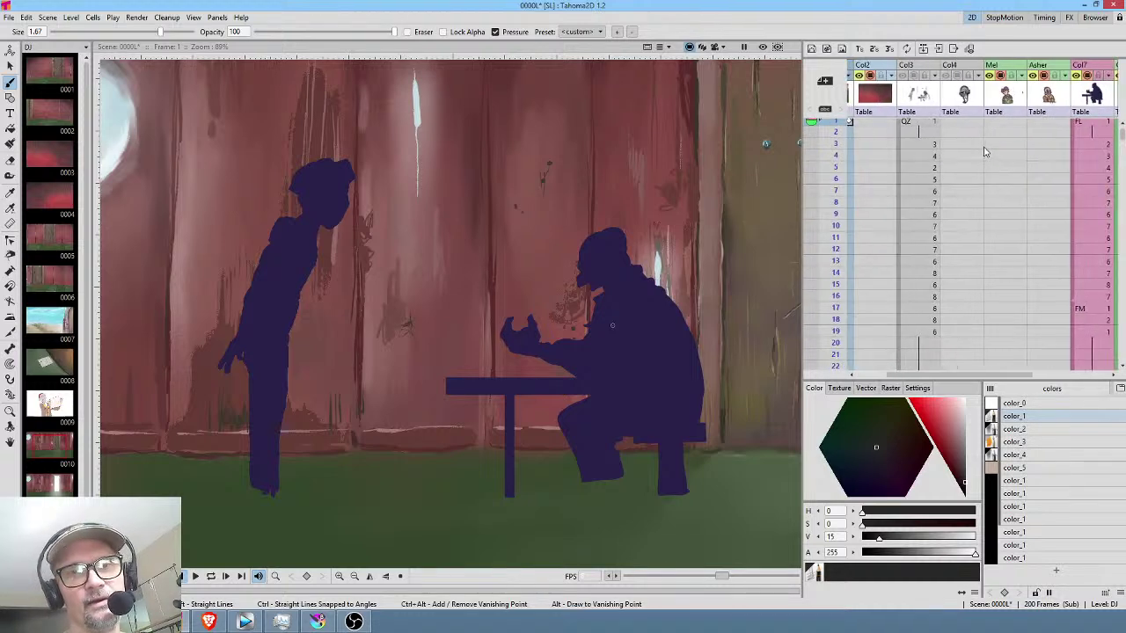
left_click(1026, 428)
scroll(1041, 475, "down", 3)
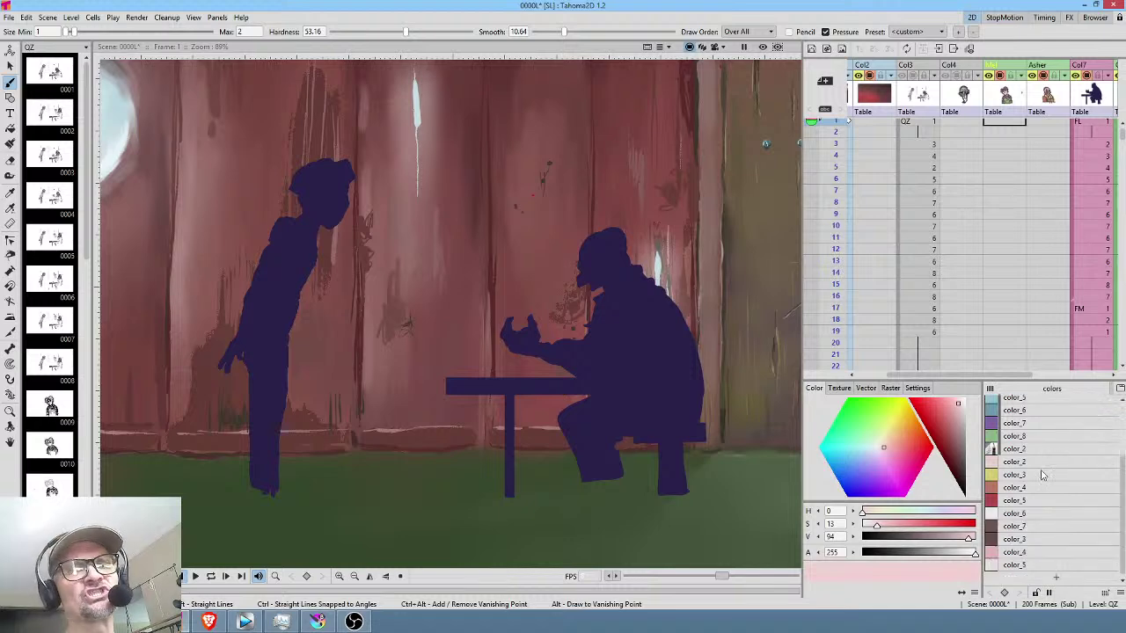
left_click(1036, 563, "shift")
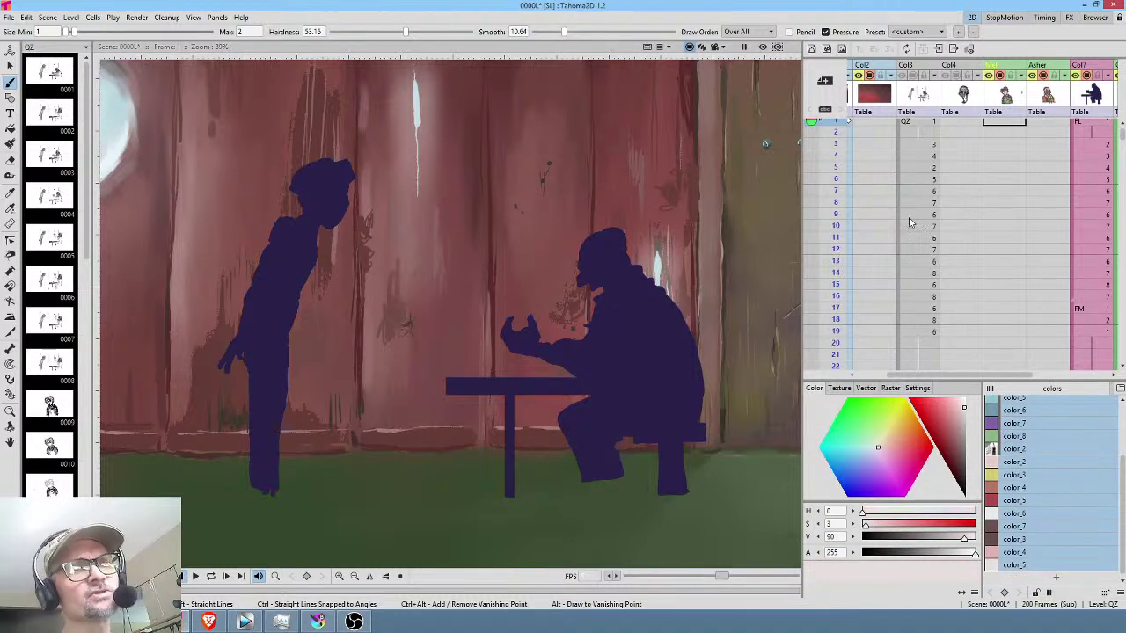
key("ctrl+shift+e")
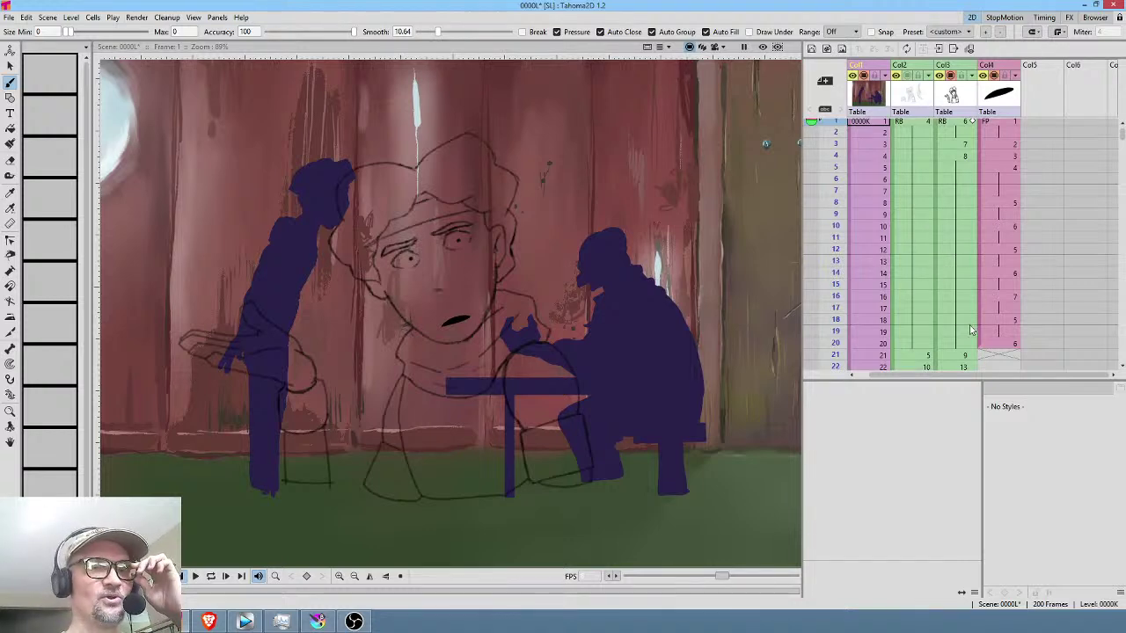
Paste the copied styles into the RB level's palette using the Col3 drawing at frame 21, and select the pink color_2.
left_click(964, 356)
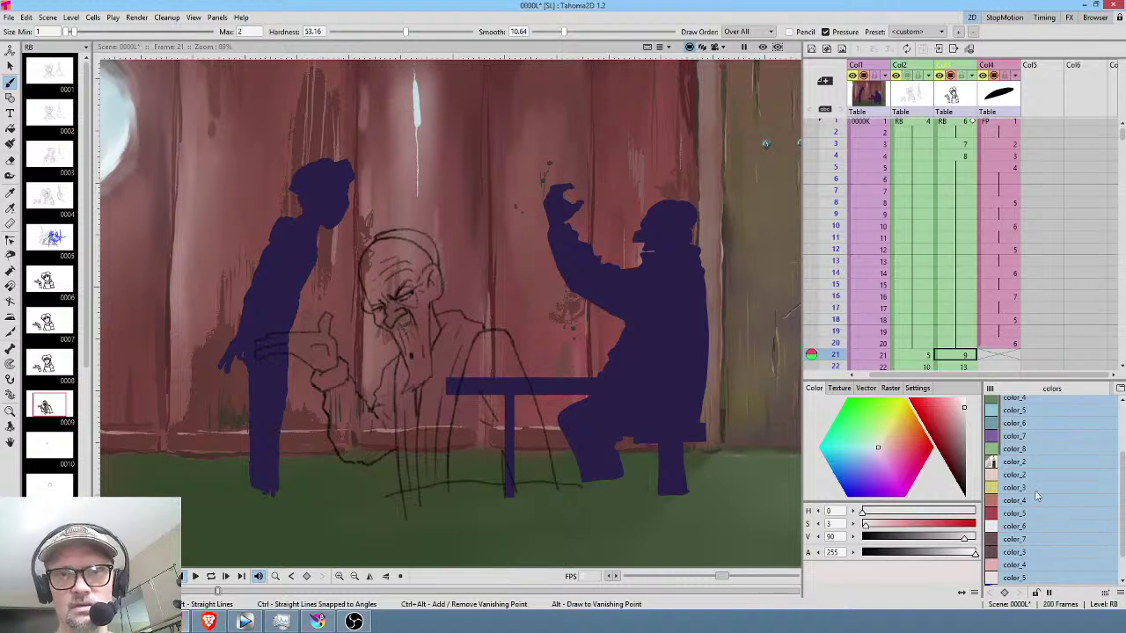
scroll(1038, 497, "up", 2)
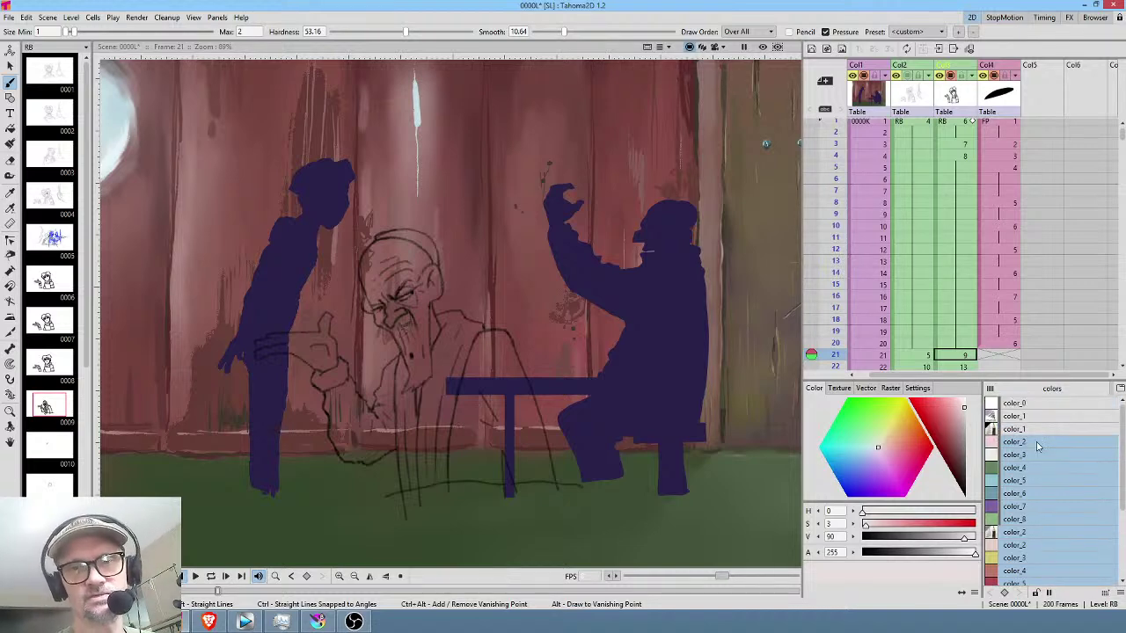
left_click(1038, 447)
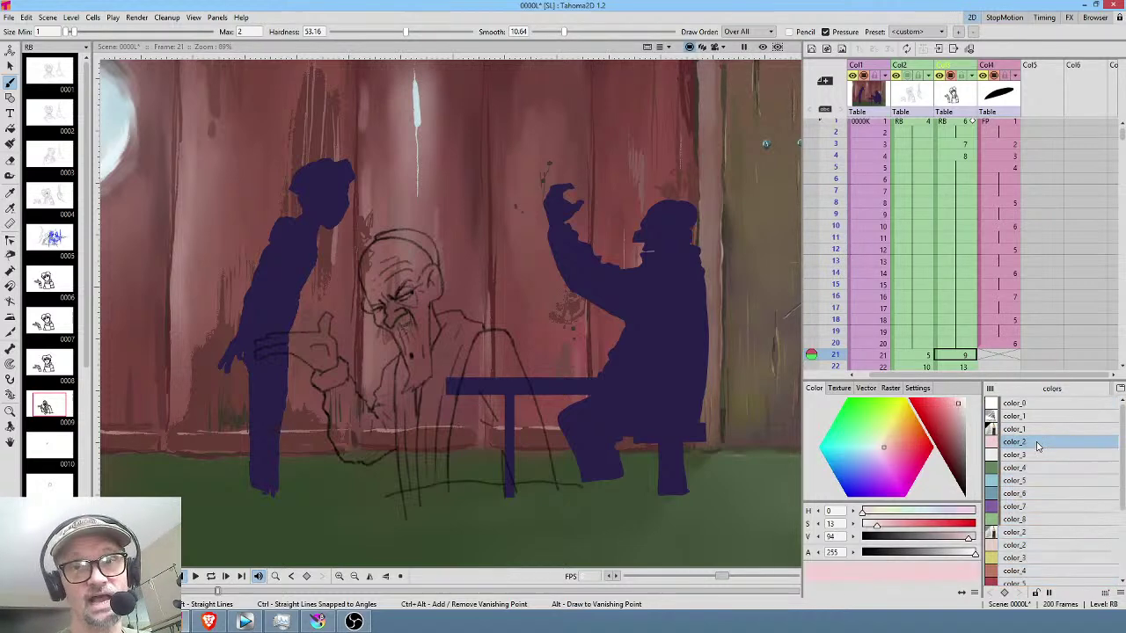
Delete the 0000K column from the main scene, go to frame 1 of the character drawings and save the scene.
left_click(868, 98)
key("Delete")
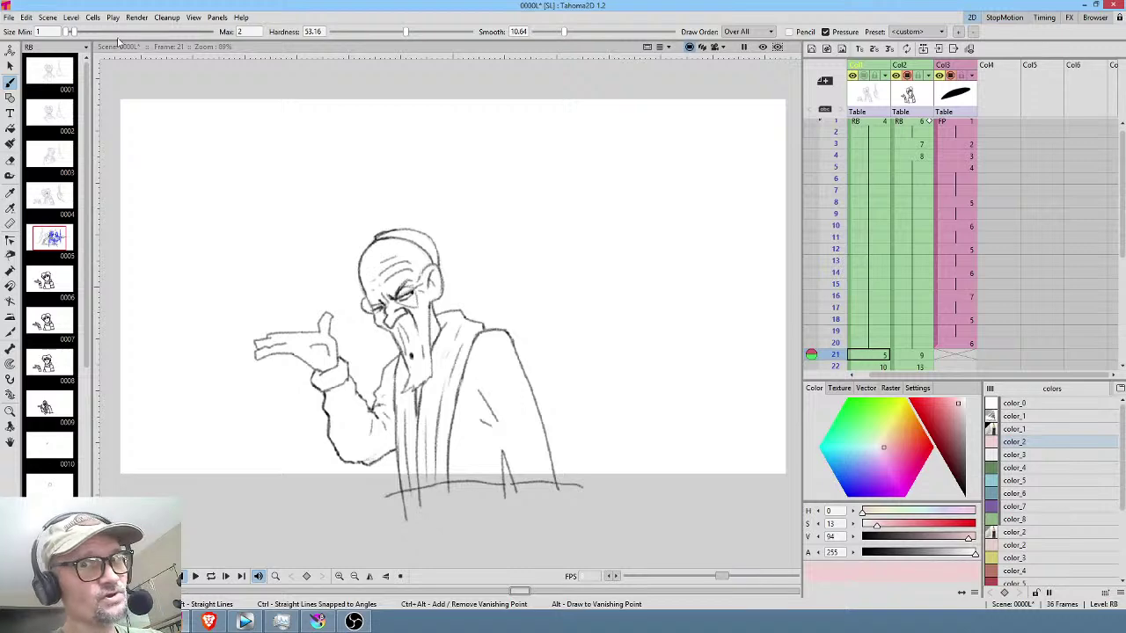
left_click(908, 106)
left_click(906, 126)
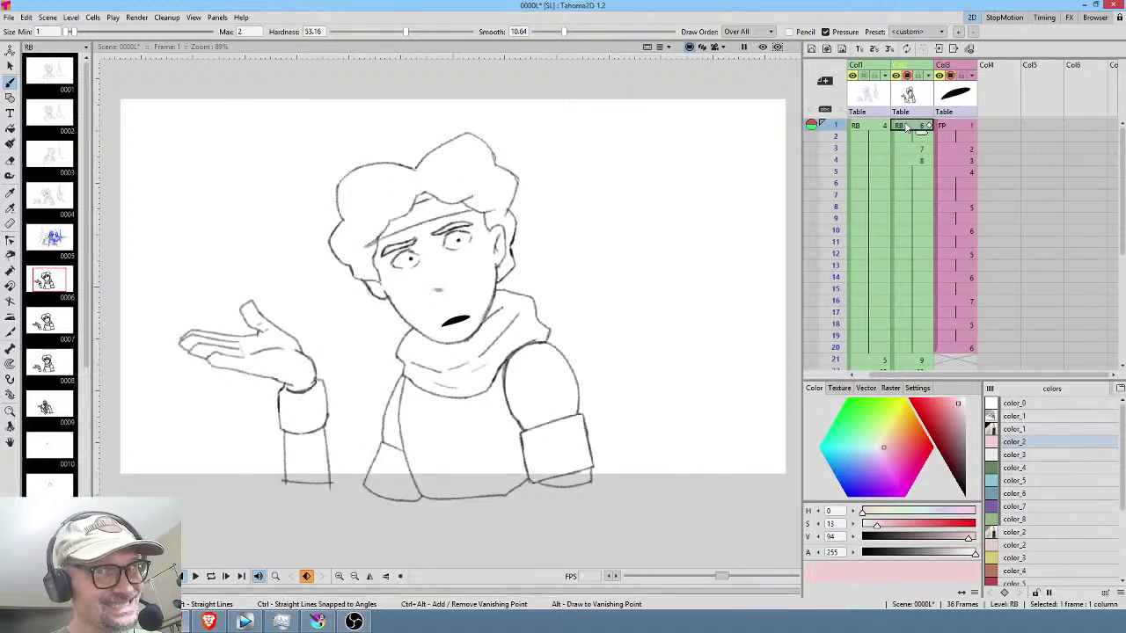
left_click(8, 16)
left_click(28, 57)
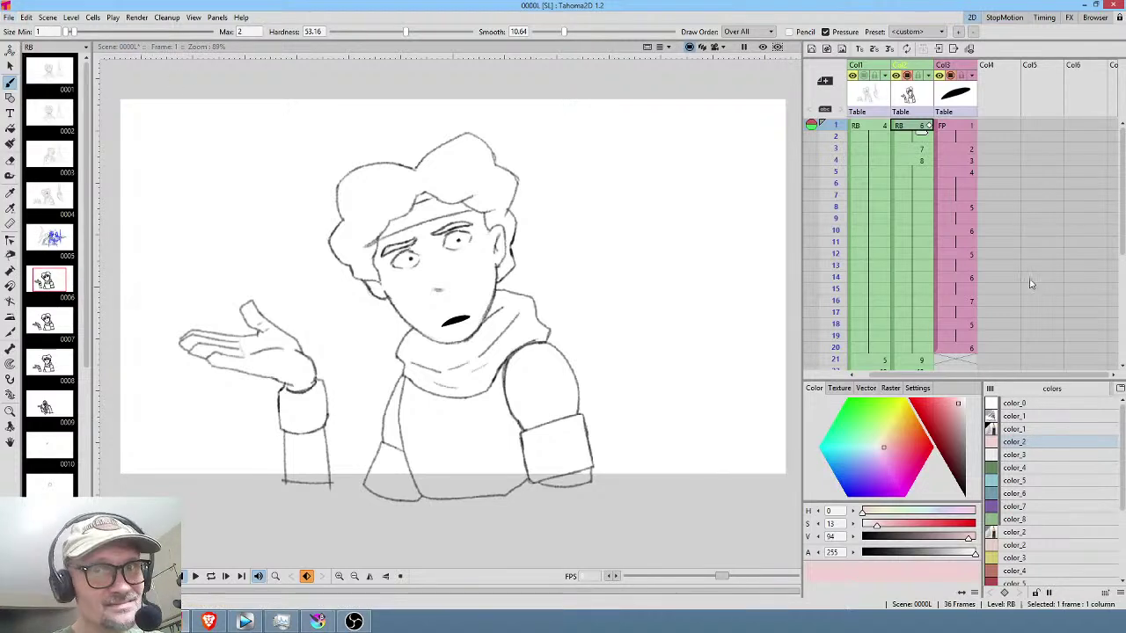
Check the Col2 drawings at frames 23 and 21, and save again from frame 1.
scroll(921, 317, "down", 1)
left_click(921, 314)
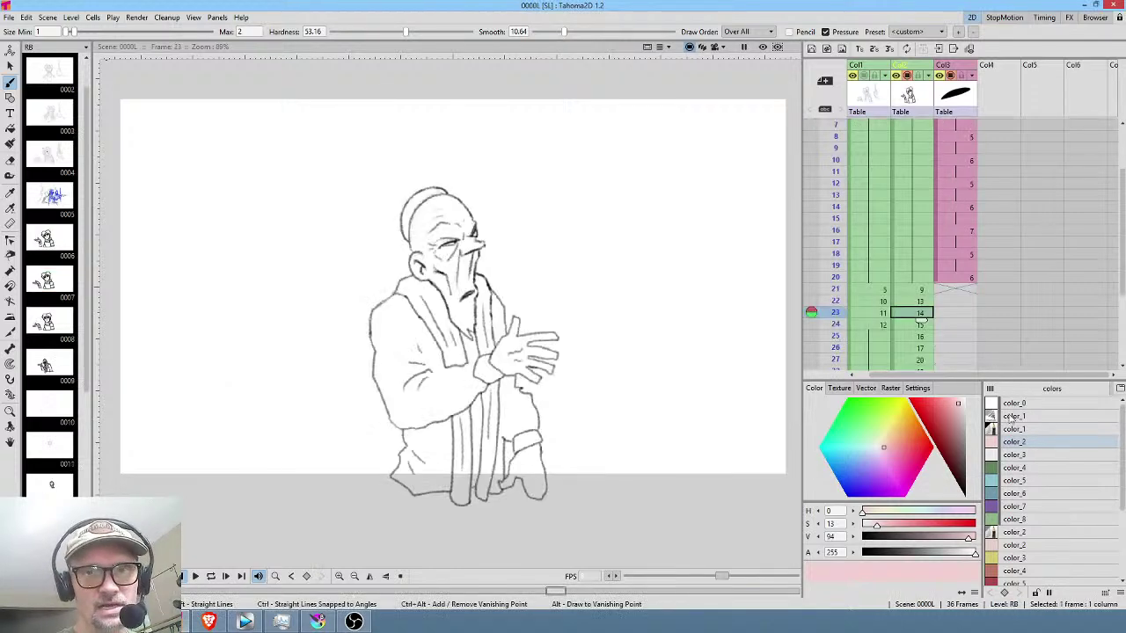
left_click(922, 289)
middle_click(933, 168)
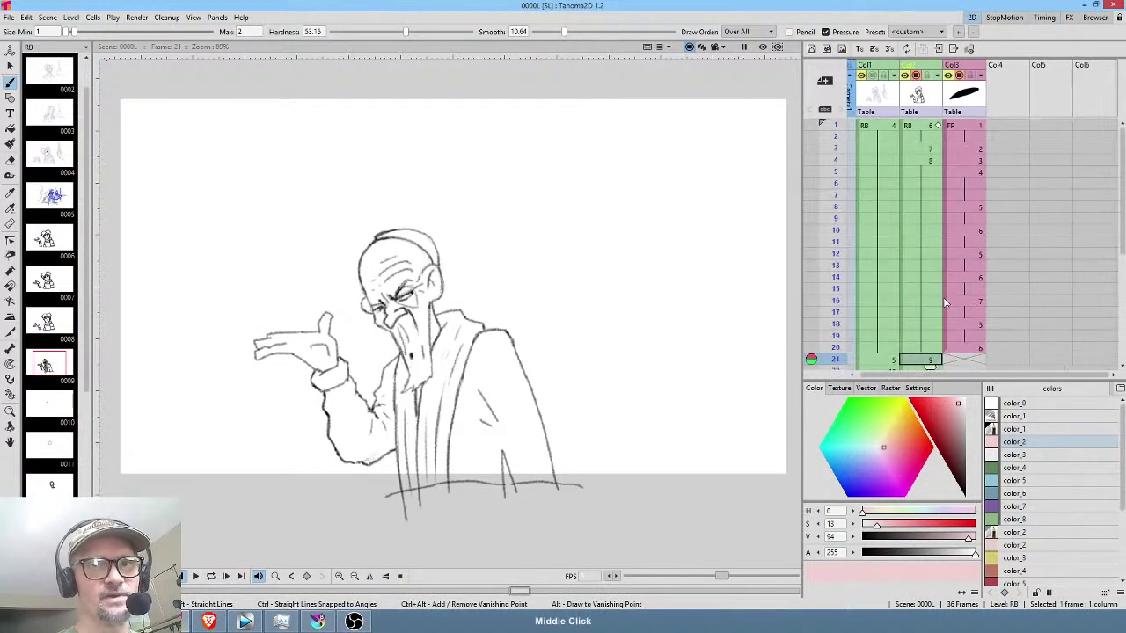
left_click(932, 125)
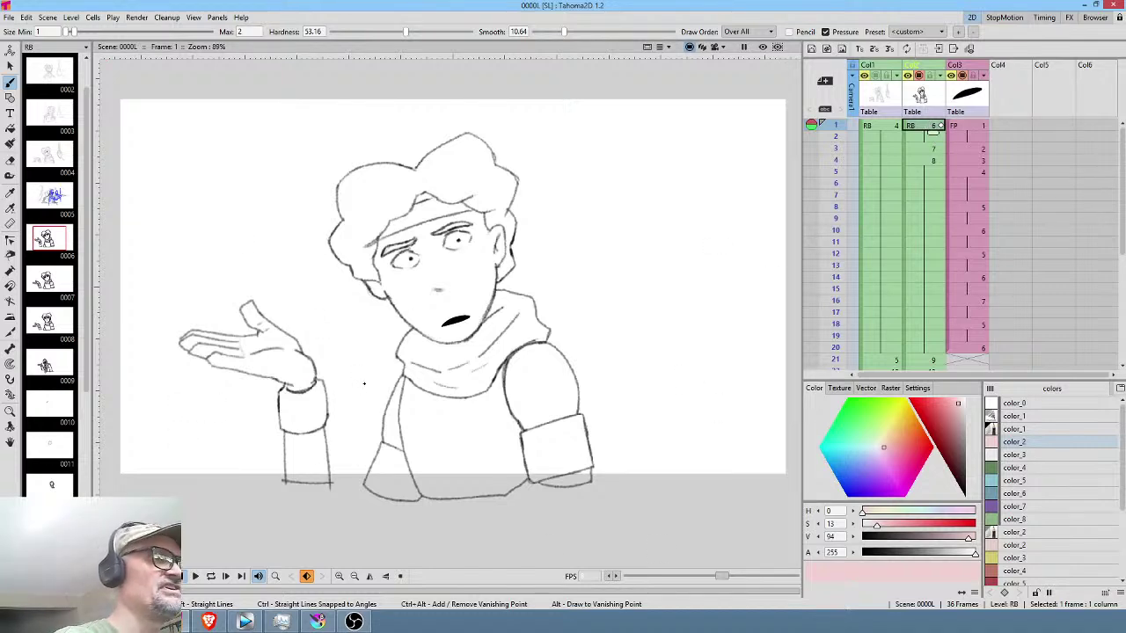
left_click(8, 17)
left_click(40, 64)
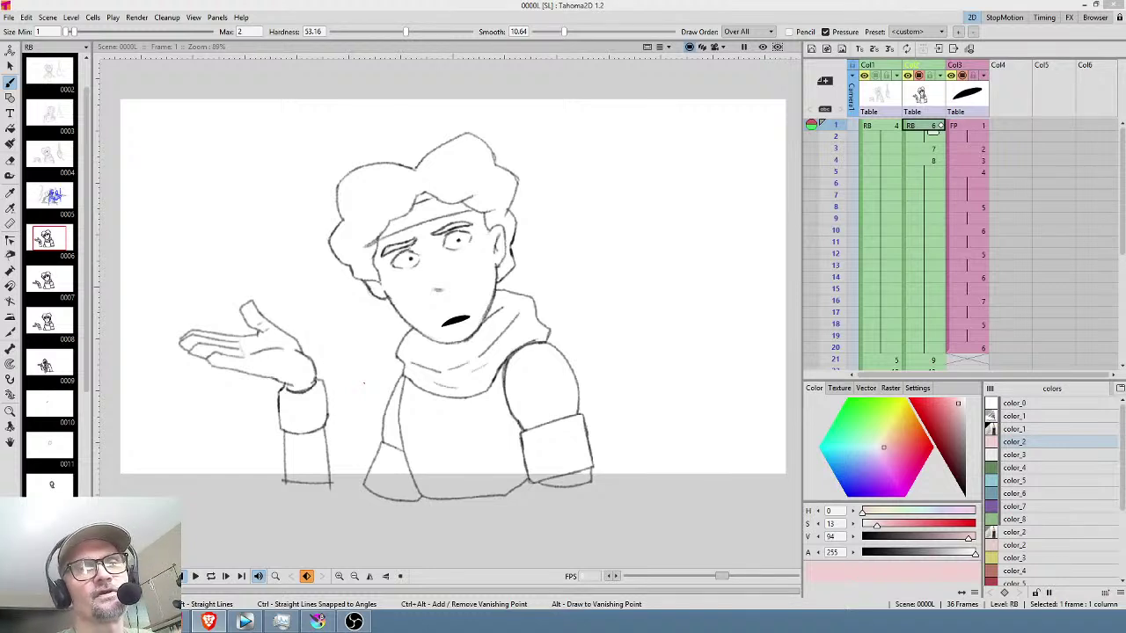
Scrub through the timeline past frame 18 and select the Col2 drawing at frame 21.
left_click_drag(839, 124, 838, 323)
scroll(1016, 136, "down", 4)
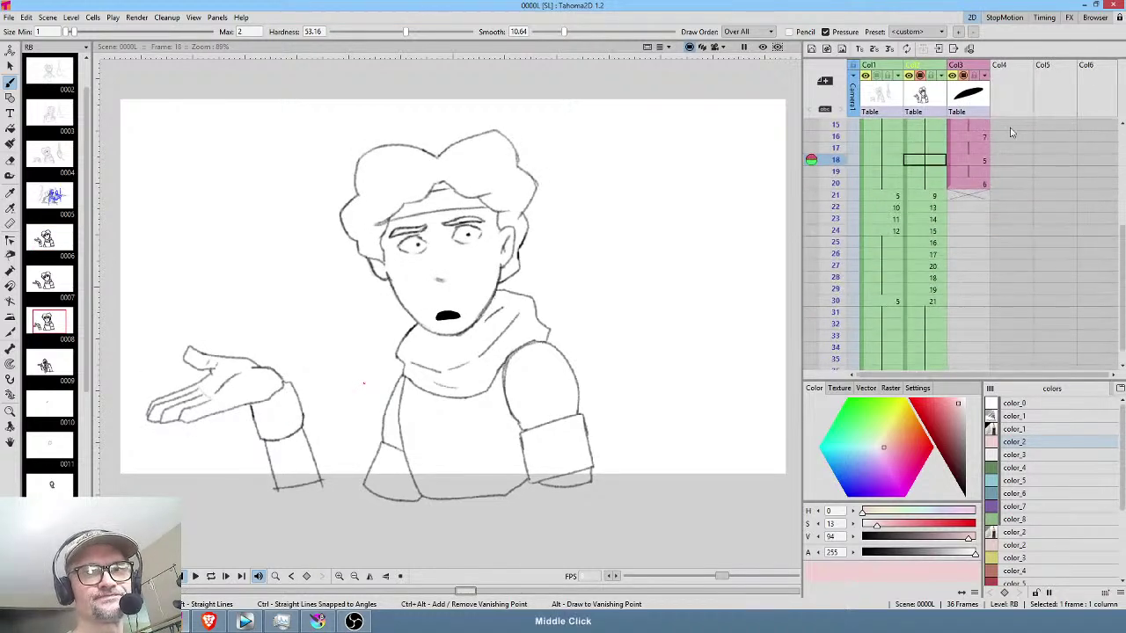
mouse_move(838, 167)
left_mouse_down()
mouse_move(838, 280)
mouse_move(843, 211)
left_mouse_up()
left_click_drag(836, 163, 836, 268)
left_click(945, 195)
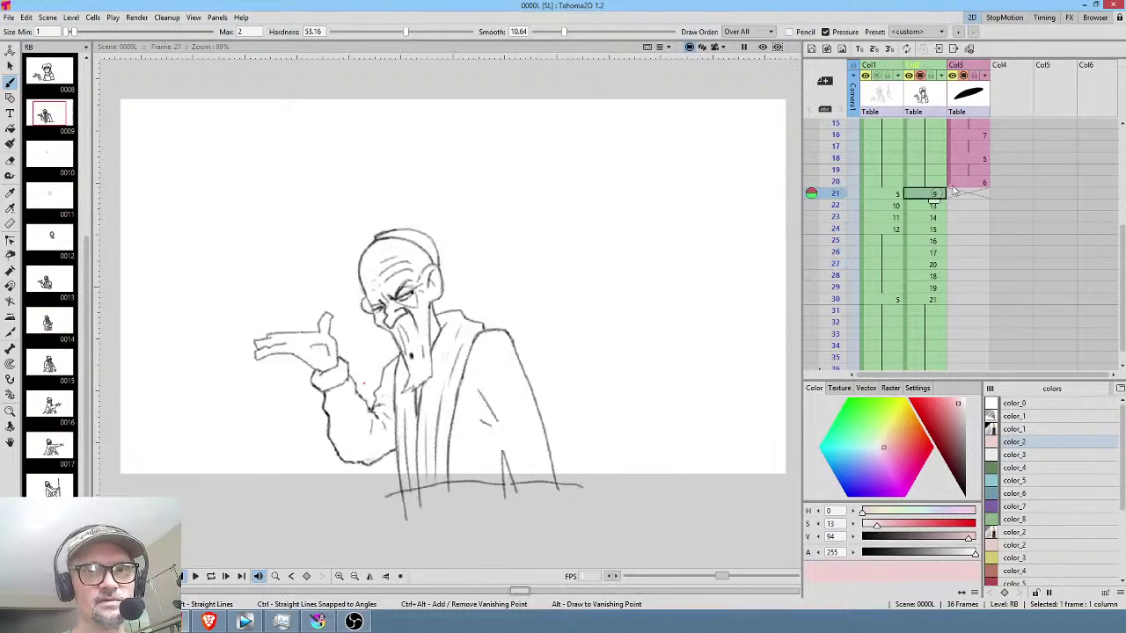
Compare the two black color_1 styles, check the Col2 drawing at frame 23, and return to the drawing at frame 1.
left_click(1024, 429)
mouse_move(834, 164)
left_mouse_down()
mouse_move(835, 251)
mouse_move(840, 193)
mouse_move(837, 216)
left_mouse_up()
left_click(1035, 417)
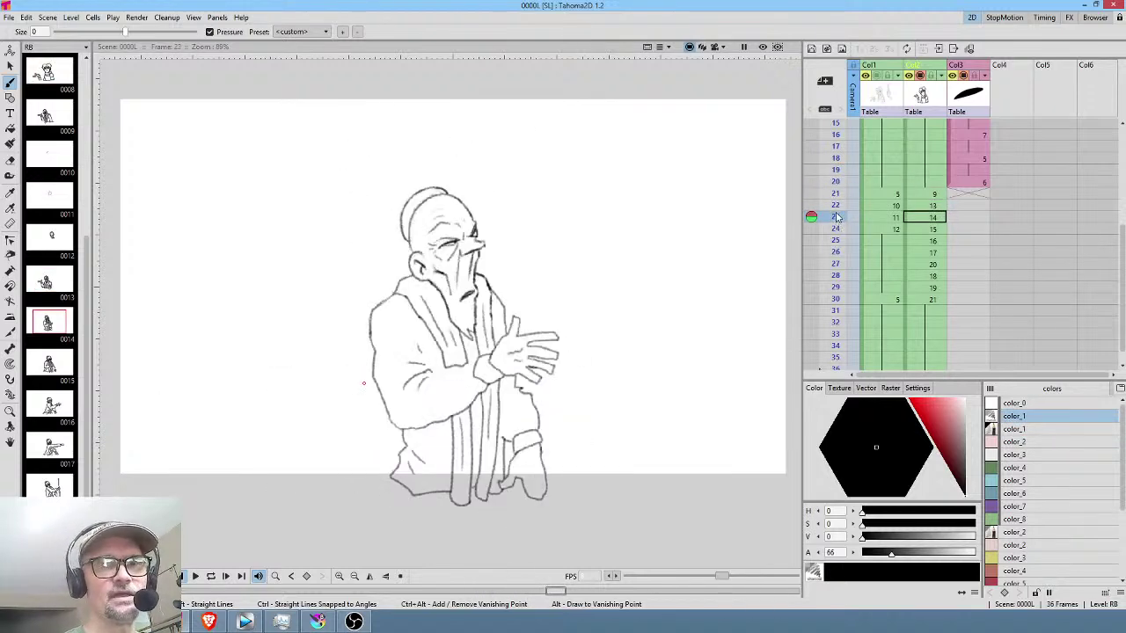
left_click(1029, 430)
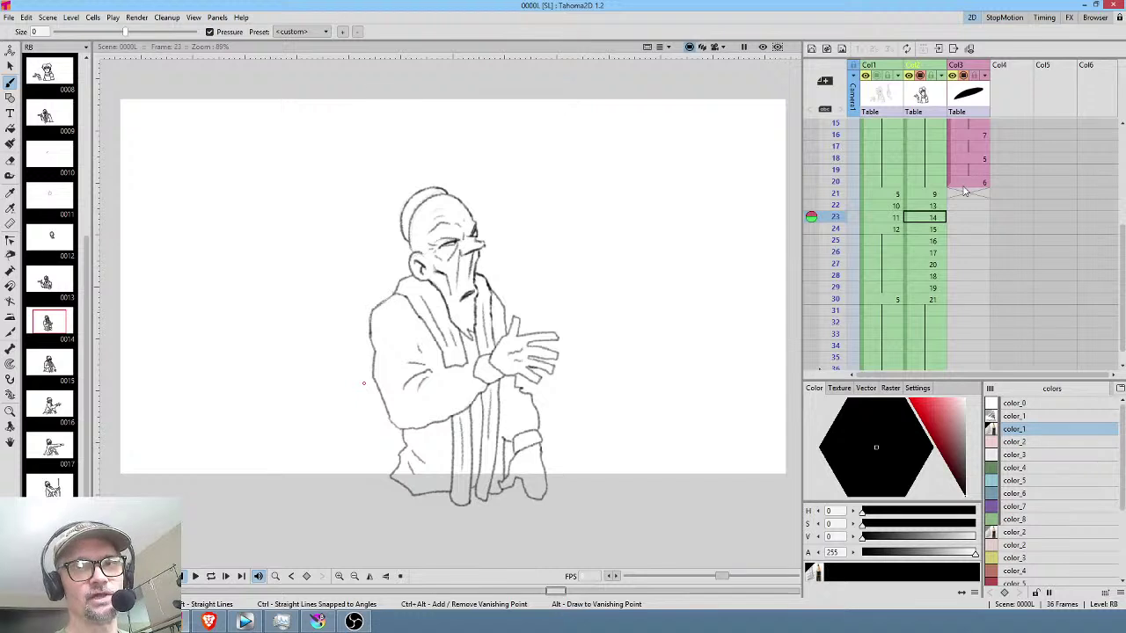
scroll(963, 188, "up", 5)
left_click(930, 130)
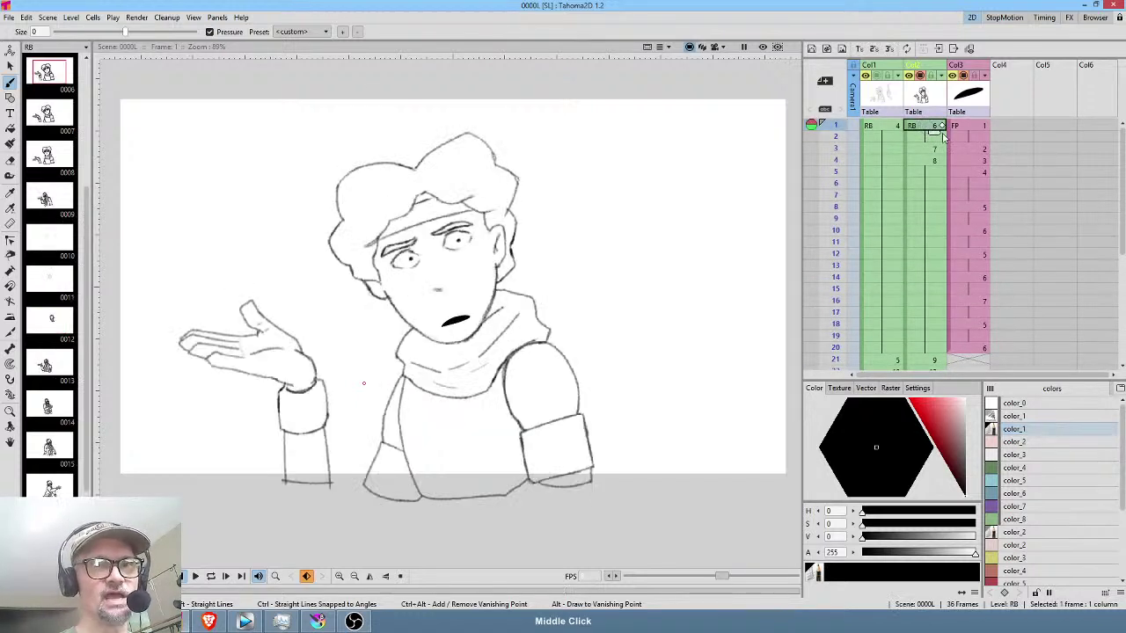
Draw a short black color_1 stroke closing the line gap between the hair and headband at frame 1.
left_click(1038, 441)
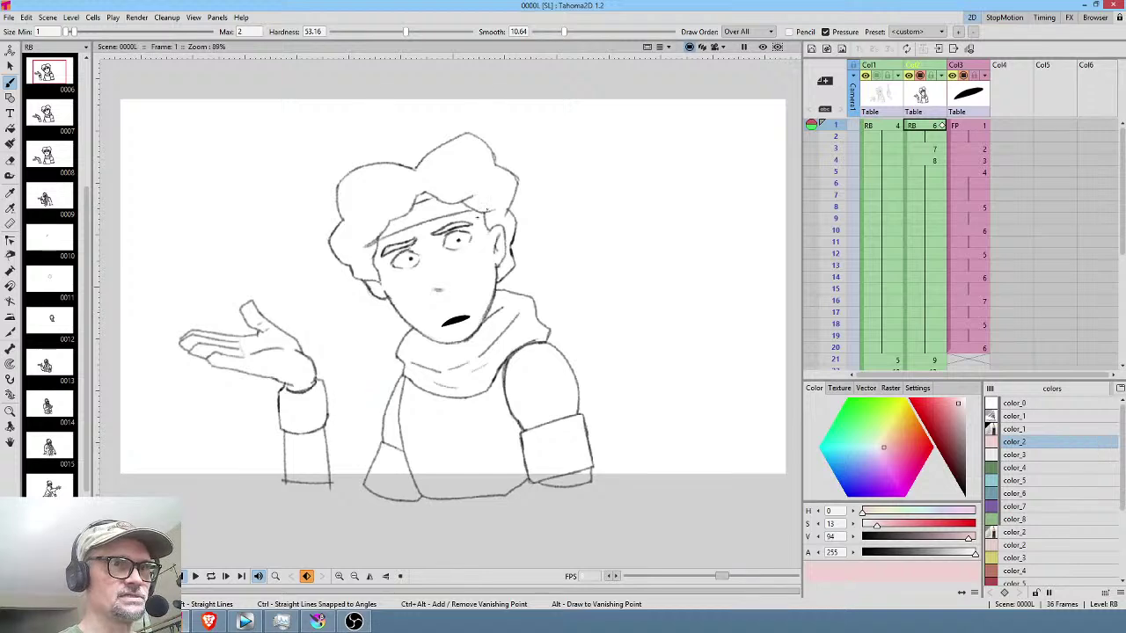
scroll(440, 216, "up", 3)
left_click(1034, 427)
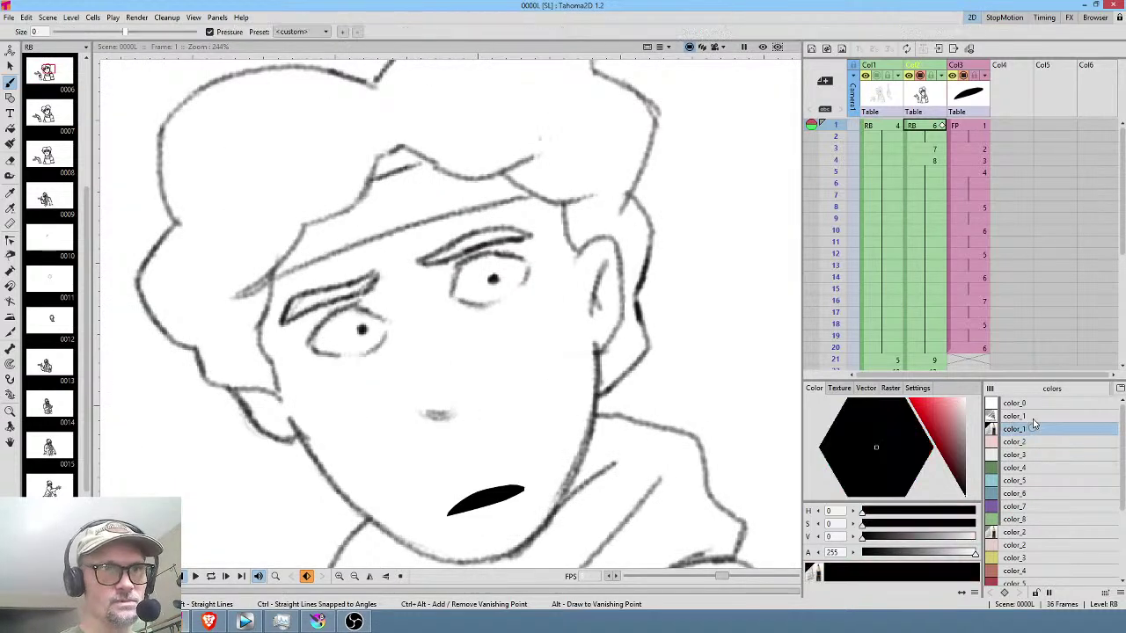
left_click_drag(432, 159, 417, 167)
Set up the Fill tool with the pink color_2 style, Normal type and Areas mode.
left_click(1036, 442)
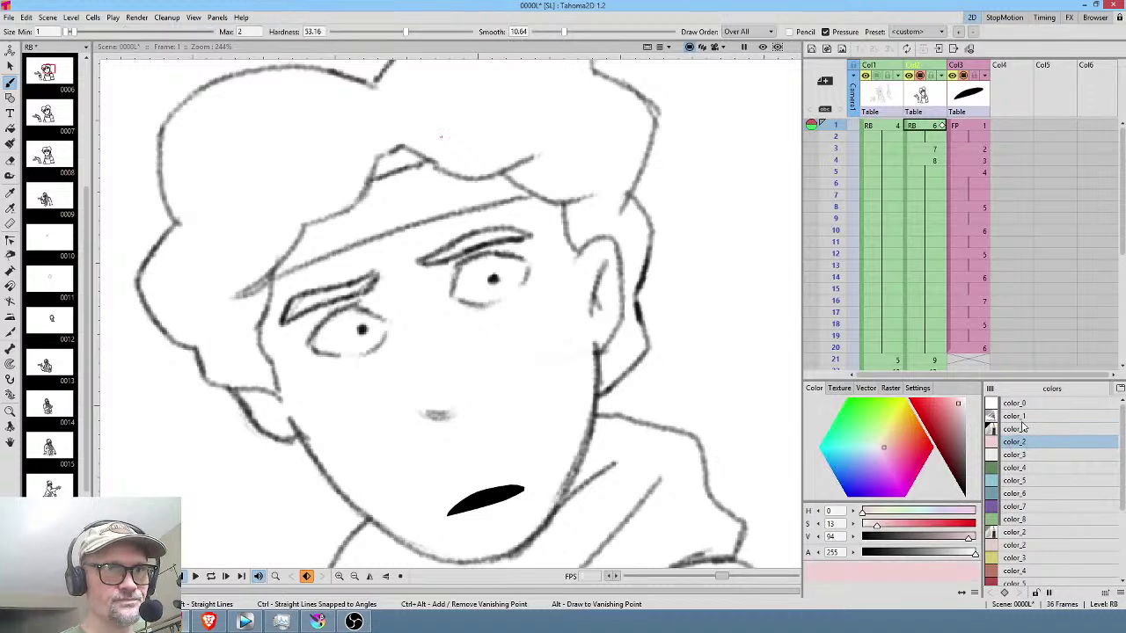
key("f")
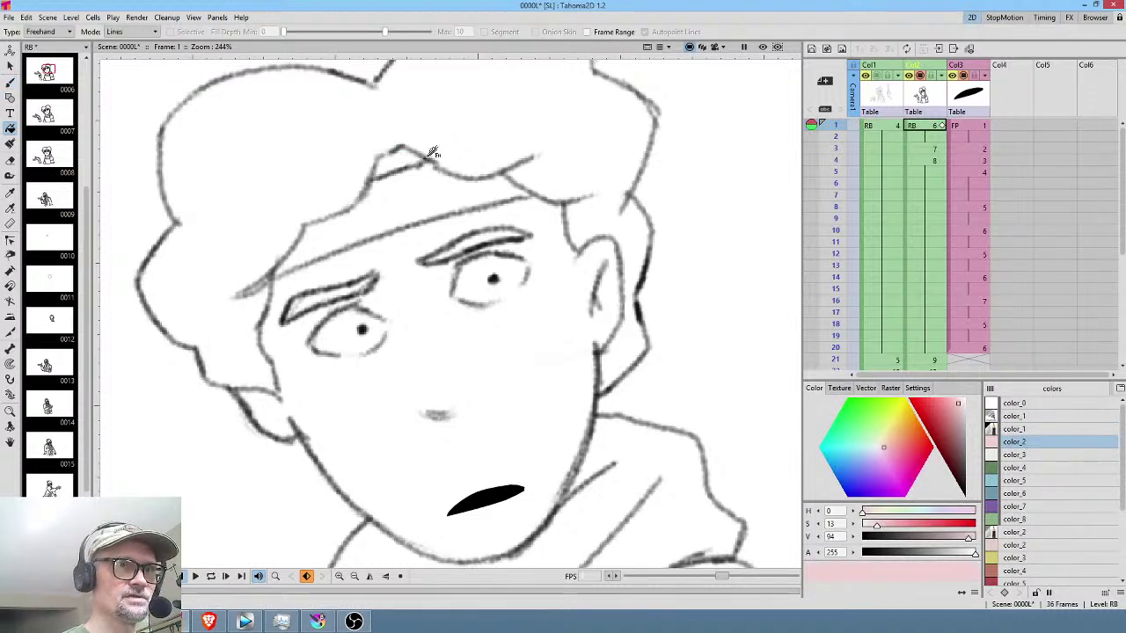
left_click(60, 32)
left_click(44, 41)
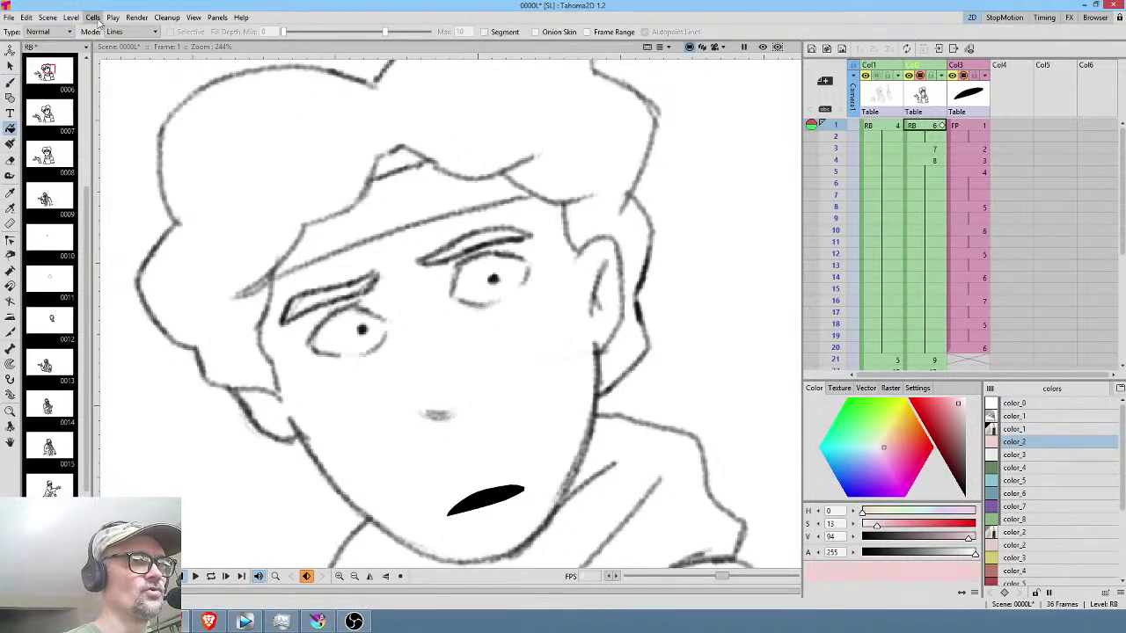
left_click(137, 32)
left_click(114, 51)
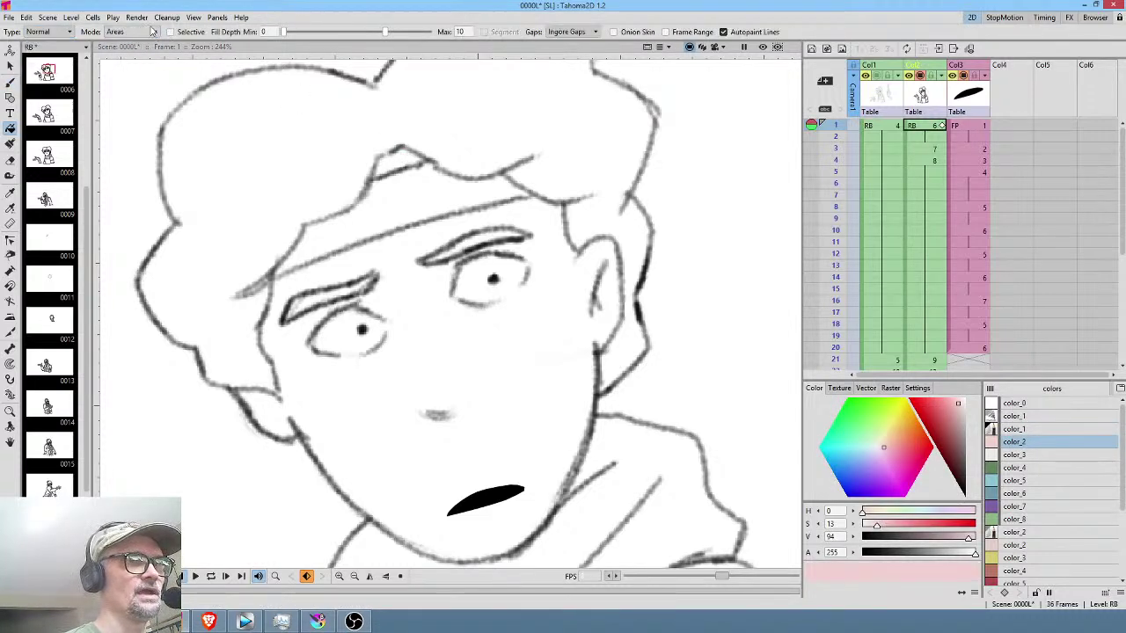
Fill the face, the small forehead patch above the headband, and the open hand with its fingers in color_2 at frame 1.
left_click(394, 161)
left_click(481, 366)
left_click_drag(622, 379, 701, 61)
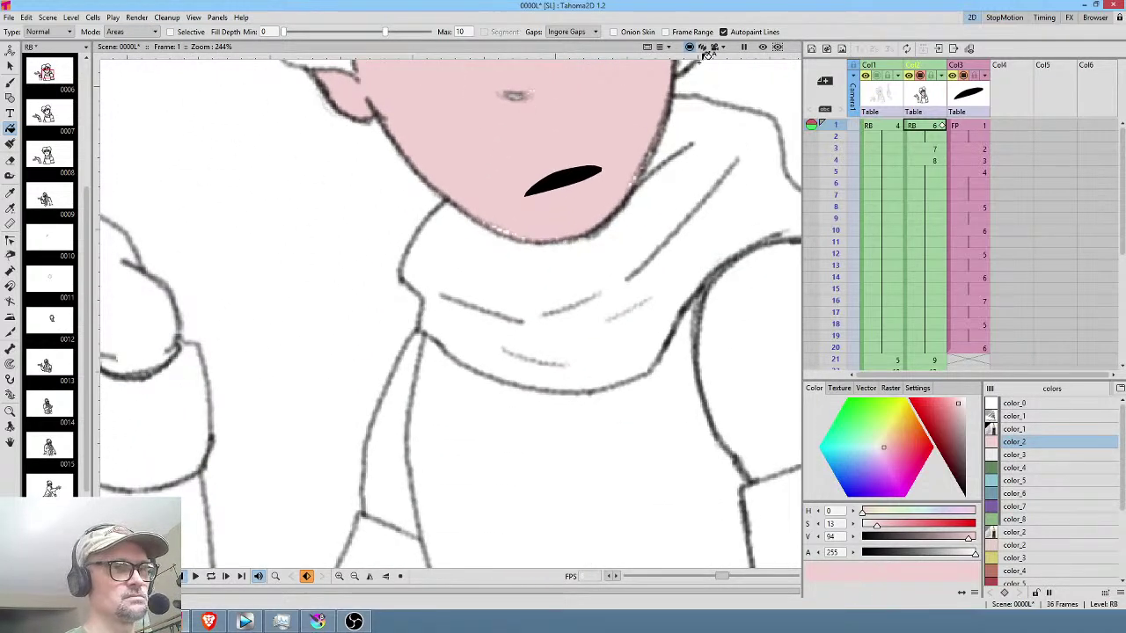
scroll(651, 105, "down", 4)
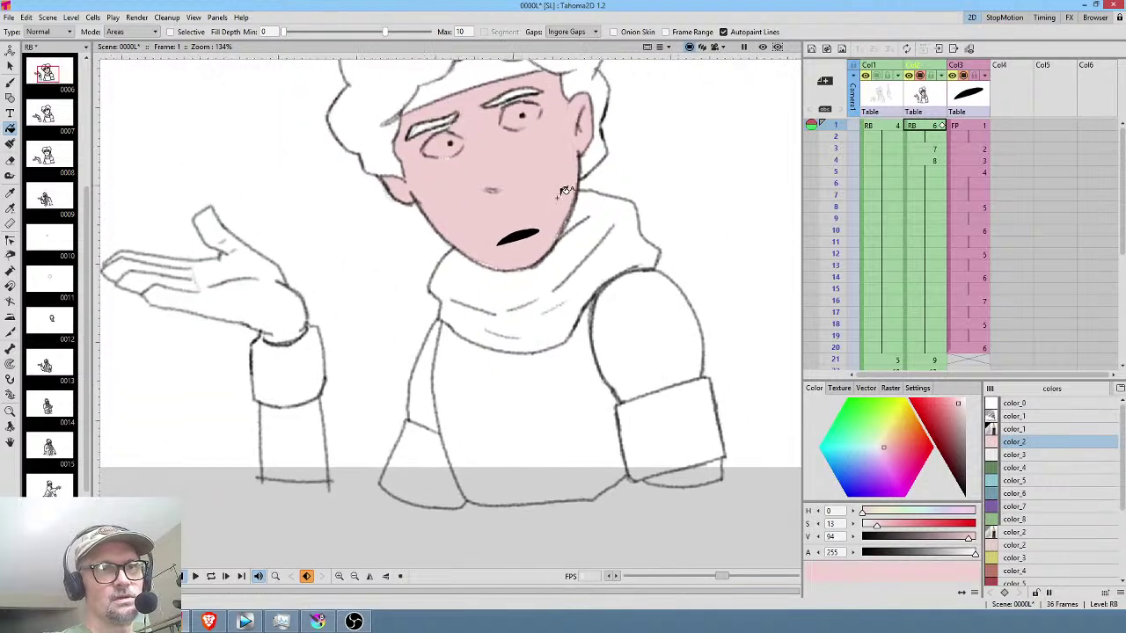
left_click(270, 292)
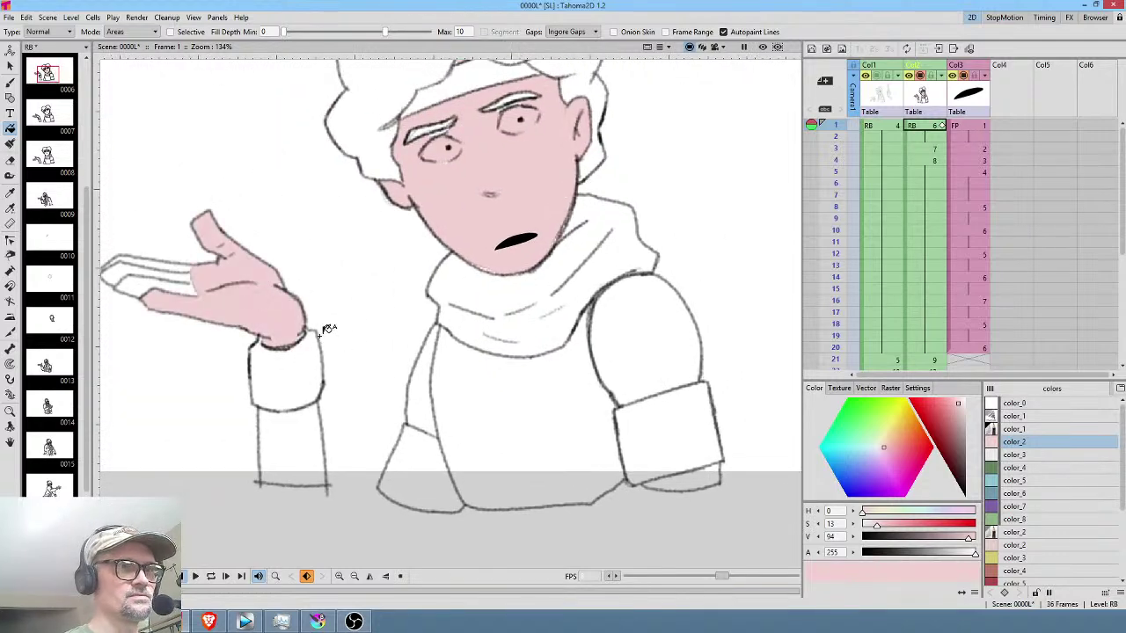
left_click(178, 257)
left_click(183, 287)
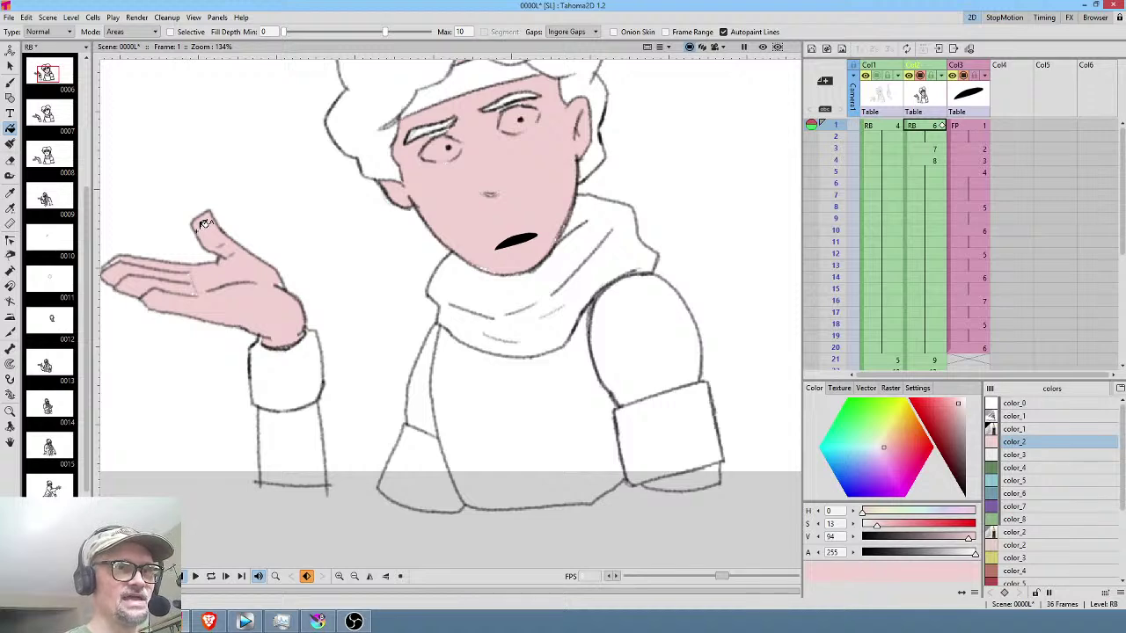
Fill the raised forearm and the bare skin areas of both arms with color_2 at frame 1, leaving the elbow band unfilled.
left_click(296, 432)
left_click(453, 458)
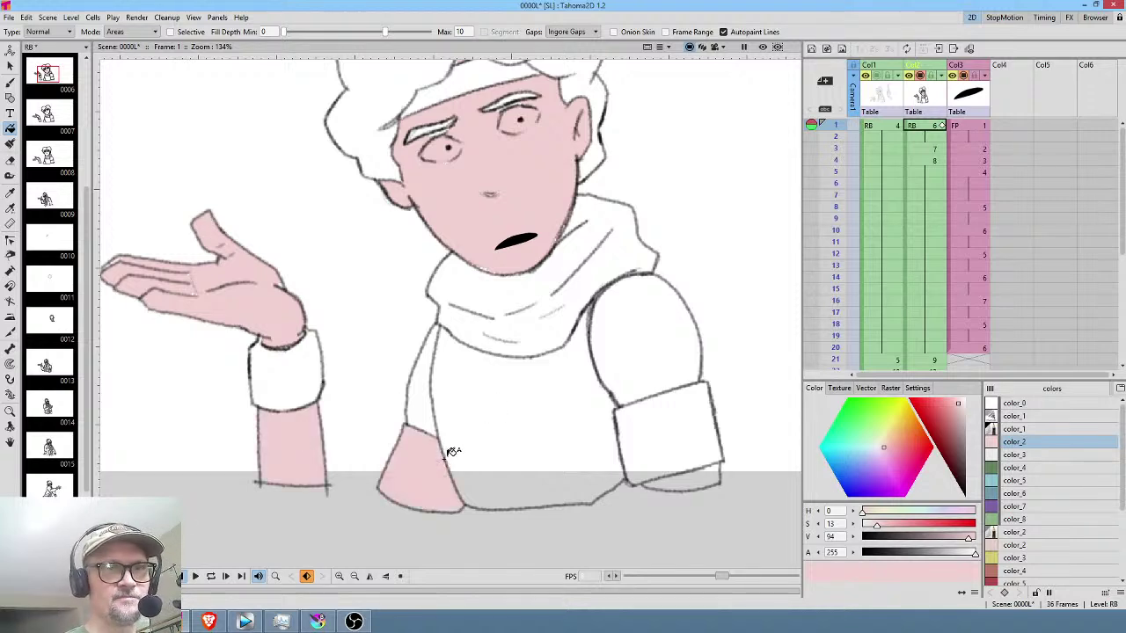
key("ctrl+z")
left_click(429, 387)
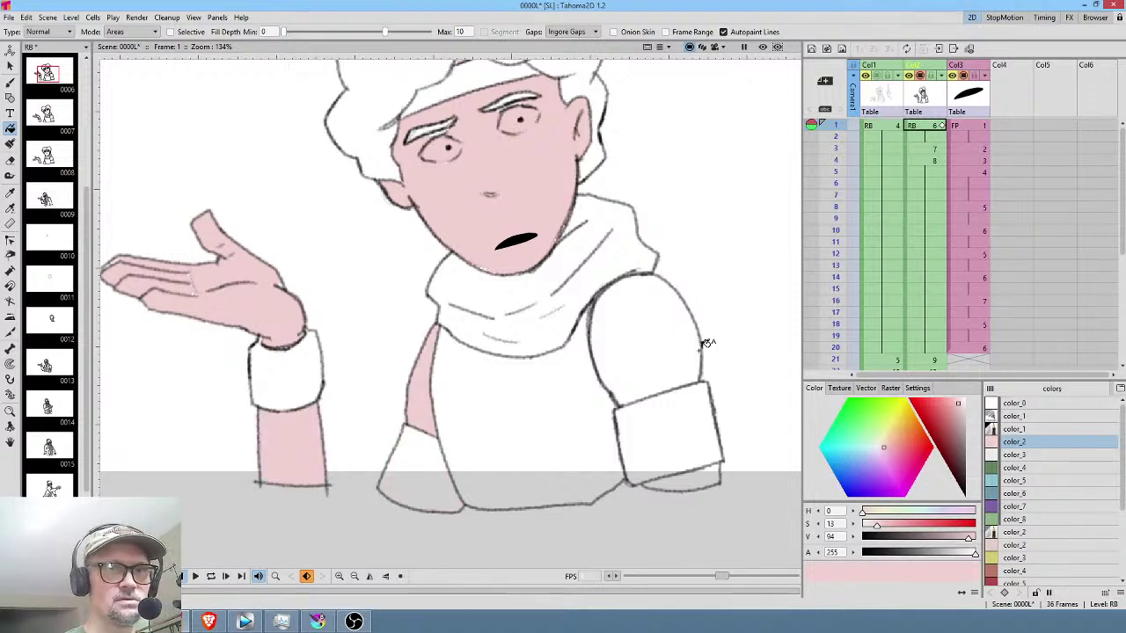
left_click(671, 345)
left_click(708, 470)
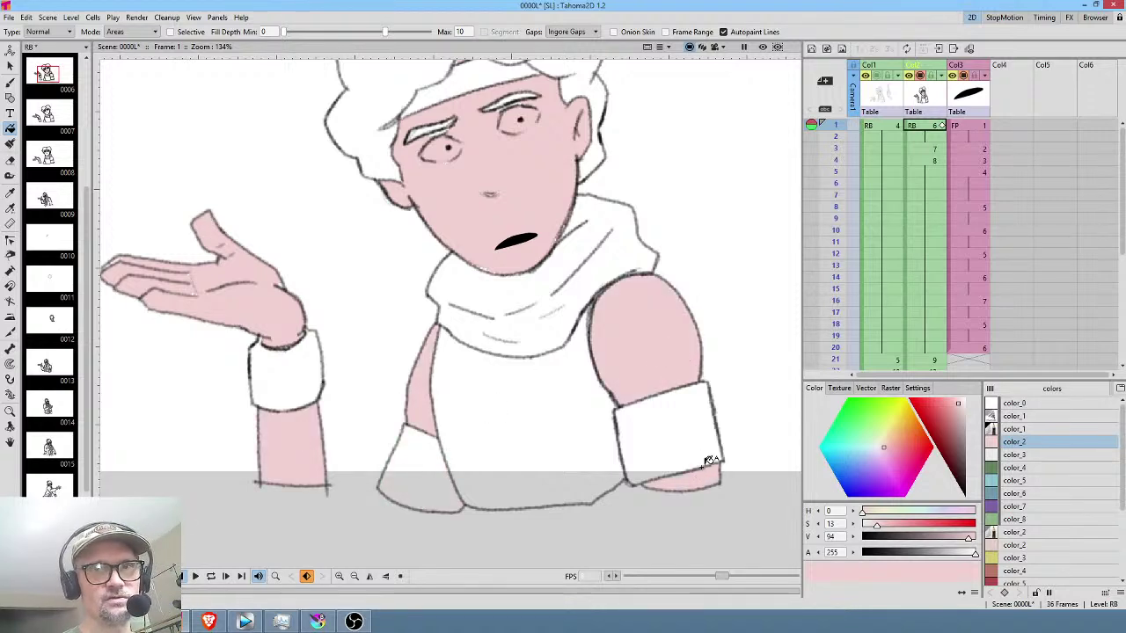
Fill the bare arm areas and the raised forearm with color_2 on the Col2 drawing at frame 3, leaving the elbow band unfilled.
left_click(932, 150)
left_click(647, 347)
left_click(701, 477)
left_click(433, 480)
key("ctrl+z")
left_click(423, 391)
left_click(276, 434)
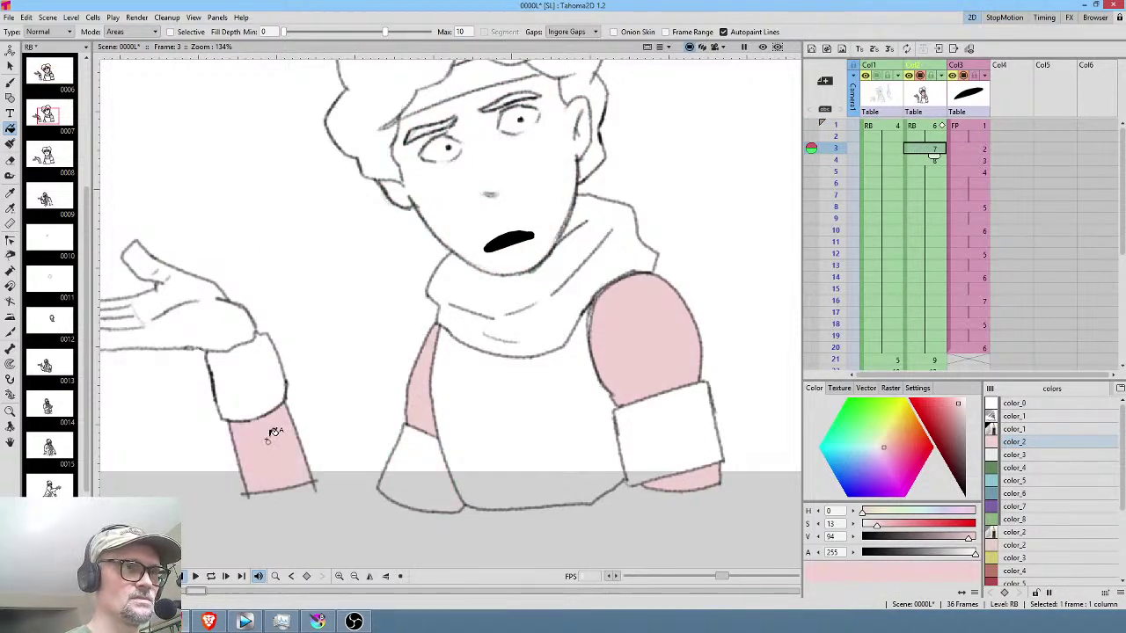
Fill the open palm and all its fingers with color_2 at frame 3.
left_click(227, 320)
left_click_drag(279, 347, 481, 342)
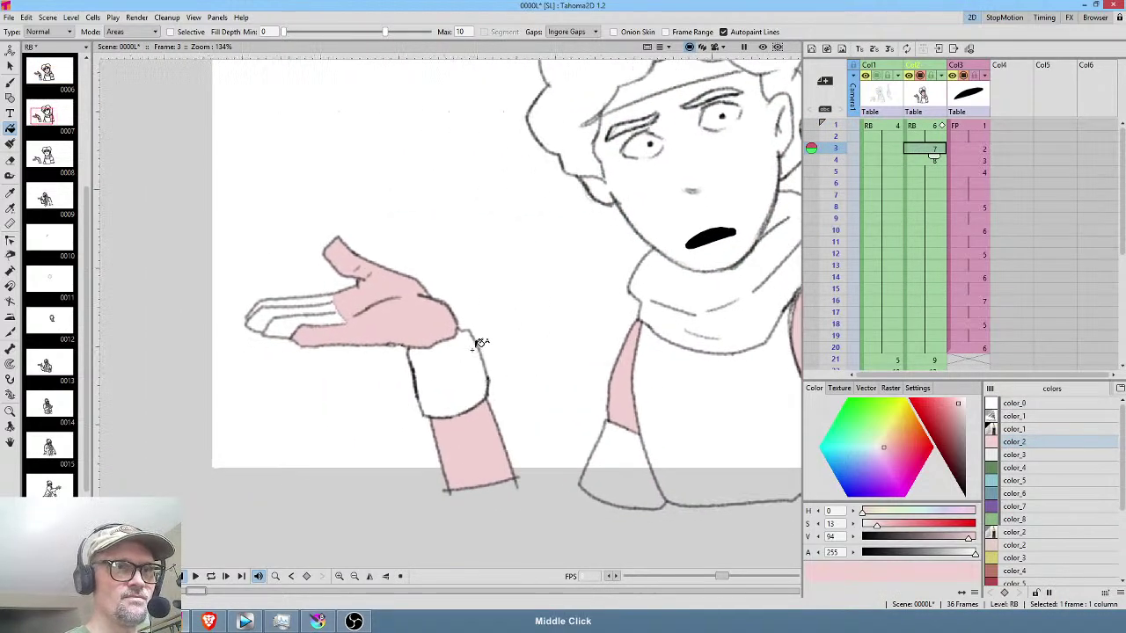
left_click(327, 299)
left_click(323, 306)
left_click(323, 309)
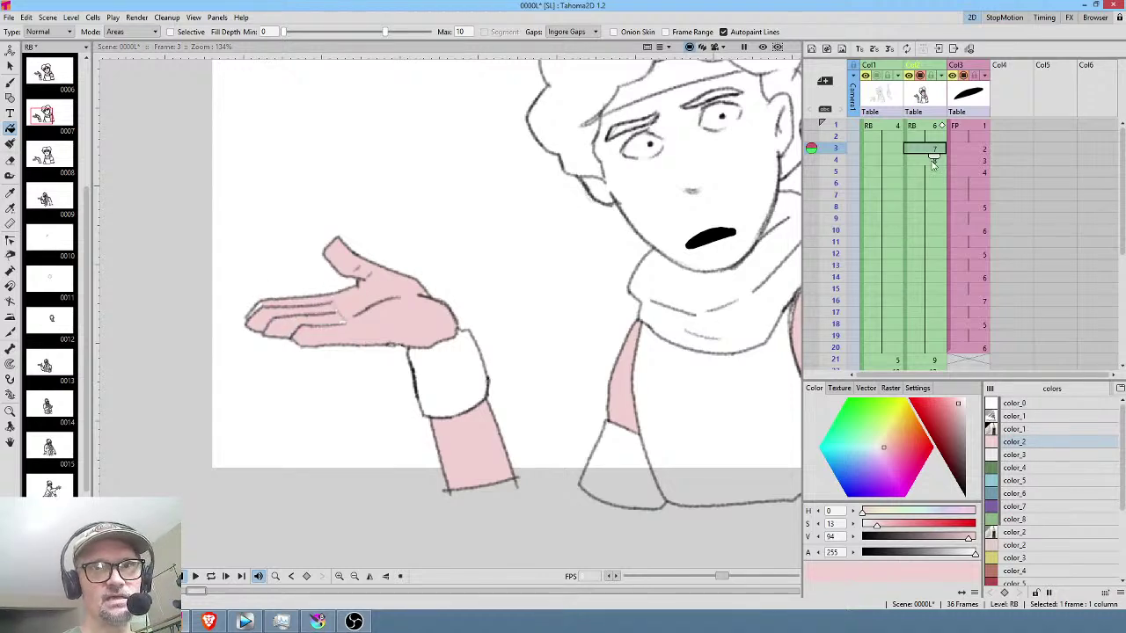
Fill the fingers of the open hand with color_2 on the Col2 drawing at frame 4.
key(".")
left_click(323, 338)
left_click(301, 360)
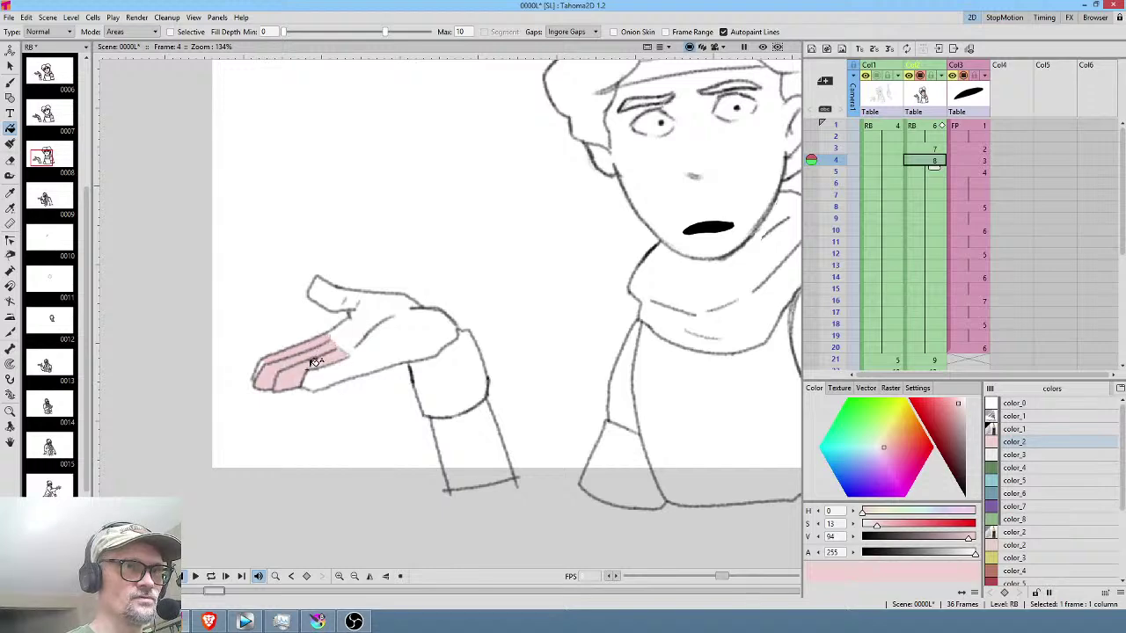
Fill the young character's open hand, forearms and both upper arms on frame 4 with the pale pink skin color_2.
left_click(332, 367)
left_click(482, 441)
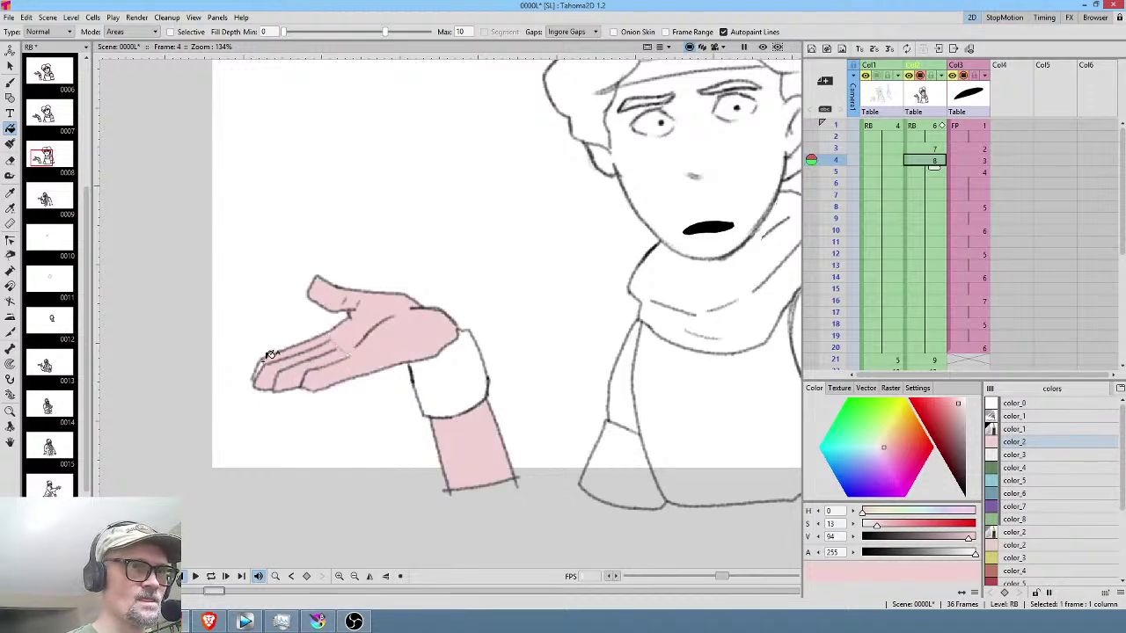
middle_click(636, 386)
left_click(559, 352)
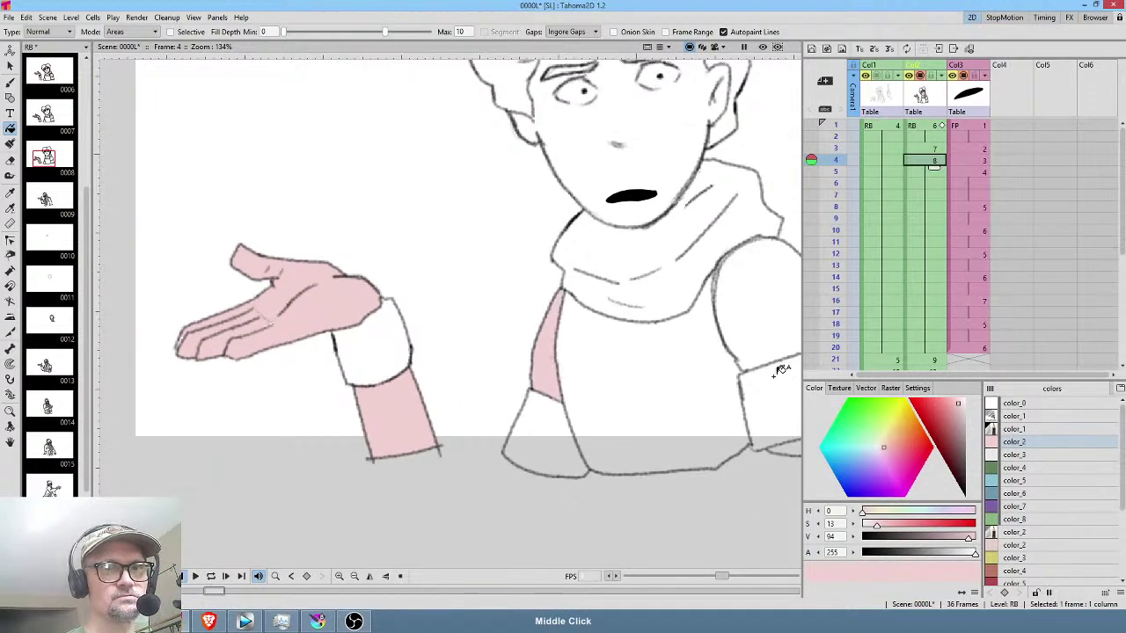
middle_click(789, 359)
left_click(612, 361)
left_click(625, 486)
Fill the face and the small forehead gap above the headband with skin color_2 on frames 4 and 3.
middle_click(568, 322)
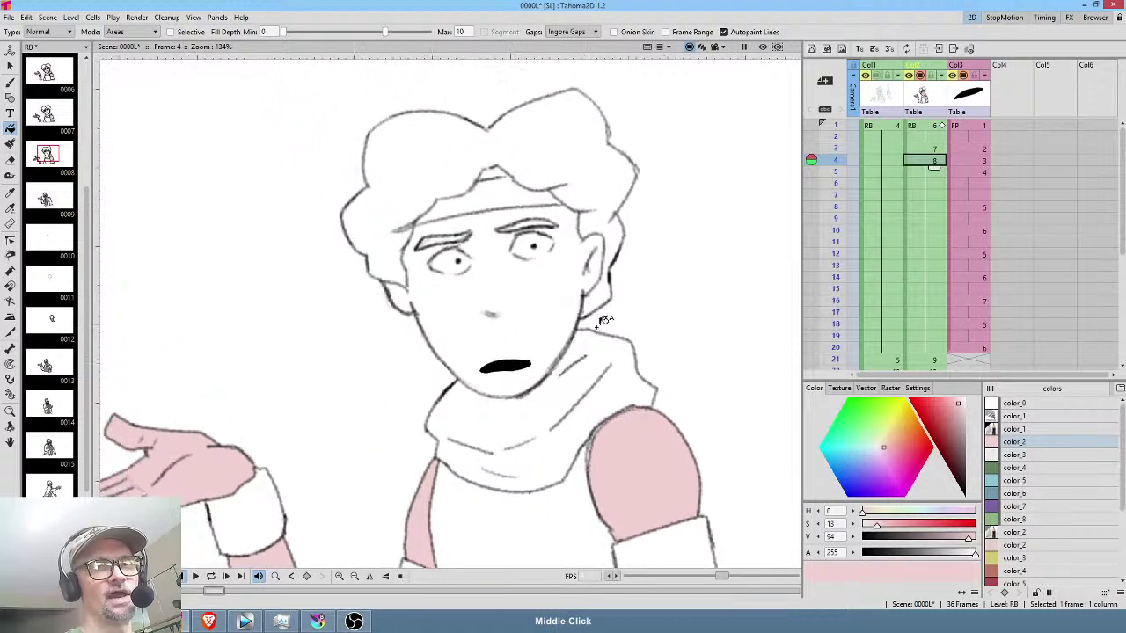
left_click(535, 283)
left_click(495, 170)
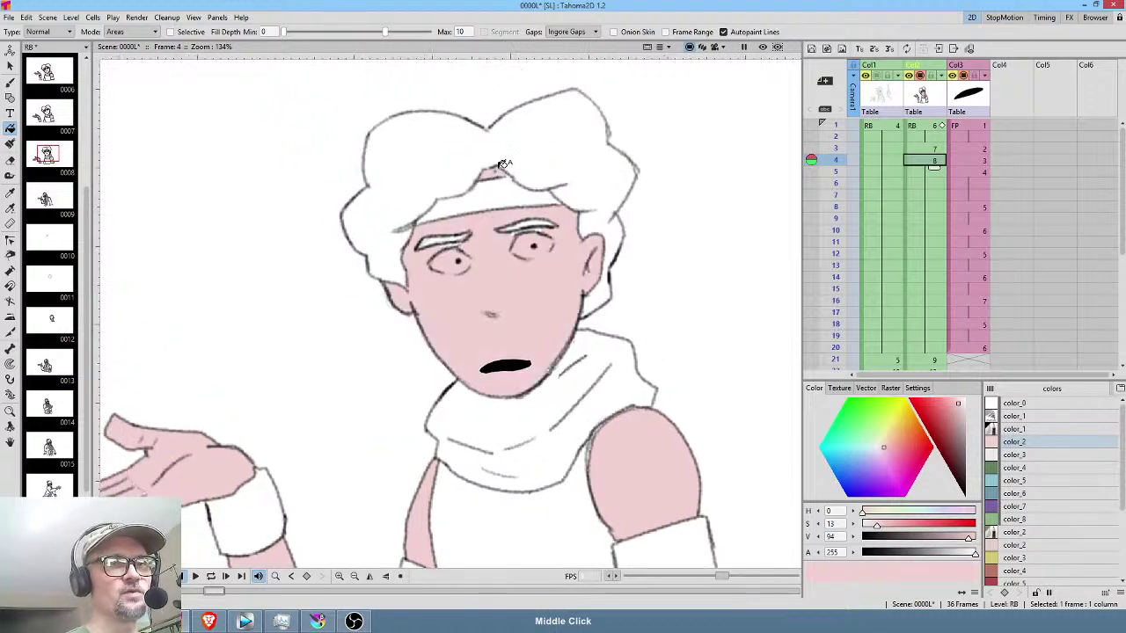
left_click(934, 150)
left_click(469, 188)
left_click(513, 297)
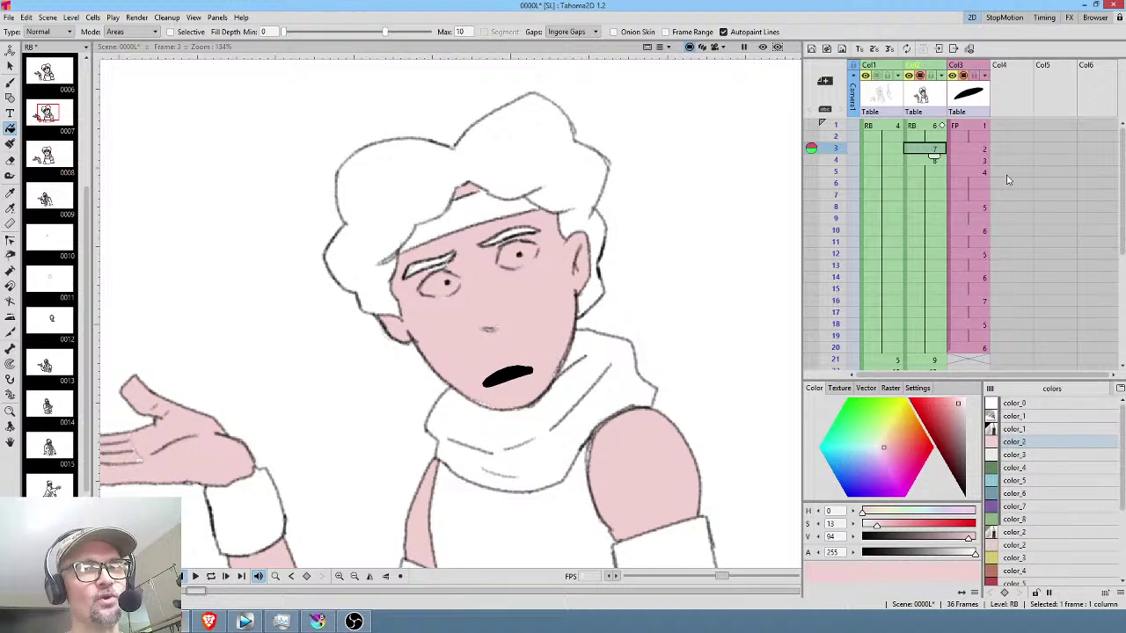
Fill the young character's hair with purple color_7 on frames 1, 3 and 4.
left_click(935, 127)
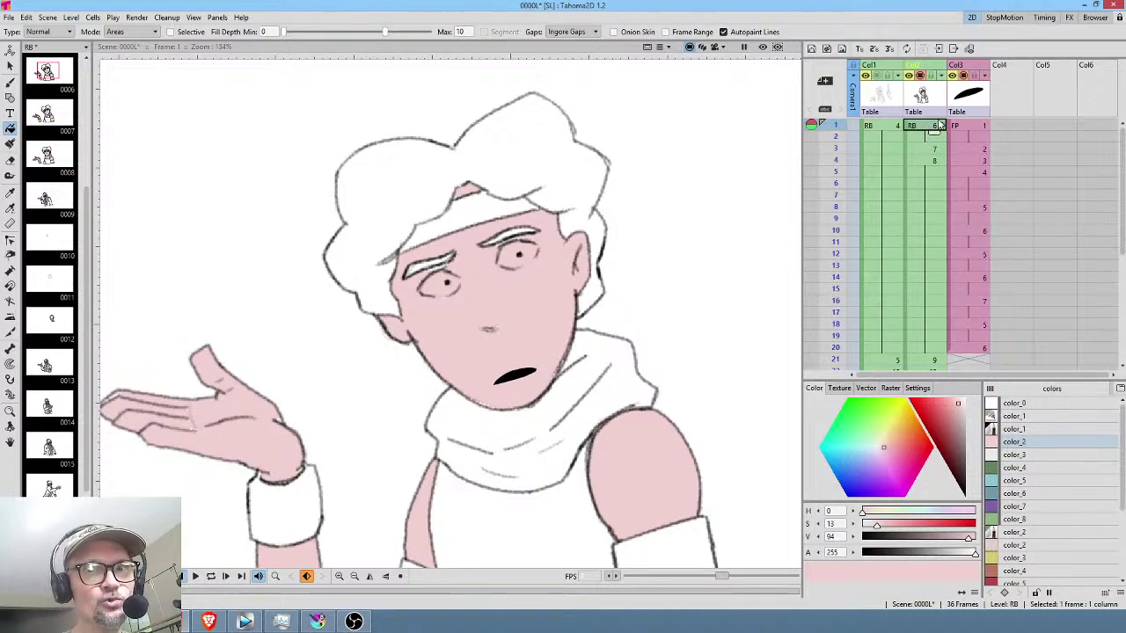
left_click(1032, 507)
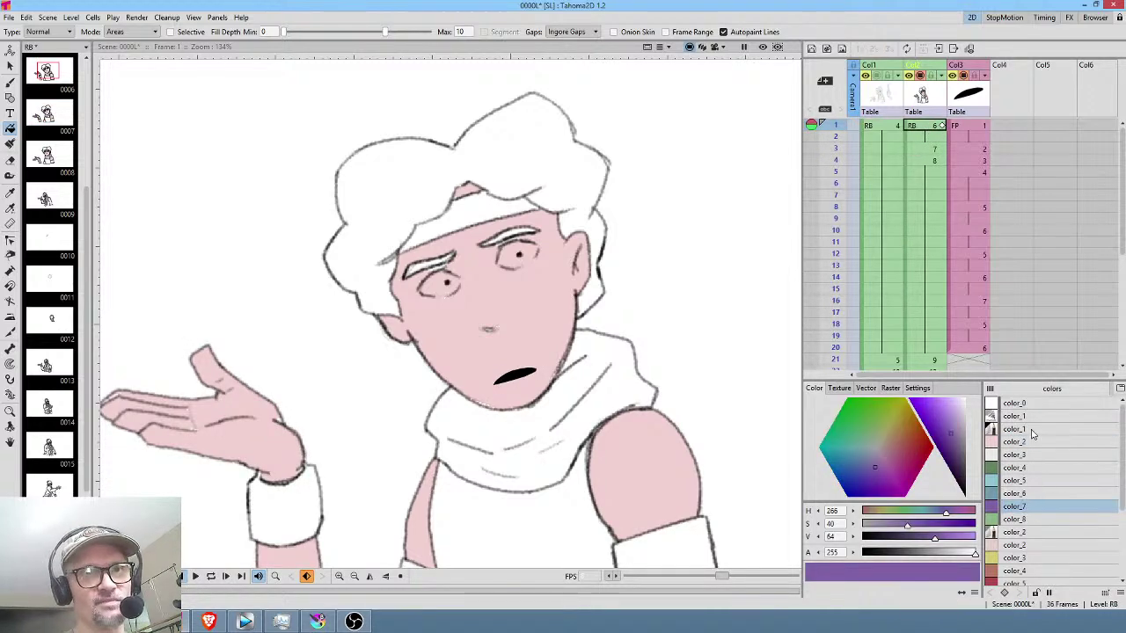
left_click(572, 154)
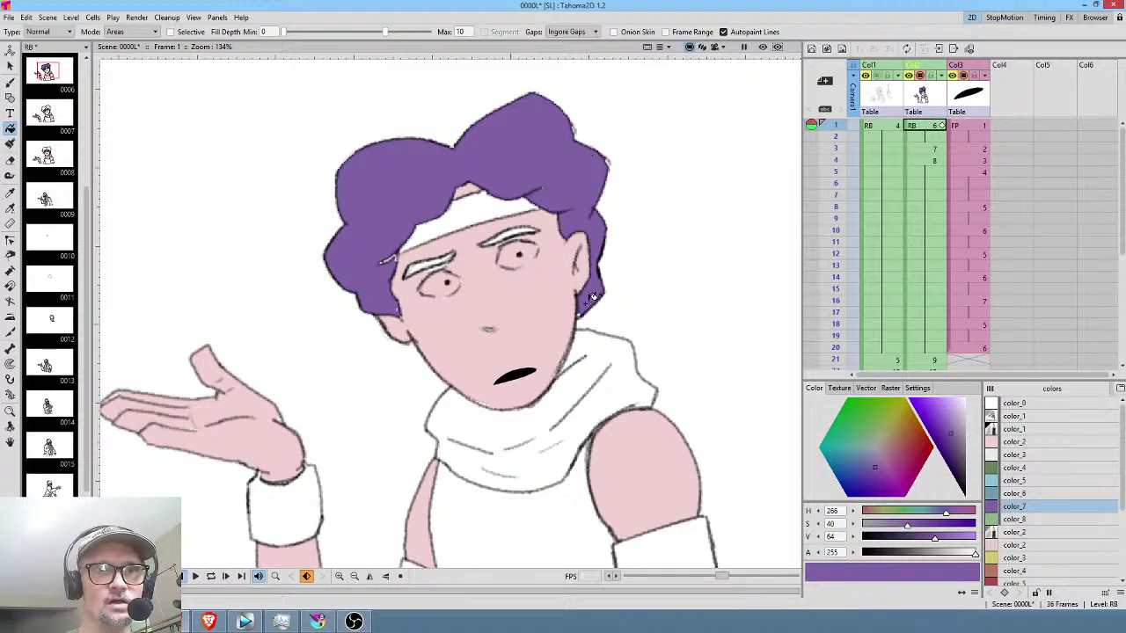
left_click(926, 149)
left_click(583, 161)
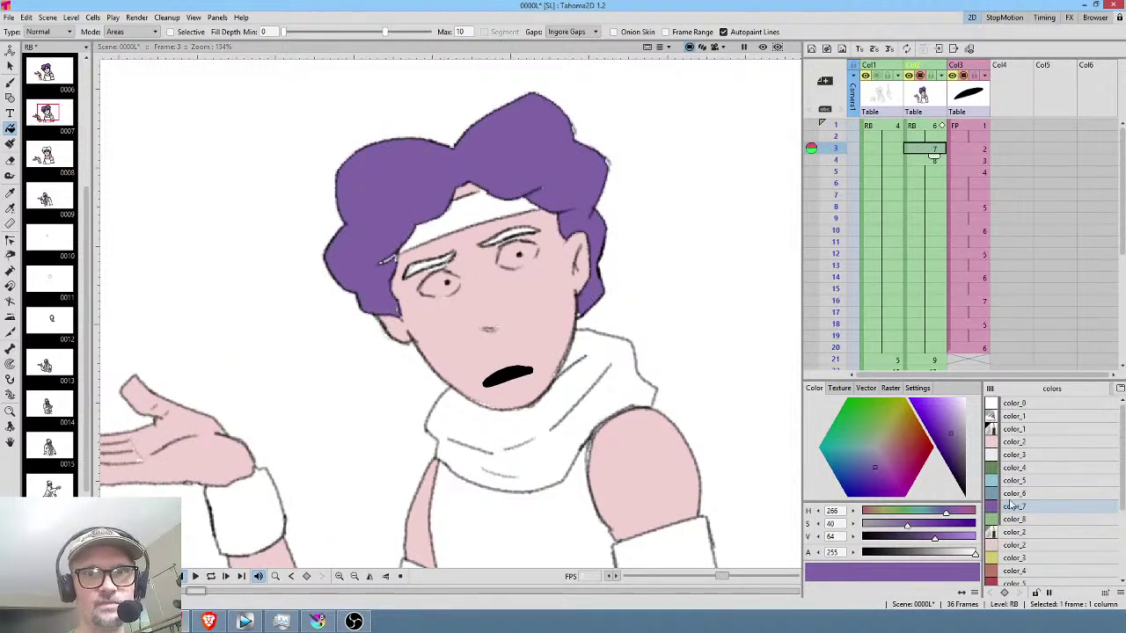
left_click(932, 161)
left_click(590, 149)
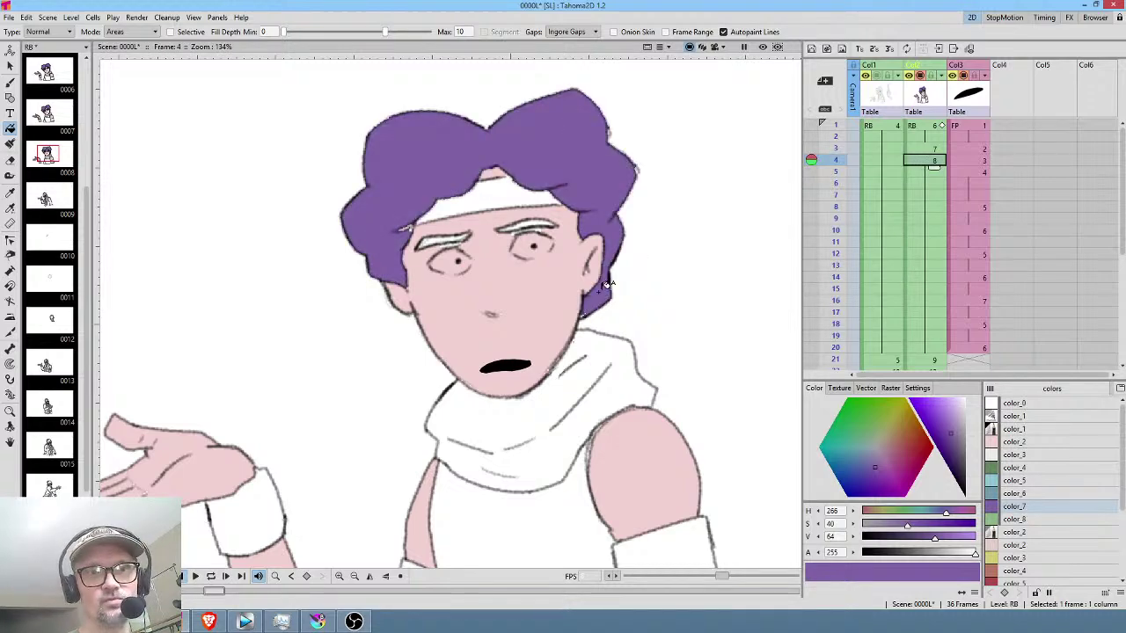
left_click_drag(633, 378, 694, 320)
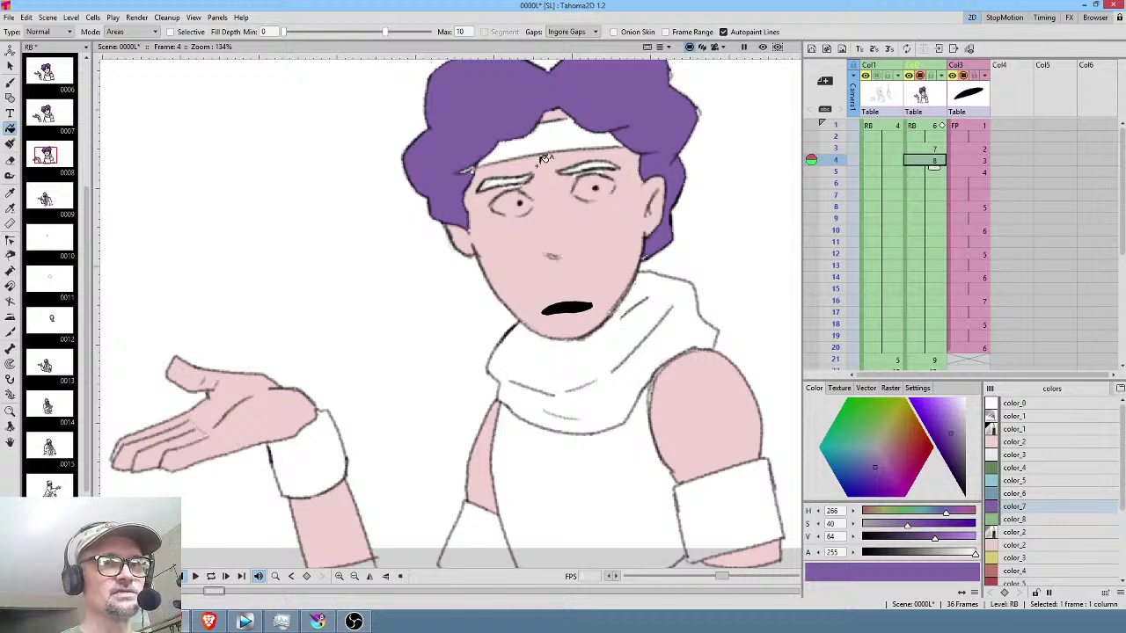
Fill the old man's cap with dark red color_5 on frames 21 to 24.
mouse_move(1005, 343)
left_mouse_down()
mouse_move(985, 316)
mouse_move(1003, 345)
left_mouse_up()
scroll(974, 221, "down", 3)
left_click(930, 256)
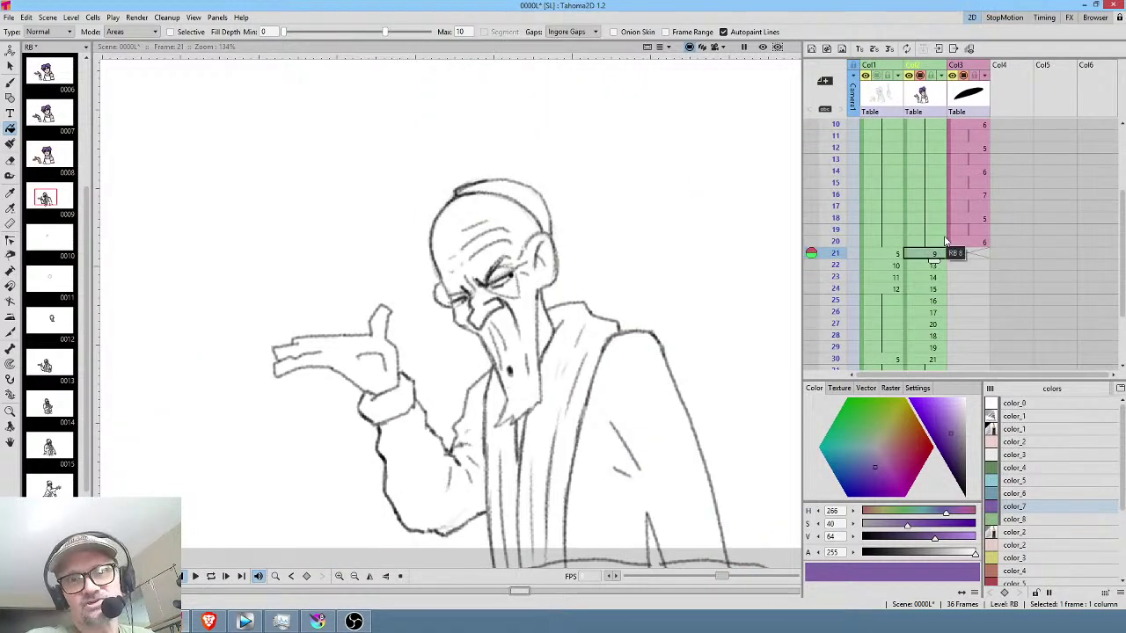
left_click(1020, 584)
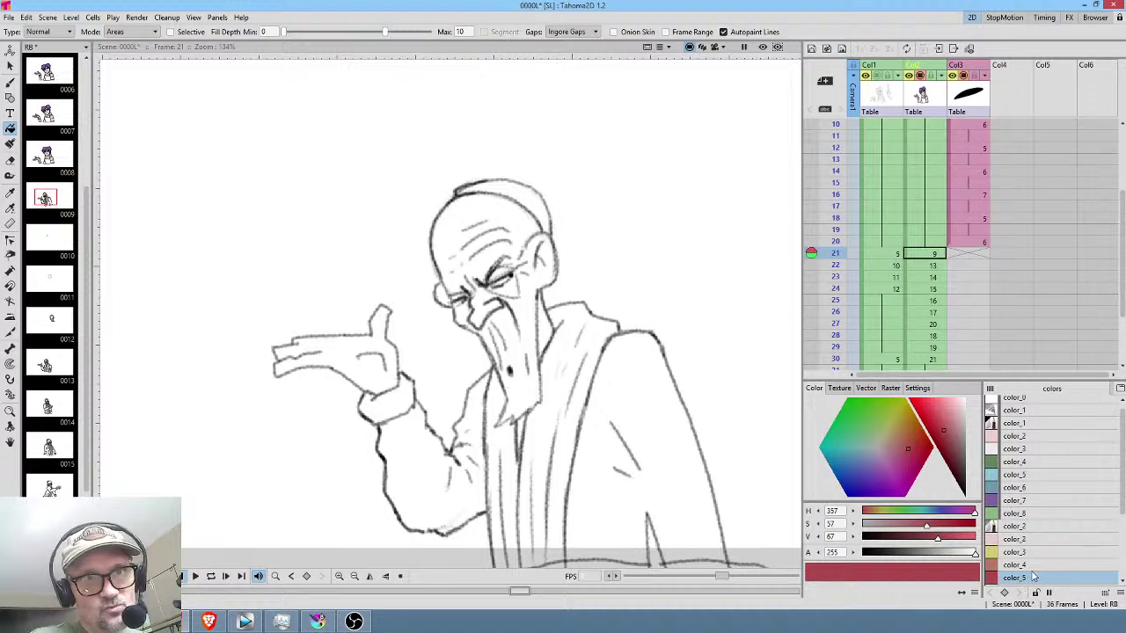
left_click(527, 192)
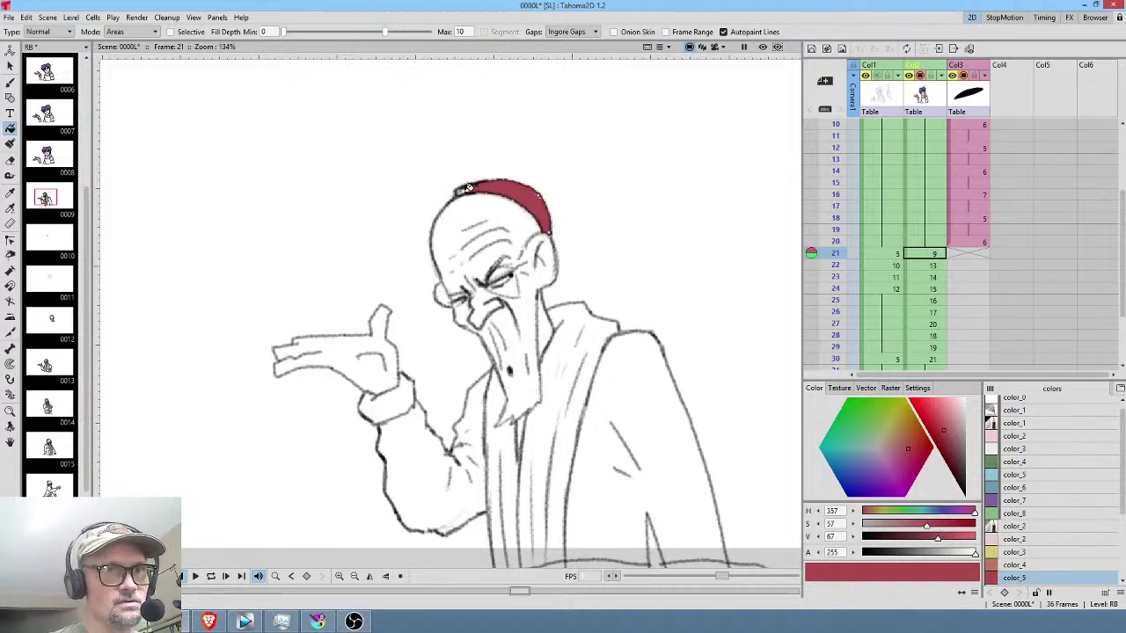
key("period")
left_click(544, 187)
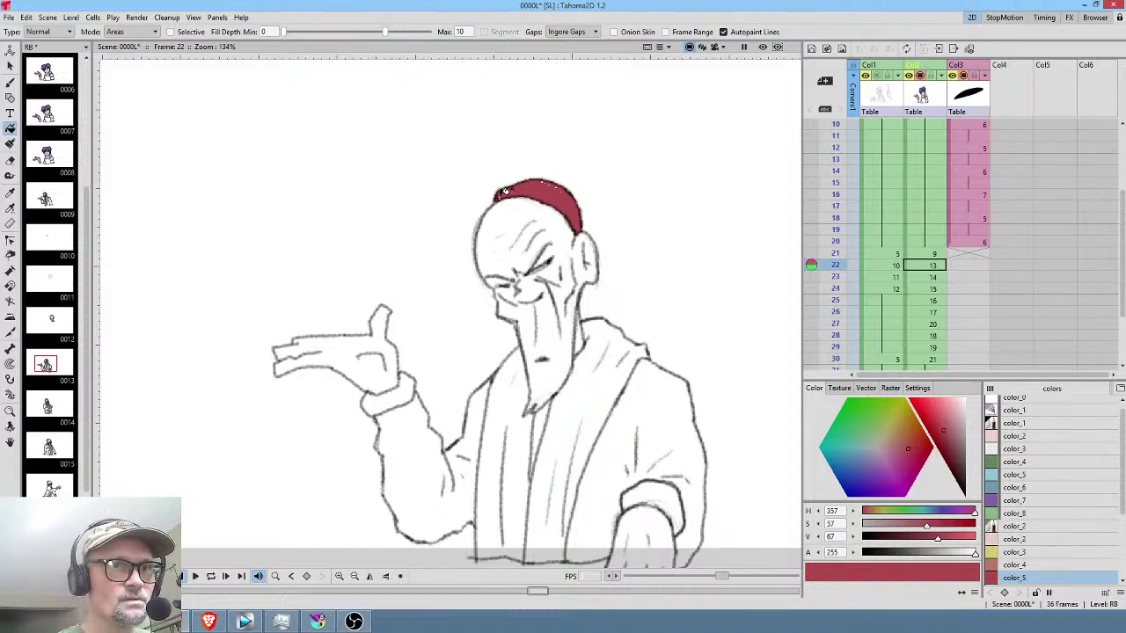
key("period")
left_click(528, 128)
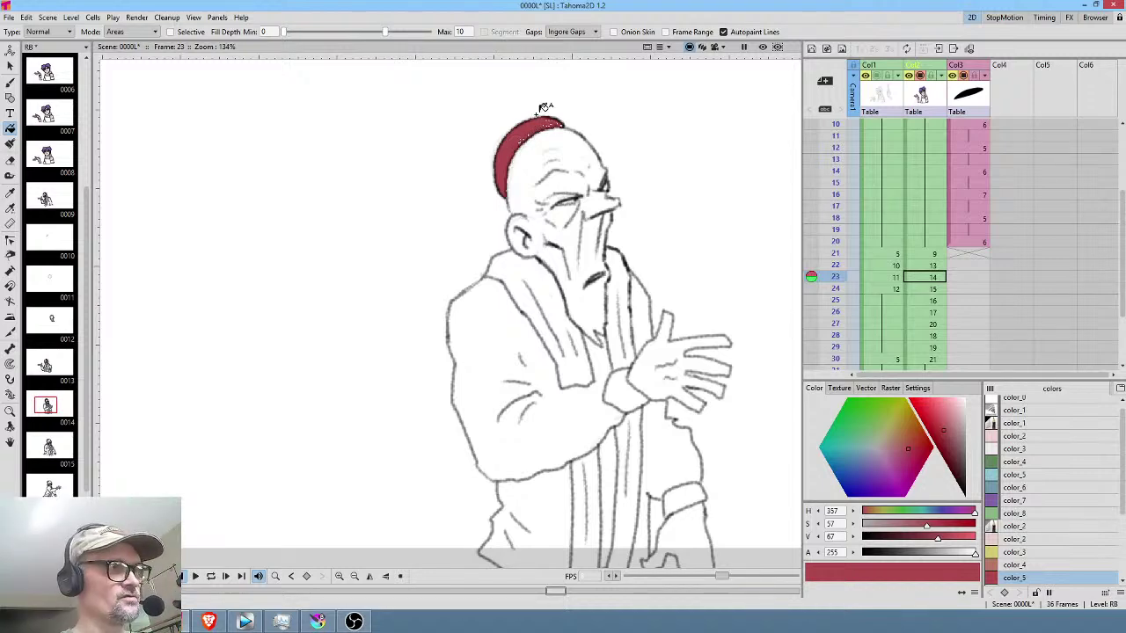
key("period")
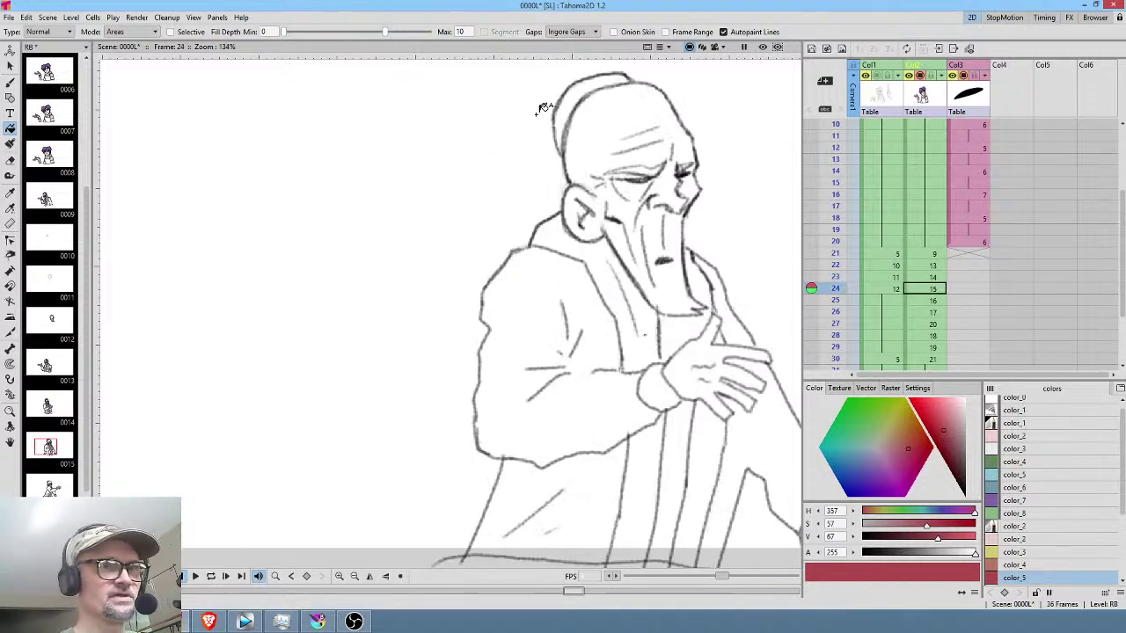
left_click(613, 79)
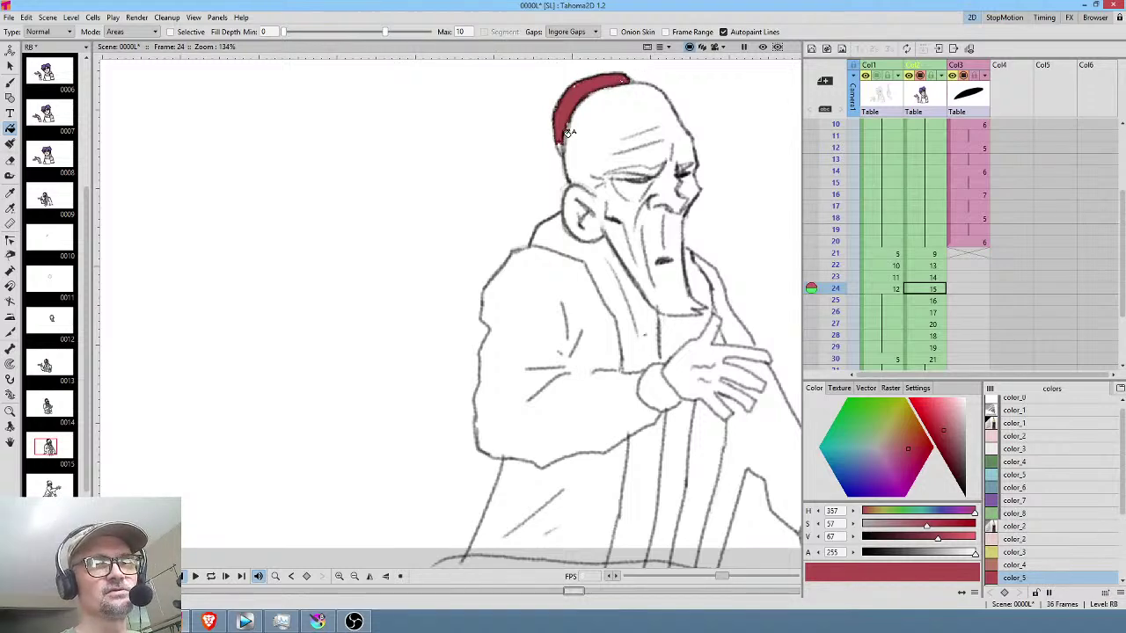
Change the fill type to Freehand and fill the old man's cap dark red on frames 25 to 30.
key("period")
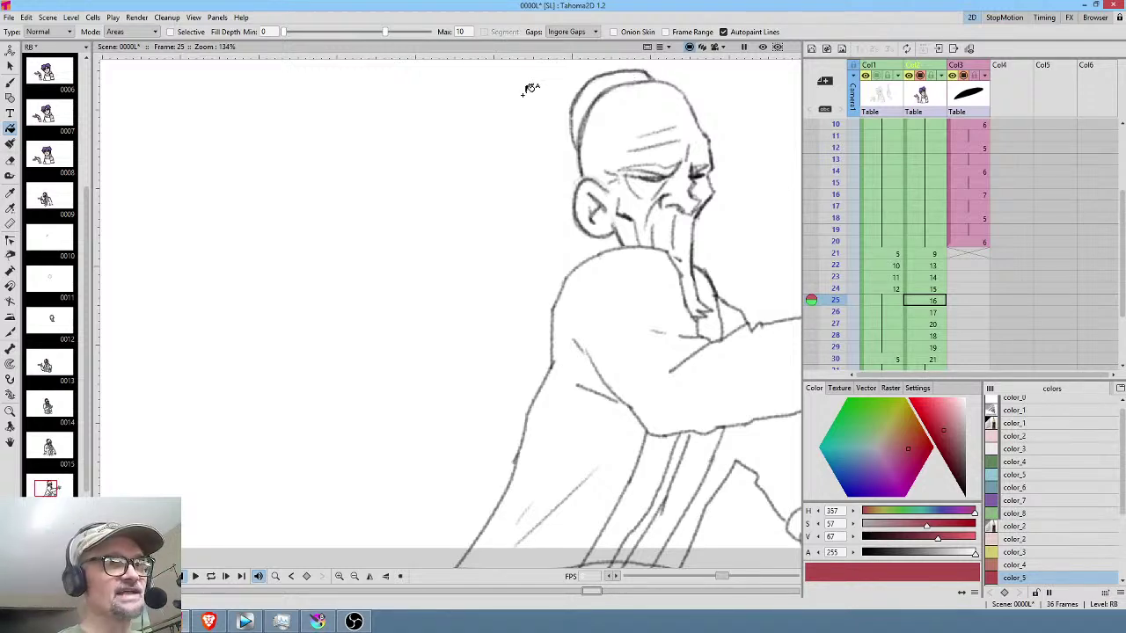
left_click(58, 32)
left_click(40, 60)
mouse_move(666, 70)
left_mouse_down()
mouse_move(622, 63)
mouse_move(561, 89)
mouse_move(553, 141)
mouse_move(586, 153)
mouse_move(593, 129)
mouse_move(670, 76)
mouse_move(576, 72)
mouse_move(540, 124)
mouse_move(566, 164)
mouse_move(617, 95)
mouse_move(648, 77)
mouse_move(573, 70)
mouse_move(526, 119)
mouse_move(555, 162)
mouse_move(646, 63)
left_mouse_up()
key("period")
key("period")
key("period")
mouse_move(574, 74)
left_mouse_down()
mouse_move(493, 190)
mouse_move(528, 182)
mouse_move(542, 127)
mouse_move(583, 112)
mouse_move(499, 93)
mouse_move(484, 185)
mouse_move(524, 172)
mouse_move(580, 89)
mouse_move(549, 74)
mouse_move(482, 136)
mouse_move(510, 187)
mouse_move(528, 150)
mouse_move(581, 115)
mouse_move(597, 72)
left_mouse_up()
key("period")
key("period")
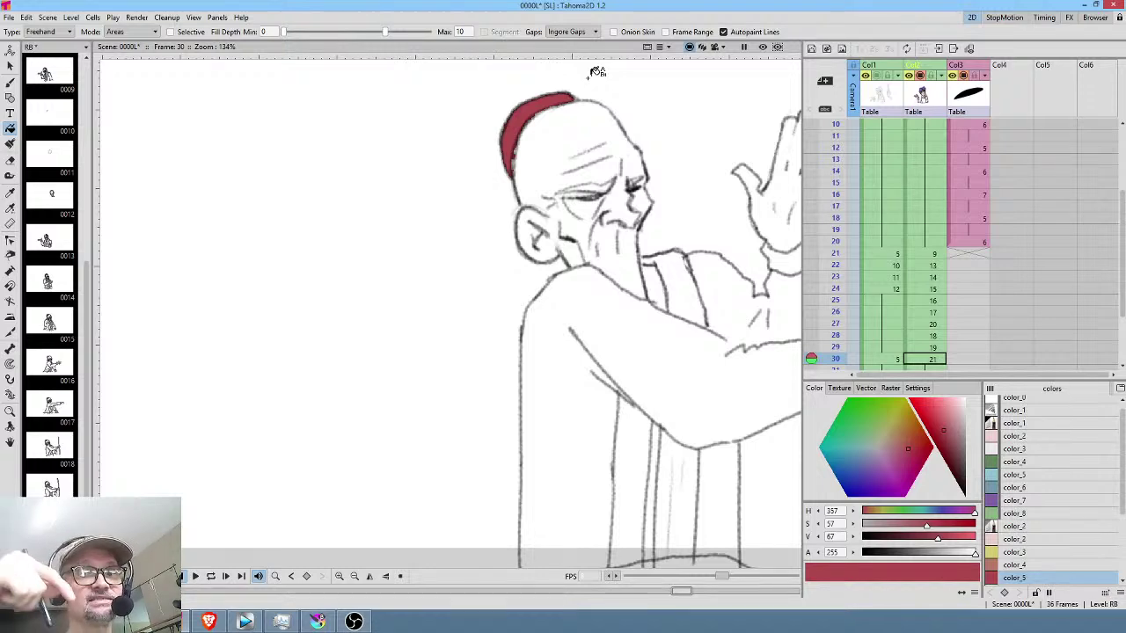
Fill the leftover unpainted specks in the old man's cap on frames 21 to 24 using freehand fill.
left_click(932, 254)
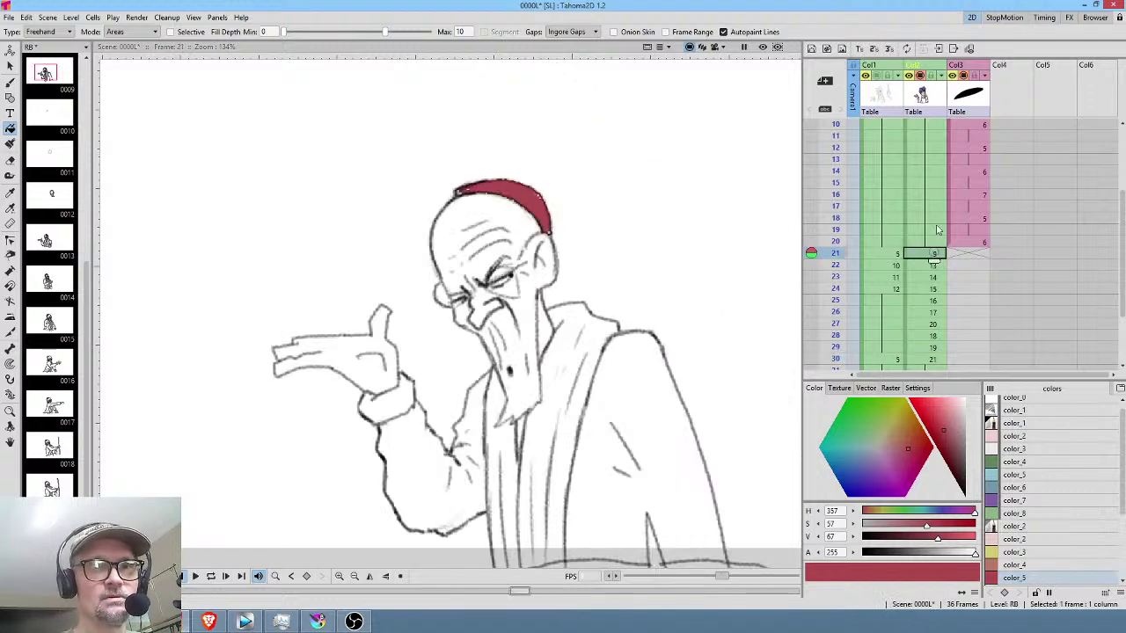
mouse_move(516, 164)
left_mouse_down()
mouse_move(455, 172)
mouse_move(453, 200)
mouse_move(519, 213)
mouse_move(537, 231)
mouse_move(562, 205)
mouse_move(573, 176)
left_mouse_up()
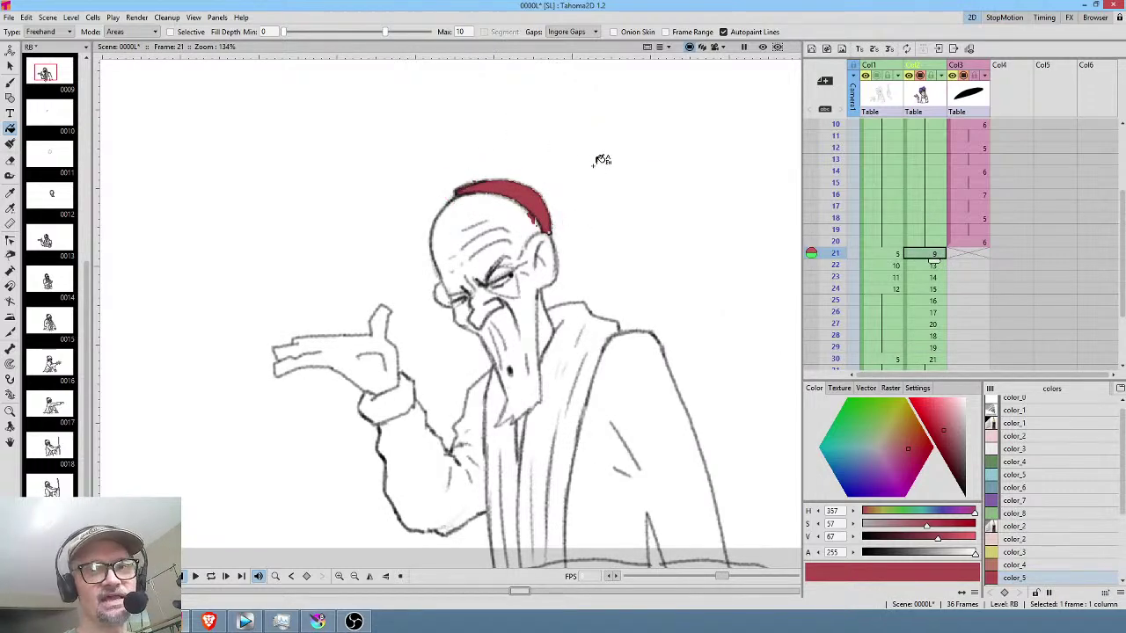
left_click(926, 266)
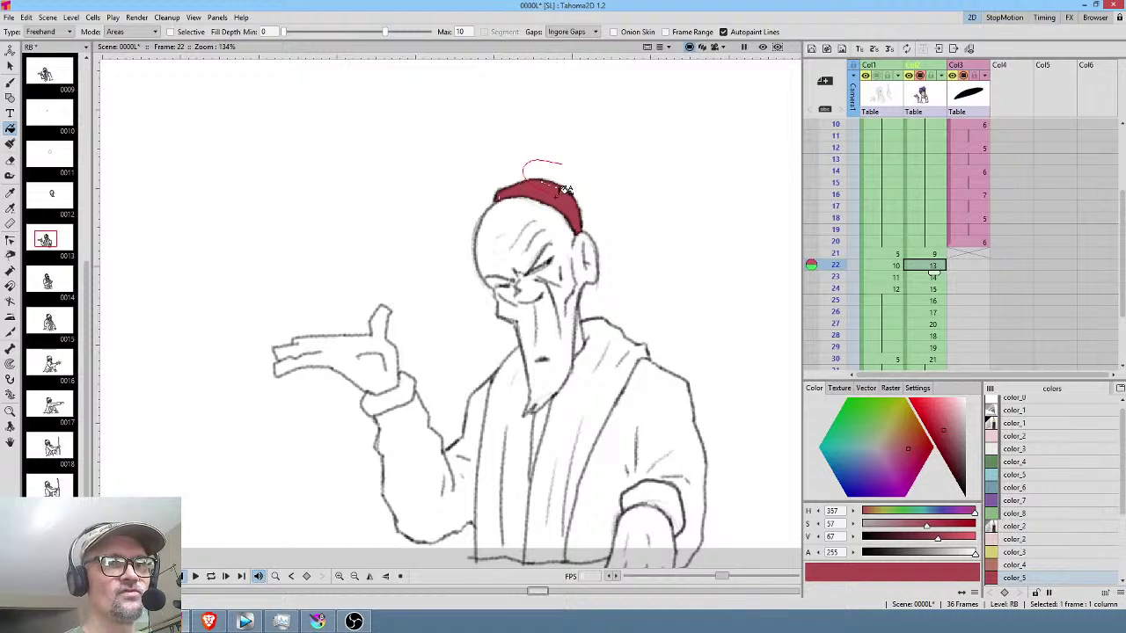
key("period")
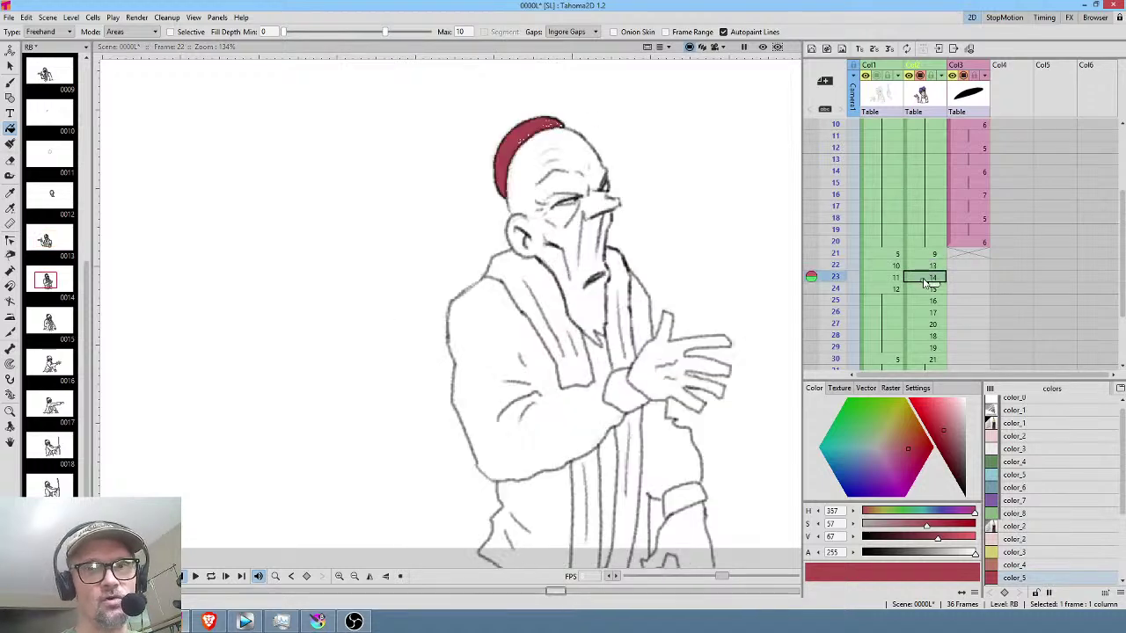
mouse_move(563, 98)
left_mouse_down()
mouse_move(483, 140)
mouse_move(491, 204)
mouse_move(519, 158)
mouse_move(561, 128)
mouse_move(584, 72)
mouse_move(583, 110)
mouse_move(559, 141)
left_mouse_up()
key("period")
left_click(930, 301)
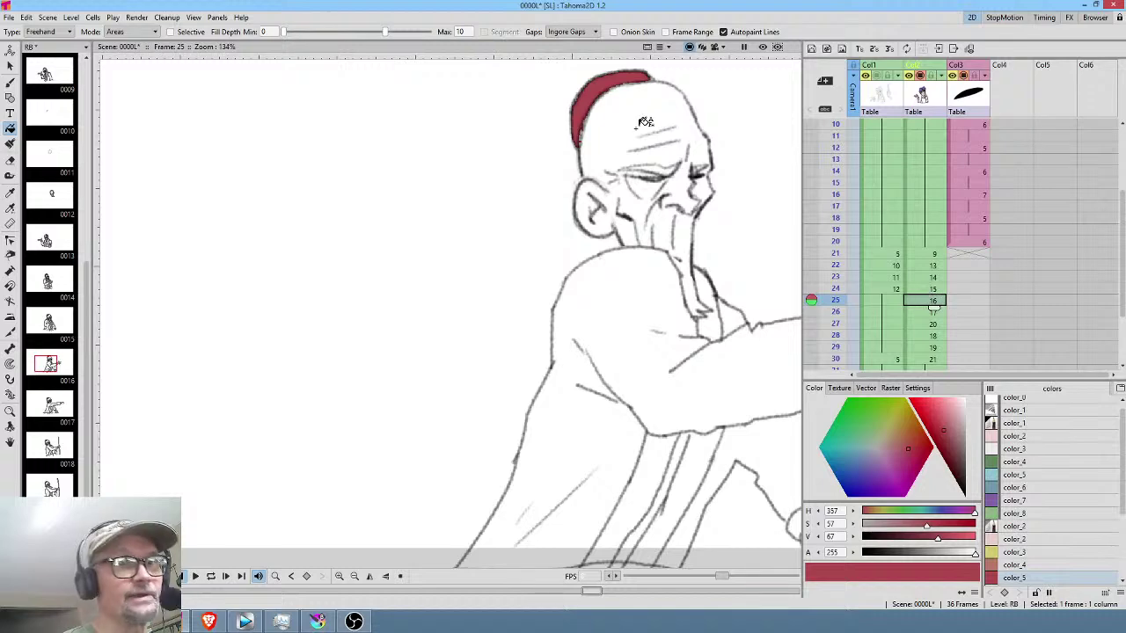
Examine the cap fill frame by frame from frame 26 to 30 and back to frame 21.
left_click(933, 312)
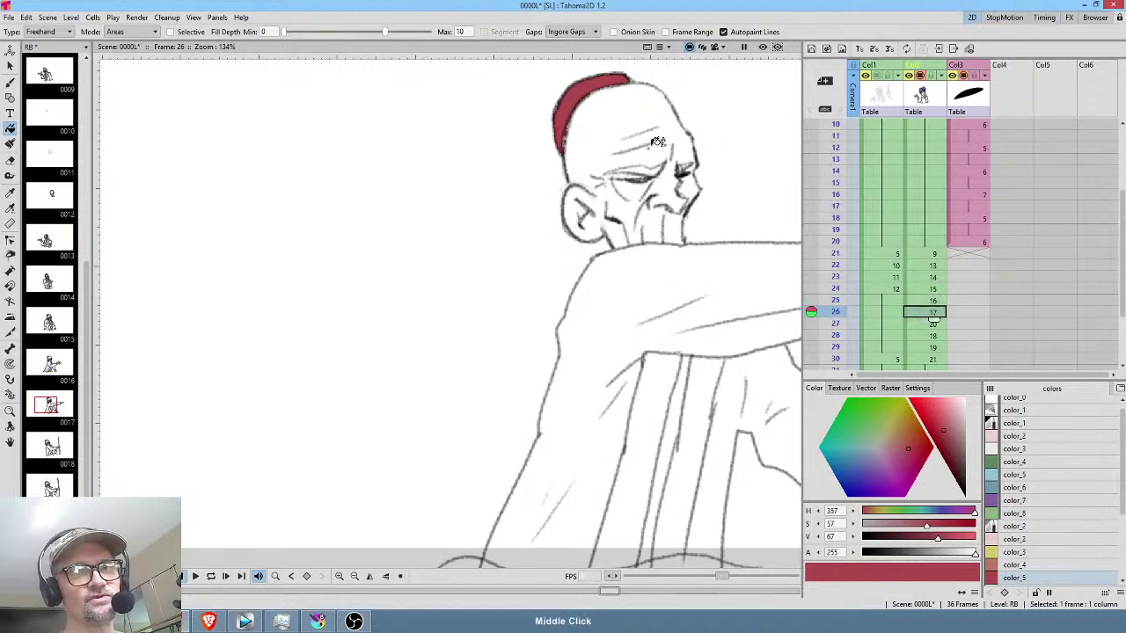
left_click_drag(664, 143, 622, 186)
left_click(931, 324)
left_click(931, 335)
left_click(931, 347)
left_click(931, 358)
left_click(931, 347)
left_click(930, 335)
left_click(930, 324)
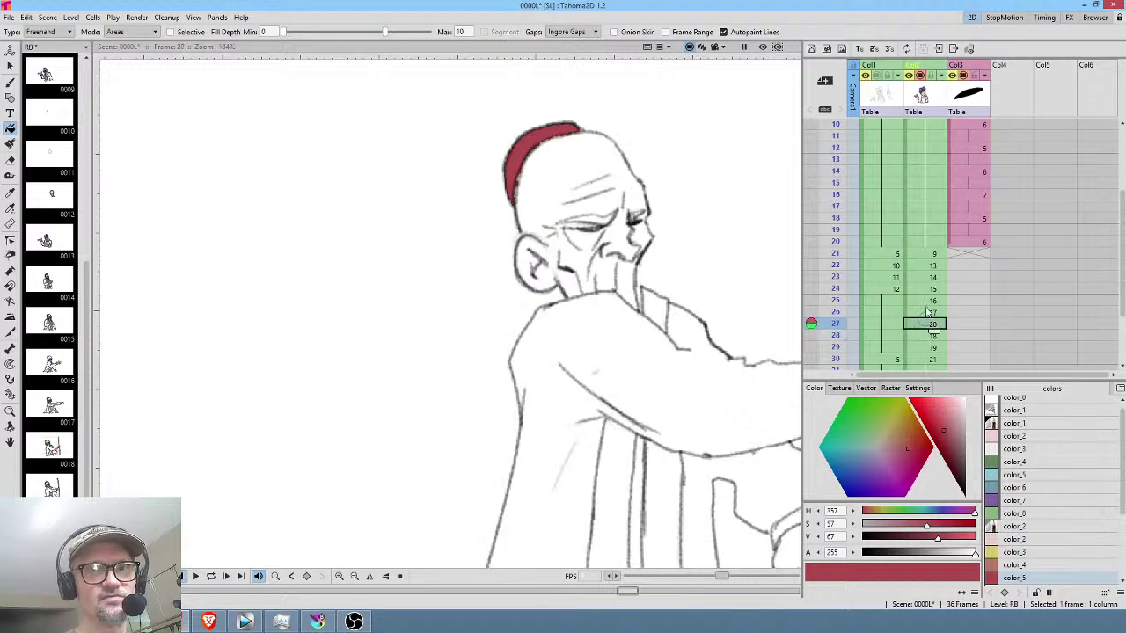
left_click(931, 312)
left_click(931, 300)
left_click(930, 288)
left_click(931, 277)
left_click(931, 265)
left_click(931, 254)
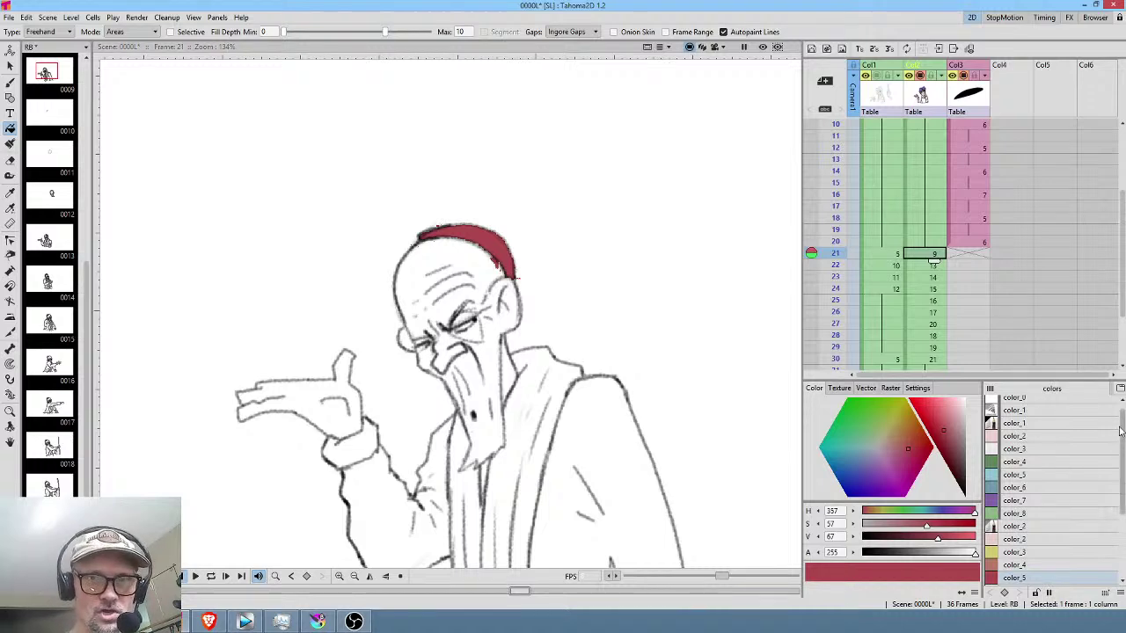
Erase the stray red fill pixels beside the old man's cap on frame 21 with the selective eraser.
left_click_drag(1121, 431, 1121, 420)
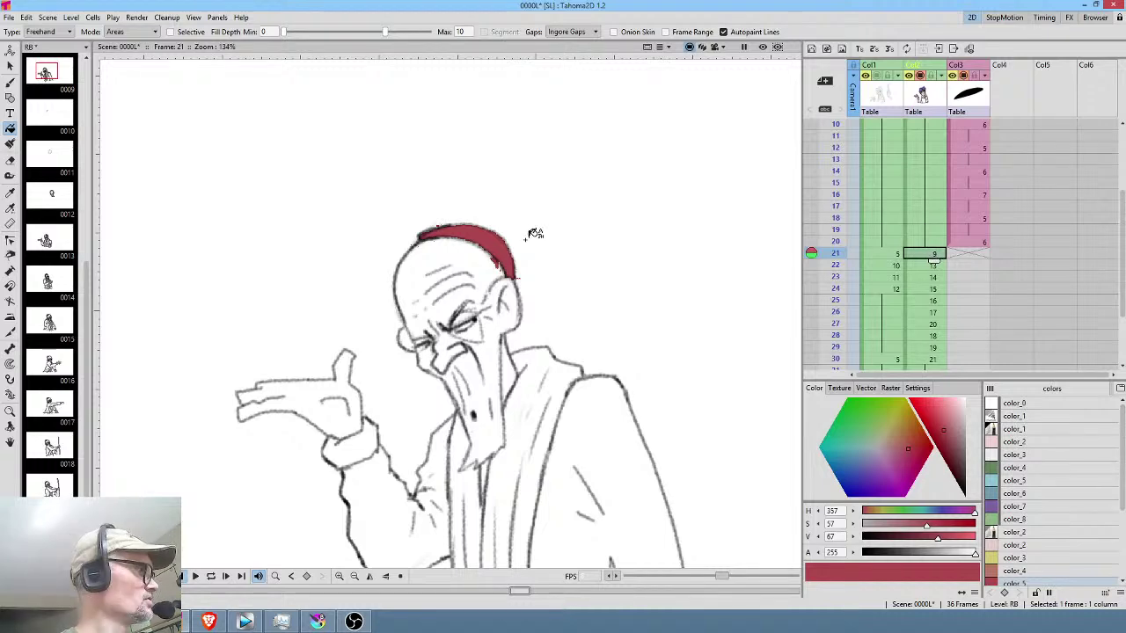
scroll(541, 264, "up", 5)
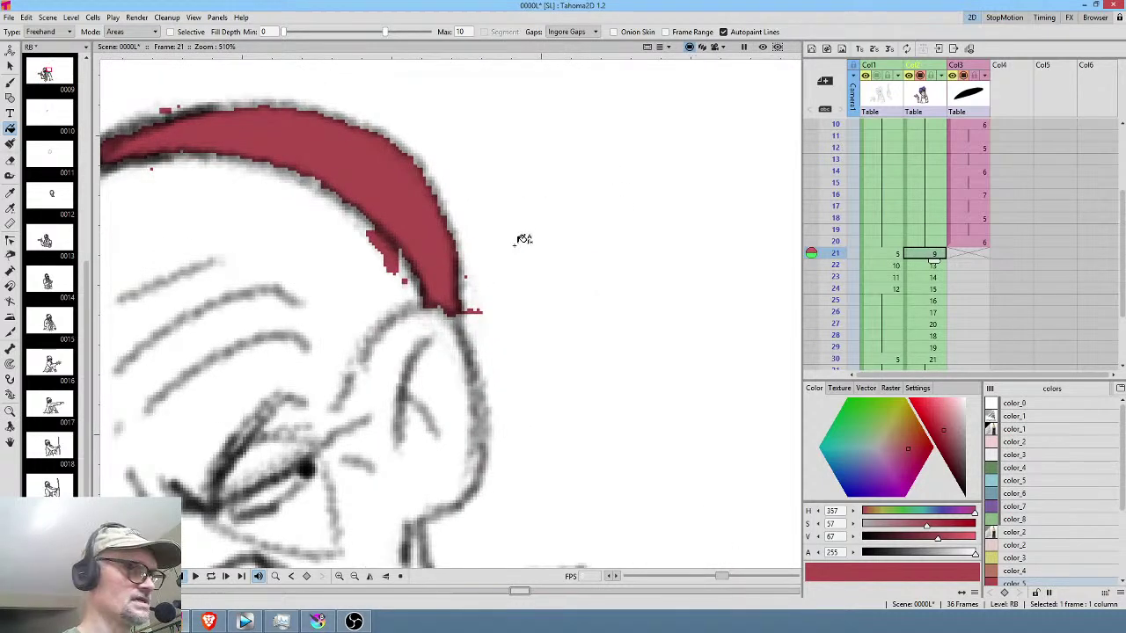
key("a")
mouse_move(484, 287)
left_mouse_down()
mouse_move(466, 312)
mouse_move(485, 303)
left_mouse_up()
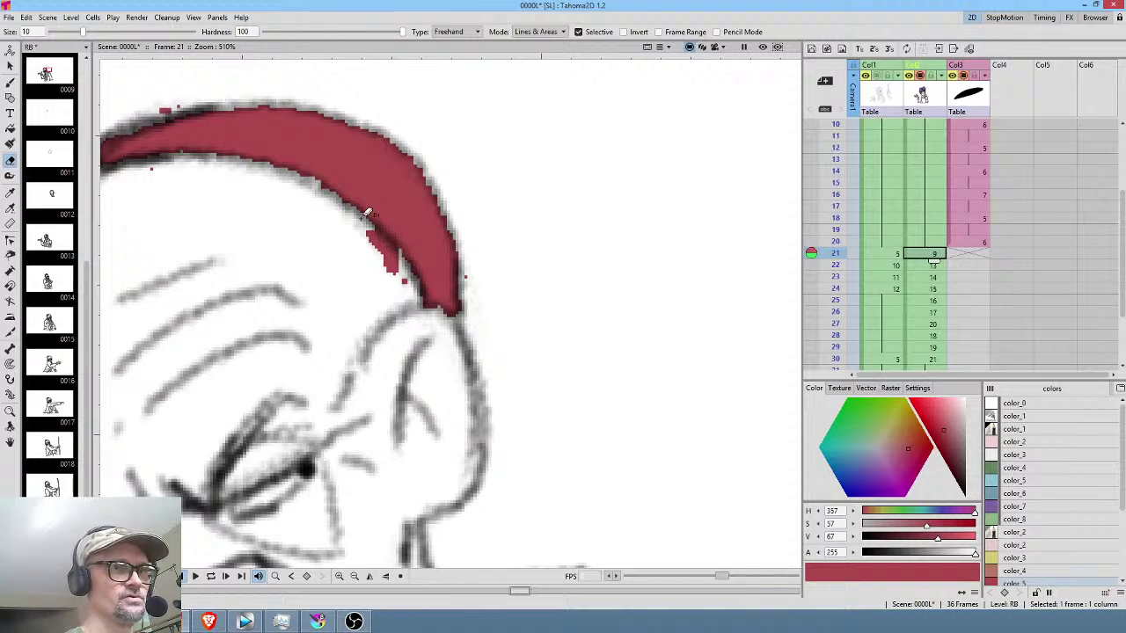
left_click_drag(405, 254, 379, 282)
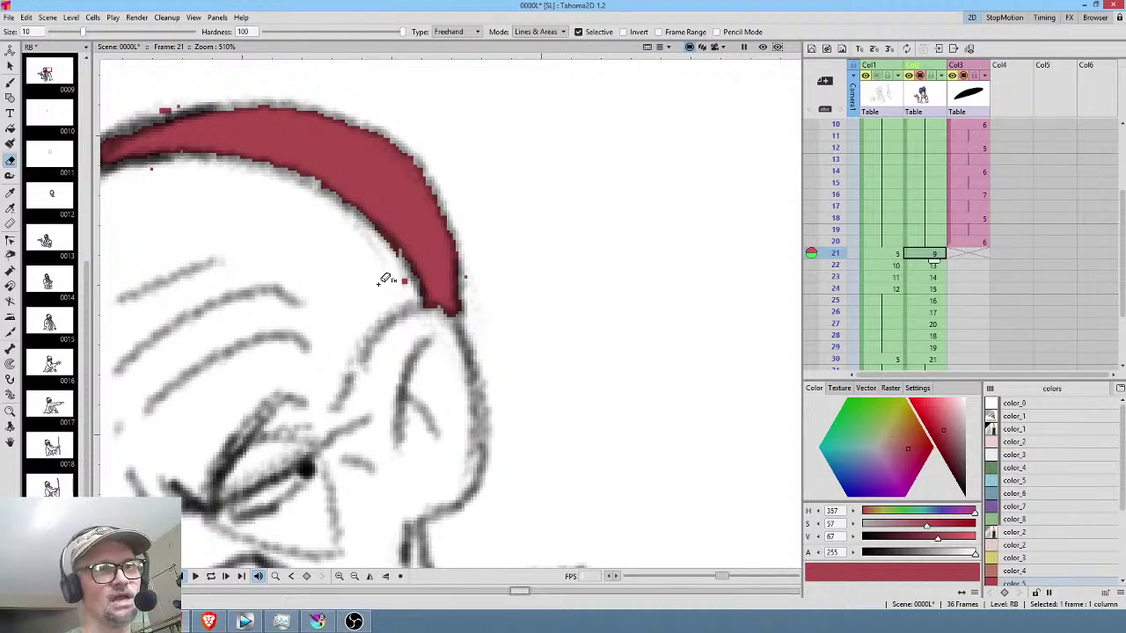
scroll(383, 280, "down", 5)
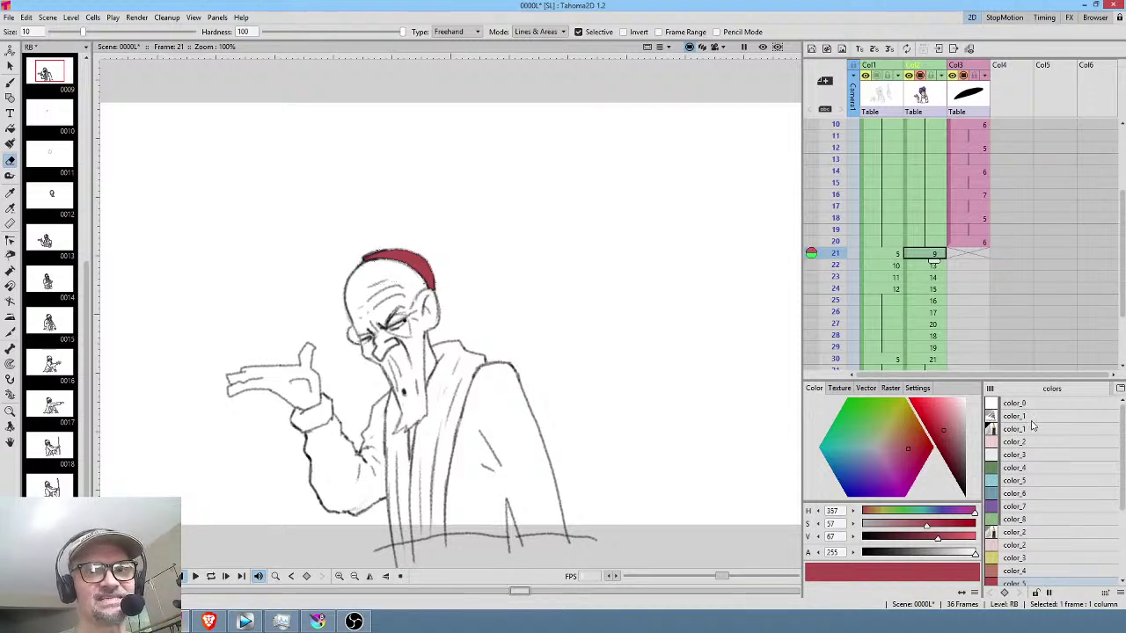
Fill the old man's raised hand with the skin tone color_2 on frames 21 and 22 using freehand fill.
left_click(1016, 545)
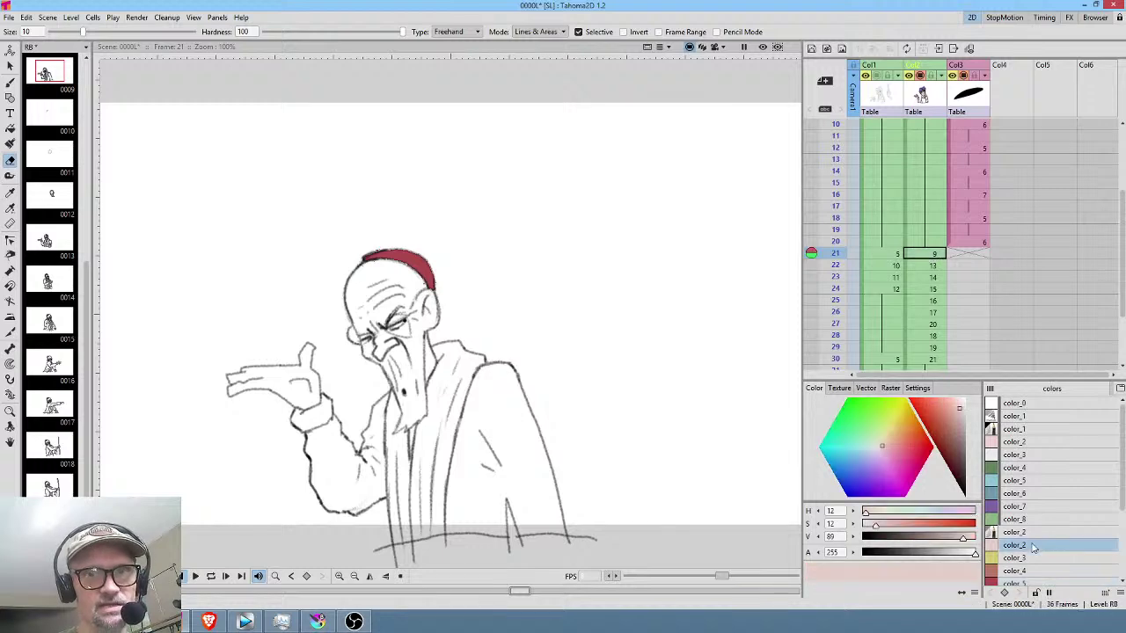
left_click(915, 254)
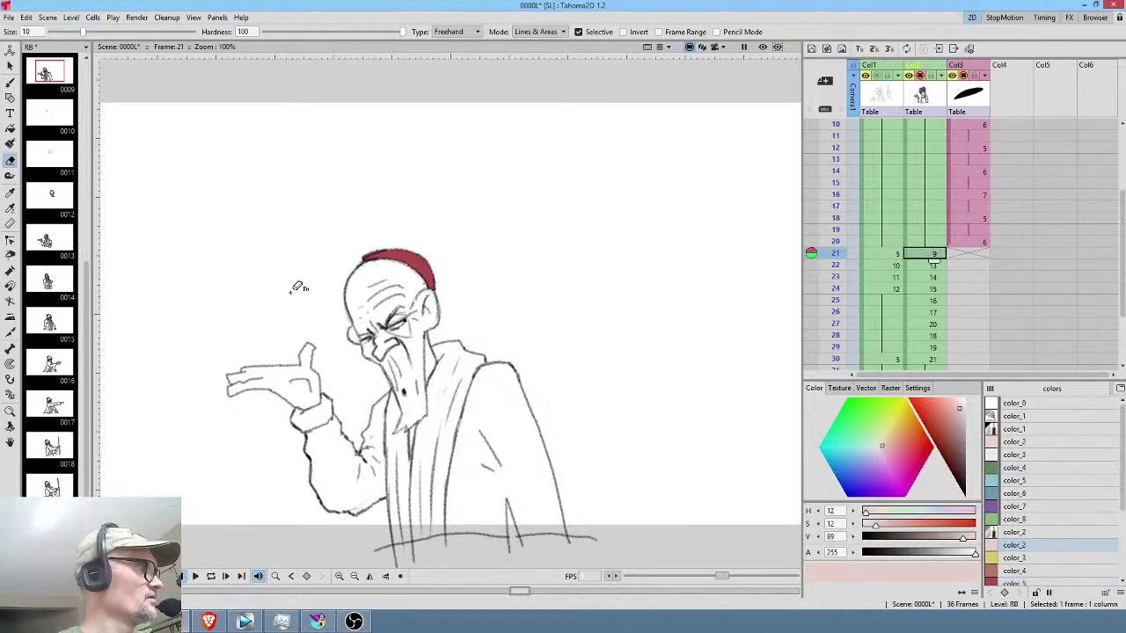
key("f")
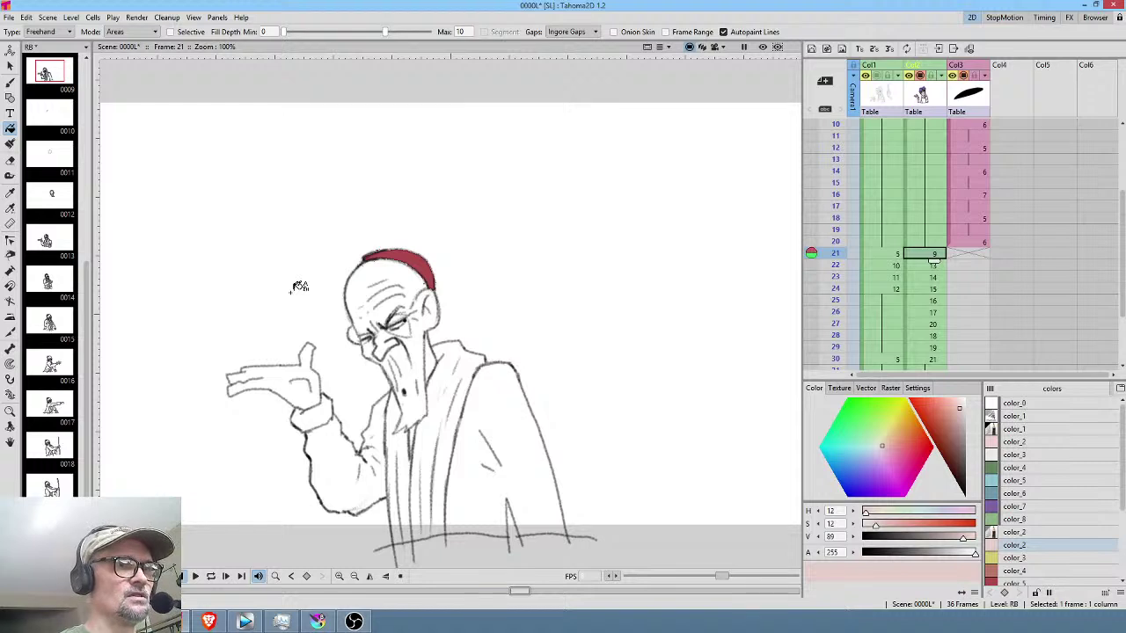
mouse_move(315, 318)
left_mouse_down()
mouse_move(231, 315)
mouse_move(249, 422)
mouse_move(330, 387)
mouse_move(337, 332)
left_mouse_up()
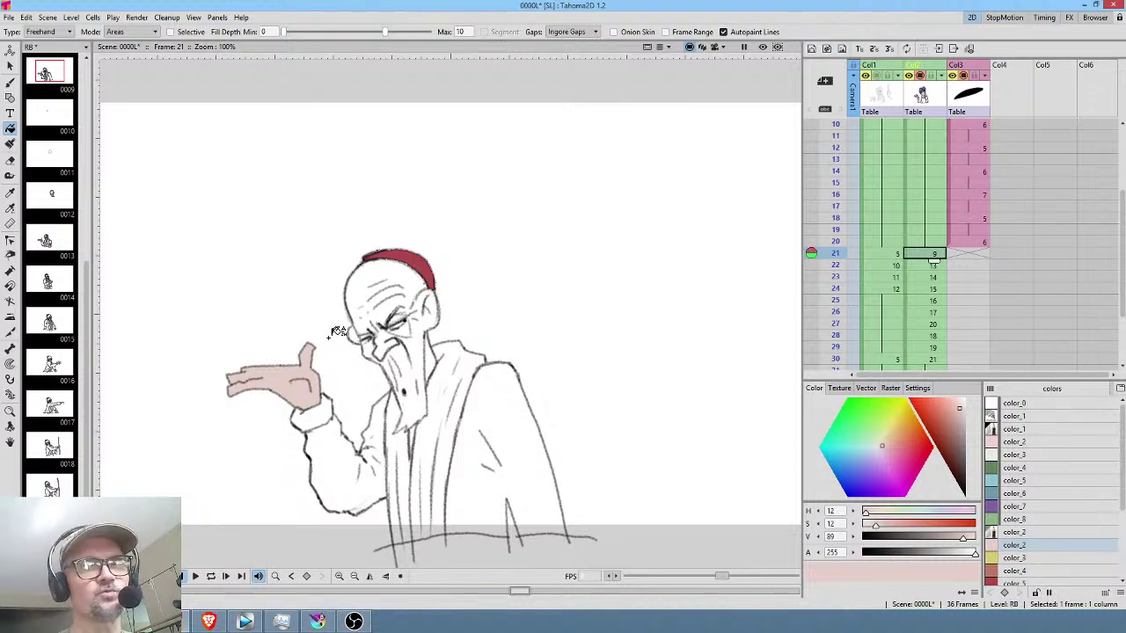
key(".")
mouse_move(326, 317)
left_mouse_down()
mouse_move(185, 366)
mouse_move(203, 432)
mouse_move(271, 407)
mouse_move(317, 408)
mouse_move(339, 362)
left_mouse_up()
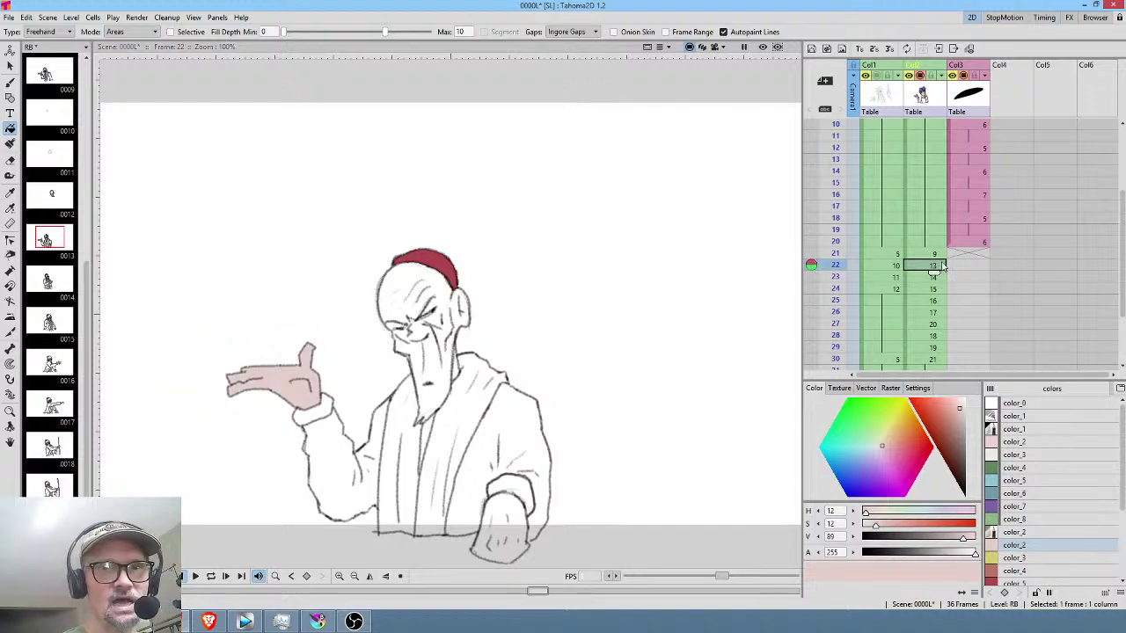
Fill the old man's outstretched hand with the skin tone on frames 23 to 25.
left_click(931, 277)
mouse_move(543, 336)
left_mouse_down()
mouse_move(510, 360)
mouse_move(492, 397)
mouse_move(552, 420)
mouse_move(577, 410)
mouse_move(578, 325)
left_mouse_up()
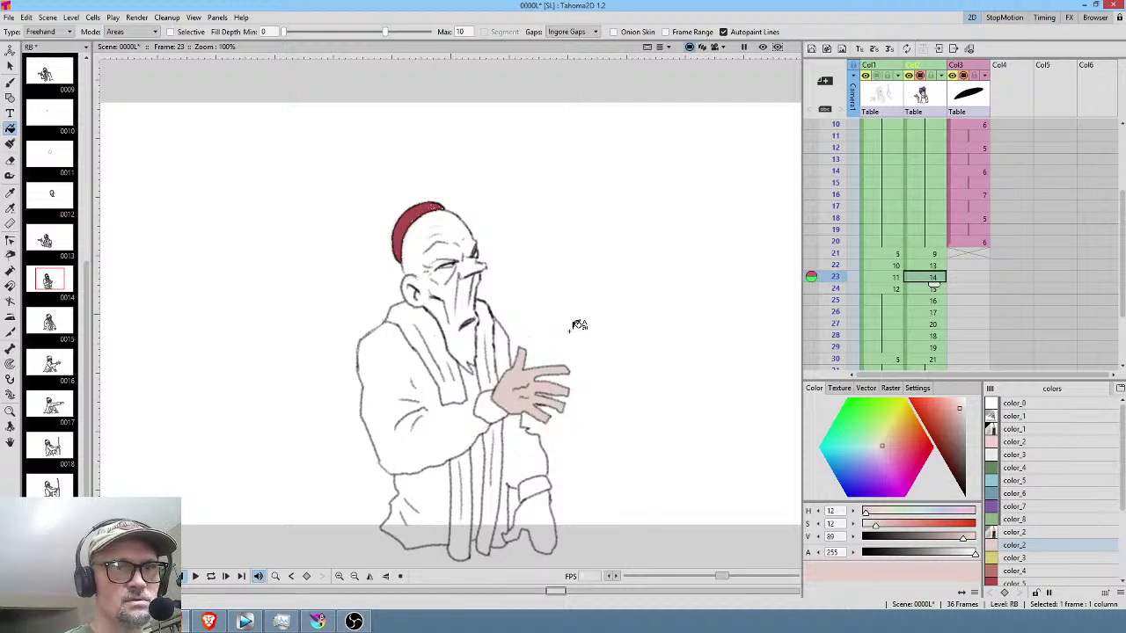
key("Down")
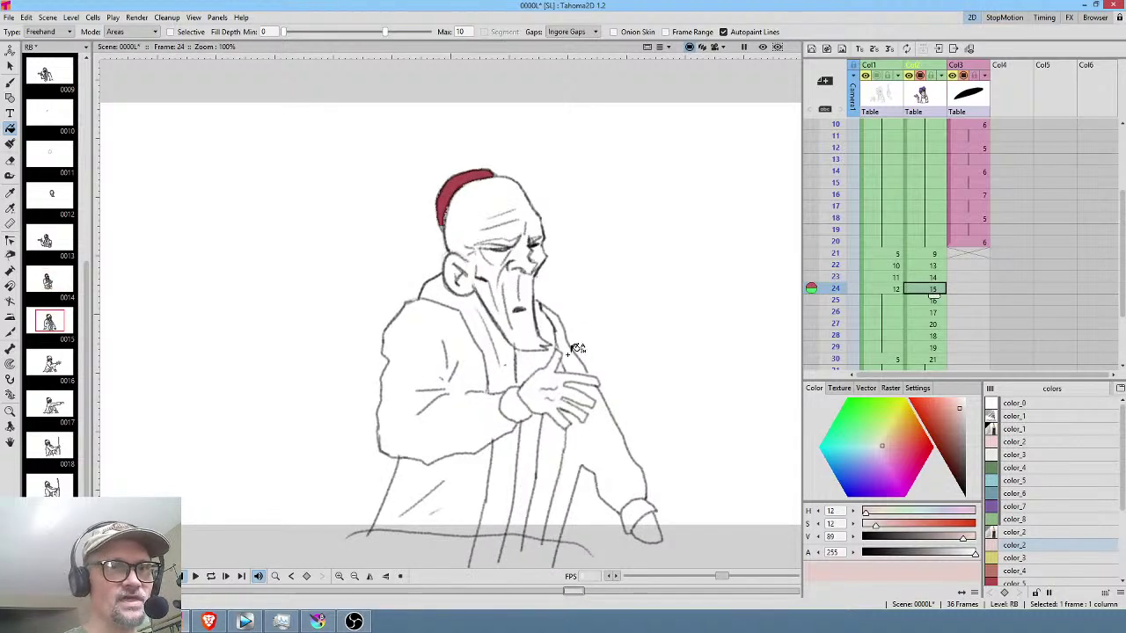
mouse_move(571, 340)
left_mouse_down()
mouse_move(519, 386)
mouse_move(527, 407)
mouse_move(571, 431)
mouse_move(598, 410)
mouse_move(579, 349)
left_mouse_up()
left_click(933, 303)
mouse_move(739, 283)
left_mouse_down()
mouse_move(688, 309)
mouse_move(679, 329)
mouse_move(731, 384)
mouse_move(772, 374)
mouse_move(792, 296)
left_mouse_up()
Fill the old man's extended hand with the skin tone on frames 26 and 27.
left_click(934, 313)
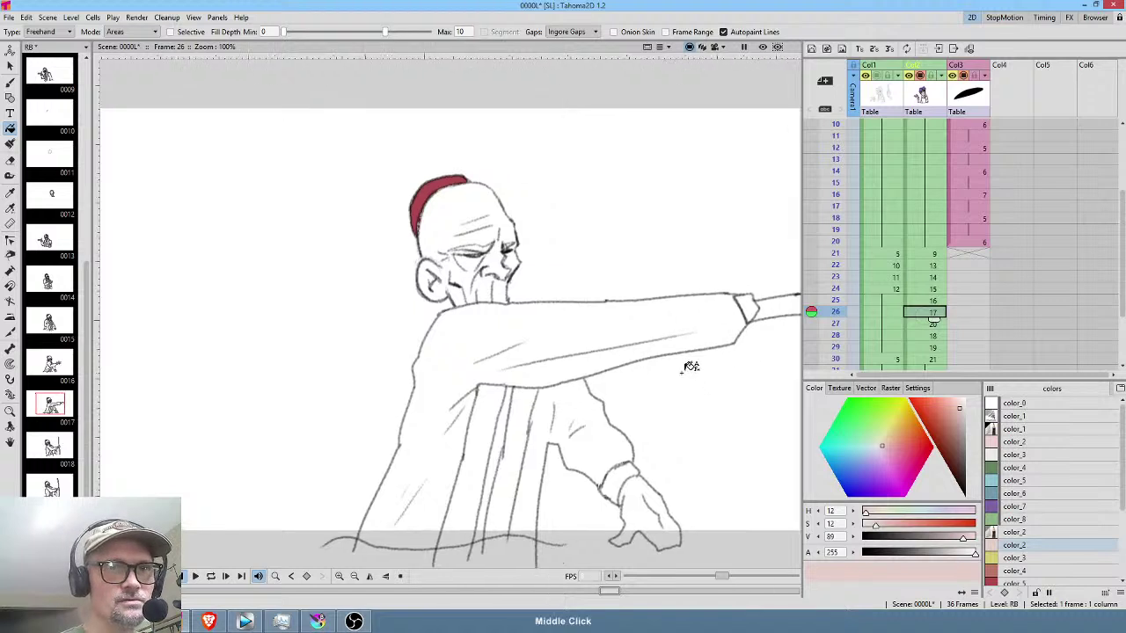
middle_click(711, 356)
mouse_move(638, 303)
left_mouse_down()
mouse_move(704, 347)
mouse_move(729, 291)
left_mouse_up()
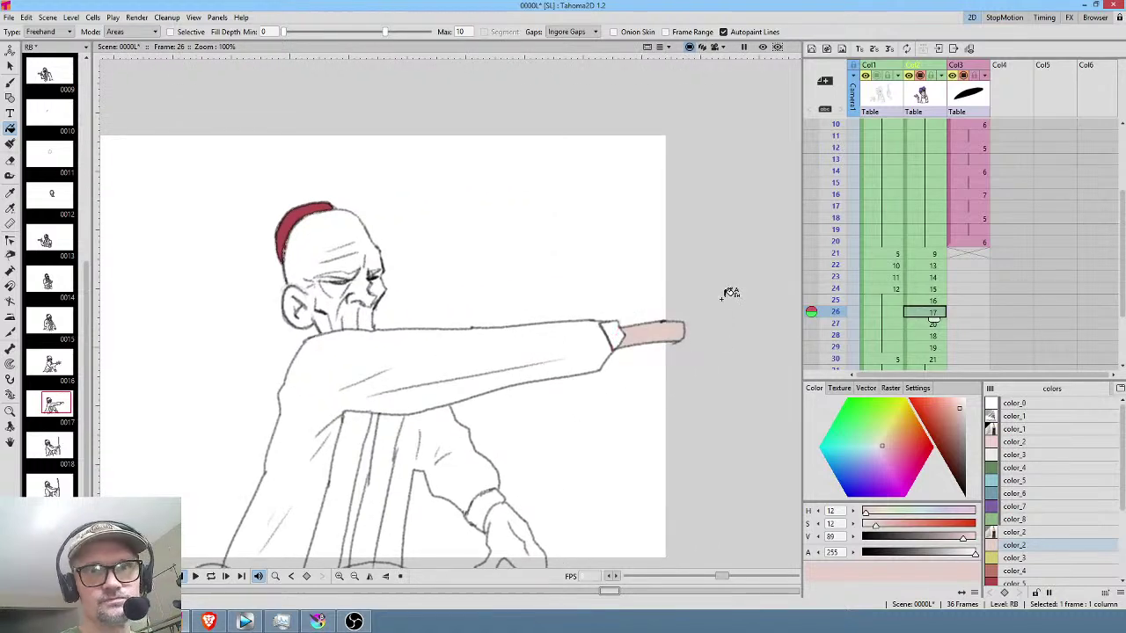
left_click(932, 324)
mouse_move(649, 379)
left_mouse_down()
mouse_move(597, 352)
mouse_move(575, 371)
mouse_move(566, 403)
mouse_move(598, 419)
mouse_move(653, 387)
left_mouse_up()
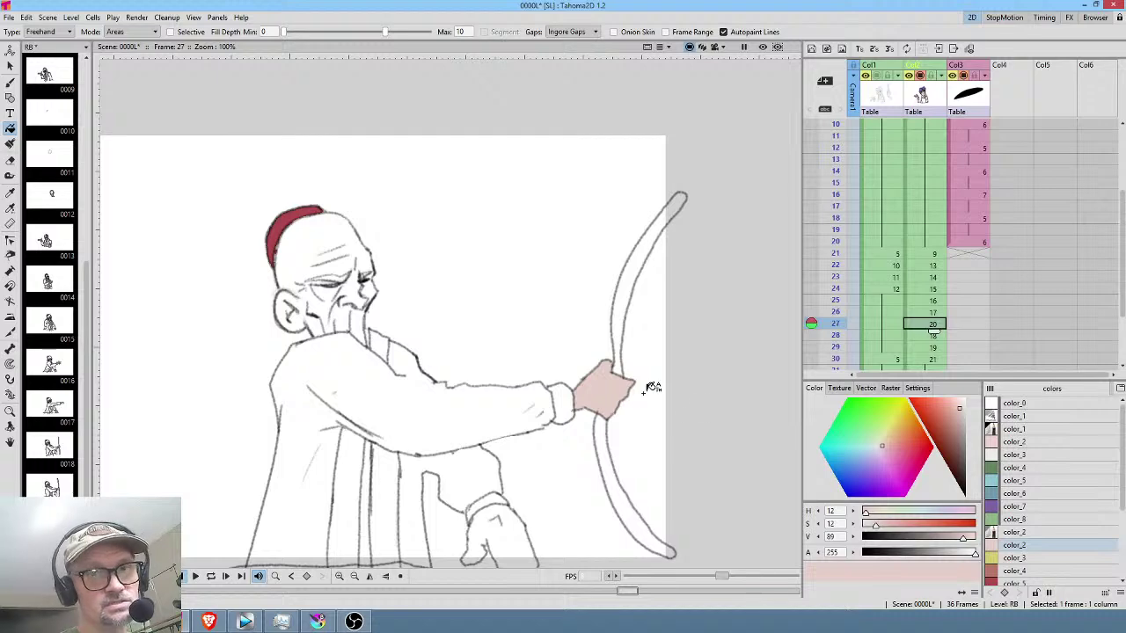
Fill the hand holding the staff with the skin tone on frames 28 to 30, including the raised hand on frame 30.
middle_click(651, 387)
left_click(935, 338)
mouse_move(631, 285)
left_mouse_down()
mouse_move(595, 275)
mouse_move(575, 288)
mouse_move(578, 323)
mouse_move(598, 347)
mouse_move(631, 327)
mouse_move(603, 283)
mouse_move(575, 285)
mouse_move(561, 303)
mouse_move(567, 353)
mouse_move(628, 346)
mouse_move(635, 307)
mouse_move(607, 277)
mouse_move(581, 274)
mouse_move(569, 296)
mouse_move(573, 331)
mouse_move(619, 337)
mouse_move(637, 304)
left_mouse_up()
left_click(932, 347)
left_click(928, 359)
mouse_move(508, 132)
left_mouse_down()
mouse_move(446, 147)
mouse_move(459, 235)
mouse_move(485, 257)
mouse_move(526, 226)
mouse_move(528, 141)
left_mouse_up()
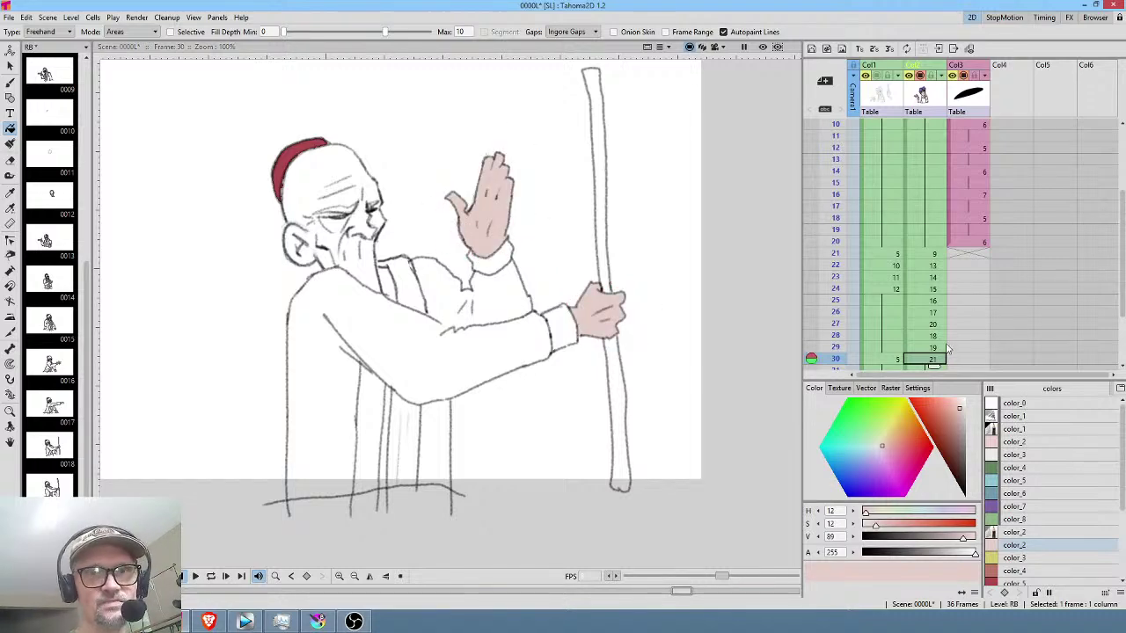
Fill the old man's lowered hand with the skin tone on frames 29 back to 26.
scroll(935, 290, "down", 2)
left_click(934, 274)
mouse_move(552, 396)
left_mouse_down()
mouse_move(506, 398)
mouse_move(500, 477)
mouse_move(552, 398)
left_mouse_up()
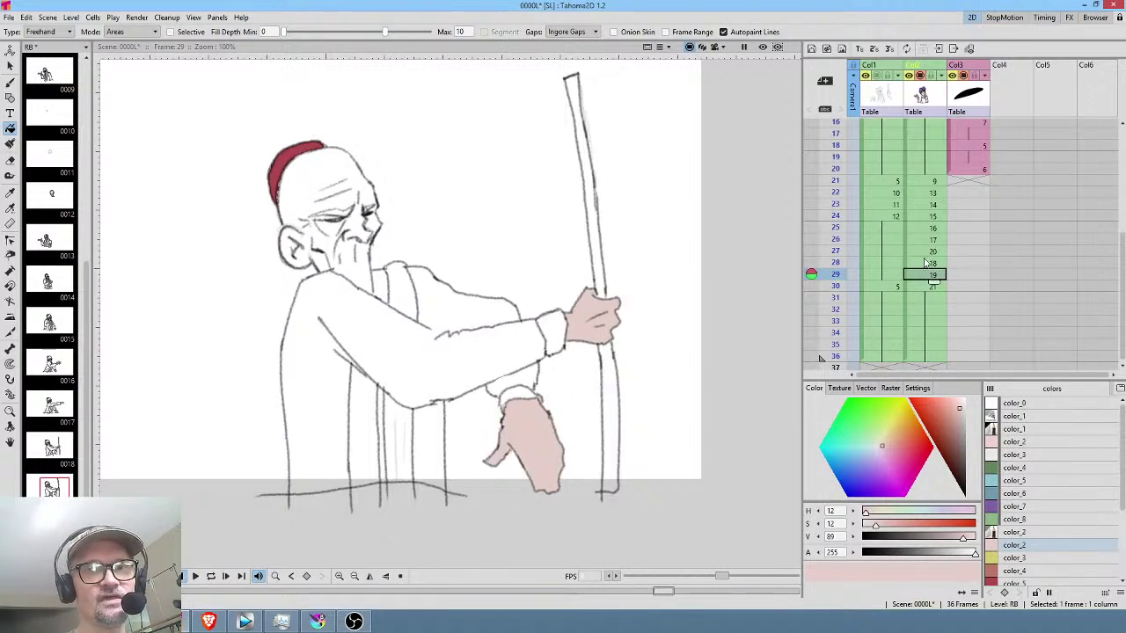
left_click(933, 263)
mouse_move(556, 397)
left_mouse_down()
mouse_move(510, 403)
mouse_move(479, 469)
mouse_move(553, 512)
mouse_move(581, 465)
mouse_move(543, 422)
mouse_move(505, 439)
mouse_move(492, 468)
mouse_move(504, 504)
mouse_move(584, 504)
mouse_move(573, 422)
mouse_move(517, 458)
mouse_move(501, 502)
mouse_move(584, 503)
mouse_move(599, 468)
mouse_move(578, 398)
left_mouse_up()
left_click(934, 251)
left_click(934, 239)
Fill the old man's lowered hand with the skin tone on frames 25 back to 22.
left_click(933, 228)
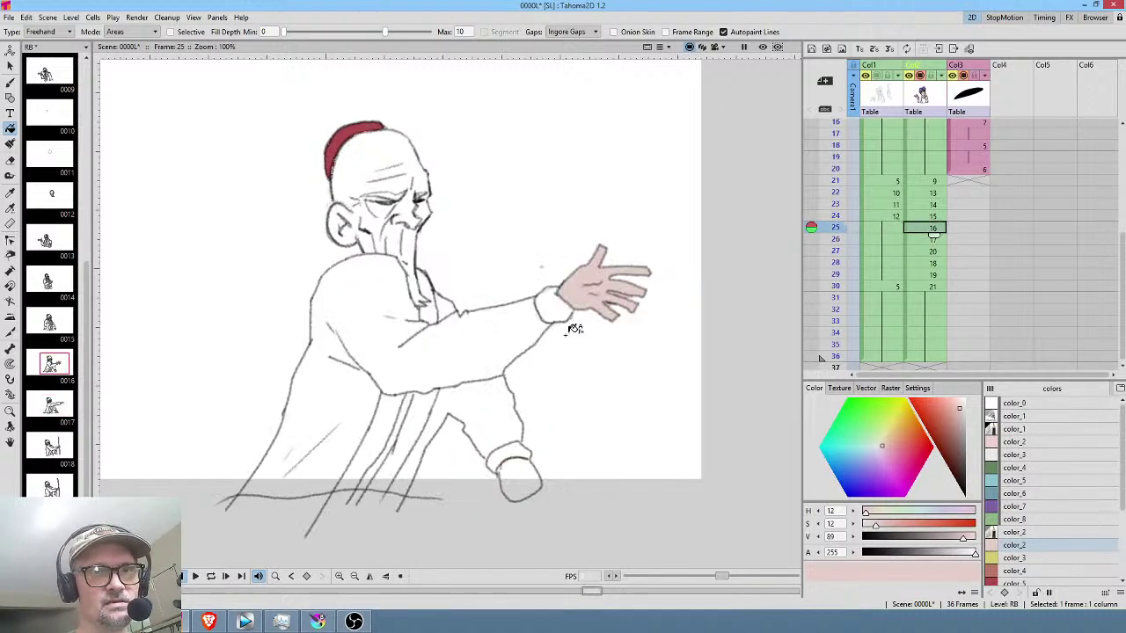
mouse_move(550, 449)
left_mouse_down()
mouse_move(505, 450)
mouse_move(547, 515)
mouse_move(554, 451)
mouse_move(550, 492)
mouse_move(547, 457)
left_mouse_up()
left_click(933, 216)
left_click(933, 204)
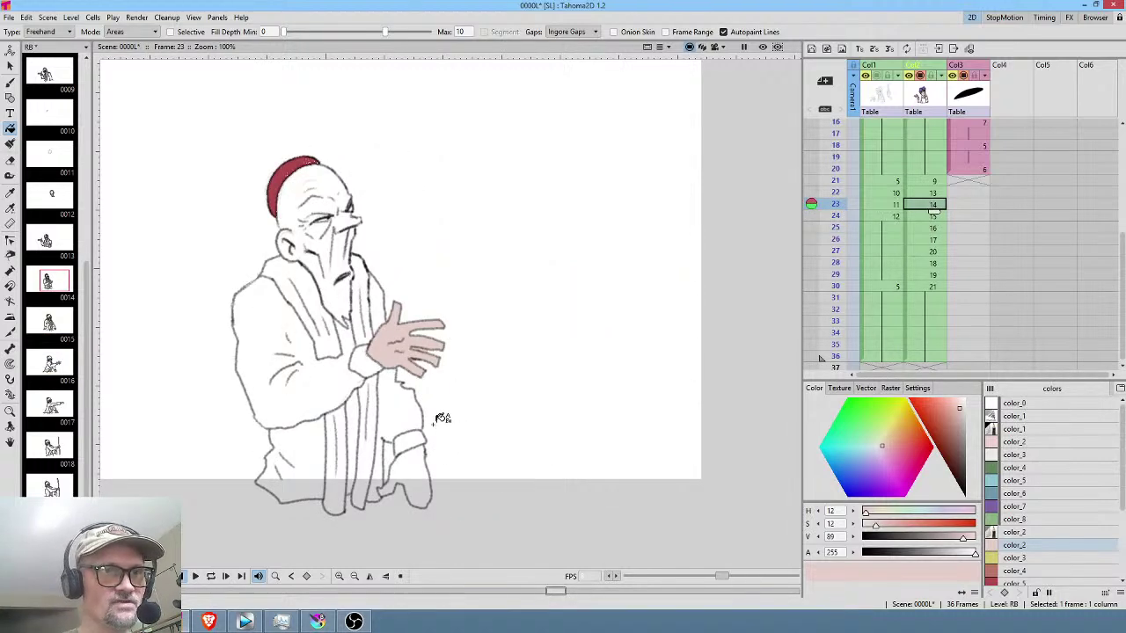
mouse_move(434, 442)
left_mouse_down()
mouse_move(390, 454)
mouse_move(380, 489)
mouse_move(421, 521)
mouse_move(453, 431)
left_mouse_up()
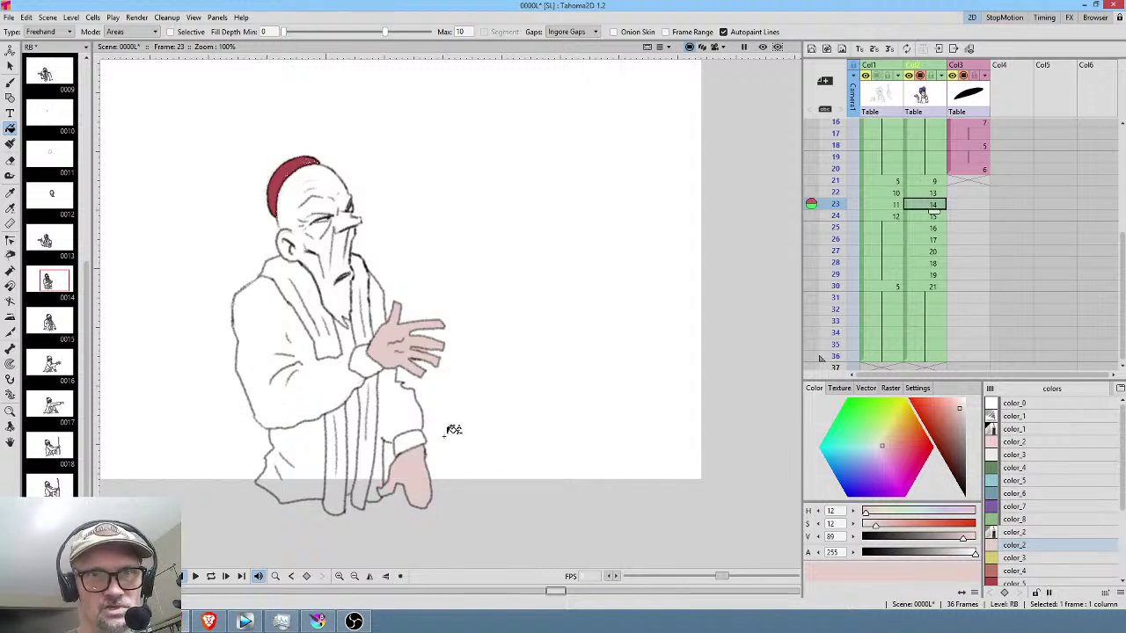
left_click(921, 194)
mouse_move(406, 475)
left_mouse_down()
mouse_move(371, 441)
mouse_move(359, 457)
mouse_move(344, 502)
mouse_move(352, 522)
mouse_move(411, 520)
mouse_move(418, 456)
left_mouse_up()
Fill the old man's head, ear, face and neck with the skin tone on frames 21 and 22.
left_click(934, 181)
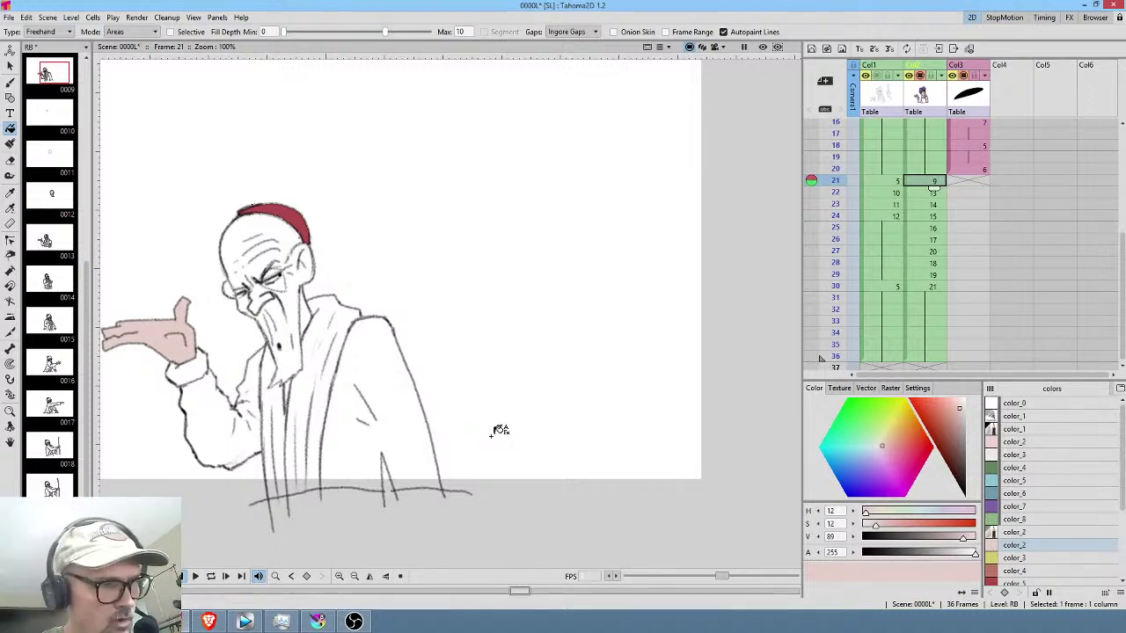
mouse_move(378, 262)
left_mouse_down()
mouse_move(459, 250)
mouse_move(530, 265)
left_mouse_up()
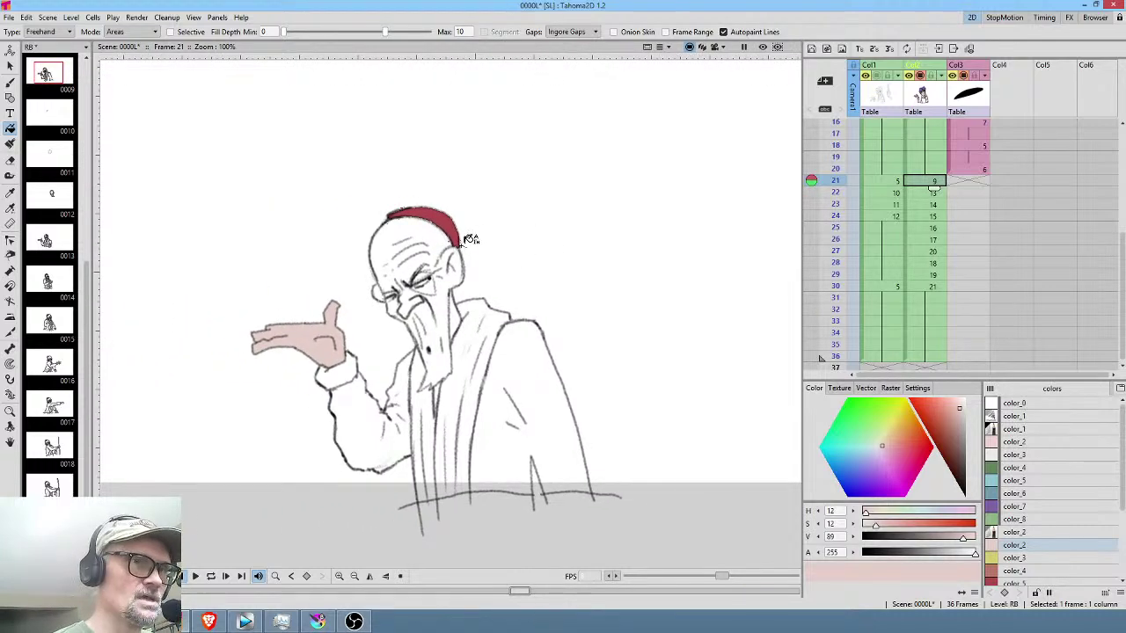
mouse_move(425, 211)
left_mouse_down()
mouse_move(357, 244)
mouse_move(358, 283)
mouse_move(361, 303)
mouse_move(418, 349)
mouse_move(424, 390)
mouse_move(461, 359)
mouse_move(476, 241)
left_mouse_up()
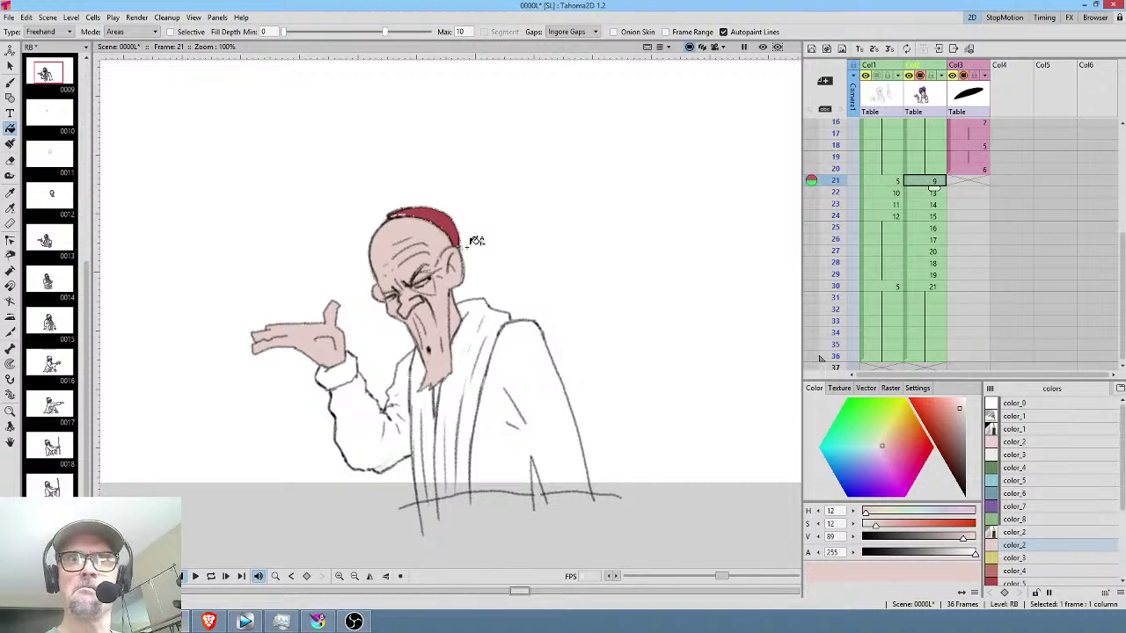
key("period")
left_click_drag(491, 266, 606, 184)
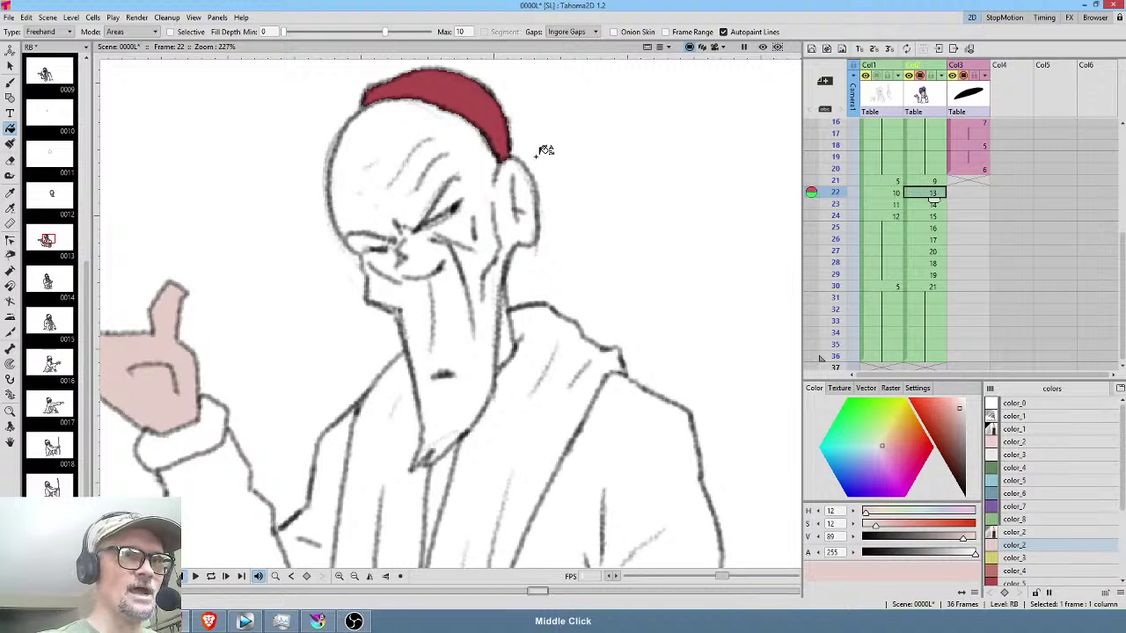
mouse_move(522, 145)
left_mouse_down()
mouse_move(459, 98)
mouse_move(393, 89)
mouse_move(337, 119)
mouse_move(312, 173)
mouse_move(339, 299)
mouse_move(389, 328)
mouse_move(406, 363)
mouse_move(406, 473)
mouse_move(462, 438)
mouse_move(516, 361)
mouse_move(526, 338)
mouse_move(512, 274)
mouse_move(551, 236)
mouse_move(547, 153)
left_mouse_up()
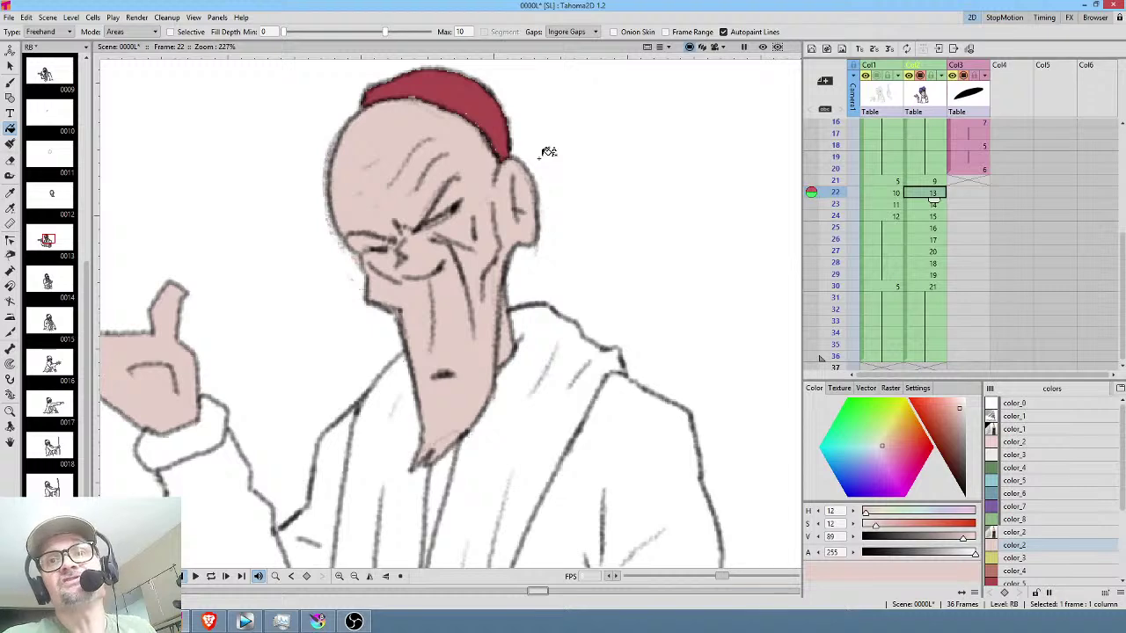
Fill the old man's head and face with the skin tone up to the cap edge on frames 23 and 24.
left_click(931, 205)
left_click_drag(604, 170, 604, 319)
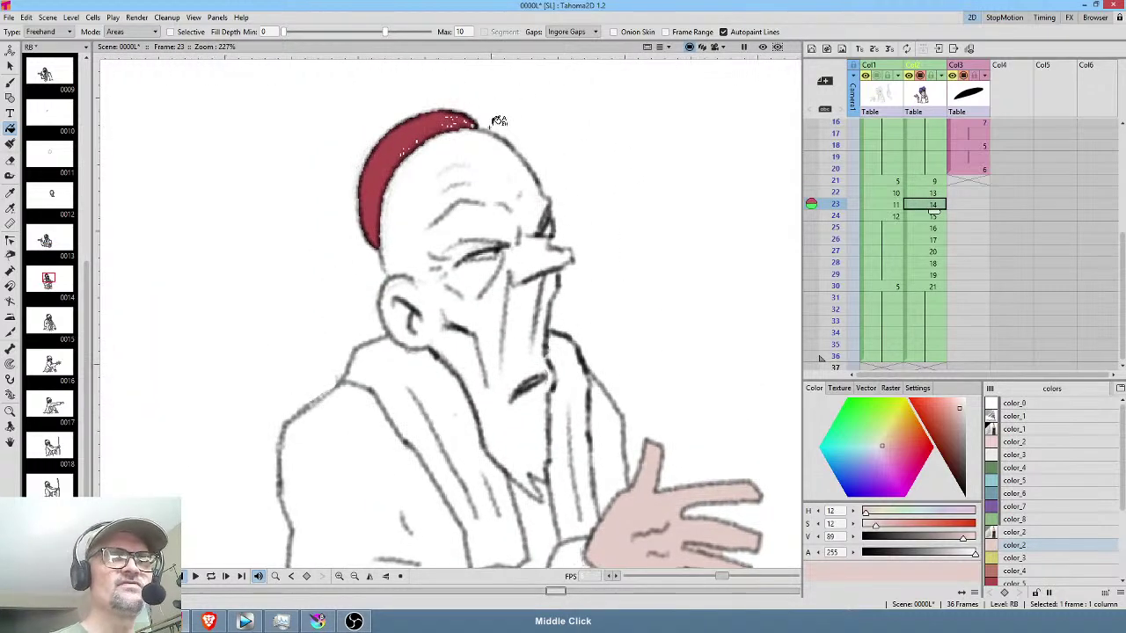
mouse_move(418, 141)
left_mouse_down()
mouse_move(382, 201)
mouse_move(369, 278)
mouse_move(376, 322)
mouse_move(429, 370)
mouse_move(479, 460)
mouse_move(547, 508)
mouse_move(570, 377)
mouse_move(554, 324)
mouse_move(587, 238)
mouse_move(554, 141)
left_mouse_up()
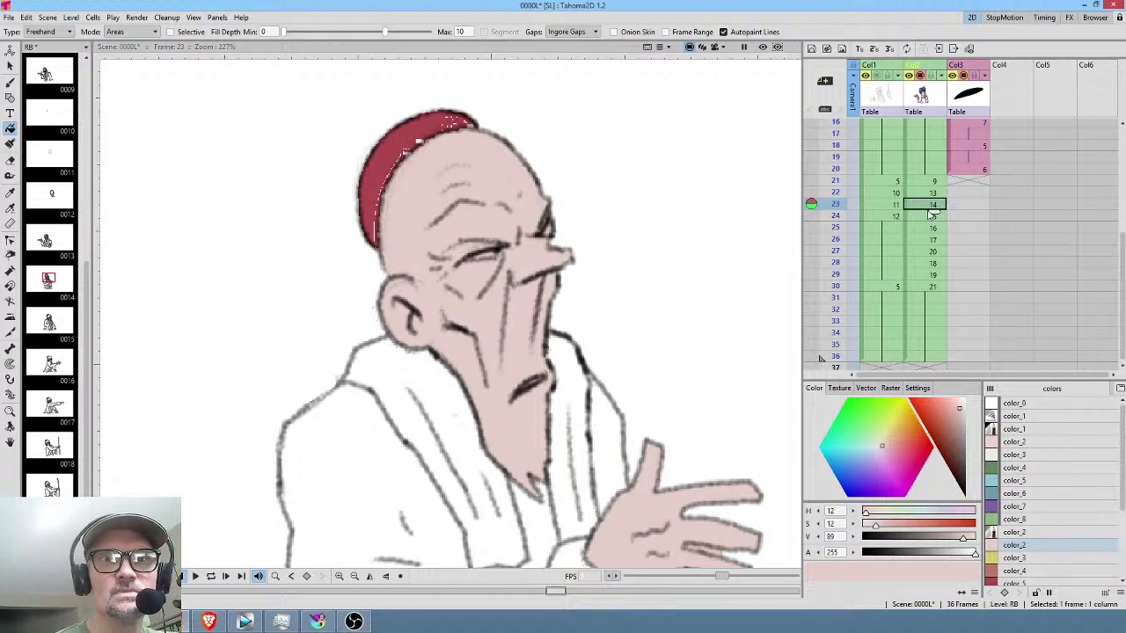
key("period")
middle_click(609, 294)
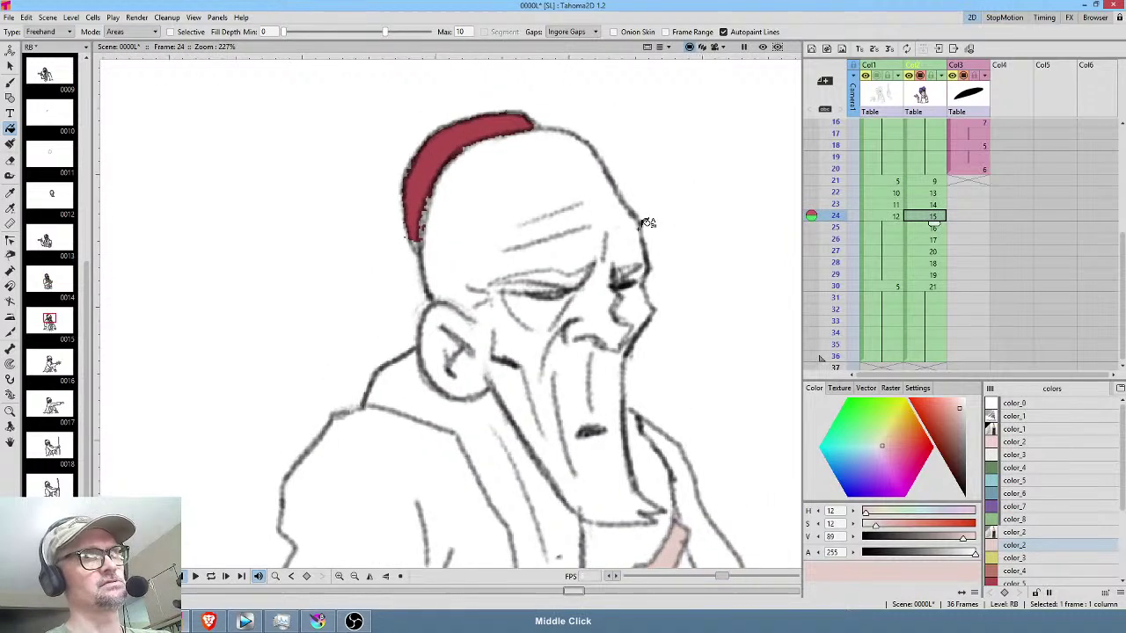
left_click_drag(584, 121, 556, 114)
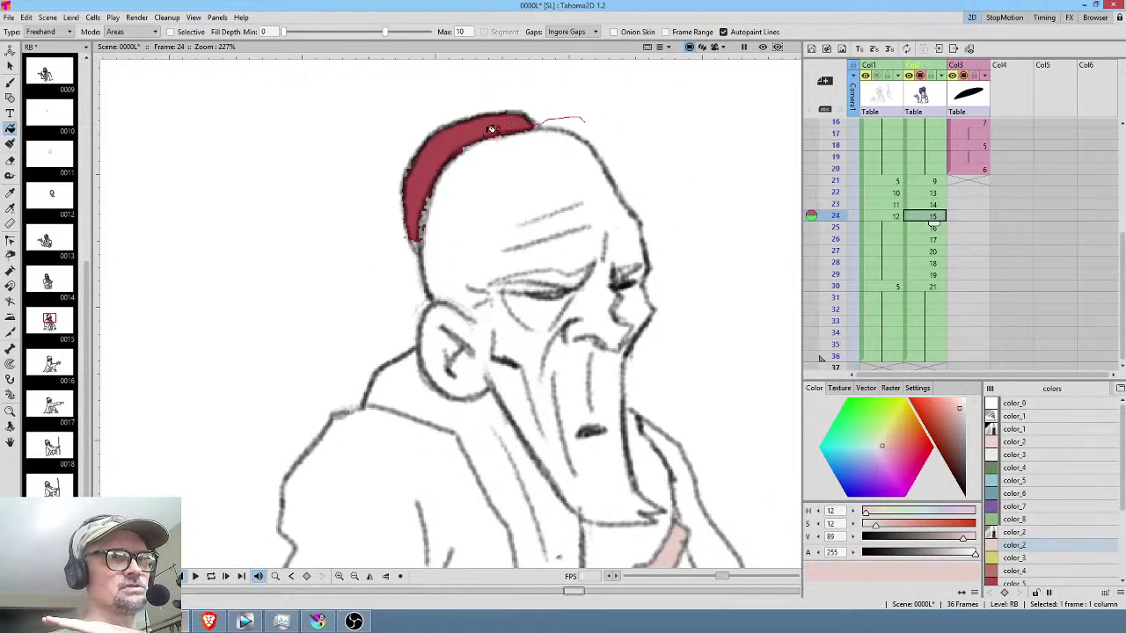
mouse_move(426, 217)
left_mouse_down()
mouse_move(421, 380)
mouse_move(486, 399)
mouse_move(599, 527)
mouse_move(653, 533)
mouse_move(679, 507)
mouse_move(651, 465)
mouse_move(636, 391)
mouse_move(662, 315)
mouse_move(666, 238)
mouse_move(600, 114)
left_mouse_up()
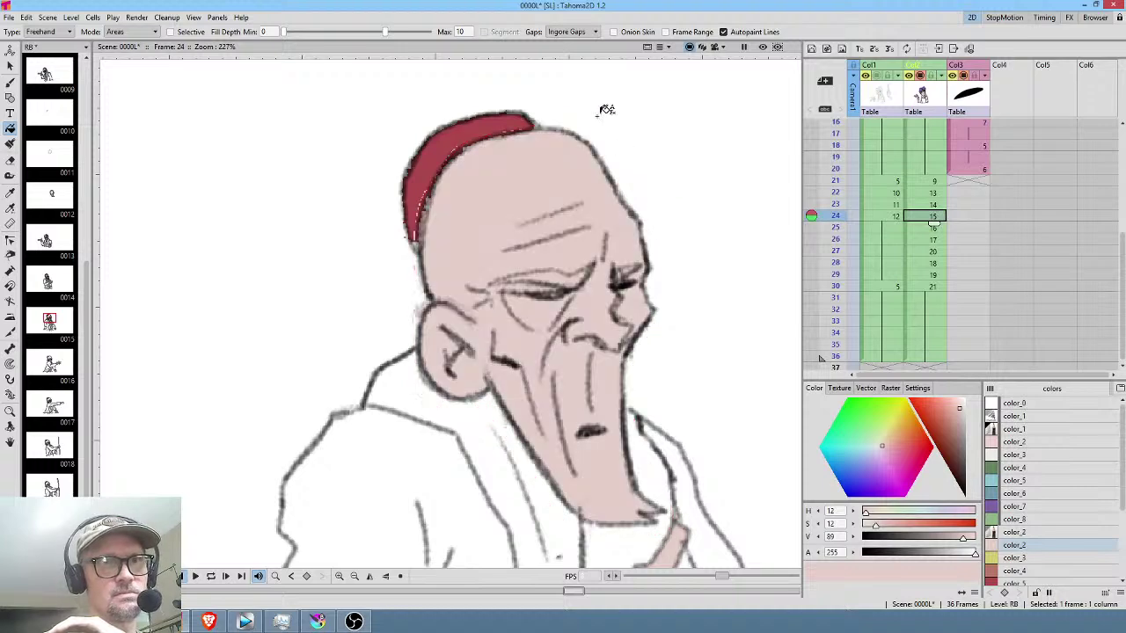
Fill the old man's head and face with the skin tone on frames 25 and 26.
key("Down")
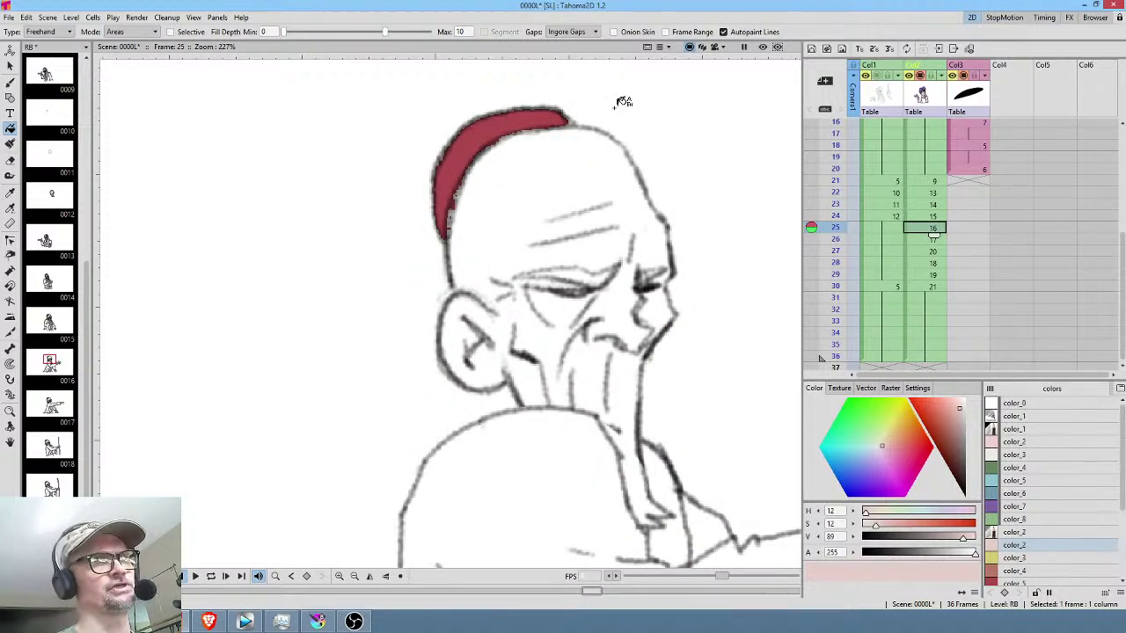
mouse_move(572, 115)
left_mouse_down()
mouse_move(498, 134)
mouse_move(466, 174)
left_mouse_up()
mouse_move(448, 257)
left_mouse_down()
mouse_move(433, 380)
mouse_move(570, 421)
mouse_move(622, 507)
mouse_move(655, 454)
mouse_move(655, 401)
mouse_move(712, 278)
mouse_move(631, 101)
mouse_move(489, 125)
mouse_move(442, 163)
mouse_move(397, 376)
mouse_move(566, 412)
mouse_move(648, 402)
mouse_move(676, 319)
mouse_move(674, 214)
mouse_move(610, 126)
left_mouse_up()
key("period")
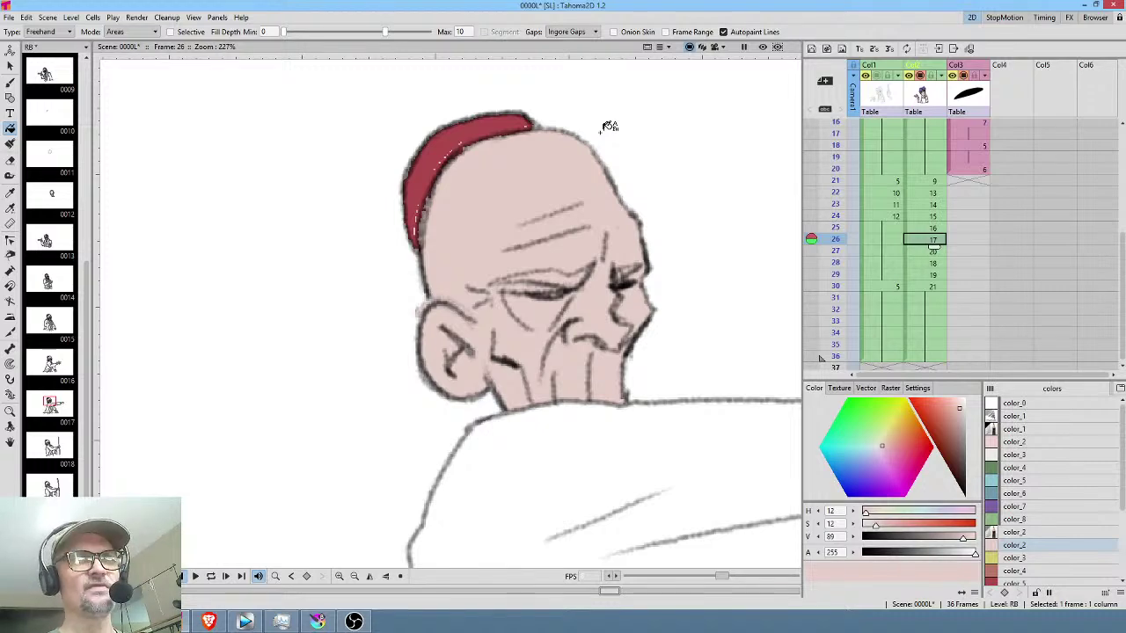
Fill the old man's head and face with the skin tone on frames 27 and 28.
left_click(931, 253)
left_click_drag(568, 129, 512, 124)
mouse_move(420, 188)
left_mouse_down()
mouse_move(398, 280)
mouse_move(413, 414)
mouse_move(577, 431)
mouse_move(609, 459)
mouse_move(644, 321)
mouse_move(633, 181)
mouse_move(588, 116)
left_mouse_up()
left_click(933, 264)
left_click_drag(490, 151, 442, 150)
mouse_move(334, 269)
left_mouse_down()
mouse_move(314, 380)
mouse_move(349, 451)
mouse_move(407, 444)
mouse_move(468, 457)
mouse_move(492, 493)
mouse_move(552, 516)
mouse_move(566, 476)
mouse_move(553, 397)
mouse_move(589, 314)
mouse_move(577, 231)
mouse_move(518, 166)
mouse_move(440, 162)
mouse_move(381, 175)
mouse_move(337, 214)
left_mouse_up()
Fill the old man's head and face with the skin tone on frames 29 and 30.
left_click(928, 276)
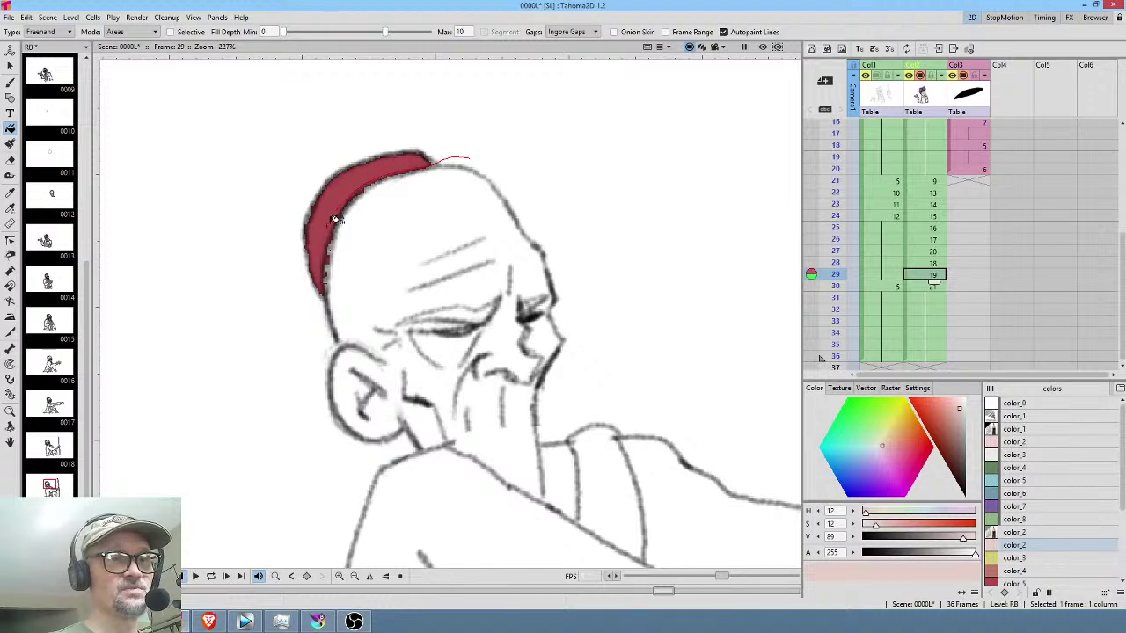
mouse_move(326, 272)
left_mouse_down()
mouse_move(292, 359)
mouse_move(360, 447)
mouse_move(429, 456)
mouse_move(532, 513)
mouse_move(552, 480)
mouse_move(546, 398)
mouse_move(583, 319)
mouse_move(535, 181)
mouse_move(492, 150)
left_mouse_up()
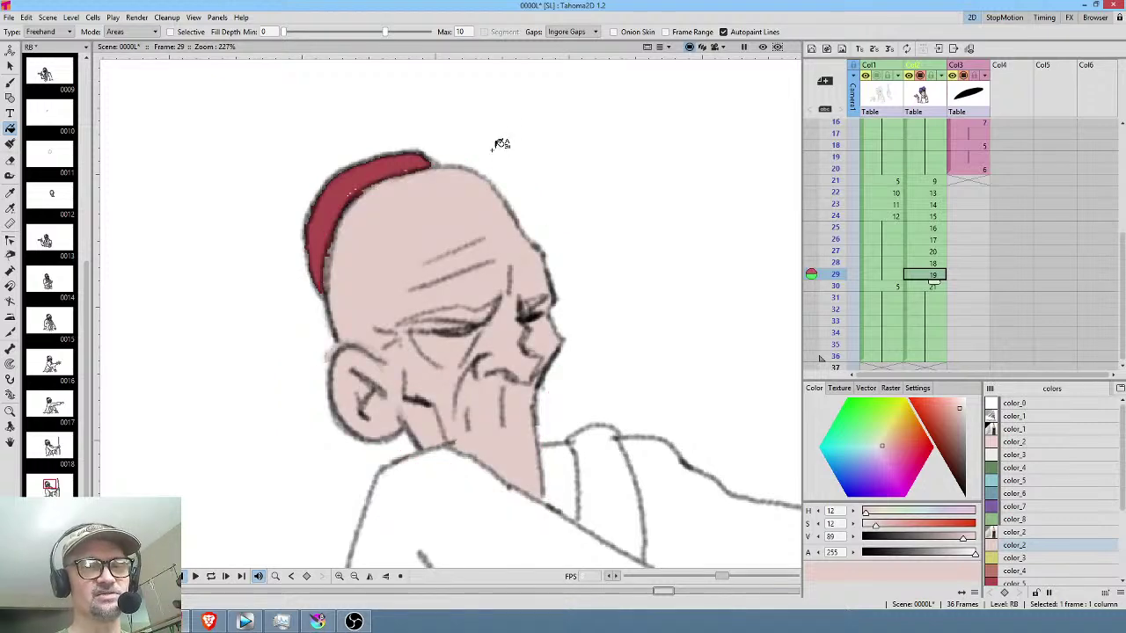
left_click(933, 287)
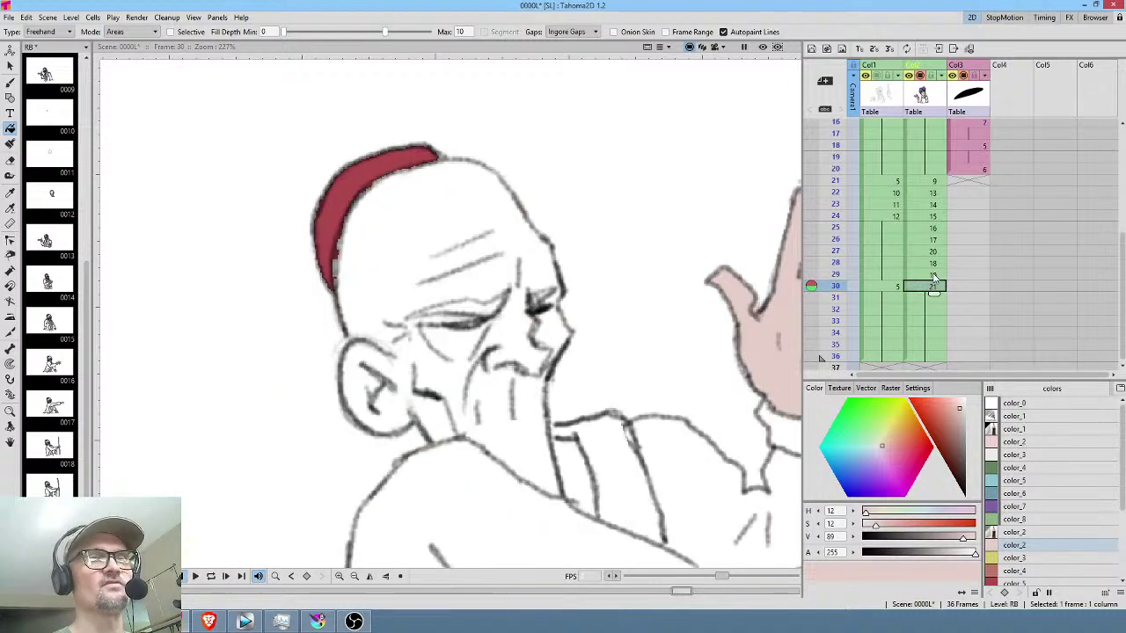
left_click_drag(495, 151, 440, 152)
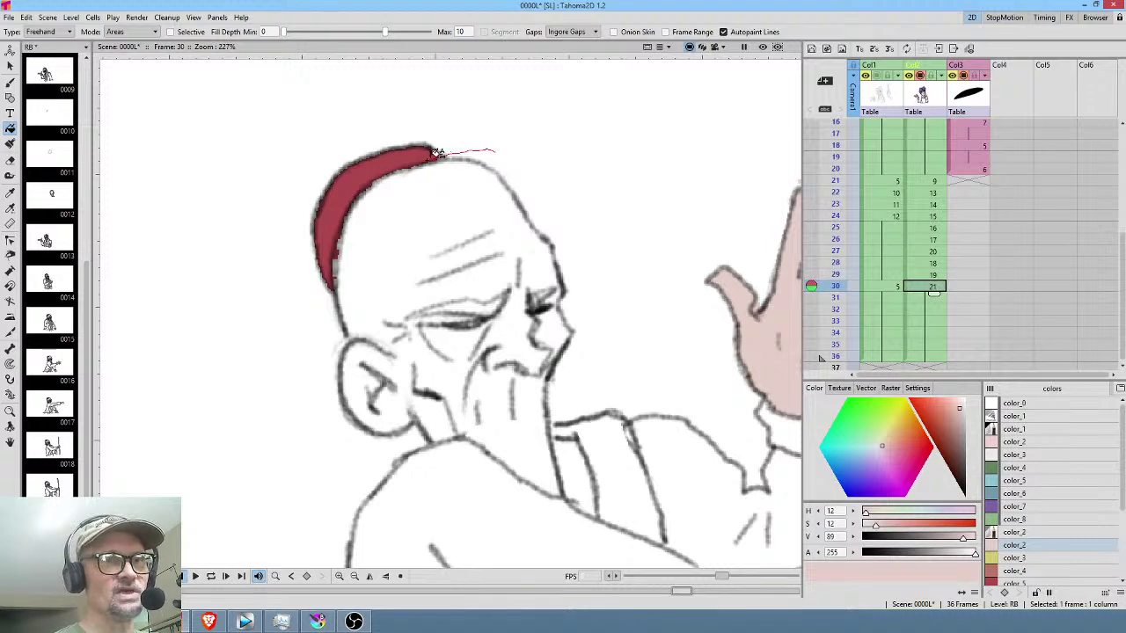
mouse_move(339, 286)
left_mouse_down()
mouse_move(291, 405)
mouse_move(360, 445)
mouse_move(470, 452)
mouse_move(535, 496)
mouse_move(576, 501)
mouse_move(563, 401)
mouse_move(598, 315)
mouse_move(554, 191)
mouse_move(520, 142)
left_mouse_up()
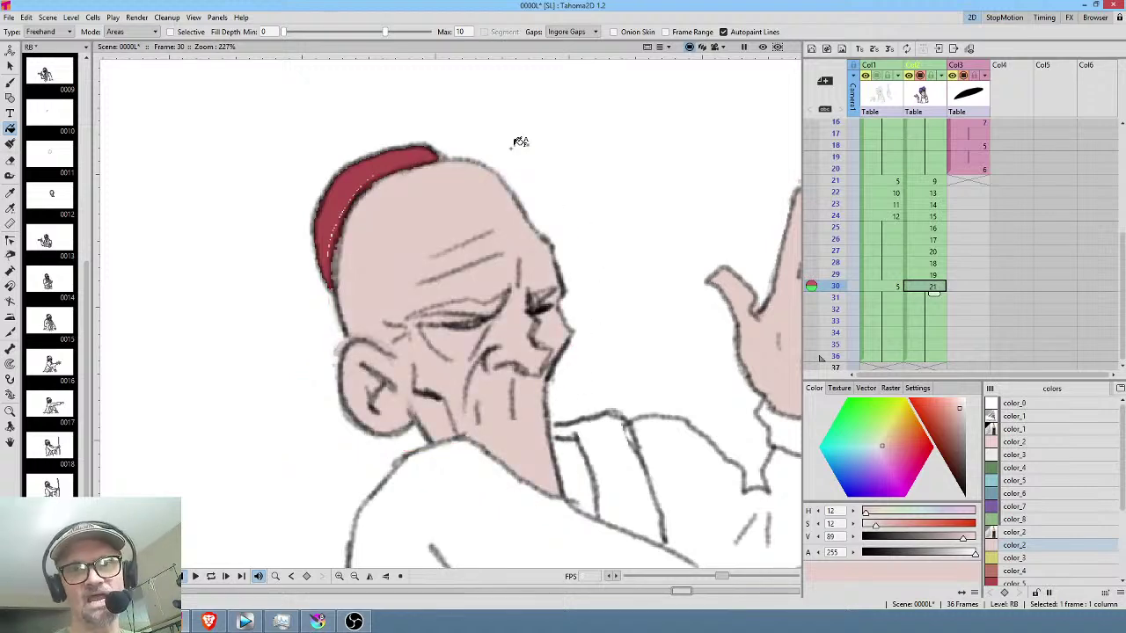
Fill both collar bands of the old man's robe with the yellow color_3 on frame 21.
left_click(932, 181)
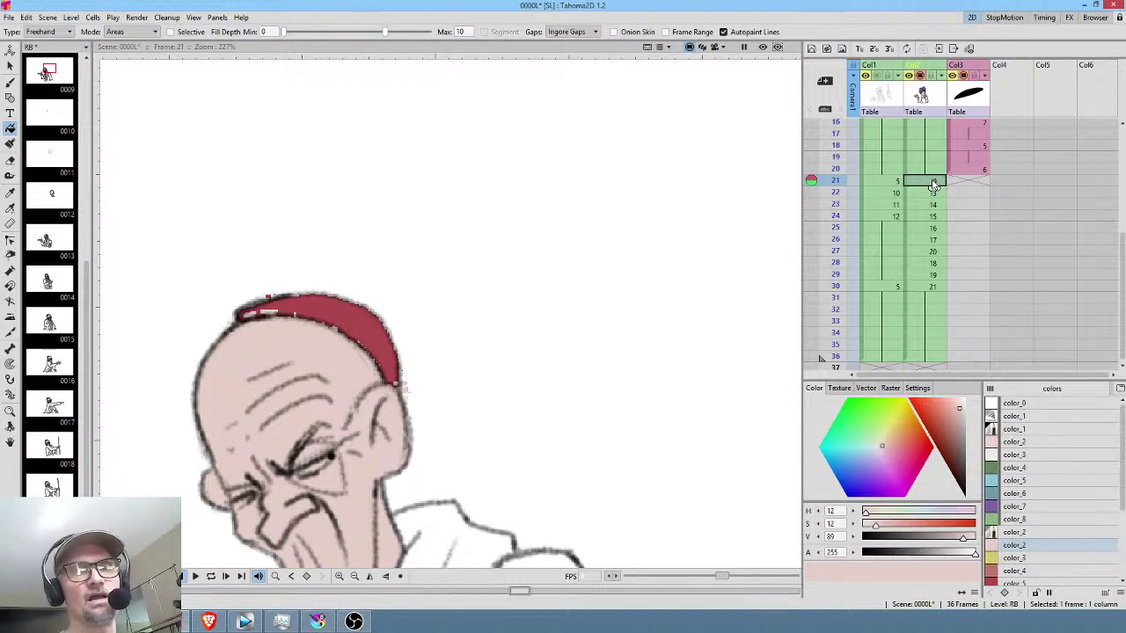
mouse_move(971, 255)
left_mouse_down()
mouse_move(982, 182)
mouse_move(981, 191)
left_mouse_up()
left_click_drag(514, 445, 572, 202)
left_click(1014, 558)
left_click_drag(656, 294, 657, 195)
left_click_drag(618, 335, 614, 279)
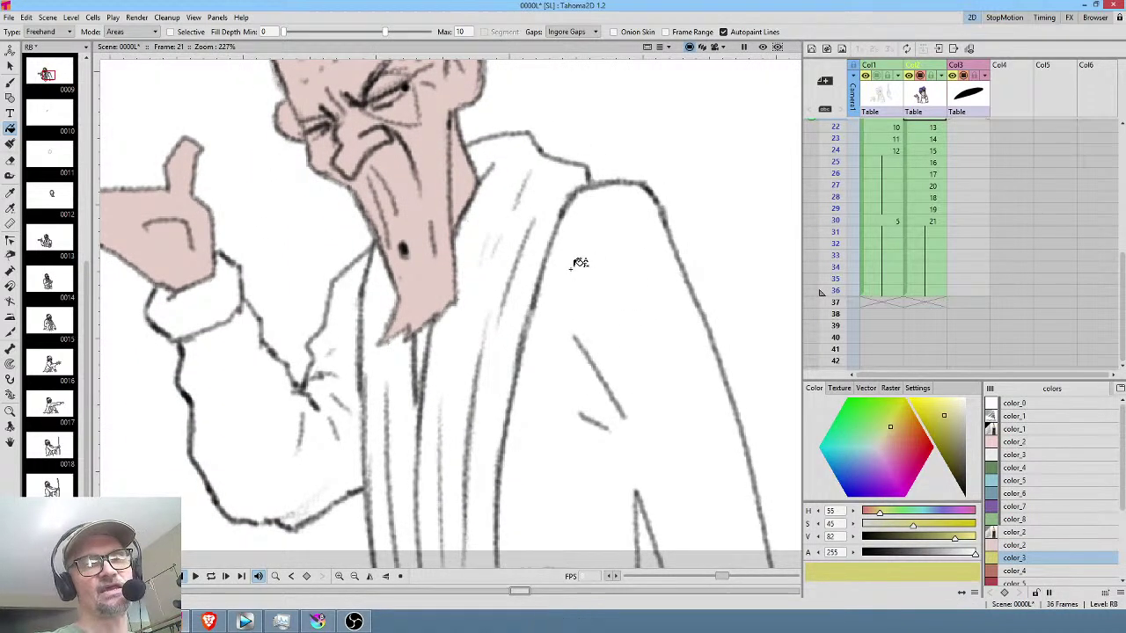
scroll(578, 264, "down", 4)
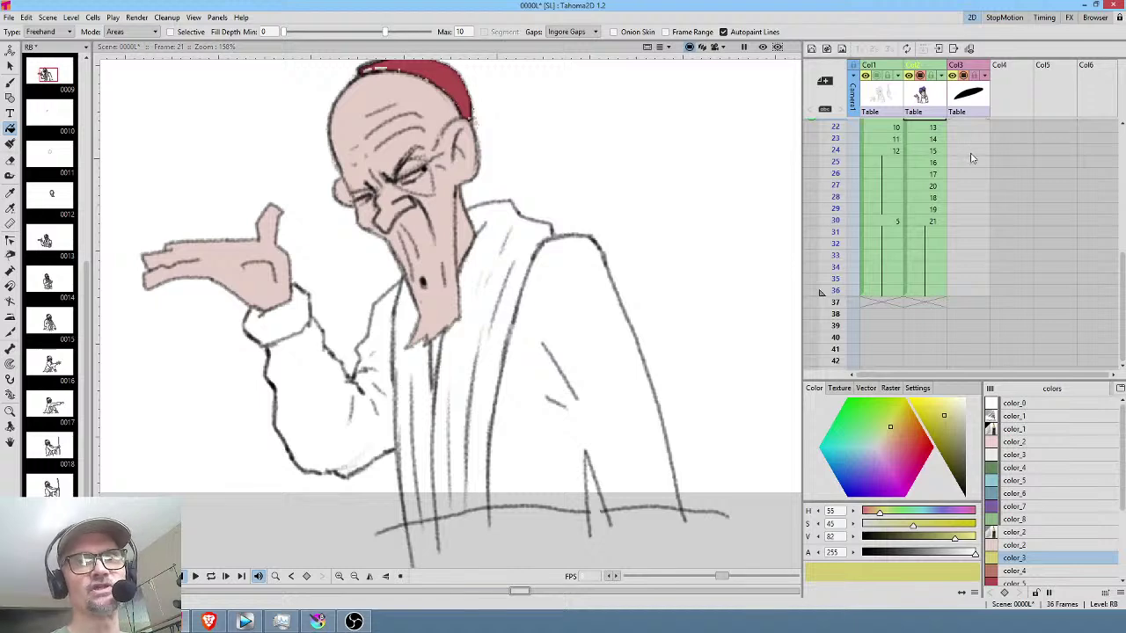
left_click_drag(932, 119, 934, 202)
left_click(934, 202)
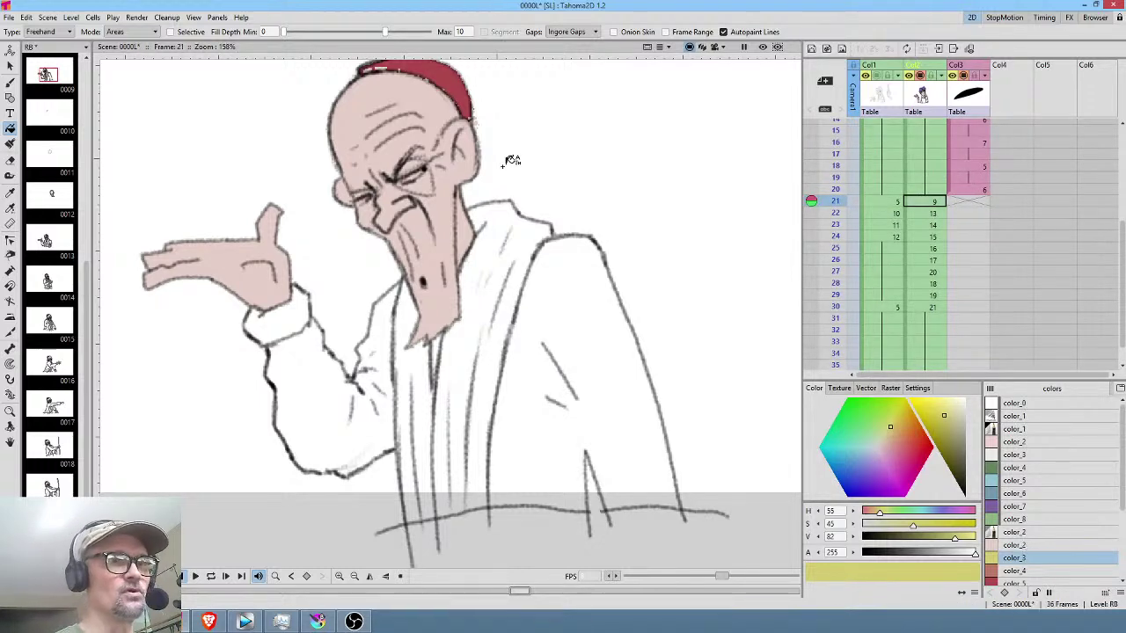
mouse_move(493, 188)
left_mouse_down()
mouse_move(470, 207)
mouse_move(442, 363)
mouse_move(422, 326)
mouse_move(427, 306)
mouse_move(412, 285)
mouse_move(400, 290)
mouse_move(408, 491)
mouse_move(440, 547)
mouse_move(498, 525)
mouse_move(552, 251)
mouse_move(549, 204)
mouse_move(500, 179)
left_mouse_up()
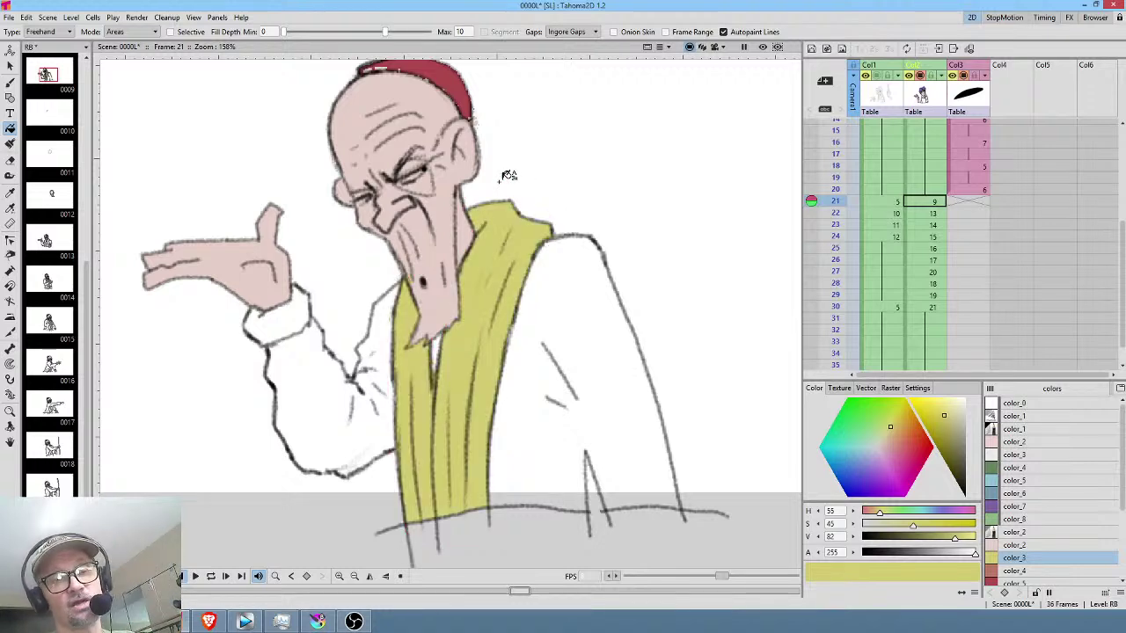
Fill both collar bands of the robe with the yellow color_3 on frame 22.
key("Down")
left_click_drag(519, 210, 489, 293)
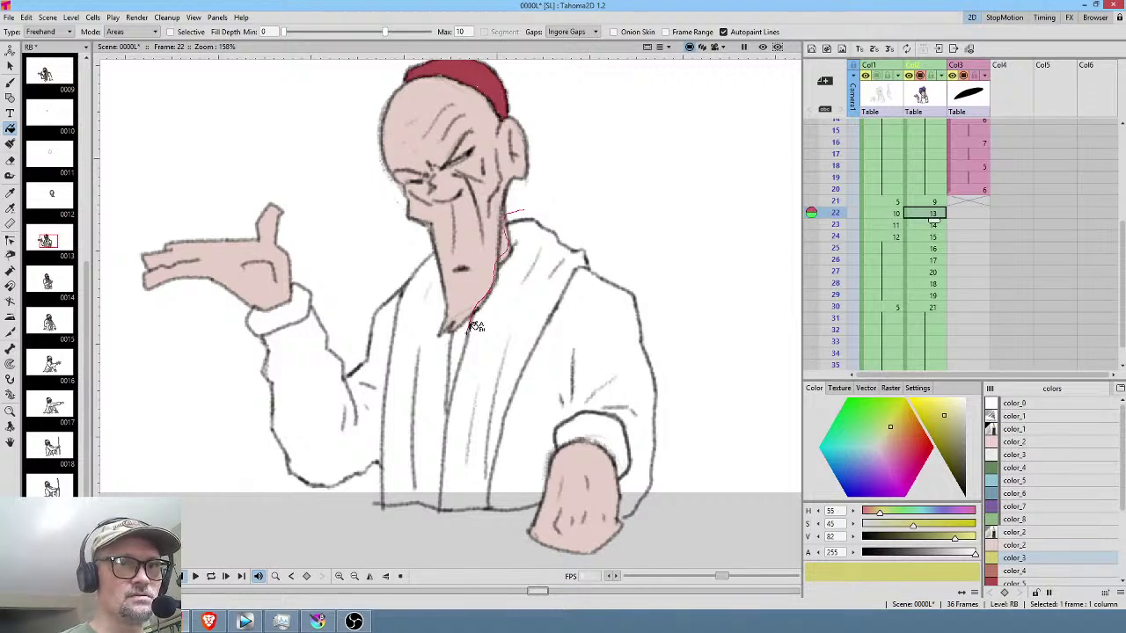
mouse_move(464, 358)
left_mouse_down()
mouse_move(440, 238)
mouse_move(402, 280)
mouse_move(380, 378)
mouse_move(370, 490)
mouse_move(387, 535)
mouse_move(456, 549)
mouse_move(491, 528)
mouse_move(511, 423)
mouse_move(594, 263)
mouse_move(590, 240)
mouse_move(539, 202)
left_mouse_up()
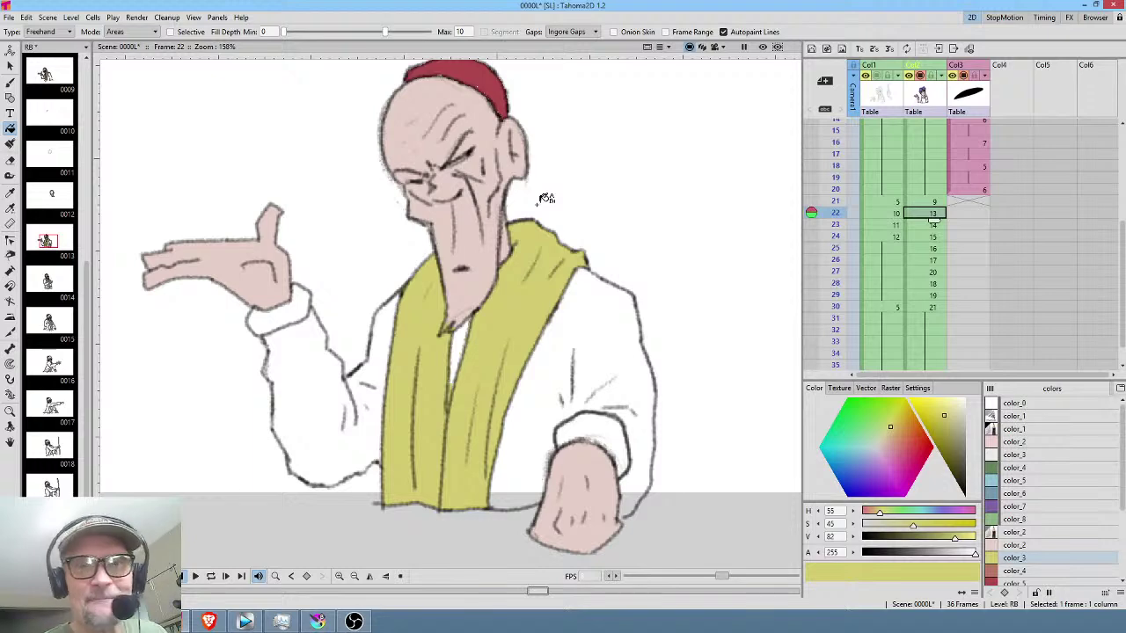
Fill the robe's collar bands, lower front trim and sleeve cuffs with the yellow color_3 on frame 23.
left_click(932, 225)
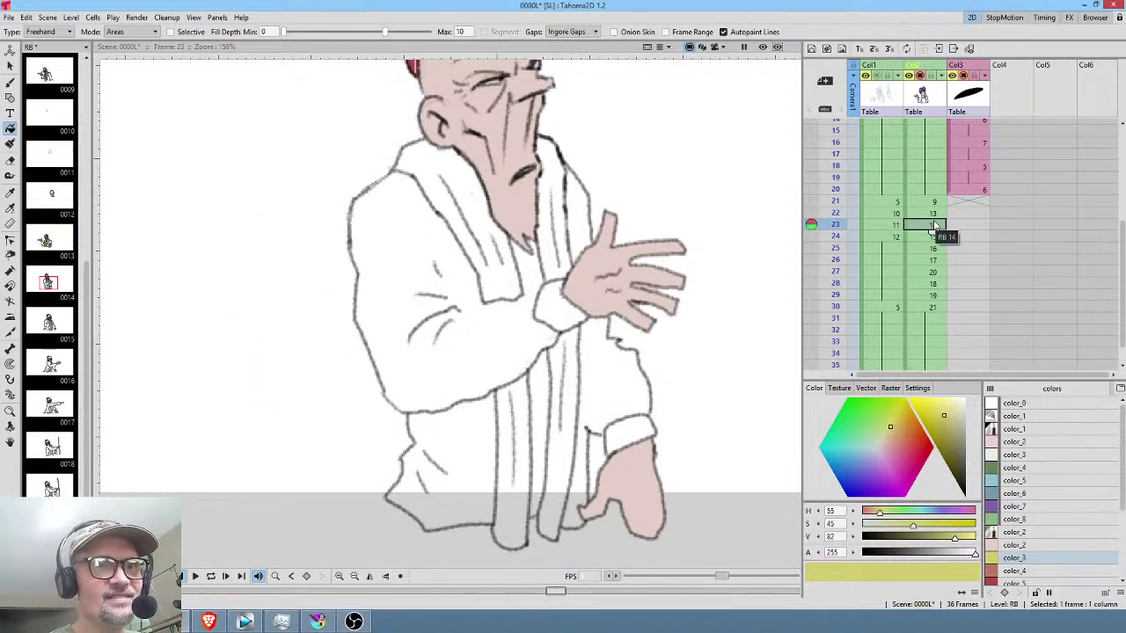
middle_click(558, 232)
mouse_move(437, 192)
left_mouse_down()
mouse_move(400, 211)
mouse_move(401, 249)
mouse_move(432, 272)
mouse_move(470, 347)
mouse_move(517, 367)
mouse_move(531, 322)
mouse_move(480, 225)
mouse_move(445, 186)
left_mouse_up()
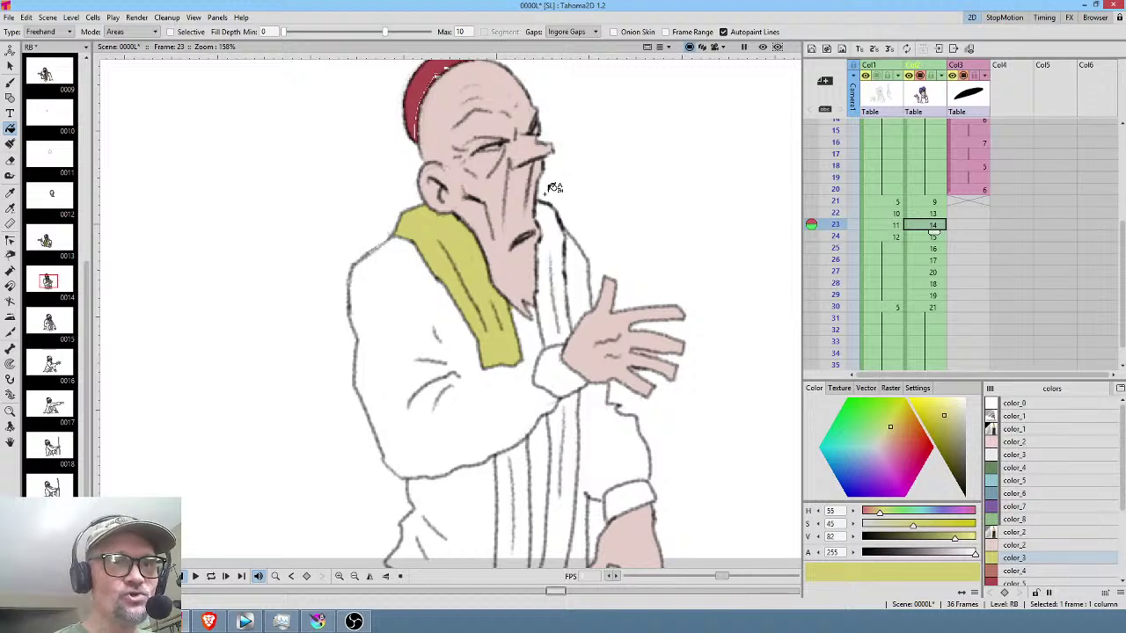
mouse_move(544, 262)
left_mouse_down()
mouse_move(544, 356)
mouse_move(574, 343)
mouse_move(576, 320)
mouse_move(561, 186)
left_mouse_up()
mouse_move(581, 341)
left_mouse_down()
mouse_move(547, 346)
mouse_move(530, 367)
mouse_move(541, 396)
mouse_move(585, 395)
mouse_move(569, 338)
mouse_move(554, 503)
mouse_move(558, 539)
mouse_move(577, 539)
mouse_move(595, 476)
mouse_move(605, 304)
left_mouse_up()
middle_click(608, 361)
mouse_move(538, 366)
left_mouse_down()
mouse_move(511, 426)
mouse_move(508, 533)
mouse_move(548, 541)
mouse_move(563, 459)
mouse_move(550, 354)
left_mouse_up()
mouse_move(670, 407)
left_mouse_down()
mouse_move(655, 401)
mouse_move(623, 453)
mouse_move(693, 408)
mouse_move(604, 398)
mouse_move(568, 440)
mouse_move(658, 472)
mouse_move(665, 396)
left_mouse_up()
Fill the cuffs at the old man's wrists with the yellow color_3 on frames 22 and 21.
left_click(934, 214)
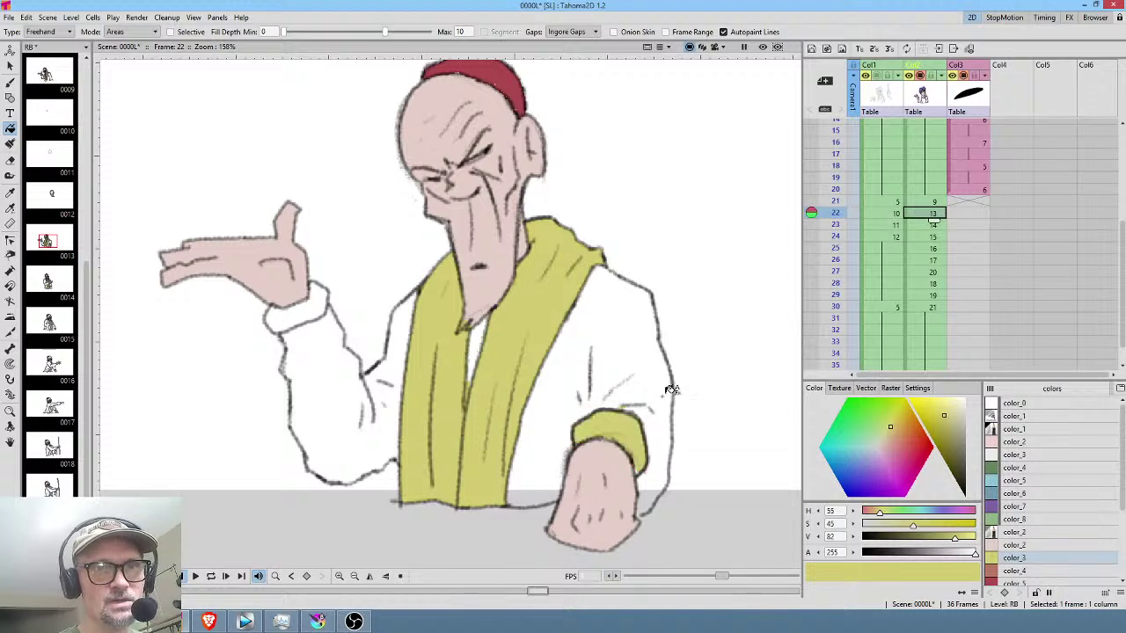
left_click_drag(322, 264, 264, 318)
left_click_drag(331, 314, 338, 264)
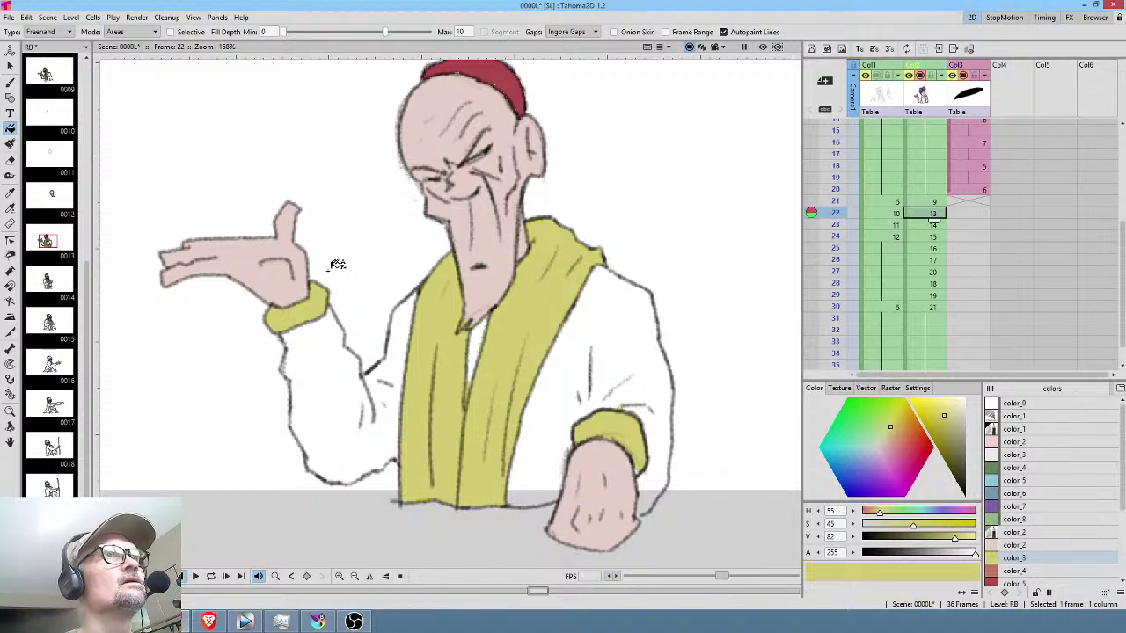
left_click(934, 202)
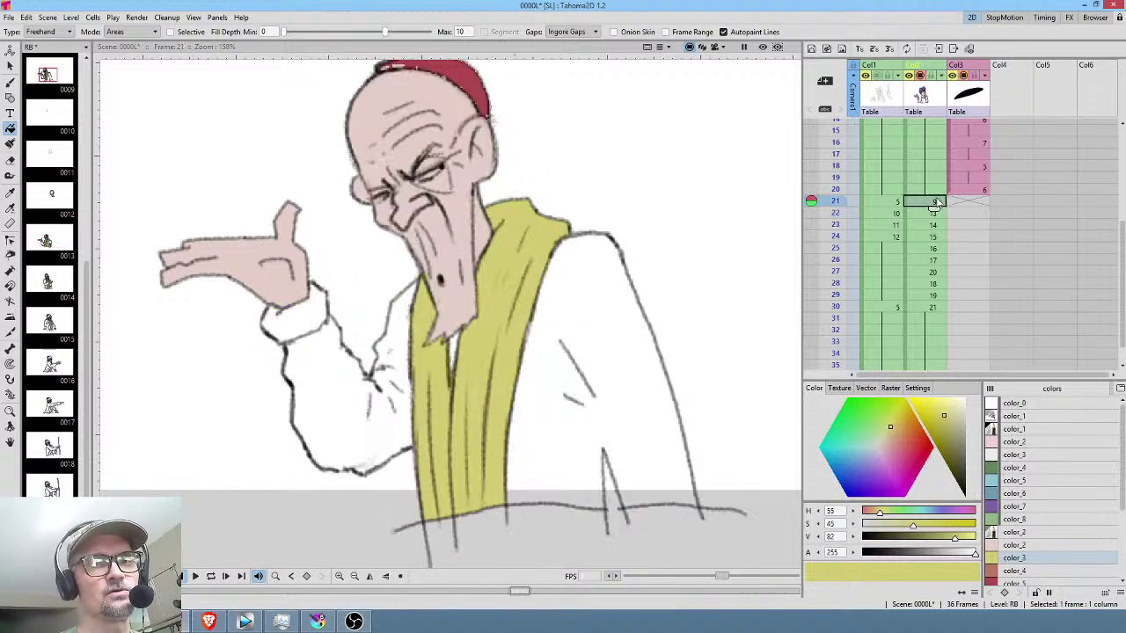
mouse_move(306, 291)
left_mouse_down()
mouse_move(271, 294)
mouse_move(258, 320)
mouse_move(306, 341)
mouse_move(338, 316)
mouse_move(345, 271)
left_mouse_up()
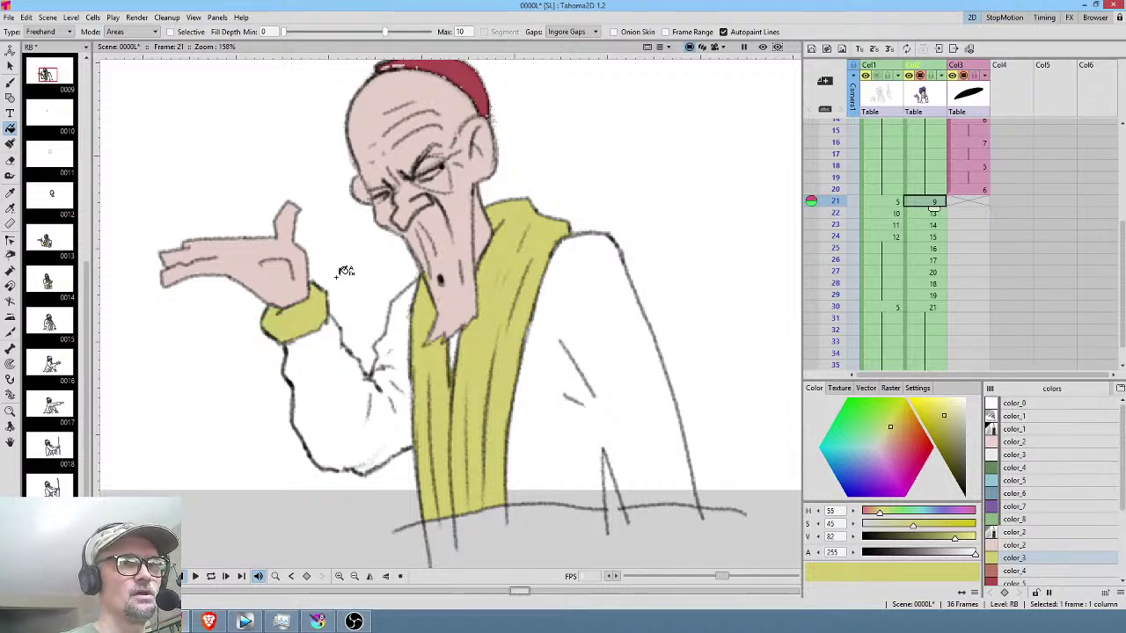
Fill both sleeve cuffs with the yellow color_3 on frame 24.
left_click(924, 215)
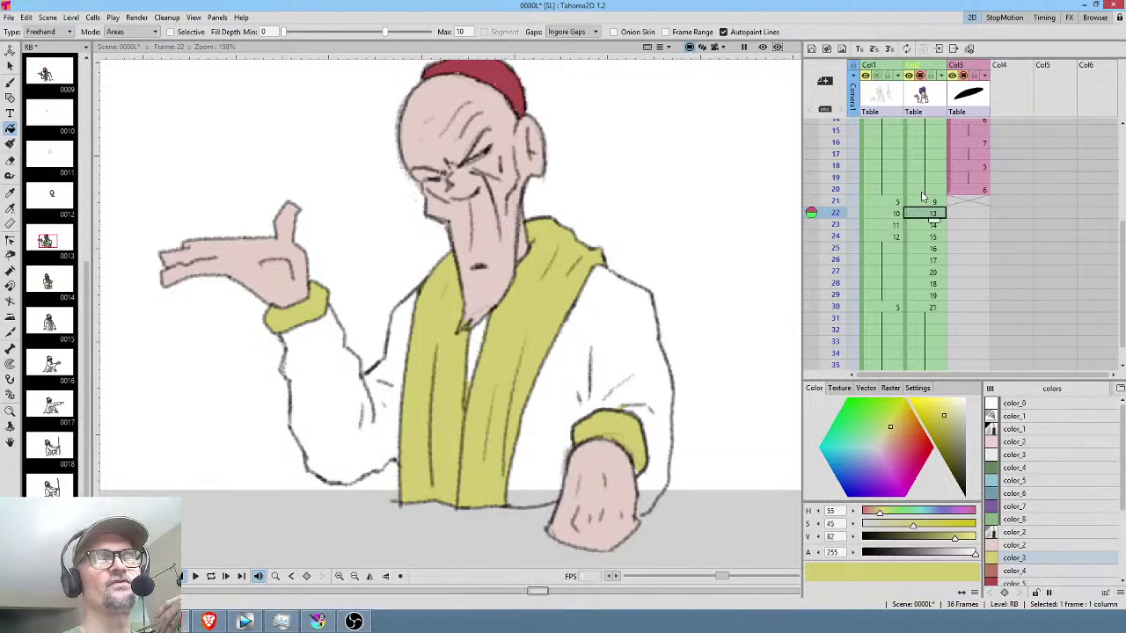
left_click(924, 226)
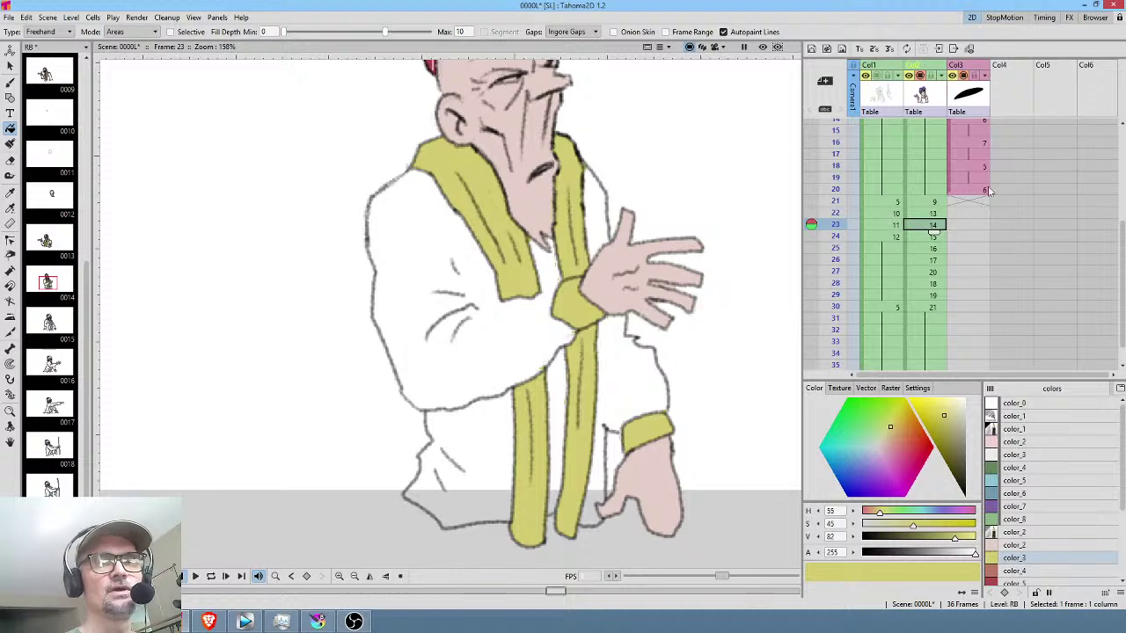
left_click(928, 238)
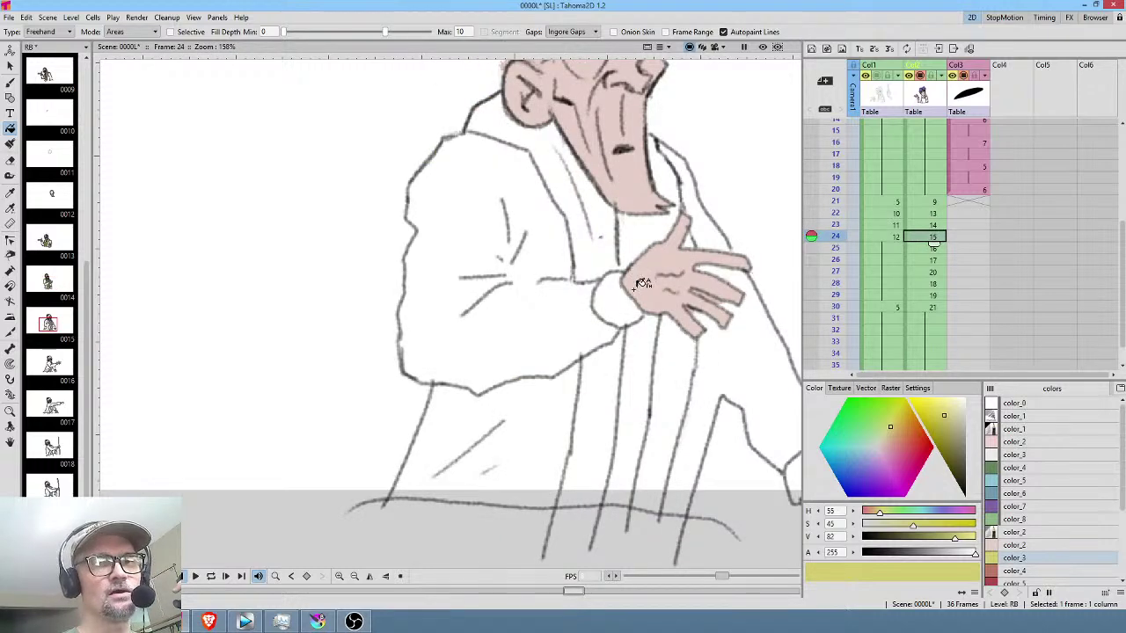
mouse_move(630, 259)
left_mouse_down()
mouse_move(589, 287)
mouse_move(589, 316)
mouse_move(629, 333)
mouse_move(653, 317)
mouse_move(665, 280)
left_mouse_up()
middle_click(665, 280)
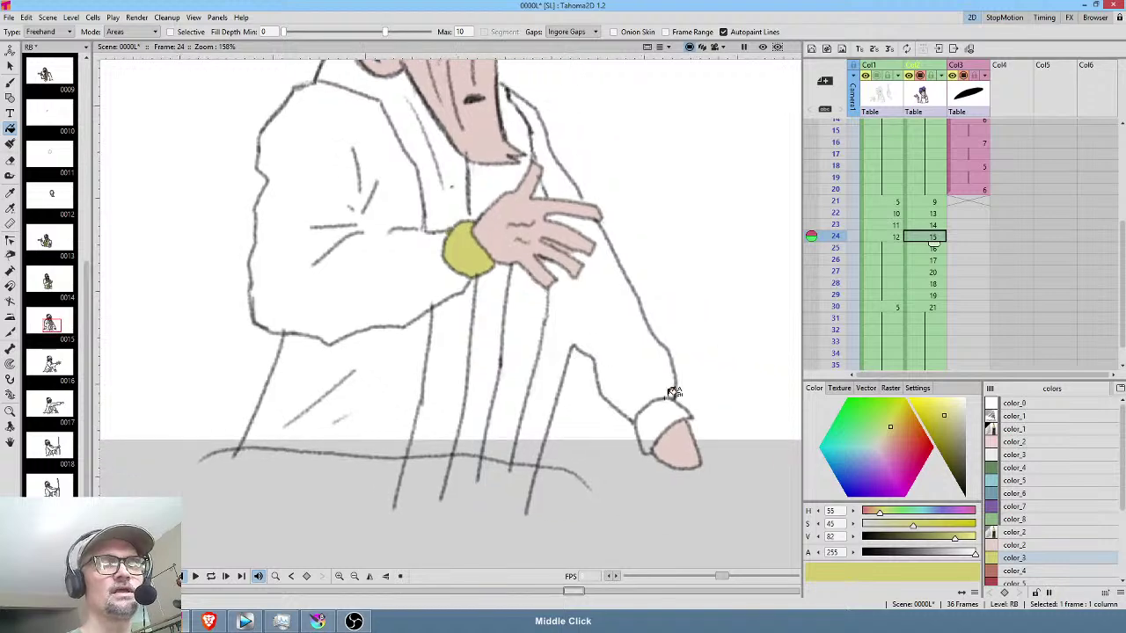
mouse_move(637, 440)
left_mouse_down()
mouse_move(648, 453)
mouse_move(698, 417)
mouse_move(708, 385)
left_mouse_up()
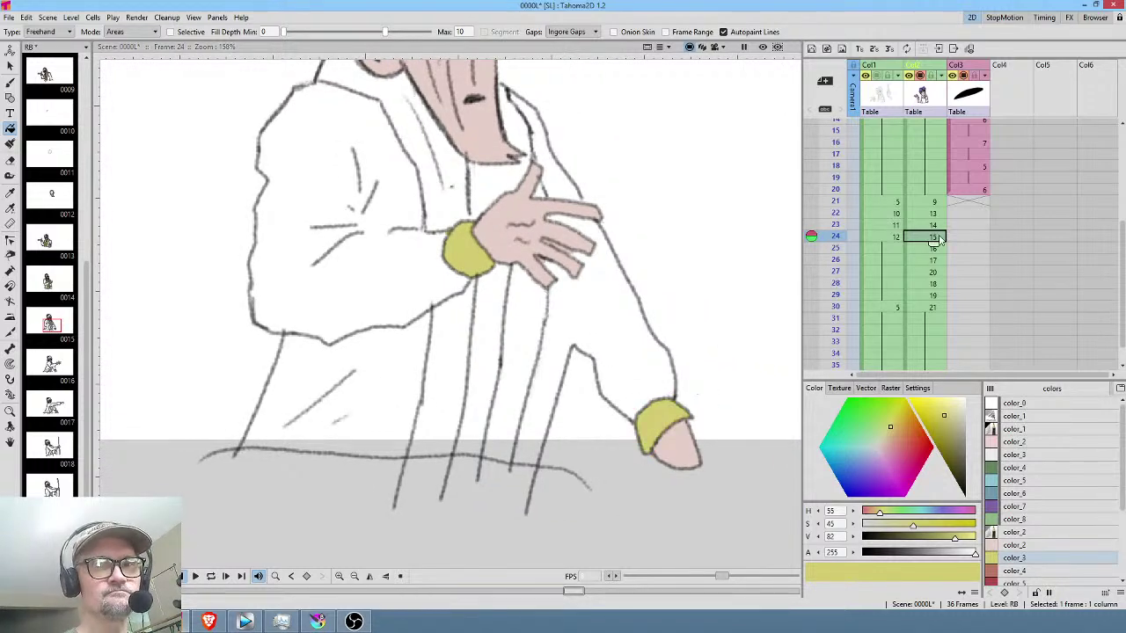
Close the gap in the robe trim's outline on frame 24 with the Brush tool in the black color_1.
middle_click(648, 301)
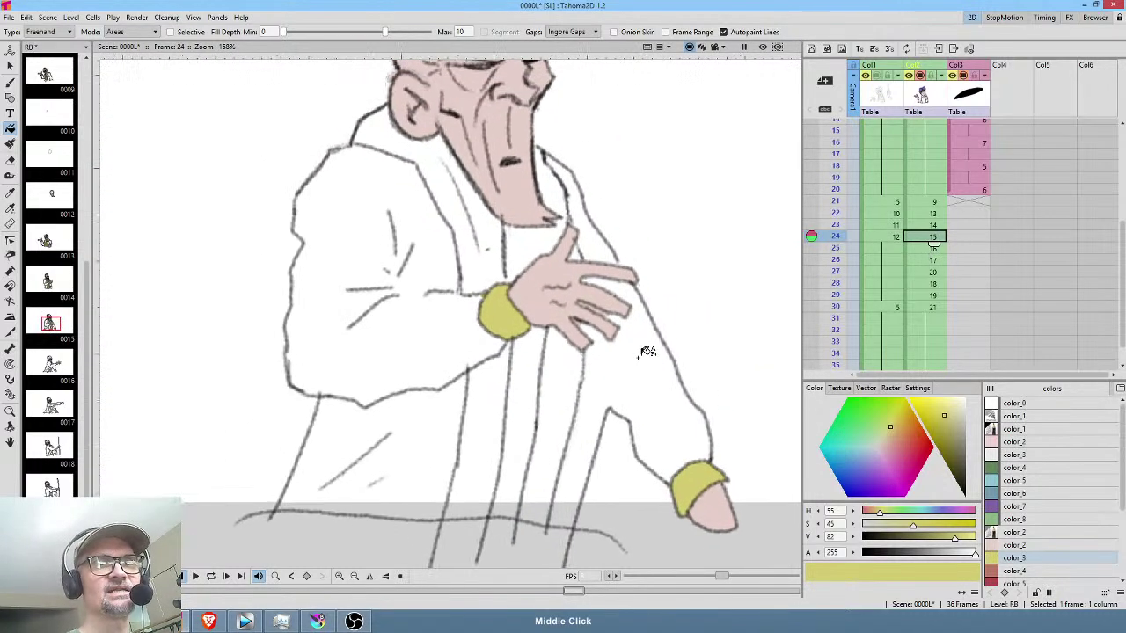
left_click(1019, 428)
key("b")
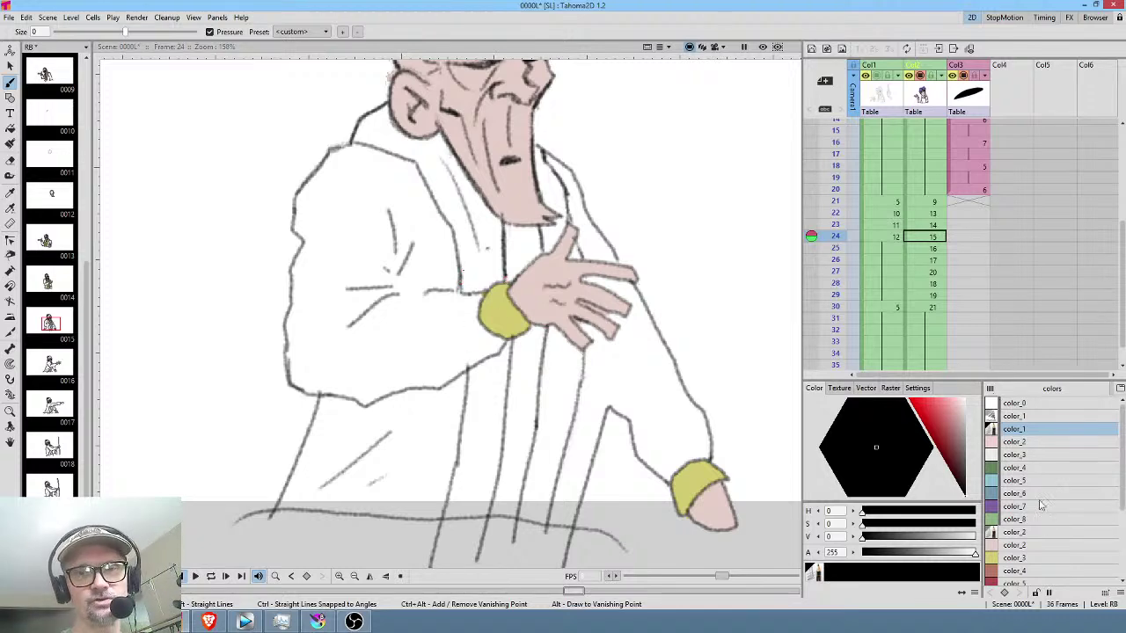
Fill the robe's collar bands and lower front trim with the yellow color_3 on frame 24.
left_click(1032, 560)
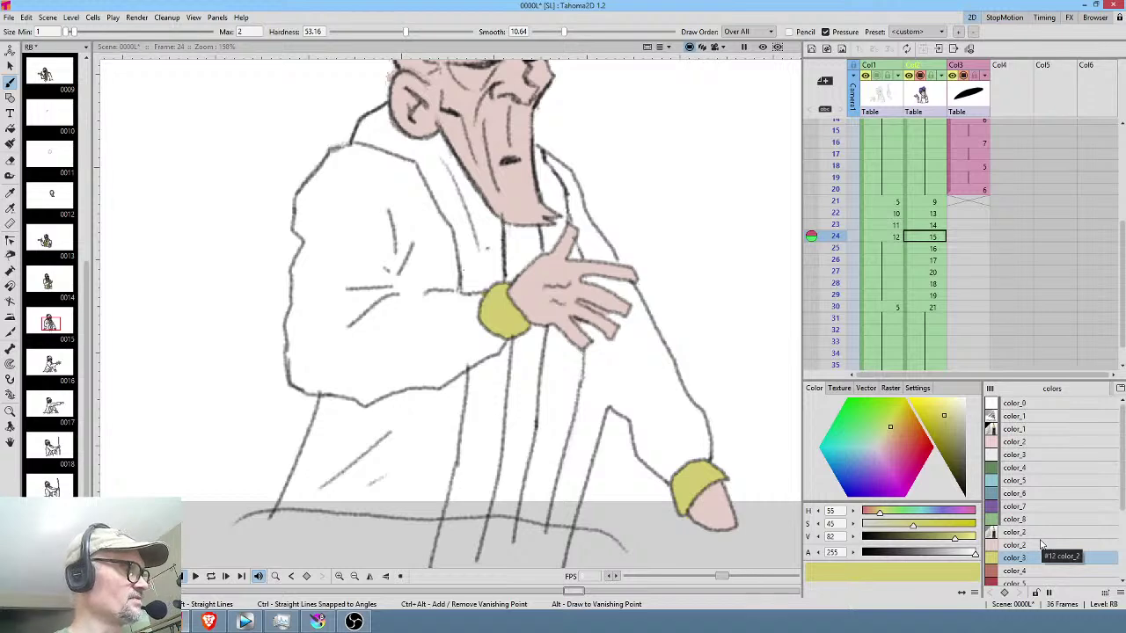
key("f")
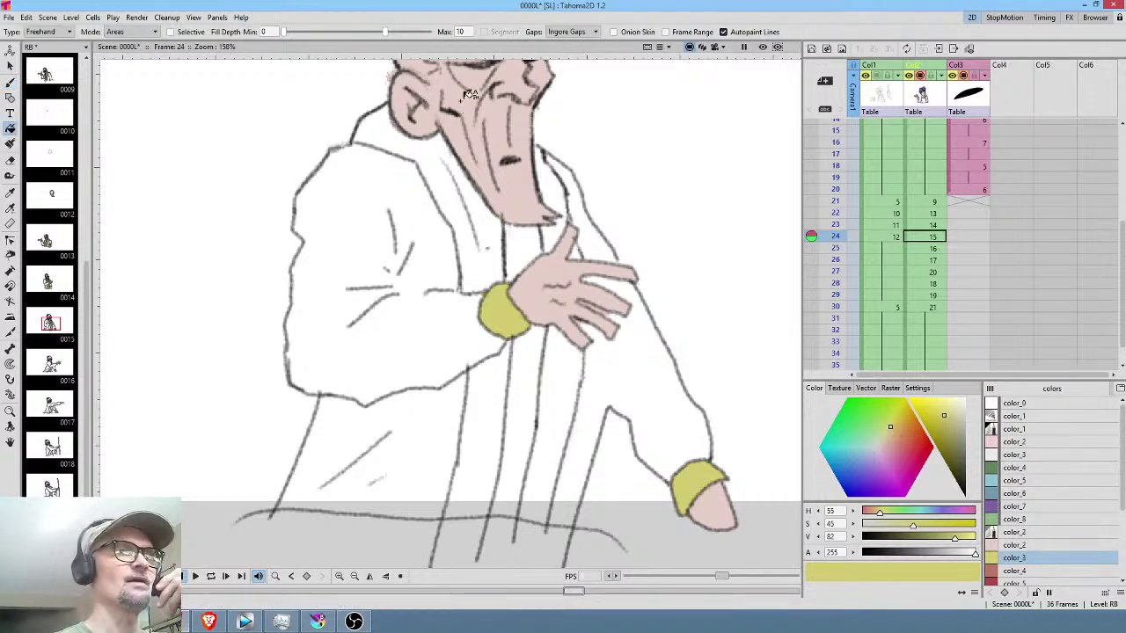
mouse_move(468, 136)
left_mouse_down()
mouse_move(408, 128)
mouse_move(390, 95)
mouse_move(358, 112)
mouse_move(343, 139)
mouse_move(409, 182)
mouse_move(454, 293)
mouse_move(480, 296)
mouse_move(510, 281)
mouse_move(511, 232)
mouse_move(456, 133)
left_mouse_up()
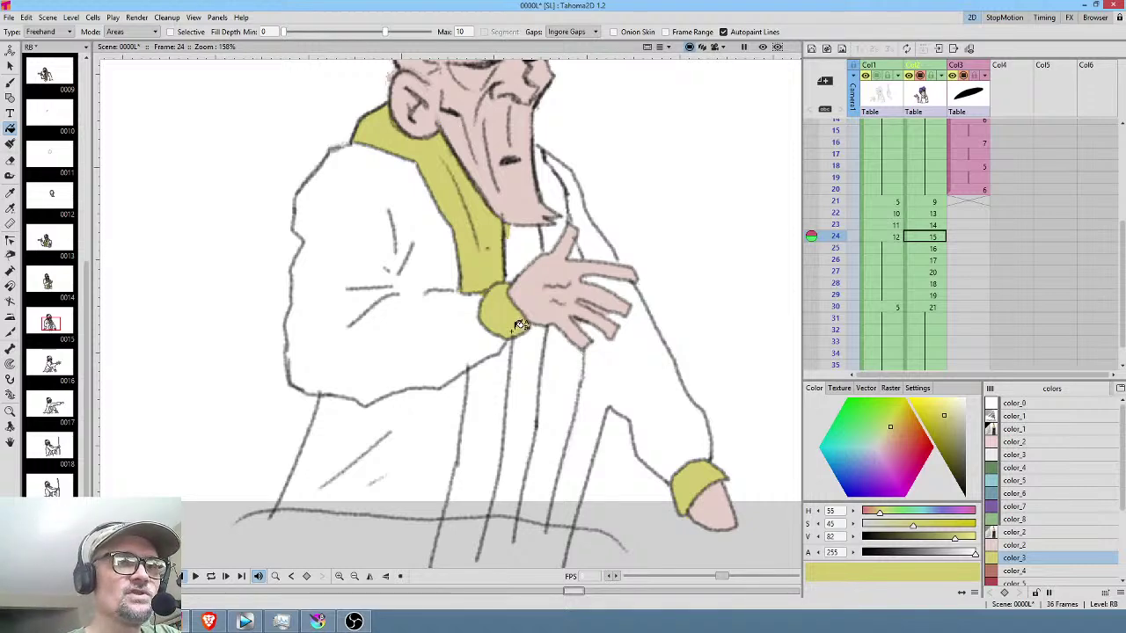
mouse_move(471, 360)
left_mouse_down()
mouse_move(437, 518)
mouse_move(463, 538)
mouse_move(498, 533)
mouse_move(515, 349)
mouse_move(541, 348)
mouse_move(511, 521)
mouse_move(536, 534)
mouse_move(556, 525)
mouse_move(599, 356)
left_mouse_up()
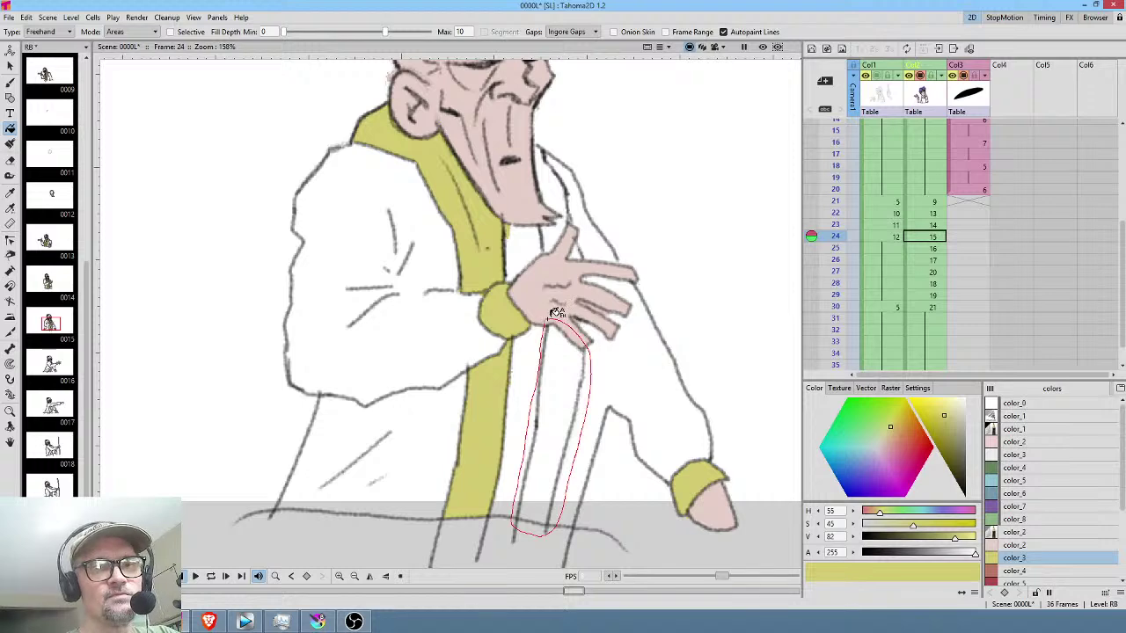
left_click_drag(557, 313, 553, 316)
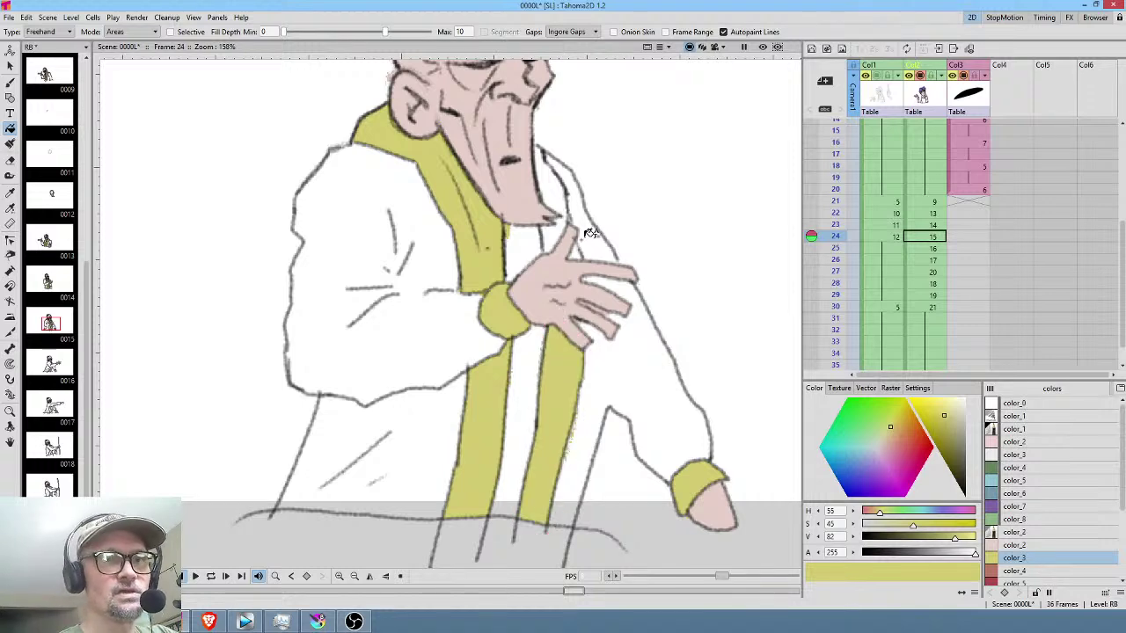
left_click_drag(584, 232, 587, 226)
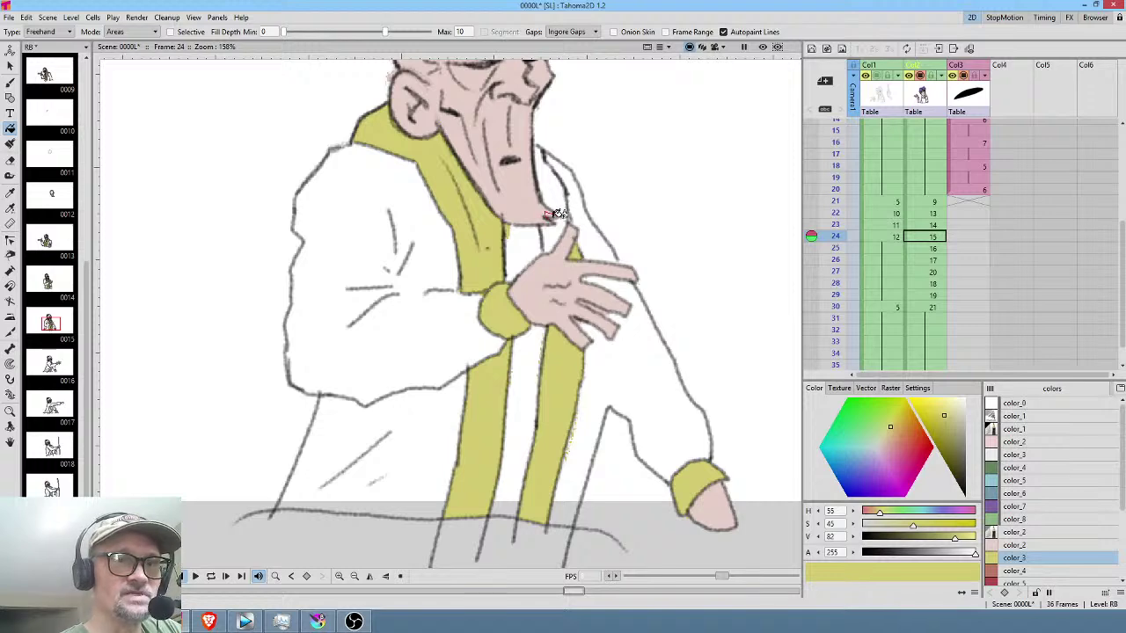
mouse_move(551, 232)
left_mouse_down()
mouse_move(569, 178)
mouse_move(536, 137)
mouse_move(556, 195)
left_mouse_up()
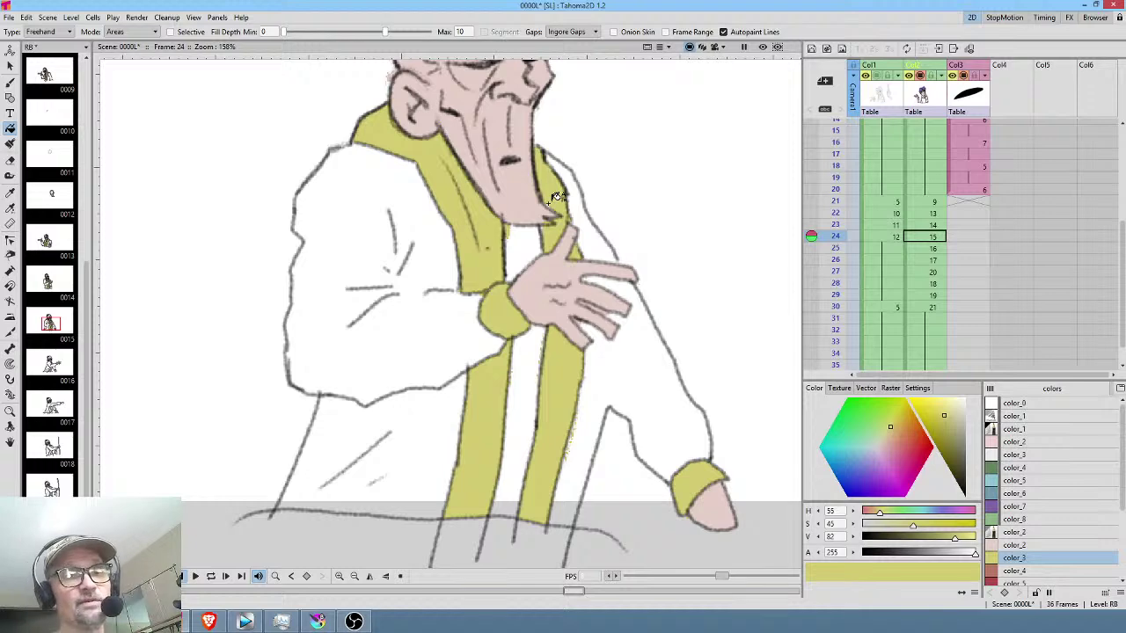
Fill the two lower front trim bands of the robe with the yellow color_3 on frame 25.
left_click(932, 248)
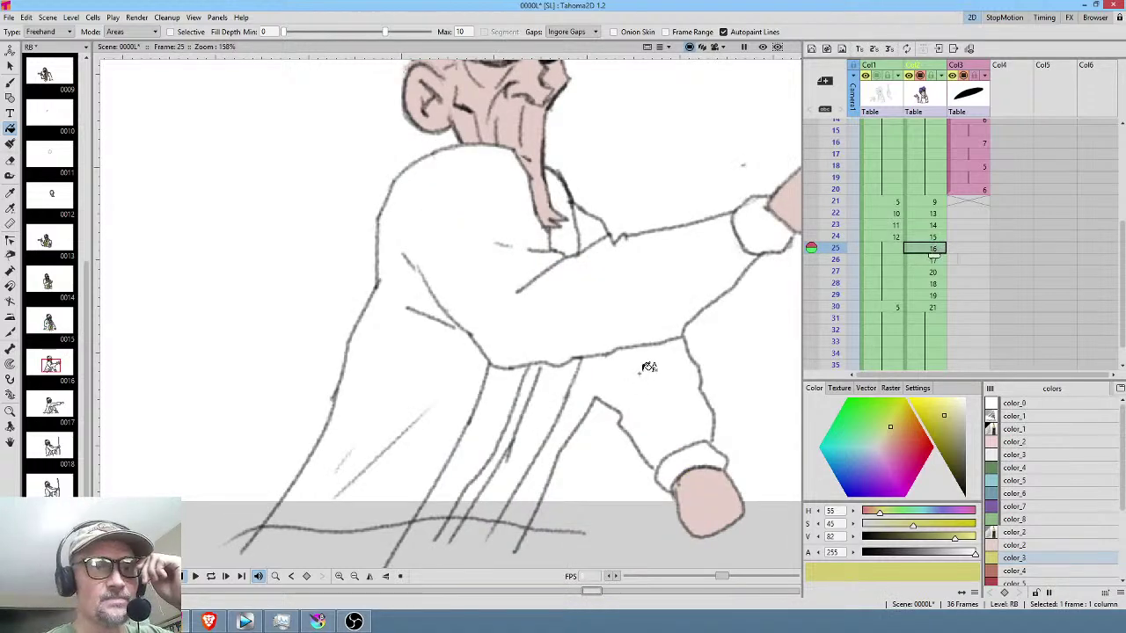
left_click_drag(646, 365, 668, 316)
mouse_move(566, 302)
left_mouse_down()
mouse_move(490, 453)
mouse_move(495, 471)
mouse_move(527, 476)
mouse_move(604, 333)
mouse_move(606, 295)
left_mouse_up()
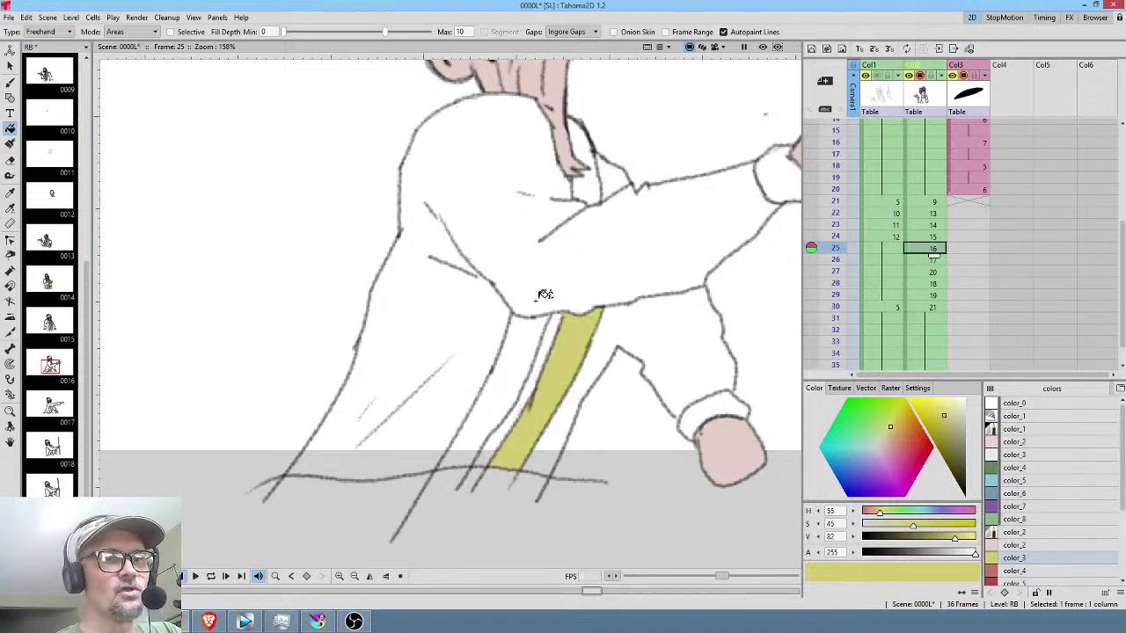
mouse_move(526, 287)
left_mouse_down()
mouse_move(428, 475)
mouse_move(483, 461)
left_mouse_up()
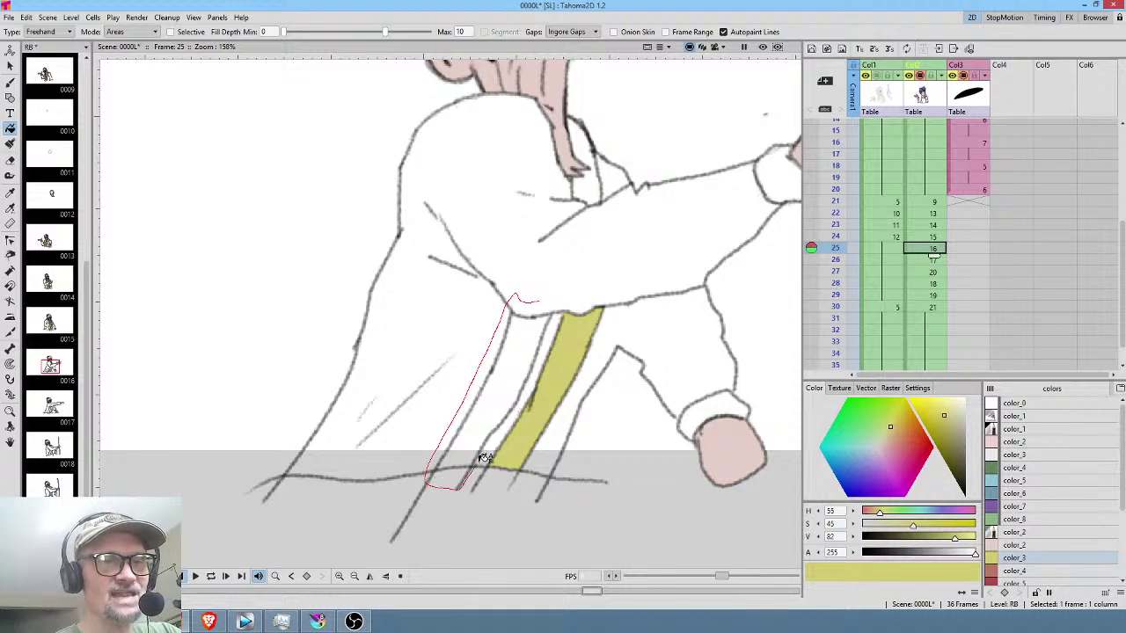
mouse_move(517, 419)
left_mouse_down()
mouse_move(553, 325)
mouse_move(554, 284)
left_mouse_up()
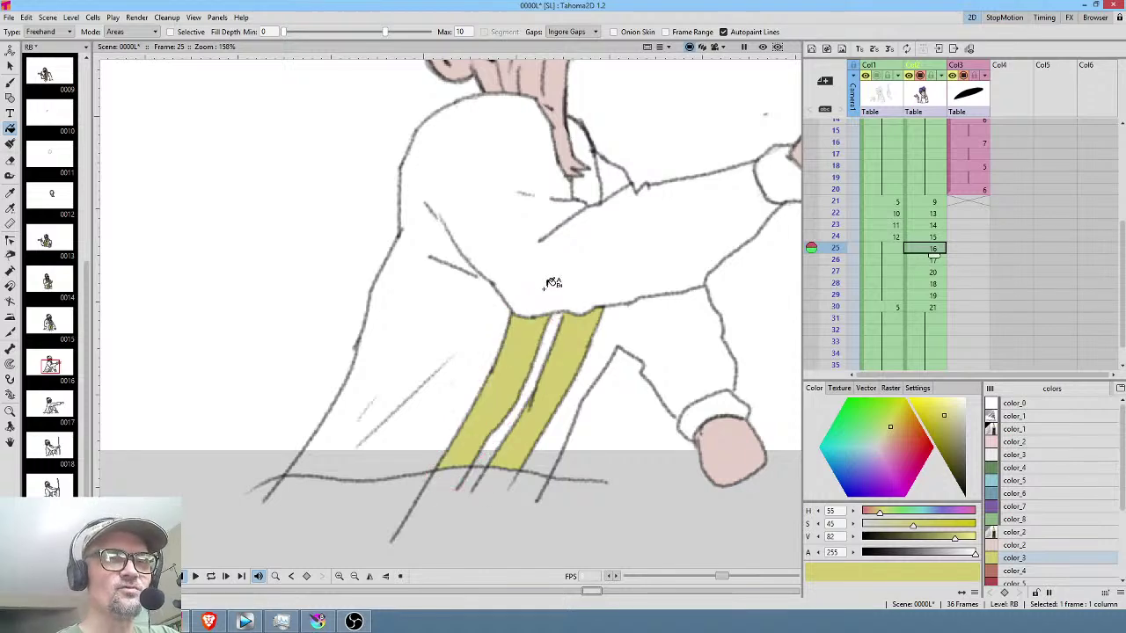
Fill the collar piece under the beard and both sleeve cuffs with the yellow color_3 on frame 25.
middle_click(553, 281)
mouse_move(478, 214)
left_mouse_down()
mouse_move(493, 251)
mouse_move(486, 282)
mouse_move(524, 287)
mouse_move(502, 213)
mouse_move(508, 185)
left_mouse_up()
mouse_move(710, 237)
left_mouse_down()
mouse_move(678, 231)
mouse_move(667, 295)
mouse_move(742, 277)
mouse_move(711, 237)
left_mouse_up()
middle_click(714, 387)
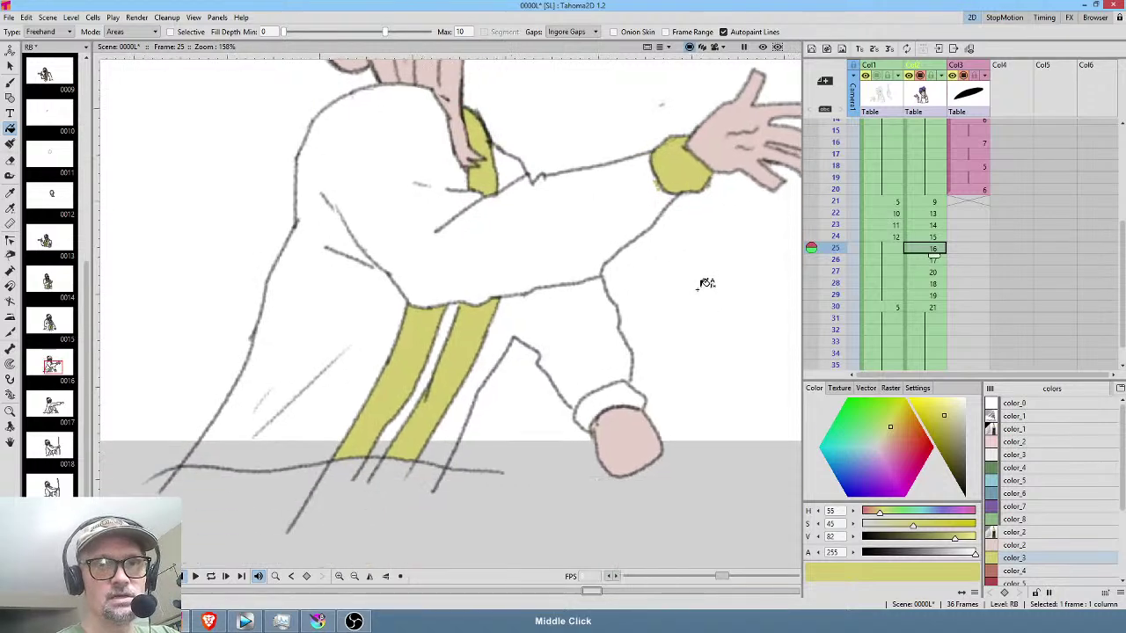
mouse_move(609, 373)
left_mouse_down()
mouse_move(576, 427)
mouse_move(654, 410)
mouse_move(674, 369)
left_mouse_up()
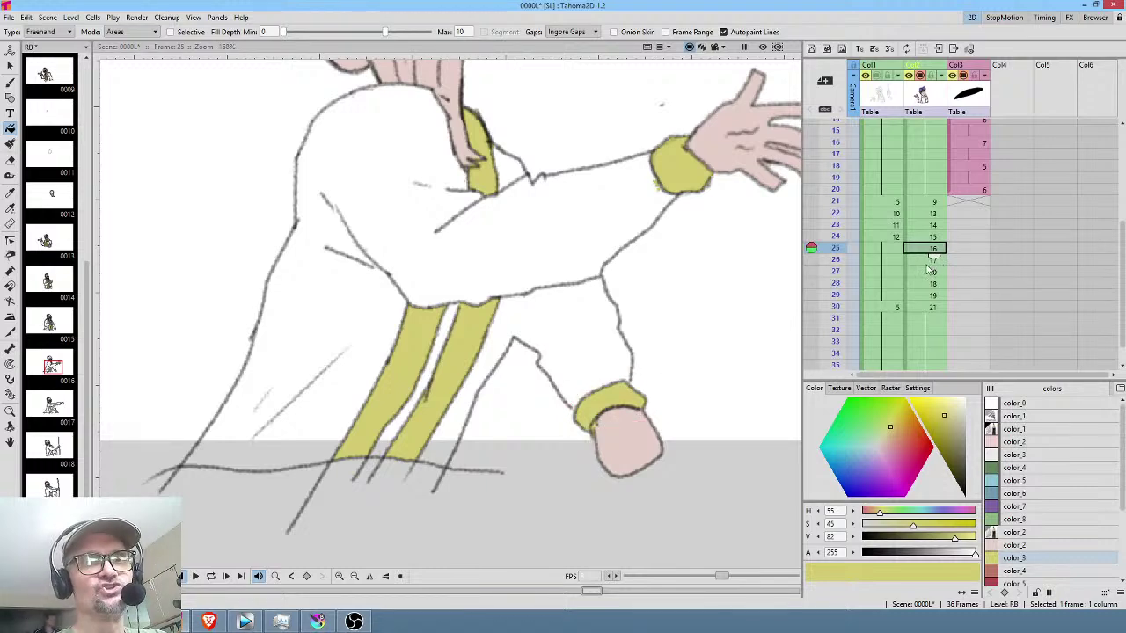
Fill both sleeve cuffs and the lower front trim bands with the yellow color_3 on frame 26, and return to frame 25.
key("period")
mouse_move(670, 327)
left_mouse_down()
mouse_move(601, 350)
mouse_move(594, 391)
mouse_move(633, 402)
mouse_move(669, 345)
mouse_move(533, 389)
left_mouse_up()
mouse_move(639, 183)
left_mouse_down()
mouse_move(667, 259)
mouse_move(677, 247)
mouse_move(678, 185)
mouse_move(574, 322)
mouse_move(677, 187)
mouse_move(575, 186)
left_mouse_up()
mouse_move(404, 199)
left_mouse_down()
mouse_move(355, 425)
mouse_move(354, 460)
mouse_move(380, 473)
mouse_move(402, 457)
mouse_move(433, 192)
left_mouse_up()
mouse_move(355, 200)
left_mouse_down()
mouse_move(289, 431)
mouse_move(332, 470)
mouse_move(359, 414)
mouse_move(404, 206)
mouse_move(365, 183)
left_mouse_up()
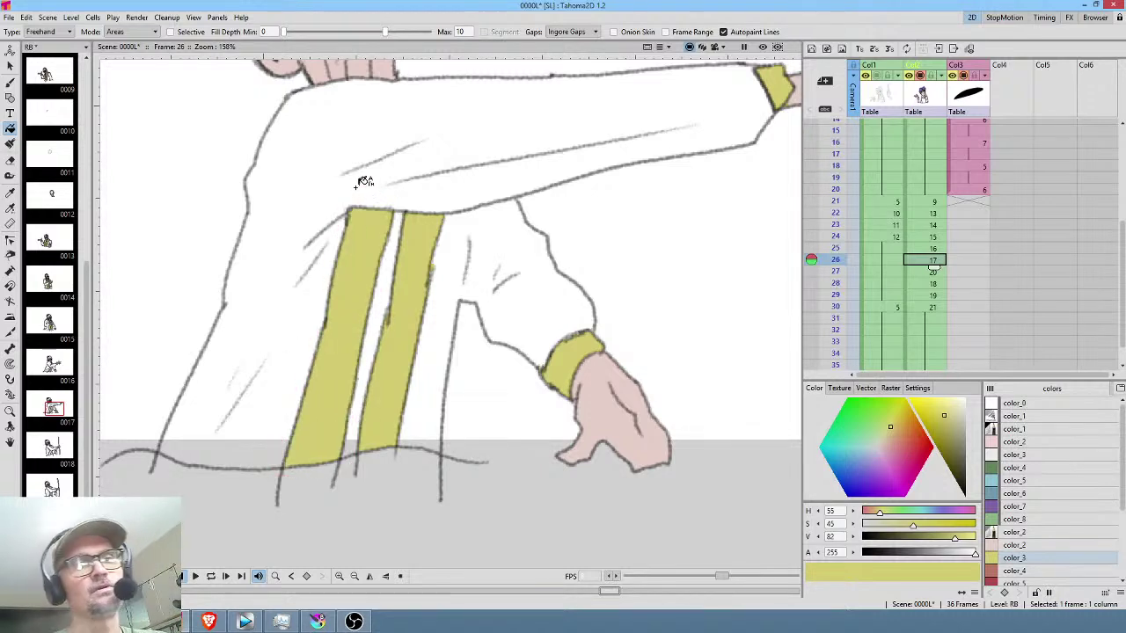
left_click(931, 249)
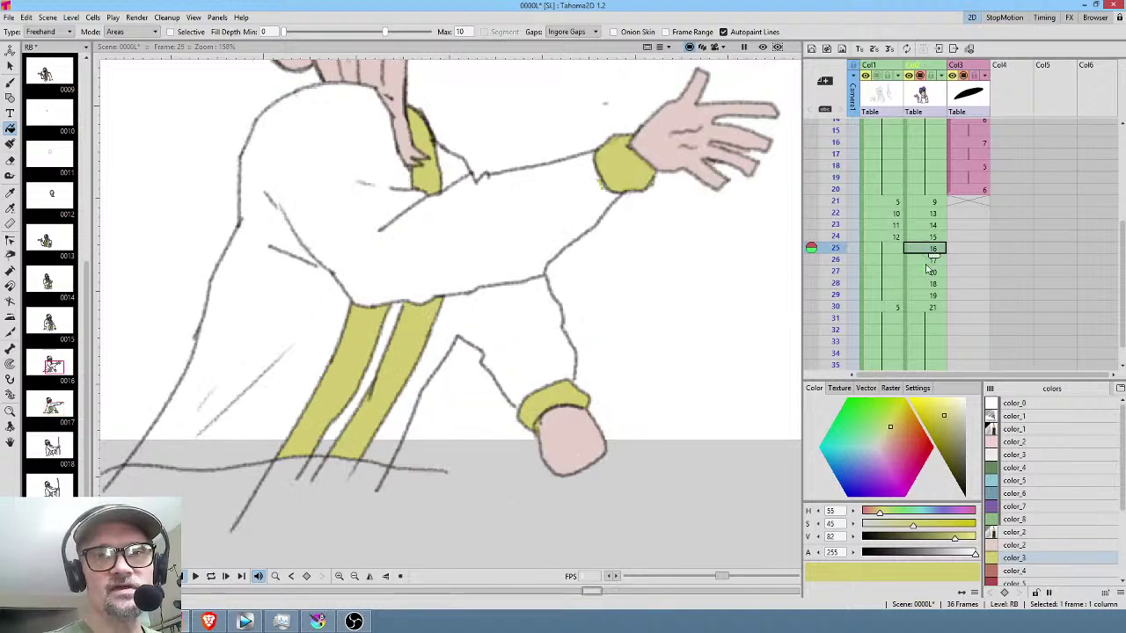
Fill the robe's collar piece, lower front trim bands and both sleeve cuffs with the yellow color_3 on frame 27.
left_click(931, 269)
left_click(934, 260)
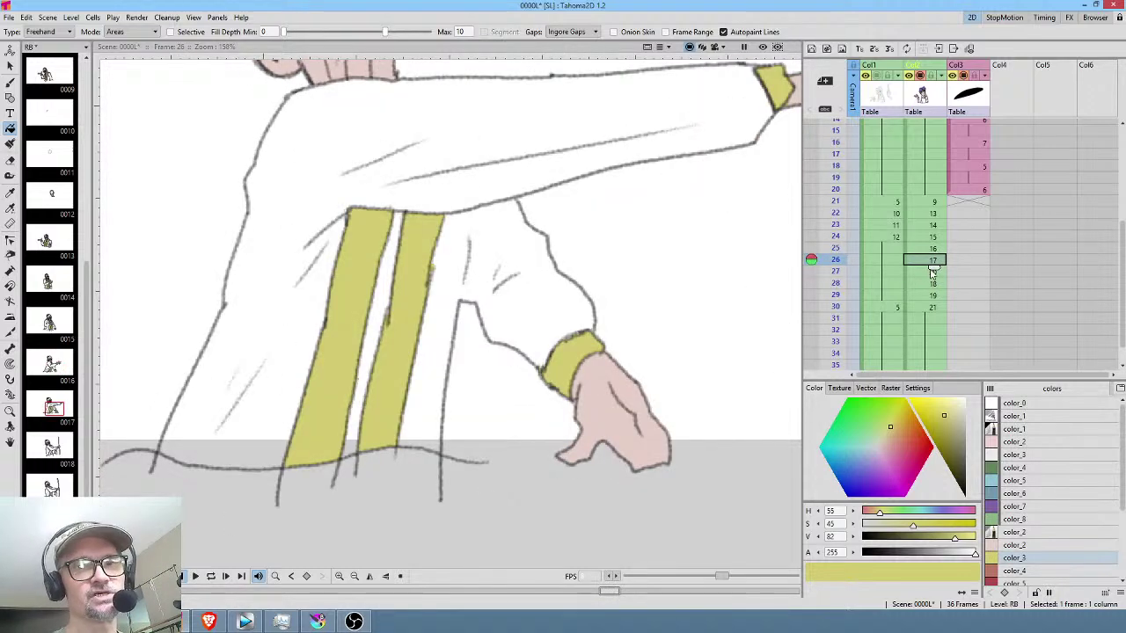
left_click(933, 272)
mouse_move(349, 226)
left_mouse_down()
mouse_move(321, 441)
mouse_move(340, 477)
mouse_move(375, 471)
mouse_move(389, 247)
mouse_move(363, 231)
mouse_move(389, 299)
mouse_move(386, 442)
mouse_move(400, 469)
mouse_move(435, 467)
mouse_move(446, 428)
mouse_move(440, 267)
mouse_move(412, 249)
mouse_move(519, 283)
mouse_move(524, 337)
mouse_move(390, 224)
mouse_move(390, 251)
mouse_move(418, 272)
mouse_move(429, 256)
mouse_move(430, 212)
mouse_move(407, 175)
left_mouse_up()
middle_click(525, 201)
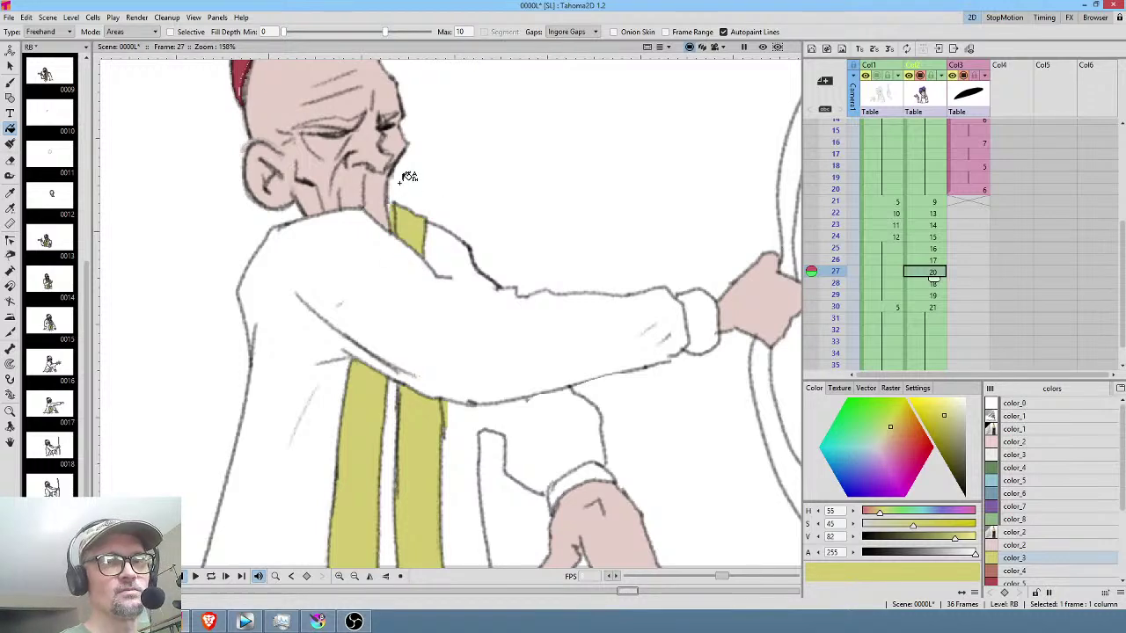
middle_click(571, 255)
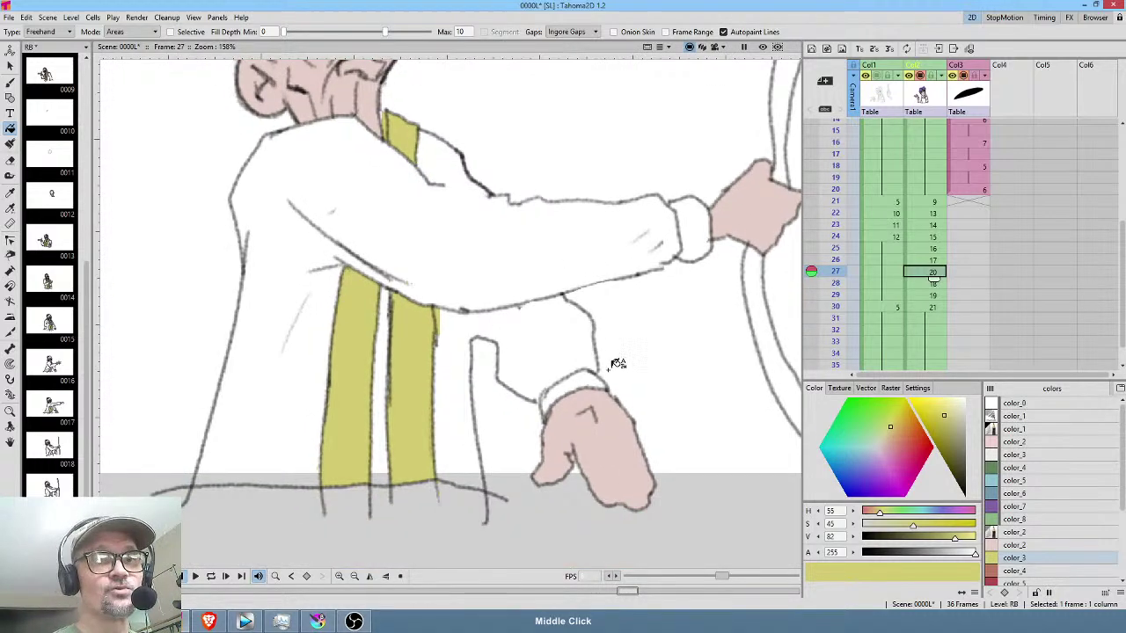
mouse_move(579, 361)
left_mouse_down()
mouse_move(539, 413)
mouse_move(621, 389)
mouse_move(616, 367)
left_mouse_up()
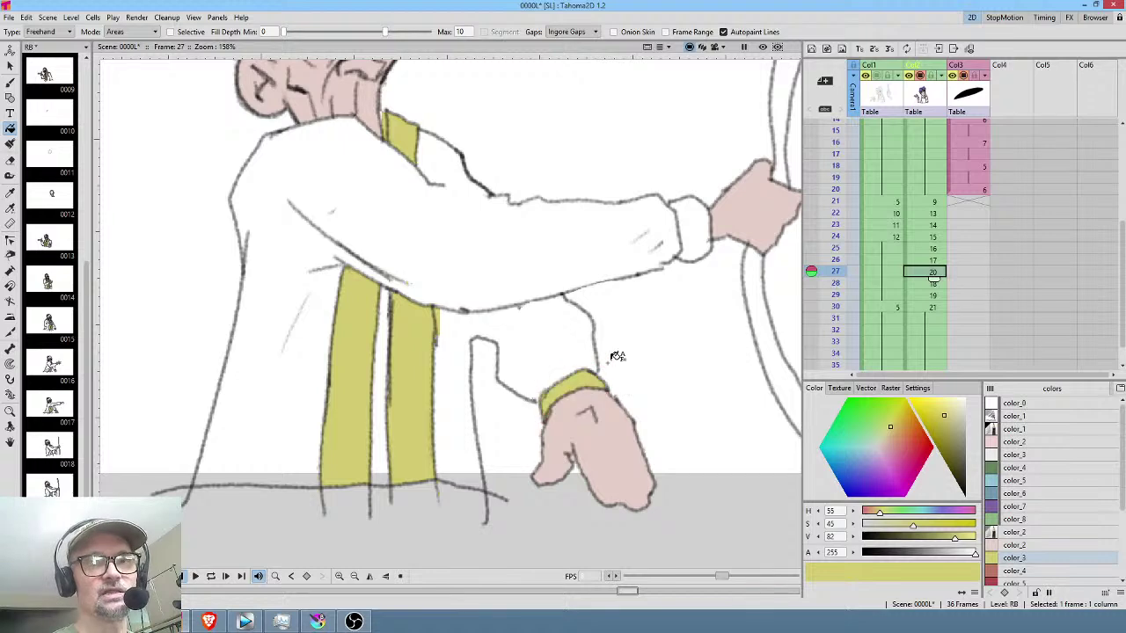
mouse_move(684, 187)
left_mouse_down()
mouse_move(668, 239)
mouse_move(706, 279)
mouse_move(722, 252)
mouse_move(618, 196)
mouse_move(604, 225)
mouse_move(629, 264)
mouse_move(666, 273)
mouse_move(678, 241)
mouse_move(673, 186)
left_mouse_up()
Fill both sleeve cuffs, the collar band and the lower front trim of the robe with the yellow color_3 on frame 28.
left_click(931, 284)
mouse_move(607, 334)
left_mouse_down()
mouse_move(543, 335)
mouse_move(532, 382)
mouse_move(607, 334)
left_mouse_up()
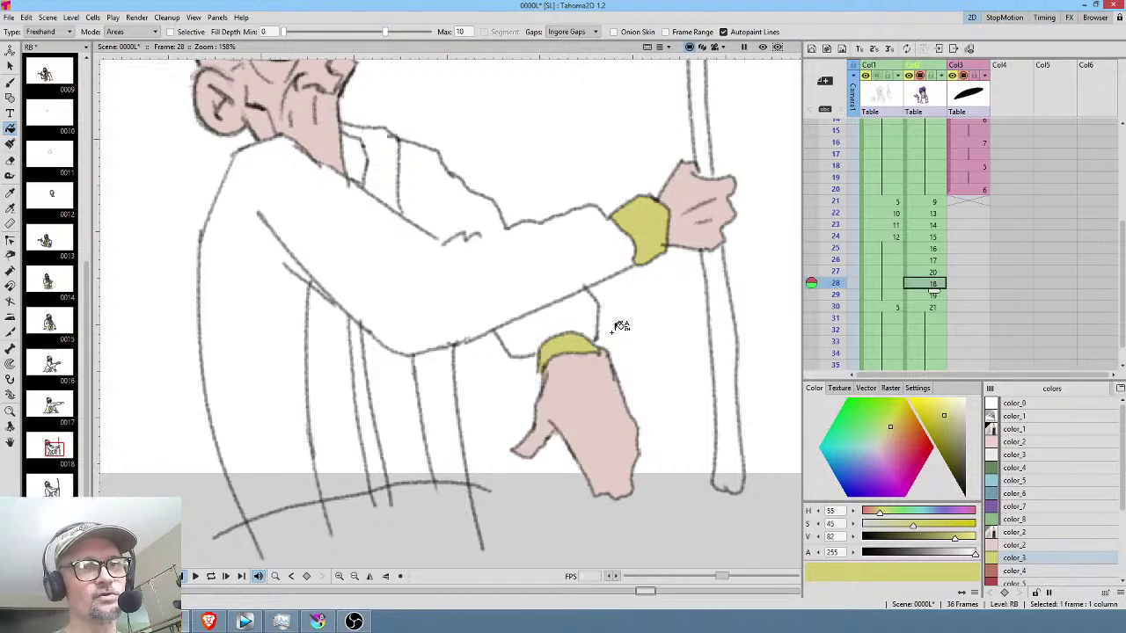
middle_click(423, 151)
mouse_move(381, 180)
left_mouse_down()
mouse_move(394, 265)
mouse_move(429, 292)
mouse_move(439, 279)
mouse_move(438, 204)
mouse_move(395, 175)
left_mouse_up()
middle_click(403, 385)
mouse_move(424, 278)
left_mouse_down()
mouse_move(440, 435)
mouse_move(457, 477)
mouse_move(497, 472)
mouse_move(510, 451)
mouse_move(482, 328)
mouse_move(435, 275)
left_mouse_up()
mouse_move(375, 225)
left_mouse_down()
mouse_move(363, 295)
mouse_move(382, 449)
mouse_move(444, 470)
mouse_move(421, 282)
mouse_move(389, 222)
mouse_move(362, 357)
mouse_move(397, 467)
mouse_move(420, 412)
mouse_move(421, 314)
mouse_move(388, 232)
left_mouse_up()
Fill the robe's collar band, lower front trim bands and both sleeve cuffs with the yellow color_3 on frame 29.
left_click(915, 295)
mouse_move(415, 286)
left_mouse_down()
mouse_move(427, 459)
mouse_move(472, 470)
mouse_move(466, 321)
mouse_move(432, 297)
mouse_move(522, 334)
mouse_move(534, 402)
mouse_move(431, 233)
mouse_move(441, 182)
mouse_move(469, 180)
mouse_move(490, 294)
mouse_move(454, 292)
mouse_move(440, 254)
left_mouse_up()
middle_click(525, 295)
mouse_move(676, 391)
left_mouse_down()
mouse_move(623, 389)
mouse_move(608, 439)
mouse_move(677, 421)
mouse_move(676, 392)
left_mouse_up()
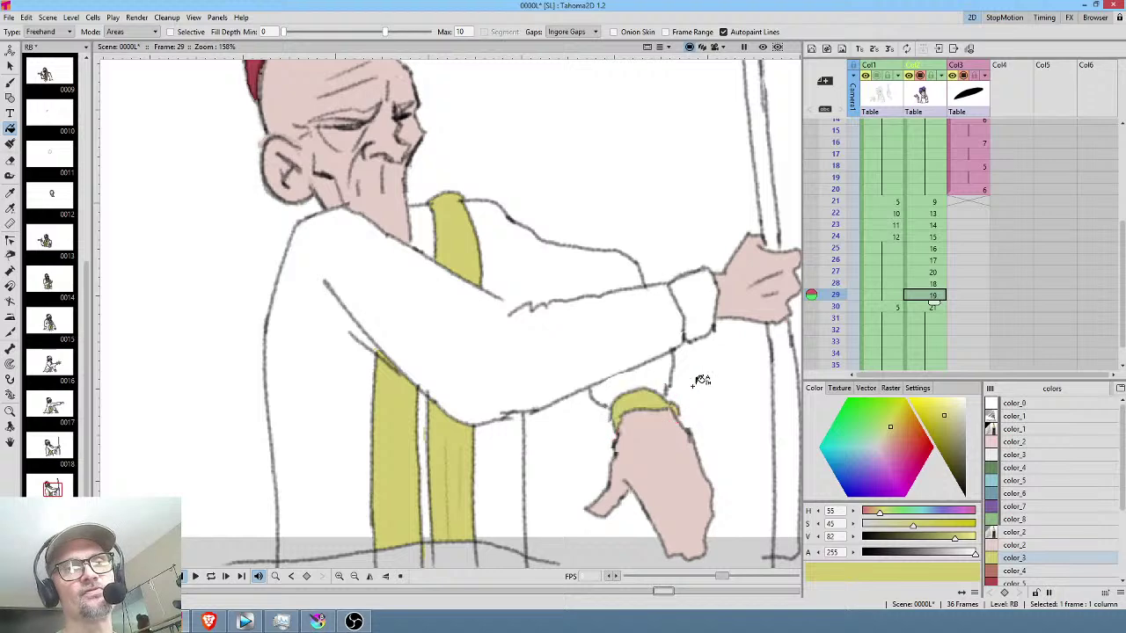
mouse_move(715, 249)
left_mouse_down()
mouse_move(675, 308)
mouse_move(734, 318)
mouse_move(718, 254)
left_mouse_up()
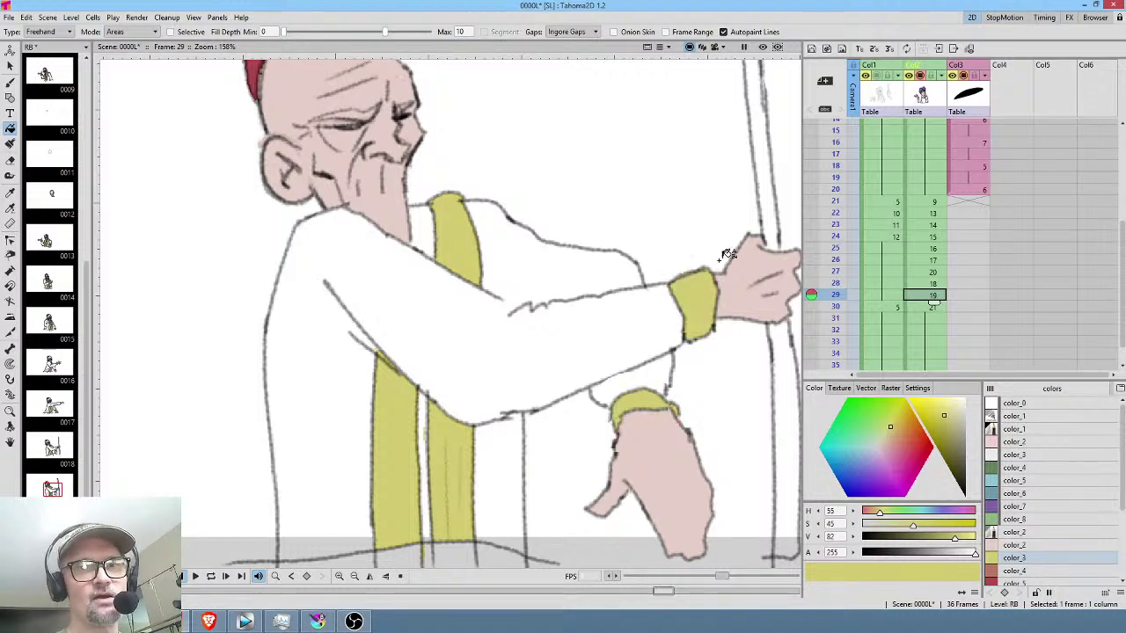
Fill both sleeve cuffs and the collar band beside the beard with the yellow color_3 on frame 30.
left_click(936, 306)
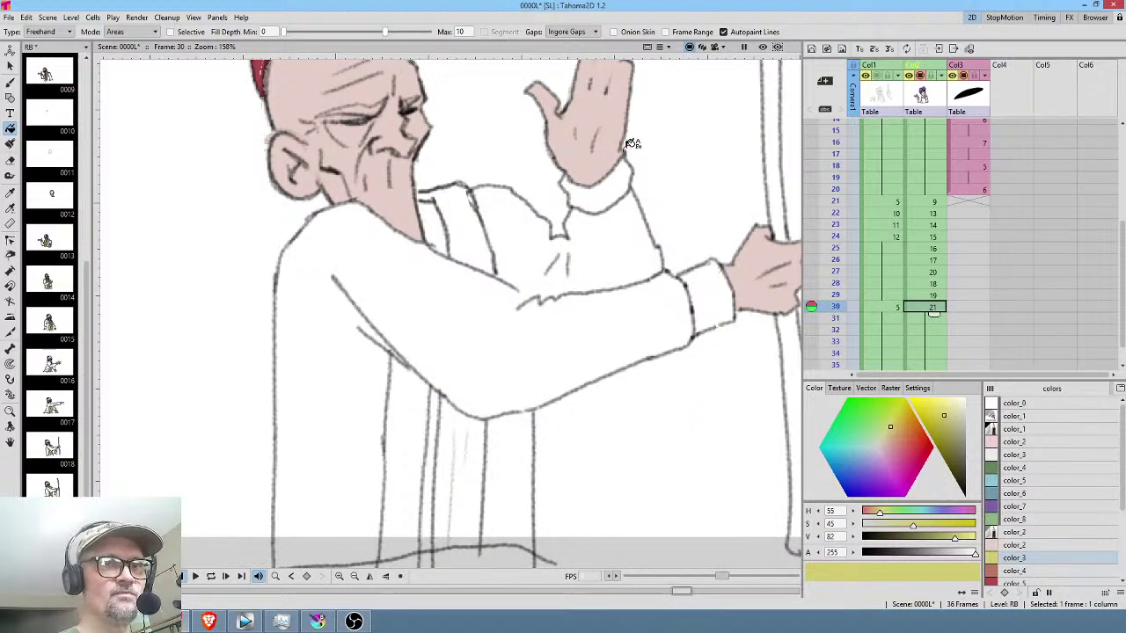
mouse_move(598, 167)
left_mouse_down()
mouse_move(559, 186)
mouse_move(629, 208)
mouse_move(632, 158)
left_mouse_up()
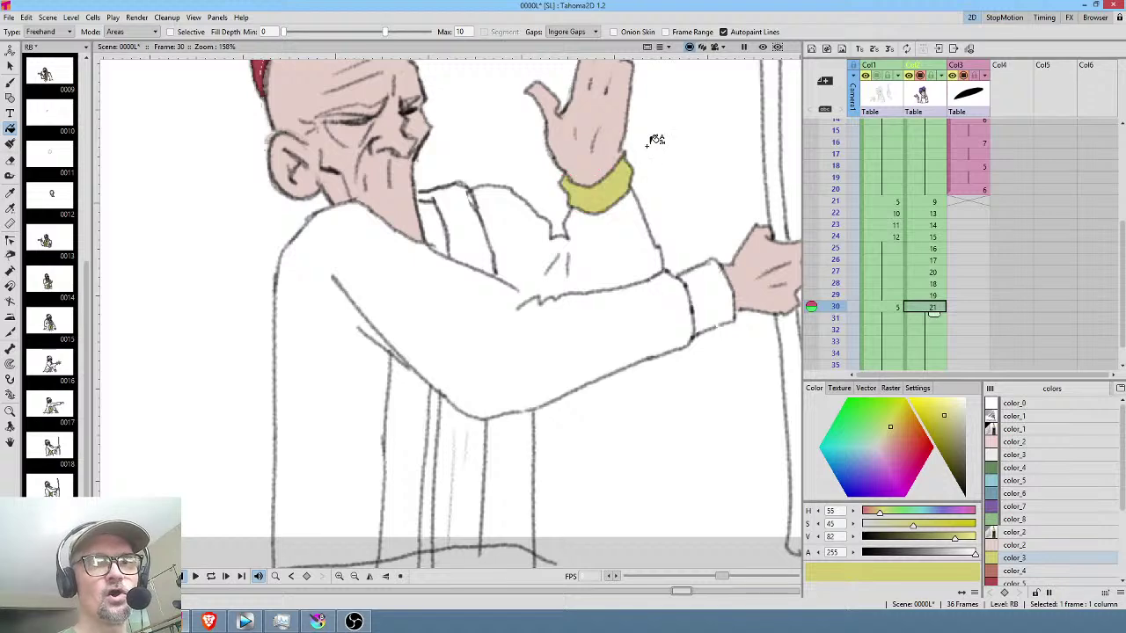
mouse_move(726, 243)
left_mouse_down()
mouse_move(678, 294)
mouse_move(744, 326)
mouse_move(741, 249)
left_mouse_up()
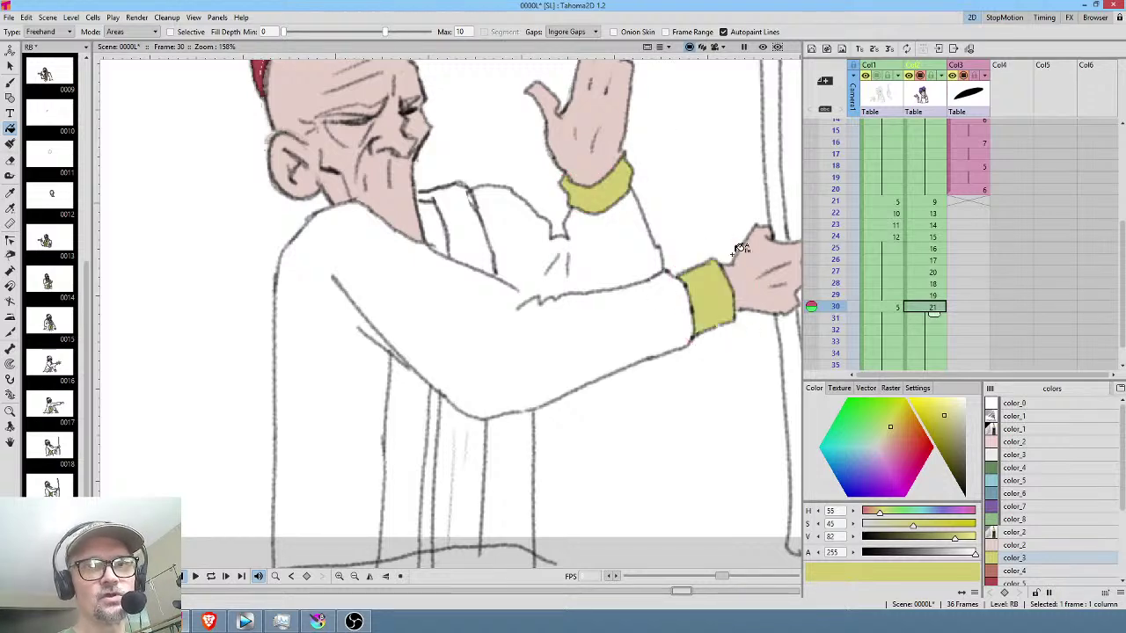
mouse_move(422, 185)
left_mouse_down()
mouse_move(495, 283)
mouse_move(503, 264)
mouse_move(470, 161)
left_mouse_up()
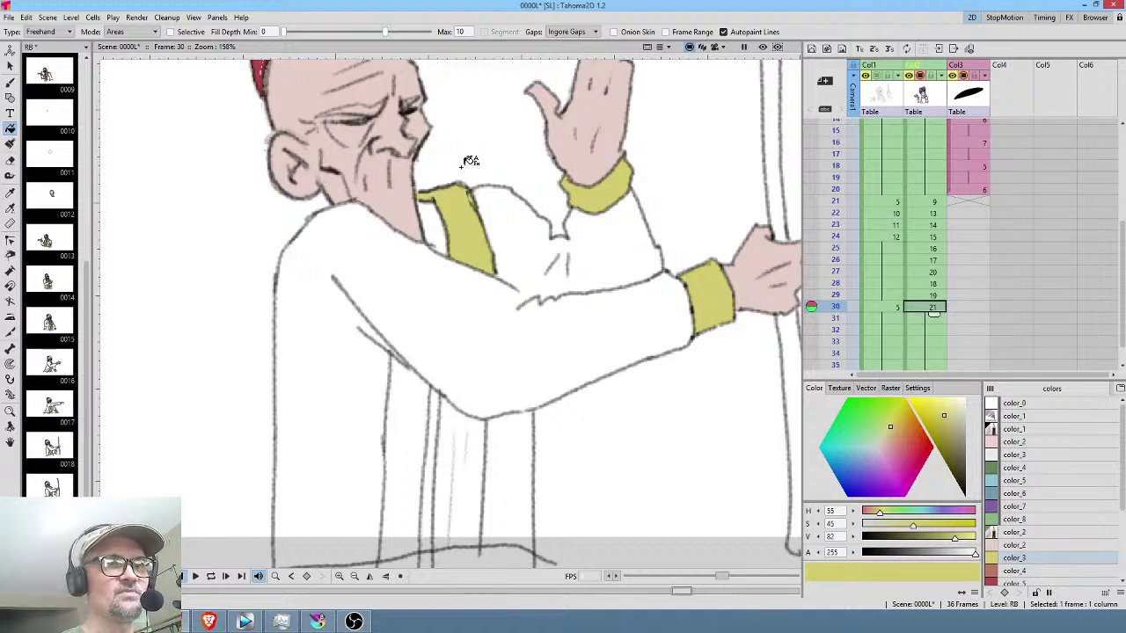
Fill the two lower front trim bands of the robe with the yellow color_3 on frame 30.
mouse_move(447, 380)
left_mouse_down()
mouse_move(431, 550)
mouse_move(497, 536)
mouse_move(498, 411)
mouse_move(465, 382)
left_mouse_up()
middle_click(465, 382)
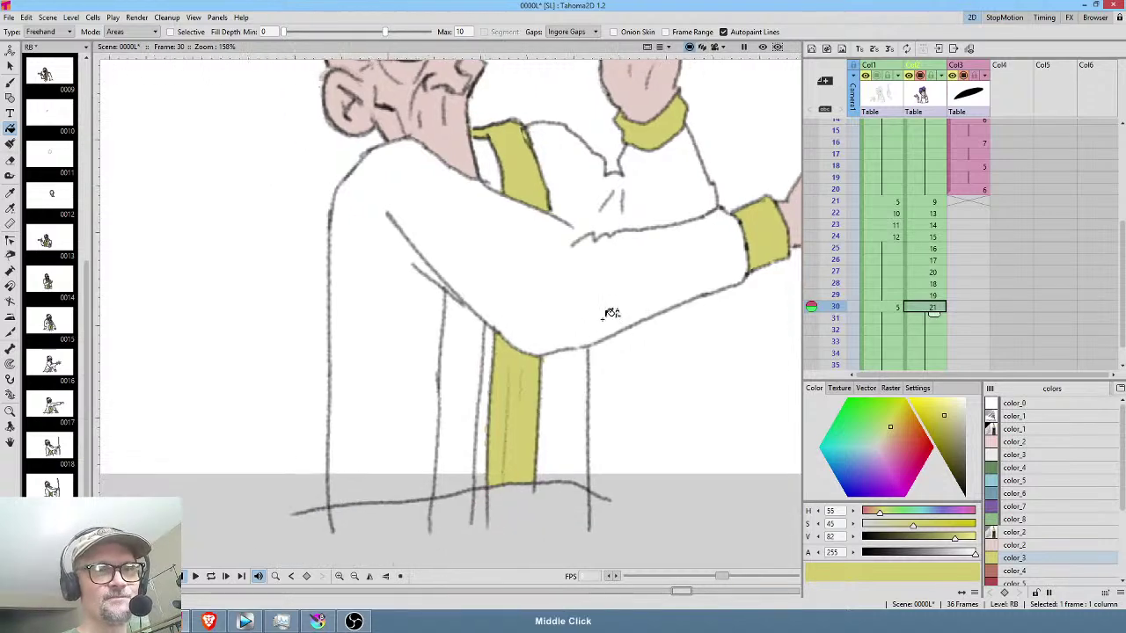
mouse_move(445, 329)
left_mouse_down()
mouse_move(422, 512)
mouse_move(459, 529)
mouse_move(480, 508)
mouse_move(494, 326)
mouse_move(473, 272)
left_mouse_up()
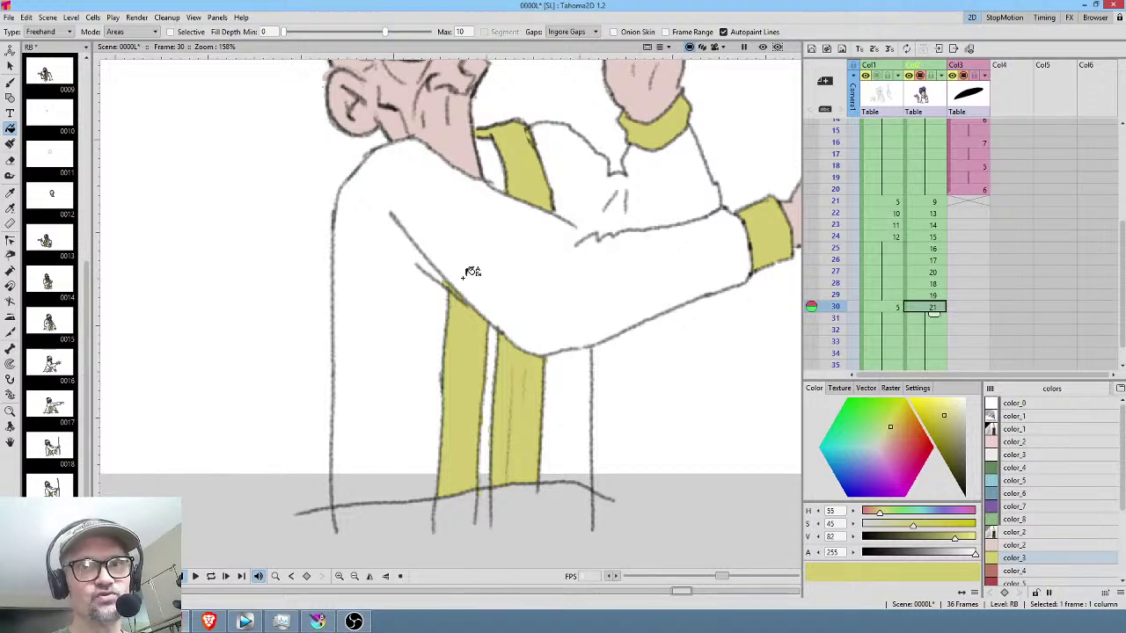
left_click_drag(472, 272, 515, 443)
scroll(437, 440, "down", 2)
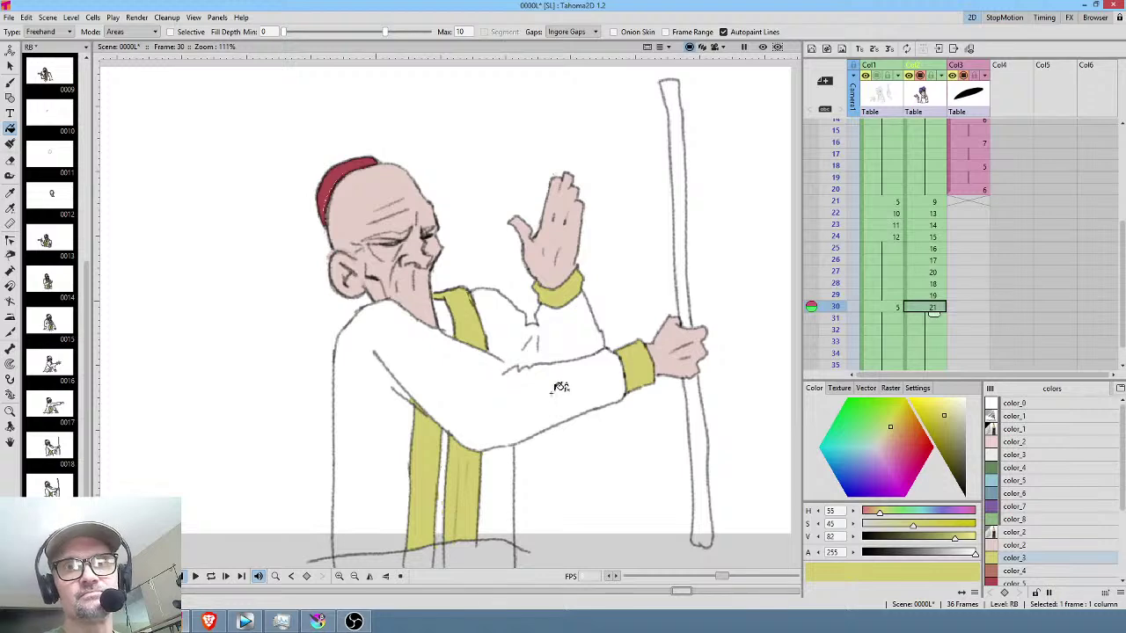
On frame 1, set the fill type to Normal and fill the young character's scarf and tunic with the green color_8.
mouse_move(836, 178)
left_mouse_down()
mouse_move(829, 211)
mouse_move(828, 196)
left_mouse_up()
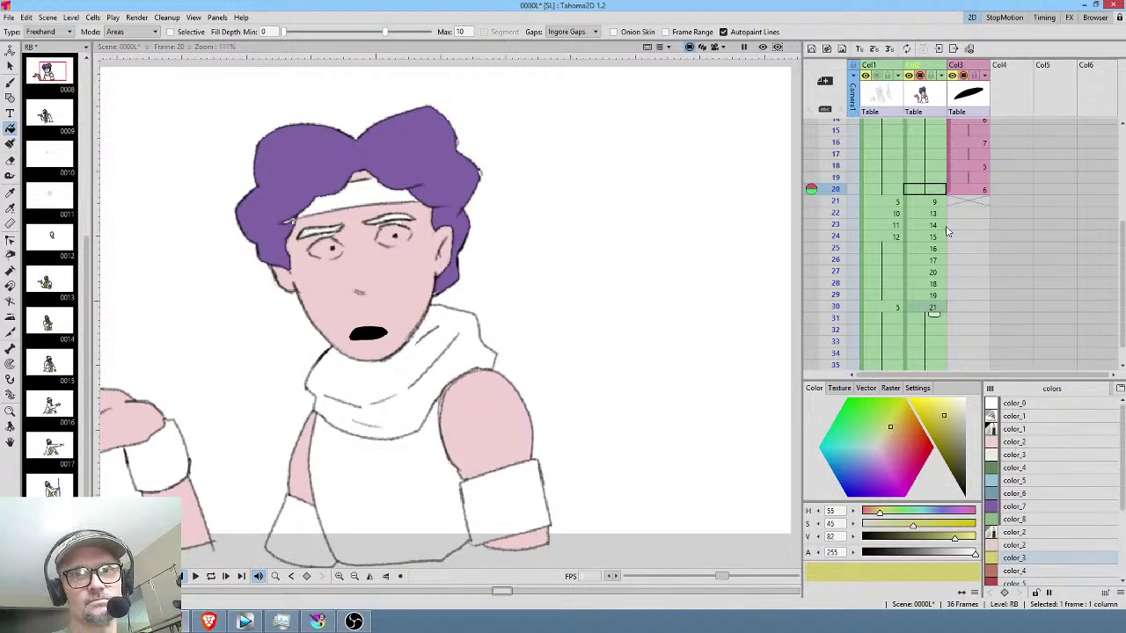
scroll(946, 234, "up", 5)
left_click(930, 126)
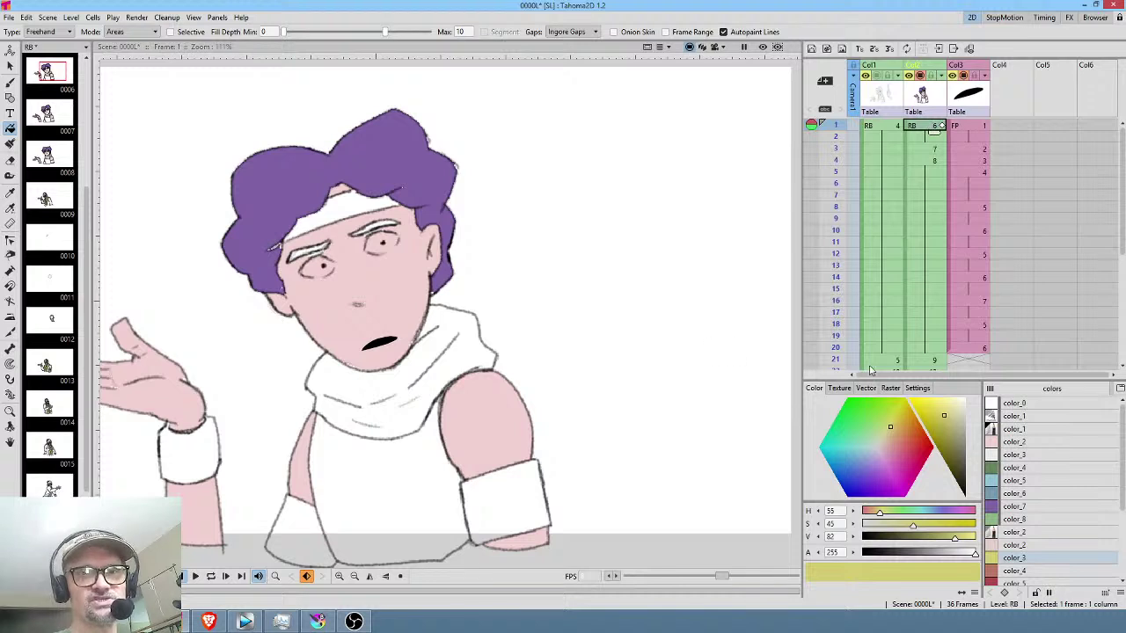
left_click(1013, 481)
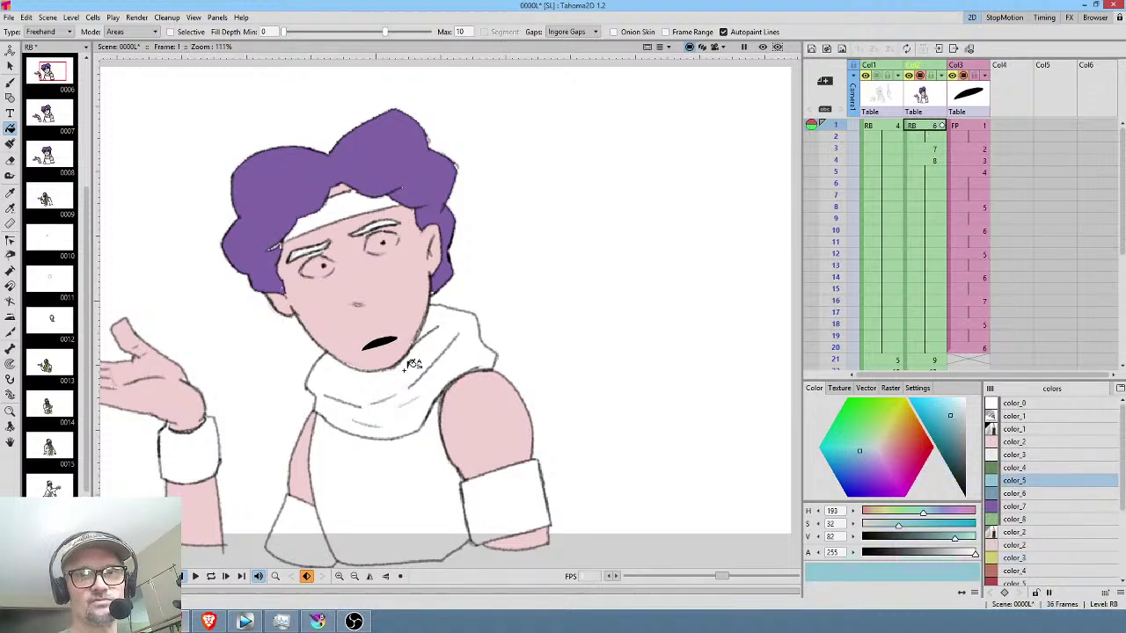
left_click(1024, 520)
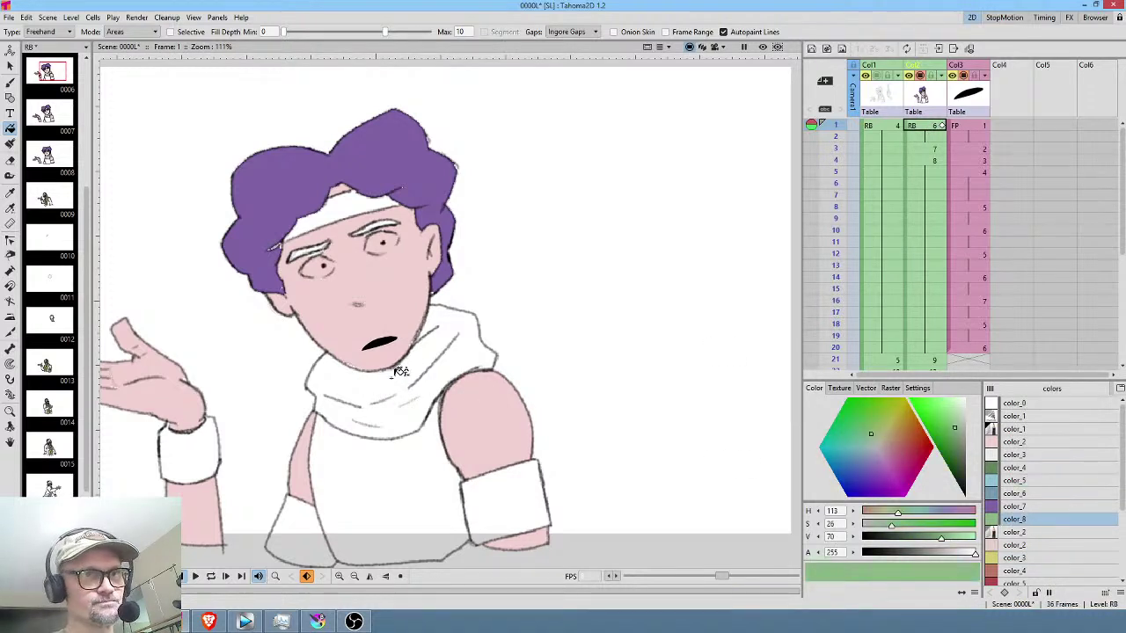
left_click(51, 32)
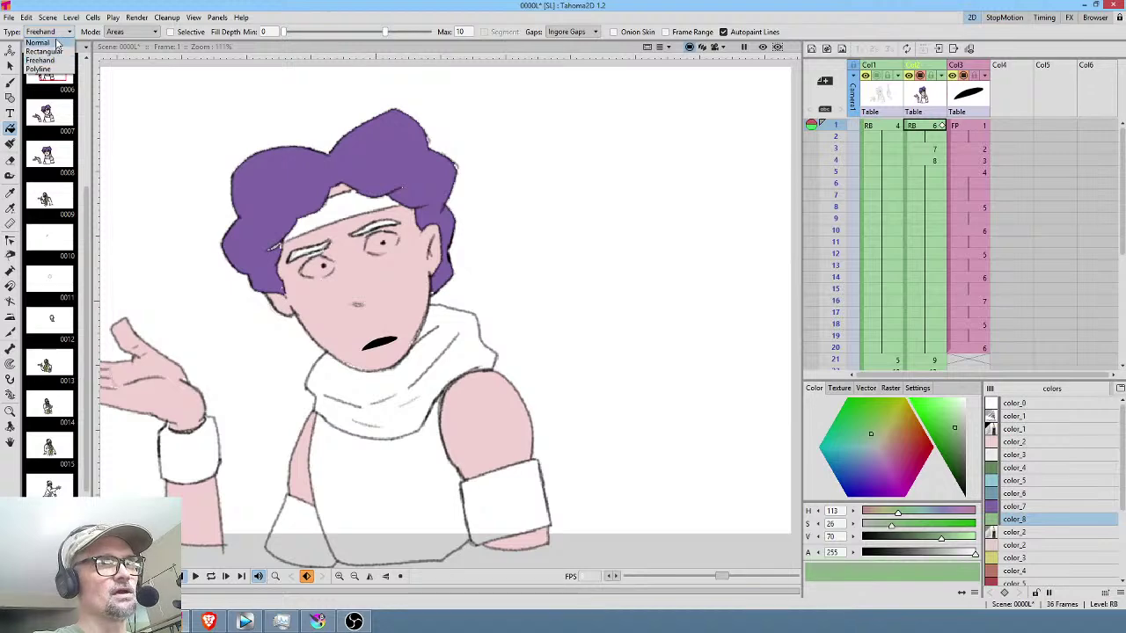
left_click(56, 46)
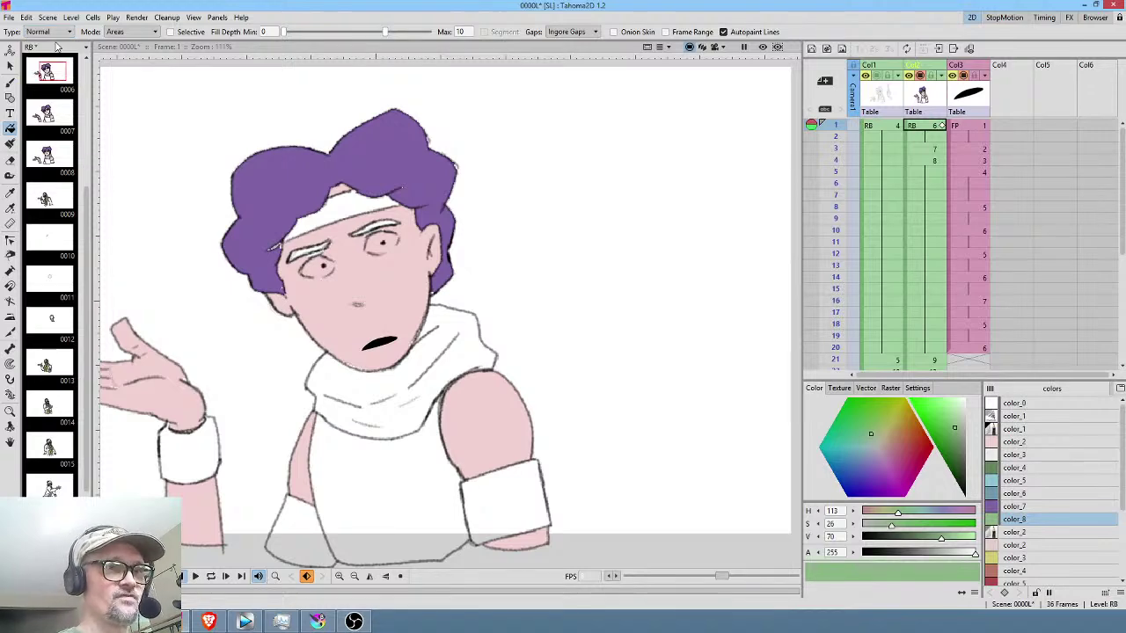
left_click(406, 381)
left_click(400, 475)
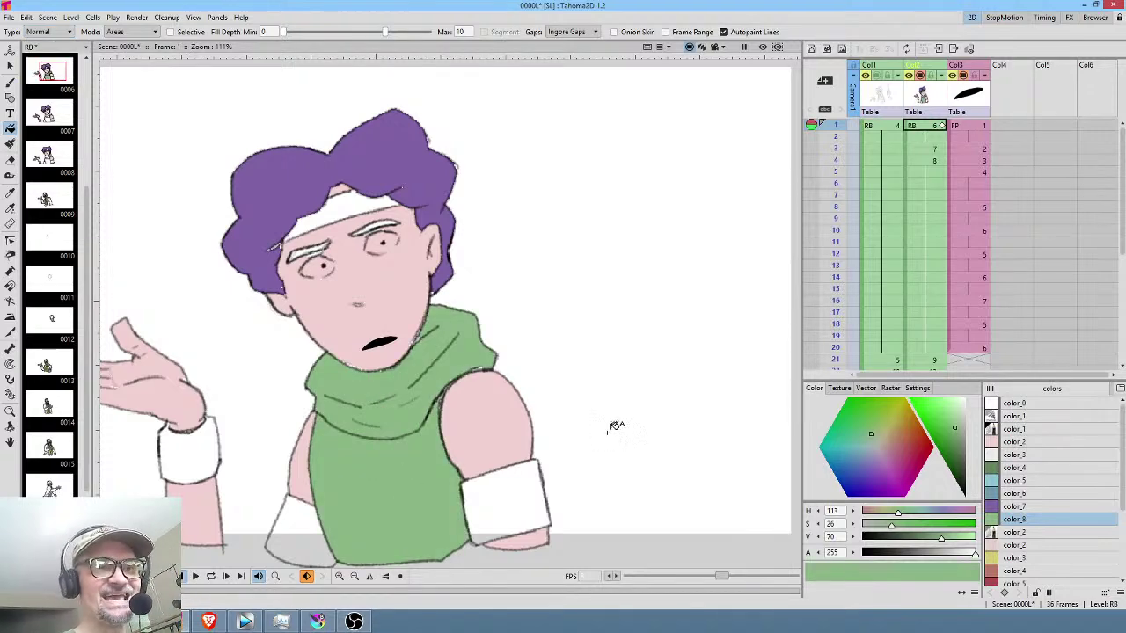
Fill the young character's scarf and tunic with the green color_8 on frames 3 and 4.
left_click(923, 148)
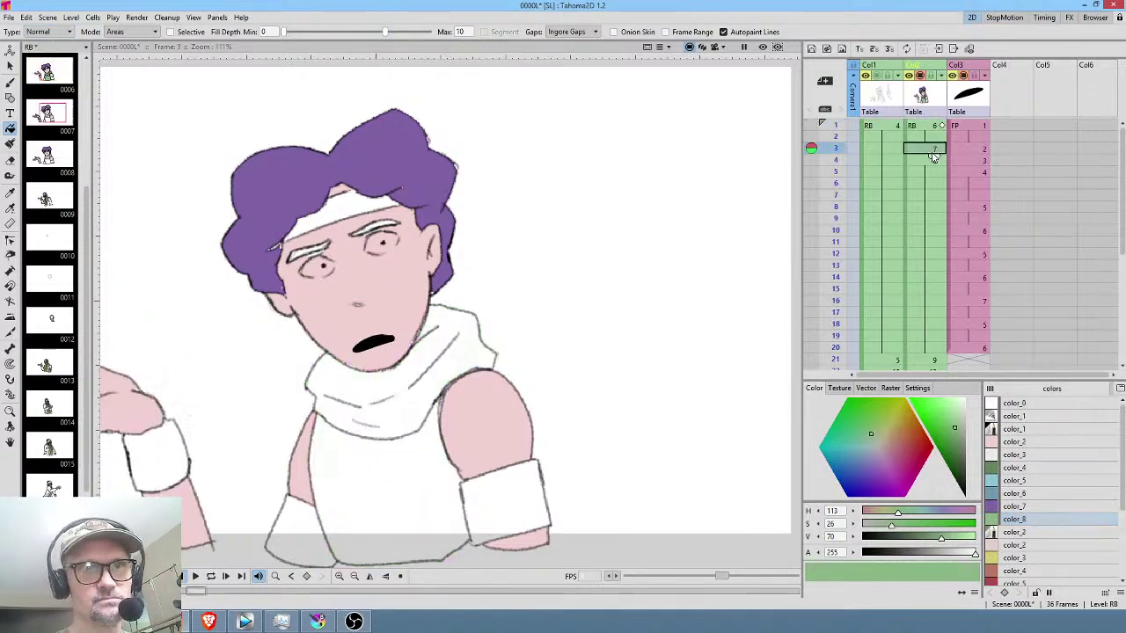
left_click(385, 390)
left_click(390, 485)
key("Down")
left_click(388, 374)
left_click(397, 490)
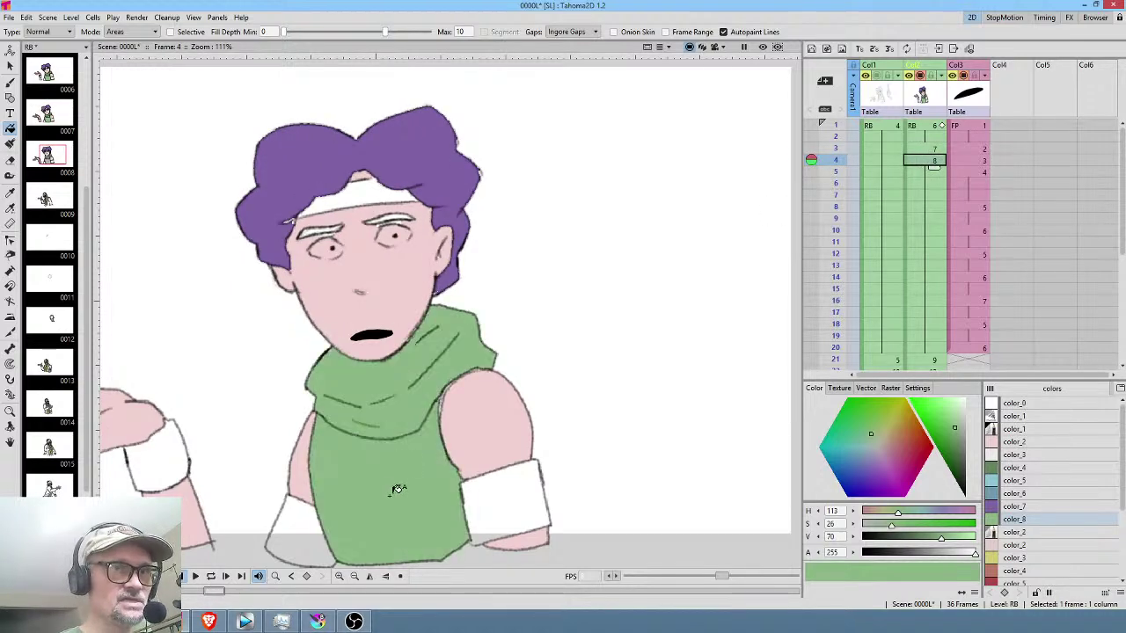
Fill the old man's robe body and raised sleeve with the reddish-brown color_4 on frame 21.
scroll(932, 246, "down", 5)
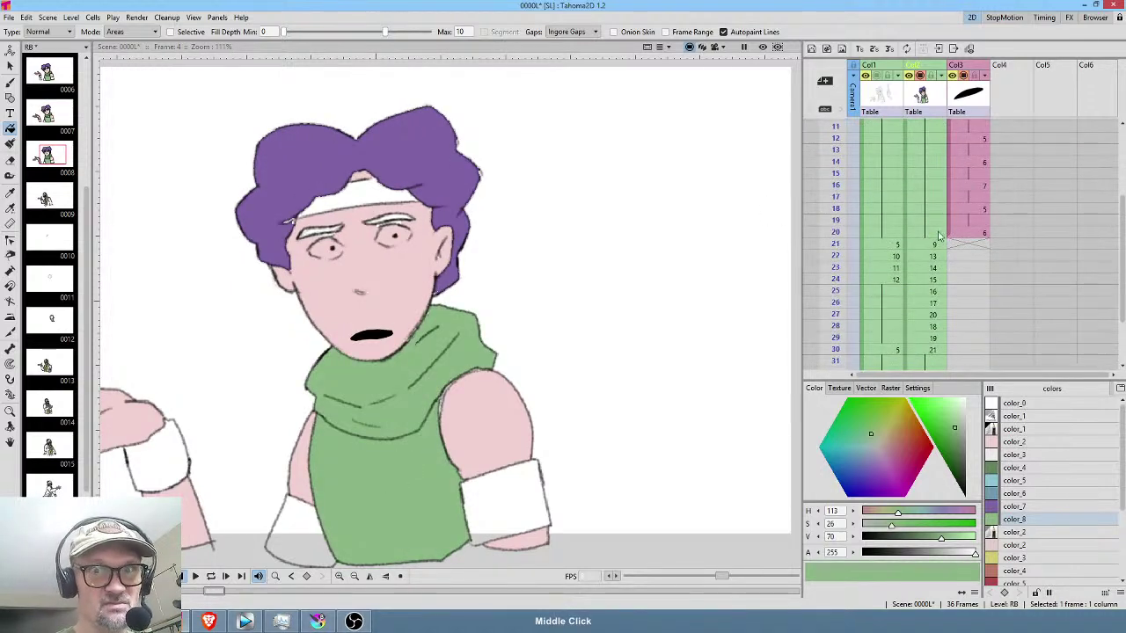
left_click(937, 242)
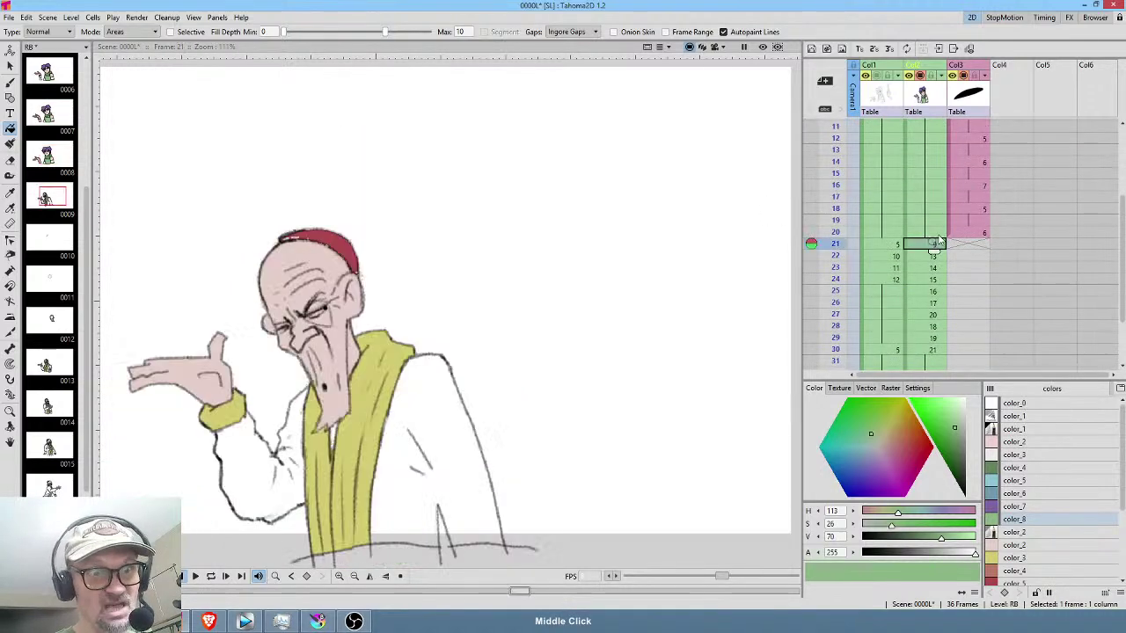
left_click(1020, 571)
left_click(435, 404)
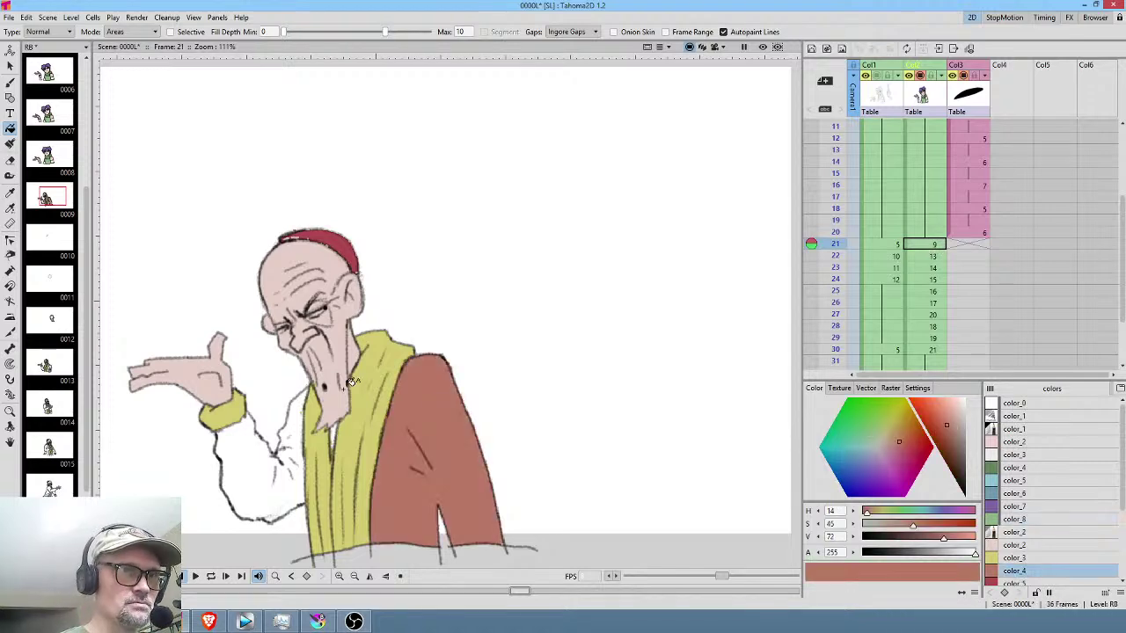
left_click(311, 422)
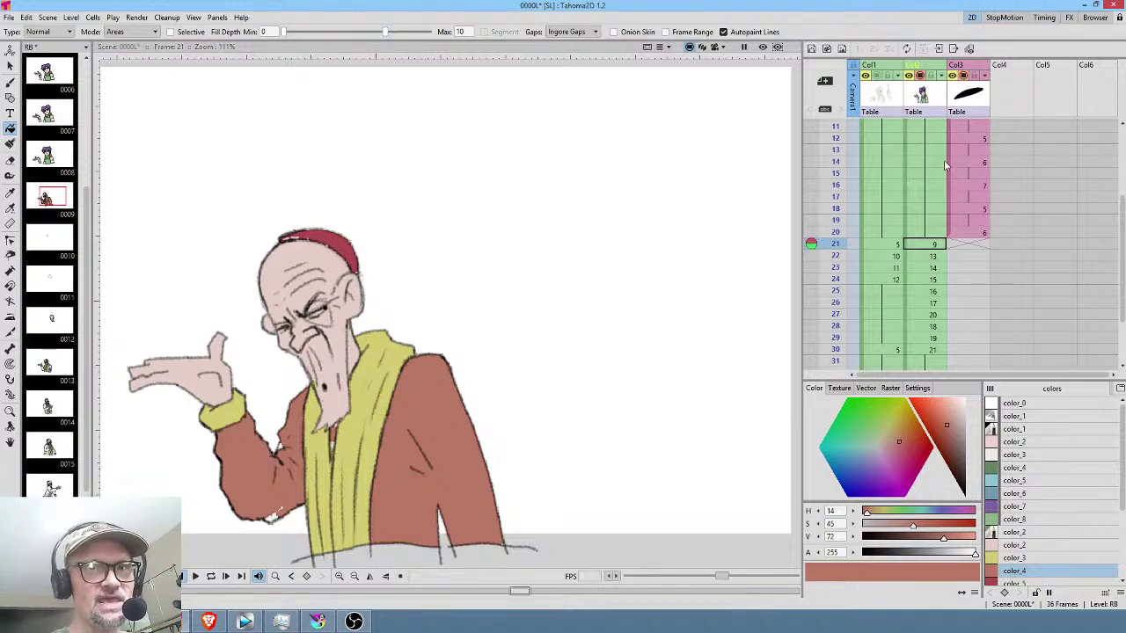
Fill both robe sleeves and the gap under the beard with the reddish-brown color_4 on frame 22.
left_click(933, 258)
left_click(258, 478)
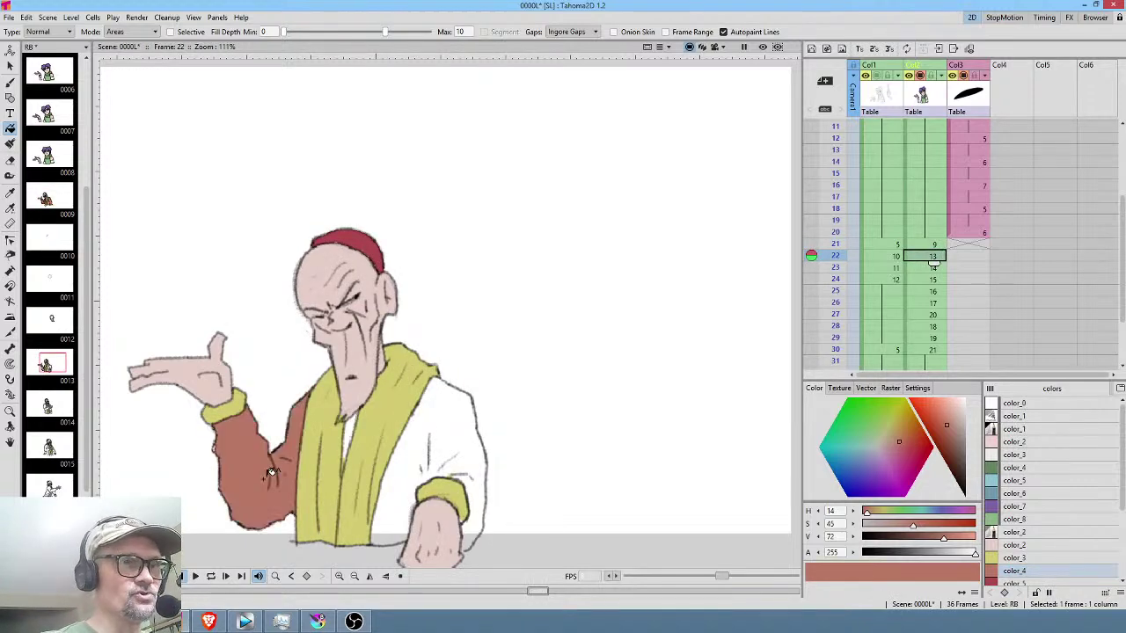
left_click(354, 420)
left_click(429, 419)
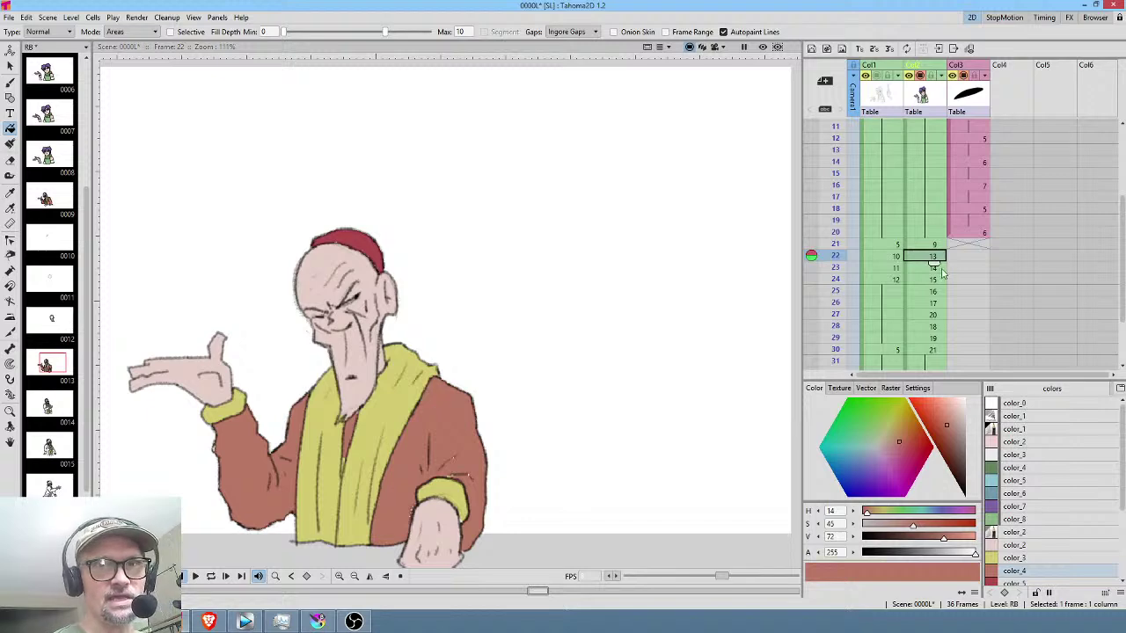
Fill both sleeves, the shoulder, the front gaps and the lower back of the robe with the reddish-brown color_4 on frame 23.
left_click(933, 267)
left_click(454, 438)
left_click(446, 335)
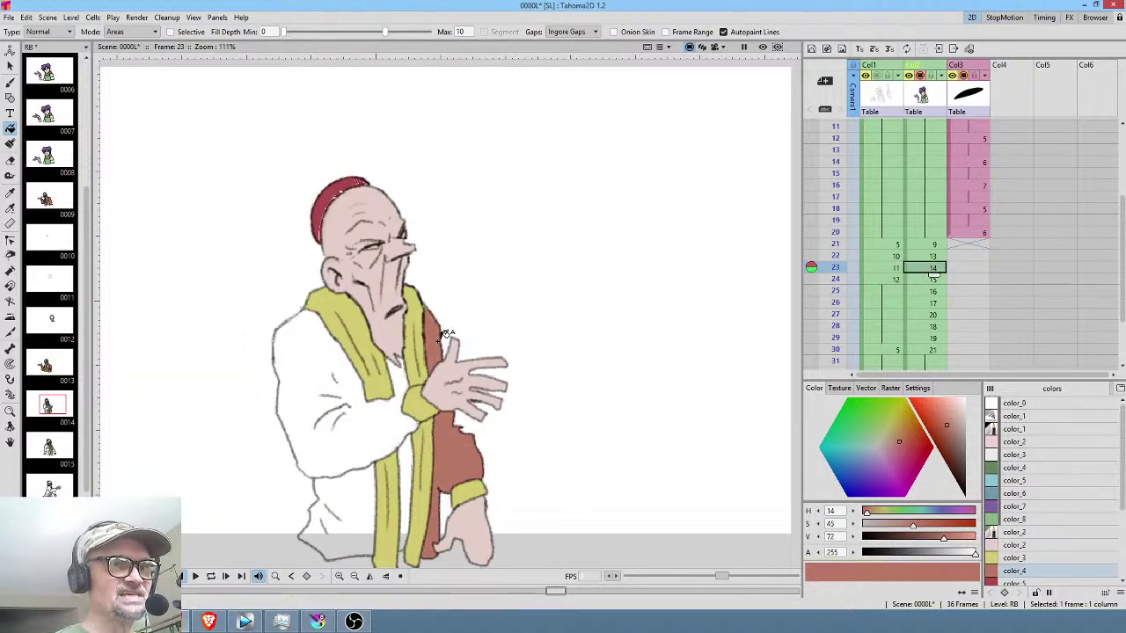
left_click(409, 372)
left_click(407, 440)
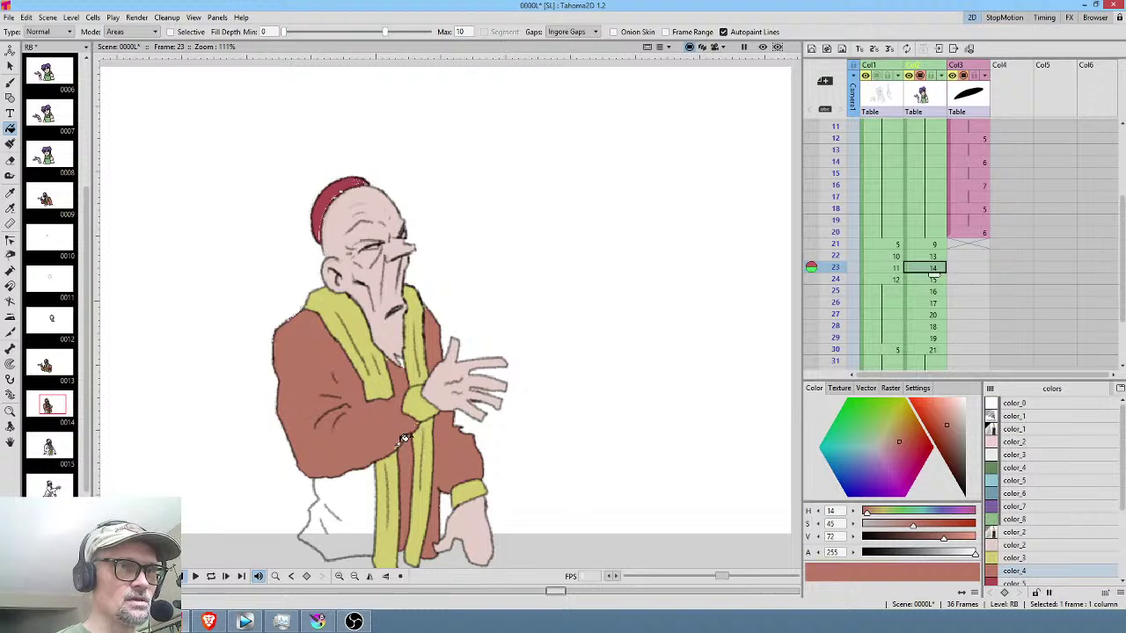
left_click(367, 493)
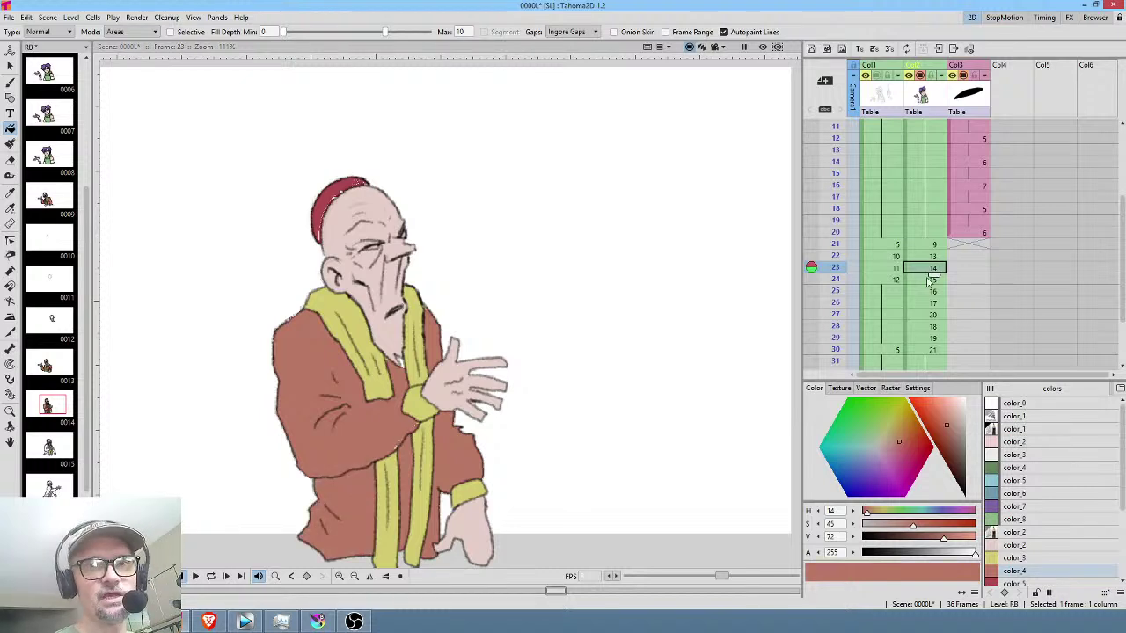
Fill the robe's body, both sleeves, the front gaps and the far shoulder with the reddish-brown color_4 on frame 24, and go to frame 25.
left_click(931, 279)
left_click(376, 442)
left_click(374, 413)
left_click(472, 440)
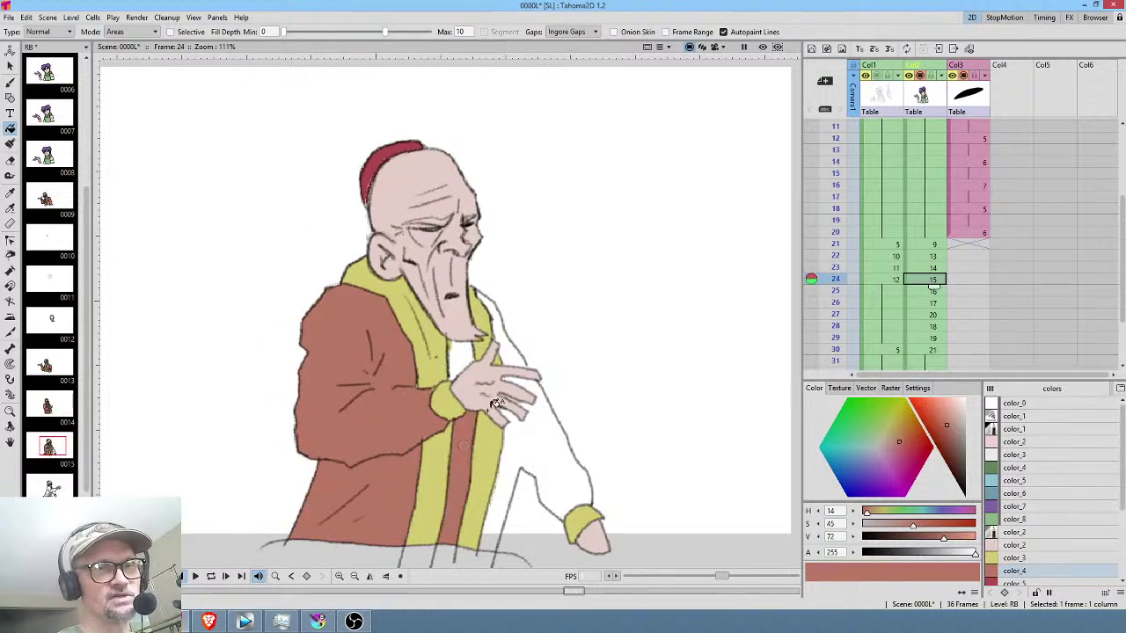
left_click(475, 352)
left_click(538, 422)
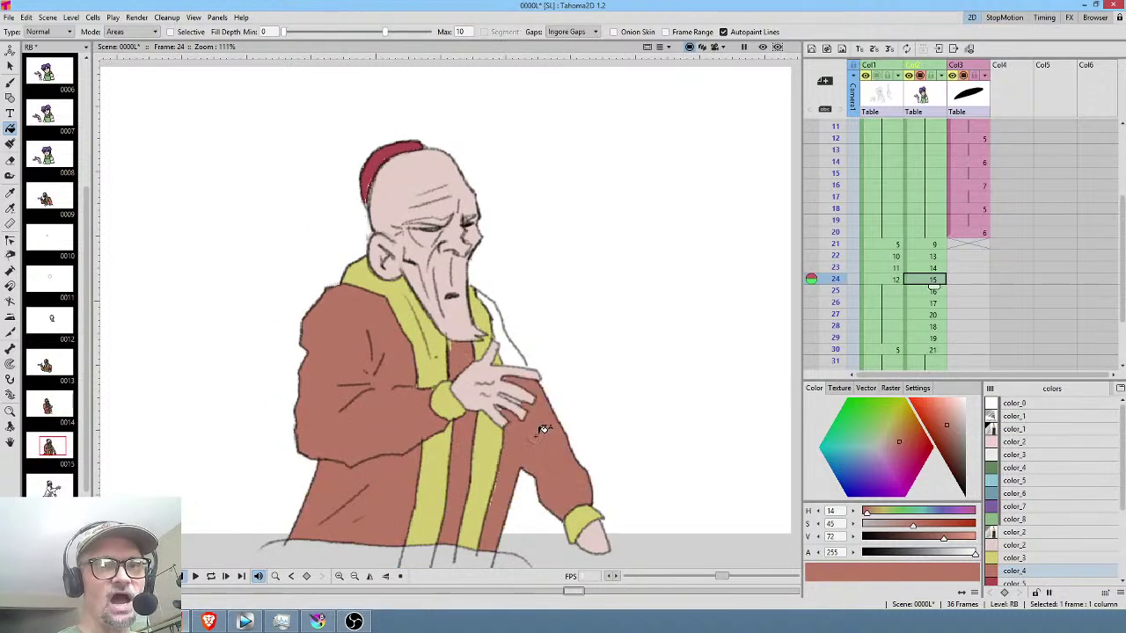
left_click(521, 338)
left_click(932, 291)
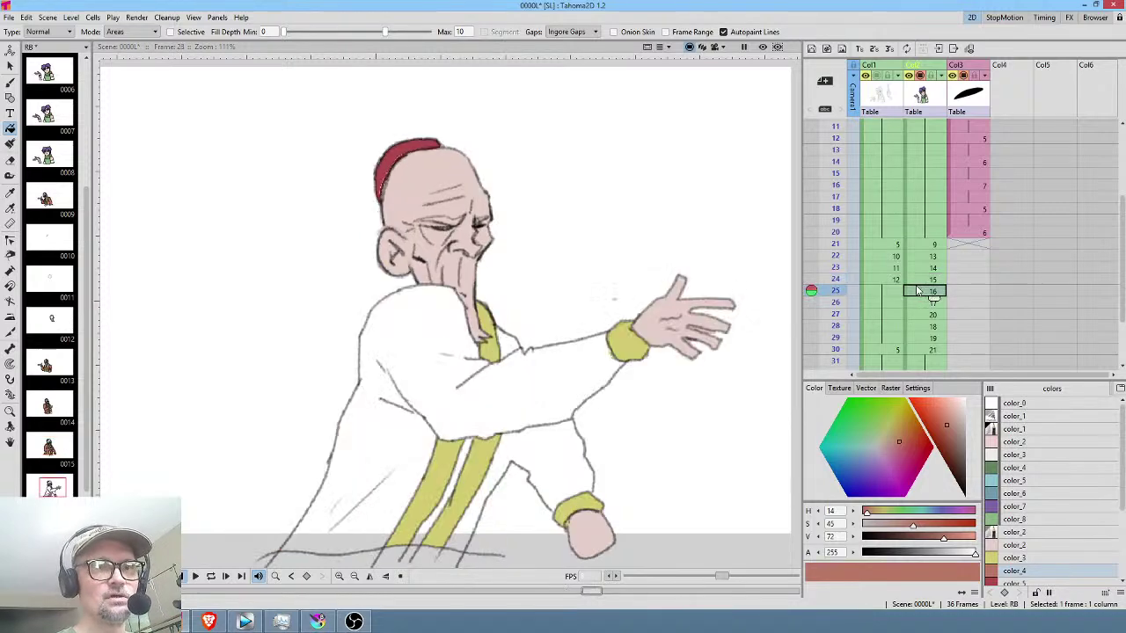
Fill the robe body, both sleeves, the front gap and the far shoulder with the reddish-brown color_4 on frame 25.
left_click(549, 444)
left_click(475, 444)
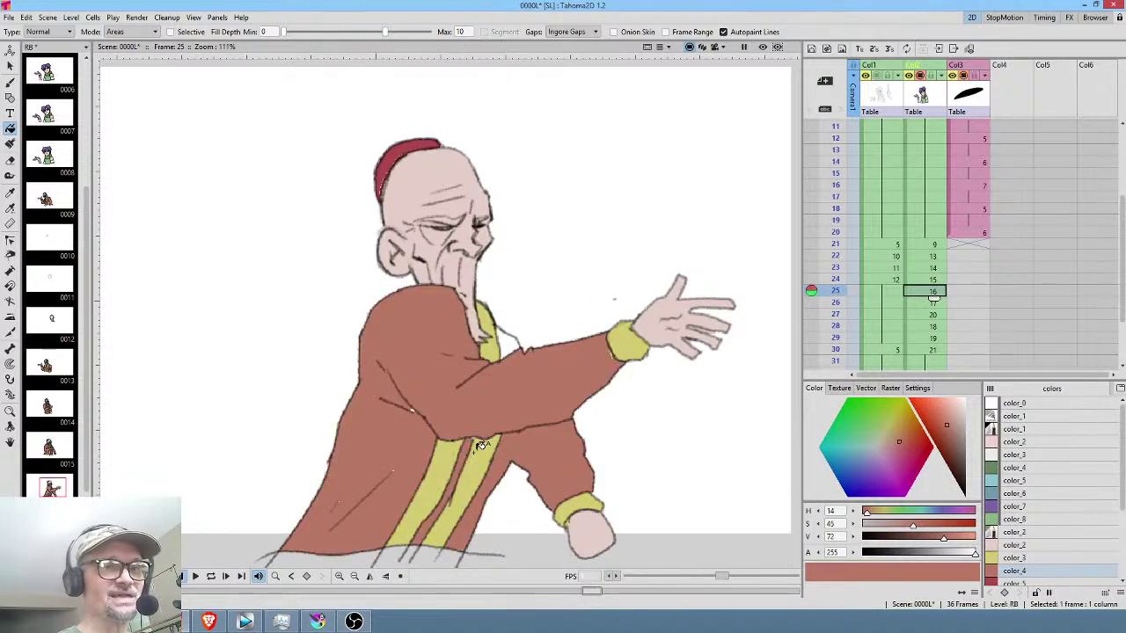
left_click(522, 337)
Fill the robe body, the outstretched and lowered sleeves and the strip between the yellow trims with color_4 on frame 26.
left_click(930, 303)
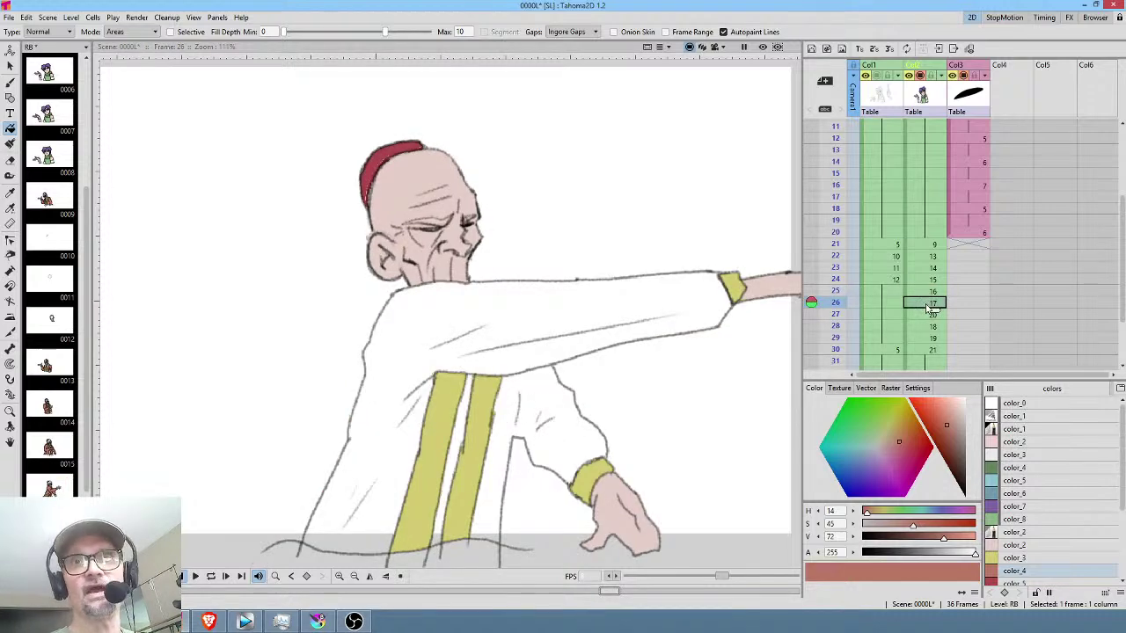
left_click(530, 371)
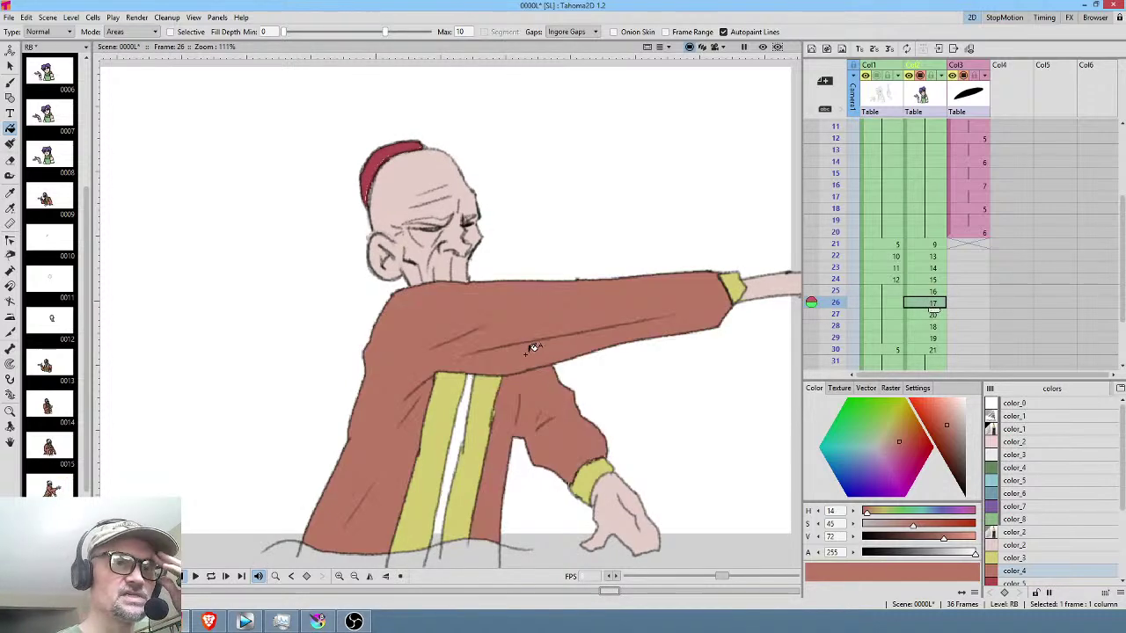
left_click(473, 401)
Fill the robe body, both sleeves and the narrow front strip between the trims with color_4 on frame 27.
key("period")
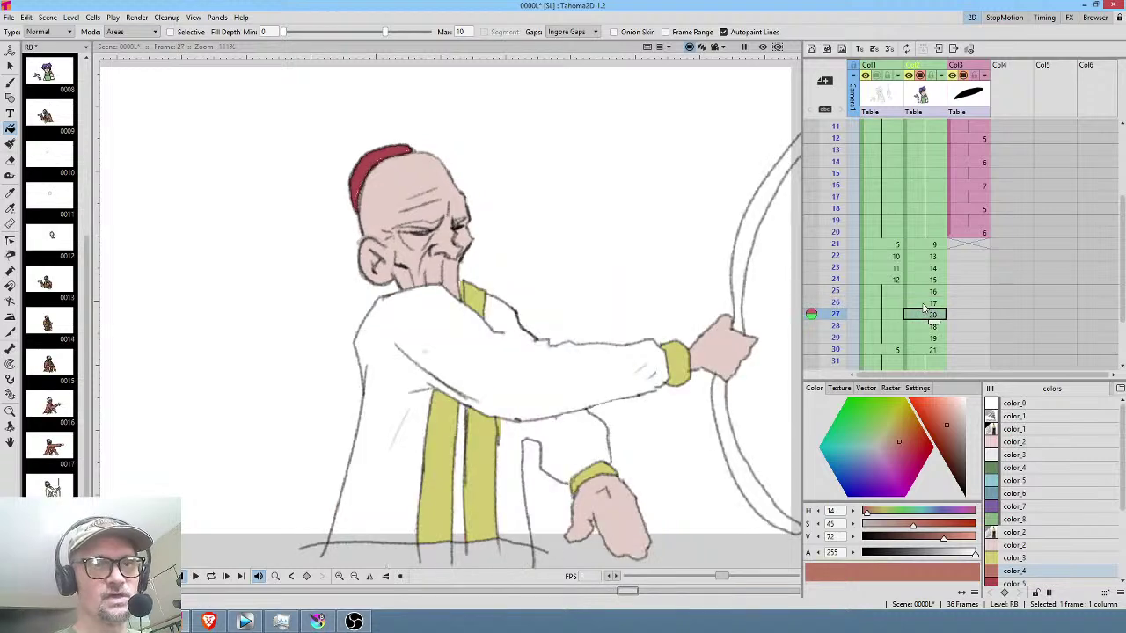
left_click(528, 427)
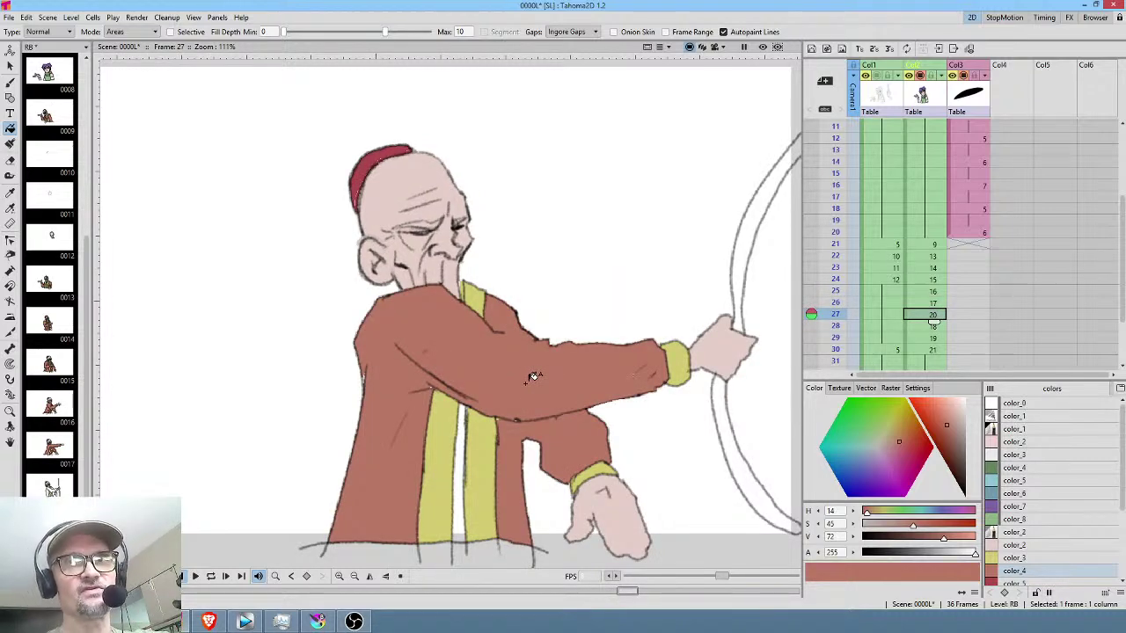
left_click(465, 450)
Fill the robe body, both sleeves, the gap under the beard and the front sections with color_4 on frame 28.
key("period")
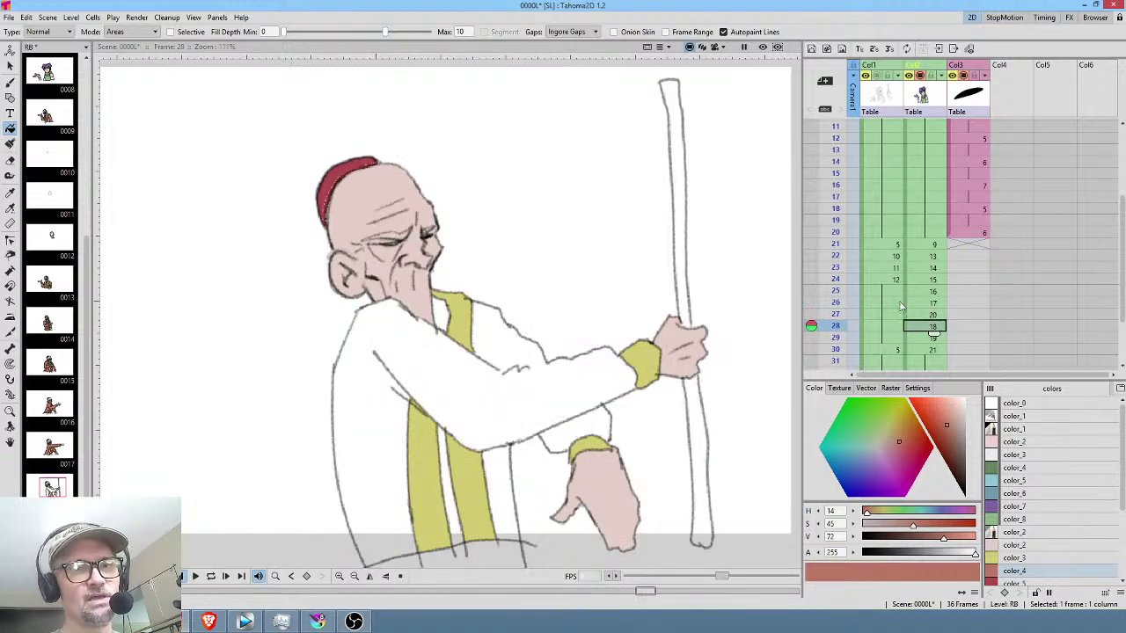
left_click(509, 341)
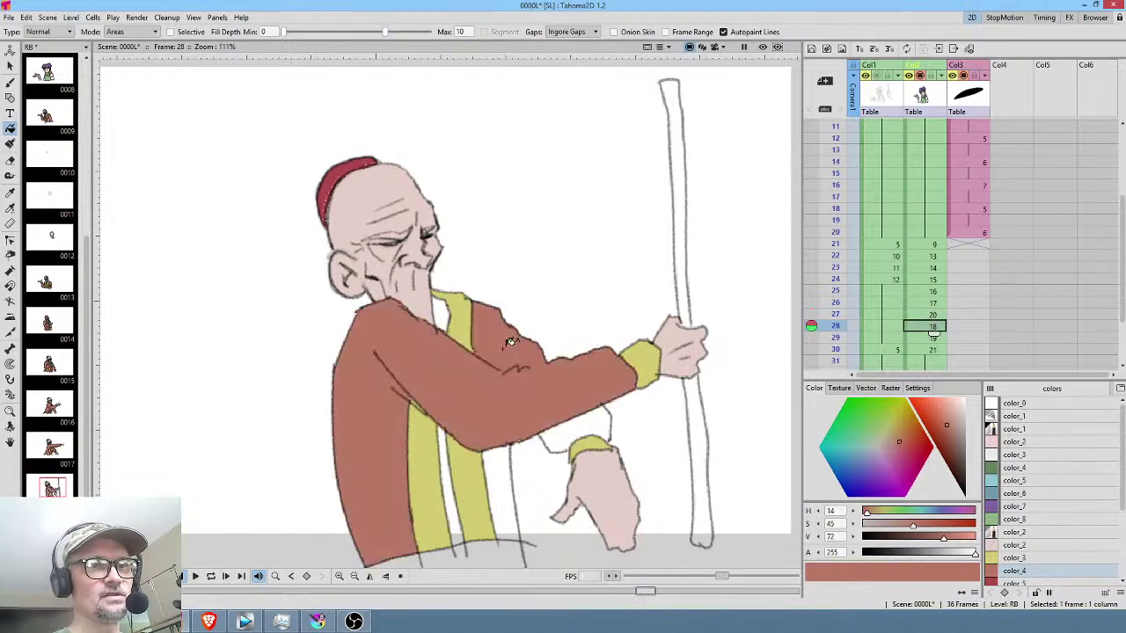
left_click(440, 307)
left_click(450, 464)
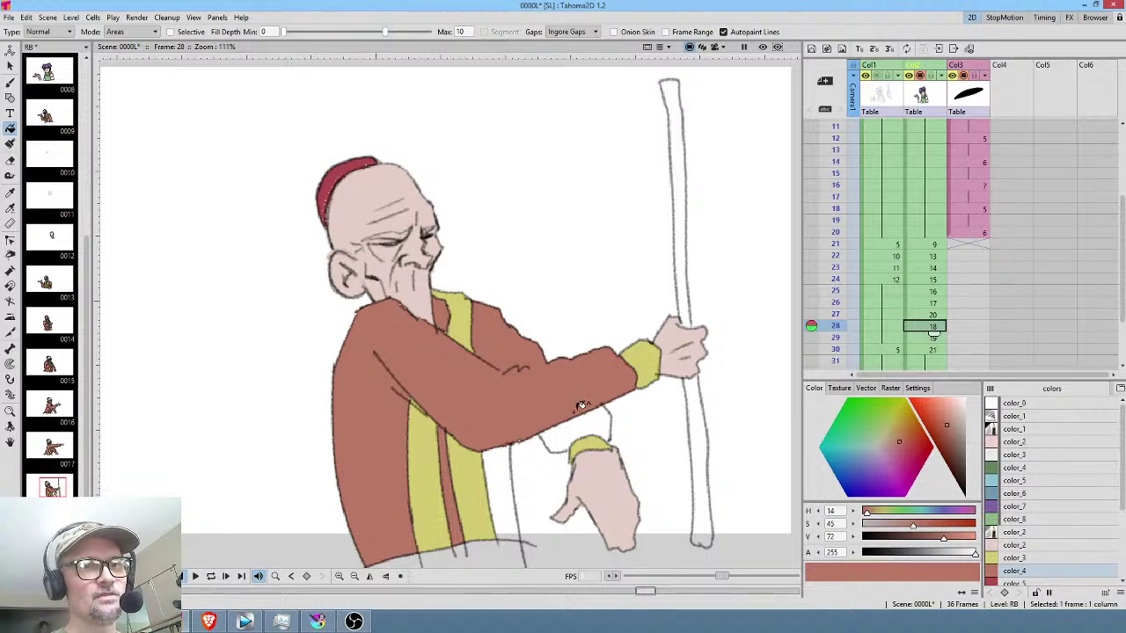
left_click(586, 423)
left_click(506, 463)
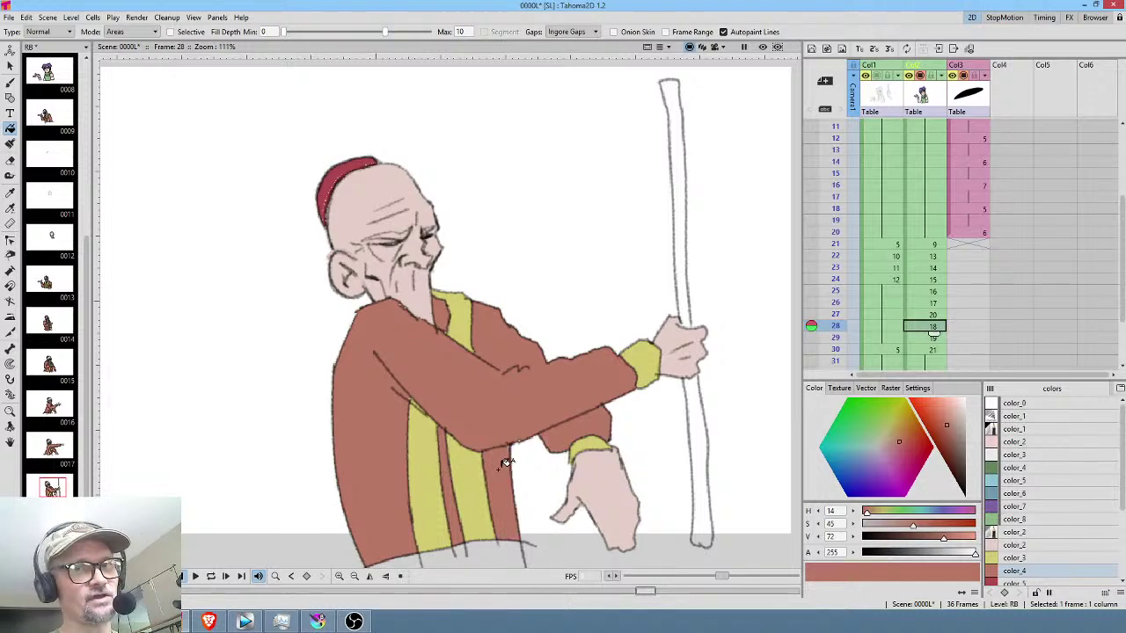
Fill the robe body, the upper sleeves, the front sections and the gap beside the beard with color_4 on frame 29.
left_click(931, 338)
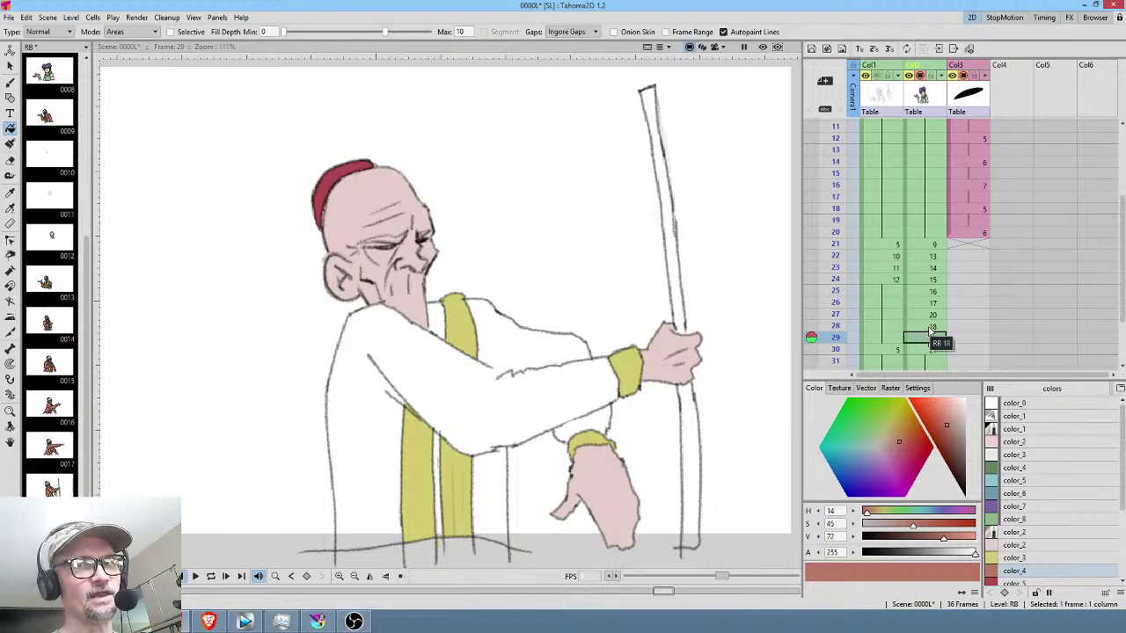
left_click(526, 352)
left_click(488, 447)
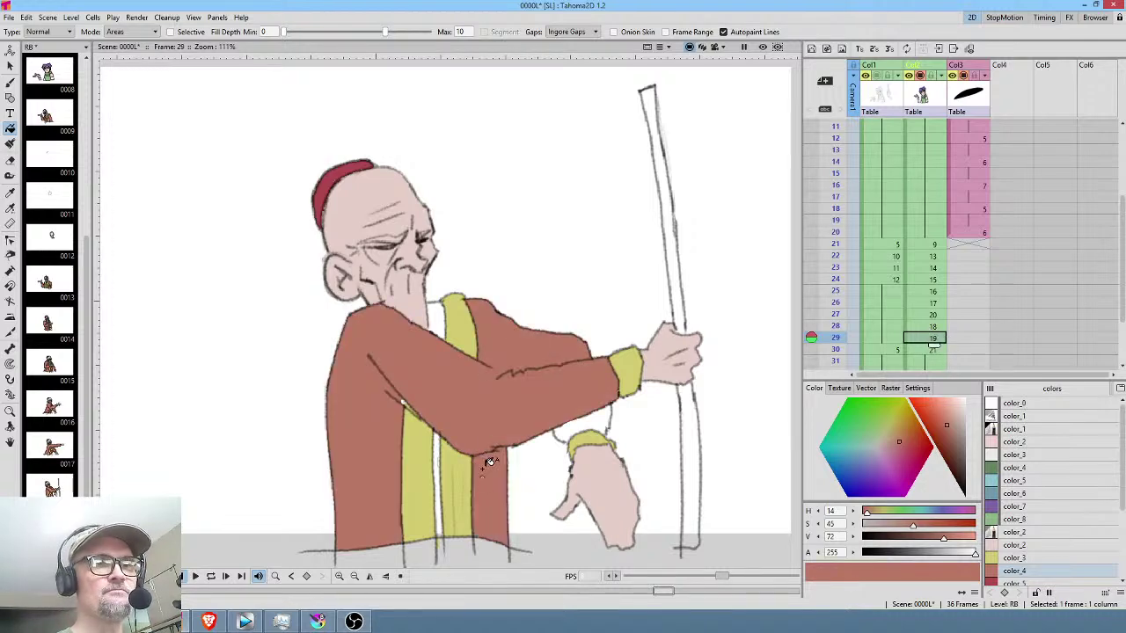
left_click(438, 467)
left_click(448, 307)
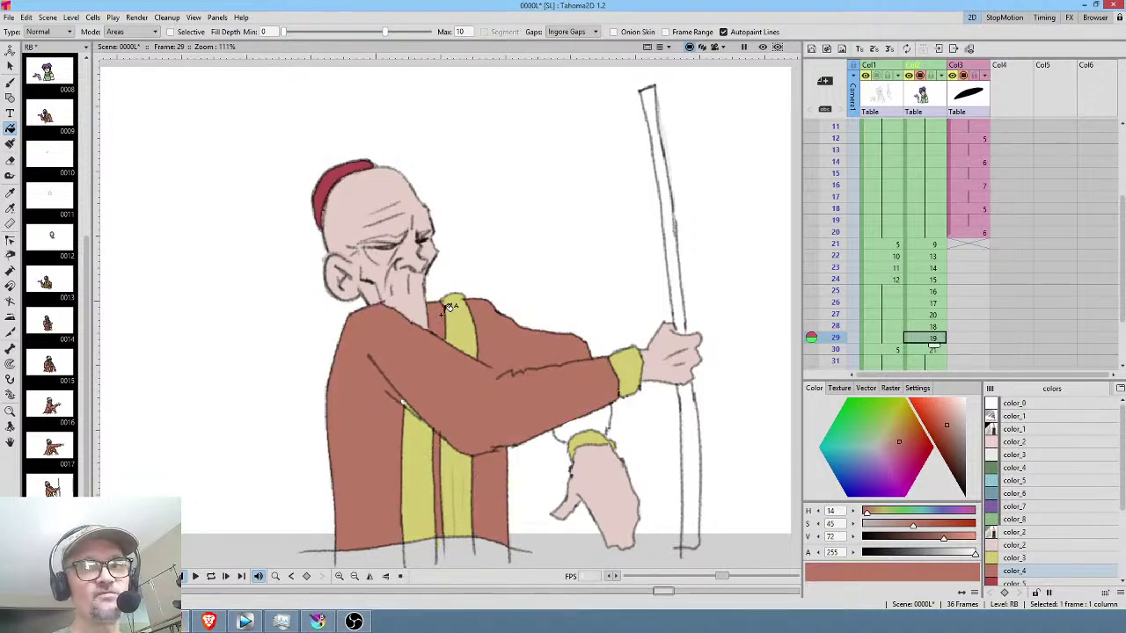
Fill the robe body, both sleeves, the gap beside the beard and the front sections with color_4 on frame 30.
left_click(931, 350)
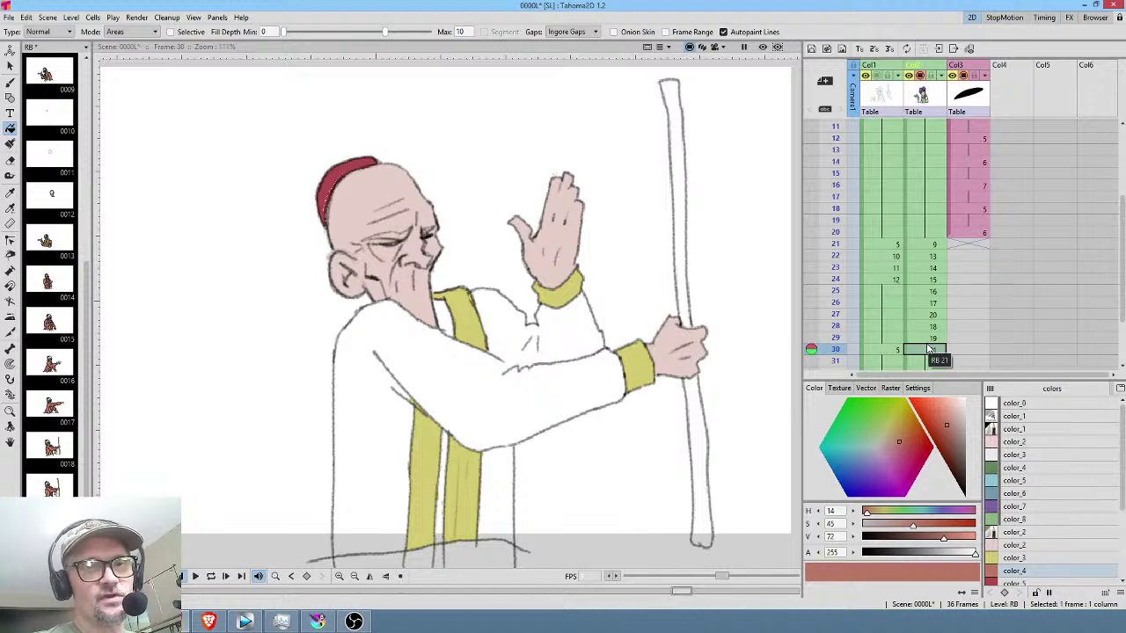
left_click(573, 322)
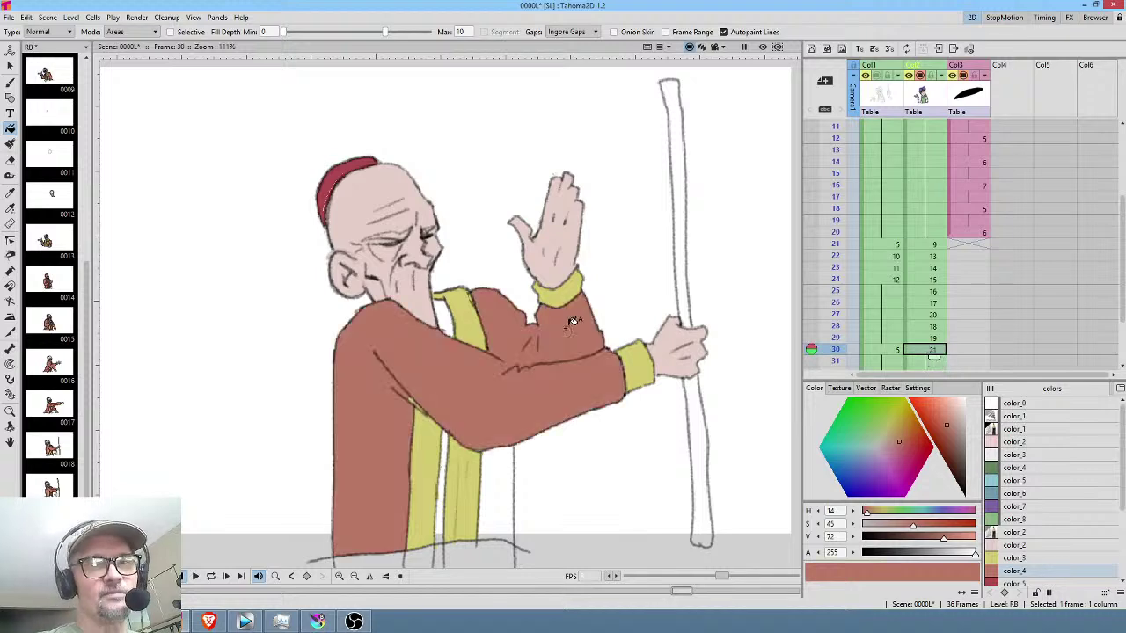
left_click(453, 306)
left_click(449, 453)
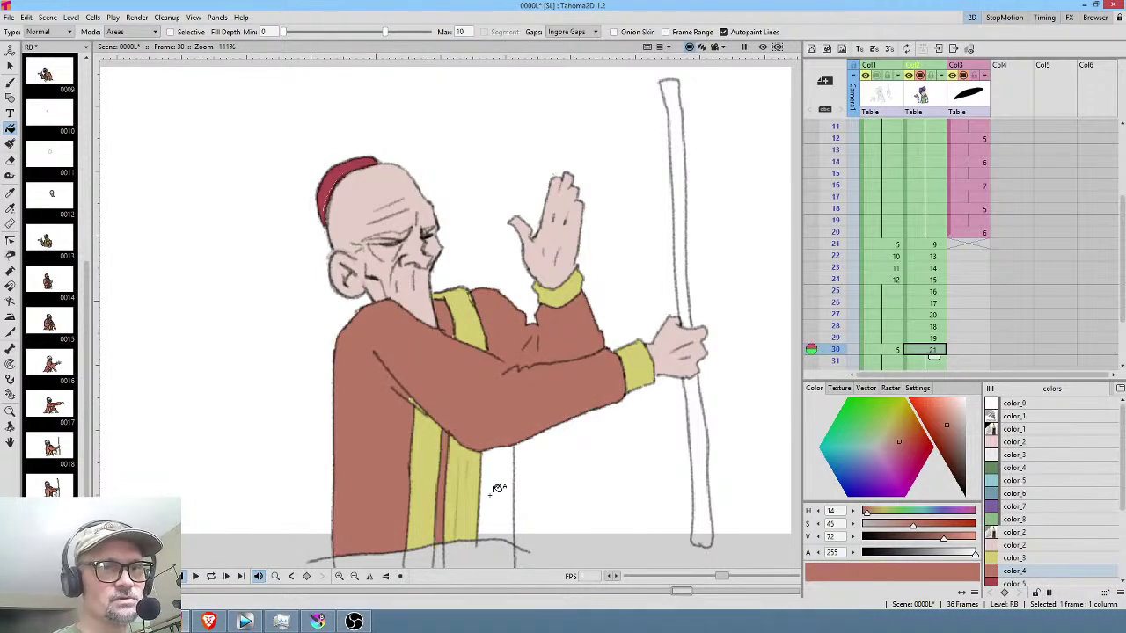
left_click(493, 484)
Check the old man's robe fills on frames 21 through 24 for unpainted gaps, and return to frame 21.
scroll(976, 334, "down", 2)
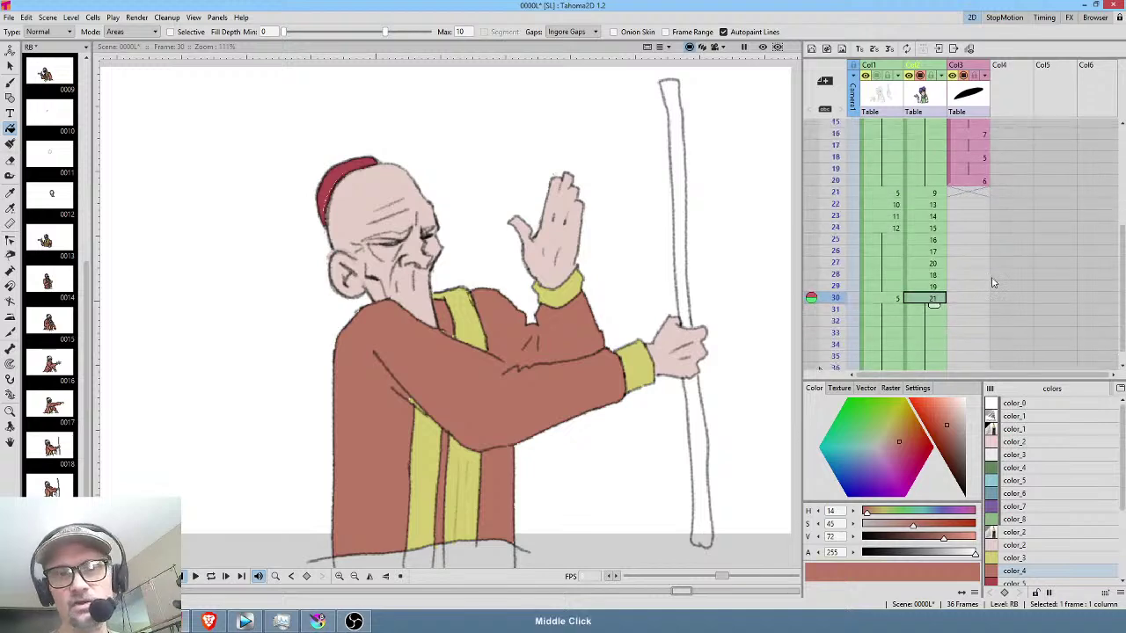
left_click(836, 187)
left_click(836, 212)
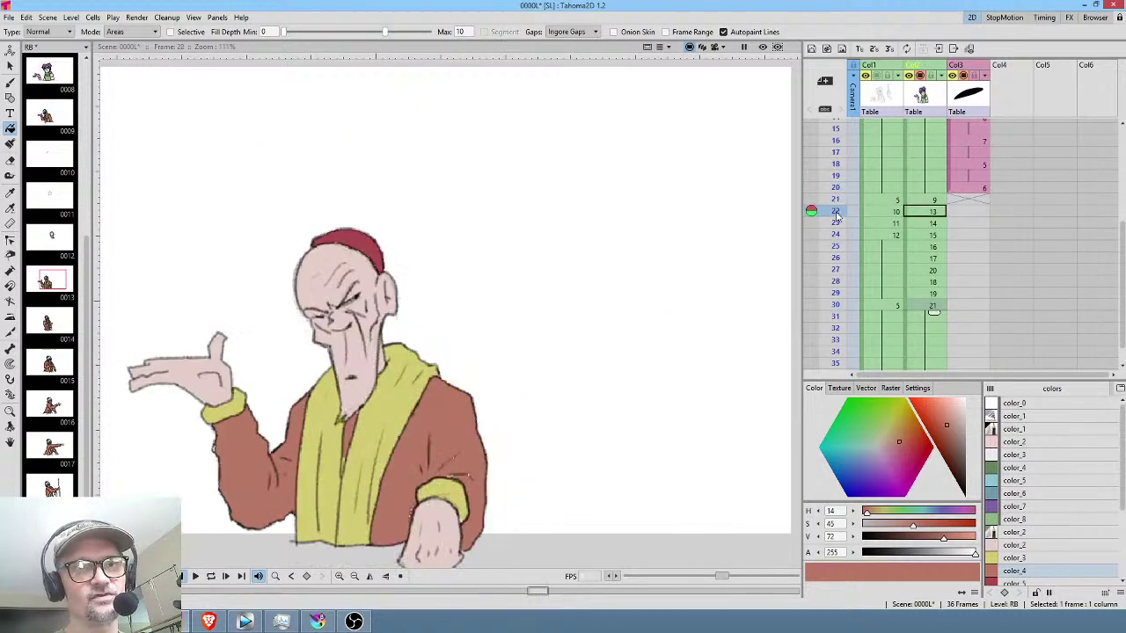
left_click(837, 222)
left_click(837, 235)
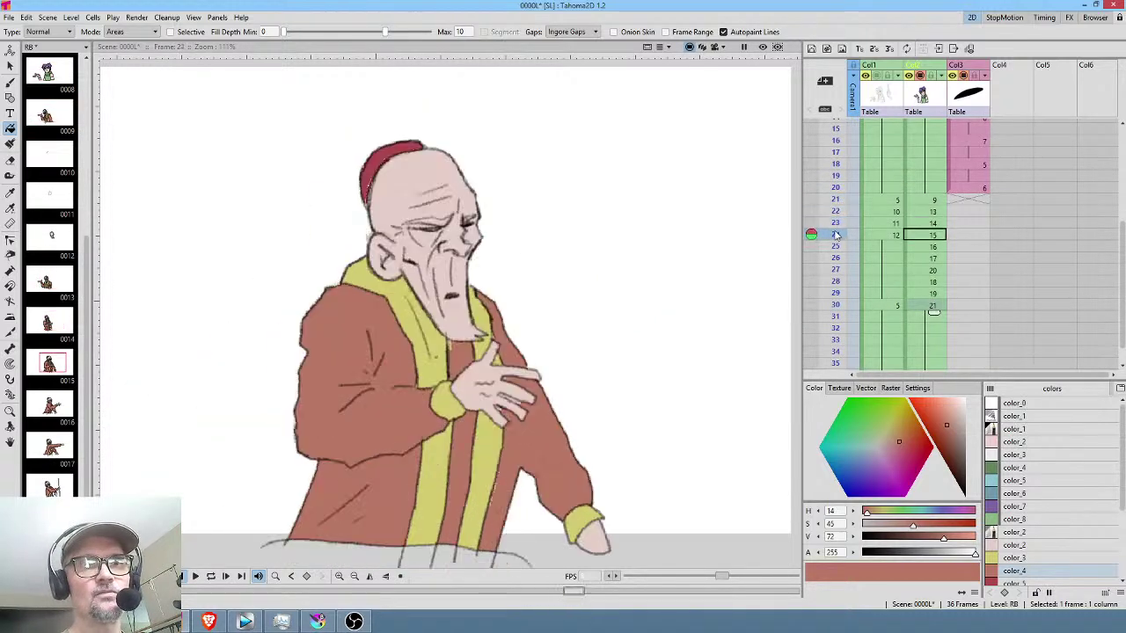
left_click(923, 200)
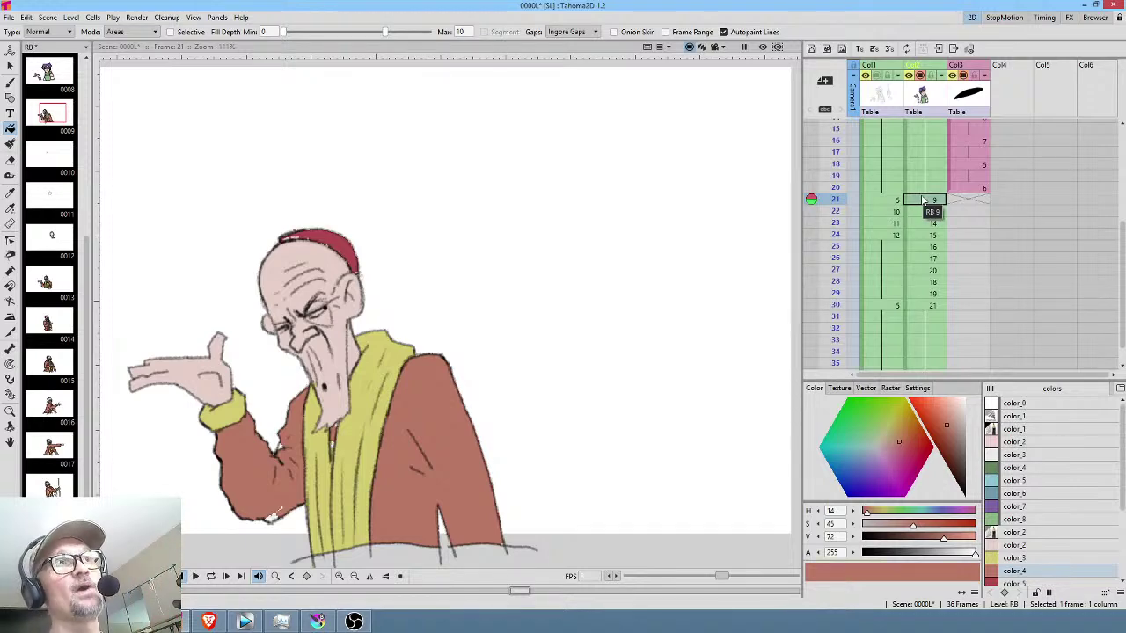
left_click(931, 212)
left_click(931, 202)
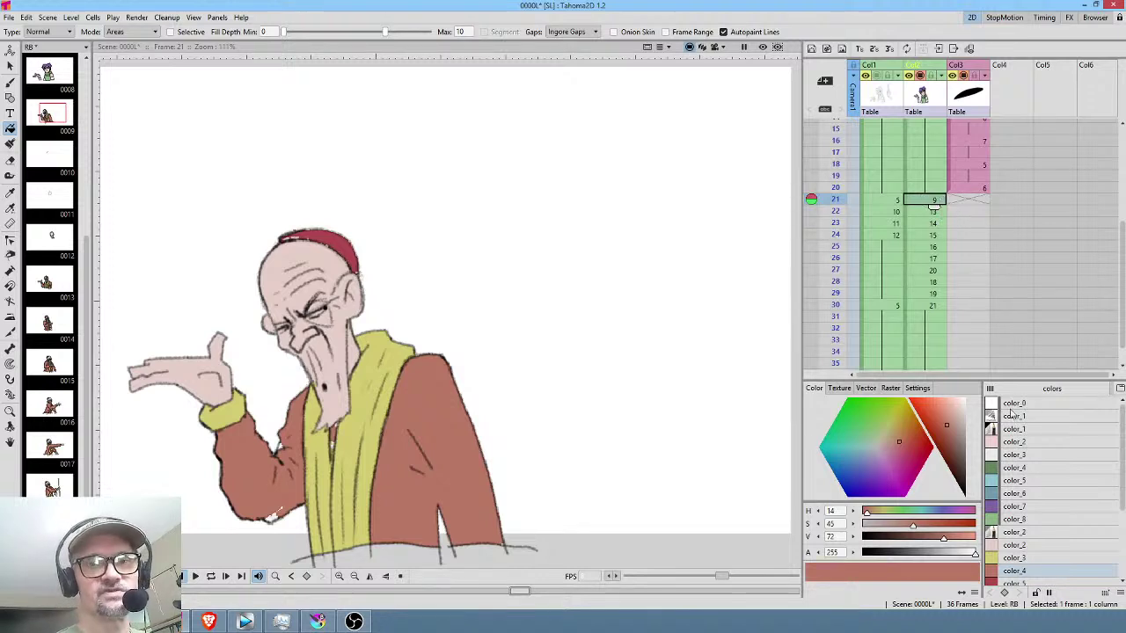
Set the fill type to Freehand and fill the small unpainted gaps on the raised sleeve with color_4 on frame 21.
left_click(1032, 572)
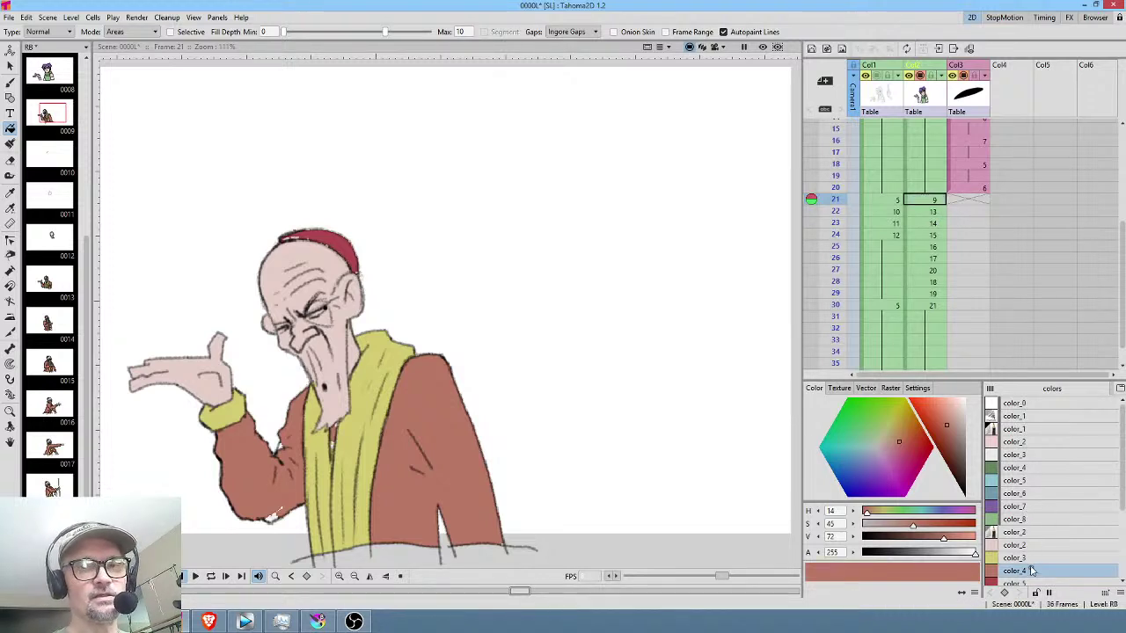
left_click_drag(489, 424, 596, 341)
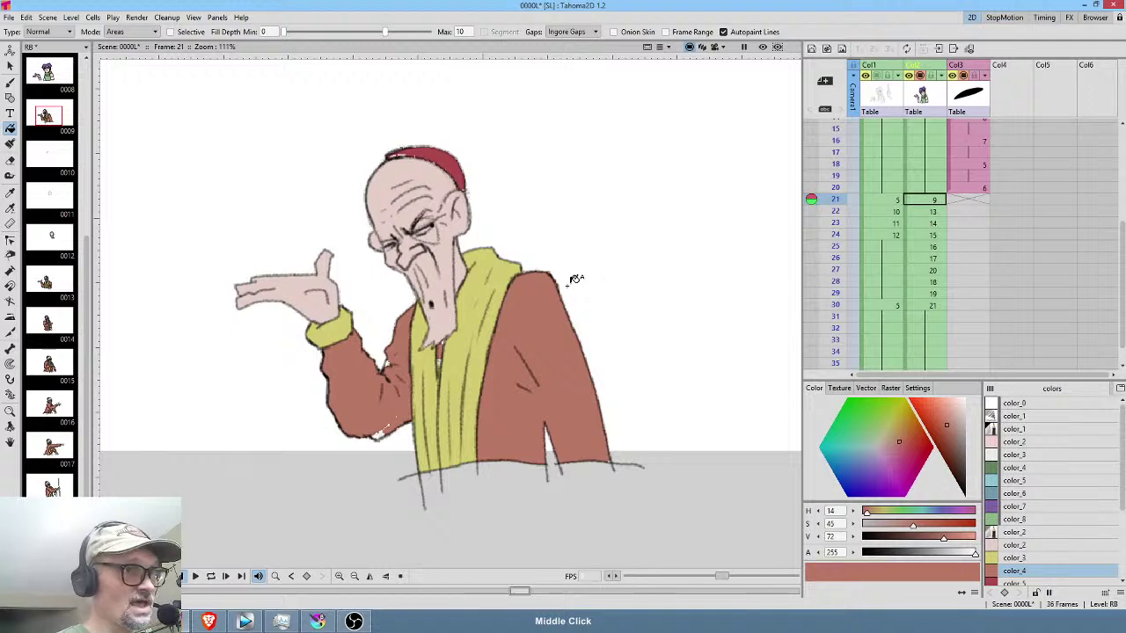
left_click(51, 32)
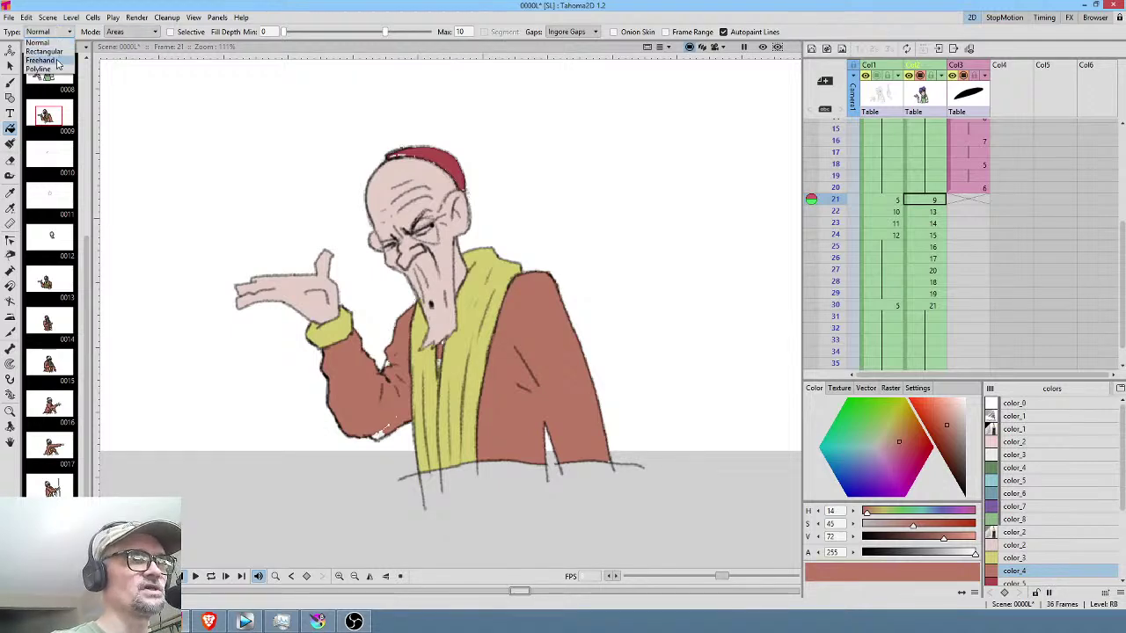
left_click(56, 60)
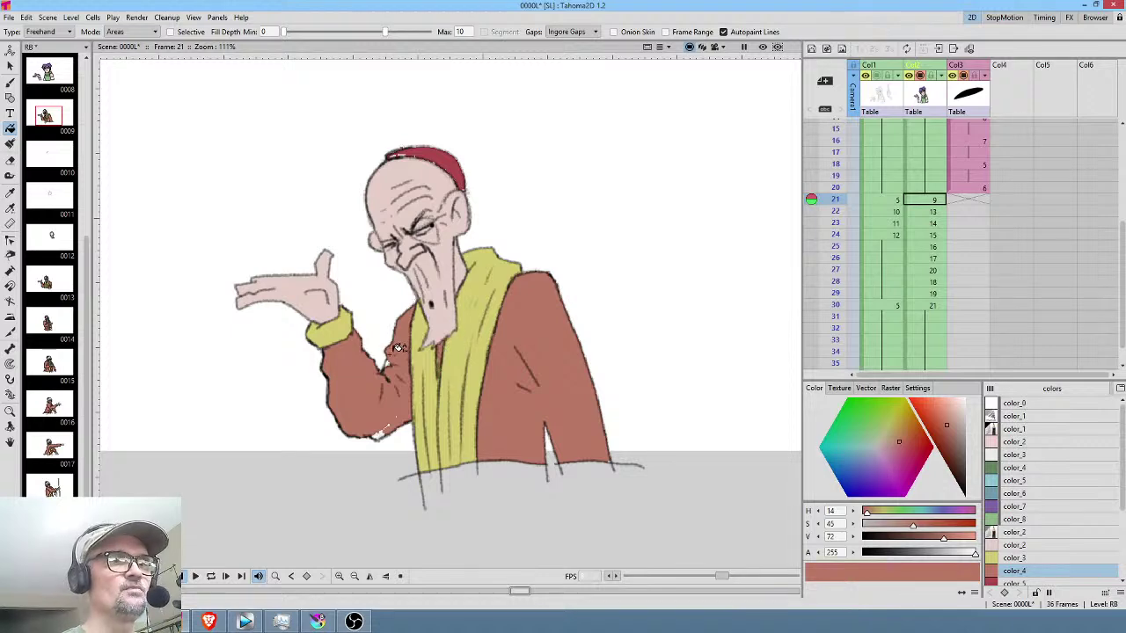
mouse_move(394, 412)
left_mouse_down()
mouse_move(372, 440)
mouse_move(395, 401)
left_mouse_up()
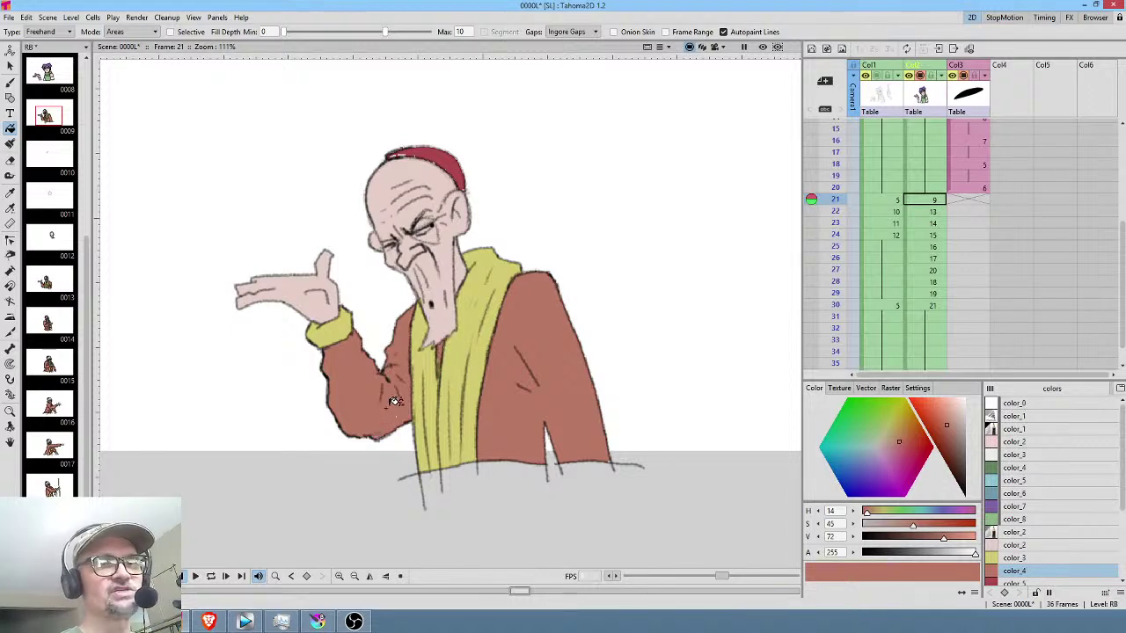
Go through frames 22 to 30 in order, examining the robe for remaining unfilled specks and gaps.
key("Down")
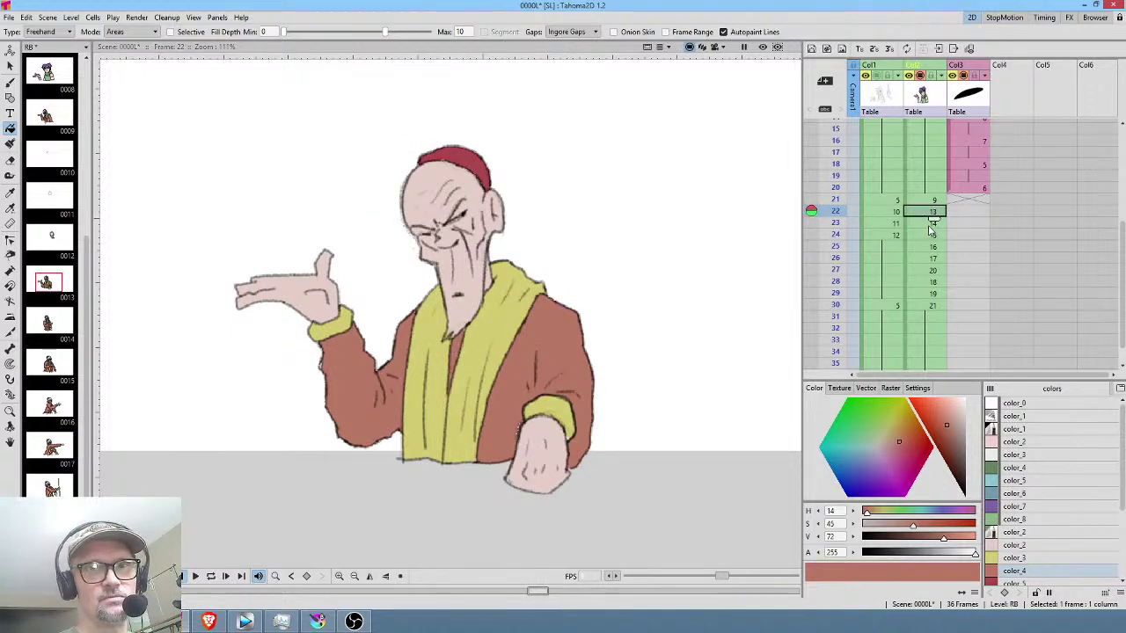
key("Down")
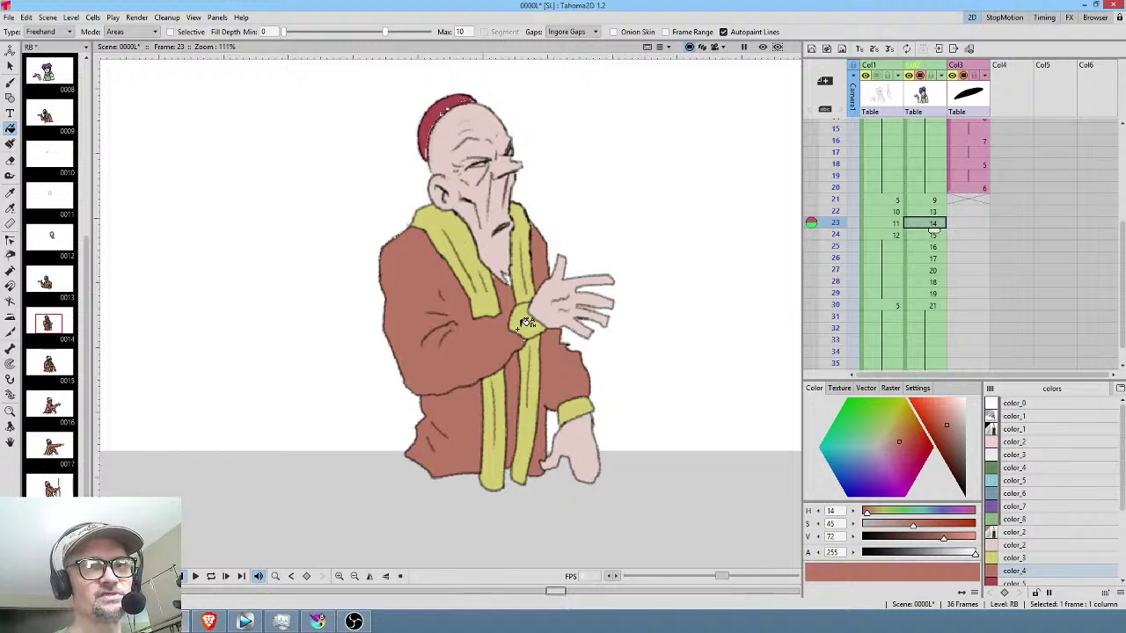
key("Down")
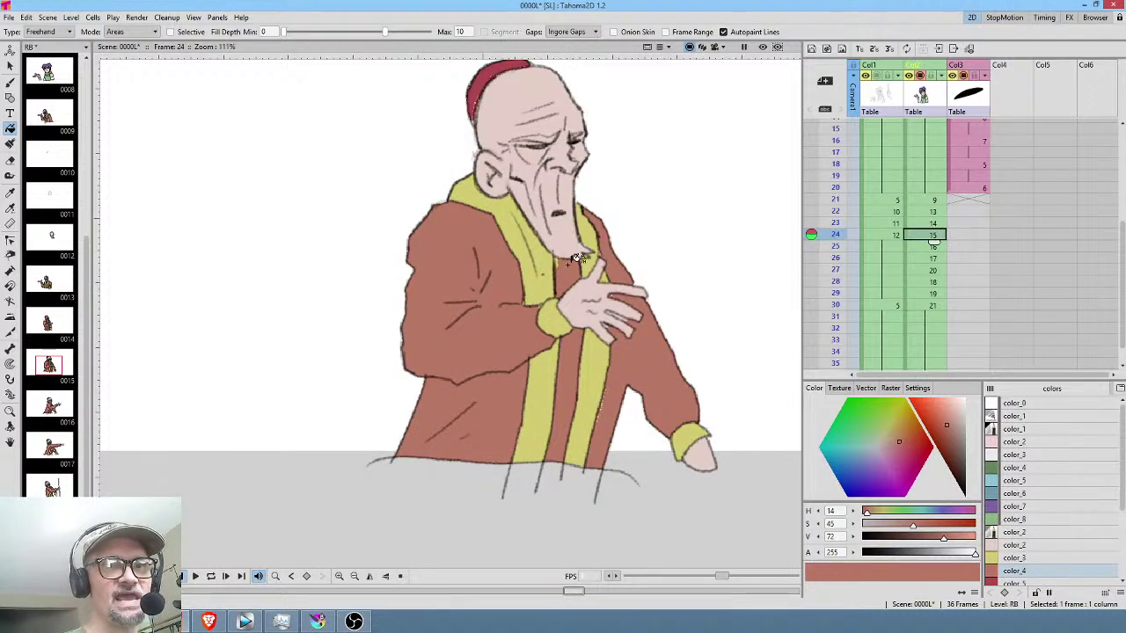
left_click(923, 246)
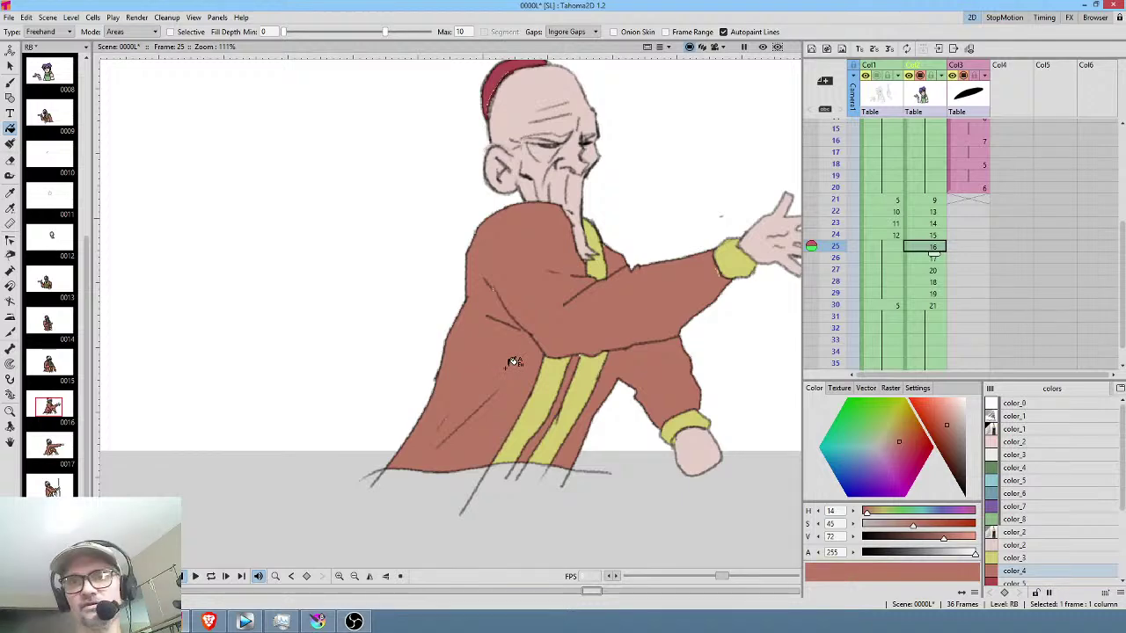
key("Down")
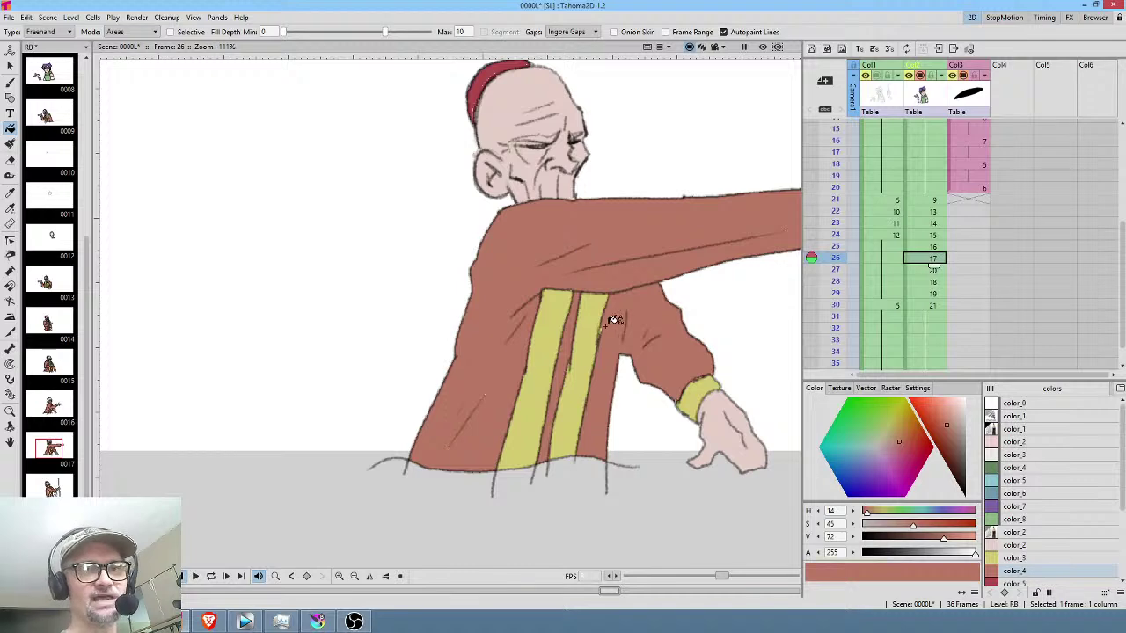
left_click(928, 270)
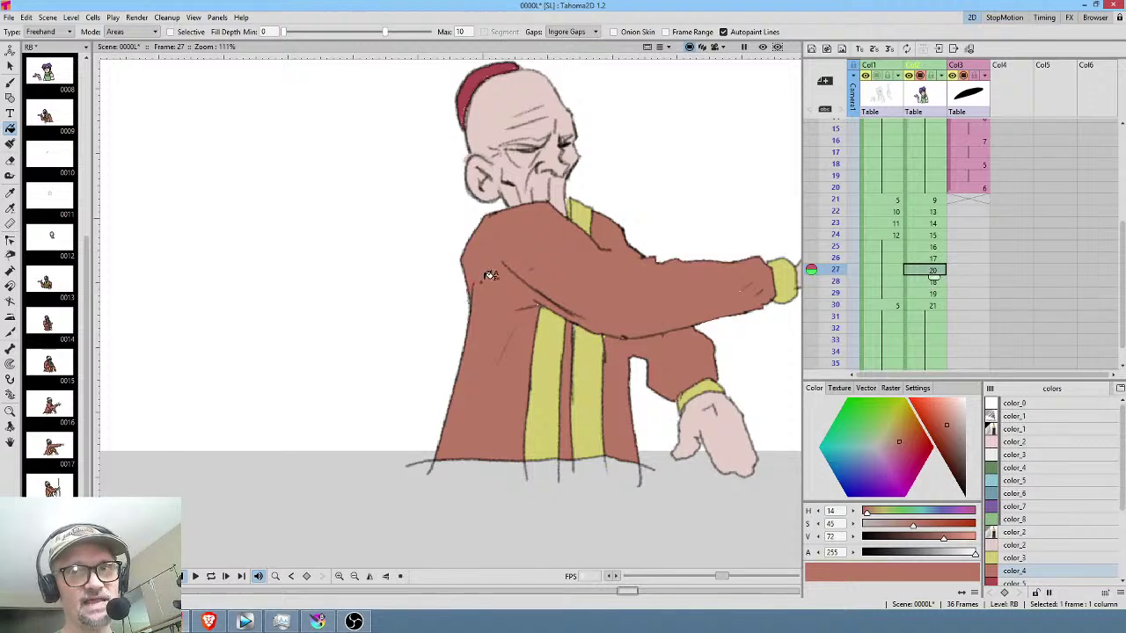
left_click(926, 280)
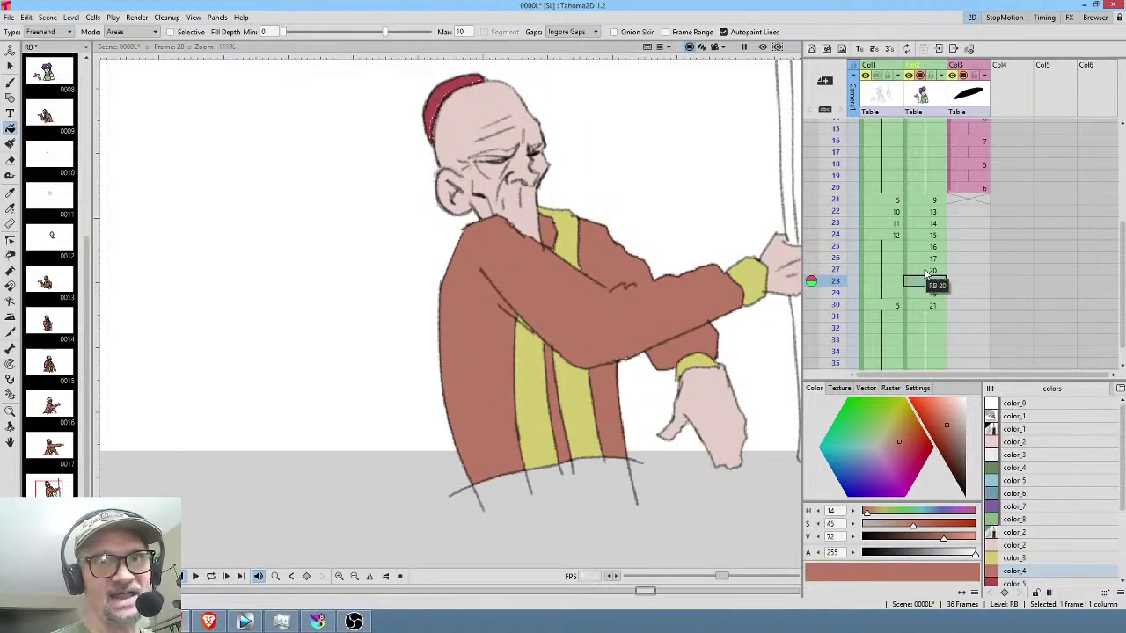
left_click(928, 293)
left_click(930, 305)
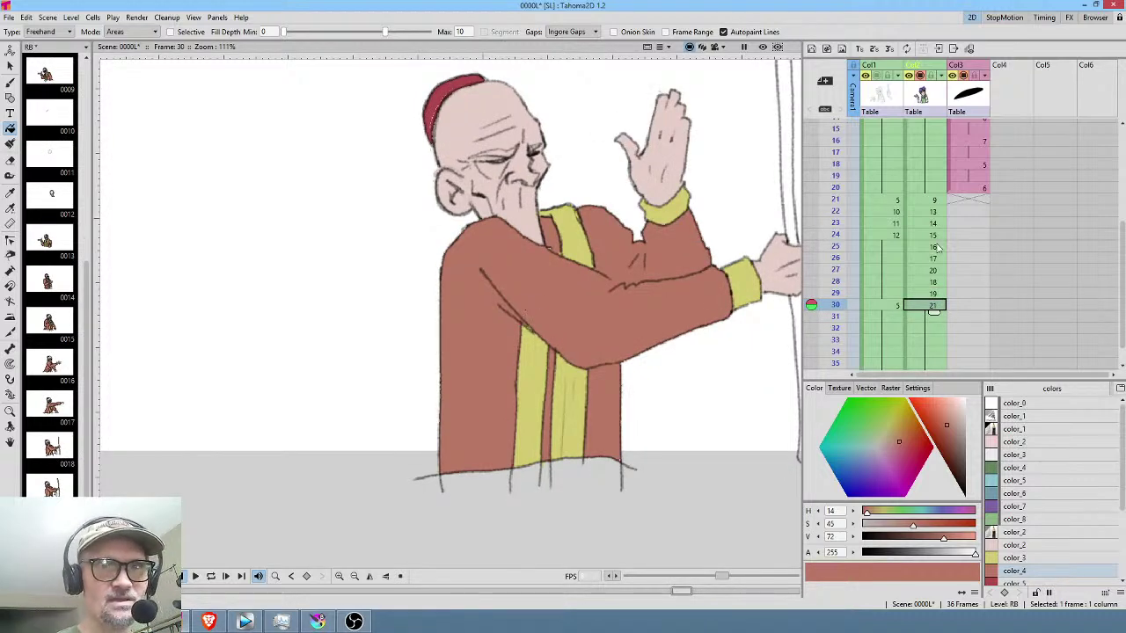
Fill the unpainted lowered sleeve above the hanging hand with color_4 on frame 29, using a freehand fill area.
left_click(928, 293)
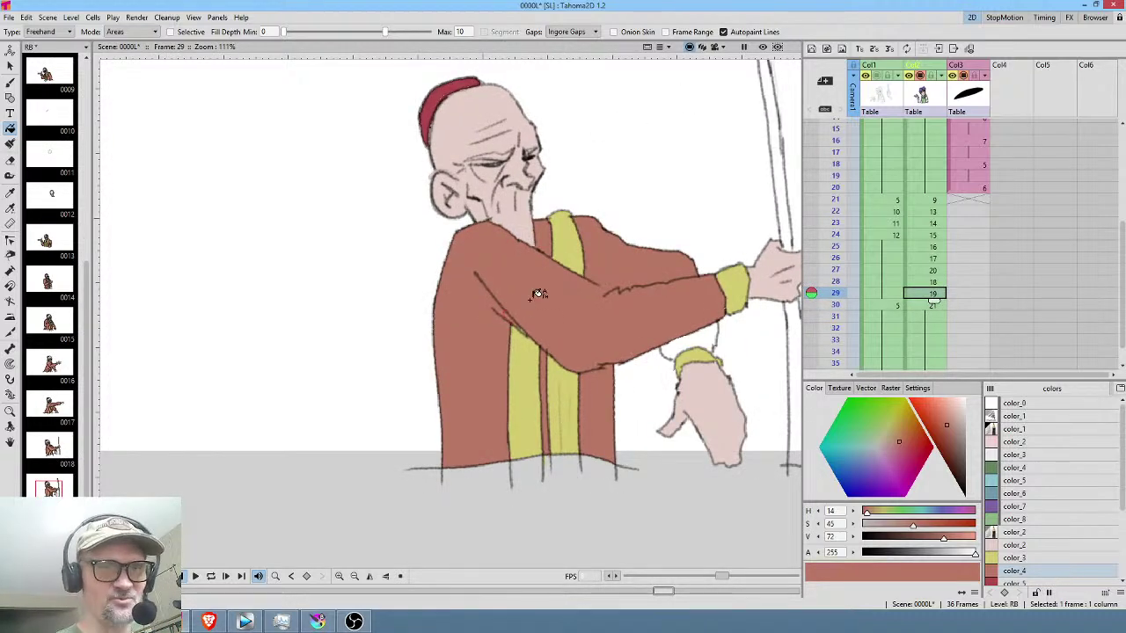
mouse_move(686, 327)
left_mouse_down()
mouse_move(667, 336)
mouse_move(677, 363)
mouse_move(718, 346)
mouse_move(731, 322)
mouse_move(710, 289)
left_mouse_up()
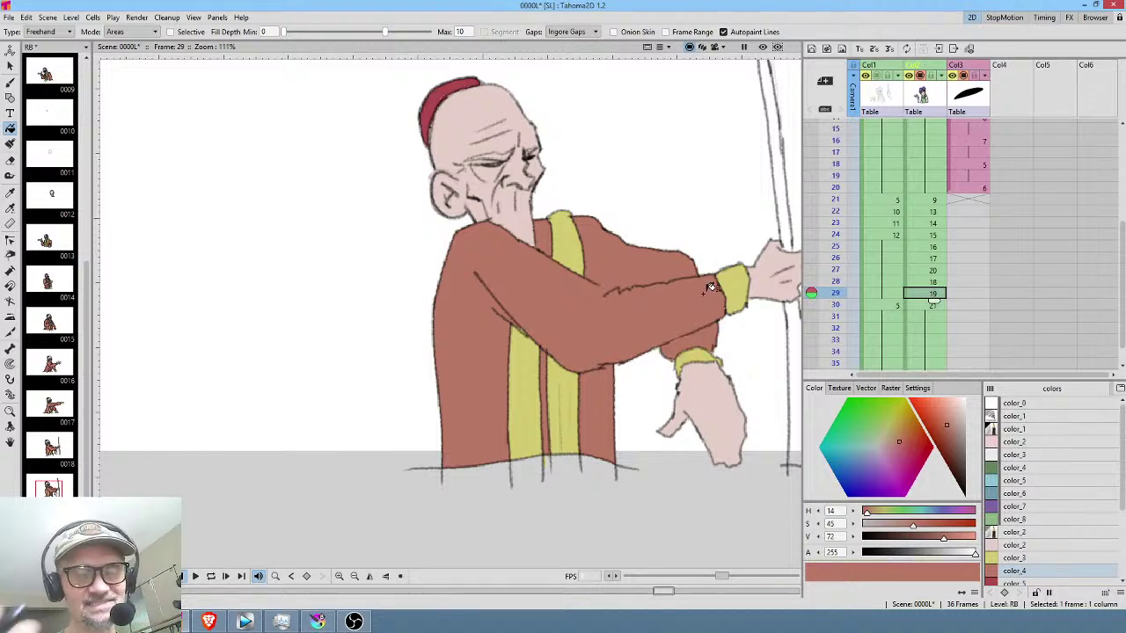
Go back through frames 28 to 21 one by one, examining the old man's robe fills and poses.
left_click(933, 282)
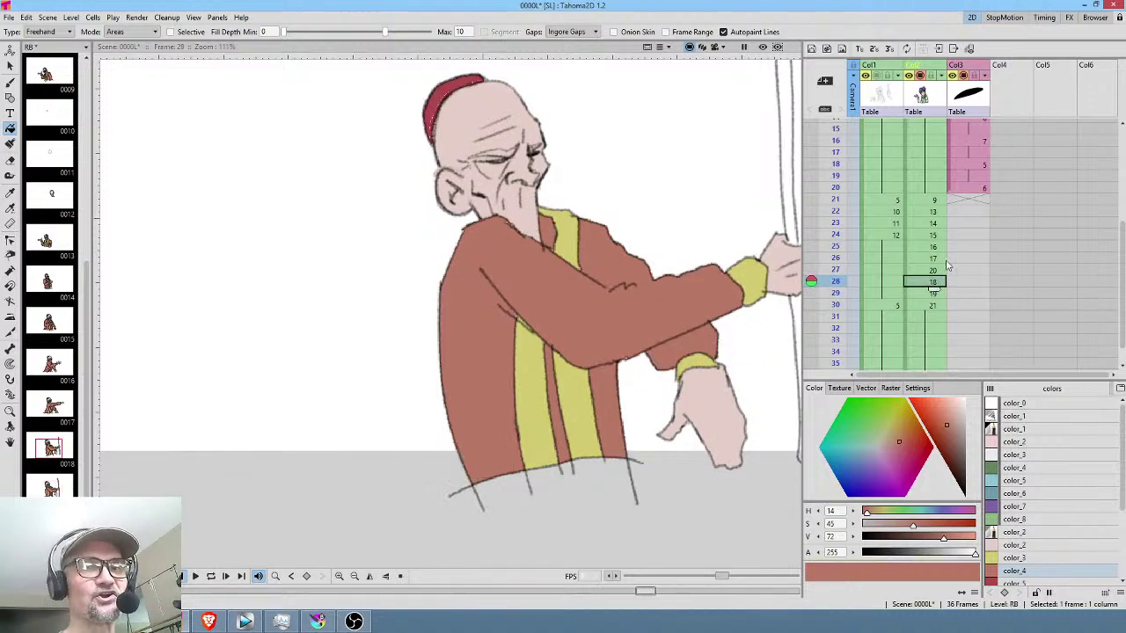
left_click(934, 270)
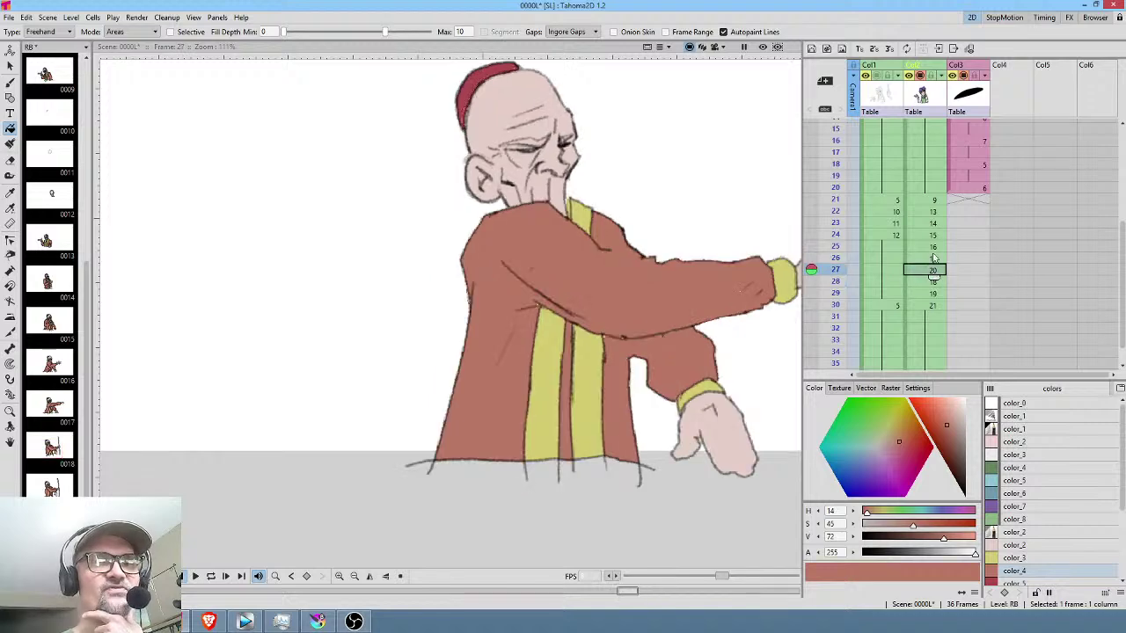
left_click(933, 258)
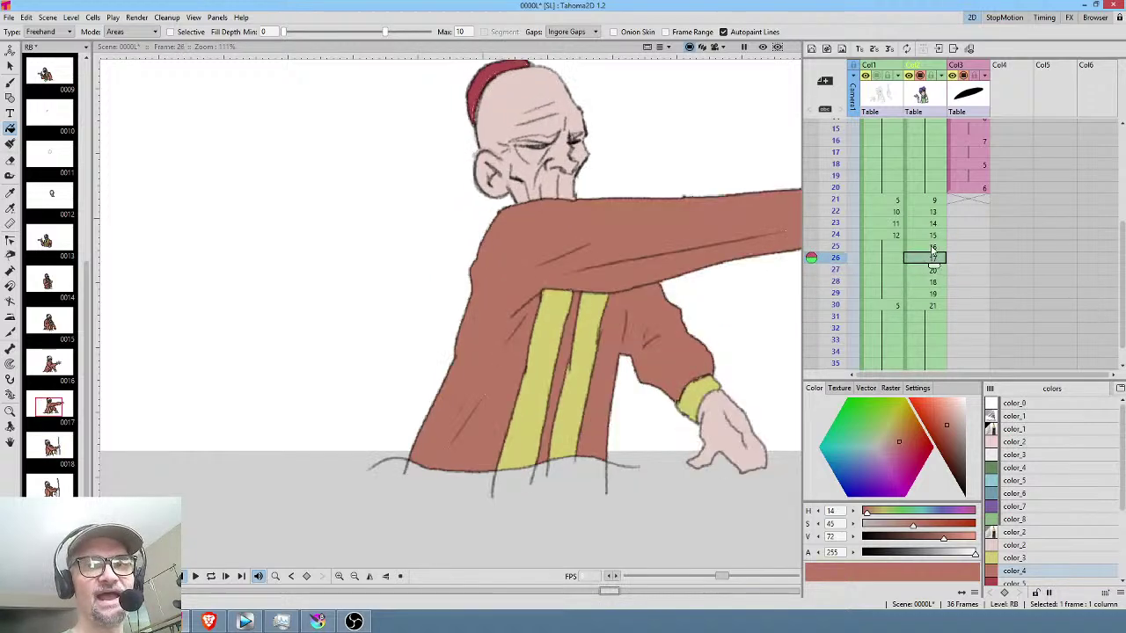
left_click(933, 247)
left_click(934, 234)
left_click(935, 223)
left_click(934, 211)
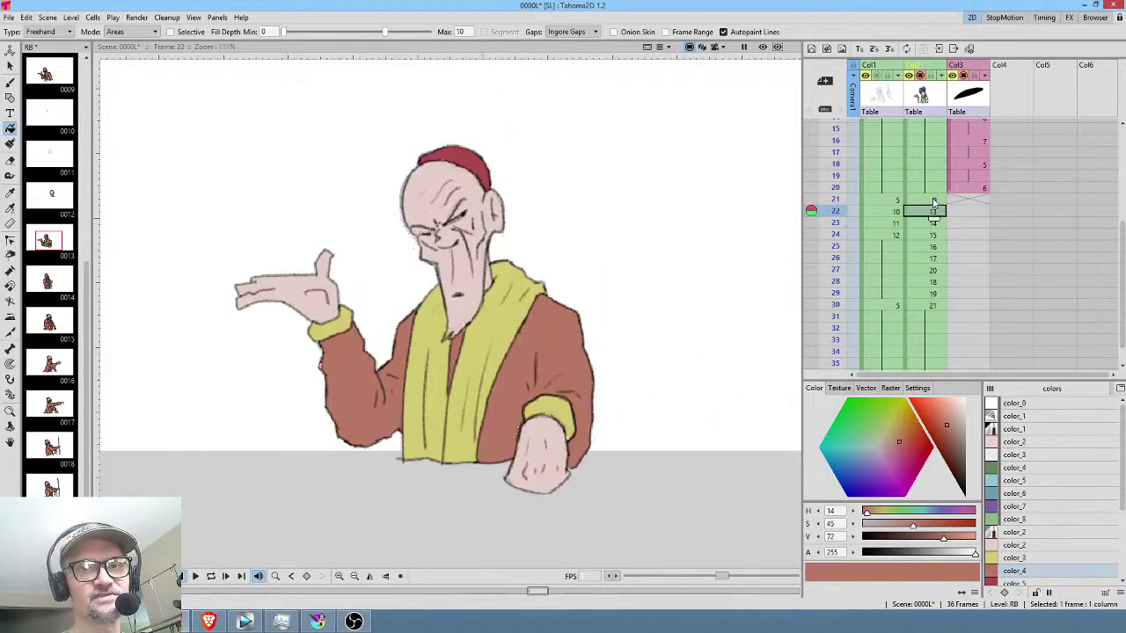
left_click(938, 200)
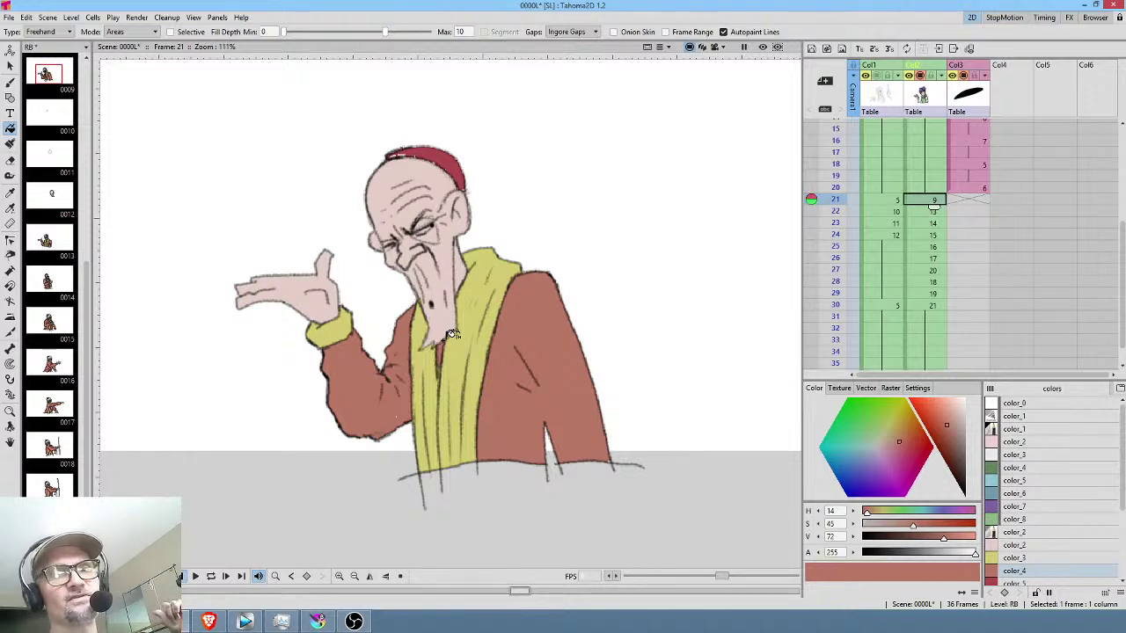
Go forward through the old man's frames 21 to 29, checking each pose for unpainted areas.
left_click_drag(838, 200, 840, 225)
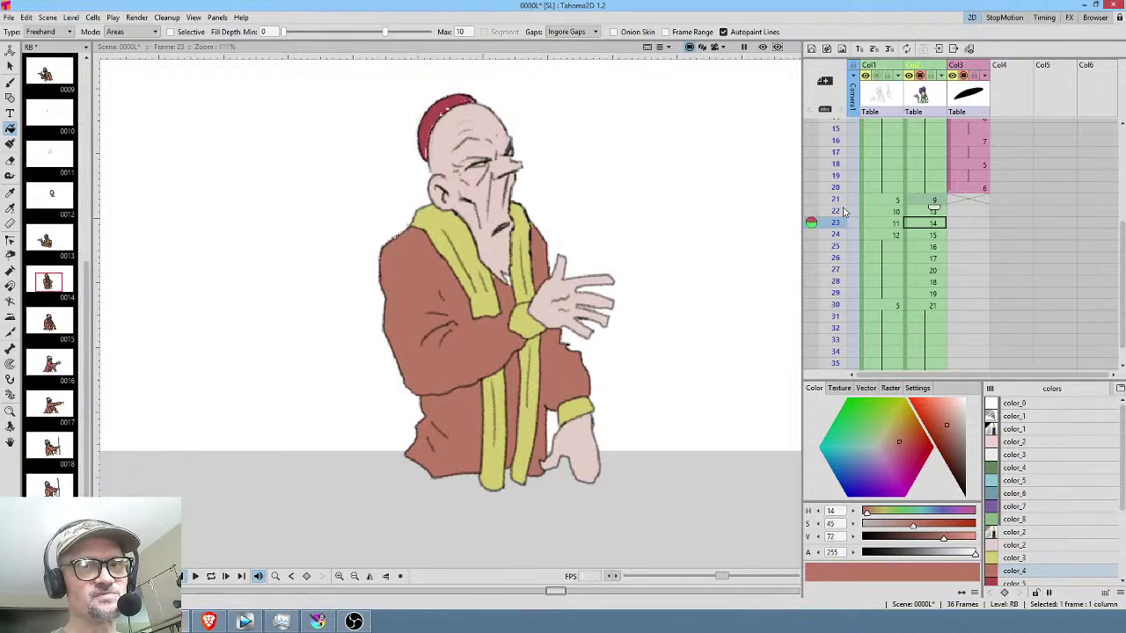
left_click(934, 202)
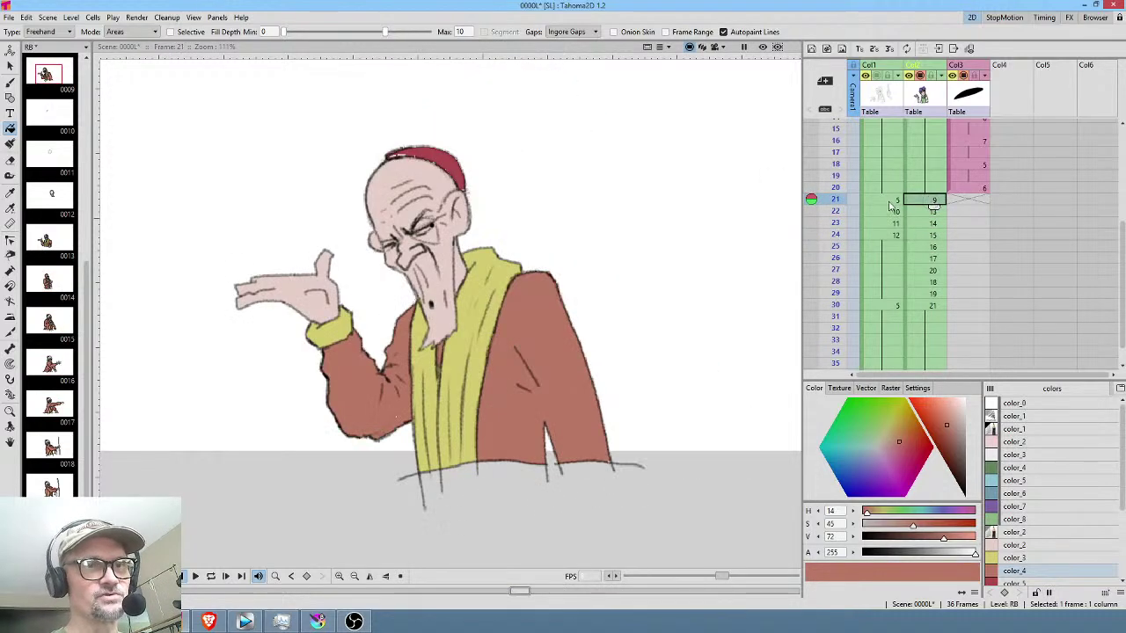
left_click(934, 212)
left_click(927, 223)
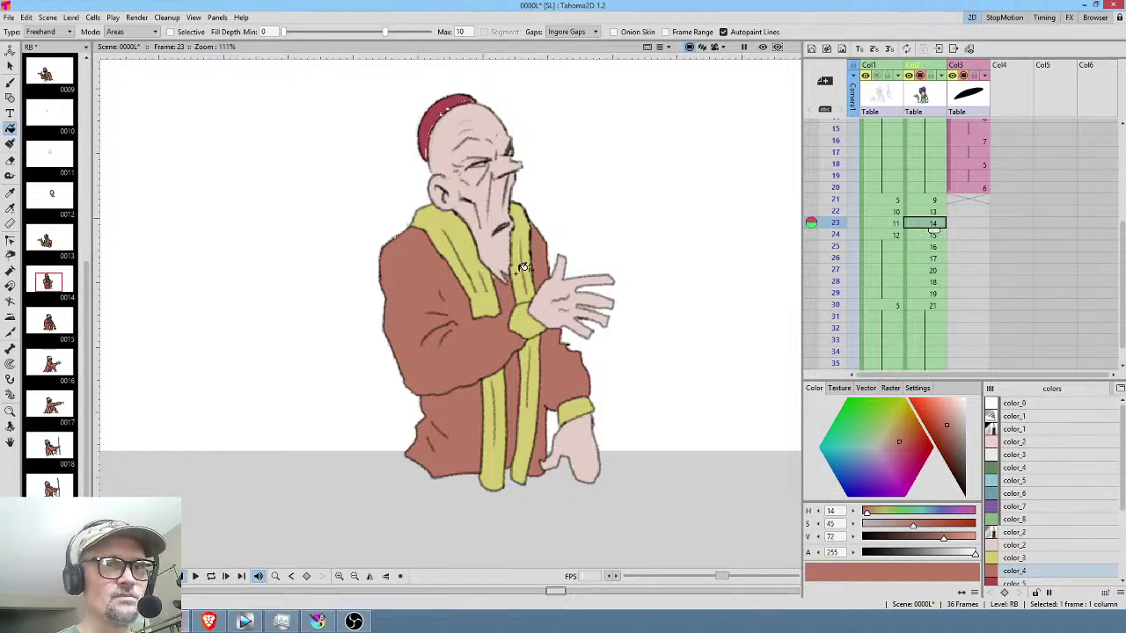
left_click(936, 233)
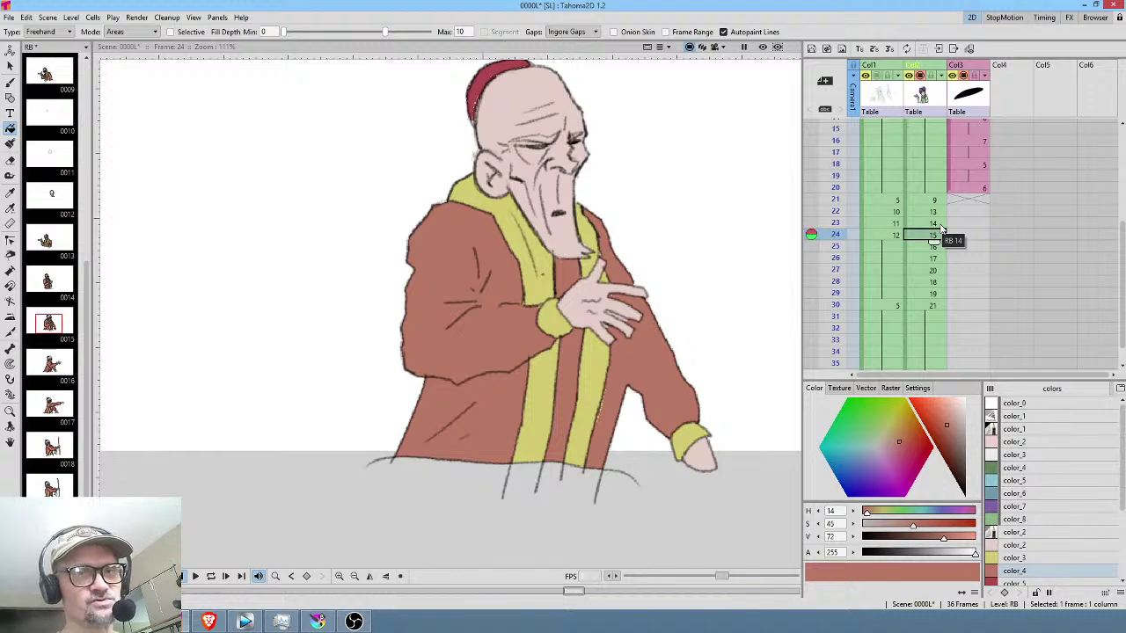
left_click(931, 248)
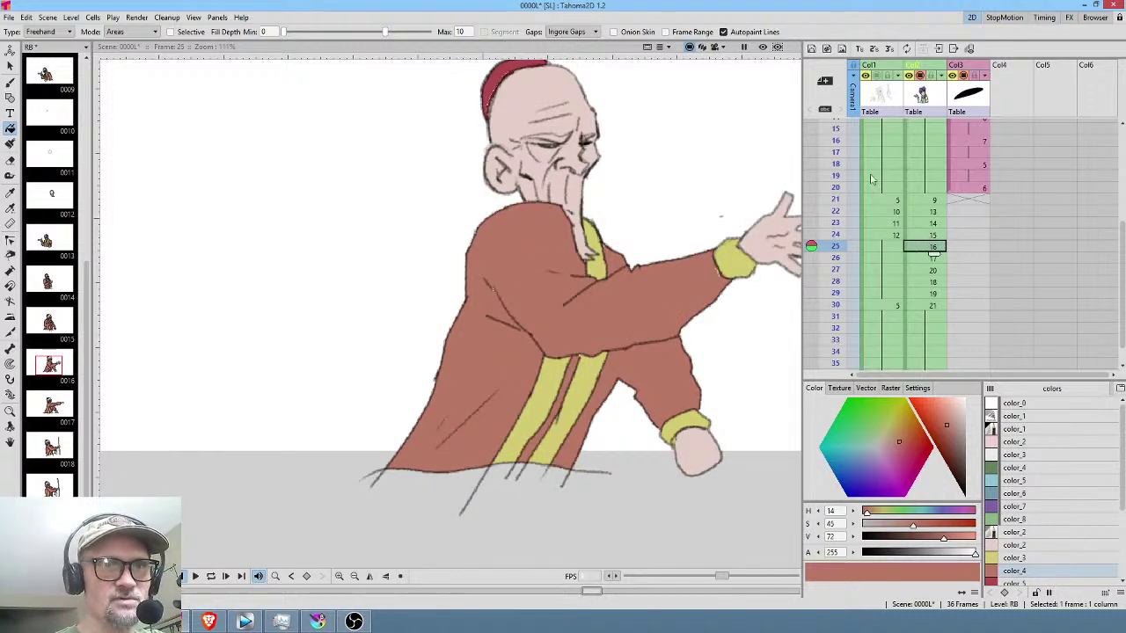
left_click(932, 259)
left_click(931, 270)
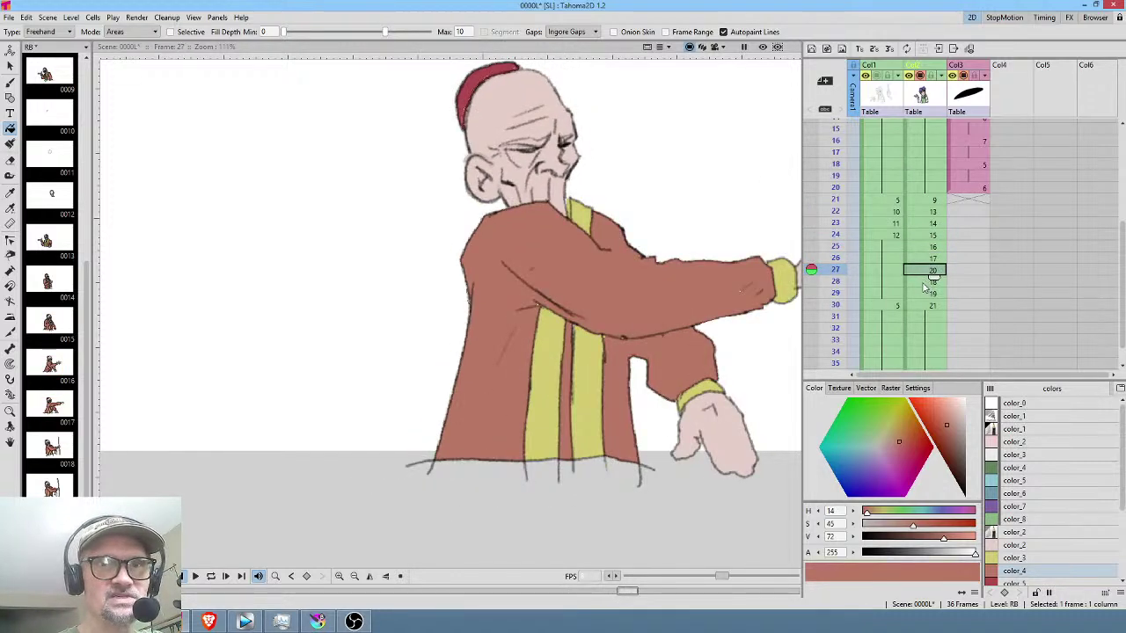
left_click(929, 282)
left_click(928, 293)
Fill the staff above and below the gripping hand with color_7 on frame 30, using freehand fill areas.
left_click(931, 304)
left_click_drag(721, 322, 553, 410)
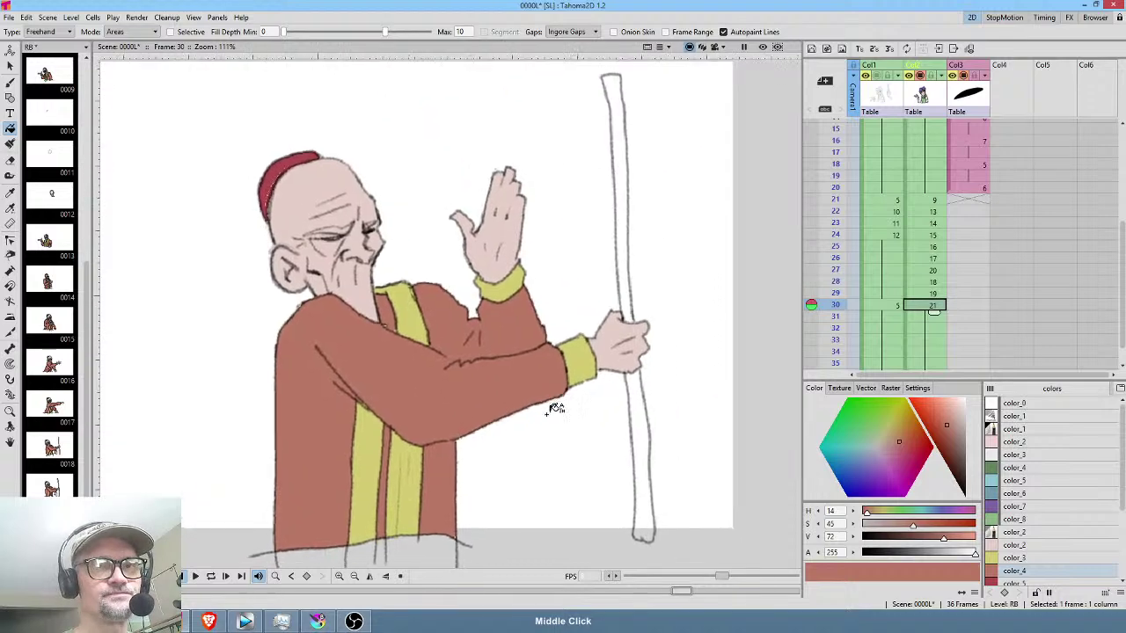
left_click_drag(1118, 424, 1121, 495)
left_click(1040, 512)
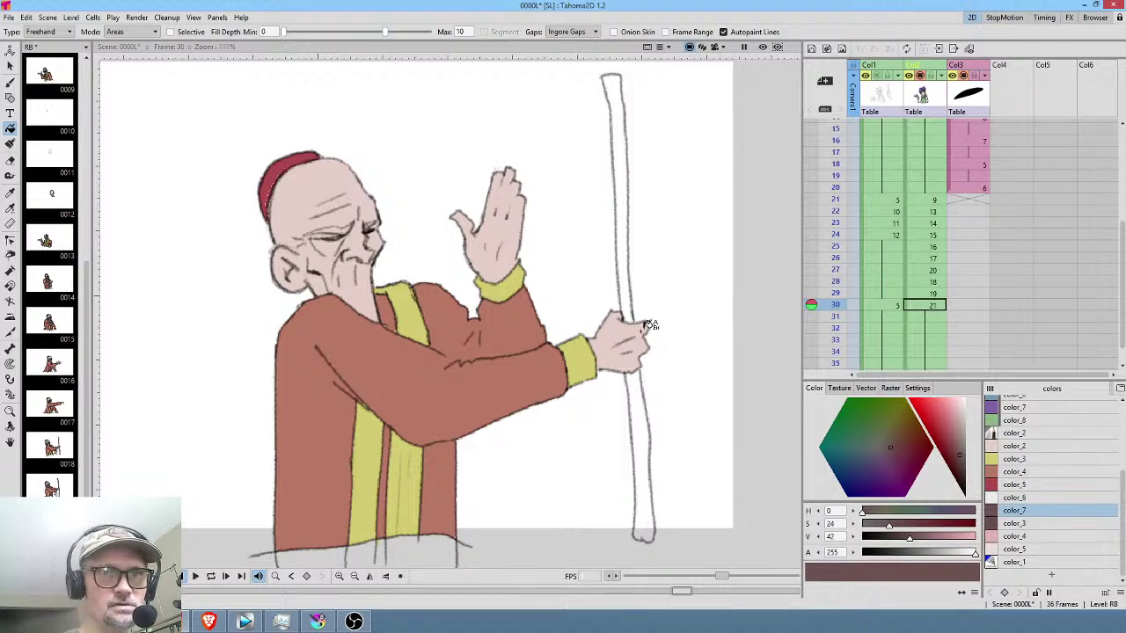
mouse_move(652, 358)
left_mouse_down()
mouse_move(621, 387)
mouse_move(678, 540)
mouse_move(668, 376)
left_mouse_up()
mouse_move(651, 79)
left_mouse_down()
mouse_move(605, 61)
mouse_move(598, 152)
mouse_move(620, 325)
mouse_move(644, 324)
mouse_move(647, 88)
left_mouse_up()
Fill both parts of the staff with color_7 on frame 29, above and below the old man's hand.
left_click(930, 293)
mouse_move(642, 140)
left_mouse_down()
mouse_move(616, 86)
mouse_move(582, 67)
mouse_move(572, 167)
mouse_move(596, 280)
mouse_move(615, 327)
mouse_move(631, 331)
mouse_move(641, 116)
left_mouse_up()
mouse_move(646, 376)
left_mouse_down()
mouse_move(624, 362)
mouse_move(615, 523)
mouse_move(661, 460)
mouse_move(659, 390)
left_mouse_up()
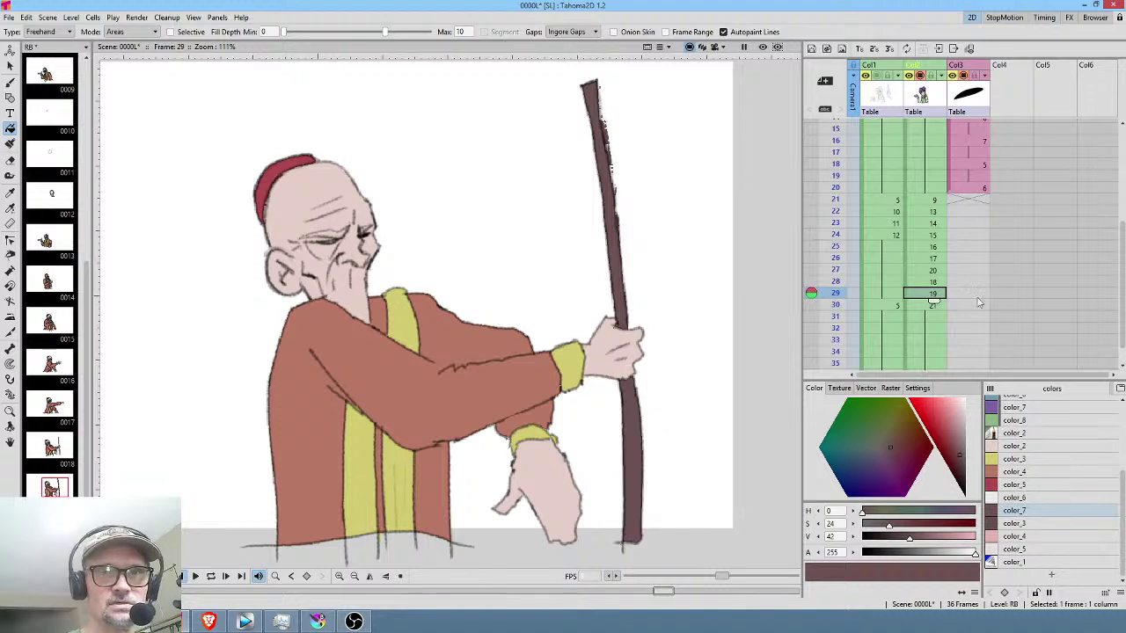
Fill the upper and lower parts of the staff with color_7 on frame 28.
left_click(932, 281)
mouse_move(639, 86)
left_mouse_down()
mouse_move(614, 62)
mouse_move(595, 109)
mouse_move(619, 310)
mouse_move(632, 328)
mouse_move(653, 101)
left_mouse_up()
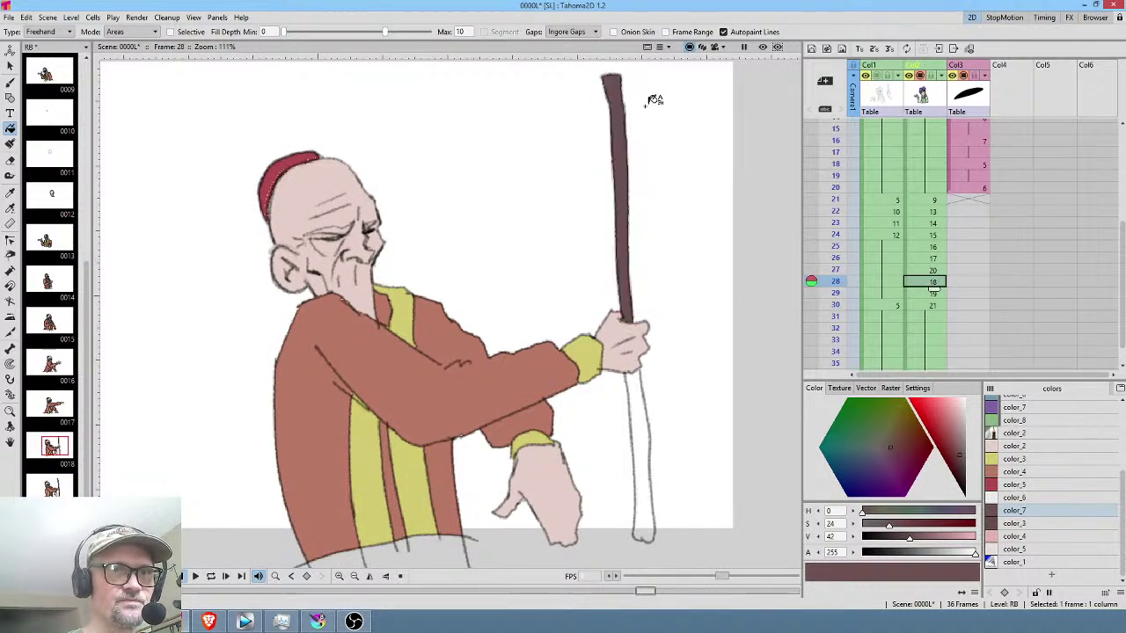
mouse_move(639, 362)
left_mouse_down()
mouse_move(620, 386)
mouse_move(634, 558)
mouse_move(676, 526)
mouse_move(660, 378)
left_mouse_up()
Fill both sections of the bent staff with color_7 on frame 27, above and below the outstretched hand.
left_click(939, 271)
mouse_move(764, 105)
left_mouse_down()
mouse_move(690, 143)
mouse_move(665, 243)
mouse_move(669, 323)
mouse_move(698, 328)
mouse_move(698, 285)
mouse_move(778, 110)
left_mouse_up()
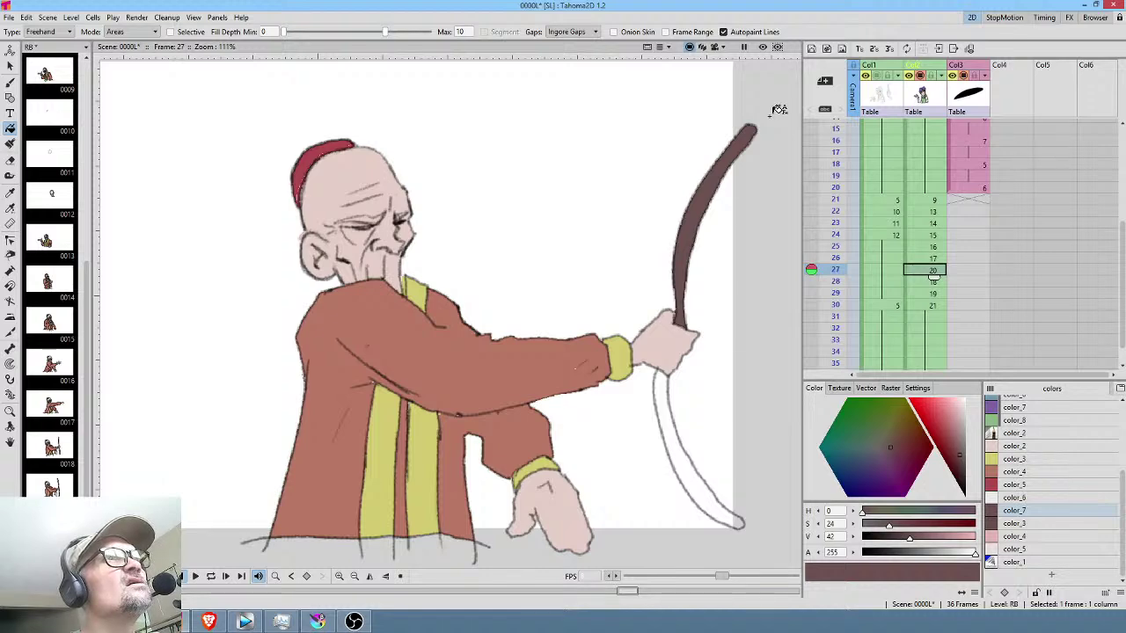
middle_click(706, 379)
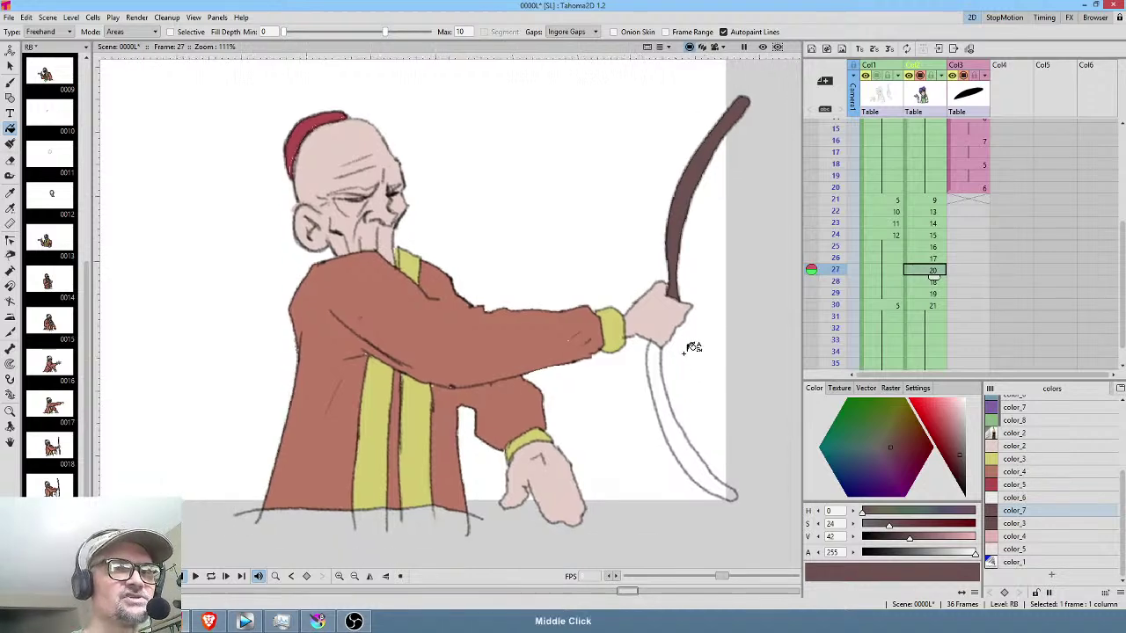
mouse_move(652, 327)
left_mouse_down()
mouse_move(633, 364)
mouse_move(686, 497)
mouse_move(710, 408)
mouse_move(678, 352)
left_mouse_up()
Review the old man's coloured poses between frames 21 and 27, and return to frame 21.
left_click(933, 258)
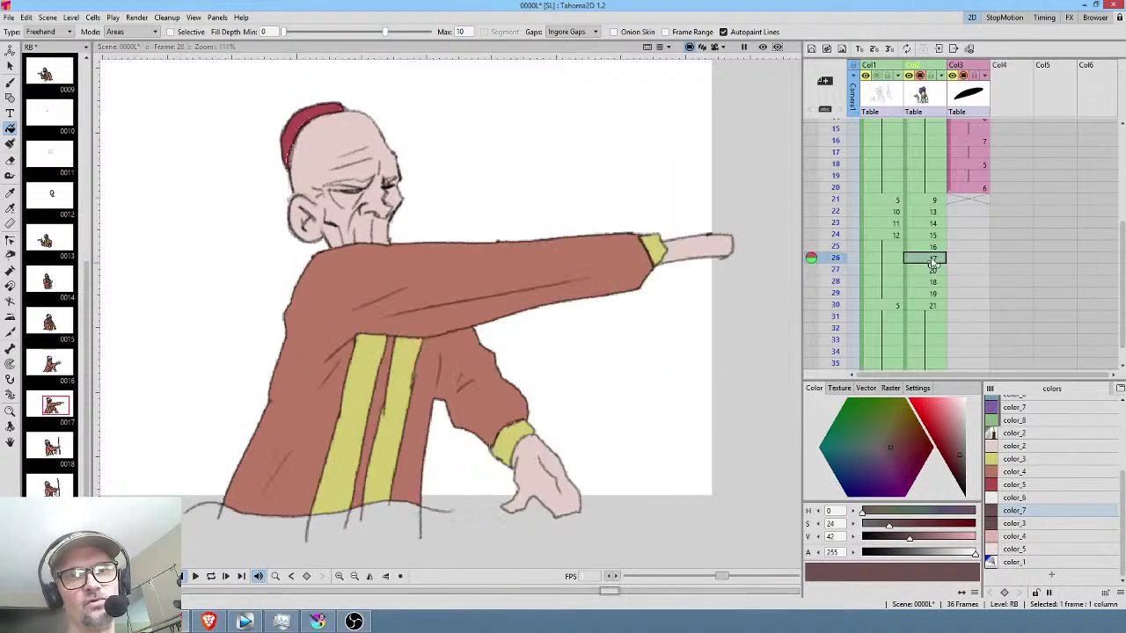
left_click(934, 235)
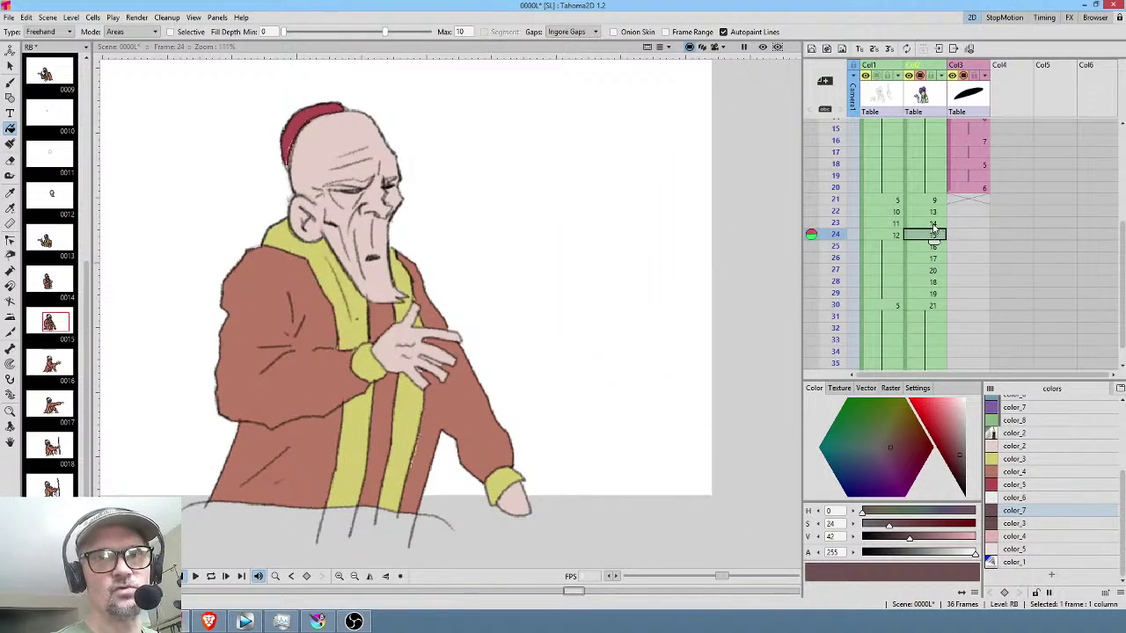
left_click(934, 222)
left_click(933, 211)
left_click(934, 199)
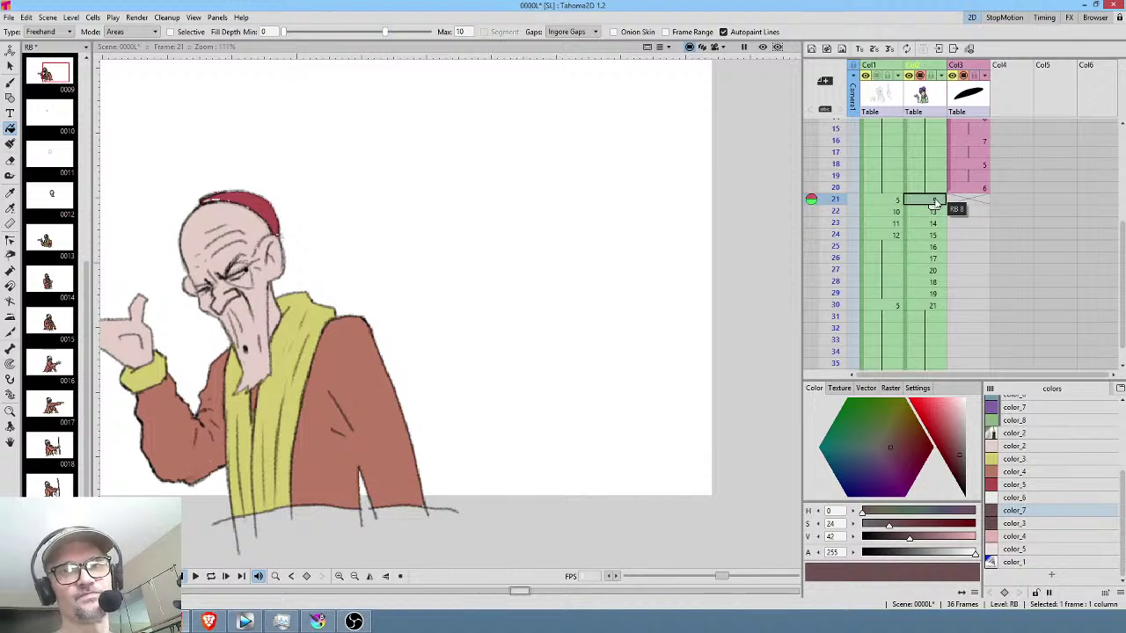
mouse_move(836, 203)
left_mouse_down()
mouse_move(838, 269)
mouse_move(841, 257)
left_mouse_up()
left_click(837, 269)
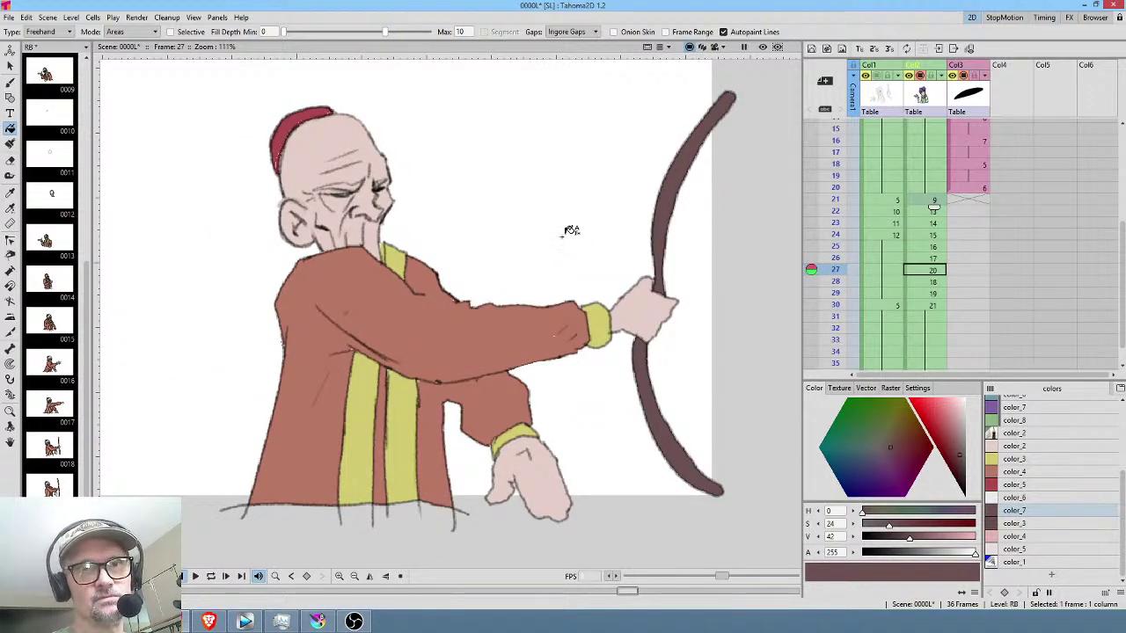
scroll(571, 231, "down", 2)
left_click(926, 201)
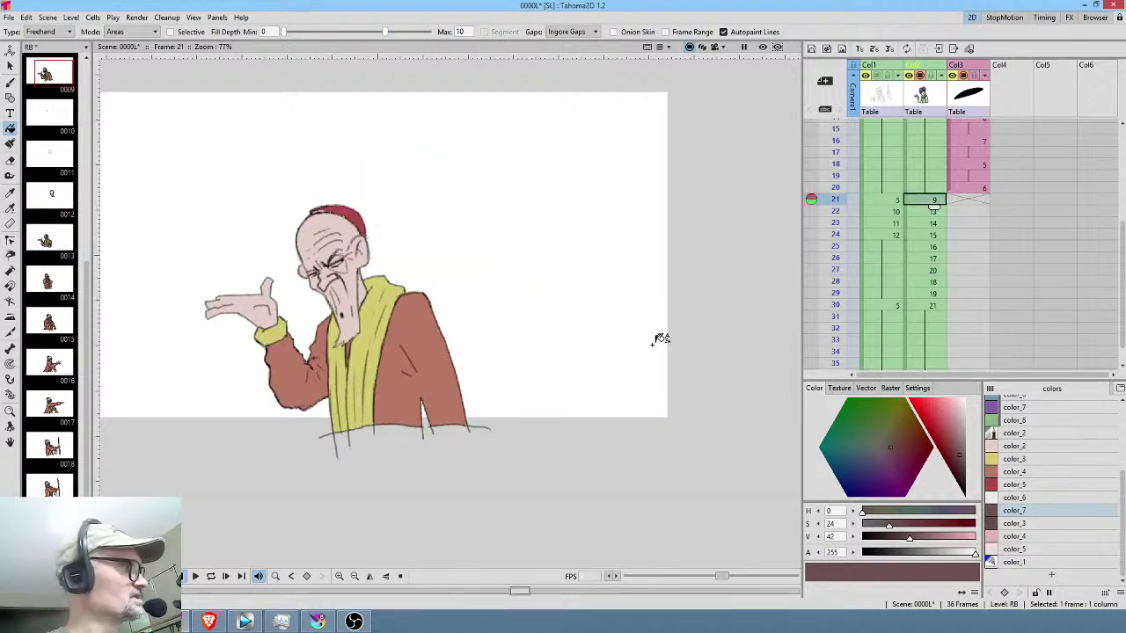
On frame 1, fill the young character's two armbands, wristband and headband with the dark green color_4, using the Normal fill type.
key("Home")
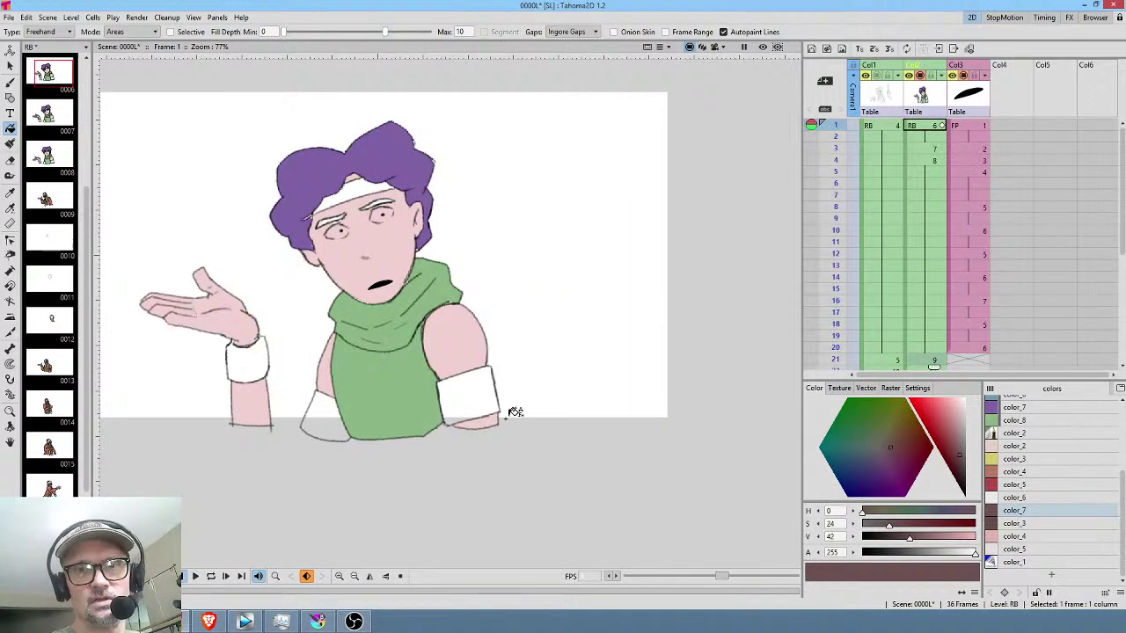
left_click_drag(1120, 471, 1120, 420)
left_click(1014, 462)
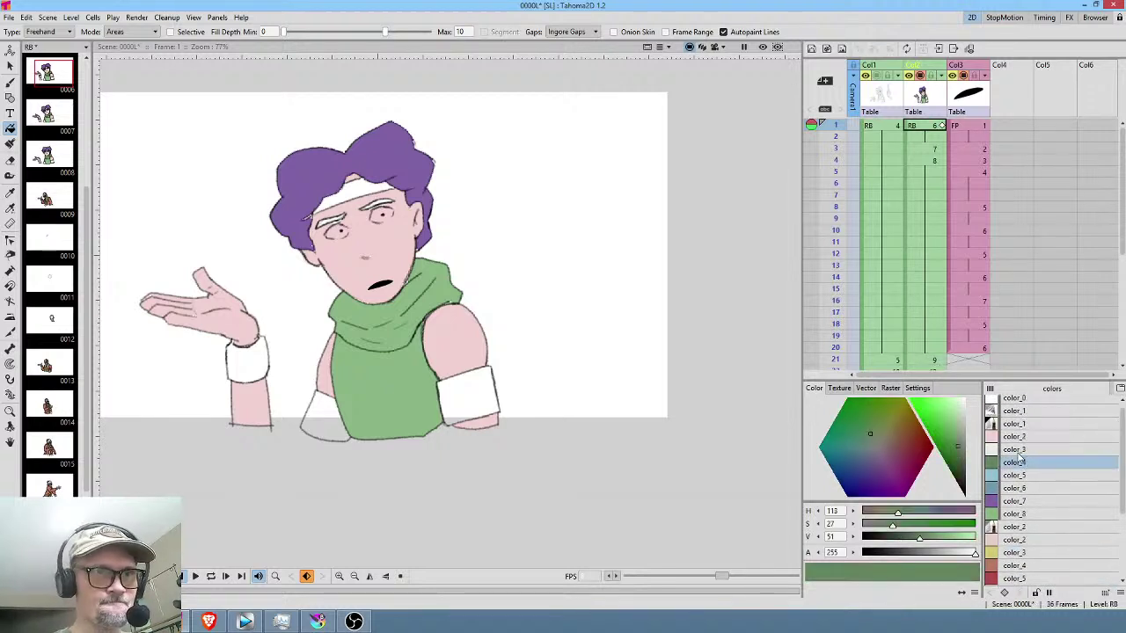
left_click(60, 31)
left_click(62, 41)
left_click(467, 392)
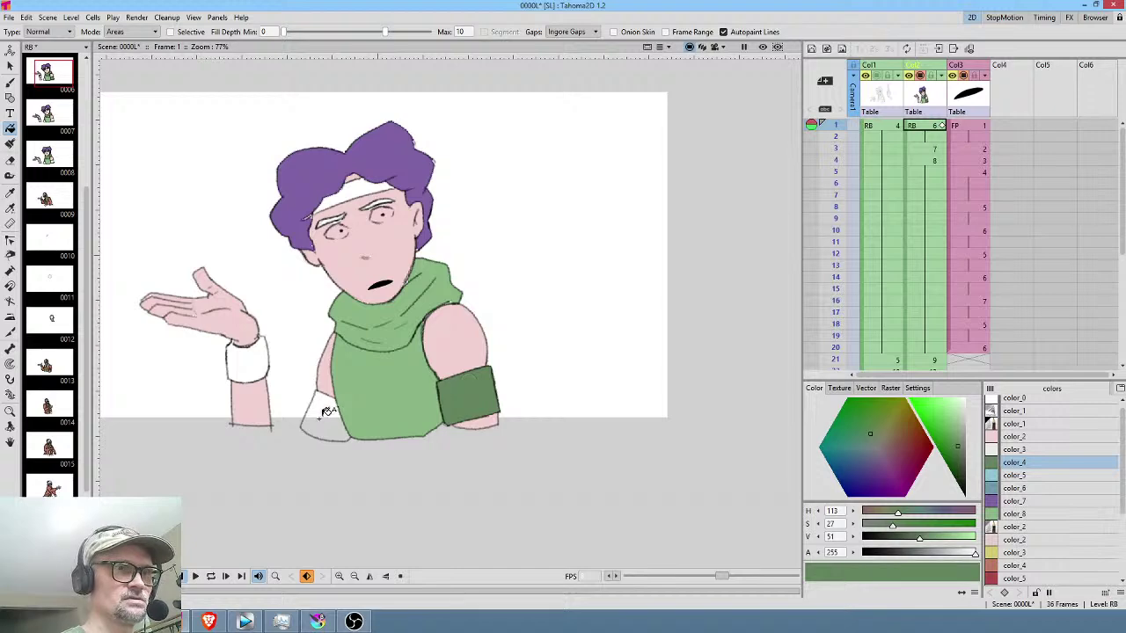
left_click(326, 414)
left_click(264, 347)
left_click(370, 175)
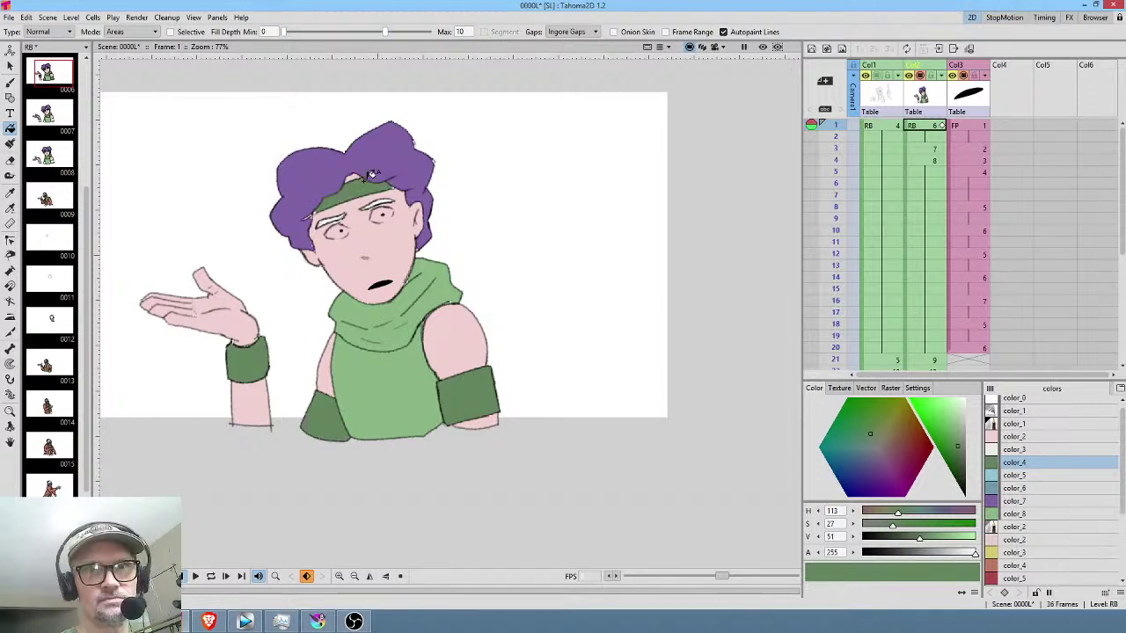
Fill the headband on frames 3 and 4 and the armbands and wristband on frame 4 with dark green color_4.
key("Down")
key("Down")
left_click(356, 186)
key("Down")
left_click(369, 176)
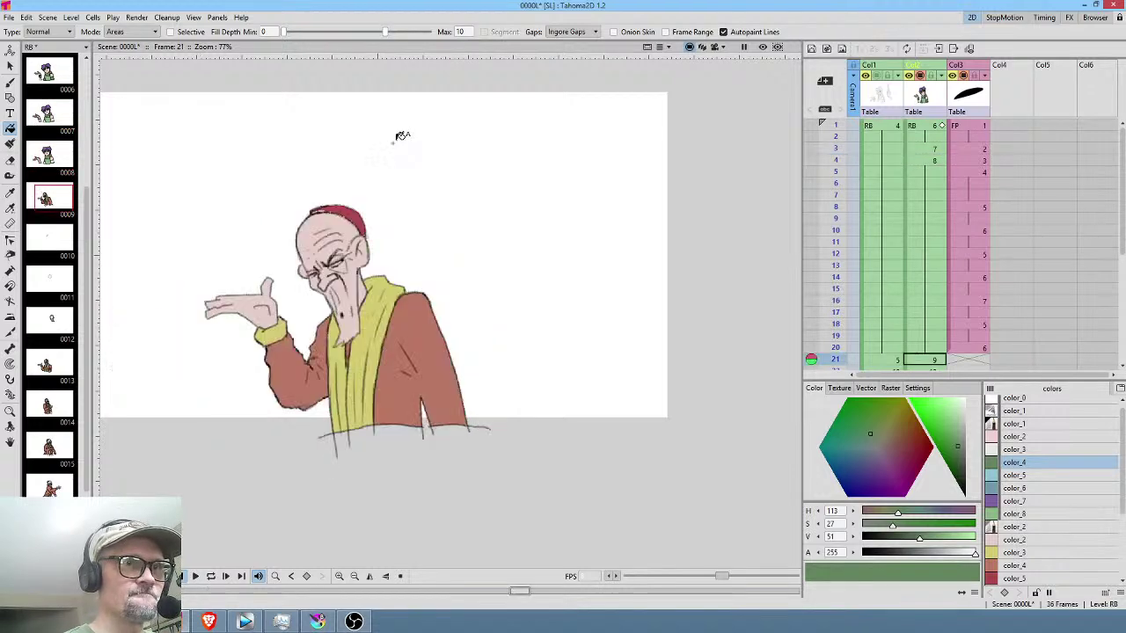
left_click(473, 391)
left_click(341, 406)
left_click(244, 361)
Fill the young character's wristband and both armbands with the dark green color_4 on frame 3.
key("Up")
left_click(237, 360)
left_click(341, 401)
left_click(468, 387)
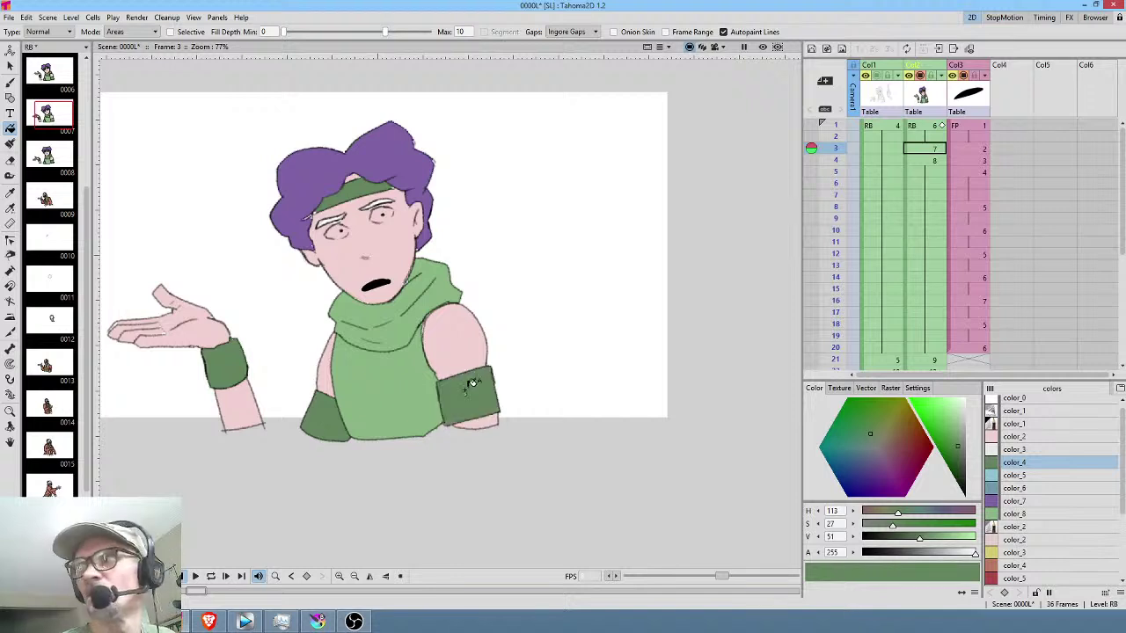
key("Down")
key("Up")
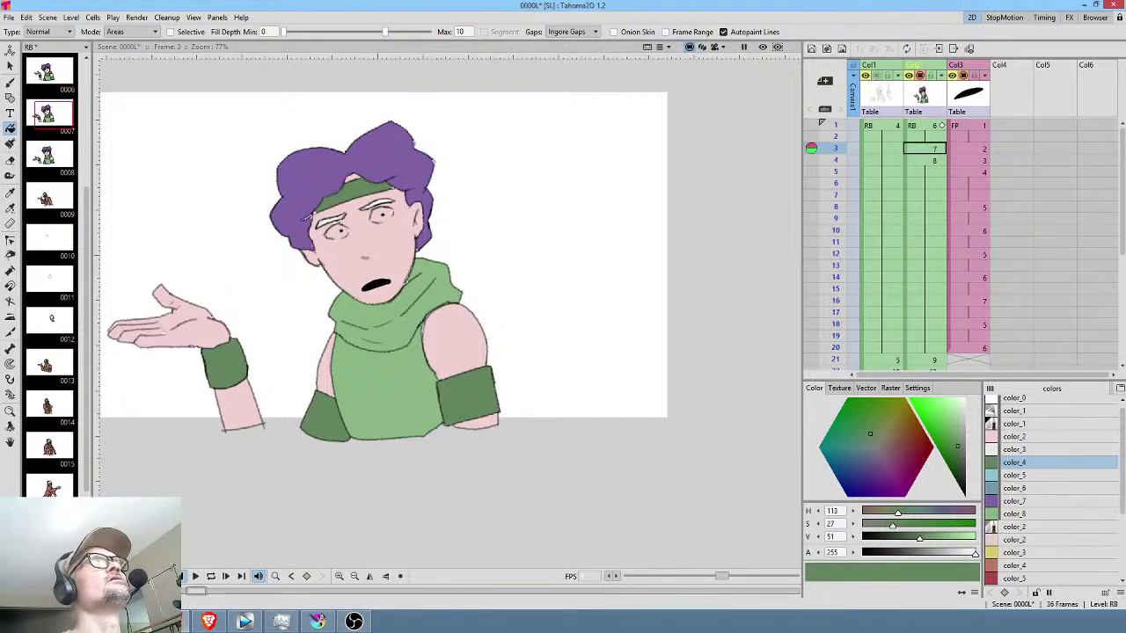
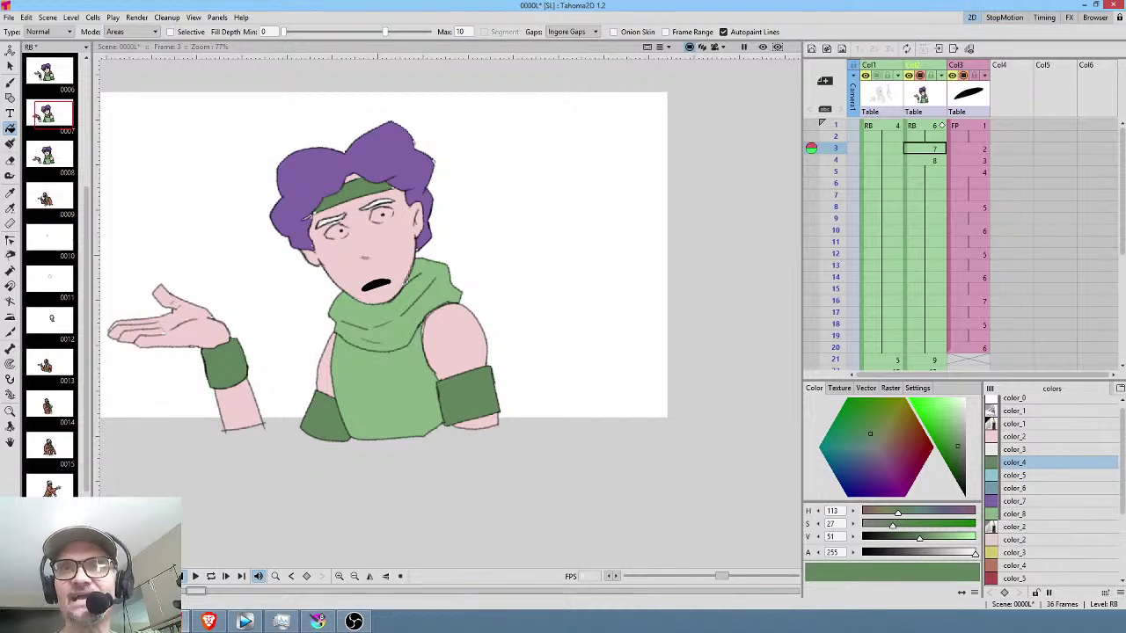
Scrub the timeline from frame 1 and repeatedly over frames 21 to 25 to examine the old man's movement.
left_click(926, 128)
mouse_move(840, 136)
left_mouse_down()
mouse_move(840, 193)
mouse_move(846, 123)
left_mouse_up()
scroll(915, 176, "down", 3)
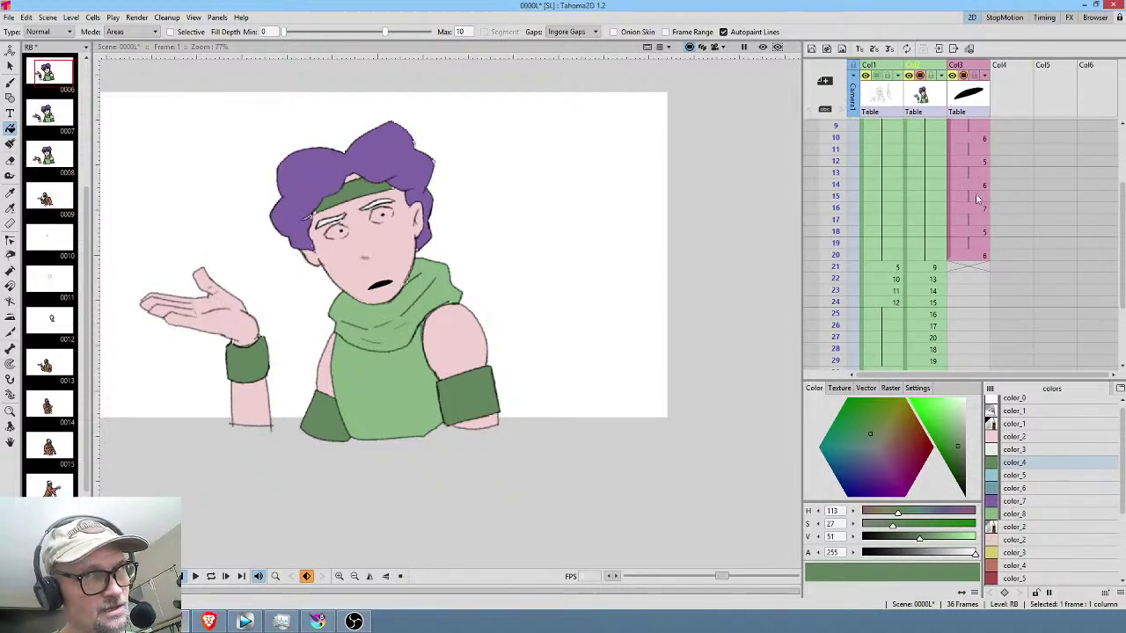
left_click_drag(836, 215, 840, 277)
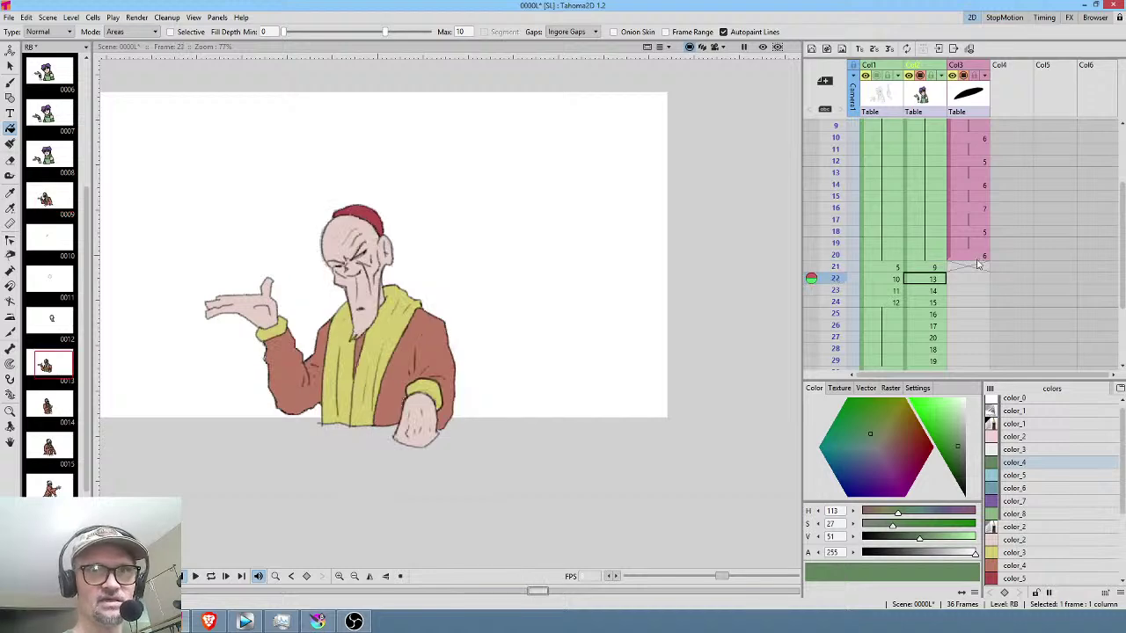
scroll(841, 229, "down", 3)
left_click_drag(843, 168, 837, 217)
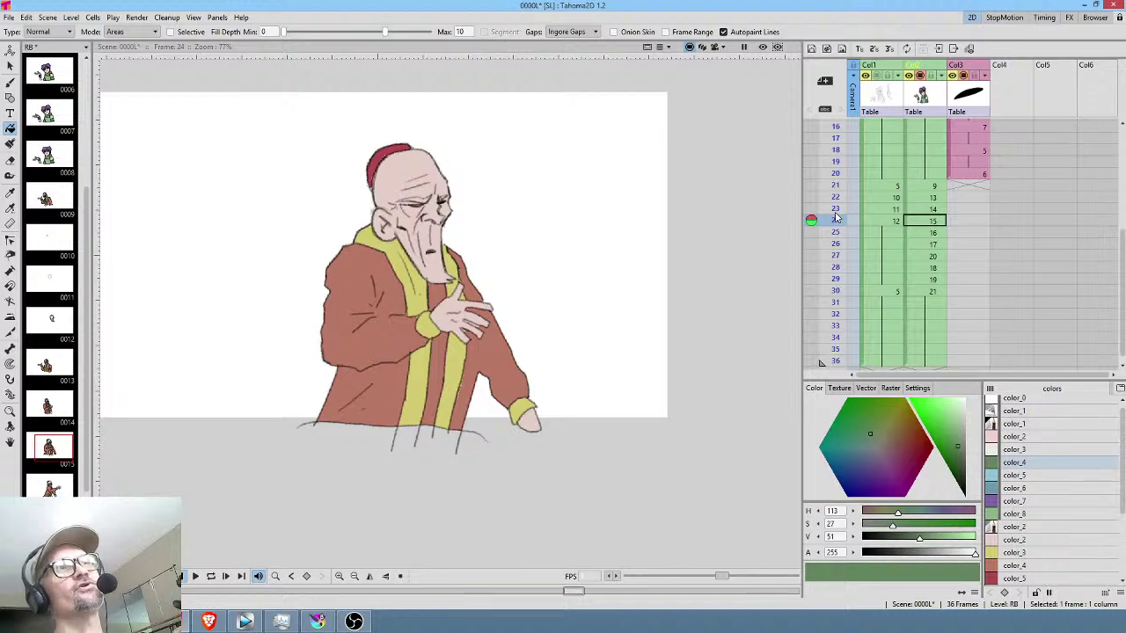
mouse_move(837, 180)
left_mouse_down()
mouse_move(836, 256)
mouse_move(837, 233)
left_mouse_up()
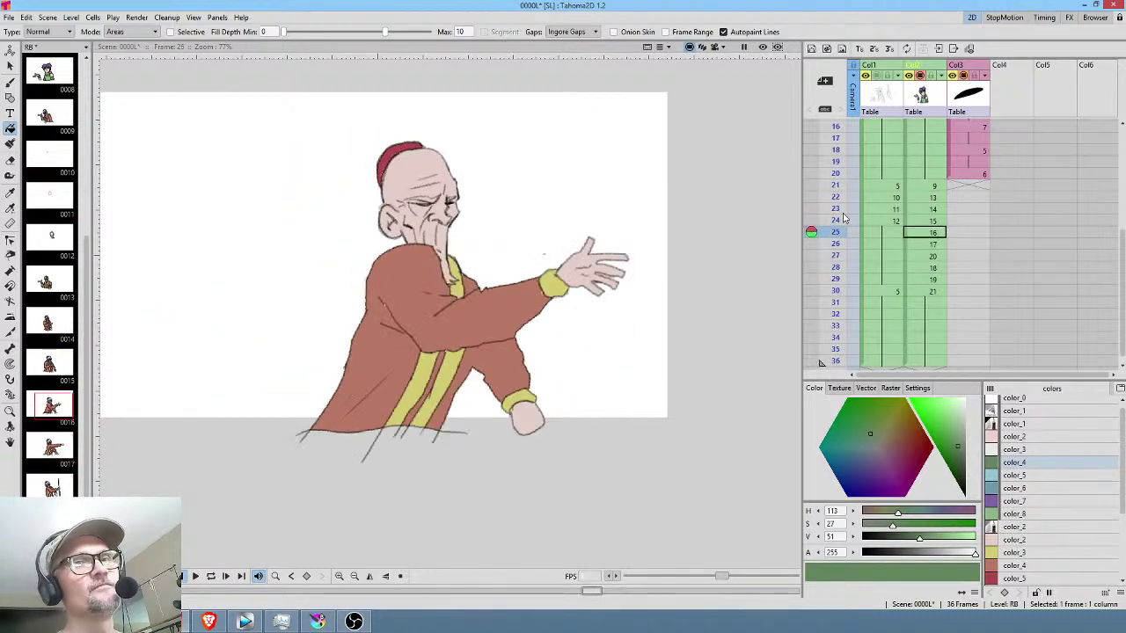
middle_click(957, 186)
mouse_move(840, 161)
left_mouse_down()
mouse_move(836, 278)
mouse_move(837, 201)
left_mouse_up()
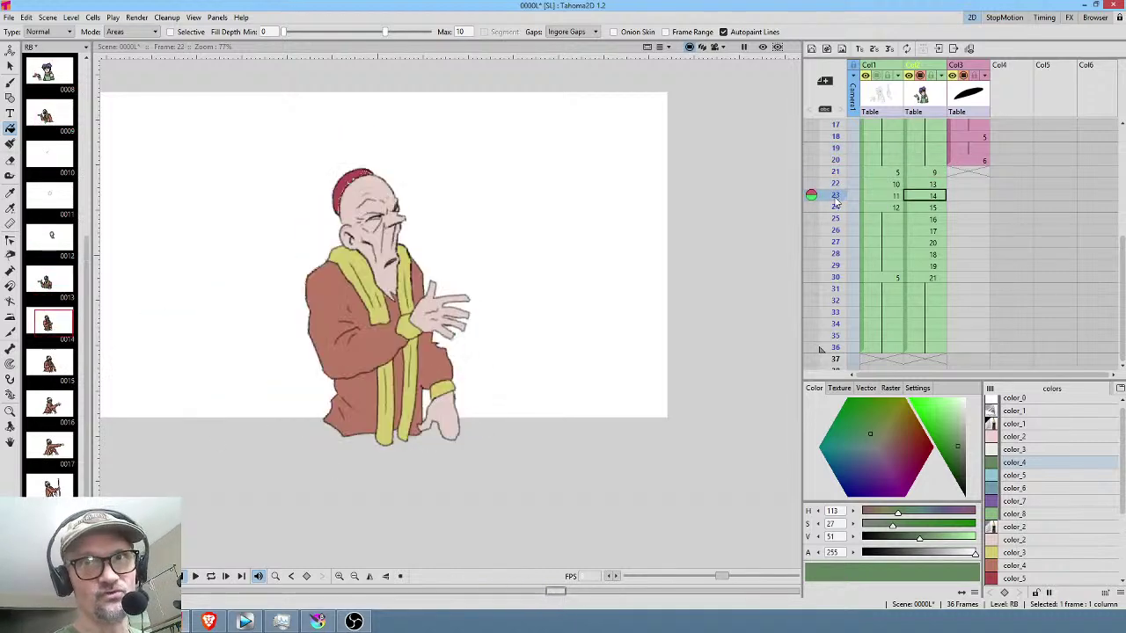
Scrub the timeline around frames 21 to 24 again to examine the old man's turn.
left_click(836, 202)
scroll(835, 202, "down", 2)
mouse_move(836, 139)
left_mouse_down()
mouse_move(834, 239)
mouse_move(828, 181)
left_mouse_up()
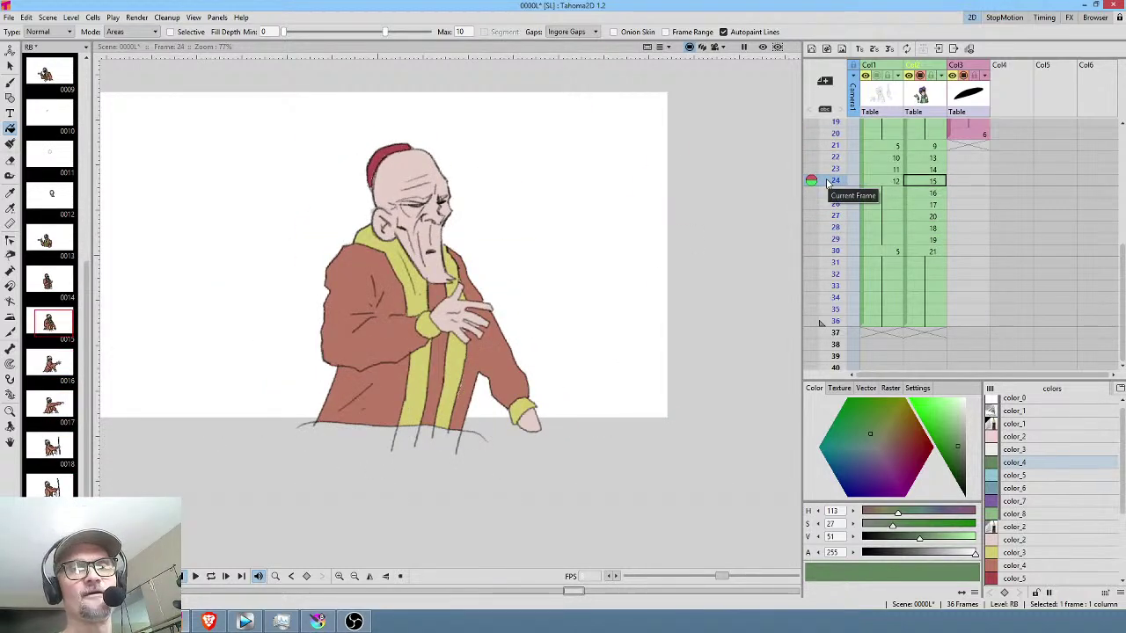
scroll(897, 176, "up", 2)
mouse_move(840, 174)
left_mouse_down()
mouse_move(836, 273)
mouse_move(834, 250)
left_mouse_up()
On frame 21, brush a jagged upper edge for the old man's beard in off-white color_6 and fill the beard below it.
left_click(934, 199)
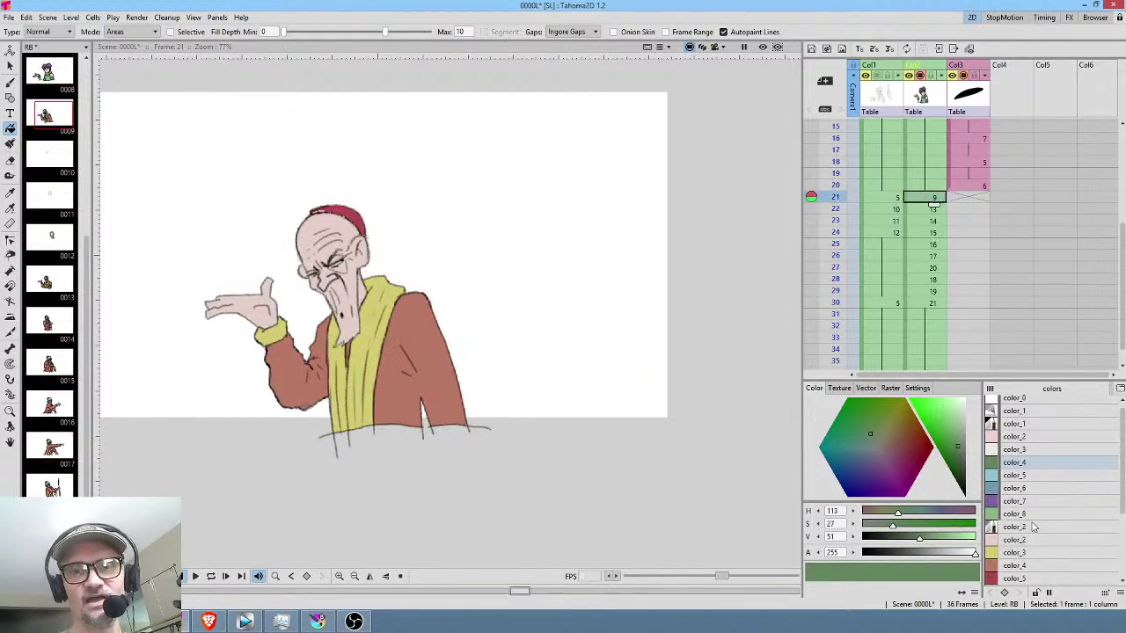
middle_click(1045, 500)
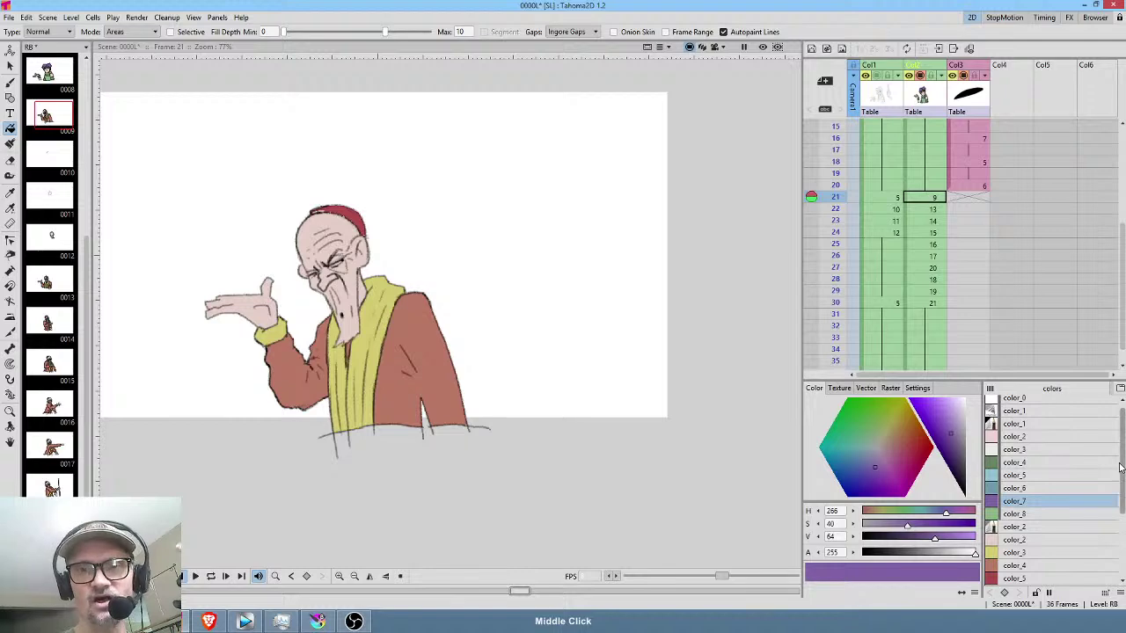
scroll(1119, 477, "down", 3)
left_click(1034, 499)
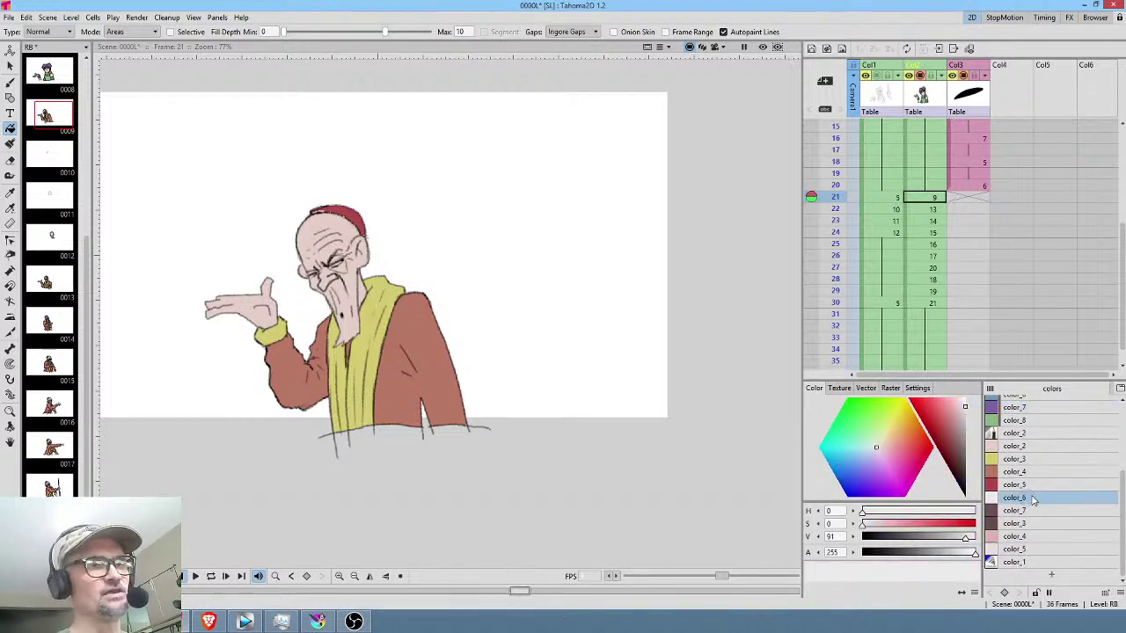
key("shift+space")
left_click_drag(374, 327, 407, 239)
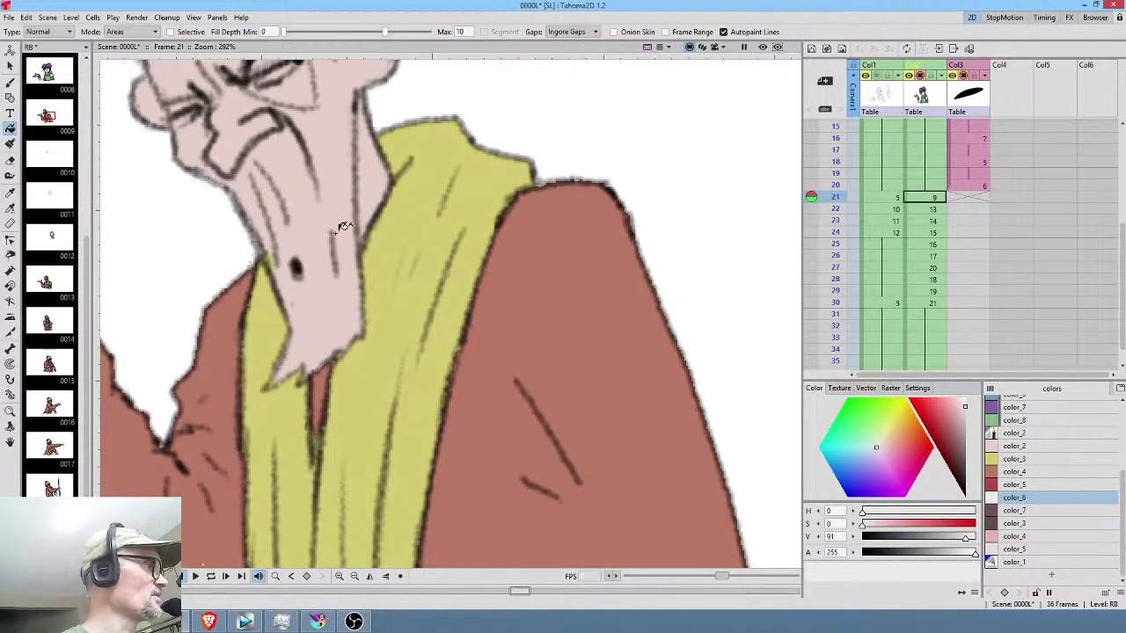
key("b")
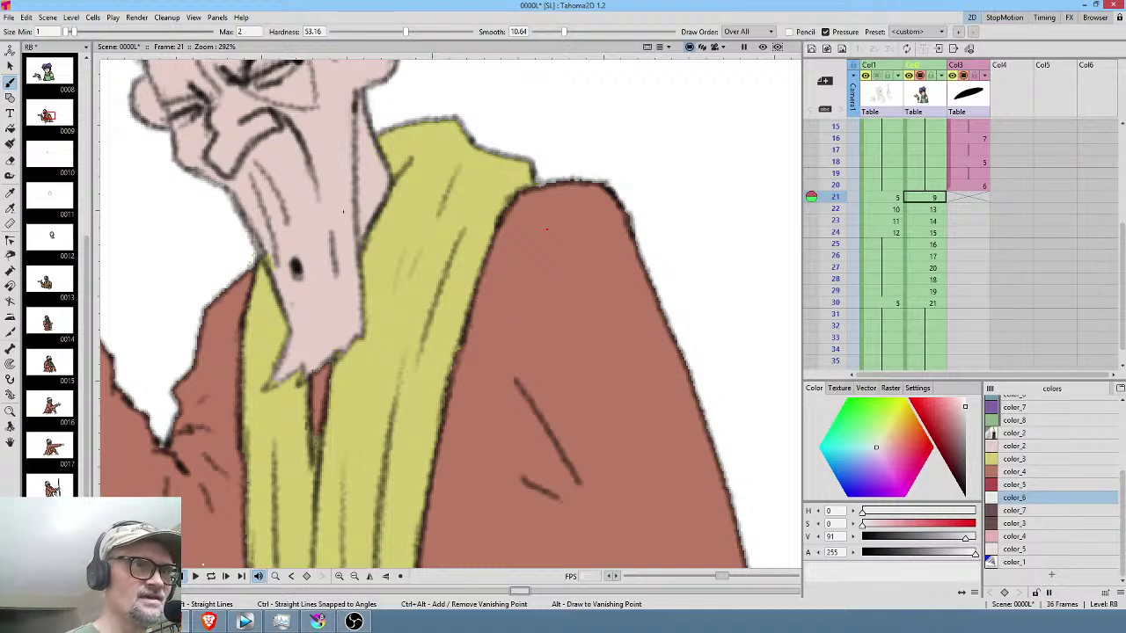
mouse_move(296, 307)
left_mouse_down()
mouse_move(324, 296)
mouse_move(352, 287)
left_mouse_up()
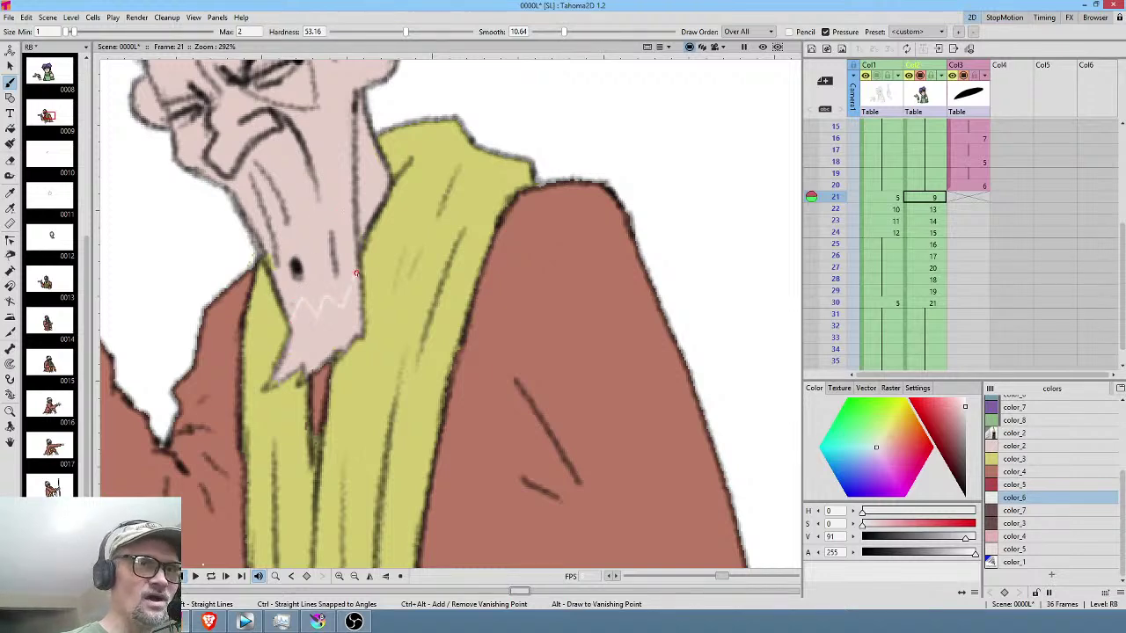
key("f")
left_click(326, 320)
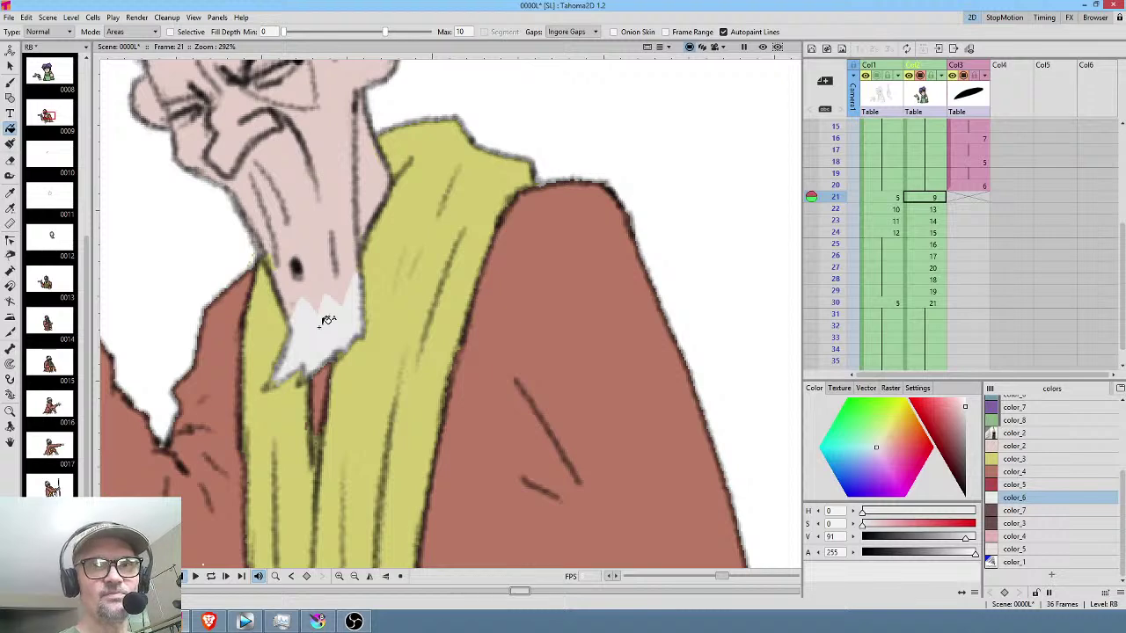
On frame 22, brush the beard's jagged edge across the chin in color_6 and fill all beard areas beneath it.
left_click(930, 211)
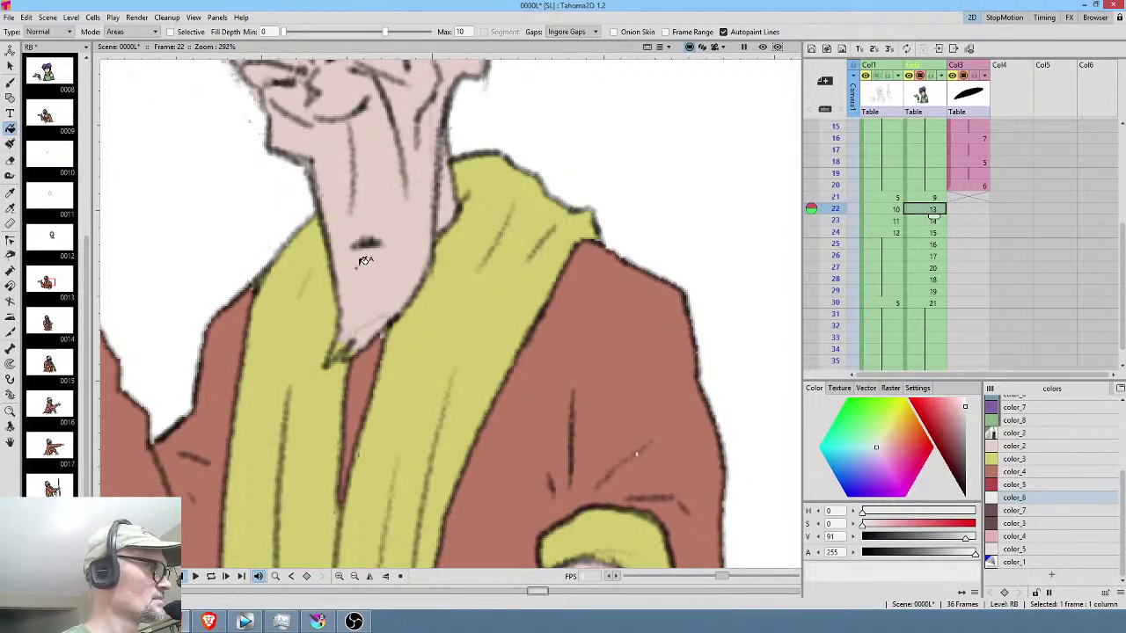
key("b")
mouse_move(343, 299)
left_mouse_down()
mouse_move(361, 279)
mouse_move(389, 286)
mouse_move(422, 267)
left_mouse_up()
key("f")
left_click(378, 287)
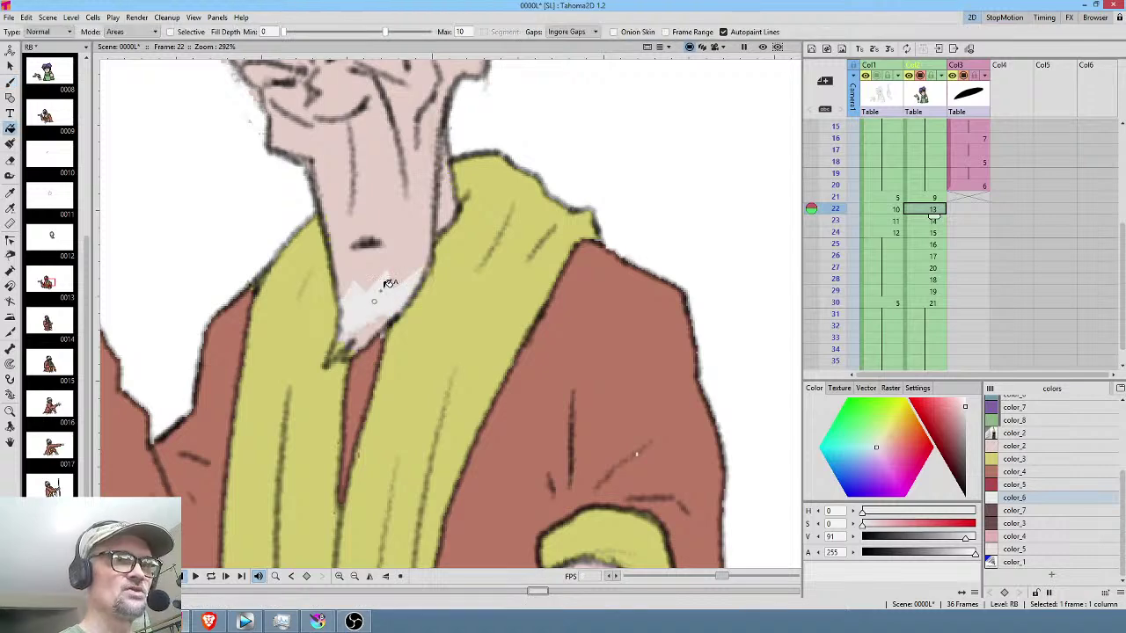
left_click(376, 323)
left_click(371, 327)
On frame 23, brush the zigzag beard line across the old man's chin in color_6 and fill the beard tip.
left_click(930, 221)
left_click_drag(548, 175, 596, 356)
key("b")
mouse_move(473, 317)
left_mouse_down()
mouse_move(511, 327)
mouse_move(517, 297)
mouse_move(529, 316)
mouse_move(551, 289)
left_mouse_up()
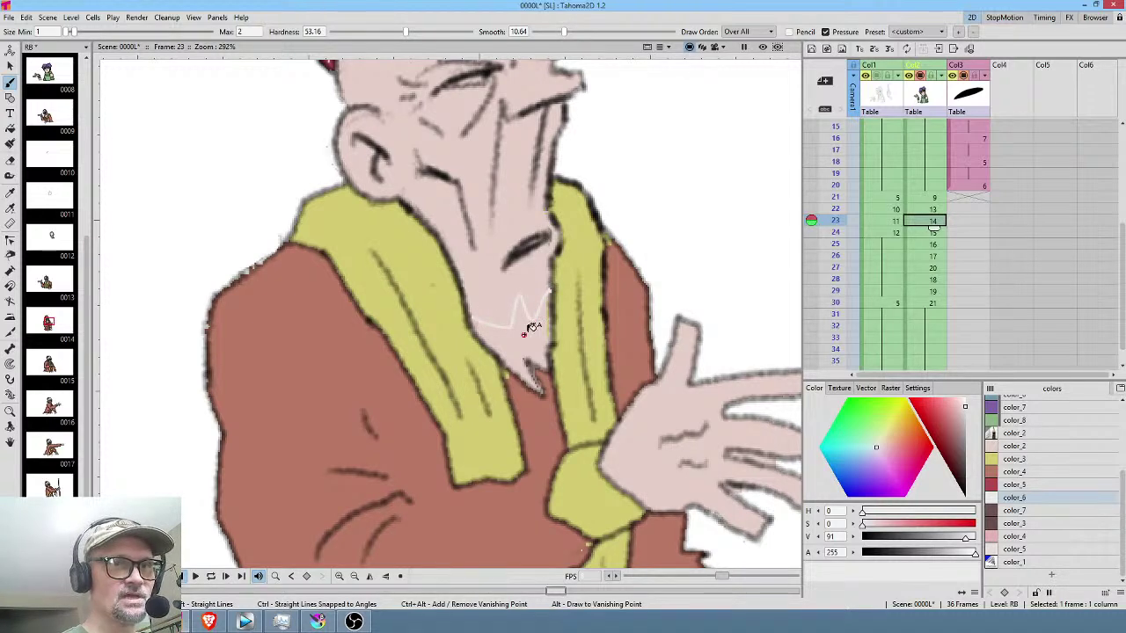
key("f")
left_click(530, 319)
On frame 24, brush the zigzag beard edge above the chin tip in color_6 and fill the beard.
left_click(915, 230)
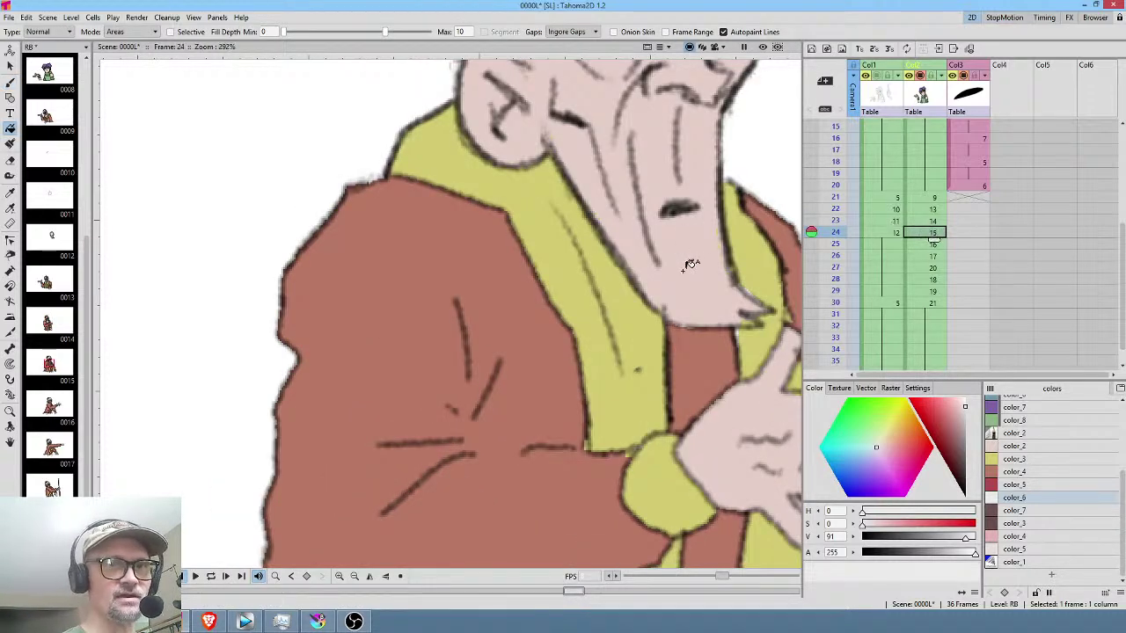
key("b")
mouse_move(654, 299)
left_mouse_down()
mouse_move(684, 303)
mouse_move(686, 273)
mouse_move(721, 264)
left_mouse_up()
key("f")
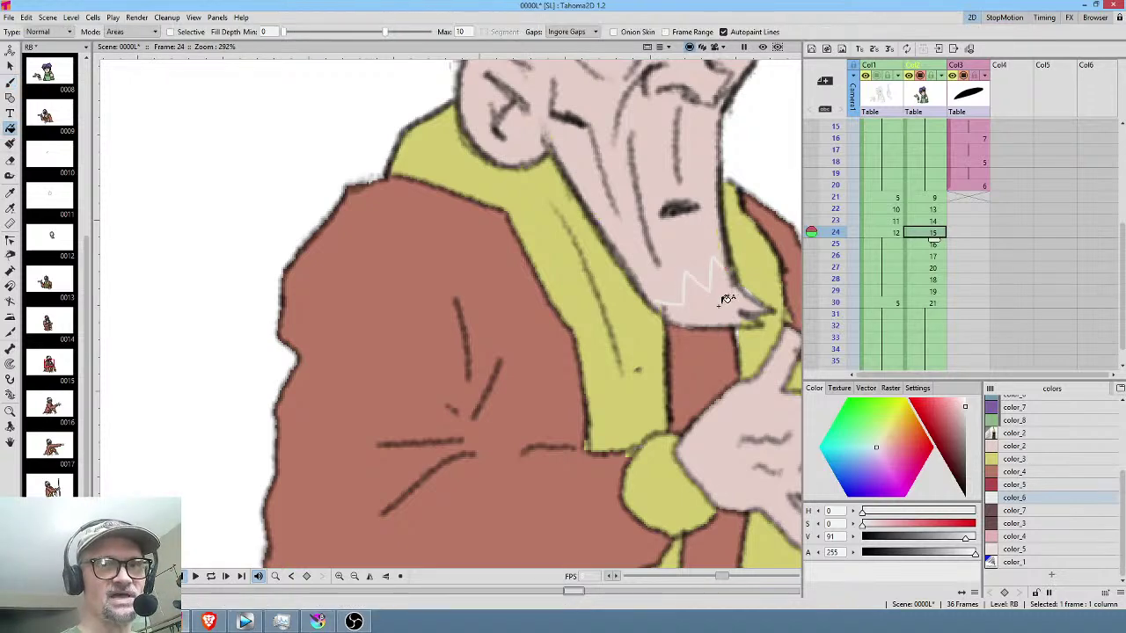
left_click(720, 294)
On frame 25, brush the beard's edge on the narrow visible part of the chin and fill its tip with color_6.
left_click(922, 245)
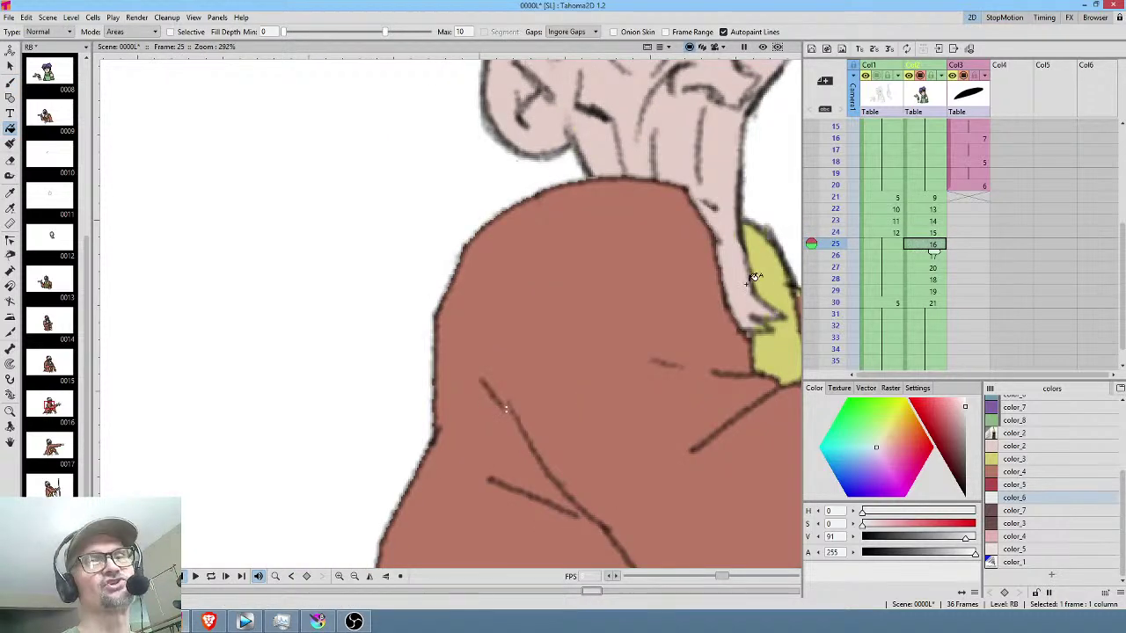
left_click_drag(711, 291, 610, 326)
key("b")
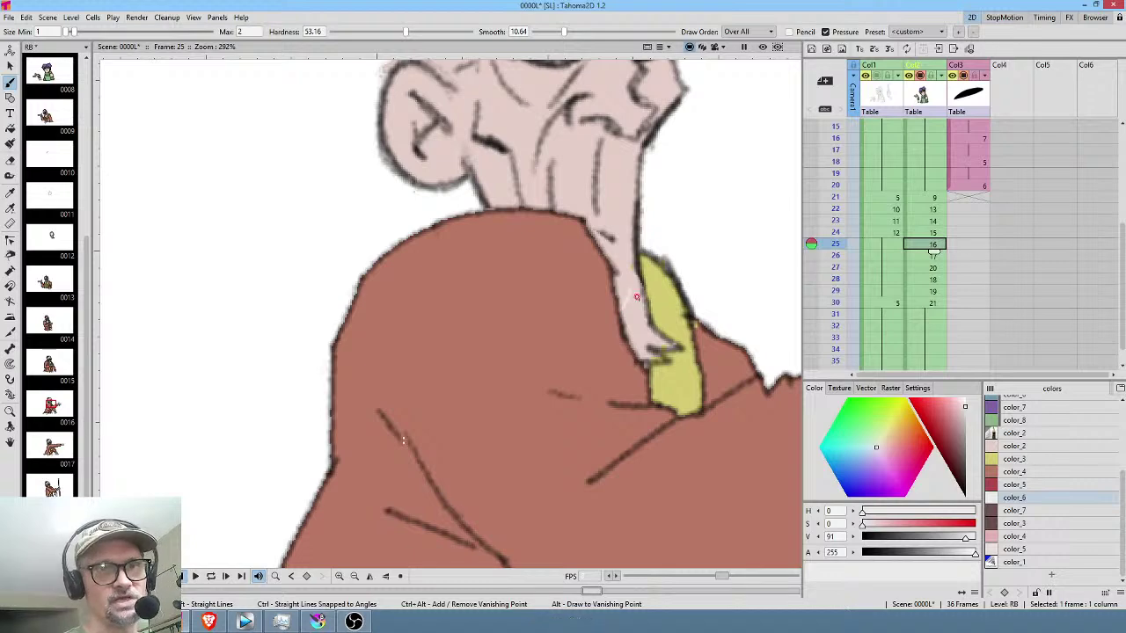
key("f")
left_click(641, 307)
Step through frames 26 to 30 to check whether the old man's beard is visible behind his shoulder.
left_click(933, 255)
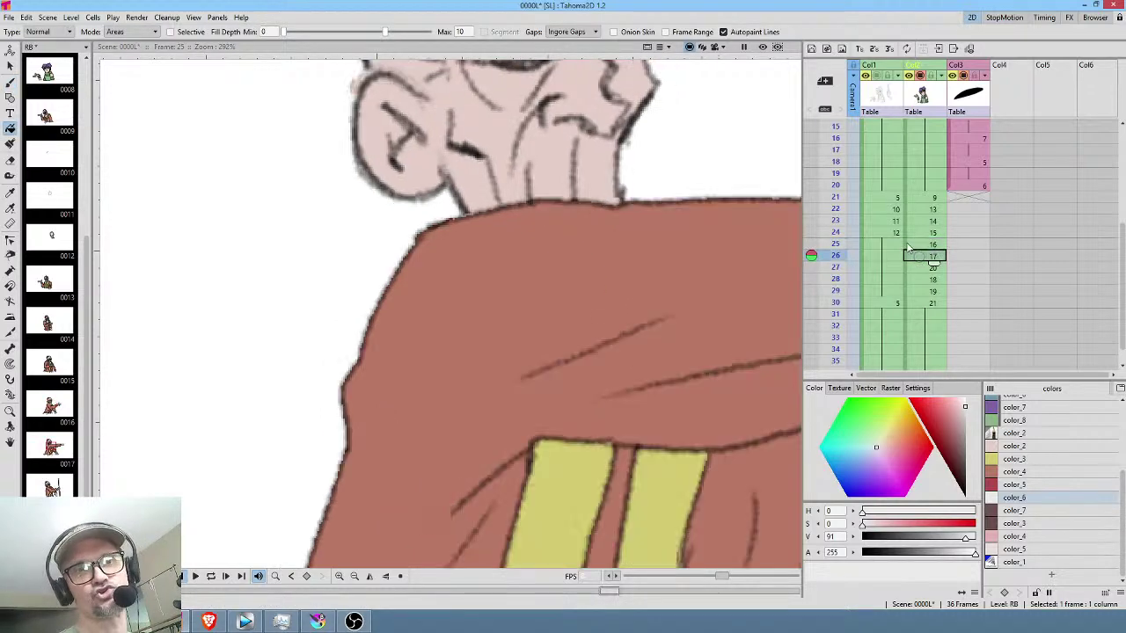
mouse_move(684, 254)
left_mouse_down()
mouse_move(575, 346)
mouse_move(554, 350)
left_mouse_up()
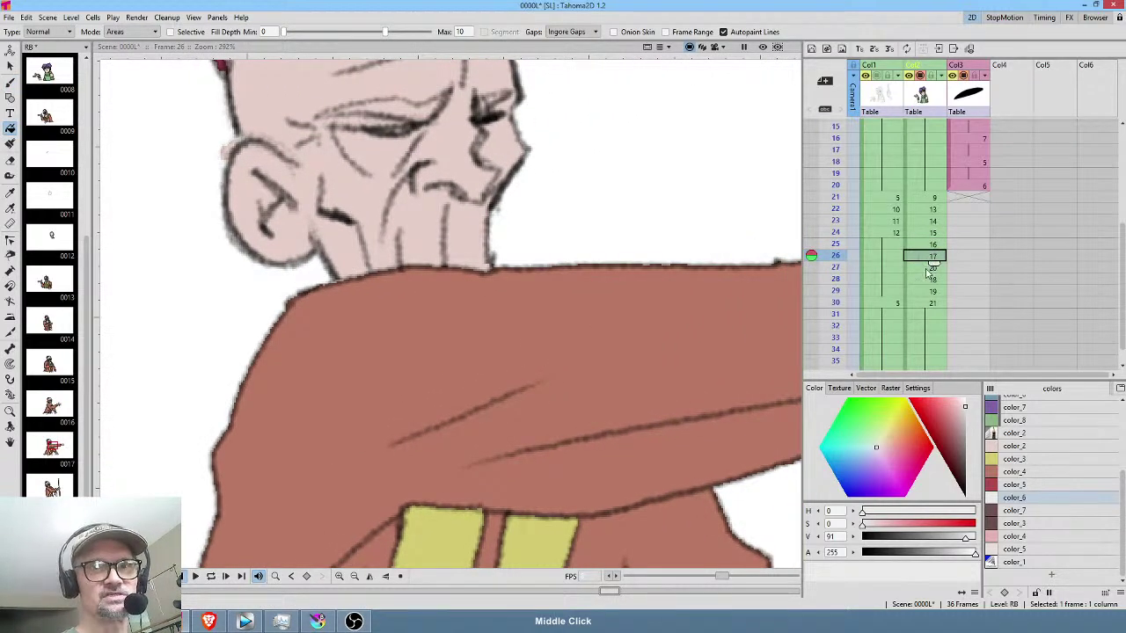
left_click(929, 267)
left_click(930, 279)
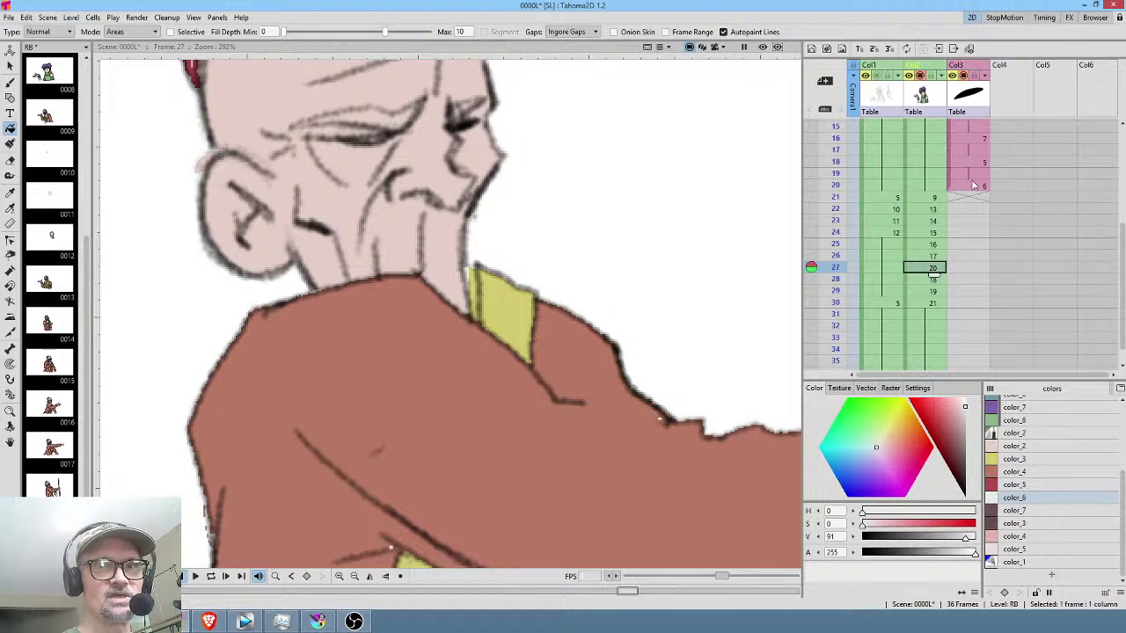
left_click(930, 291)
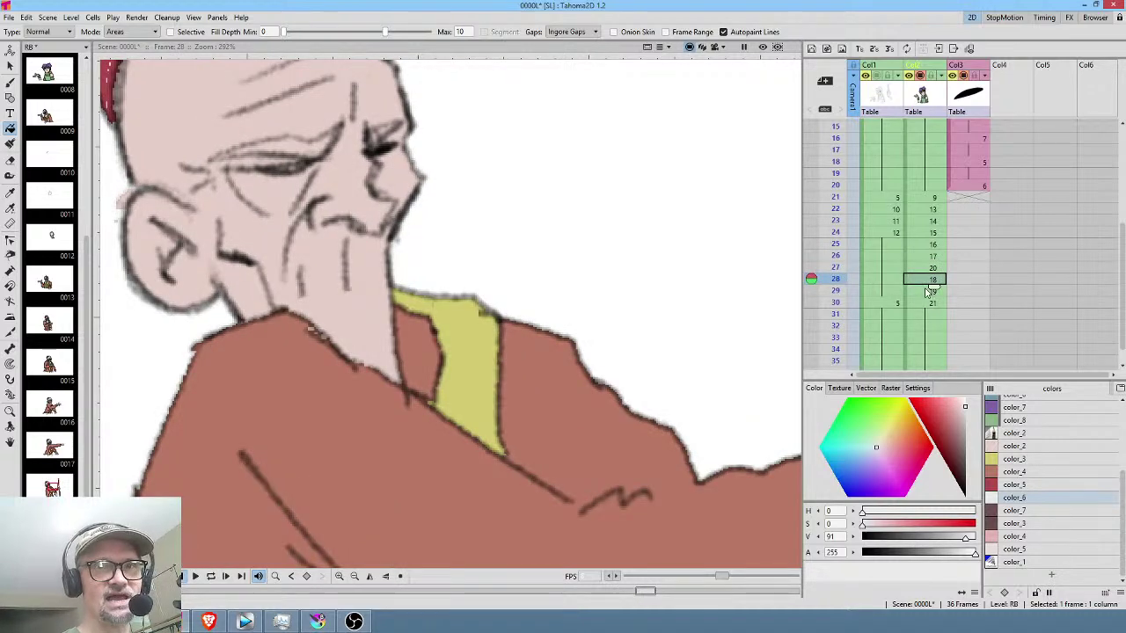
left_click(930, 302)
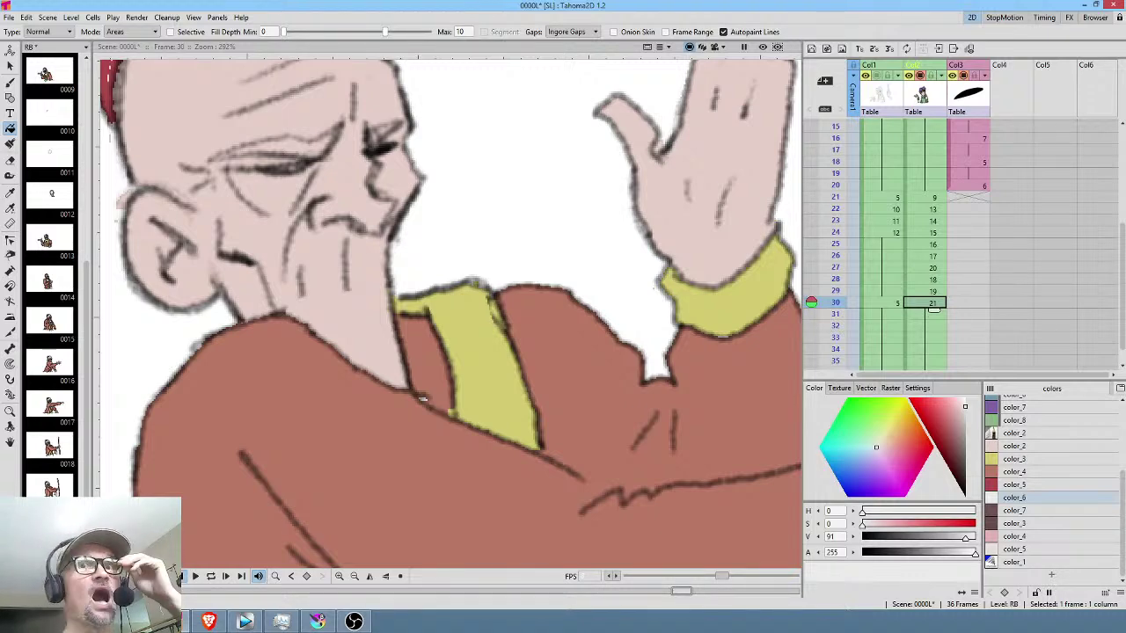
On frame 23, fill the unpainted specks in the old man's cap with red color_5, using the Freehand fill type.
scroll(879, 246, "up", 2)
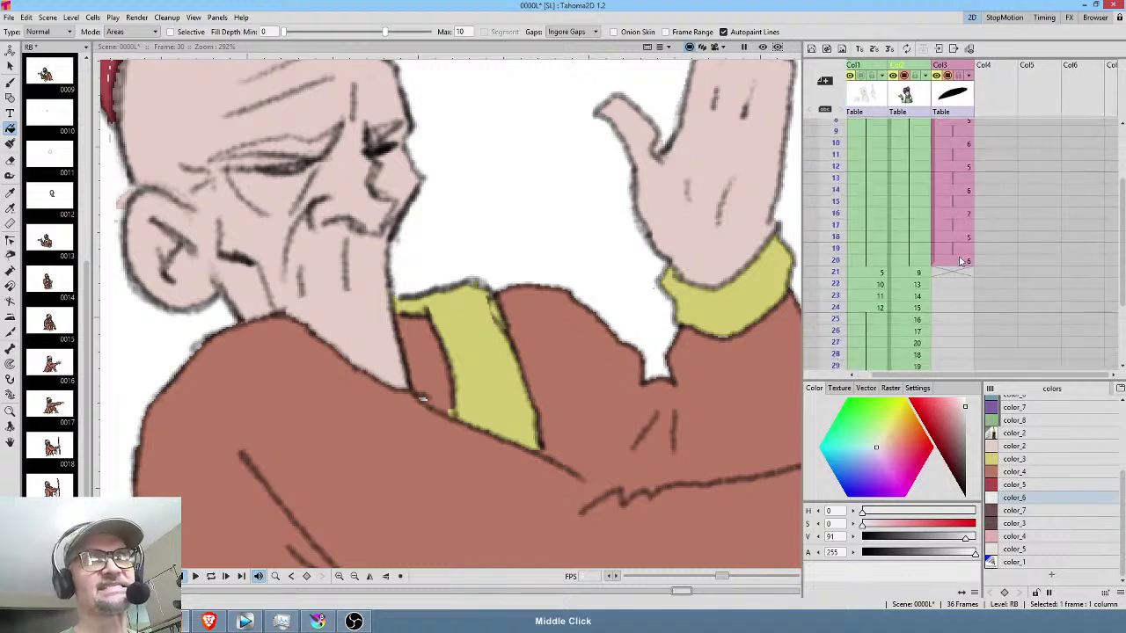
left_click(836, 257)
left_click(837, 278)
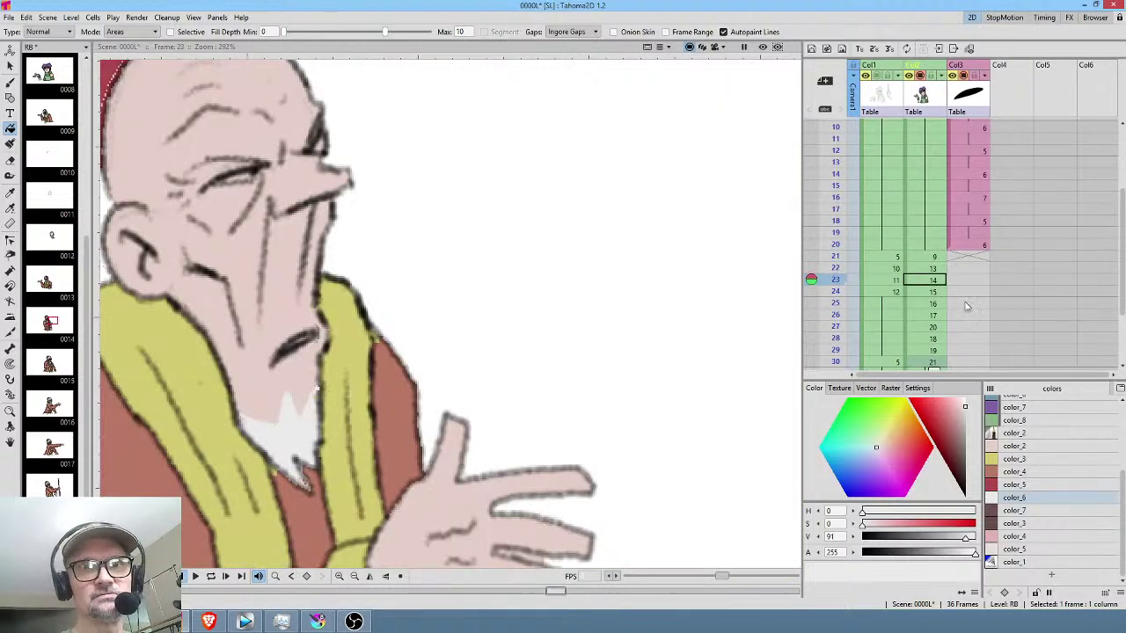
scroll(996, 209, "down", 2)
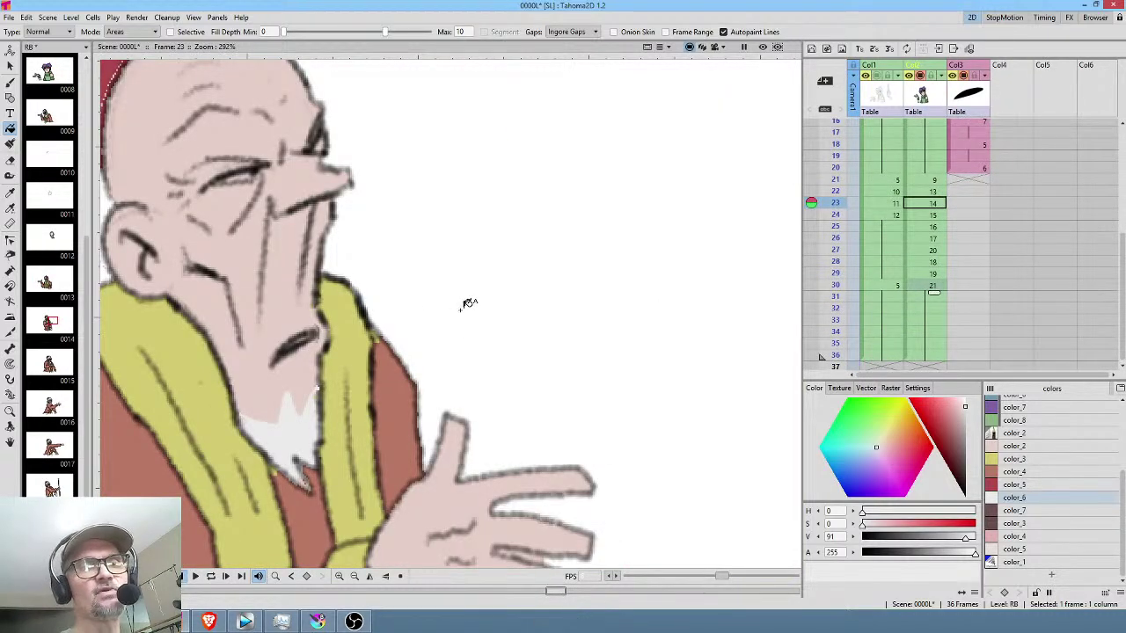
scroll(493, 309, "down", 3)
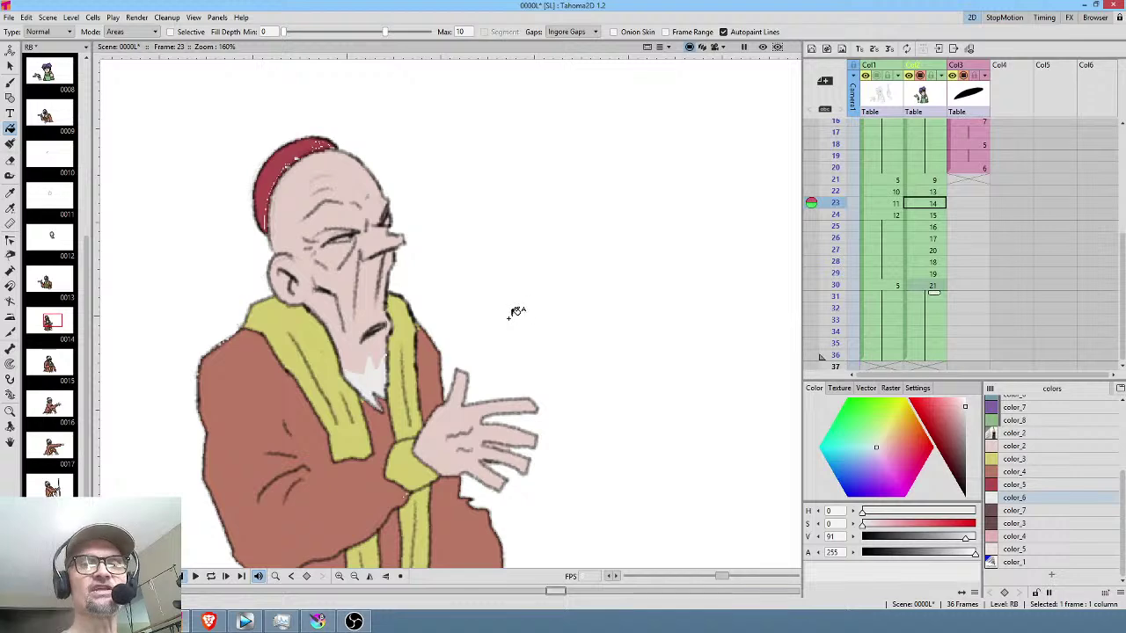
left_click(1032, 484)
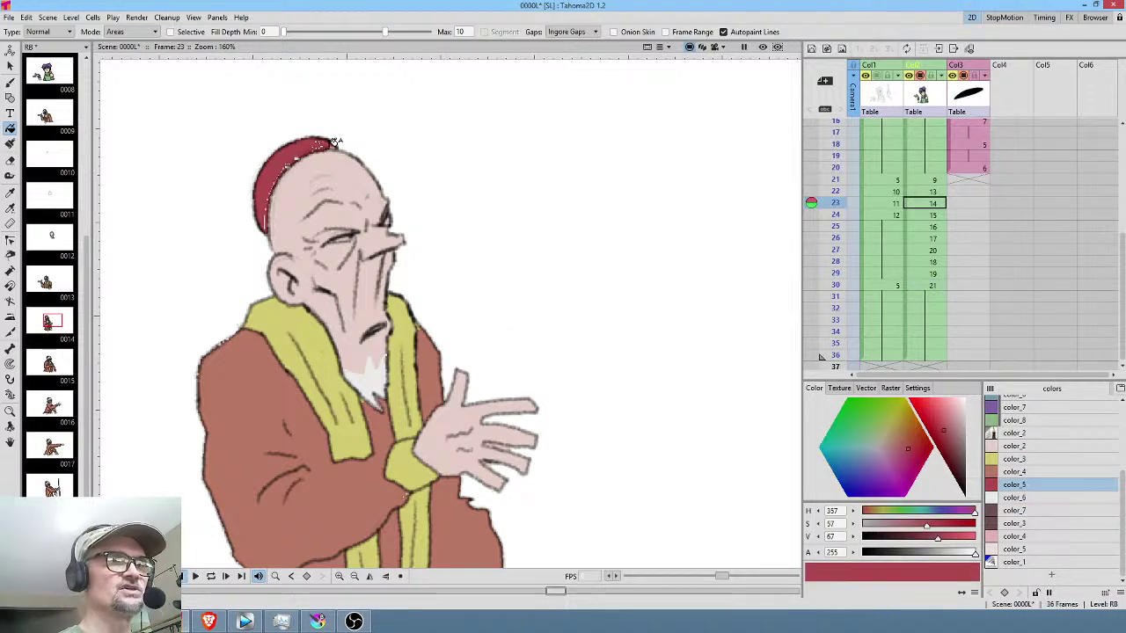
left_click(64, 32)
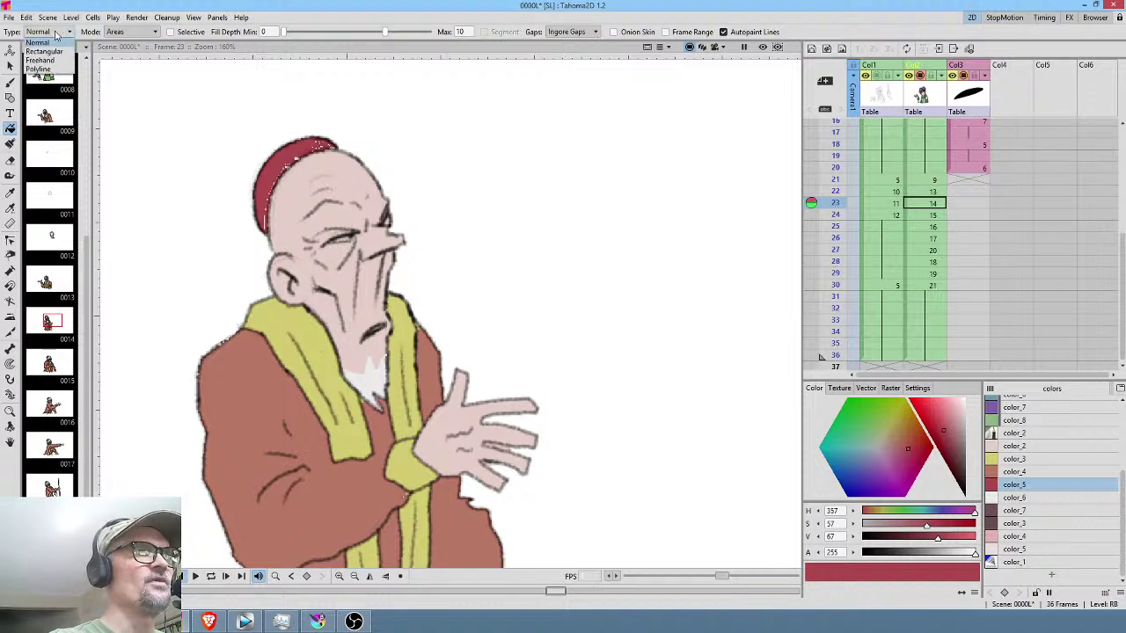
left_click(59, 64)
mouse_move(345, 127)
left_mouse_down()
mouse_move(251, 161)
mouse_move(242, 223)
mouse_move(263, 238)
mouse_move(285, 173)
mouse_move(356, 128)
left_mouse_up()
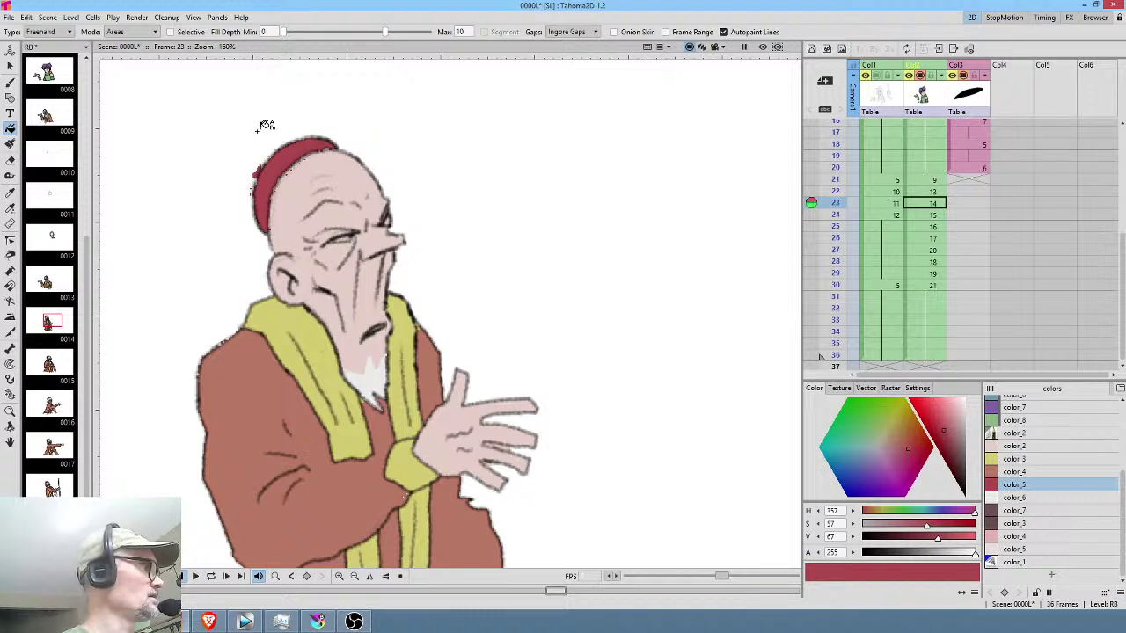
Erase the stray red paint outside the cap's outline on frame 23 and return to the Fill tool.
key("a")
mouse_move(255, 143)
left_mouse_down()
mouse_move(235, 198)
mouse_move(249, 195)
mouse_move(270, 138)
left_mouse_up()
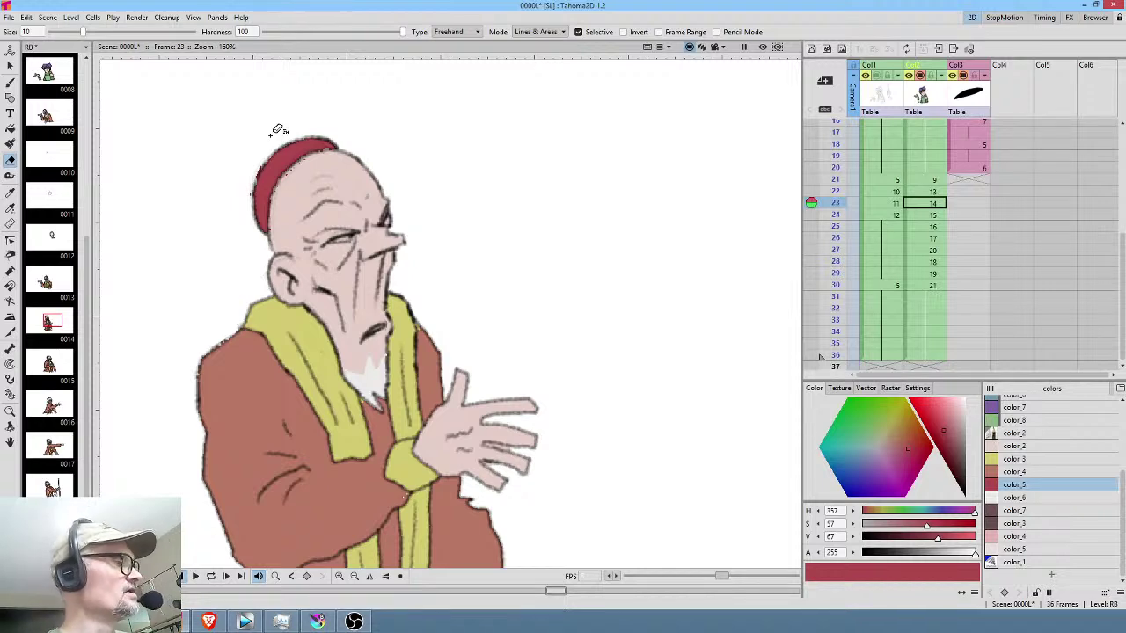
key("f")
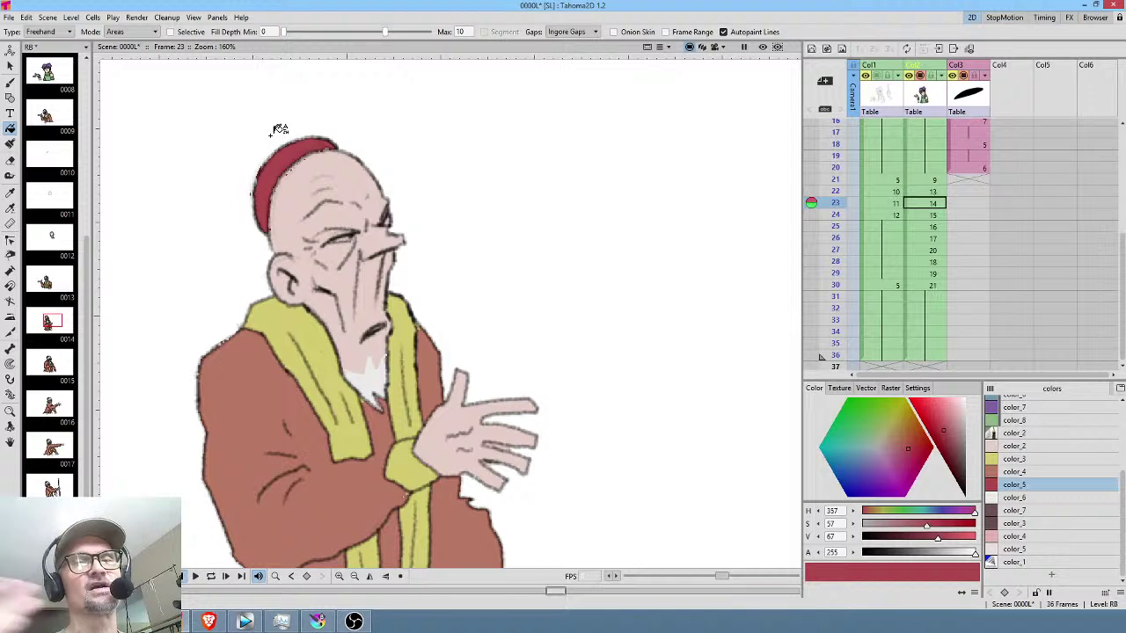
Step and scrub through the old man's frames from 21 onward to review the cap and beard colours in motion.
left_click(836, 191)
left_click(835, 203)
left_click(835, 191)
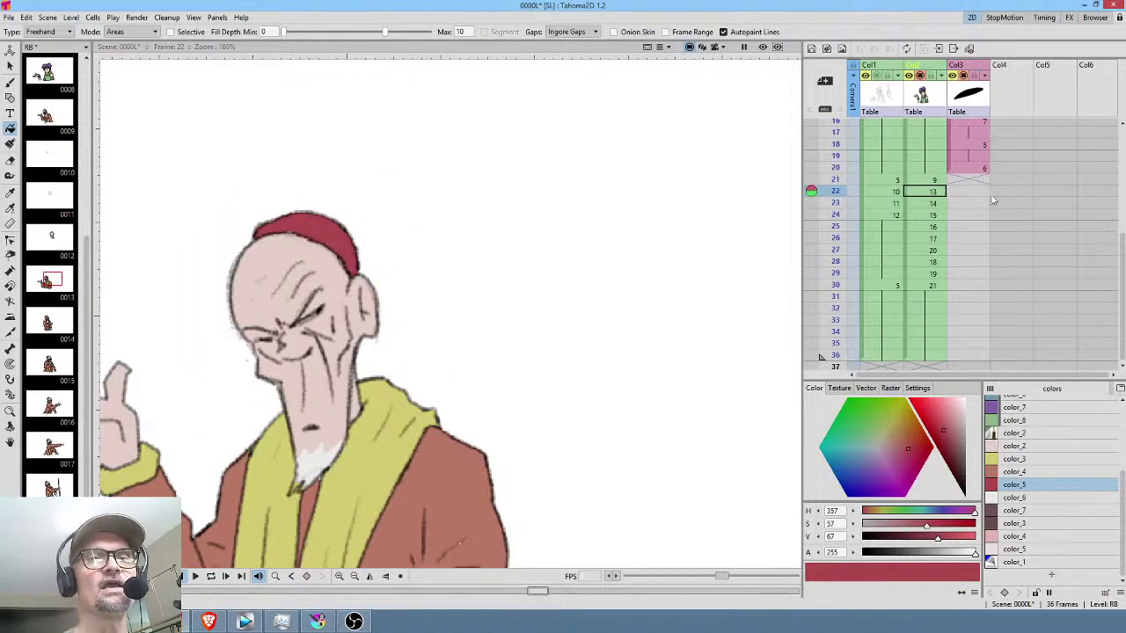
scroll(991, 194, "down", 1)
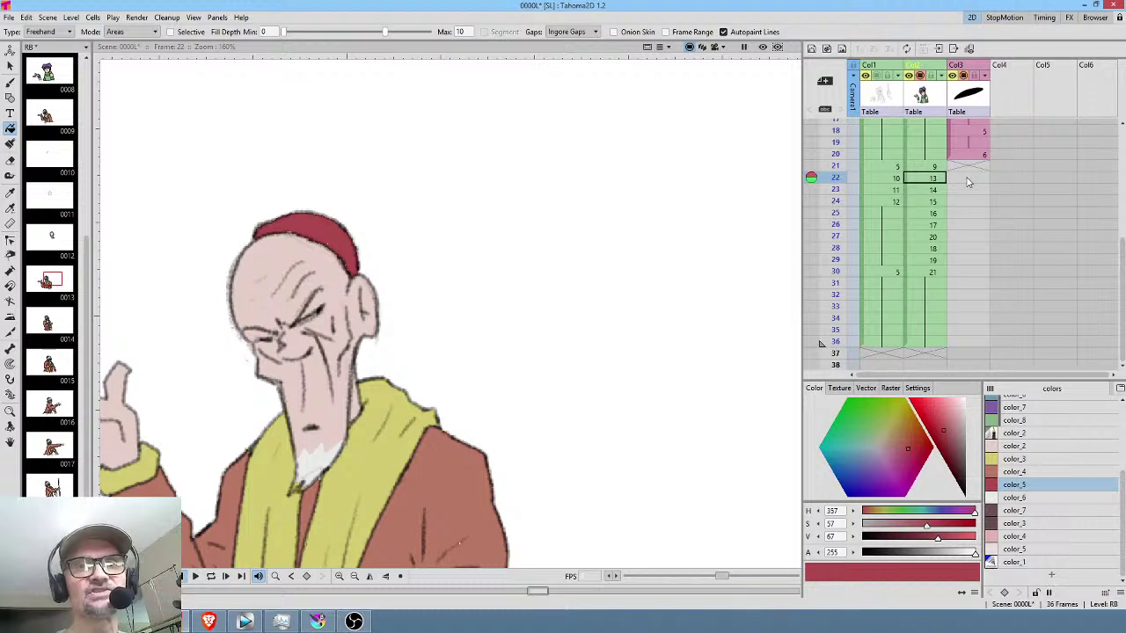
left_click(933, 167)
left_click_drag(834, 172, 841, 270)
middle_click(980, 180)
left_click(931, 170)
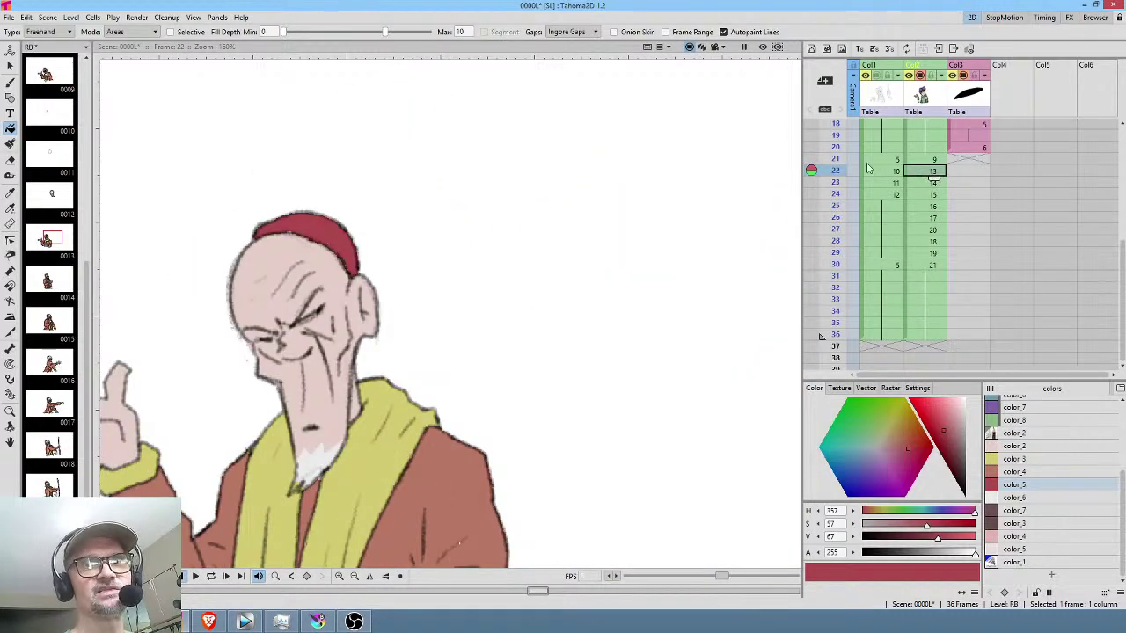
left_click(837, 194)
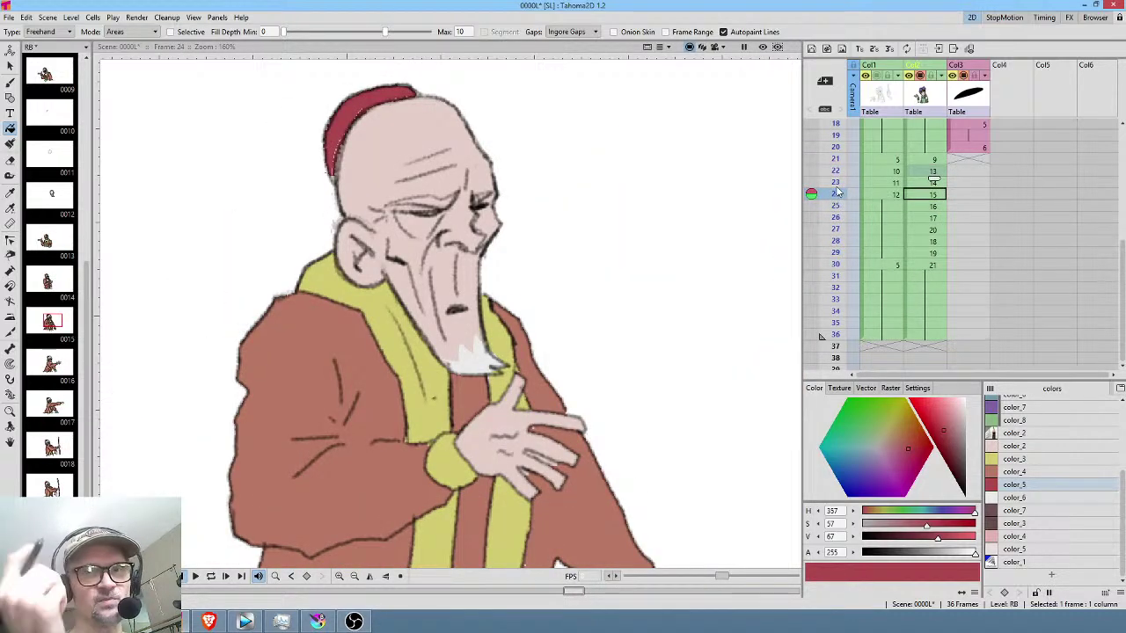
left_click(933, 159)
left_click(932, 171)
left_click(932, 182)
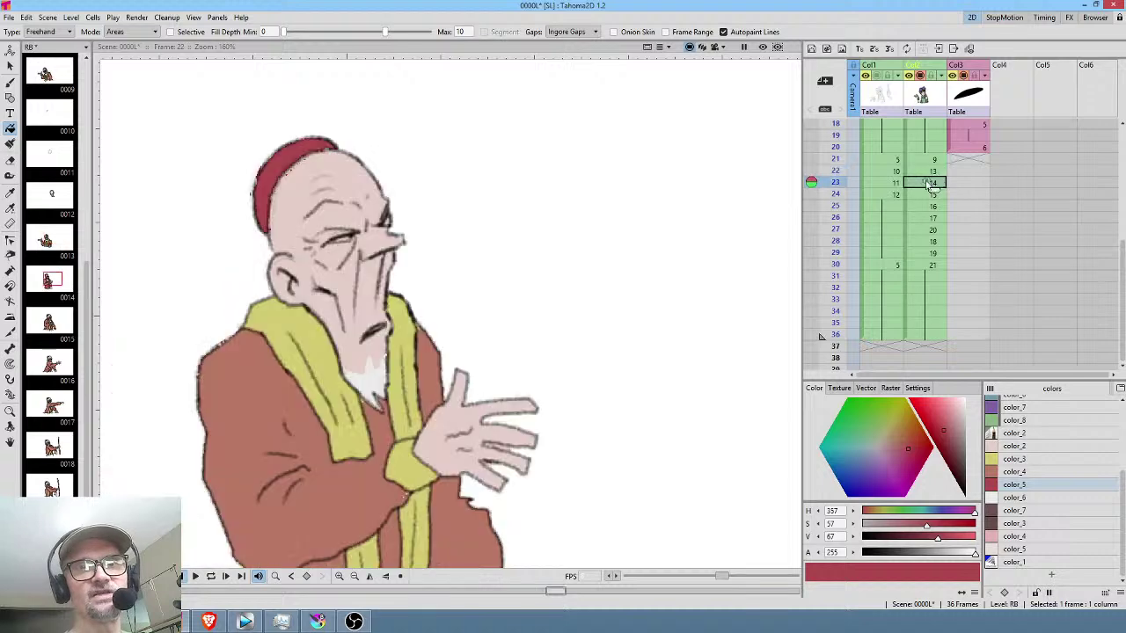
left_click(933, 194)
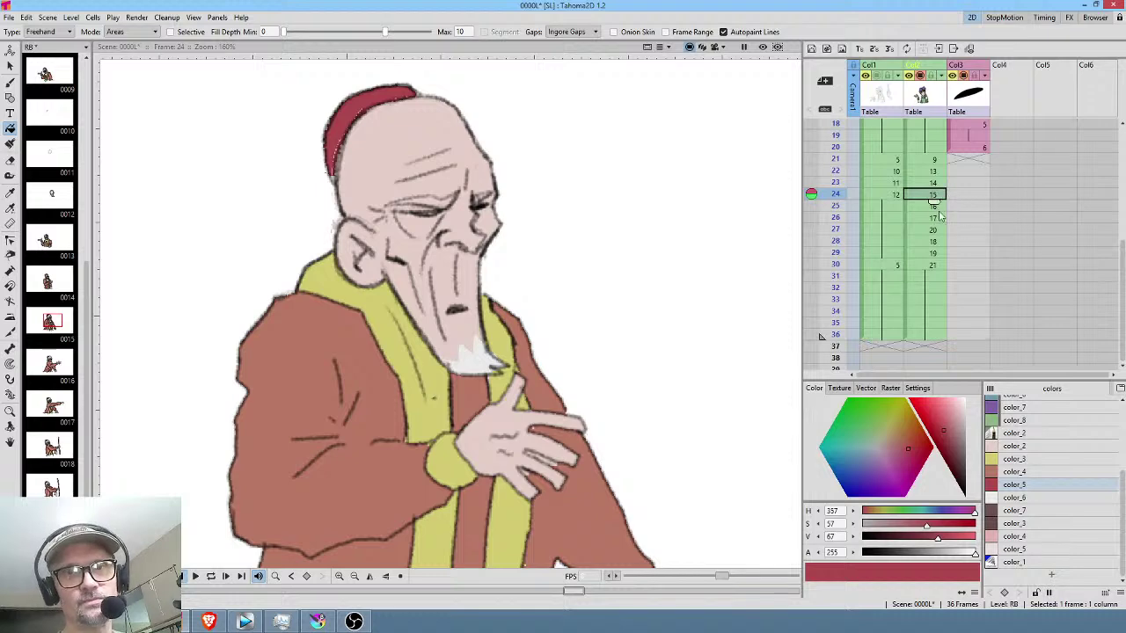
Step through frames 21 to 26 to review the old man's turn into the pointing pose.
left_click_drag(831, 159, 835, 215)
left_click(934, 159)
left_click(934, 171)
left_click(933, 183)
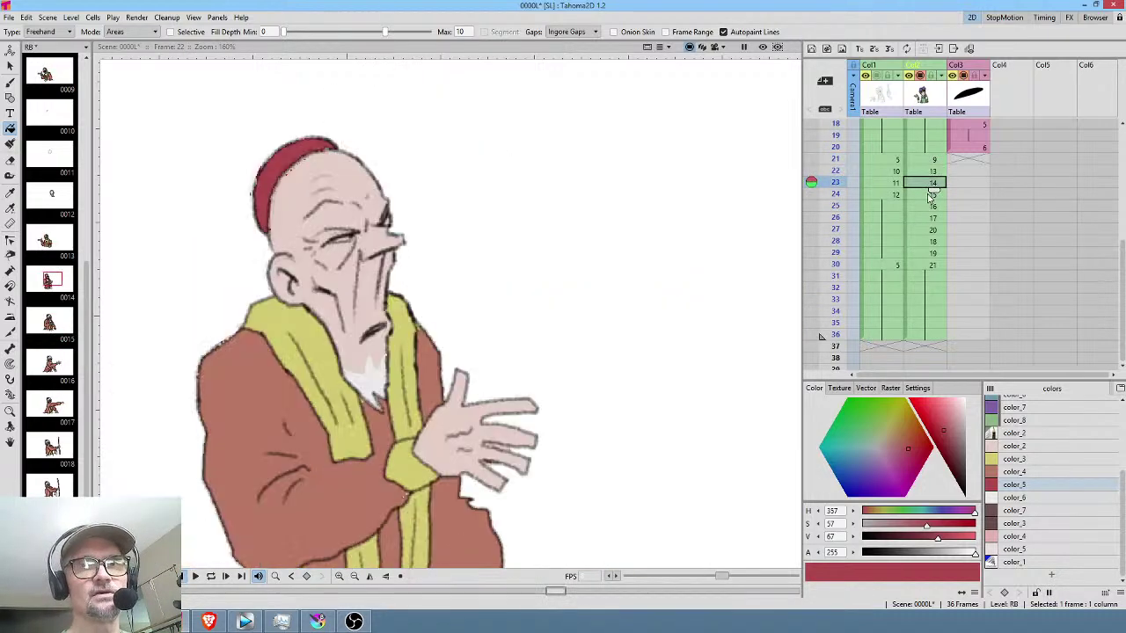
left_click(933, 195)
left_click(933, 206)
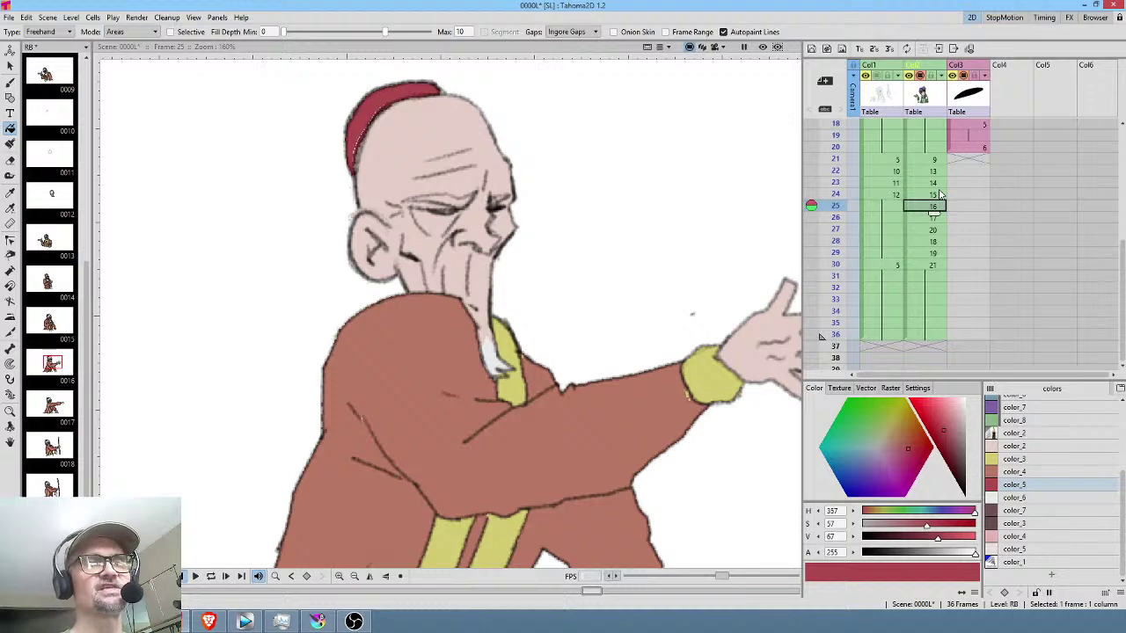
left_click(929, 218)
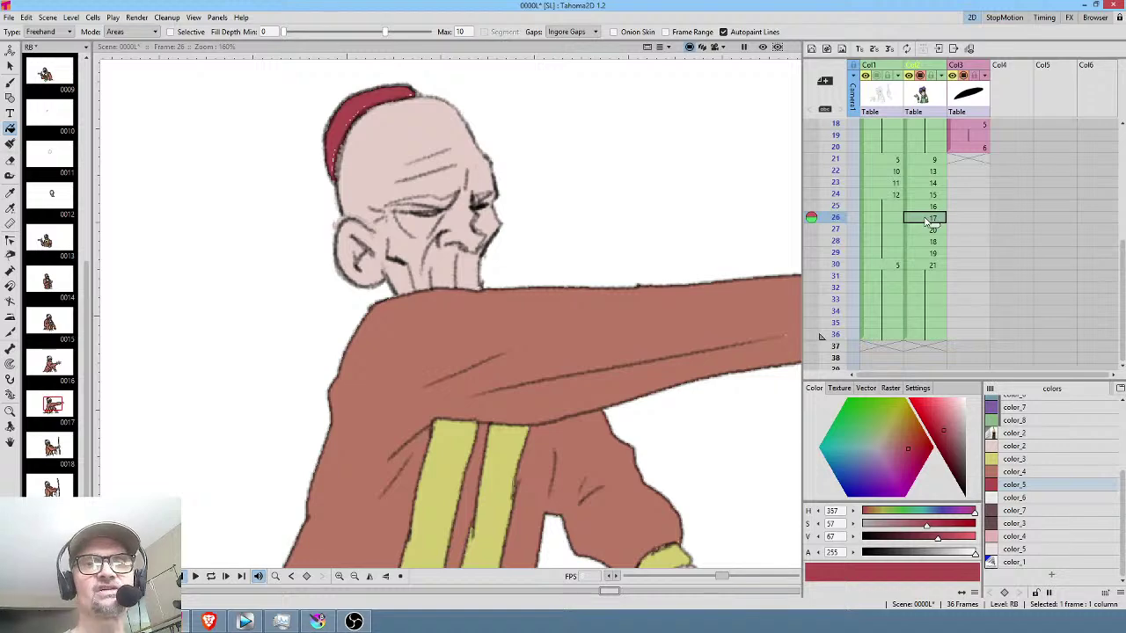
Move back and forth between frames 21 and 30 to examine the old man's arm movement and colours.
left_click(928, 162)
key("Down")
key("Down")
key("Down")
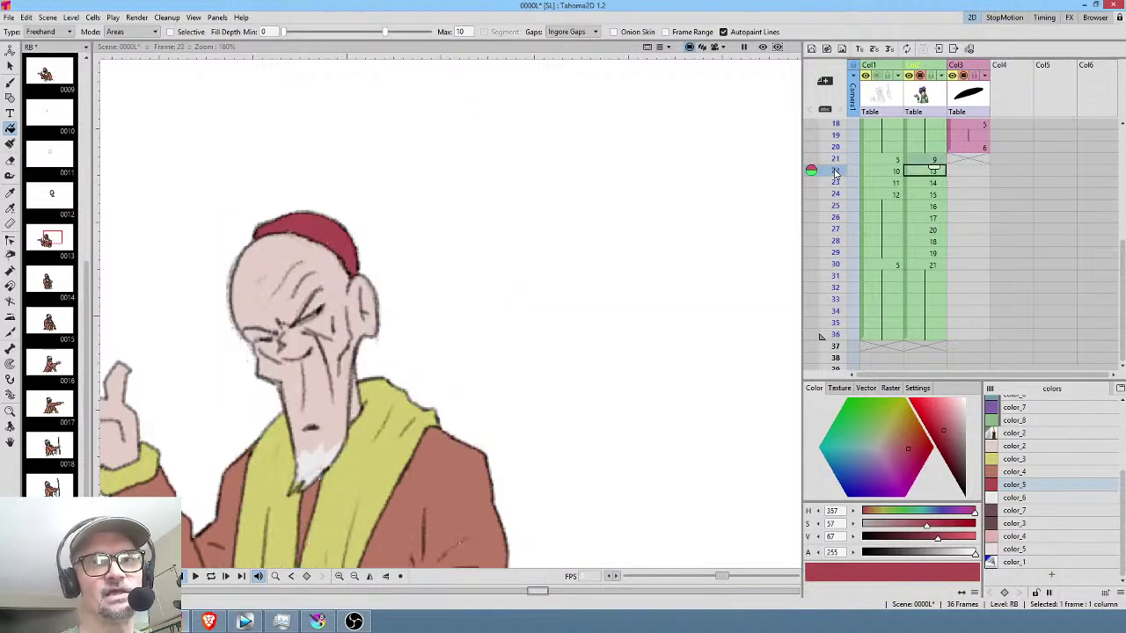
key("Up")
key("Up")
key("Up")
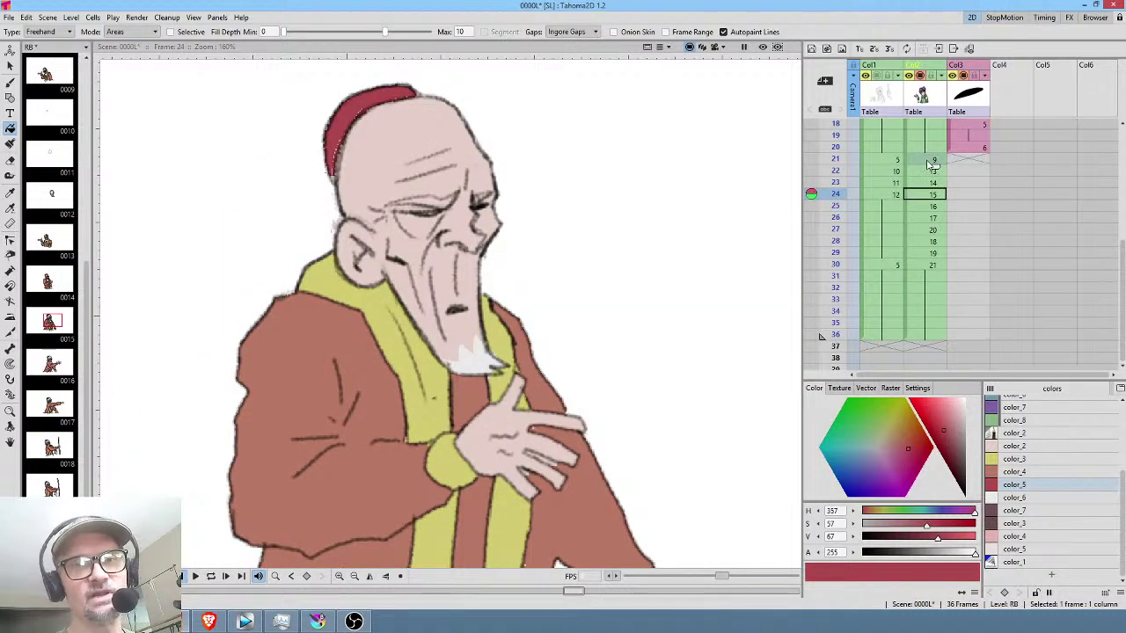
left_click(932, 162)
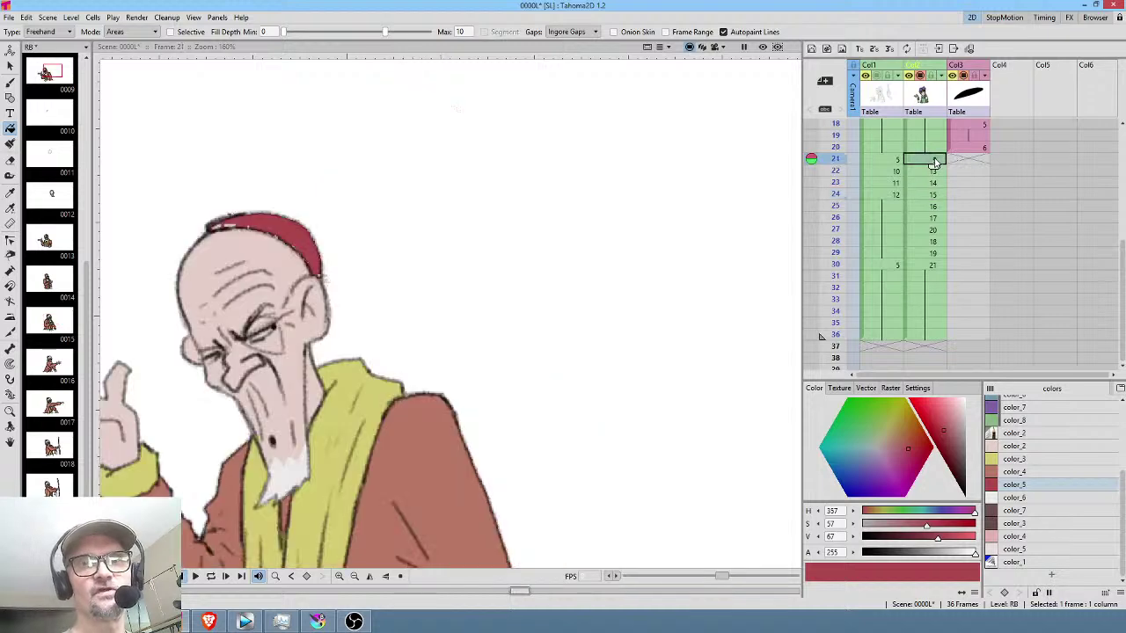
left_click(930, 183)
left_click(925, 195)
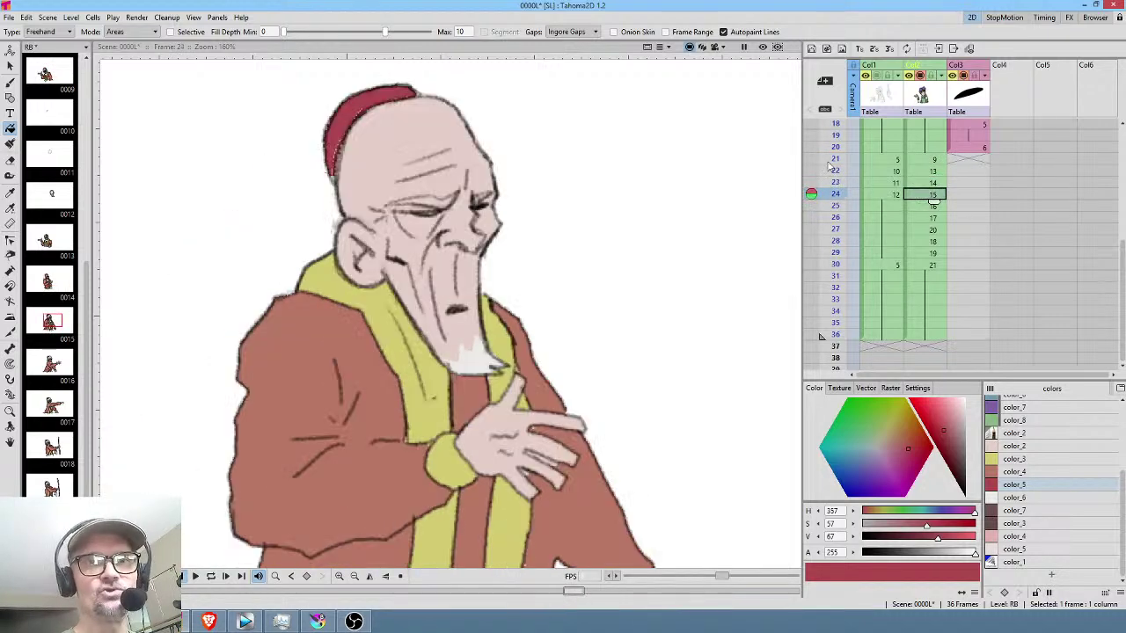
left_click(928, 207)
left_click(932, 218)
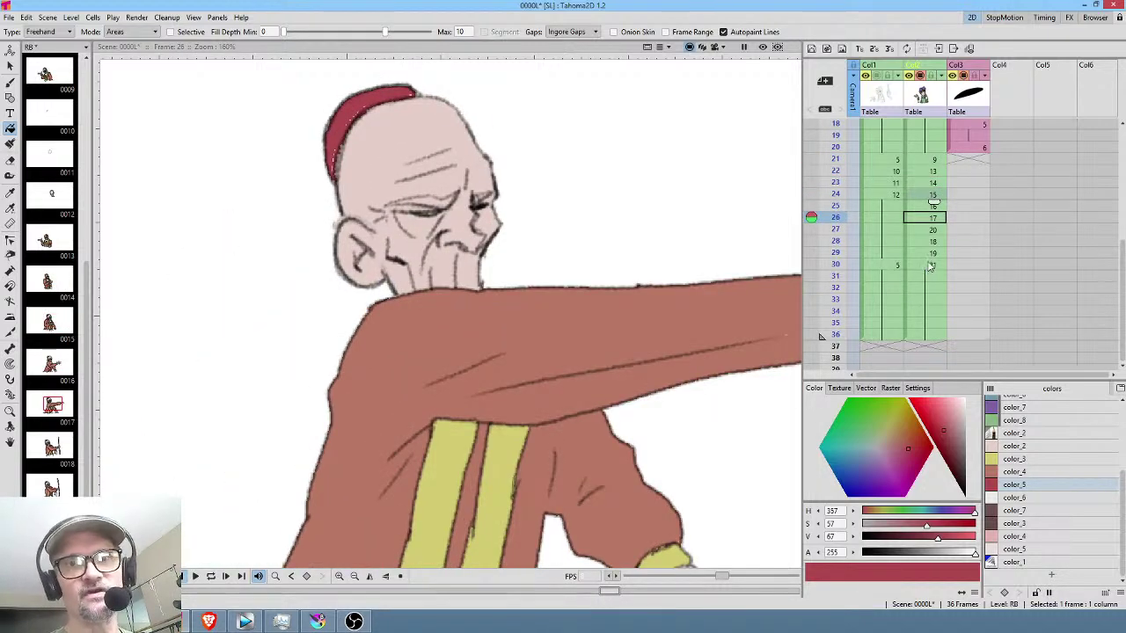
left_click(931, 264)
left_click(933, 241)
left_click(932, 230)
left_click(932, 218)
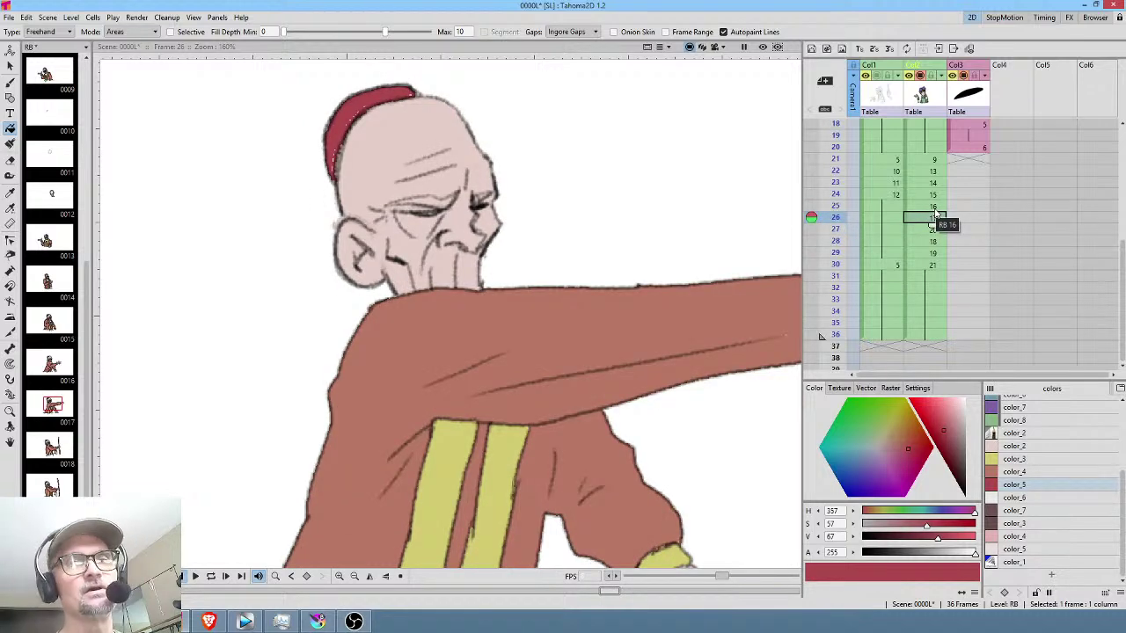
Review the old man's frames from 21 to 29 once more, checking the cap fills for unpainted specks.
left_click(932, 160)
left_click(931, 172)
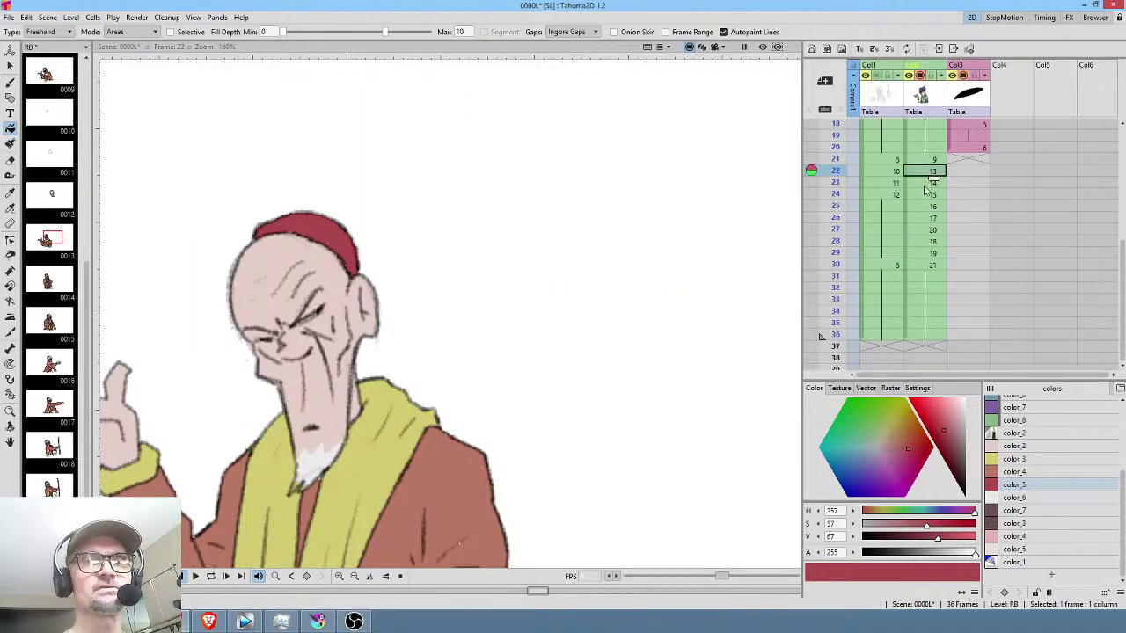
left_click(929, 183)
left_click(928, 194)
left_click(933, 206)
left_click(837, 172)
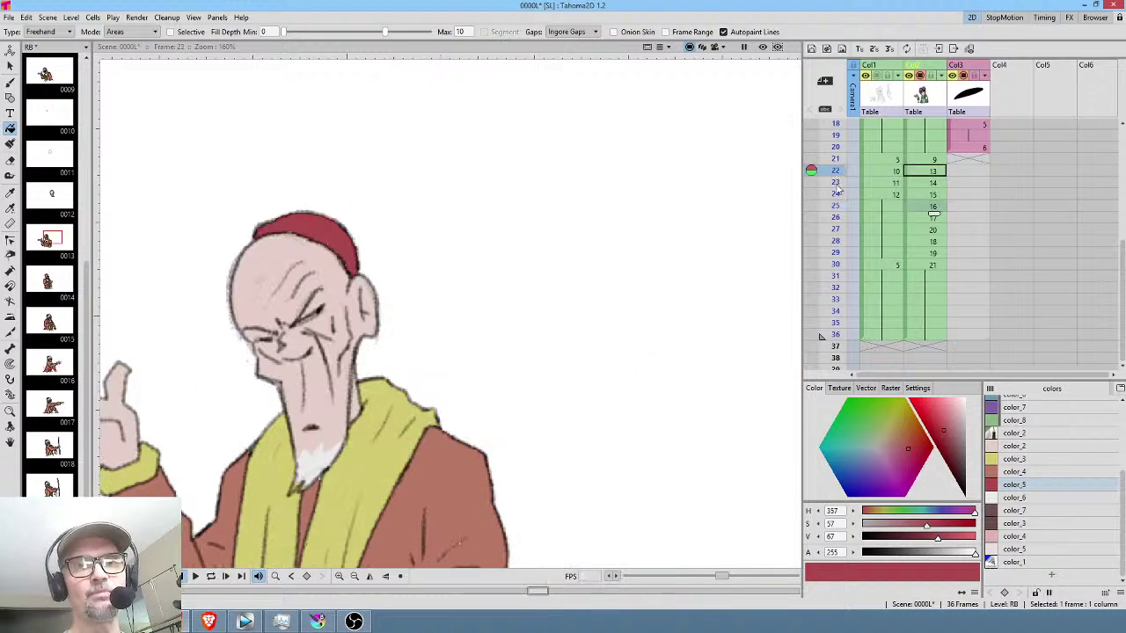
left_click(836, 229)
left_click(837, 241)
left_click(836, 253)
scroll(963, 211, "up", 5)
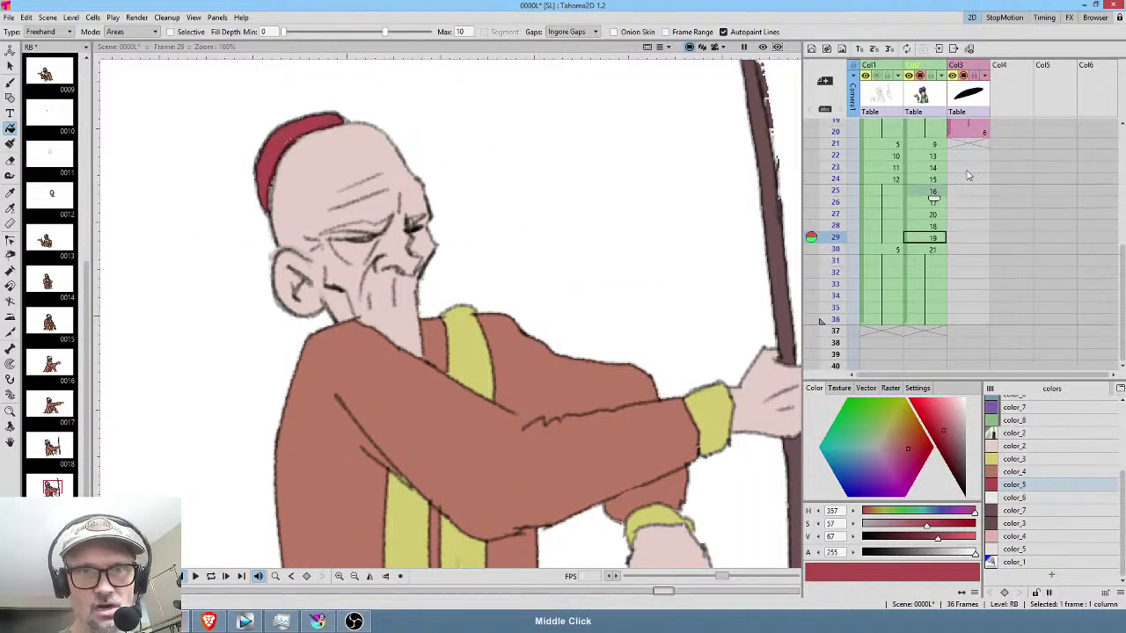
scroll(958, 238, "down", 1)
left_click(840, 214)
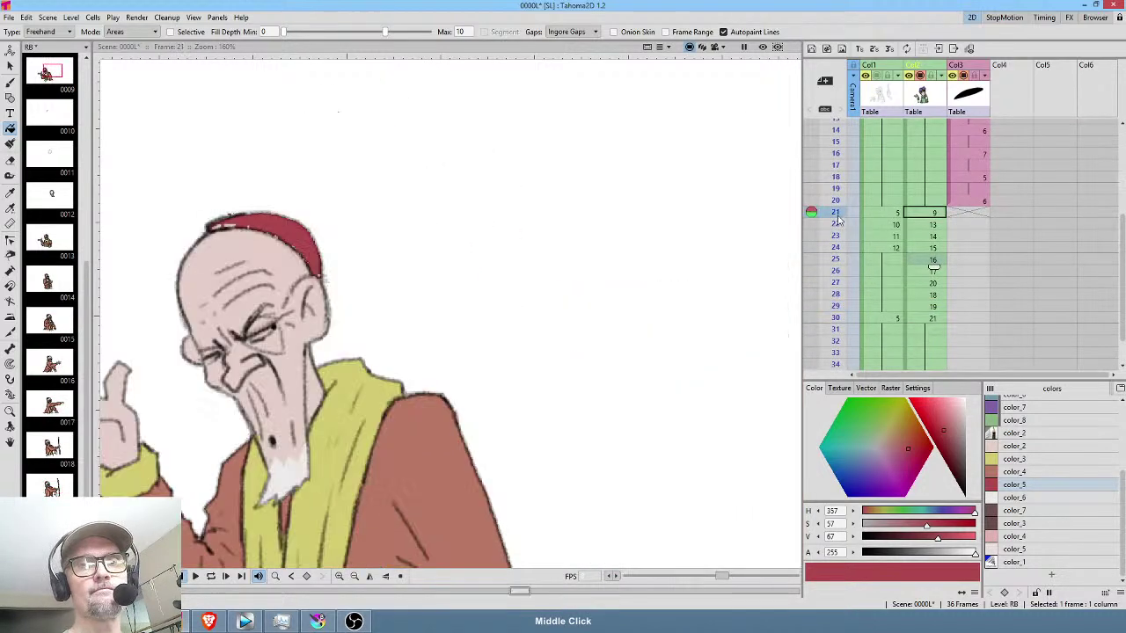
left_click(838, 249)
On frame 21, fill the unpainted specks along the old man's cap with red color_5.
left_click(932, 212)
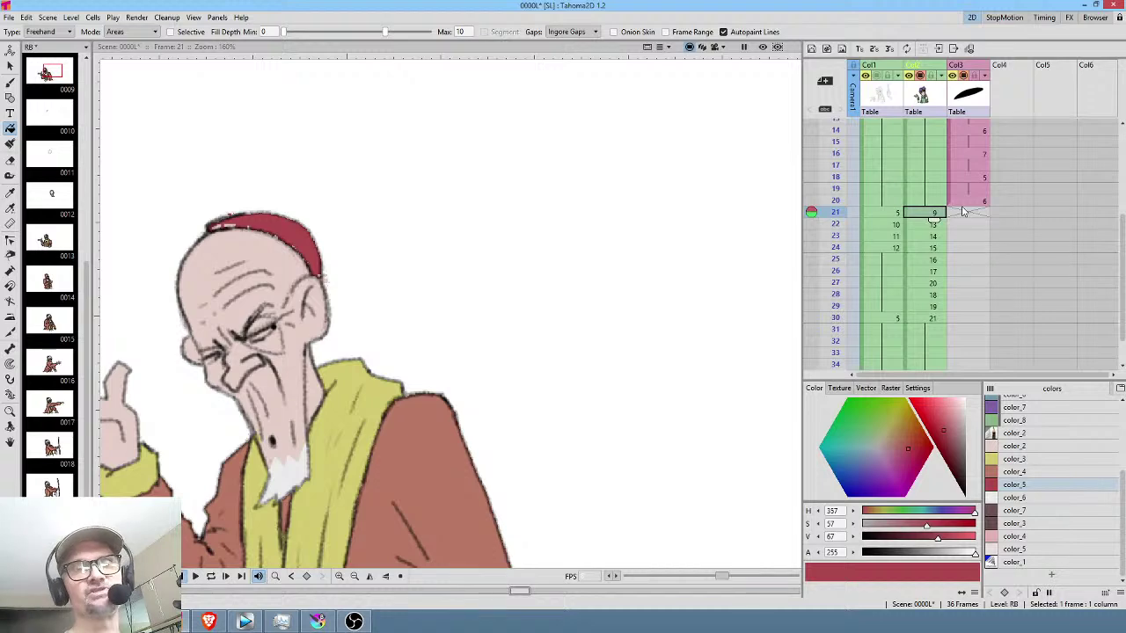
left_click(1029, 484)
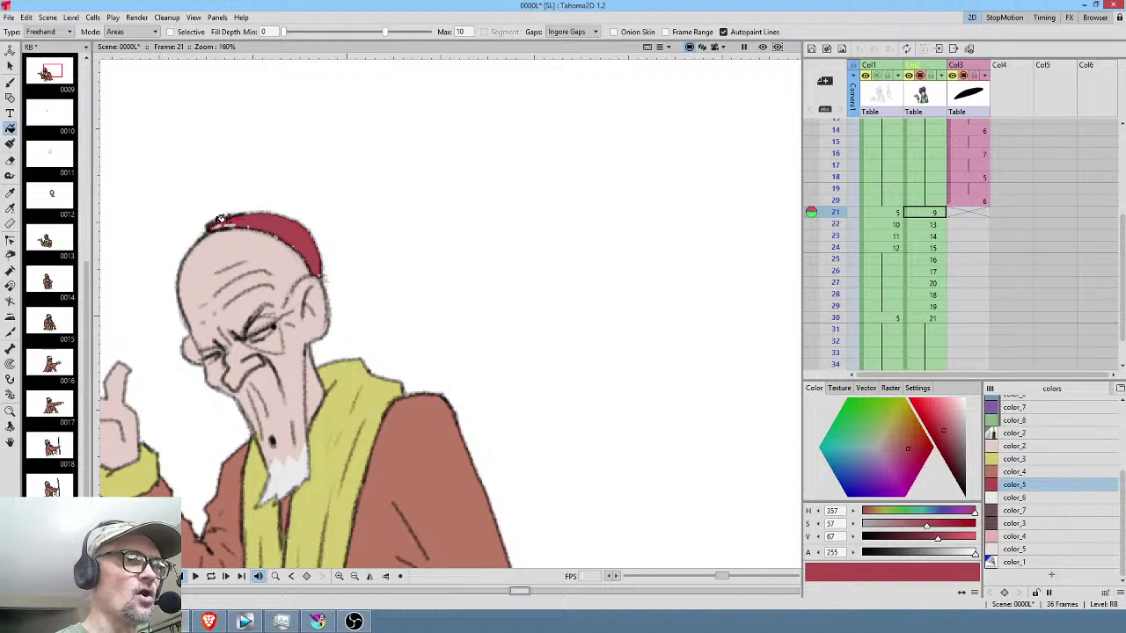
left_click_drag(259, 222, 270, 222)
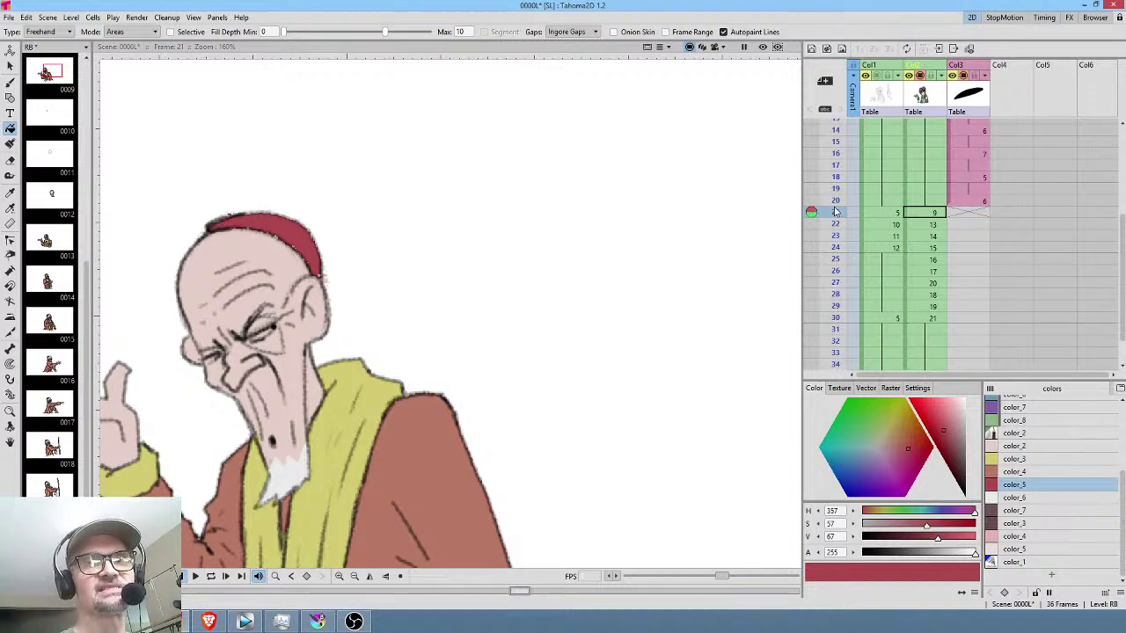
Step and scrub through frames 21 to 27 to examine the old man's motion with the repainted cap.
key("Down")
key("Down")
key("Down")
key("Down")
key("Down")
scroll(981, 265, "up", 2)
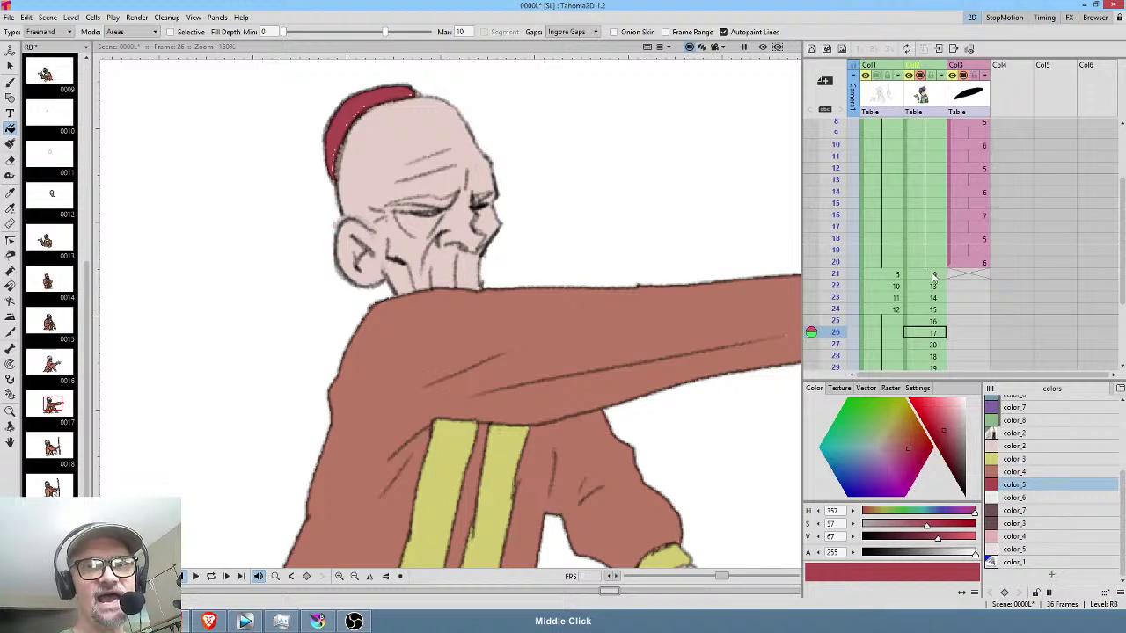
left_click(933, 275)
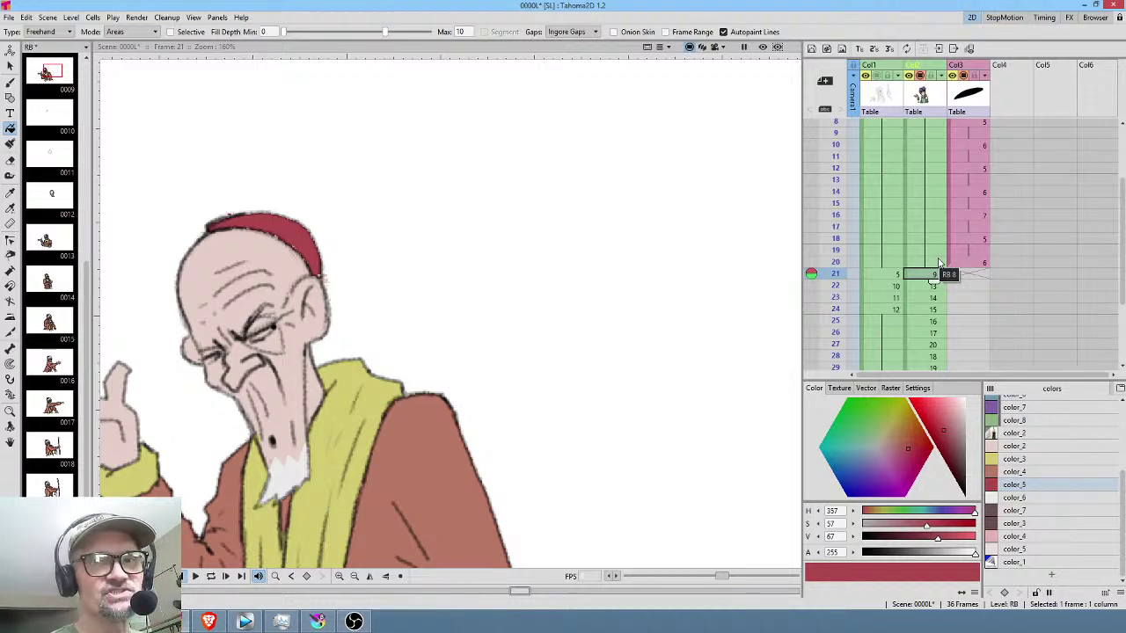
scroll(959, 233, "down", 2)
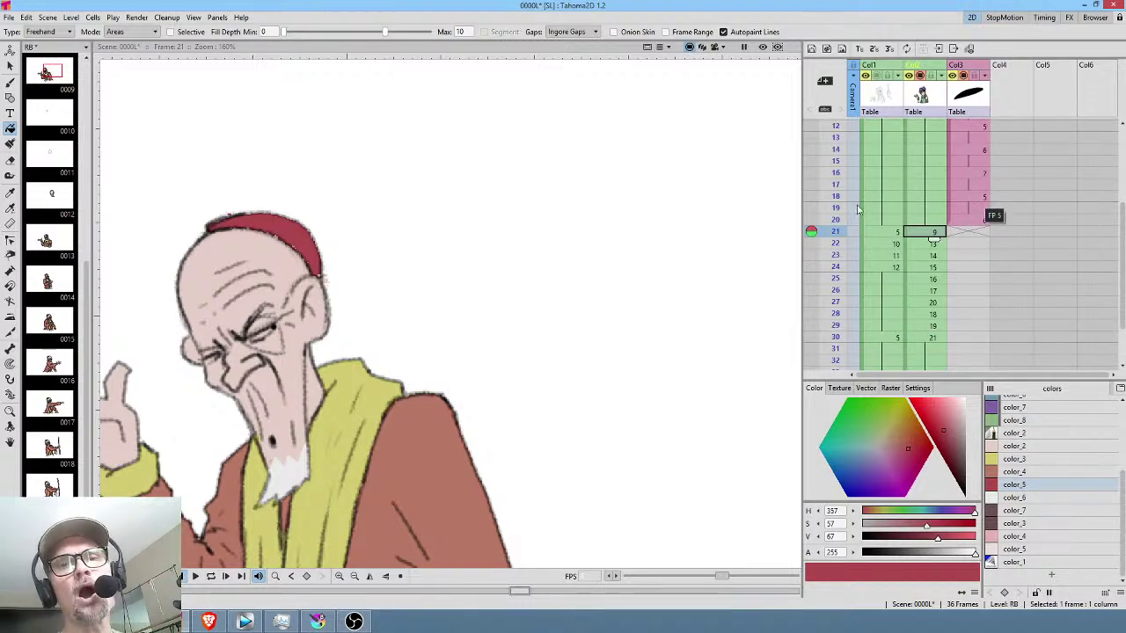
left_click_drag(836, 231, 836, 271)
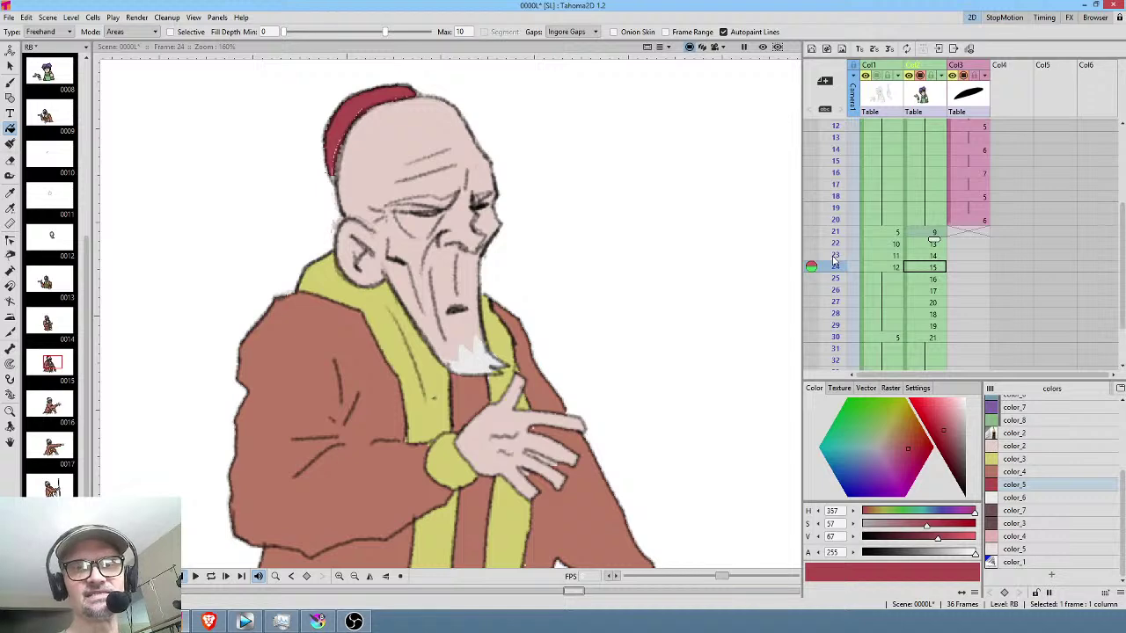
scroll(1004, 226, "down", 2)
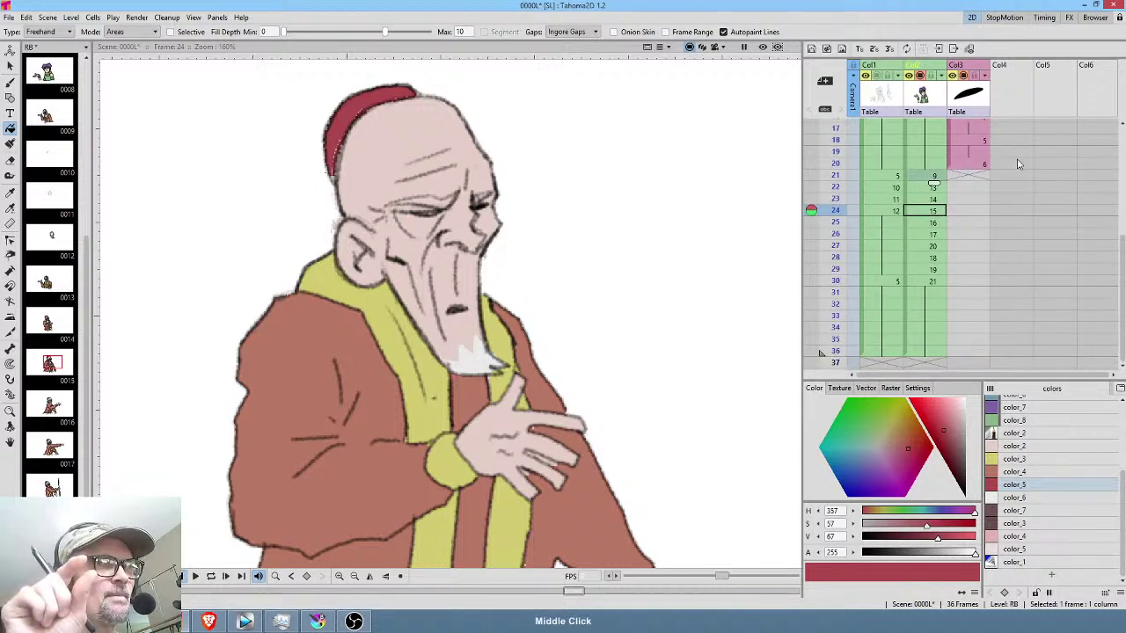
mouse_move(840, 164)
left_mouse_down()
mouse_move(836, 270)
mouse_move(836, 248)
left_mouse_up()
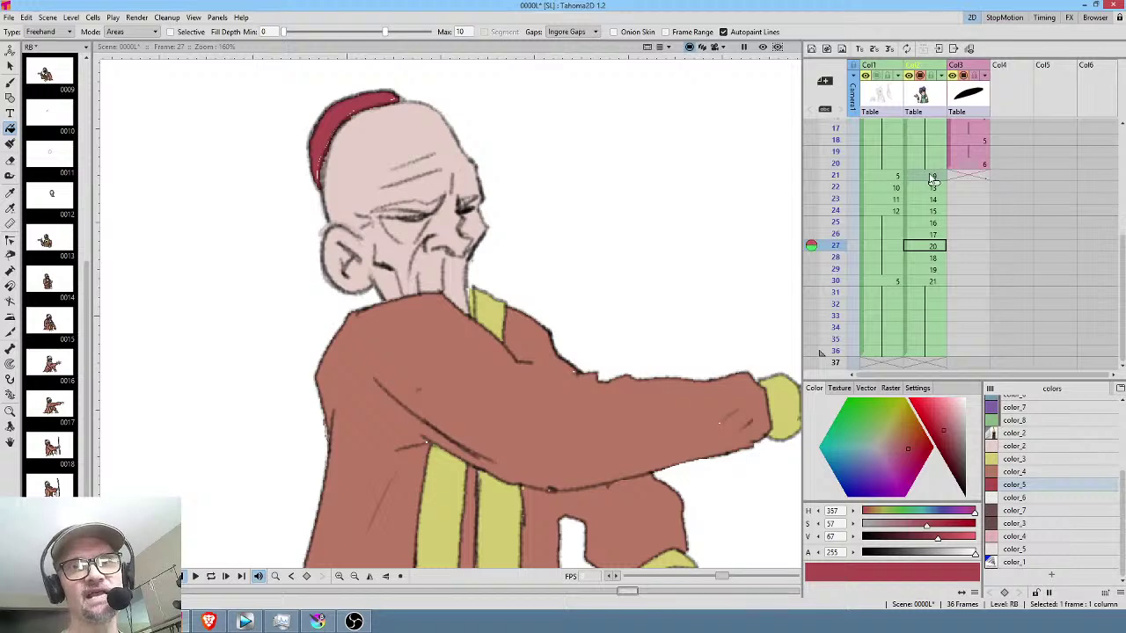
left_click(929, 175)
left_click_drag(835, 174, 836, 233)
On frame 26, erase the stray marks outside the outline above the old man's ear, with the eraser's Selective option off.
left_click_drag(643, 345, 540, 306)
scroll(483, 360, "down", 3)
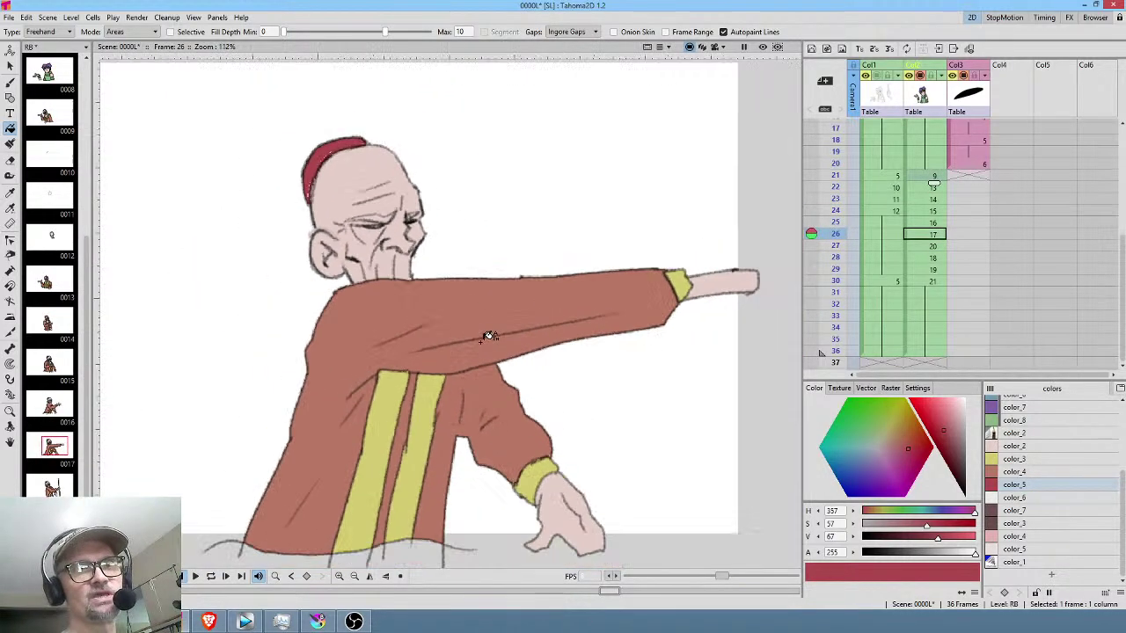
scroll(313, 223, "up", 3)
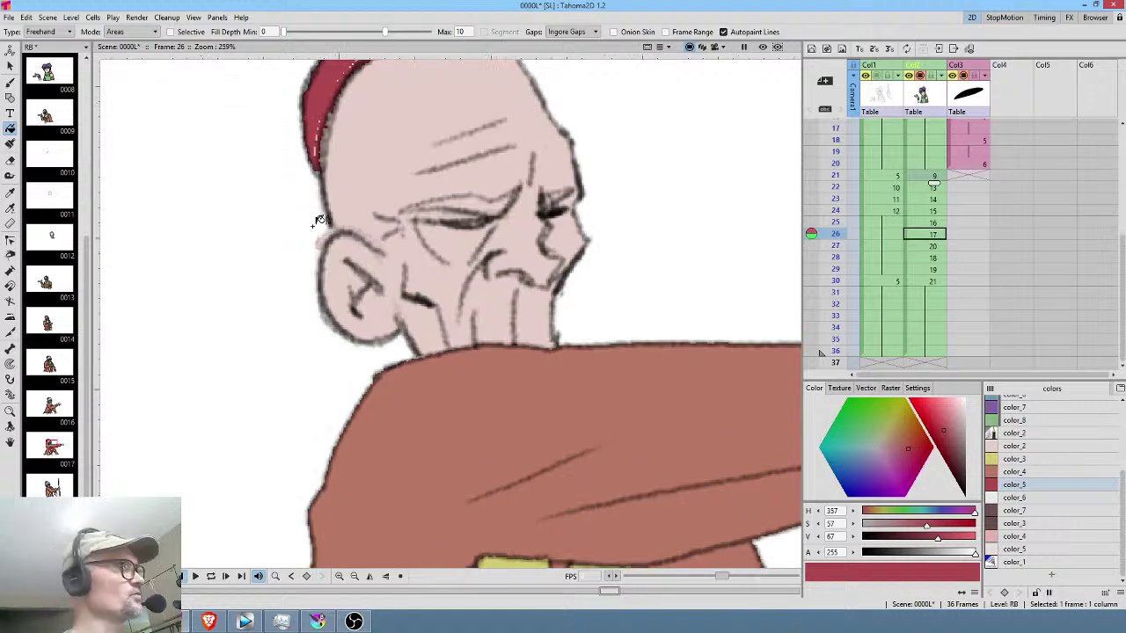
key("a")
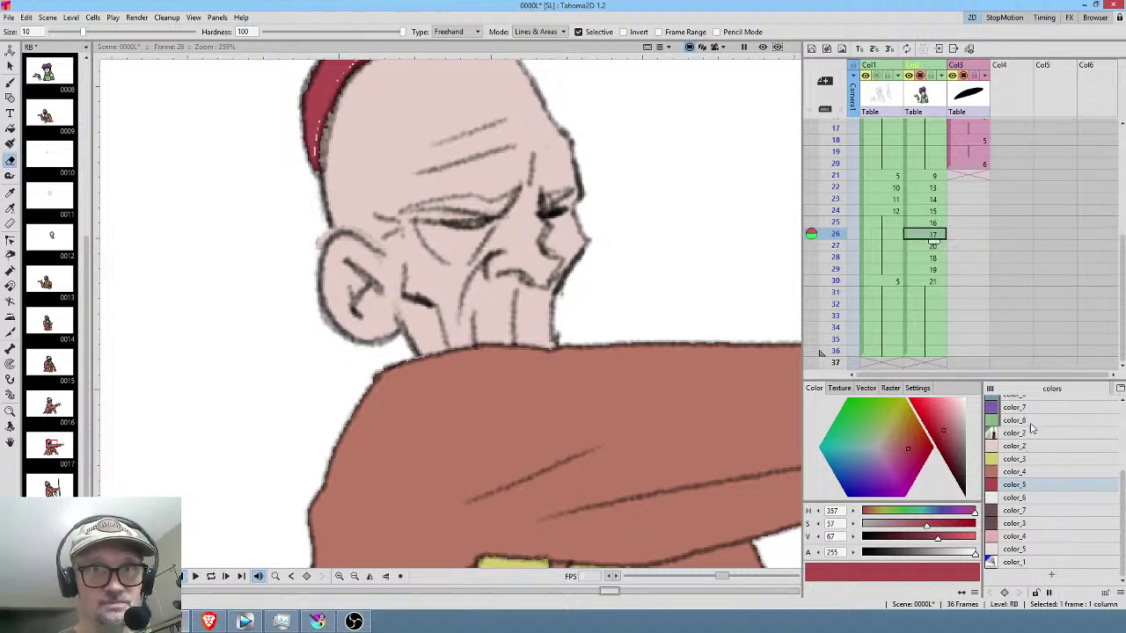
left_click(578, 33)
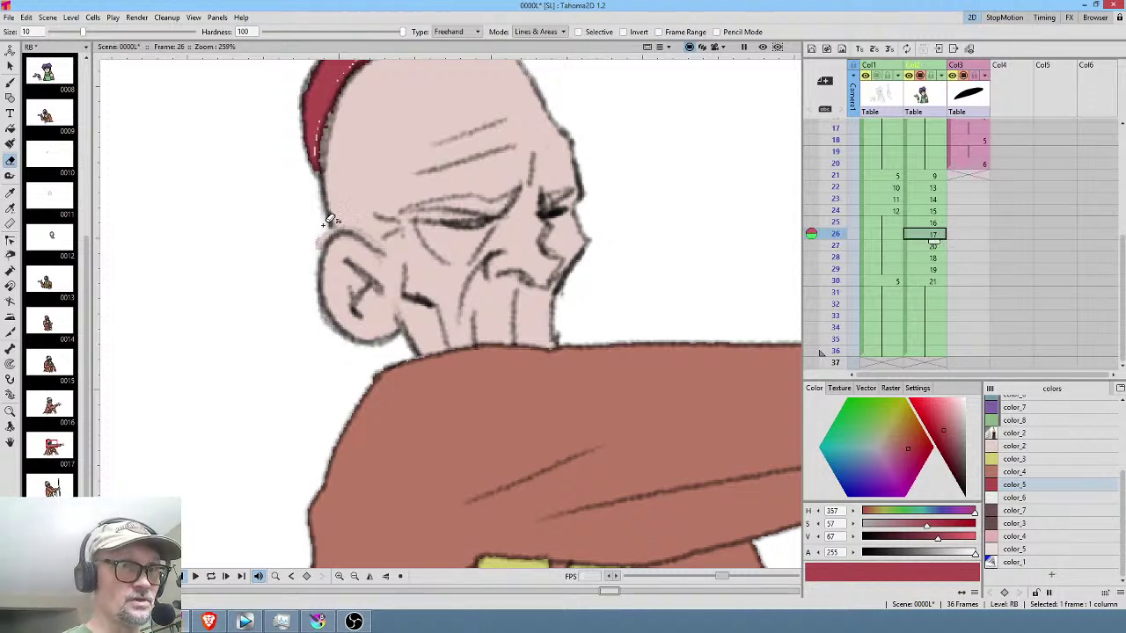
left_click_drag(307, 256, 296, 225)
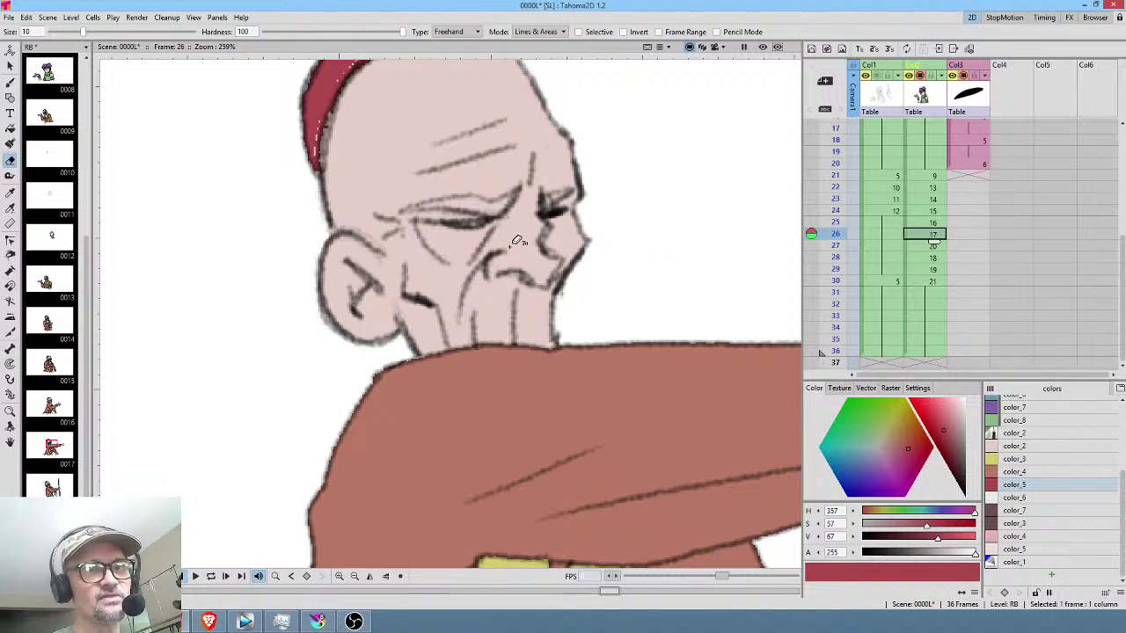
Review frames 21 to 26 with the old man's whole figure in view to check the gesture's motion.
scroll(632, 241, "down", 1)
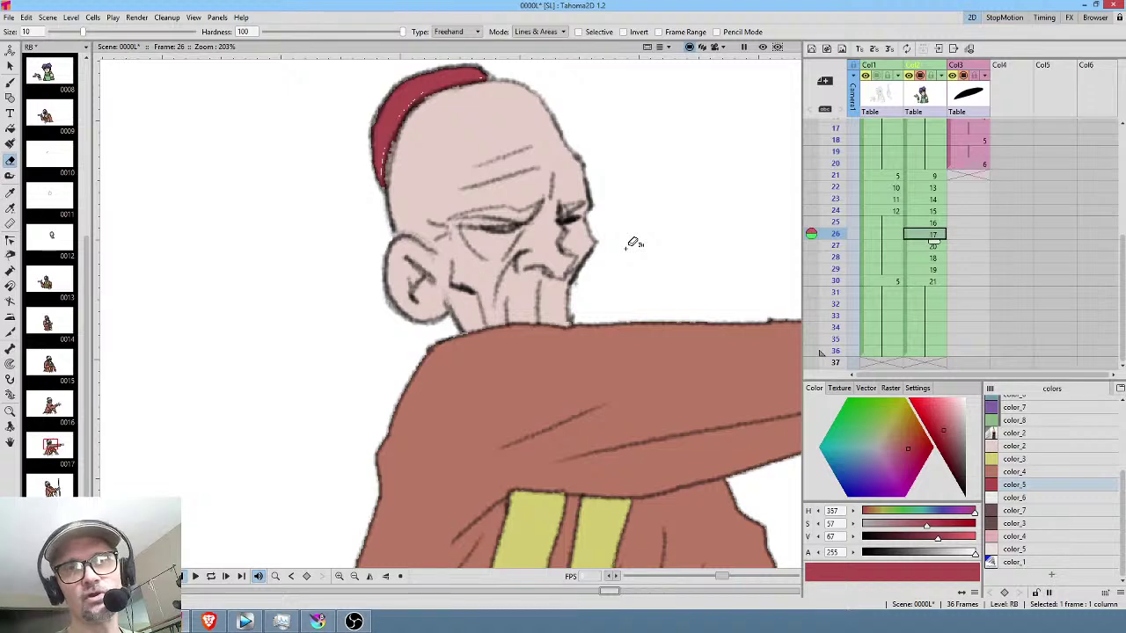
left_click(937, 177)
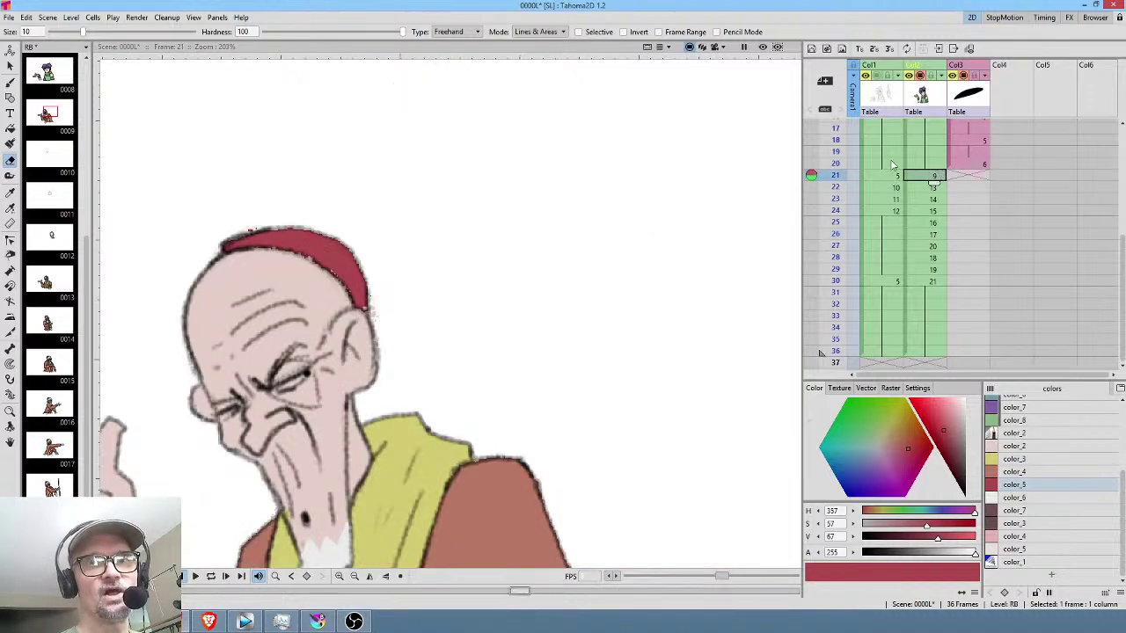
left_click_drag(836, 178, 837, 234)
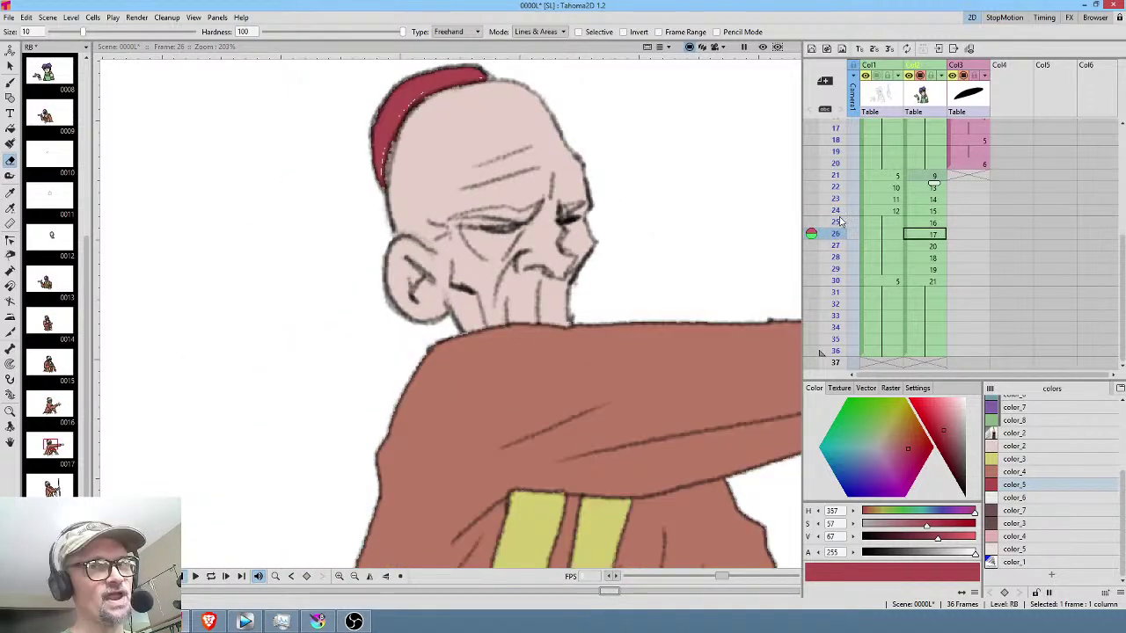
left_click_drag(698, 344, 523, 310)
scroll(582, 346, "down", 6)
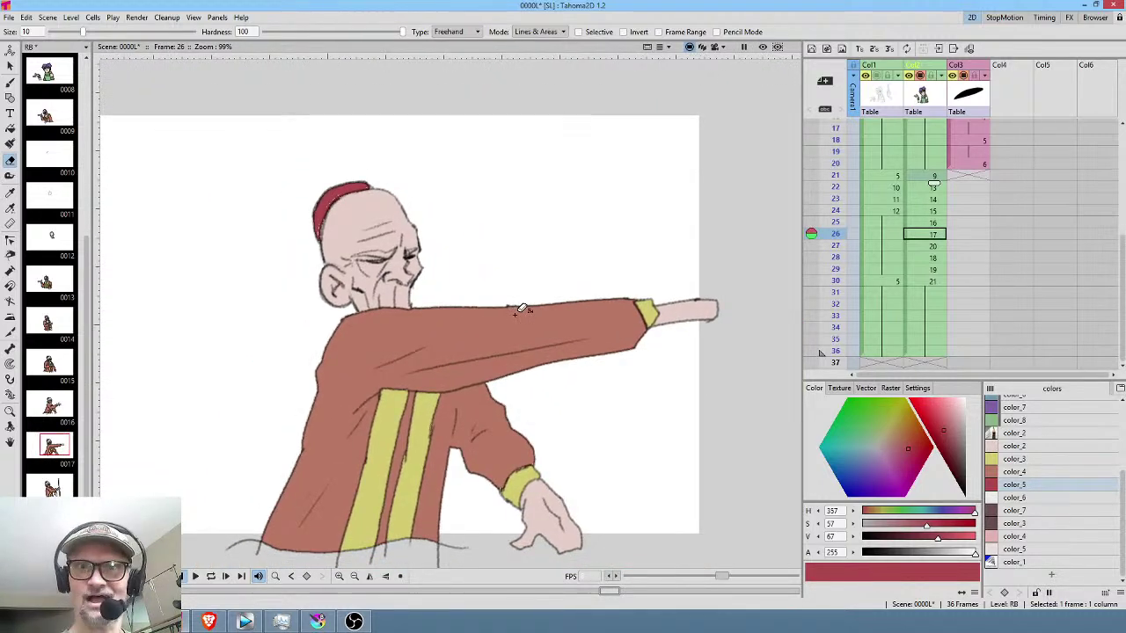
left_click(928, 175)
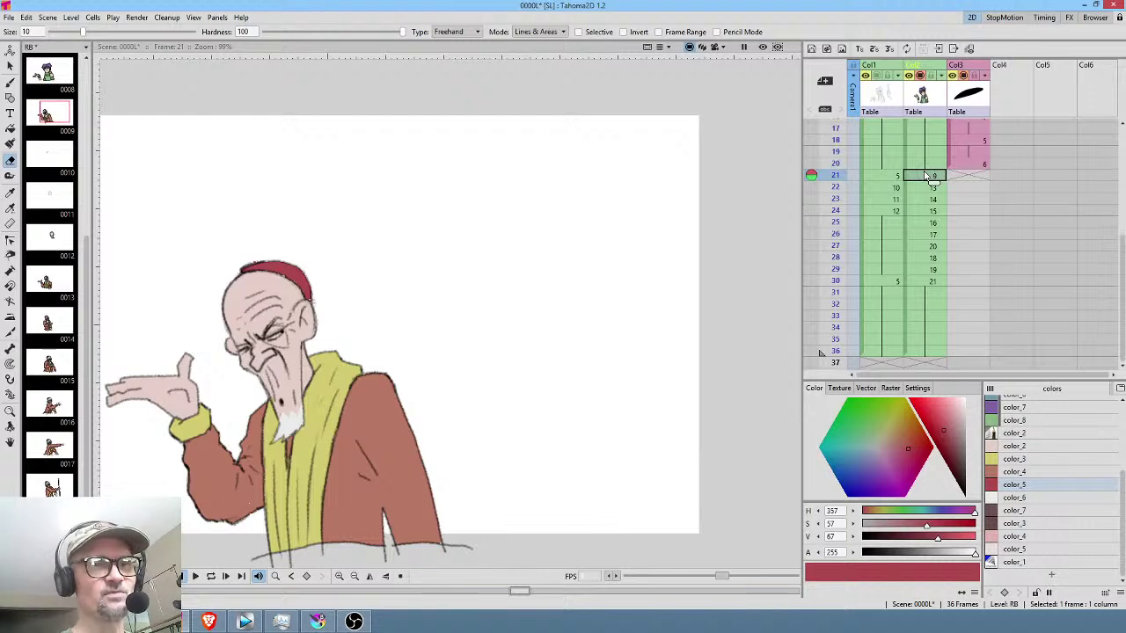
left_click(1024, 485)
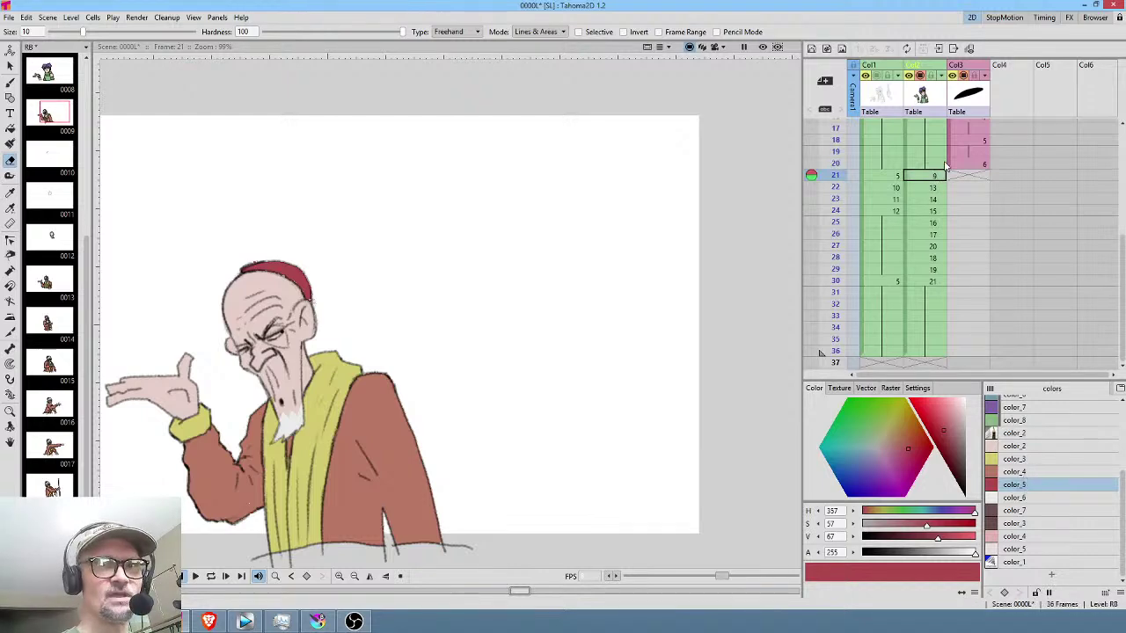
left_click(932, 188)
left_click(931, 200)
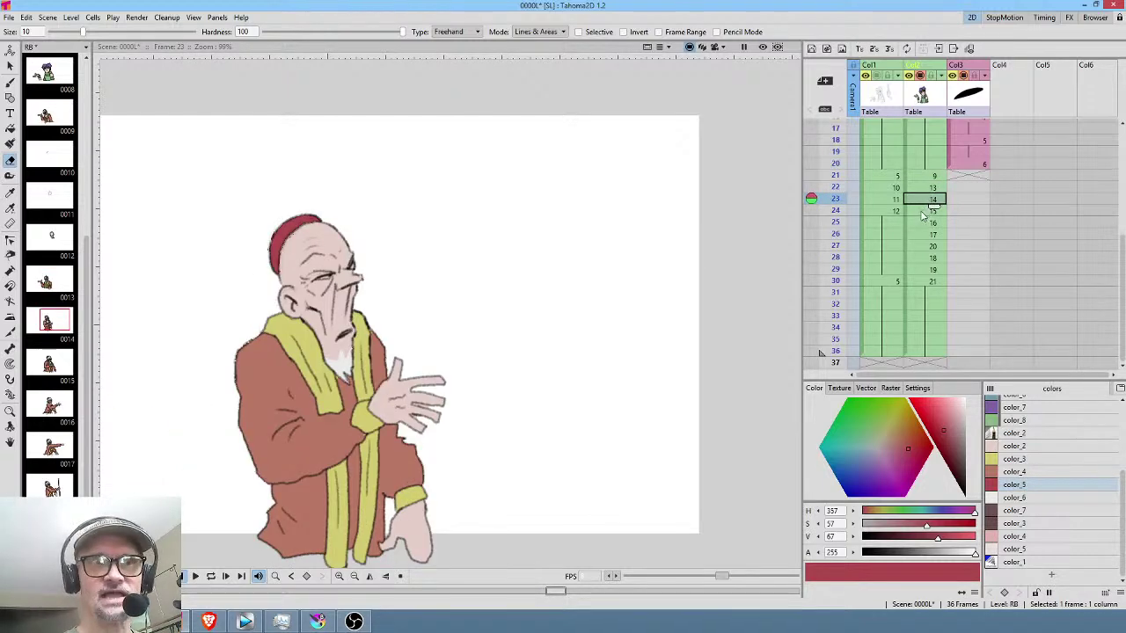
left_click(923, 212)
left_click(927, 223)
left_click(925, 234)
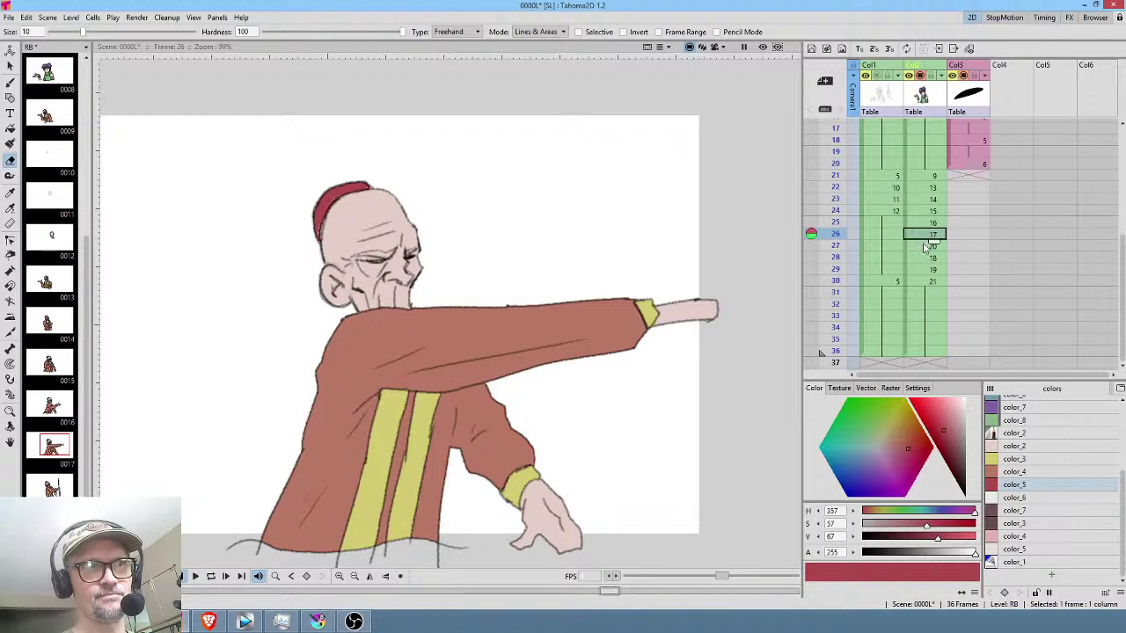
Check the staff poses on frames 27 to 30, then compare the old man's poses on frames 21 and 26.
left_click(925, 245)
left_click(926, 257)
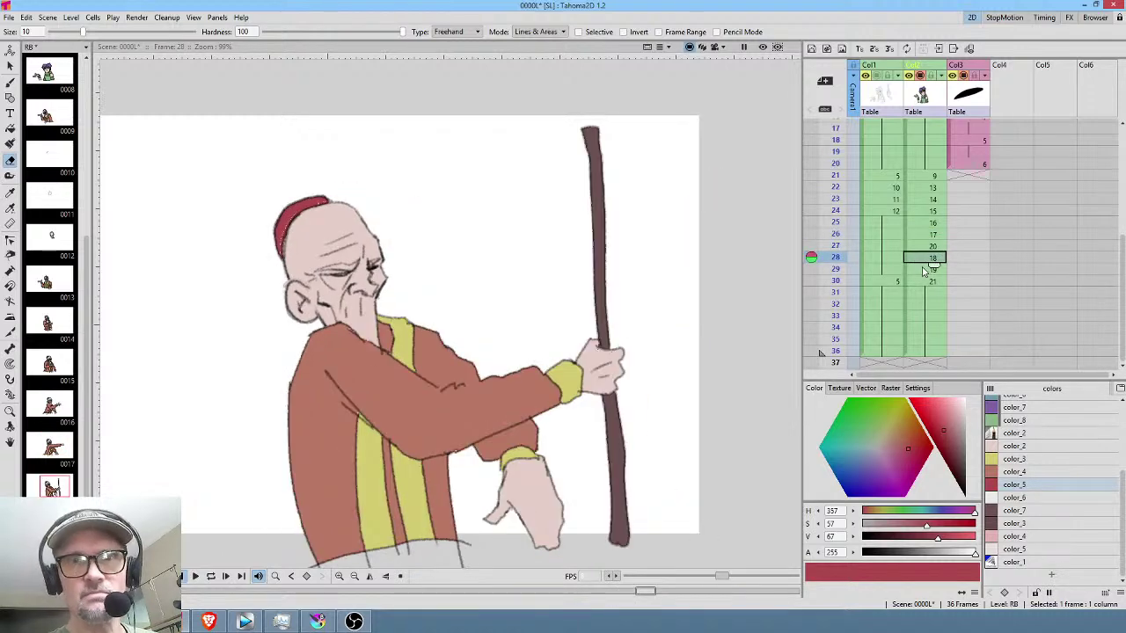
left_click(926, 270)
left_click(929, 281)
left_click(934, 177)
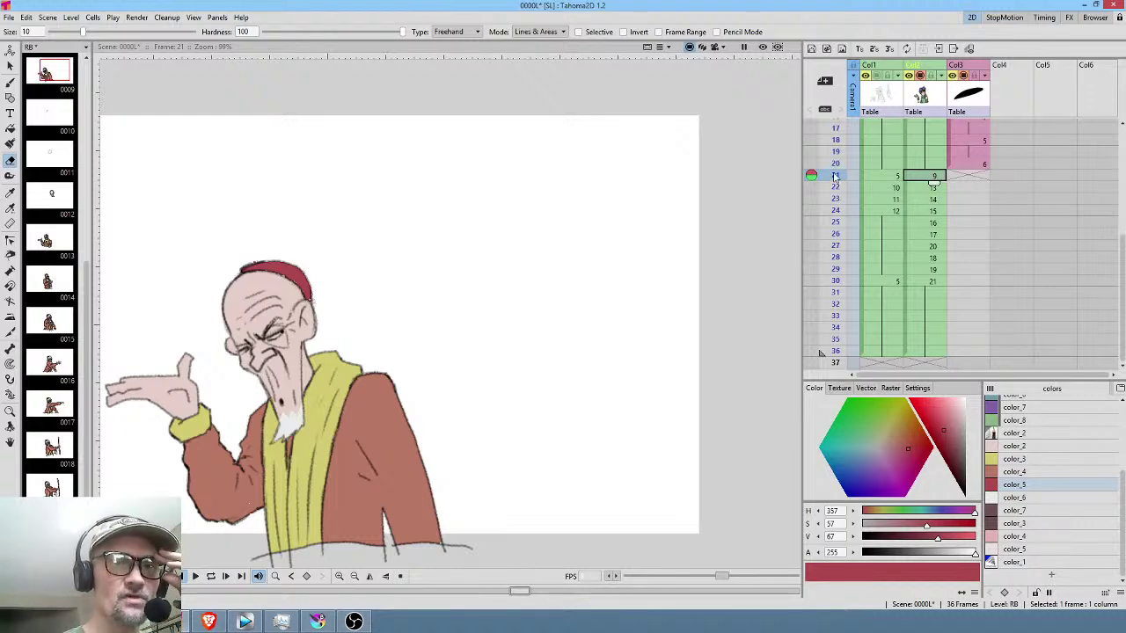
mouse_move(834, 234)
left_mouse_down()
mouse_move(834, 254)
mouse_move(833, 214)
mouse_move(829, 234)
left_mouse_up()
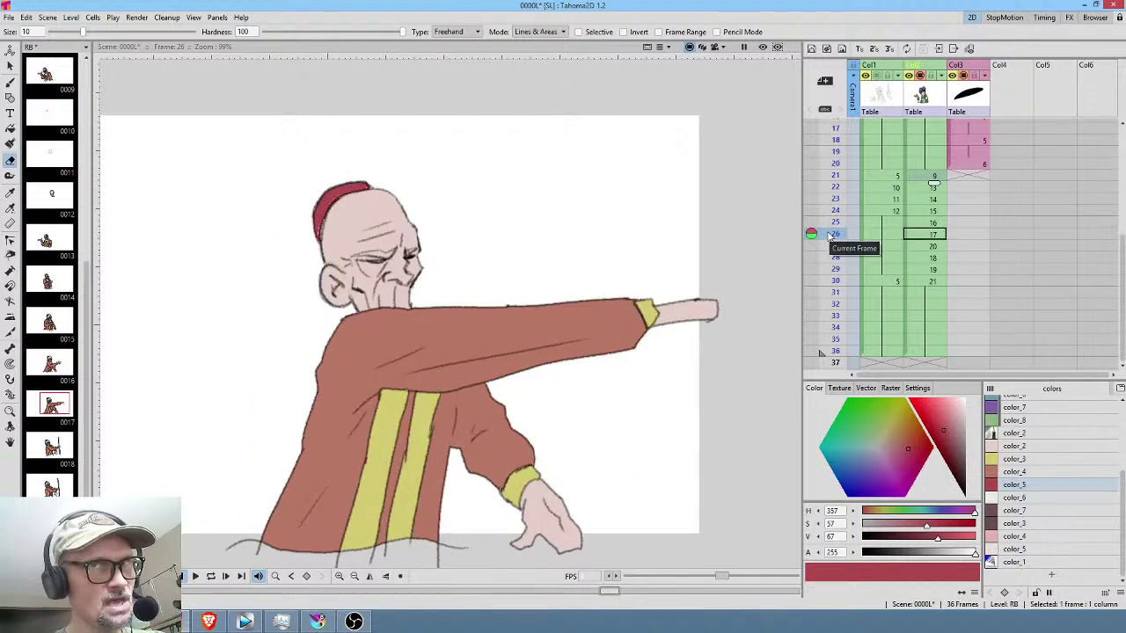
Step through frames 21 to 29 one at a time to examine the old man's gesture and the staff's appearance.
left_click(934, 176)
left_click(935, 187)
left_click(934, 199)
left_click(932, 211)
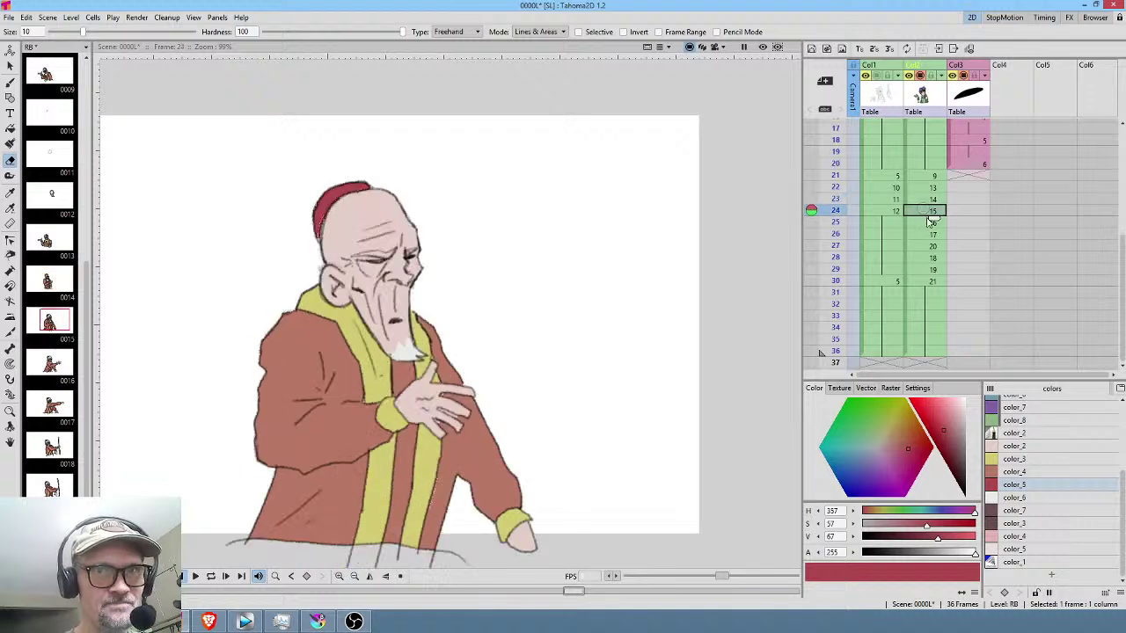
left_click(933, 222)
left_click(930, 234)
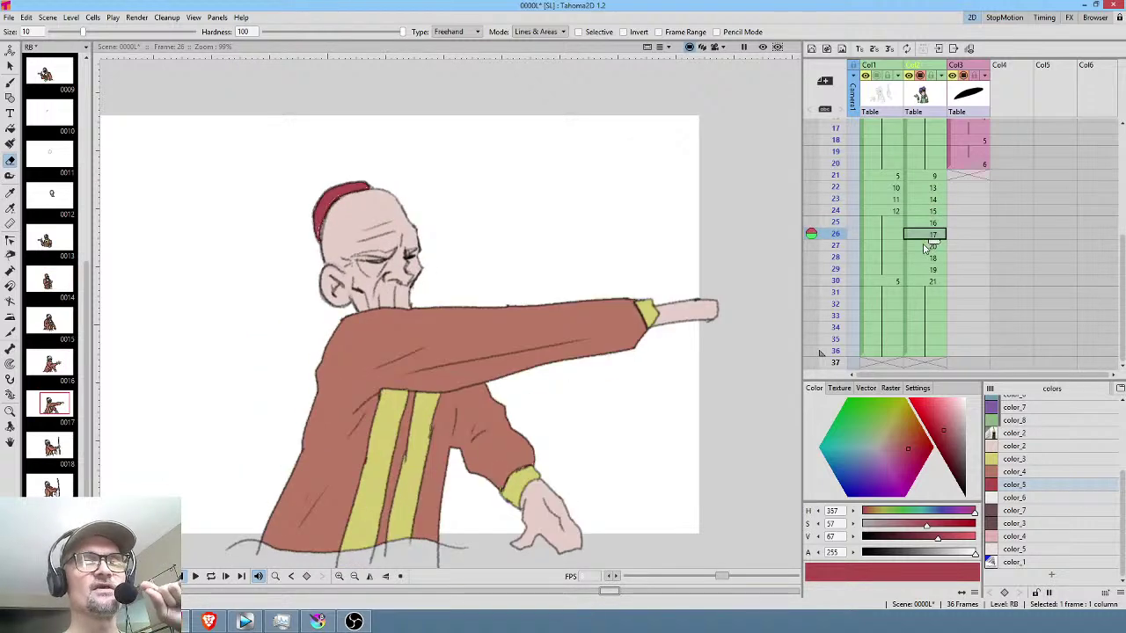
left_click(928, 245)
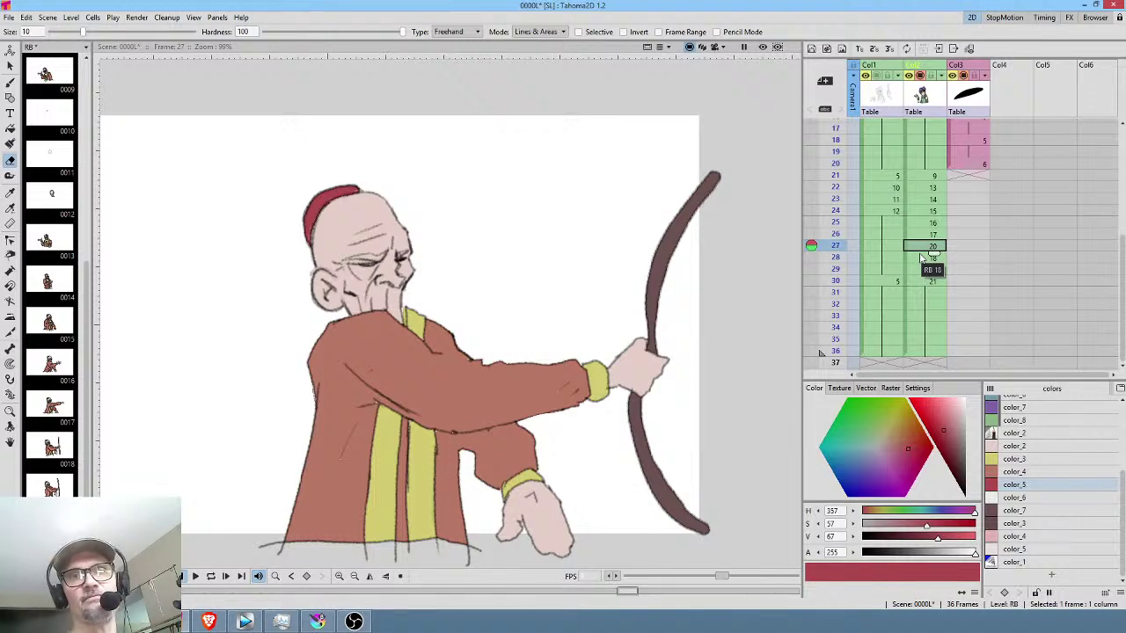
left_click(922, 257)
left_click(922, 268)
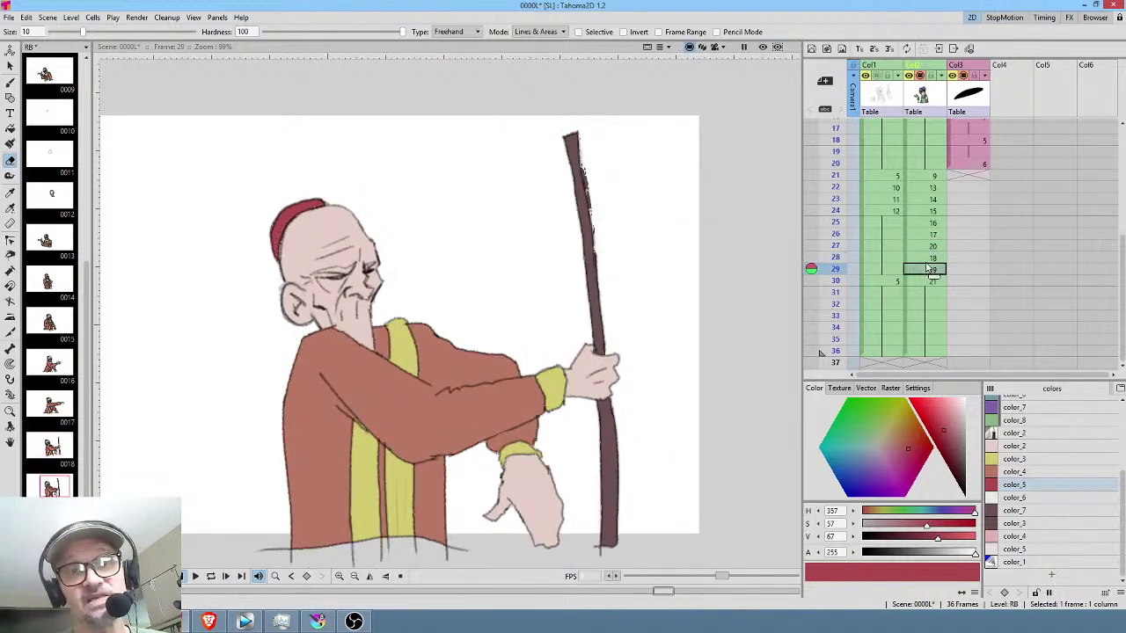
On frame 29, erase the stray specks along the outer edge of the upper part of the old man's staff.
left_click(938, 257)
left_click(936, 266)
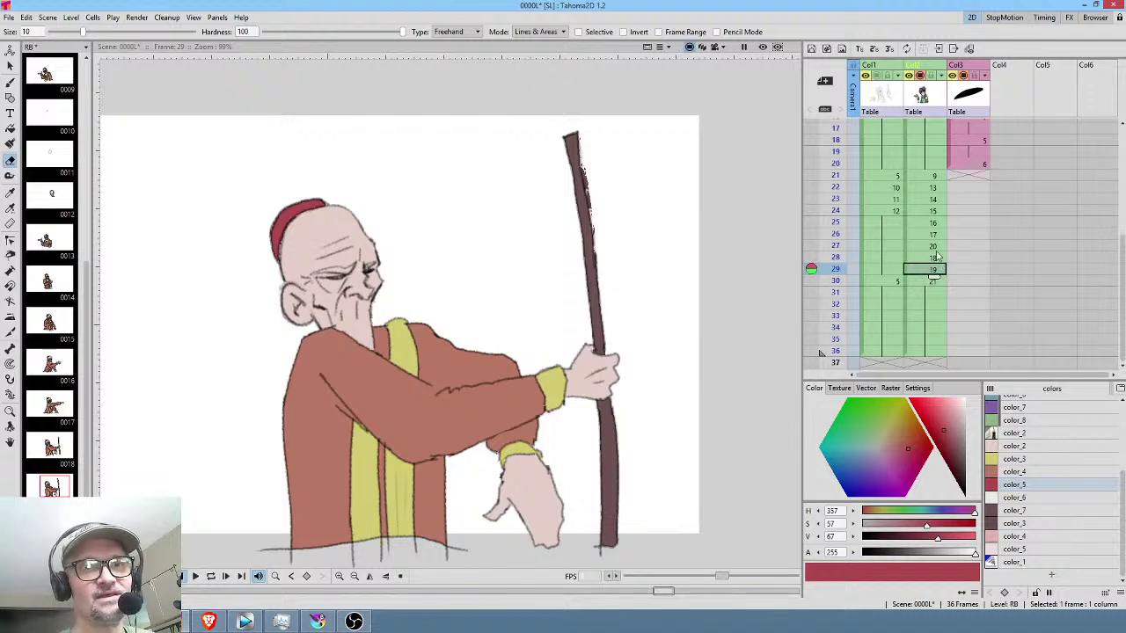
mouse_move(601, 141)
left_mouse_down()
mouse_move(597, 194)
mouse_move(608, 161)
mouse_move(595, 143)
mouse_move(600, 194)
mouse_move(613, 196)
left_mouse_up()
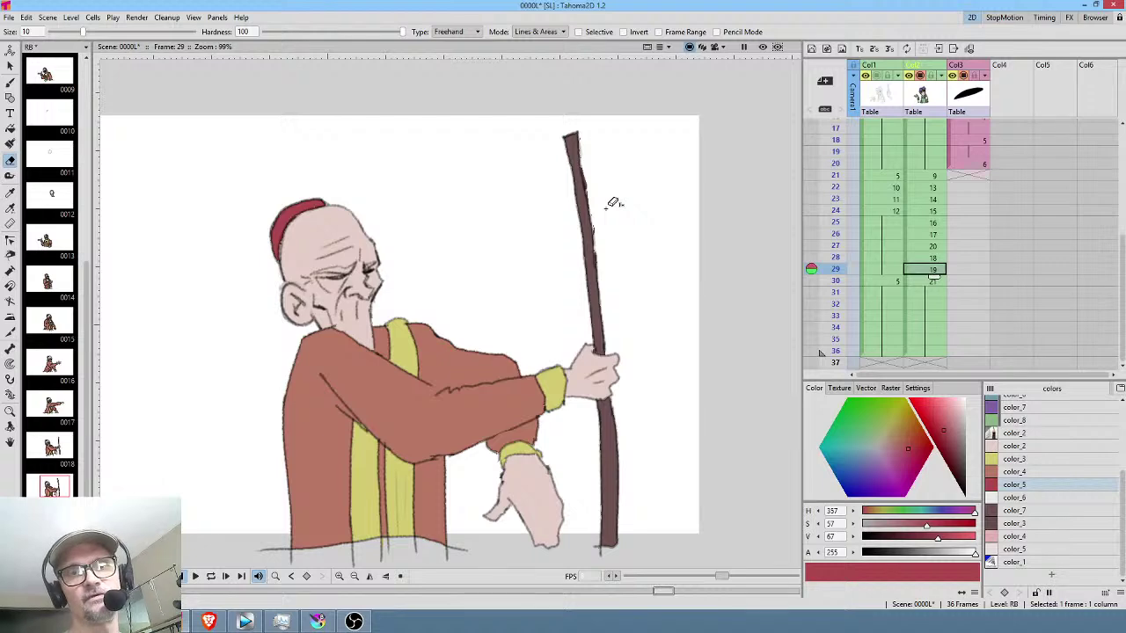
Compare frames 28, 29 and 30 to check the cleaned staff and the old man's raised hand.
left_click(933, 280)
left_click(936, 258)
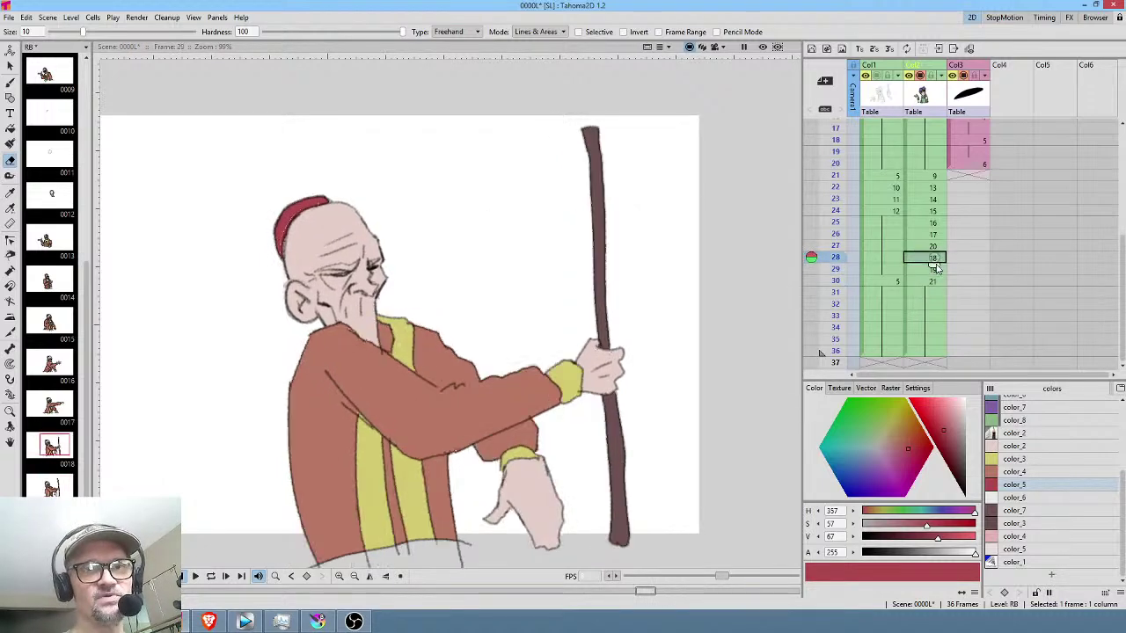
left_click(936, 269)
left_click(926, 280)
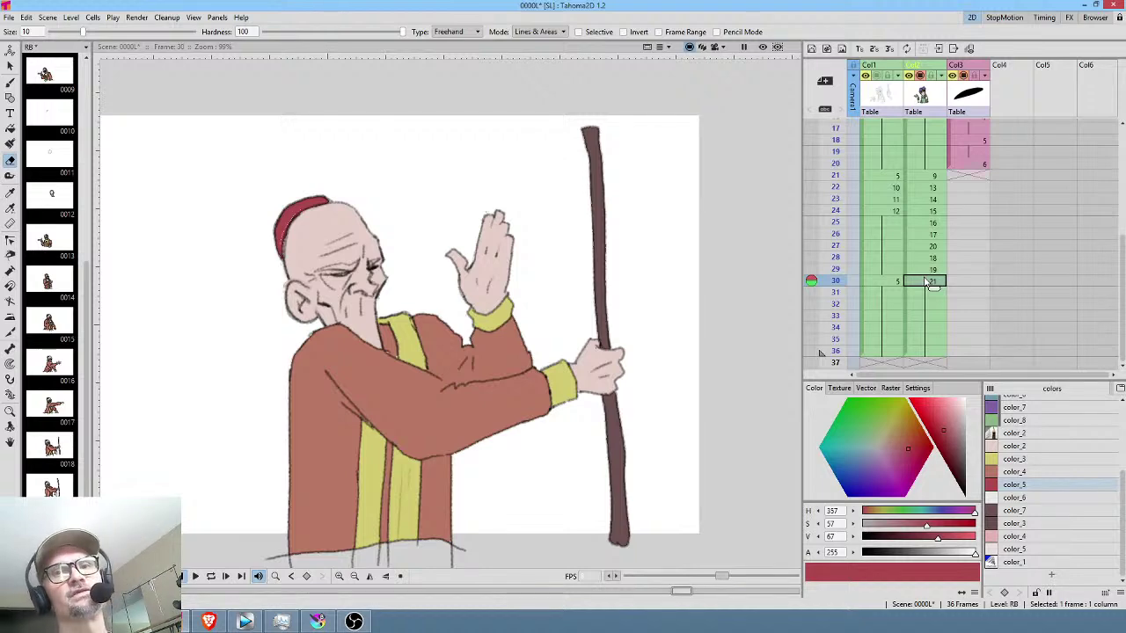
Scrub repeatedly from the young character's last frames through the old man's frames to examine the transition and the staff motion.
middle_click(975, 196)
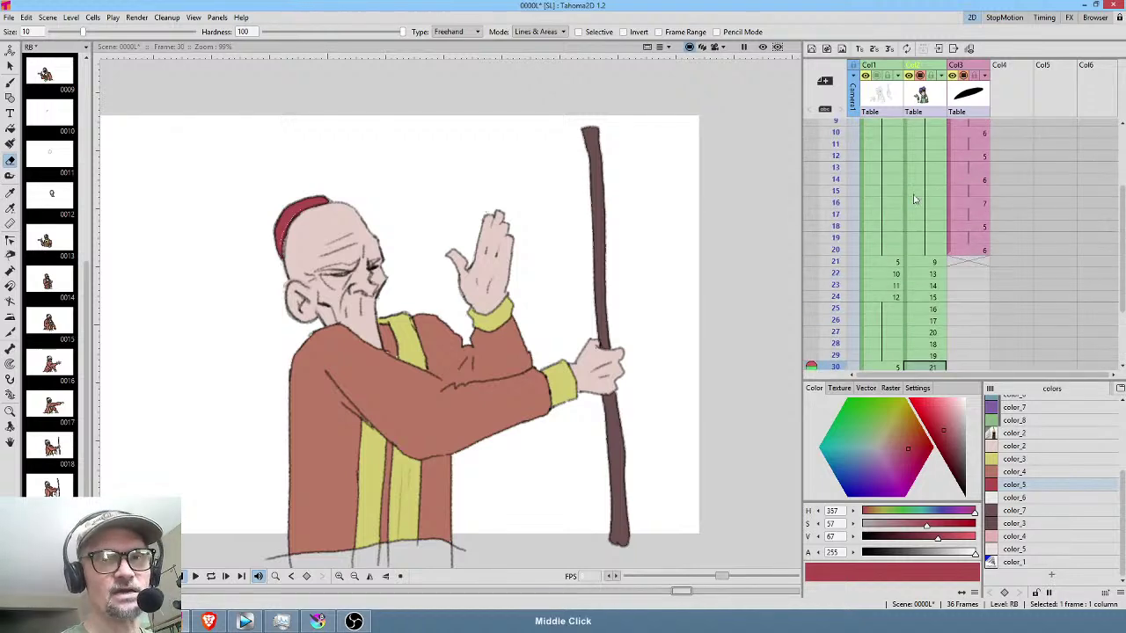
left_click_drag(836, 156, 837, 284)
middle_click(1010, 229)
mouse_move(844, 160)
left_mouse_down()
mouse_move(838, 276)
mouse_move(837, 194)
left_mouse_up()
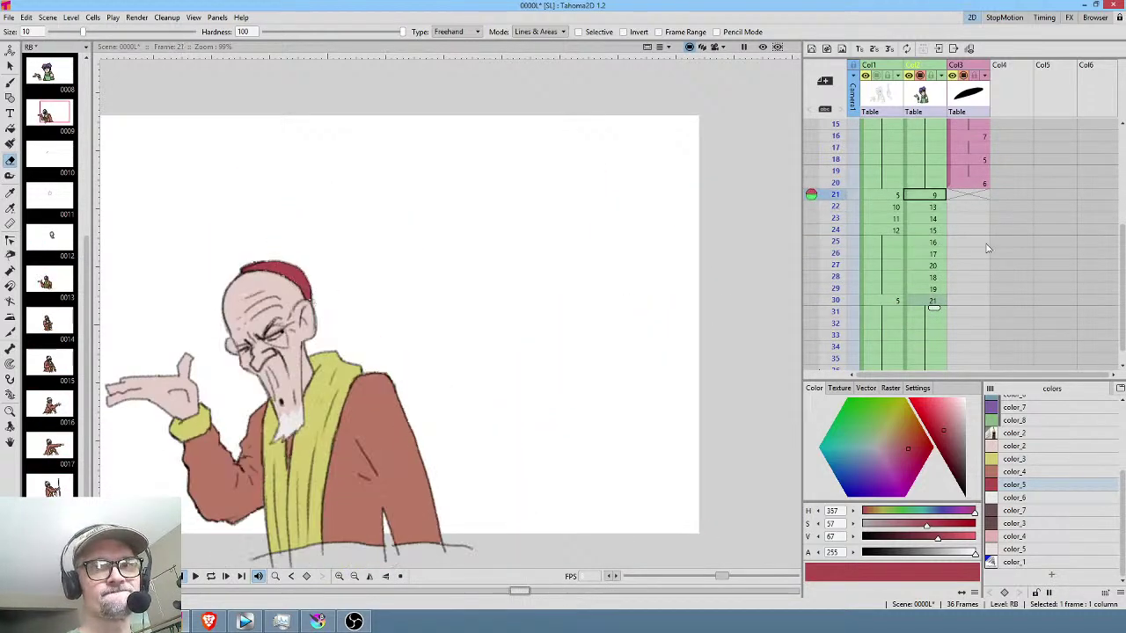
middle_click(986, 233)
left_click_drag(837, 141, 833, 262)
middle_click(971, 231)
middle_click(833, 262)
mouse_move(833, 141)
left_mouse_down()
mouse_move(833, 307)
mouse_move(833, 158)
left_mouse_up()
middle_click(988, 217)
middle_click(988, 217)
left_click_drag(833, 252, 833, 294)
middle_click(1025, 232)
mouse_move(833, 218)
left_mouse_down()
mouse_move(833, 171)
mouse_move(836, 242)
left_mouse_up()
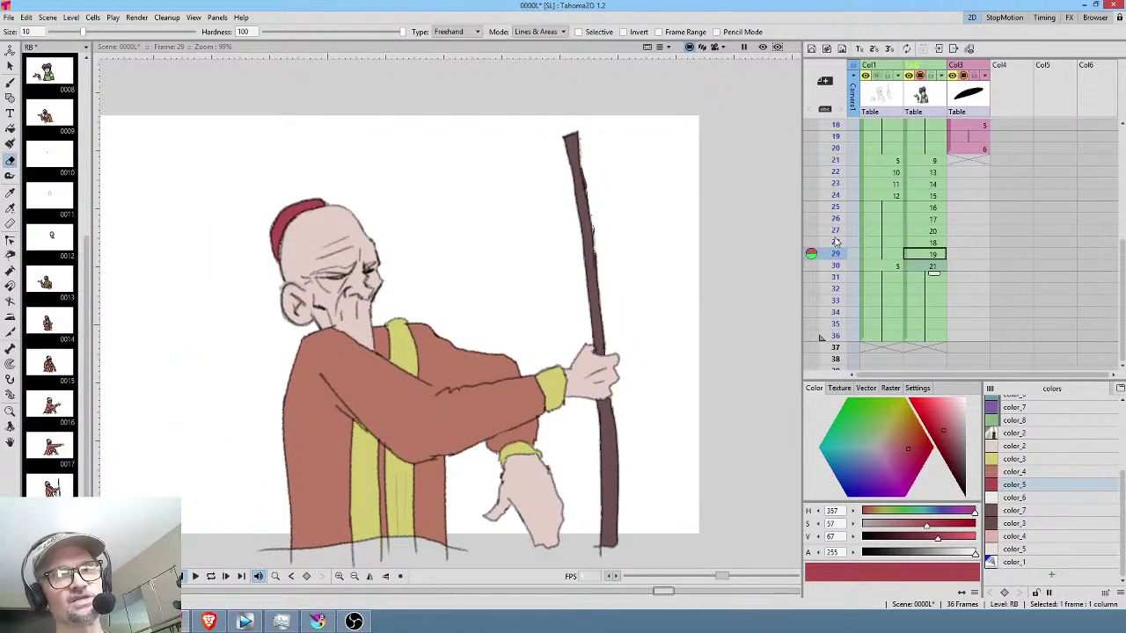
mouse_move(833, 176)
left_mouse_down()
mouse_move(838, 341)
mouse_move(836, 196)
left_mouse_up()
middle_click(970, 211)
Step and scrub from frame 21 to frame 28 to examine how the pointing arm leads into the staff pose.
left_click(931, 188)
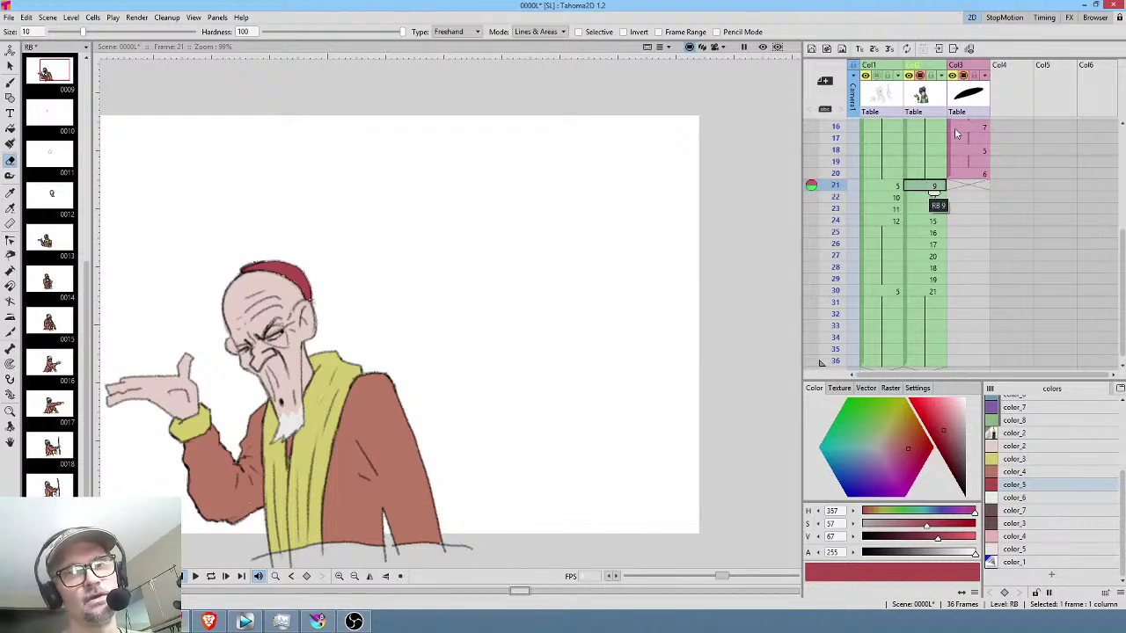
key("Down")
key("Down")
key("Down")
key("Down")
key("Down")
key("Down")
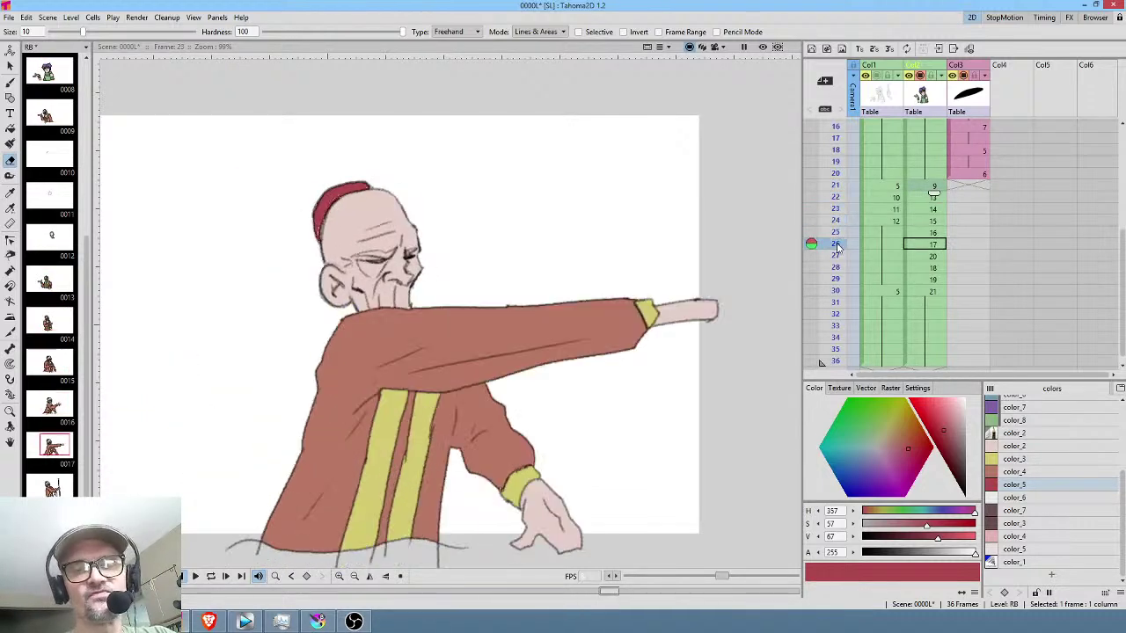
left_click(926, 188)
left_click_drag(836, 173, 836, 272)
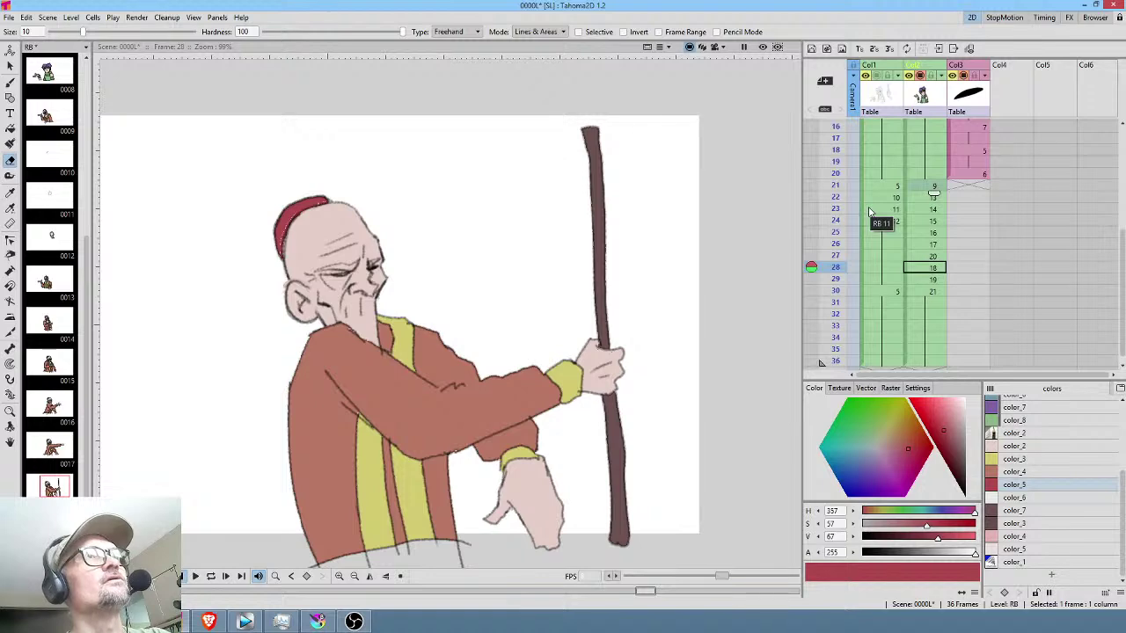
mouse_move(844, 154)
left_mouse_down()
mouse_move(832, 161)
mouse_move(827, 262)
mouse_move(827, 244)
left_mouse_up()
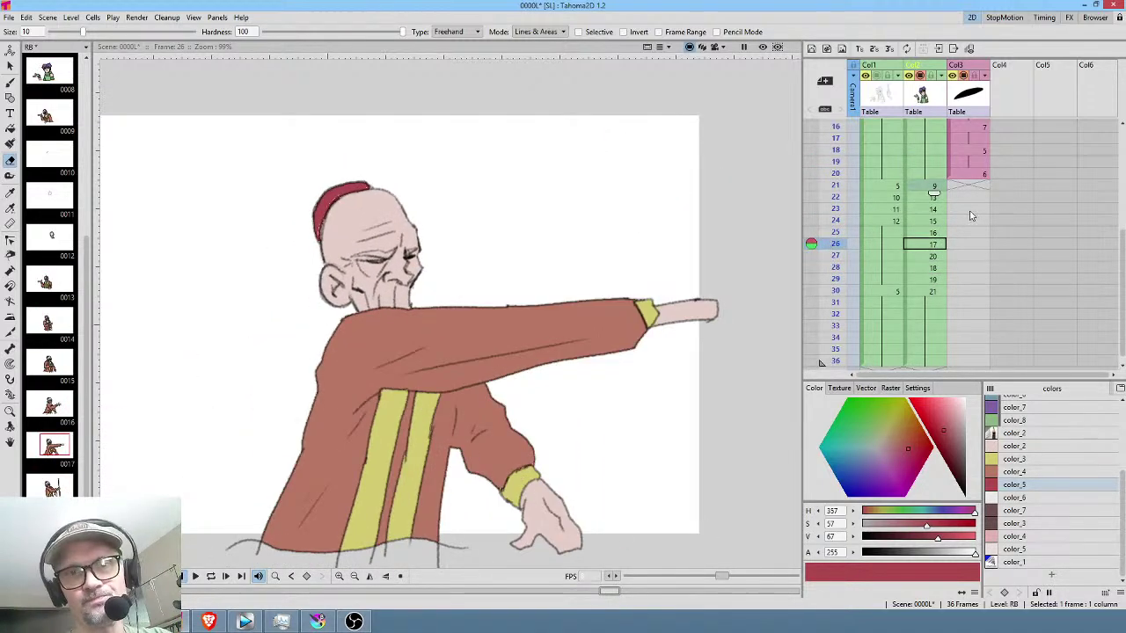
Scrub the old man's frames 21 to 29 again and stop on frame 25 to examine the outstretched hand.
middle_click(912, 196)
left_click(837, 178)
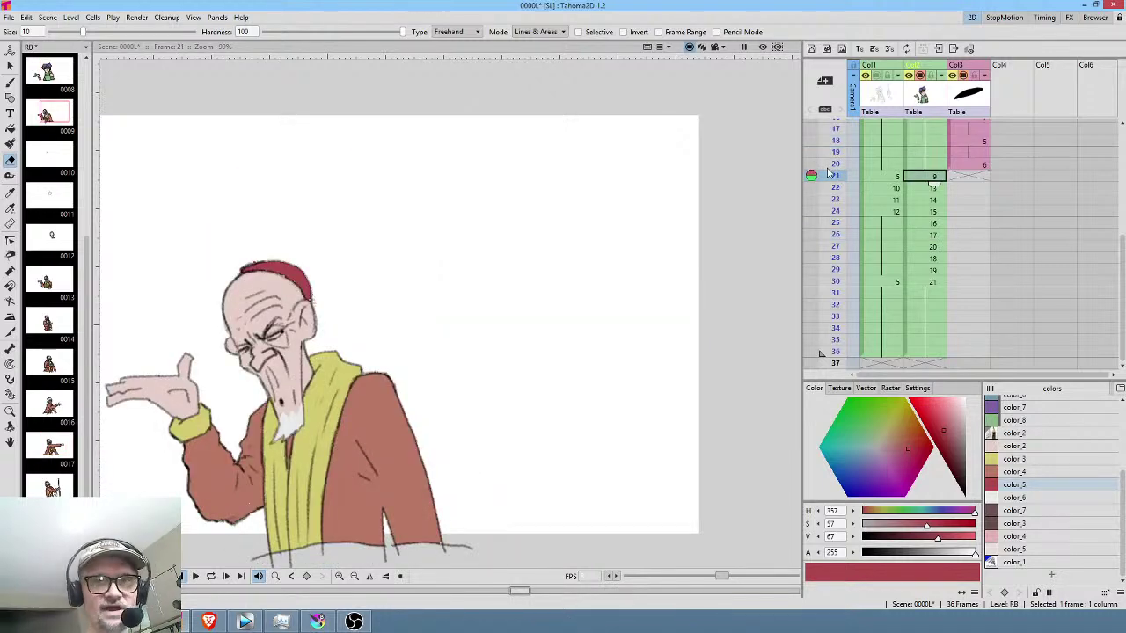
left_click_drag(833, 176, 836, 212)
middle_click(1000, 265)
mouse_move(833, 151)
left_mouse_down()
mouse_move(836, 232)
mouse_move(834, 158)
left_mouse_up()
middle_click(993, 199)
left_click_drag(834, 212, 836, 294)
middle_click(1009, 180)
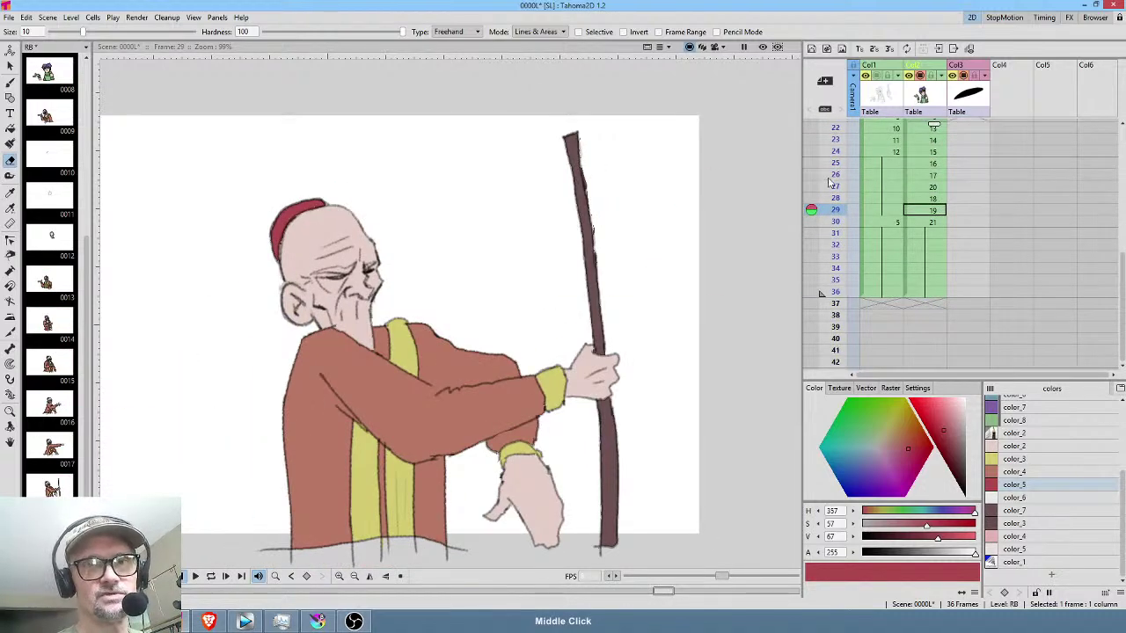
left_click(834, 163)
middle_click(985, 197)
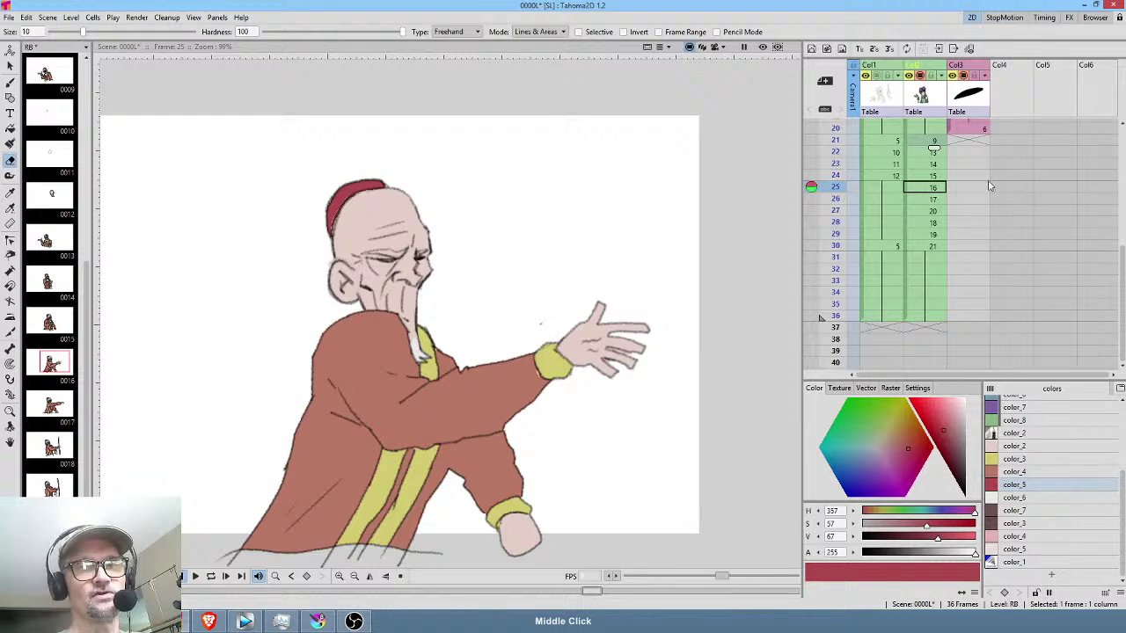
middle_click(989, 185)
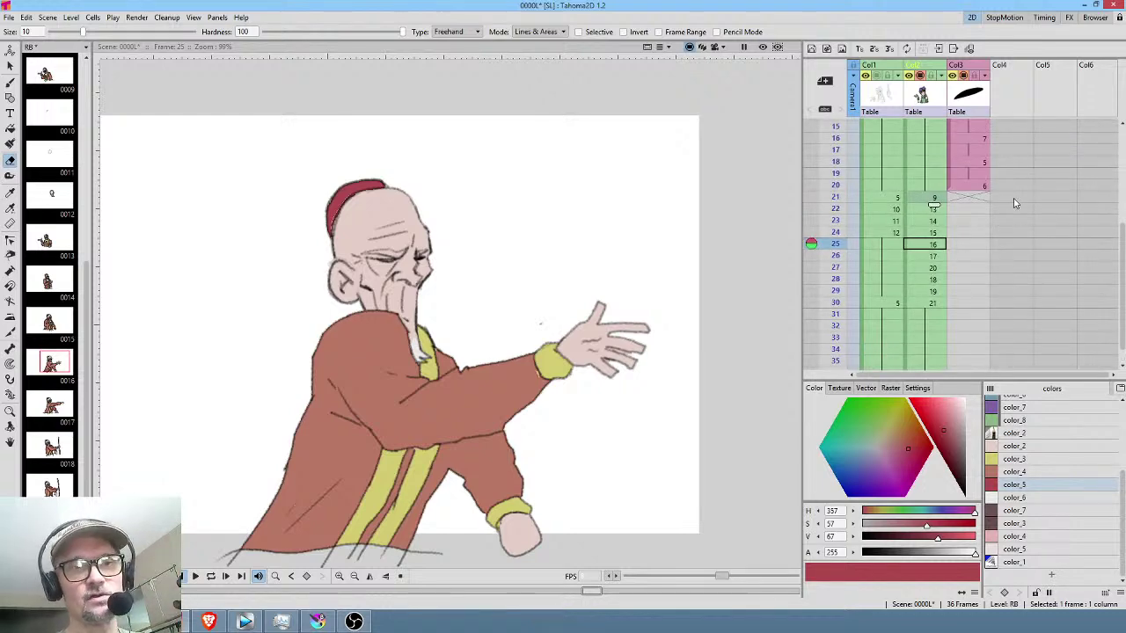
middle_click(939, 188)
Step through the young character's frames from 1 to 18 to check the head and mouth motion.
left_click(851, 127)
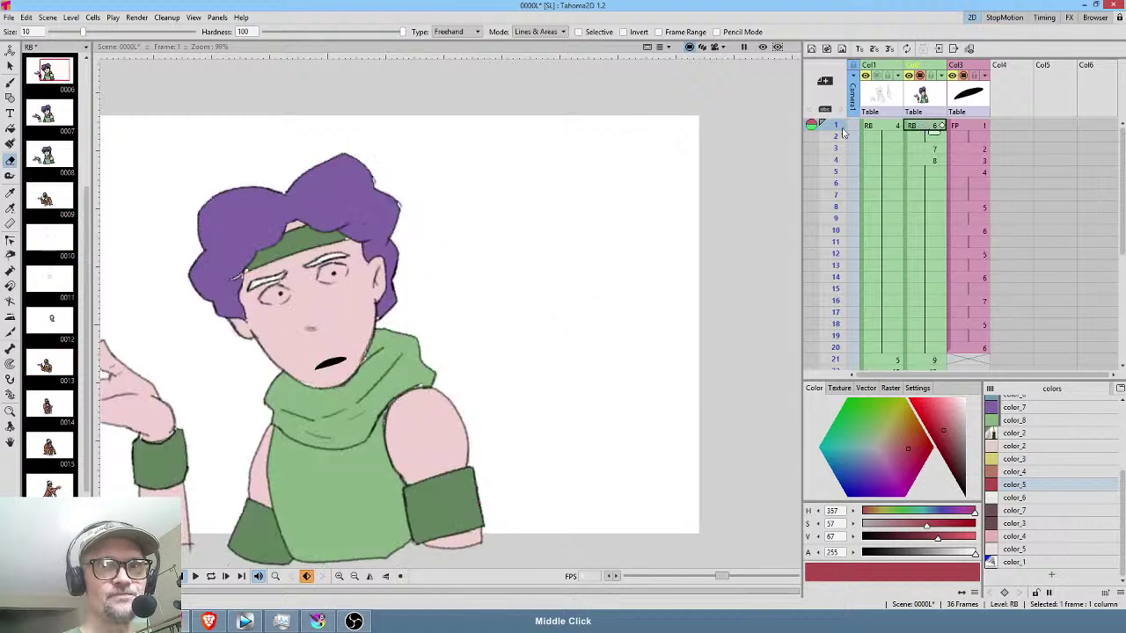
key("Down")
key("Down")
key("Down")
key("Down")
key("Down")
key("Down")
key("Down")
key("Down")
key("Down")
key("Down")
key("Down")
key("Down")
key("Down")
key("Down")
key("Down")
key("Down")
key("Down")
middle_click(973, 292)
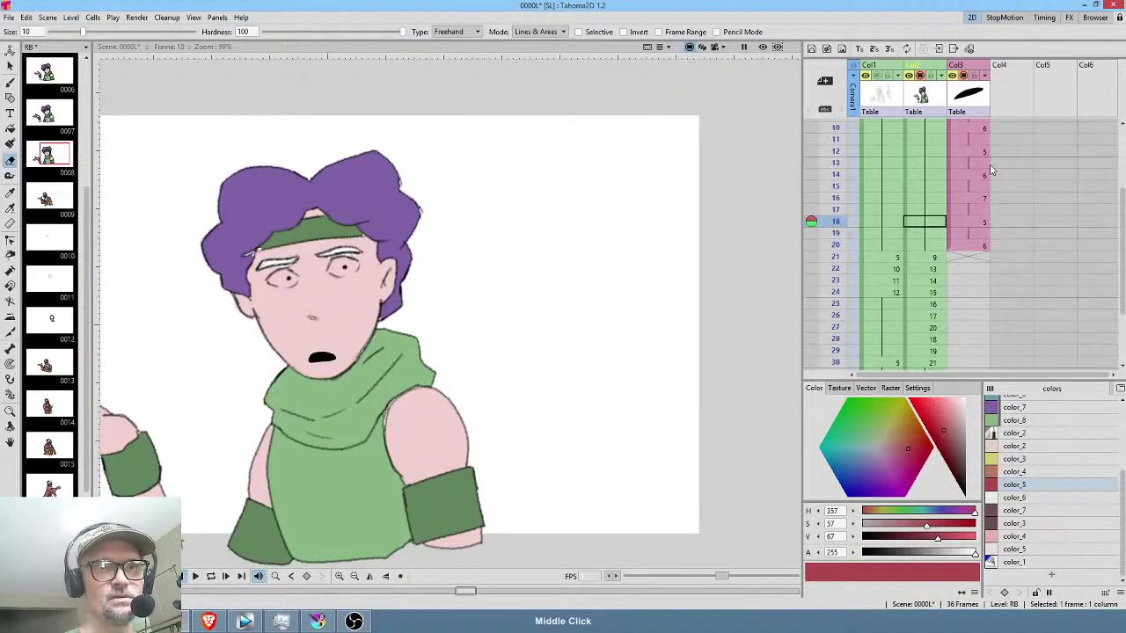
Choose purple color_7 and switch to the Brush tool, with the young character's whole figure in view on frame 18.
left_click(1044, 404)
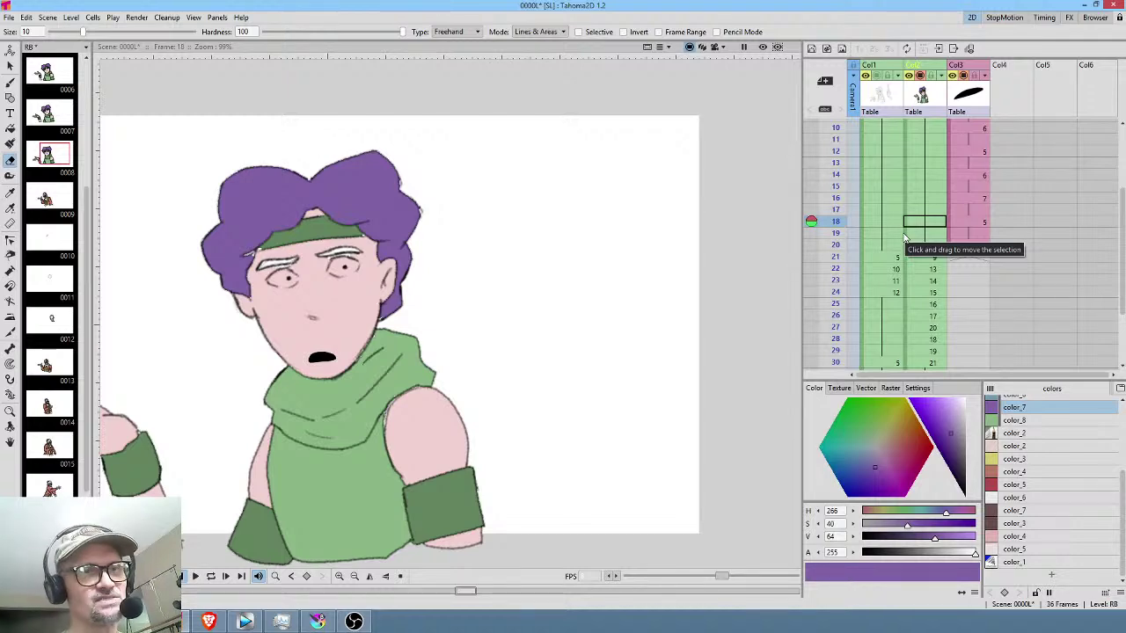
left_click_drag(457, 282, 582, 273)
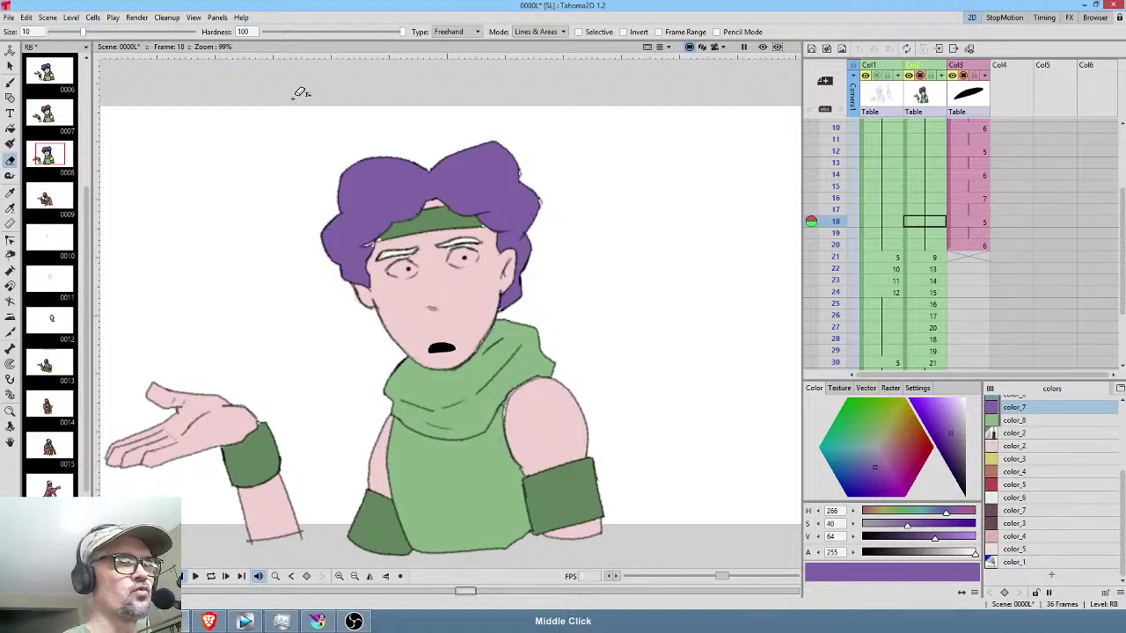
key("b")
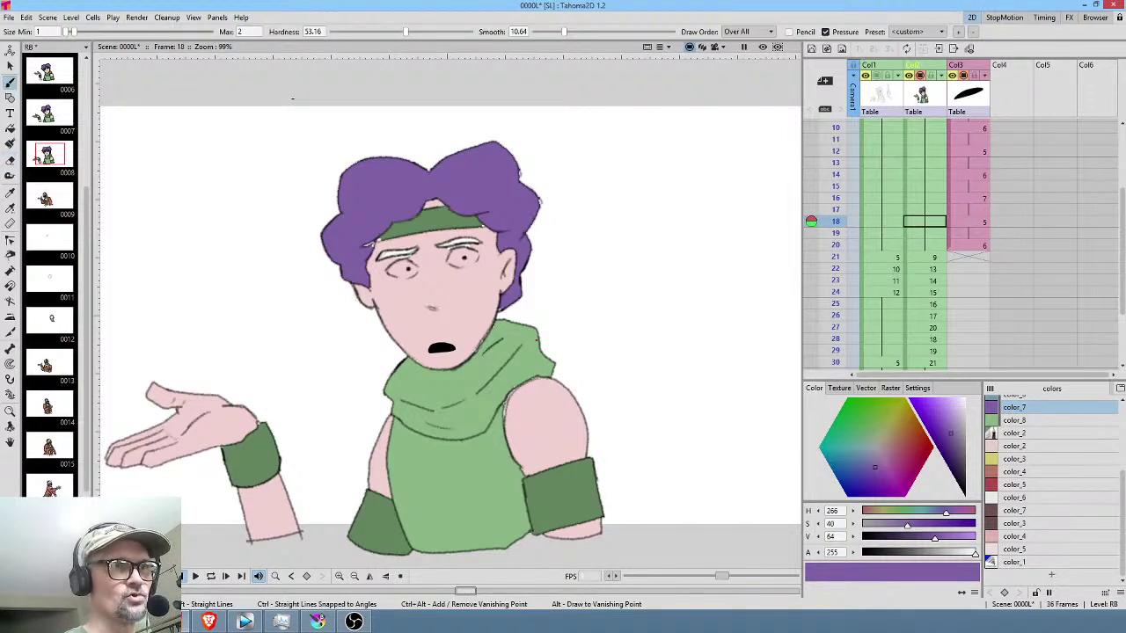
Step forward through frames 21 to 28, with the old man and his staff fully in view, to review the colouring.
left_click(934, 256)
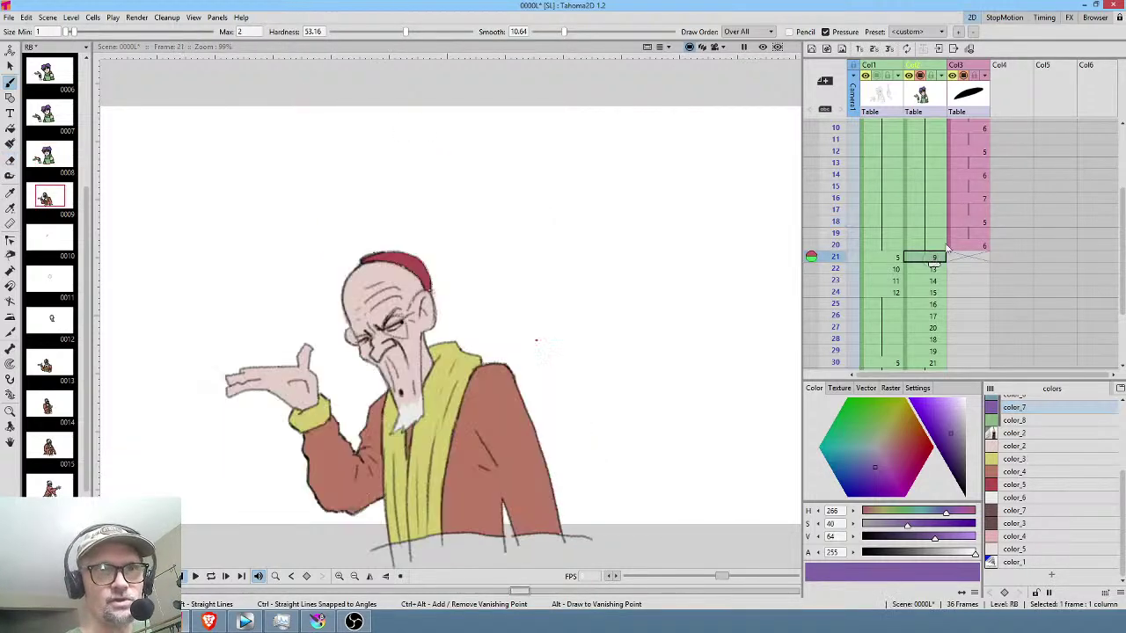
left_click(934, 270)
left_click(934, 281)
left_click(934, 292)
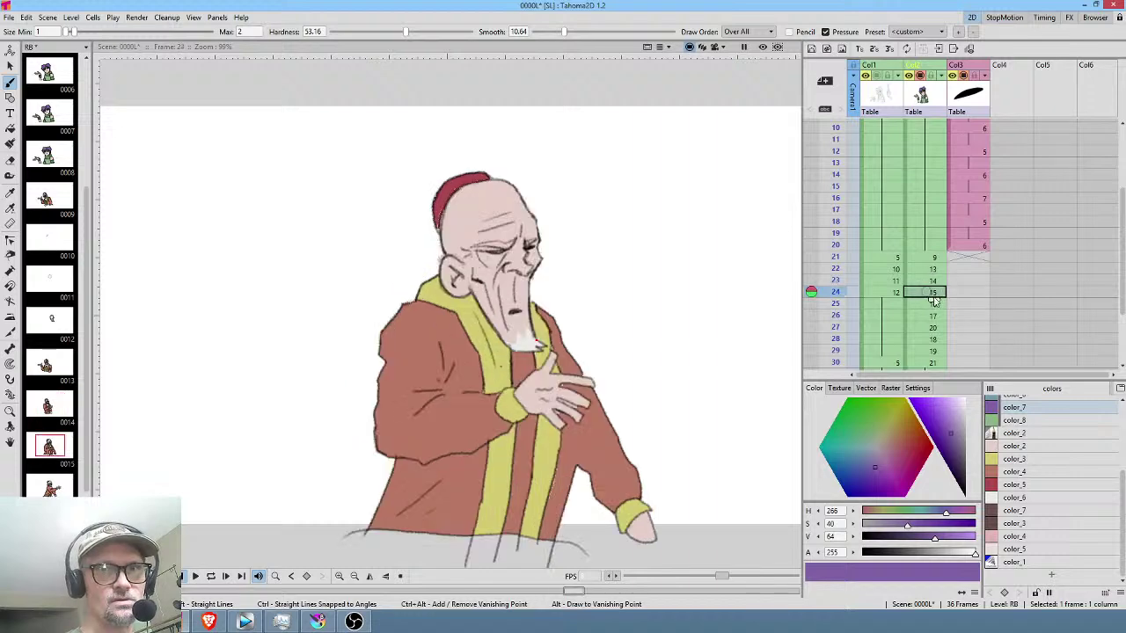
left_click(934, 304)
left_click(933, 315)
left_click(933, 327)
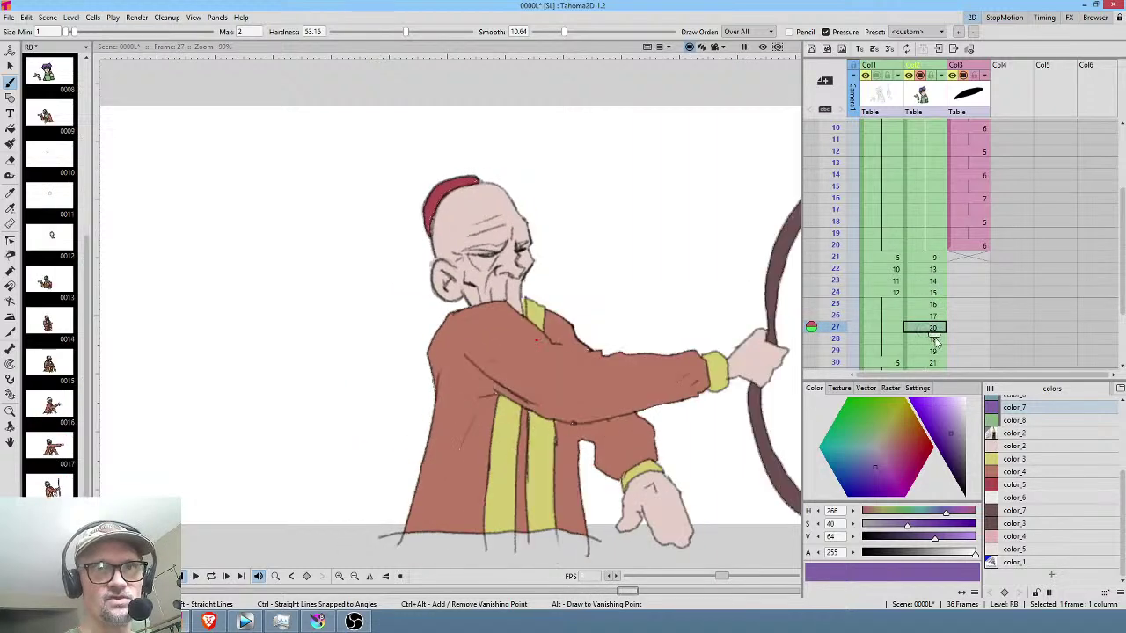
middle_click(933, 334)
left_click(934, 339)
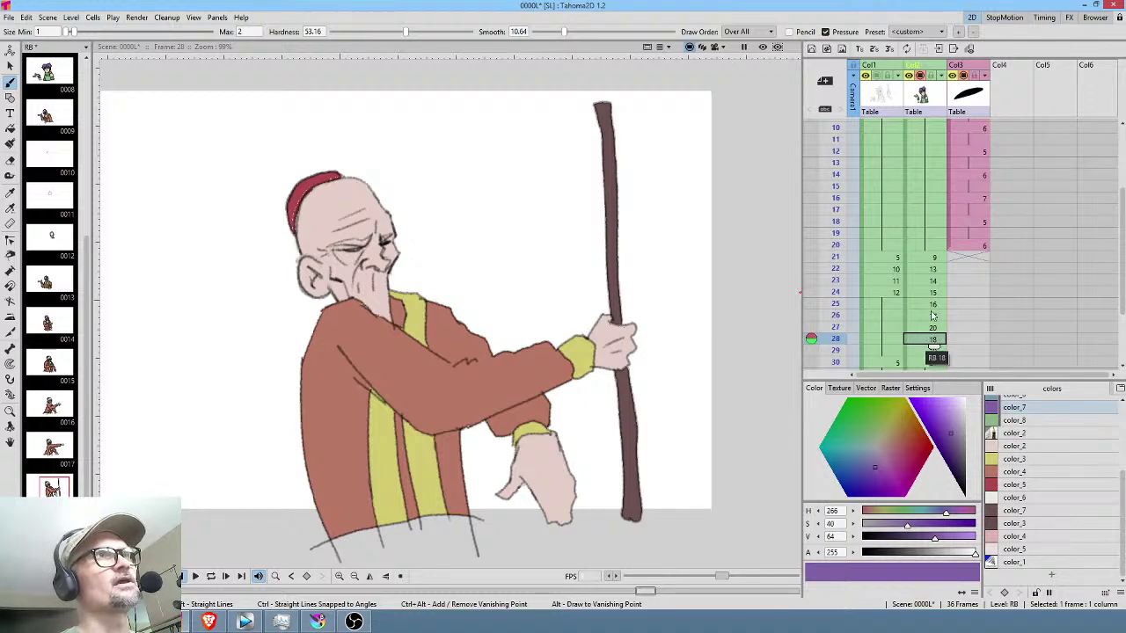
Check frames 29 and 30, then step backwards to frame 21 to review the old man's motion in reverse.
scroll(945, 360, "down", 3)
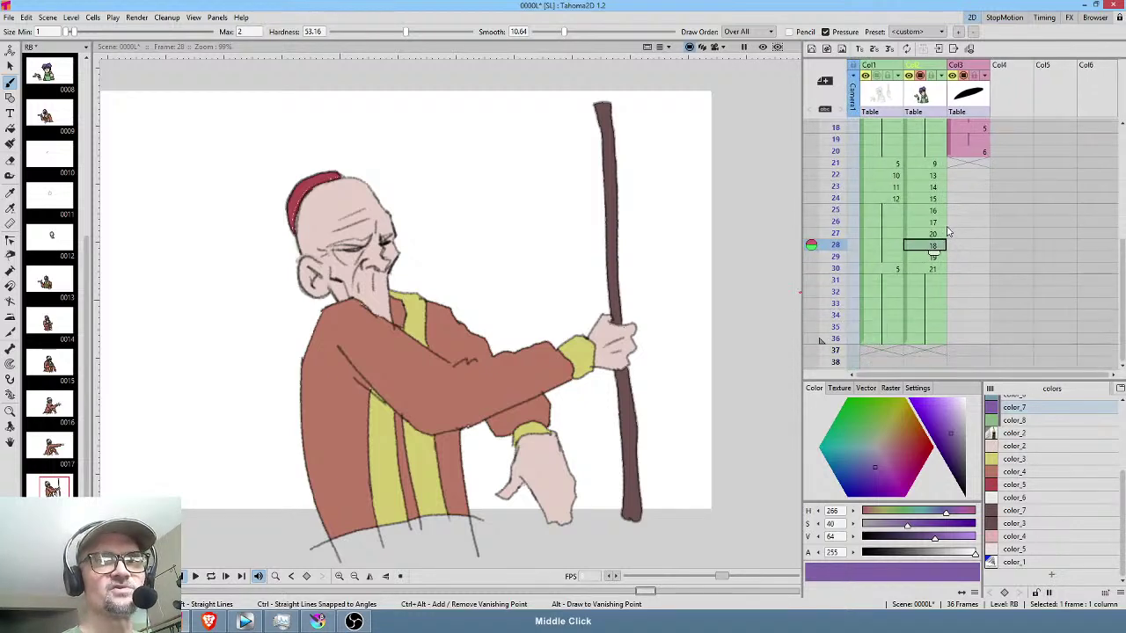
left_click(933, 256)
left_click(933, 267)
left_click(934, 256)
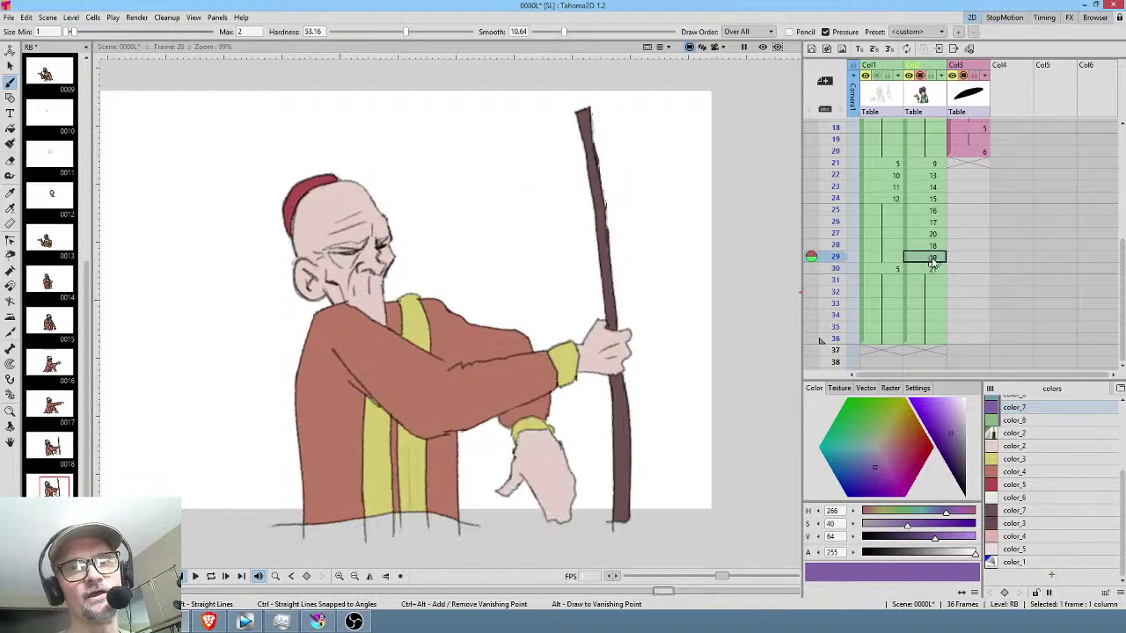
left_click(934, 244)
left_click(933, 233)
left_click(933, 221)
left_click(933, 209)
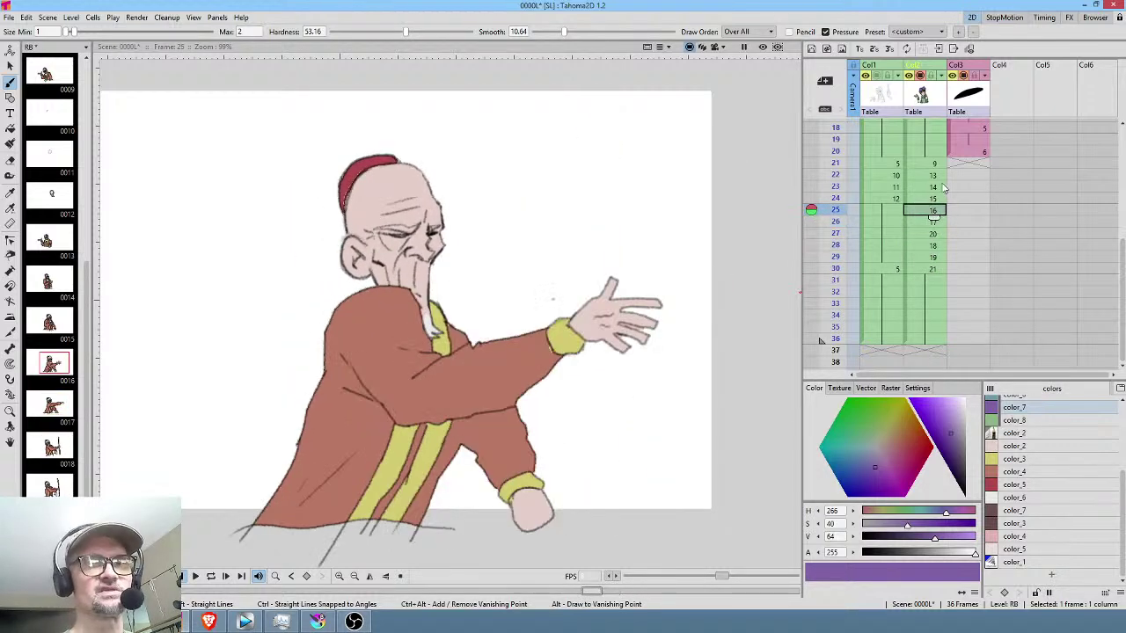
left_click(933, 198)
left_click(933, 187)
left_click(933, 175)
left_click(934, 162)
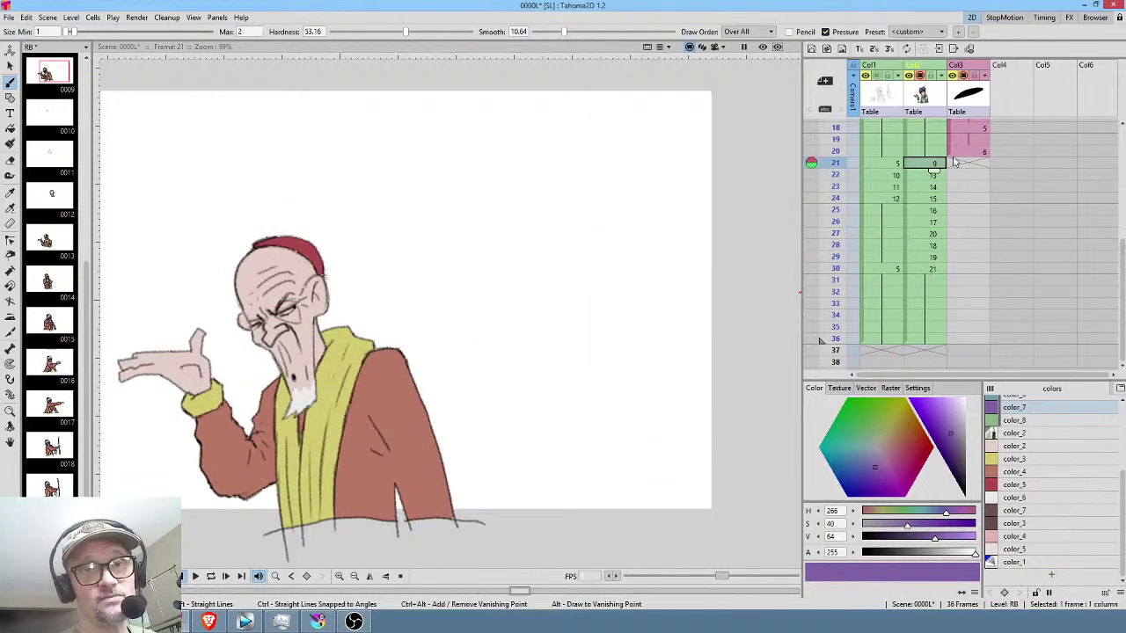
Scrub from frame 21 to 29 to check the old man's motion, and return to frame 1 of the character level.
mouse_move(835, 171)
left_mouse_down()
mouse_move(839, 299)
mouse_move(842, 253)
left_mouse_up()
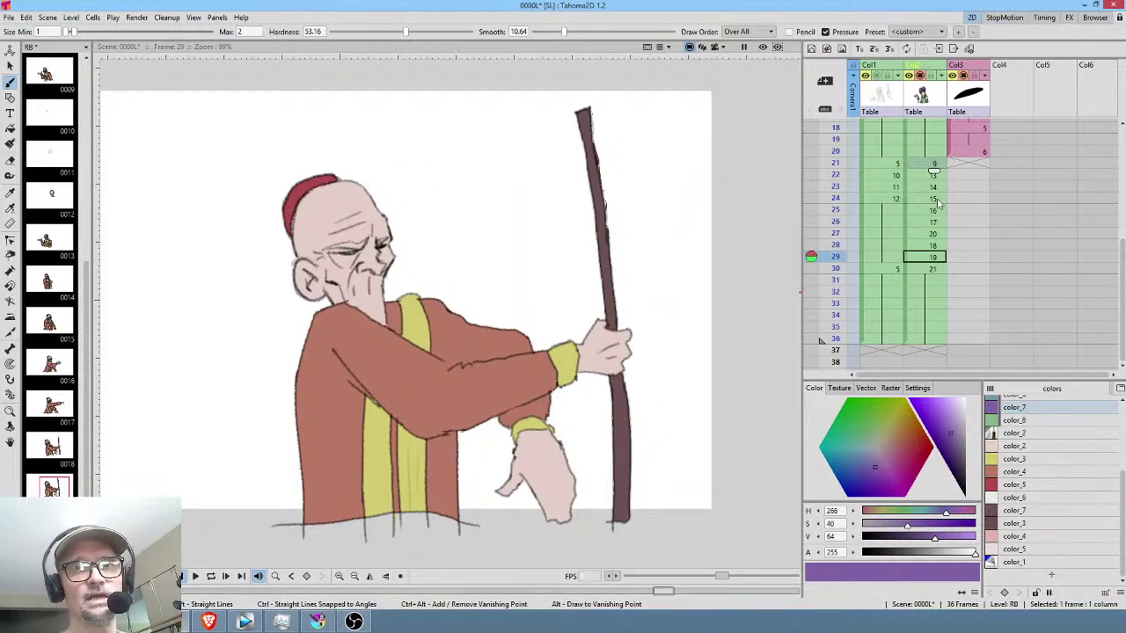
left_click_drag(946, 213, 956, 348)
left_click_drag(944, 279, 937, 348)
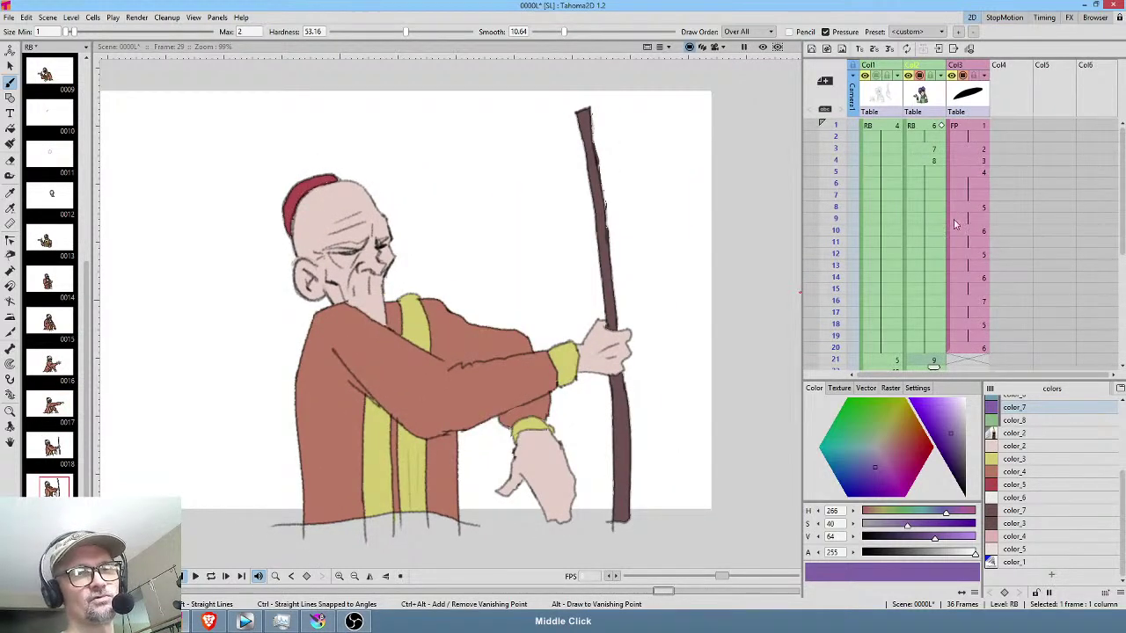
left_click(918, 126)
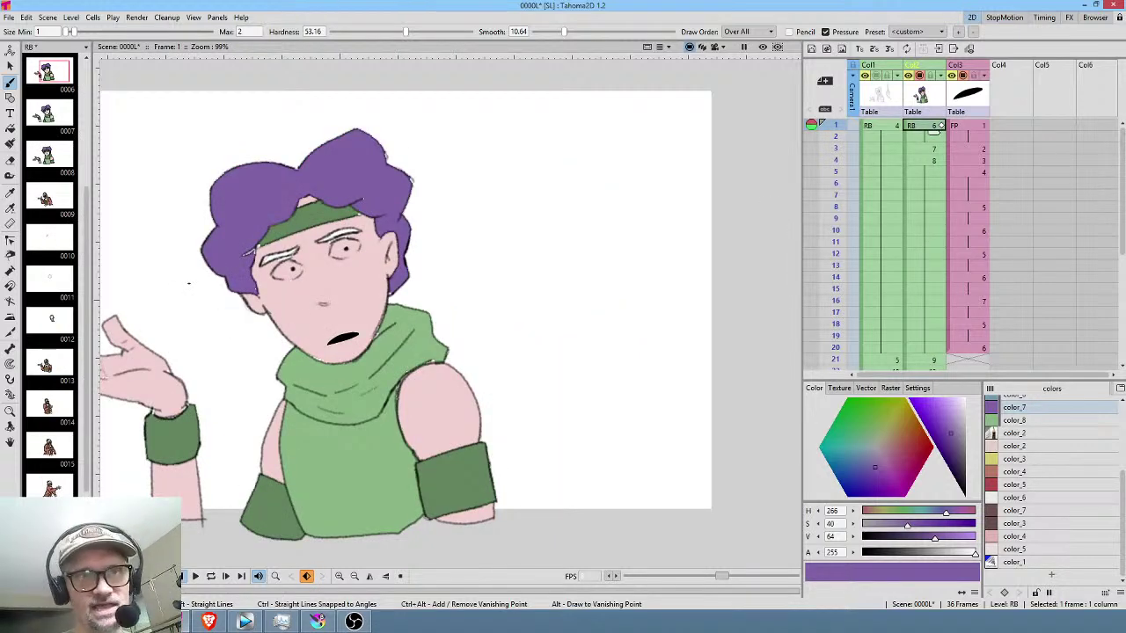
Fill both of the young character's eyebrows on frame 1 with purple color_7.
scroll(440, 263, "up", 4)
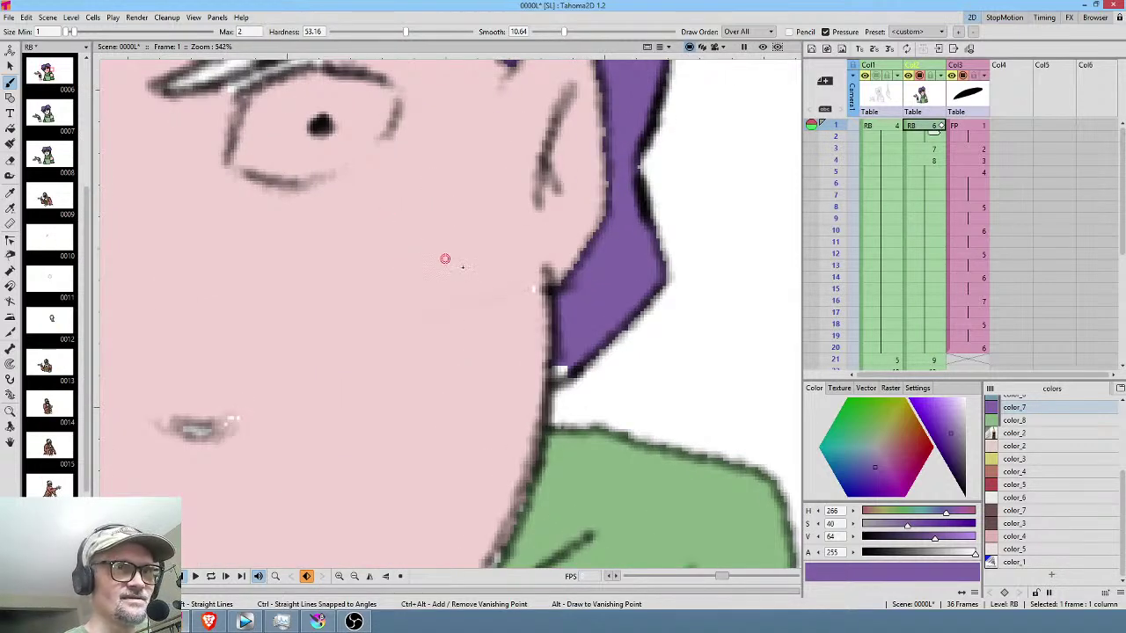
left_click_drag(371, 225, 594, 294)
scroll(583, 266, "down", 1)
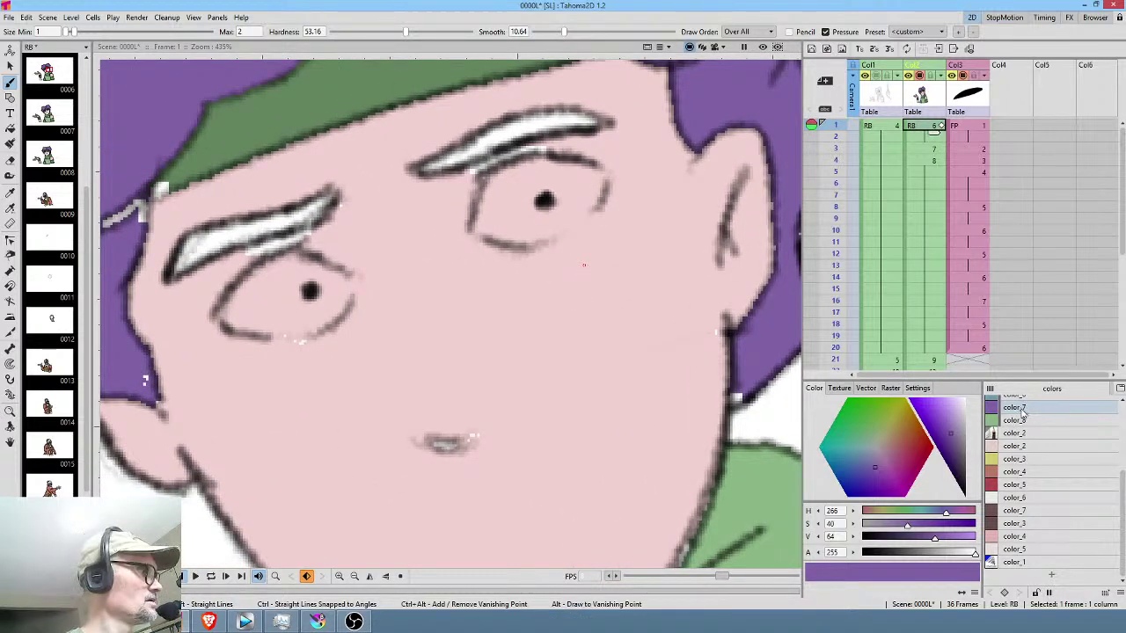
key("f")
mouse_move(601, 103)
left_mouse_down()
mouse_move(510, 99)
mouse_move(434, 137)
mouse_move(399, 169)
mouse_move(440, 176)
mouse_move(526, 140)
mouse_move(616, 120)
left_mouse_up()
mouse_move(339, 181)
left_mouse_down()
mouse_move(192, 228)
mouse_move(179, 269)
mouse_move(313, 221)
mouse_move(354, 176)
left_mouse_up()
Fill both eyebrows on frame 3 with the same purple.
key("period")
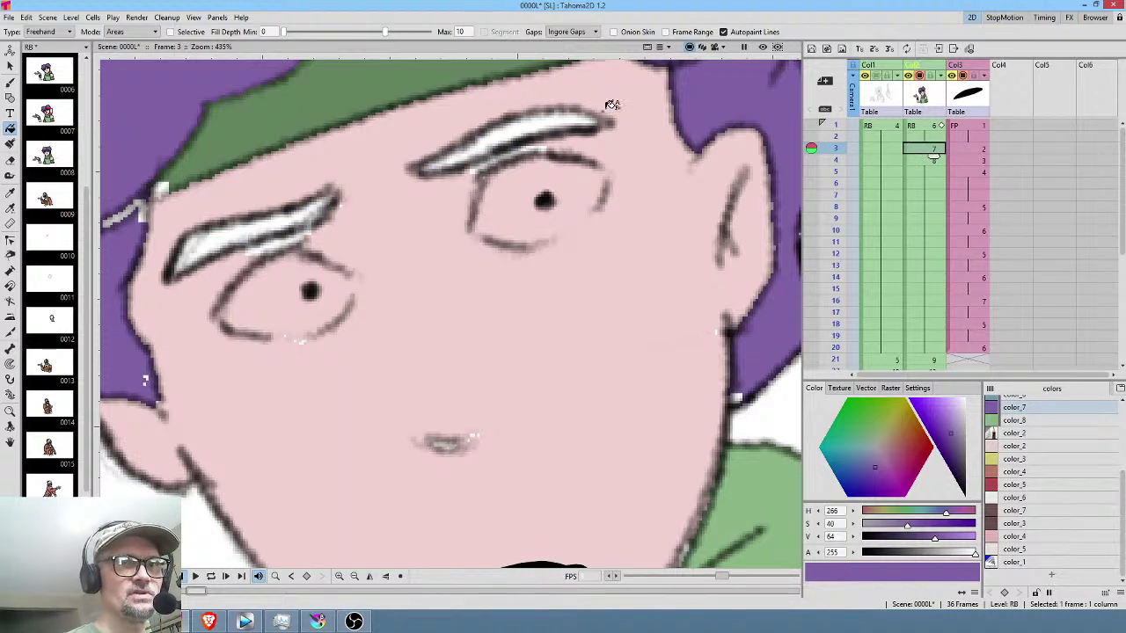
mouse_move(612, 109)
left_mouse_down()
mouse_move(513, 114)
mouse_move(423, 161)
mouse_move(433, 172)
mouse_move(616, 123)
left_mouse_up()
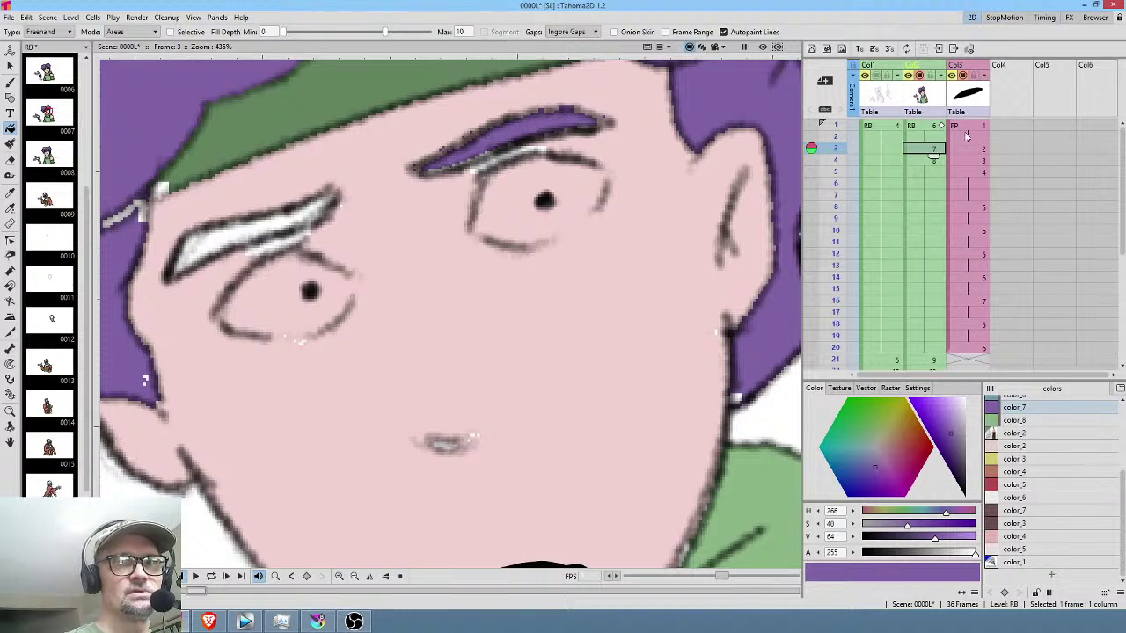
left_click(917, 161)
left_click(924, 149)
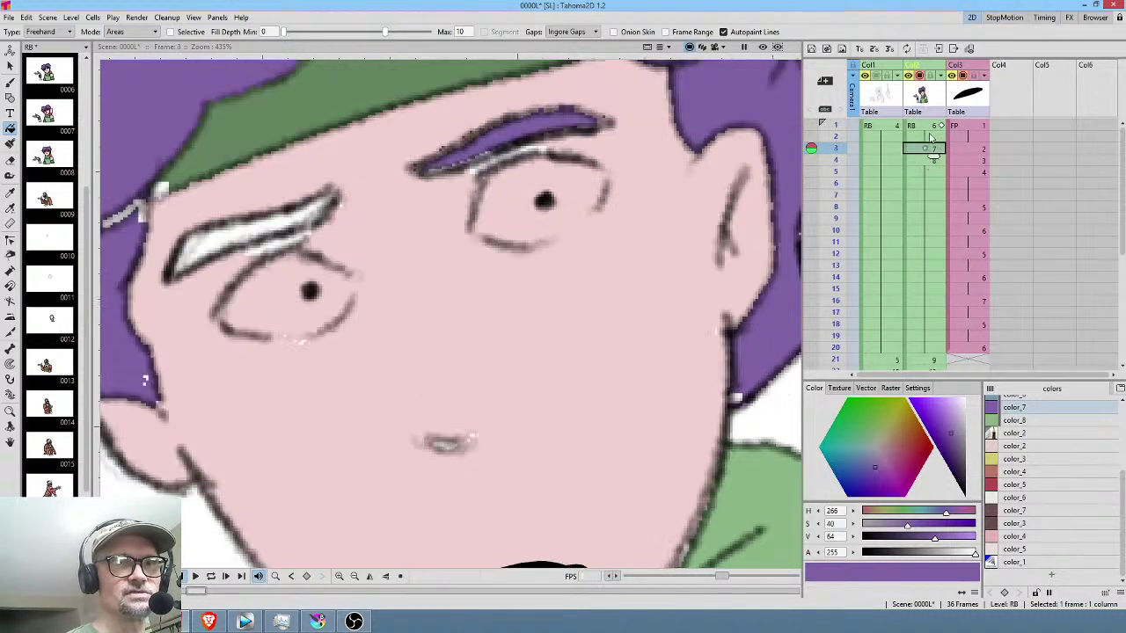
mouse_move(327, 188)
left_mouse_down()
mouse_move(210, 221)
mouse_move(177, 261)
mouse_move(185, 269)
mouse_move(328, 189)
left_mouse_up()
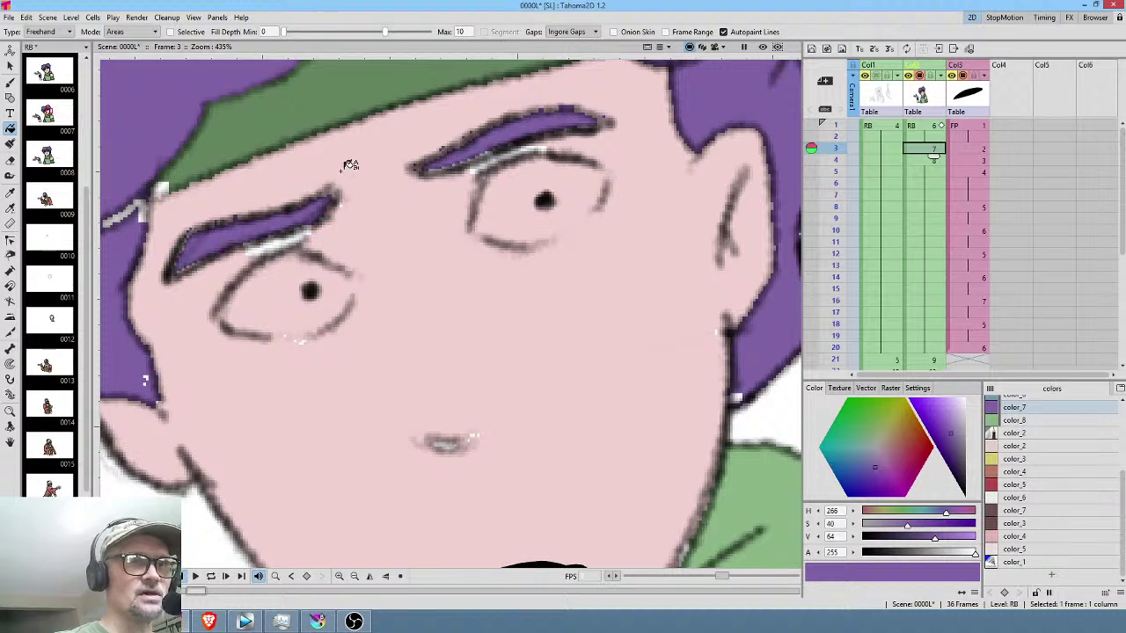
Fill both of the young character's eyebrows on frame 4 with purple color_7.
left_click(922, 162)
mouse_move(664, 84)
left_mouse_down()
mouse_move(568, 79)
mouse_move(486, 109)
mouse_move(522, 119)
mouse_move(677, 102)
left_mouse_up()
mouse_move(384, 127)
left_mouse_down()
mouse_move(246, 138)
mouse_move(211, 170)
mouse_move(215, 185)
mouse_move(387, 128)
left_mouse_up()
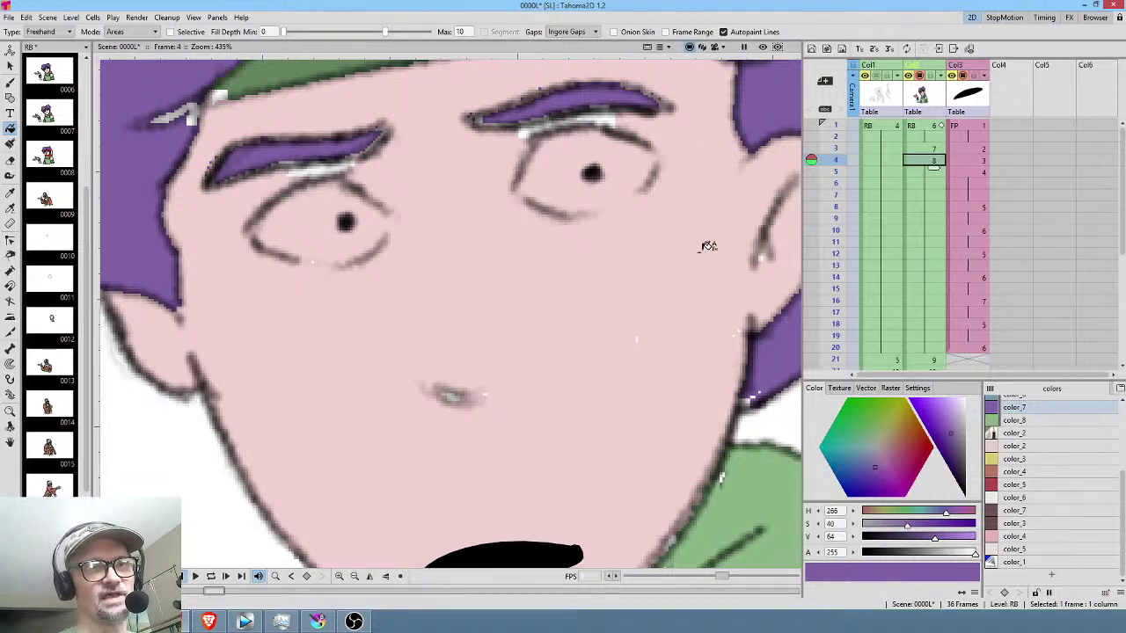
Fill the white gaps between the eyebrows and eyes on frame 4 with the skin tone color_2 (H 12, S 12, V 89).
left_click(1034, 449)
mouse_move(642, 114)
left_mouse_down()
mouse_move(535, 117)
mouse_move(507, 143)
mouse_move(621, 124)
left_mouse_up()
mouse_move(401, 145)
left_mouse_down()
mouse_move(362, 166)
mouse_move(285, 170)
mouse_move(388, 165)
left_mouse_up()
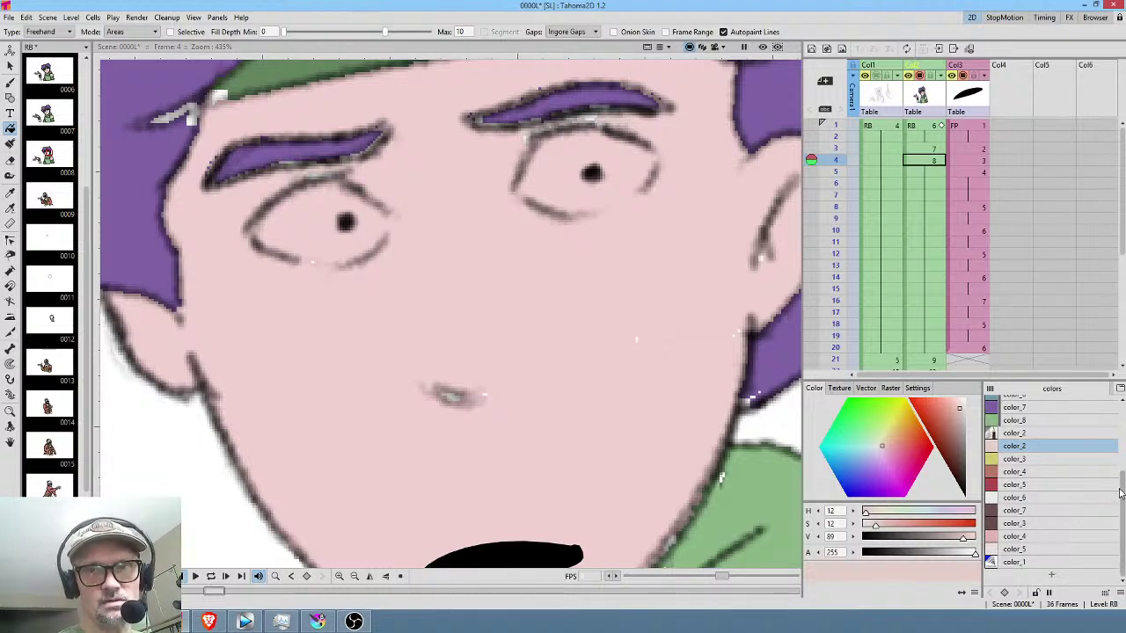
Paint both eye whites on frame 4 with off-white color_3, using the Paint Brush in Areas mode.
left_click_drag(1121, 492, 1120, 534)
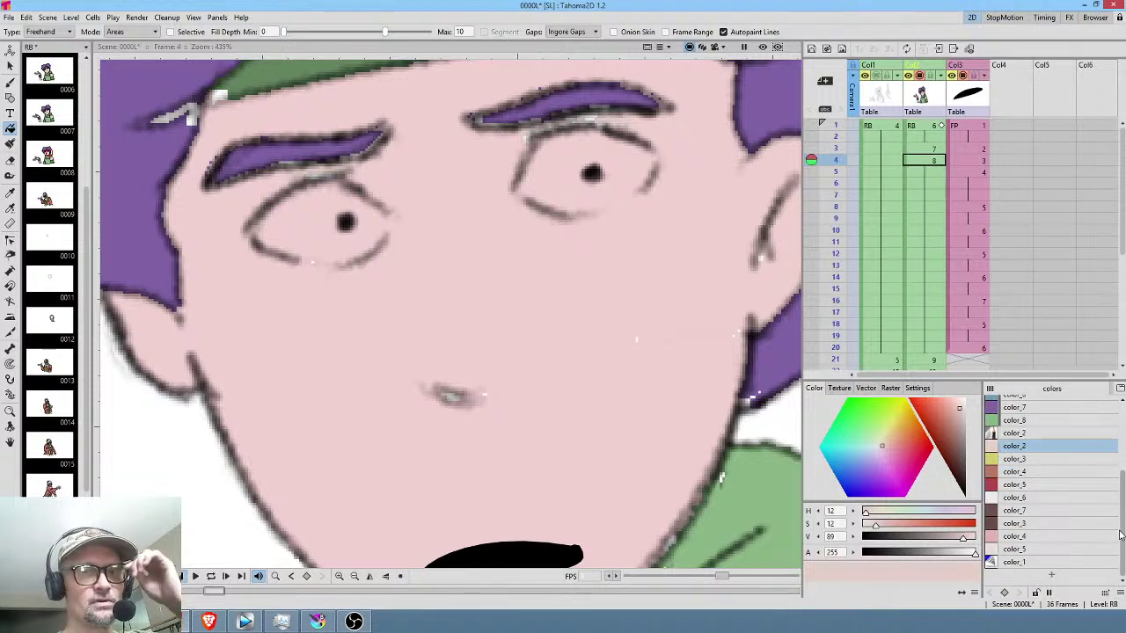
left_click(1030, 499)
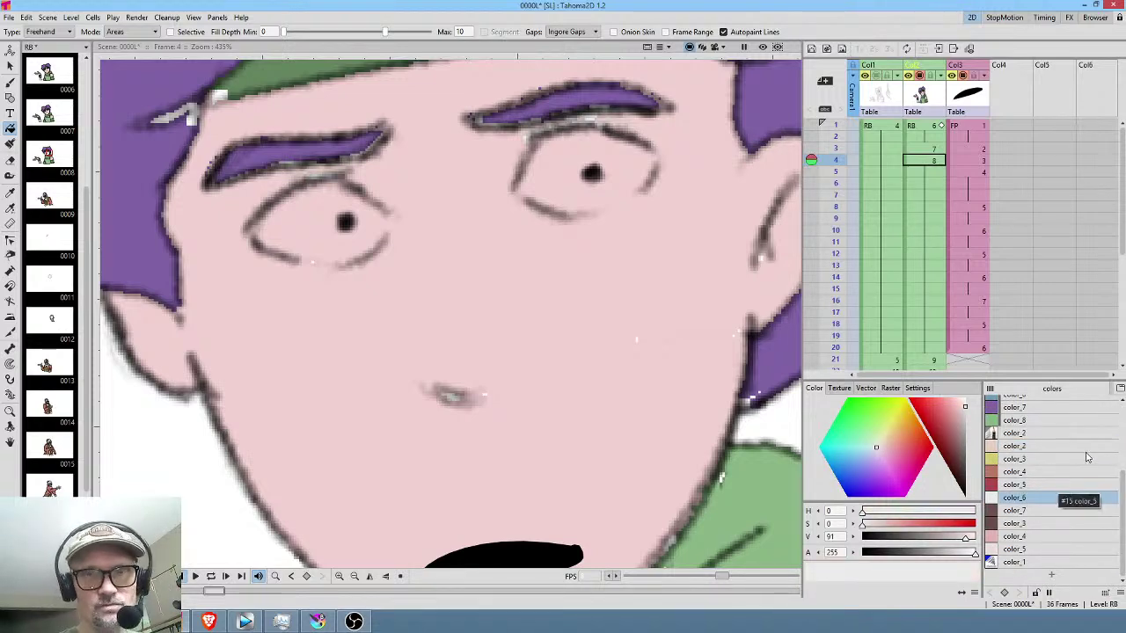
scroll(1022, 481, "up", 3)
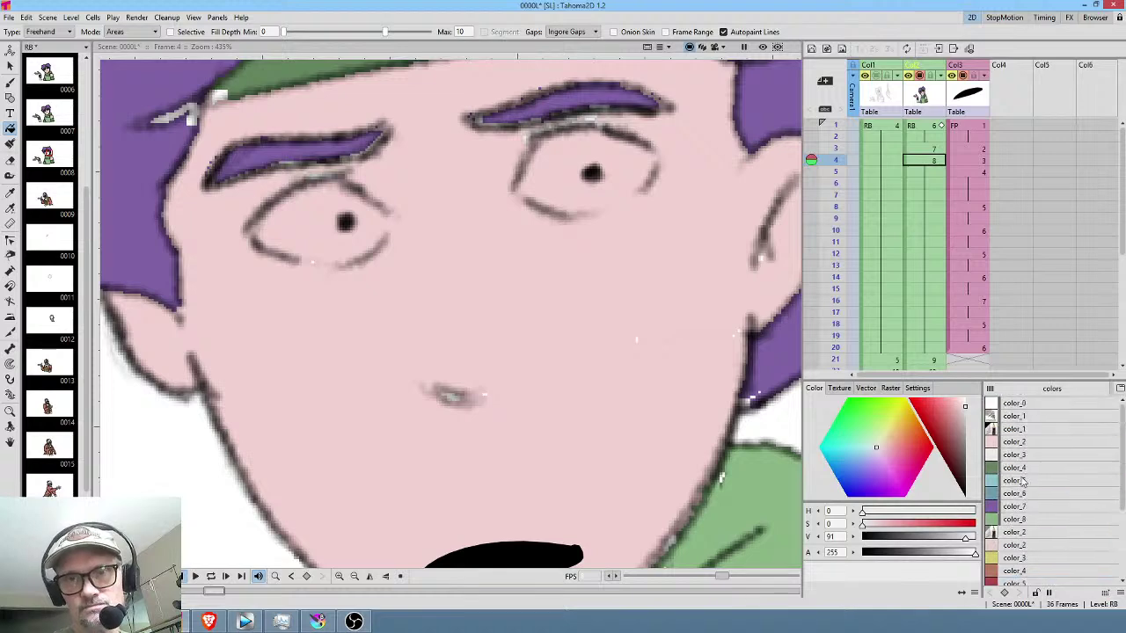
left_click(1037, 457)
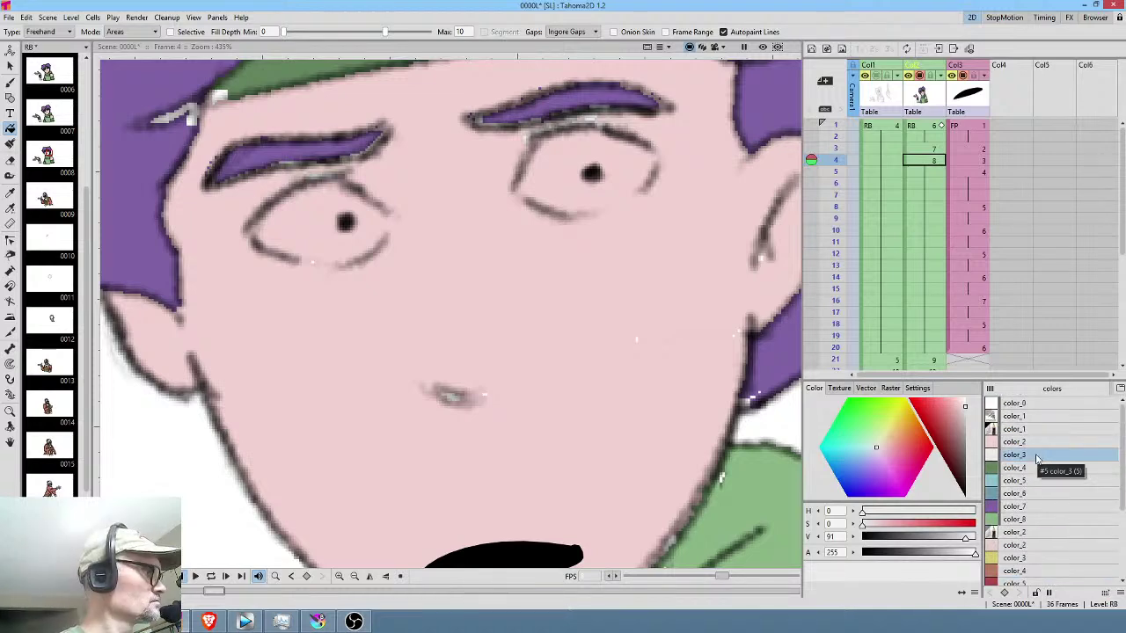
key("k")
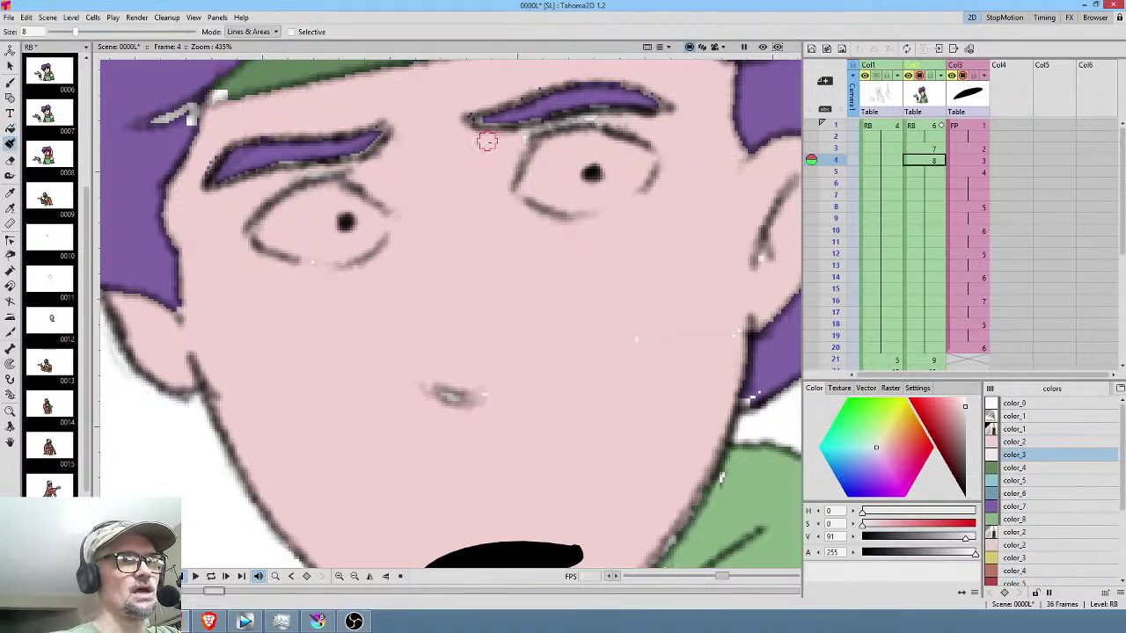
left_click(263, 32)
left_click(264, 51)
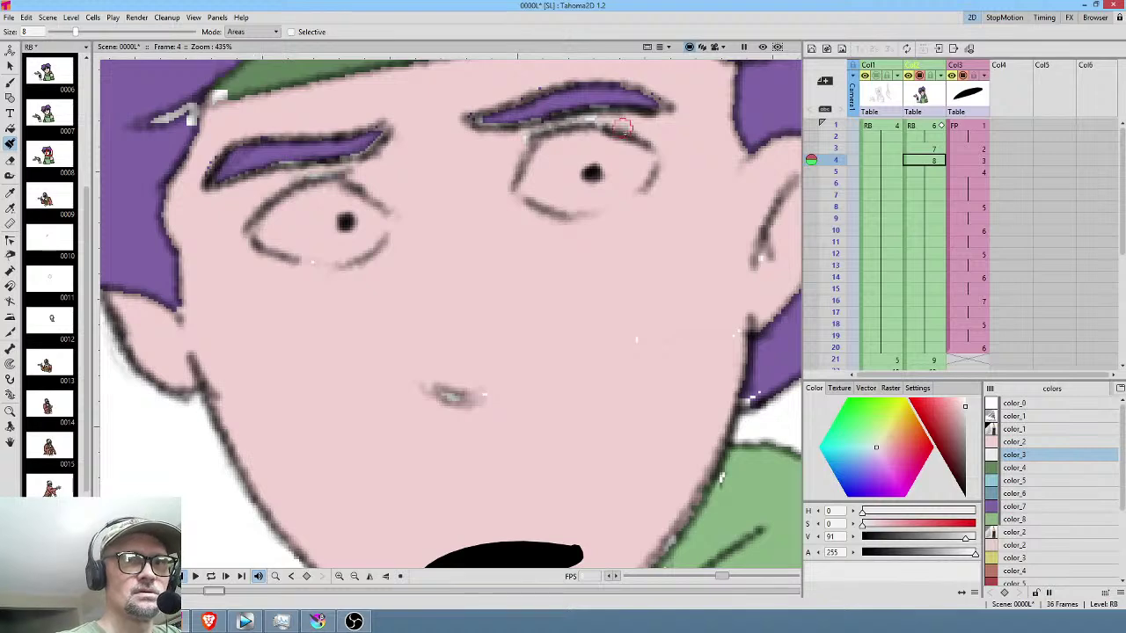
mouse_move(630, 152)
left_mouse_down()
mouse_move(590, 137)
mouse_move(548, 149)
mouse_move(529, 186)
mouse_move(562, 207)
mouse_move(614, 198)
mouse_move(643, 156)
mouse_move(548, 170)
mouse_move(572, 191)
left_mouse_up()
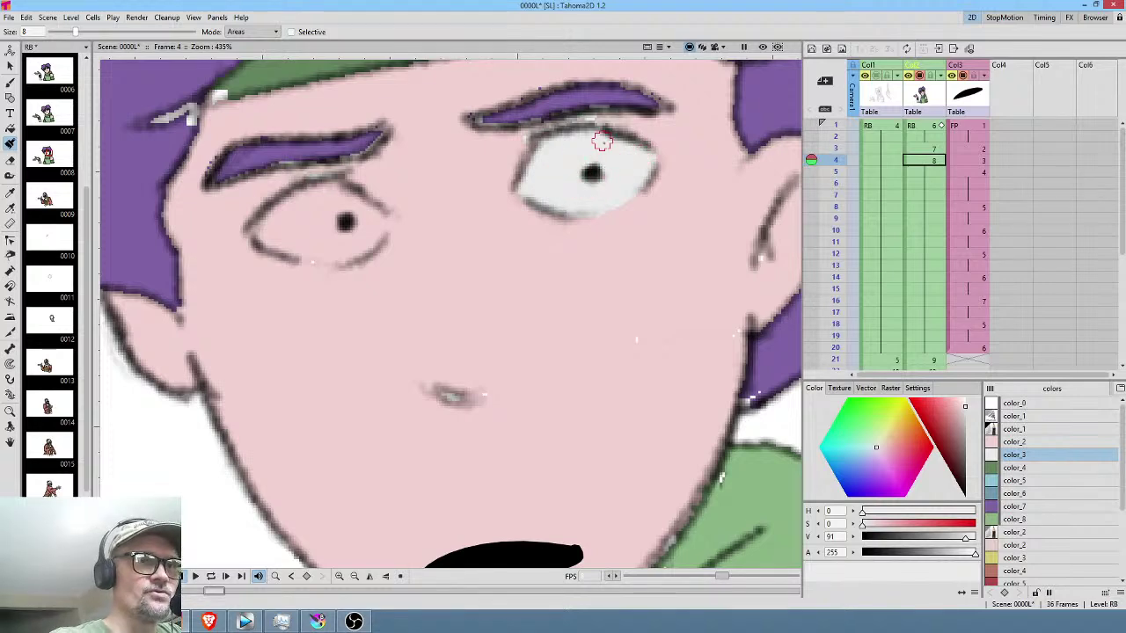
mouse_move(344, 199)
left_mouse_down()
mouse_move(324, 188)
mouse_move(259, 225)
mouse_move(324, 251)
mouse_move(366, 240)
mouse_move(370, 220)
mouse_move(357, 210)
mouse_move(293, 228)
mouse_move(289, 213)
left_mouse_up()
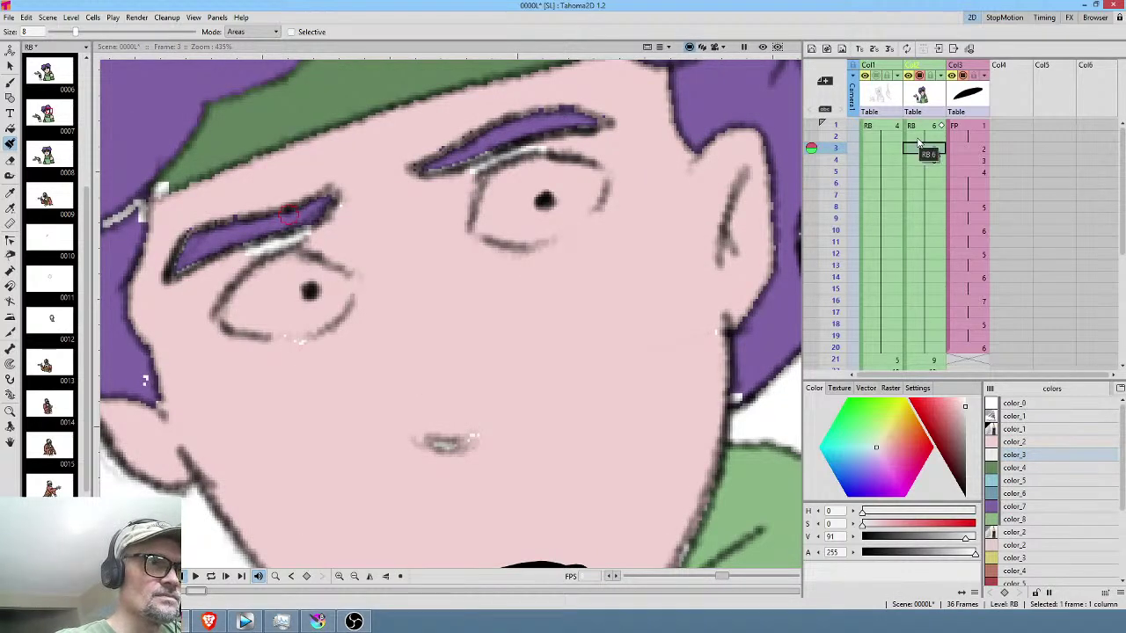
On frame 3, cover the gaps under the eyebrows with skin color_2 and paint both eye whites with color_3.
left_click(1027, 442)
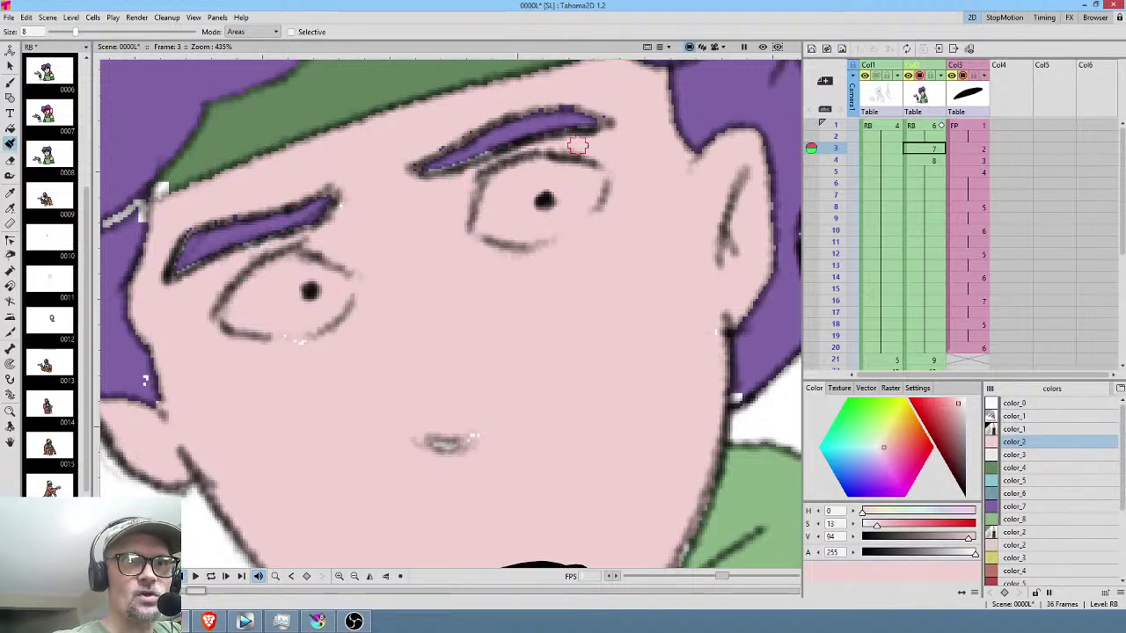
left_click(1025, 455)
mouse_move(348, 276)
left_mouse_down()
mouse_move(281, 266)
mouse_move(230, 316)
mouse_move(284, 321)
mouse_move(329, 299)
mouse_move(251, 296)
mouse_move(282, 261)
left_mouse_up()
mouse_move(502, 181)
left_mouse_down()
mouse_move(487, 213)
mouse_move(494, 234)
mouse_move(527, 239)
mouse_move(560, 229)
mouse_move(596, 183)
mouse_move(545, 165)
mouse_move(488, 204)
mouse_move(553, 177)
mouse_move(540, 211)
left_mouse_up()
On frame 1, paint the gaps under the eyebrows with skin color_2 and both eye whites with color_3.
left_click(924, 126)
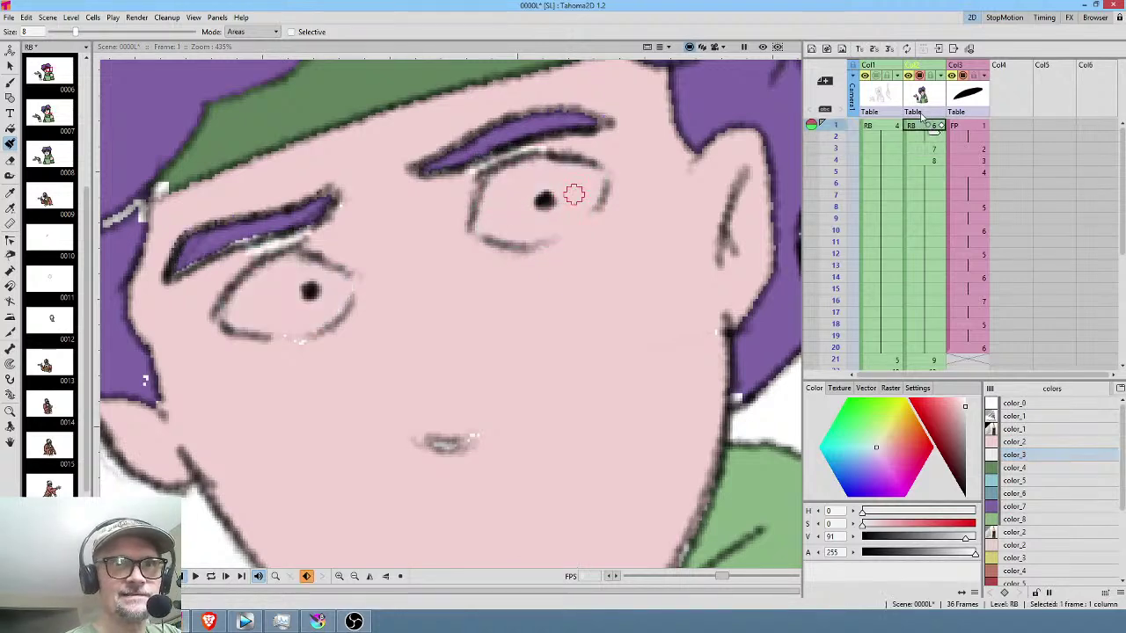
left_click(1015, 442)
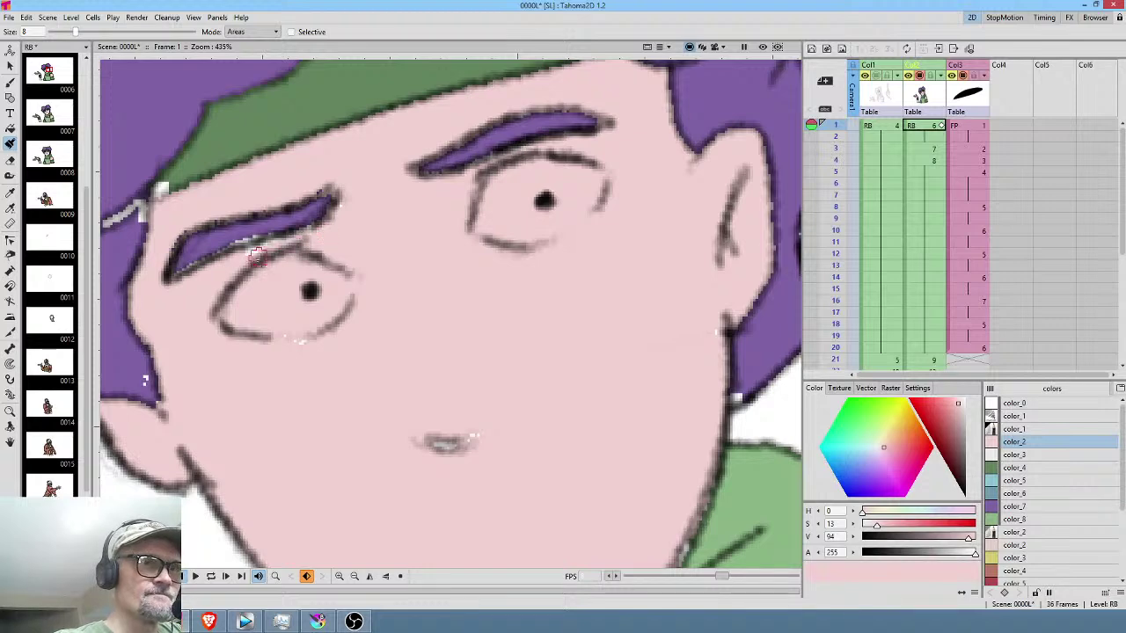
left_click(1031, 456)
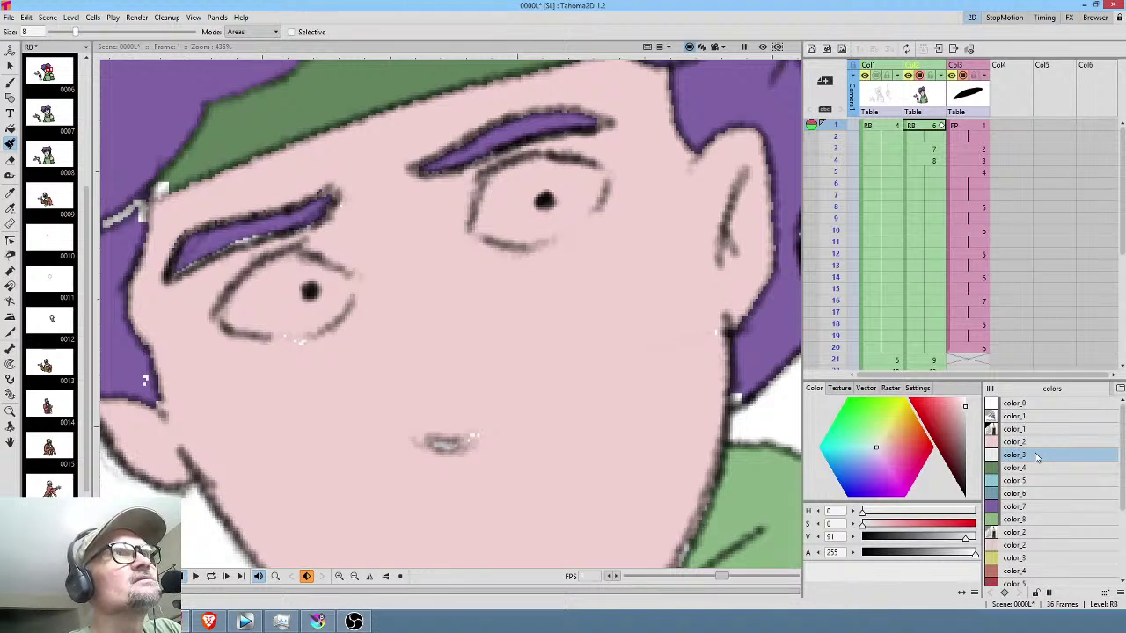
mouse_move(541, 166)
left_mouse_down()
mouse_move(502, 175)
mouse_move(490, 196)
mouse_move(491, 234)
mouse_move(545, 234)
mouse_move(572, 220)
mouse_move(595, 178)
mouse_move(537, 173)
mouse_move(503, 228)
mouse_move(523, 186)
mouse_move(571, 181)
left_mouse_up()
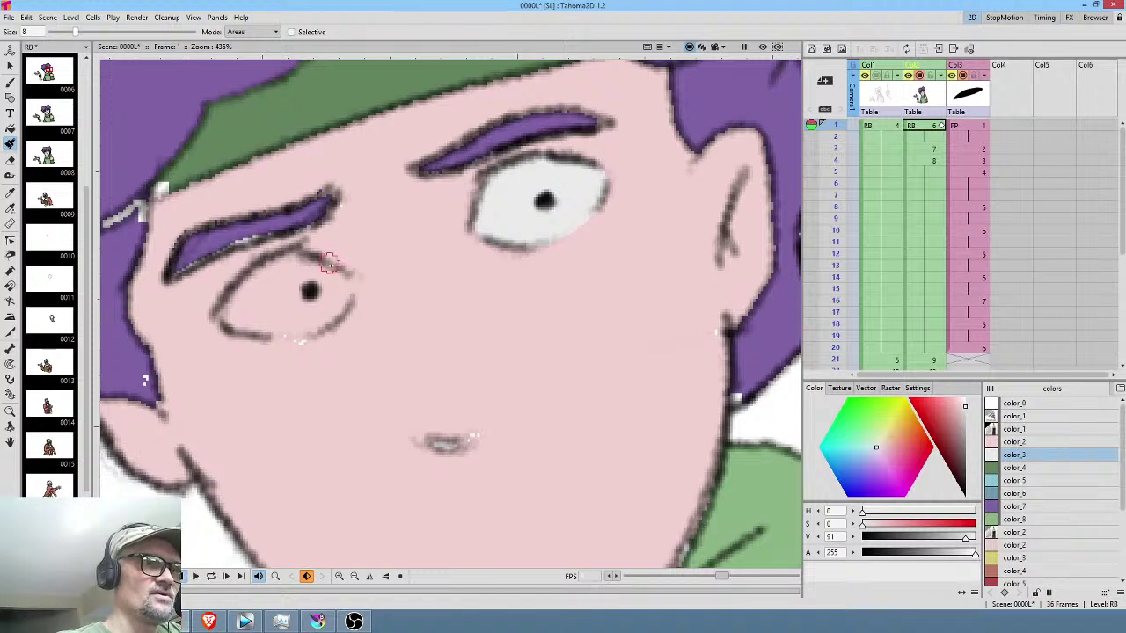
mouse_move(334, 281)
left_mouse_down()
mouse_move(265, 273)
mouse_move(229, 317)
mouse_move(315, 323)
mouse_move(346, 287)
mouse_move(292, 299)
mouse_move(252, 300)
left_mouse_up()
Paint the unfilled left corner of the headband with green color_4 on frames 1 and 3.
middle_click(613, 375)
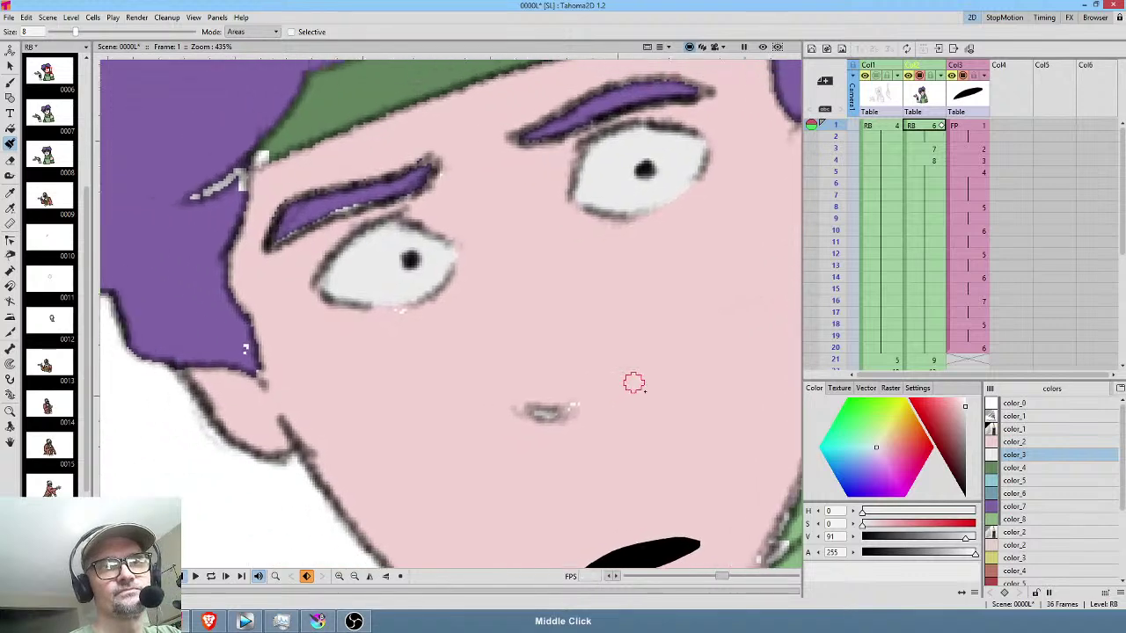
left_click(1026, 469)
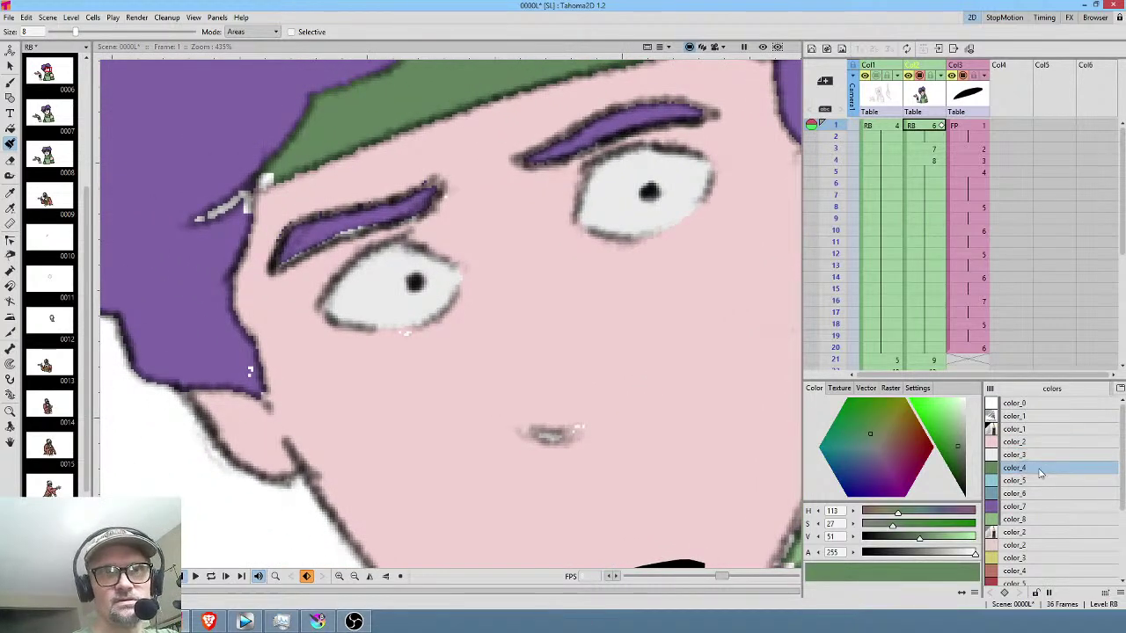
left_click_drag(261, 183, 284, 161)
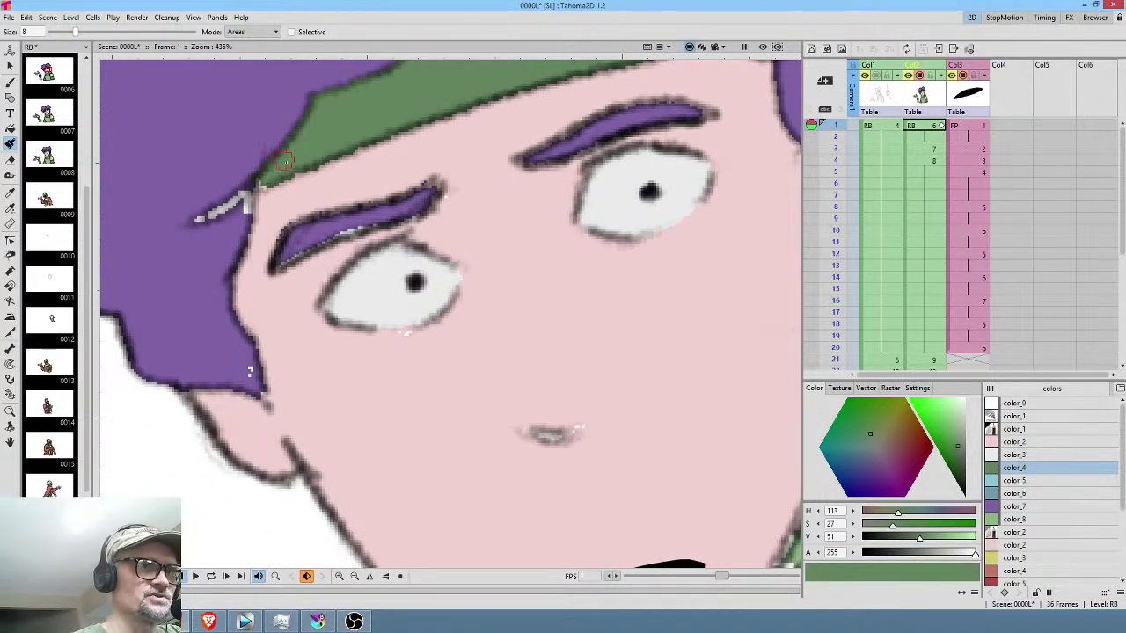
left_click(925, 149)
Paint the headband's left corner green on frame 4, and its right corner on frames 4, 3 and 1.
key("Down")
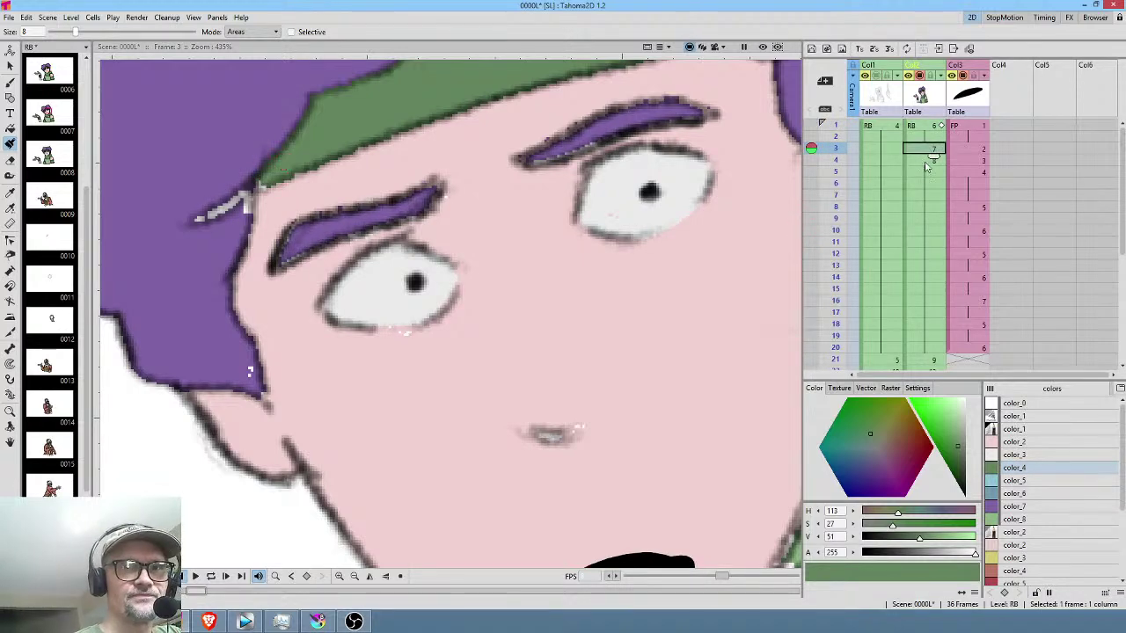
middle_click(349, 123)
scroll(350, 123, "up", 3)
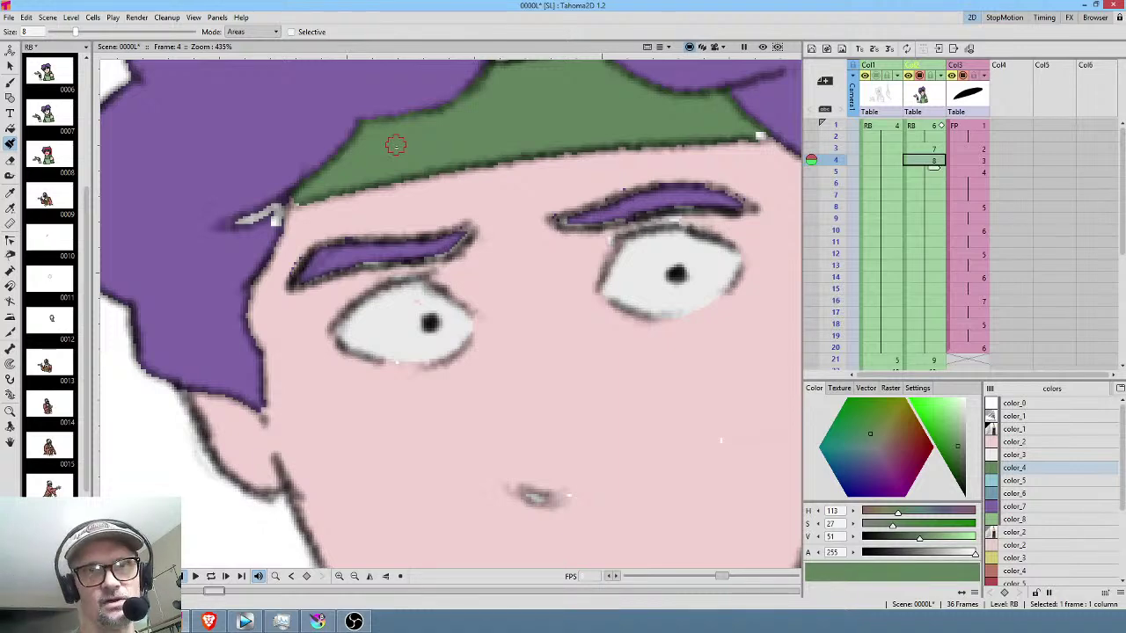
left_click_drag(395, 145, 302, 193)
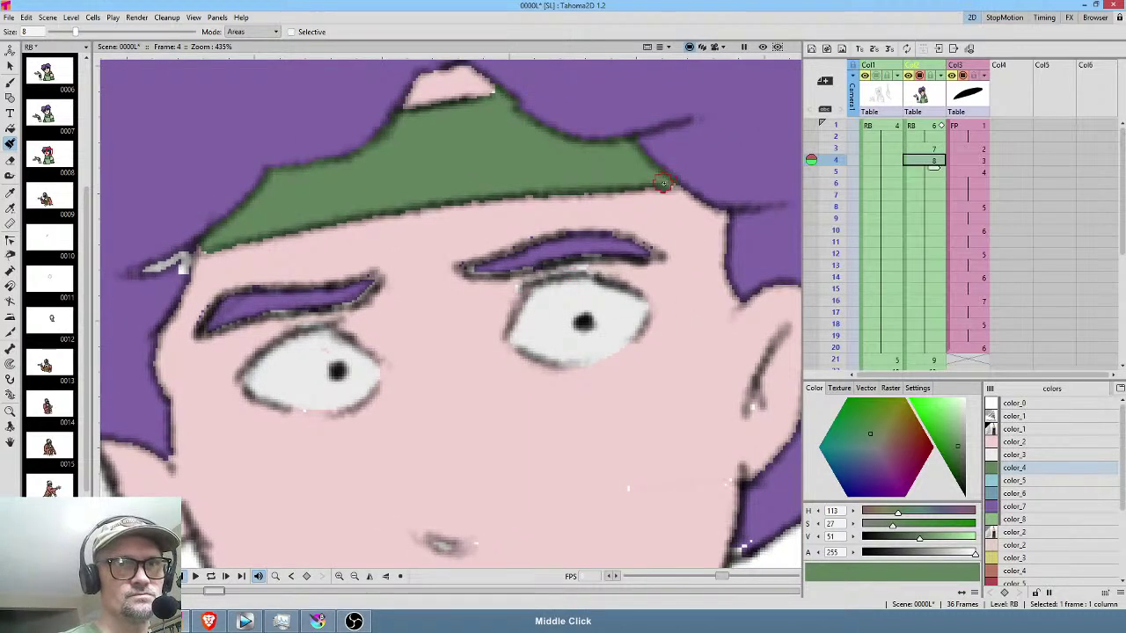
left_click(930, 148)
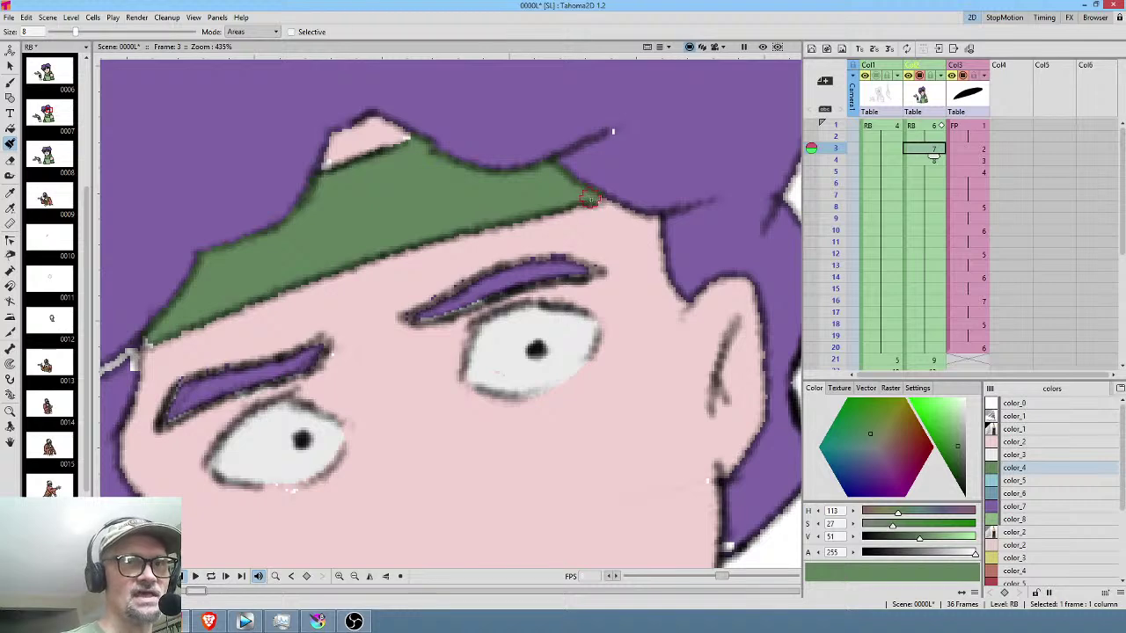
left_click(931, 126)
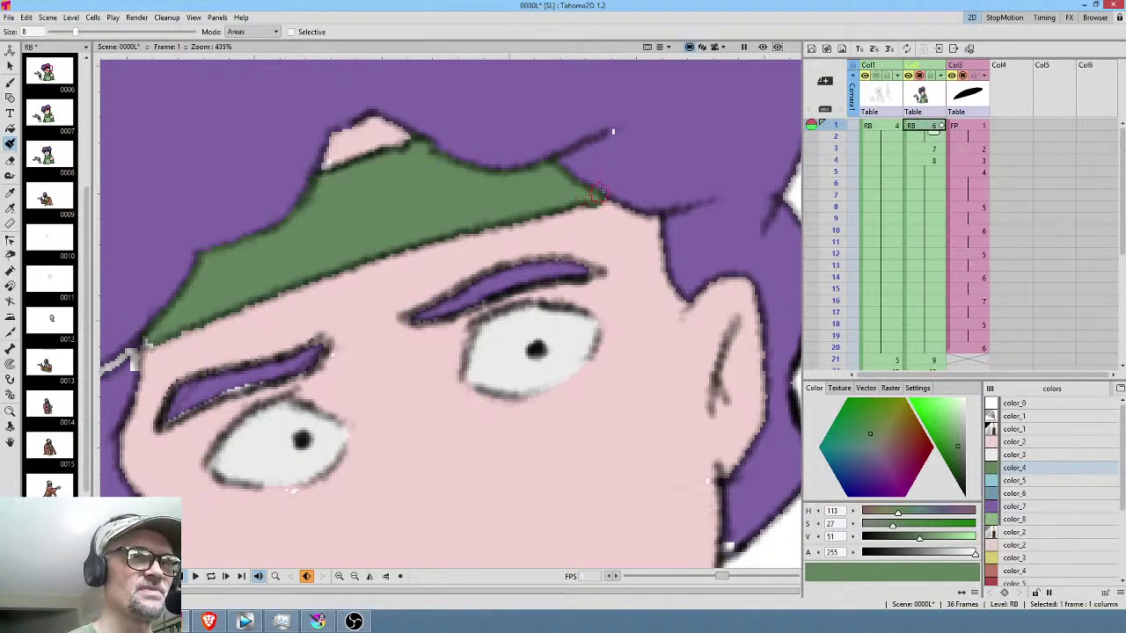
Paint over the unfilled gaps in the young character's hair on frames 1 and 3 with purple color_7.
left_click(1020, 507)
left_click_drag(738, 534, 729, 352)
left_click_drag(235, 187, 223, 184)
key("period")
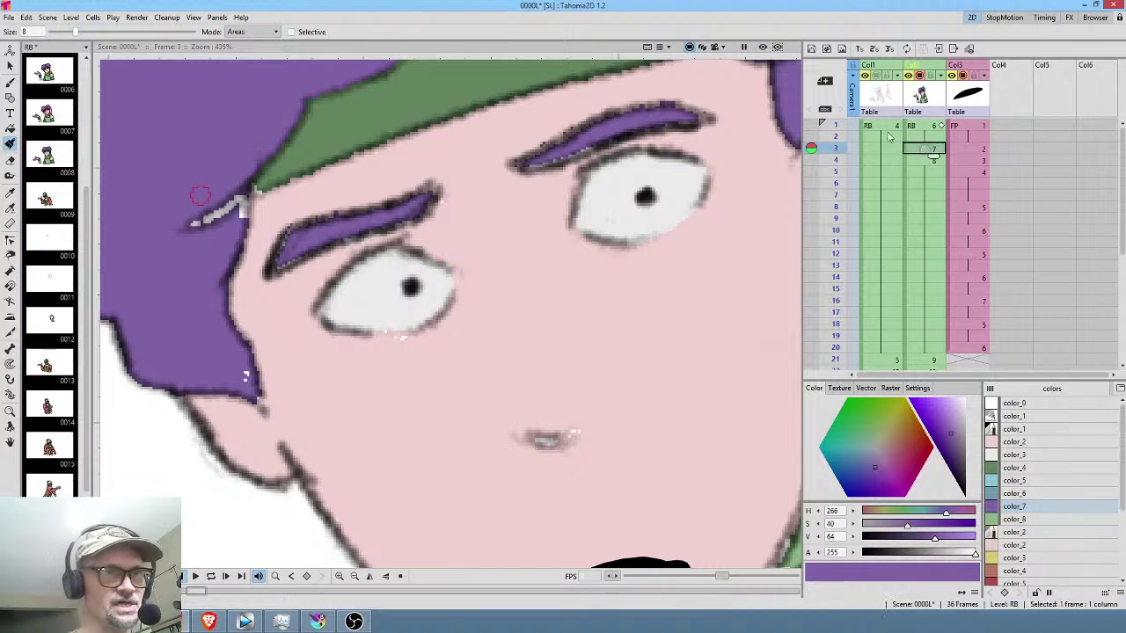
left_click_drag(234, 214, 181, 231)
left_click_drag(244, 378, 238, 360)
Paint the unfilled gaps beside the forehead and along the outer hair edge purple on frame 4.
key("period")
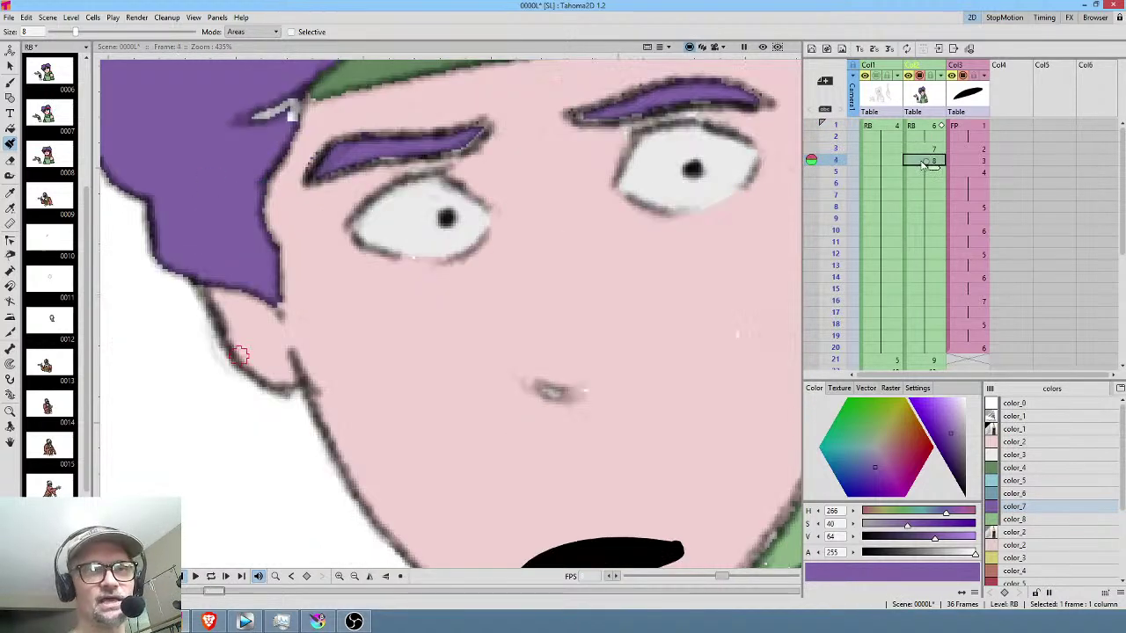
left_click_drag(254, 165, 242, 271)
left_click_drag(264, 218, 144, 256)
left_click_drag(578, 335, 463, 407)
left_click_drag(745, 151, 744, 165)
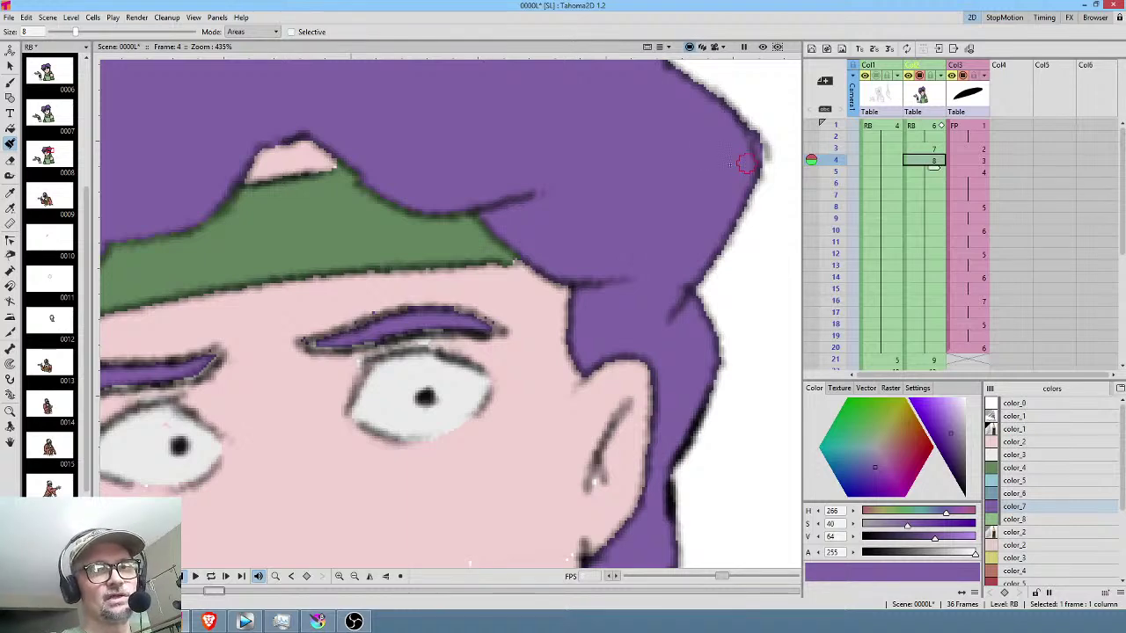
Compare the coloured drawings of the young character on frames 1, 3 and 4 with the old man's drawing on frame 21.
scroll(616, 194, "down", 3)
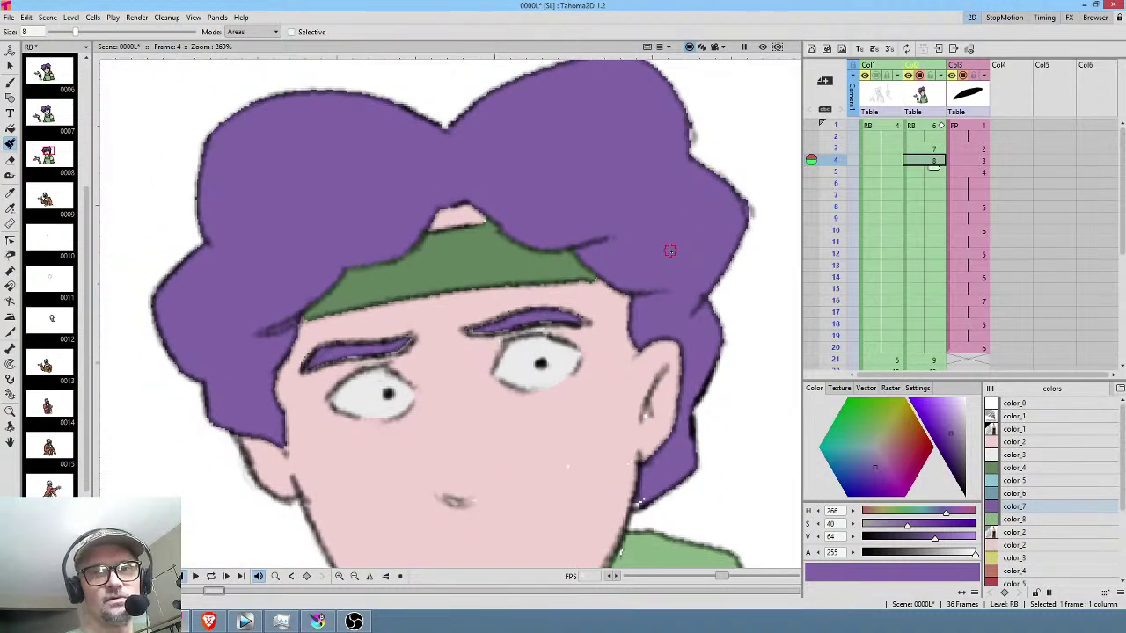
left_click(934, 126)
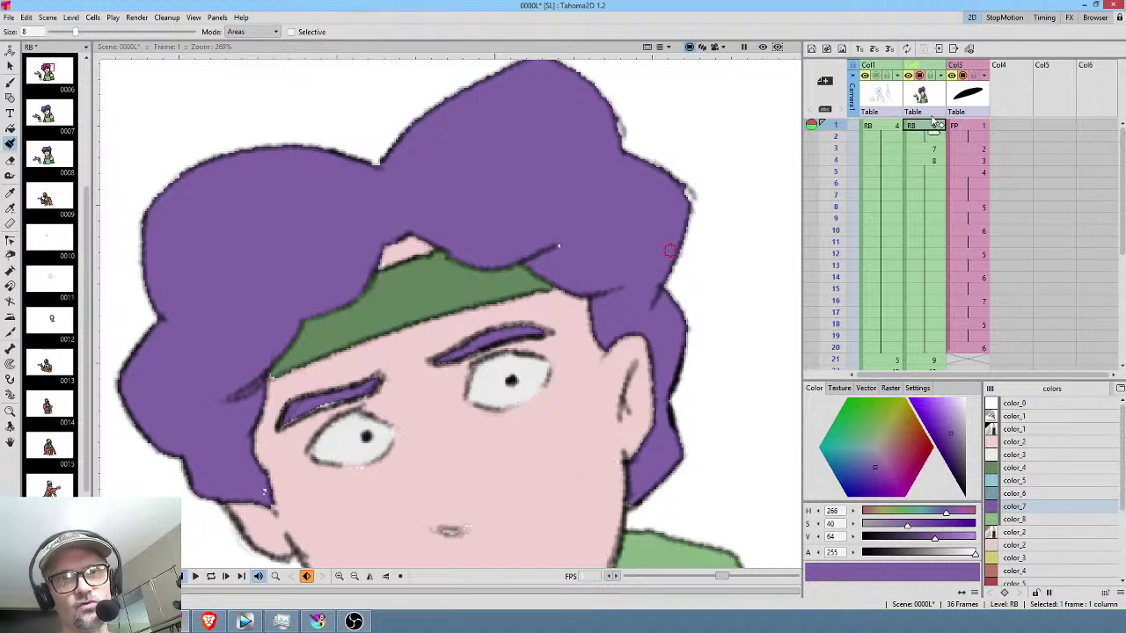
left_click(929, 149)
left_click(931, 161)
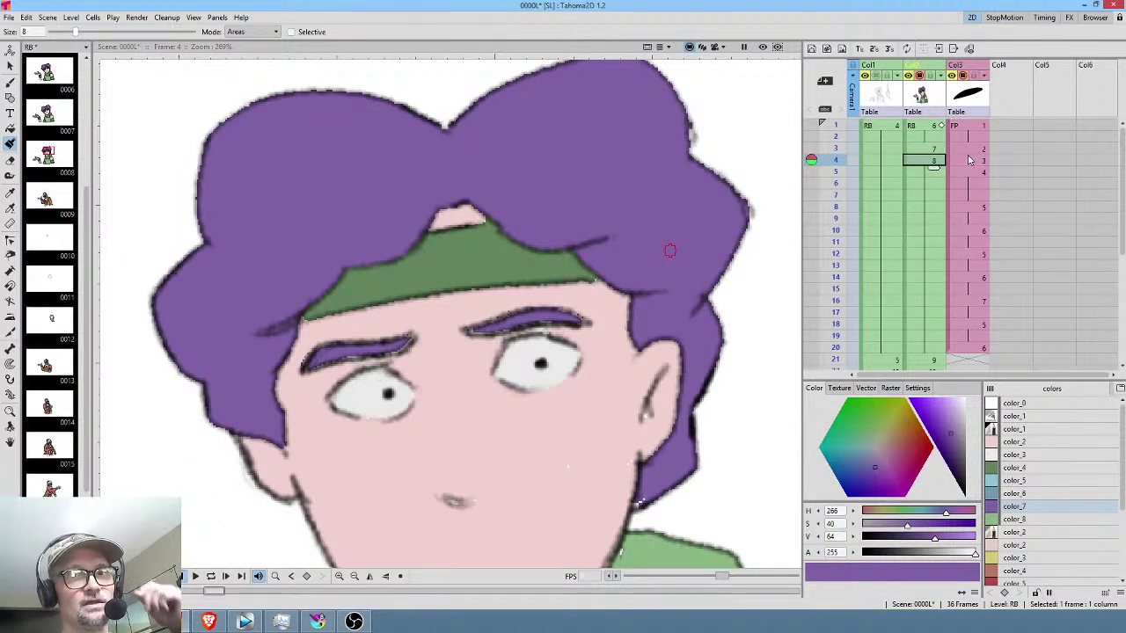
middle_click(960, 226)
scroll(959, 227, "down", 1)
left_click(935, 254)
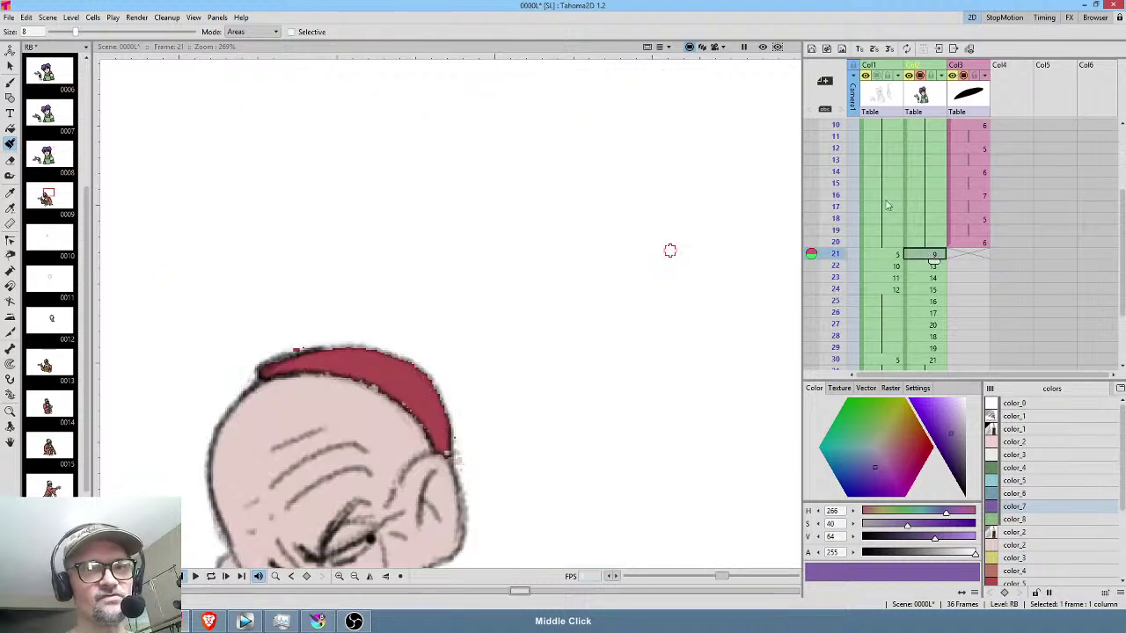
scroll(515, 340, "down", 3)
left_click_drag(614, 387, 560, 253)
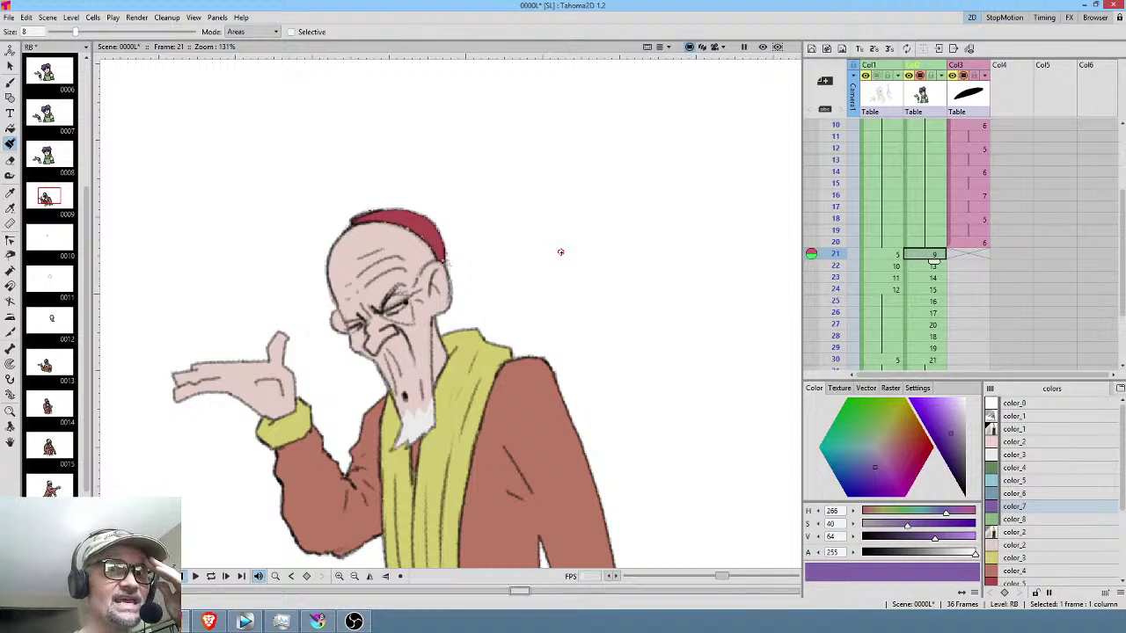
Scrub through the young character's frames 1 to 13 and the old man's frames 21 to 23 to check the colouring.
left_click(968, 194)
scroll(998, 255, "up", 2)
scroll(937, 141, "up", 2)
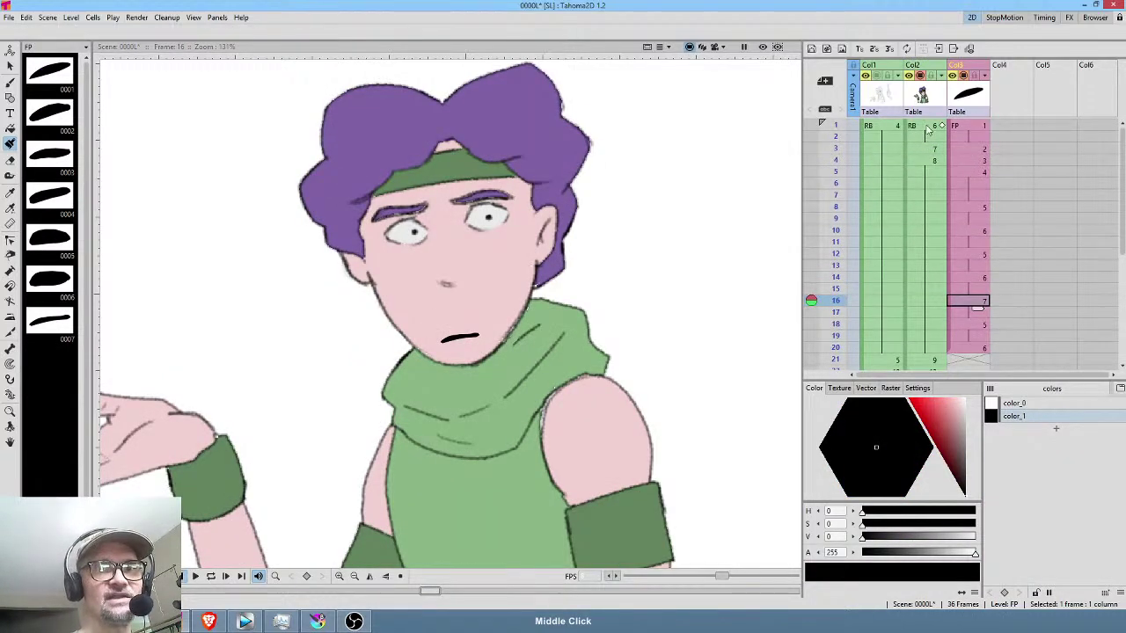
left_click(837, 127)
left_click_drag(838, 132, 836, 267)
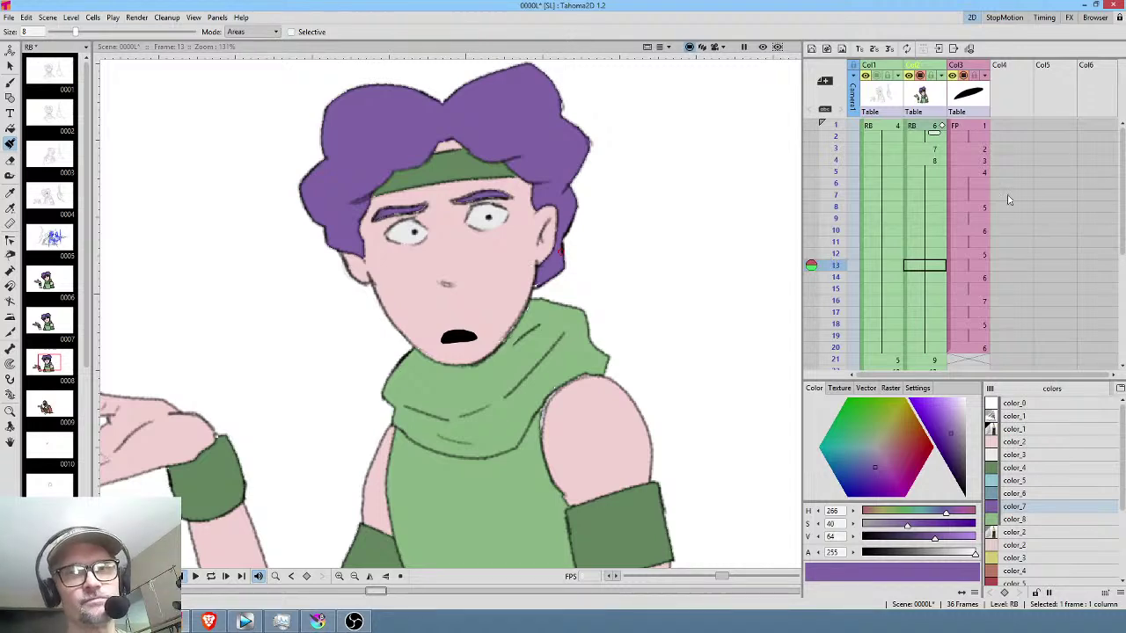
left_click(928, 160)
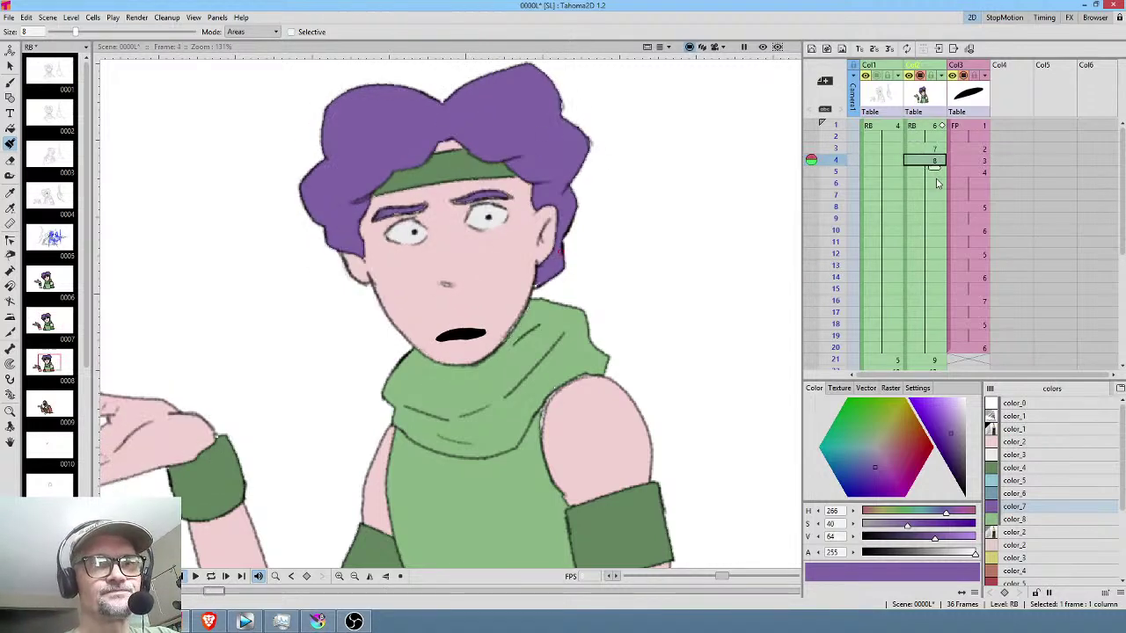
scroll(958, 312, "down", 2)
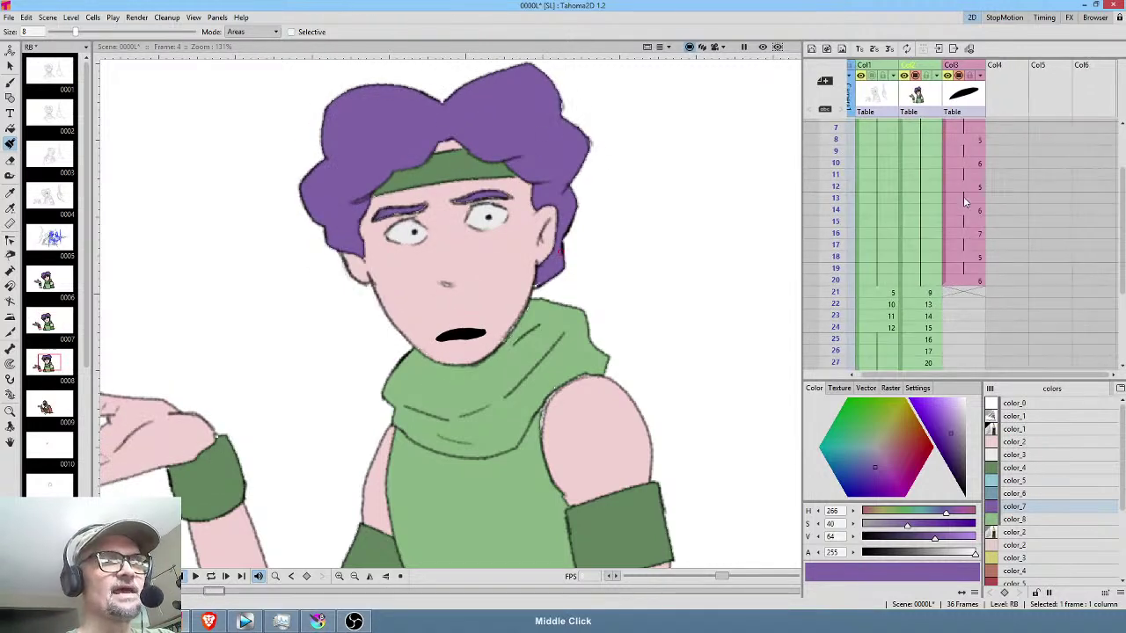
left_click(928, 291)
left_click_drag(834, 202, 828, 315)
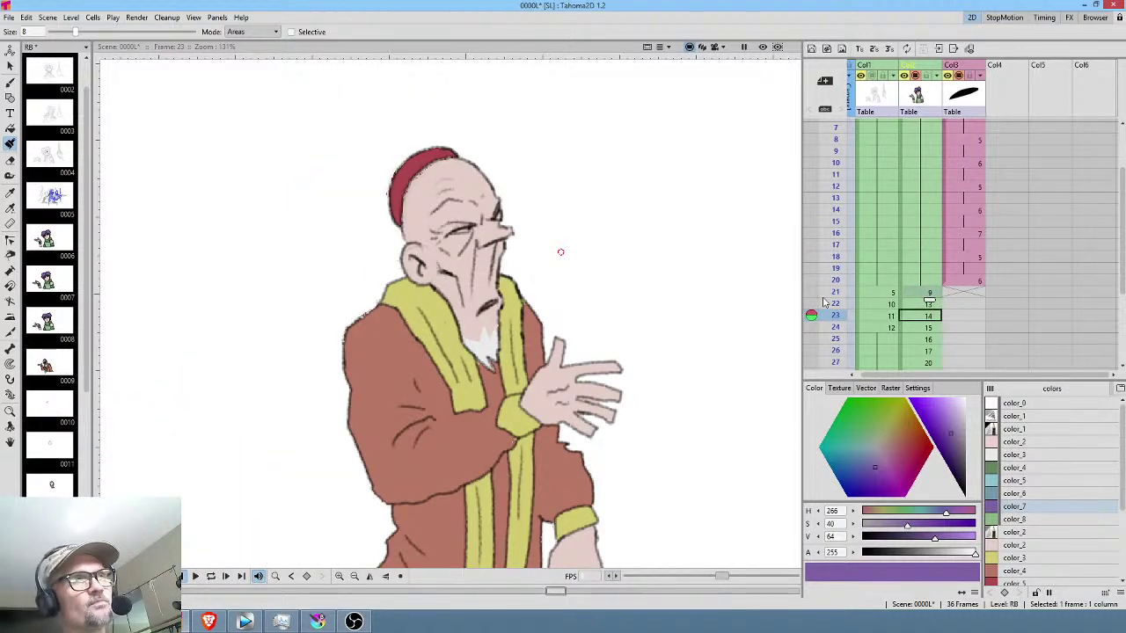
left_click_drag(838, 233, 836, 288)
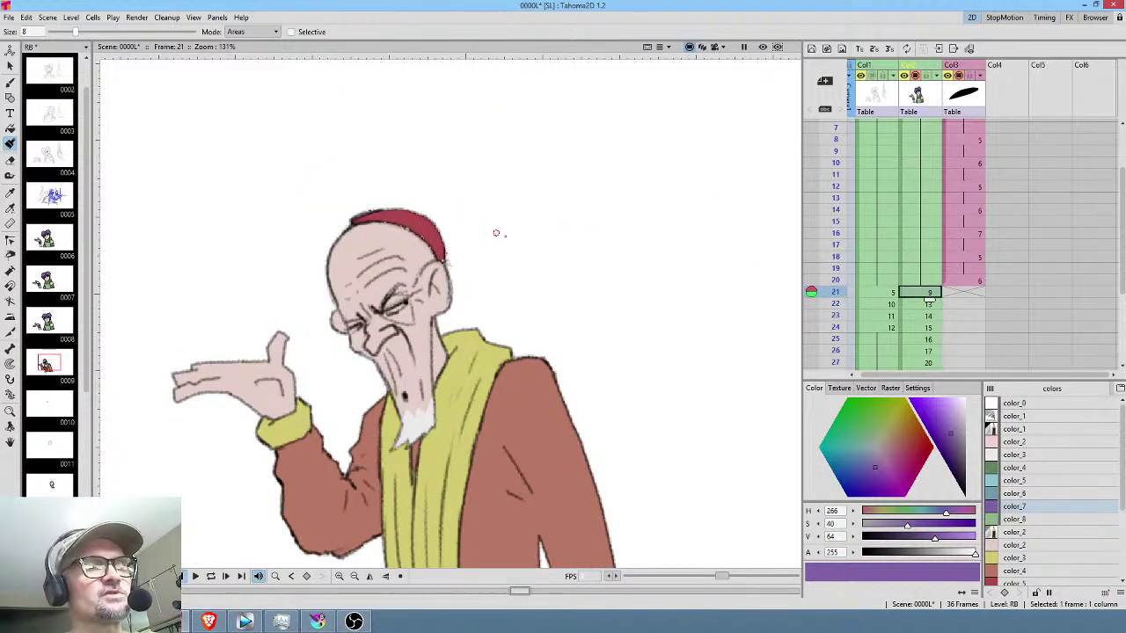
Switch the viewer to camera view with the whole frame of the old man visible.
scroll(524, 247, "down", 3)
left_click_drag(621, 214, 588, 222)
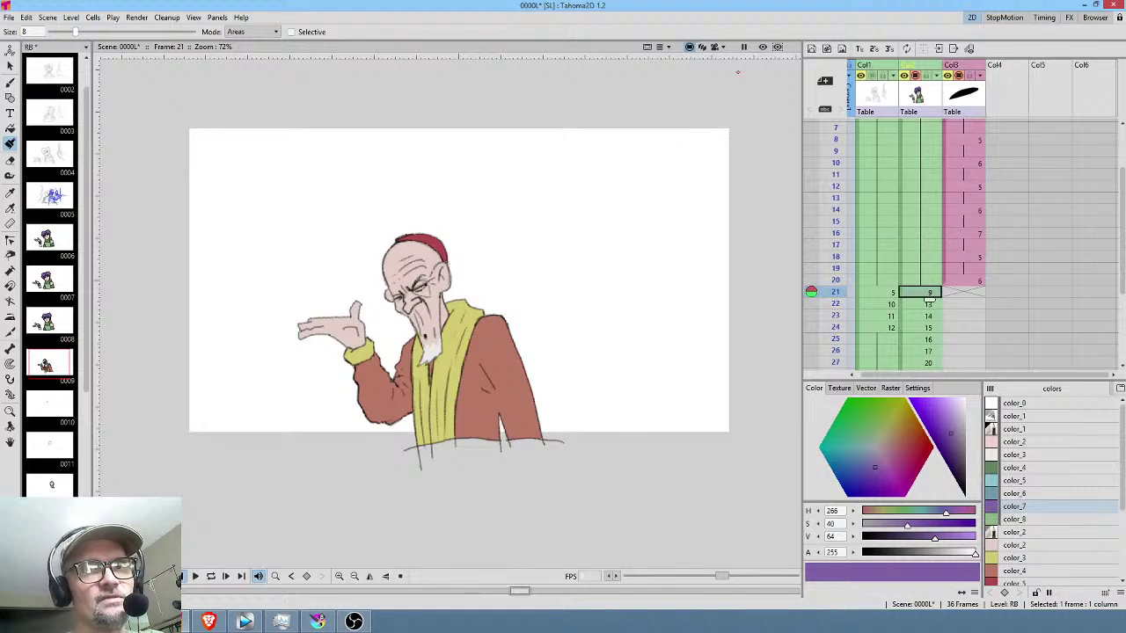
left_click(714, 47)
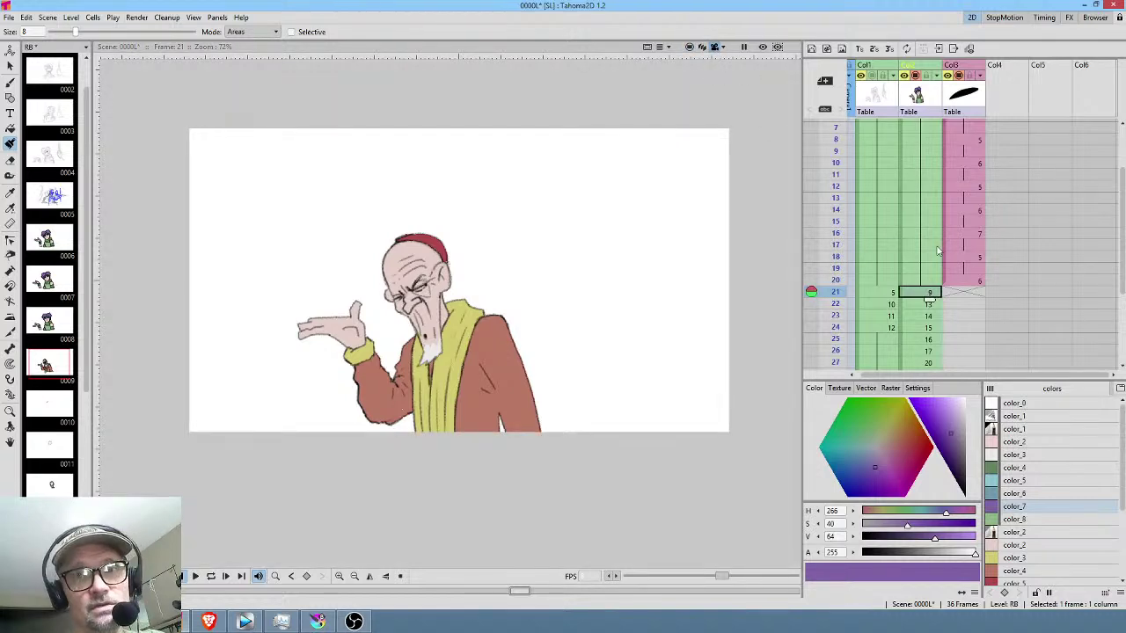
Scrub through the animation from frame 1 onward in camera view to review both characters' movements.
scroll(940, 252, "up", 2)
left_click(916, 128)
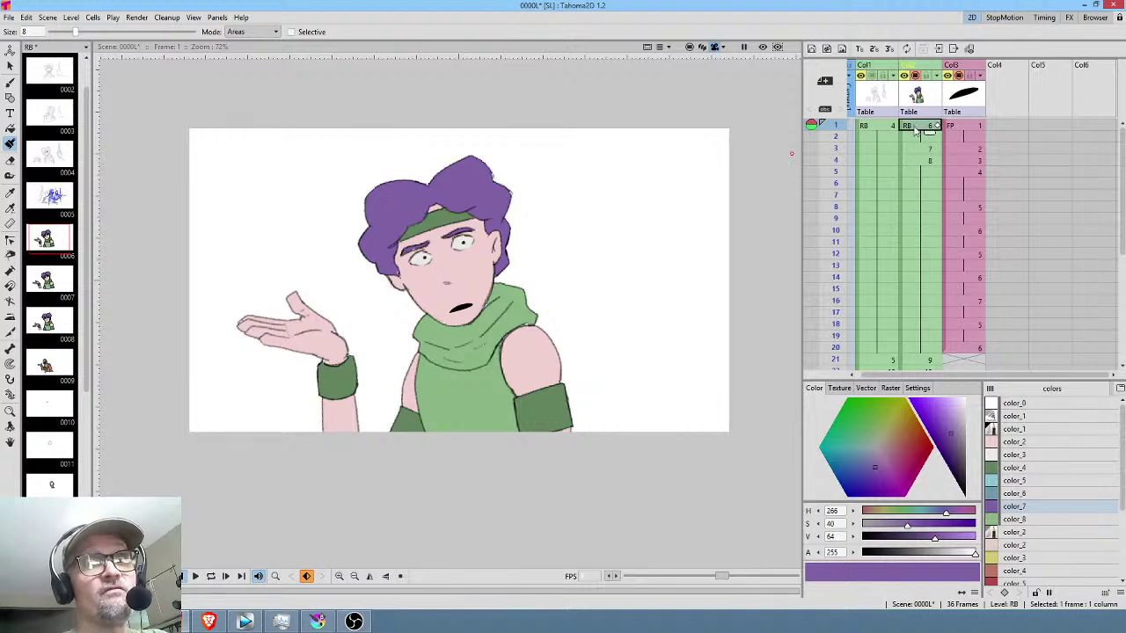
left_click_drag(839, 128, 834, 276)
scroll(890, 268, "down", 2)
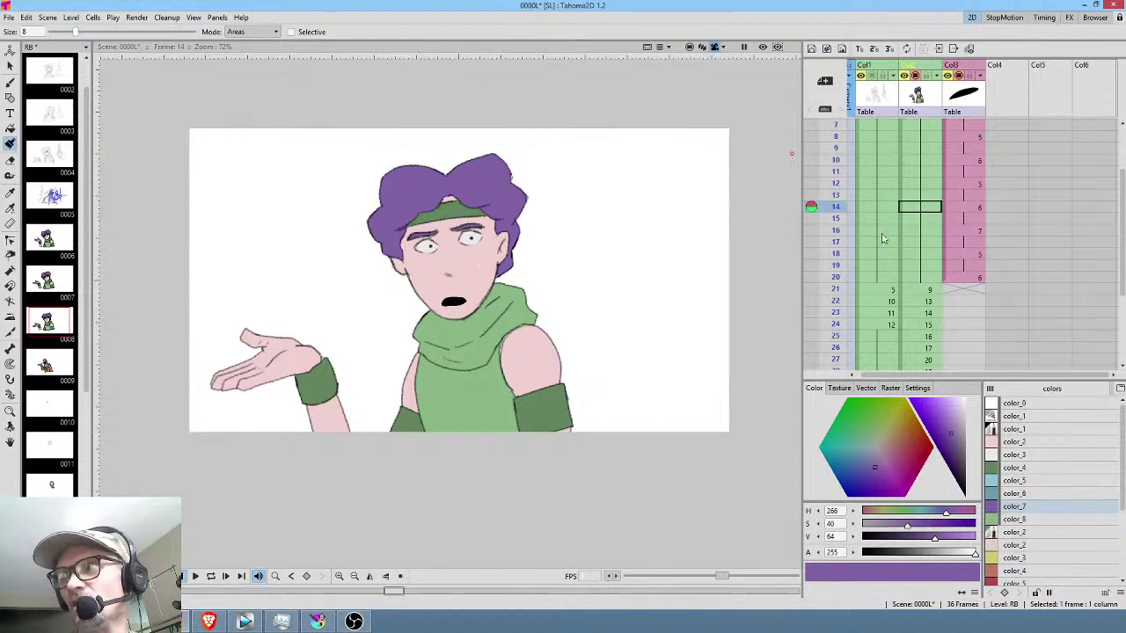
left_click_drag(830, 224, 829, 306)
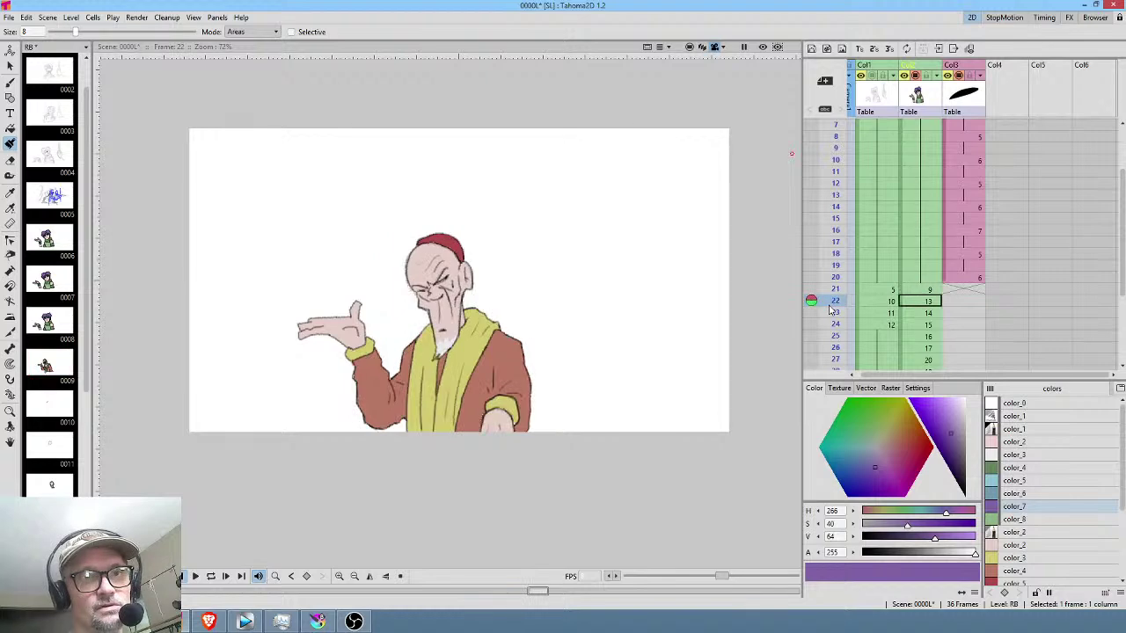
scroll(898, 290, "down", 4)
mouse_move(836, 148)
left_mouse_down()
mouse_move(832, 219)
mouse_move(846, 76)
left_mouse_up()
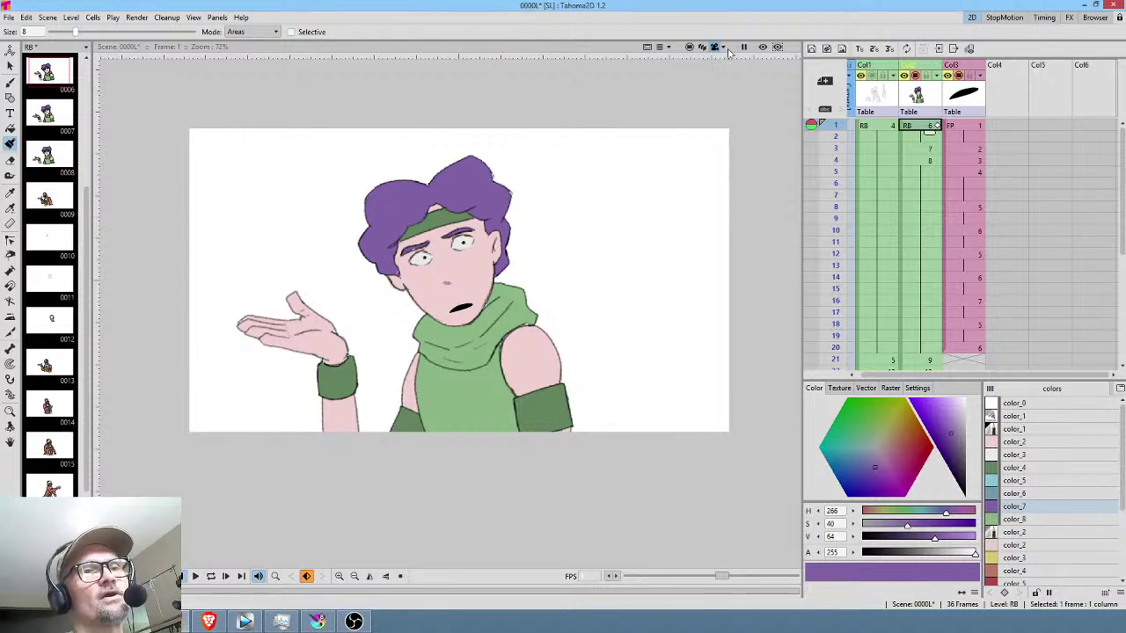
Save the scene together with all its levels.
left_click(9, 19)
left_click(32, 58)
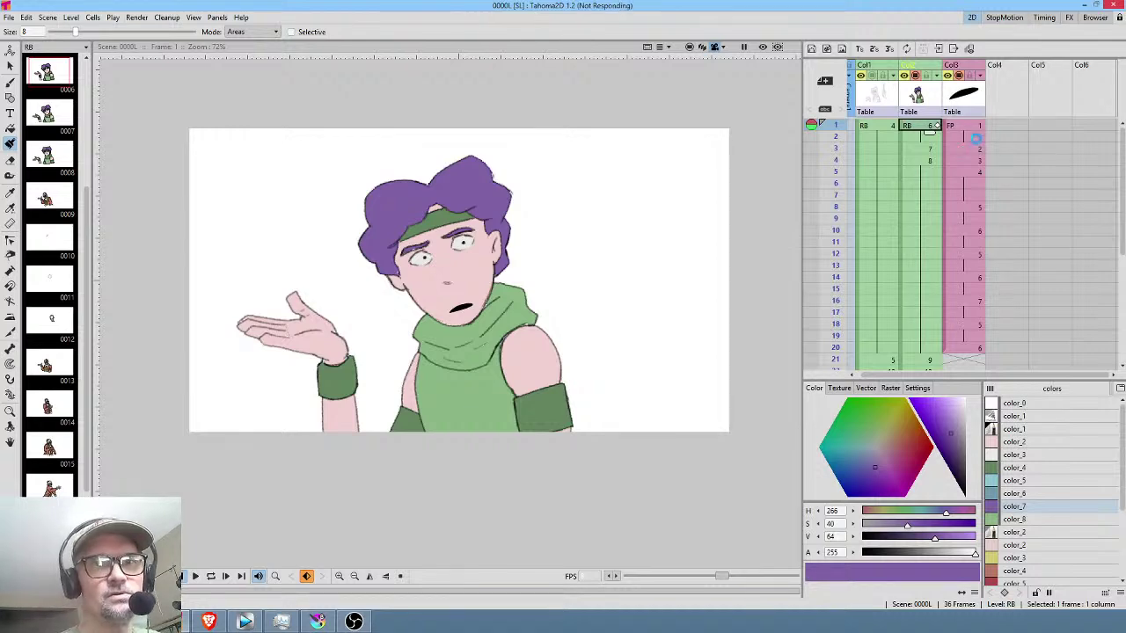
Scrub repeatedly from frame 1 through the young character's talking frames and on to the old man's pointing pose at frame 26.
middle_click(939, 208)
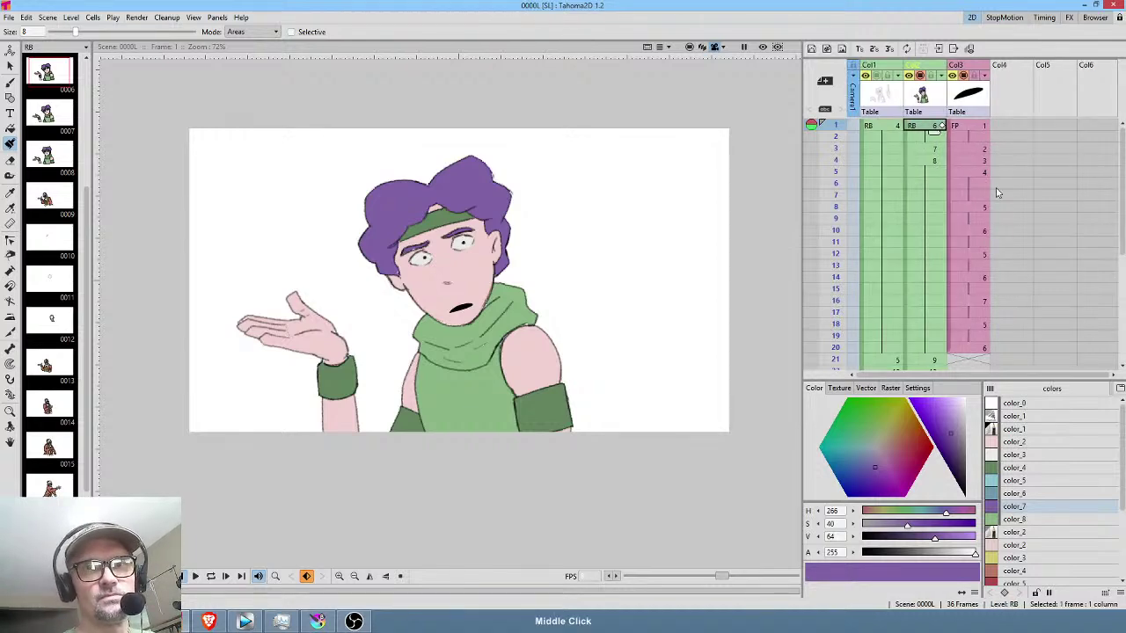
mouse_move(850, 138)
left_mouse_down()
mouse_move(840, 188)
mouse_move(837, 131)
mouse_move(836, 166)
mouse_move(837, 132)
mouse_move(827, 165)
mouse_move(836, 145)
mouse_move(837, 179)
left_mouse_up()
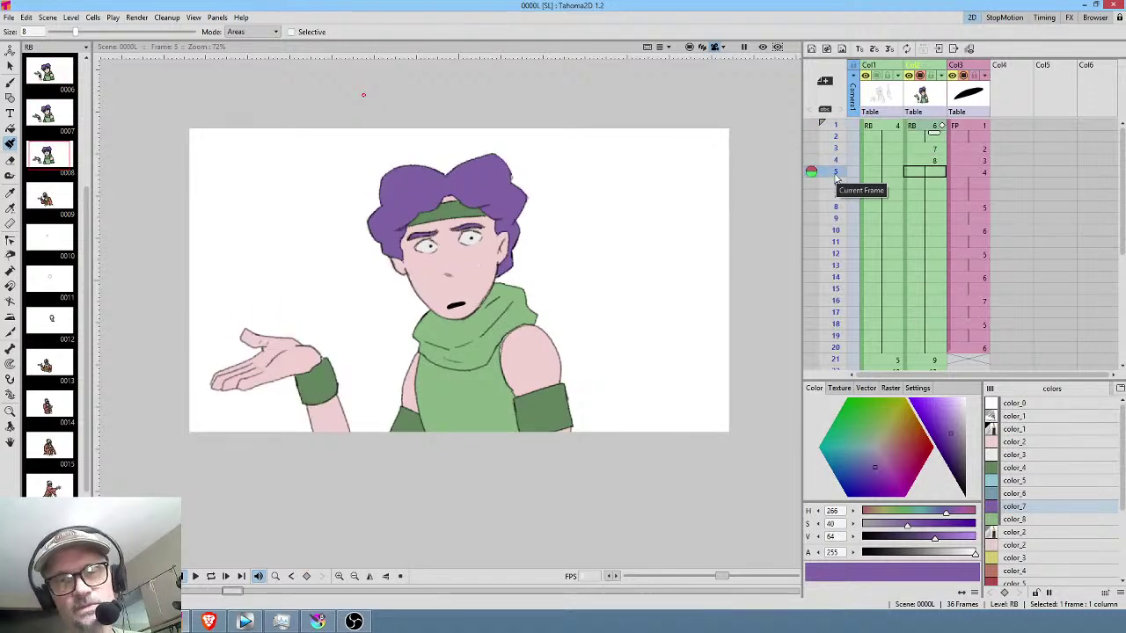
scroll(1007, 316, "down", 3)
left_click_drag(844, 236, 840, 271)
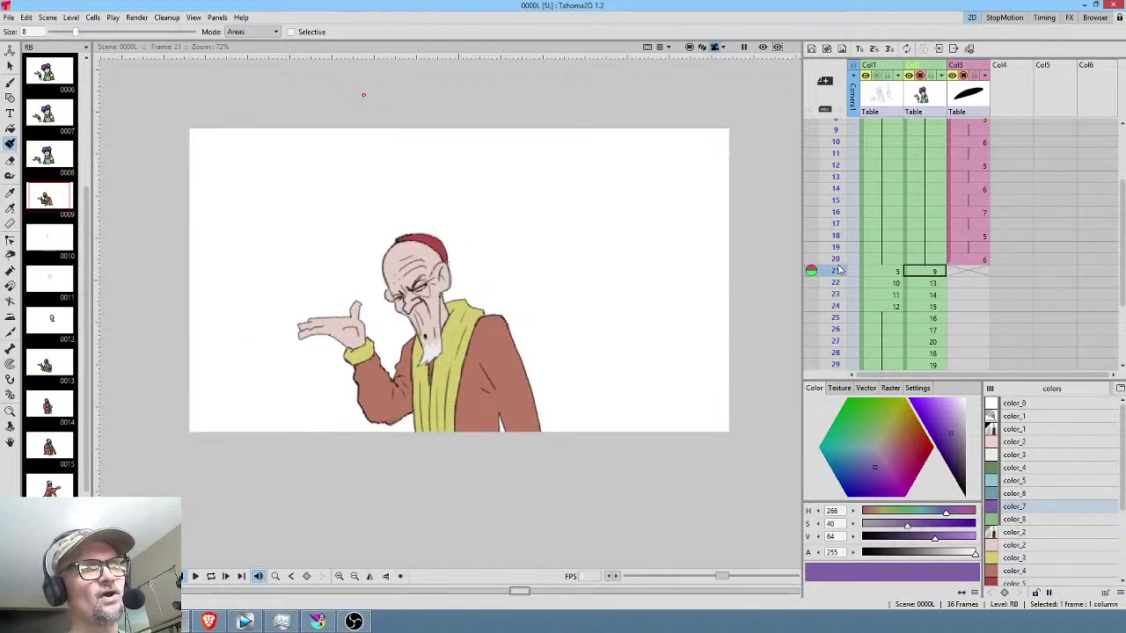
middle_click(942, 186)
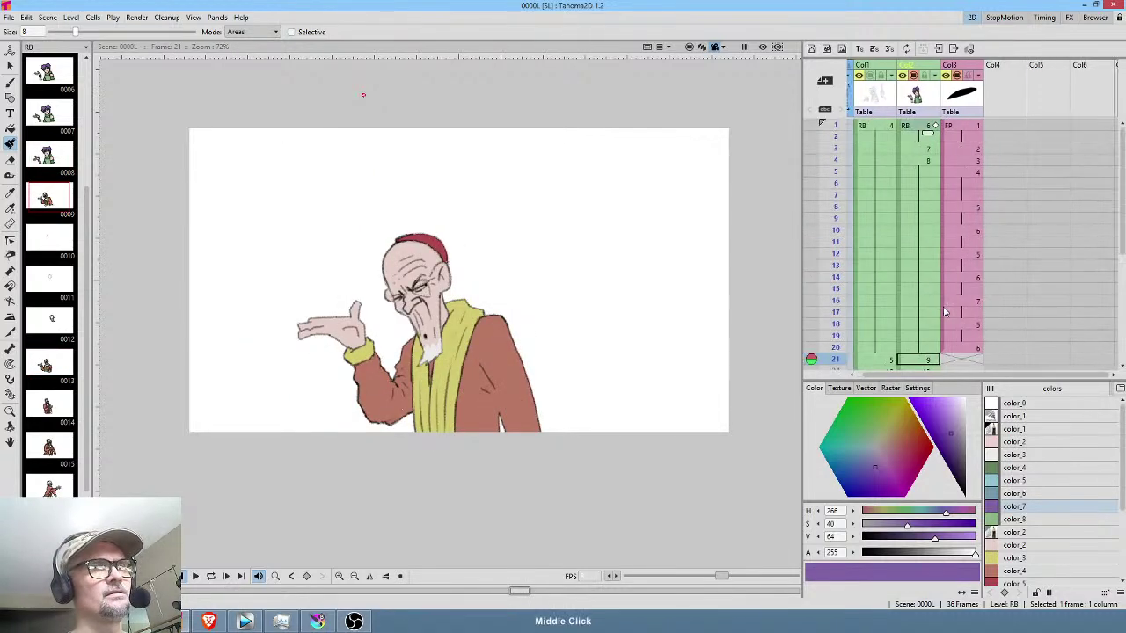
left_click(917, 128)
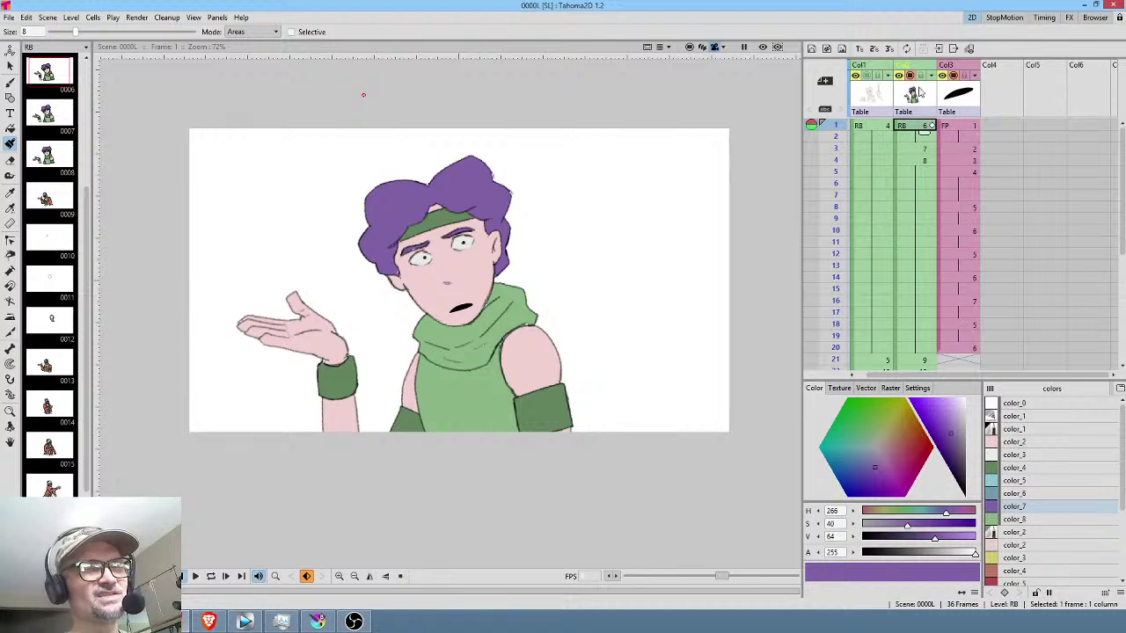
mouse_move(833, 137)
left_mouse_down()
mouse_move(838, 209)
mouse_move(846, 200)
left_mouse_up()
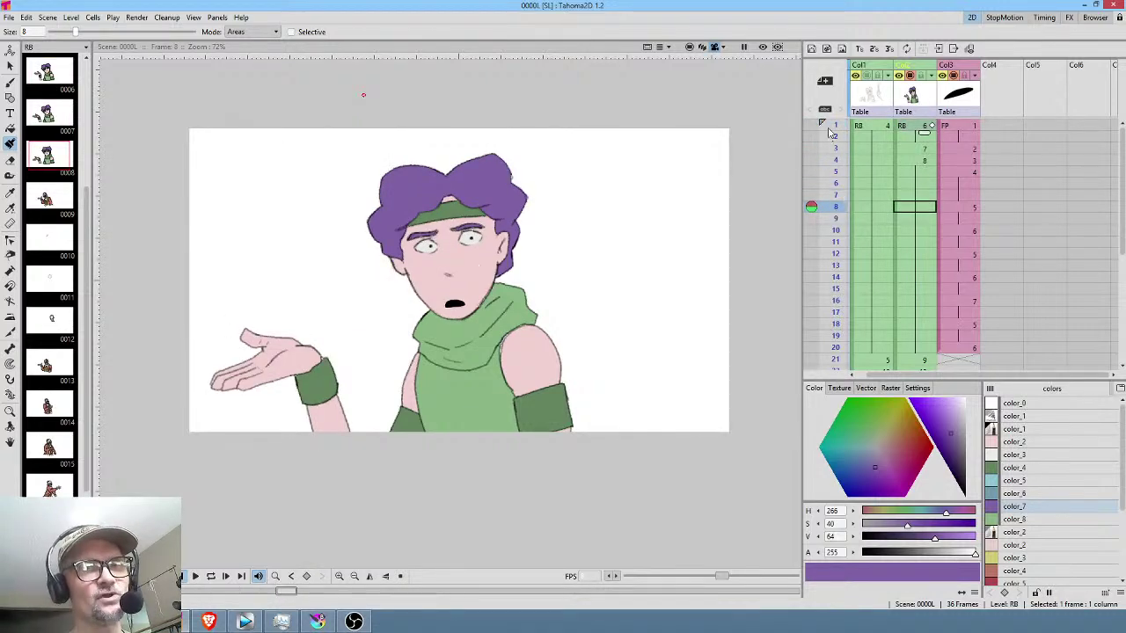
left_click_drag(834, 132, 846, 278)
scroll(949, 191, "down", 3)
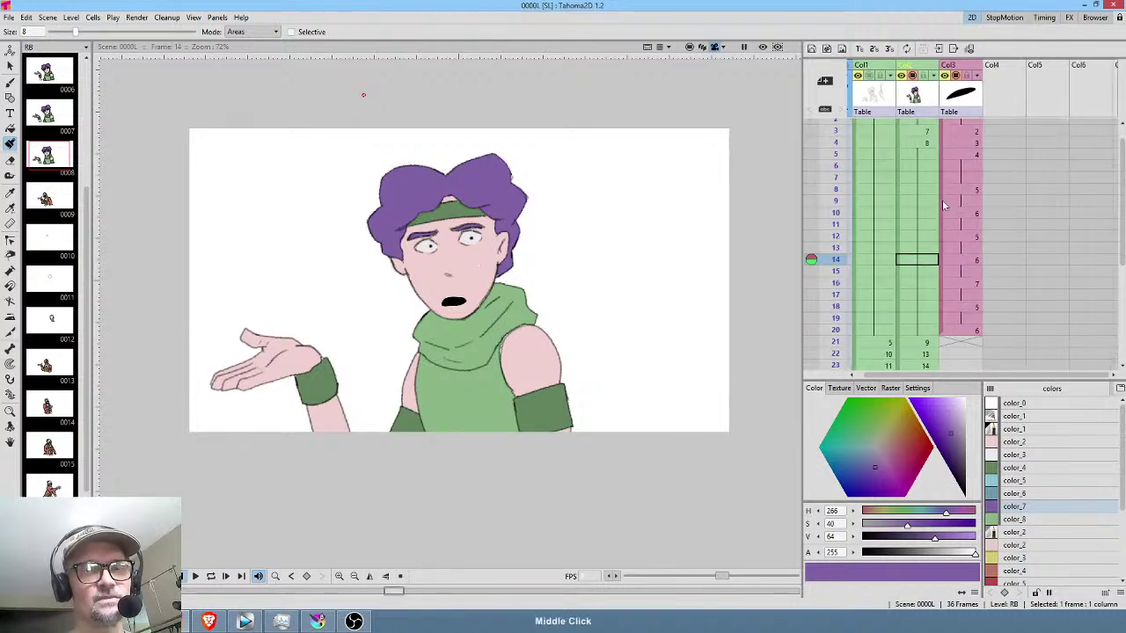
left_click_drag(837, 165, 839, 294)
middle_click(952, 269)
scroll(950, 227, "down", 2)
mouse_move(829, 204)
left_mouse_down()
mouse_move(835, 271)
mouse_move(837, 214)
left_mouse_up()
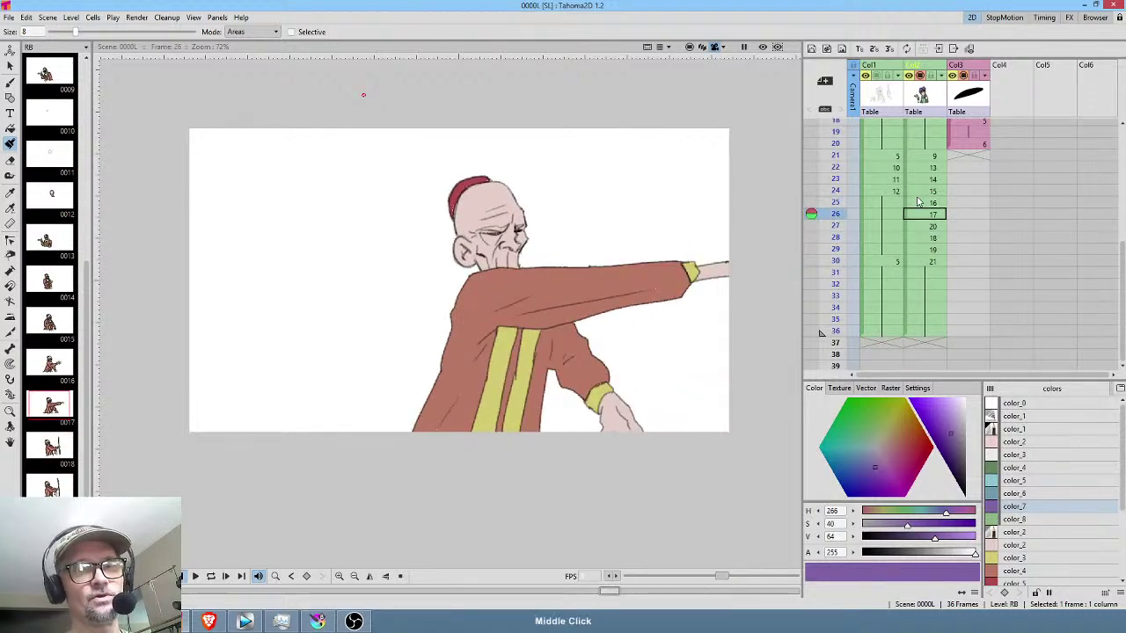
Step back through the old man's frames to frame 20, and replay the animation from frame 1 to frame 23.
scroll(836, 214, "up", 2)
mouse_move(832, 276)
left_mouse_down()
mouse_move(836, 200)
mouse_move(836, 233)
mouse_move(841, 217)
left_mouse_up()
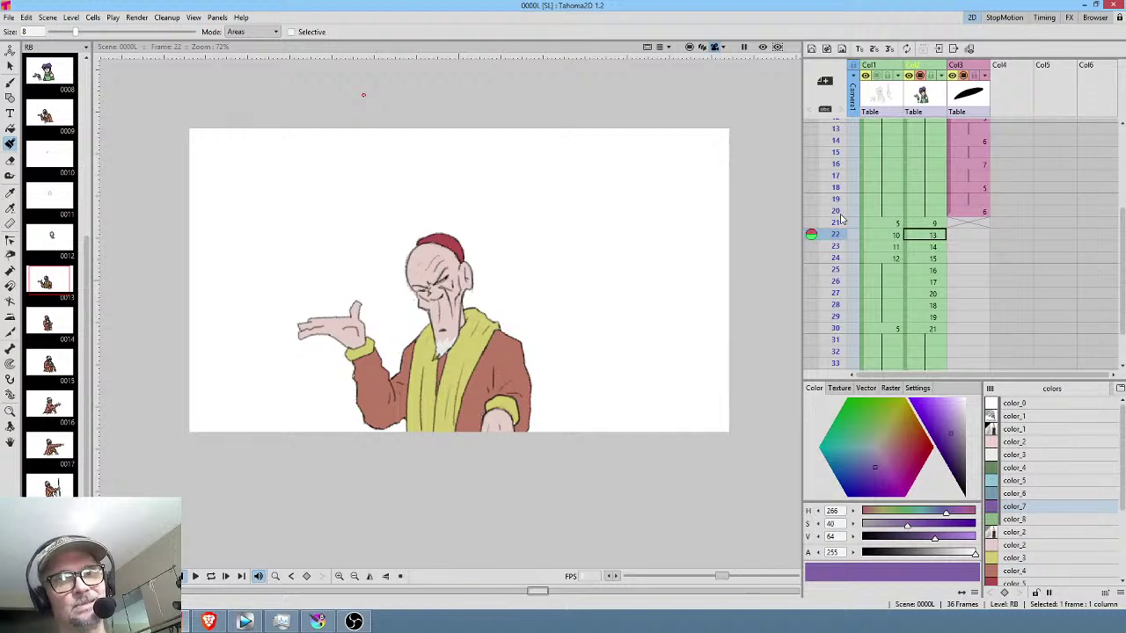
mouse_move(841, 219)
left_mouse_down()
mouse_move(841, 200)
mouse_move(837, 214)
left_mouse_up()
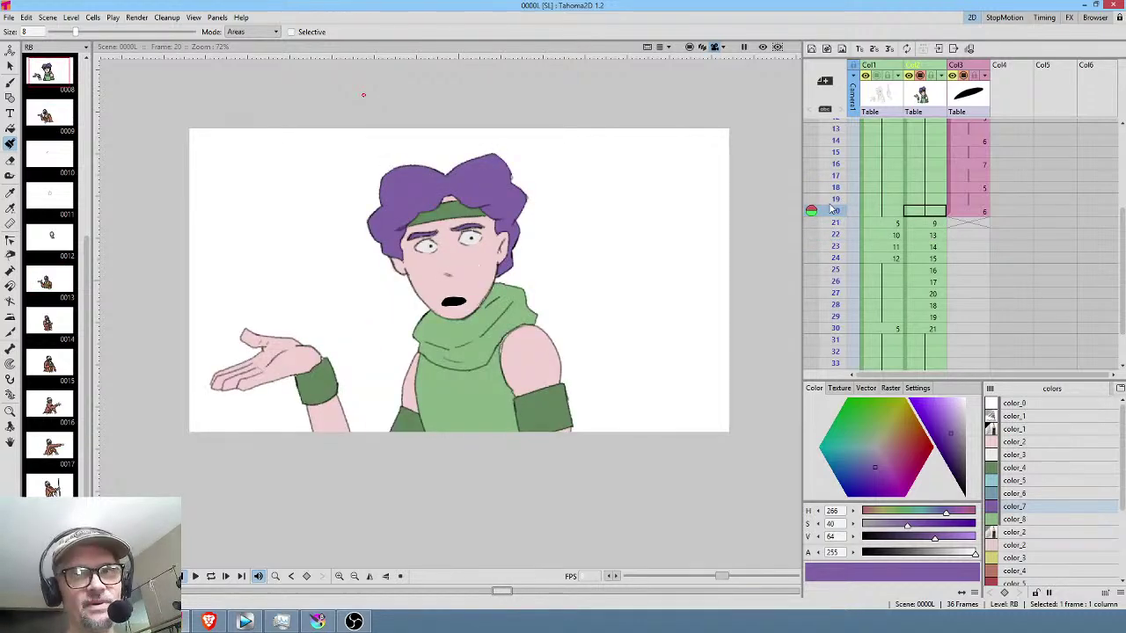
scroll(834, 176, "up", 4)
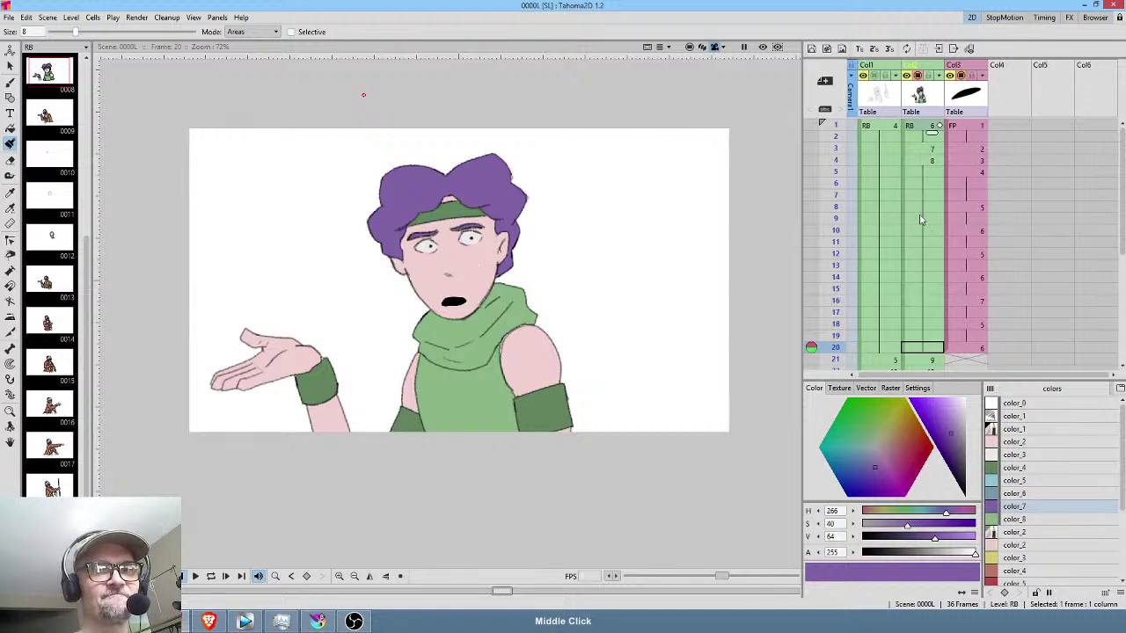
left_click_drag(837, 129, 837, 254)
scroll(948, 256, "down", 3)
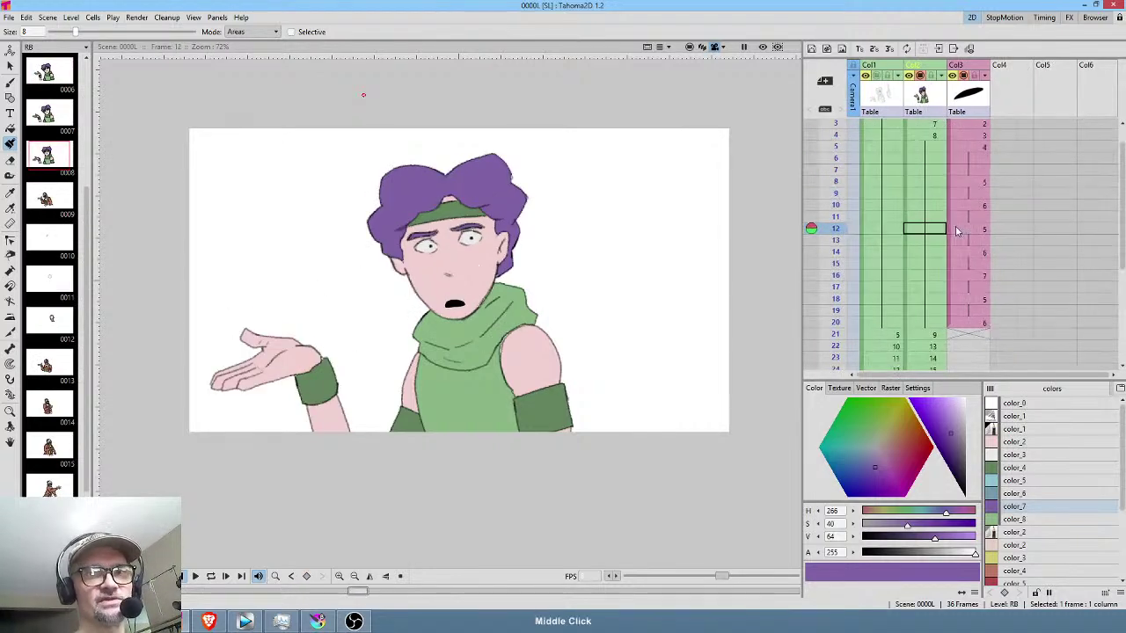
mouse_move(845, 169)
left_mouse_down()
mouse_move(840, 327)
mouse_move(847, 267)
left_mouse_up()
Save all parts of the scene again.
left_click(9, 17)
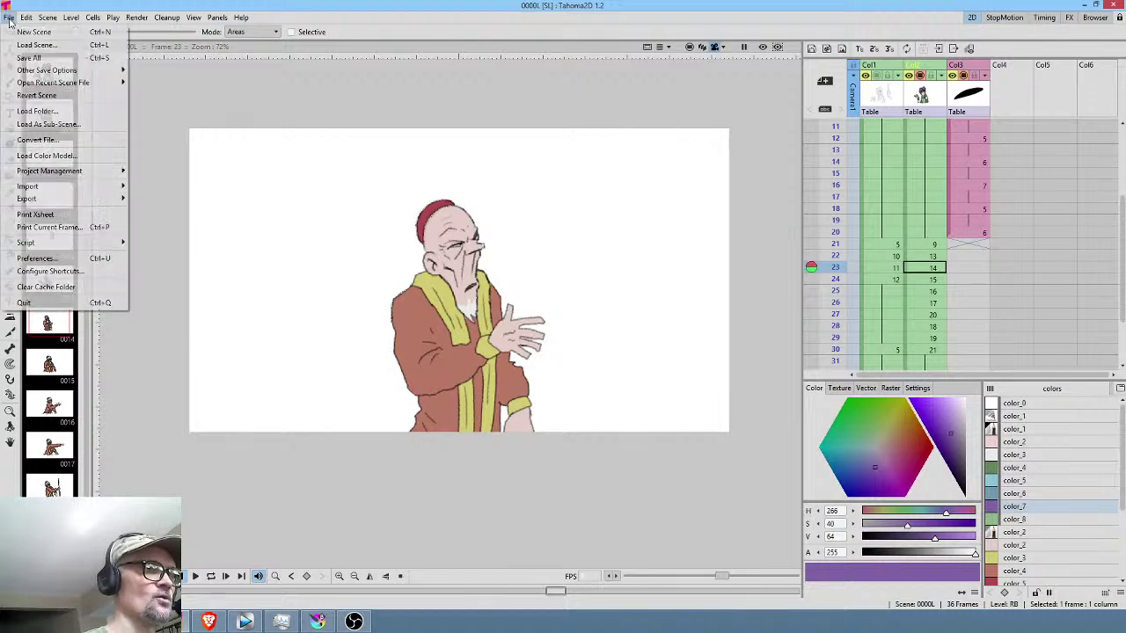
left_click(26, 58)
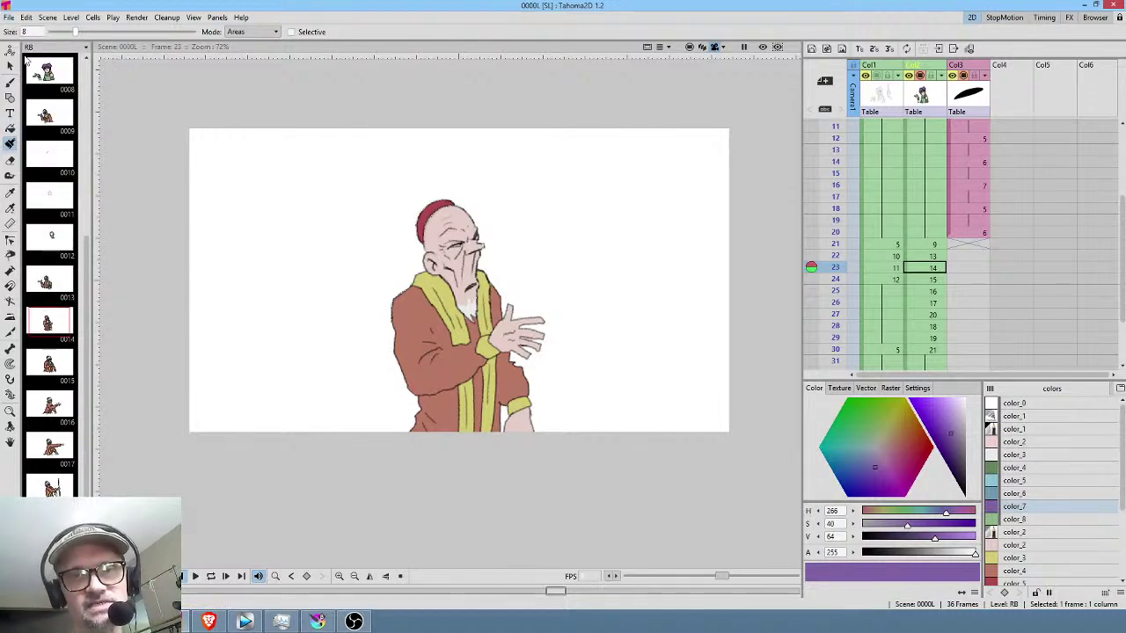
Scrub from the young character's frame 19 through the old man's frames to frame 27, and return to frame 21.
left_click(835, 220)
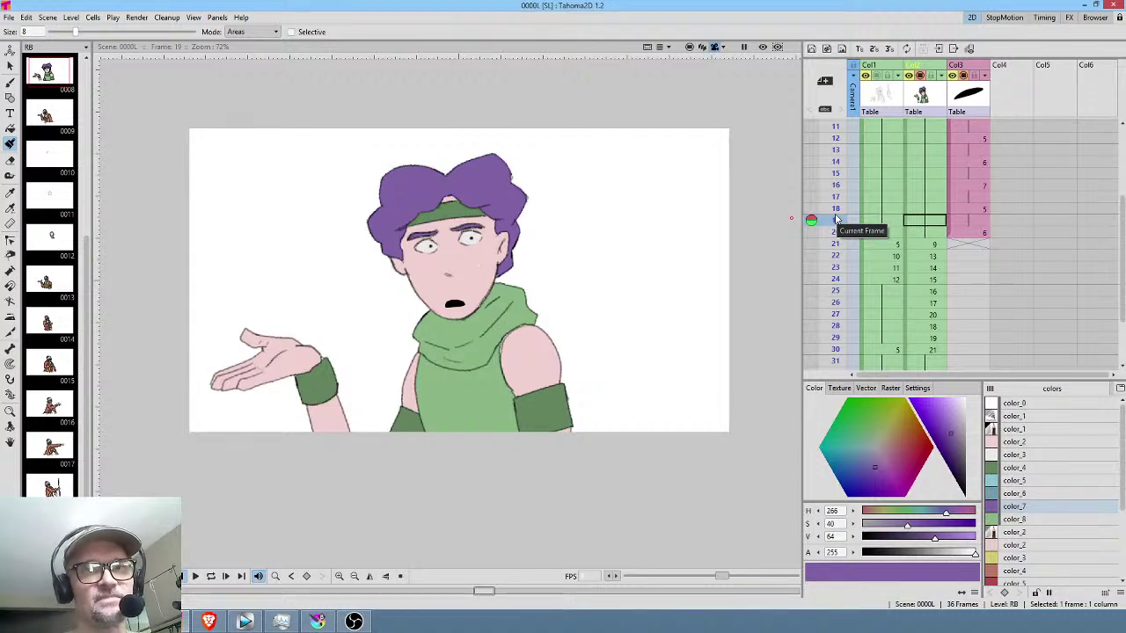
left_click_drag(835, 222, 836, 269)
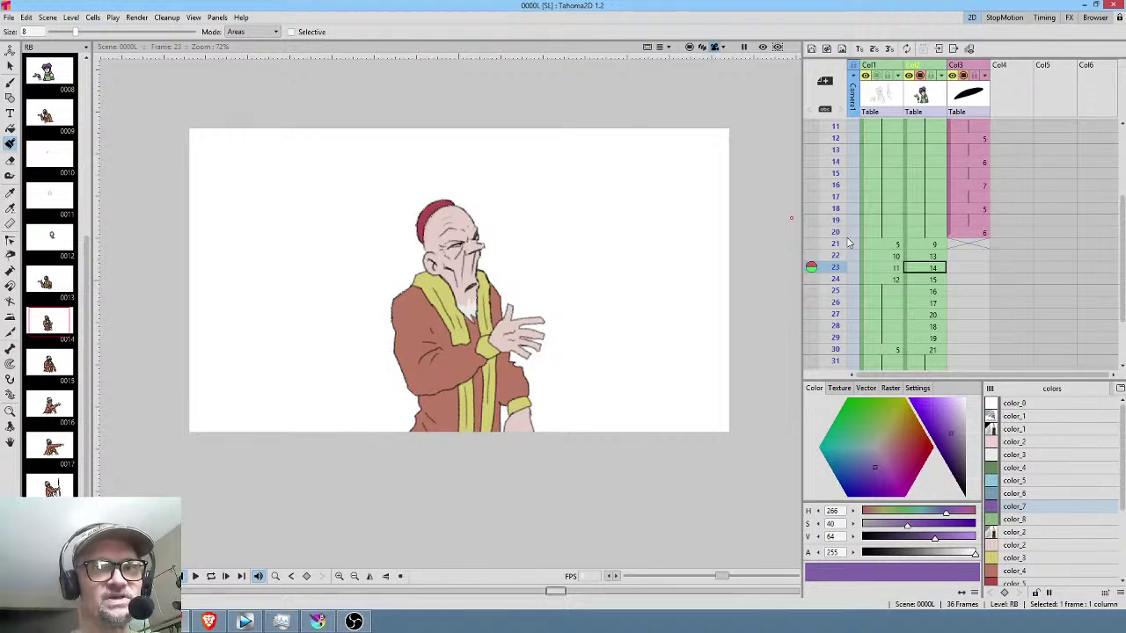
left_click_drag(836, 250, 838, 301)
middle_click(954, 256)
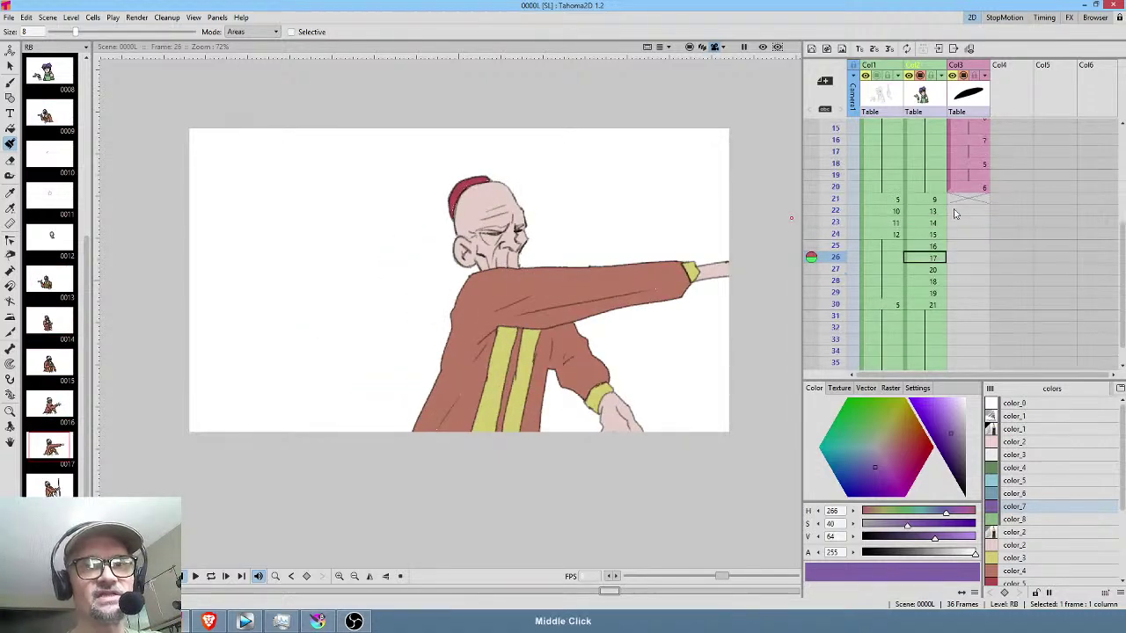
left_click_drag(836, 202, 836, 239)
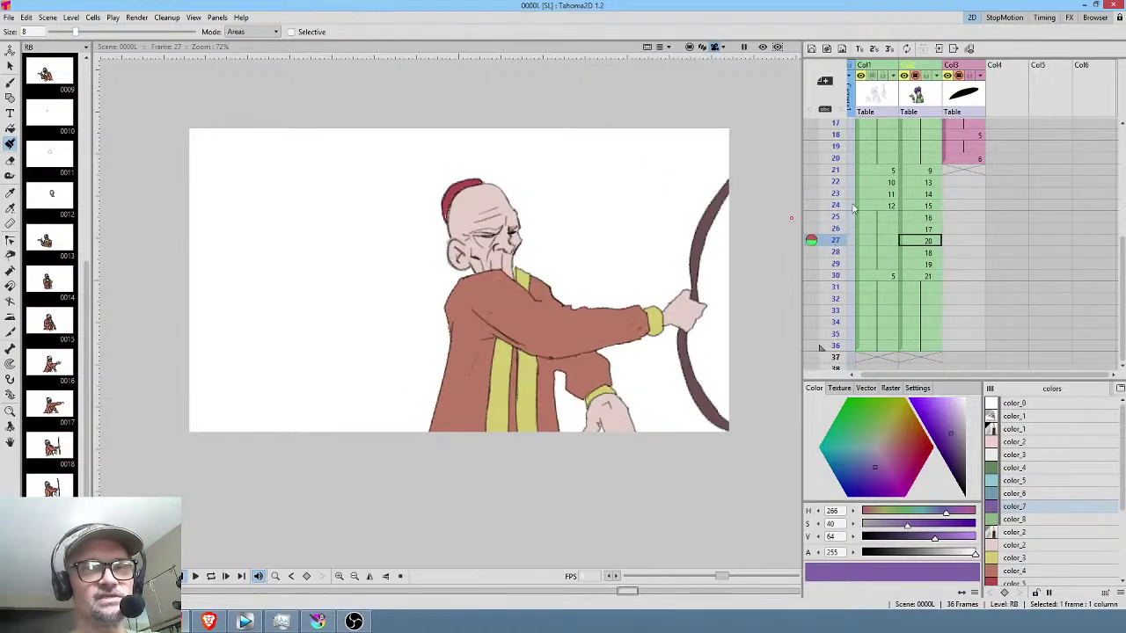
left_click(926, 171)
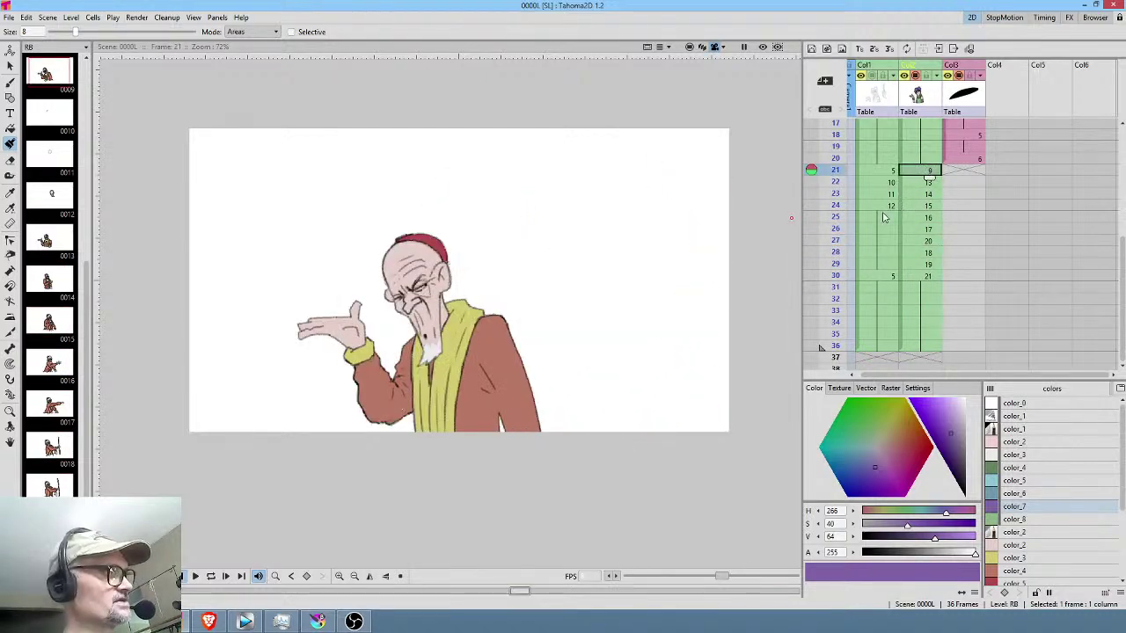
Replay the animation from the first frame, and save all parts of the scene.
key("alt+comma")
key("p")
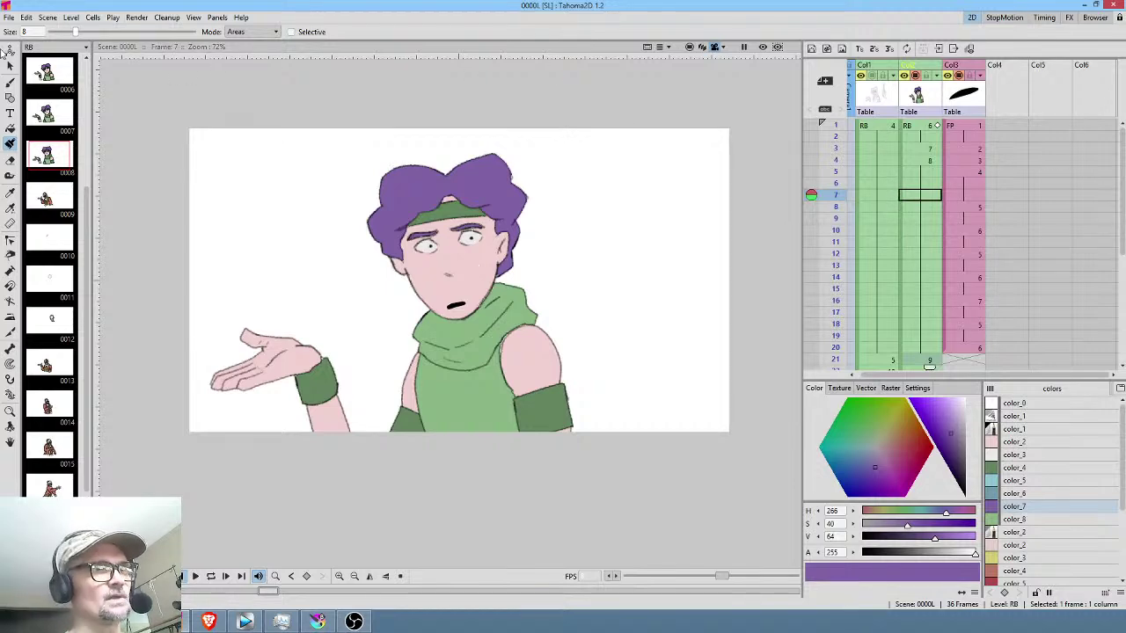
left_click(7, 17)
left_click(13, 63)
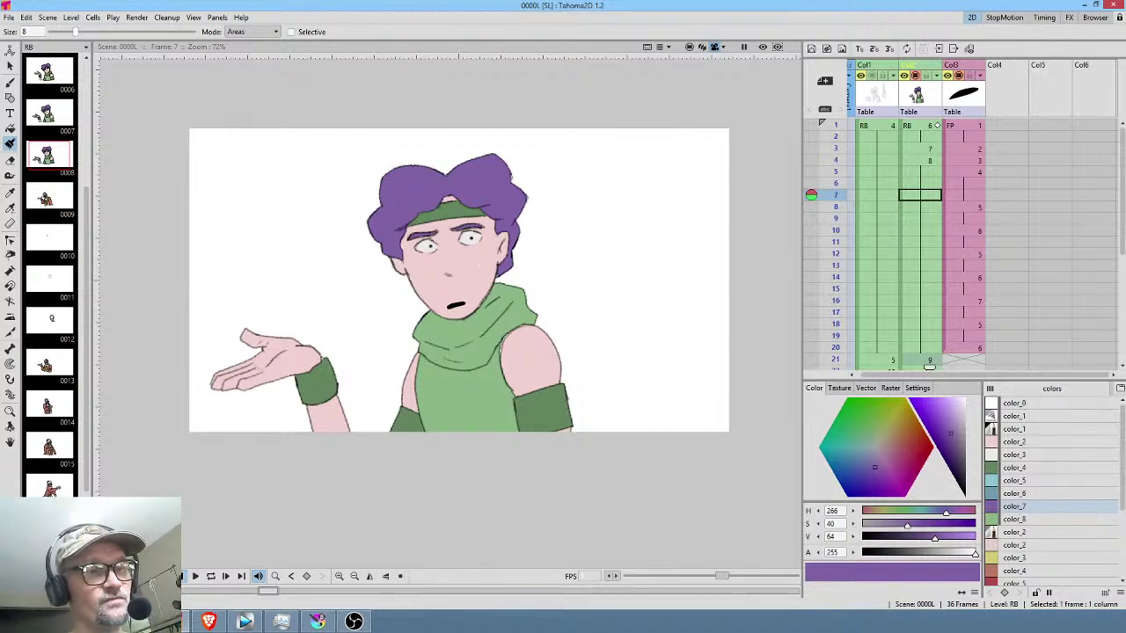
left_click(317, 622)
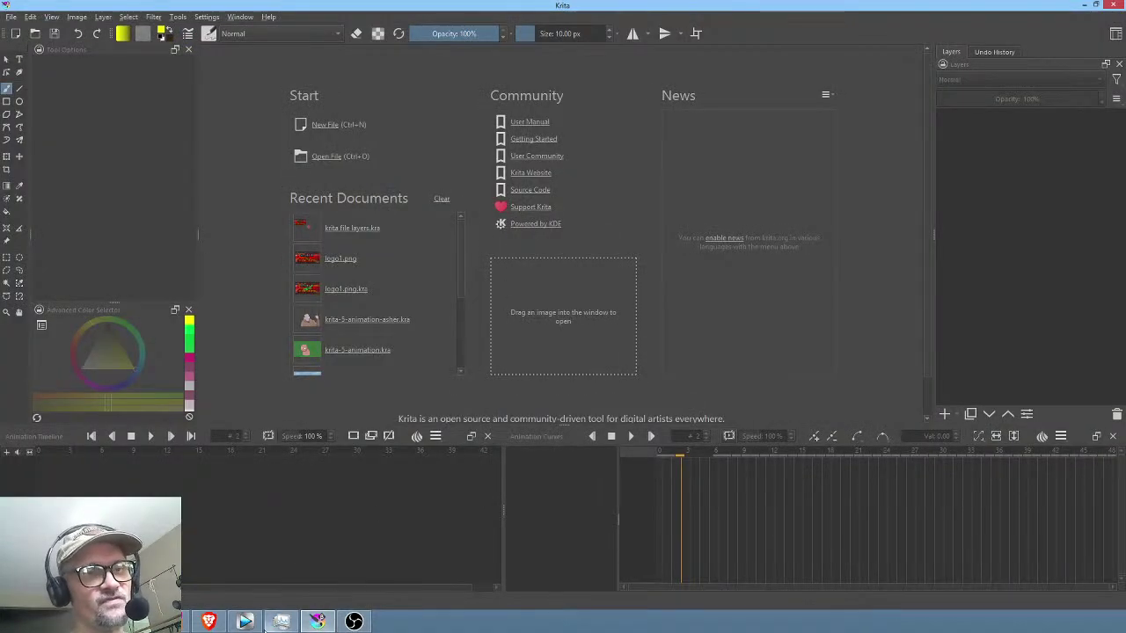
mouse_move(174, 622)
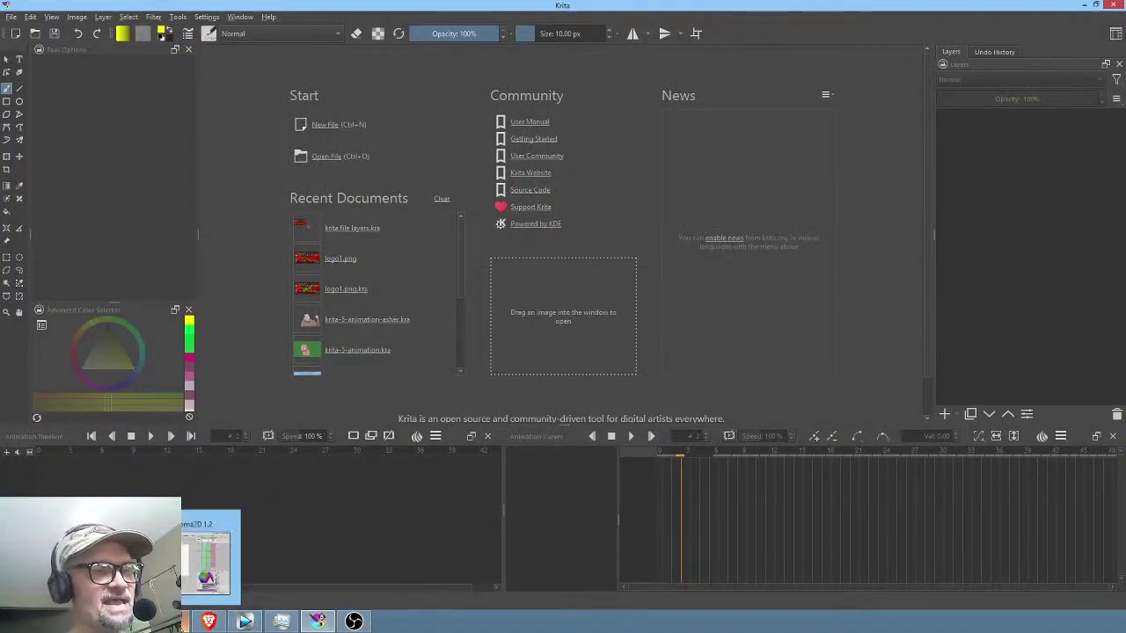
left_click(200, 549)
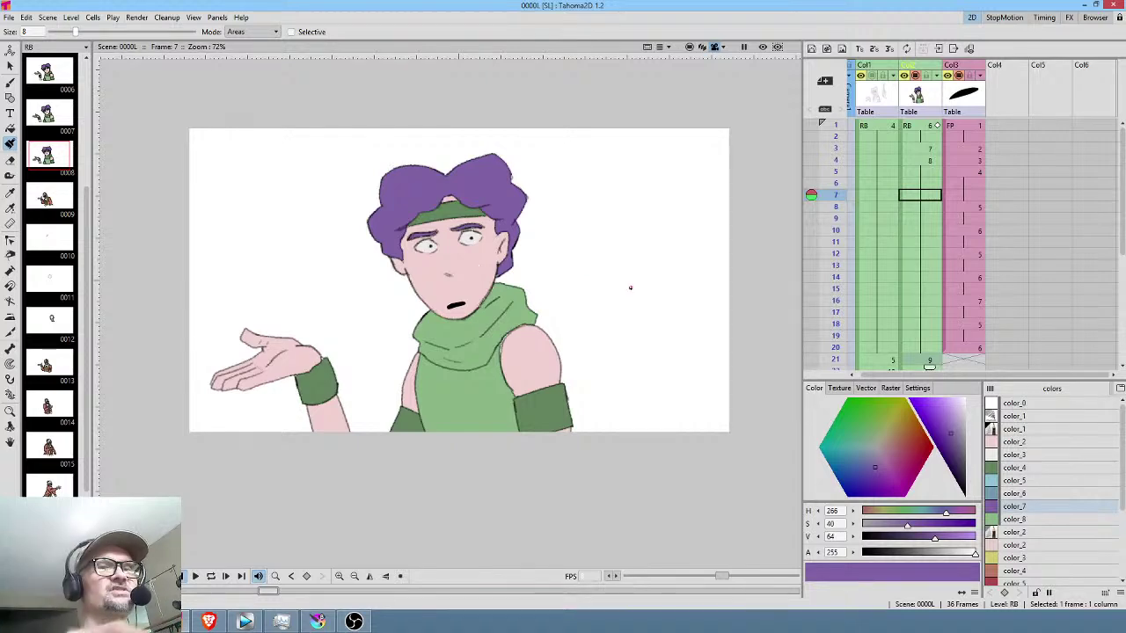
Scrub the young character's talking frames from frame 2 to frame 12, and advance frame by frame to frame 22.
left_click(834, 132)
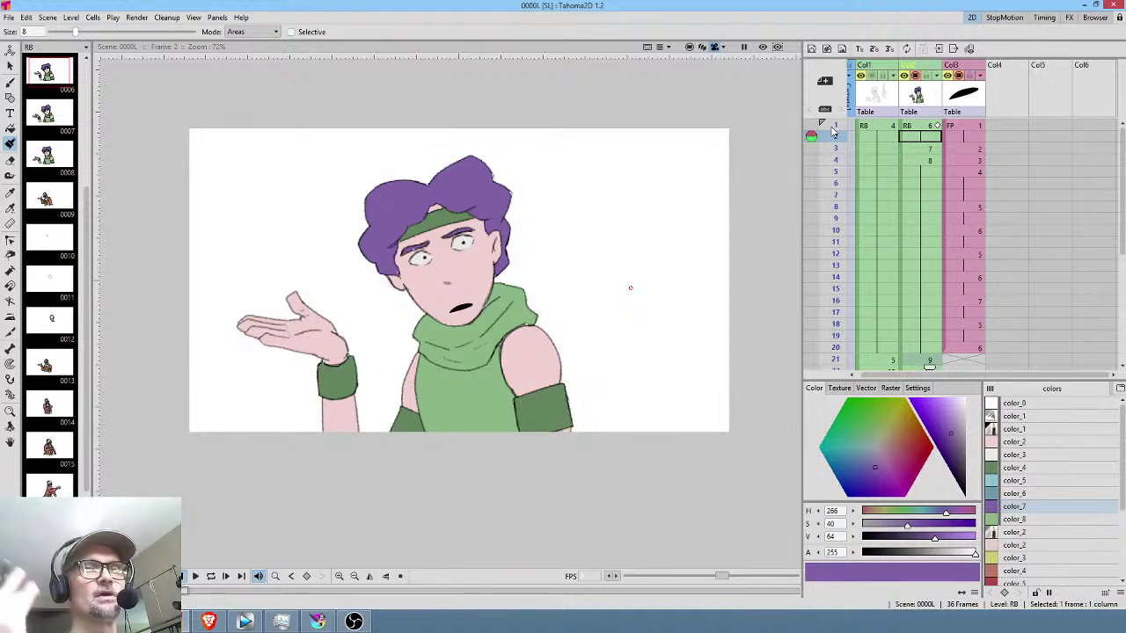
left_click_drag(834, 132, 836, 253)
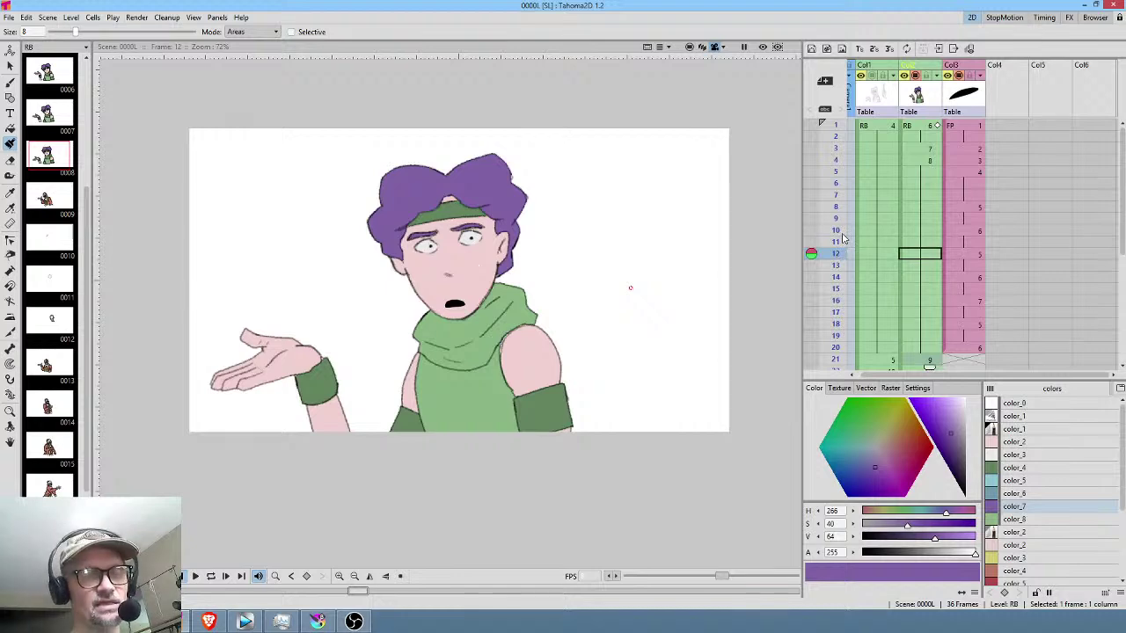
scroll(842, 238, "down", 5)
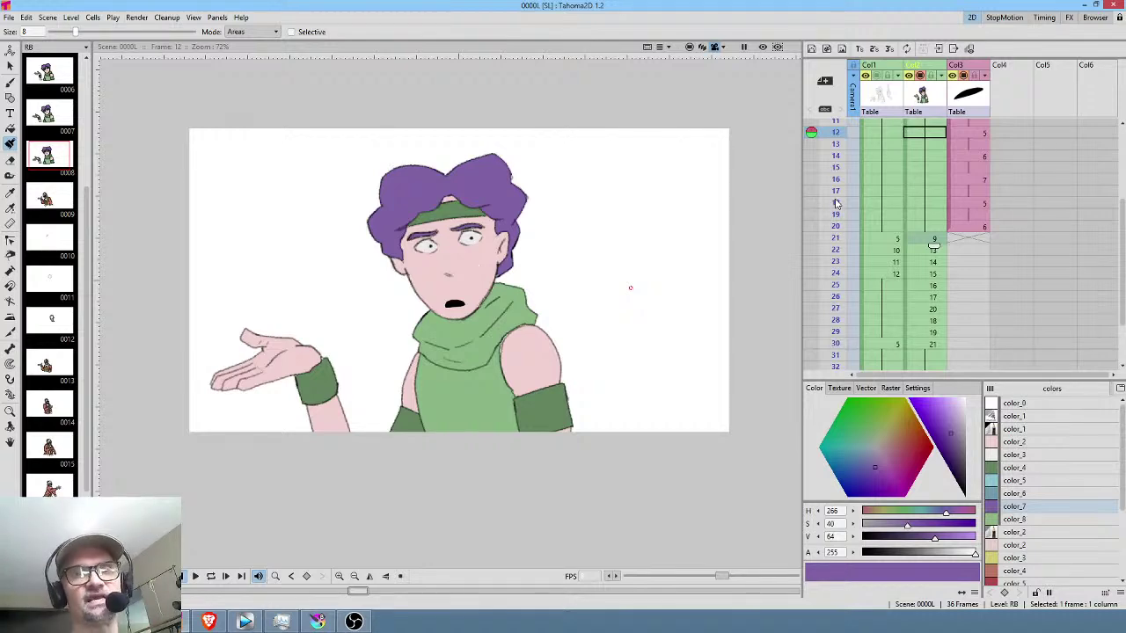
key("Down")
key("Down")
key("Down")
key("Down")
key("Down")
key("Down")
key("Down")
key("Down")
key("Down")
key("Down")
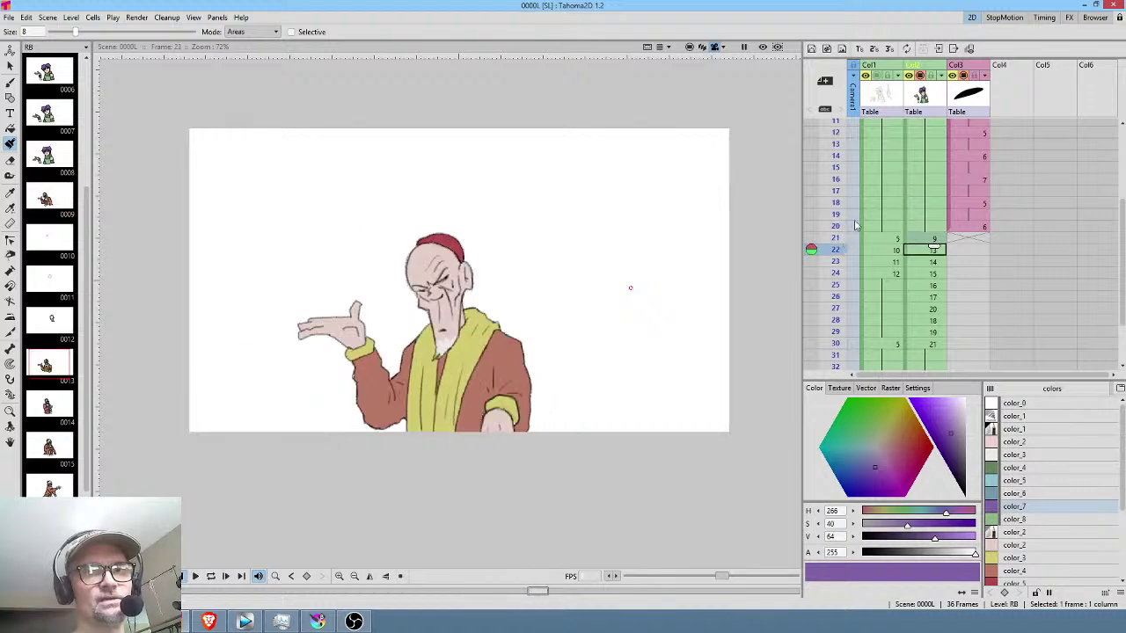
Scrub across the cut from the young character to the old man up to frame 23, and loop the whole animation.
scroll(968, 238, "down", 1)
mouse_move(840, 214)
left_mouse_down()
mouse_move(840, 299)
mouse_move(842, 185)
left_mouse_up()
scroll(840, 248, "down", 1)
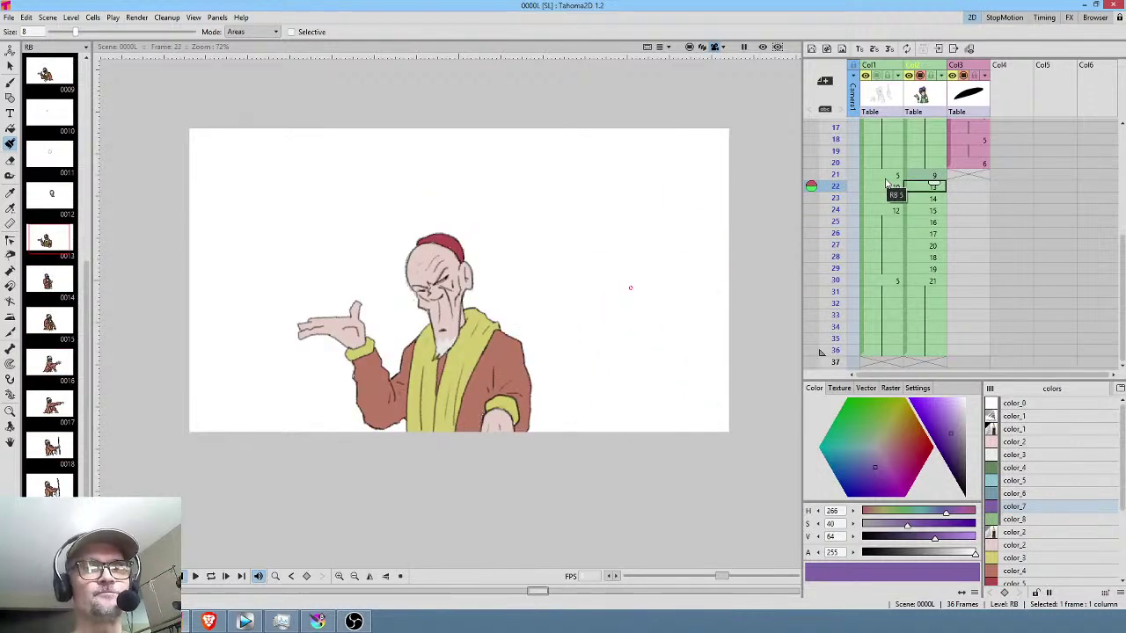
left_click_drag(839, 151, 839, 197)
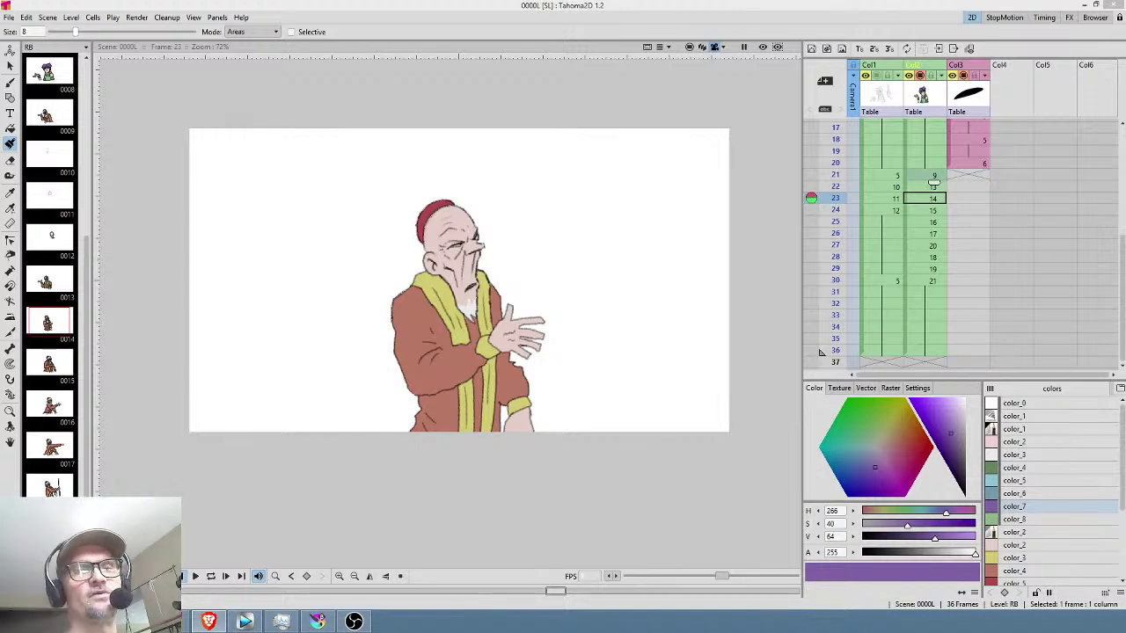
mouse_move(838, 151)
left_mouse_down()
mouse_move(842, 286)
mouse_move(838, 169)
left_mouse_up()
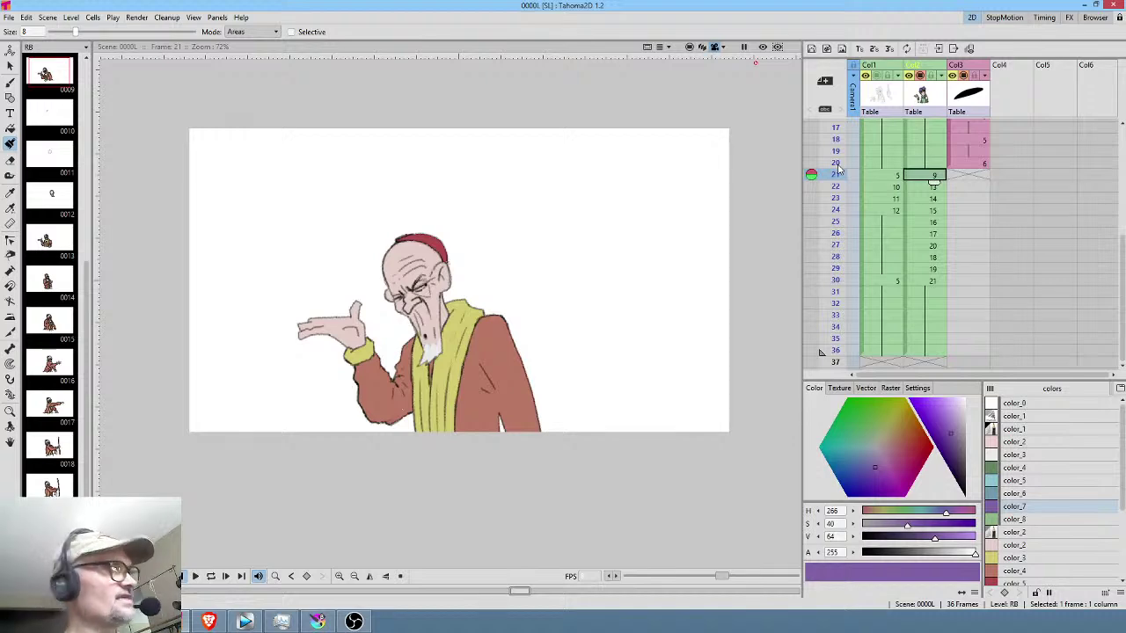
key("l")
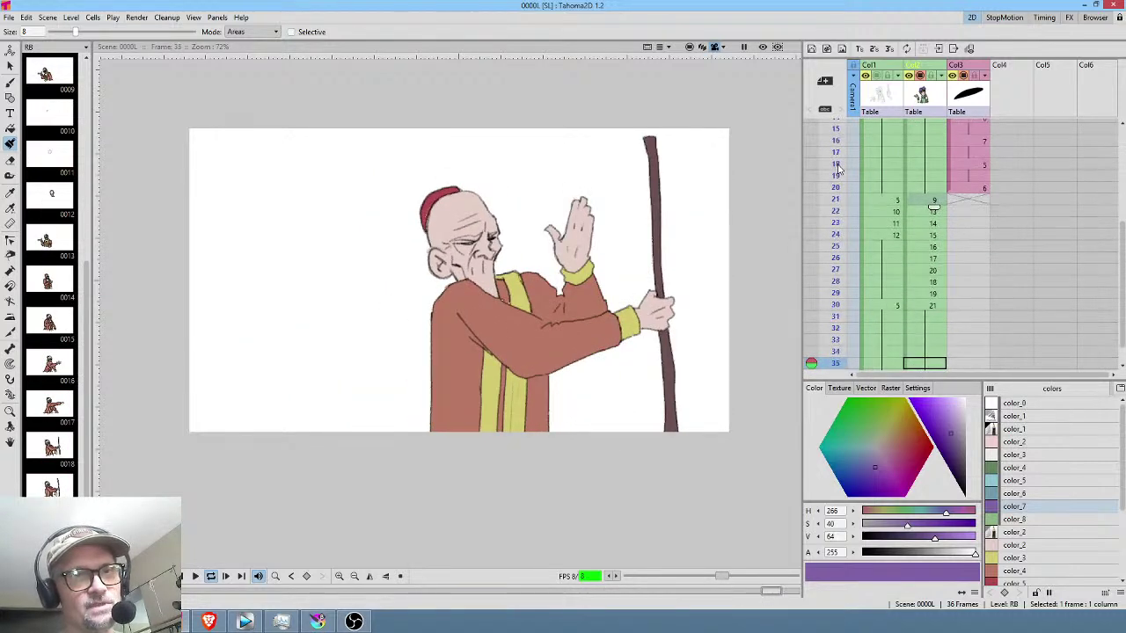
key("space")
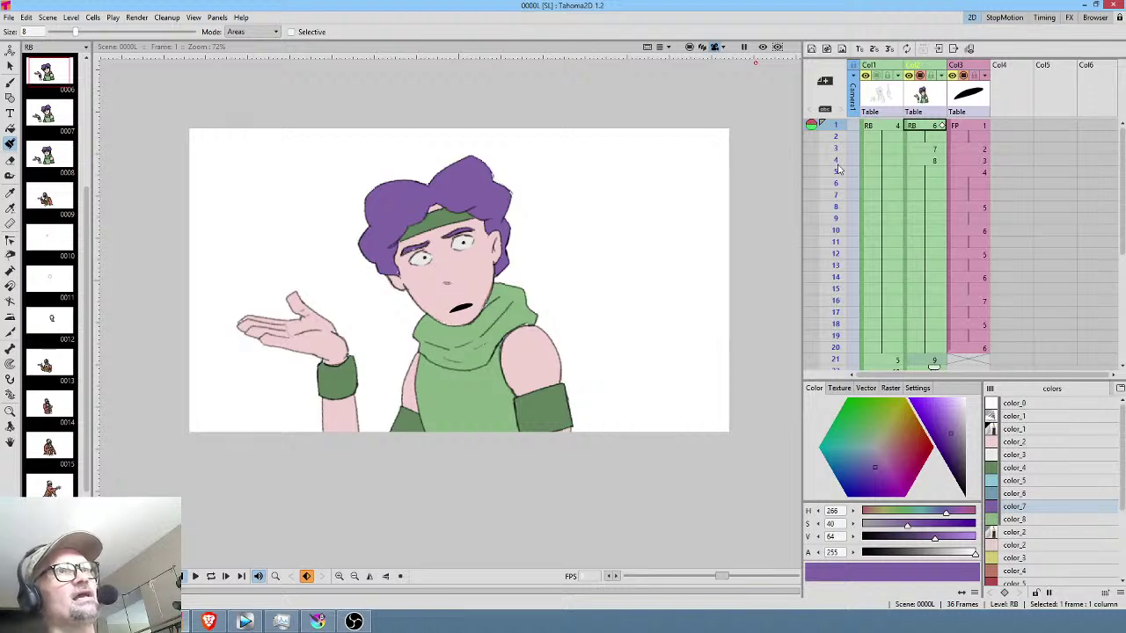